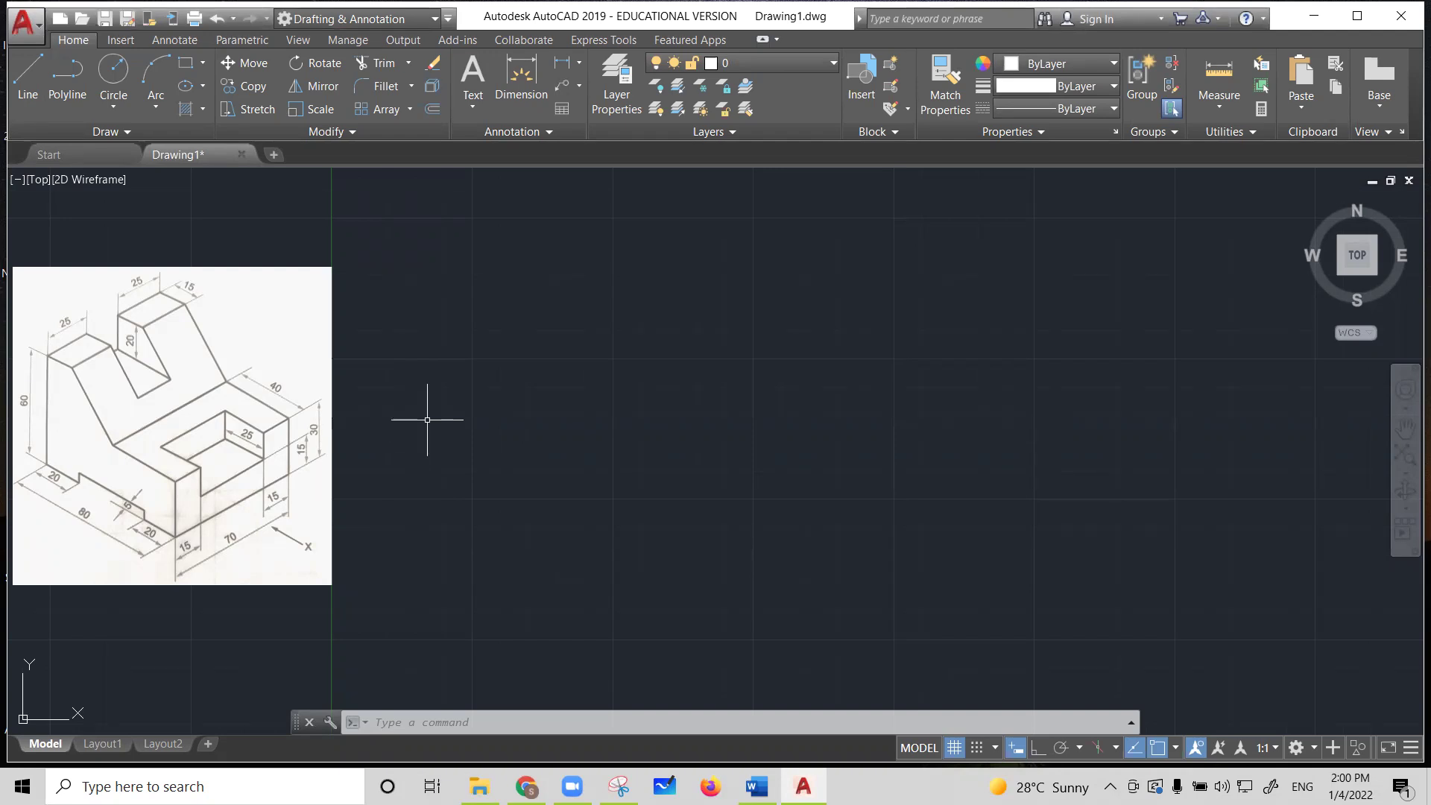
# Turn on ortho mode and draw a long horizontal reference line across the middle of the drawing area, right of the reference picture
pyautogui.click(427, 418)
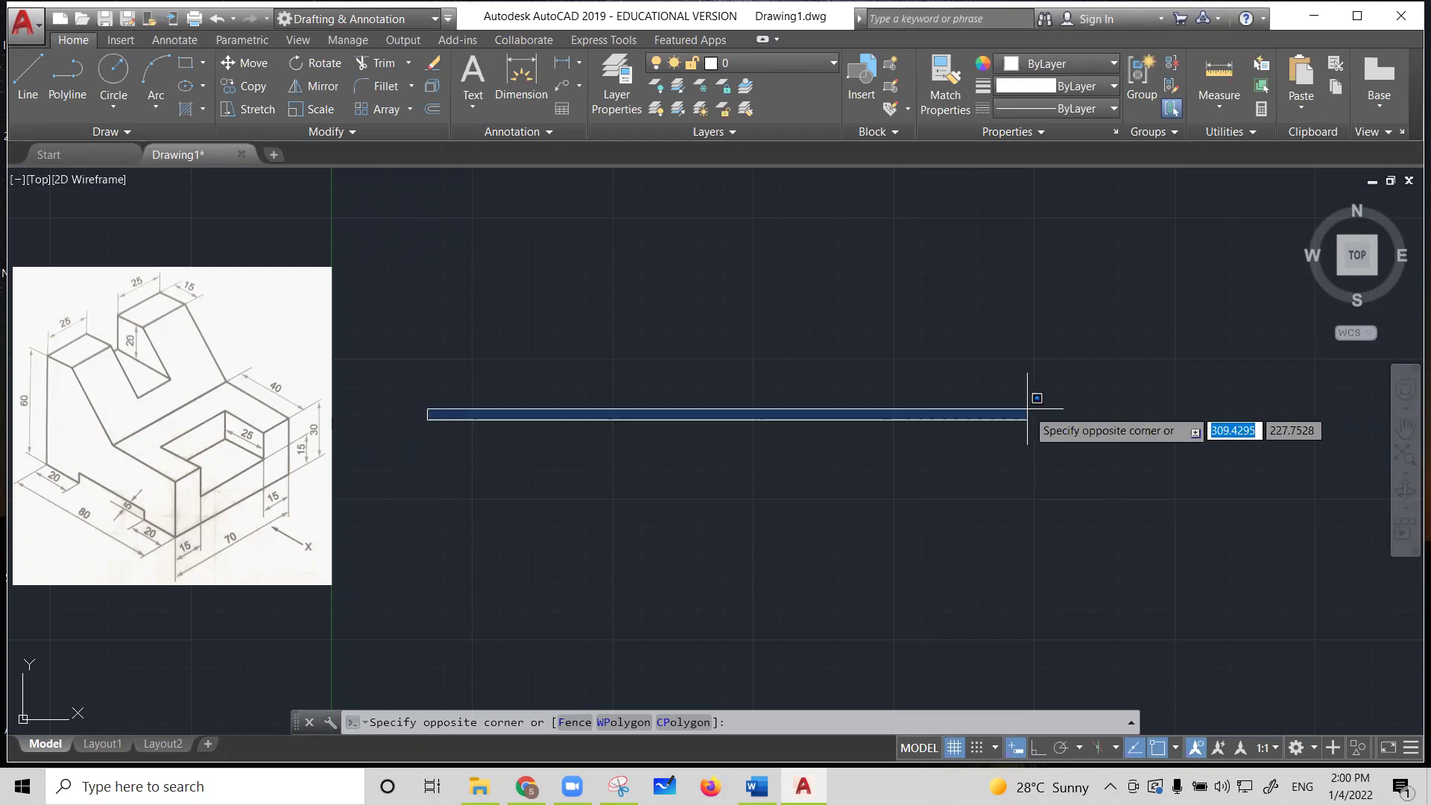
pyautogui.click(1039, 750)
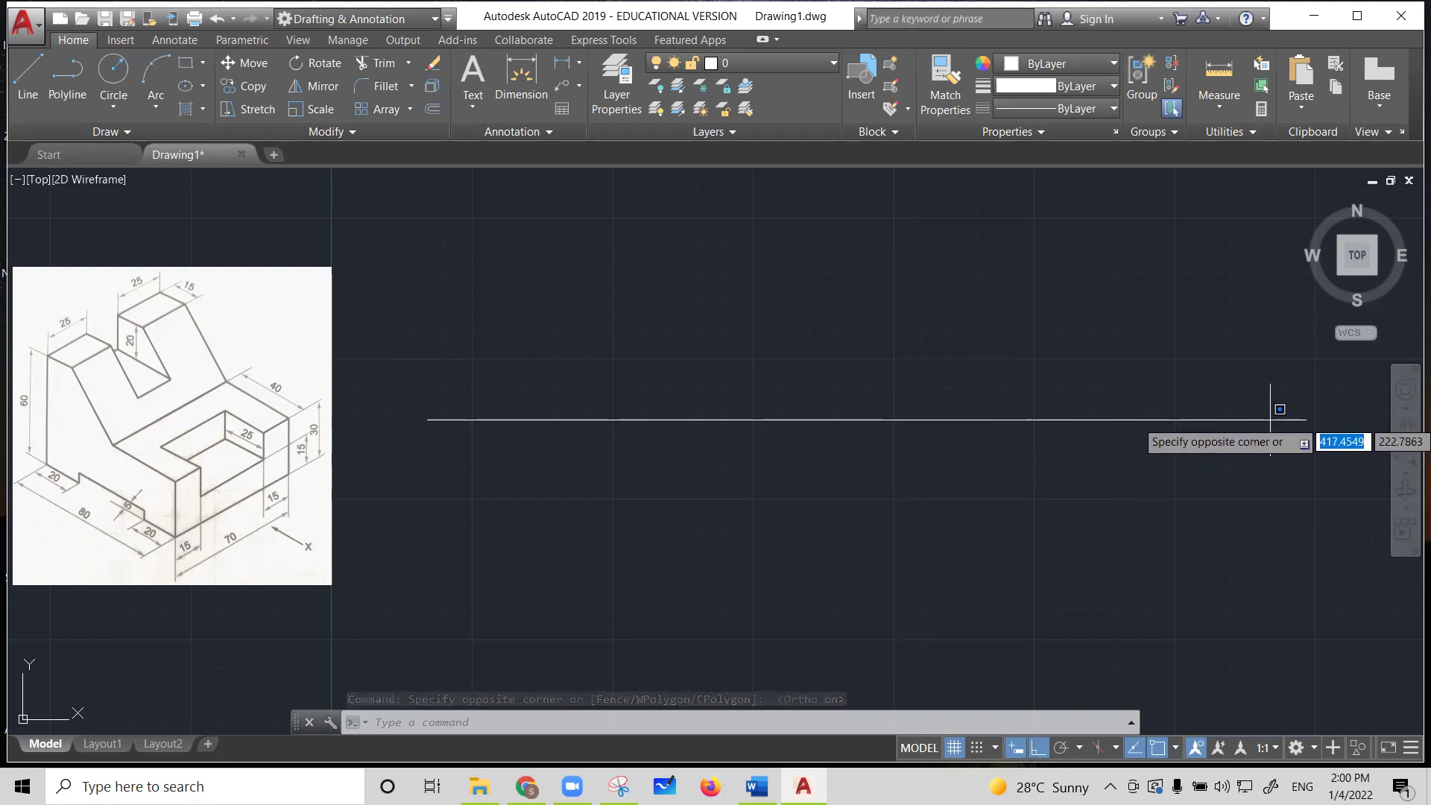
pyautogui.press('Escape')
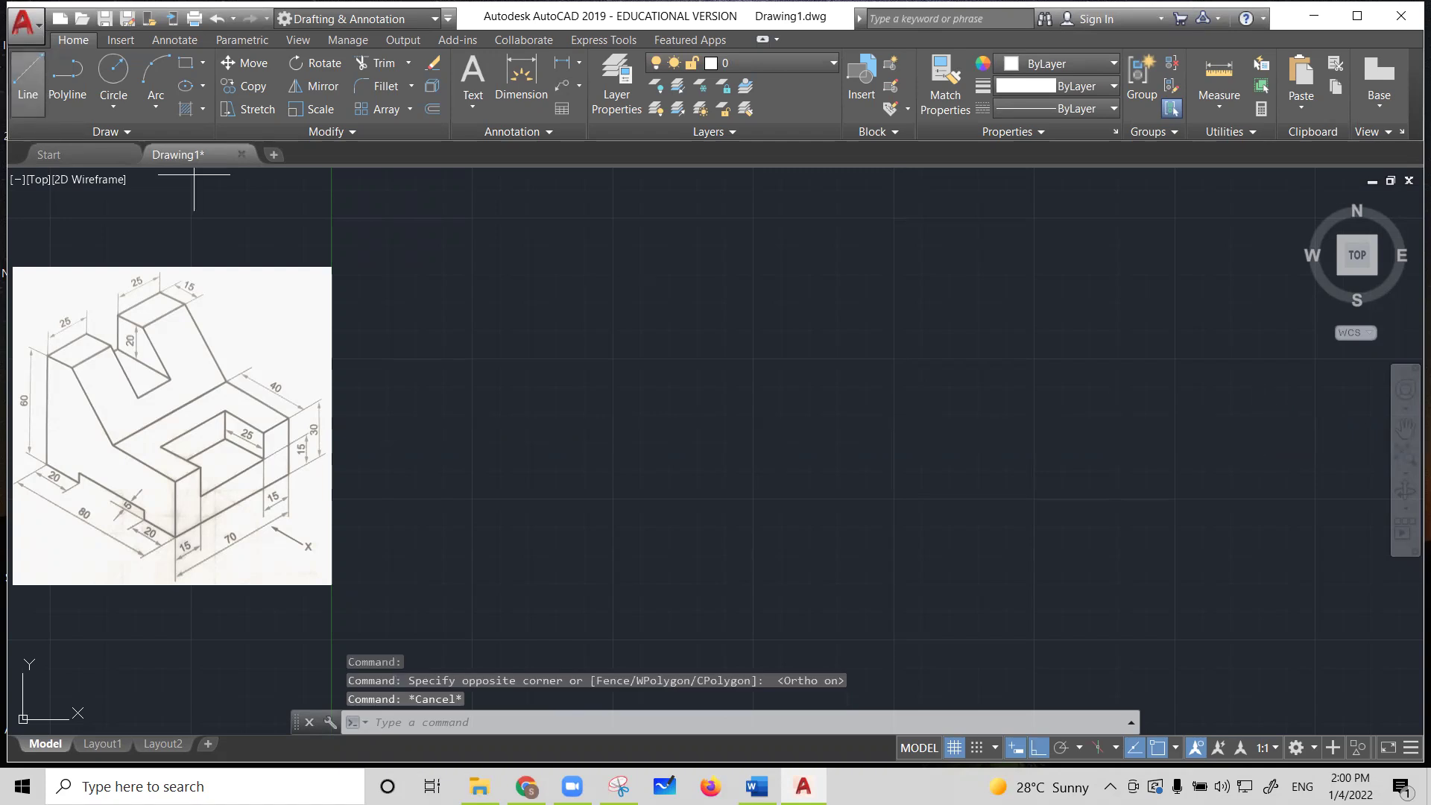
pyautogui.click(28, 78)
pyautogui.click(421, 450)
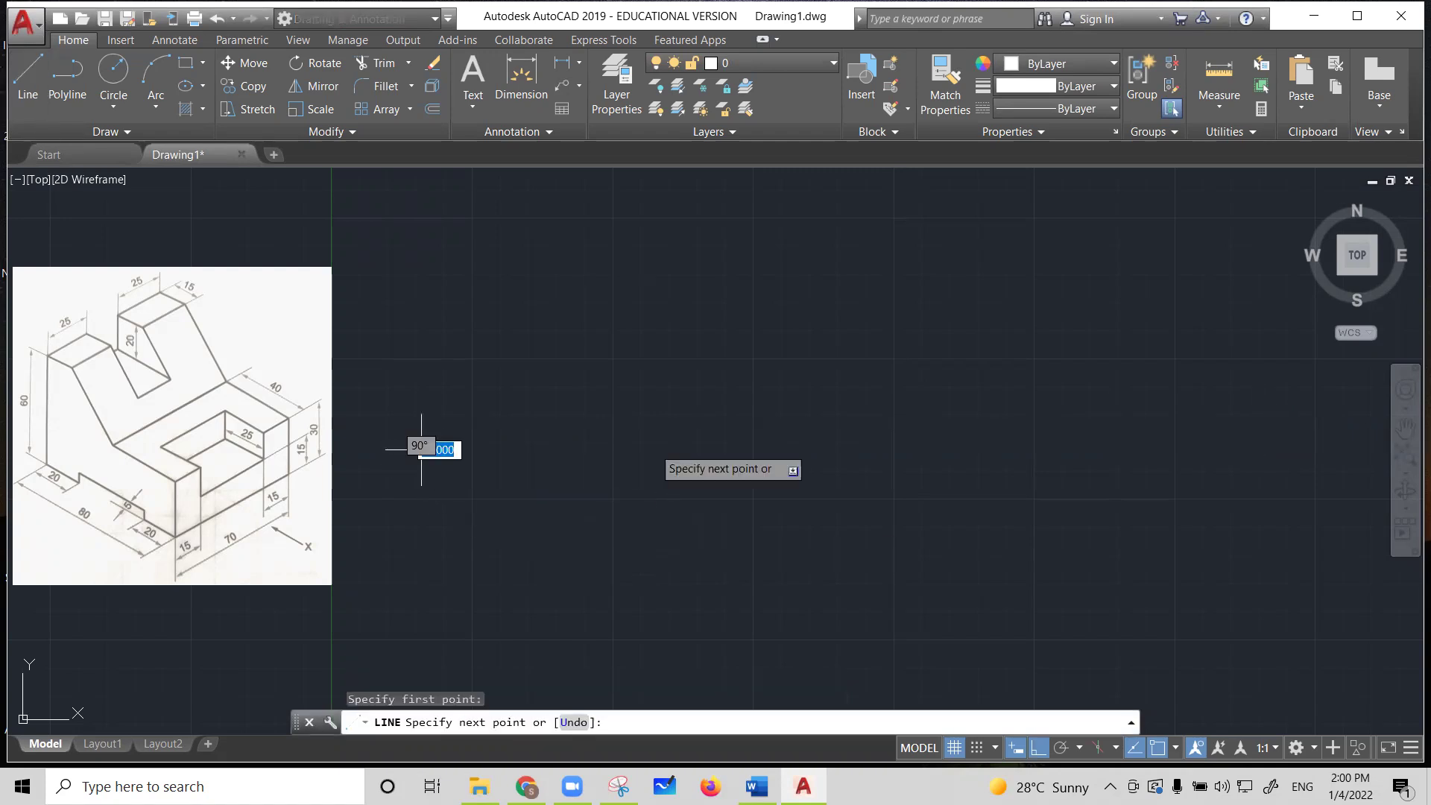
pyautogui.click(1320, 448)
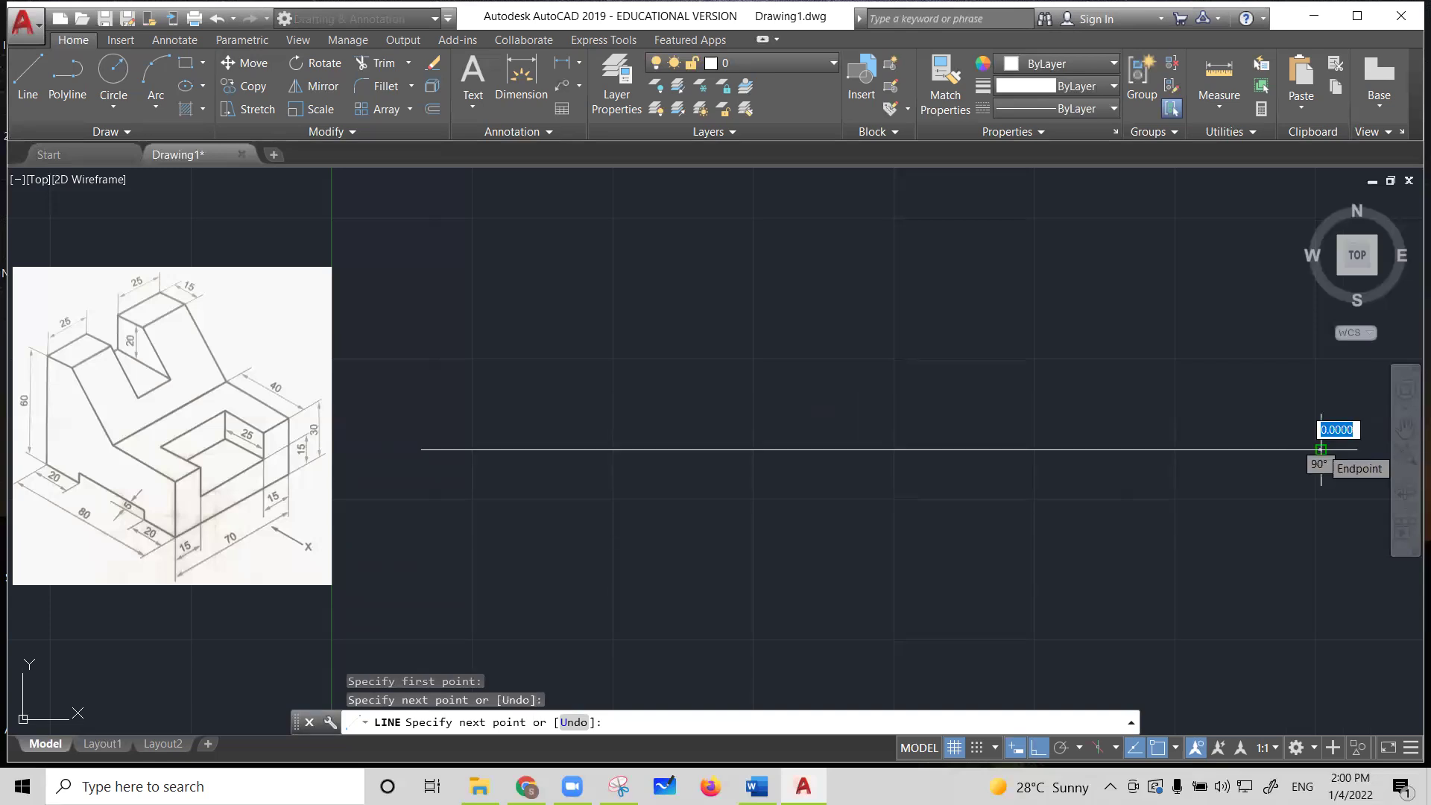
pyautogui.press('Escape')
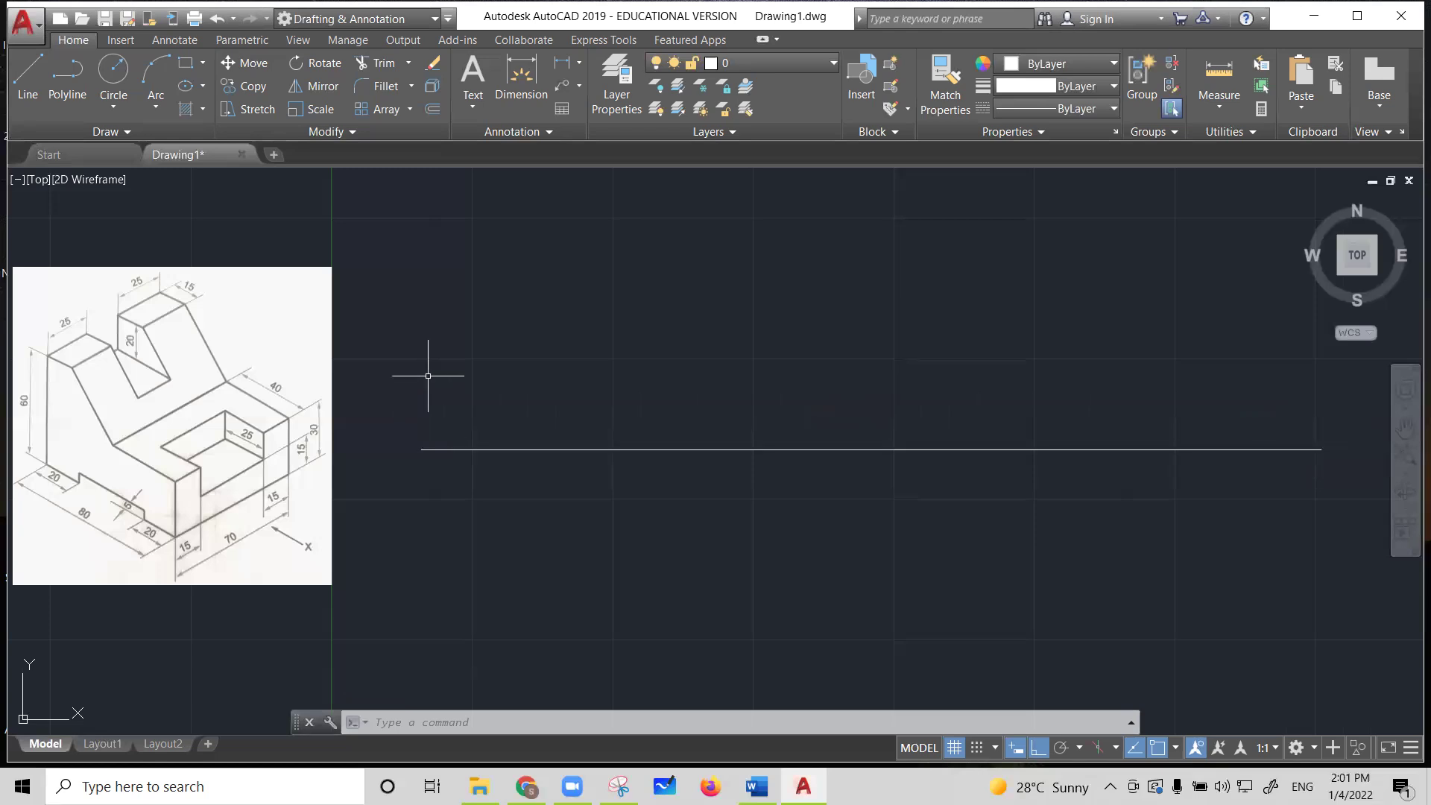
# Change the colour of the horizontal reference line to yellow
pyautogui.click(522, 450)
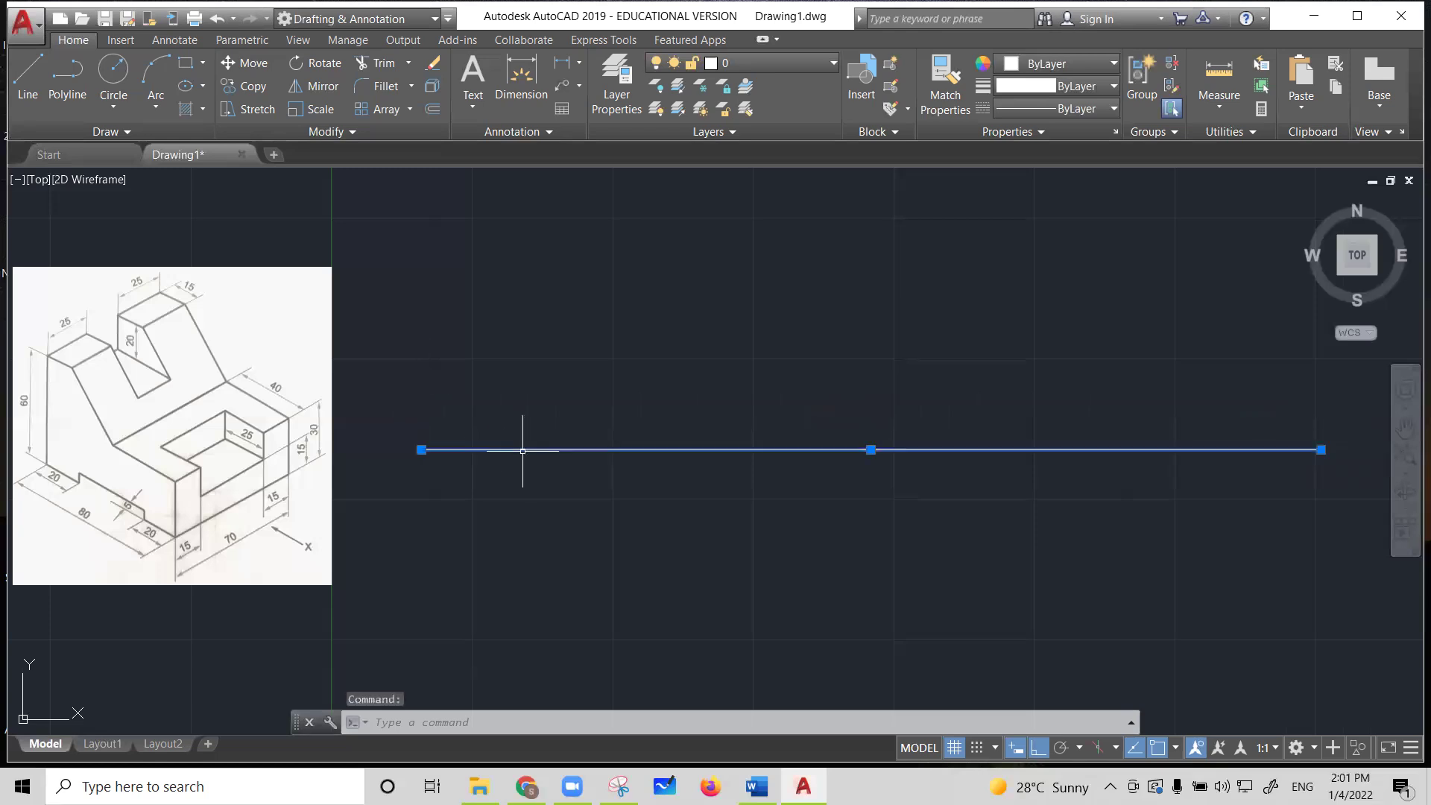
pyautogui.click(1111, 64)
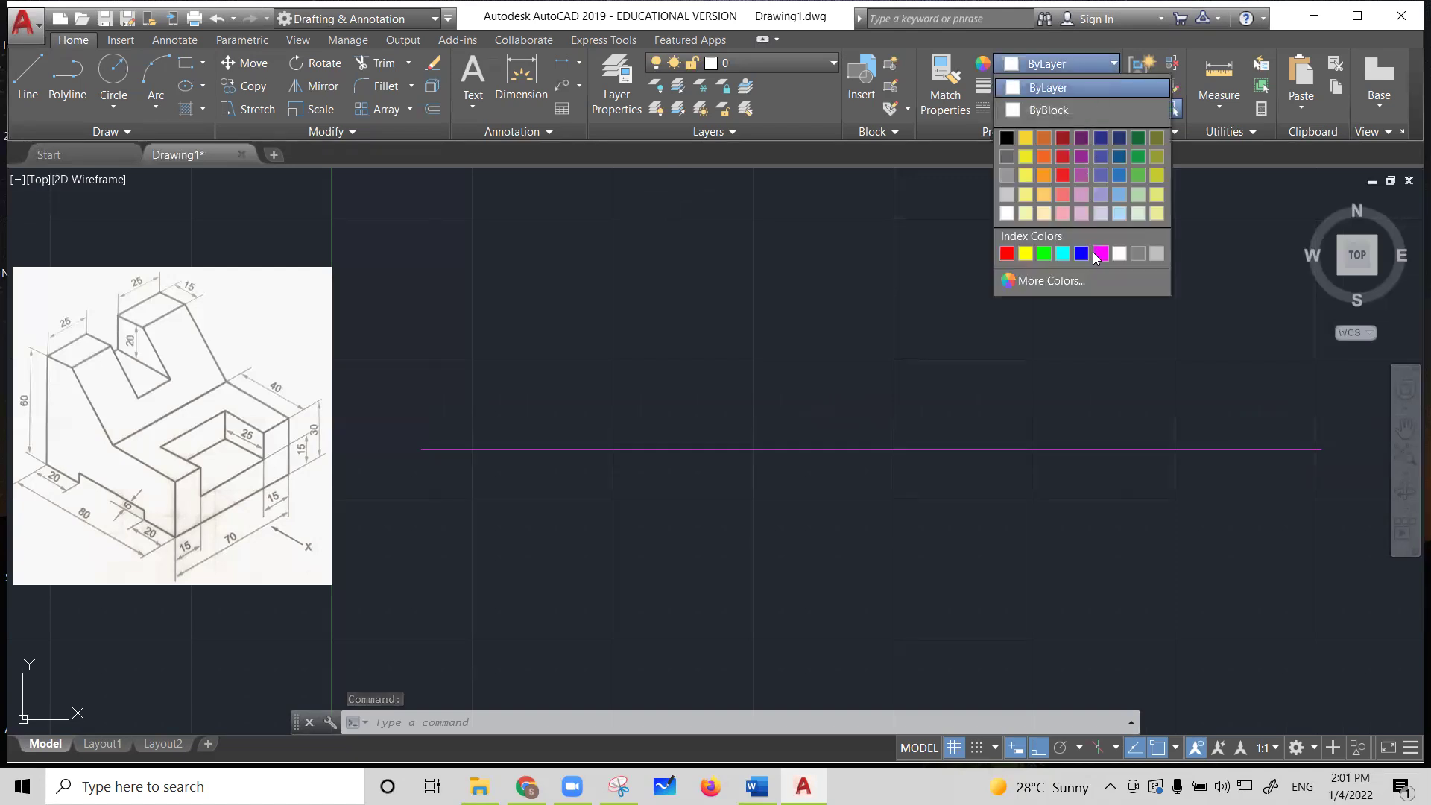
pyautogui.click(1027, 254)
pyautogui.press('Escape')
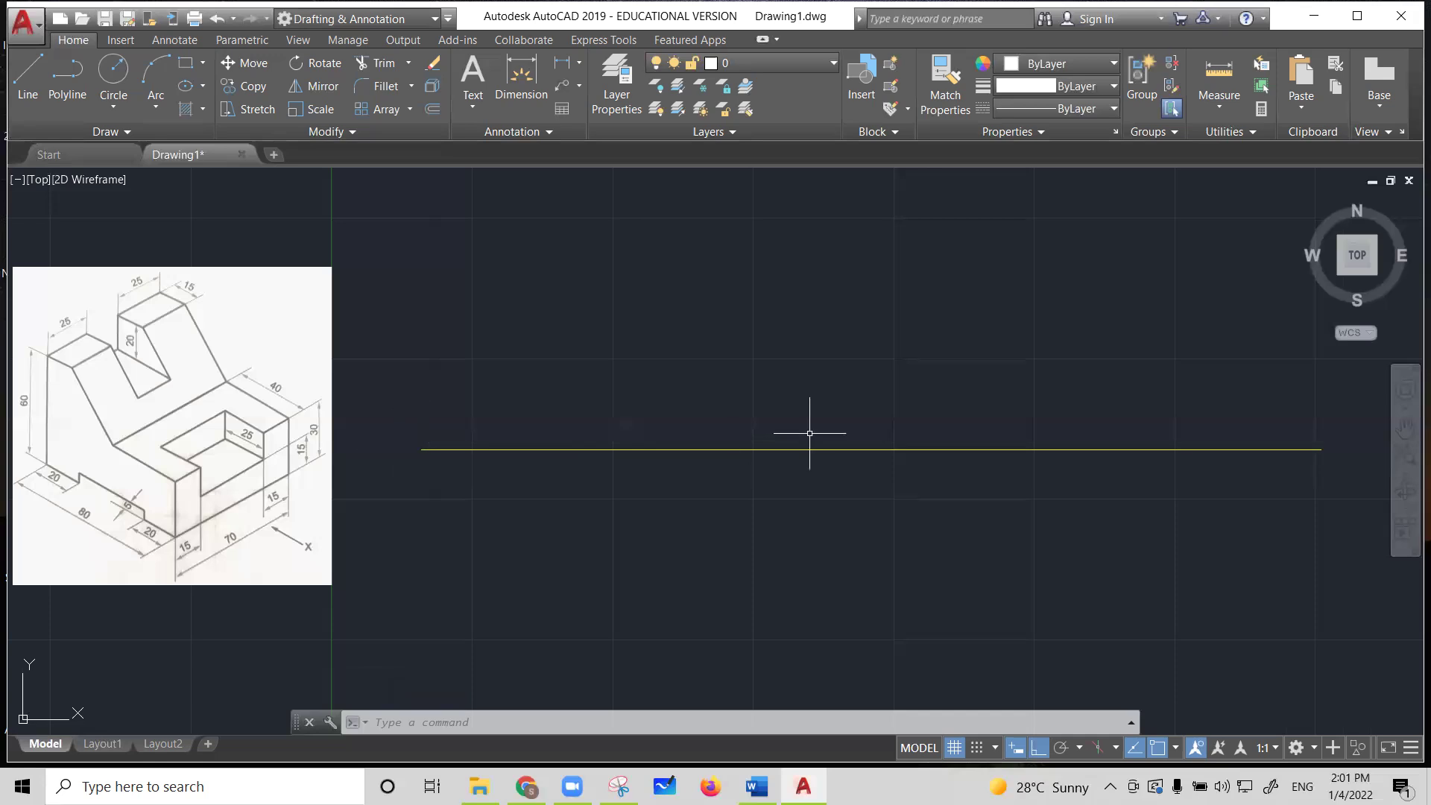
# Draw a parallel horizontal line 10 units above the yellow line, spanning about the same length
pyautogui.click(28, 74)
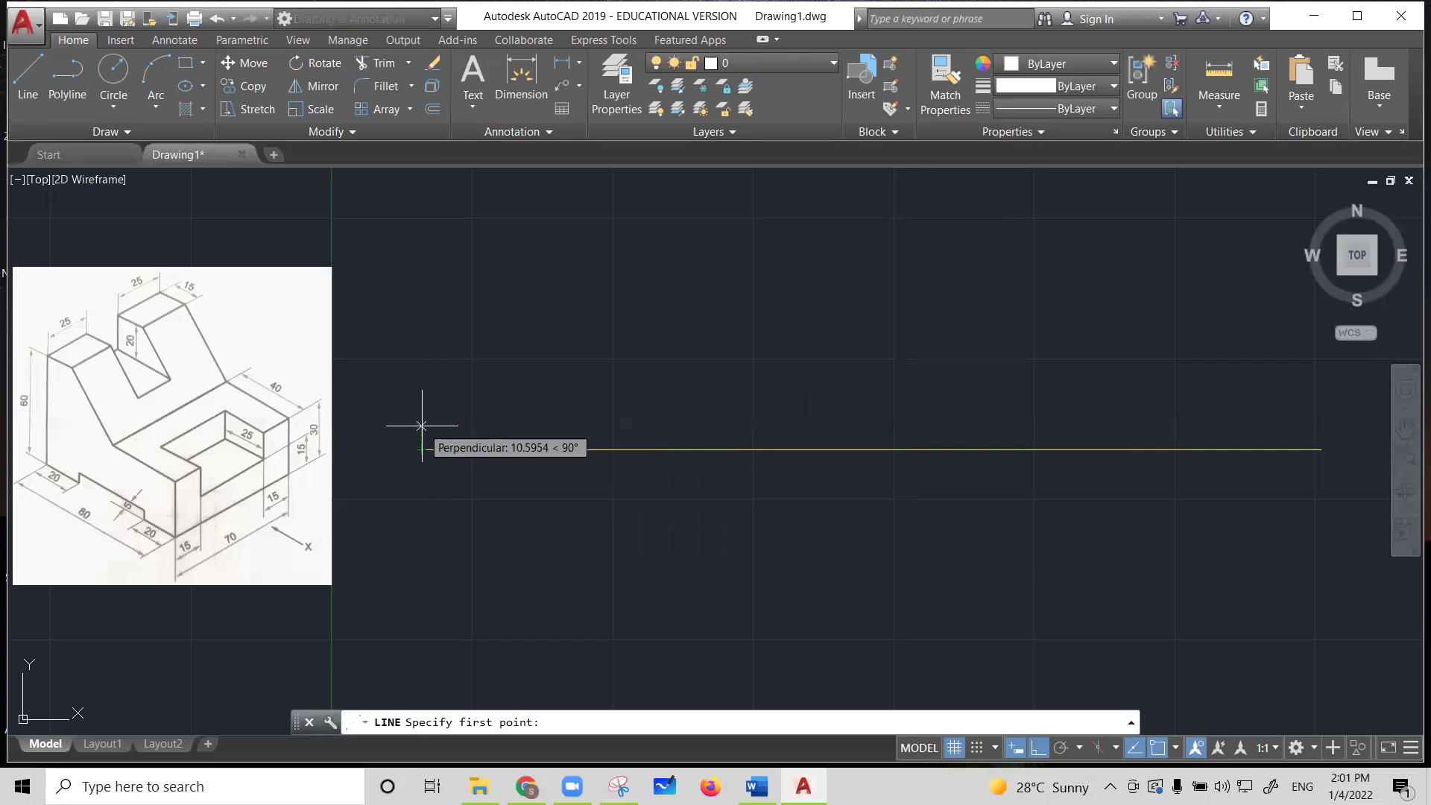
pyautogui.write('10')
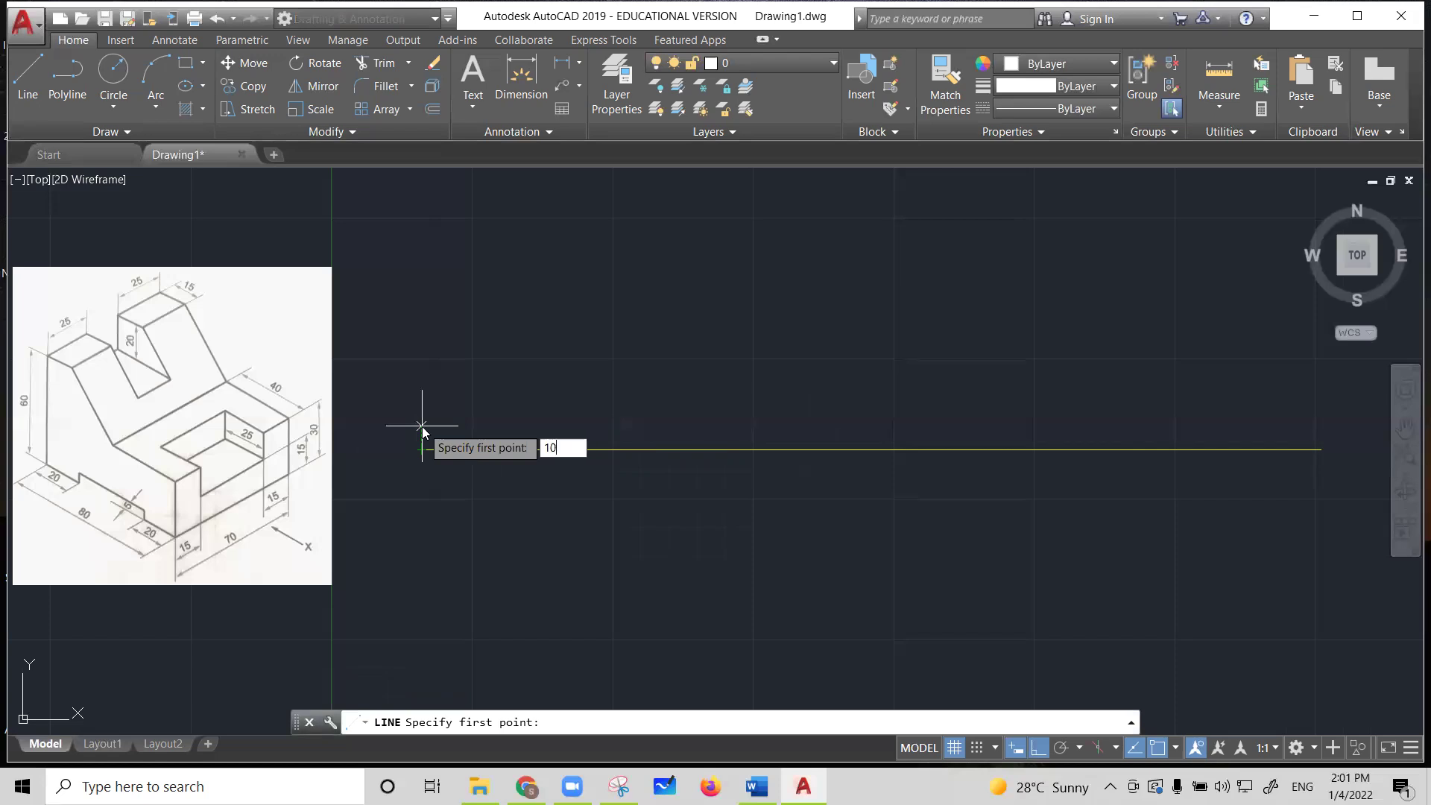
pyautogui.press('Return')
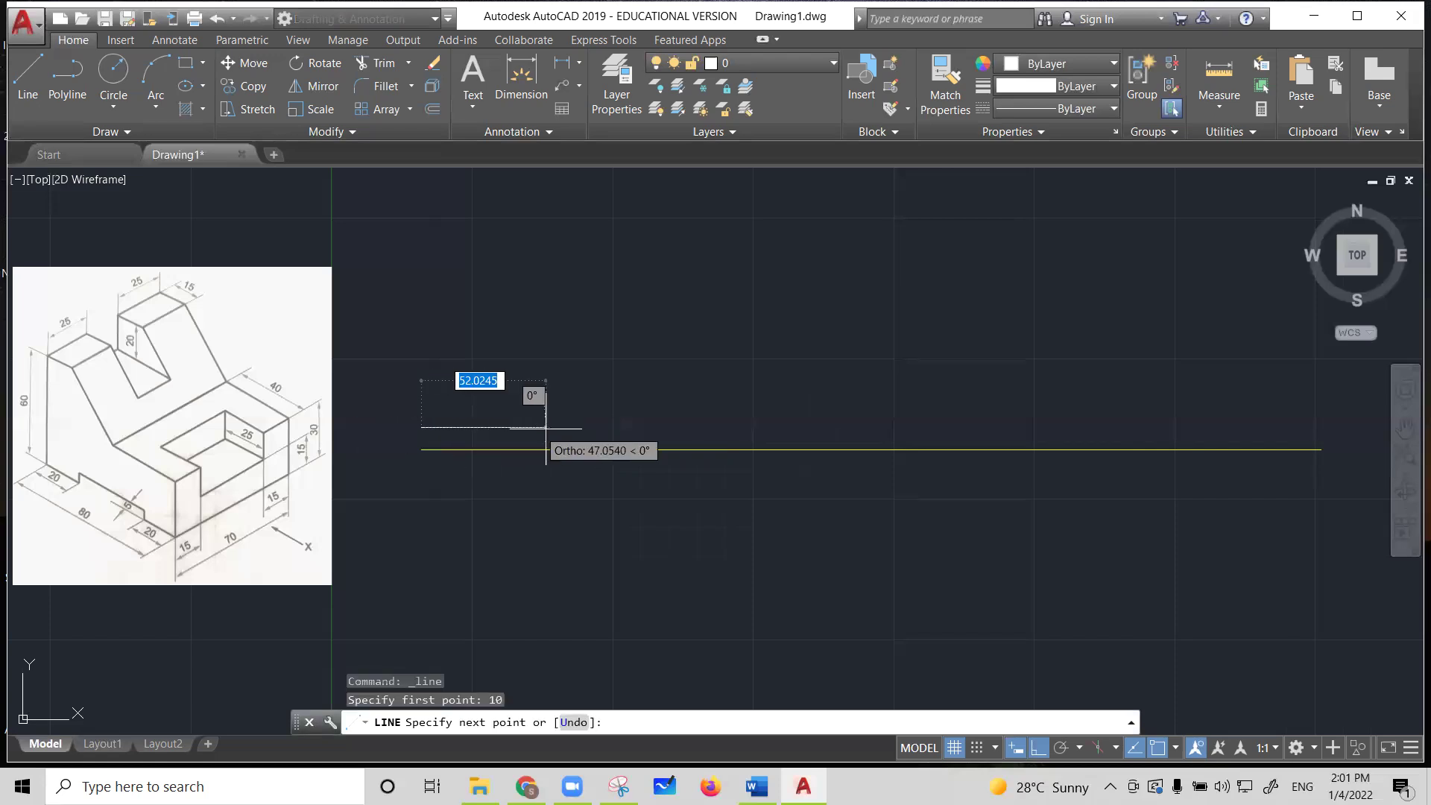
pyautogui.click(1317, 387)
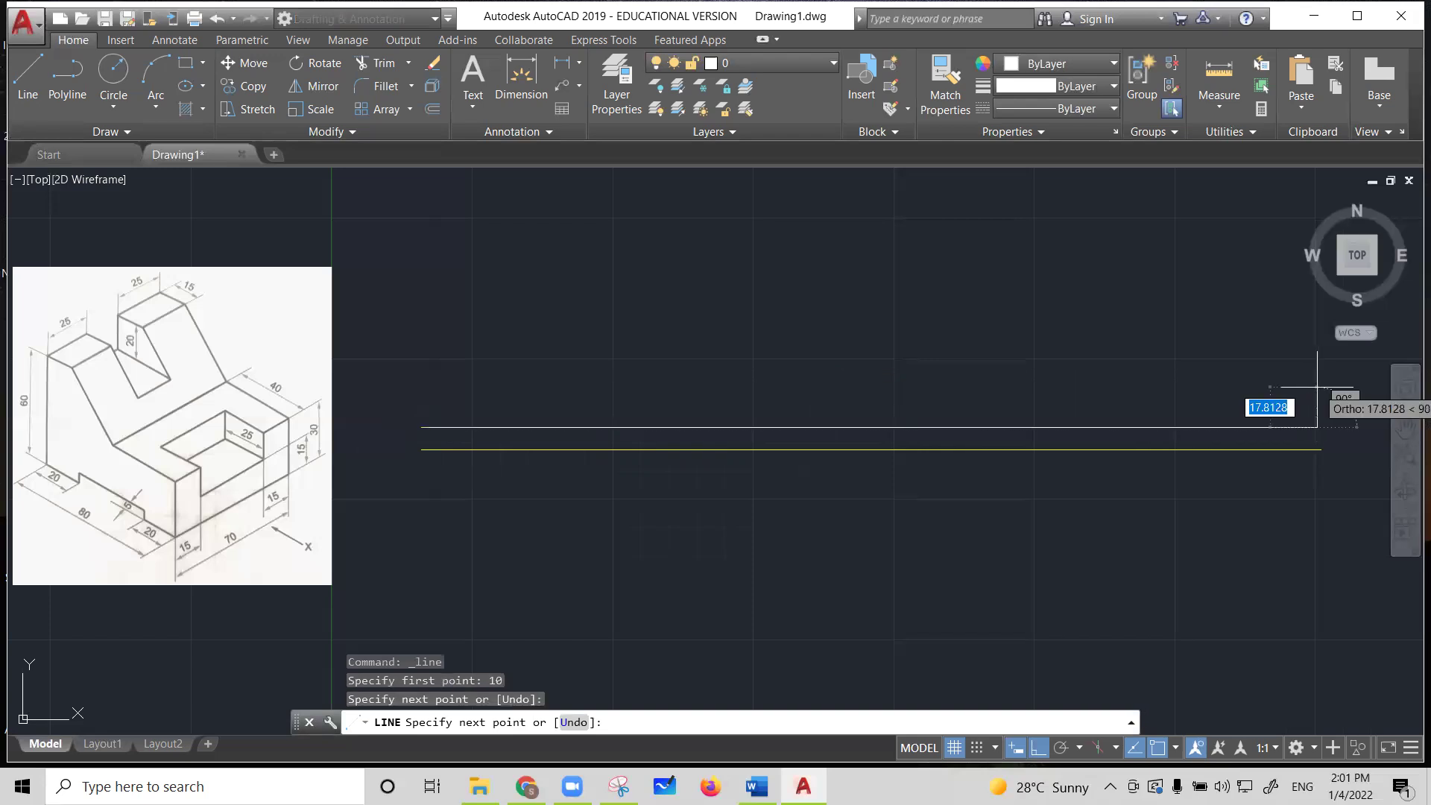
pyautogui.press('Escape')
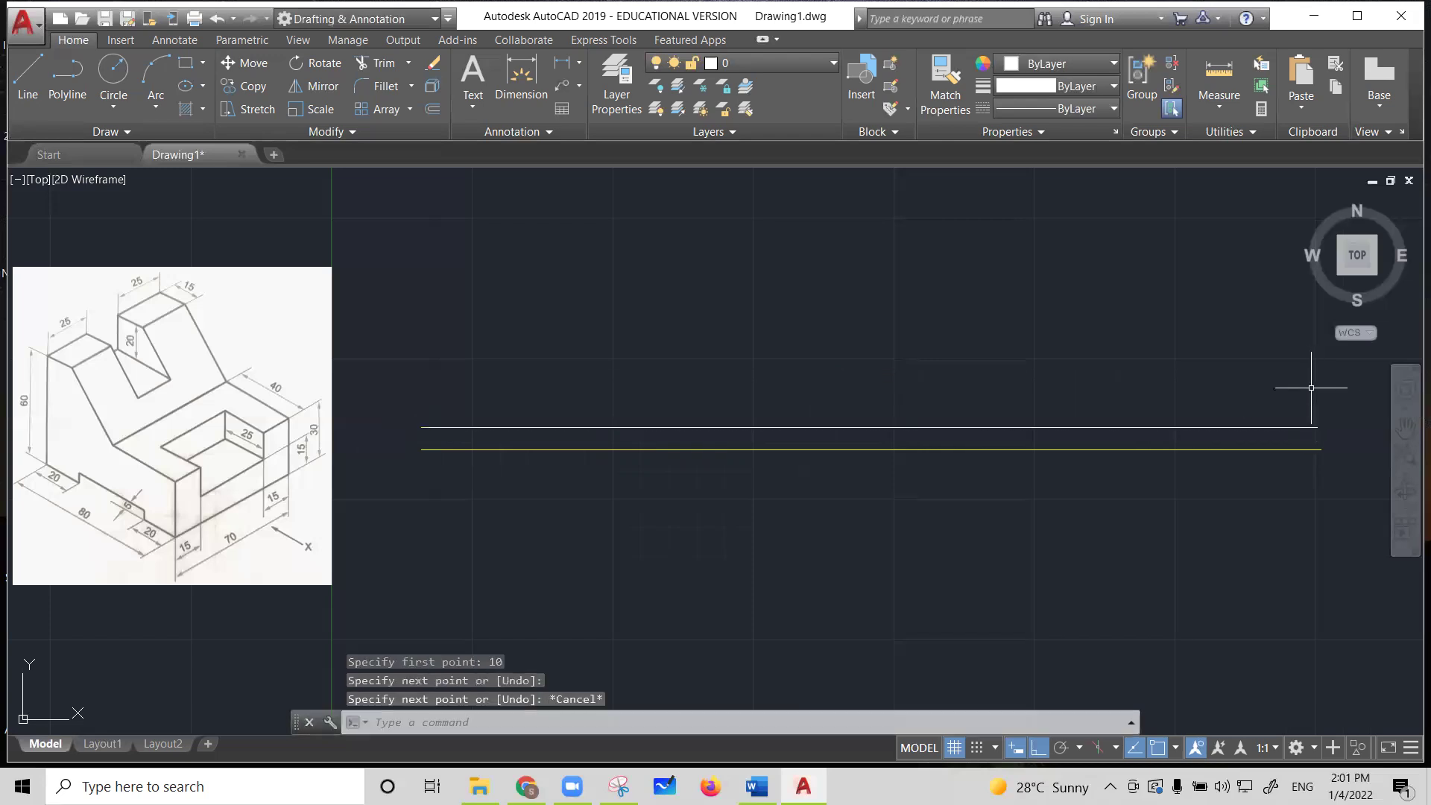
# Draw another parallel horizontal line 10 units below the yellow line, spanning about the same length
pyautogui.click(27, 78)
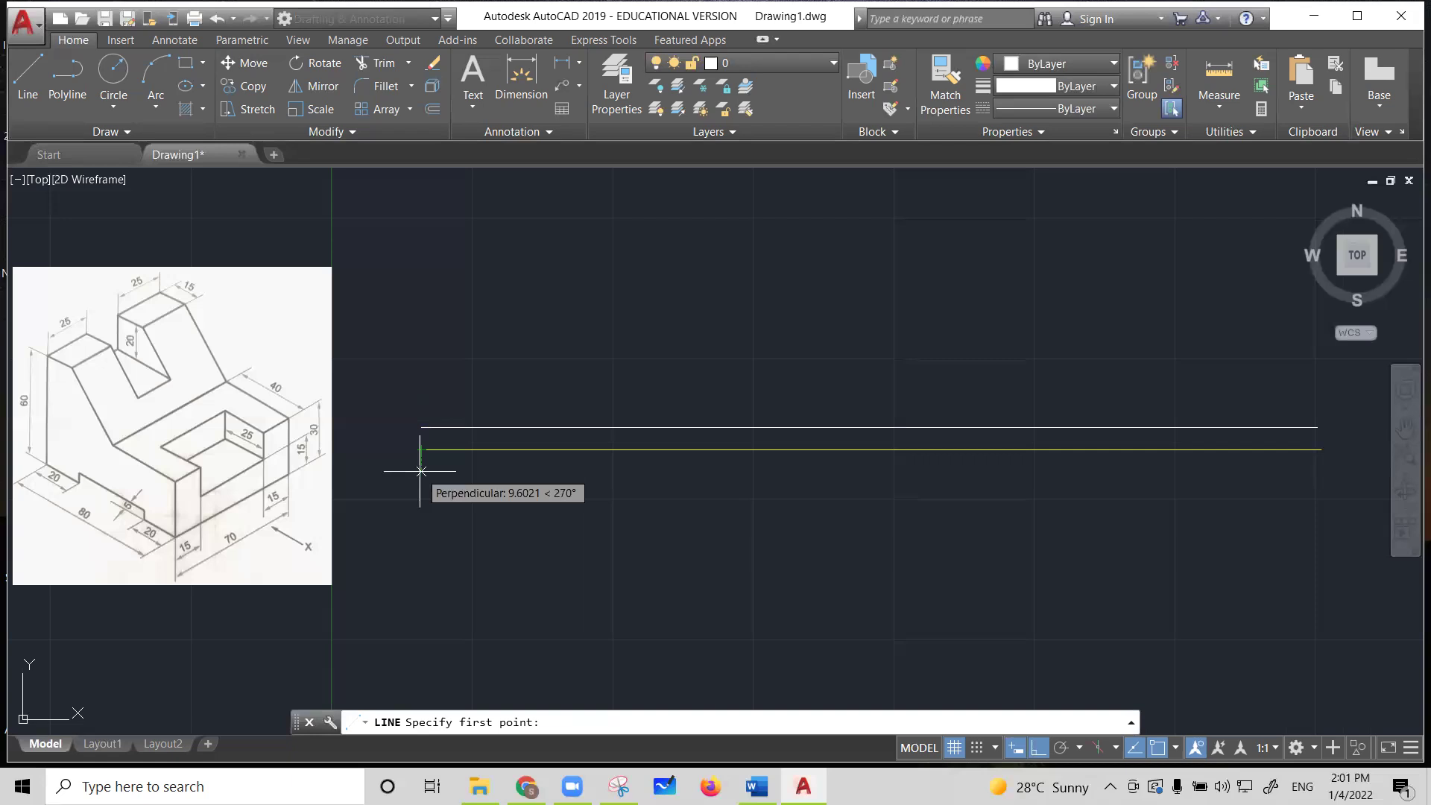
pyautogui.write('10')
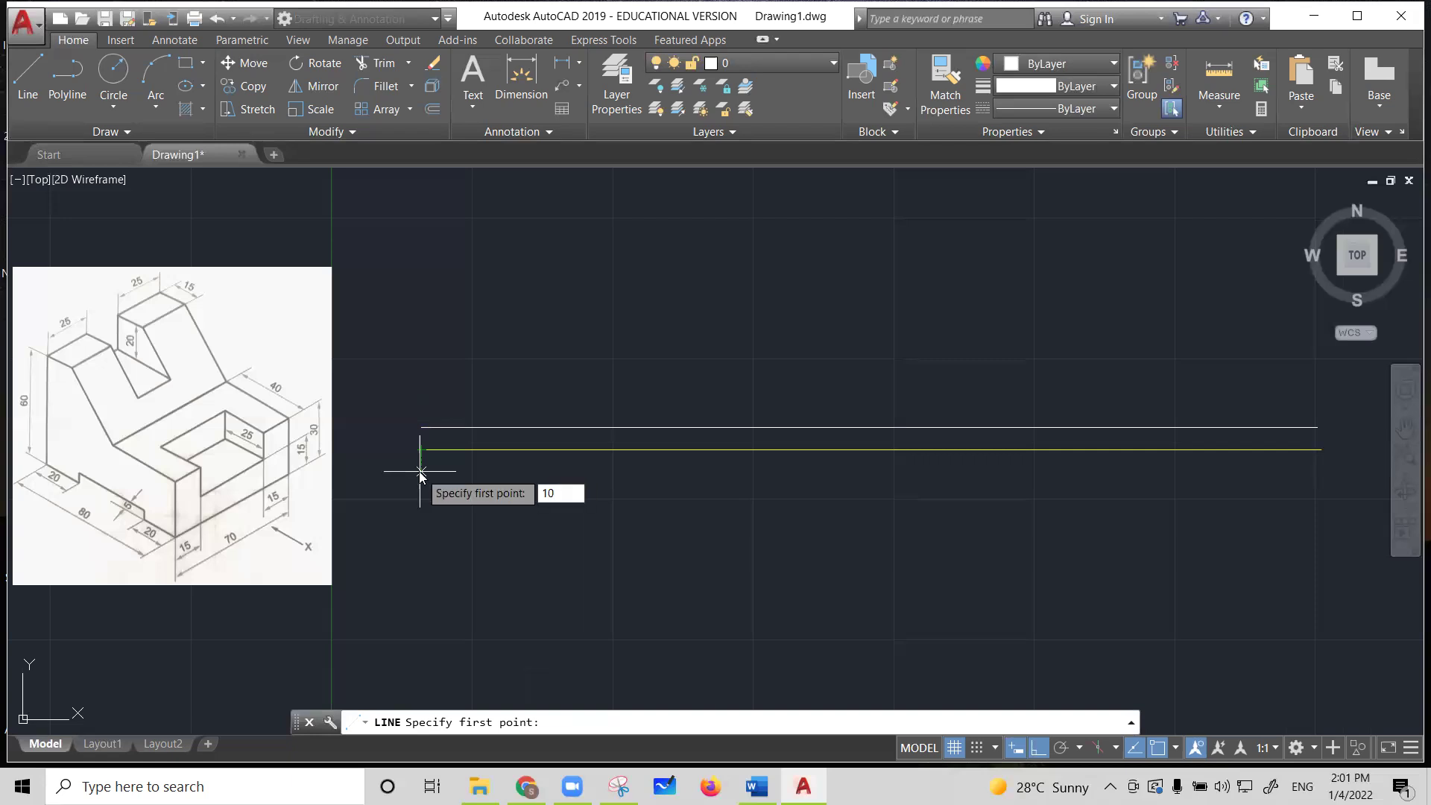
pyautogui.press('Return')
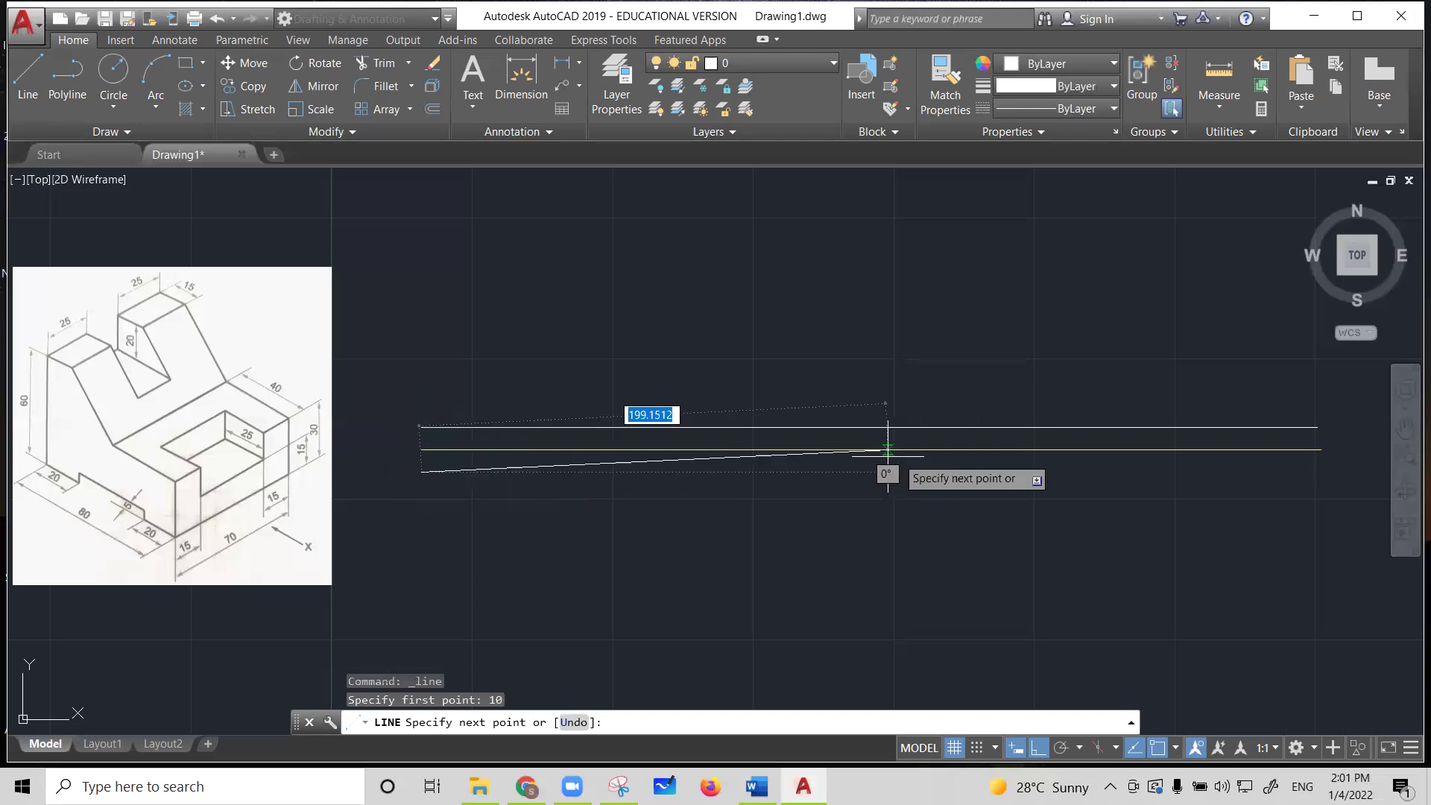
pyautogui.click(1319, 483)
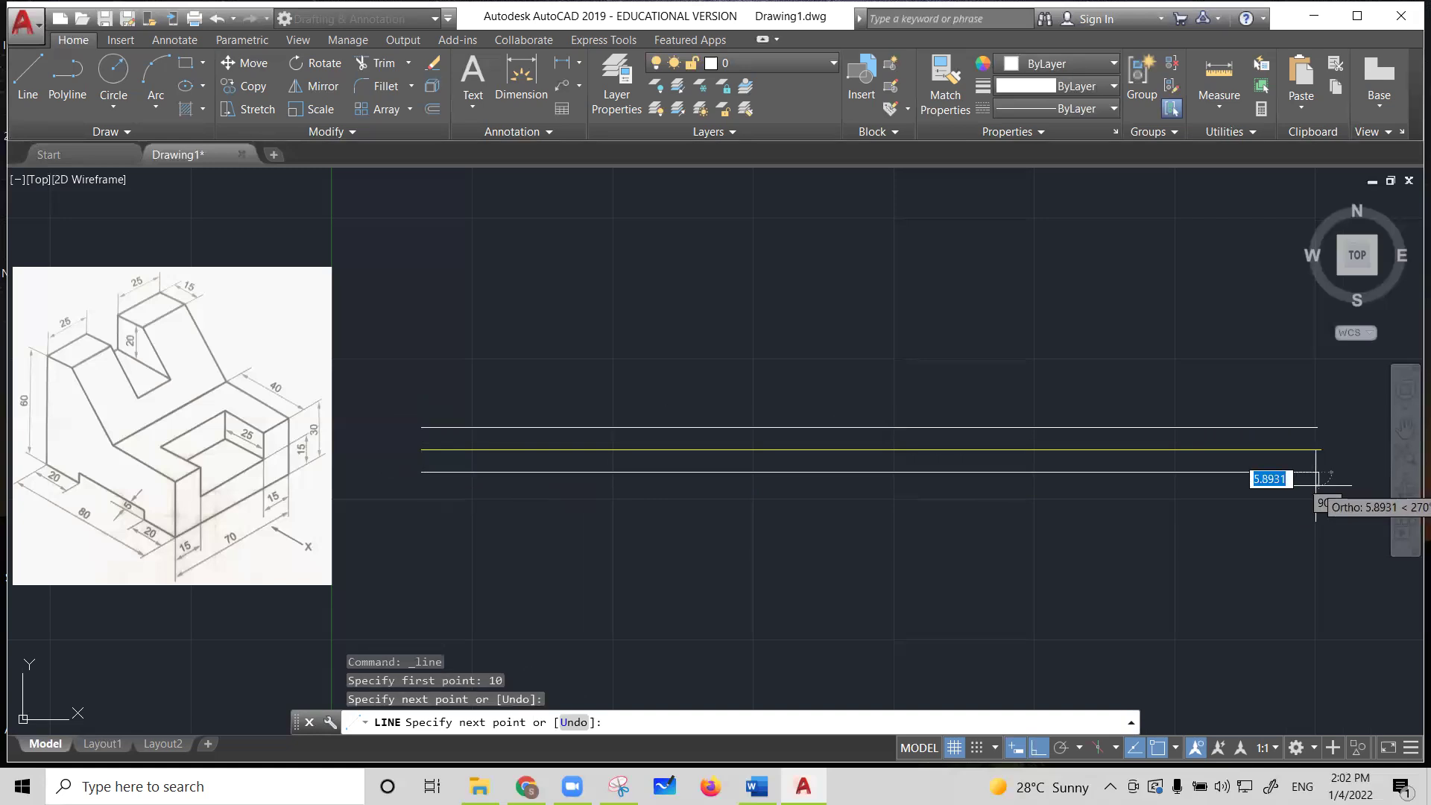
pyautogui.press('Escape')
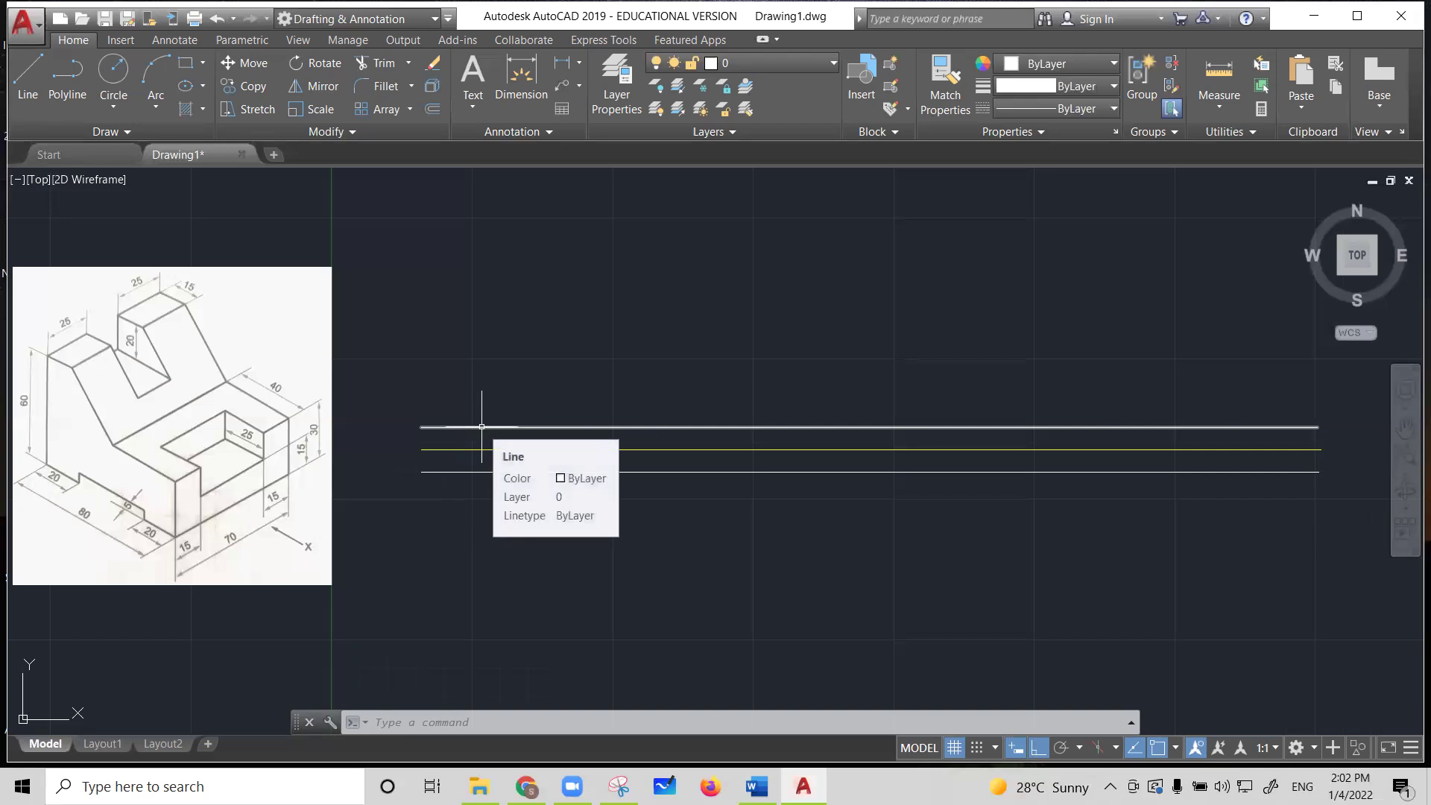
# Draw a 70 by 60 rectangle from lines, standing on the upper horizontal line near its left end
pyautogui.click(28, 75)
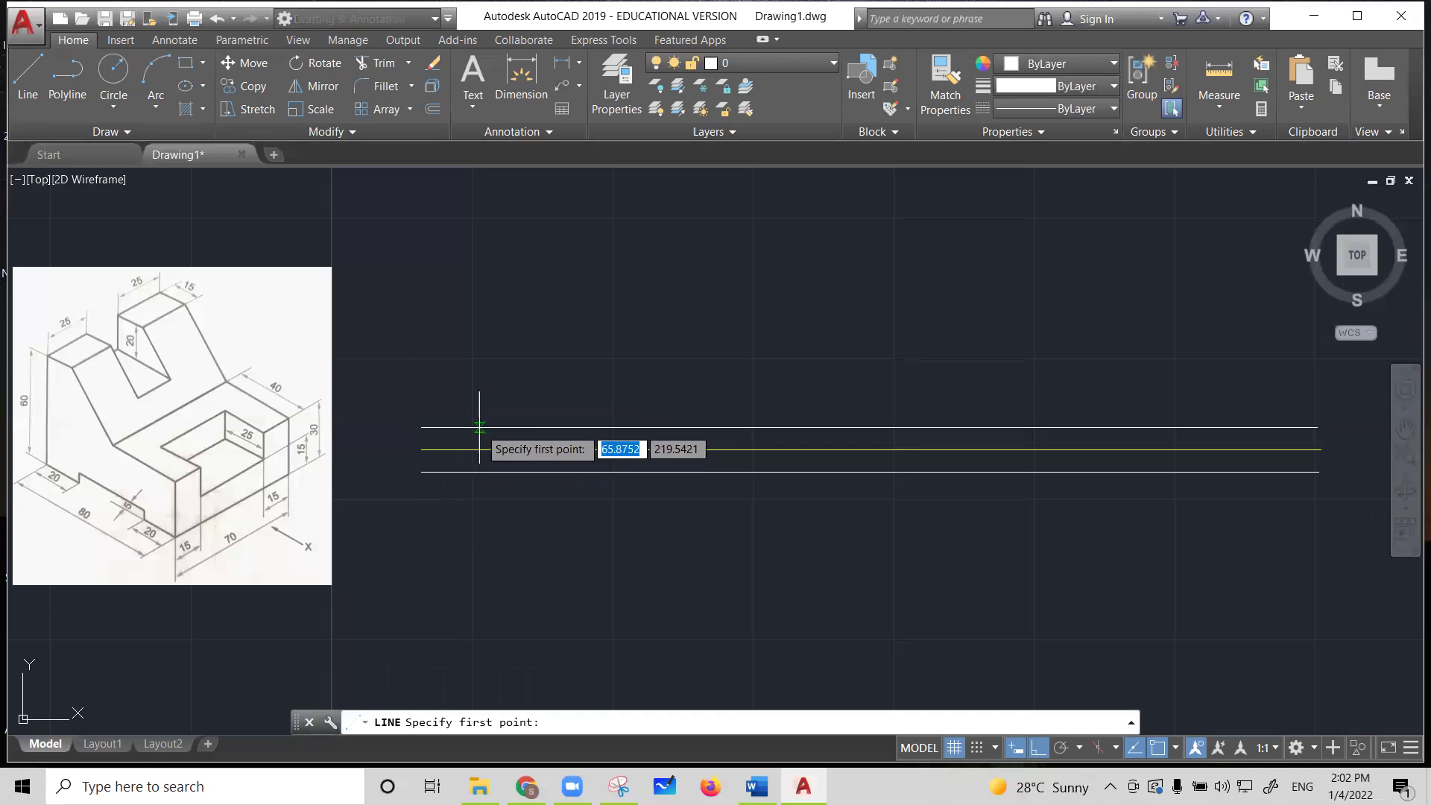
pyautogui.click(479, 427)
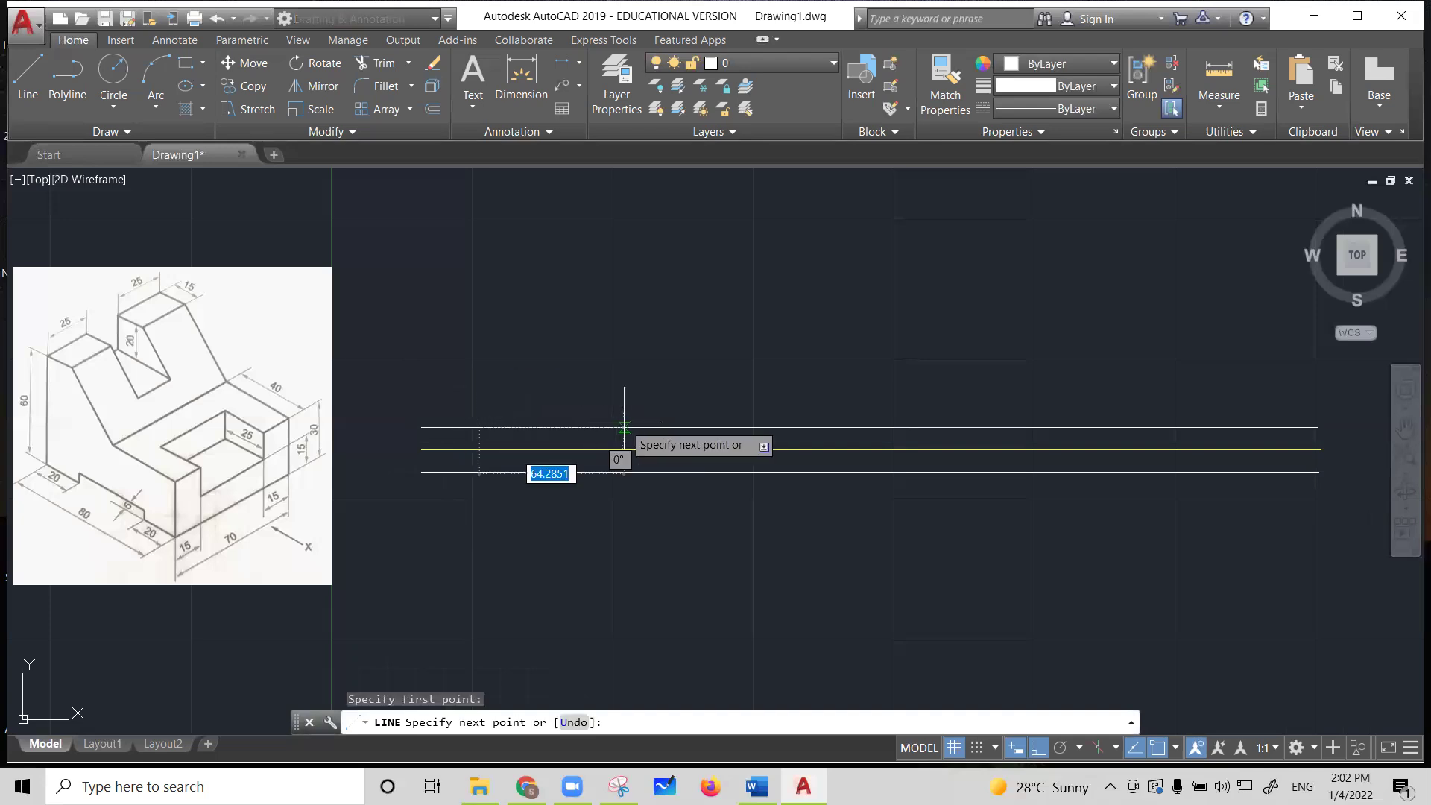
pyautogui.write('70')
pyautogui.press('Return')
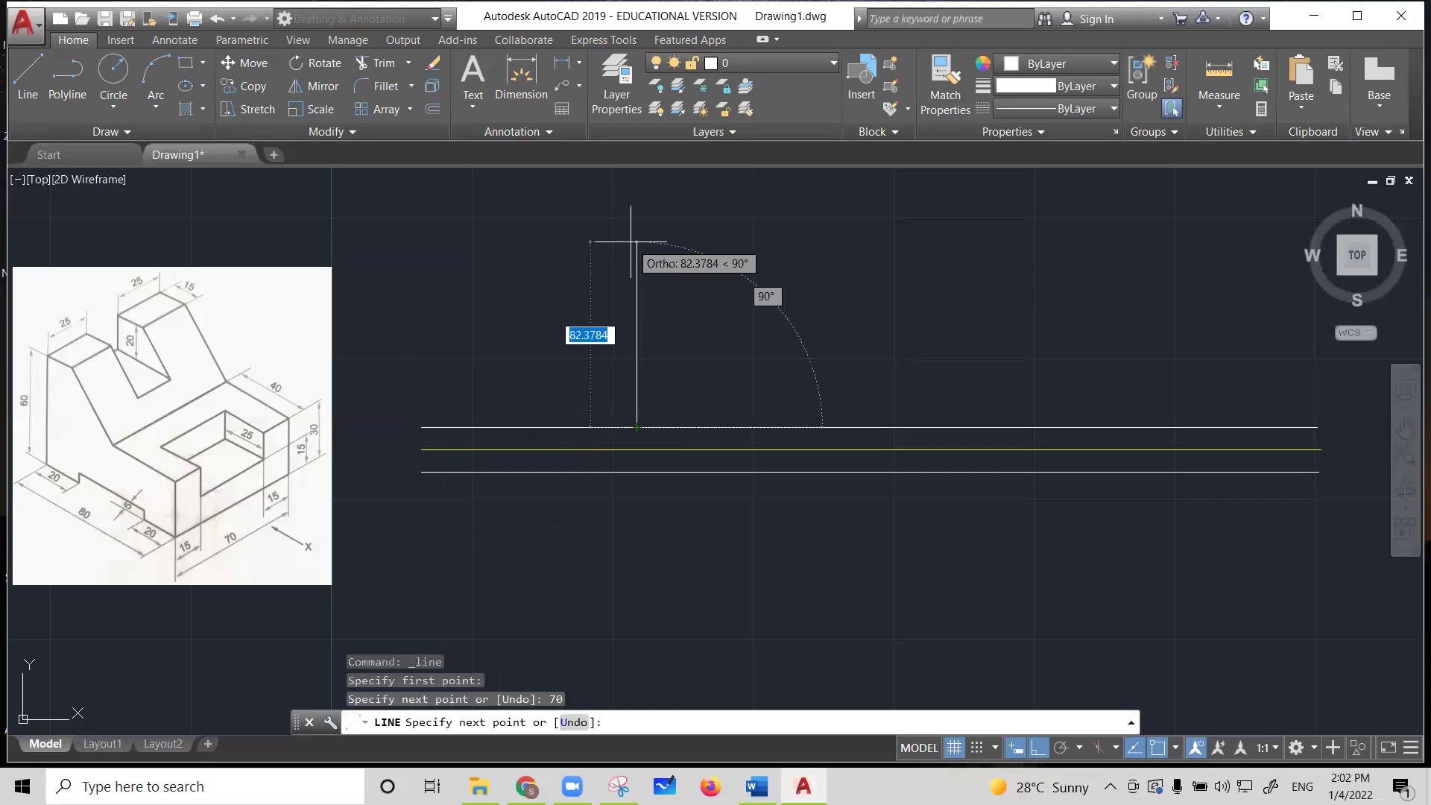
pyautogui.write('60')
pyautogui.press('Return')
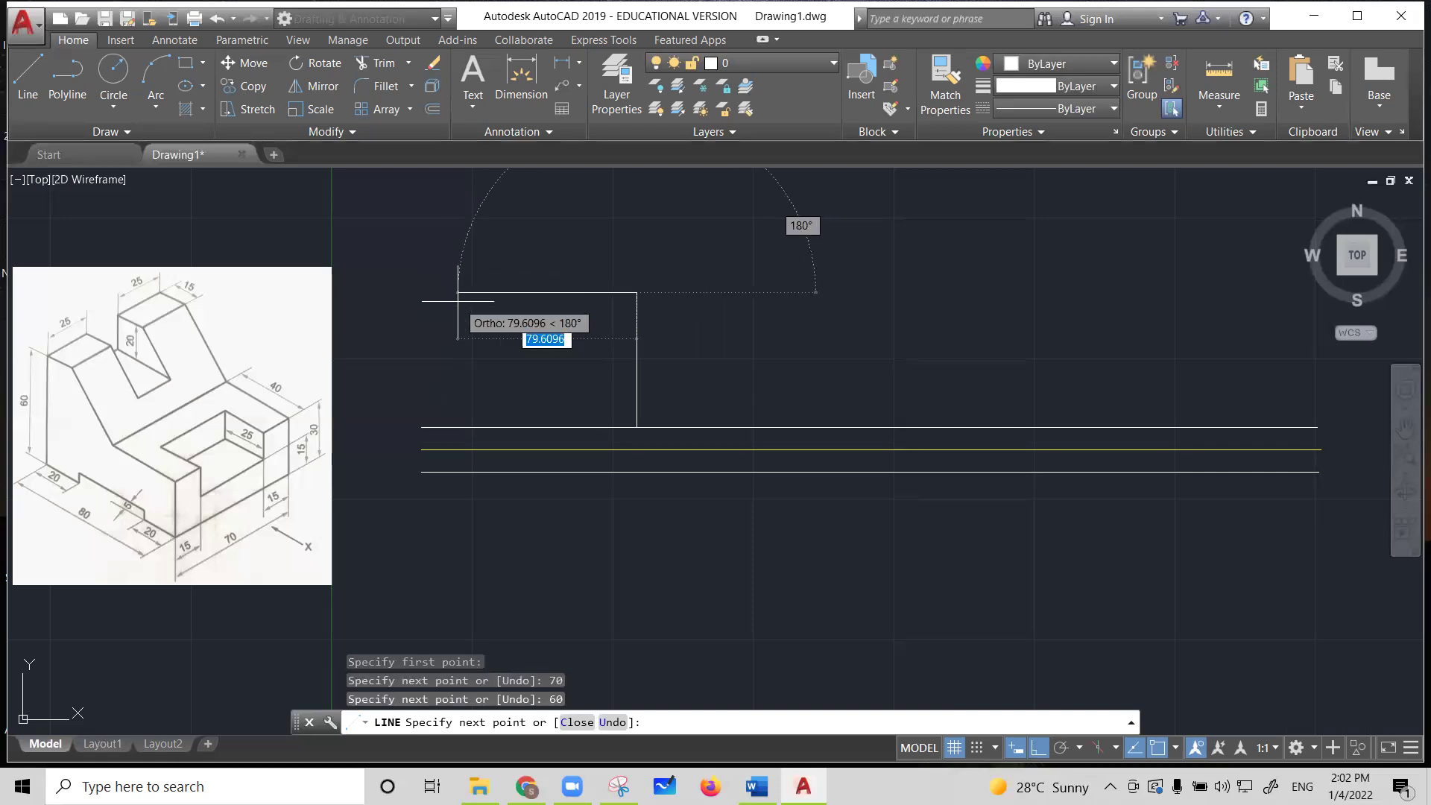
pyautogui.write('70')
pyautogui.press('Return')
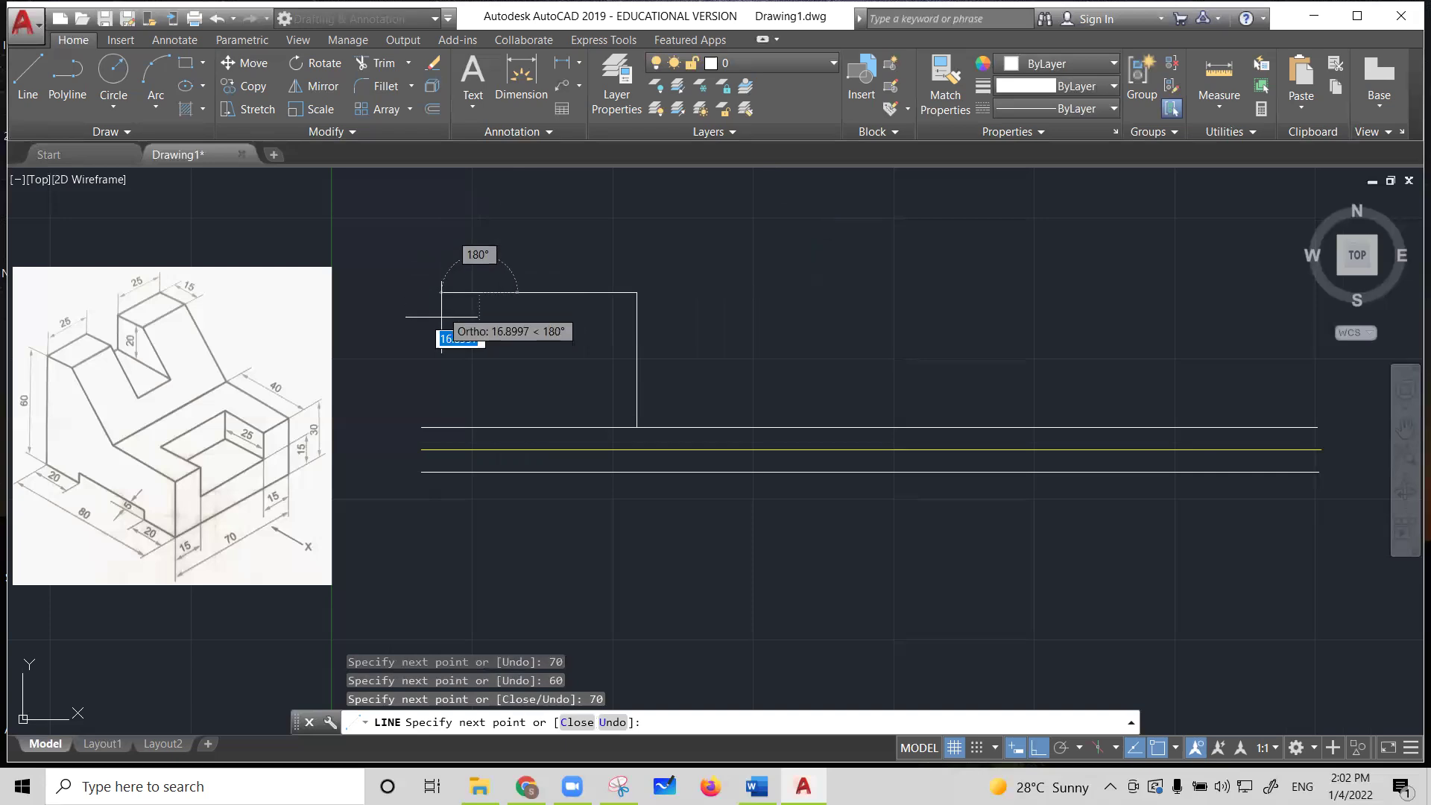
pyautogui.click(479, 427)
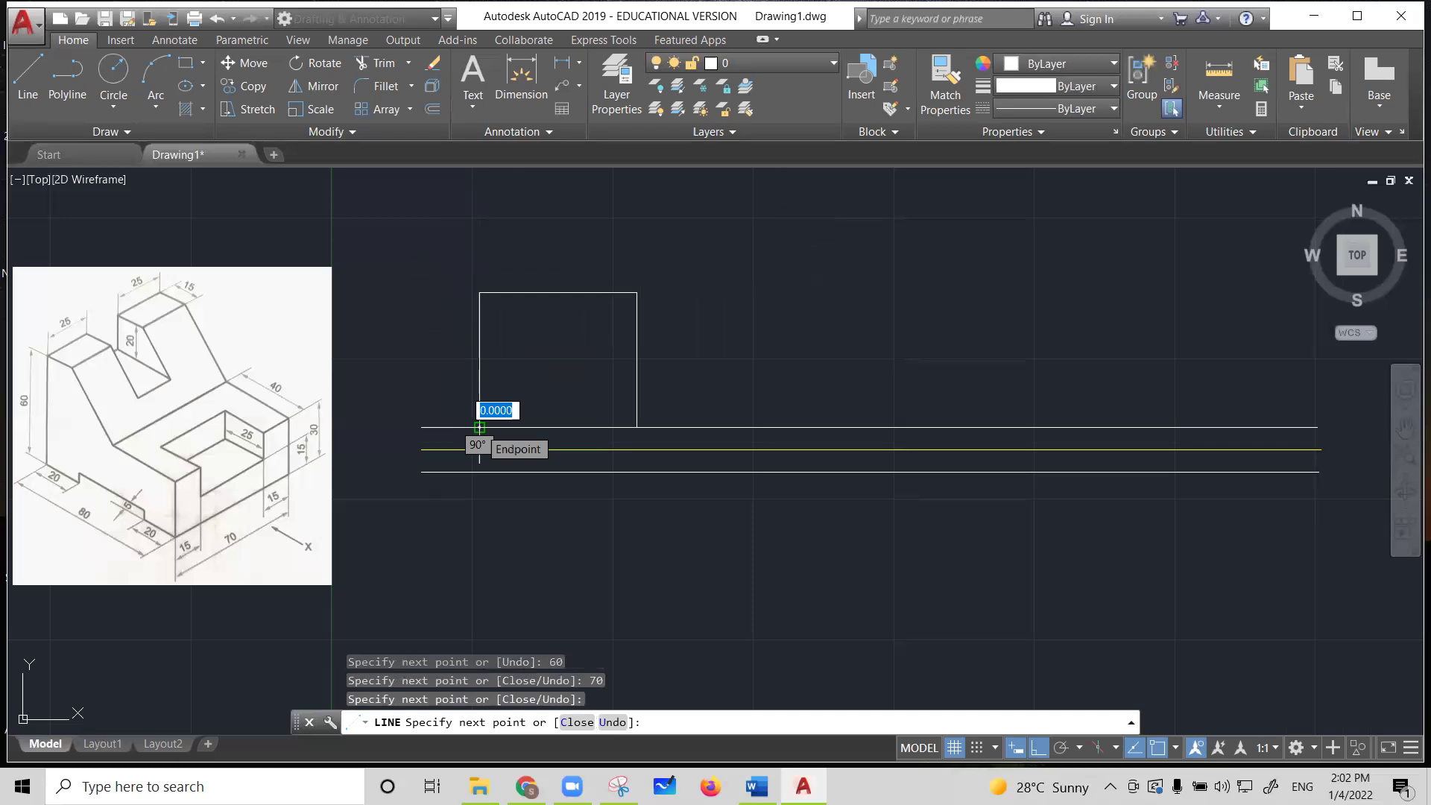
pyautogui.press('Escape')
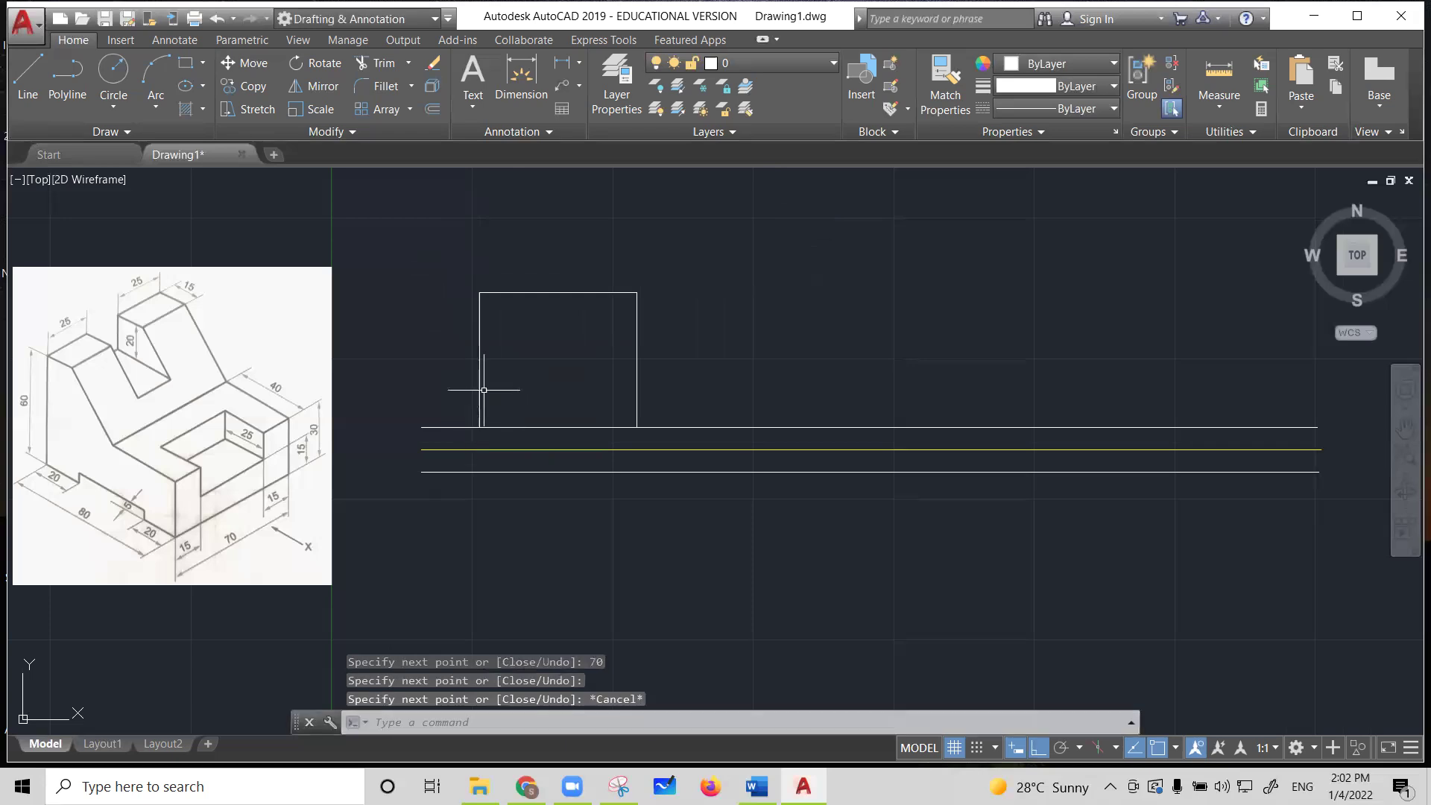
# Change the colour of the rectangle's four lines to cyan
pyautogui.click(479, 389)
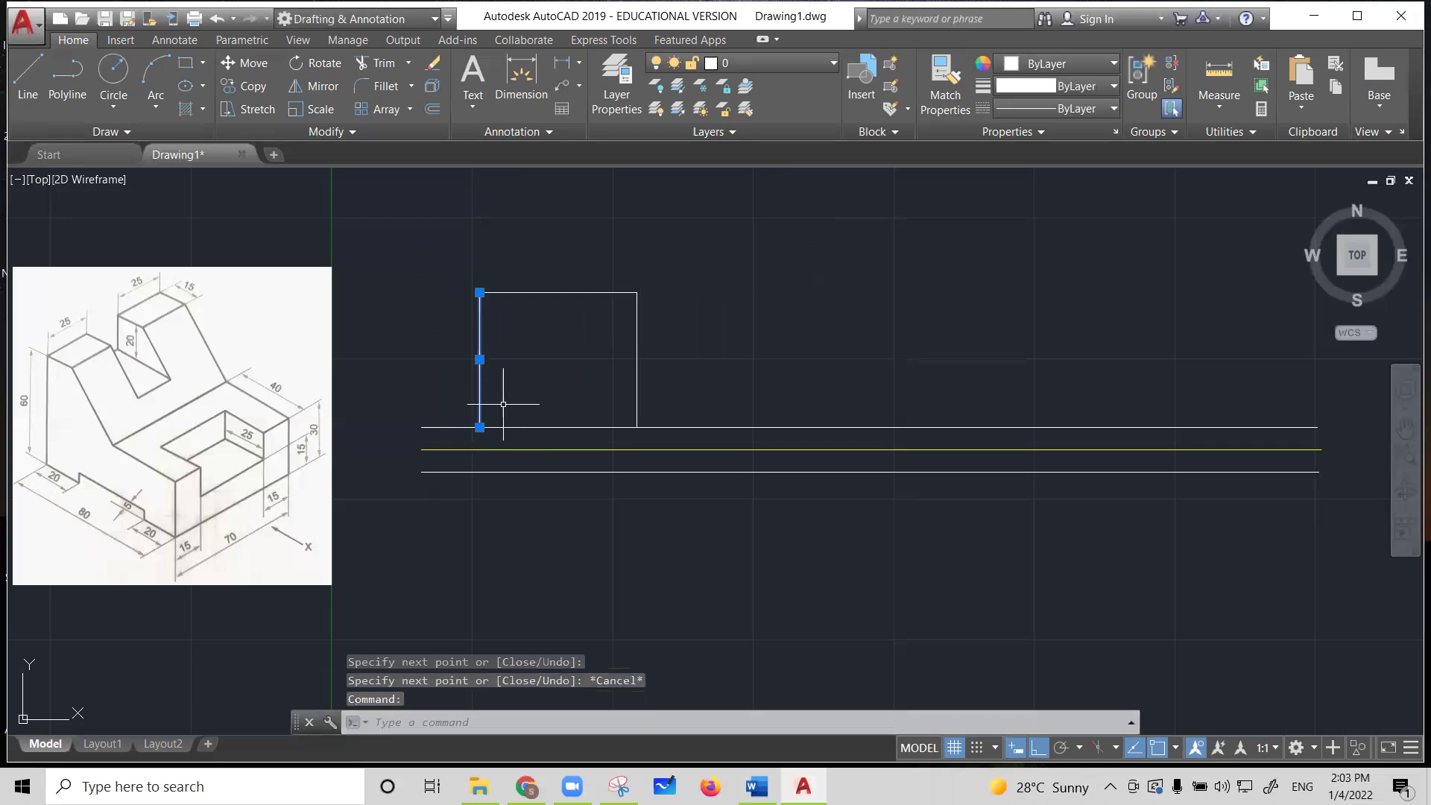
pyautogui.click(552, 427)
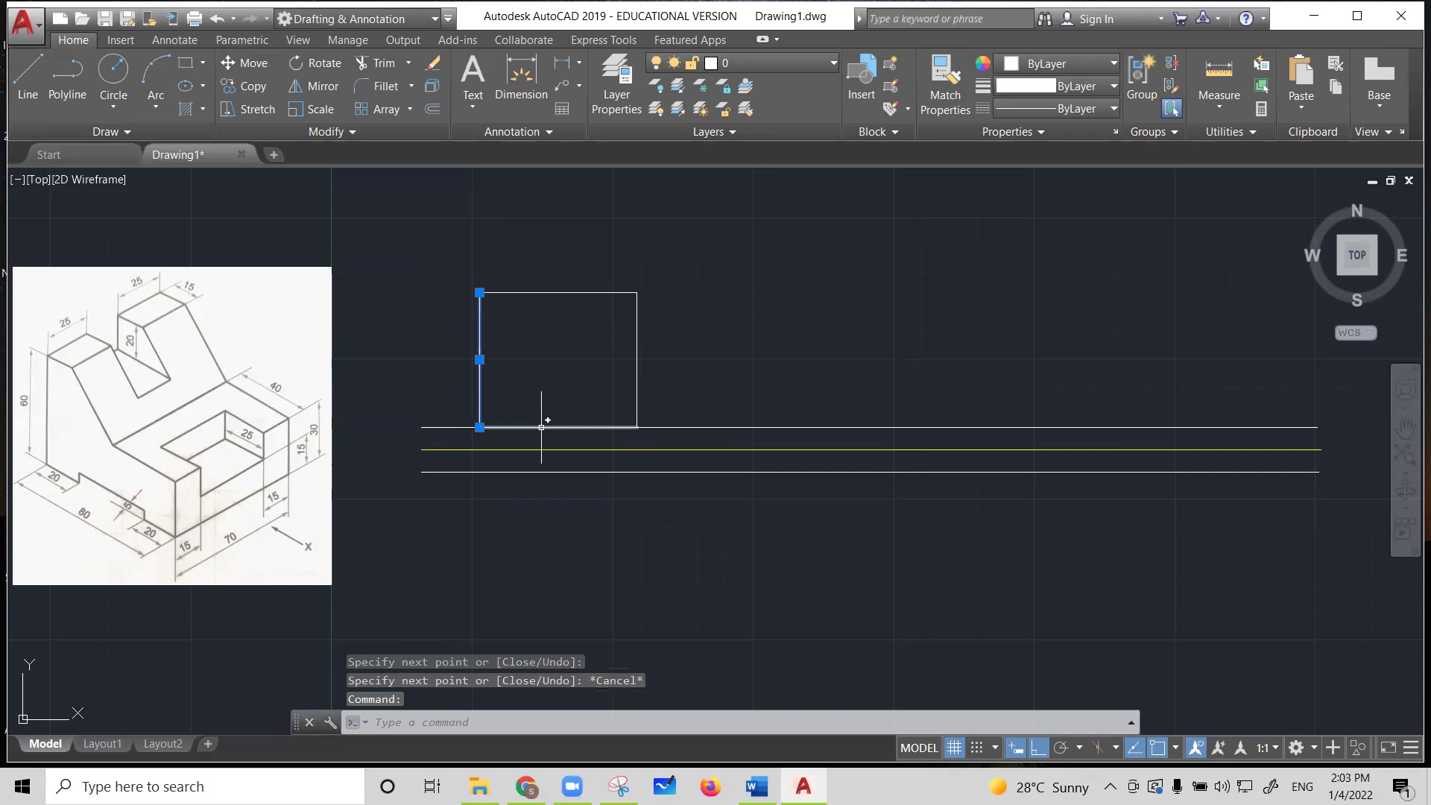
pyautogui.click(638, 385)
pyautogui.click(586, 292)
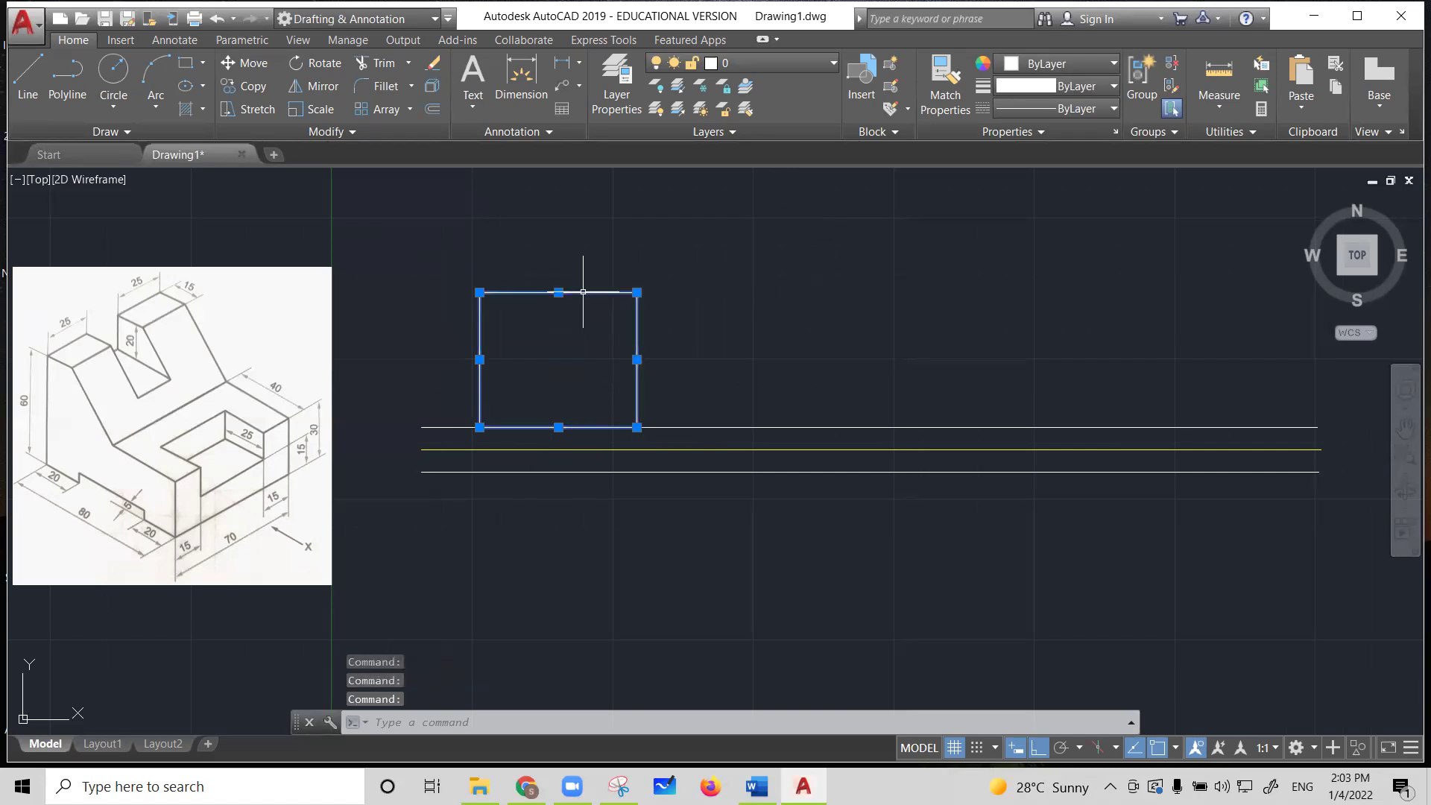
pyautogui.click(1116, 65)
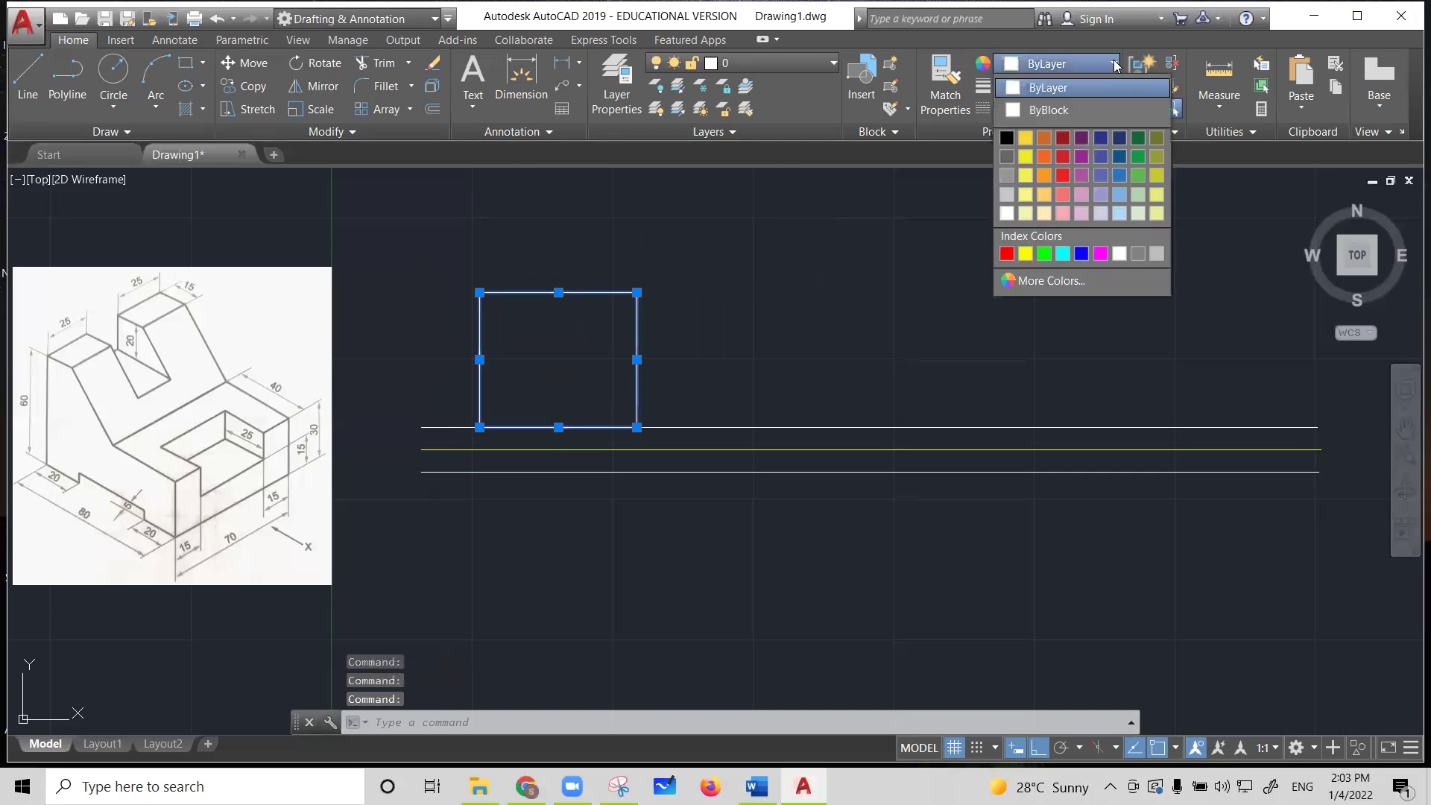
pyautogui.click(1063, 255)
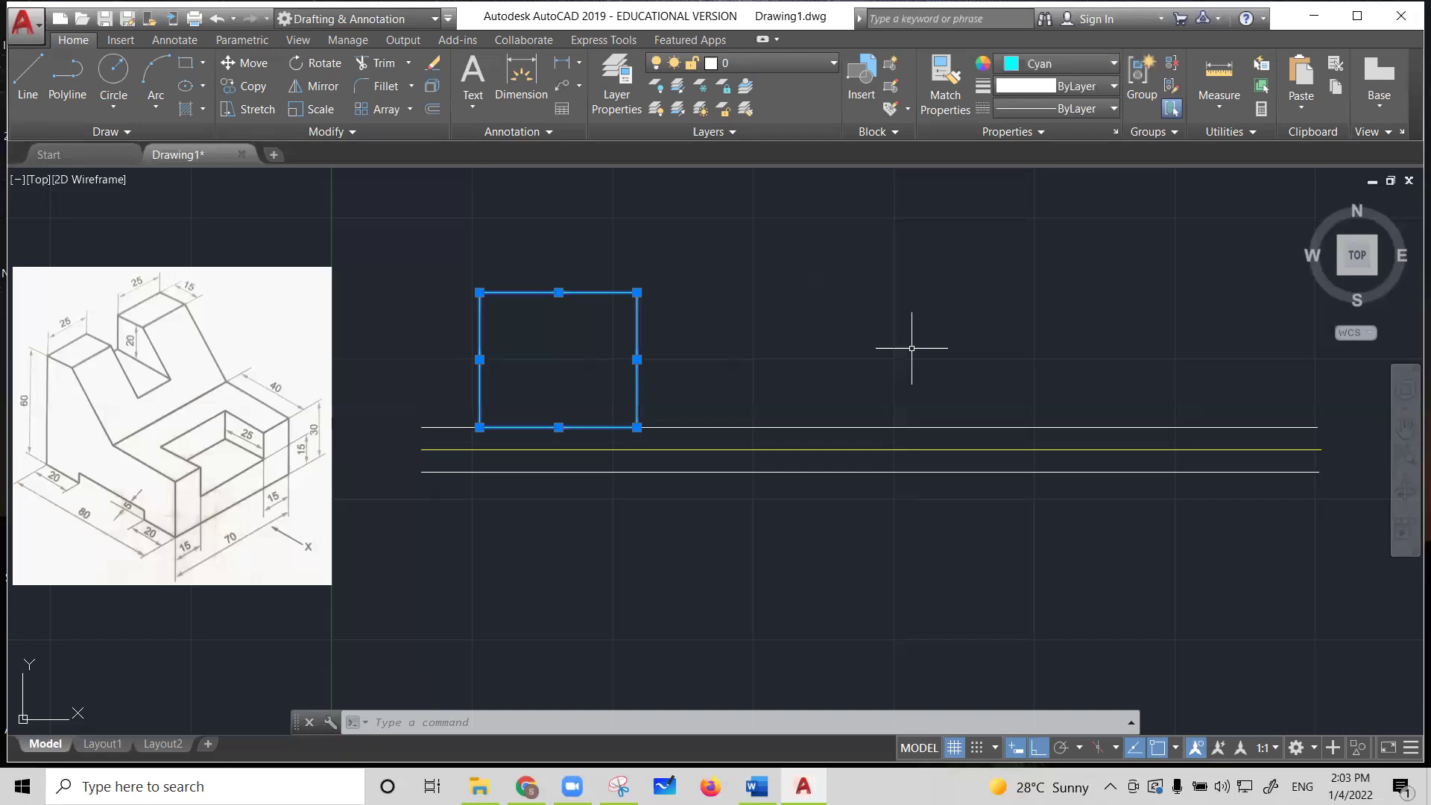
pyautogui.press('Escape')
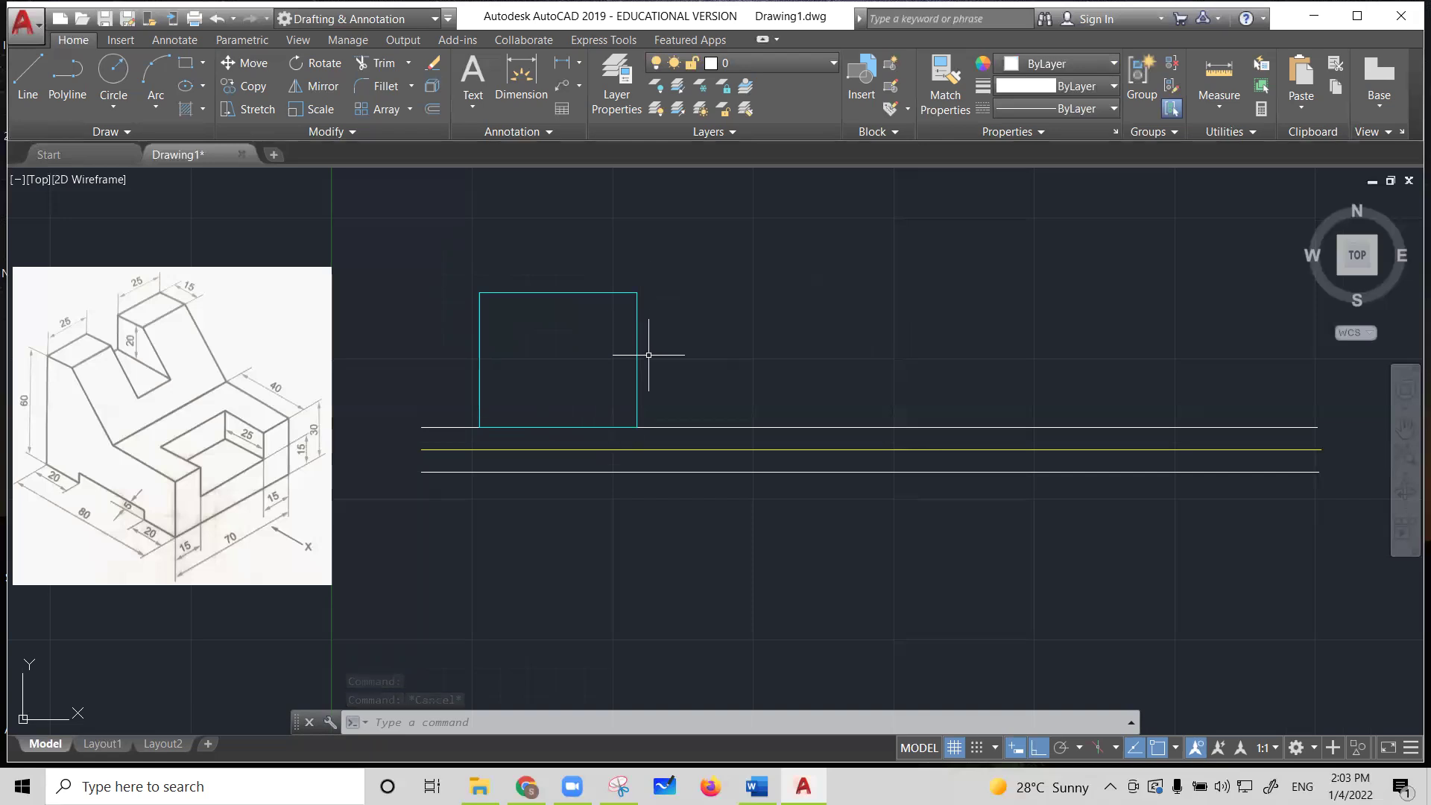
# Draw a rectangle from lines, 80 deep and as wide as the upper rectangle, hanging from the lower horizontal line directly beneath it
pyautogui.click(28, 74)
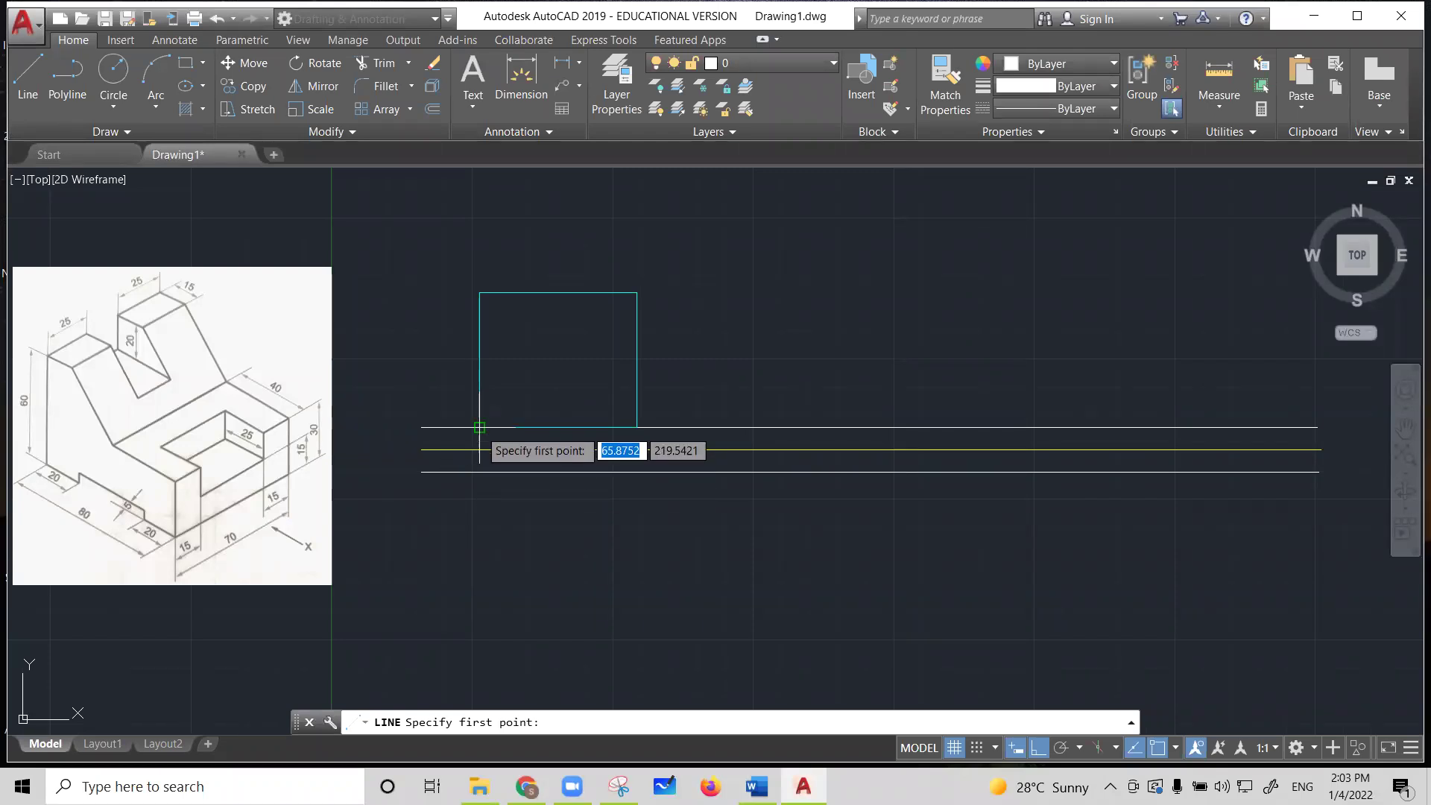
pyautogui.click(479, 471)
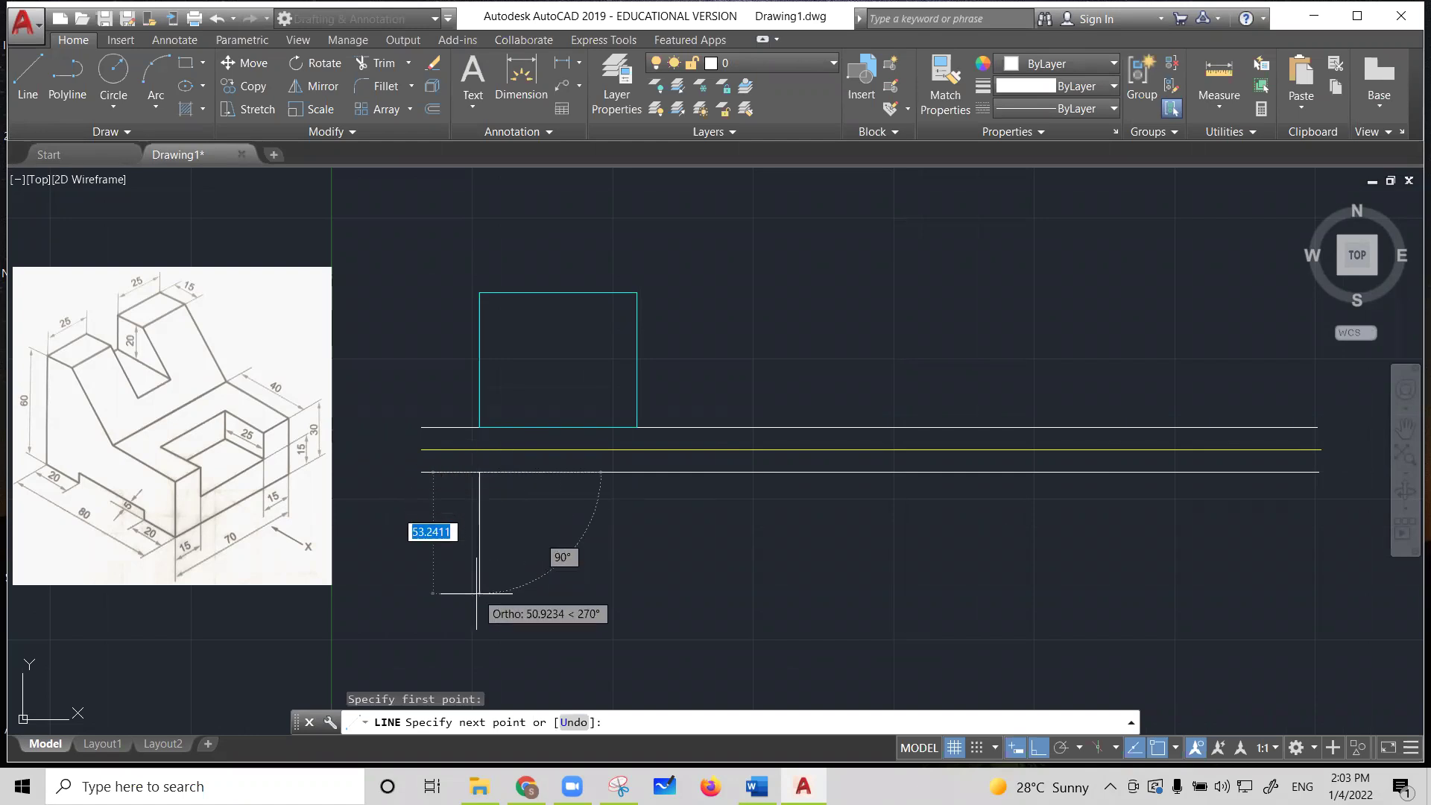
pyautogui.write('80')
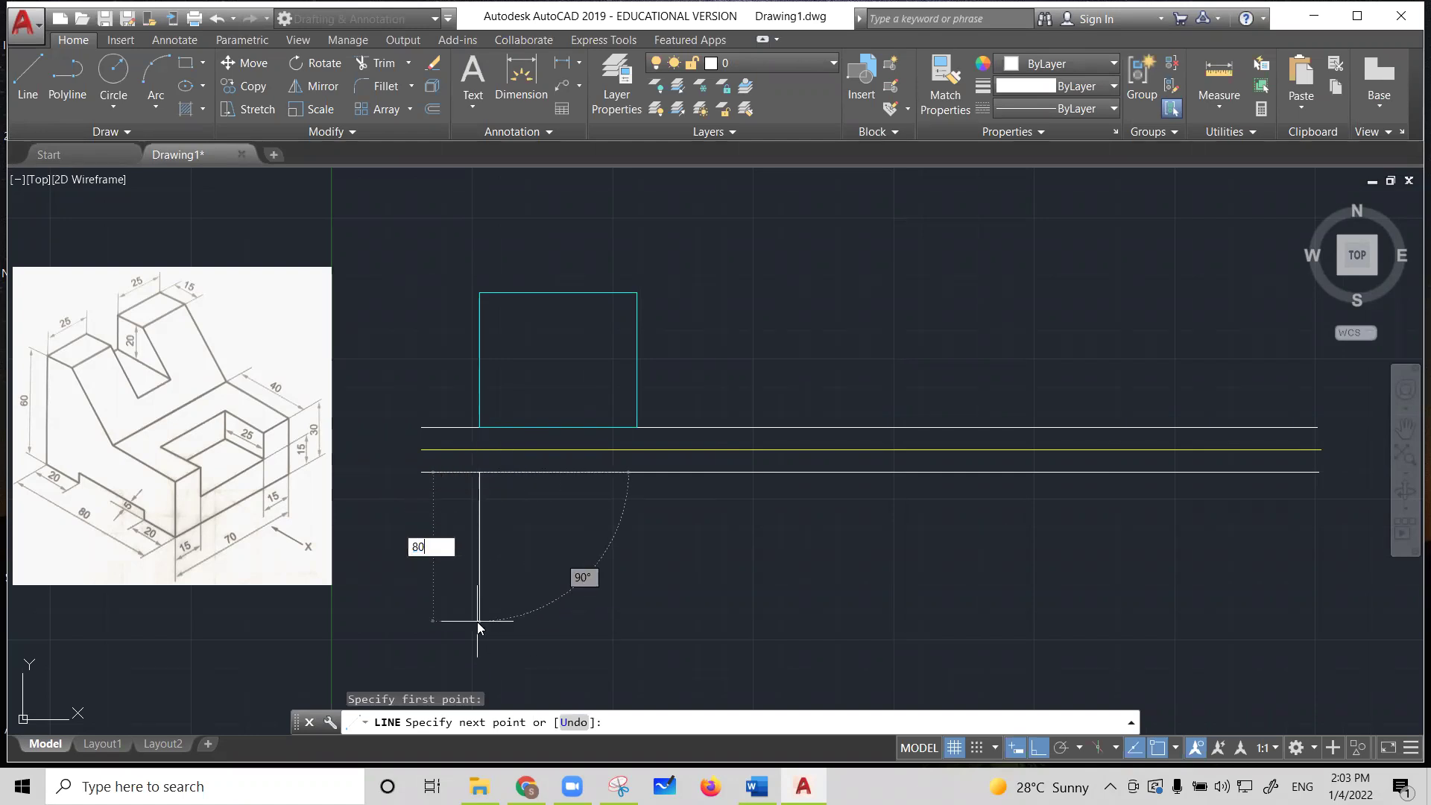
pyautogui.press('Return')
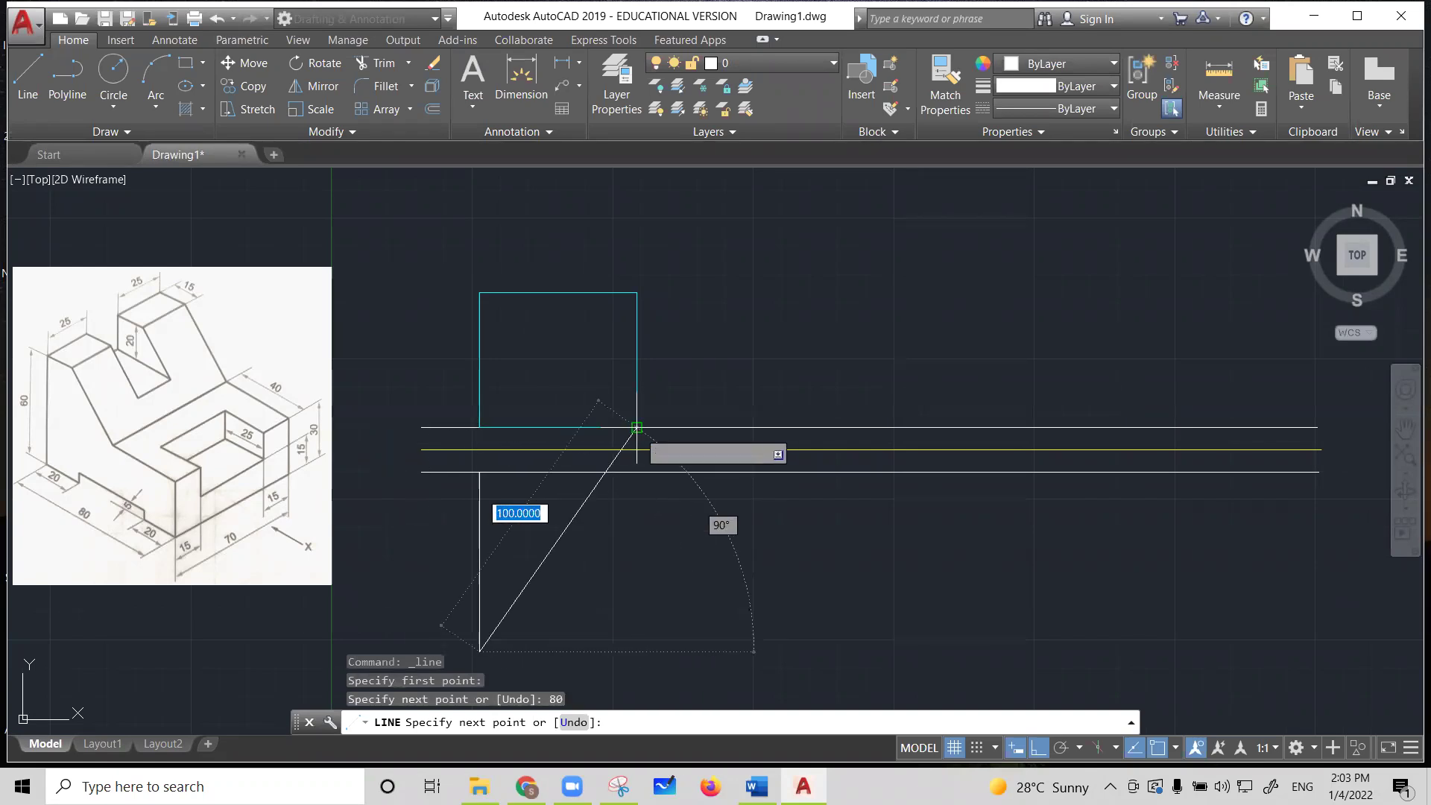
pyautogui.click(636, 652)
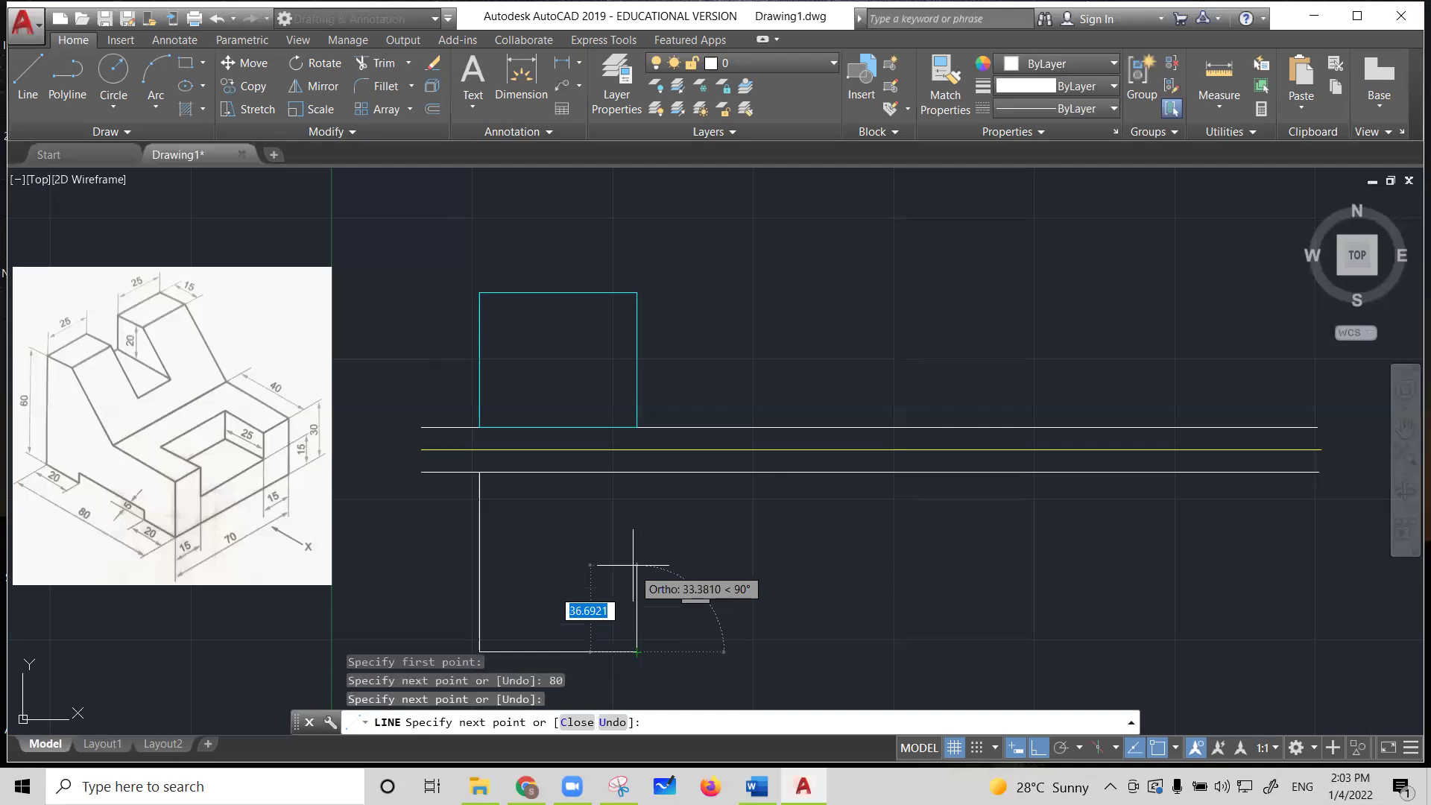
pyautogui.click(636, 472)
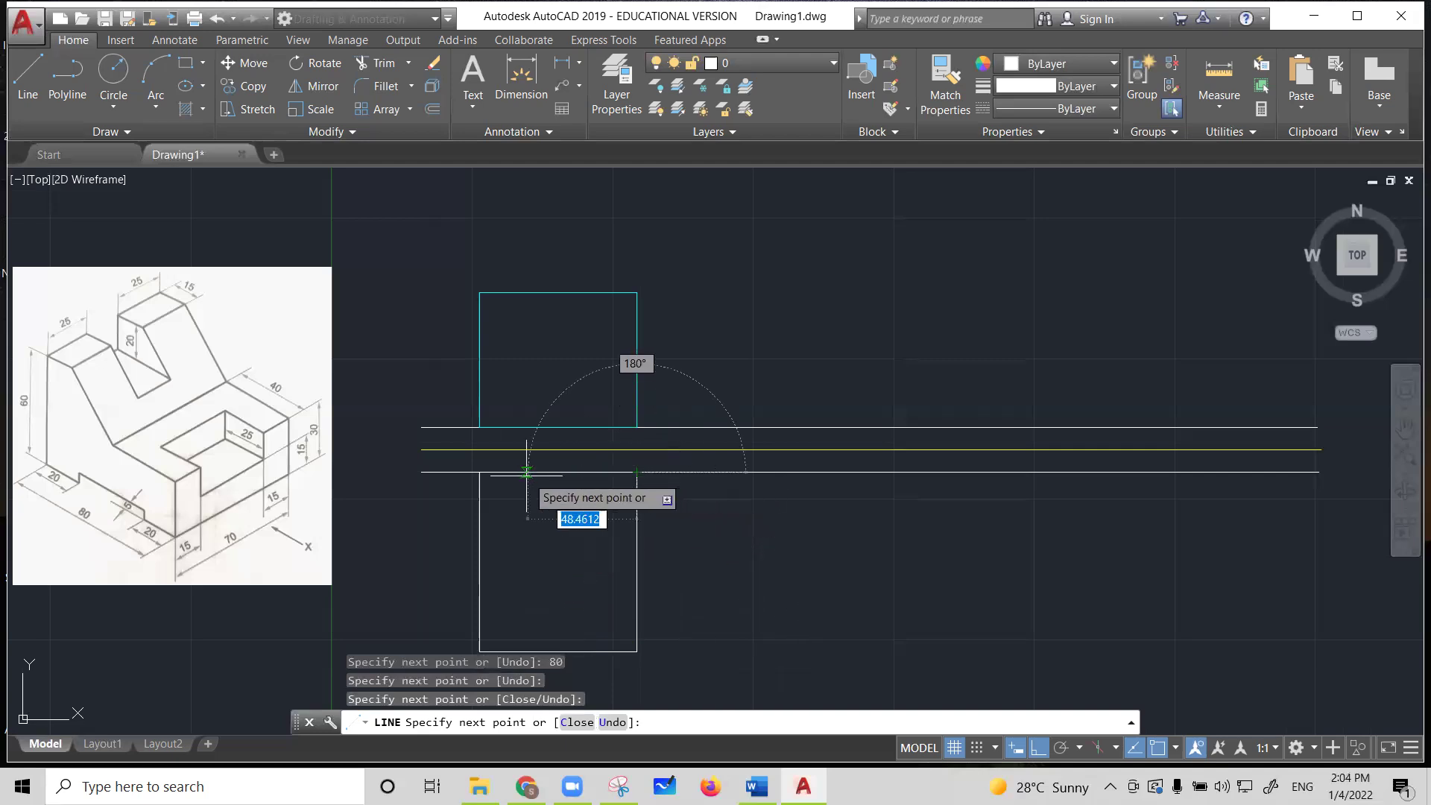
pyautogui.click(480, 472)
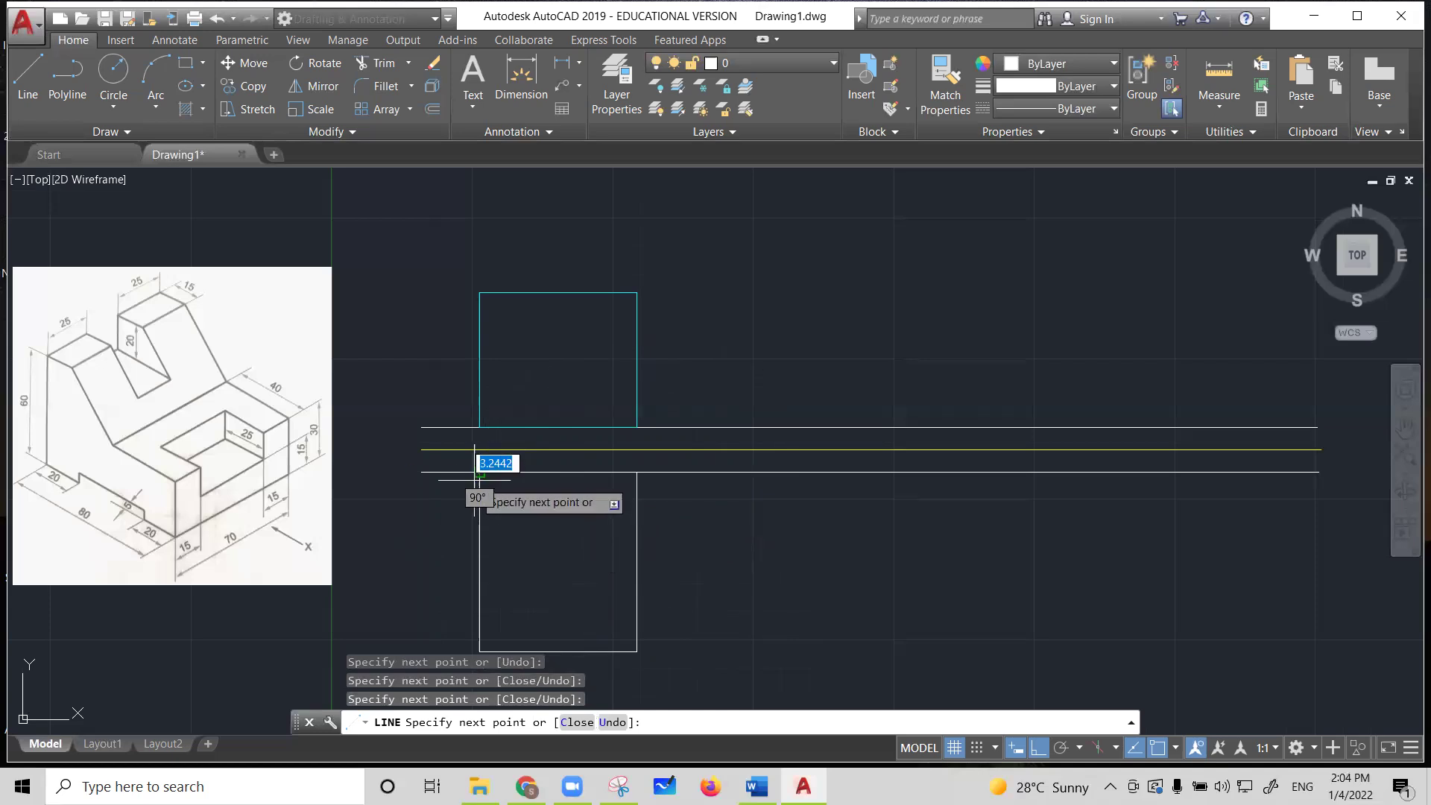
pyautogui.press('Escape')
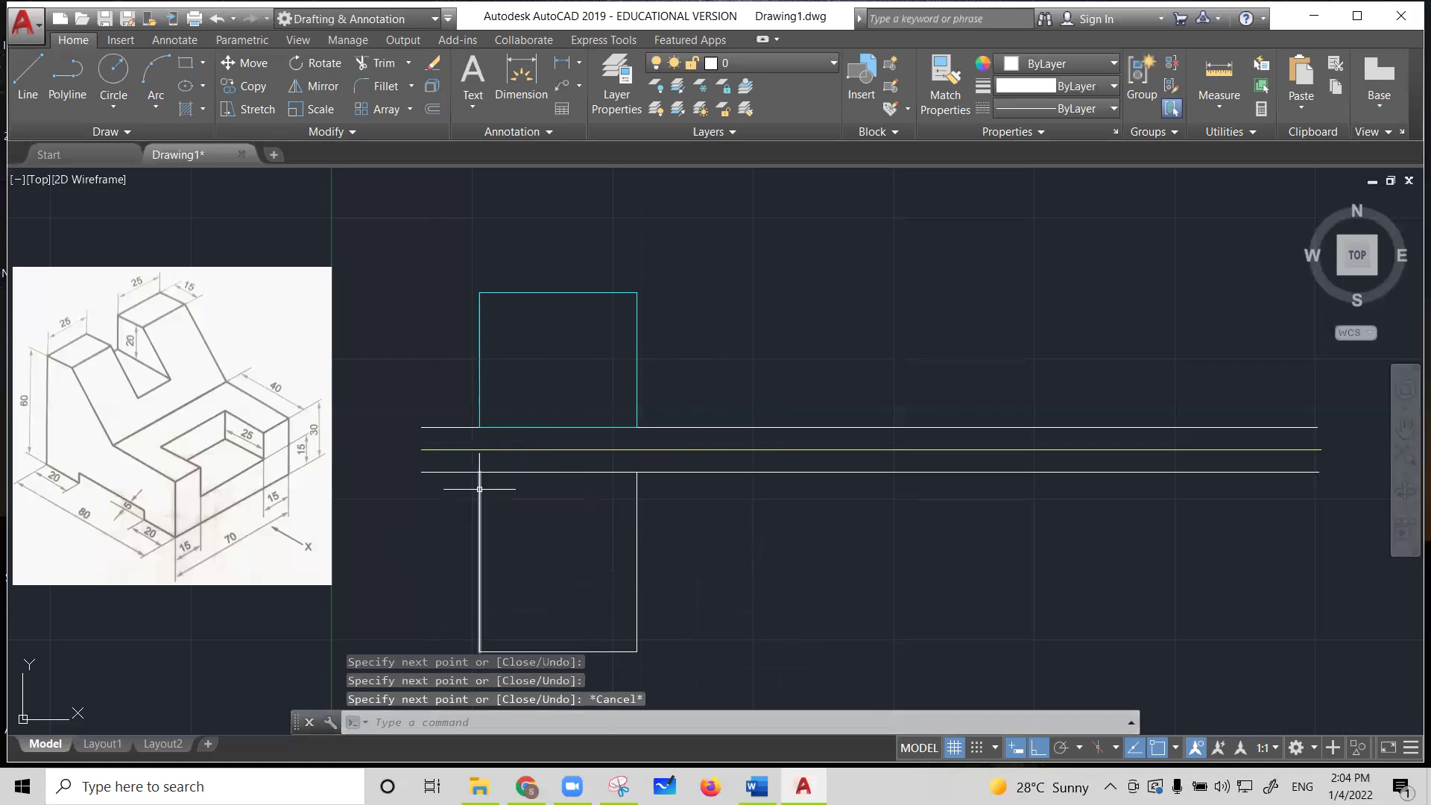
# Change the colour of the lower rectangle's four lines to cyan
pyautogui.click(554, 472)
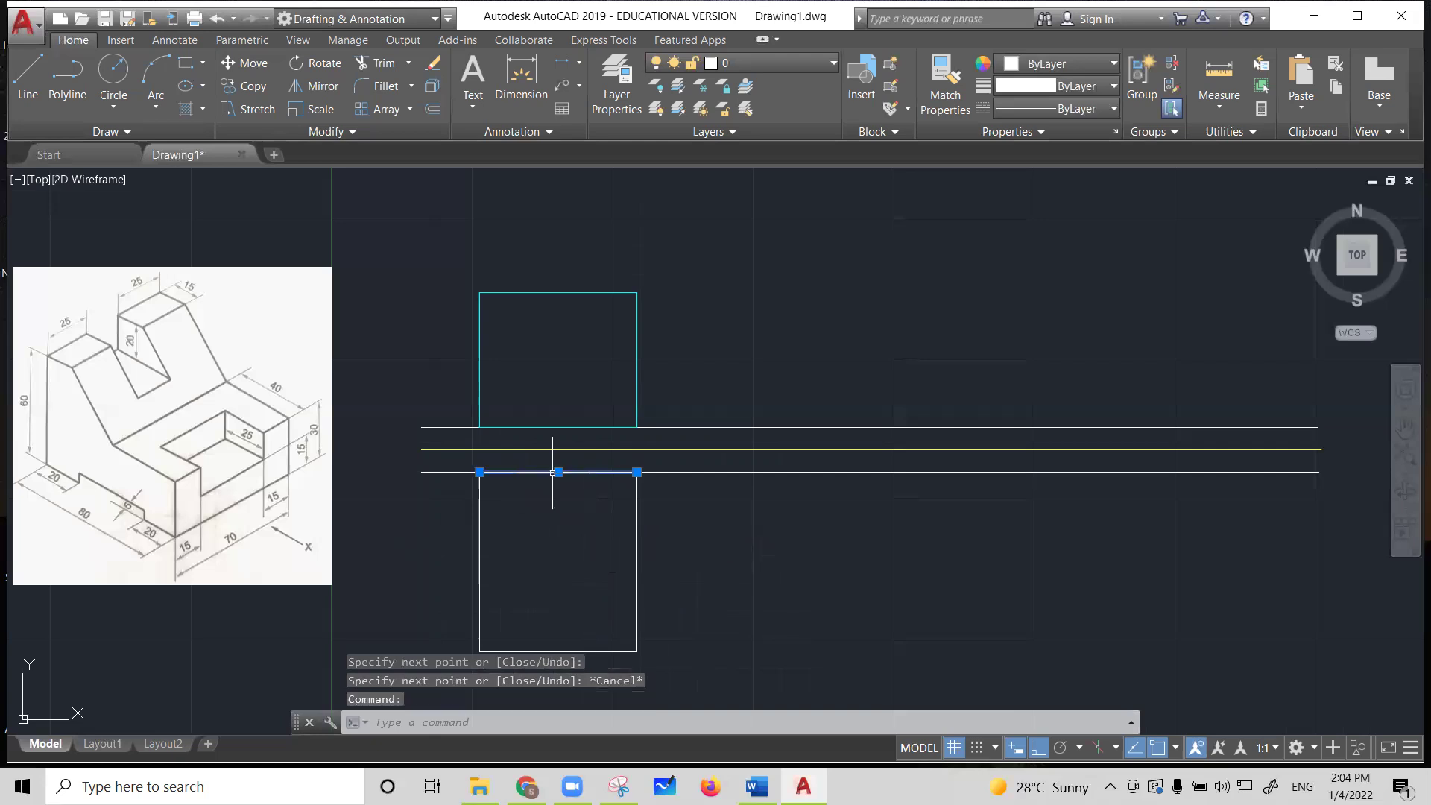
pyautogui.click(637, 550)
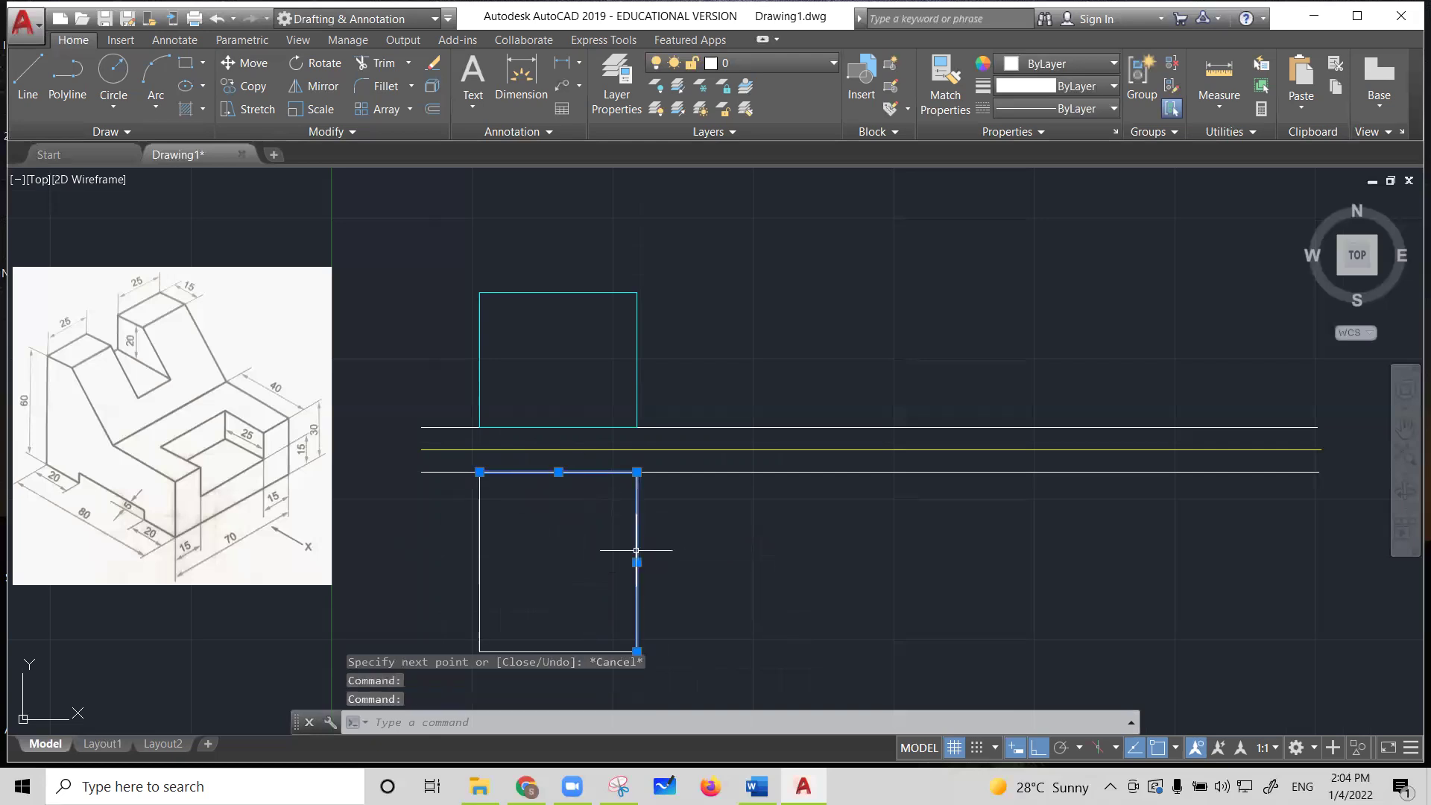
pyautogui.click(479, 559)
pyautogui.click(546, 653)
pyautogui.click(1113, 65)
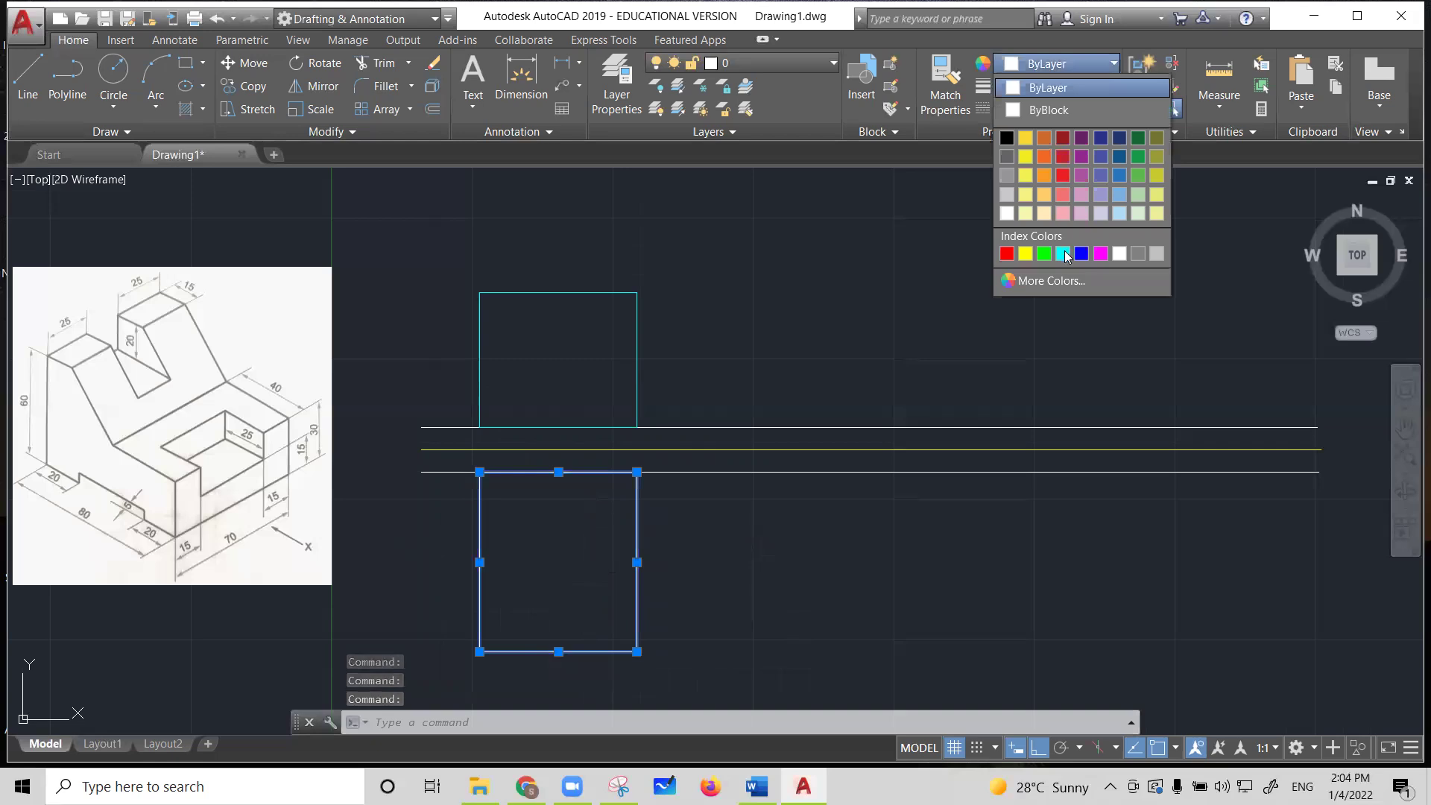
pyautogui.click(1064, 254)
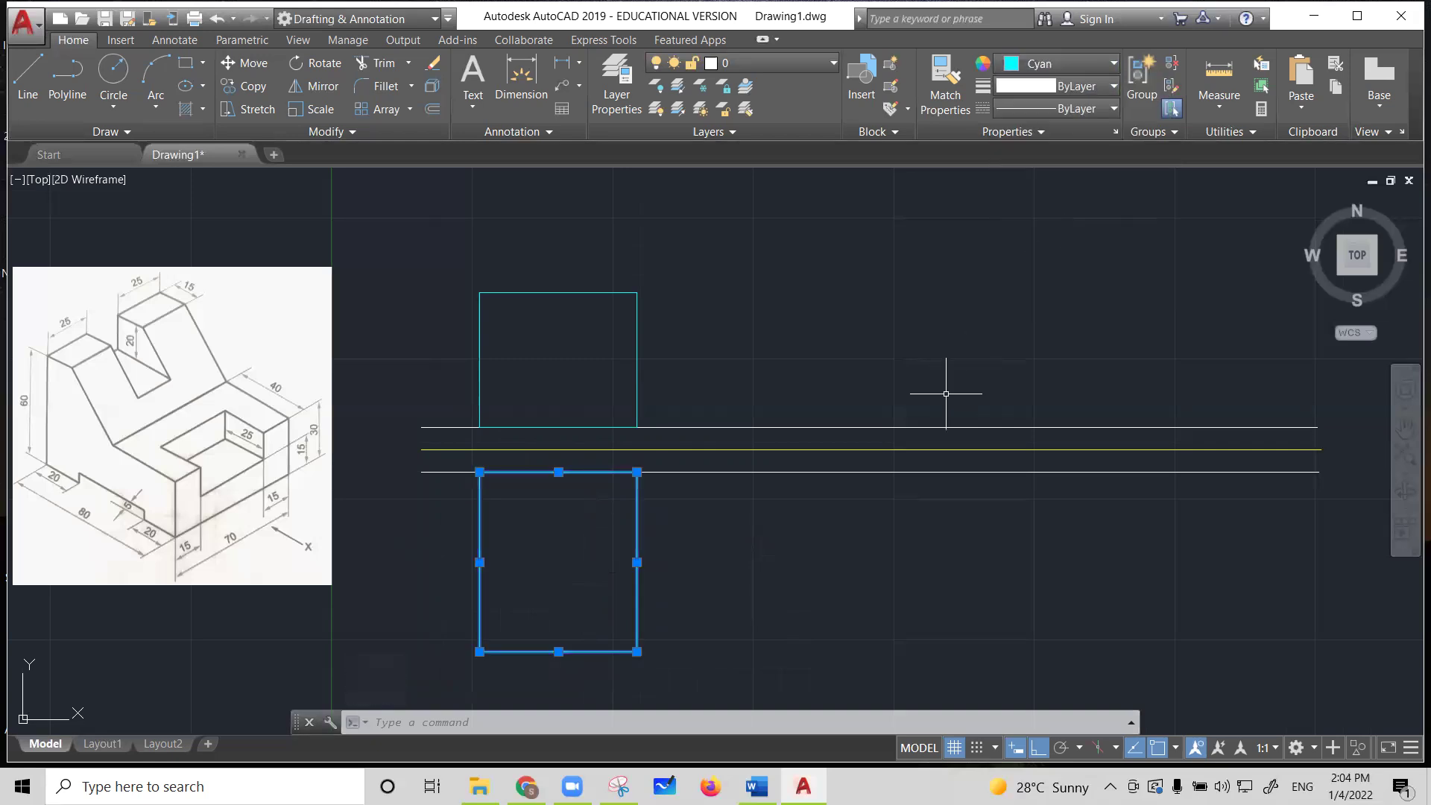
pyautogui.press('Escape')
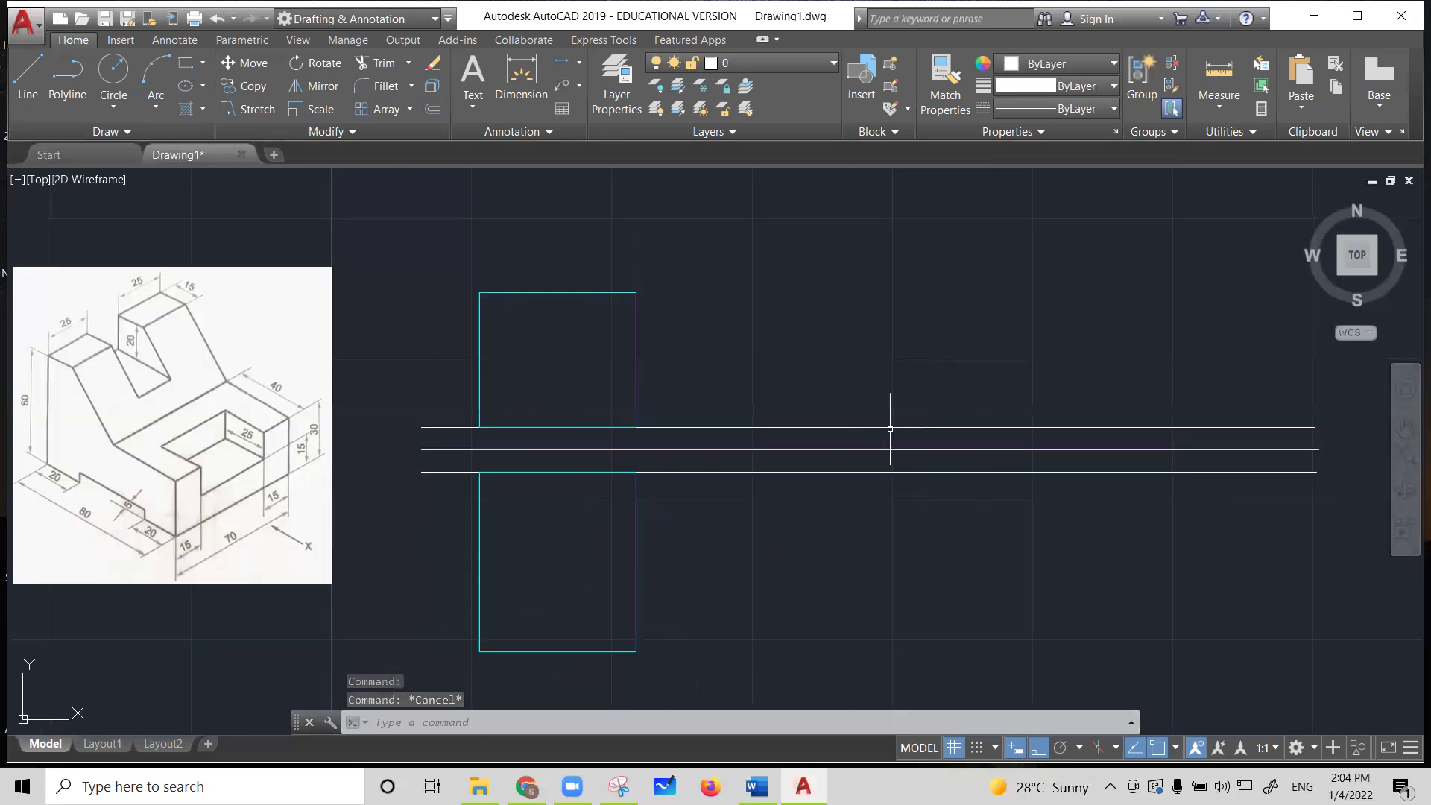
pyautogui.click(1404, 428)
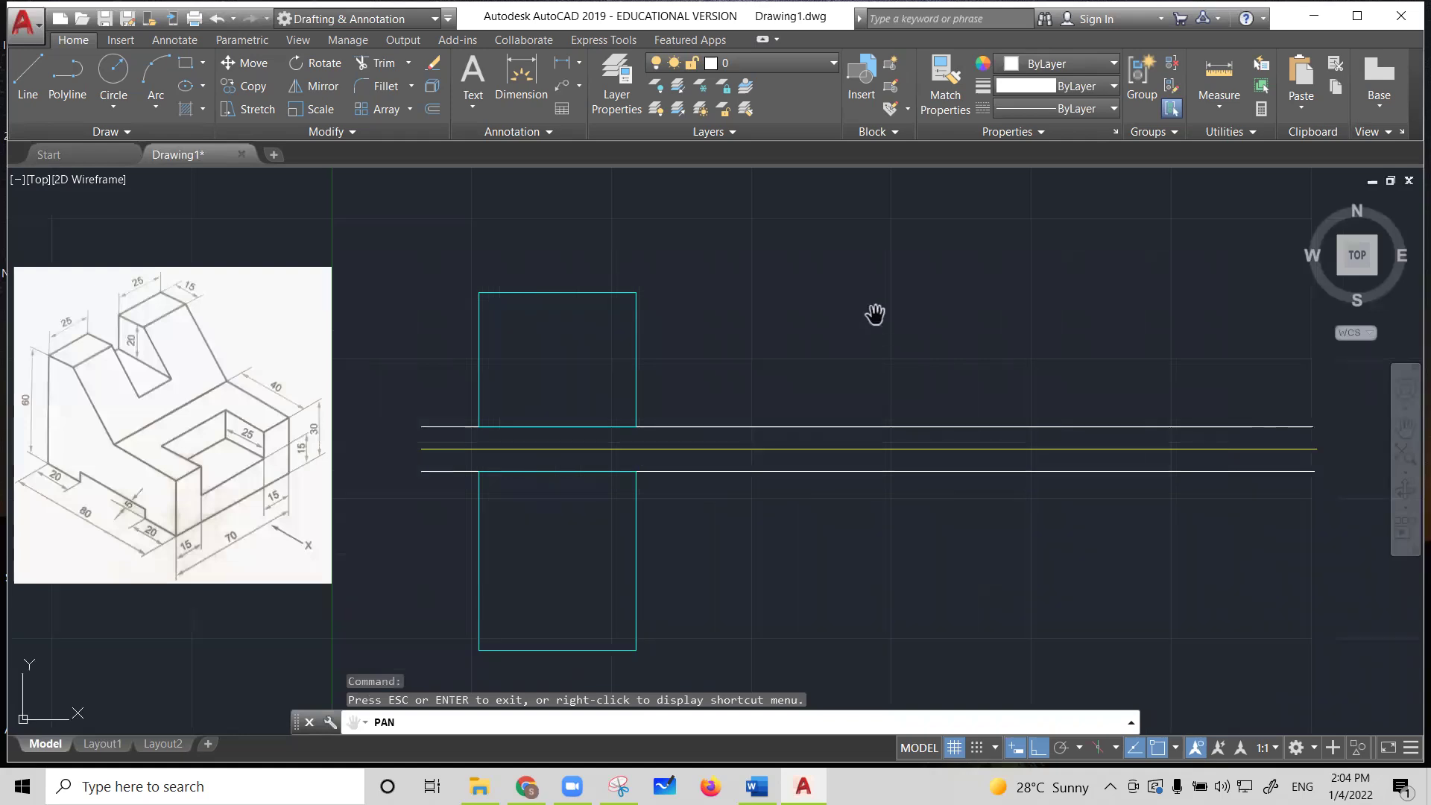
pyautogui.press('Escape')
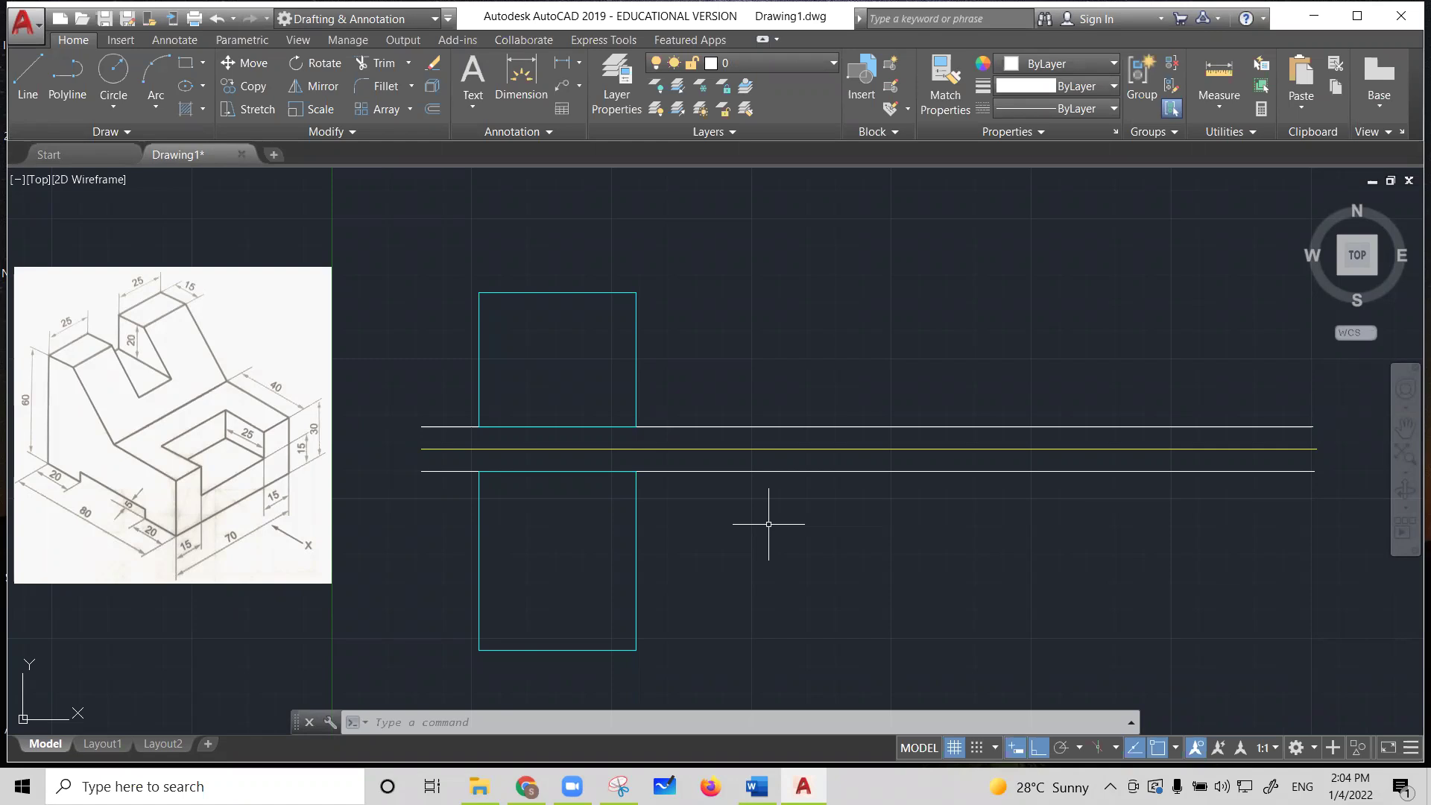
pyautogui.click(28, 81)
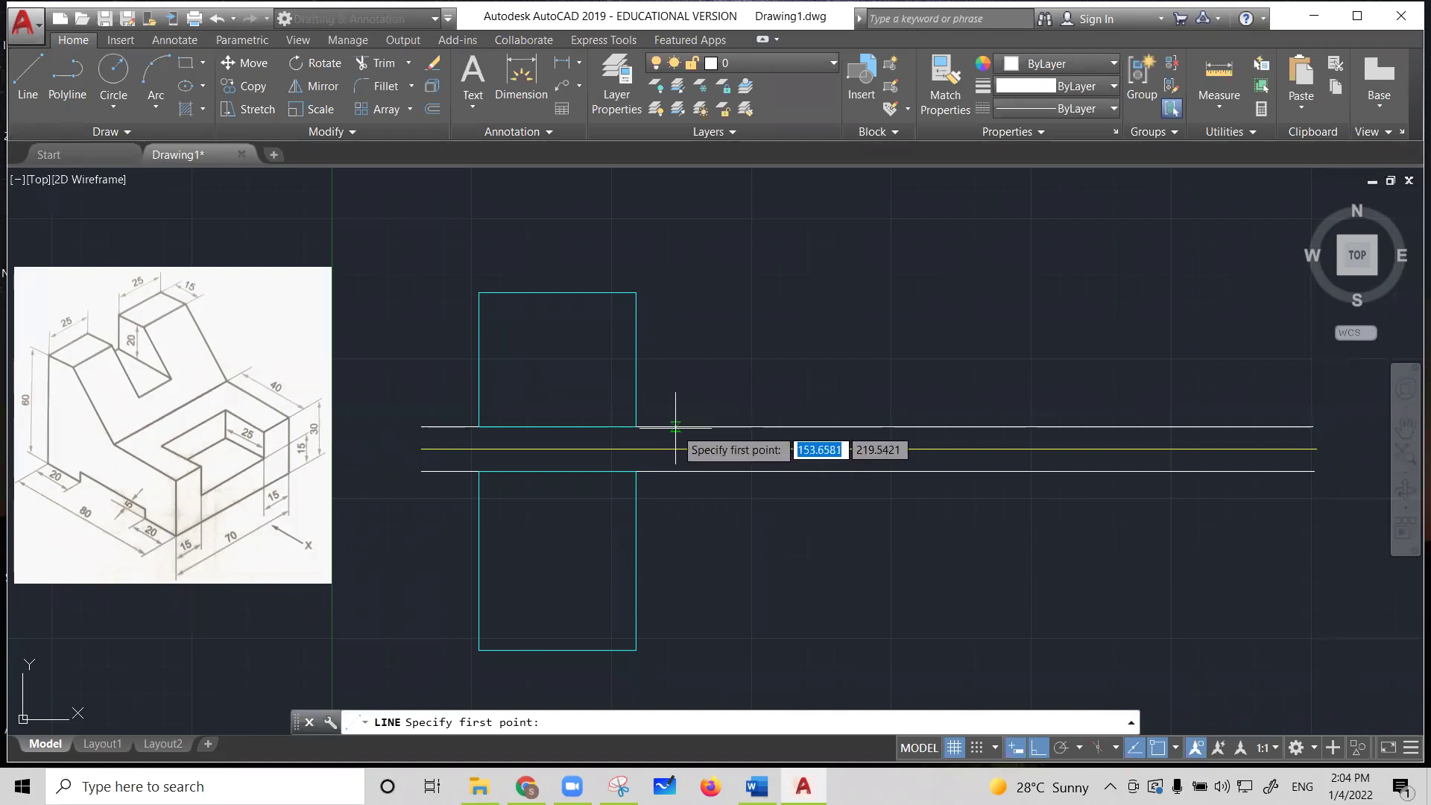
pyautogui.write('10')
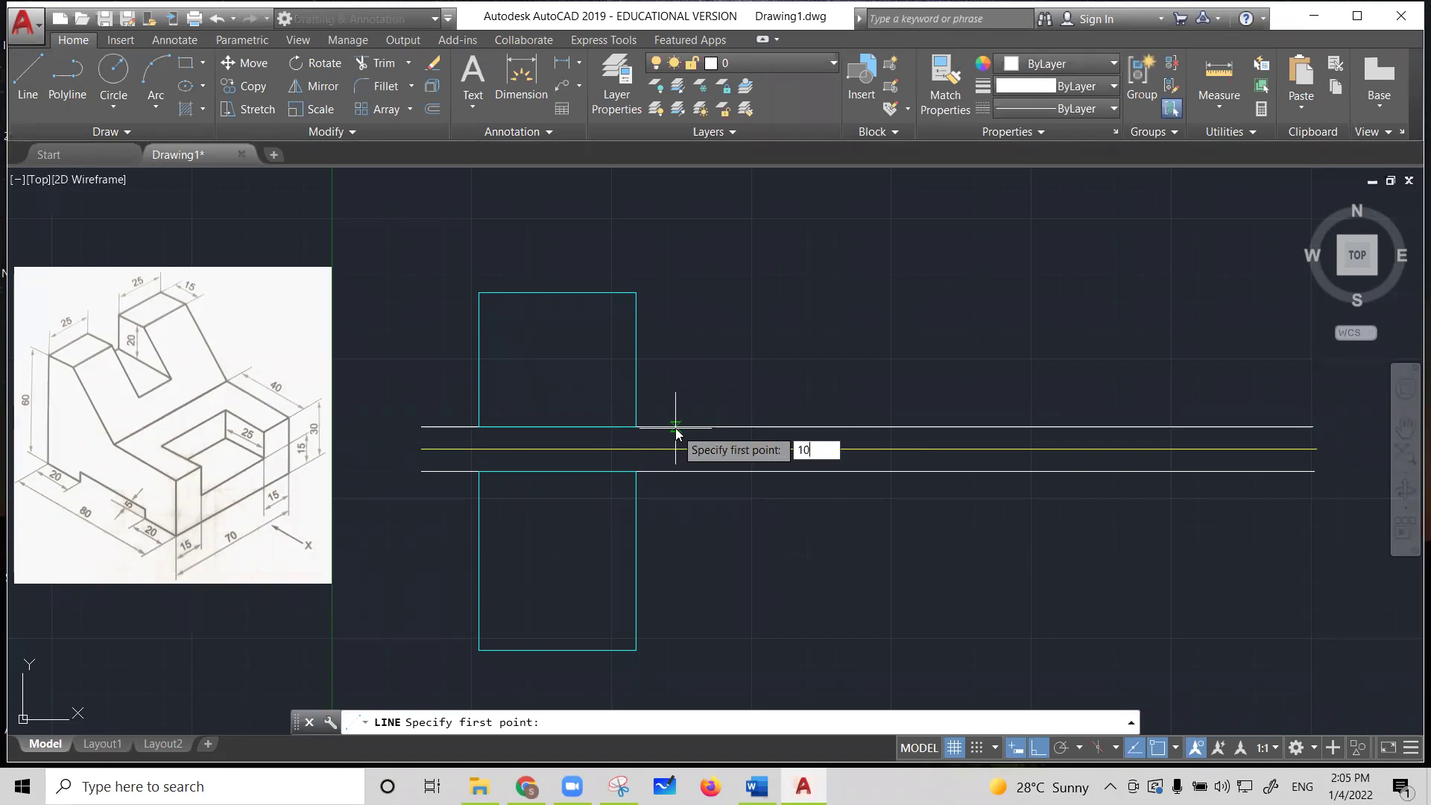
pyautogui.press('Return')
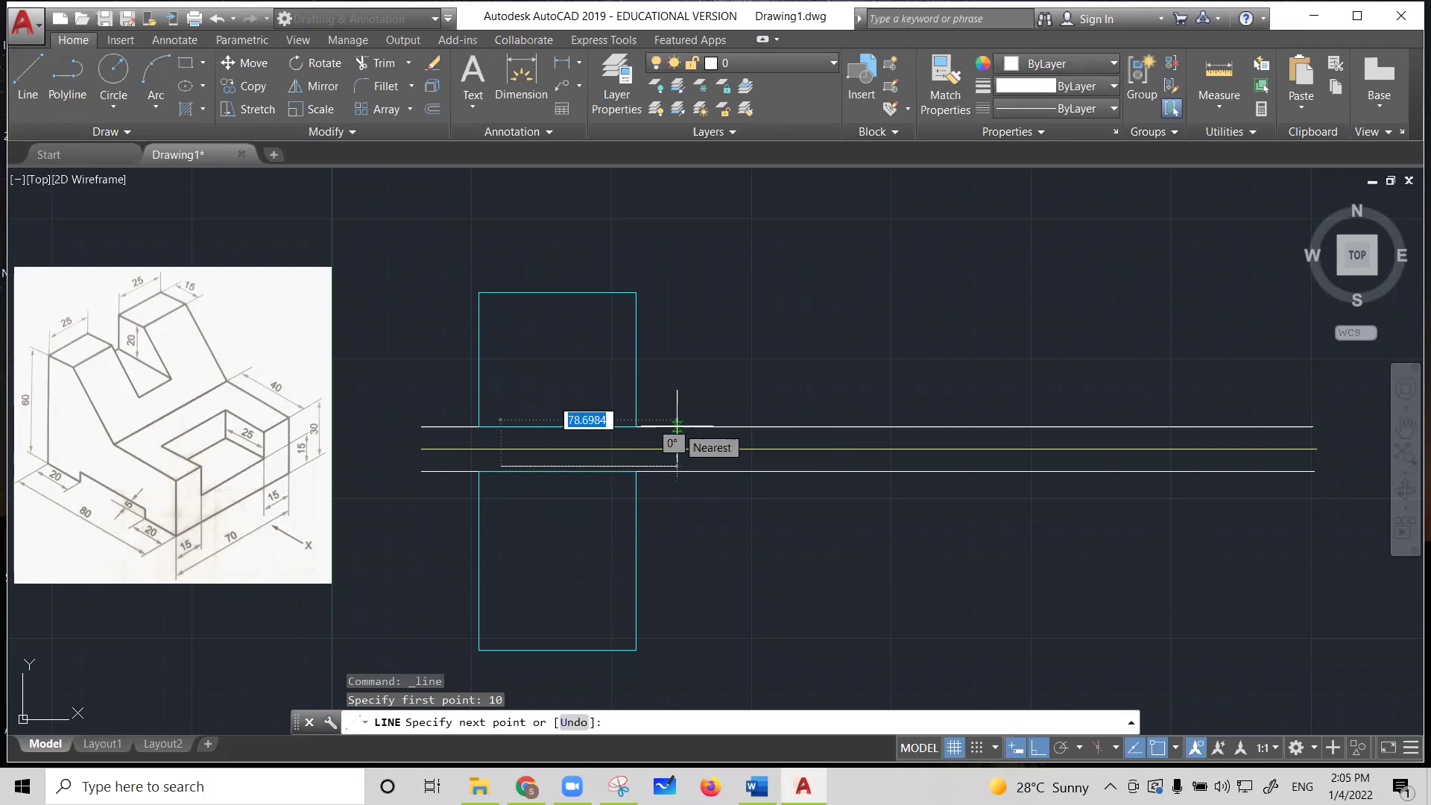
pyautogui.click(676, 427)
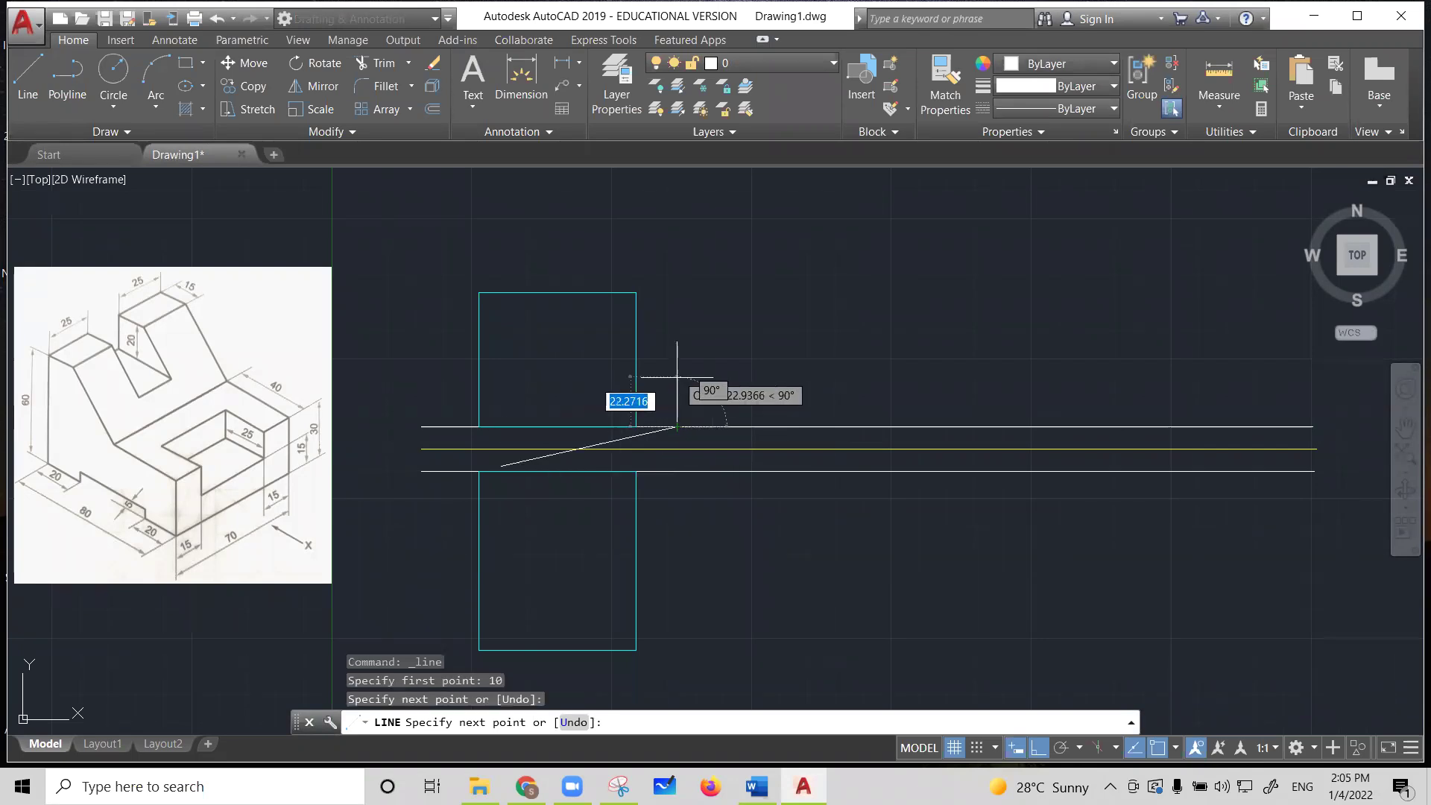
pyautogui.press('Escape')
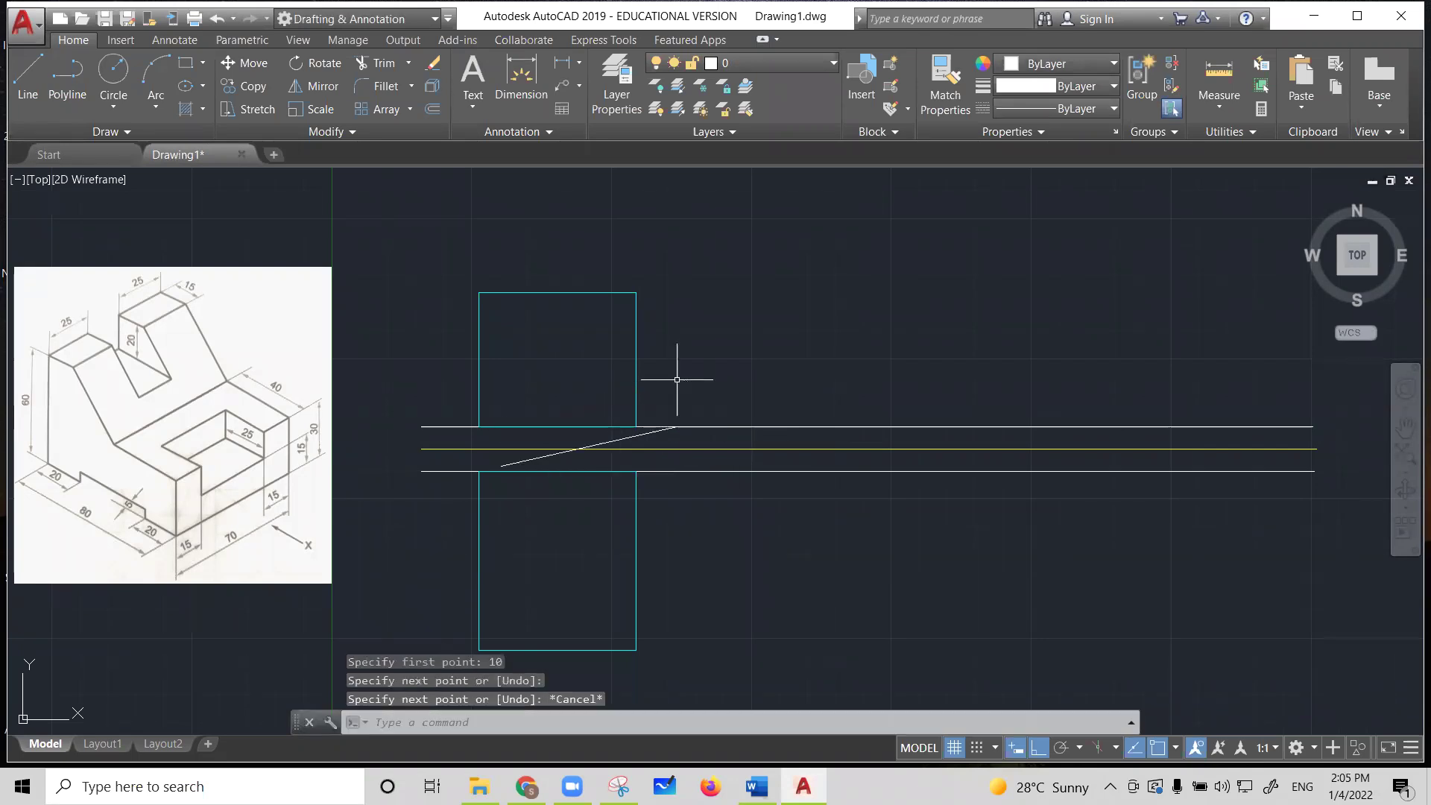
pyautogui.click(616, 440)
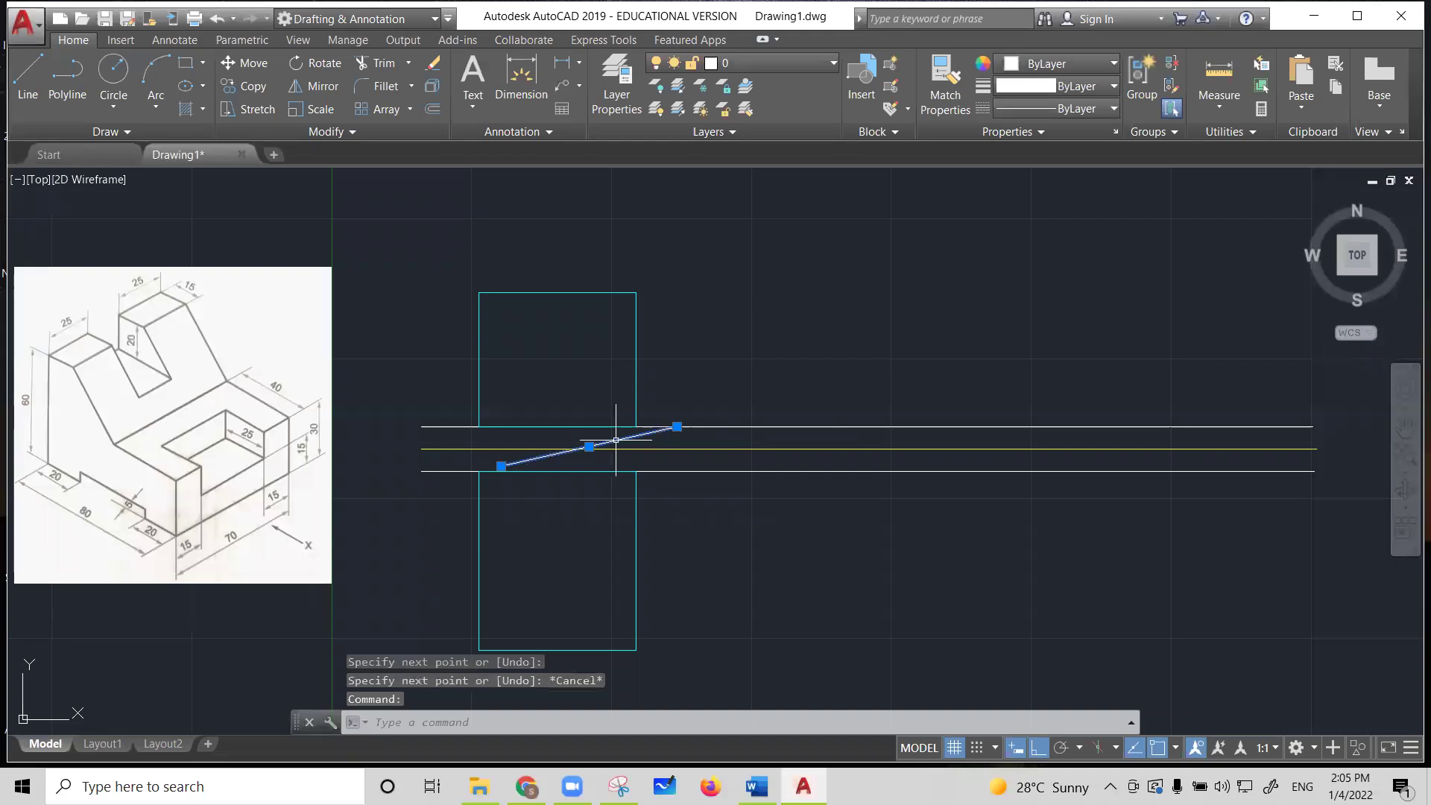
pyautogui.press('Delete')
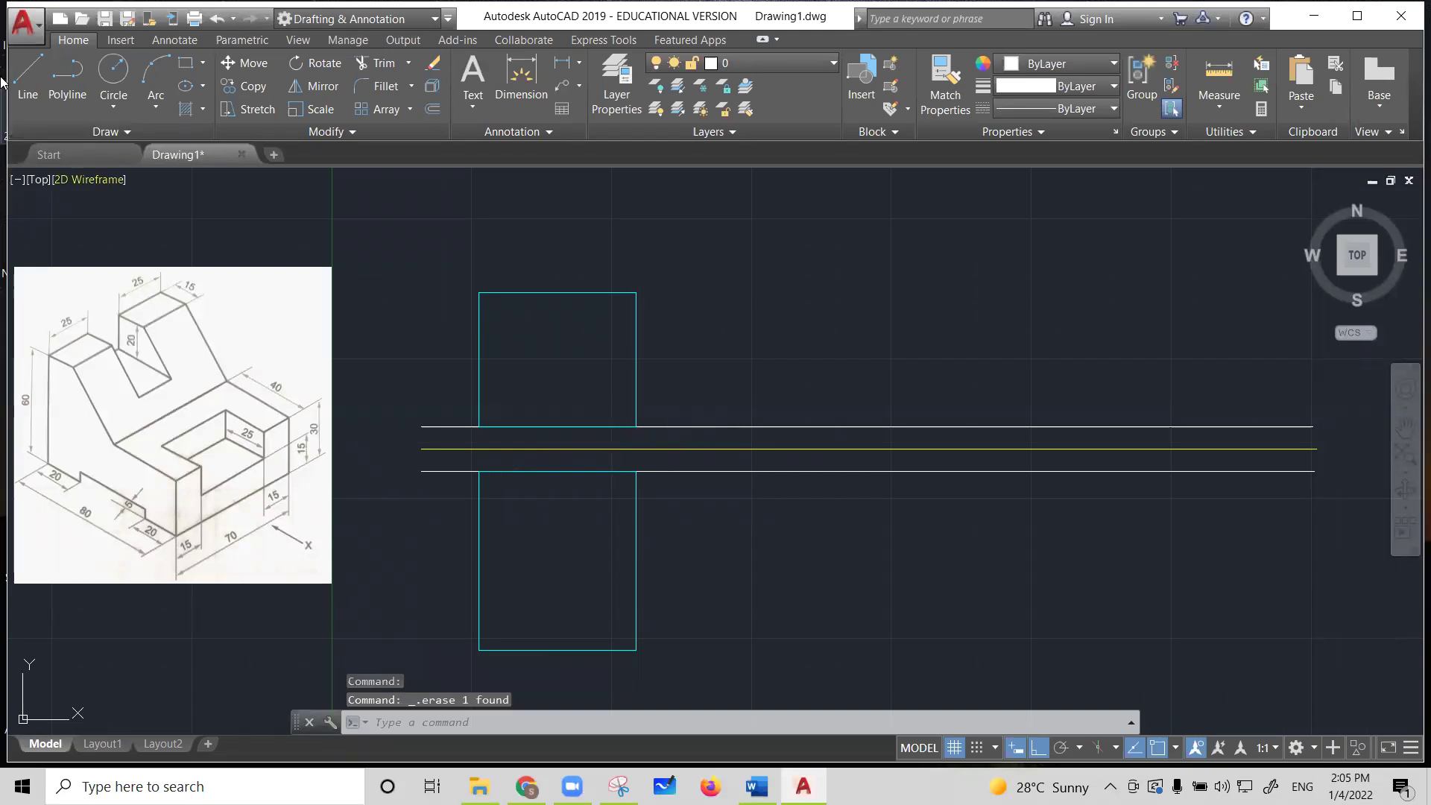
# Draw a vertical line 10 units to the right of the two rectangles, extending above the upper one and below the lower one
pyautogui.click(28, 78)
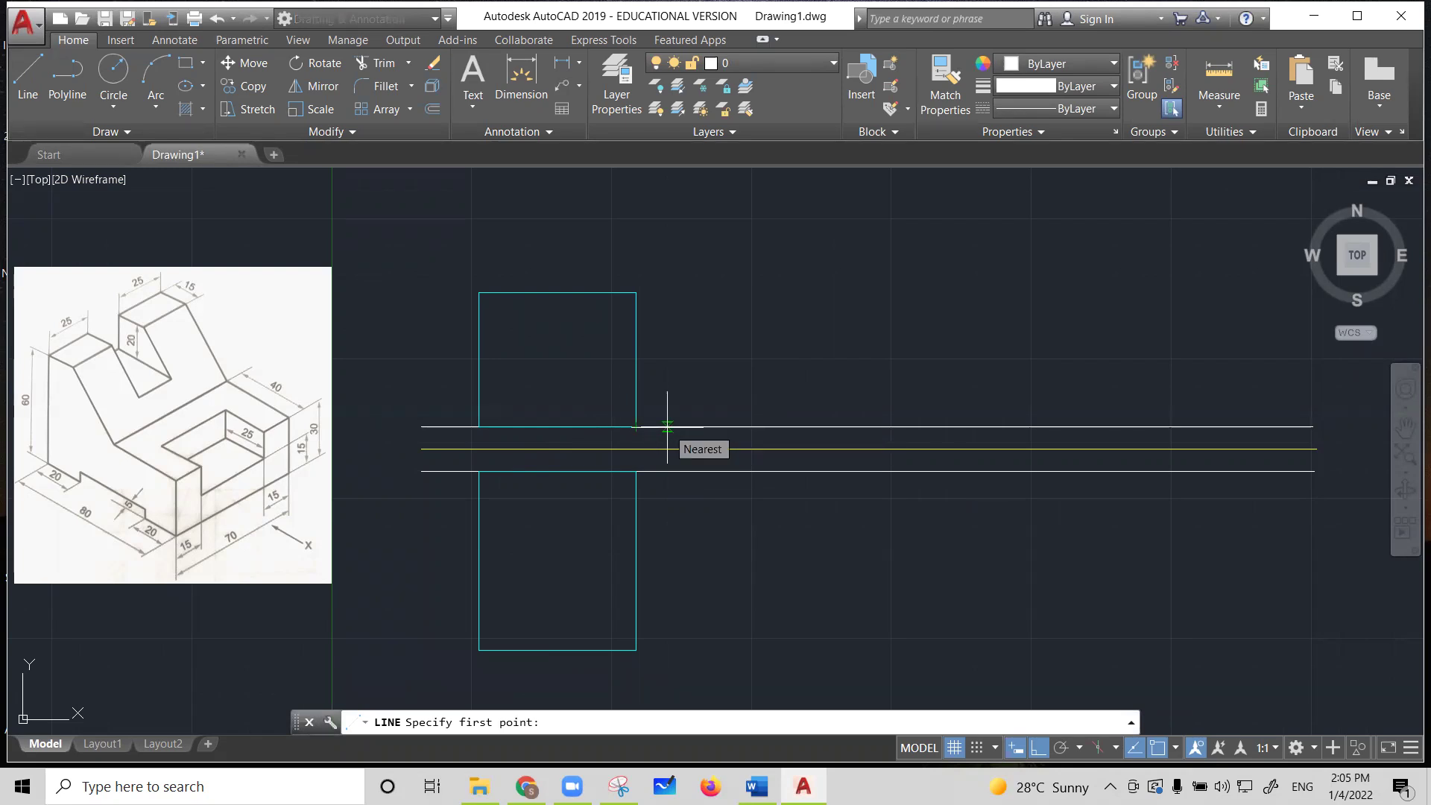
pyautogui.write('10')
pyautogui.press('Return')
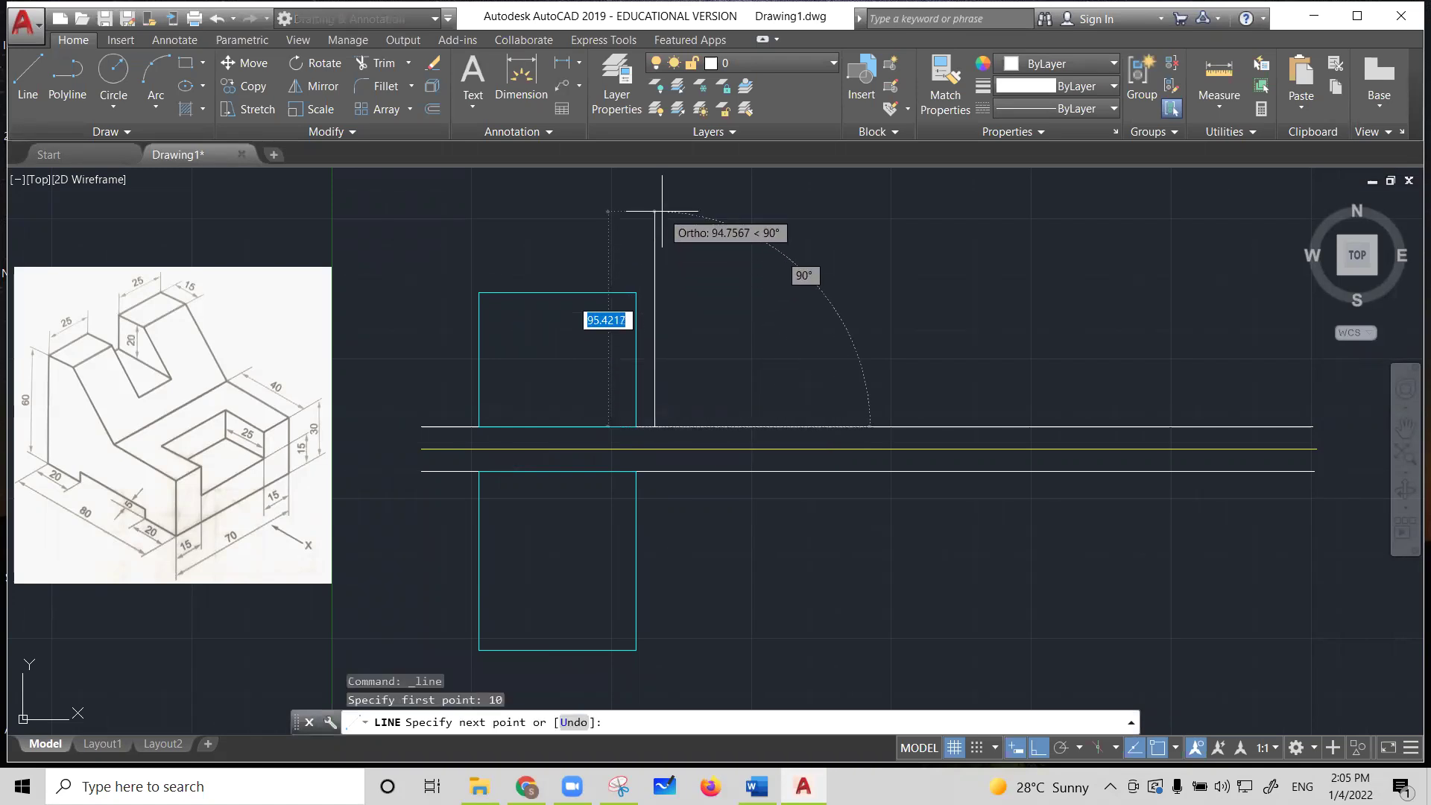
pyautogui.click(655, 185)
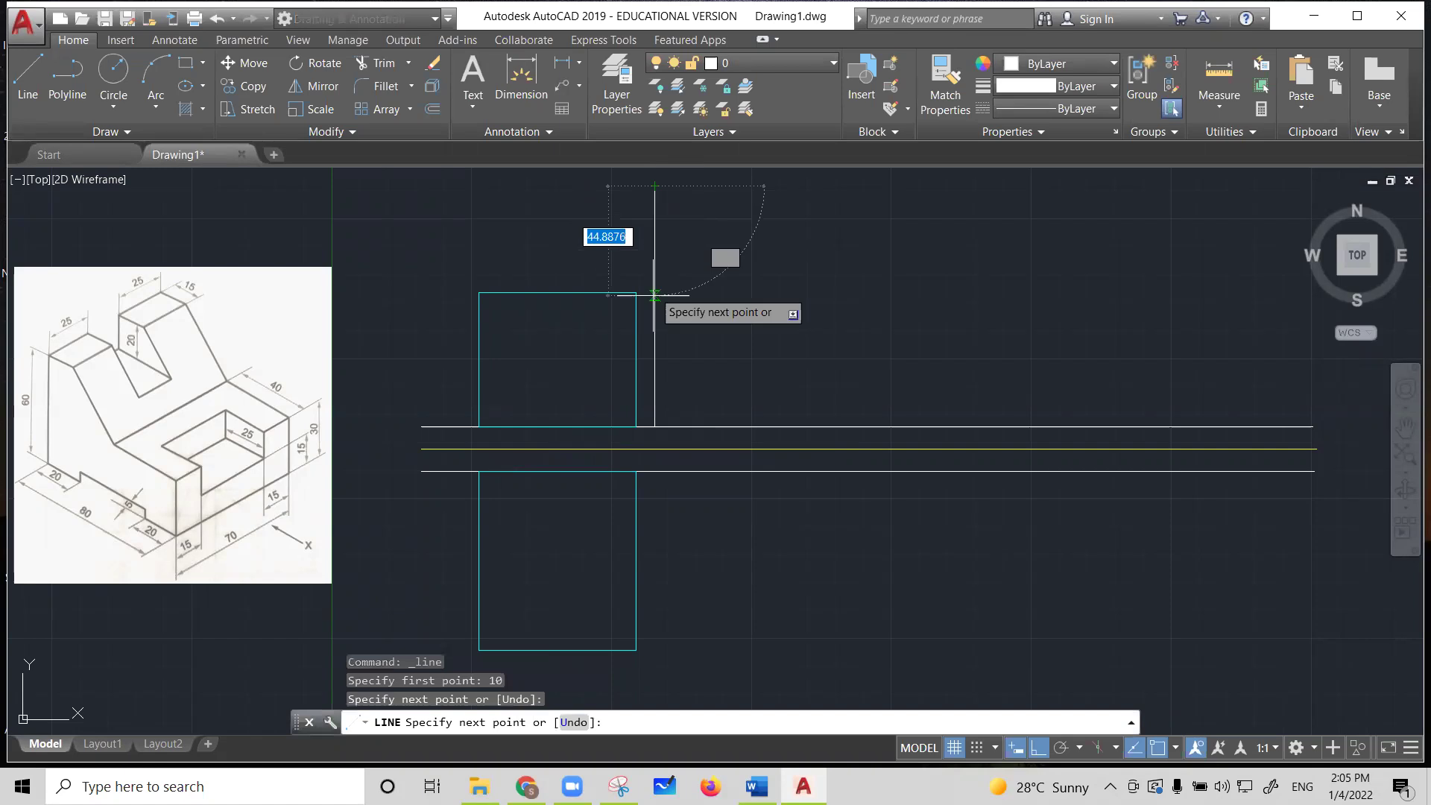
pyautogui.click(655, 706)
pyautogui.press('Escape')
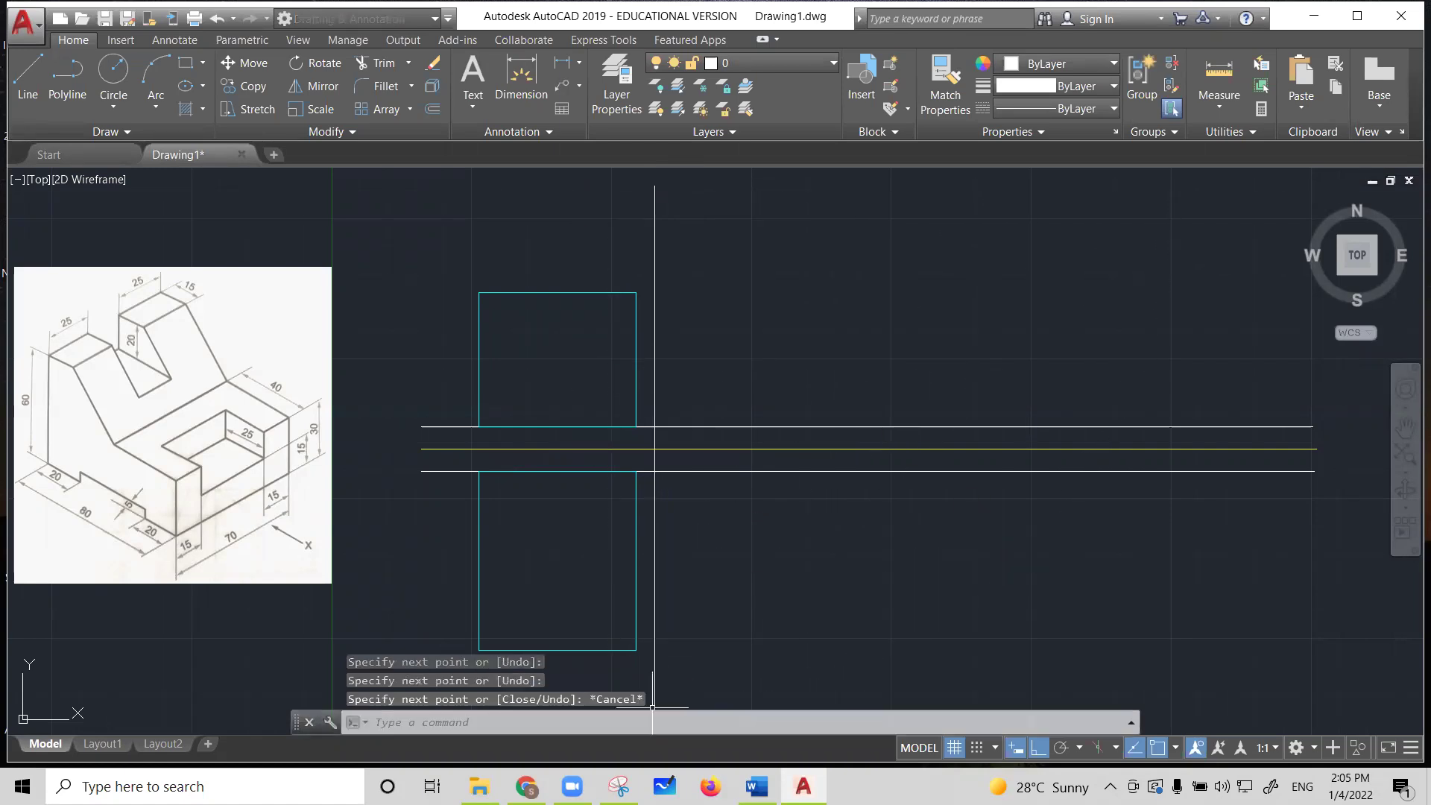
# Change the colour of the vertical line to yellow
pyautogui.click(653, 579)
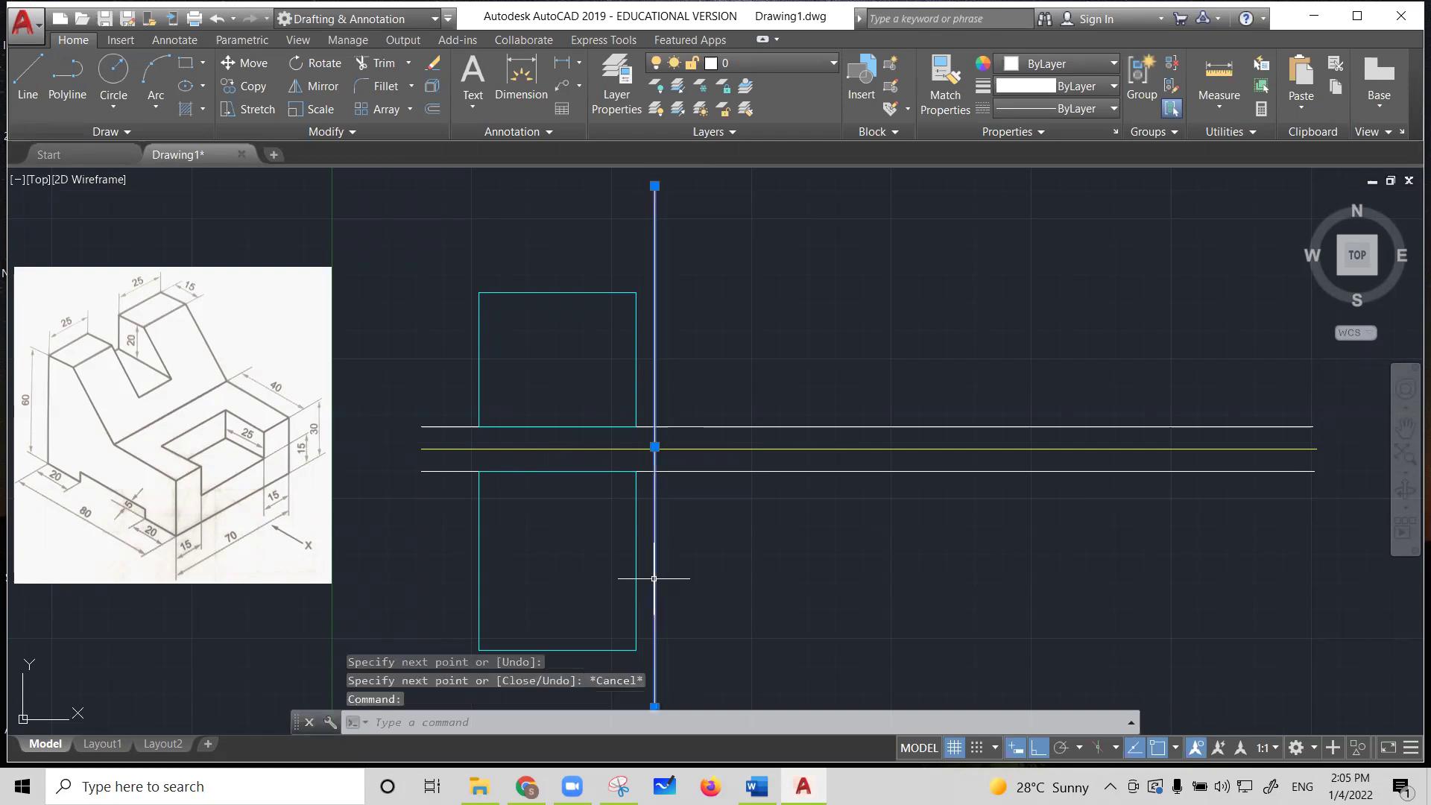
pyautogui.click(1112, 65)
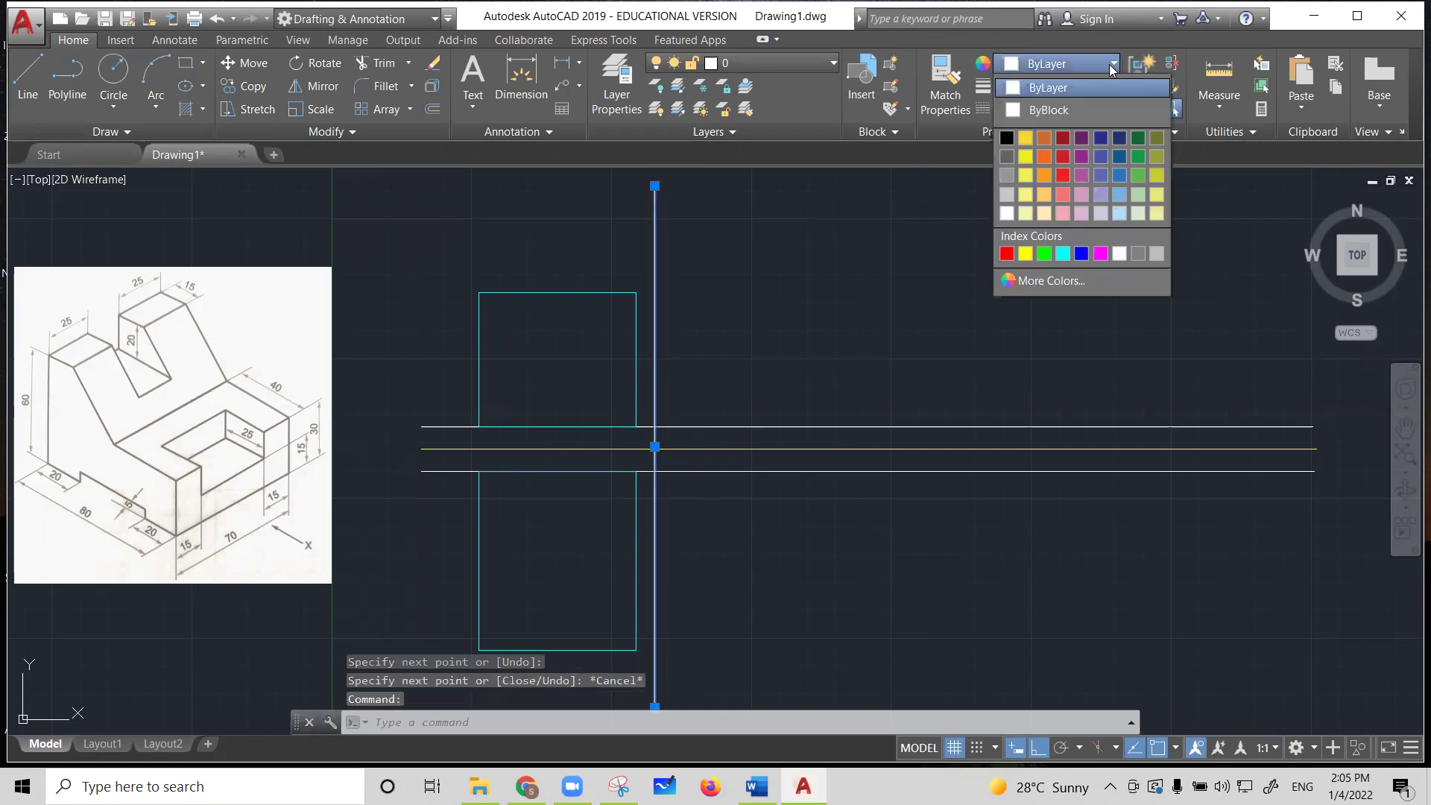
pyautogui.click(1028, 253)
pyautogui.press('Escape')
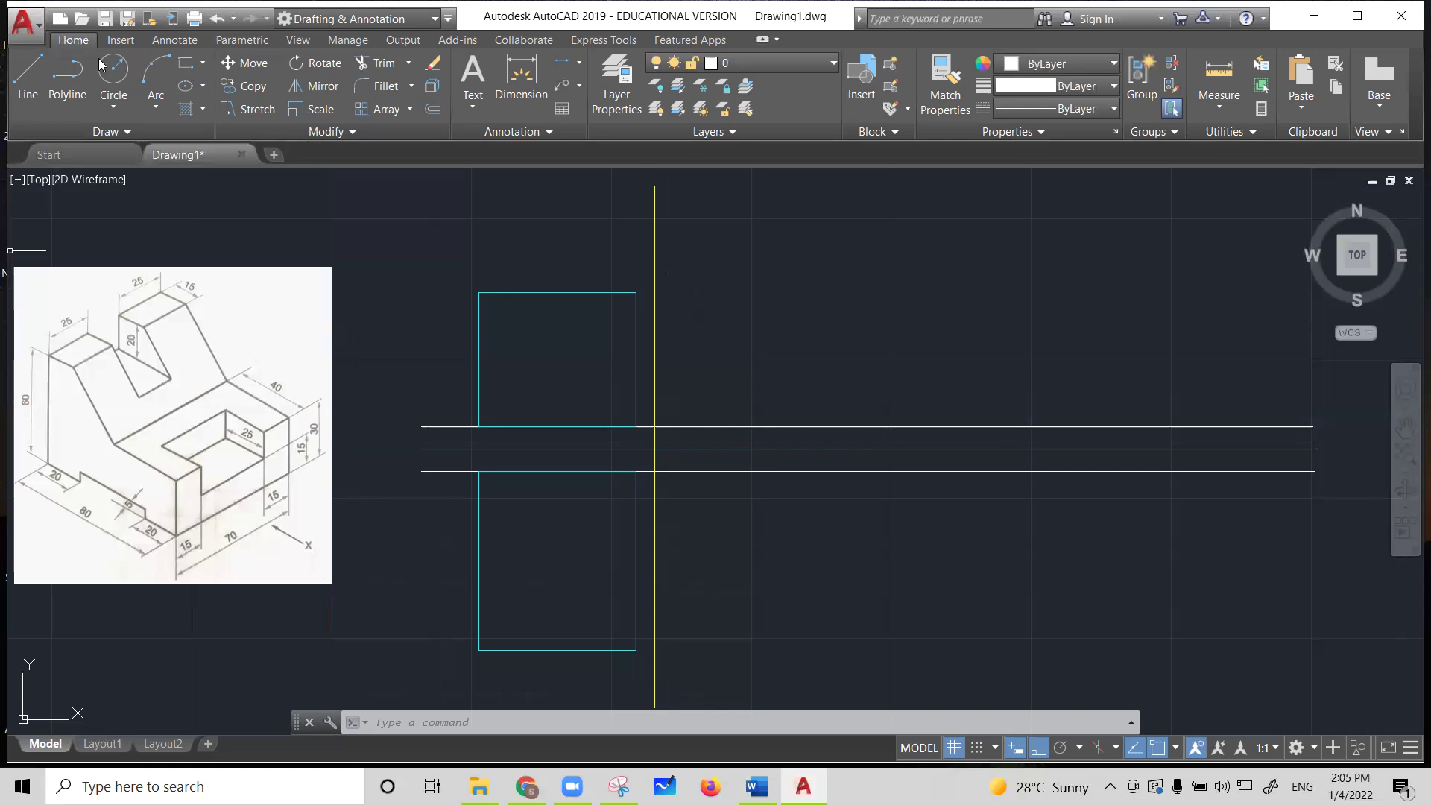
# With Ortho off, draw a line from the intersection of the two yellow lines, sloping down to the right at about 45 degrees
pyautogui.click(27, 72)
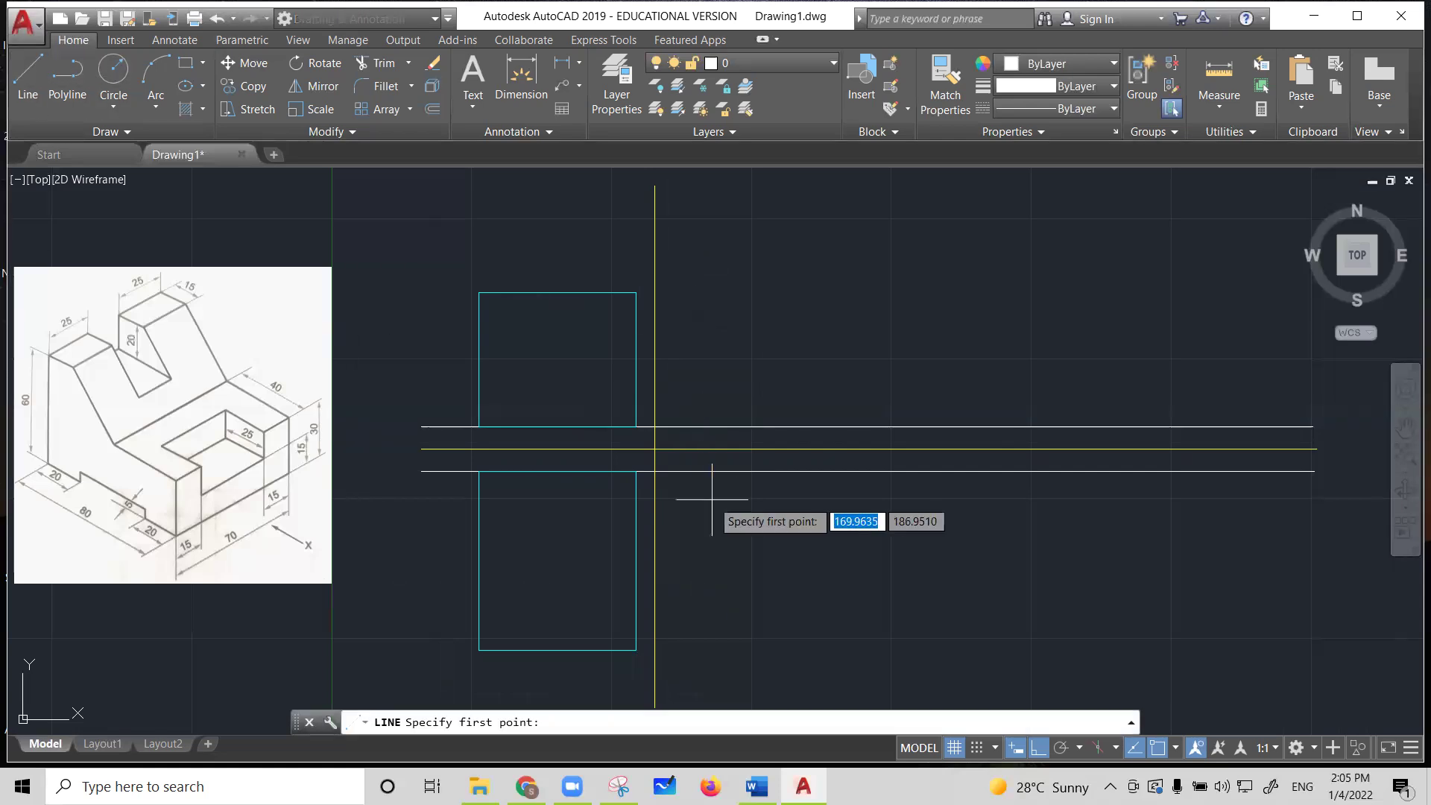
pyautogui.click(654, 449)
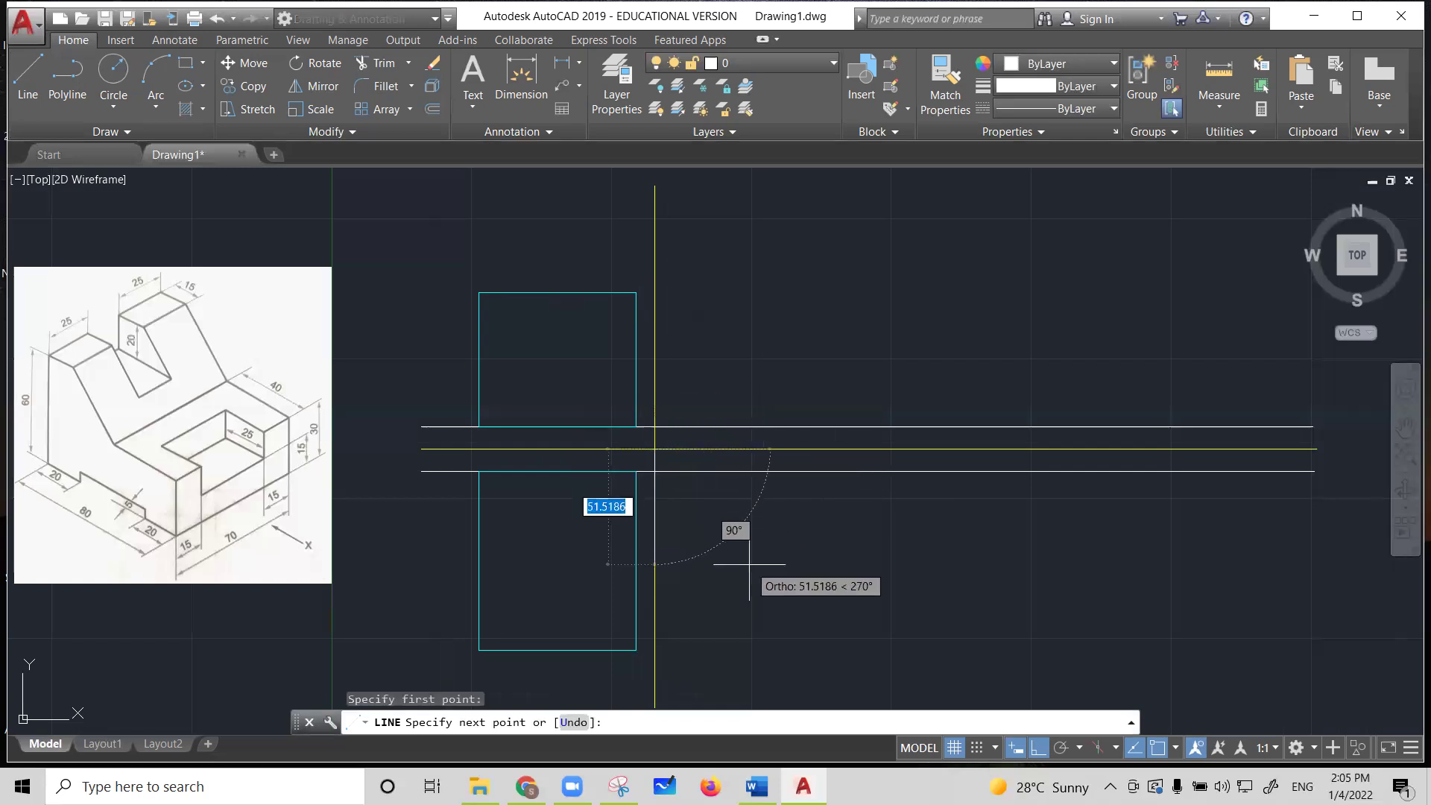
pyautogui.click(1036, 748)
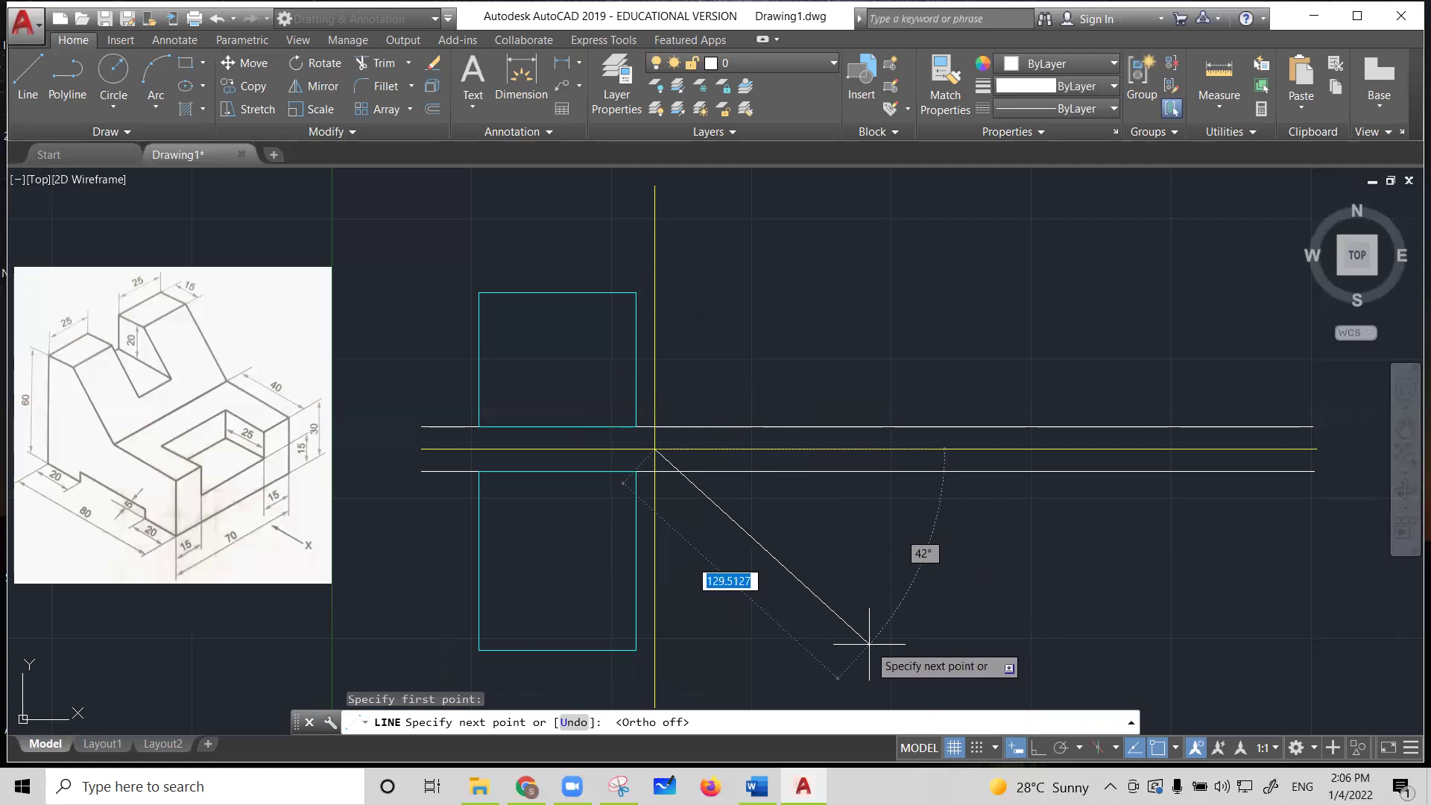
pyautogui.click(886, 679)
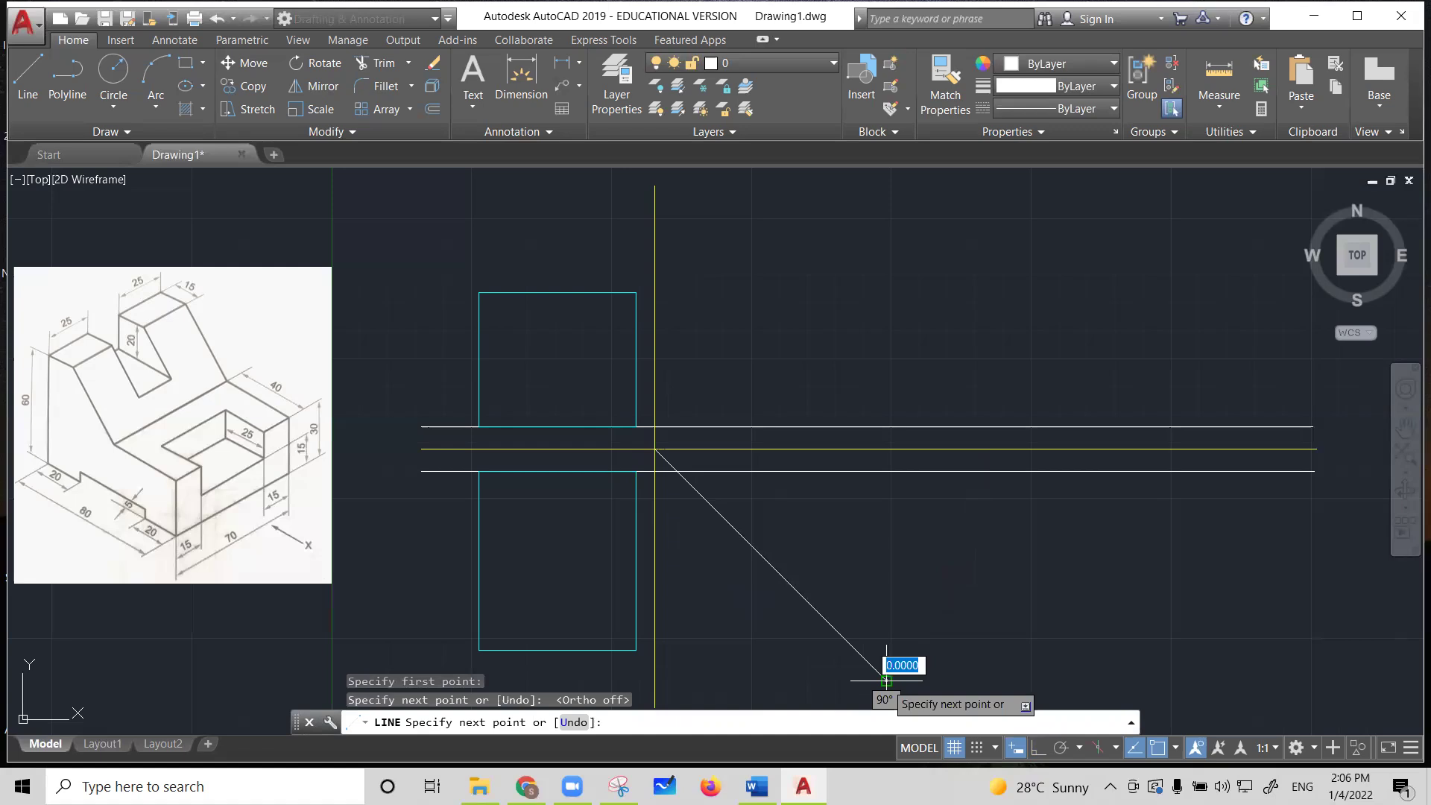
pyautogui.press('Escape')
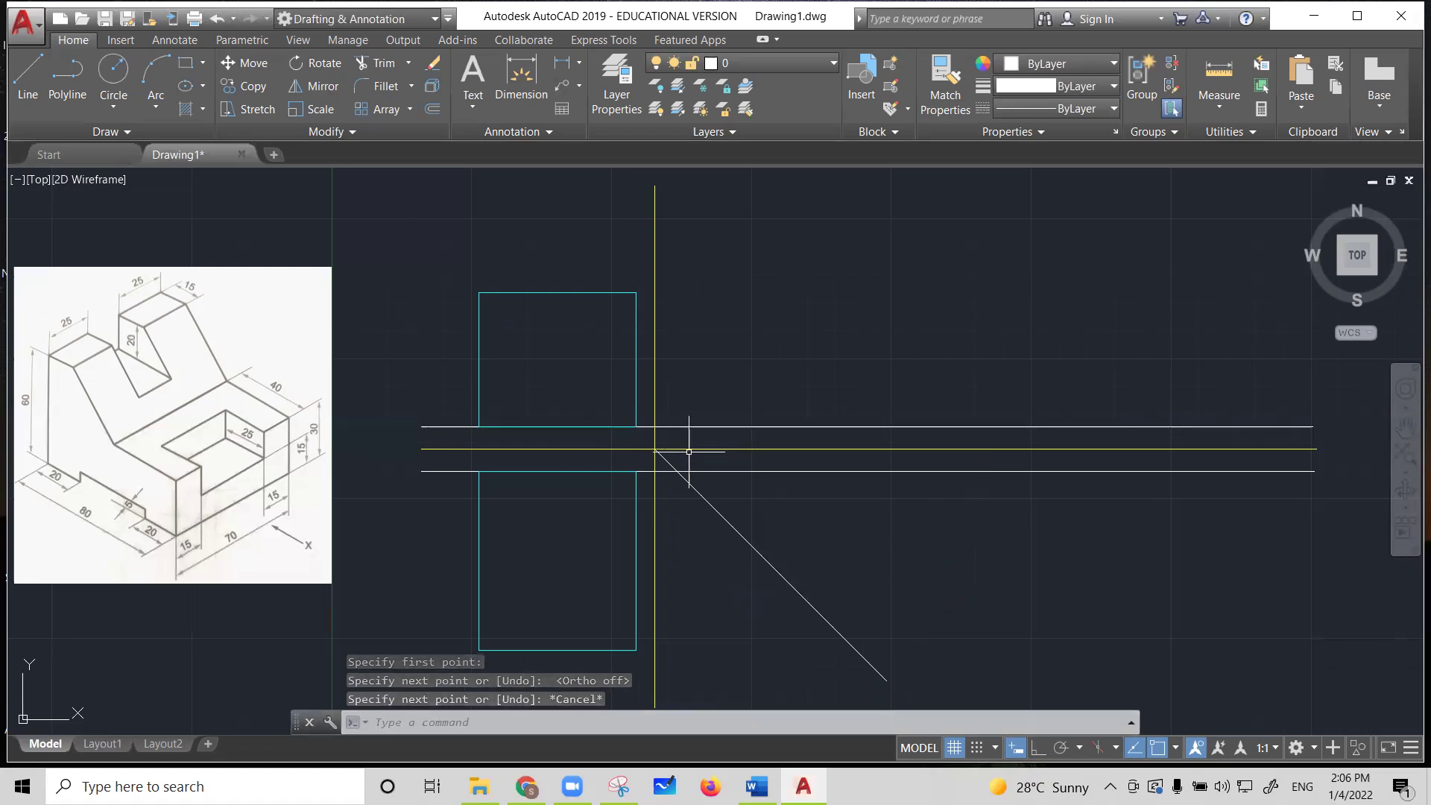
# Add an angular dimension between the diagonal line and the horizontal yellow line, placed just to the right of their intersection
pyautogui.click(580, 65)
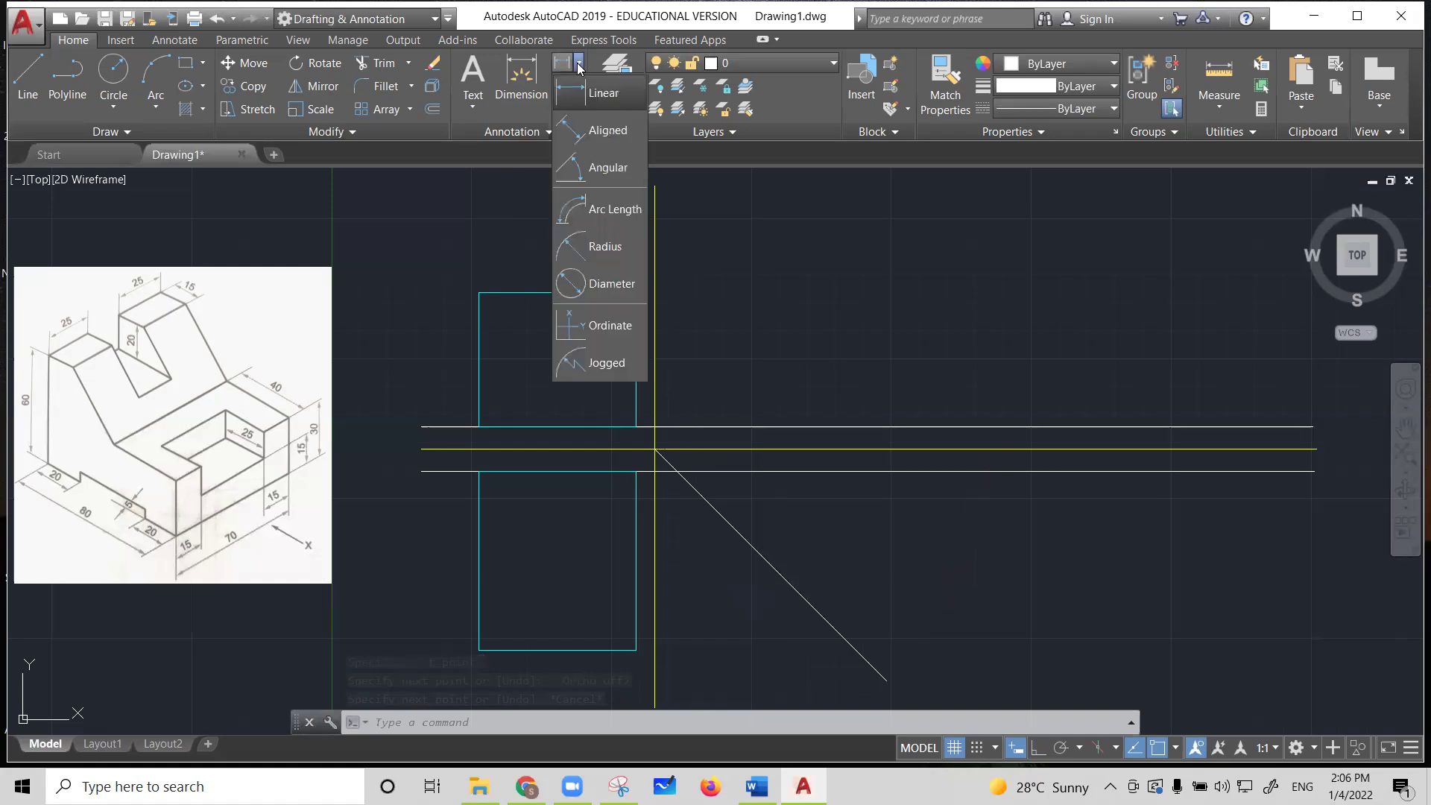
pyautogui.click(598, 167)
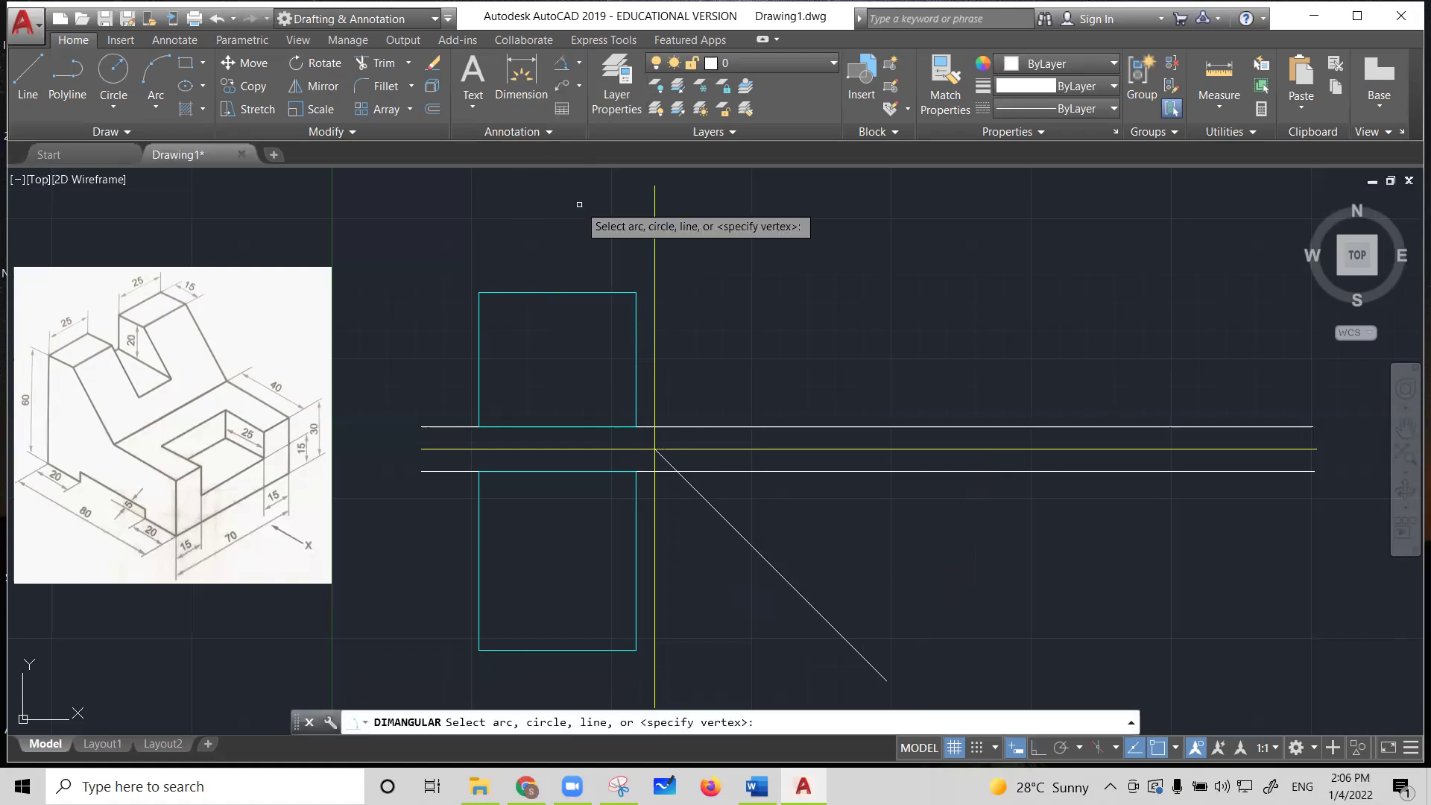
pyautogui.click(699, 498)
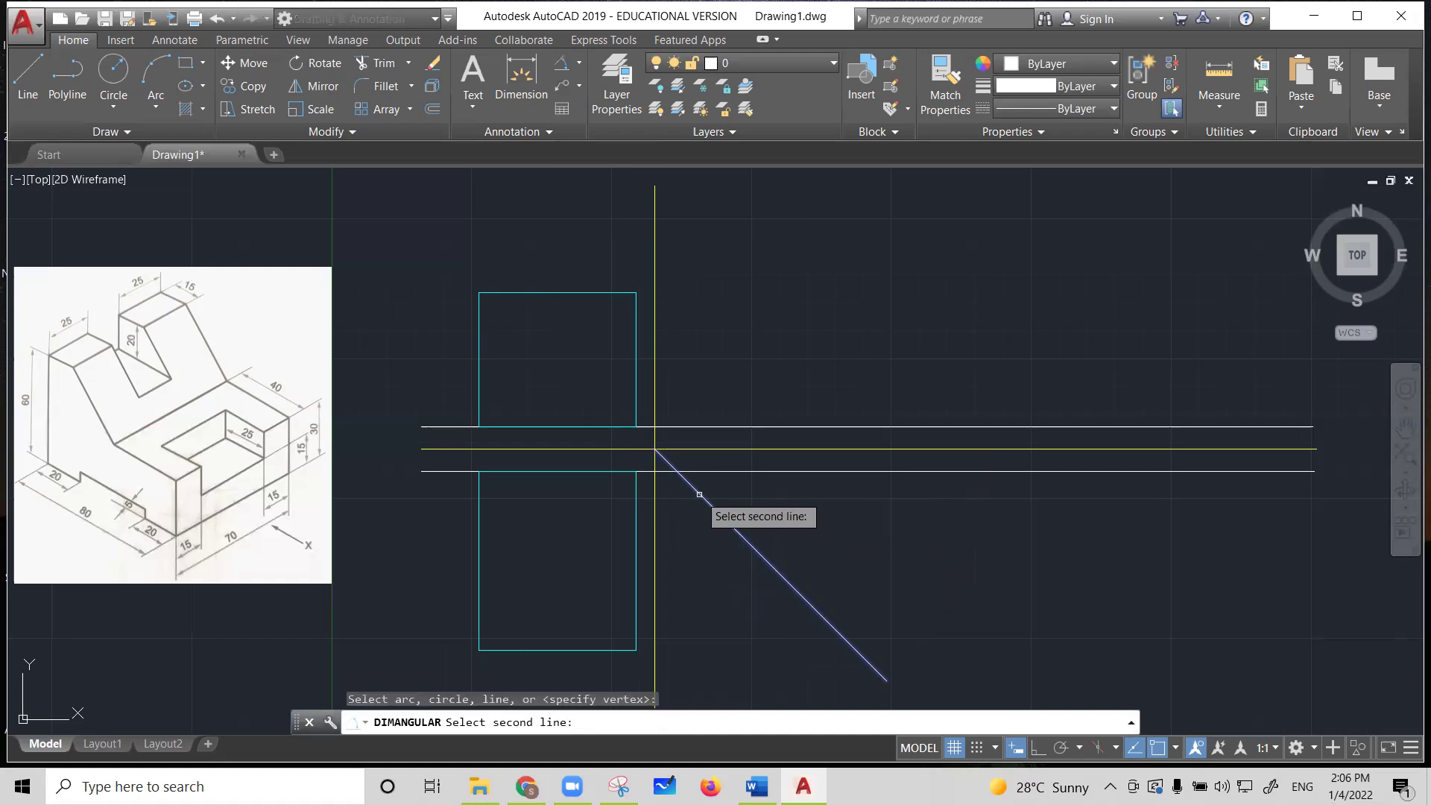
pyautogui.click(707, 449)
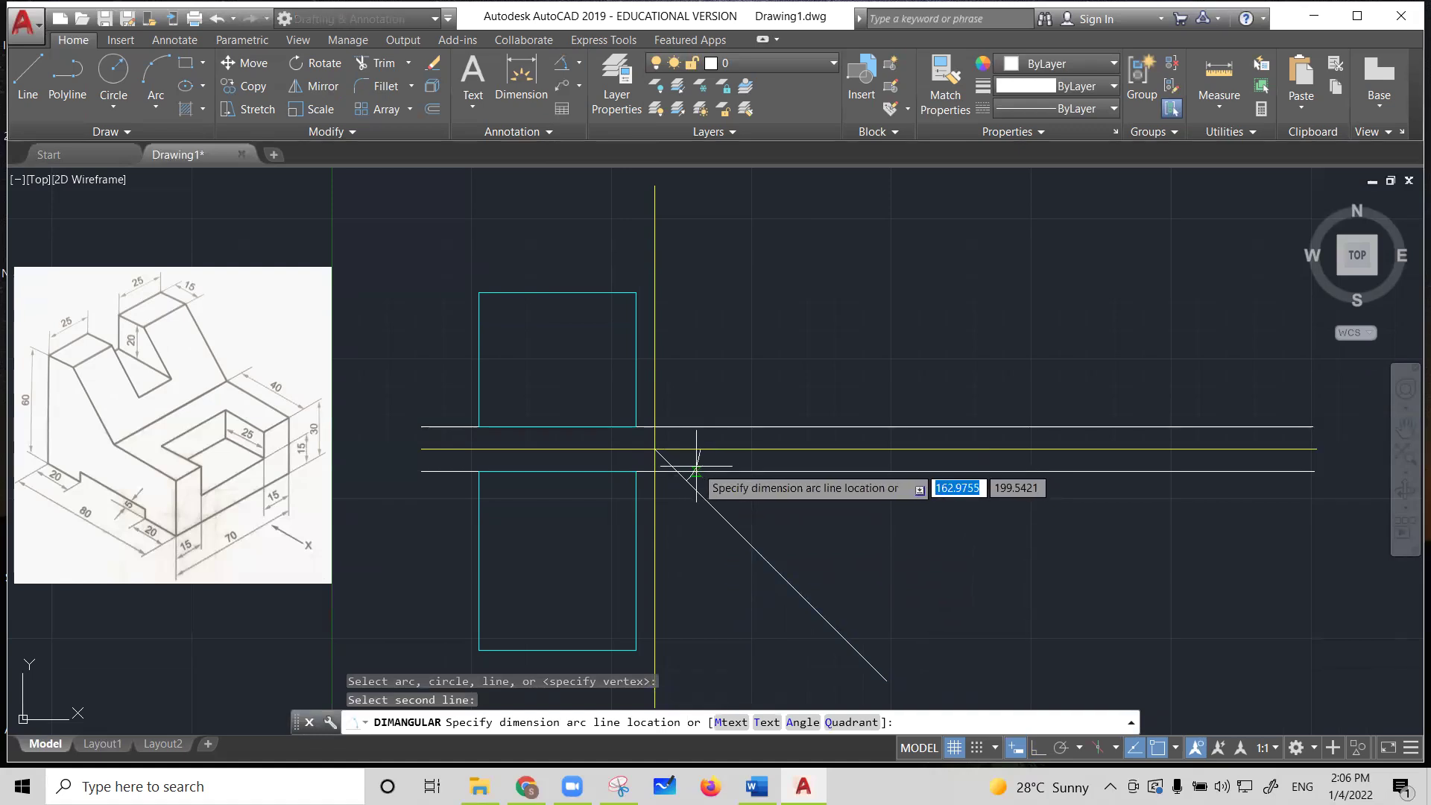
pyautogui.click(715, 471)
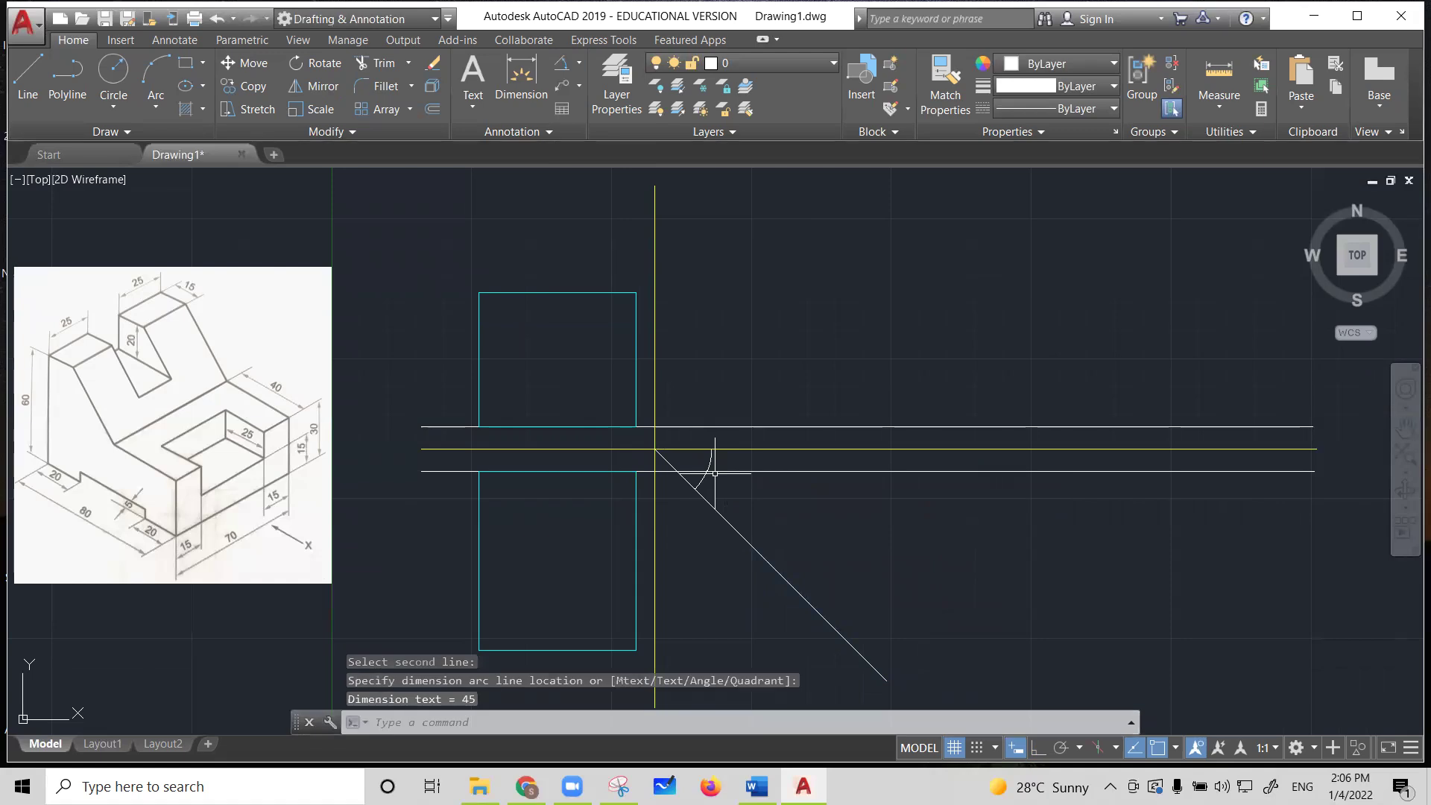
# Modify the Standard dimension style, setting both the text height and the arrow size to 3
pyautogui.click(550, 132)
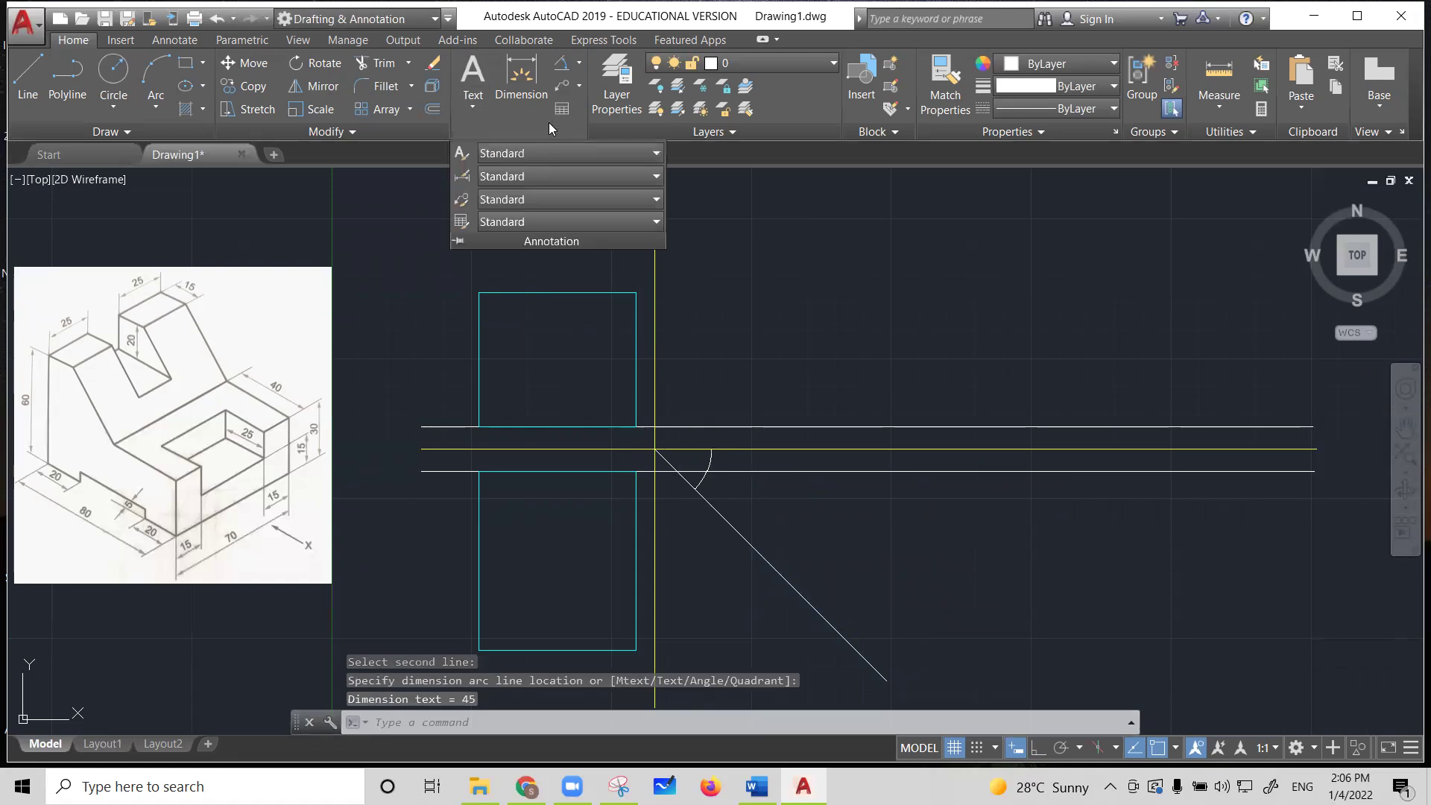
pyautogui.click(519, 180)
pyautogui.click(535, 288)
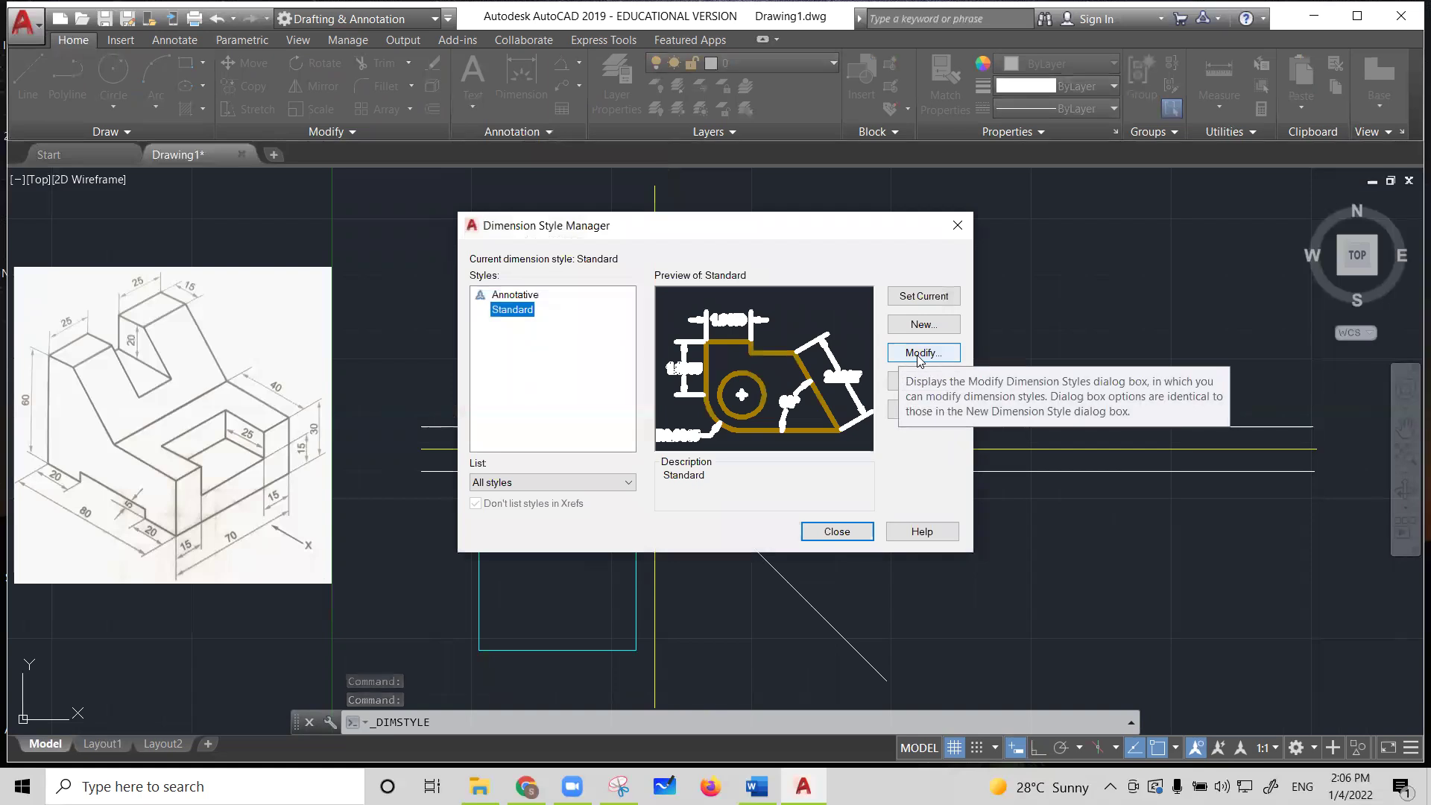
pyautogui.click(919, 353)
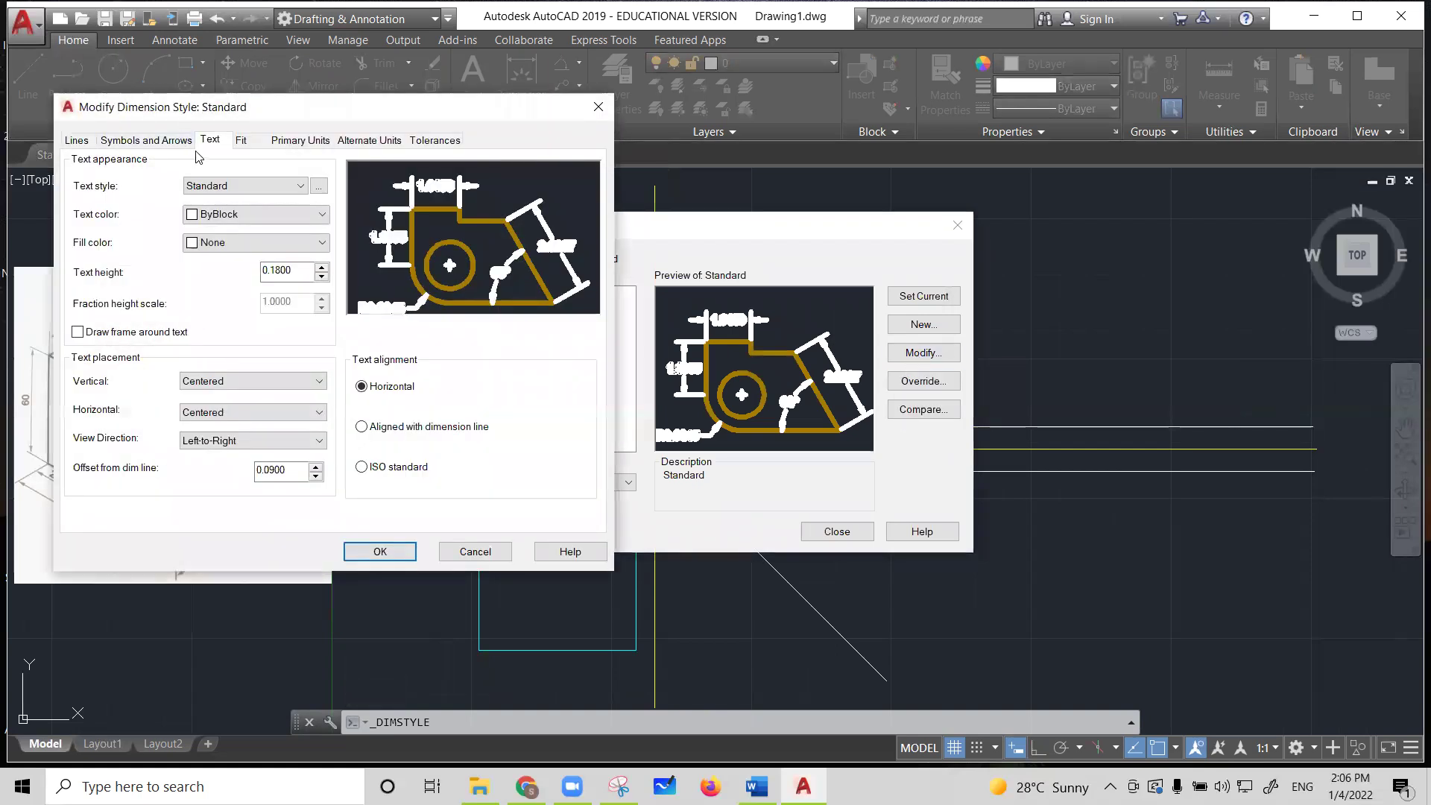
pyautogui.moveTo(301, 273); pyautogui.dragTo(272, 271)
pyautogui.click(143, 141)
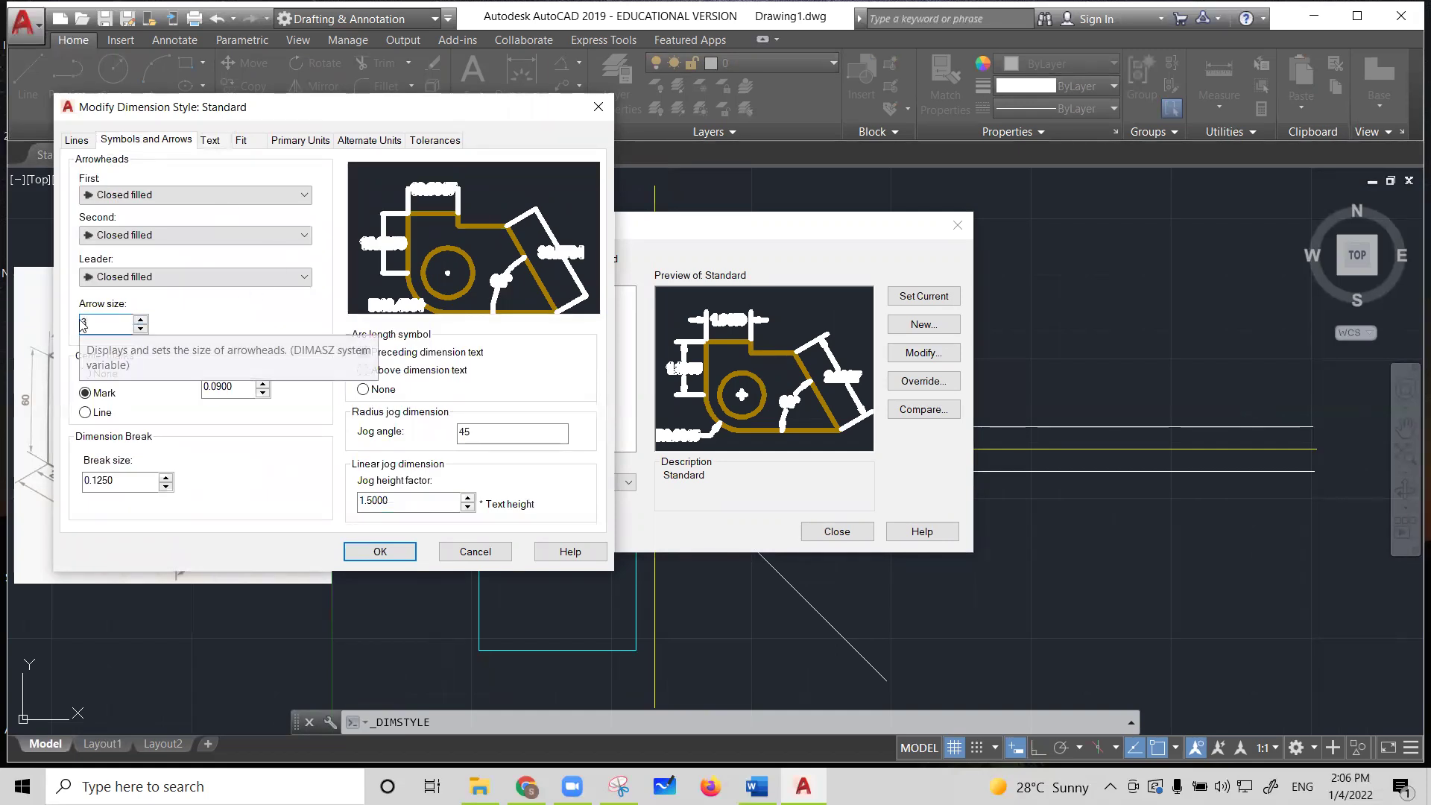
# Set the precision of the style's linear dimensions to 0, without decimals
pyautogui.click(301, 143)
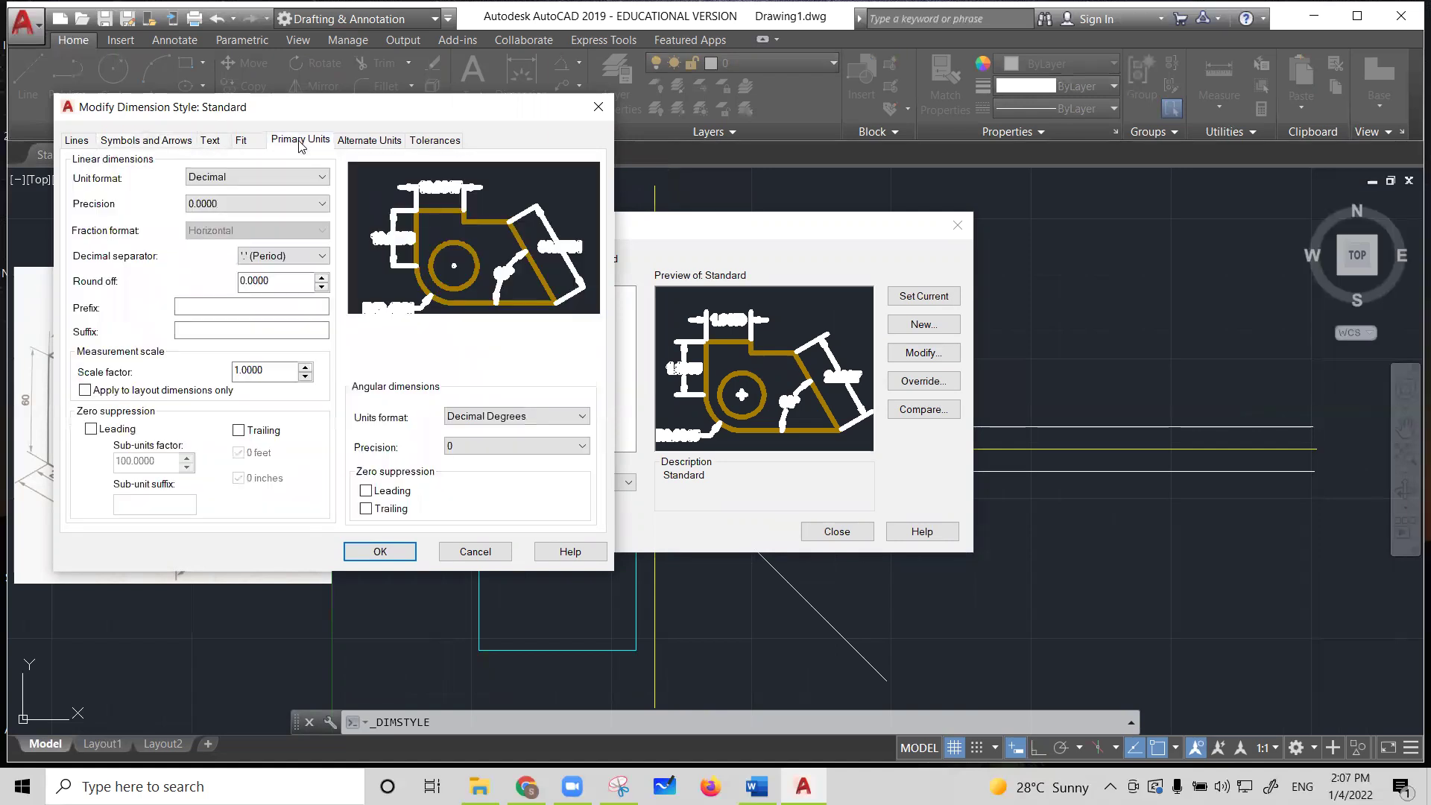
pyautogui.click(314, 205)
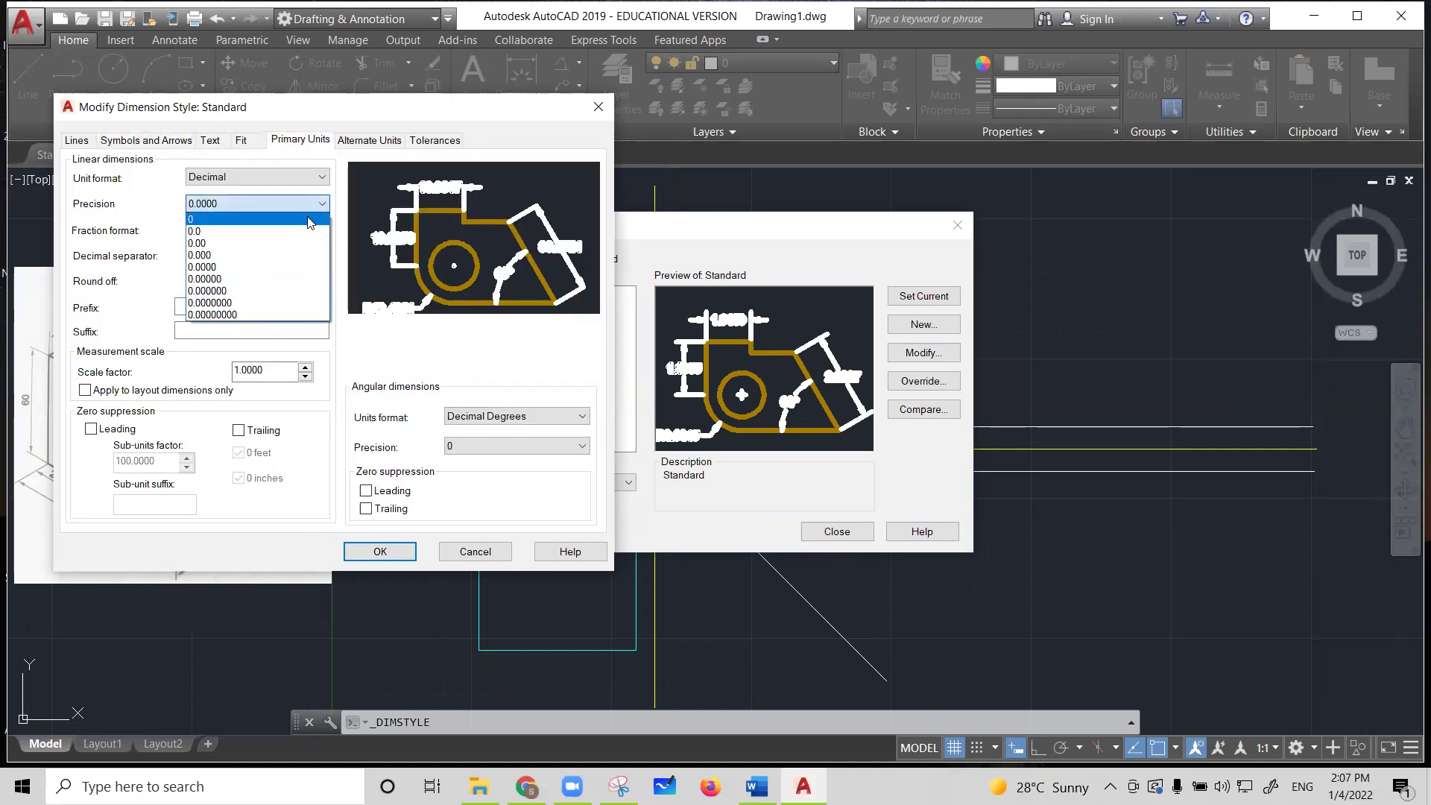
pyautogui.click(297, 220)
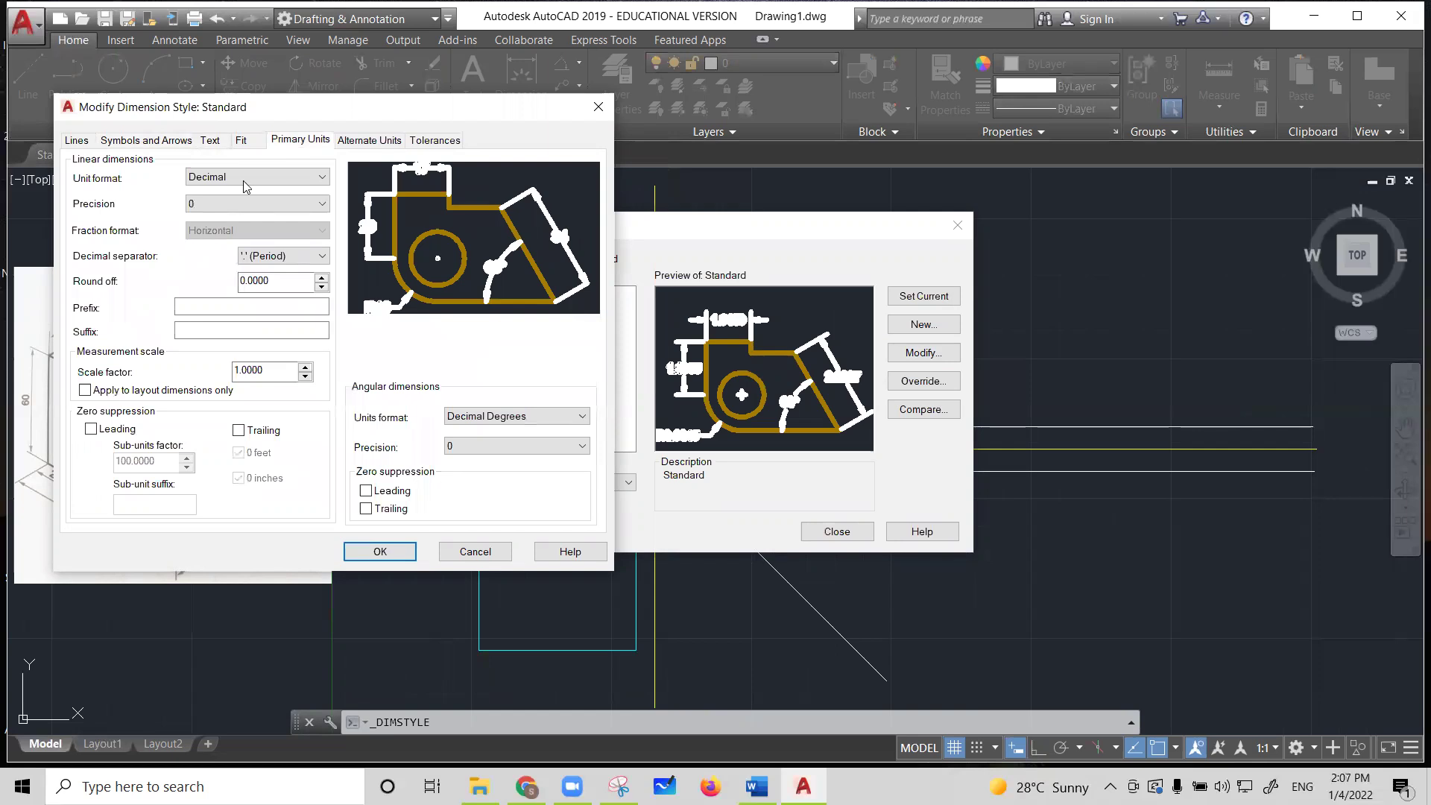
# Align the dimension text with the dimension line, set its vertical placement to Above, and save the style
pyautogui.click(211, 141)
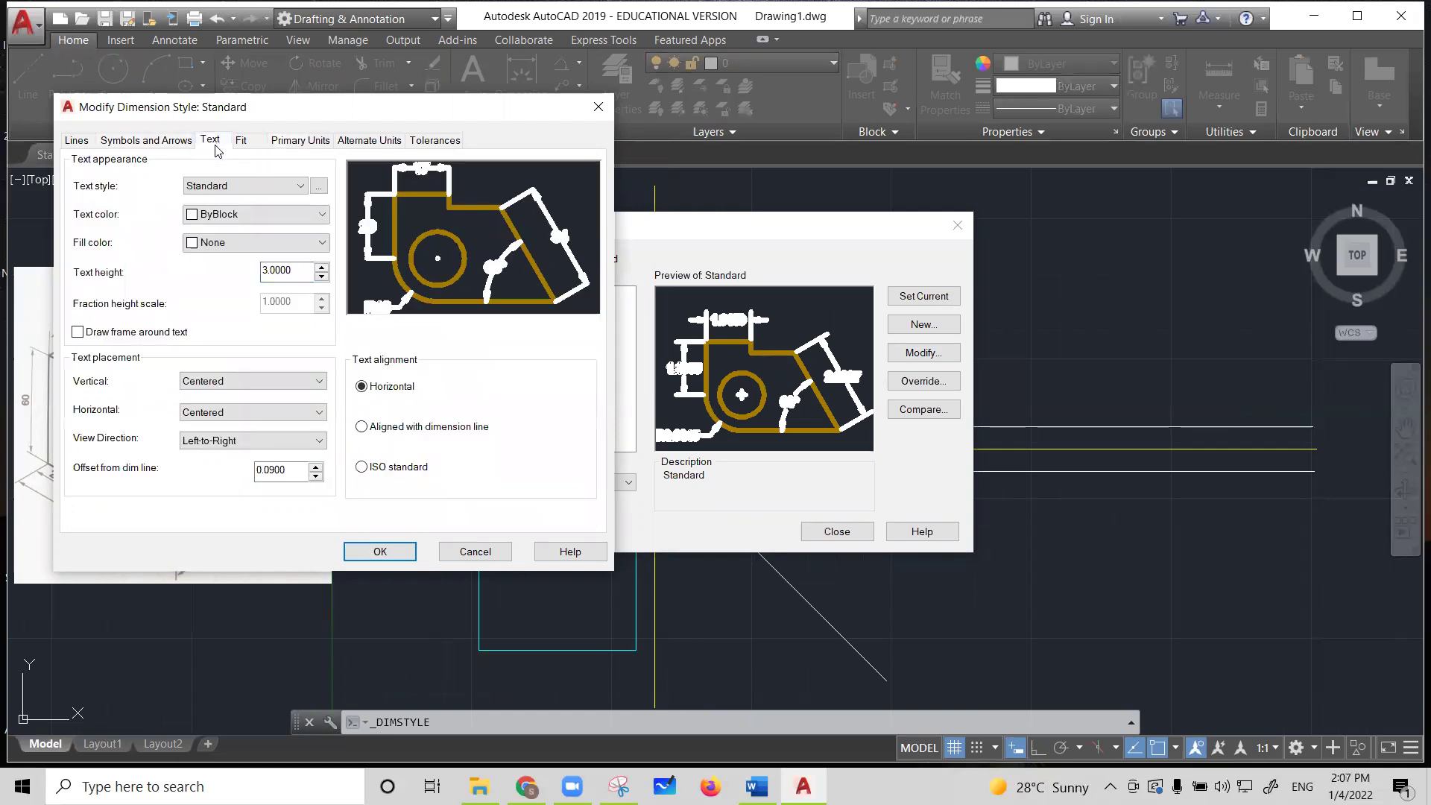
pyautogui.click(363, 426)
pyautogui.click(317, 382)
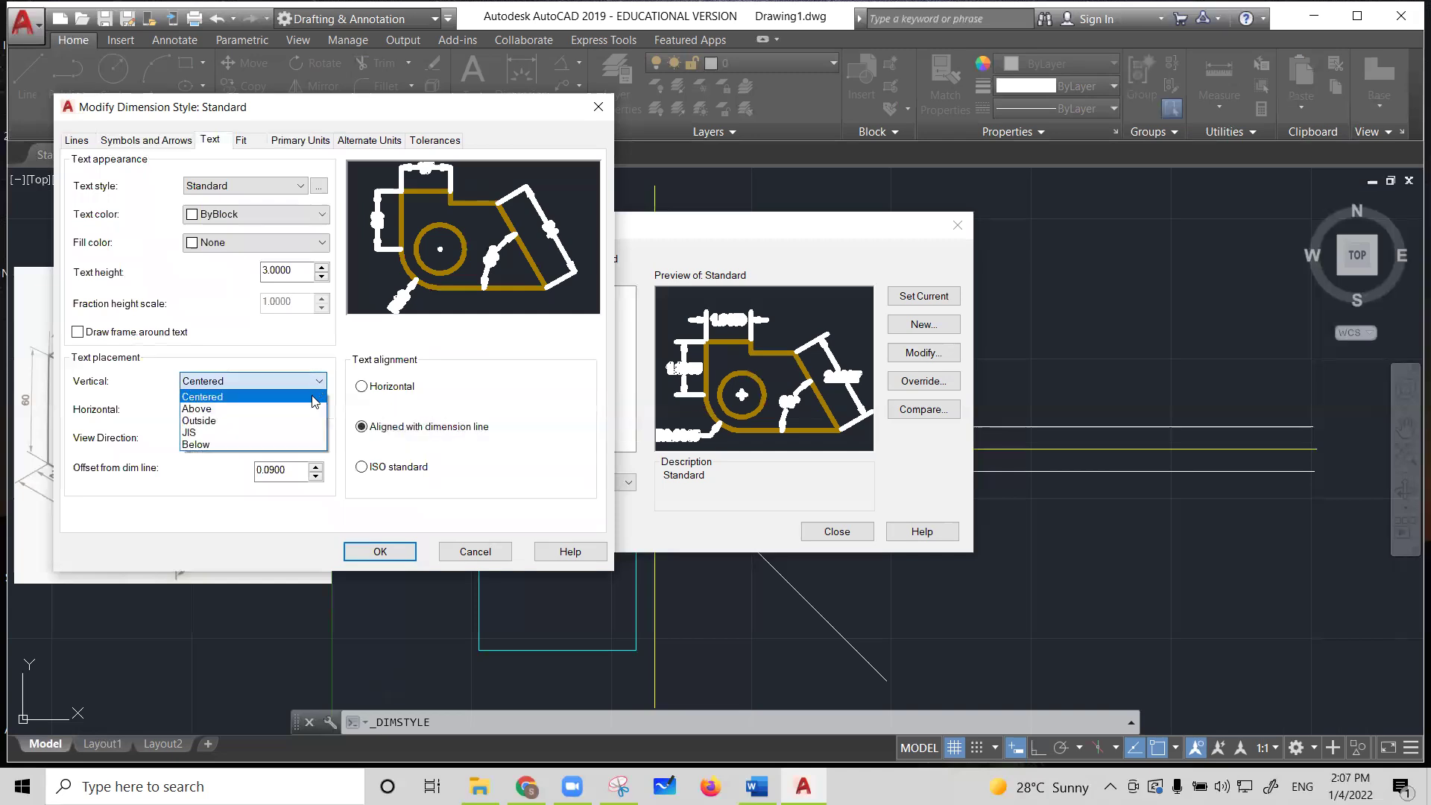
pyautogui.click(309, 410)
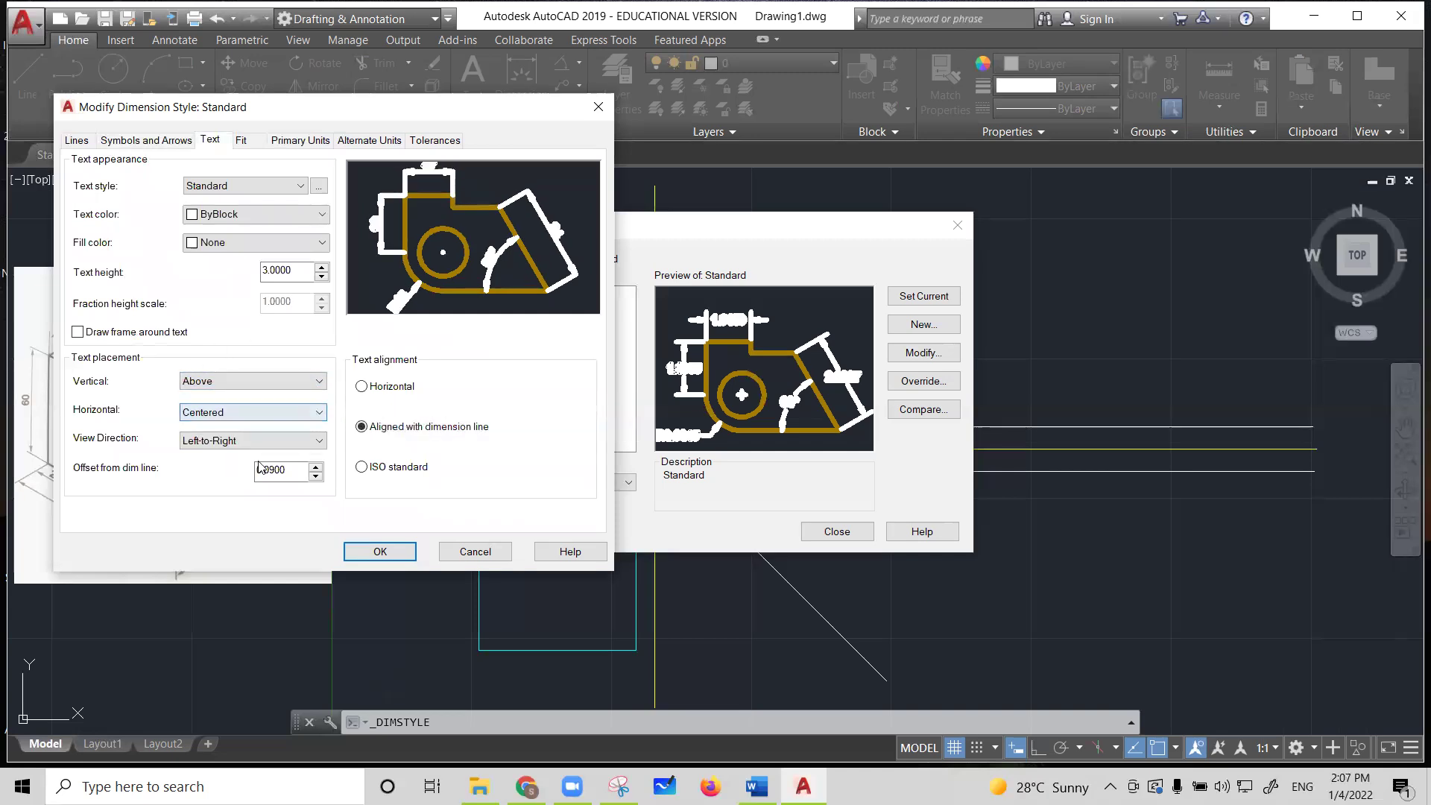
pyautogui.click(379, 550)
pyautogui.click(833, 534)
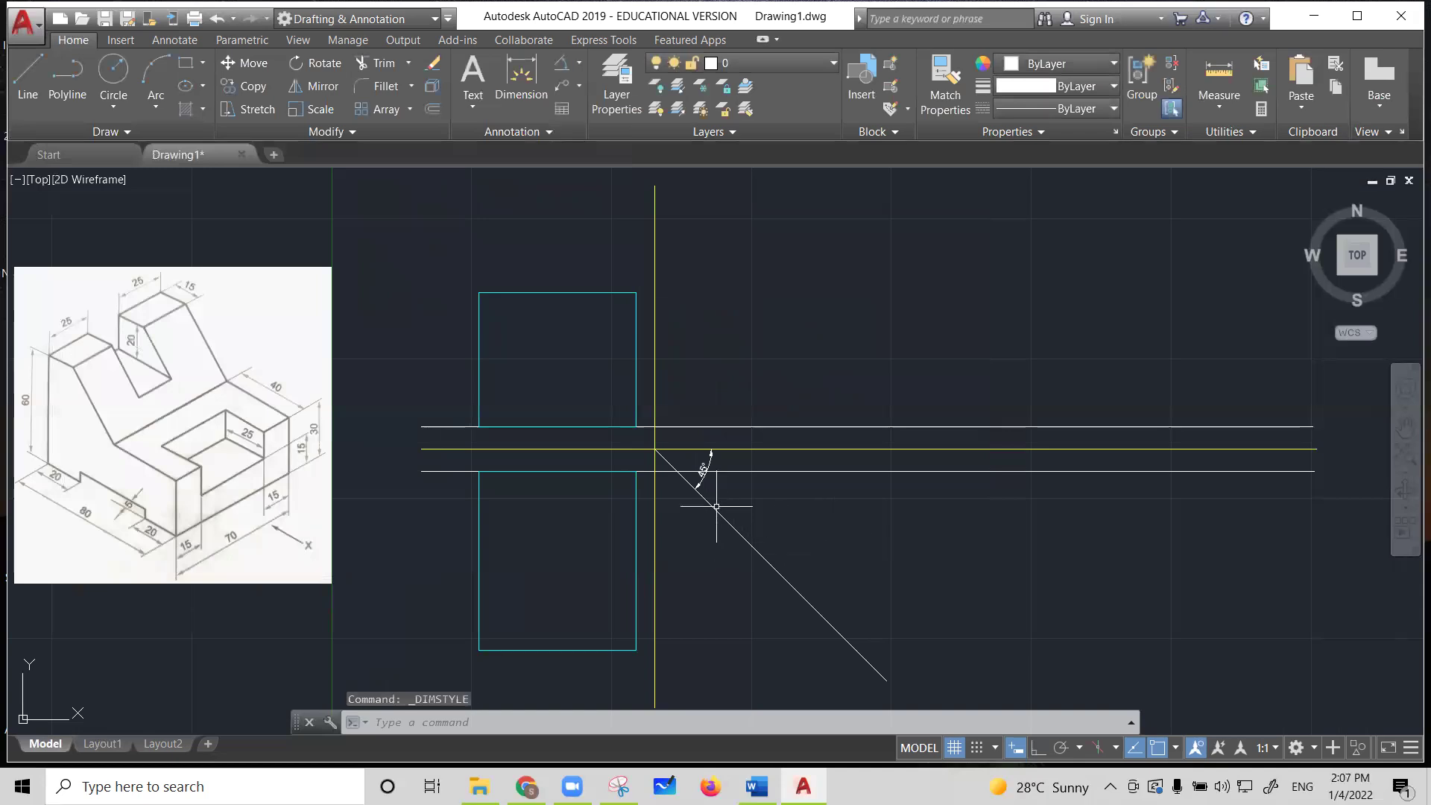
pyautogui.click(707, 471)
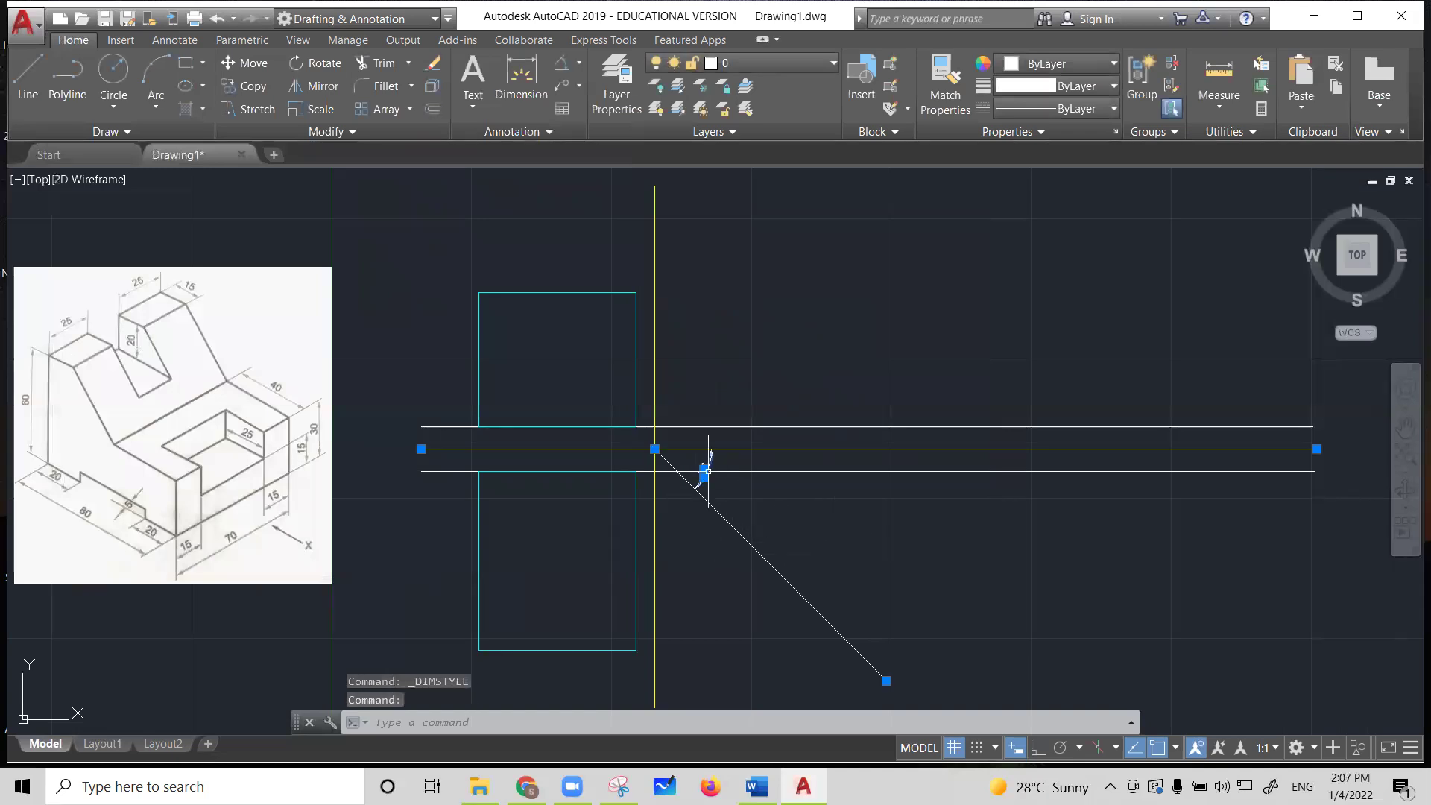
pyautogui.click(783, 511)
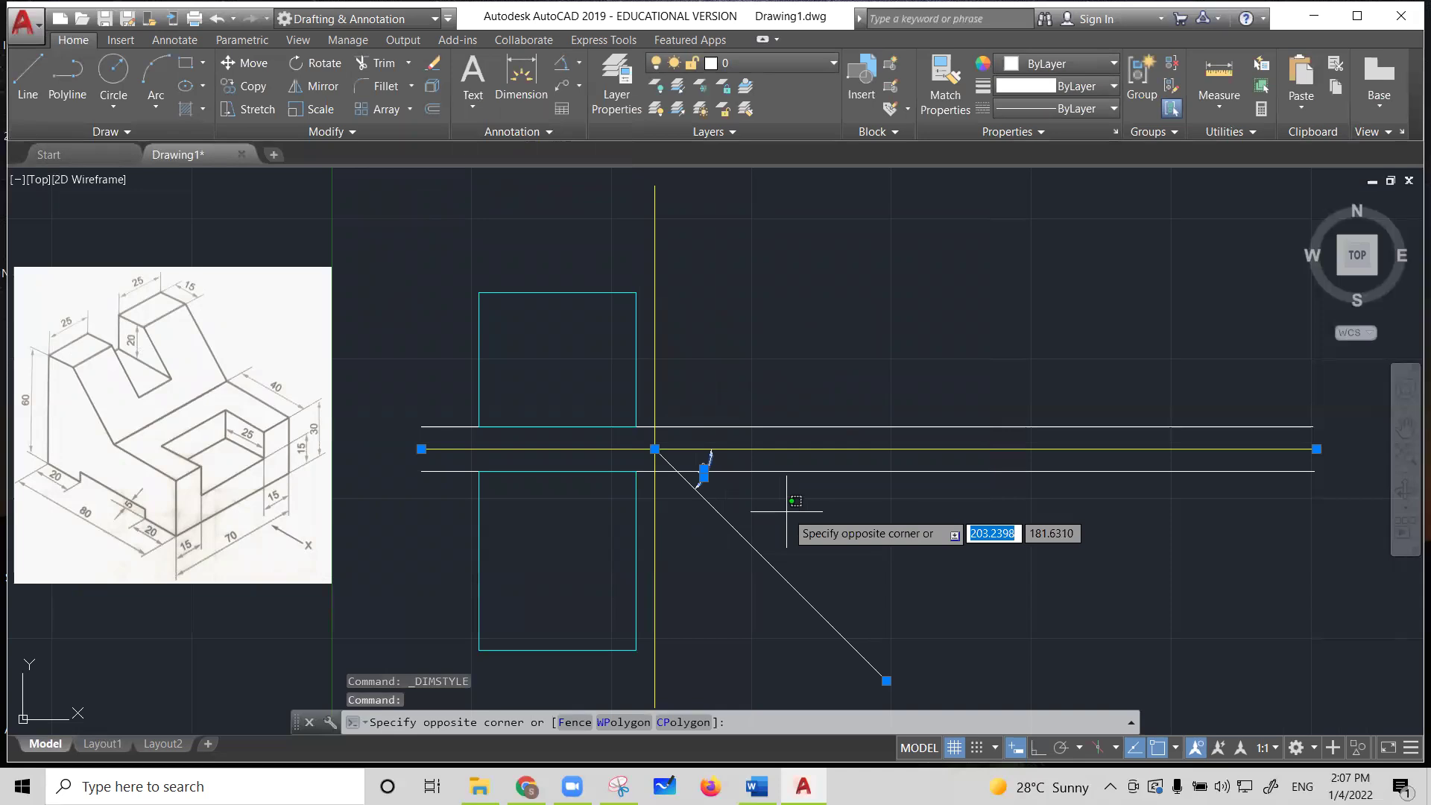
pyautogui.press('Escape')
pyautogui.press('Escape')
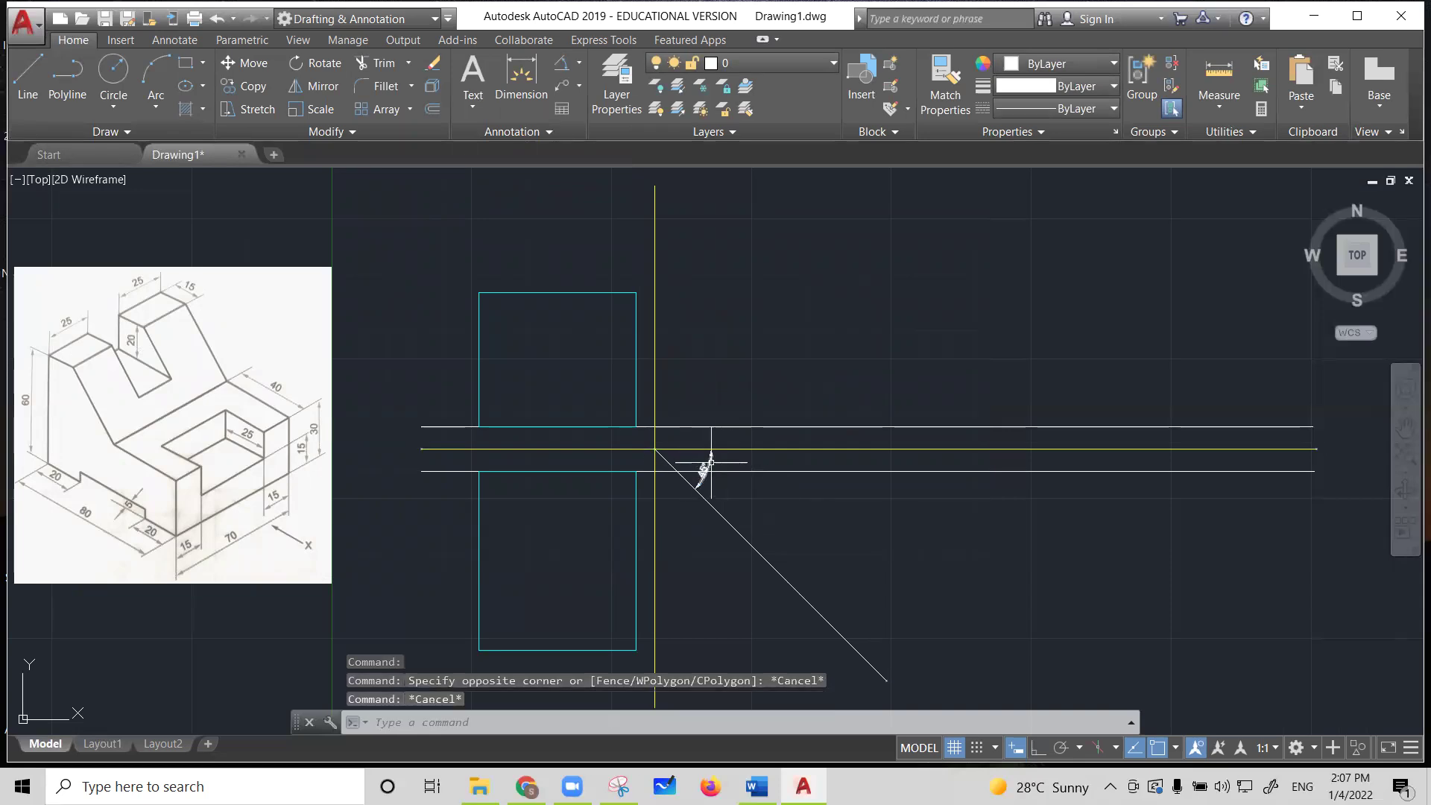
# Change the colour of the angular dimension to green
pyautogui.click(709, 460)
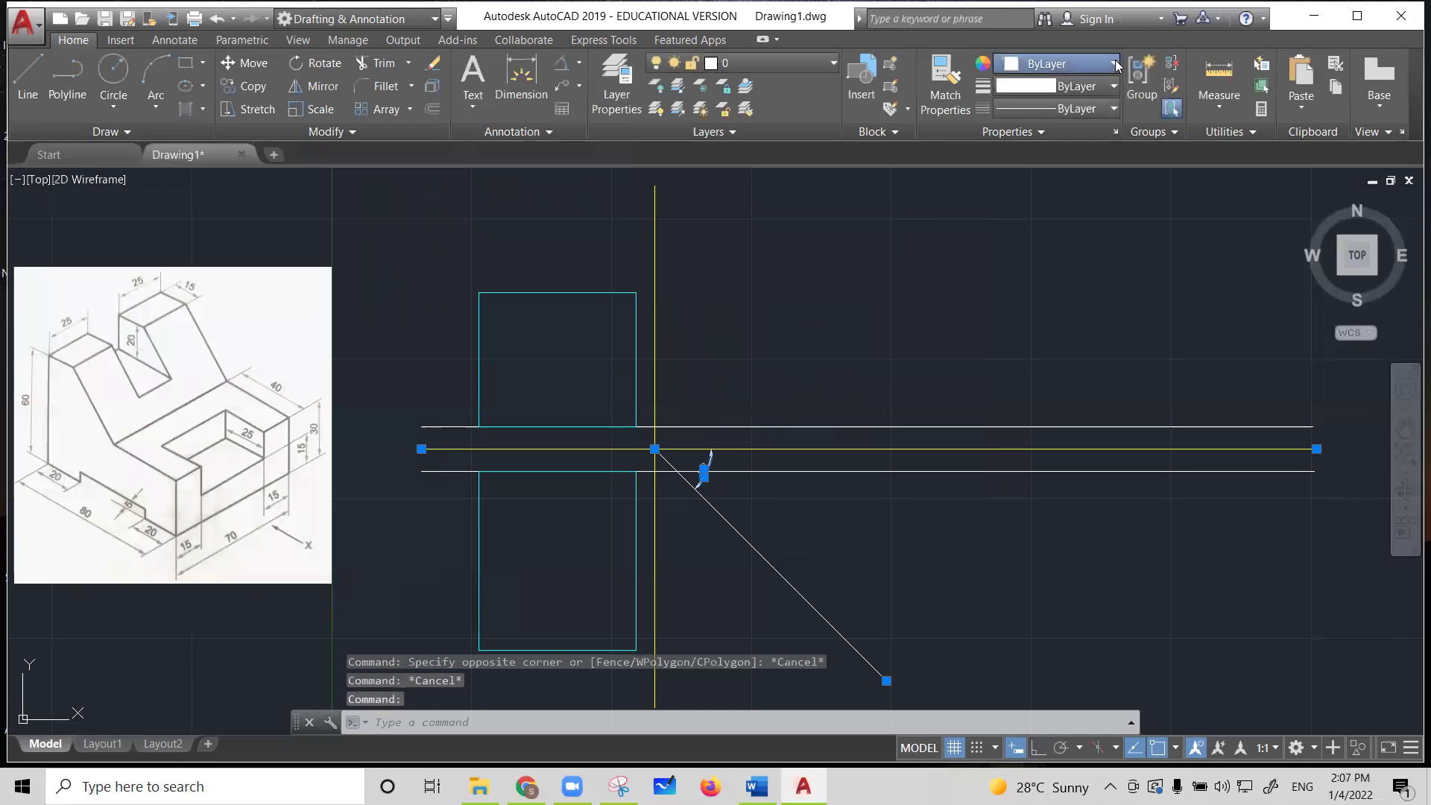
pyautogui.click(1066, 64)
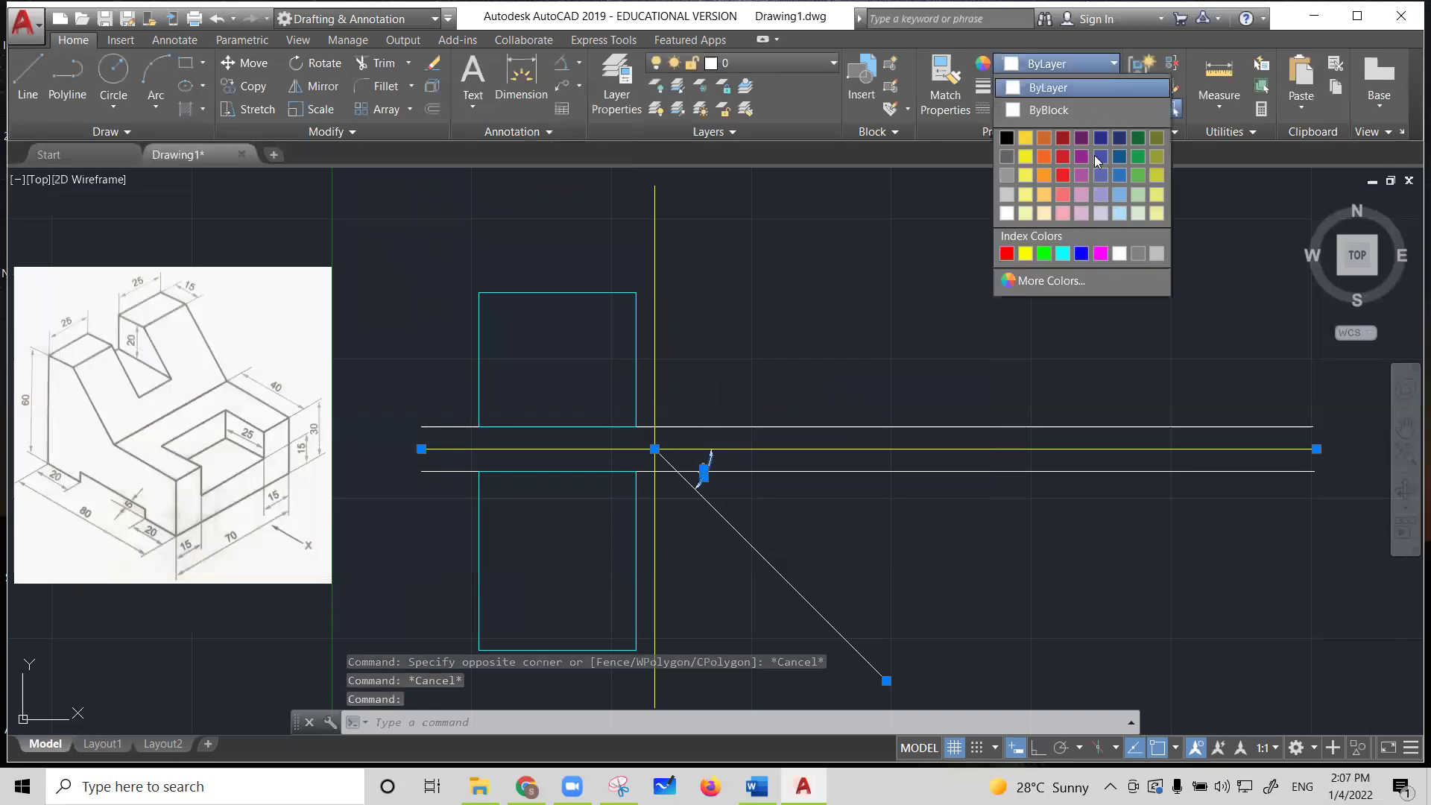
pyautogui.click(1053, 254)
pyautogui.press('Escape')
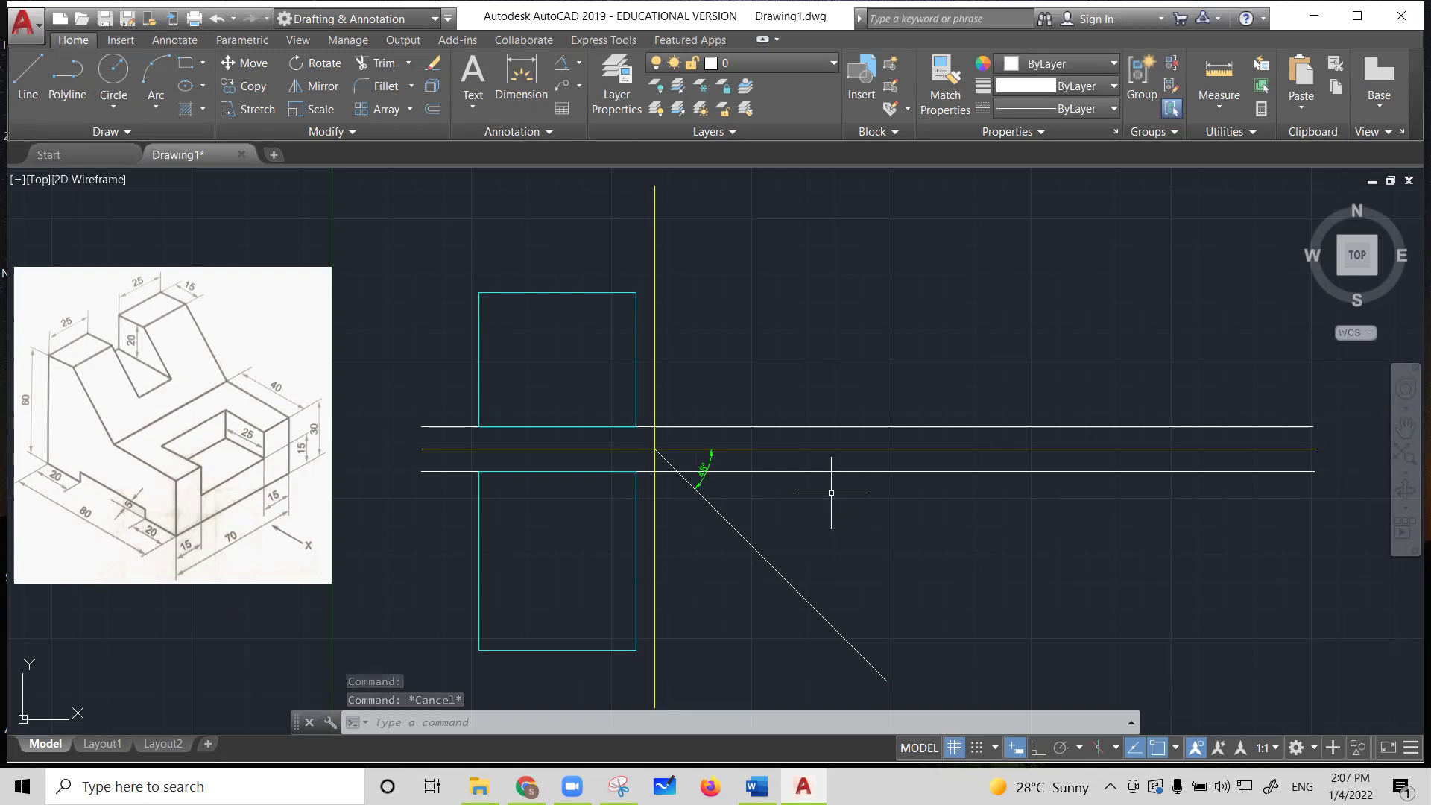
# Try a freehand projection line with Ortho off from the lower rectangle's lower-right corner to the diagonal line, and erase it
pyautogui.scroll(2, 831, 493)
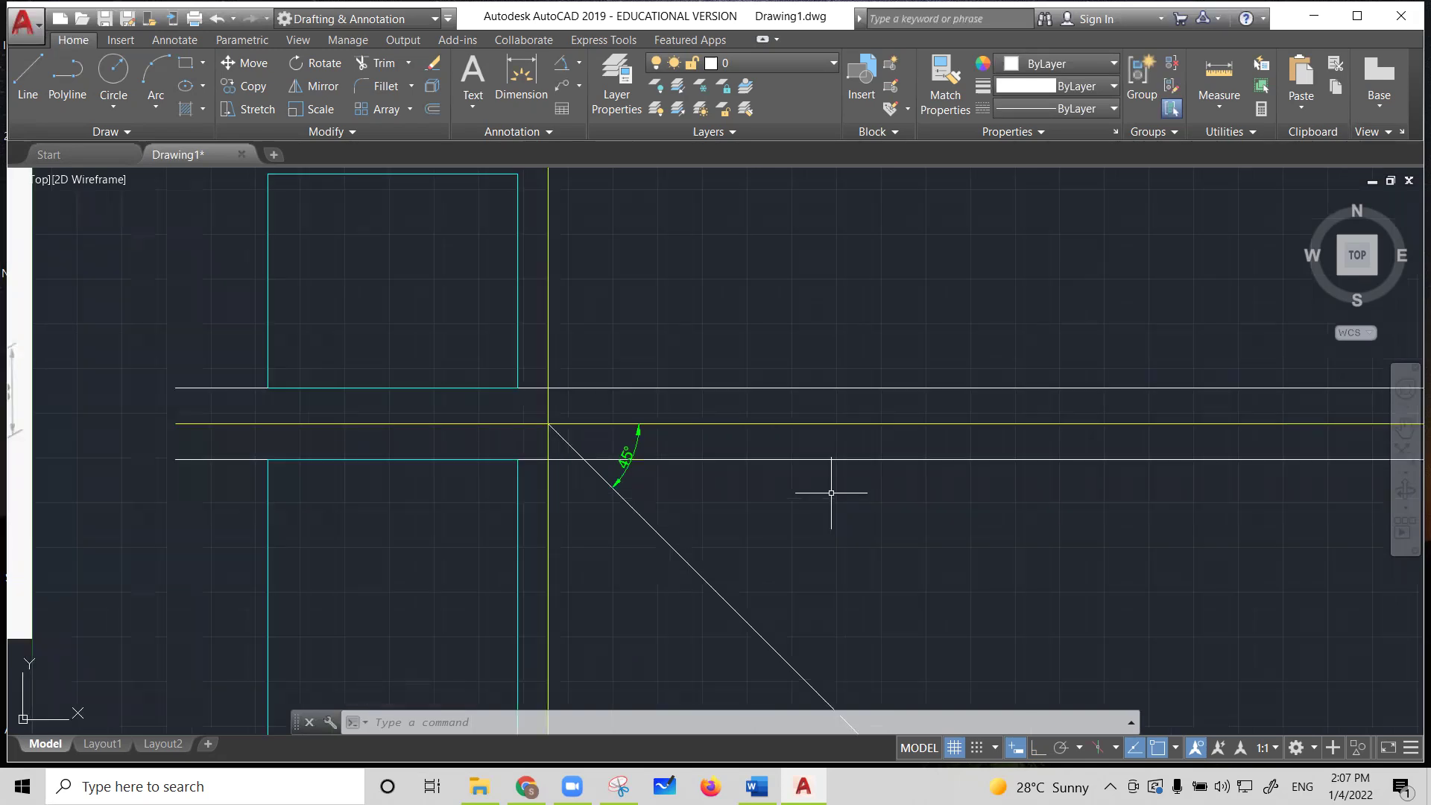
pyautogui.click(1406, 430)
pyautogui.moveTo(793, 515); pyautogui.dragTo(942, 515)
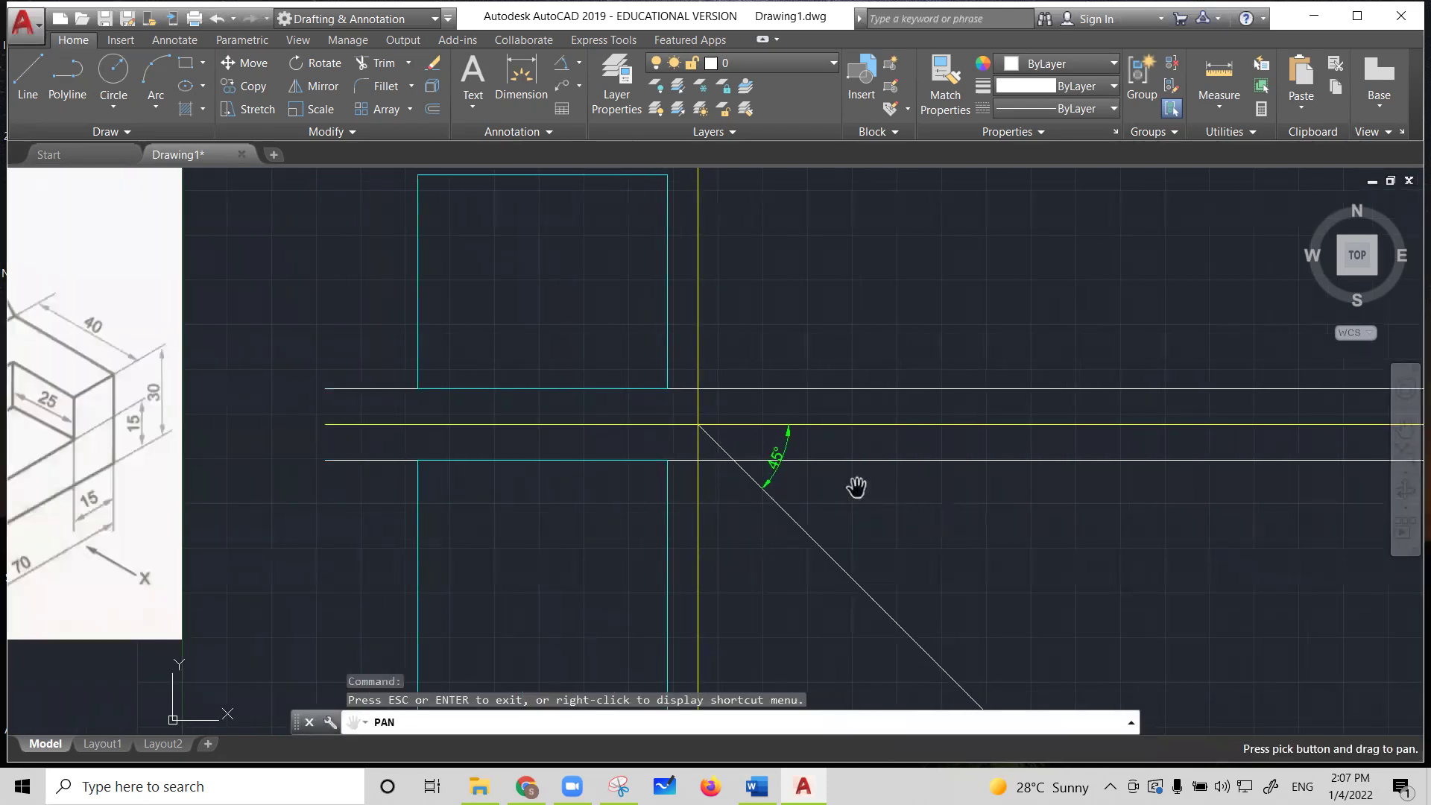
pyautogui.scroll(-2, 857, 488)
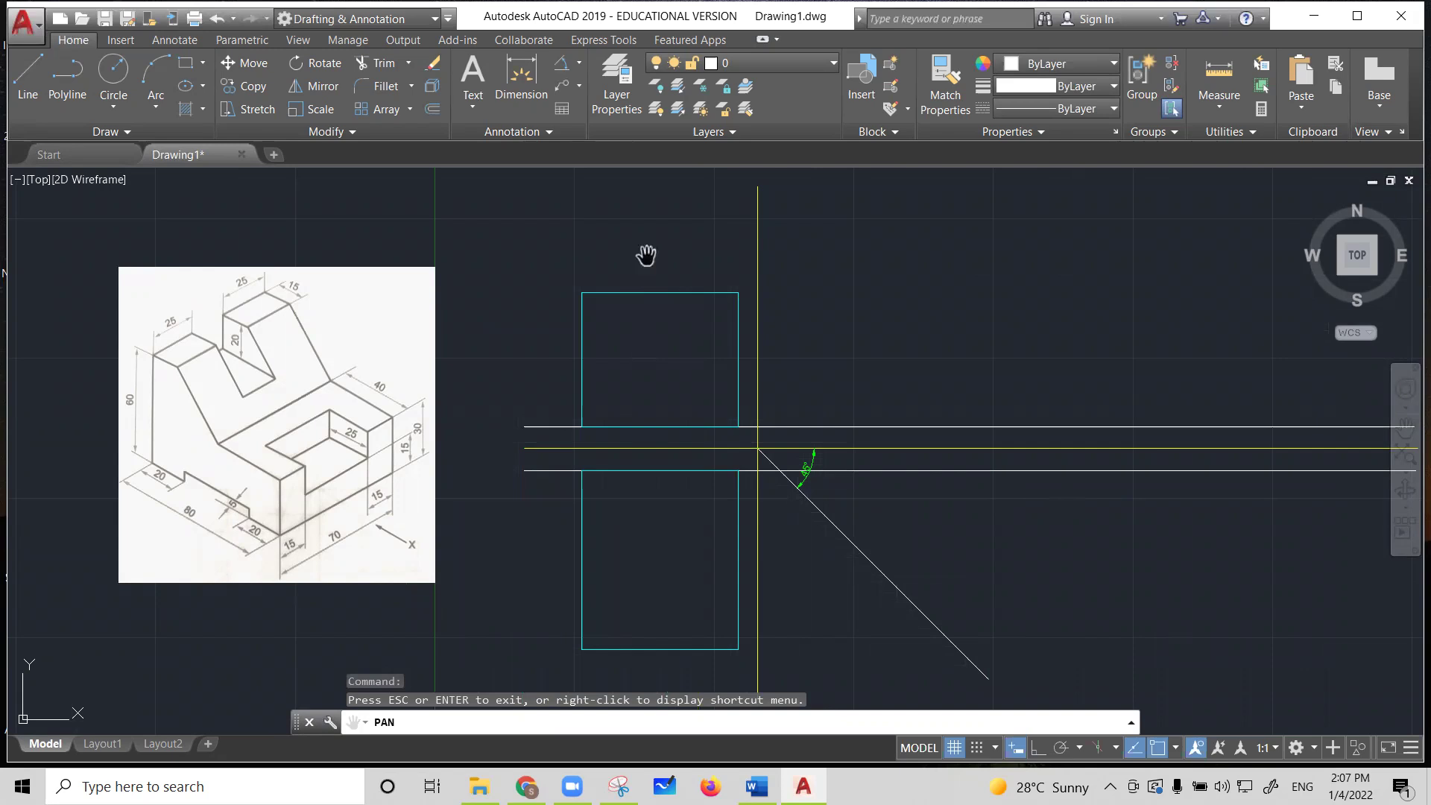
pyautogui.click(23, 82)
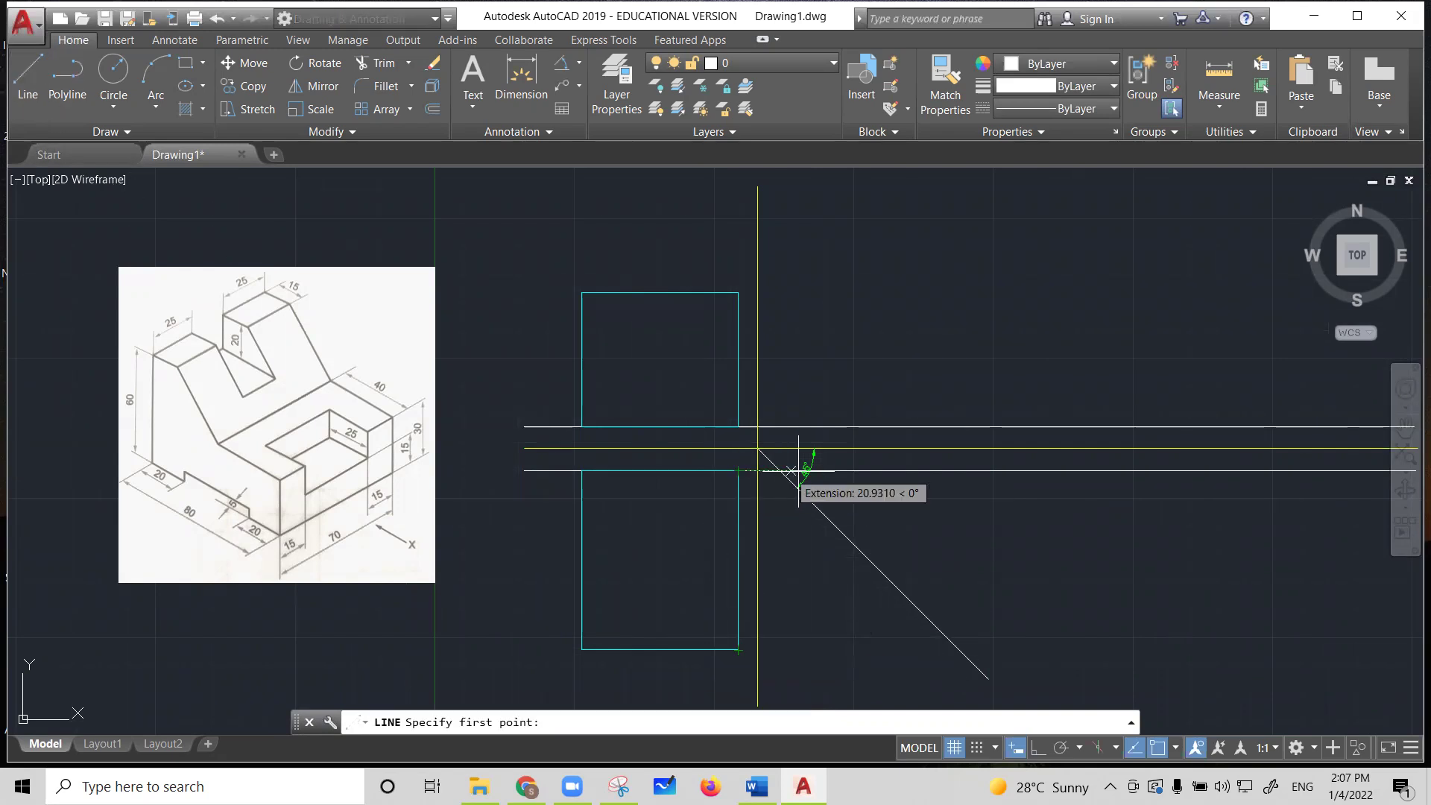
pyautogui.click(738, 649)
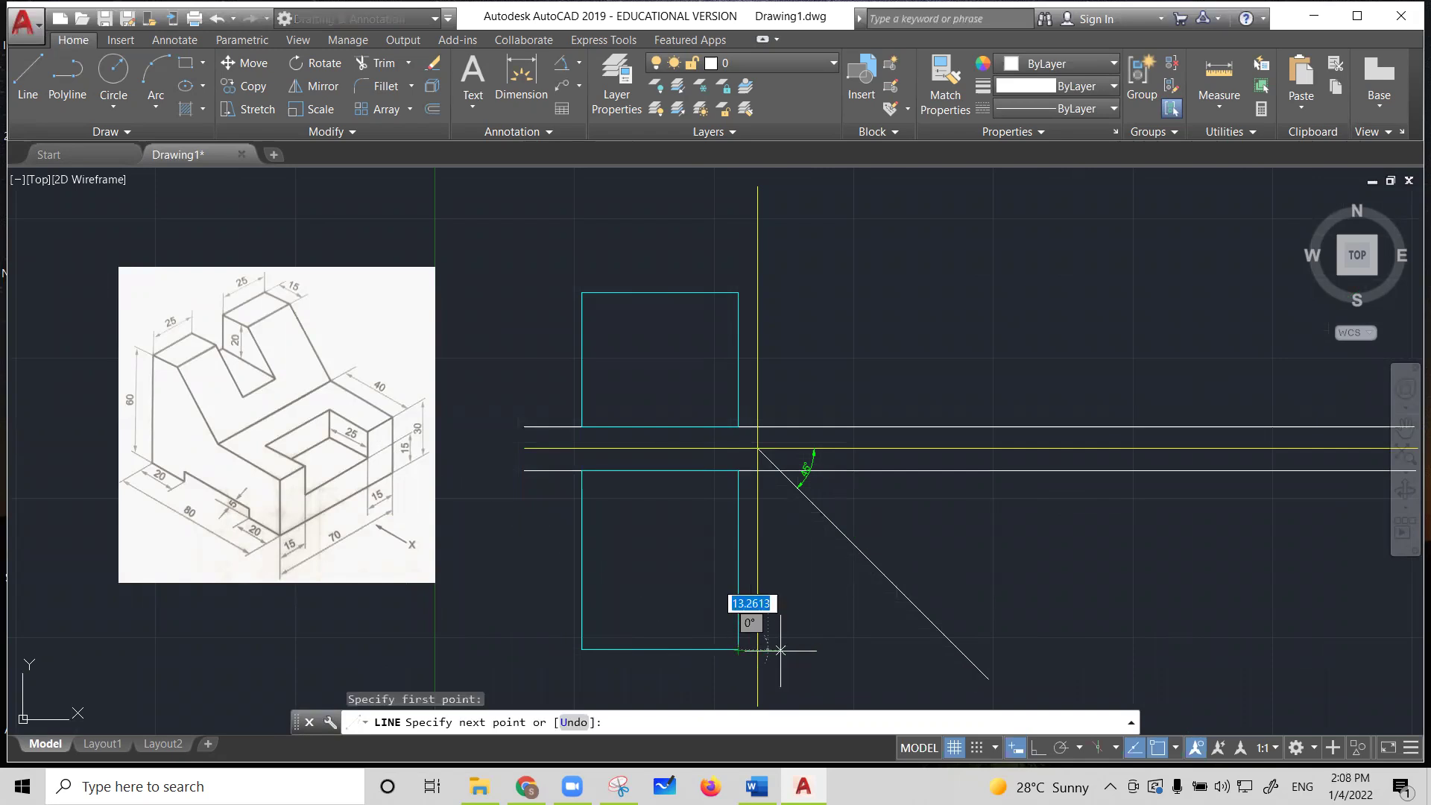
pyautogui.click(961, 650)
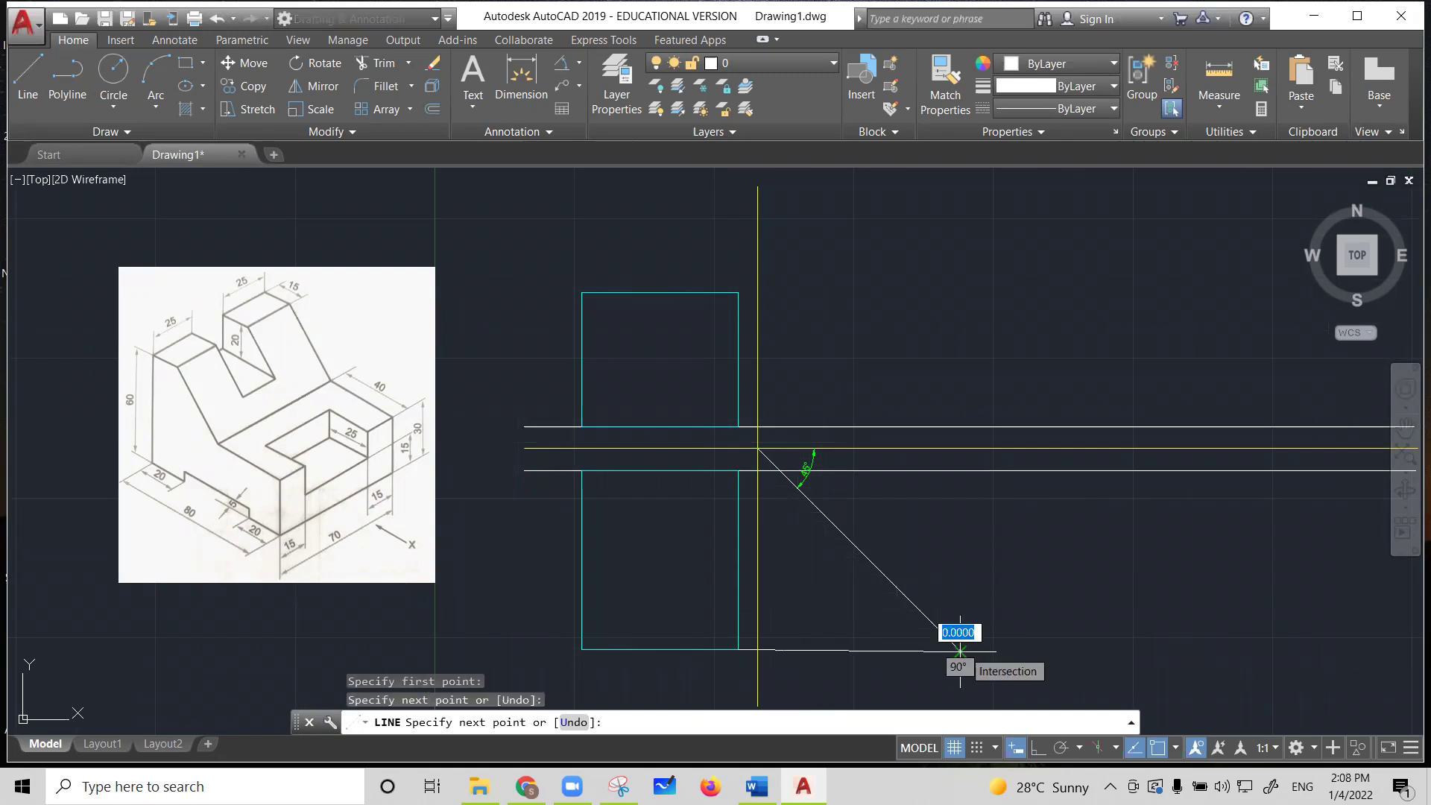
pyautogui.press('Escape')
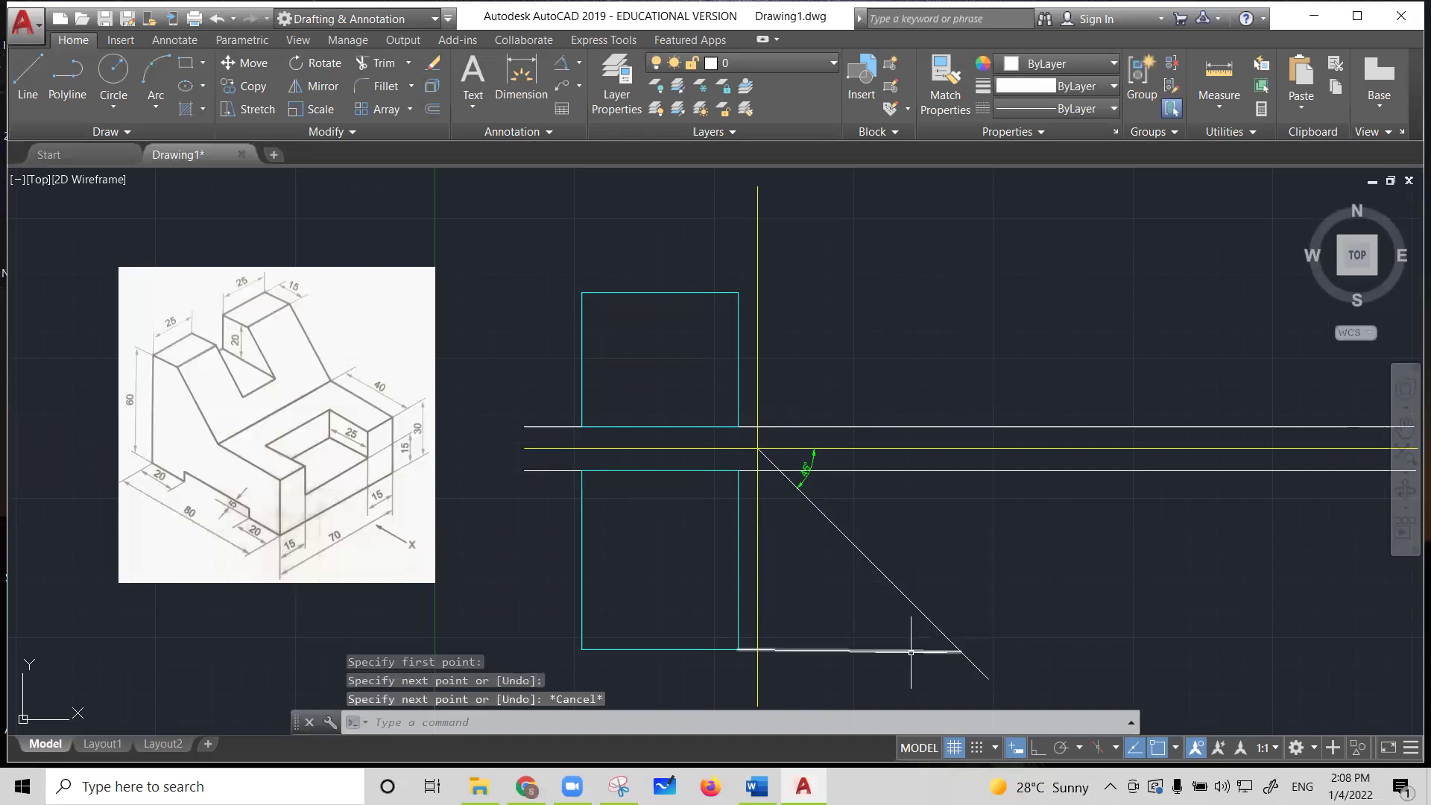
pyautogui.click(911, 652)
pyautogui.press('Delete')
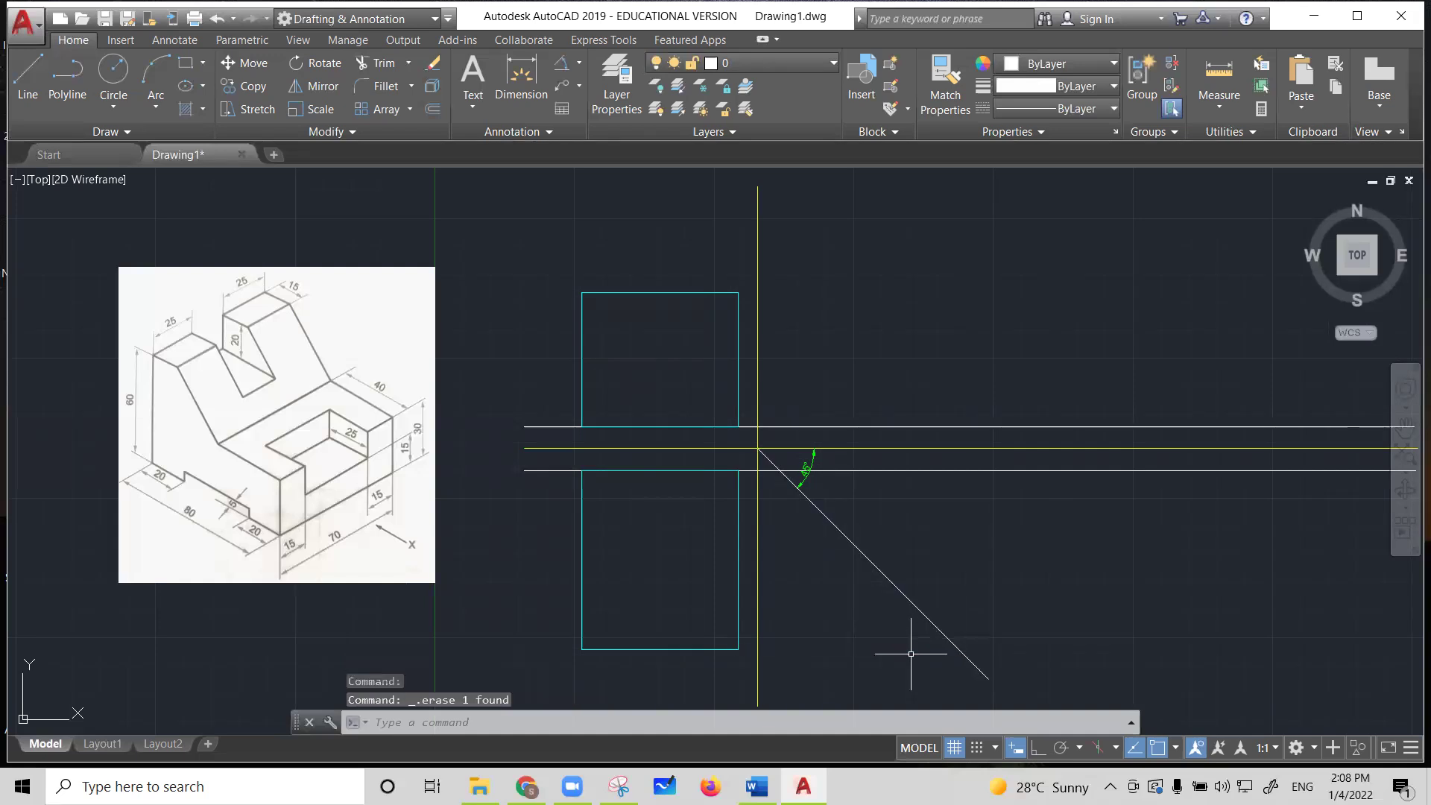
# Turn Ortho on for drawing the horizontal projection lines
pyautogui.click(1038, 749)
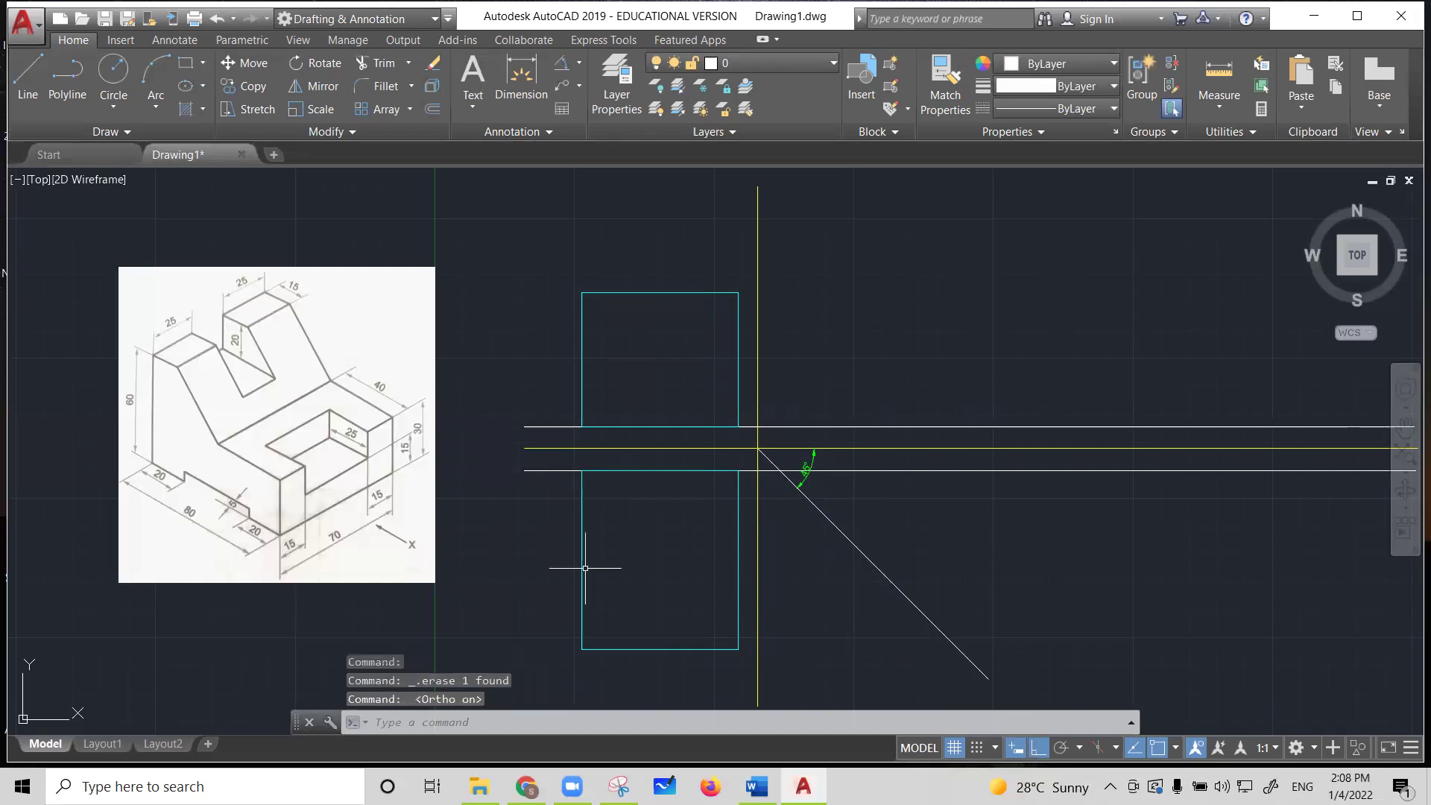
# With Ortho on, try to draw a line from the lower rectangle's lower-right corner to the diagonal line, and undo it
pyautogui.click(24, 86)
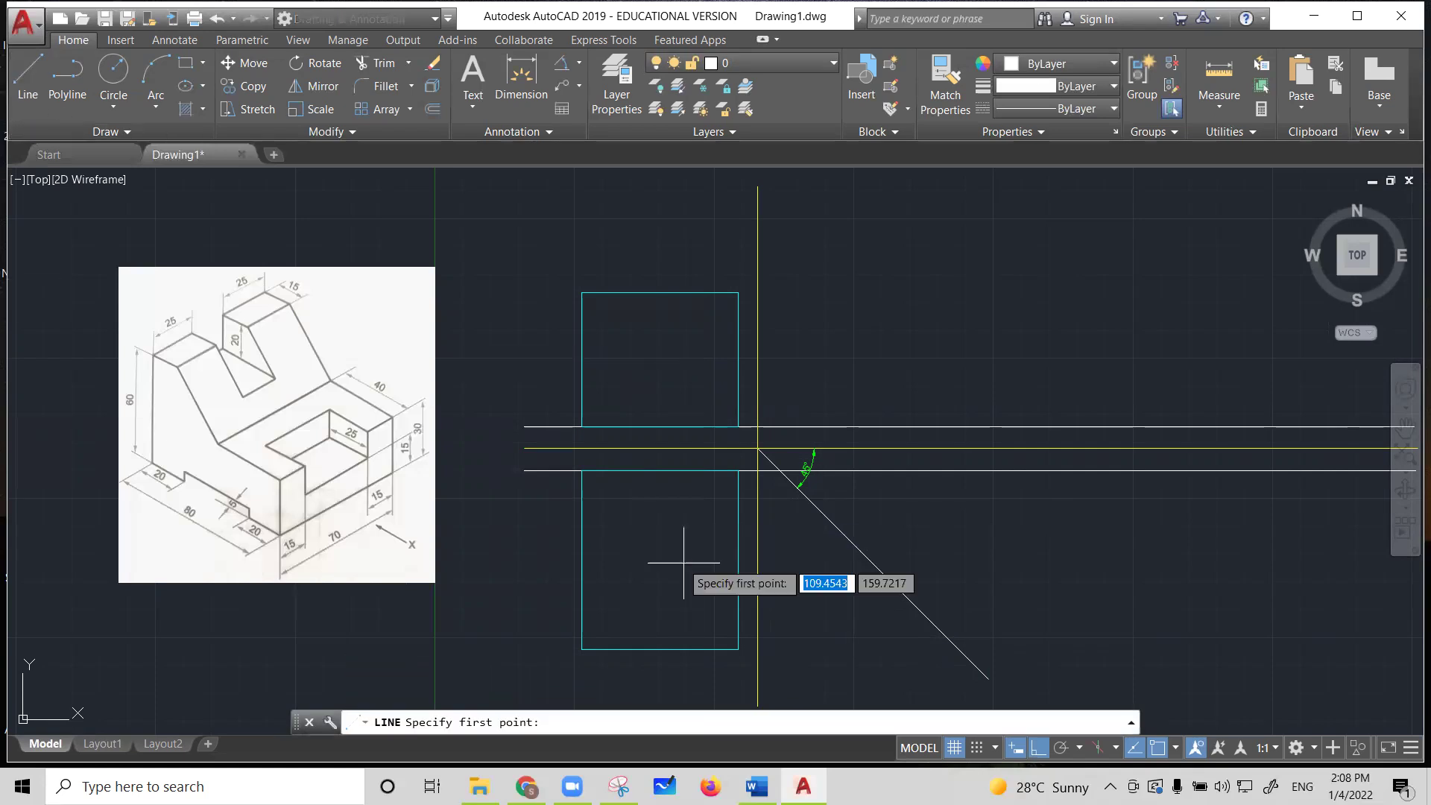
pyautogui.click(739, 650)
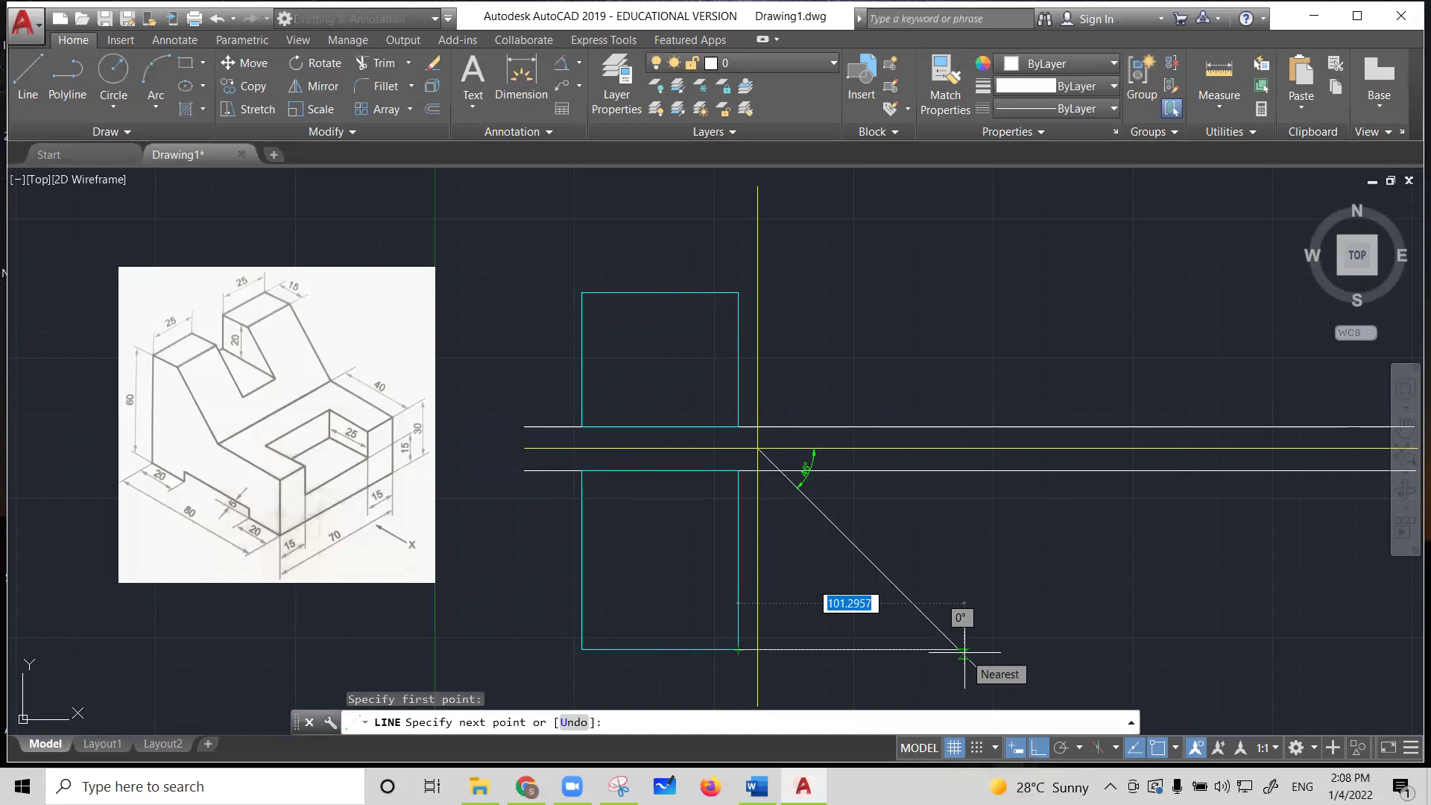
pyautogui.click(964, 651)
pyautogui.press('Escape')
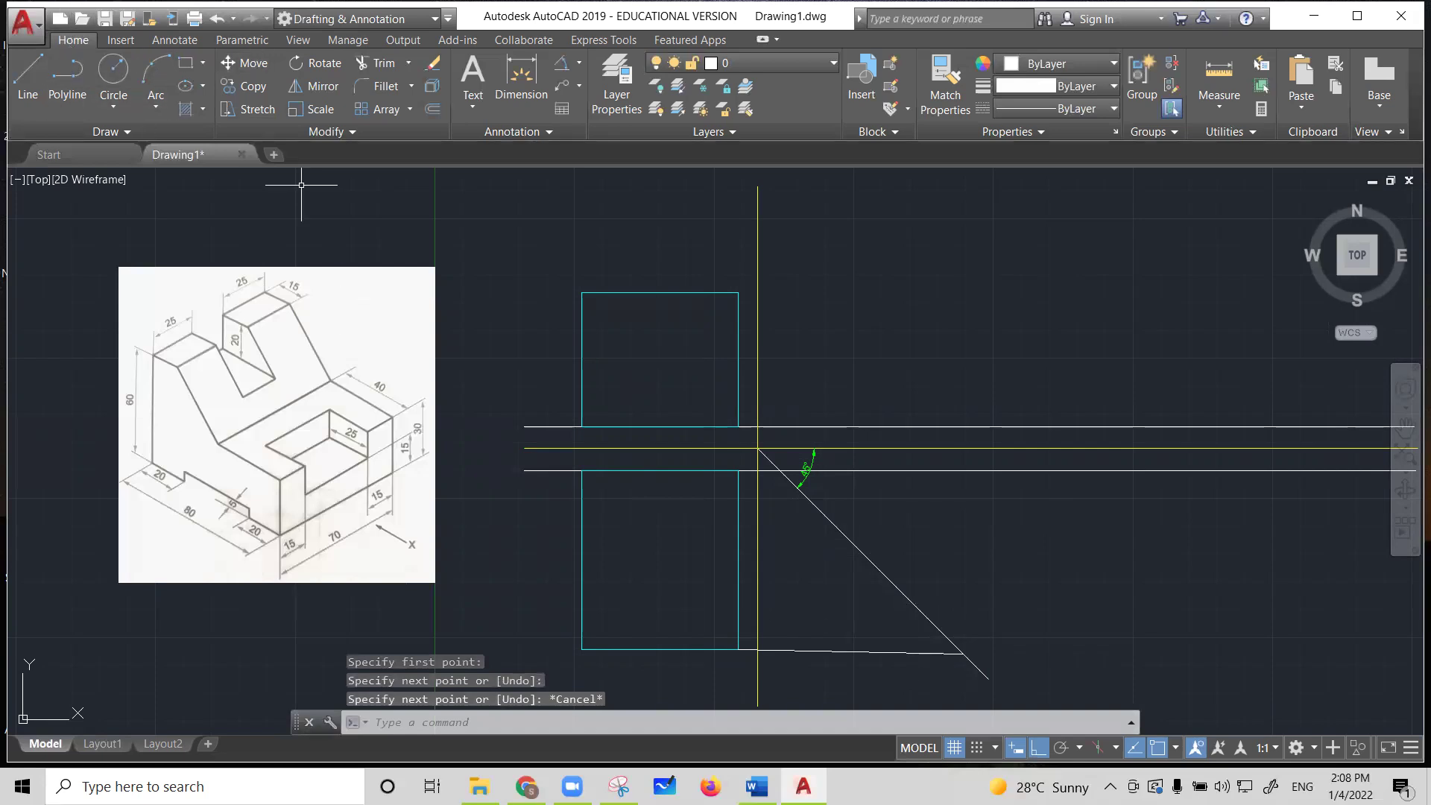
pyautogui.click(217, 19)
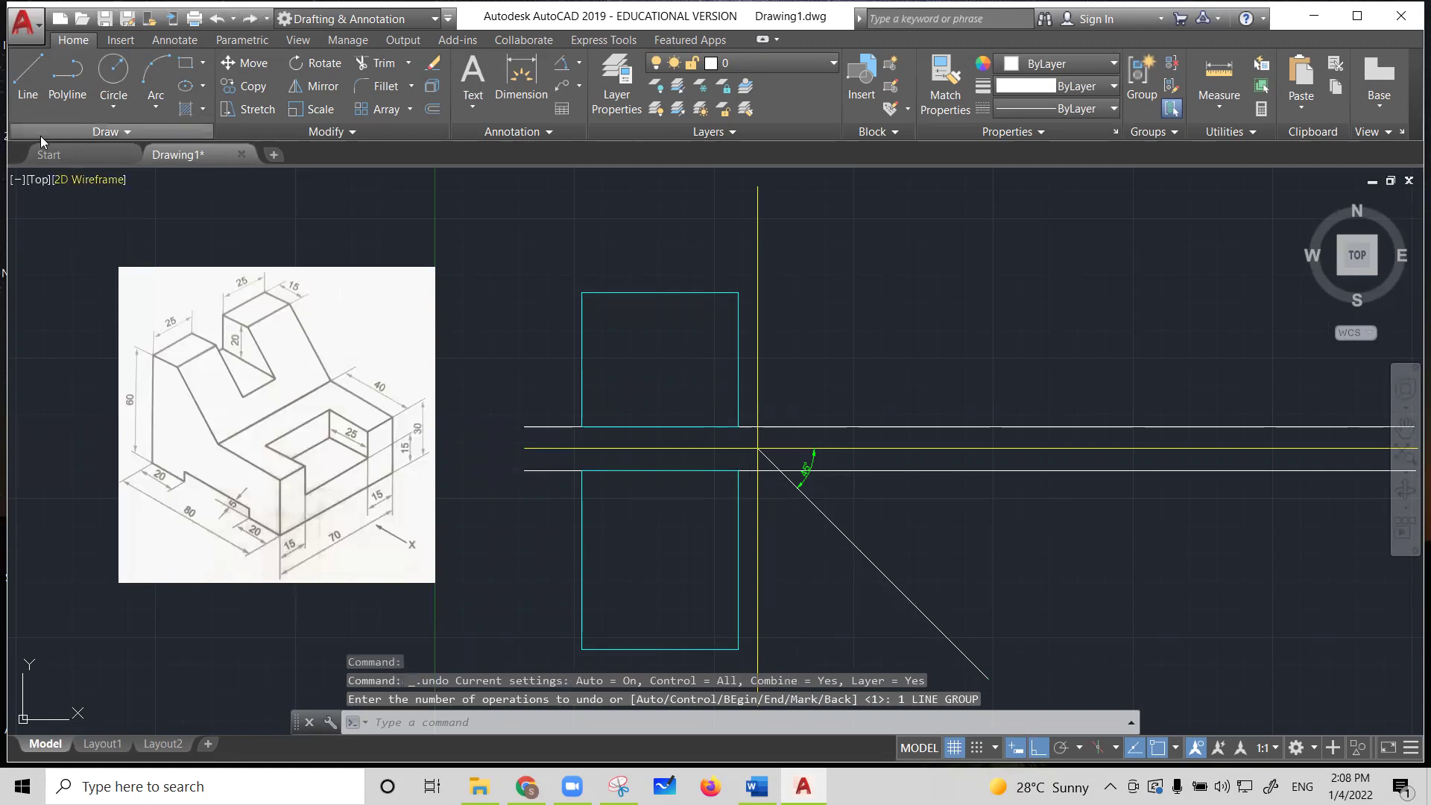
# Draw a horizontal projection line about 110 units long from the lower rectangle's lower-right corner past the diagonal line
pyautogui.click(27, 75)
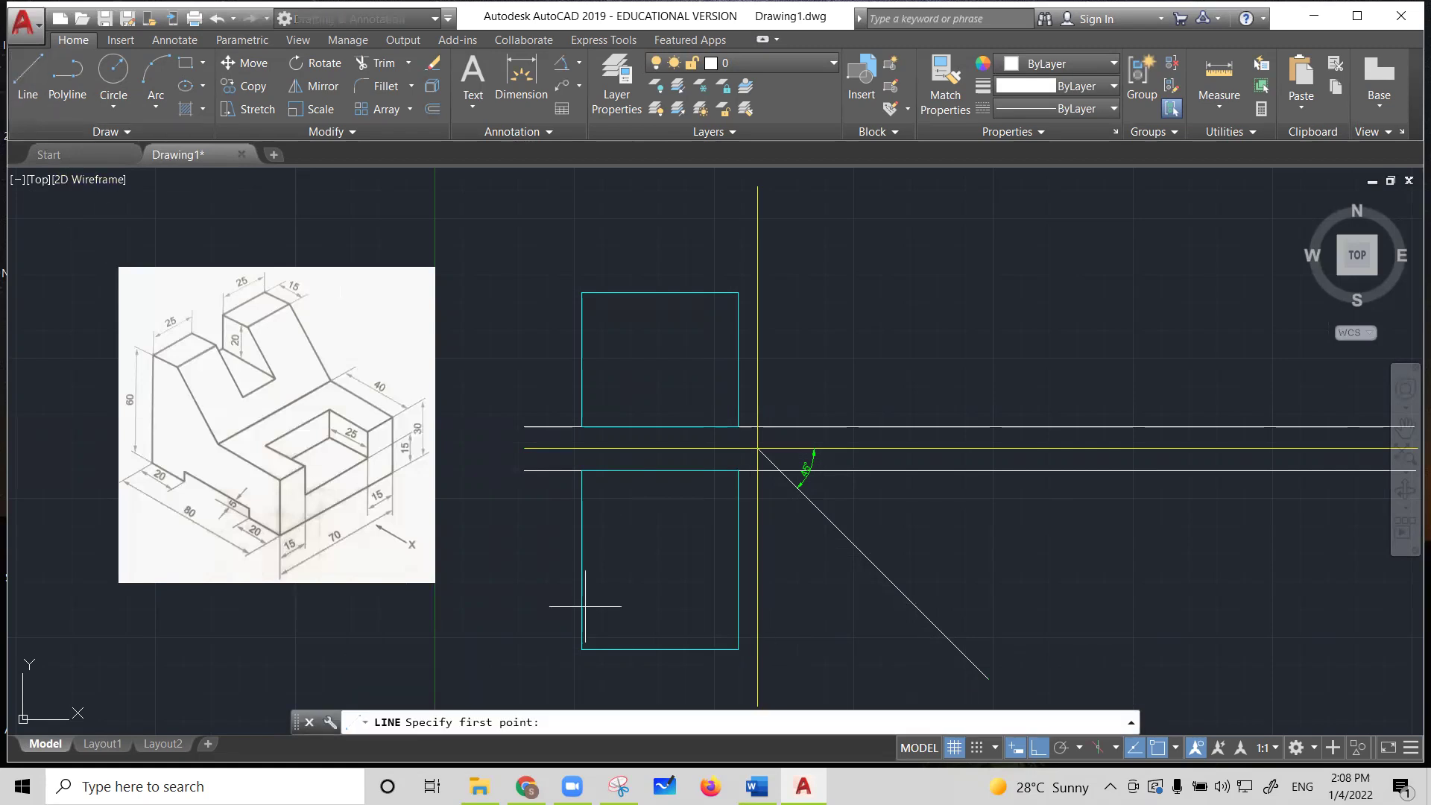
pyautogui.click(738, 649)
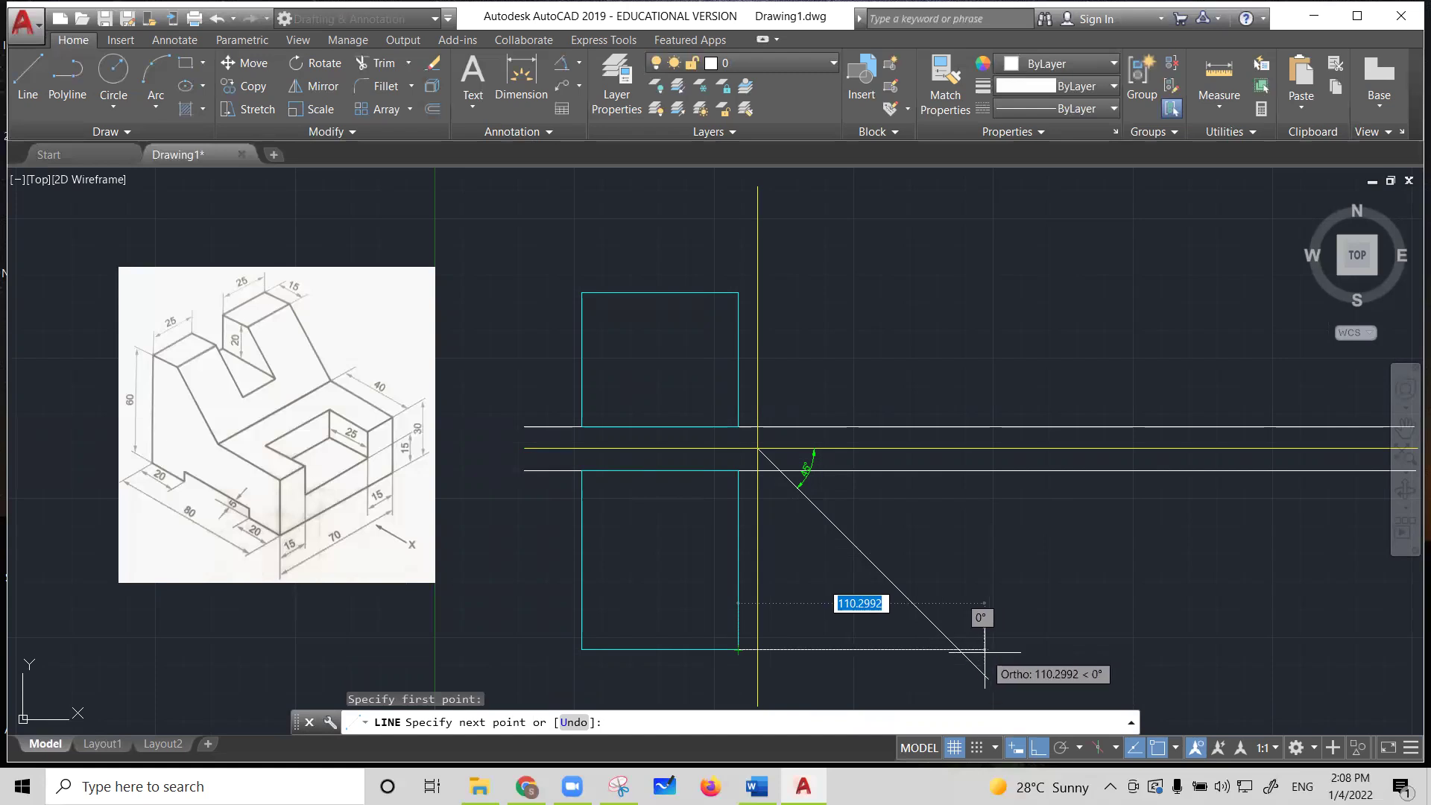
pyautogui.click(984, 649)
pyautogui.press('Escape')
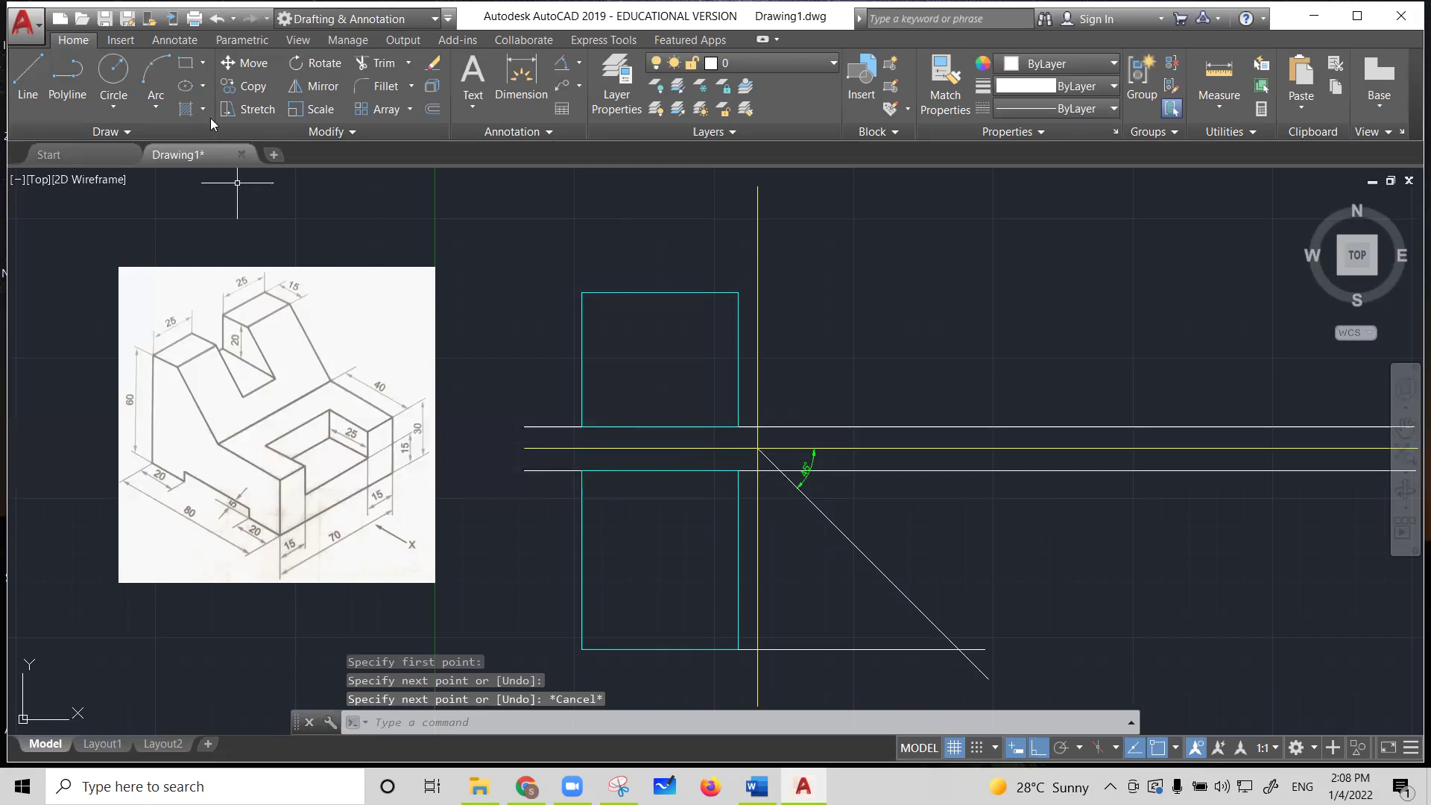
# Draw two vertical projection lines upward from where the diagonal meets the lower rectangle's top and bottom edge lines, ending above the upper rectangle's top level
pyautogui.click(27, 74)
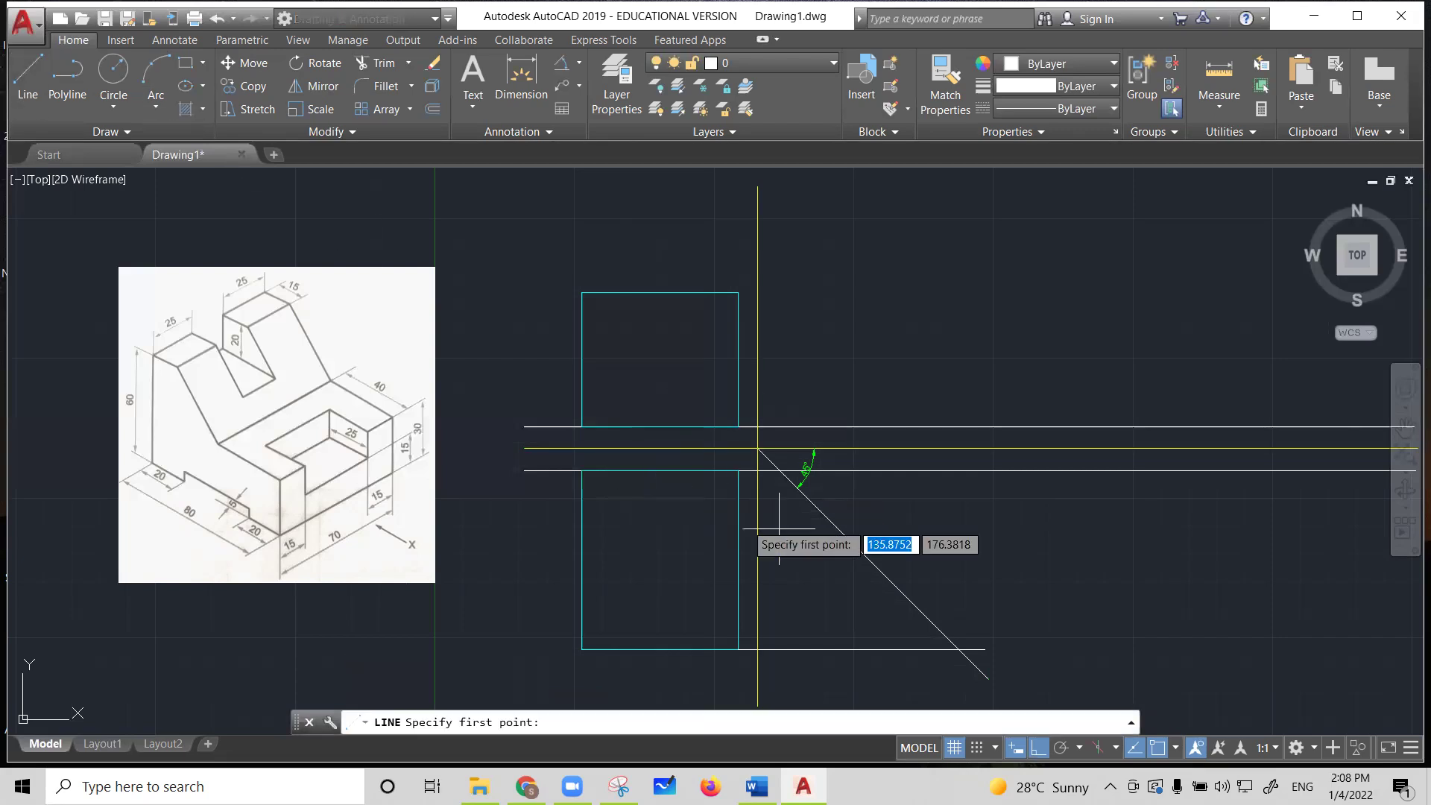
pyautogui.click(787, 472)
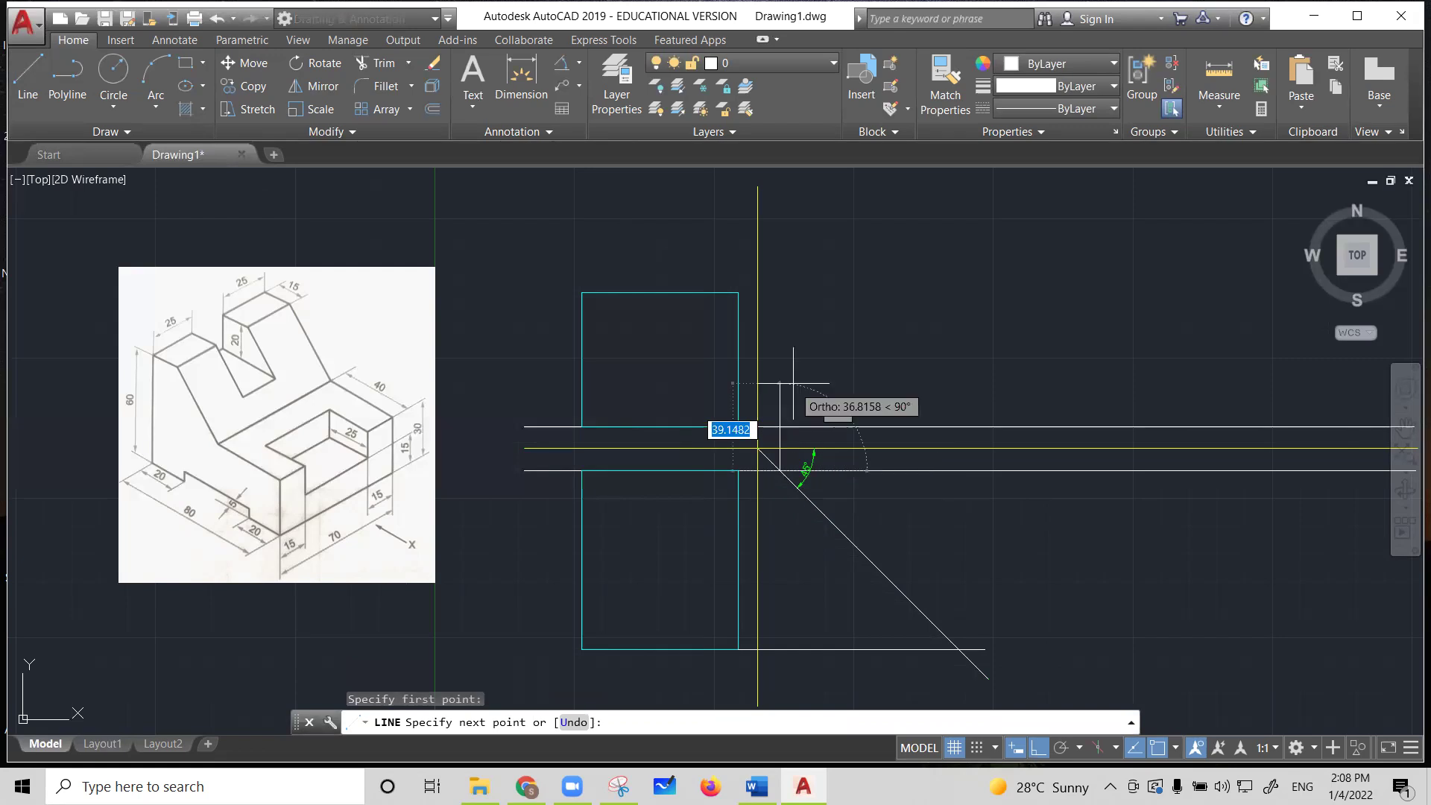
pyautogui.click(785, 256)
pyautogui.press('Escape')
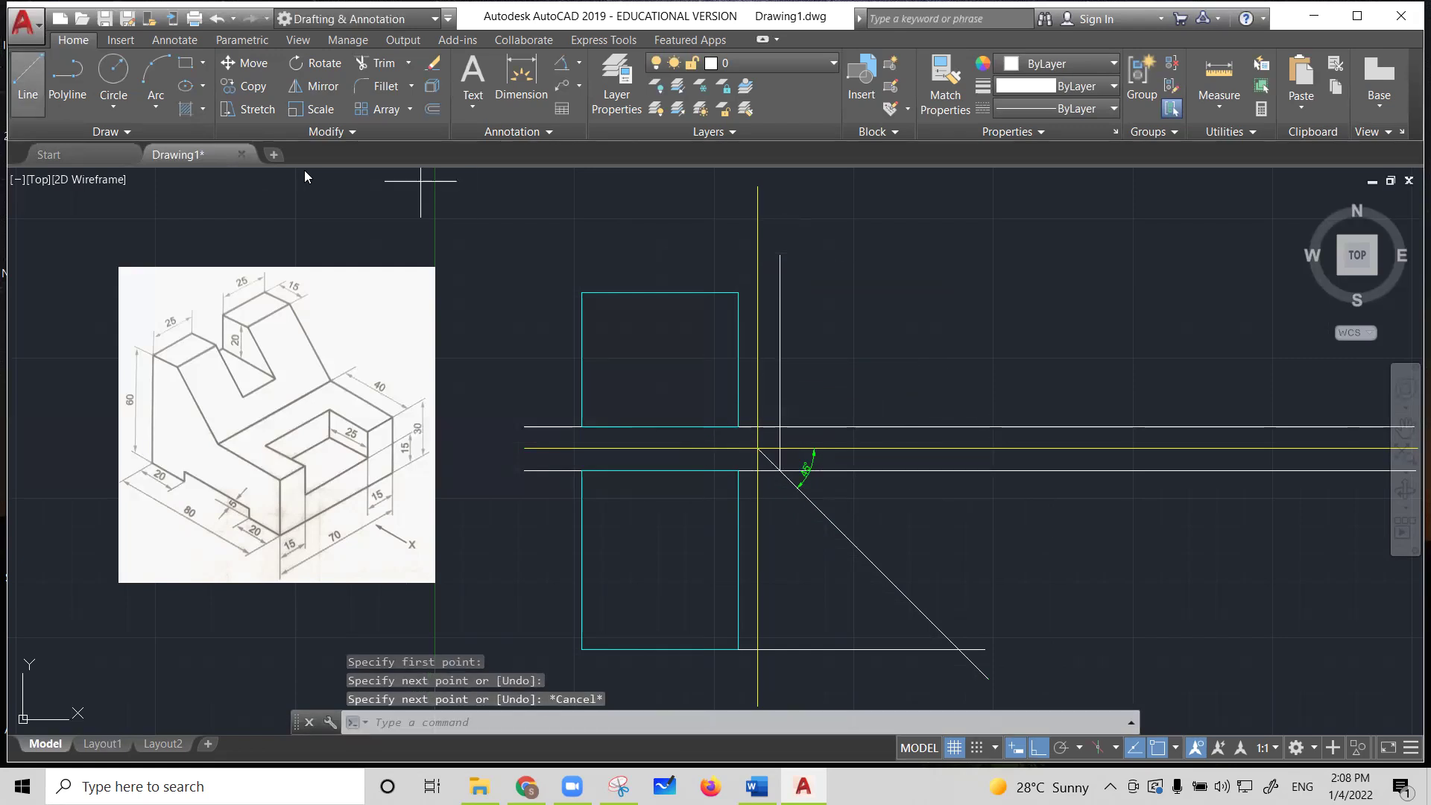
pyautogui.click(959, 649)
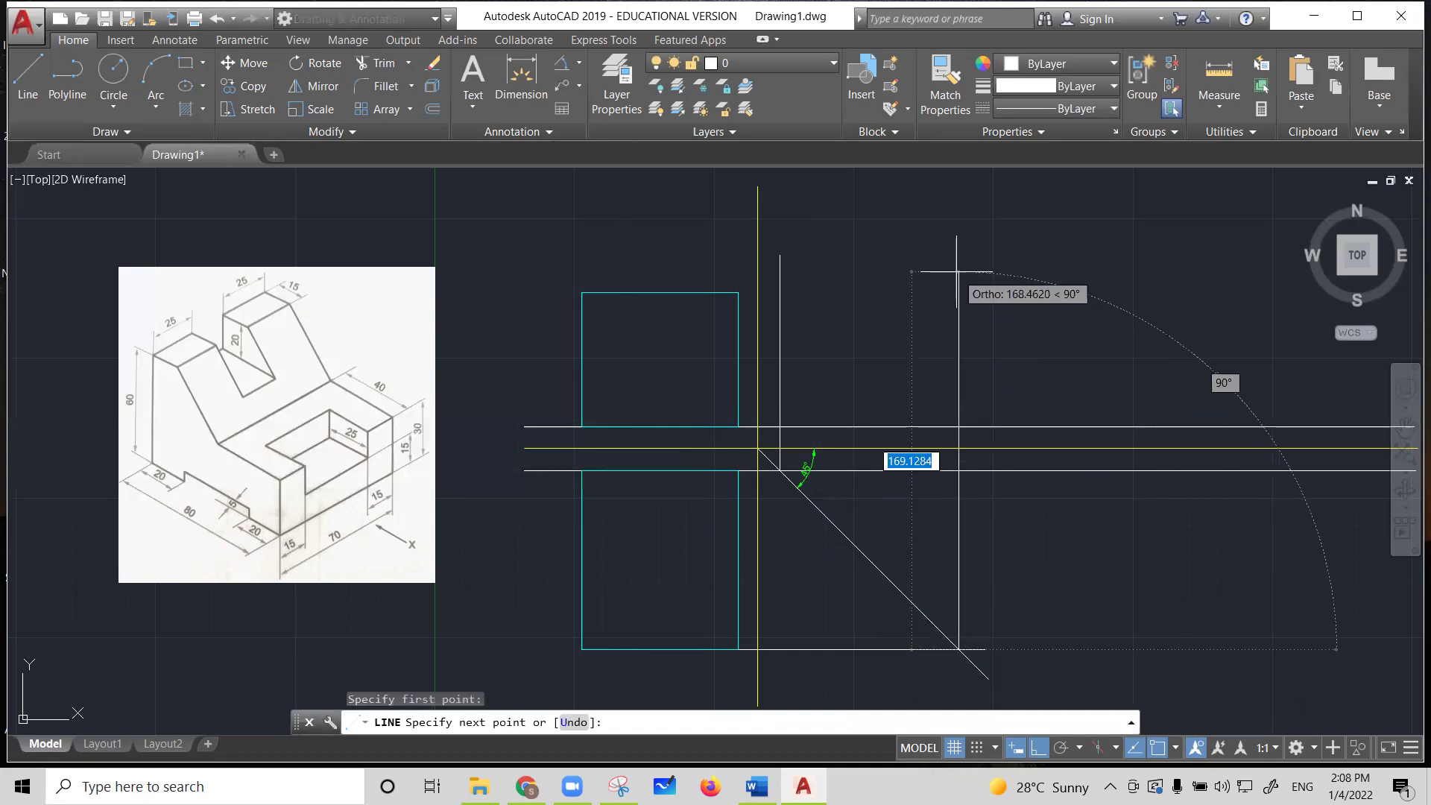
pyautogui.click(959, 249)
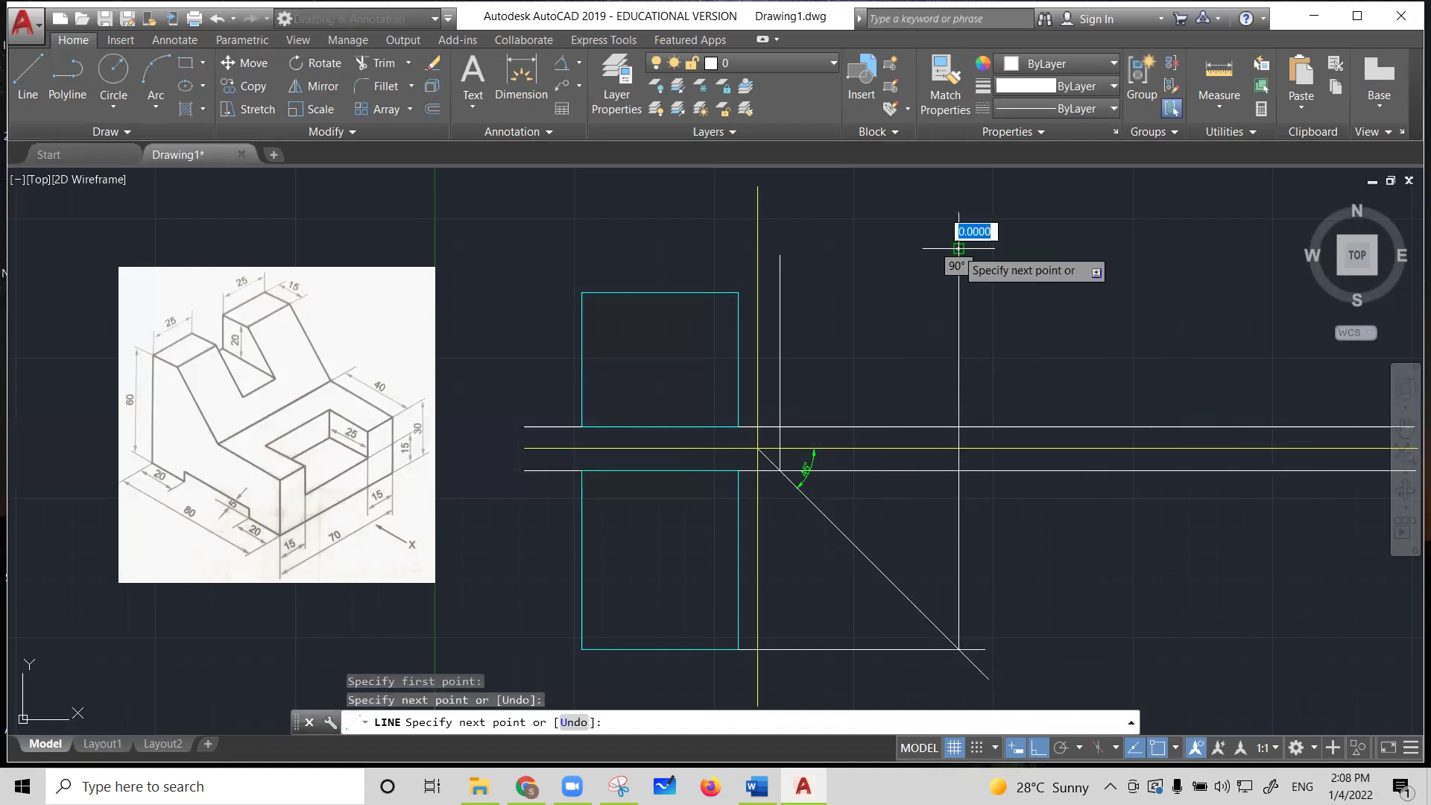
pyautogui.press('Escape')
# Draw a horizontal line from the upper rectangle's top-right corner to the outer vertical projection line
pyautogui.click(28, 75)
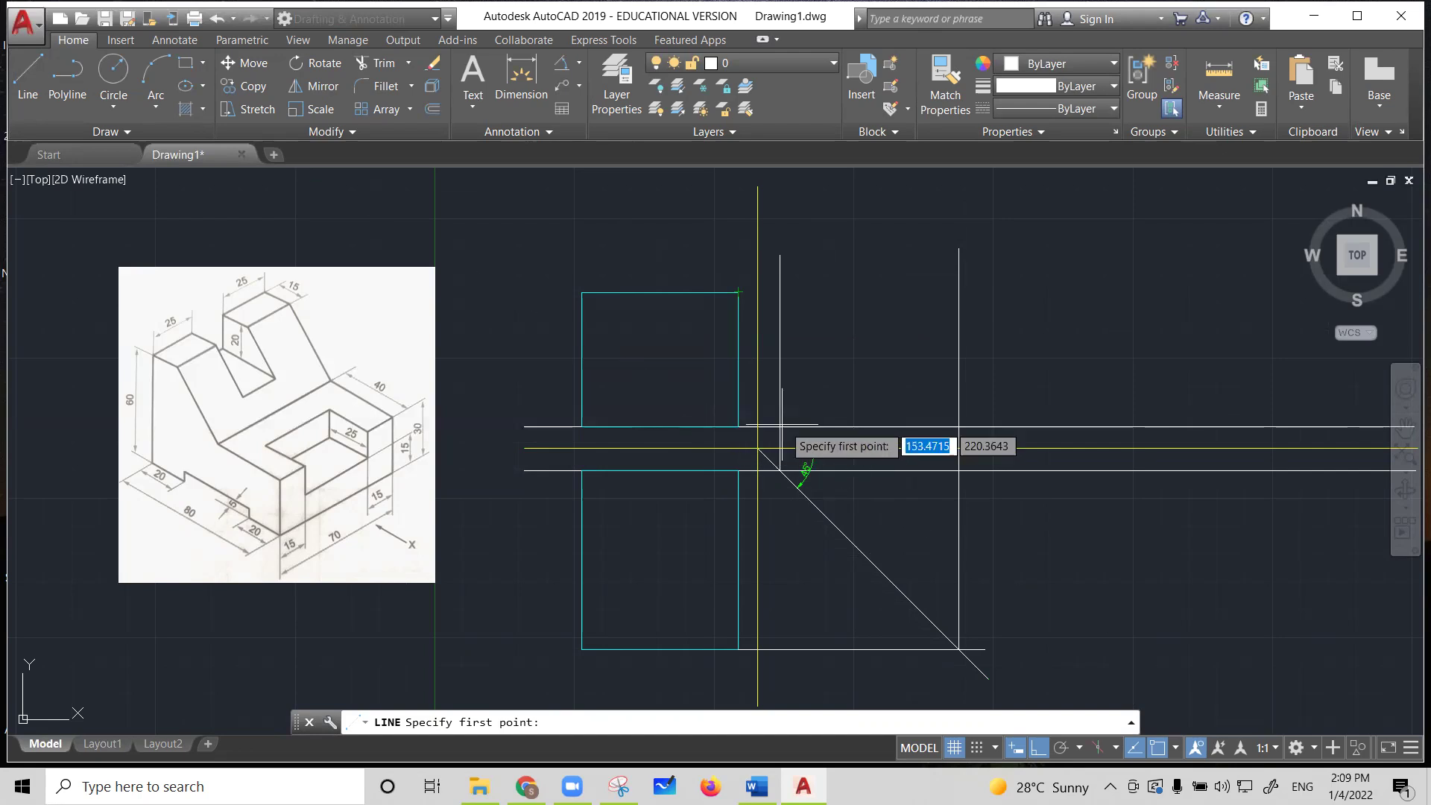
pyautogui.click(739, 293)
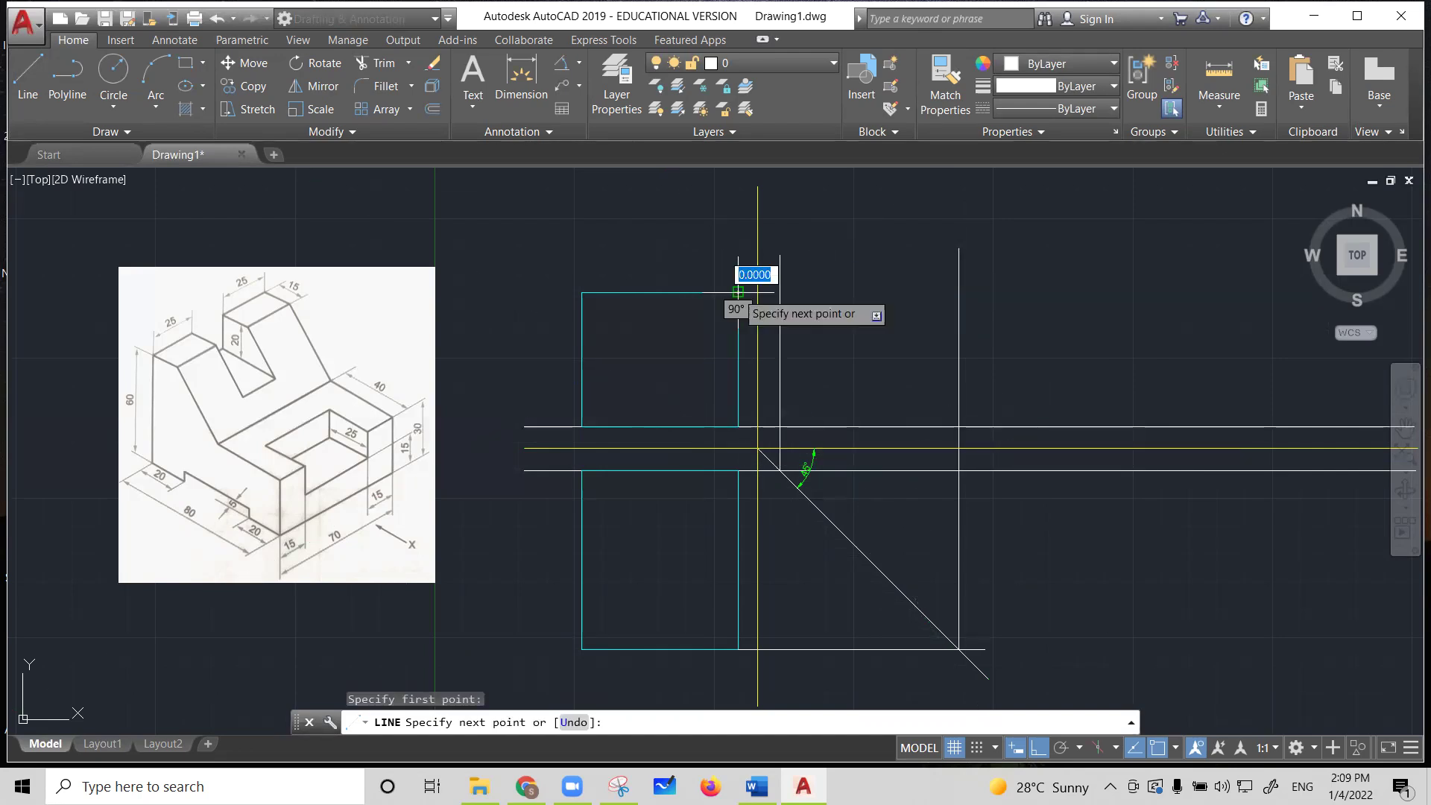
pyautogui.click(957, 293)
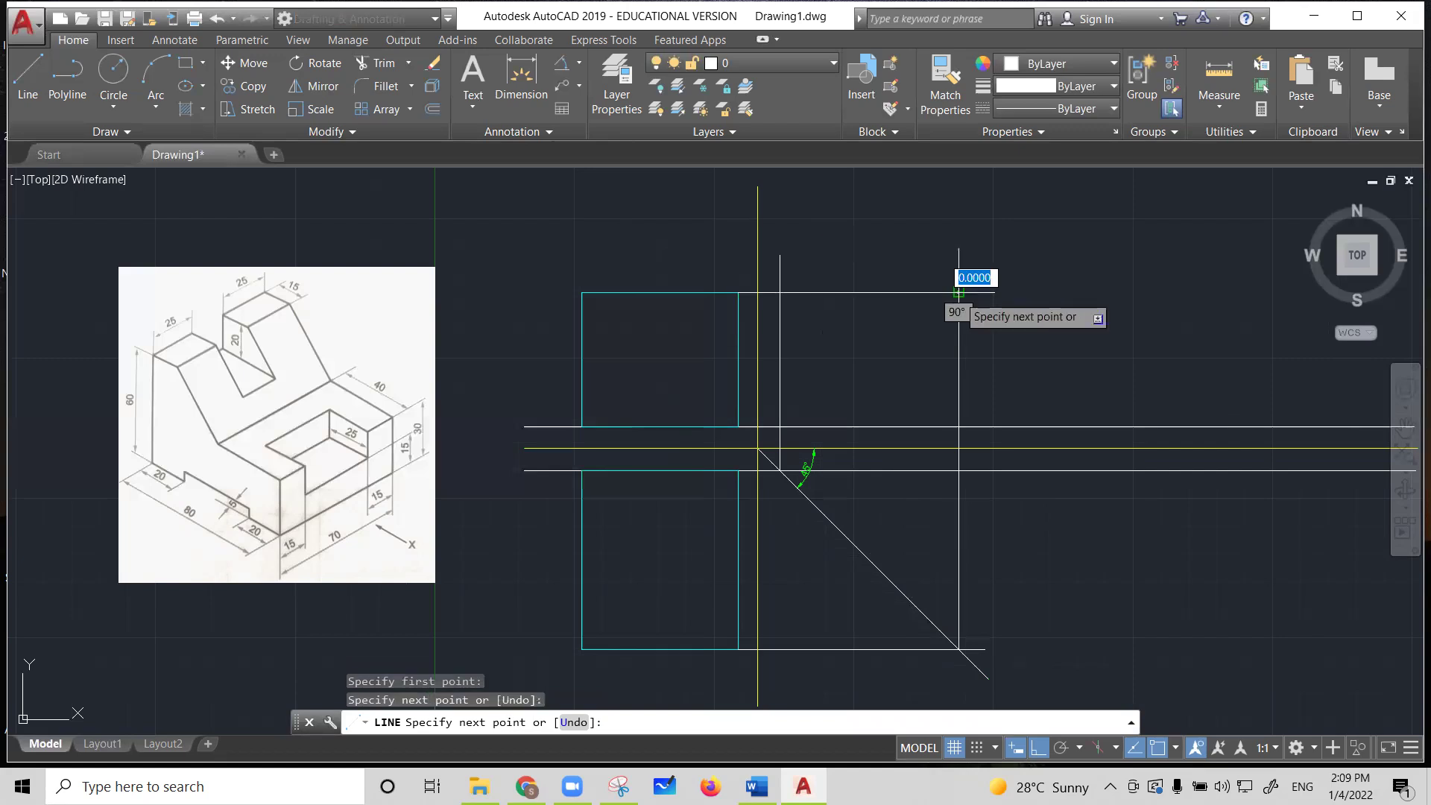
pyautogui.press('Escape')
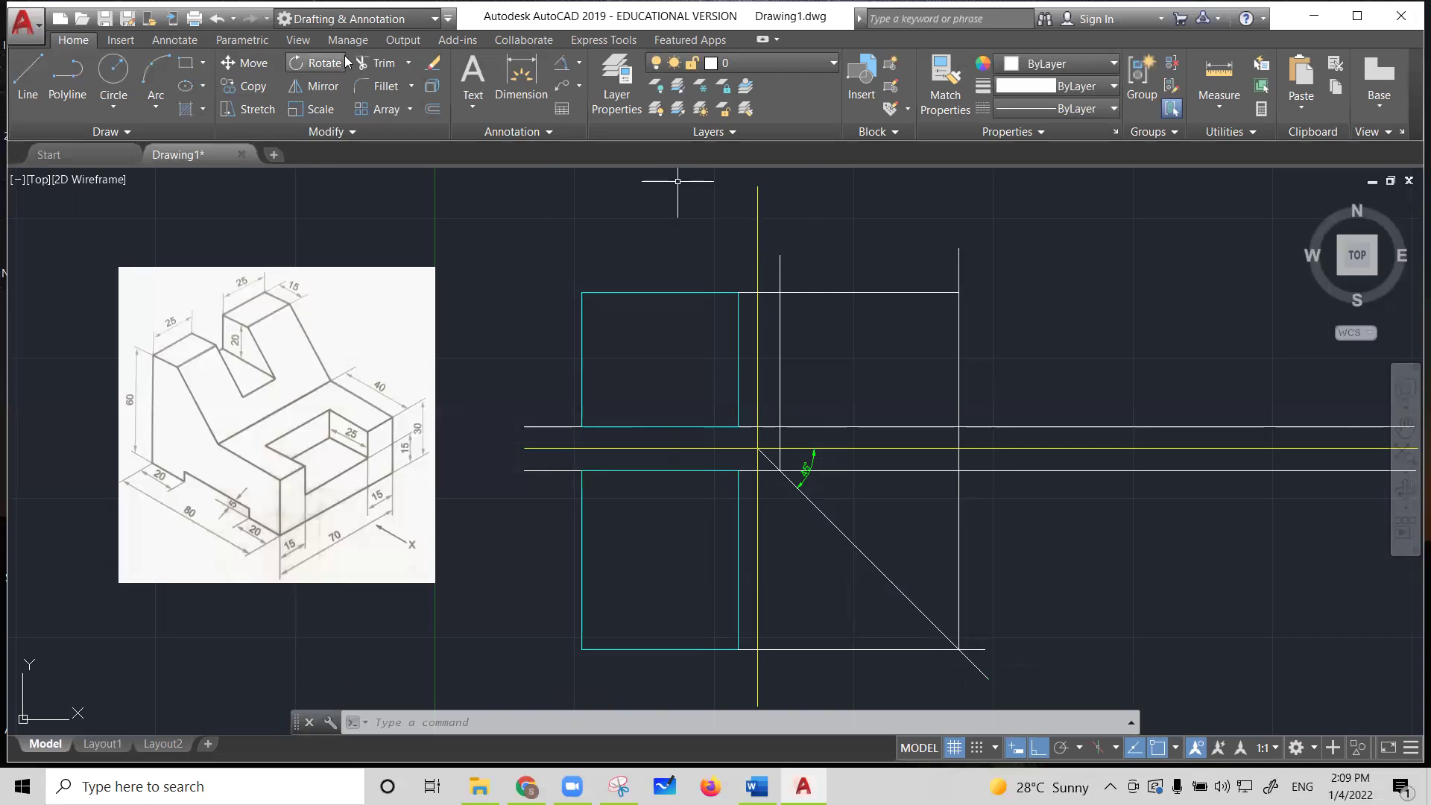
# Trim the ends of both vertical projection lines above the top horizontal line, using that line as the cutting edge
pyautogui.click(378, 68)
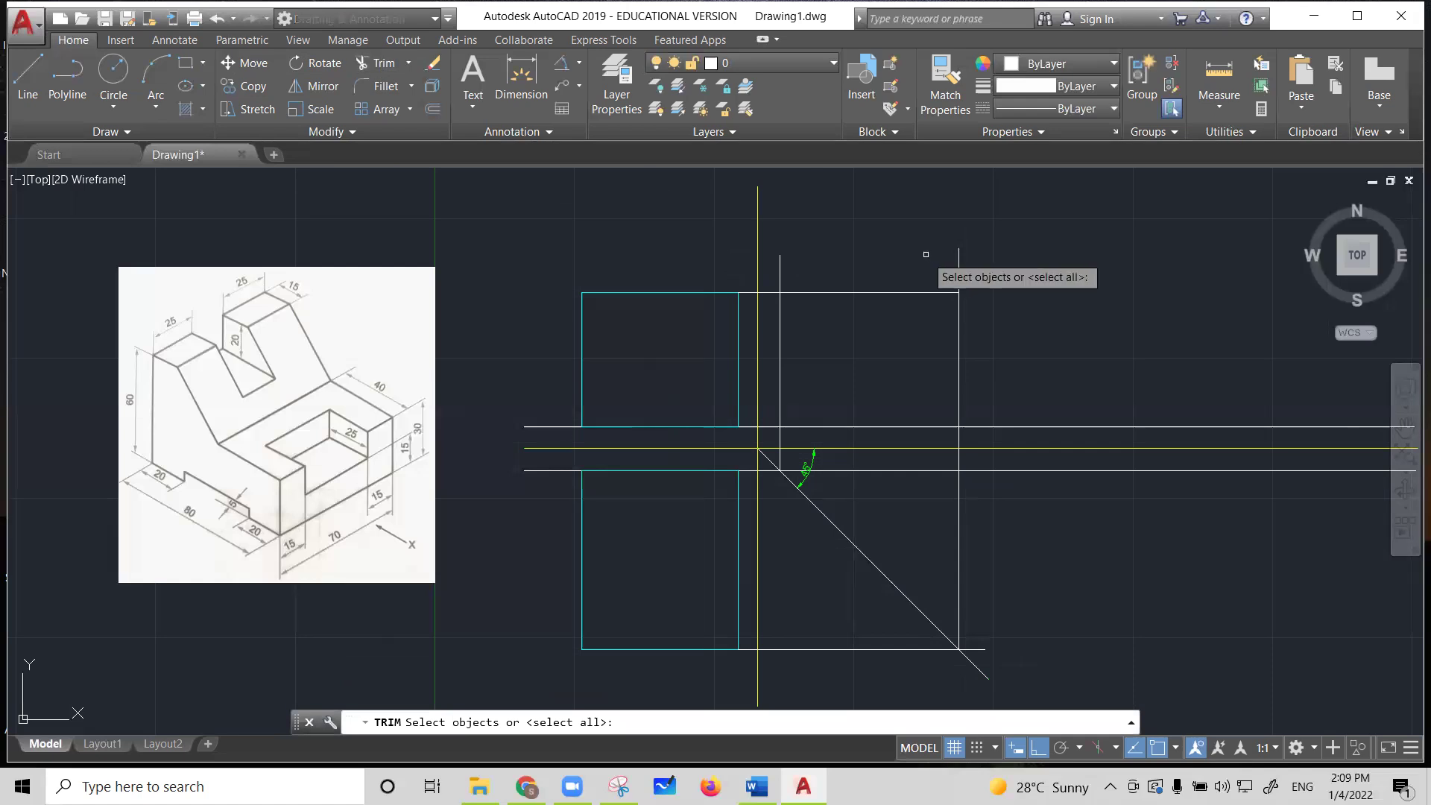
pyautogui.click(865, 290)
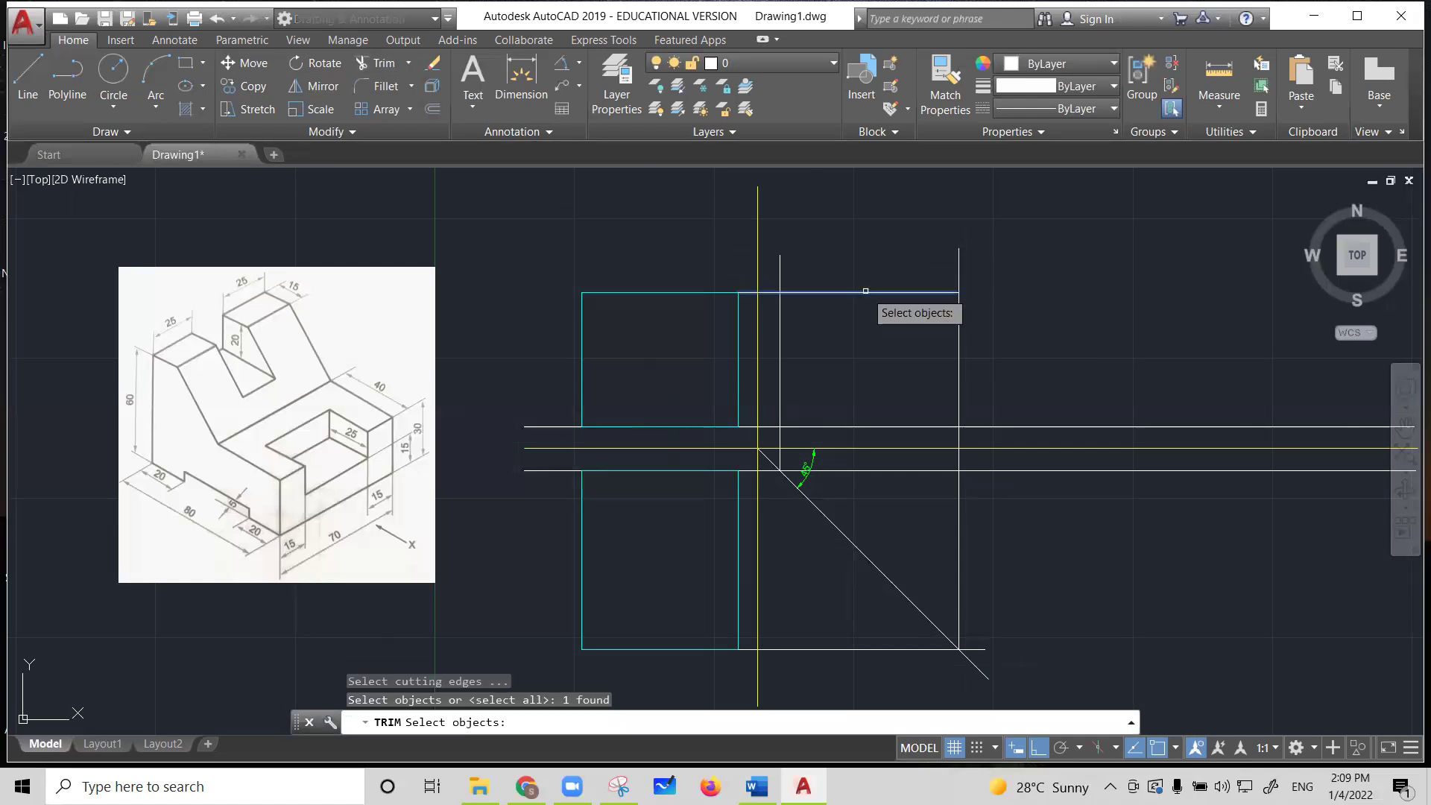
pyautogui.press('Return')
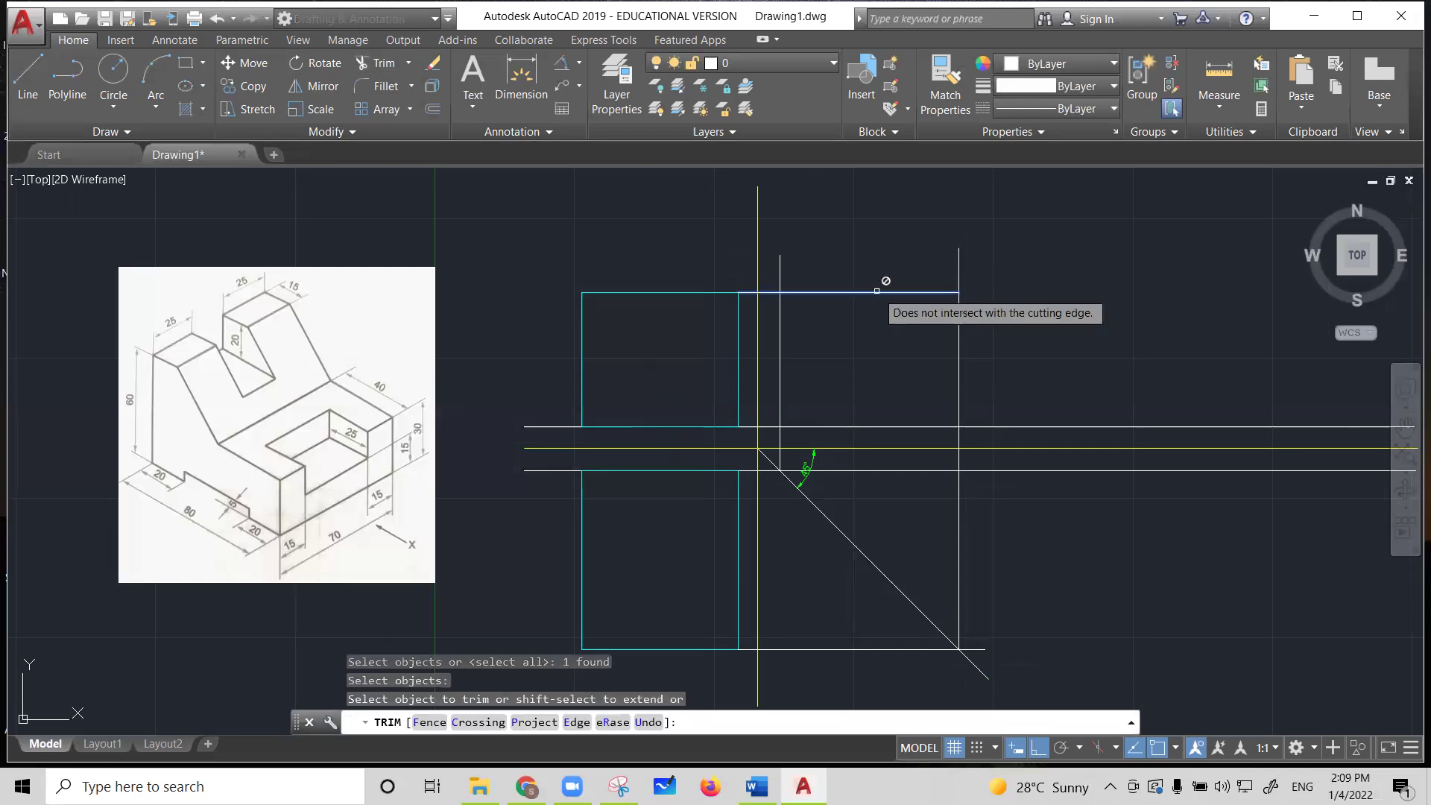
pyautogui.click(962, 271)
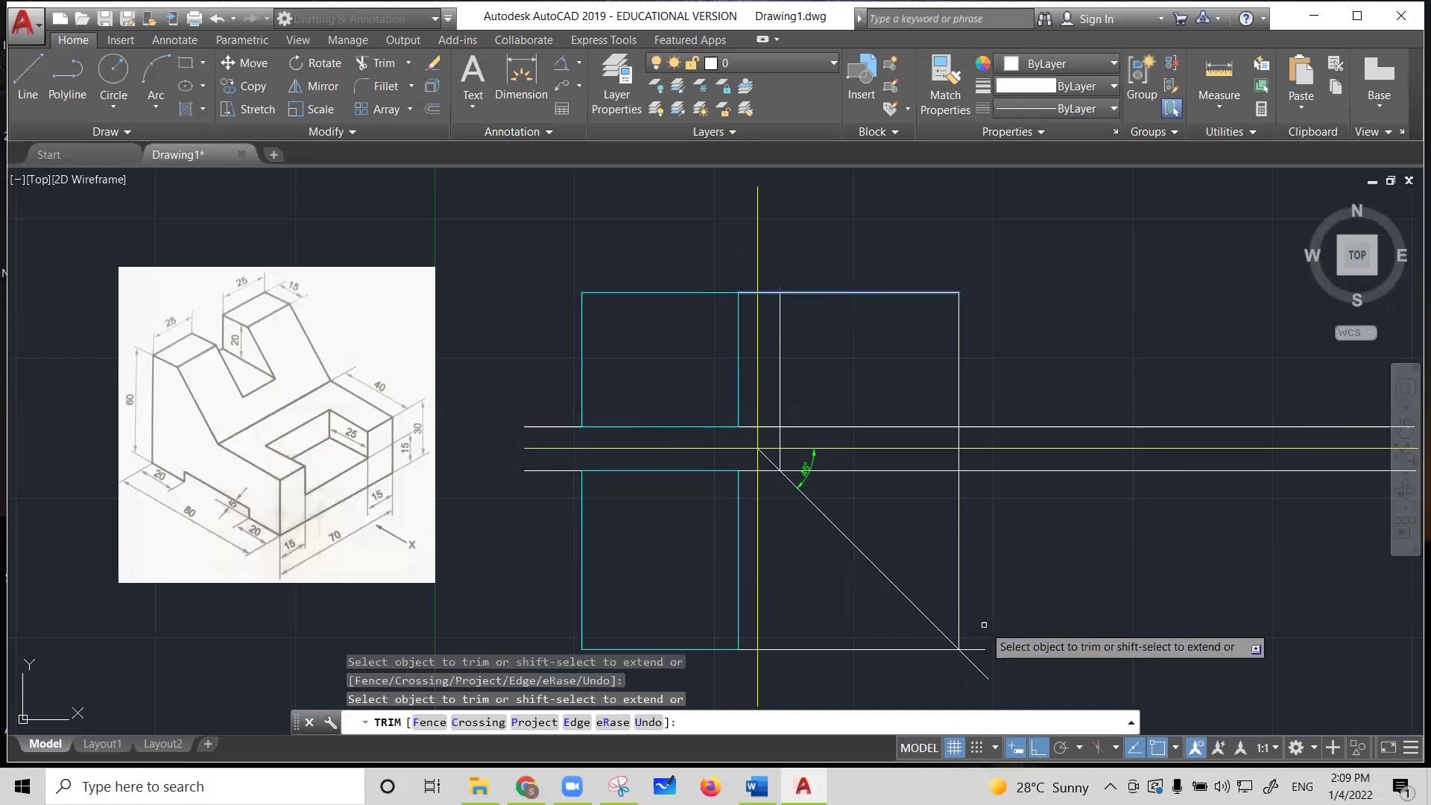
# Trim the lower horizontal projection line beyond the diagonal, using the diagonal as the cutting edge
pyautogui.click(384, 68)
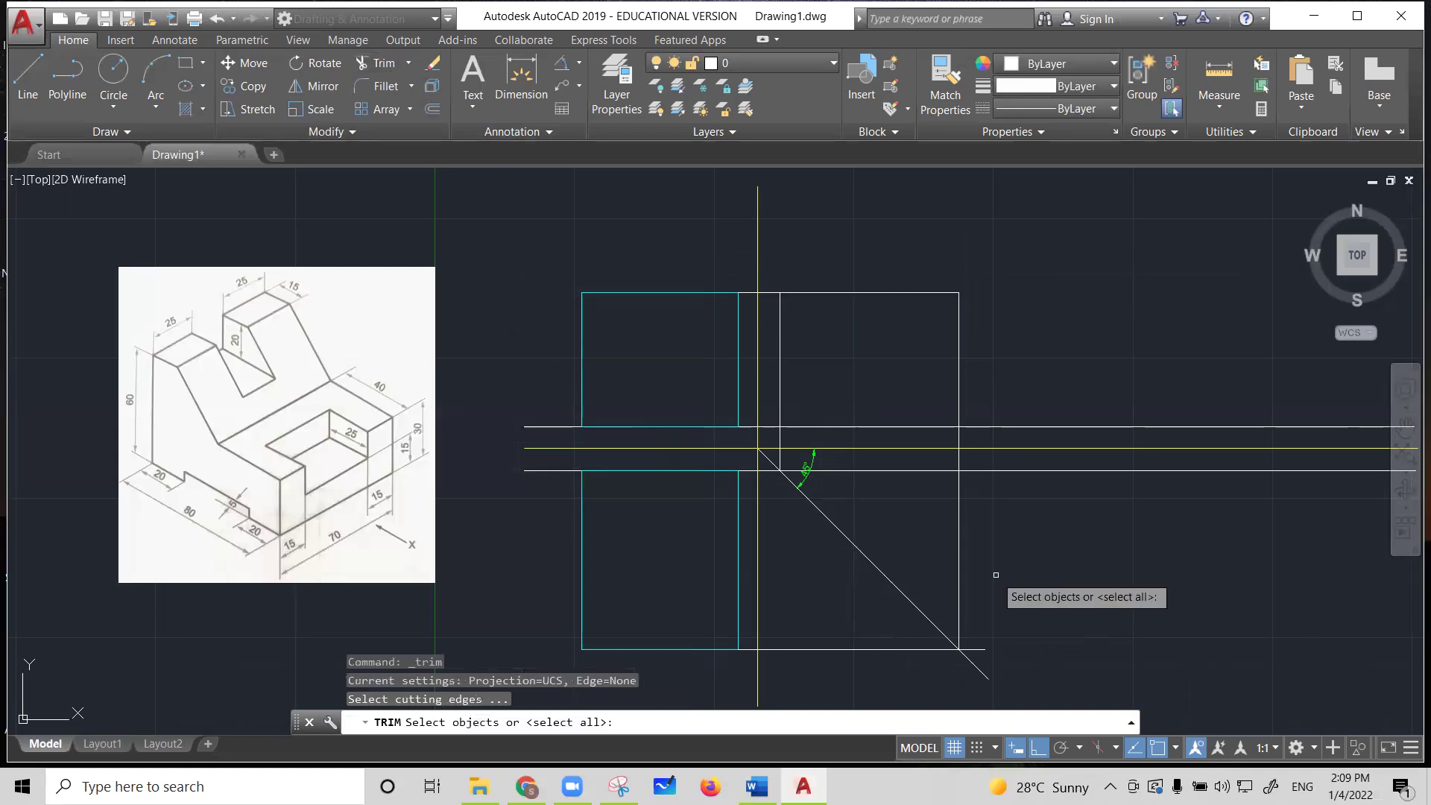
pyautogui.click(940, 632)
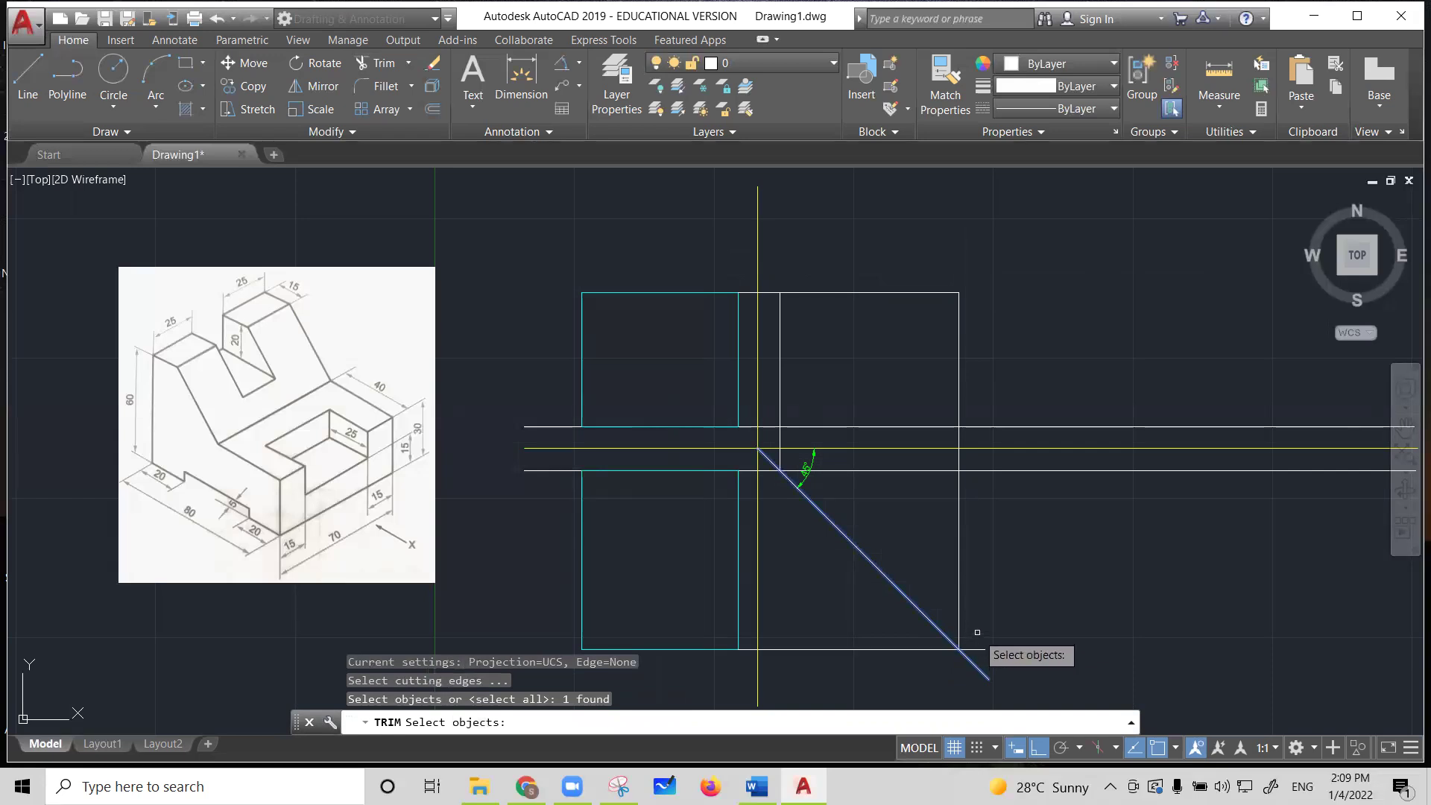
pyautogui.press('Return')
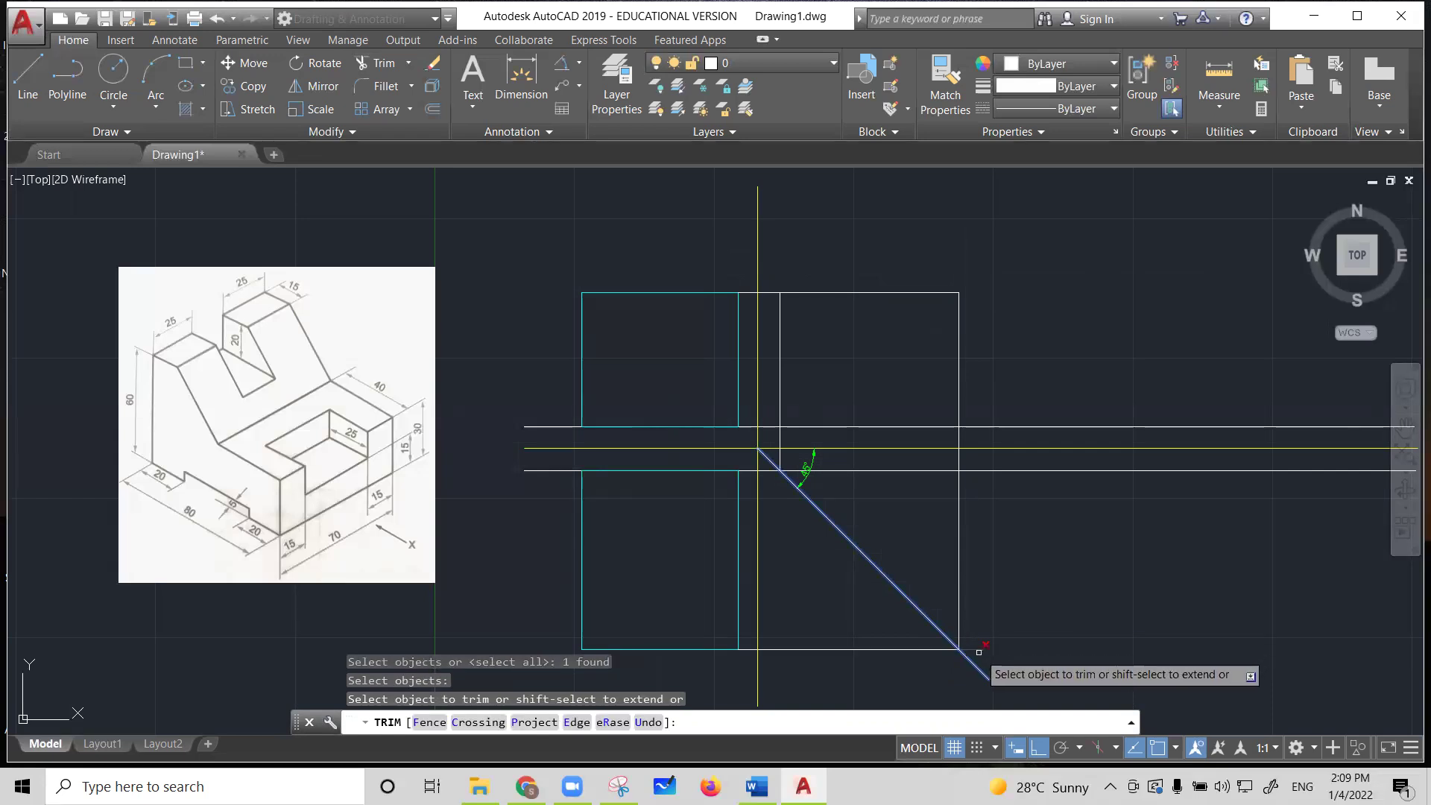
pyautogui.press('Escape')
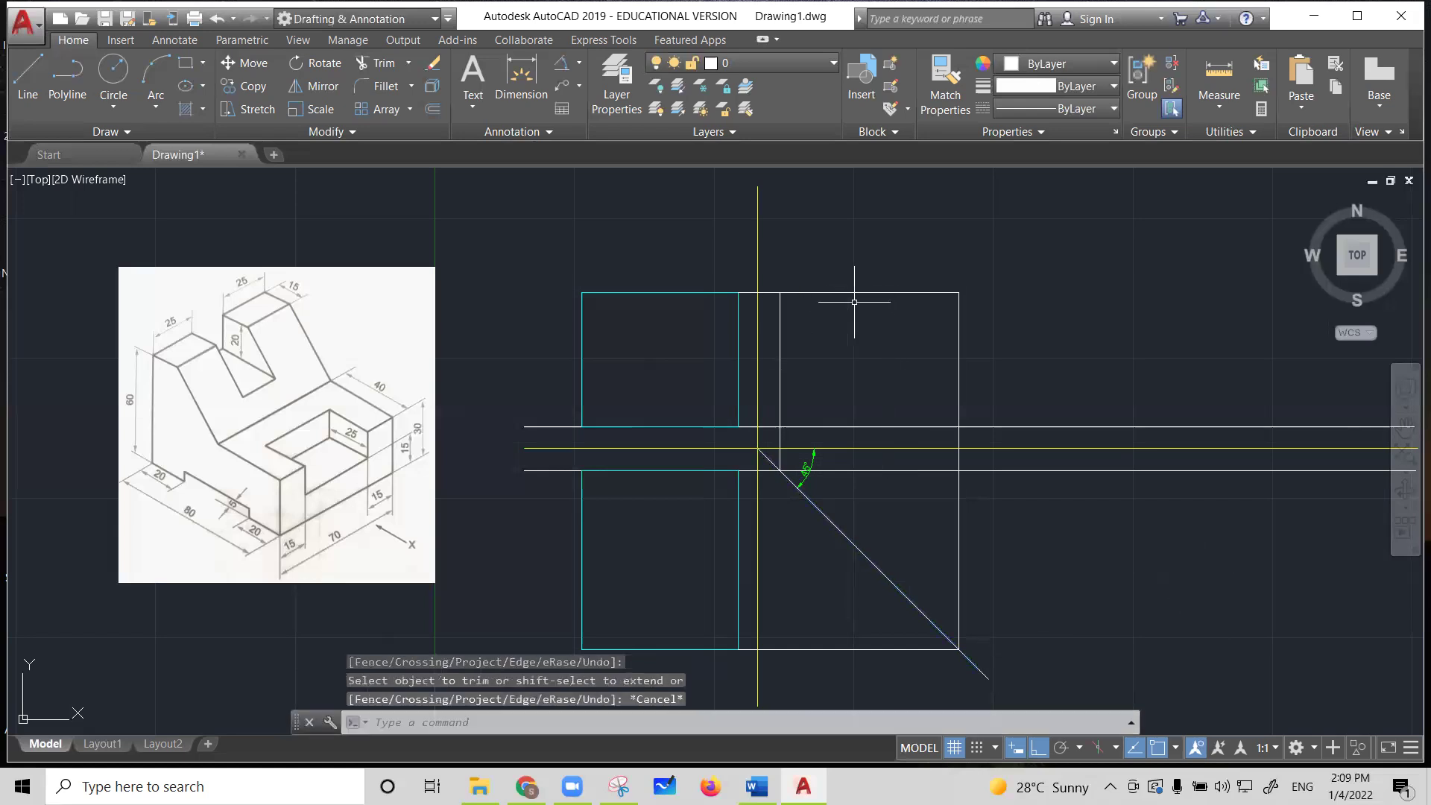
# Draw the side-view rectangle with lines through the four intersections of the vertical projection lines with the top and base lines
pyautogui.click(27, 74)
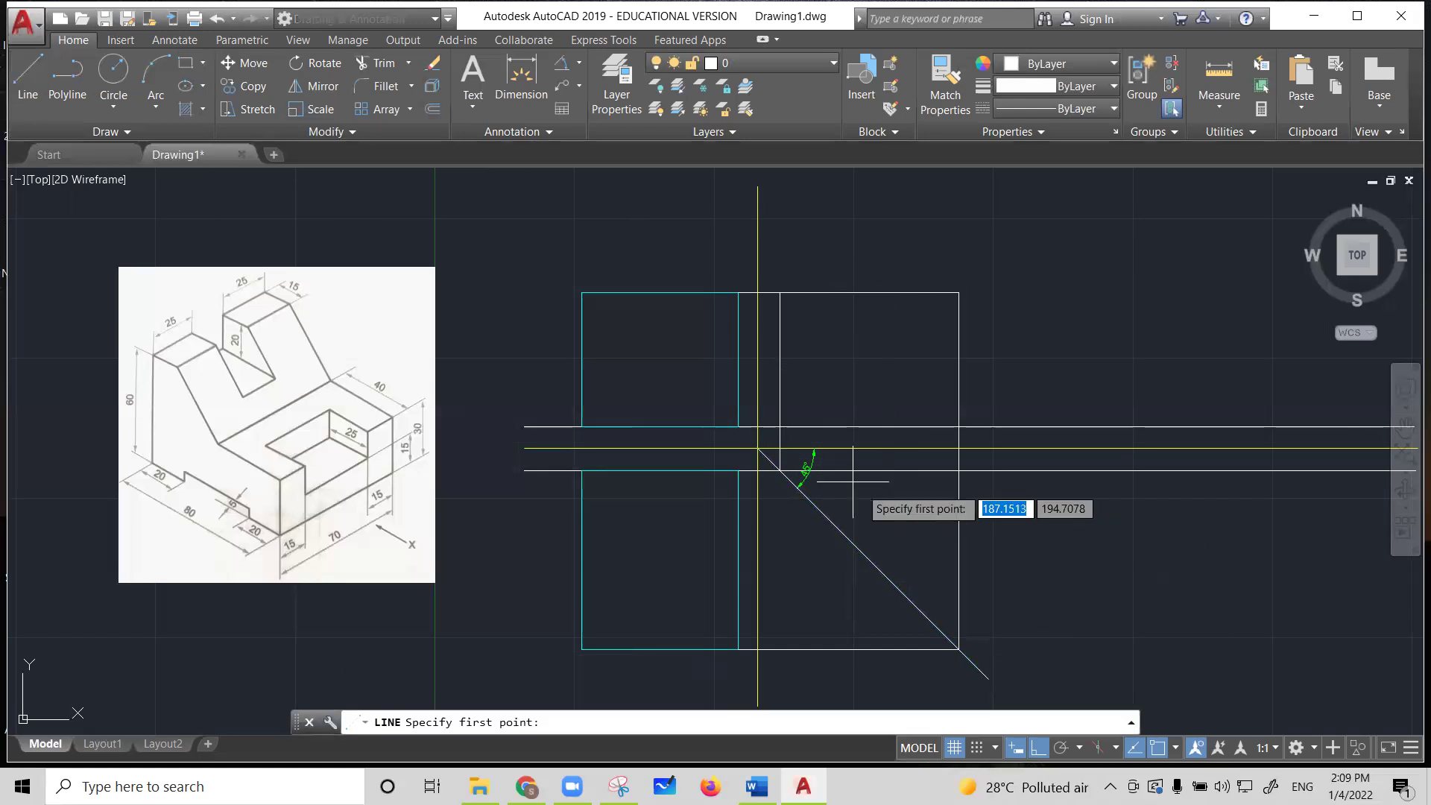
pyautogui.click(779, 426)
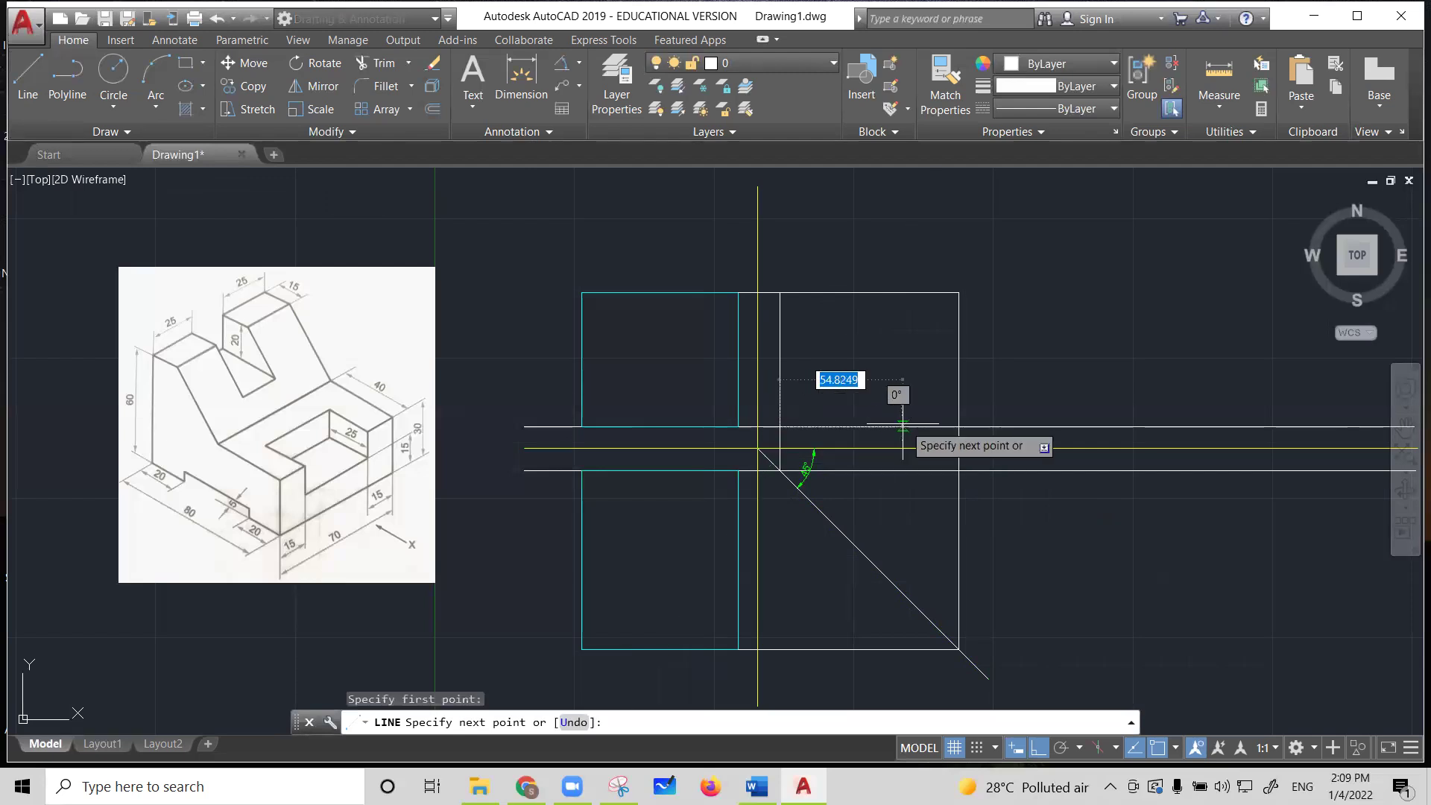
pyautogui.click(958, 426)
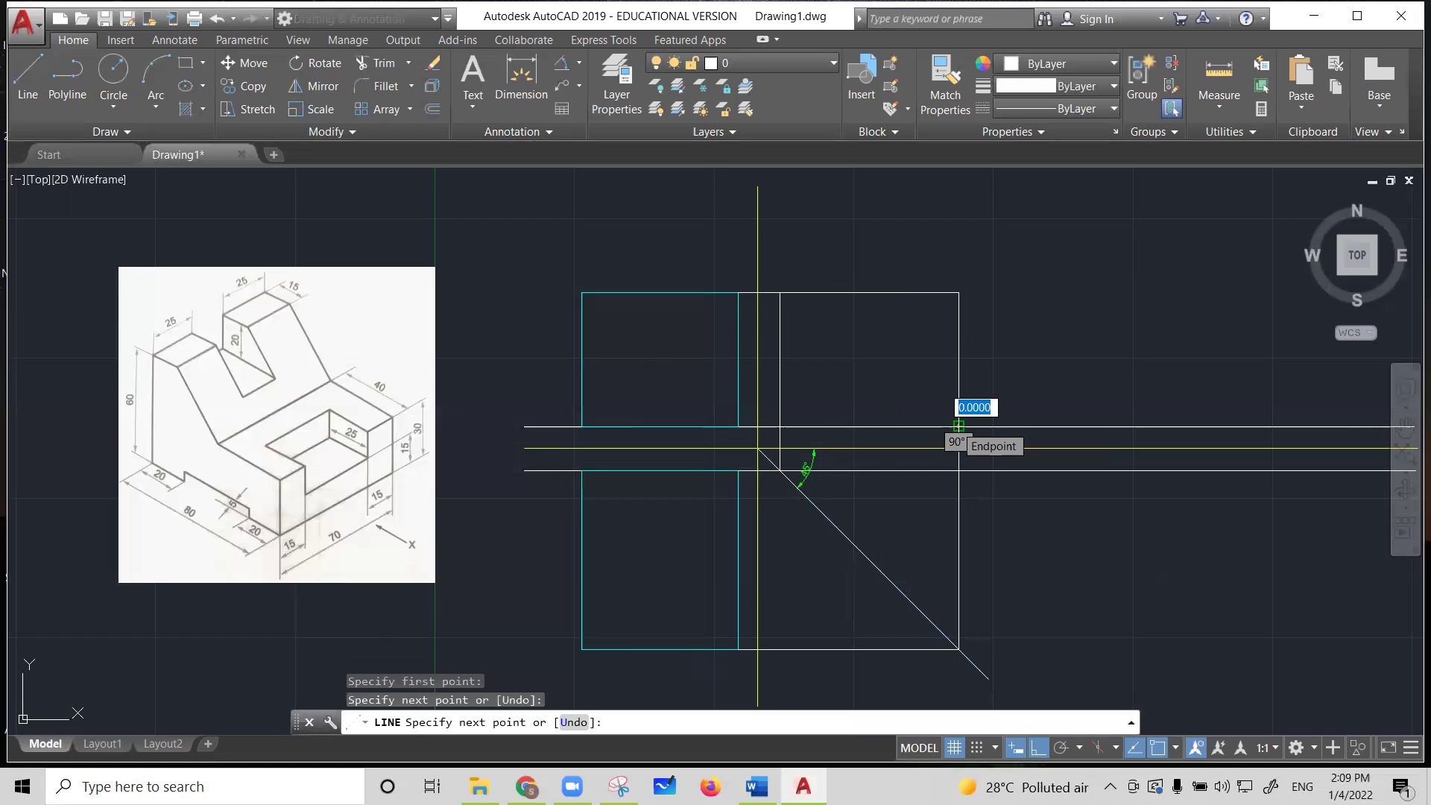
pyautogui.click(959, 292)
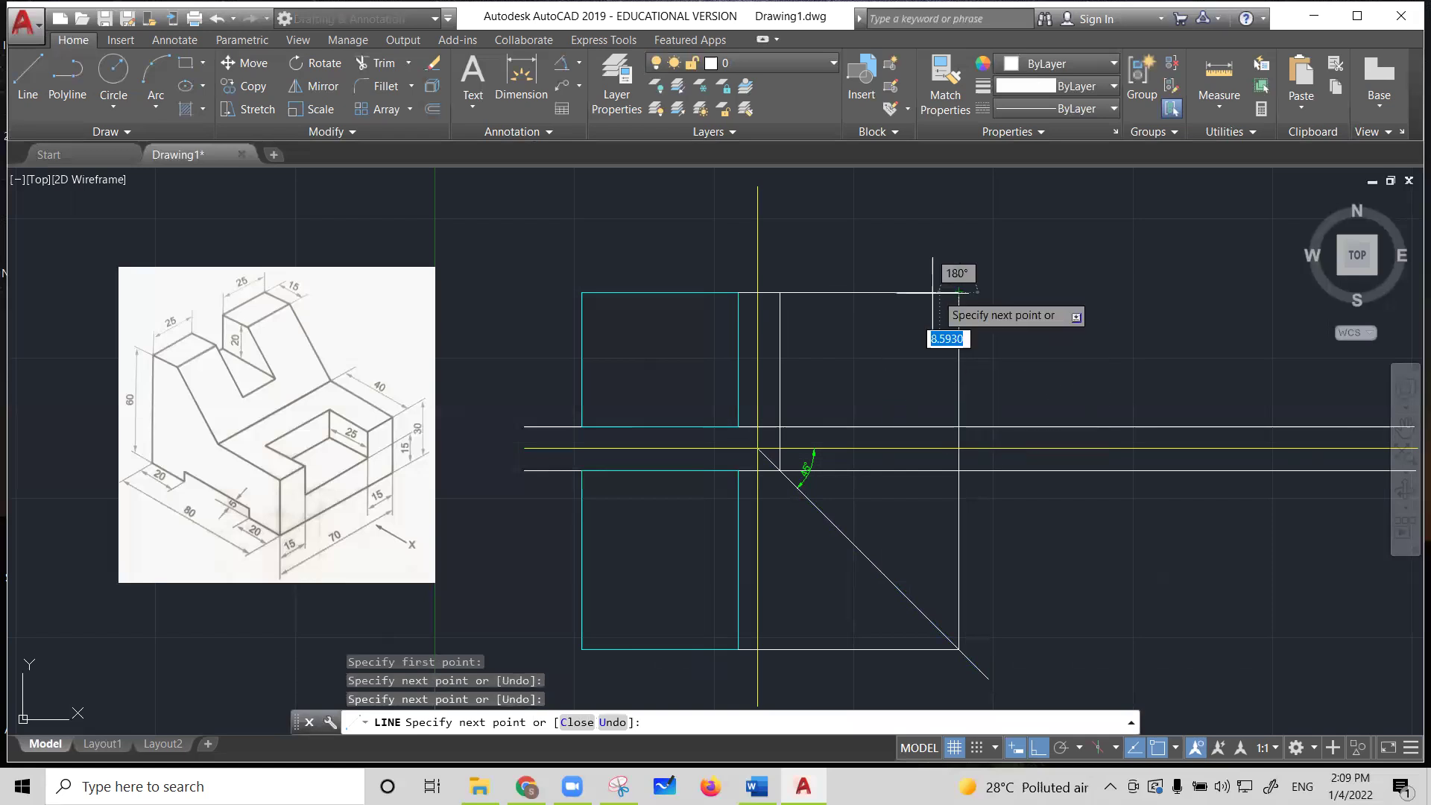
pyautogui.click(779, 293)
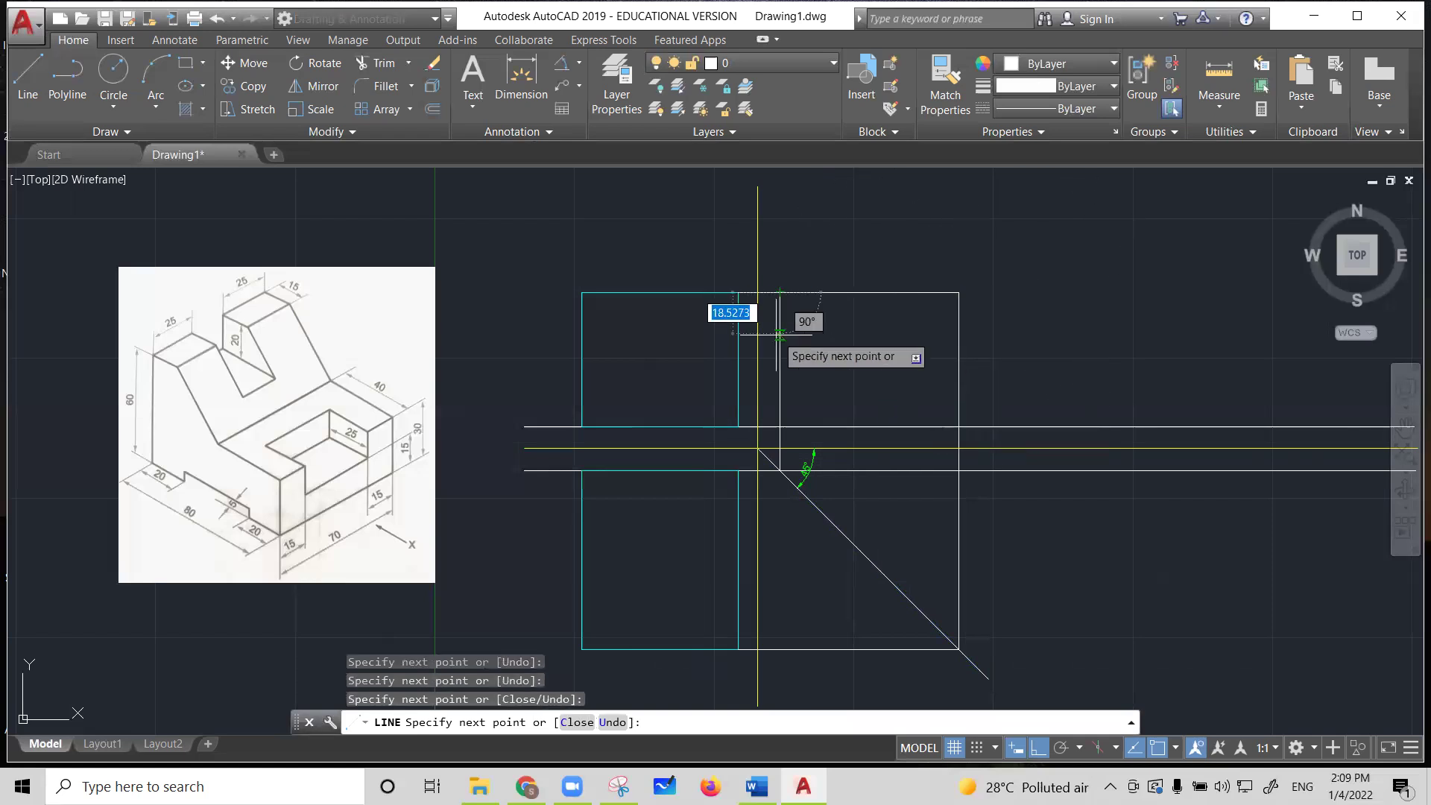
pyautogui.click(780, 426)
pyautogui.press('Escape')
# Change the colour of the side-view rectangle's four lines to Cyan
pyautogui.click(881, 427)
pyautogui.click(959, 369)
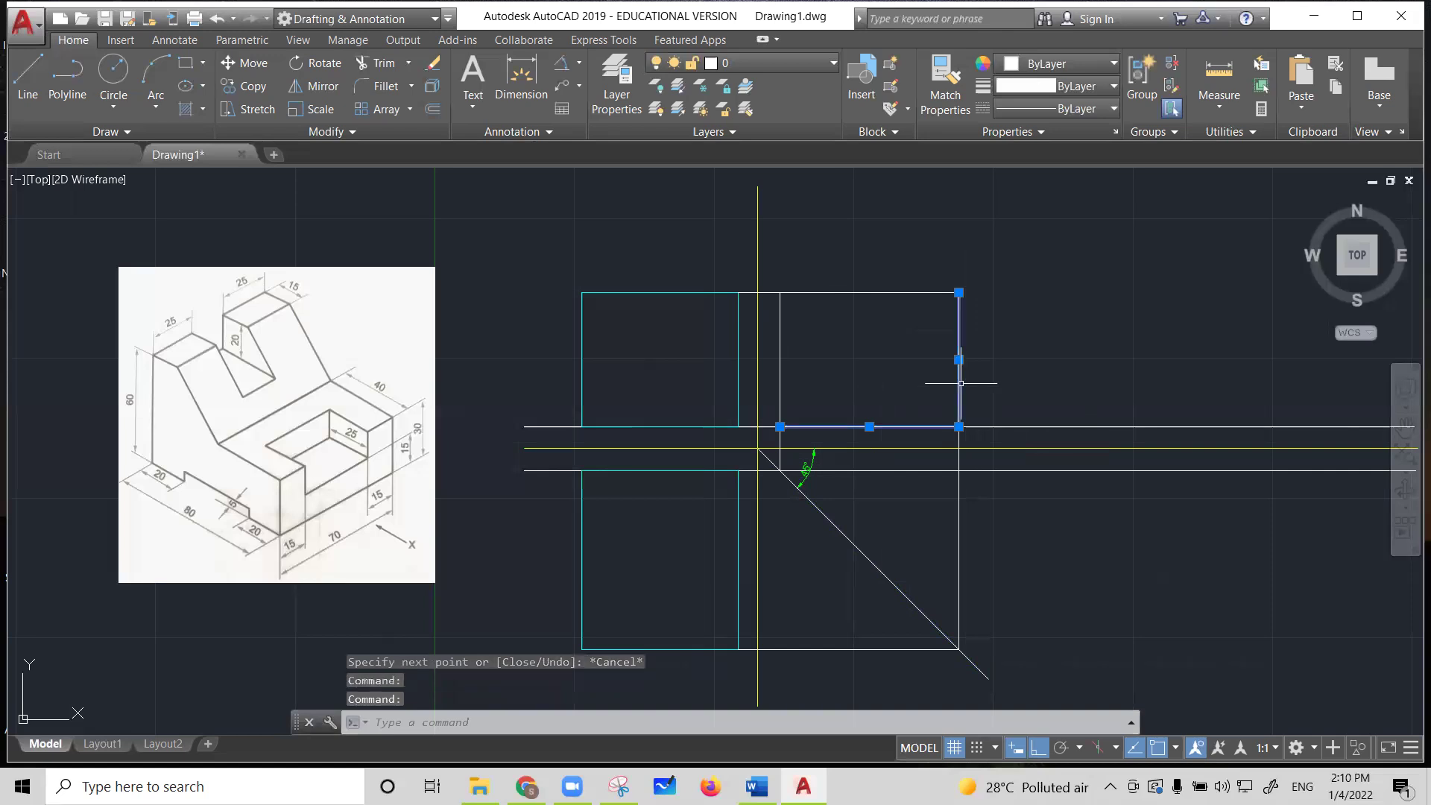
pyautogui.click(883, 292)
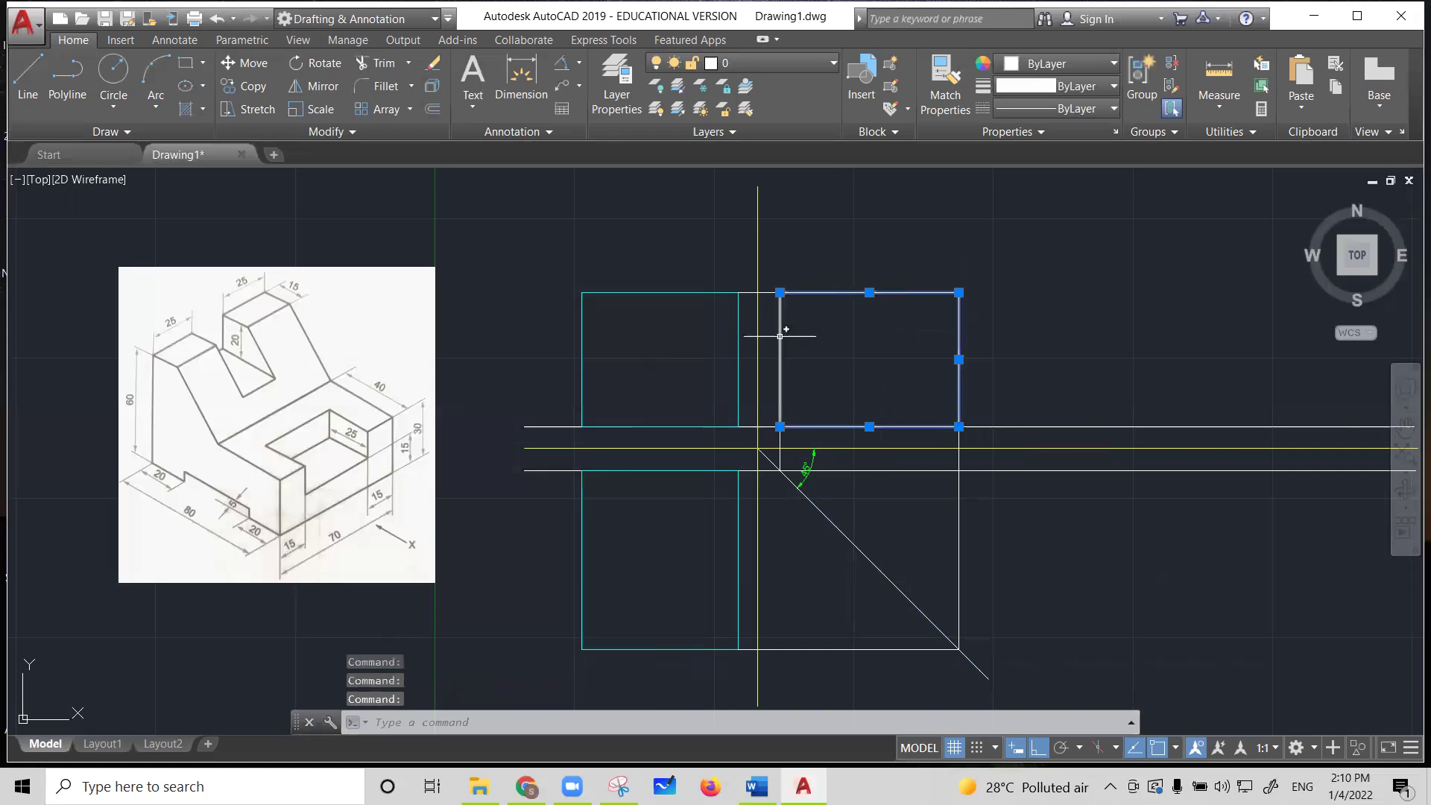
pyautogui.click(1106, 65)
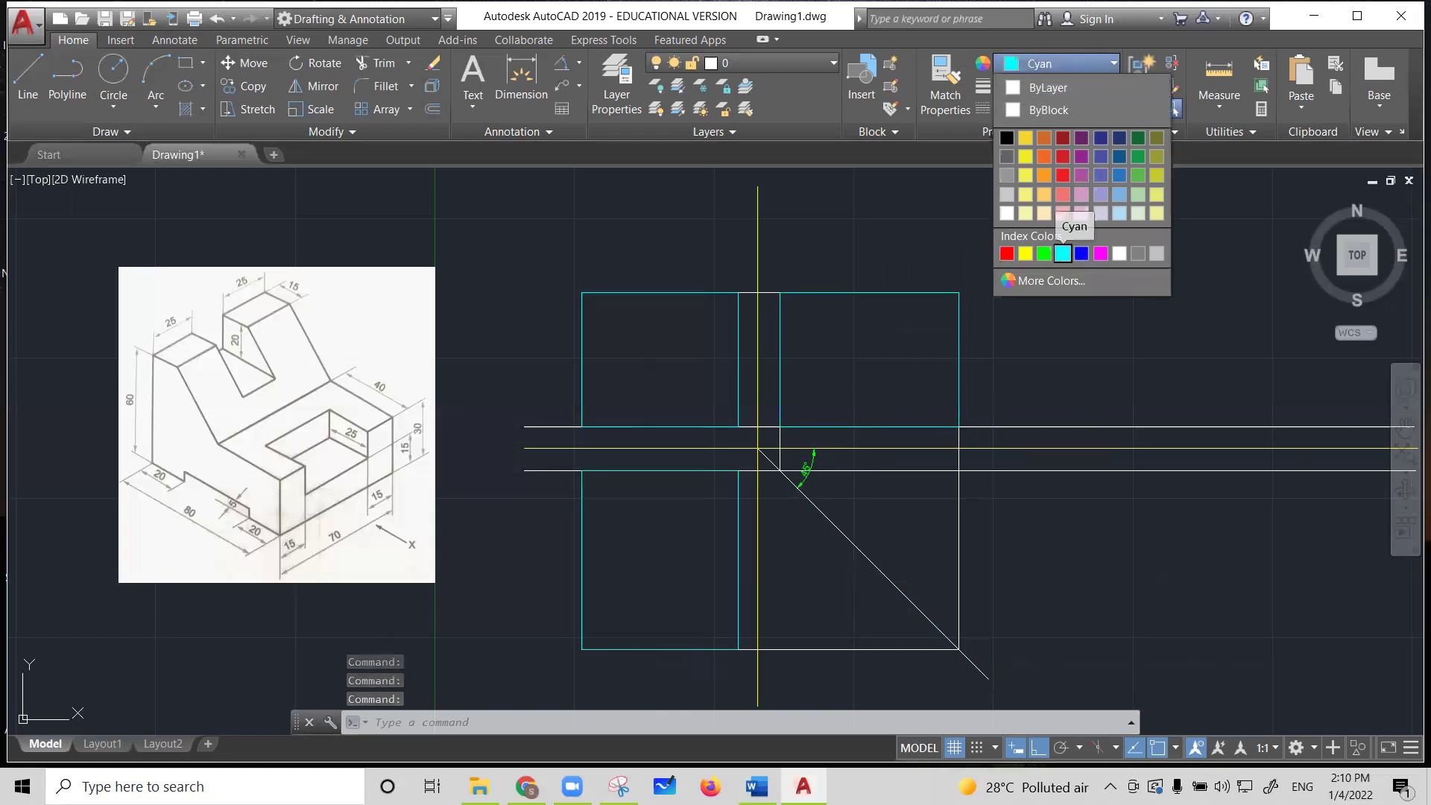
pyautogui.click(1063, 254)
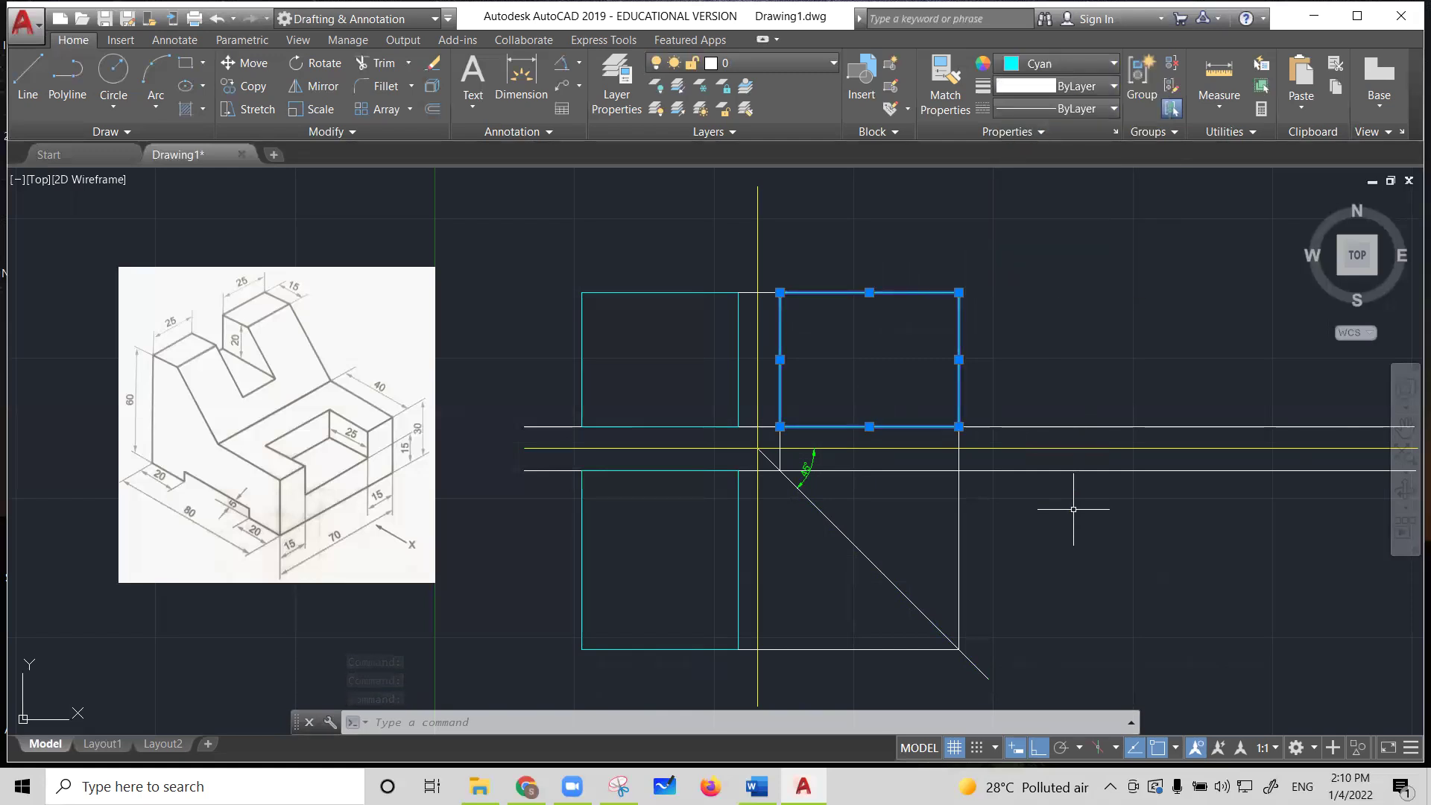
pyautogui.press('Escape')
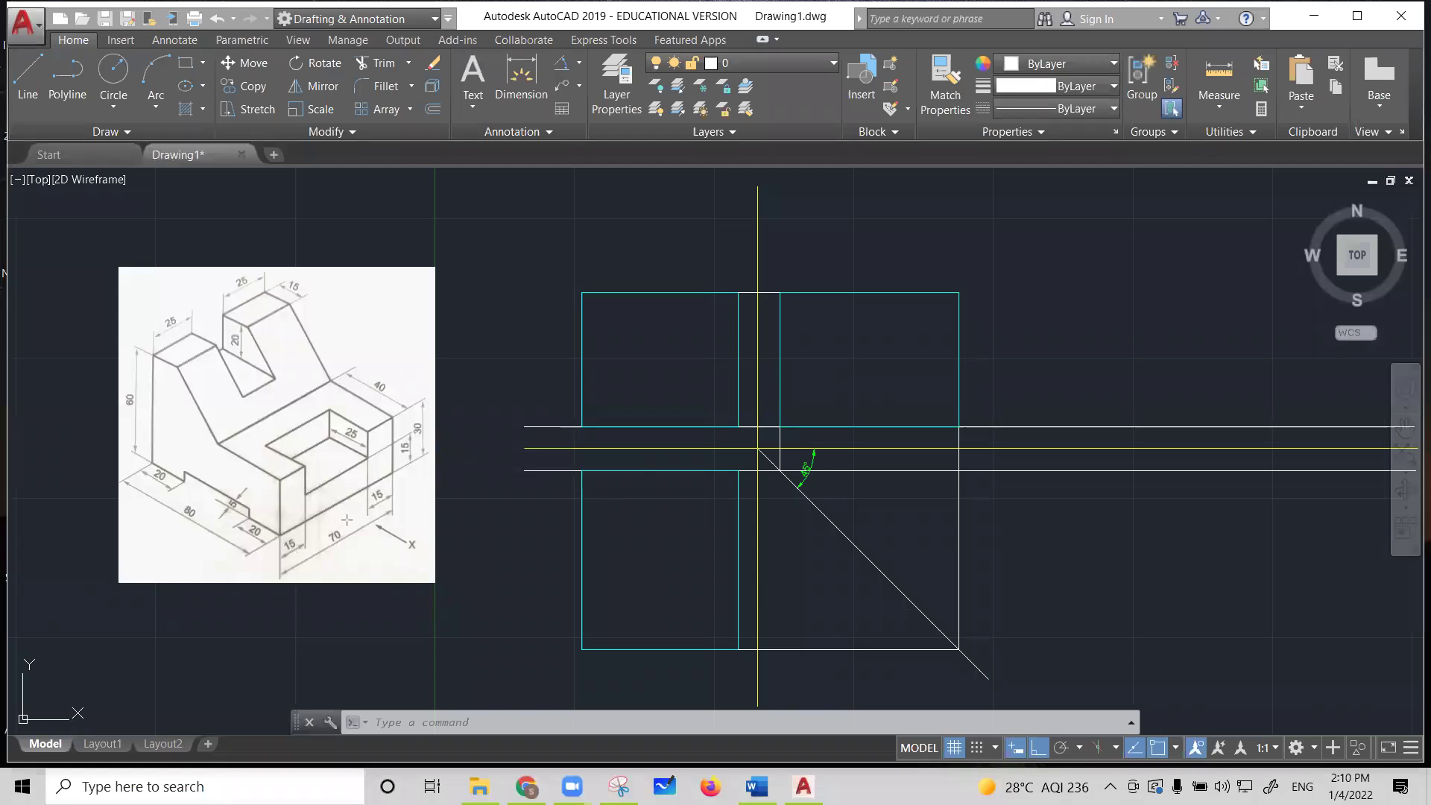
pyautogui.moveTo(347, 520); pyautogui.dragTo(399, 555)
pyautogui.moveTo(344, 494); pyautogui.dragTo(345, 505)
pyautogui.moveTo(291, 504); pyautogui.dragTo(293, 503)
pyautogui.moveTo(392, 456); pyautogui.dragTo(398, 454)
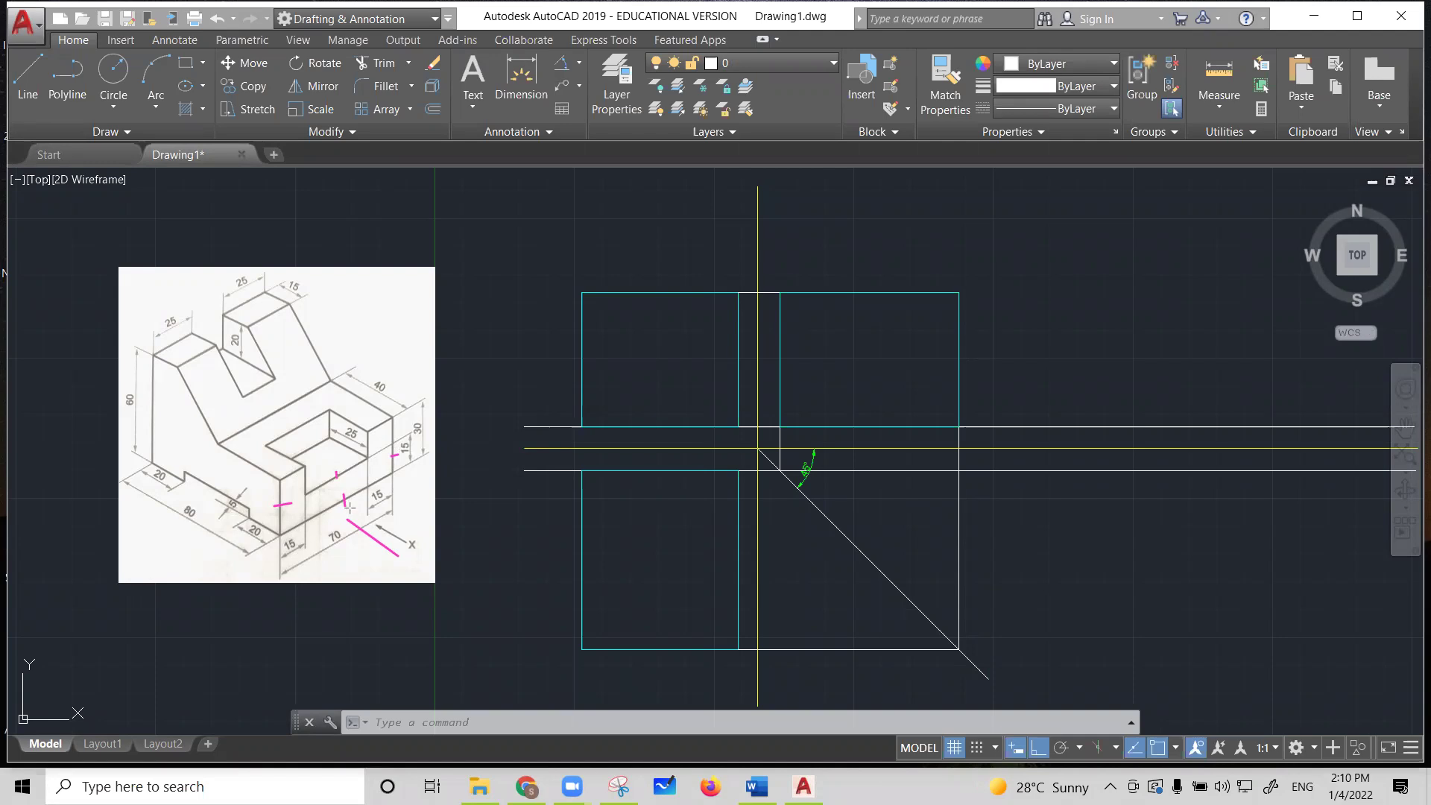
pyautogui.moveTo(340, 503); pyautogui.dragTo(339, 510)
pyautogui.moveTo(279, 474); pyautogui.dragTo(277, 482)
pyautogui.moveTo(219, 440); pyautogui.dragTo(215, 449)
pyautogui.moveTo(191, 375); pyautogui.dragTo(183, 390)
pyautogui.moveTo(298, 337); pyautogui.dragTo(313, 337)
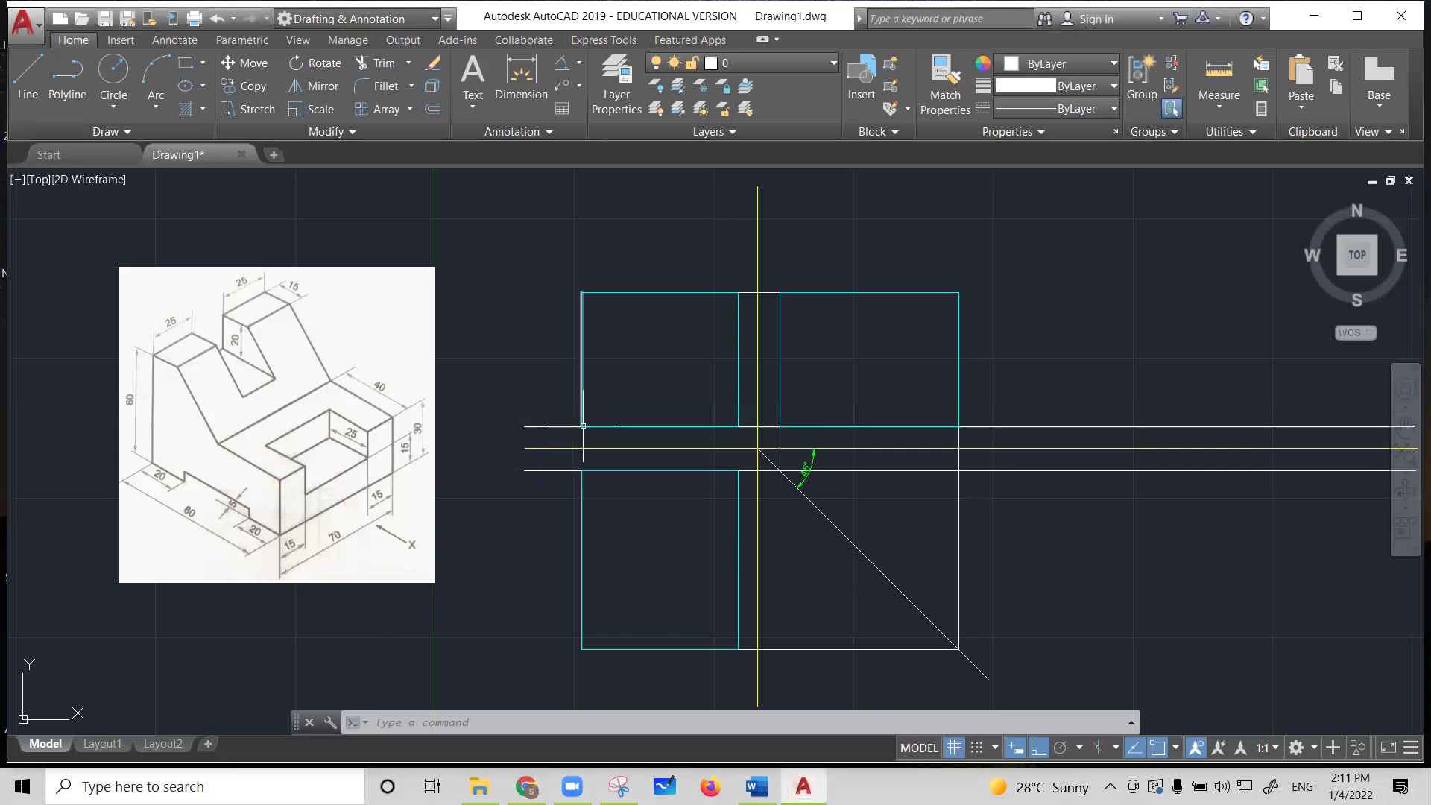
# Draw a line along the full base of the front-view rectangle and continue it 30 up along the right edge
pyautogui.click(28, 75)
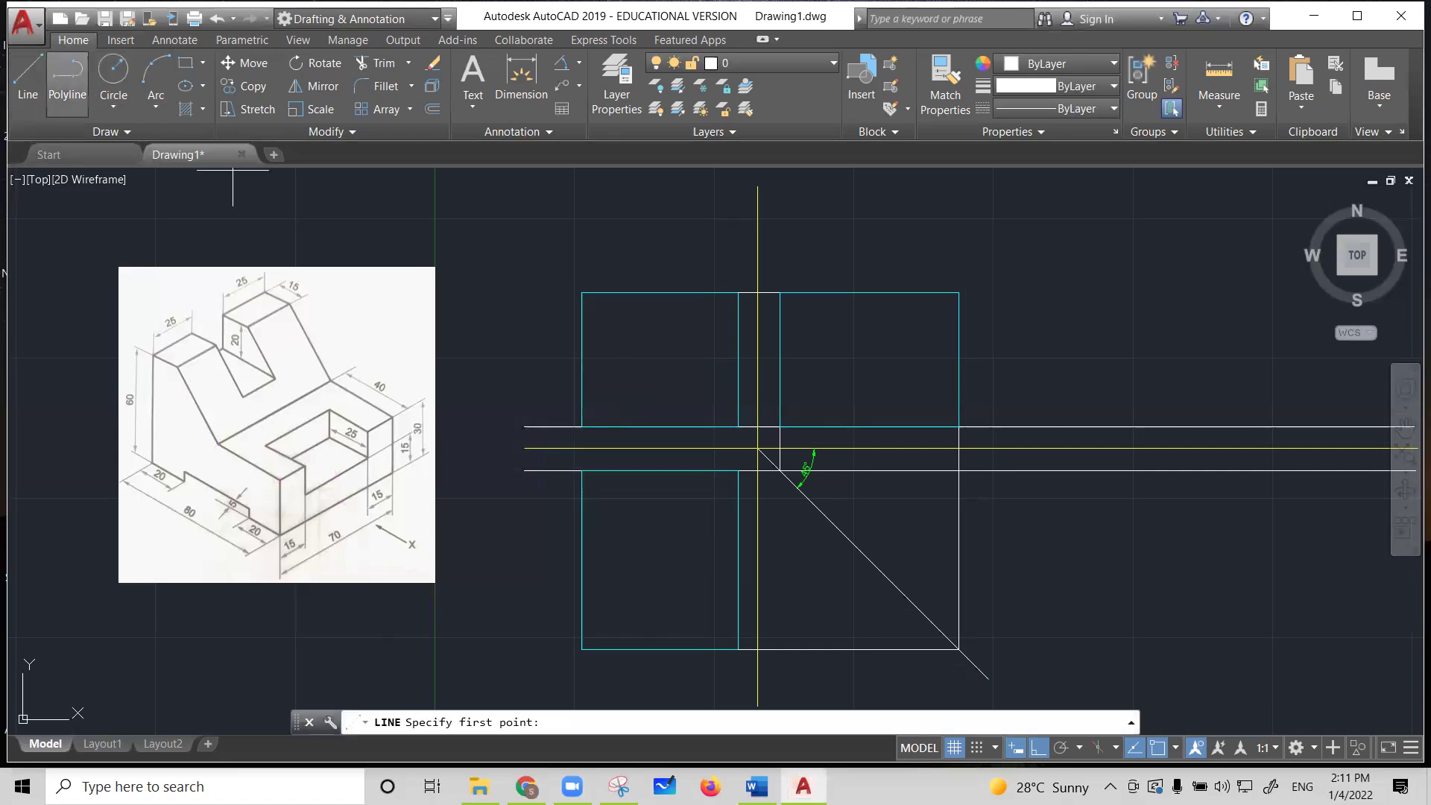
pyautogui.click(582, 426)
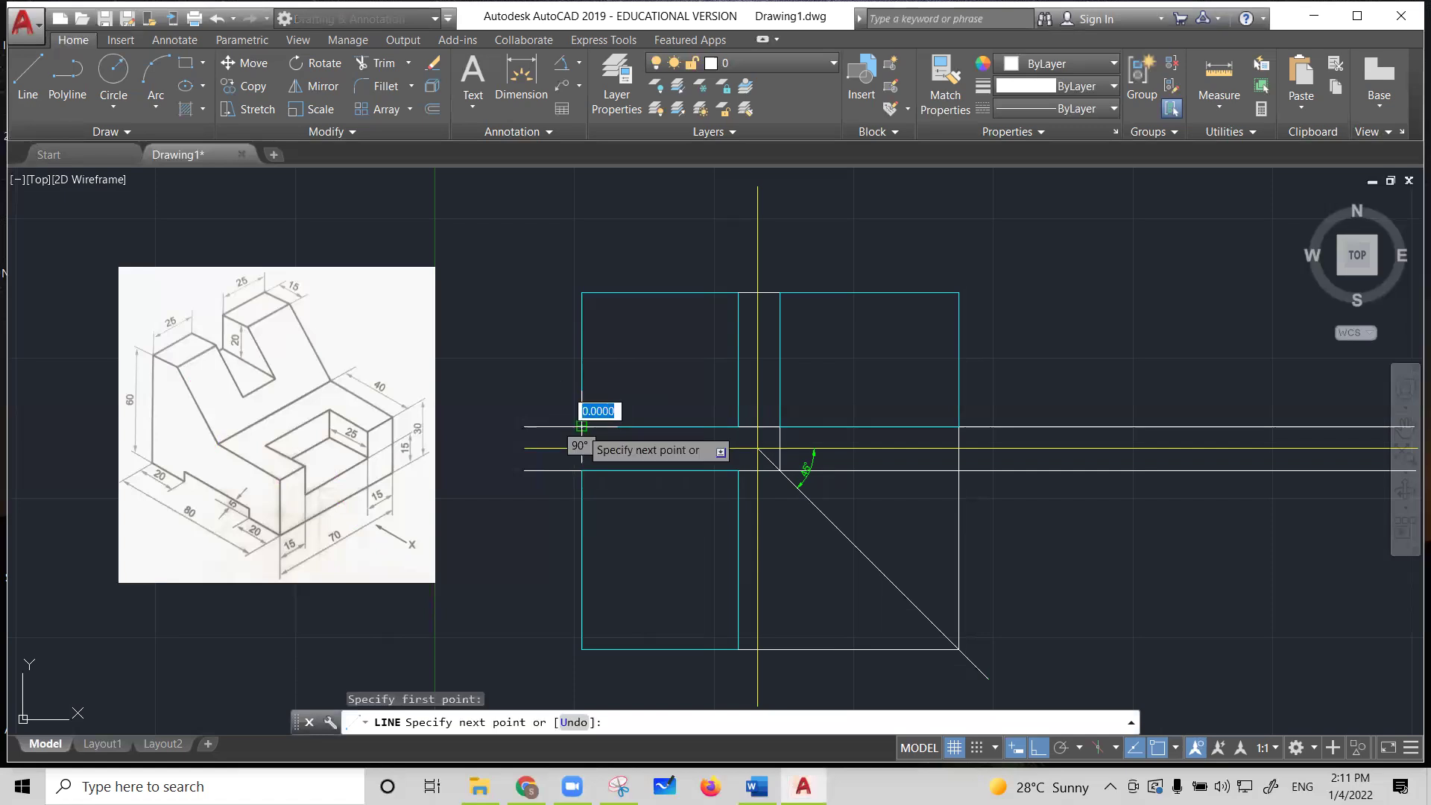
pyautogui.click(738, 426)
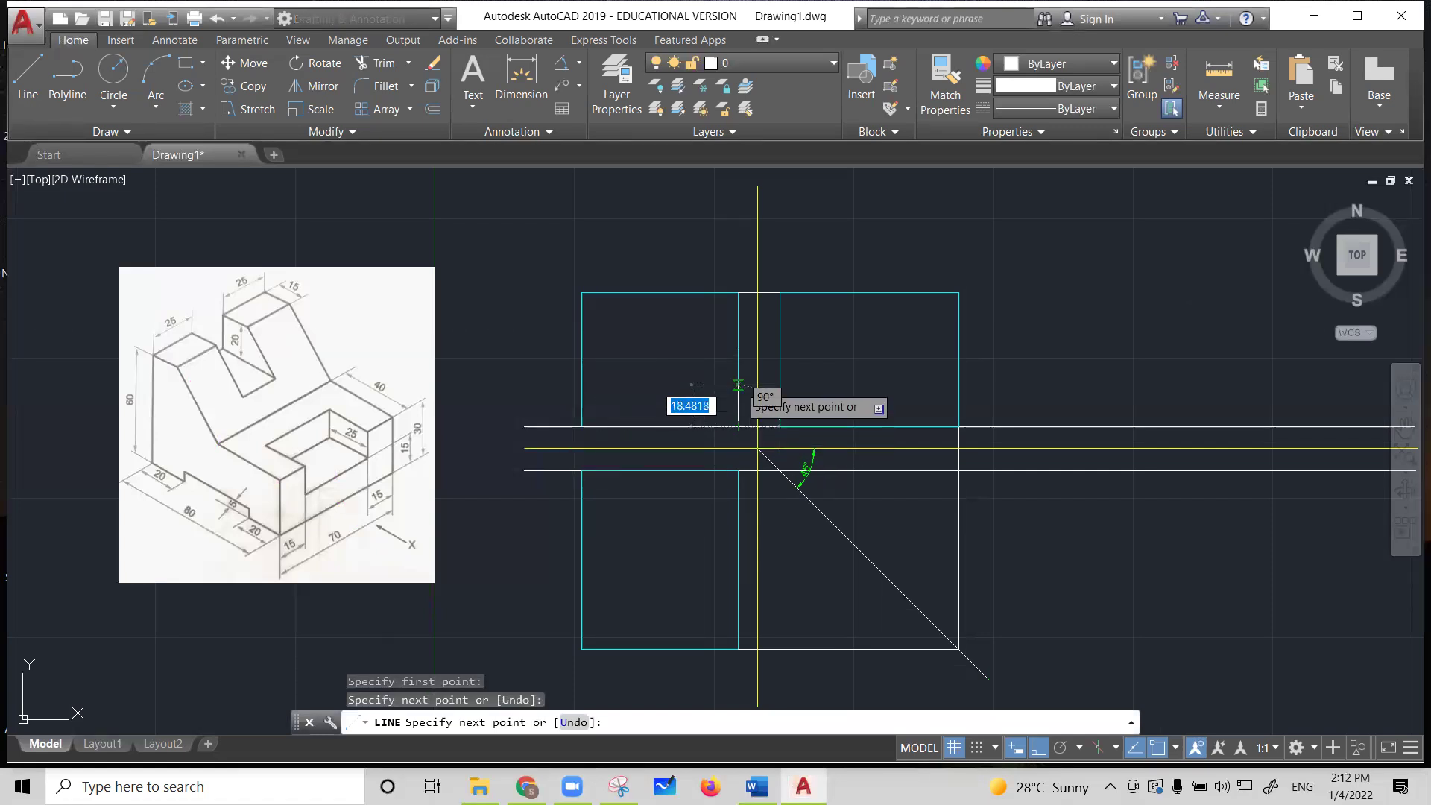
pyautogui.write('3')
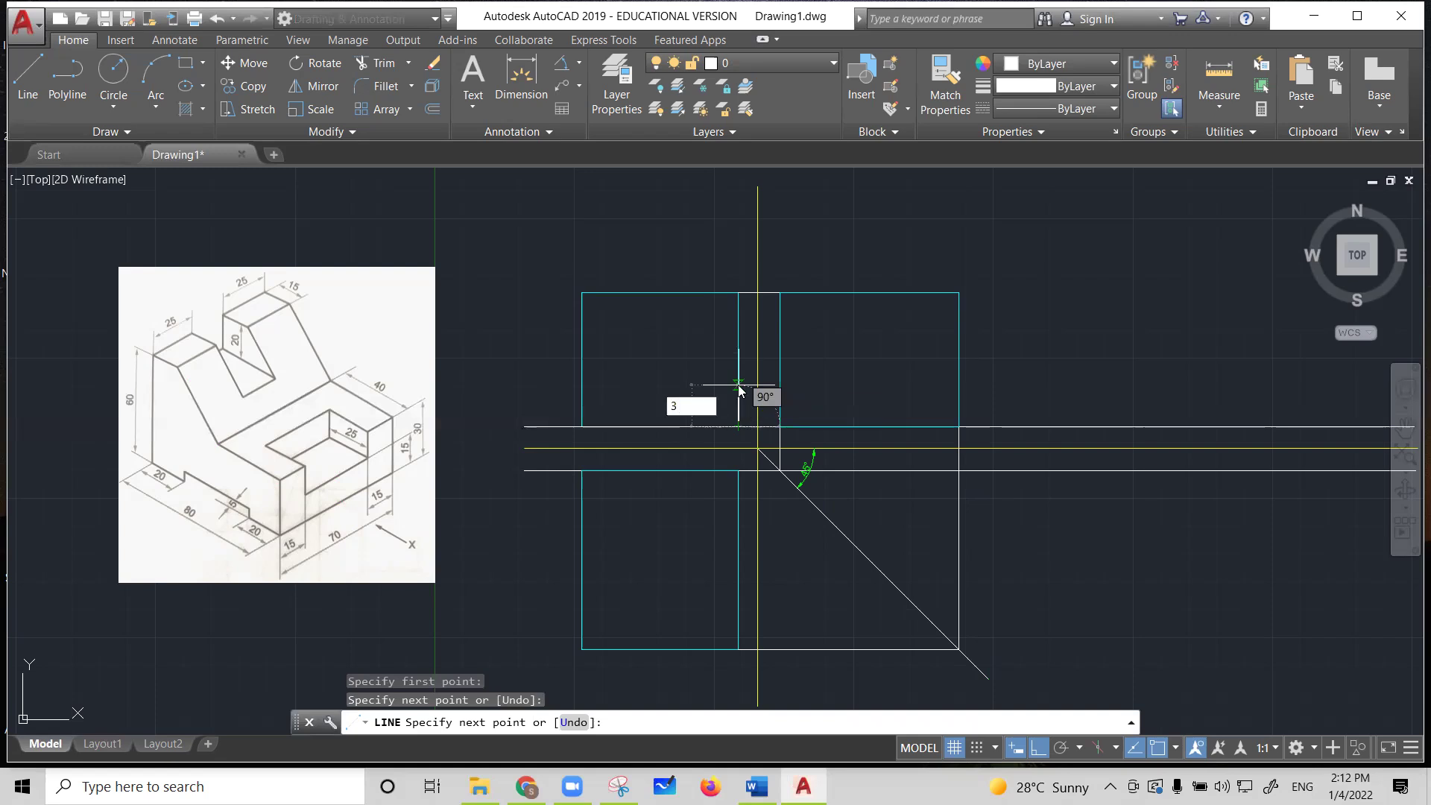
pyautogui.write('0')
pyautogui.press('Return')
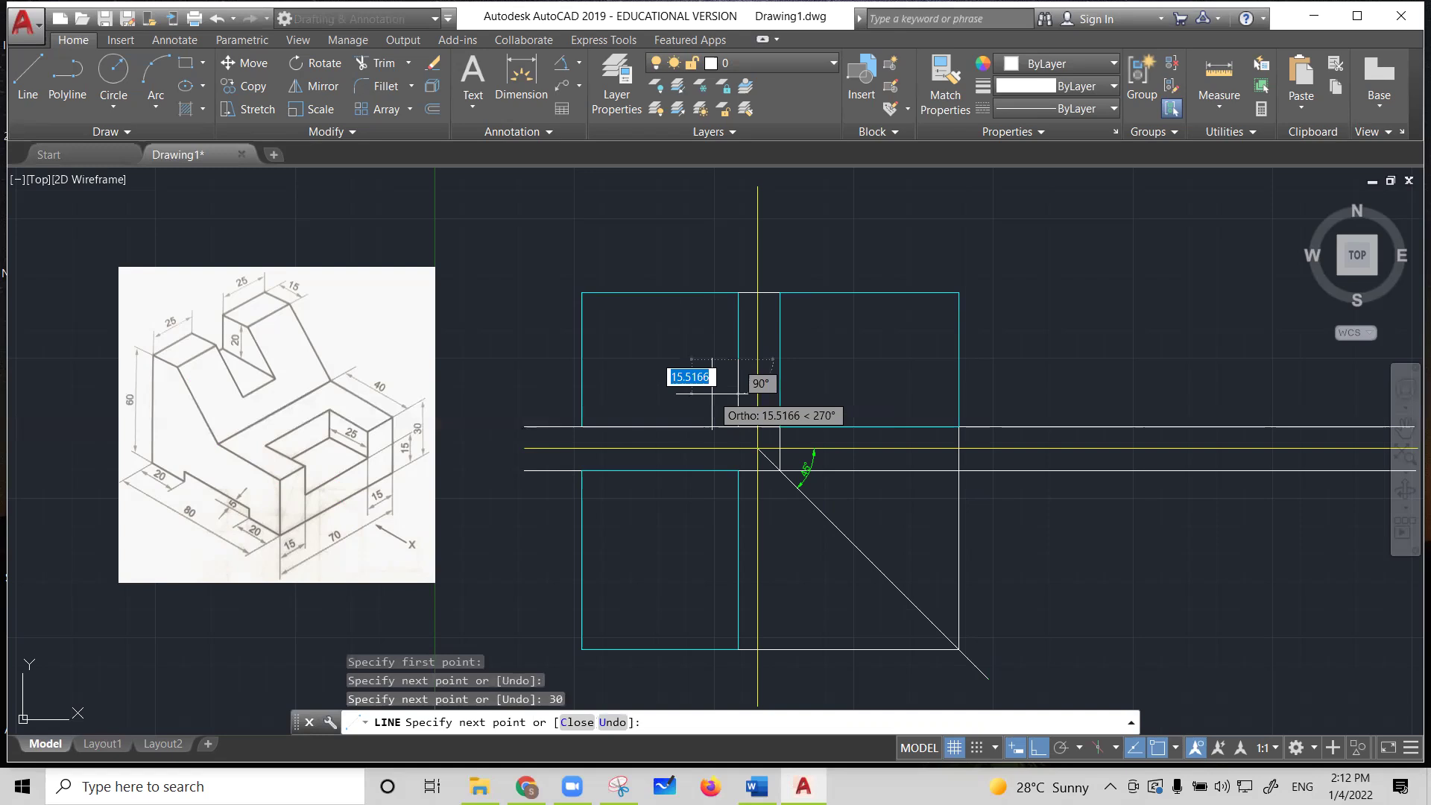
# Try to continue the front-view line 15 down along the right edge and 15 to the left
pyautogui.write('15')
pyautogui.press('Return')
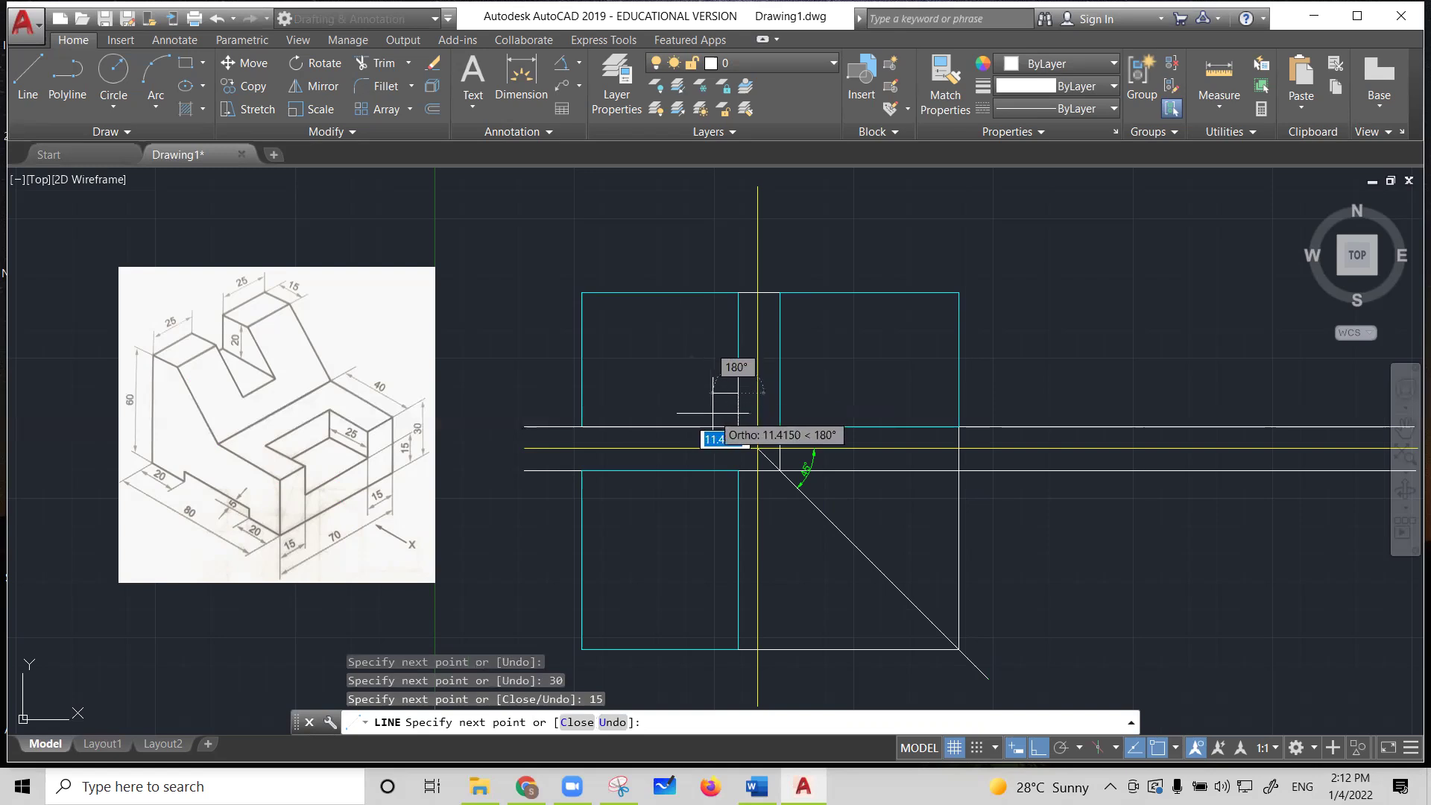
pyautogui.write('15')
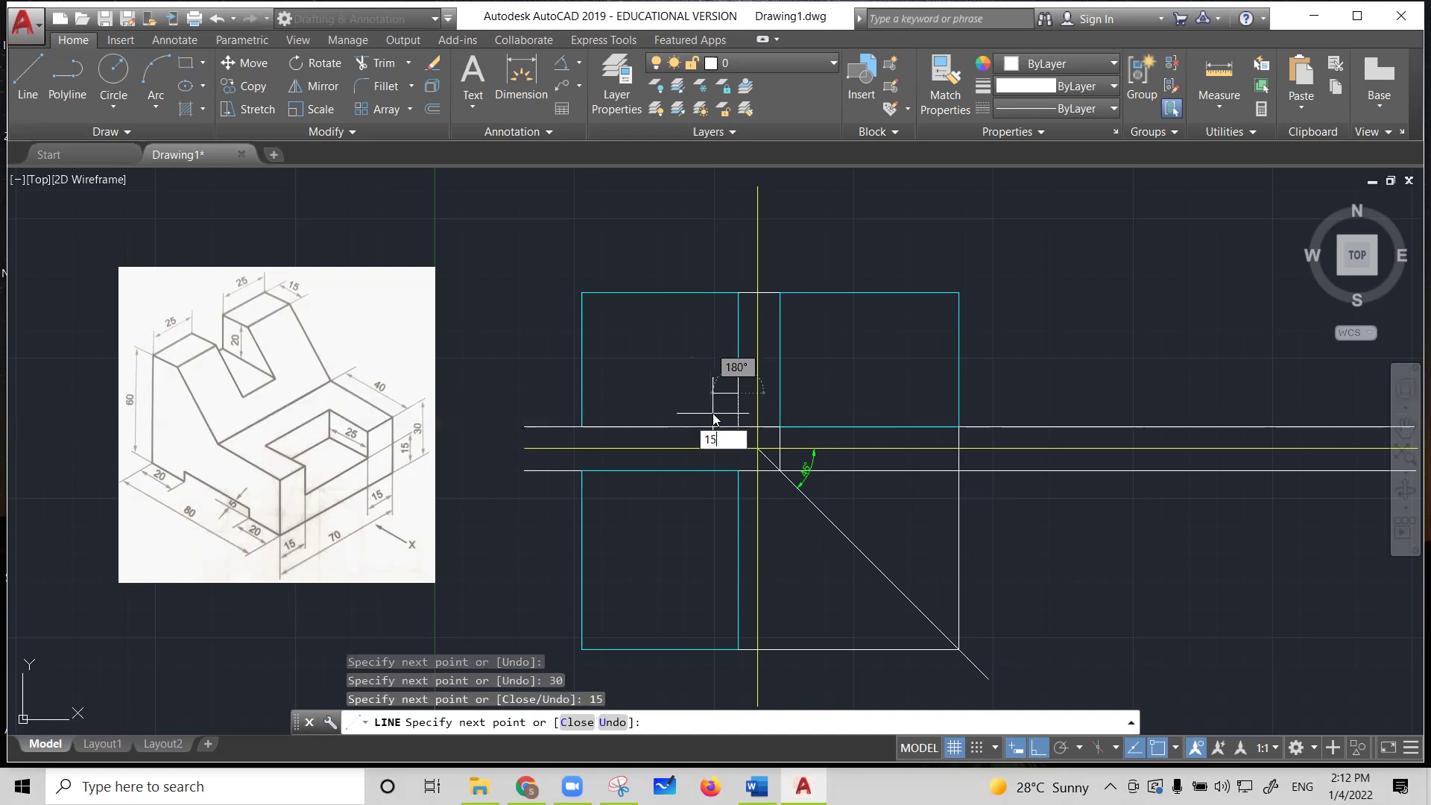
pyautogui.press('Return')
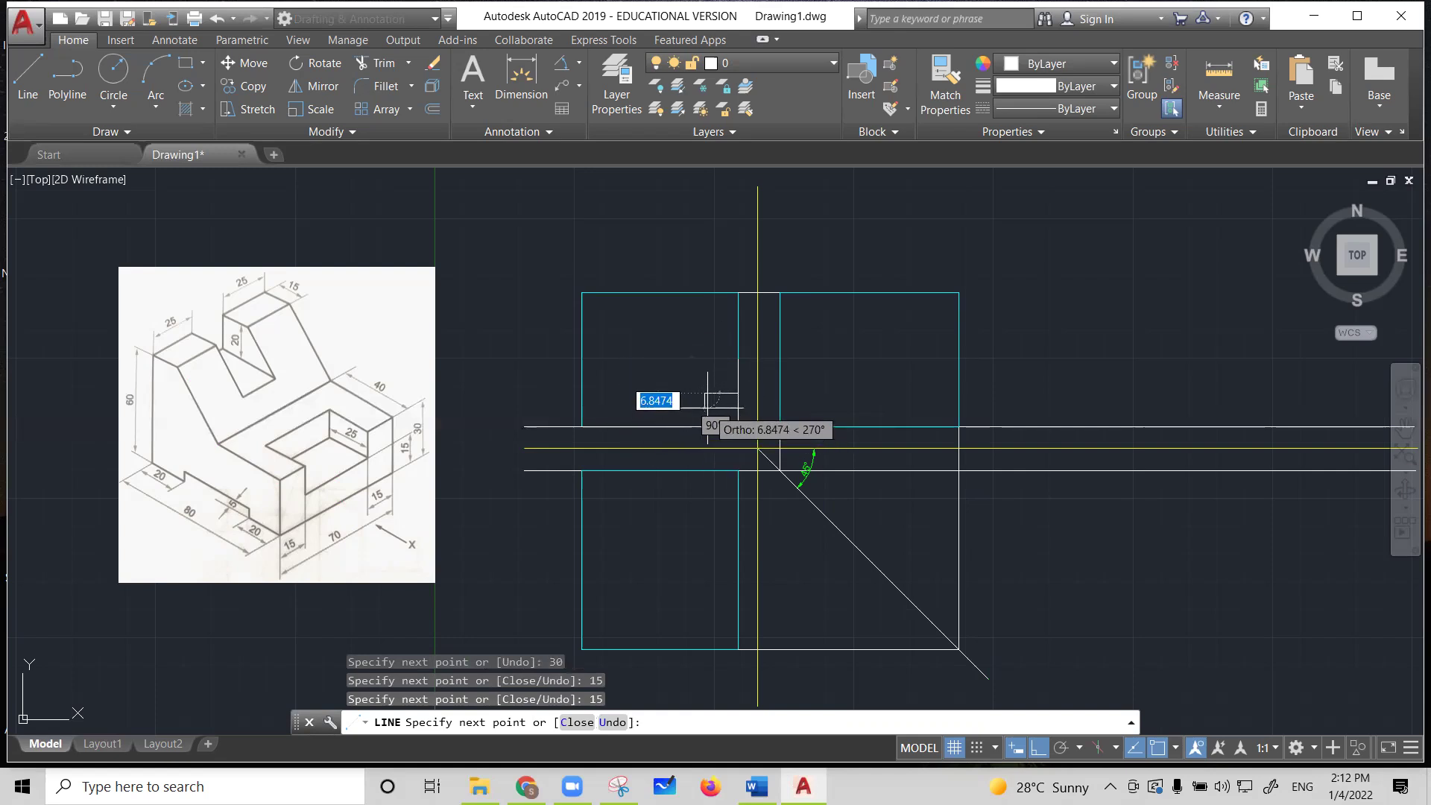
pyautogui.press('Escape')
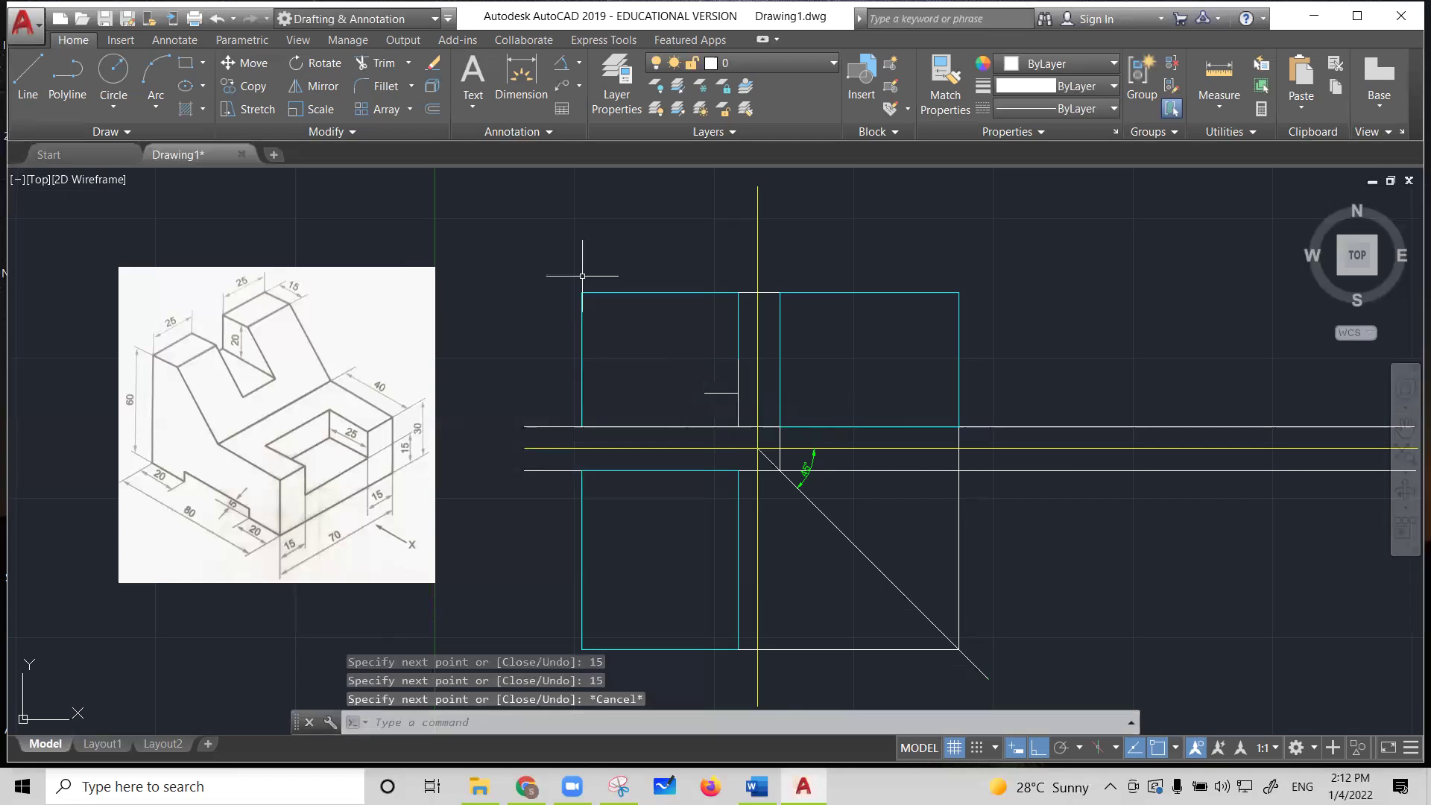
# Try to draw a line over the 15-long horizontal segment and then 15 down to the front view's base
pyautogui.click(28, 75)
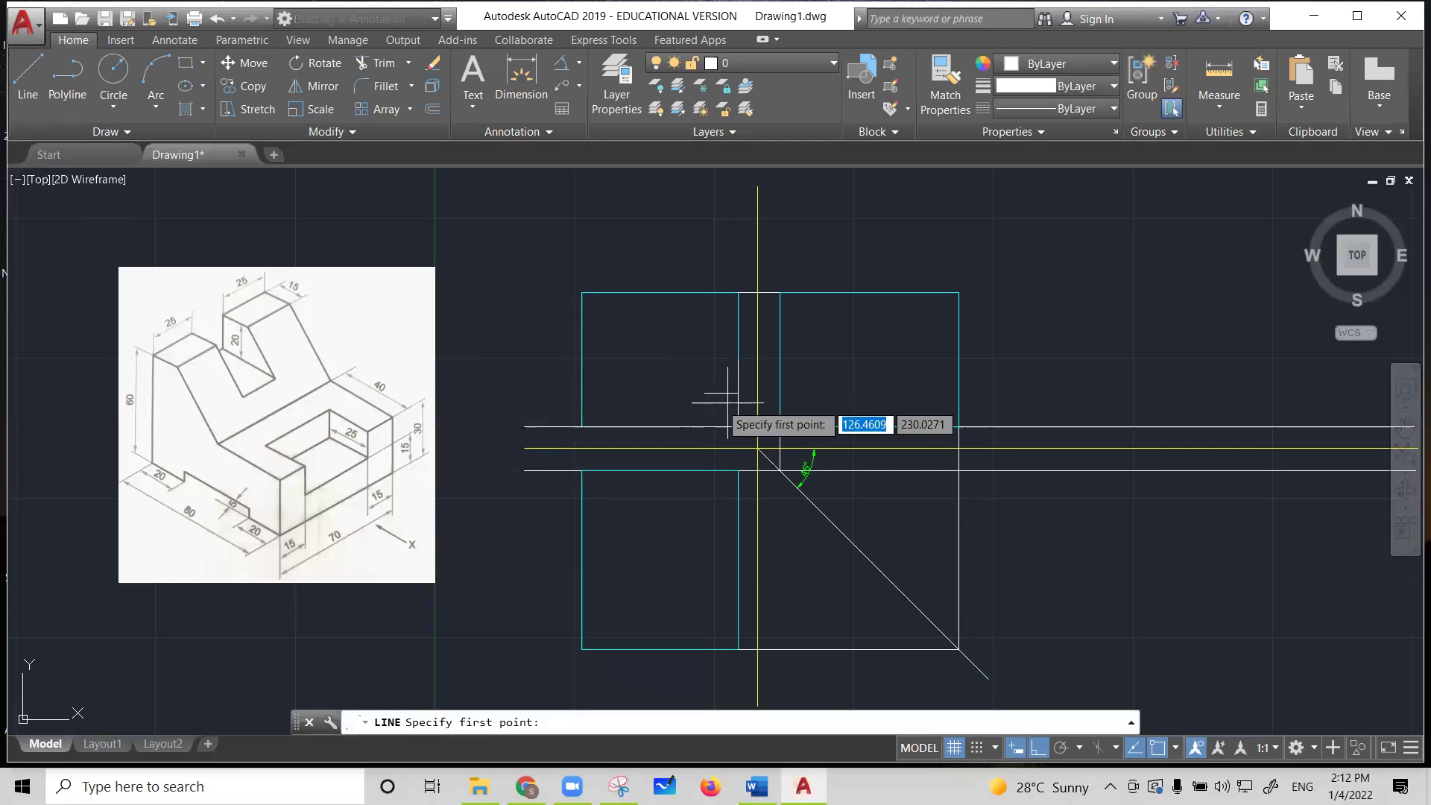
pyautogui.click(738, 392)
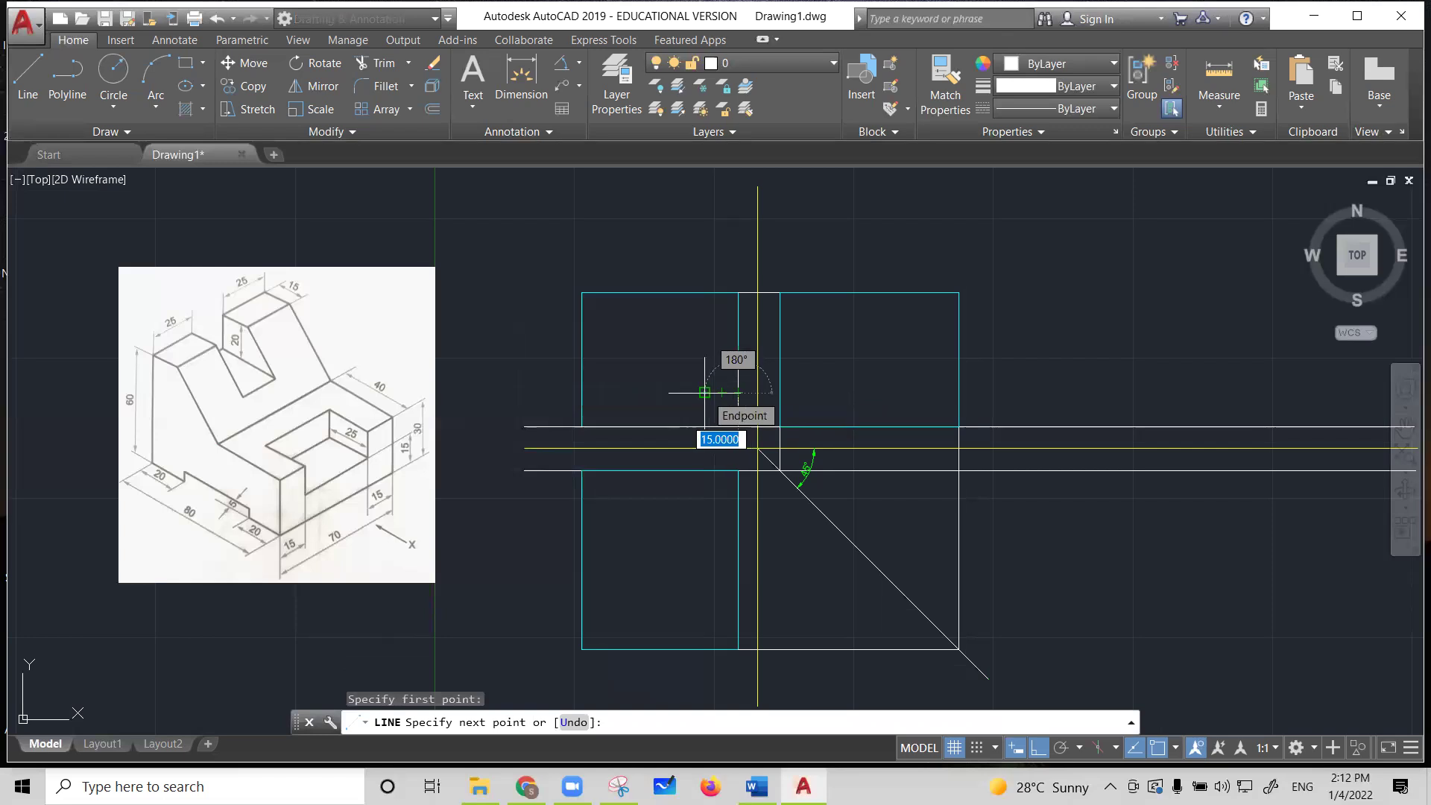
pyautogui.click(704, 392)
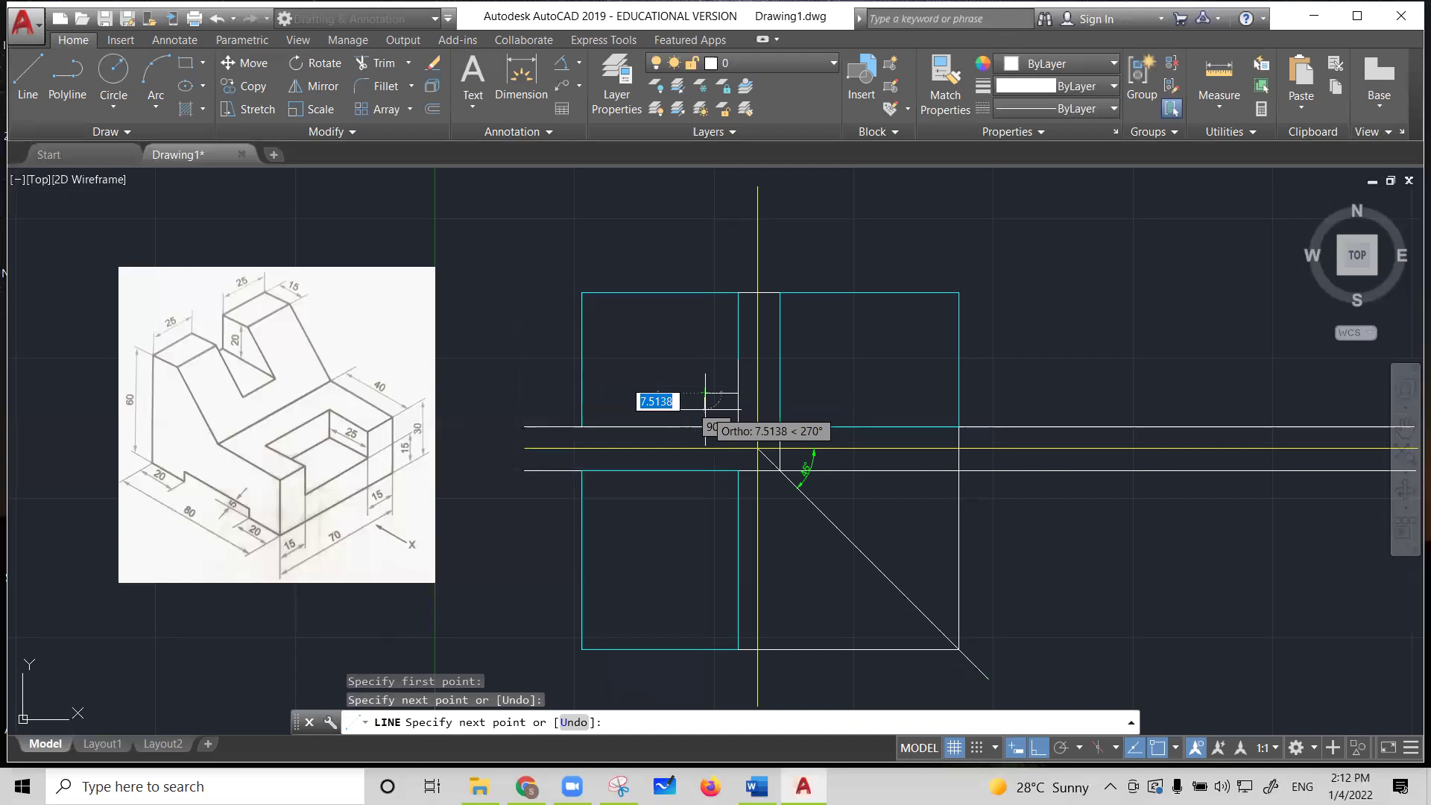
pyautogui.write('15')
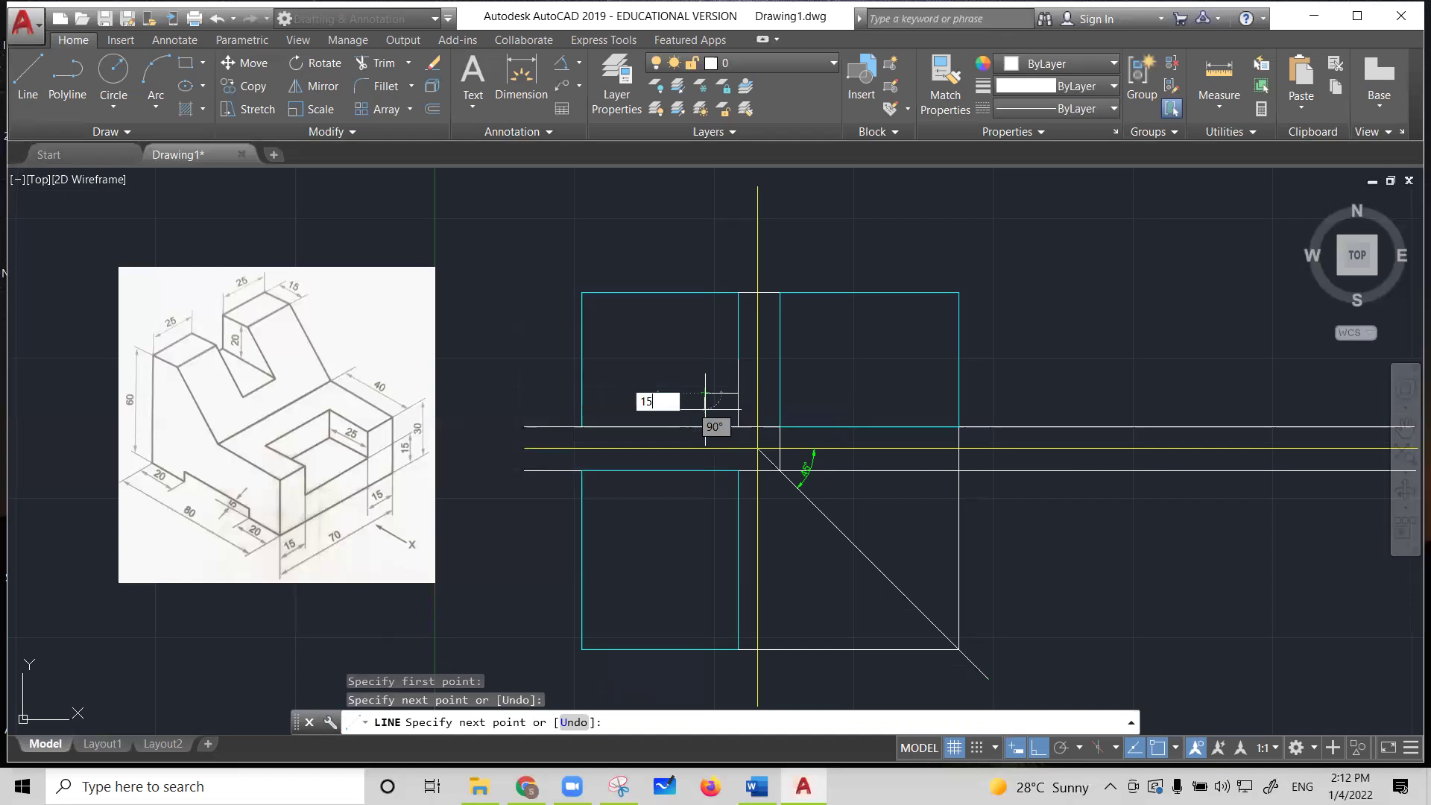
pyautogui.press('Return')
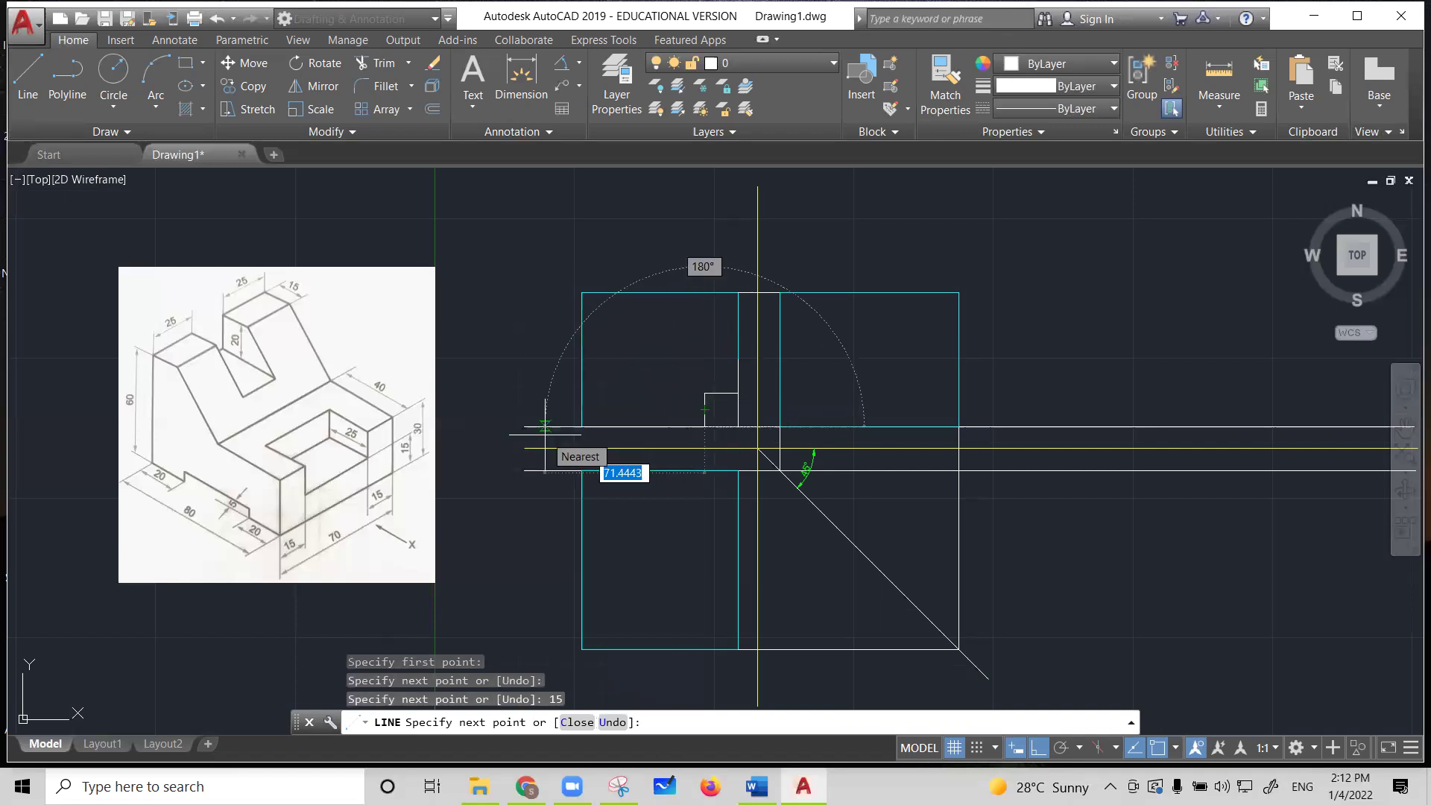
pyautogui.press('Escape')
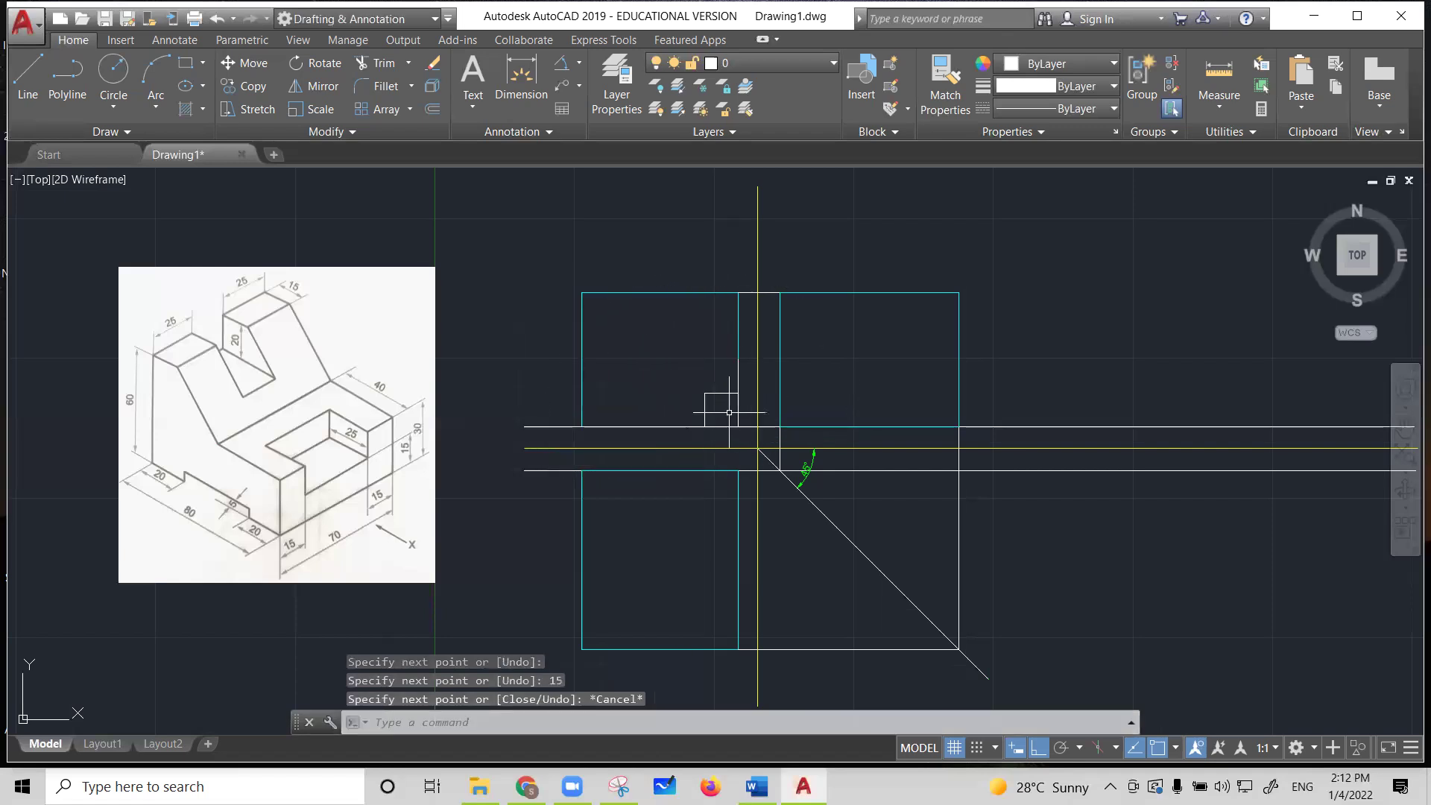
# Erase the trial 15-long vertical line and both overlapping horizontal segments inside the front view
pyautogui.click(706, 410)
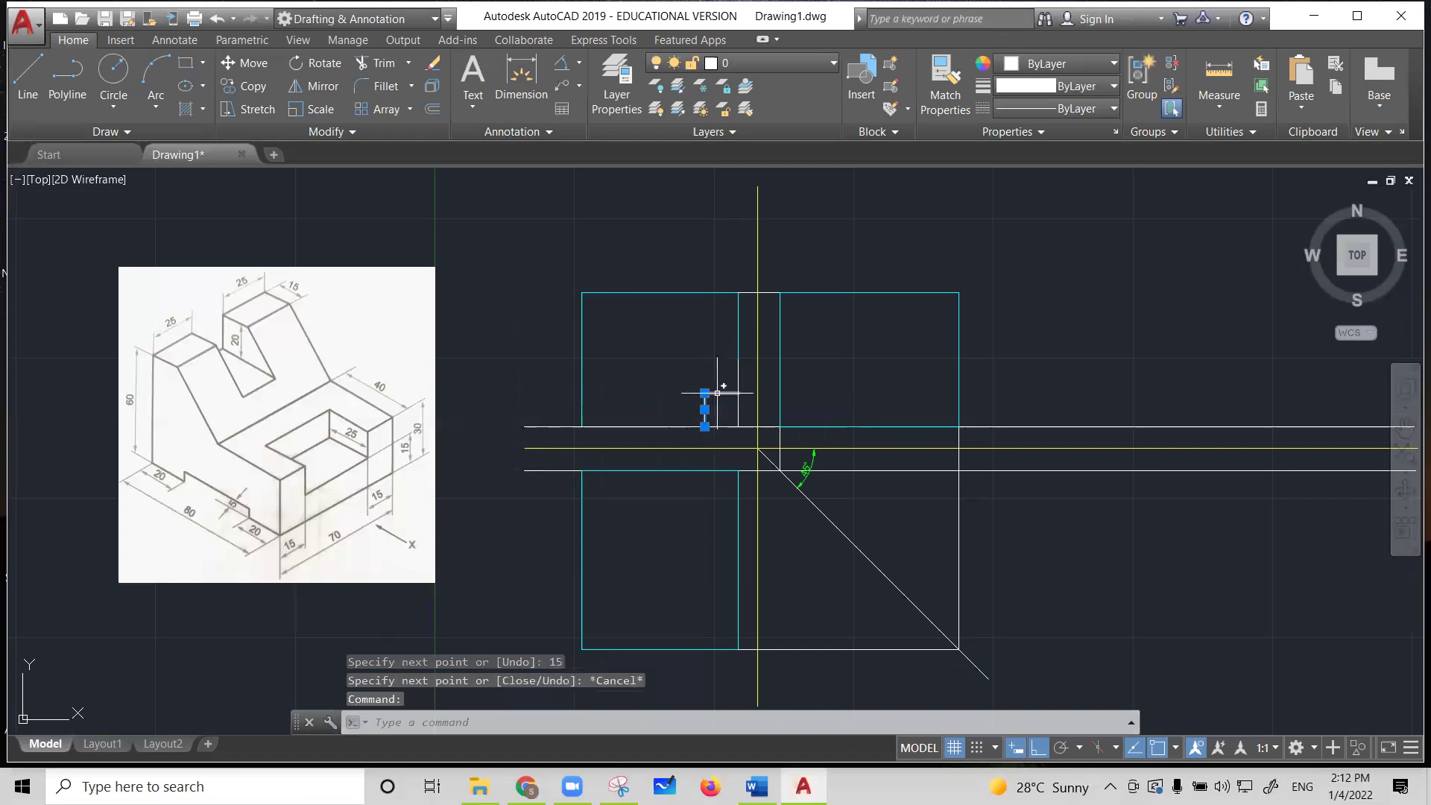
pyautogui.press('Delete')
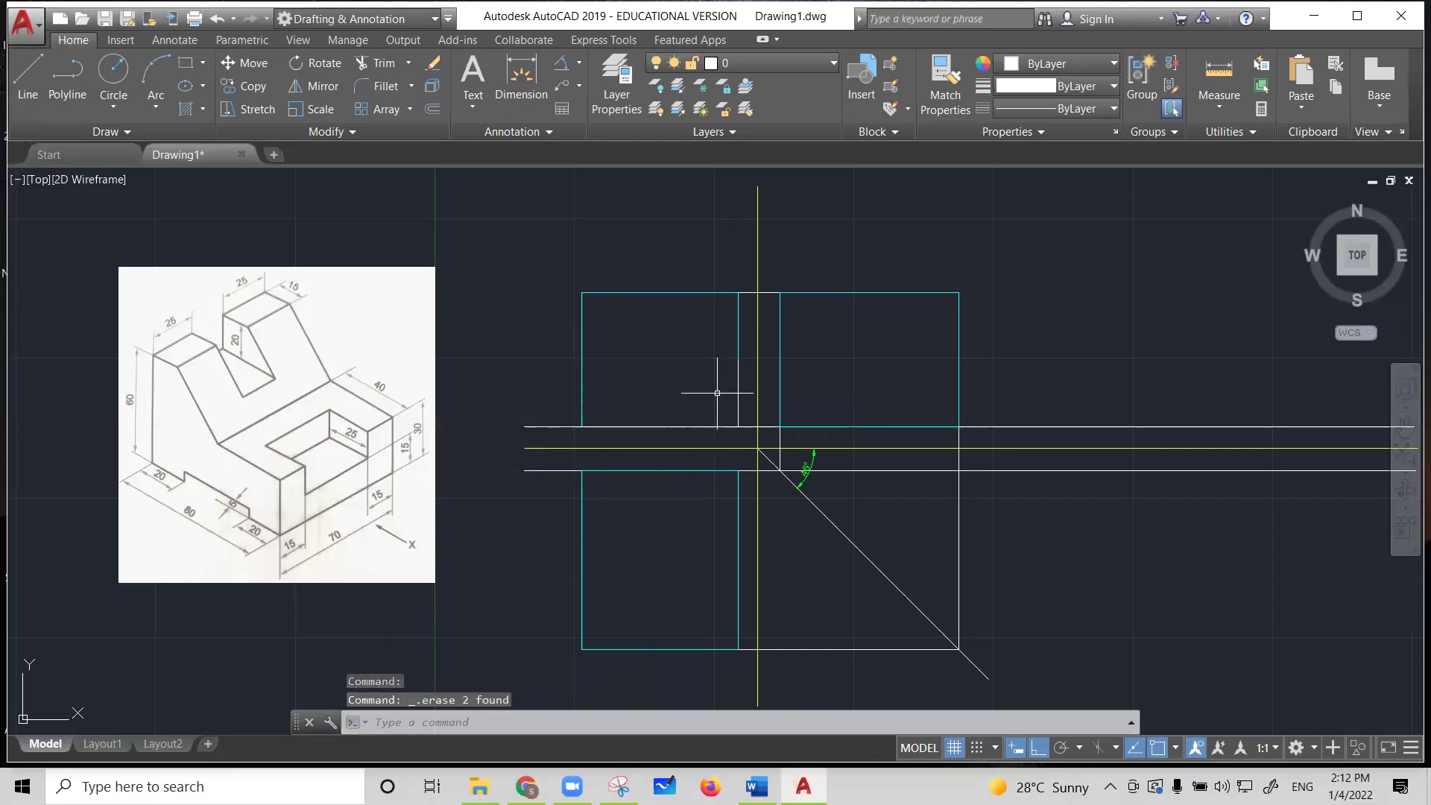
pyautogui.click(34, 75)
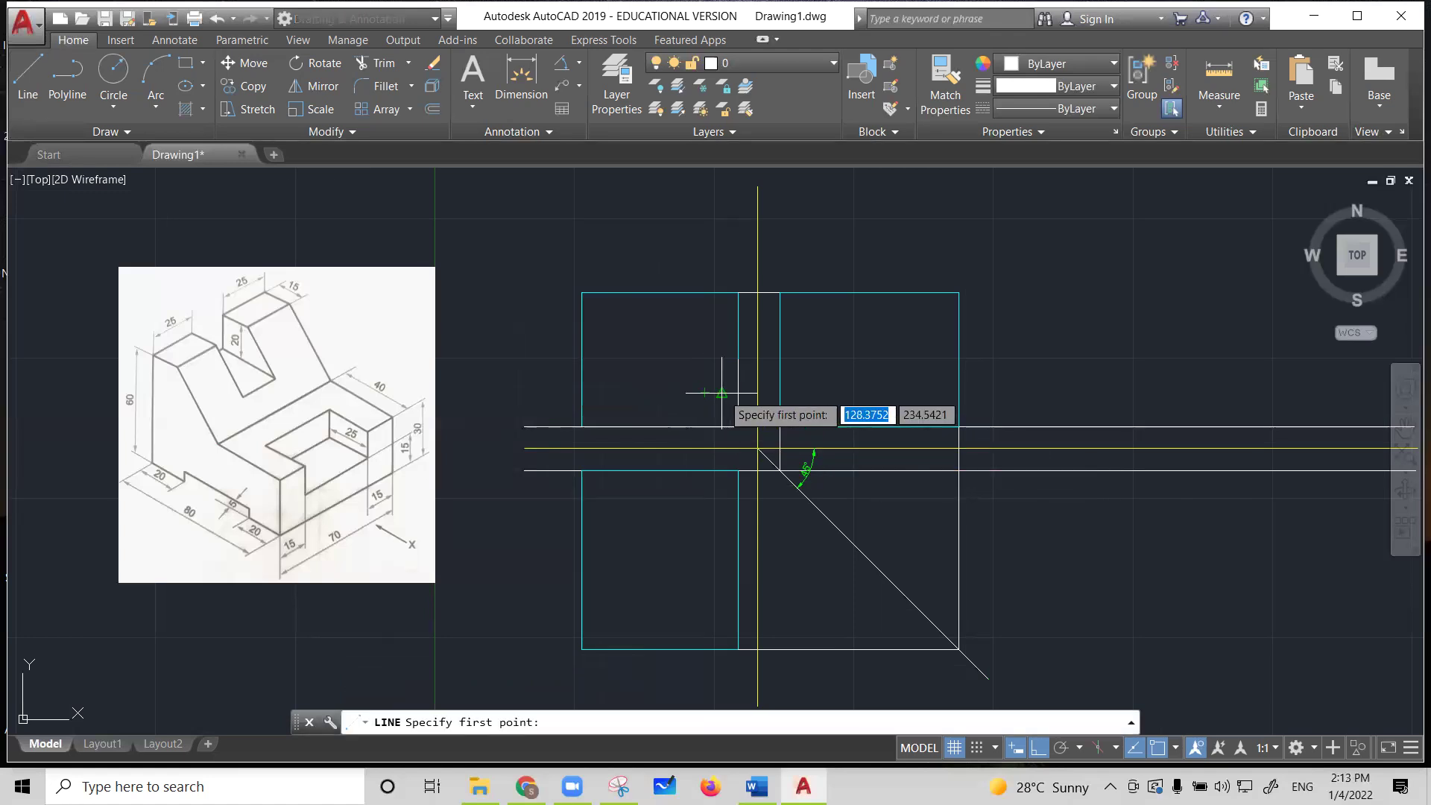
pyautogui.press('Escape')
pyautogui.click(722, 393)
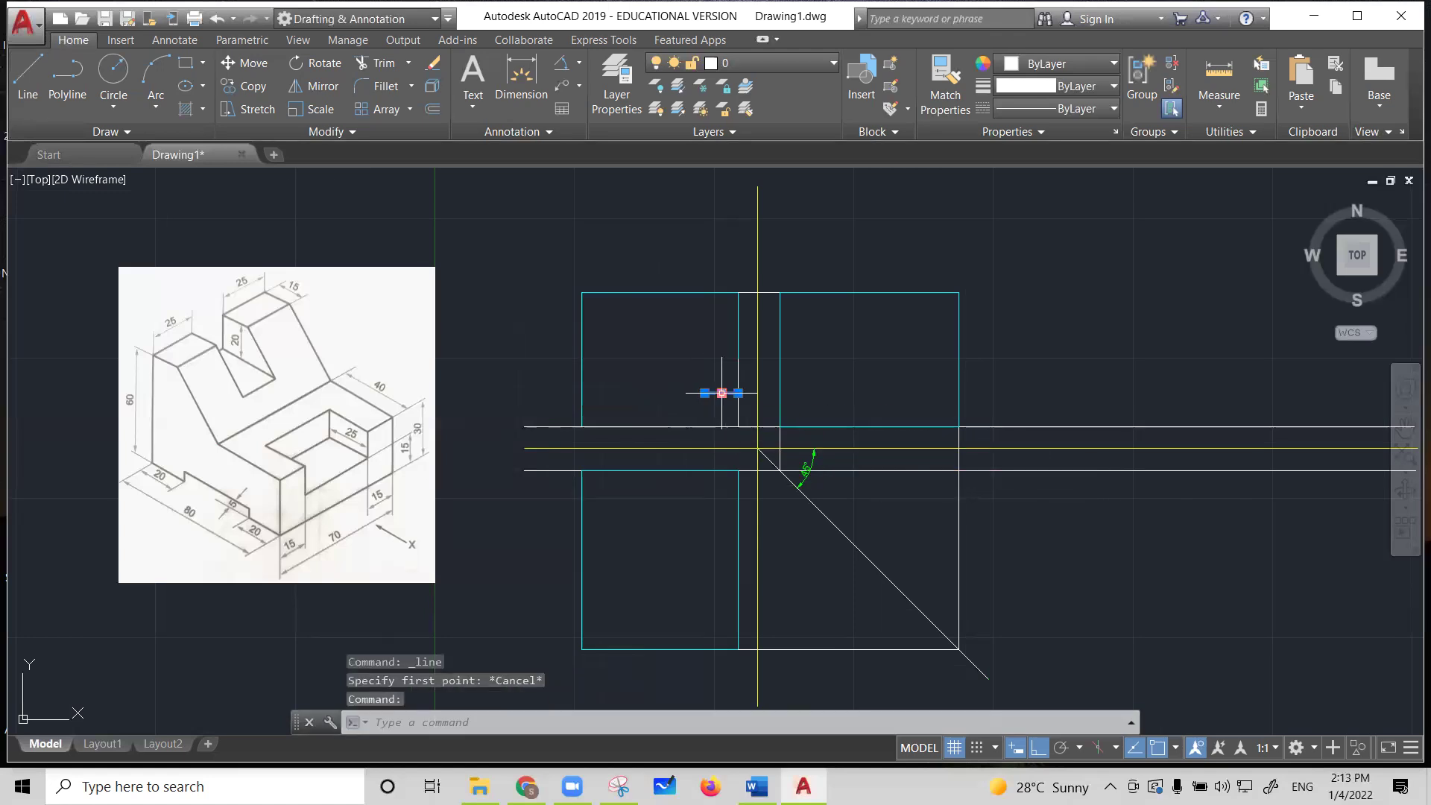
pyautogui.press('Delete')
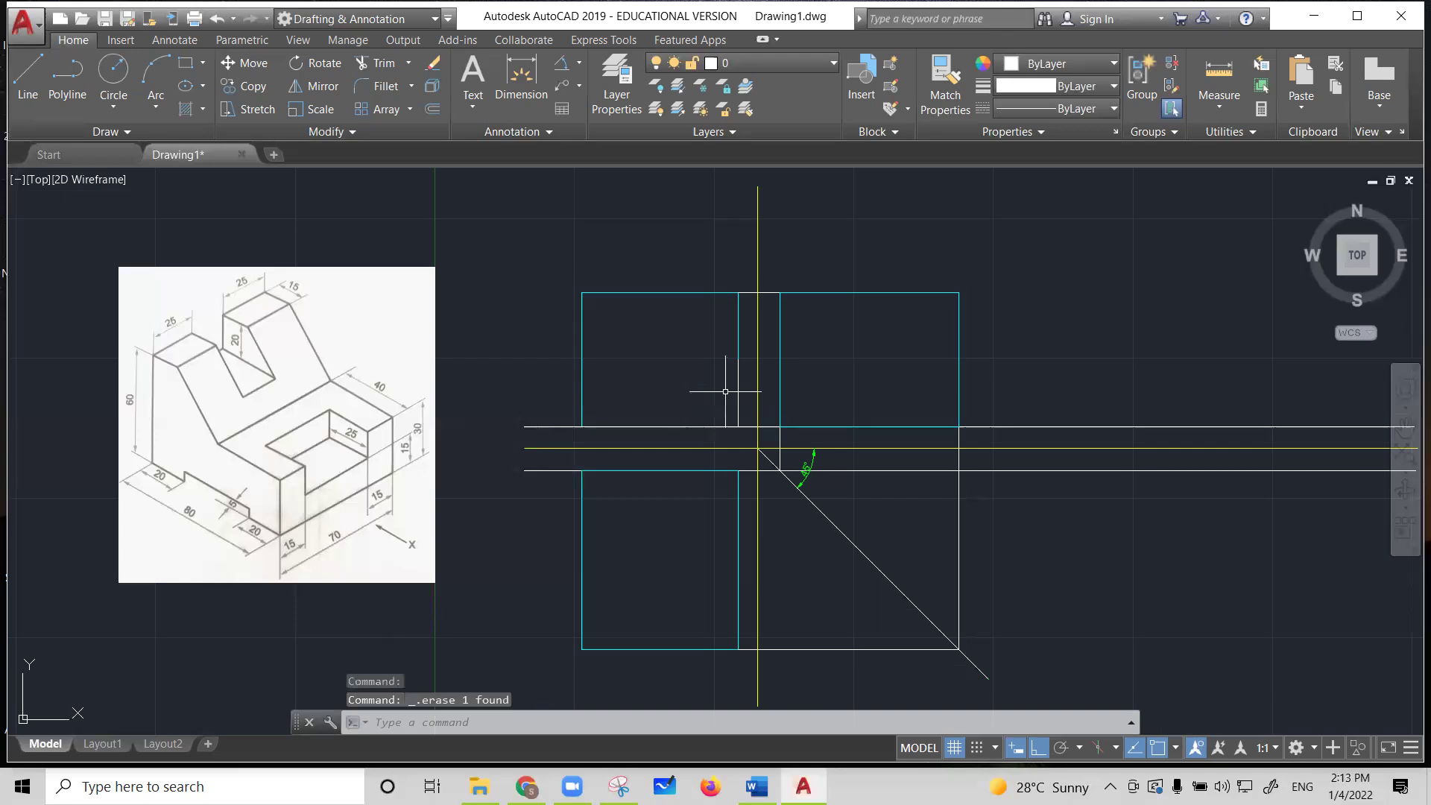
# Draw a line from the front view's lower right corner 30 up, 15 left and 15 down
pyautogui.click(20, 87)
pyautogui.click(738, 426)
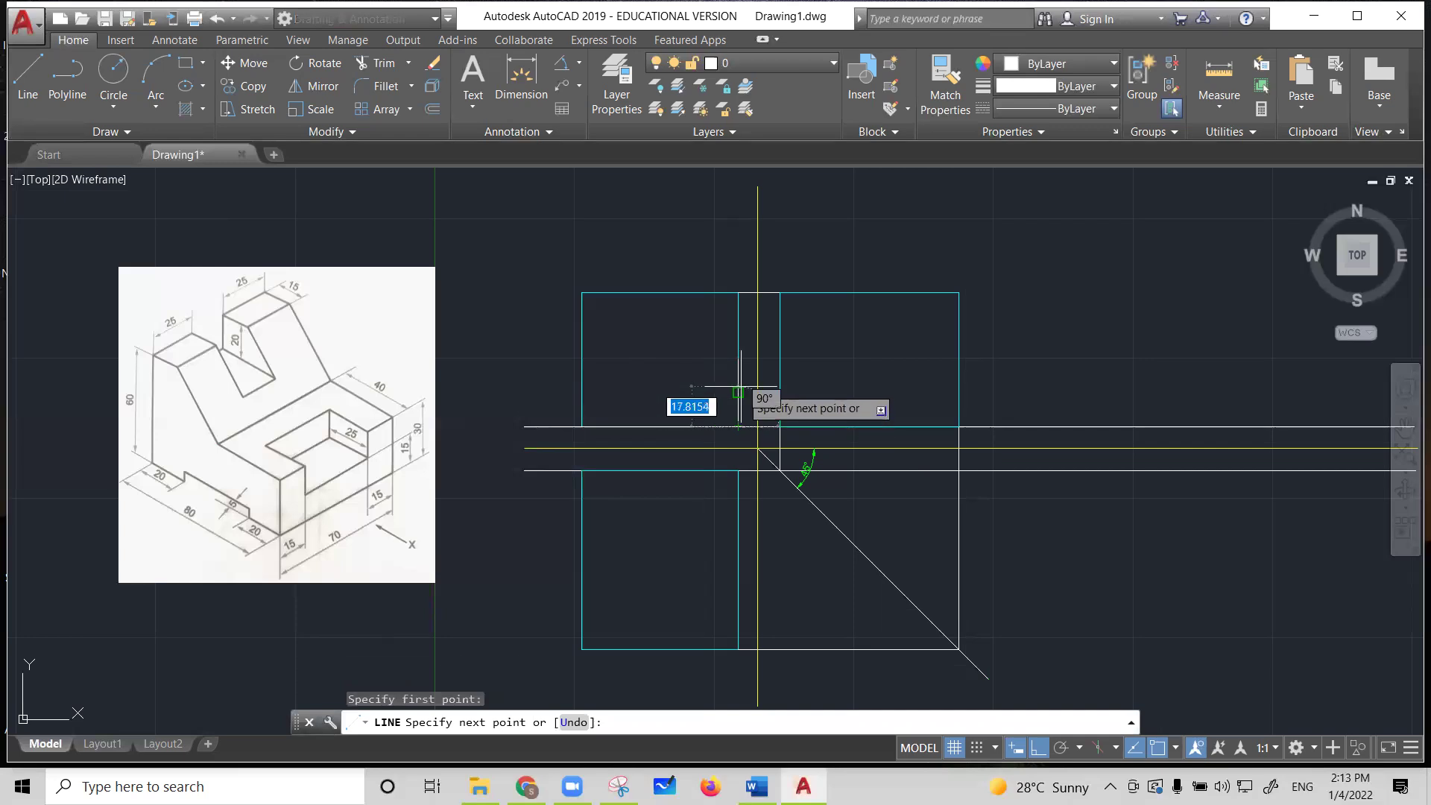
pyautogui.write('30')
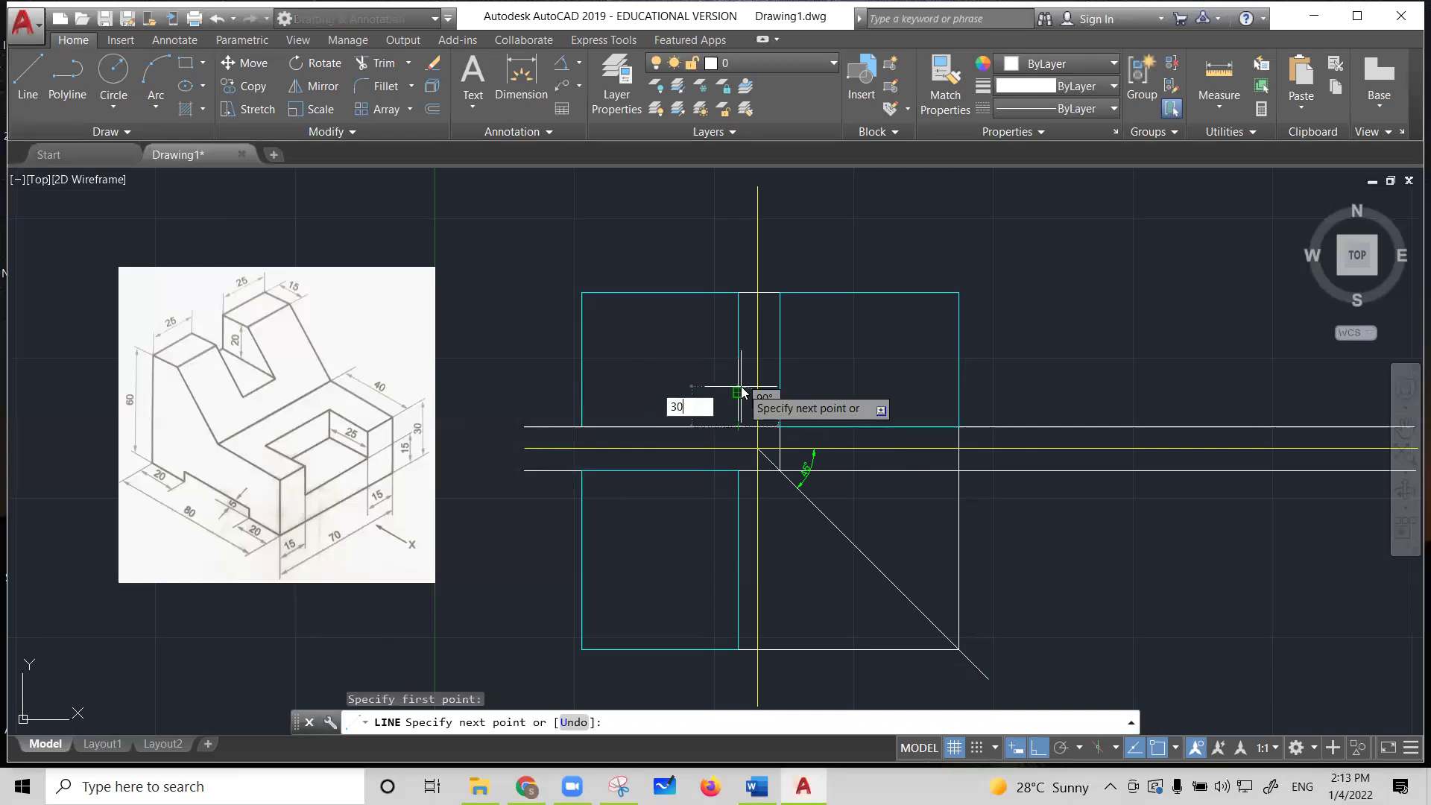
pyautogui.press('Return')
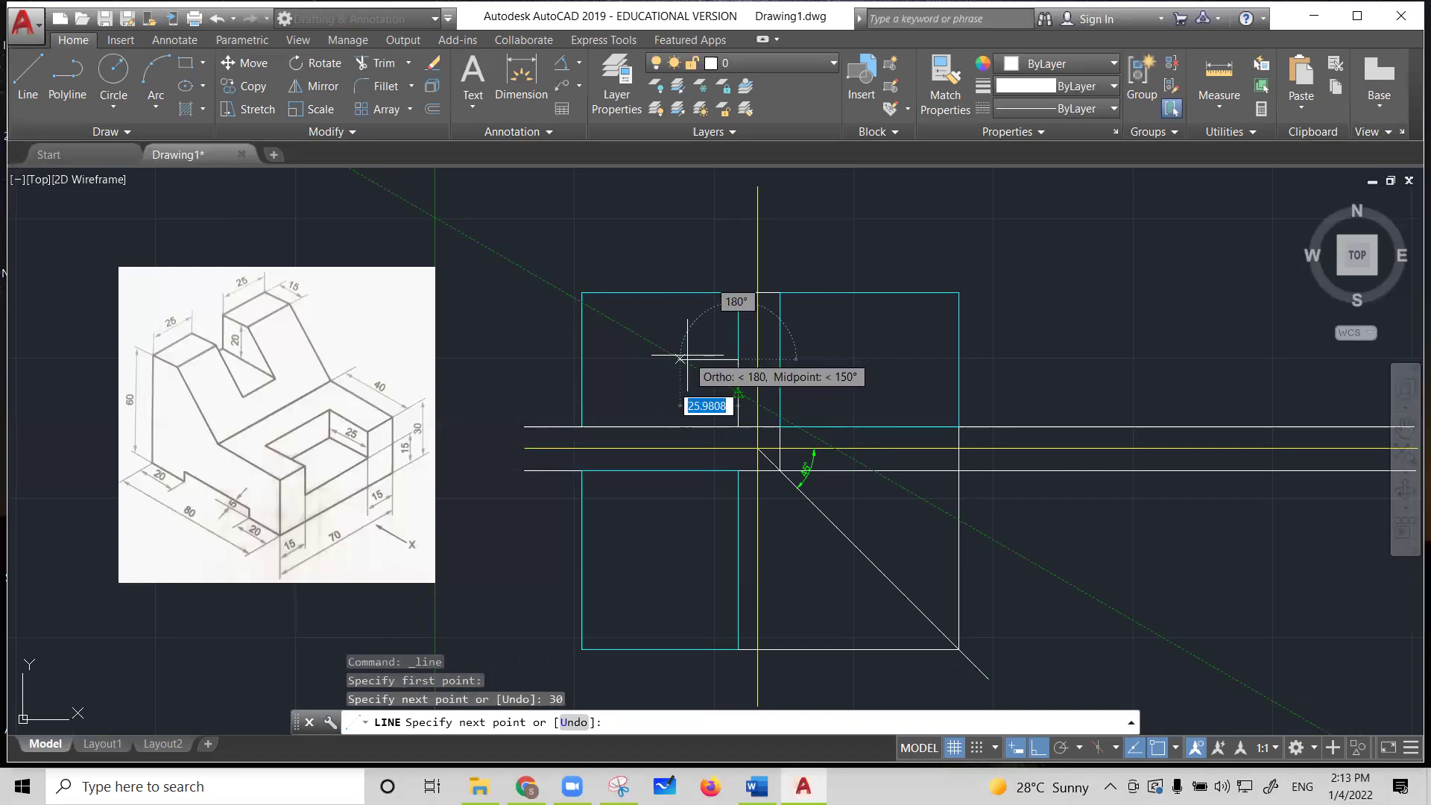
pyautogui.write('15')
pyautogui.press('Return')
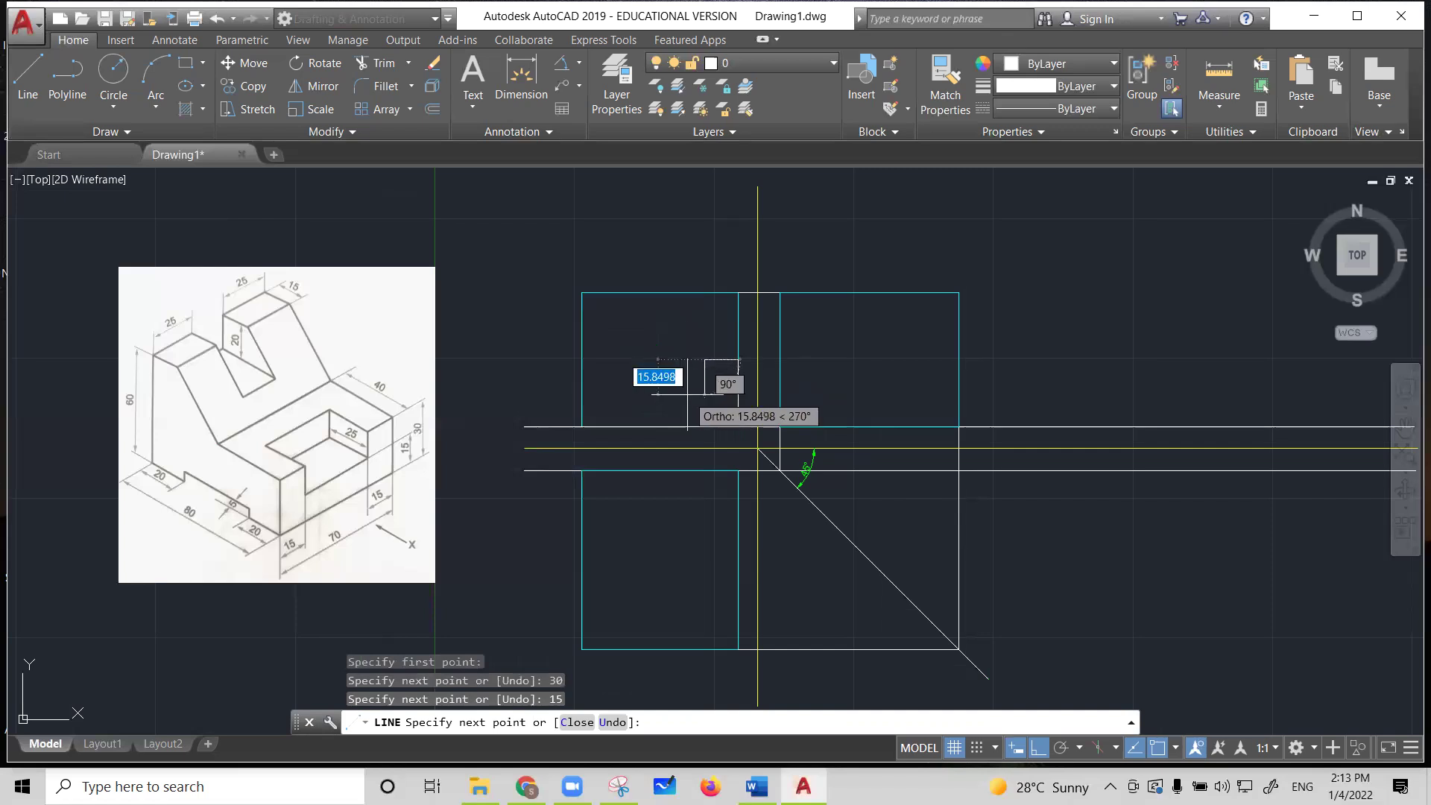
pyautogui.write('15')
pyautogui.press('Return')
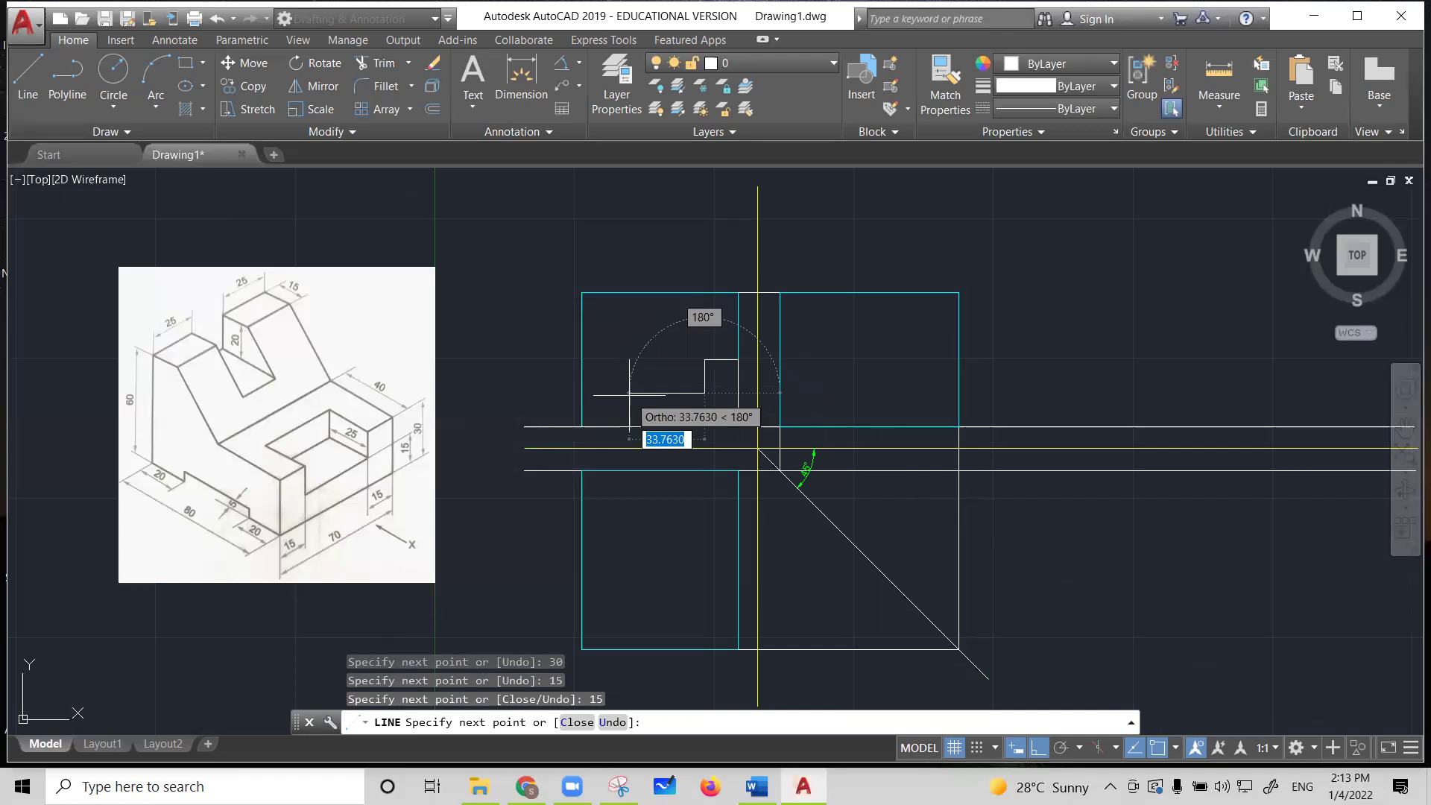
# Continue the notch outline 40 left and 15 up, and end it on the left edge of the front view
pyautogui.write('4')
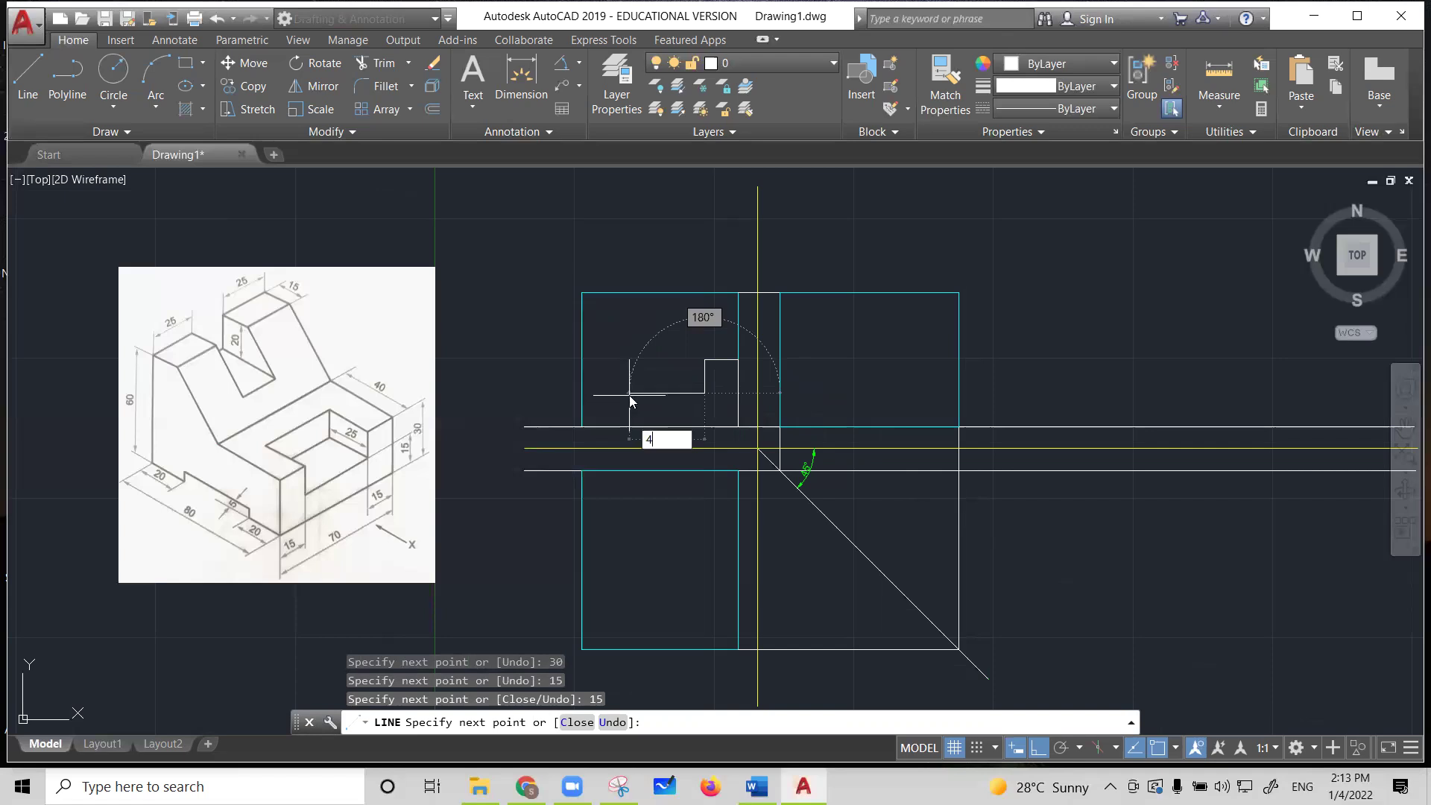
pyautogui.write('0')
pyautogui.press('Return')
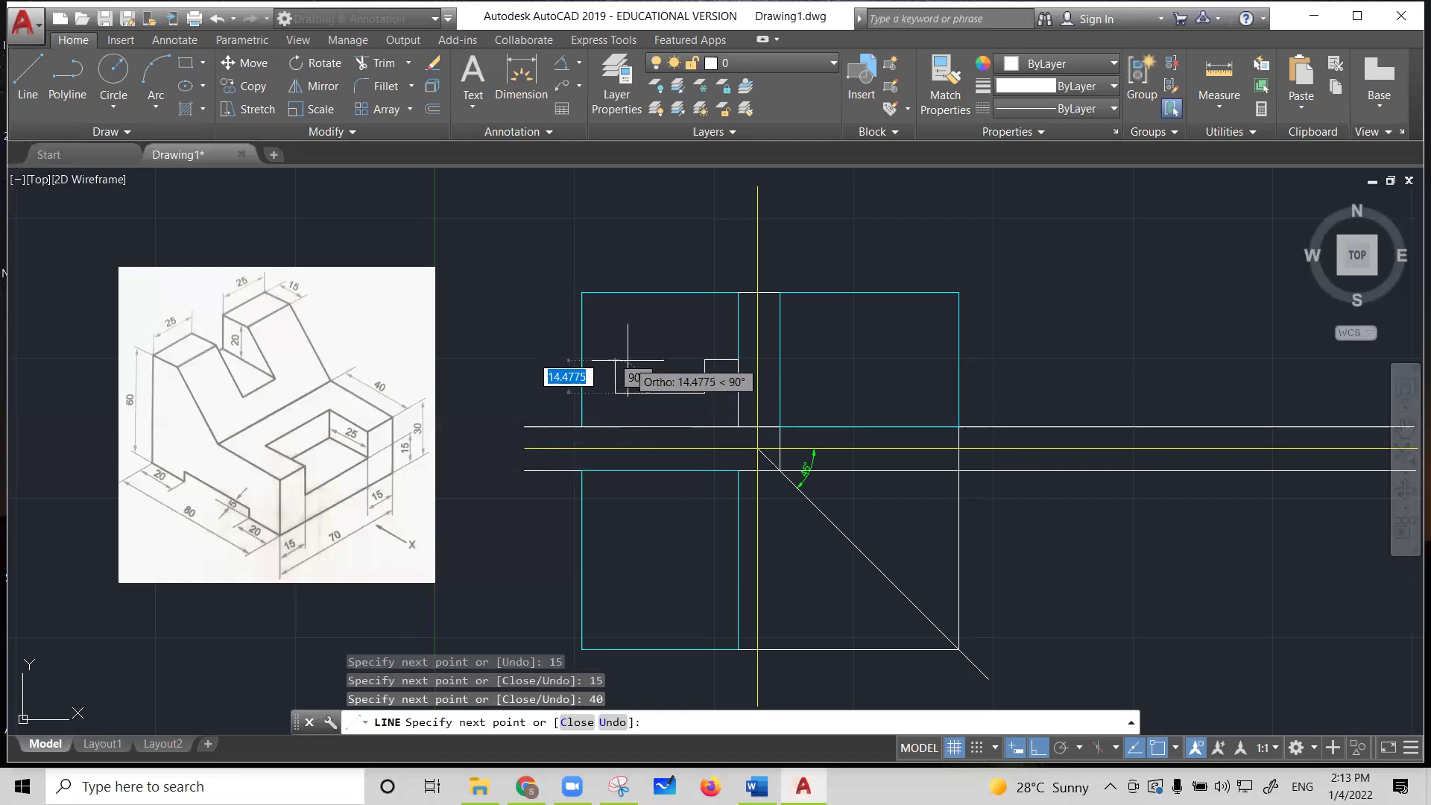
pyautogui.write('15')
pyautogui.press('Return')
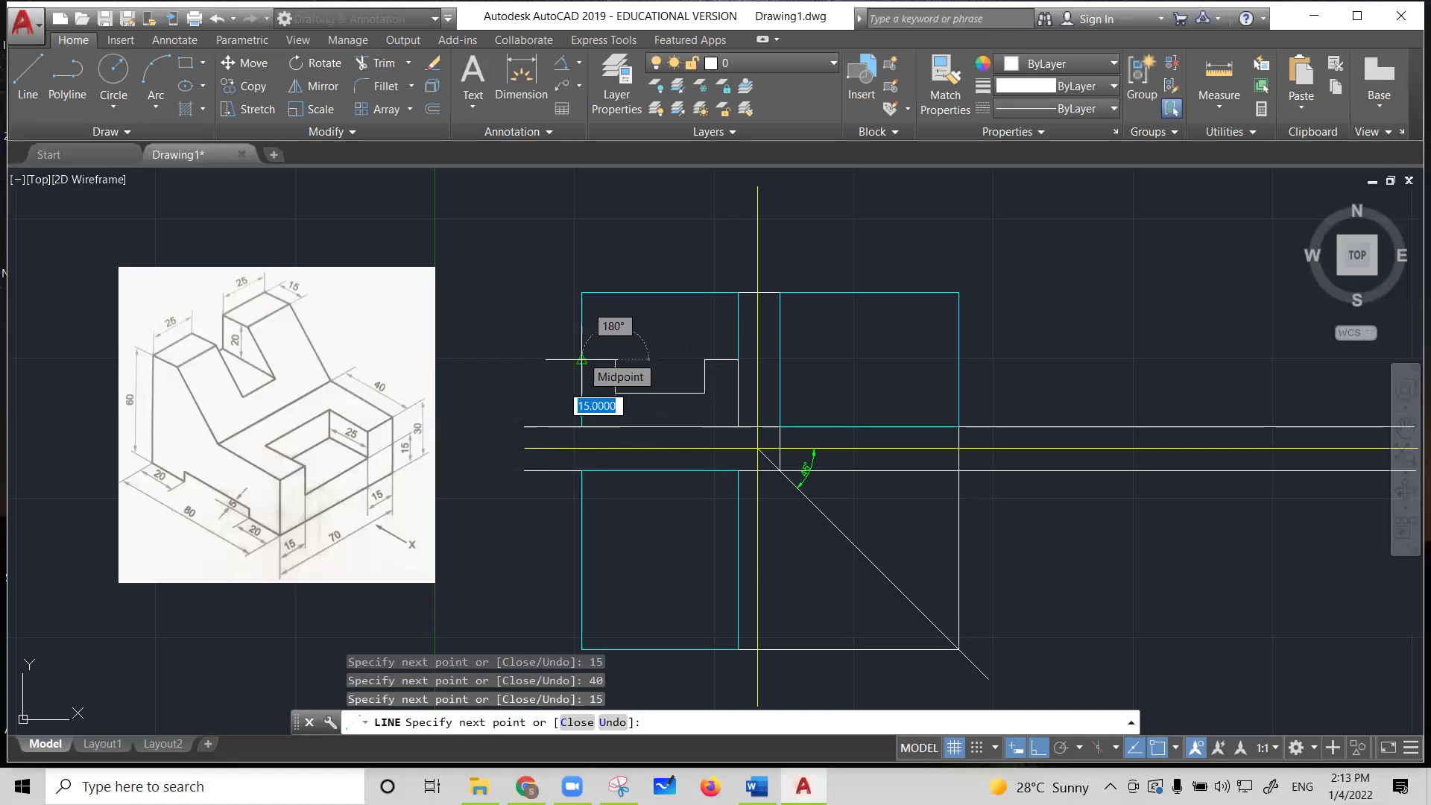
pyautogui.click(582, 358)
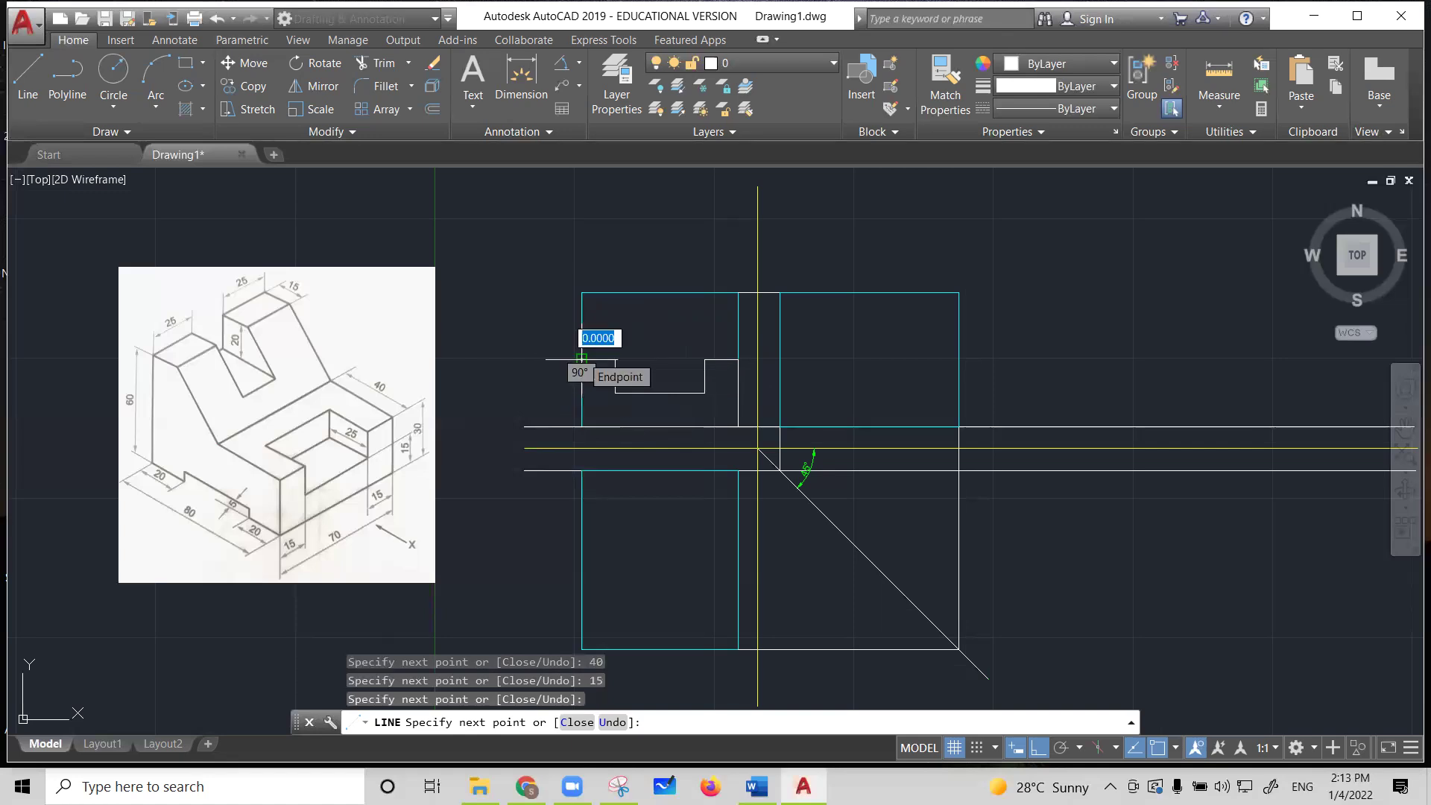
pyautogui.press('Escape')
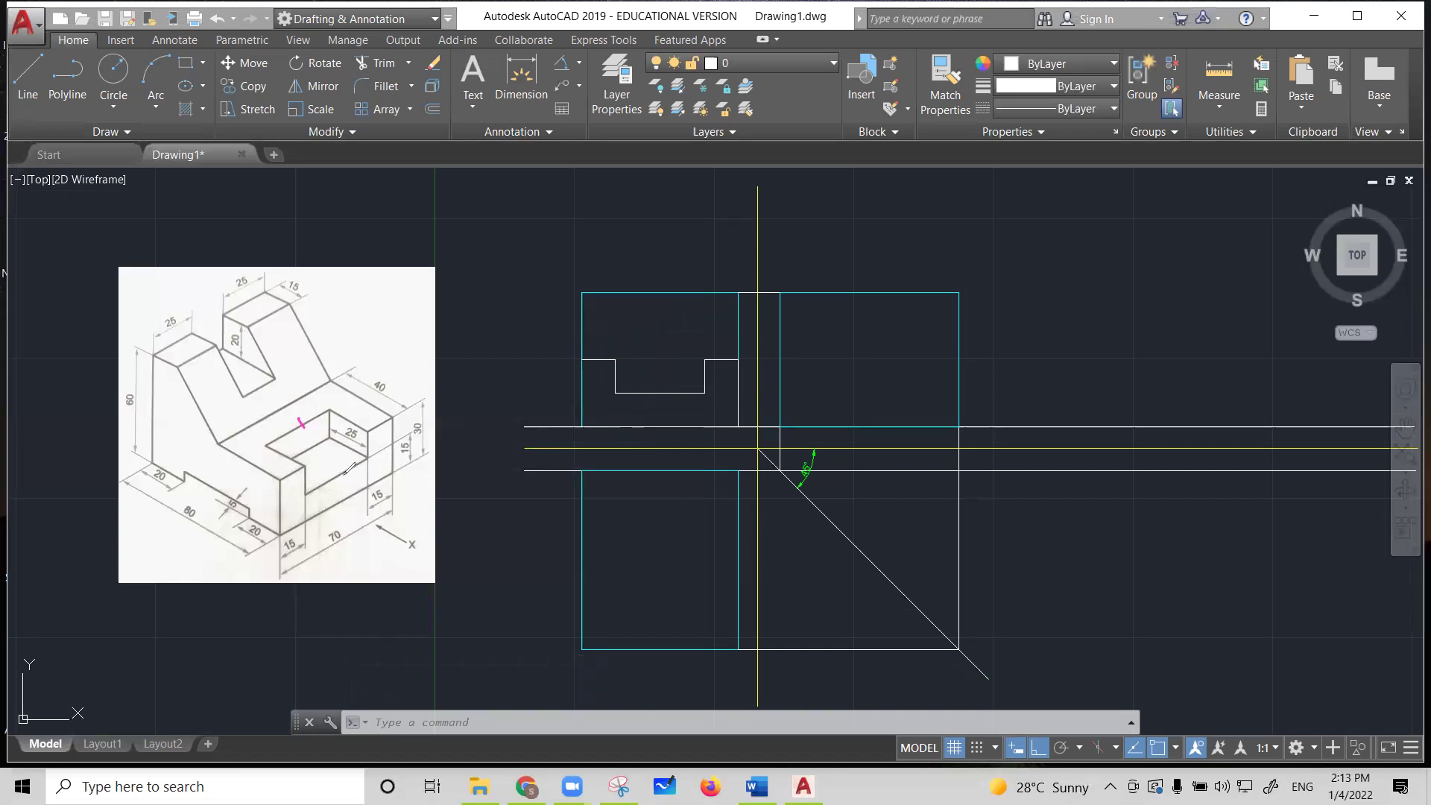
pyautogui.moveTo(339, 470); pyautogui.dragTo(343, 479)
pyautogui.click(670, 388)
pyautogui.moveTo(384, 420); pyautogui.dragTo(381, 428)
pyautogui.moveTo(290, 470); pyautogui.dragTo(292, 474)
pyautogui.moveTo(597, 356); pyautogui.dragTo(596, 366)
pyautogui.moveTo(723, 356); pyautogui.dragTo(722, 368)
pyautogui.moveTo(388, 440); pyautogui.dragTo(399, 436)
pyautogui.moveTo(273, 499); pyautogui.dragTo(288, 495)
pyautogui.moveTo(731, 395); pyautogui.dragTo(743, 392)
pyautogui.moveTo(570, 395); pyautogui.dragTo(585, 393)
pyautogui.moveTo(348, 491); pyautogui.dragTo(346, 509)
pyautogui.moveTo(638, 422); pyautogui.dragTo(637, 426)
pyautogui.click(1048, 225)
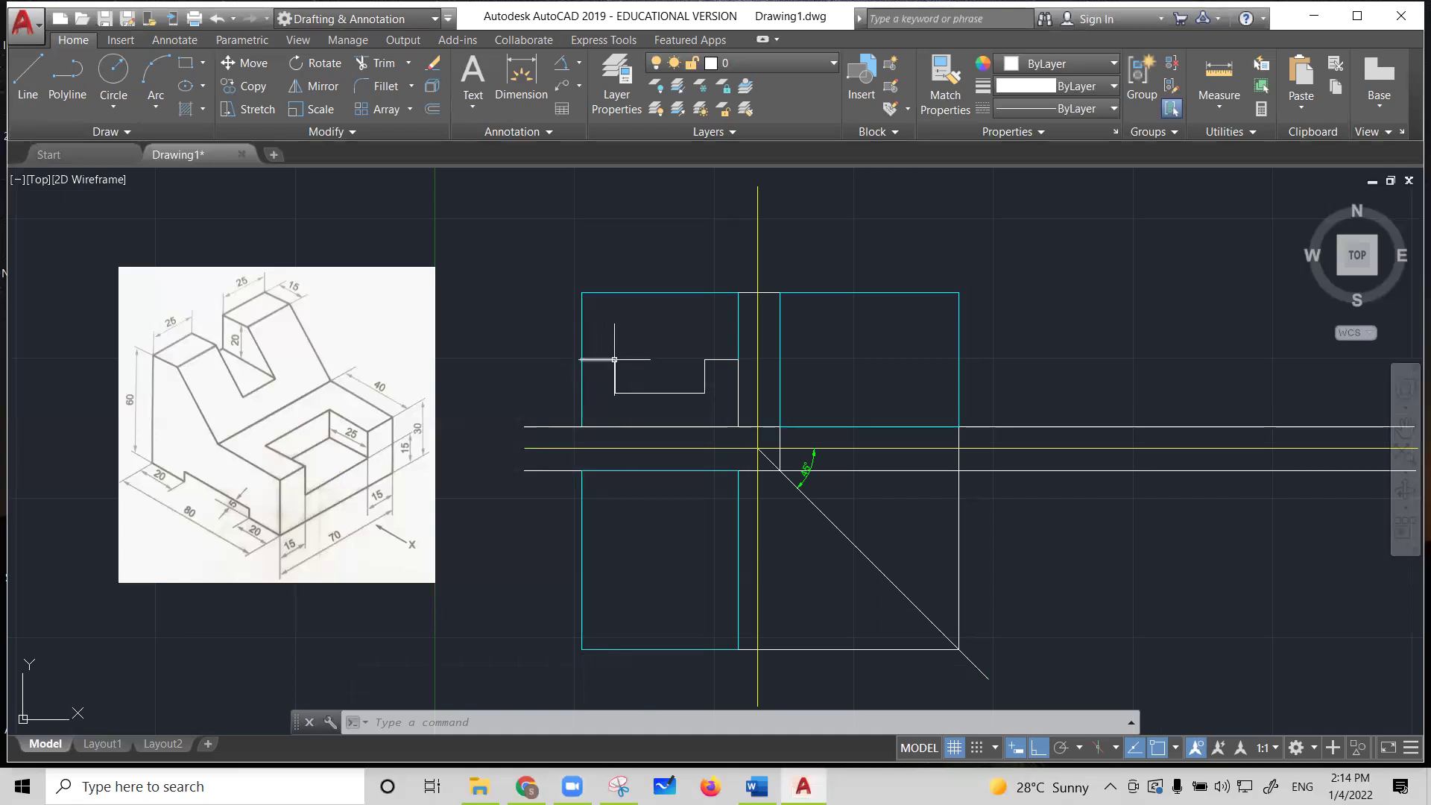
# Close the top of the front-view notch with a horizontal line 40 long between its two upper corners
pyautogui.click(28, 77)
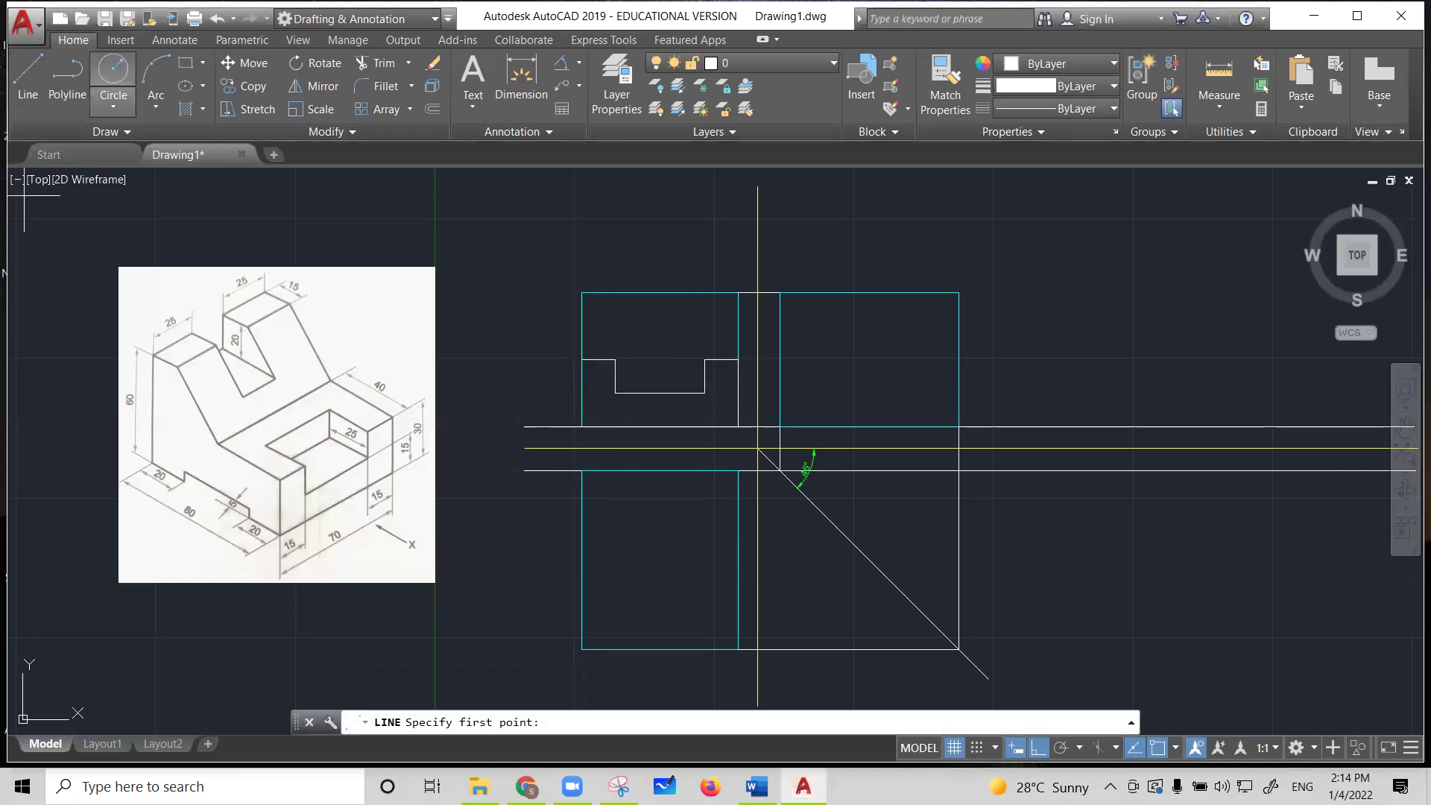
pyautogui.click(615, 359)
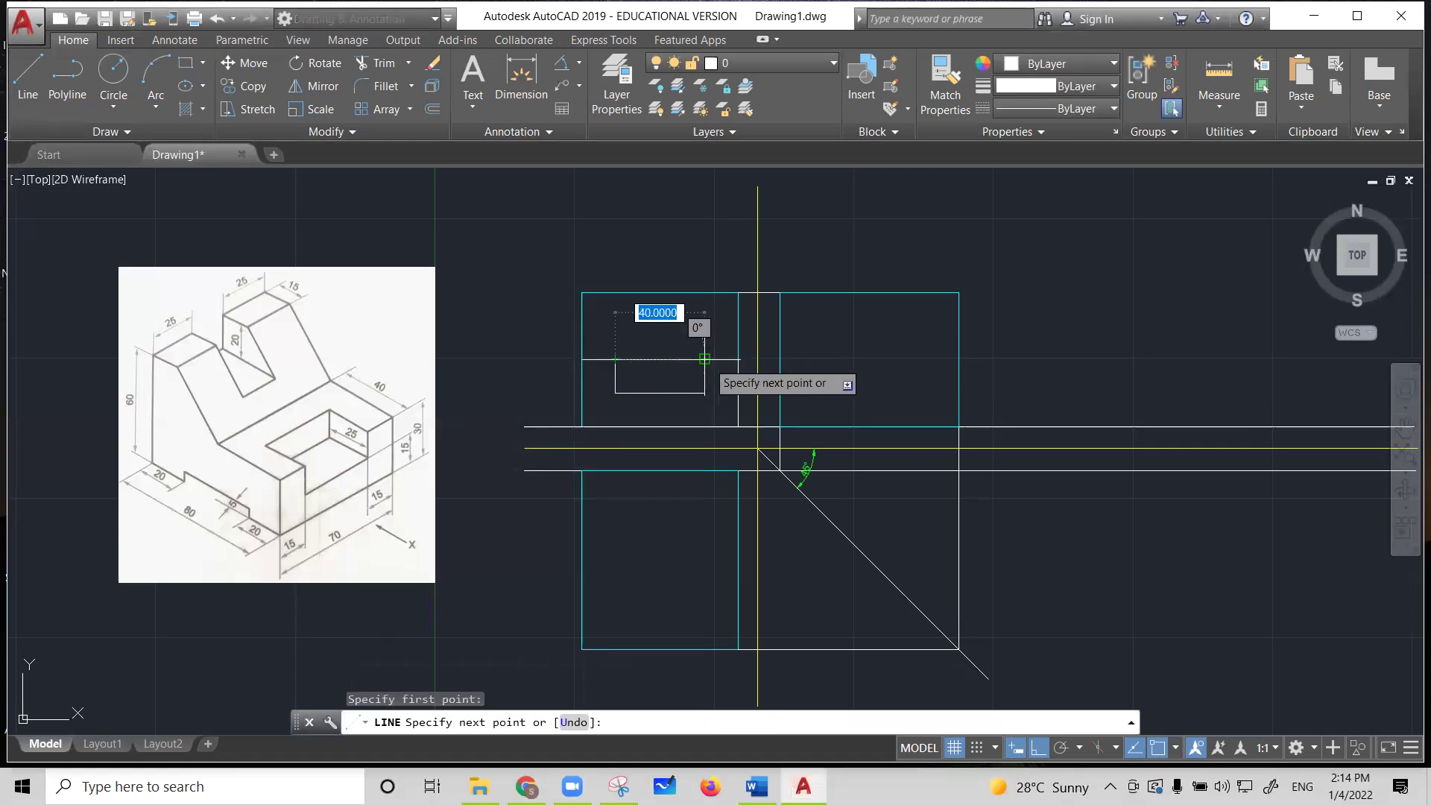
pyautogui.click(705, 359)
pyautogui.press('Escape')
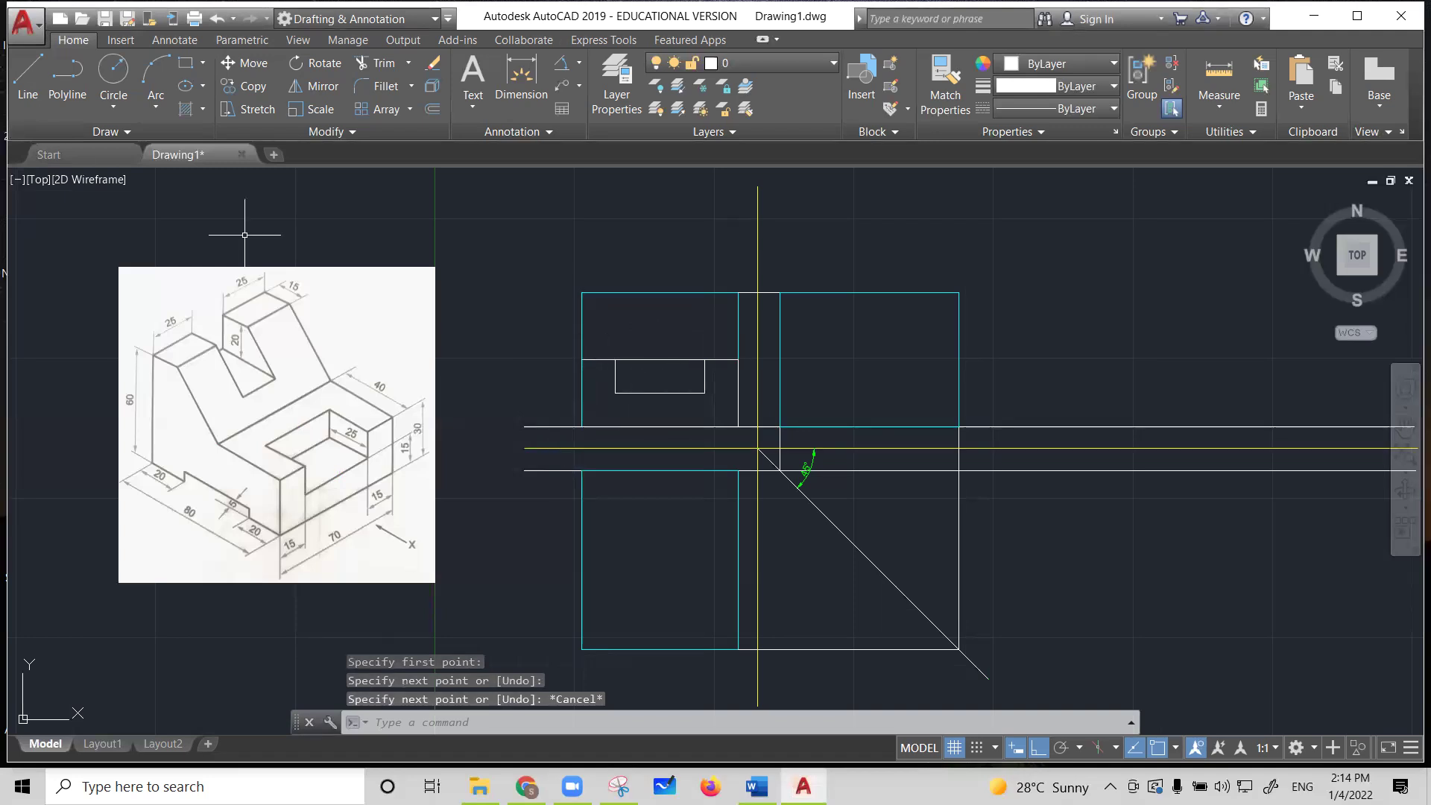
# Draw a vertical line down the front view's left edge from the 30-high horizontal line to the base
pyautogui.click(28, 74)
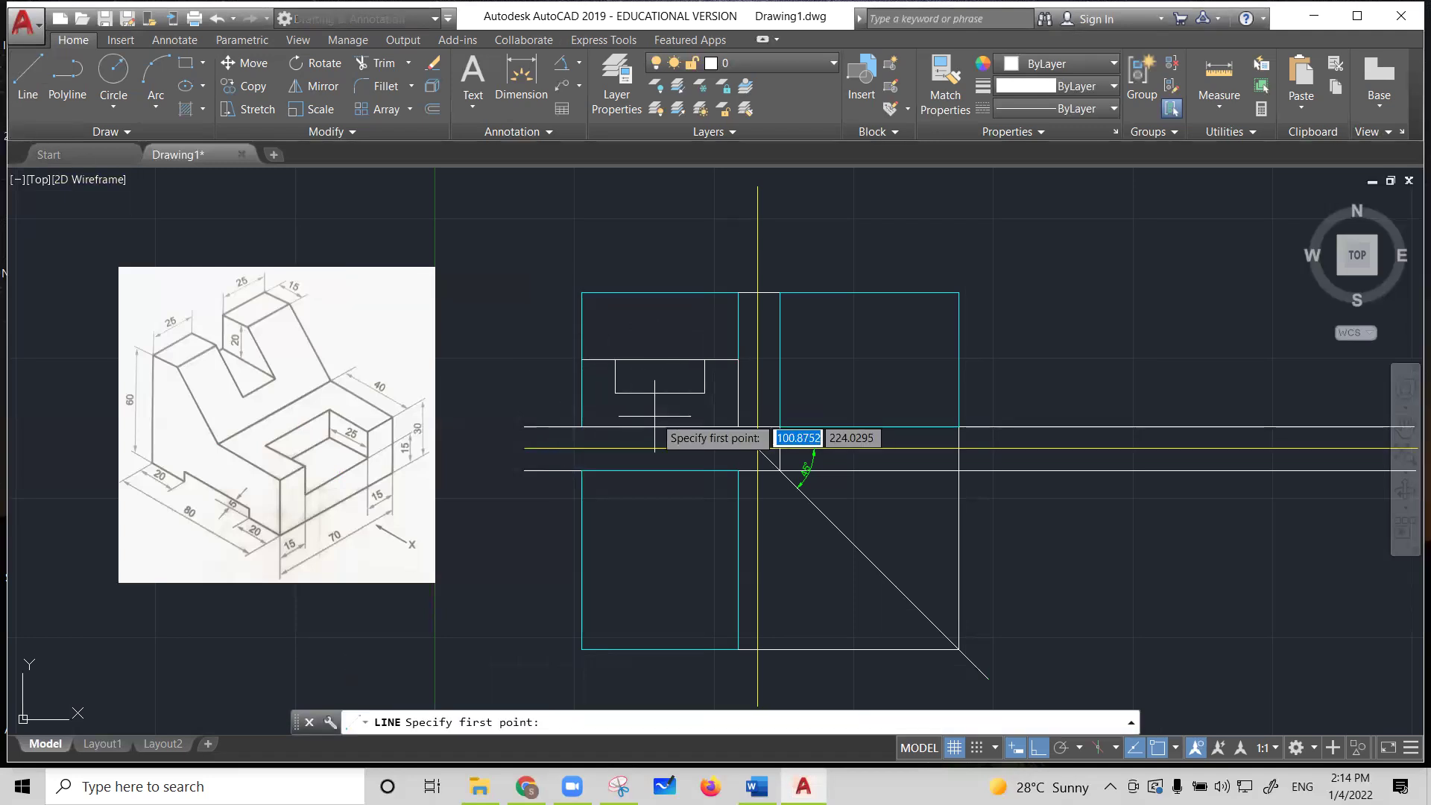
pyautogui.click(581, 359)
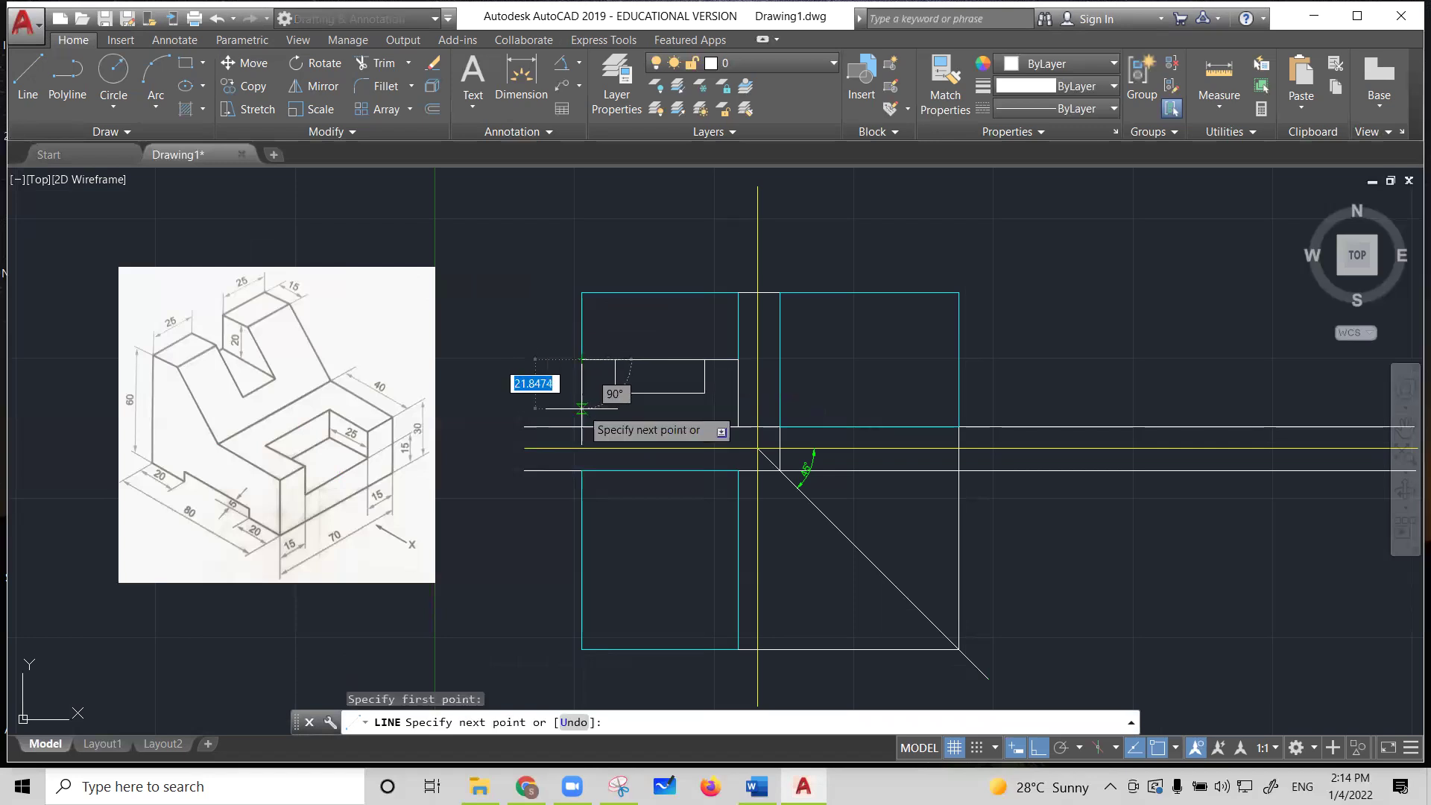
pyautogui.click(581, 426)
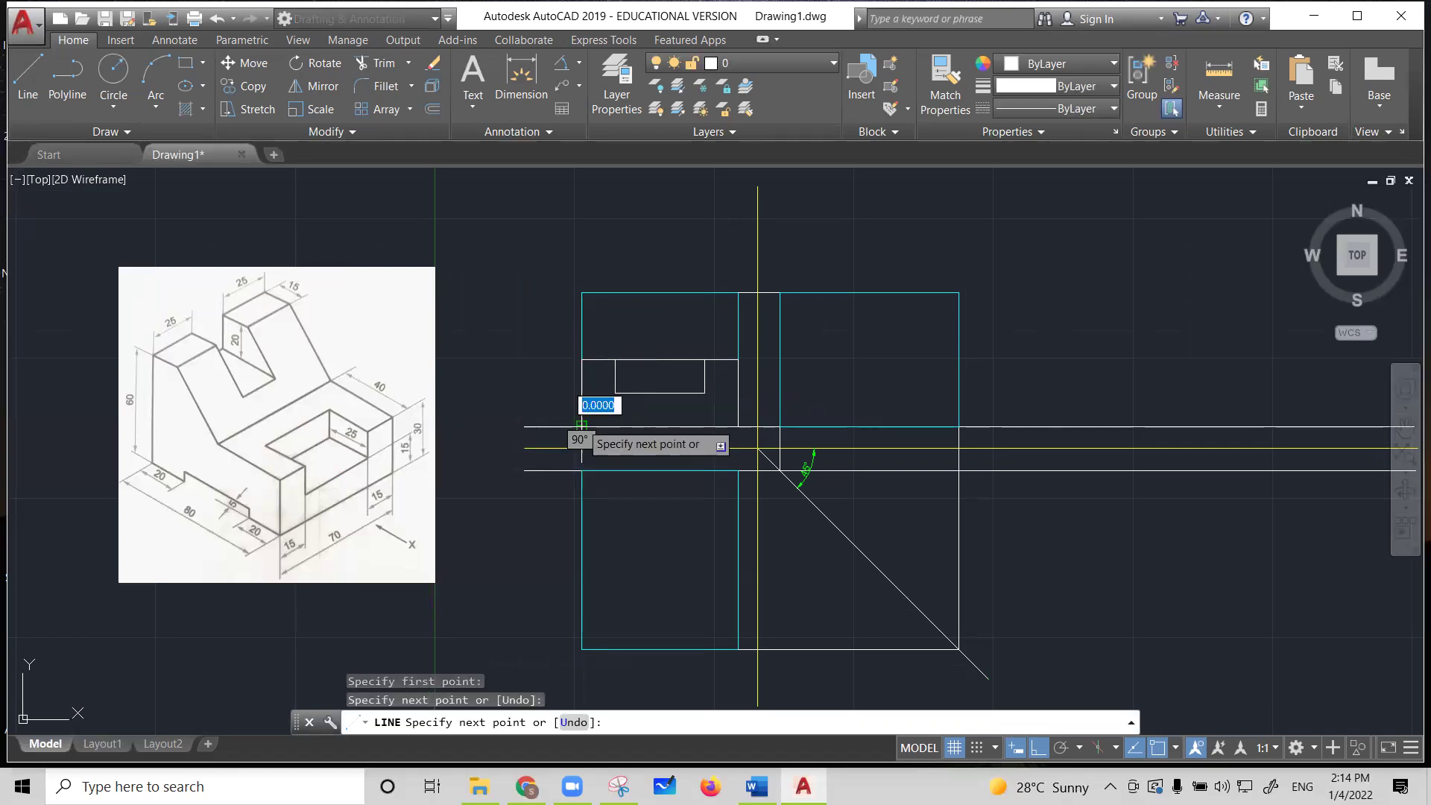
pyautogui.press('Escape')
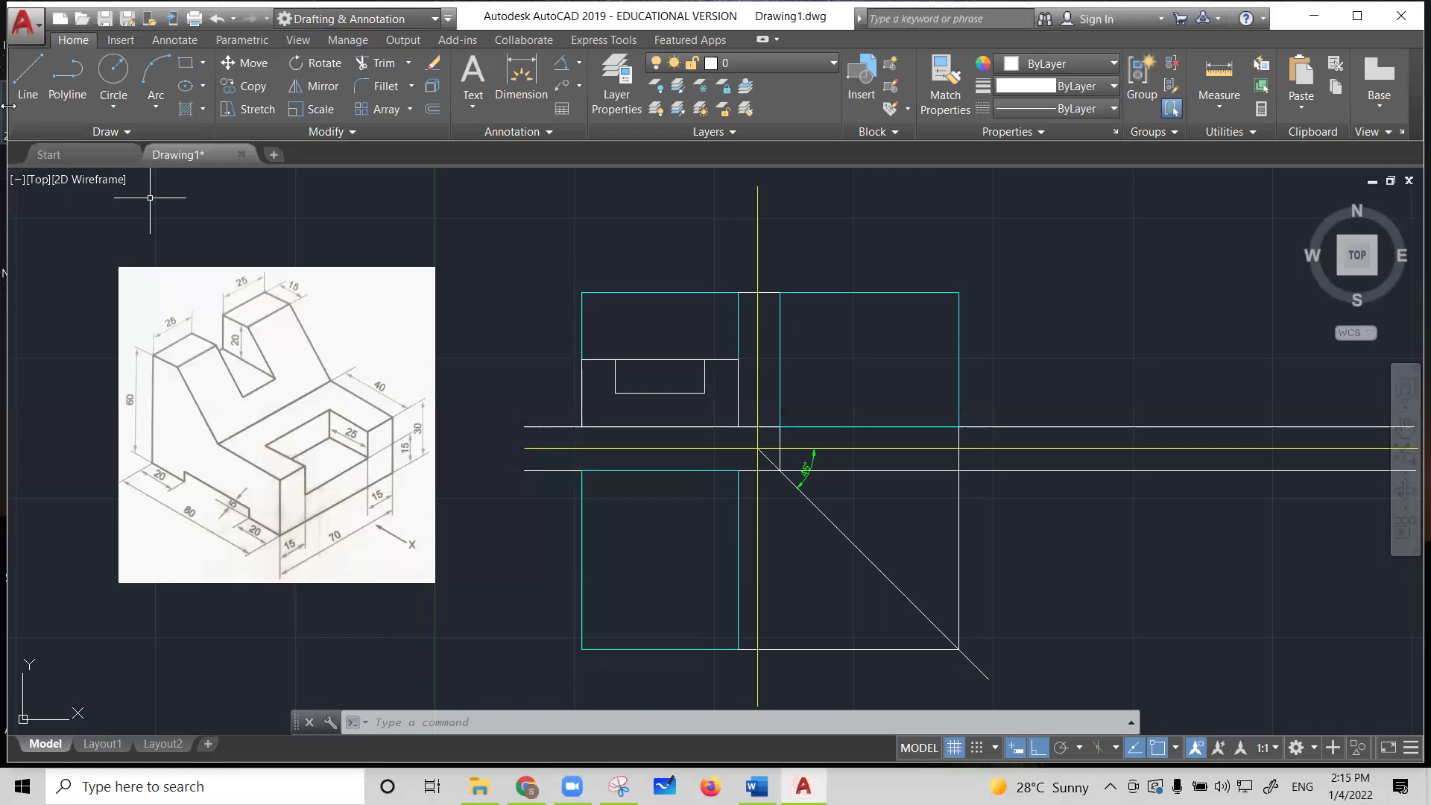
# Draw a line from the left end of the front view's middle horizontal up to the top corner, continuing 25 right
pyautogui.click(28, 78)
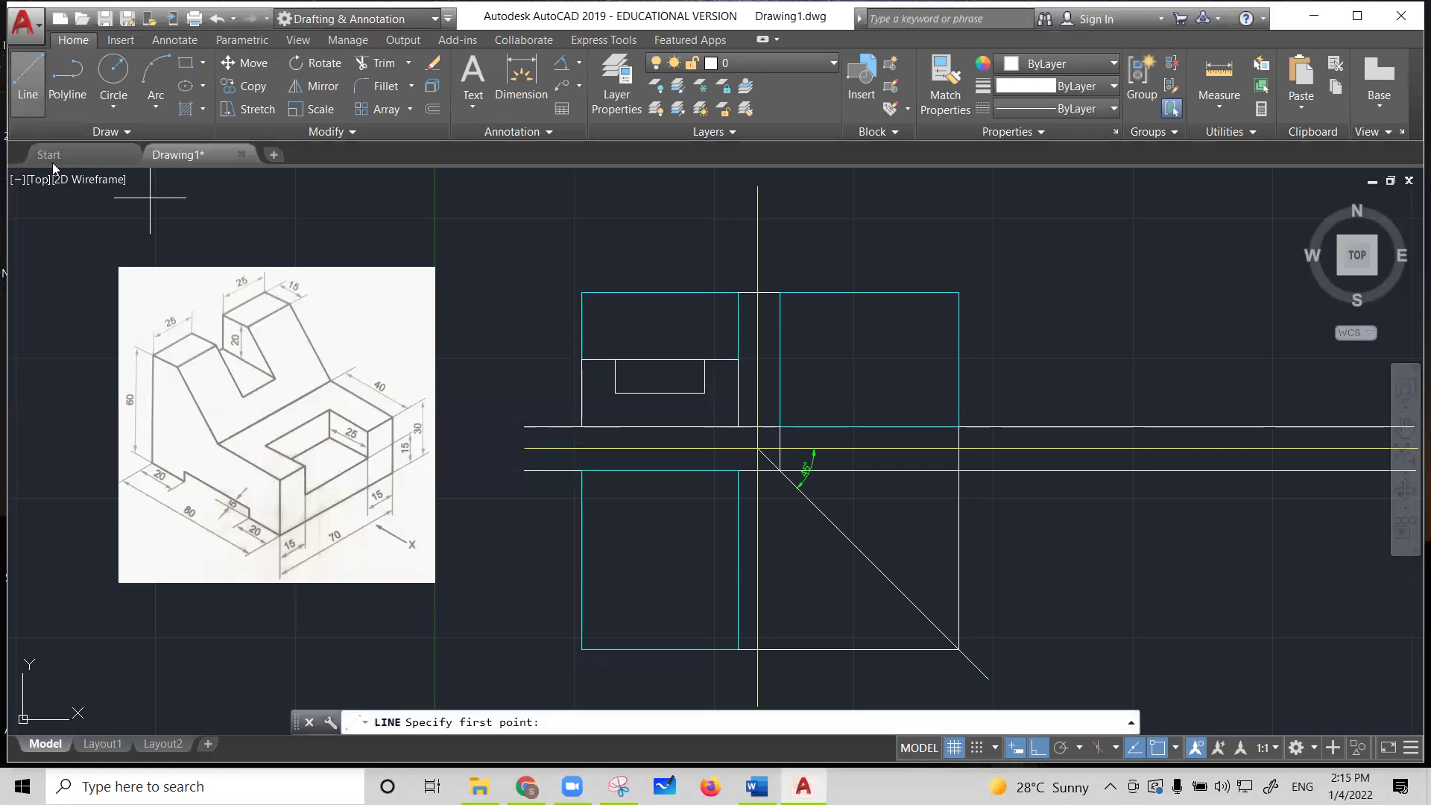
pyautogui.click(582, 359)
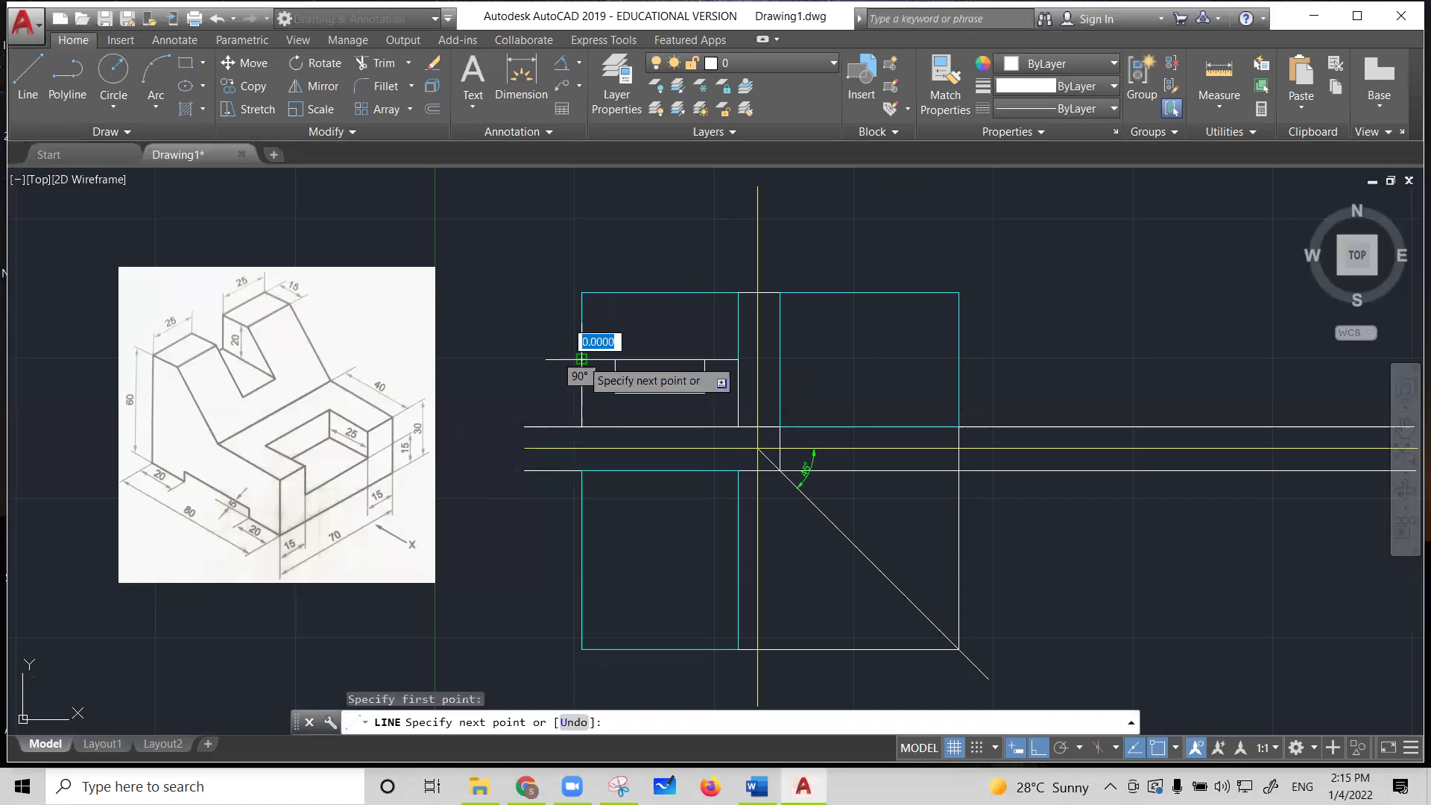
pyautogui.click(582, 291)
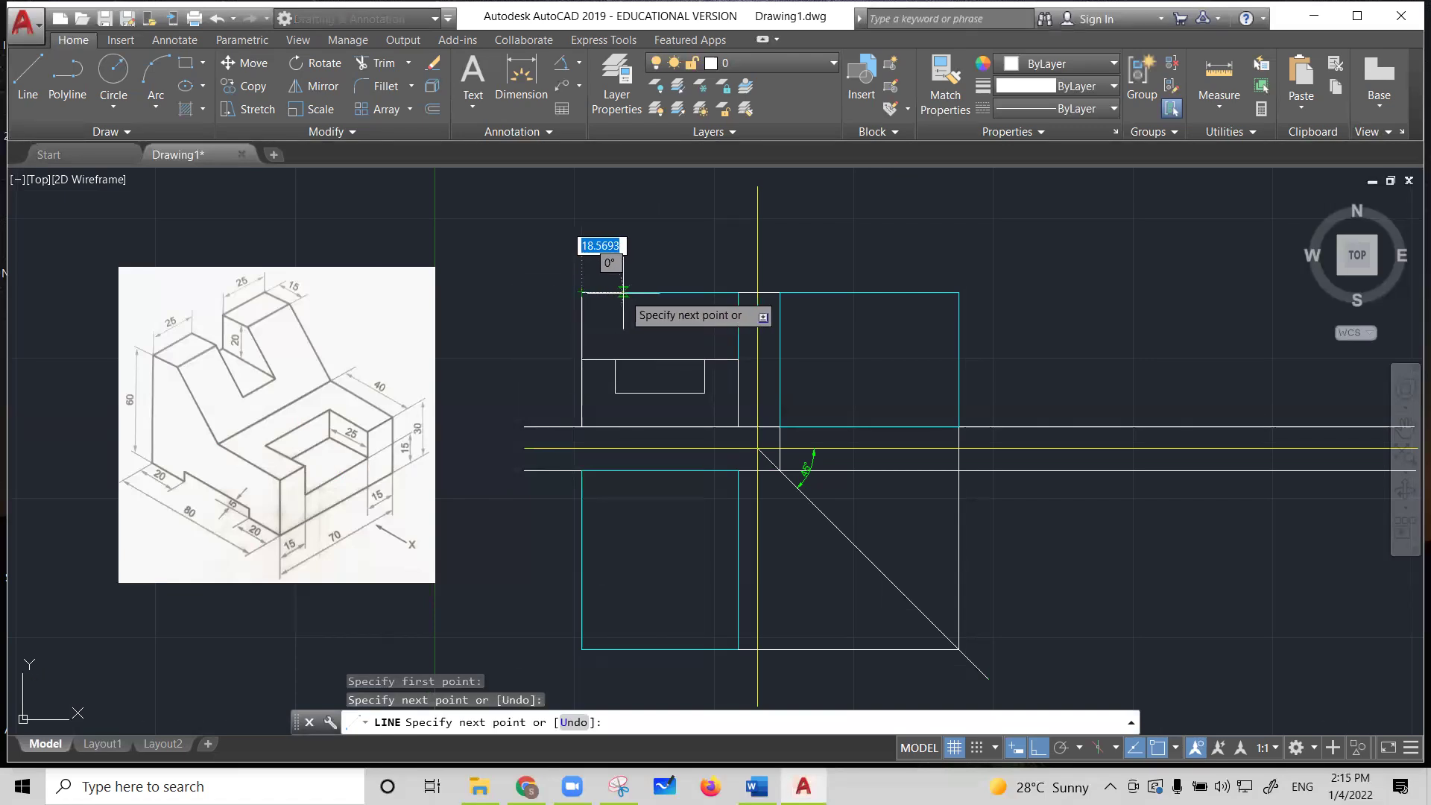
pyautogui.write('25')
pyautogui.press('Return')
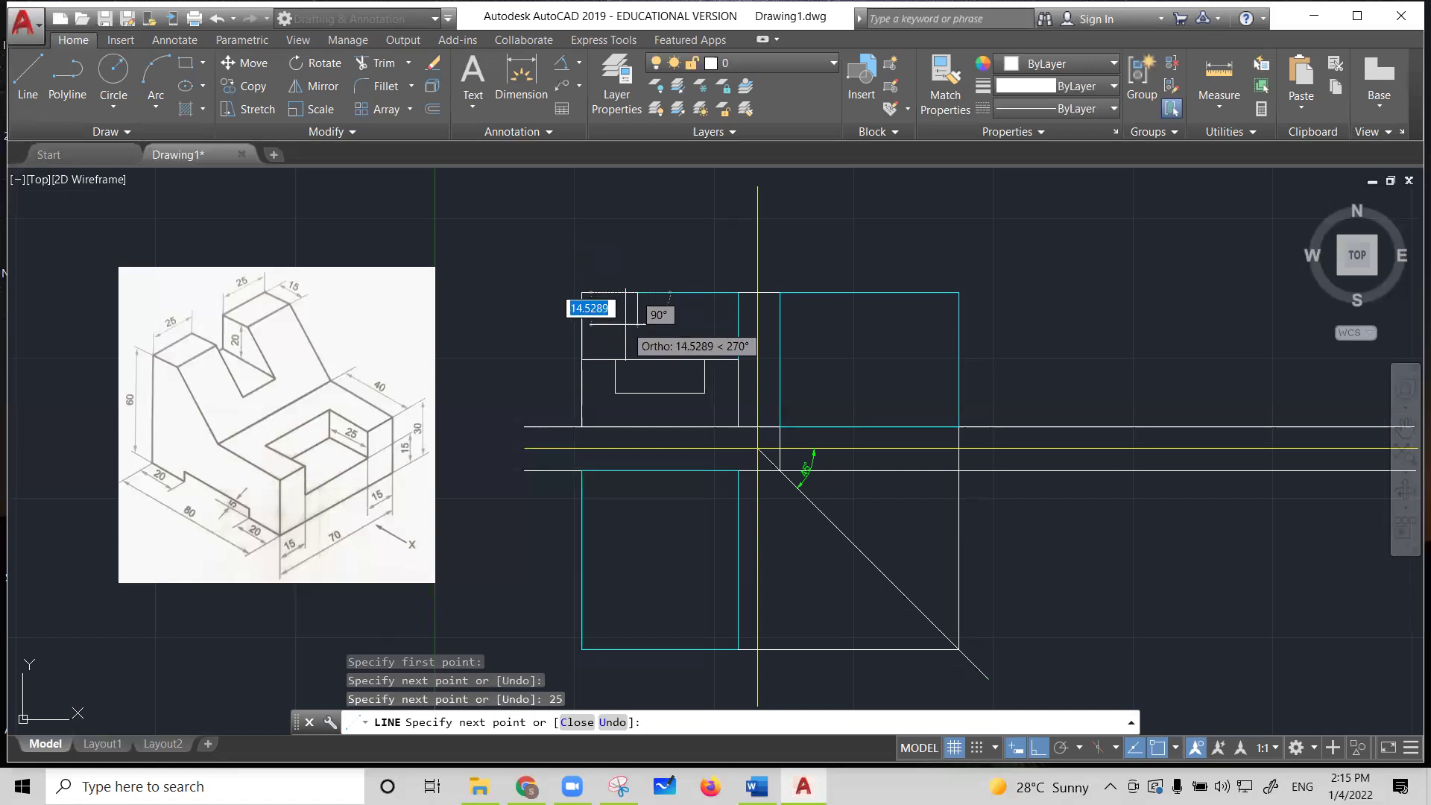
# Continue the outline 20 down and 20 right, and bring it back up to the top edge to form the slot
pyautogui.write('2')
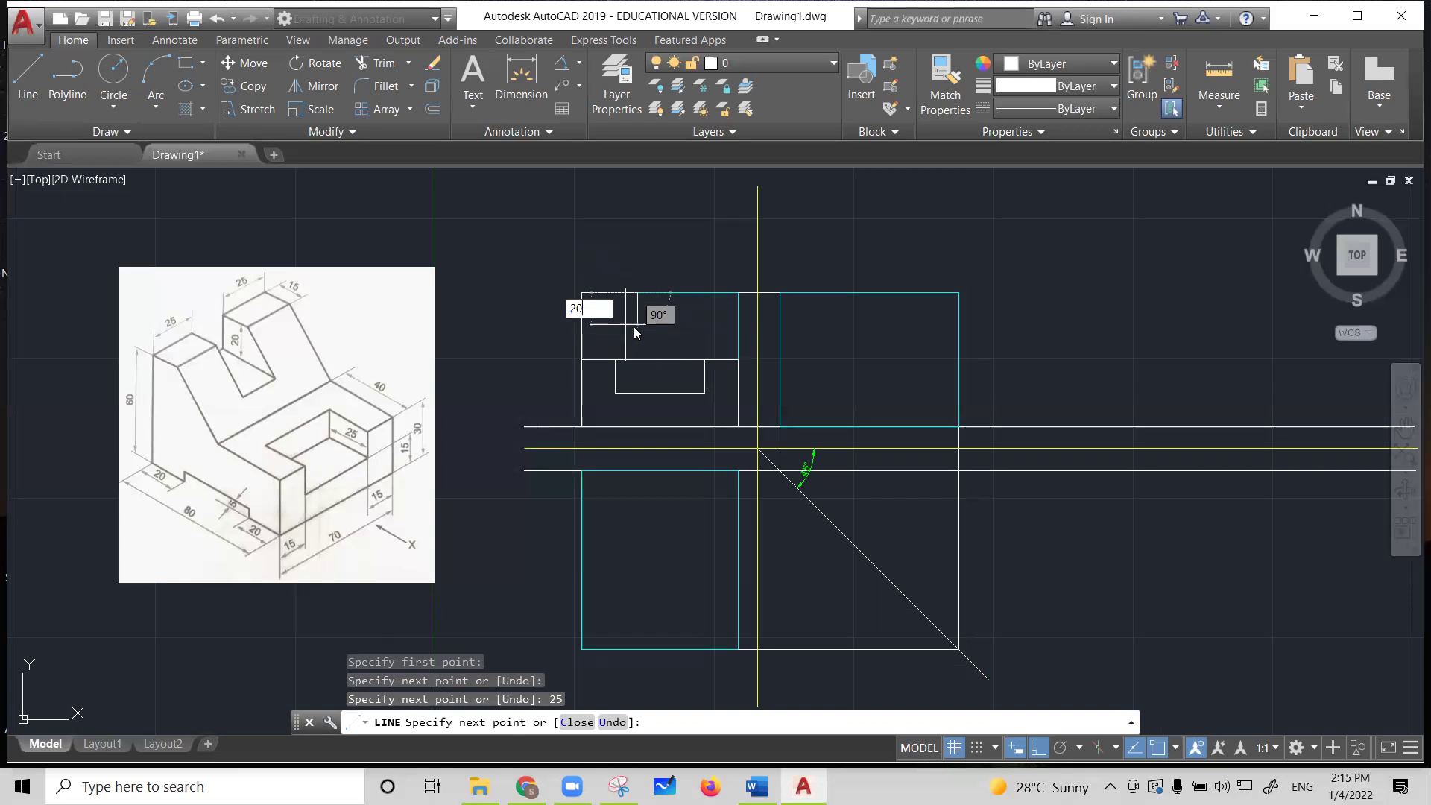
pyautogui.write('0')
pyautogui.press('Return')
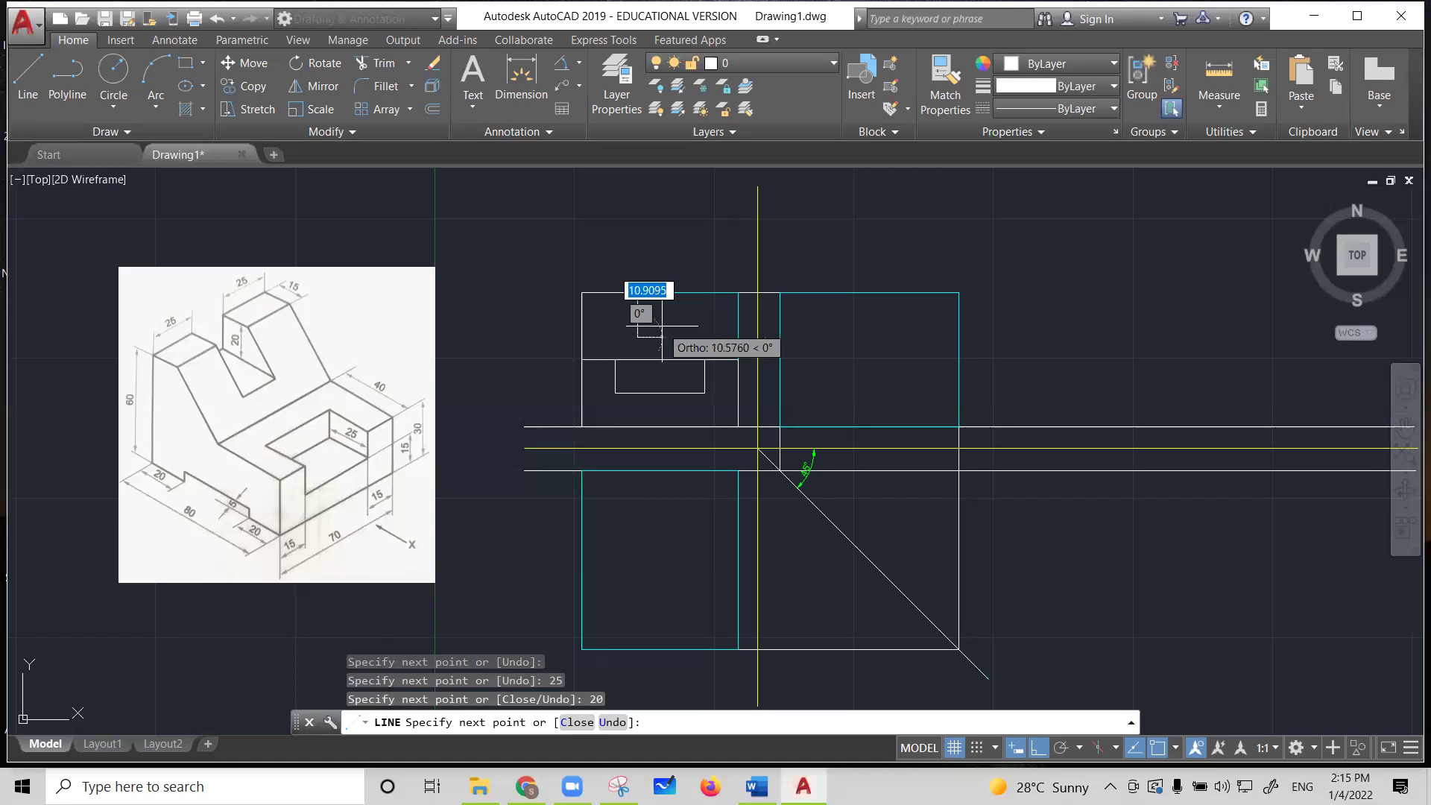
pyautogui.write('20')
pyautogui.press('Return')
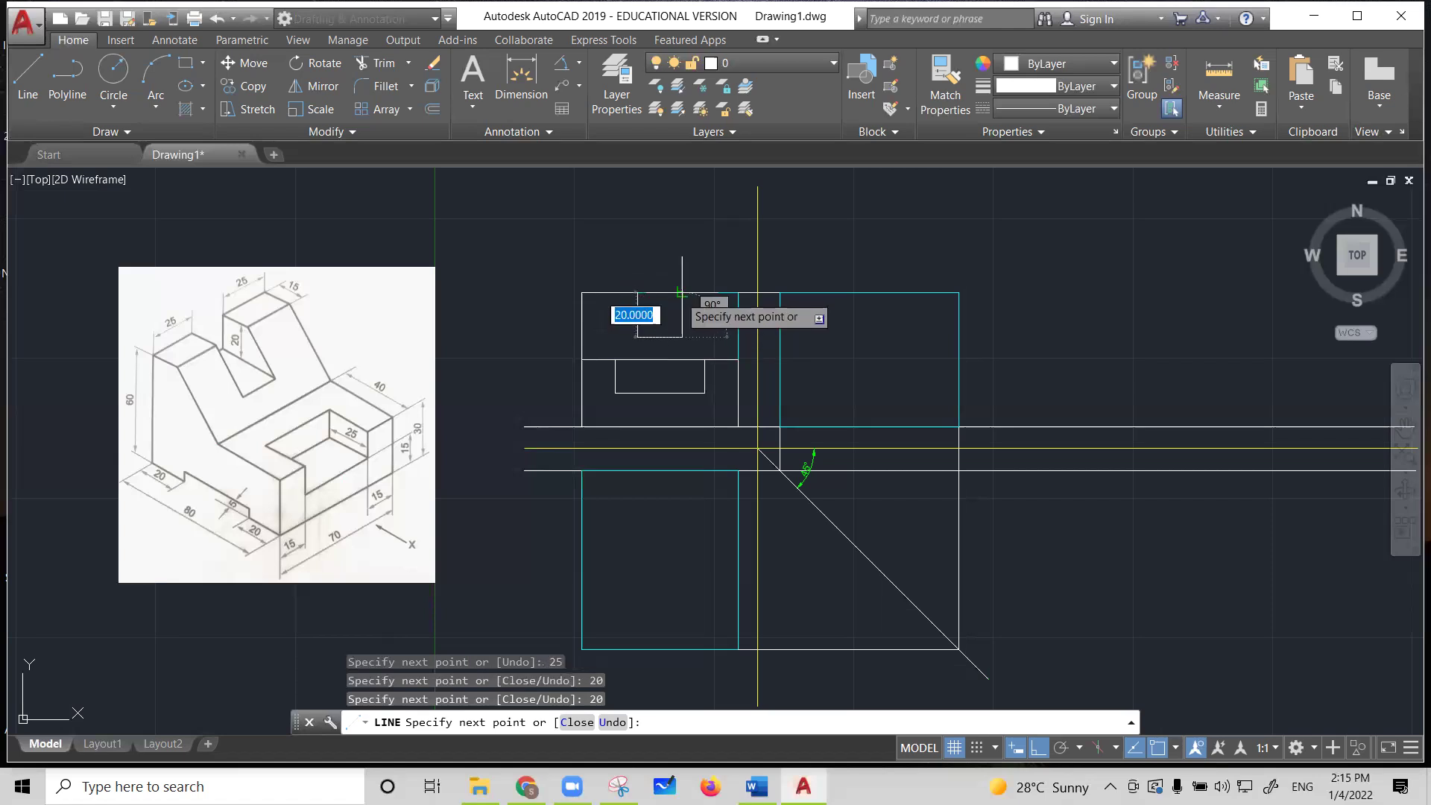
pyautogui.click(682, 293)
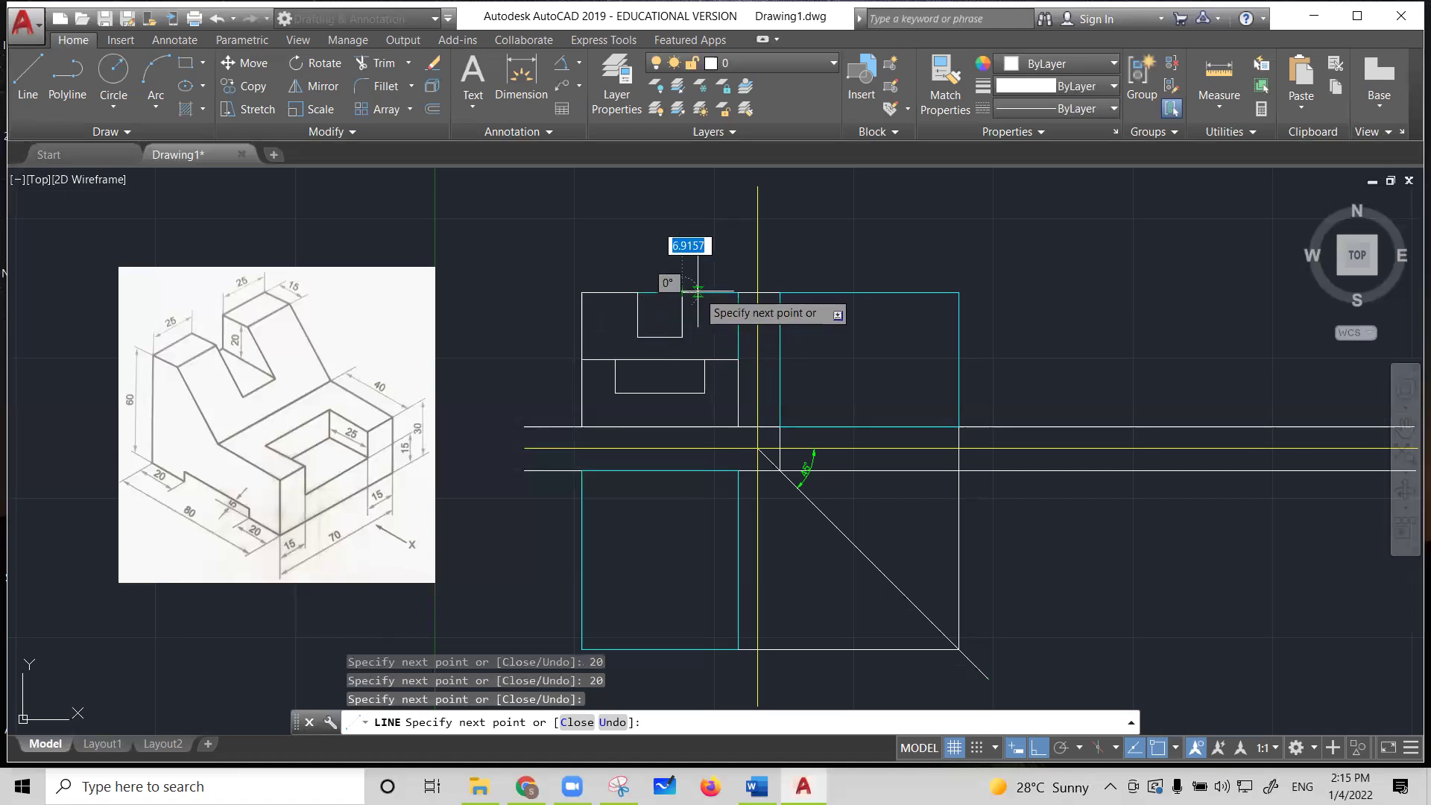
# Finish the outline along the top to the front view's upper right corner and down to the middle horizontal line
pyautogui.click(737, 296)
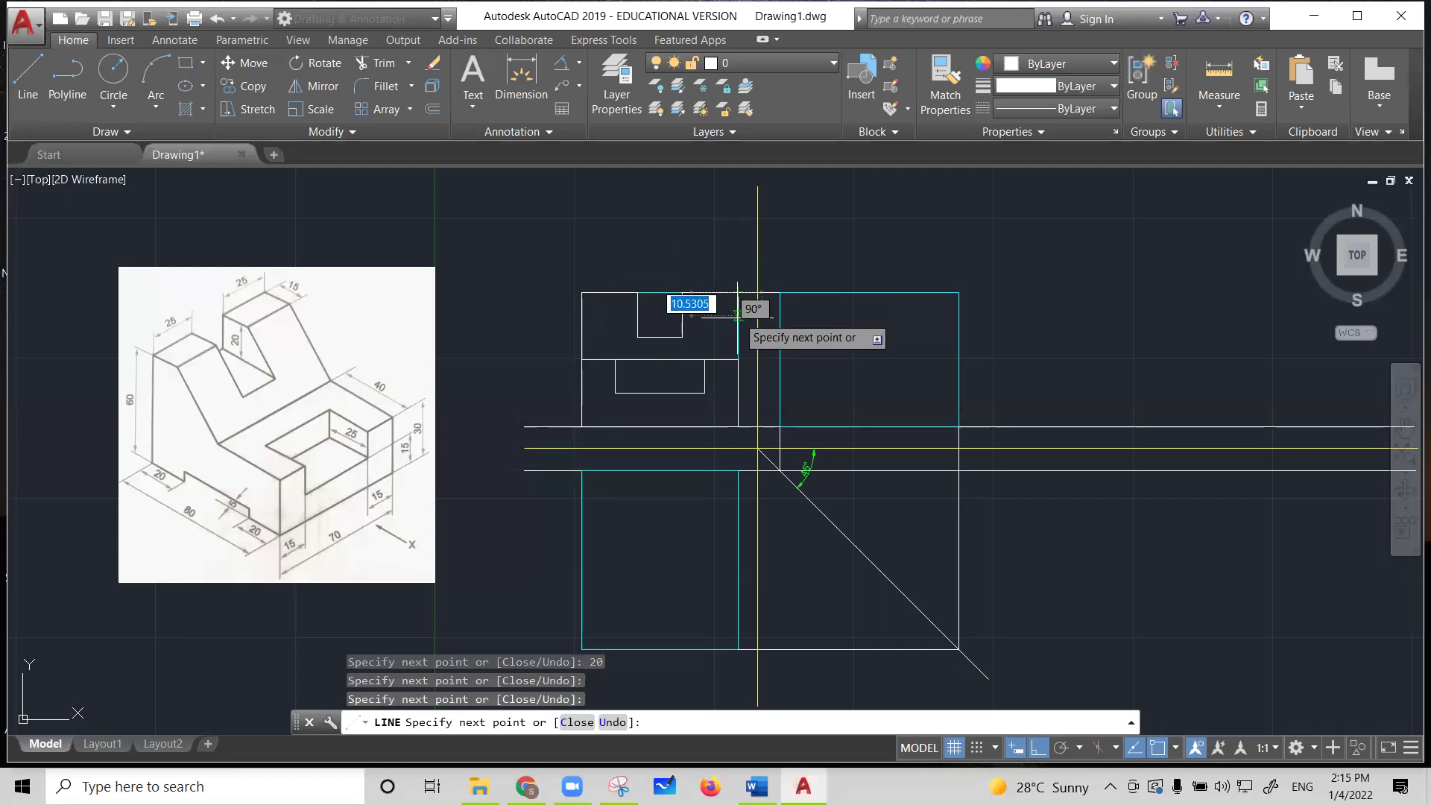
pyautogui.click(737, 354)
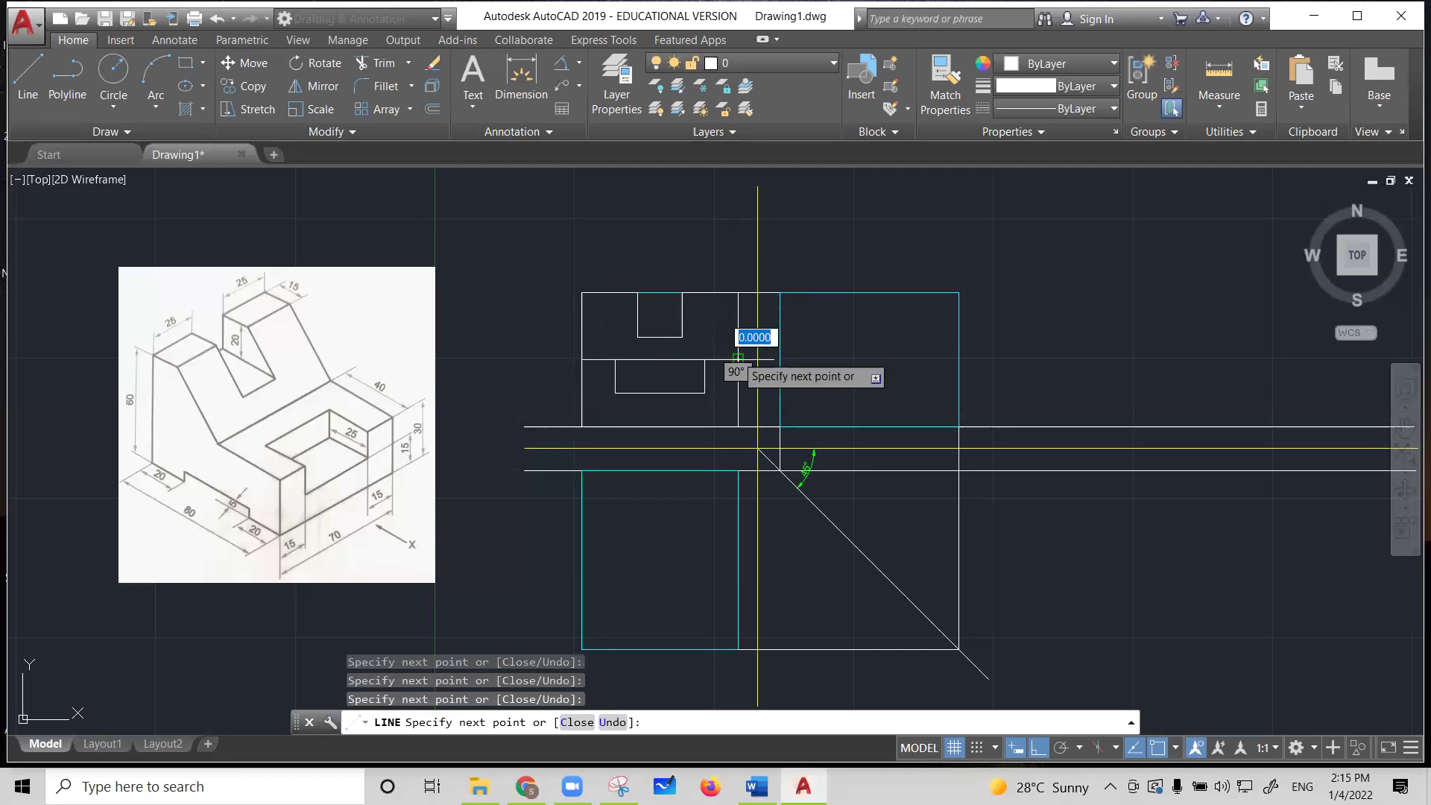
pyautogui.press('Escape')
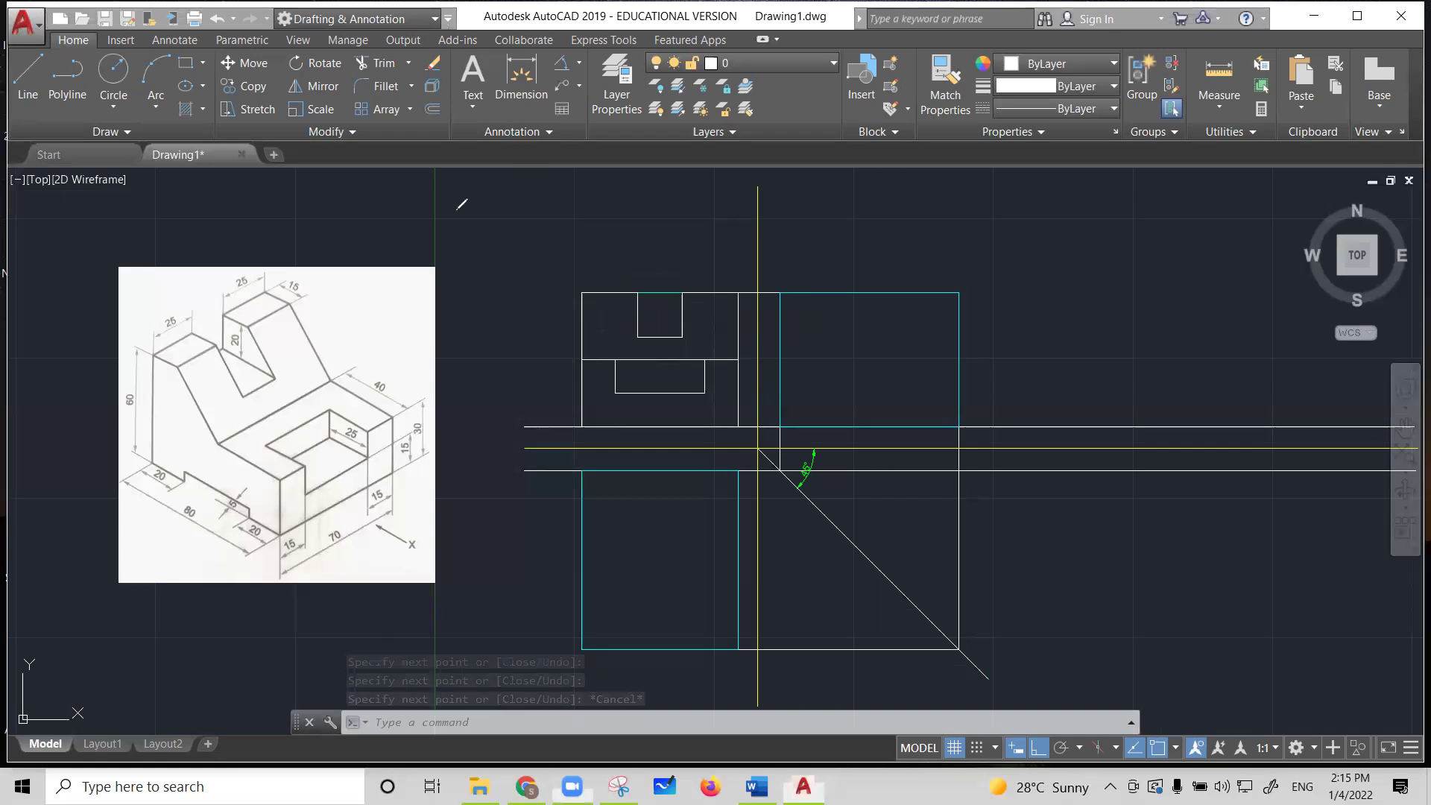
pyautogui.moveTo(194, 354); pyautogui.dragTo(194, 364)
pyautogui.moveTo(607, 291); pyautogui.dragTo(607, 300)
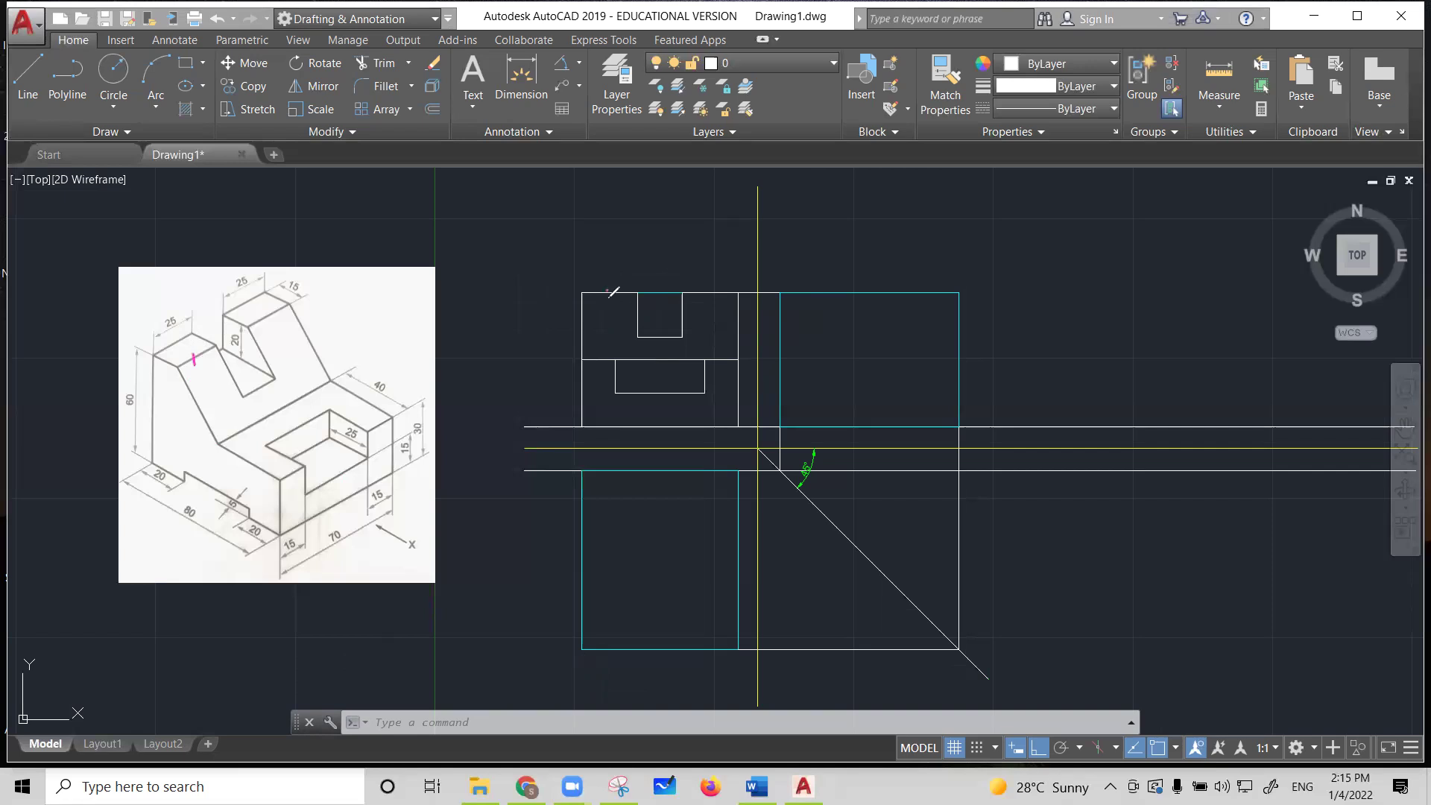
pyautogui.moveTo(205, 389); pyautogui.dragTo(181, 406)
pyautogui.moveTo(586, 325); pyautogui.dragTo(574, 332)
pyautogui.moveTo(234, 345); pyautogui.dragTo(254, 344)
pyautogui.moveTo(632, 308); pyautogui.dragTo(687, 308)
pyautogui.moveTo(178, 297)
pyautogui.mouseDown()
pyautogui.moveTo(155, 323)
pyautogui.moveTo(199, 319)
pyautogui.moveTo(183, 299)
pyautogui.mouseUp()
pyautogui.moveTo(257, 261)
pyautogui.mouseDown()
pyautogui.moveTo(226, 274)
pyautogui.moveTo(248, 299)
pyautogui.moveTo(268, 268)
pyautogui.mouseUp()
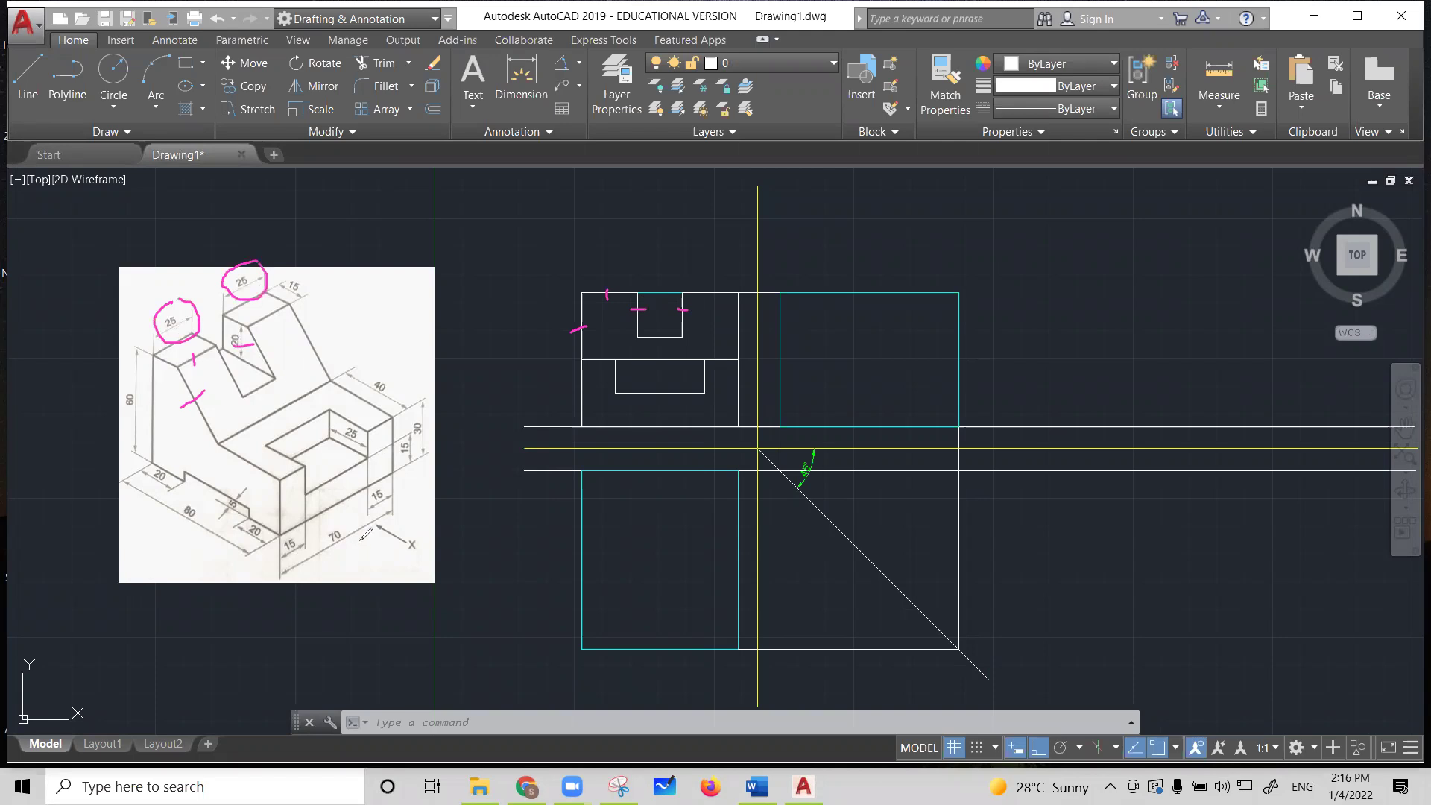
pyautogui.moveTo(346, 516); pyautogui.dragTo(347, 547)
pyautogui.moveTo(261, 380)
pyautogui.mouseDown()
pyautogui.moveTo(266, 405)
pyautogui.moveTo(281, 386)
pyautogui.mouseUp()
pyautogui.click(958, 105)
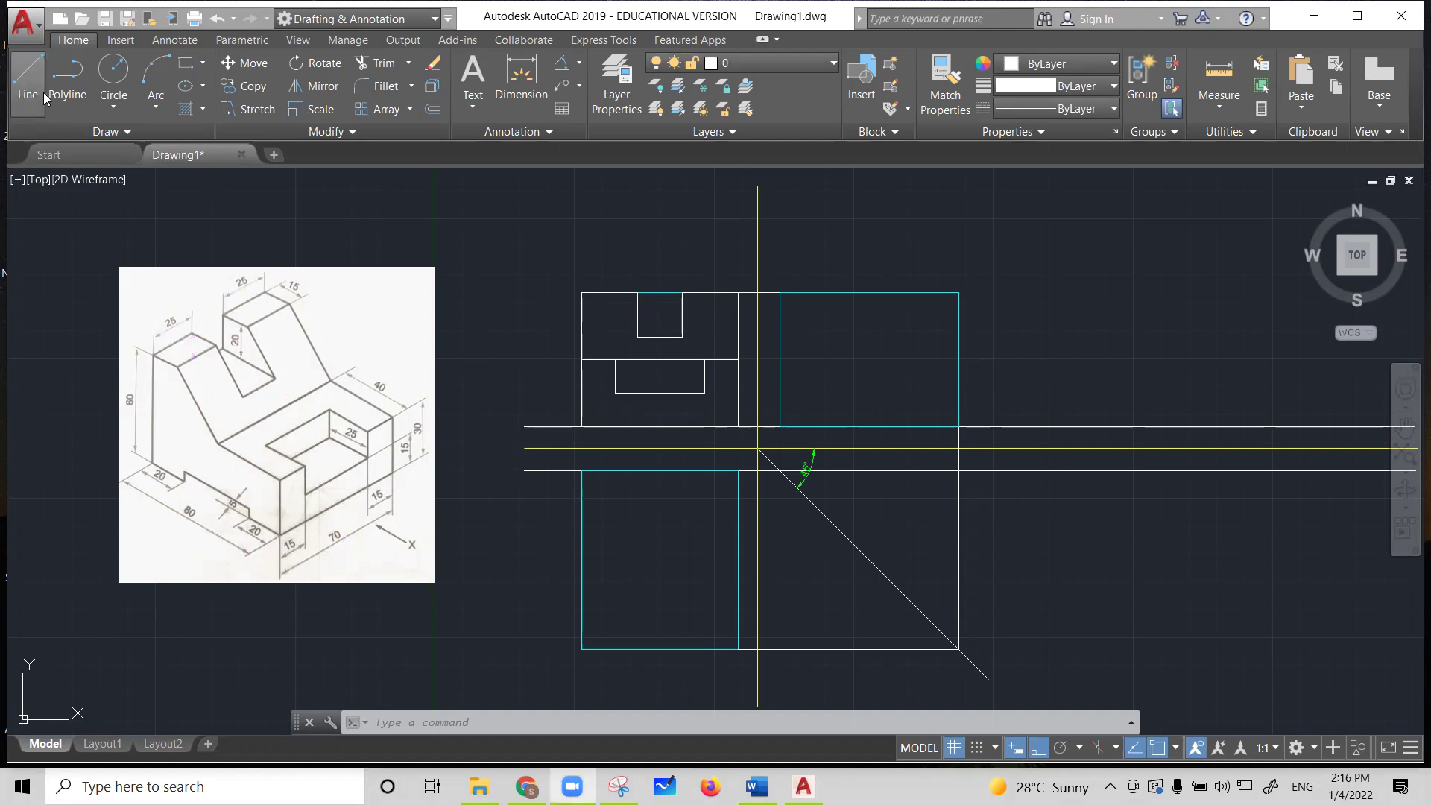
# Change the front view's outer edges, inner rectangle and top slot lines to magenta, except the short horizontal at mid-height on the left
pyautogui.click(581, 339)
pyautogui.click(581, 380)
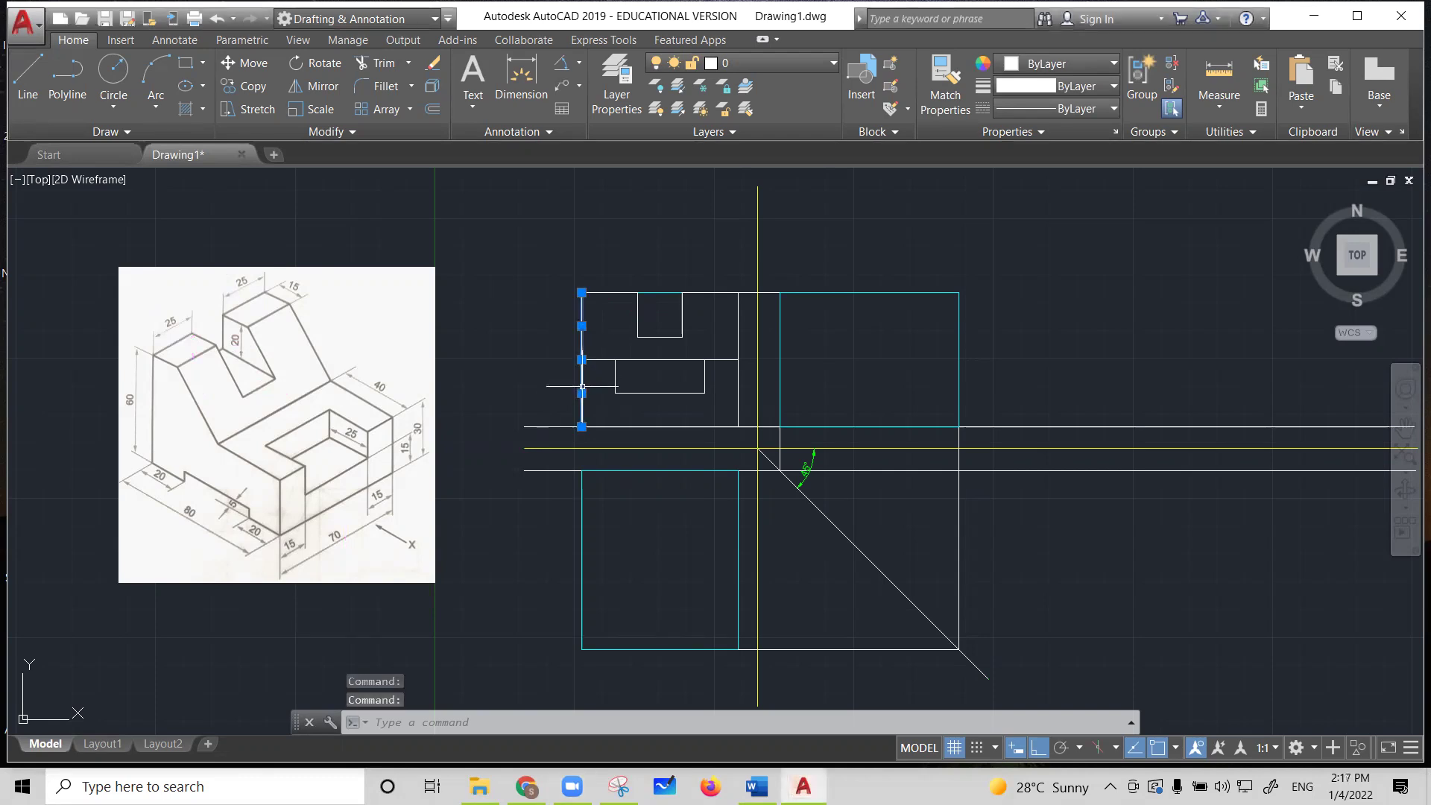
pyautogui.click(639, 426)
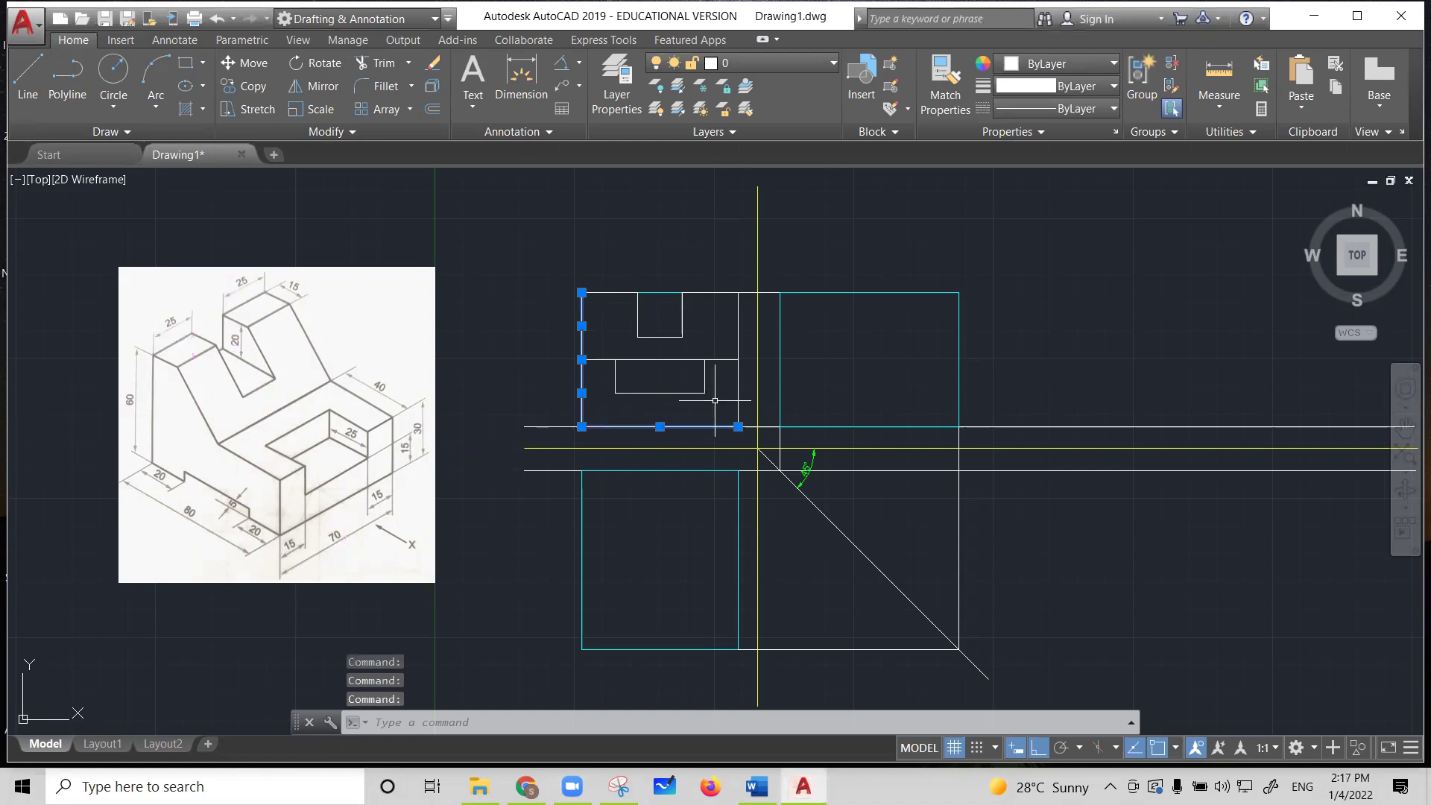
pyautogui.click(737, 384)
pyautogui.click(725, 360)
pyautogui.click(661, 360)
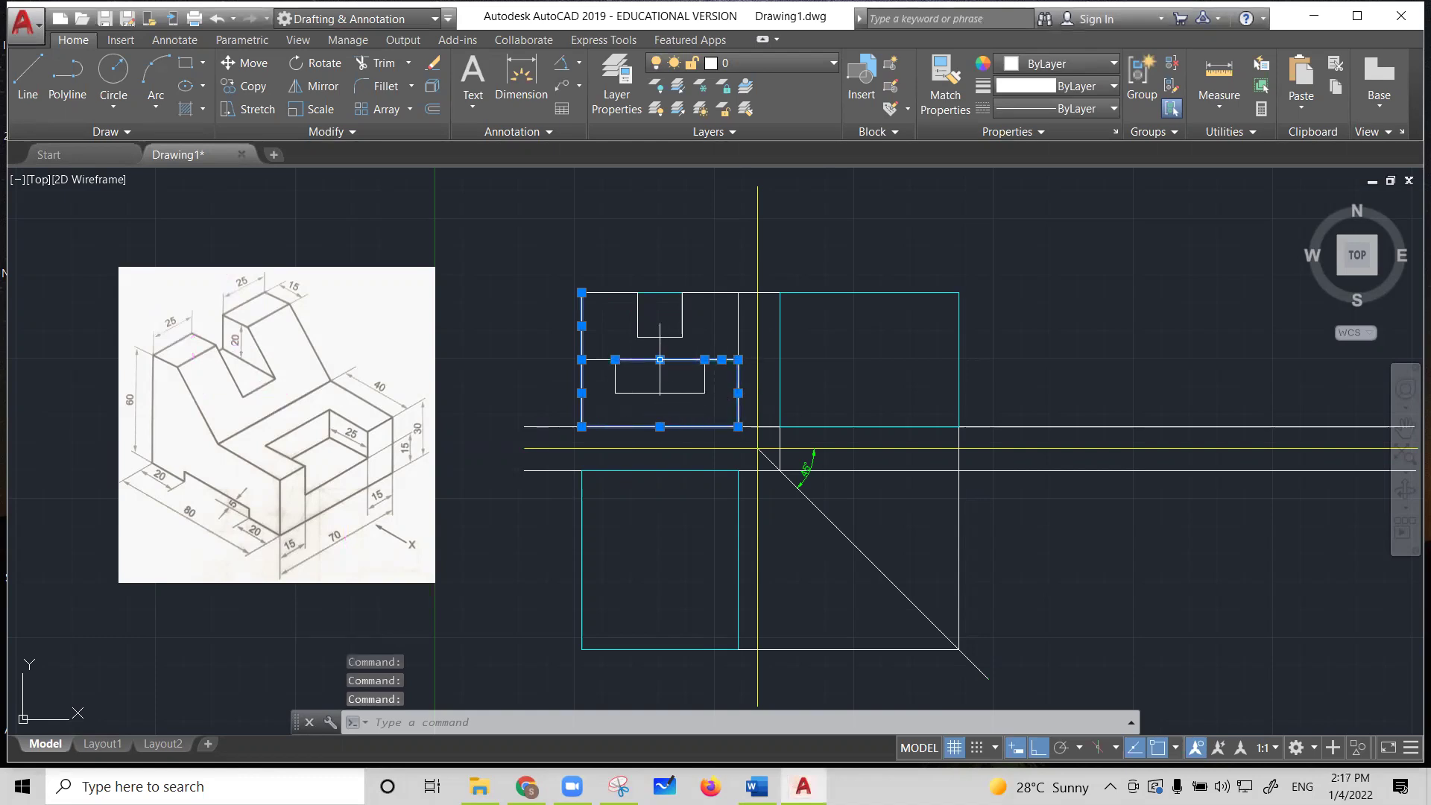
pyautogui.click(616, 376)
pyautogui.click(659, 393)
pyautogui.click(705, 376)
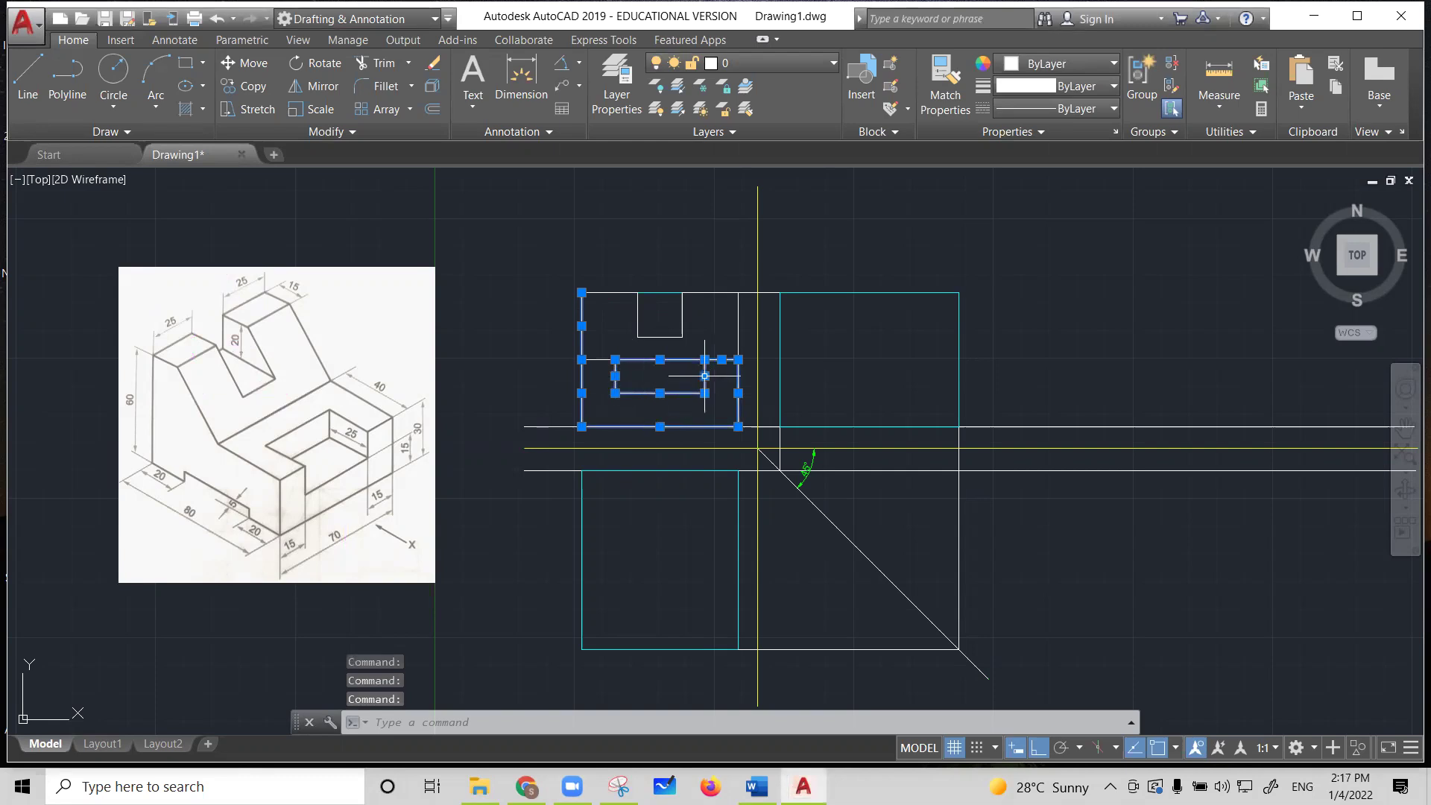
pyautogui.click(739, 327)
pyautogui.click(711, 292)
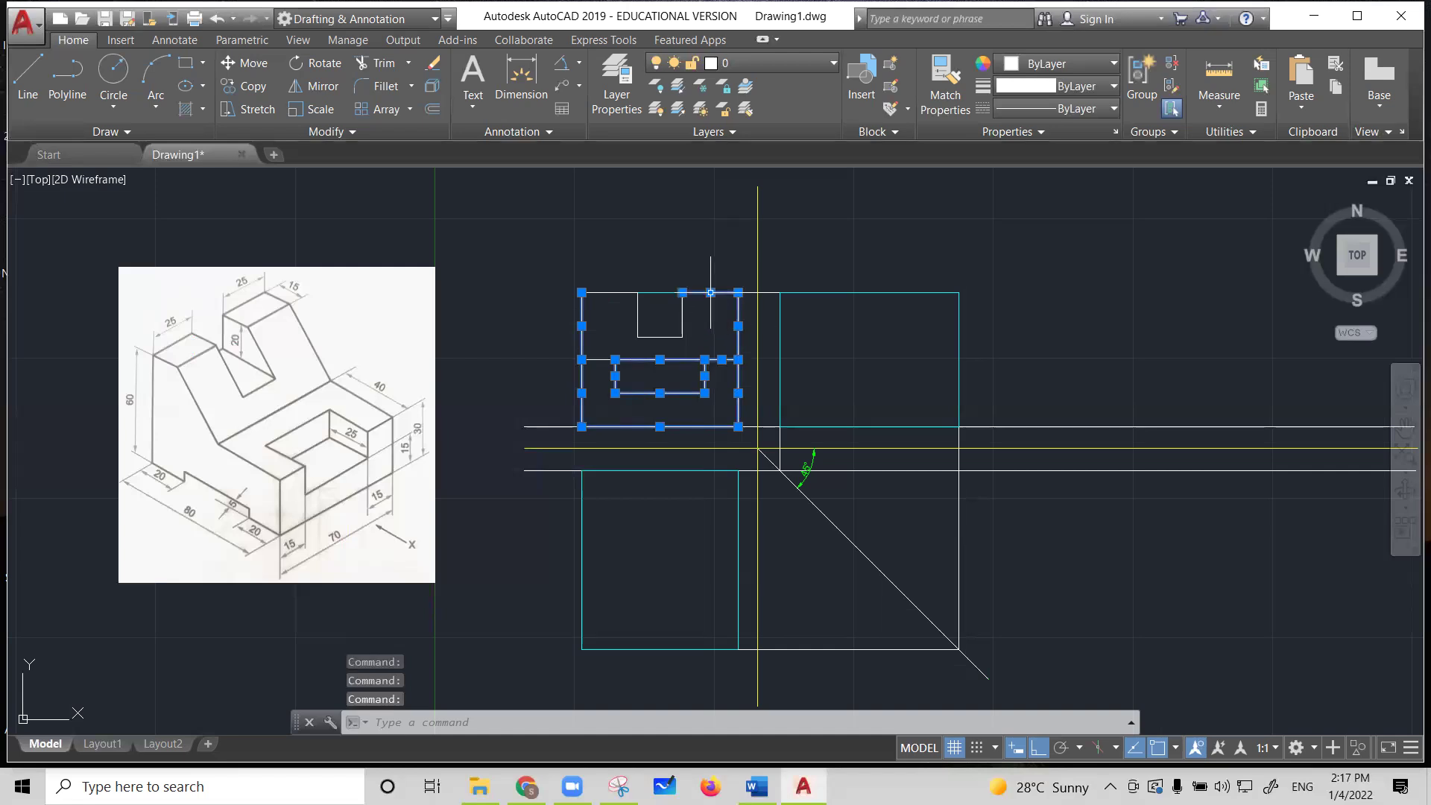
pyautogui.click(682, 318)
pyautogui.click(663, 336)
pyautogui.click(637, 313)
pyautogui.click(616, 293)
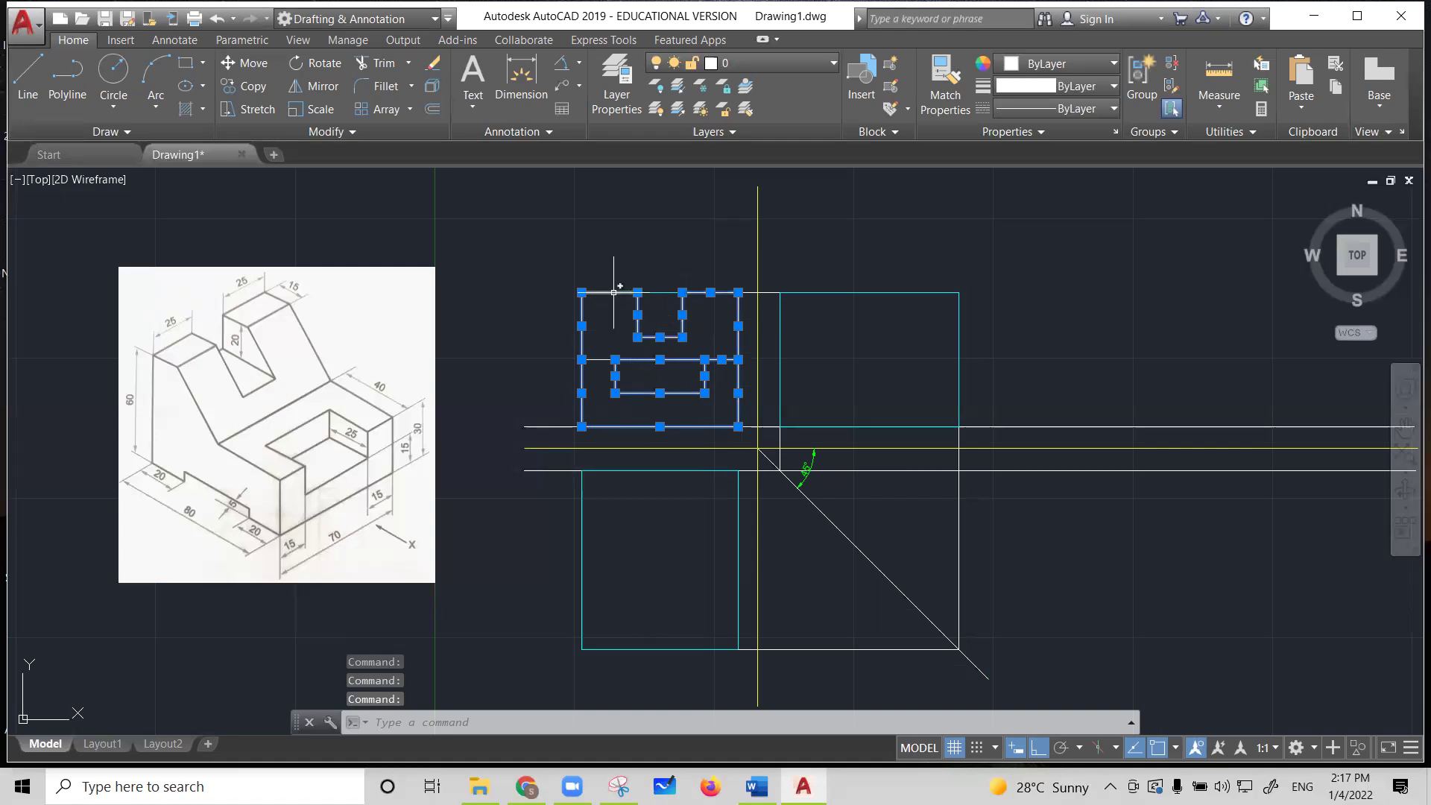
pyautogui.click(1114, 65)
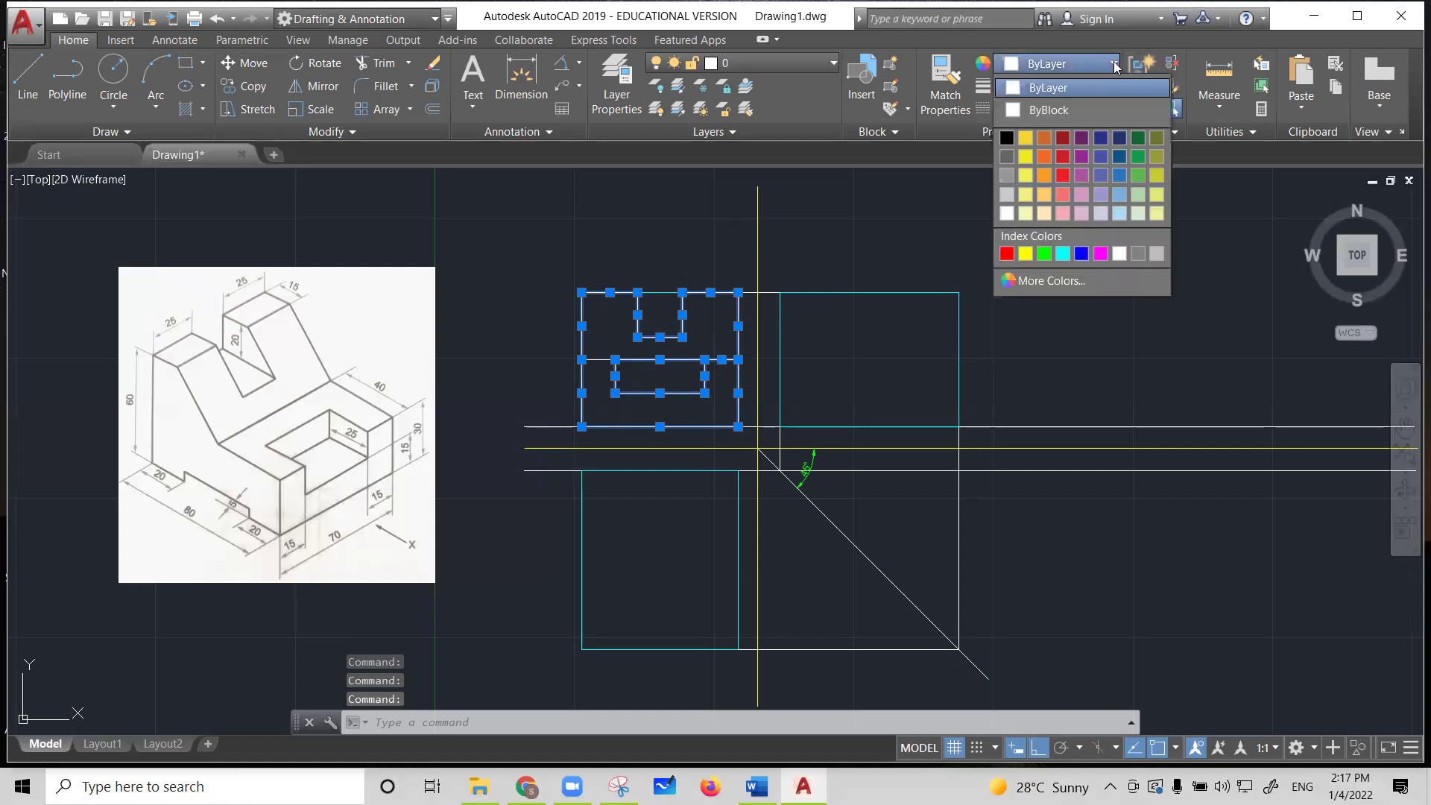
pyautogui.click(1102, 254)
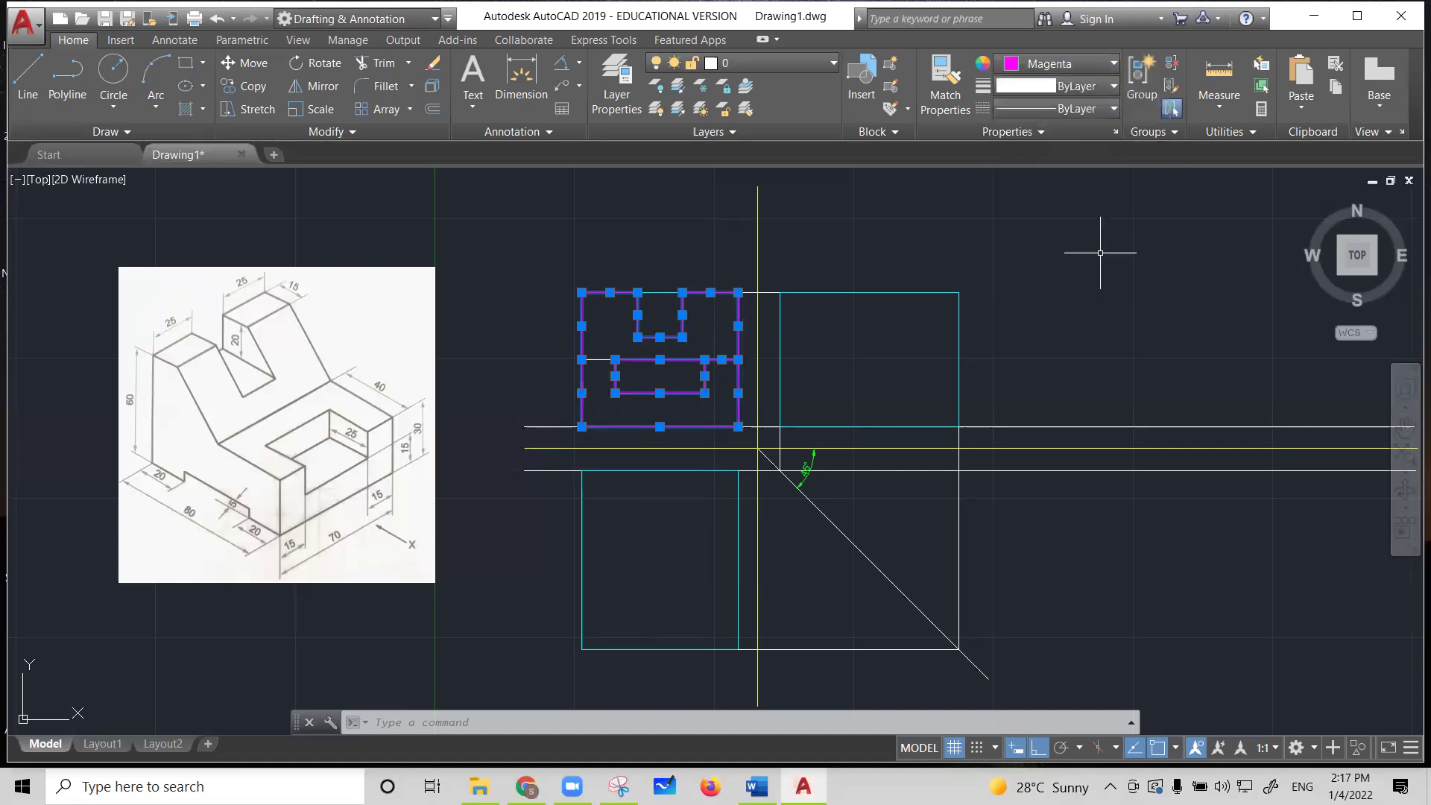
pyautogui.press('Escape')
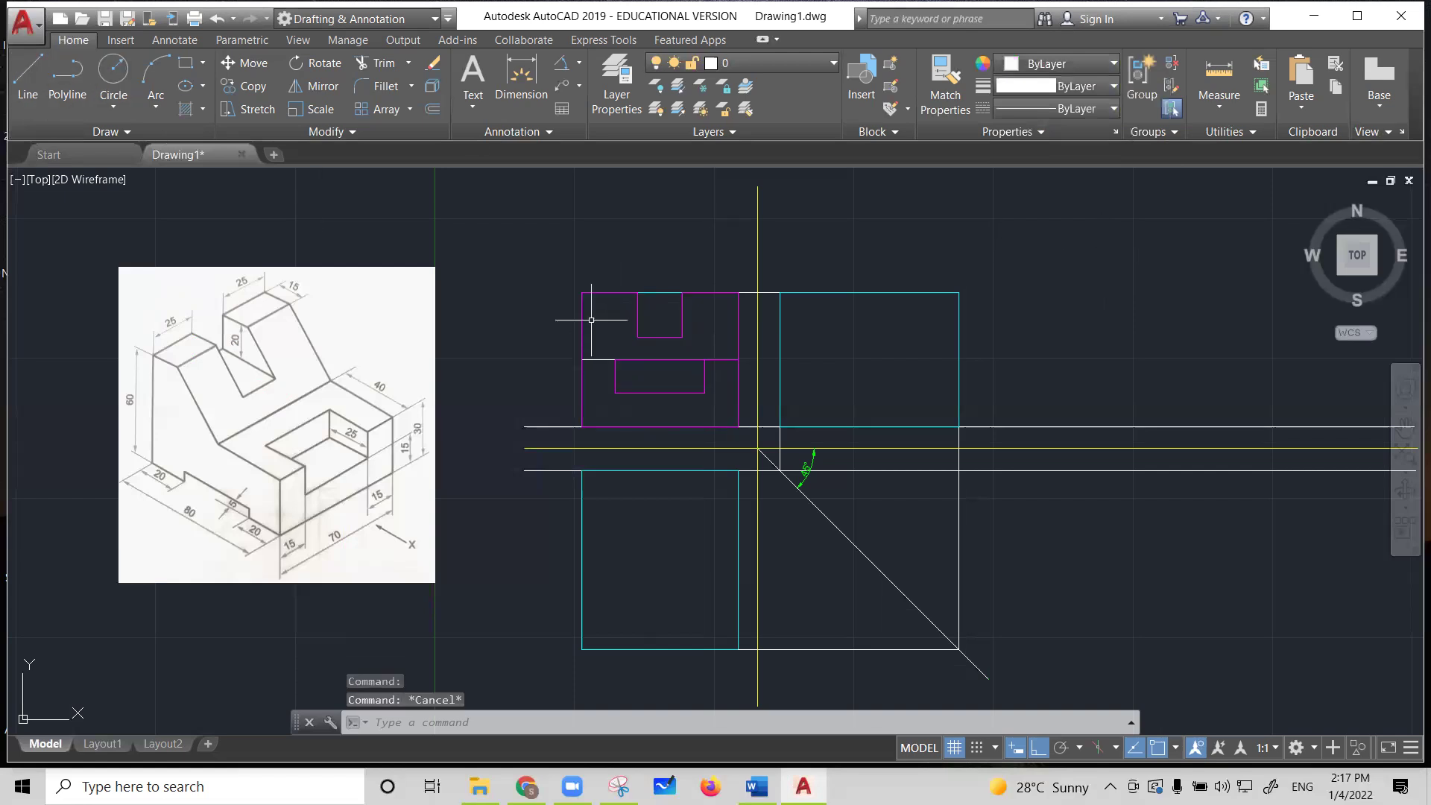
# Change the remaining short white horizontal segment at the front view's left mid-height to magenta
pyautogui.click(599, 359)
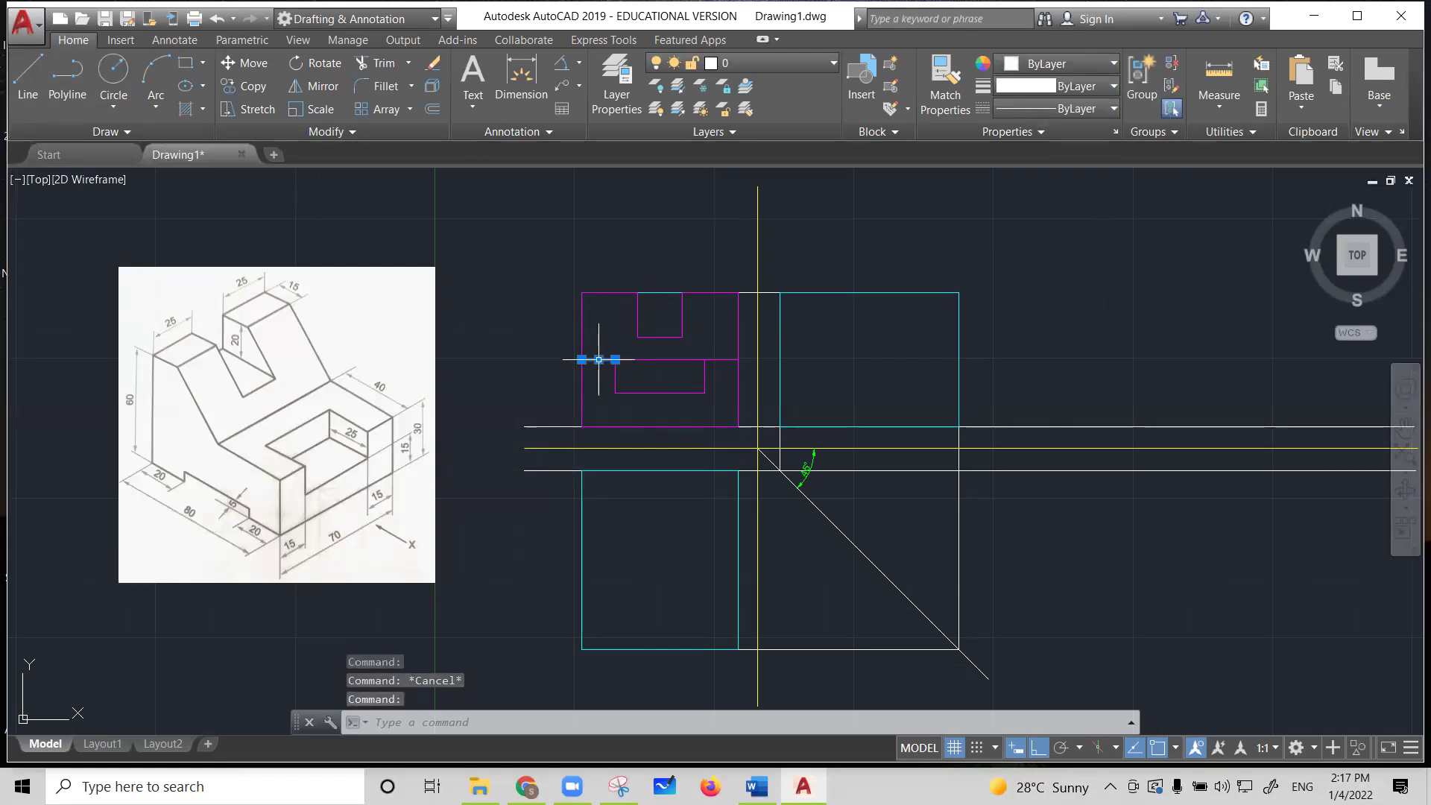
pyautogui.click(1058, 65)
pyautogui.click(1102, 254)
pyautogui.press('Escape')
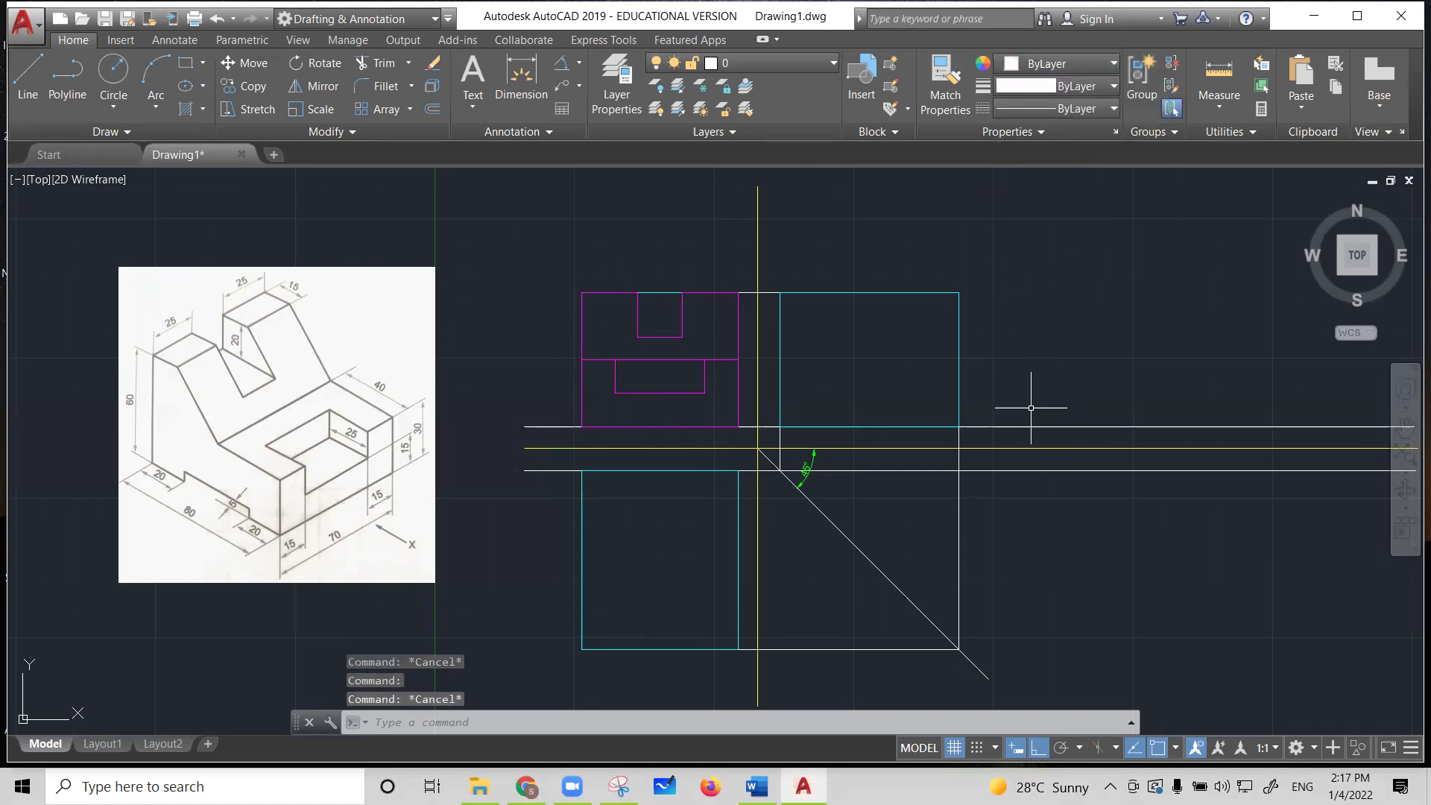
# Dimension the top edge segment left of the front view's slot, placing the dimension line above the view
pyautogui.scroll(2, 1031, 408)
pyautogui.scroll(2, 1031, 408)
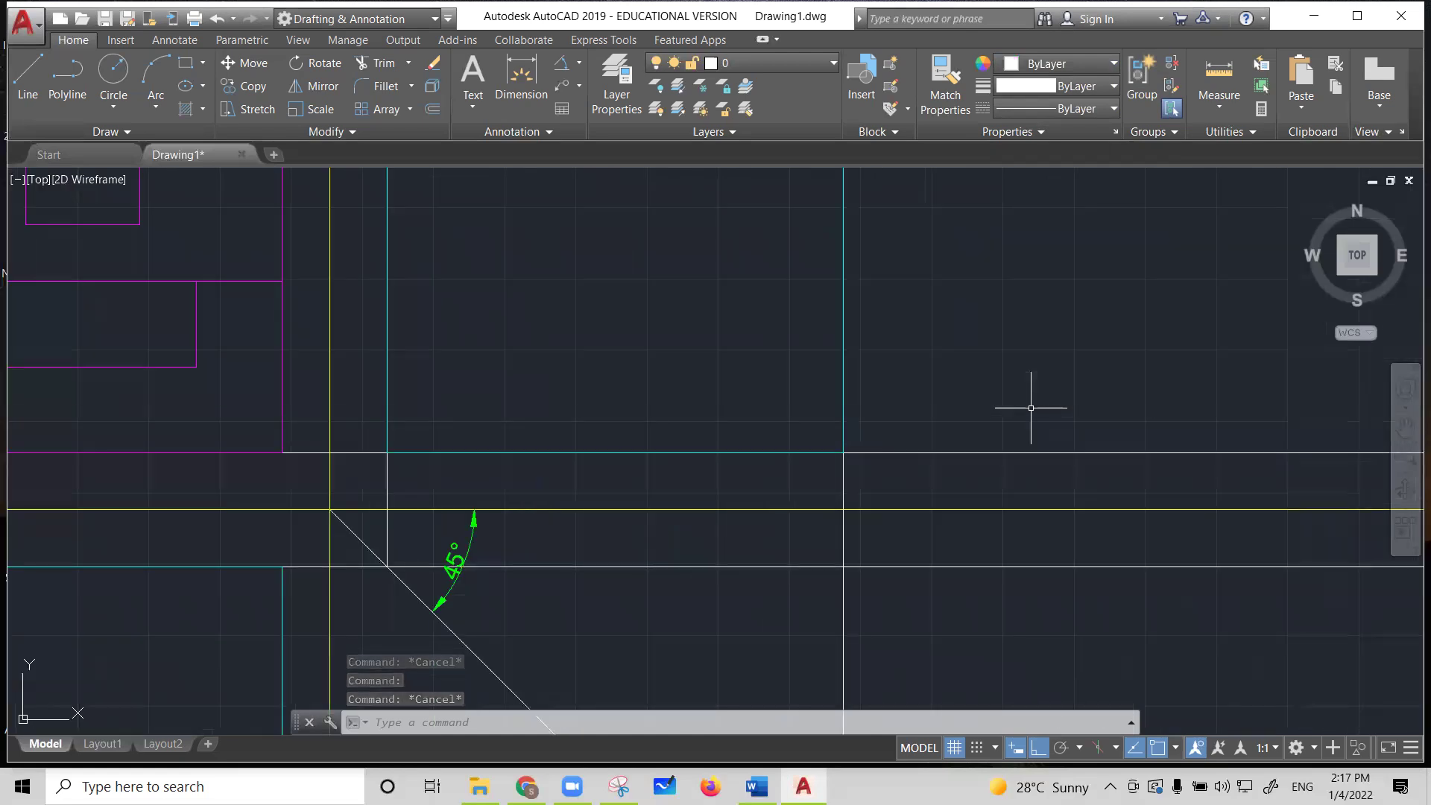
pyautogui.scroll(-2, 1029, 403)
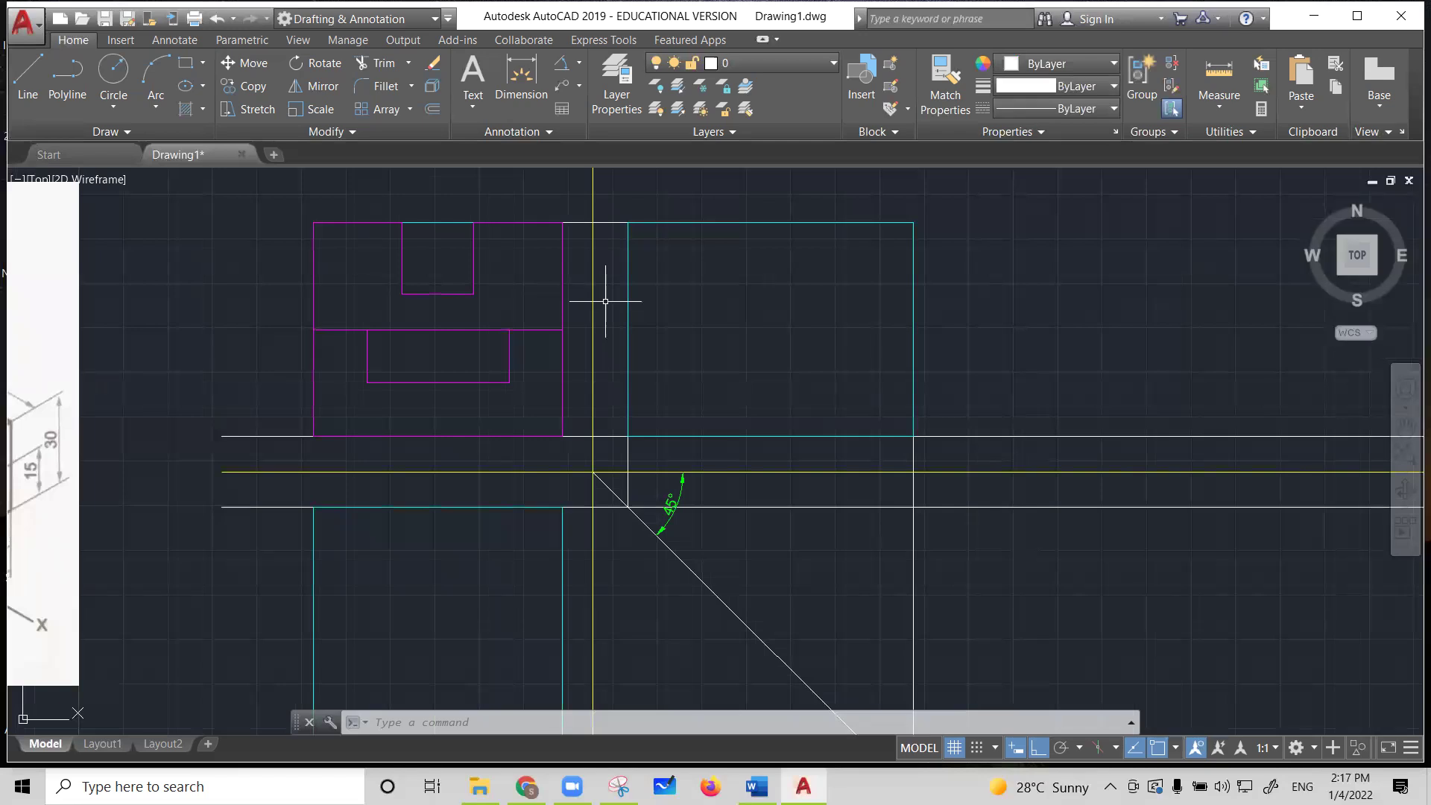
pyautogui.click(522, 80)
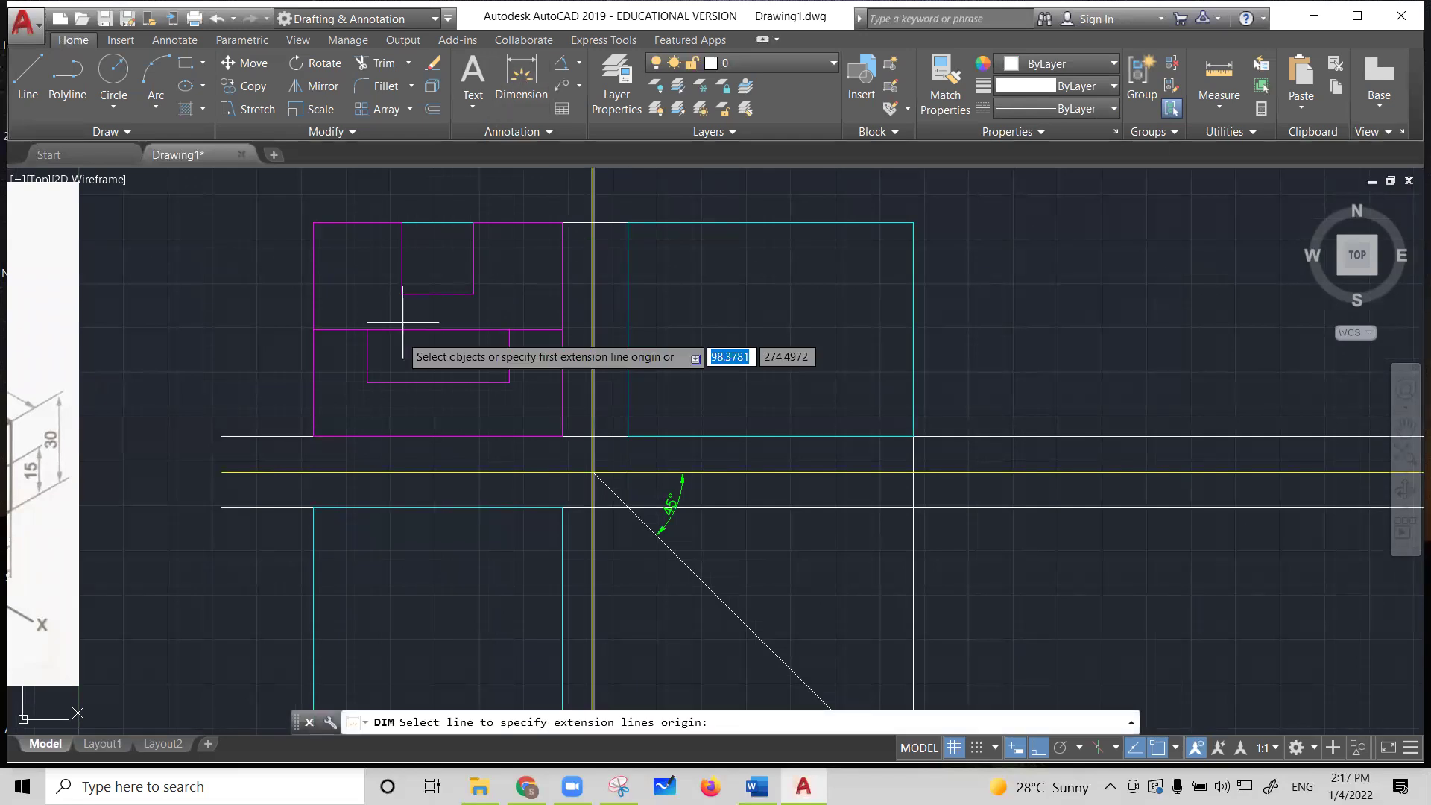
pyautogui.click(320, 222)
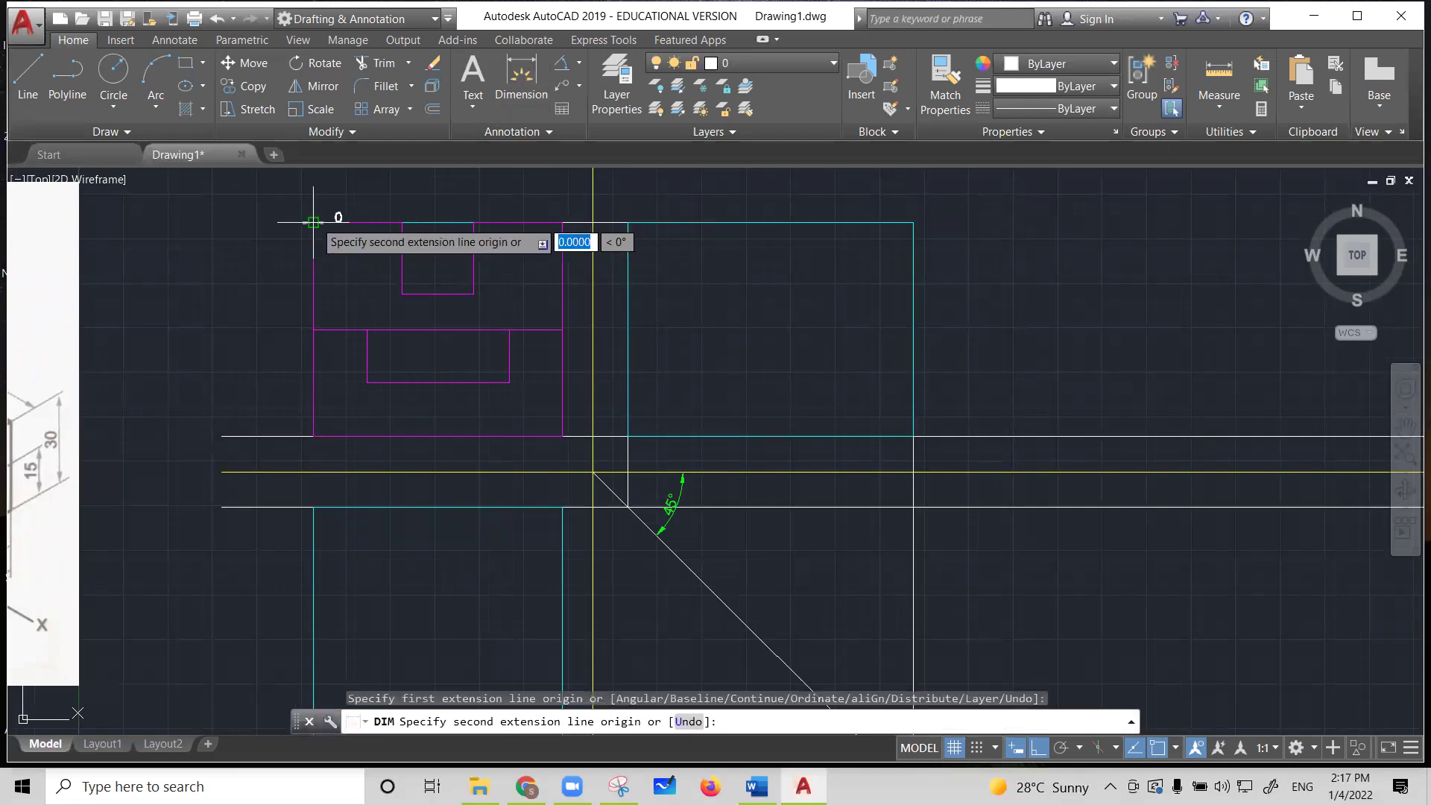
pyautogui.click(402, 223)
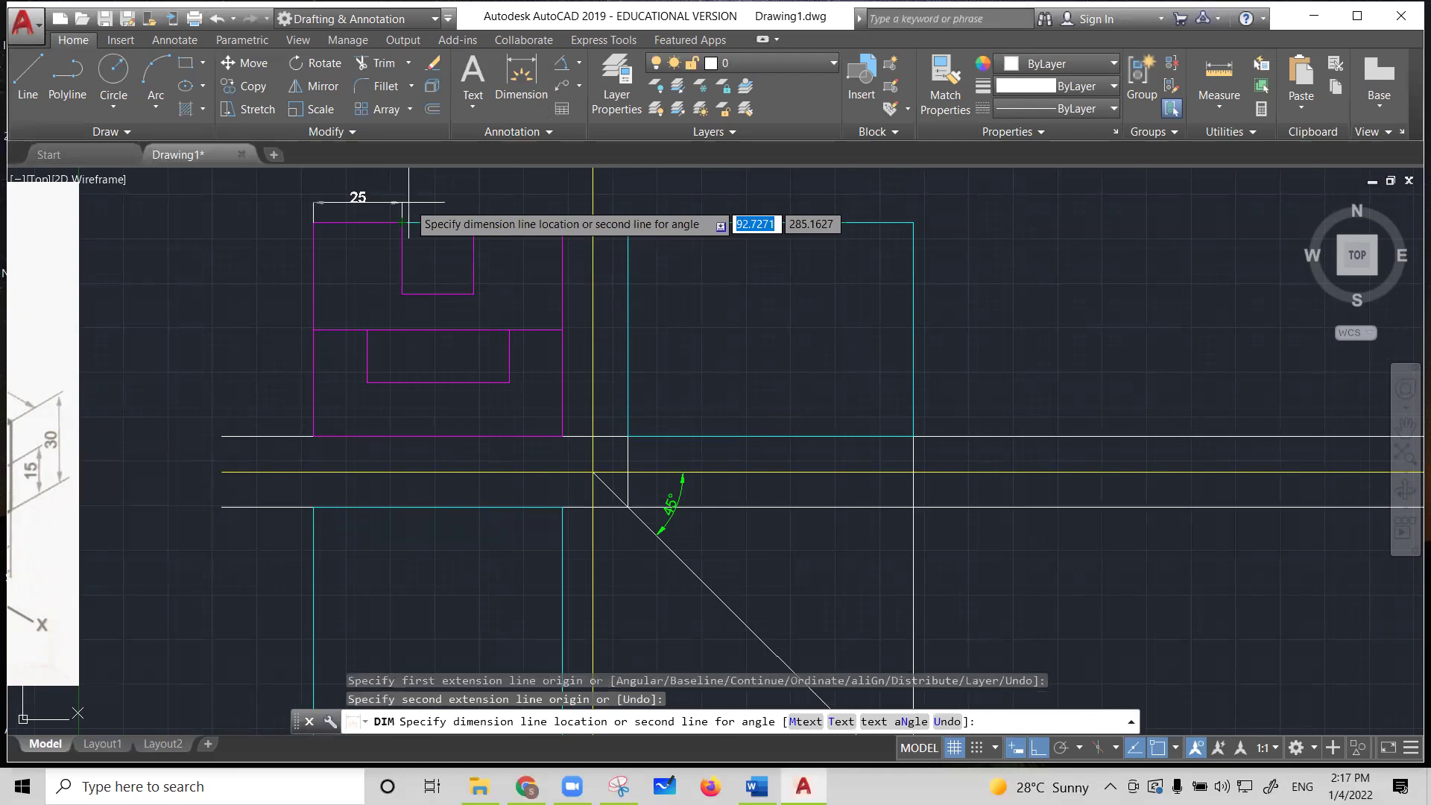
pyautogui.click(409, 201)
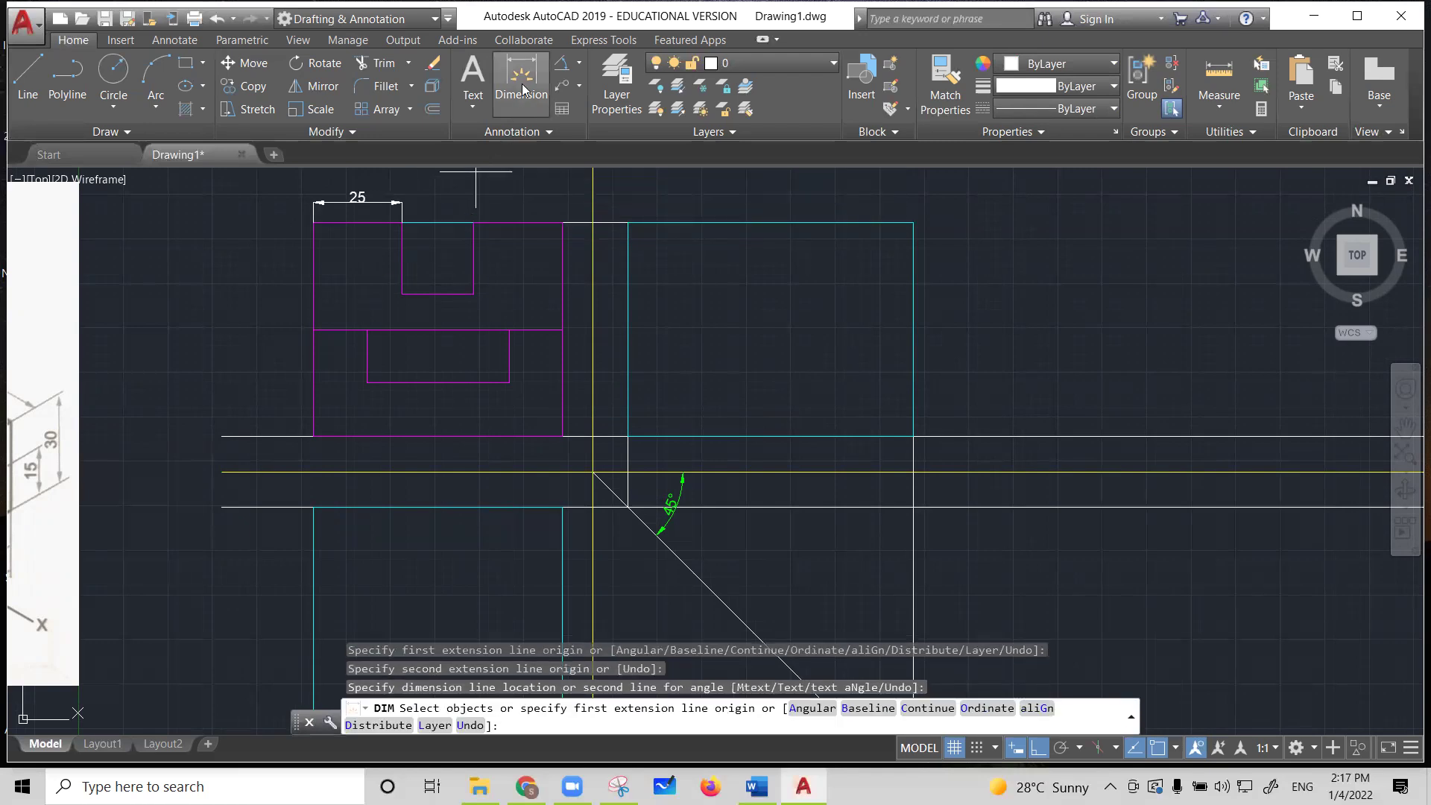
# Dimension the top edge segment right of the front view's slot, placing the dimension line above the view
pyautogui.press('Escape')
pyautogui.press('space')
pyautogui.click(473, 222)
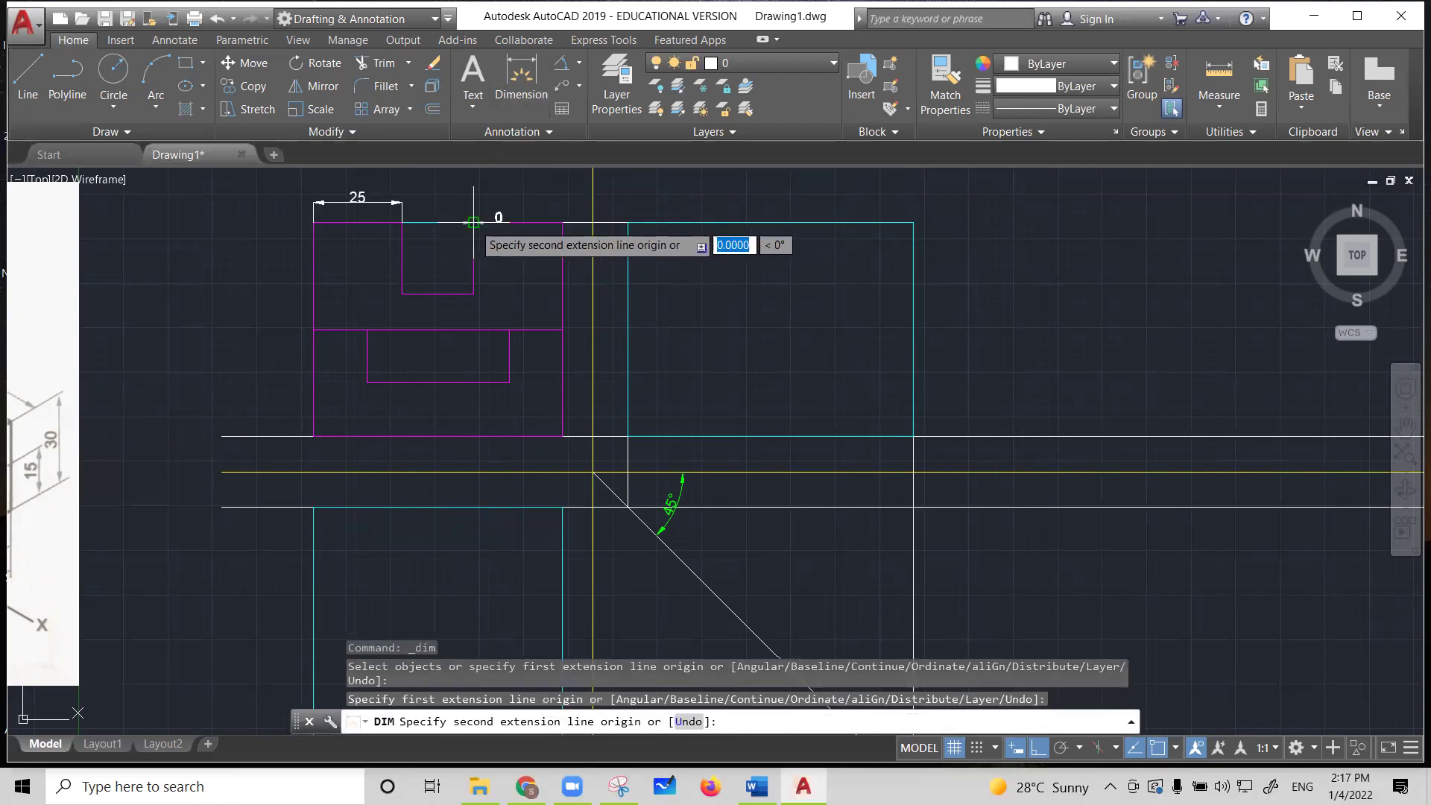
pyautogui.click(562, 222)
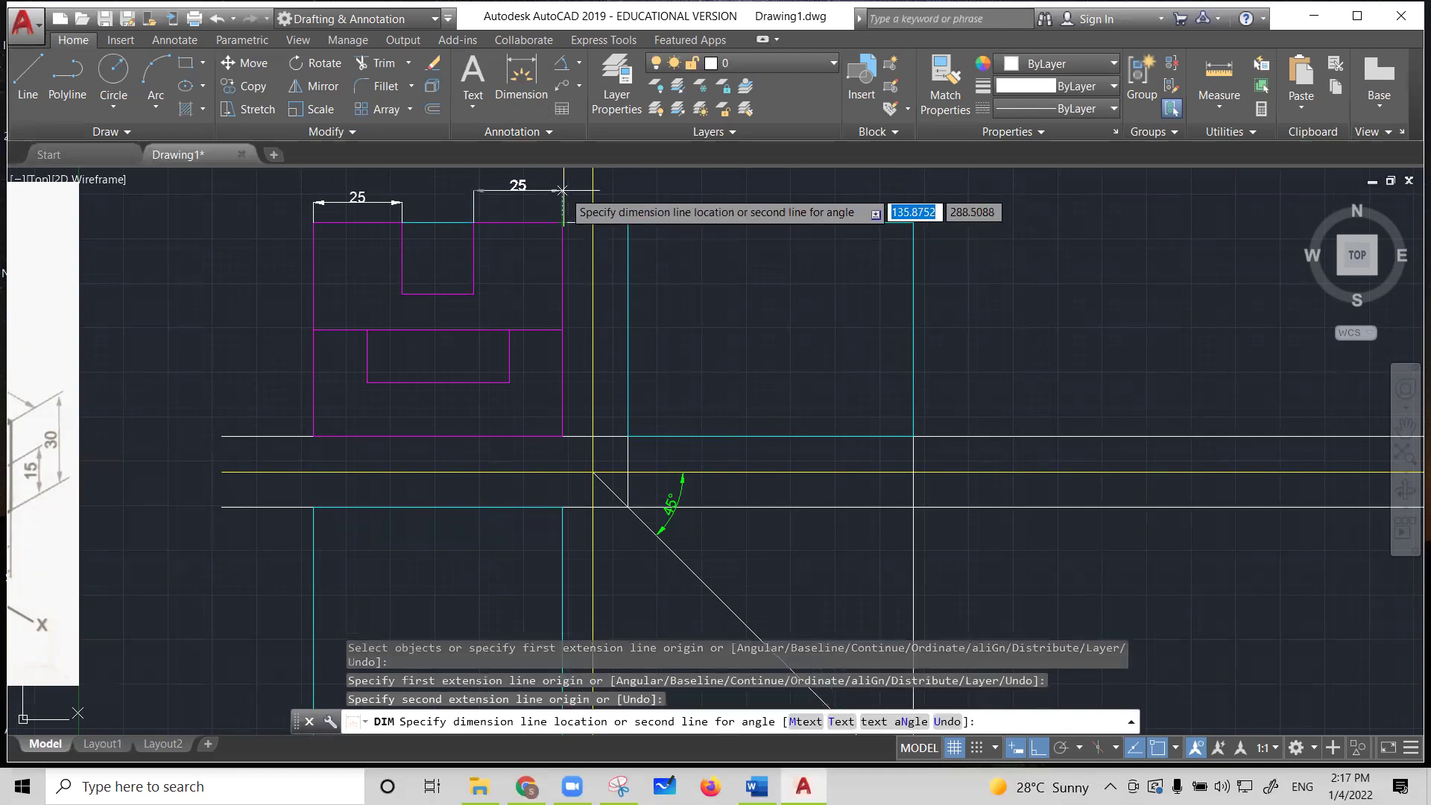
pyautogui.click(562, 199)
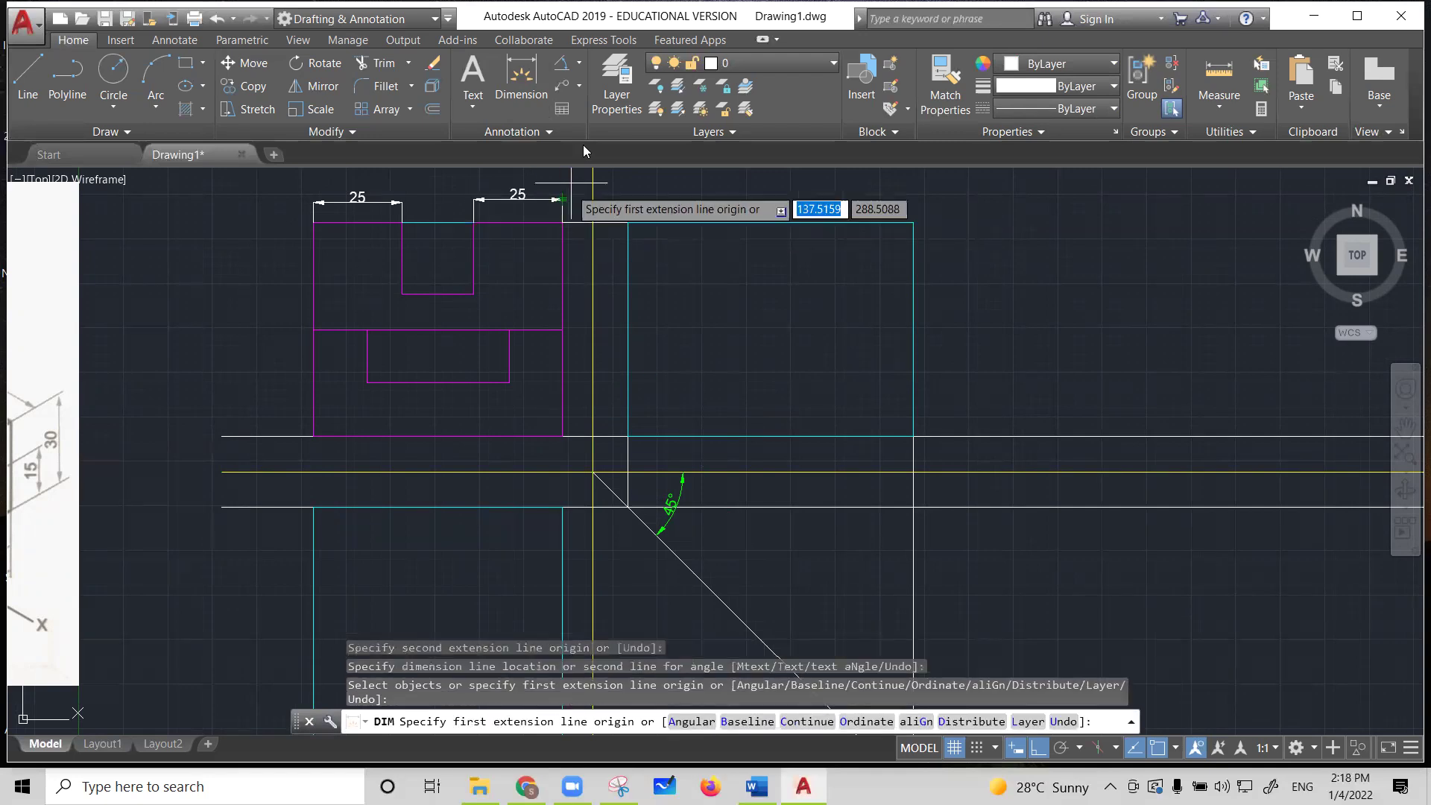
# Dimension the front view's full height along its left edge, placing the dimension line outside the view
pyautogui.click(523, 75)
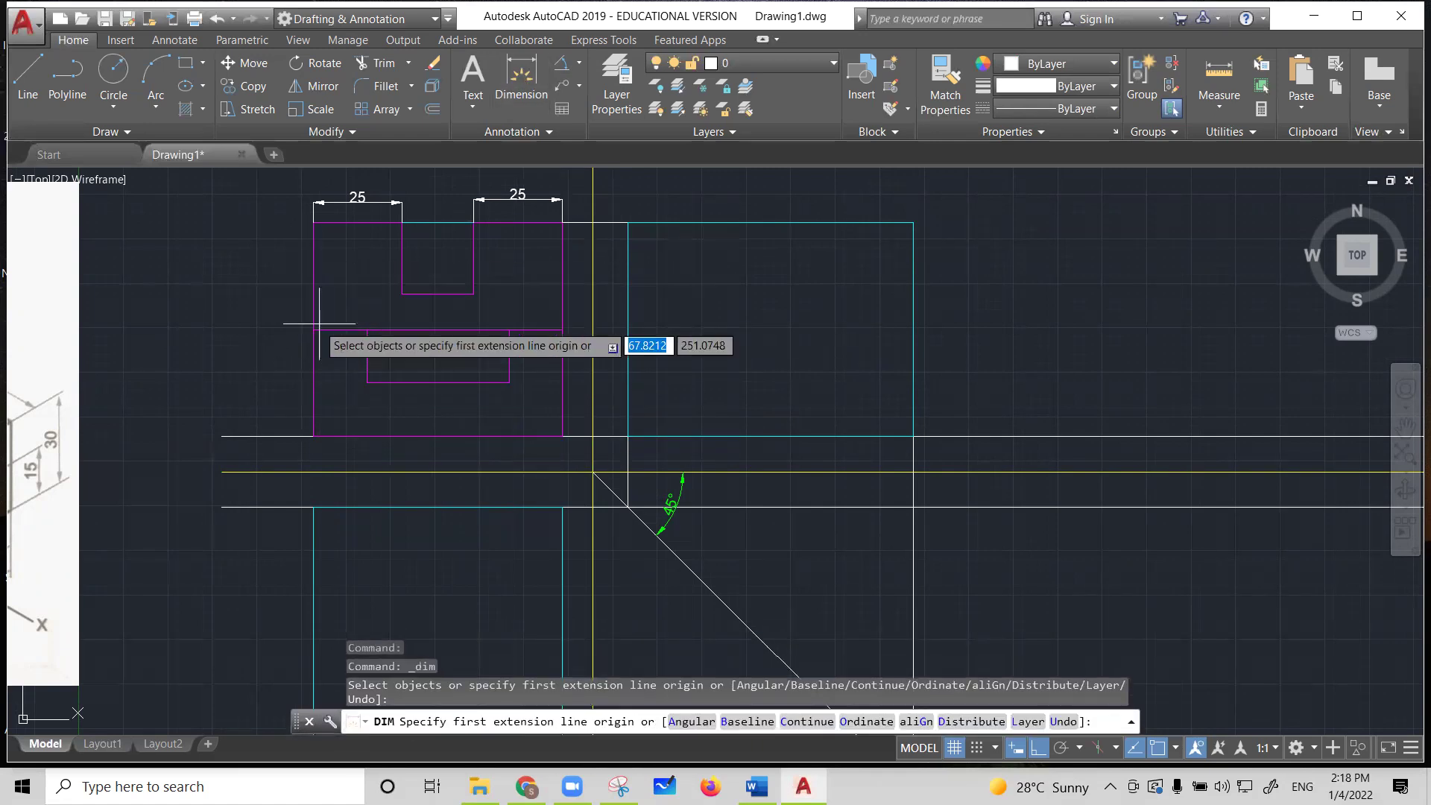
pyautogui.click(313, 222)
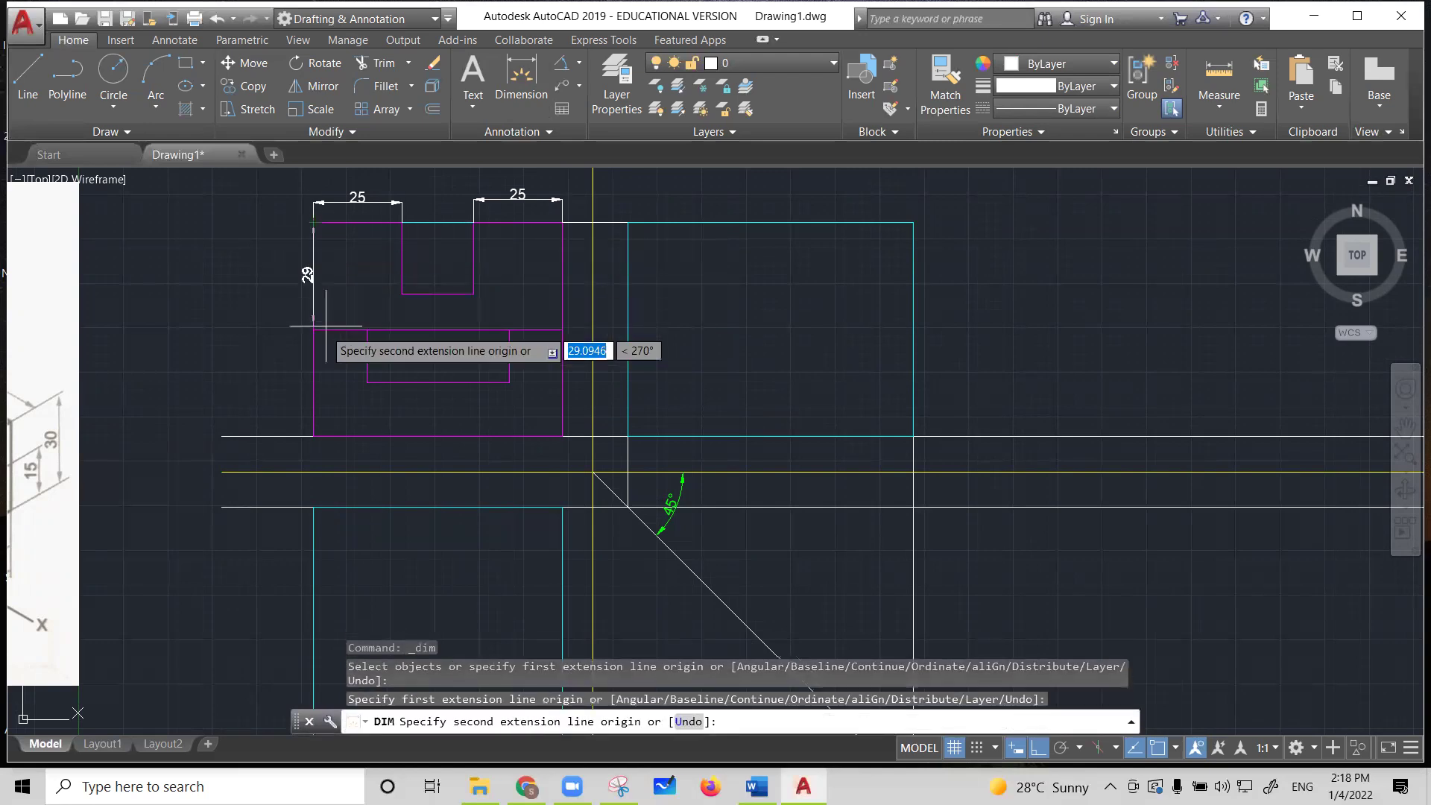
pyautogui.click(313, 436)
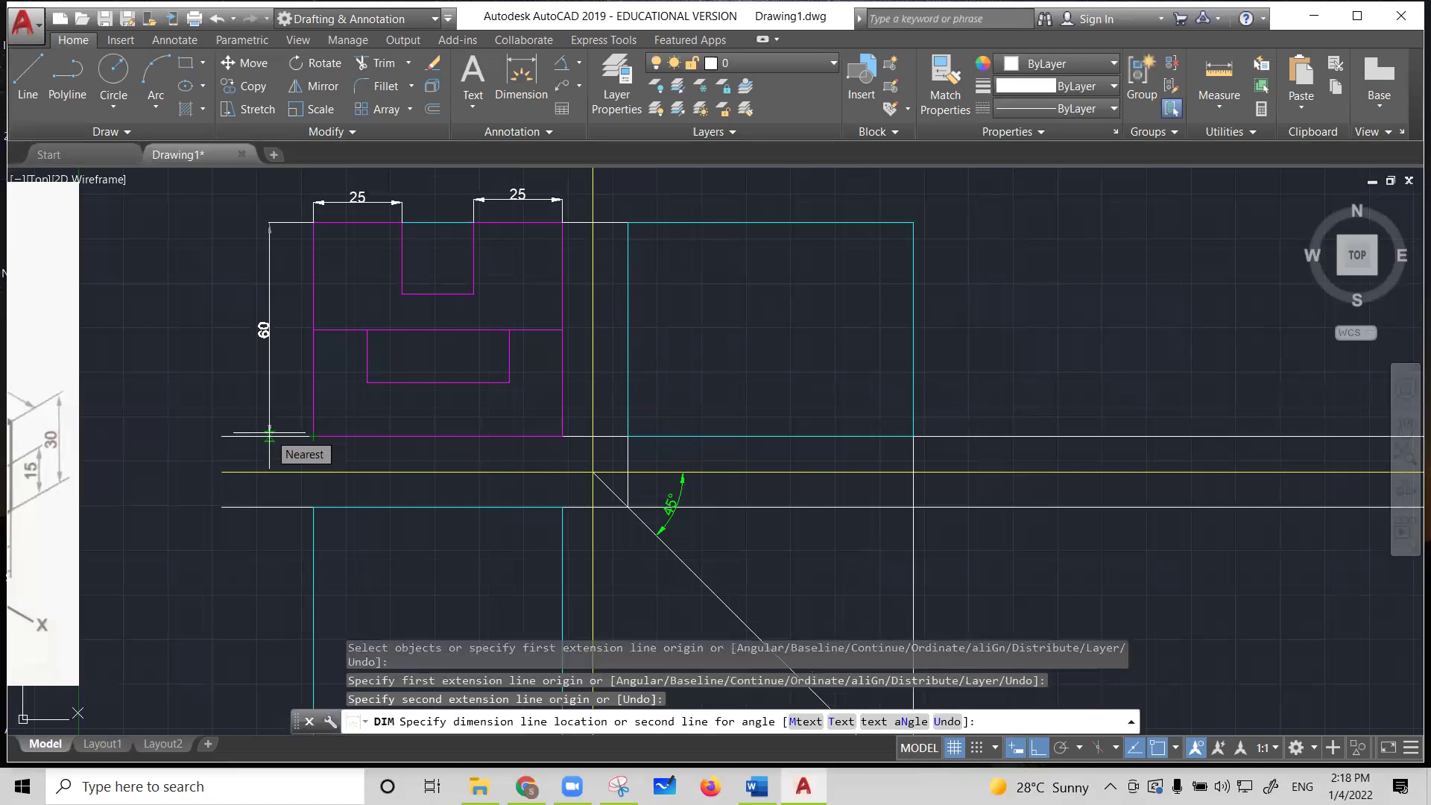
pyautogui.click(269, 434)
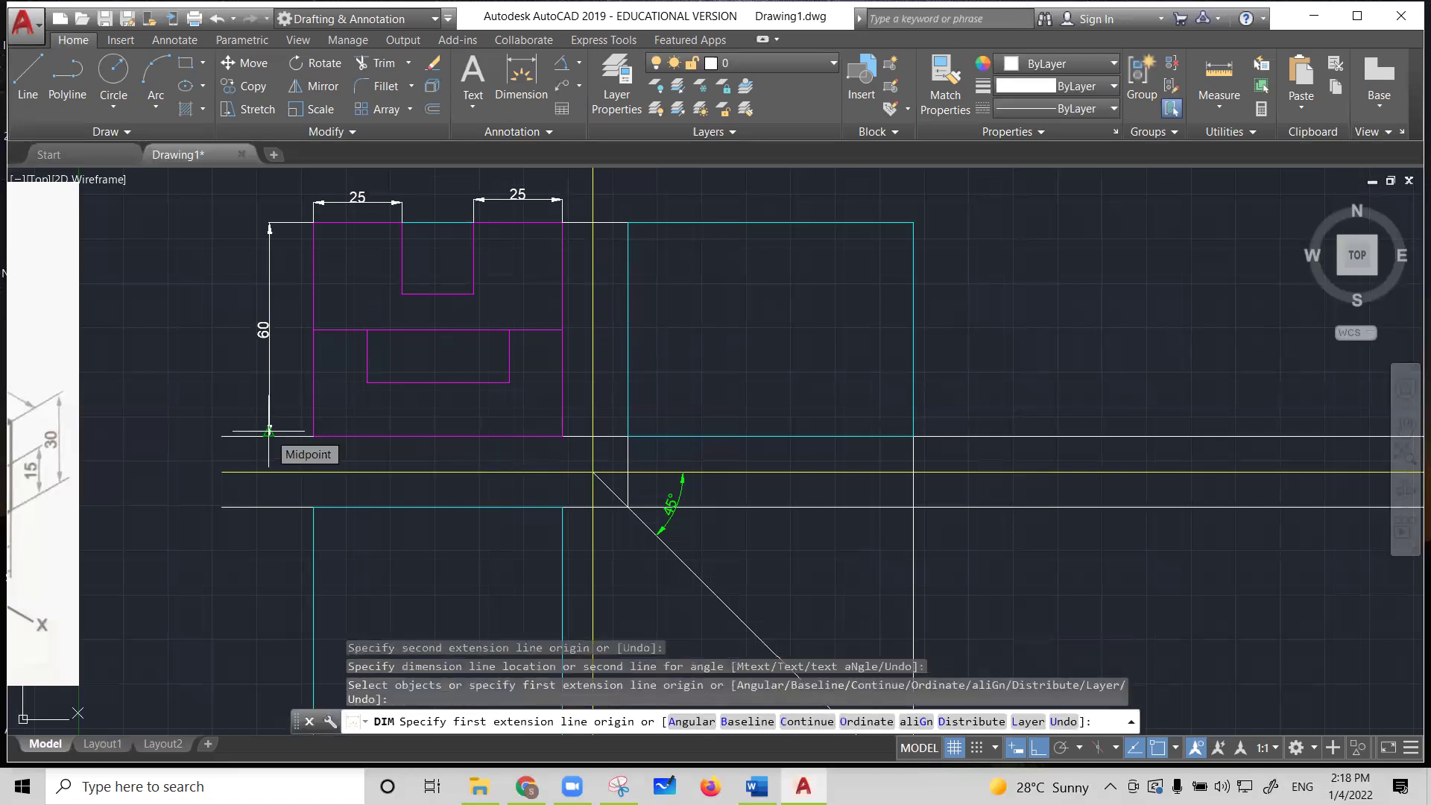
pyautogui.press('Escape')
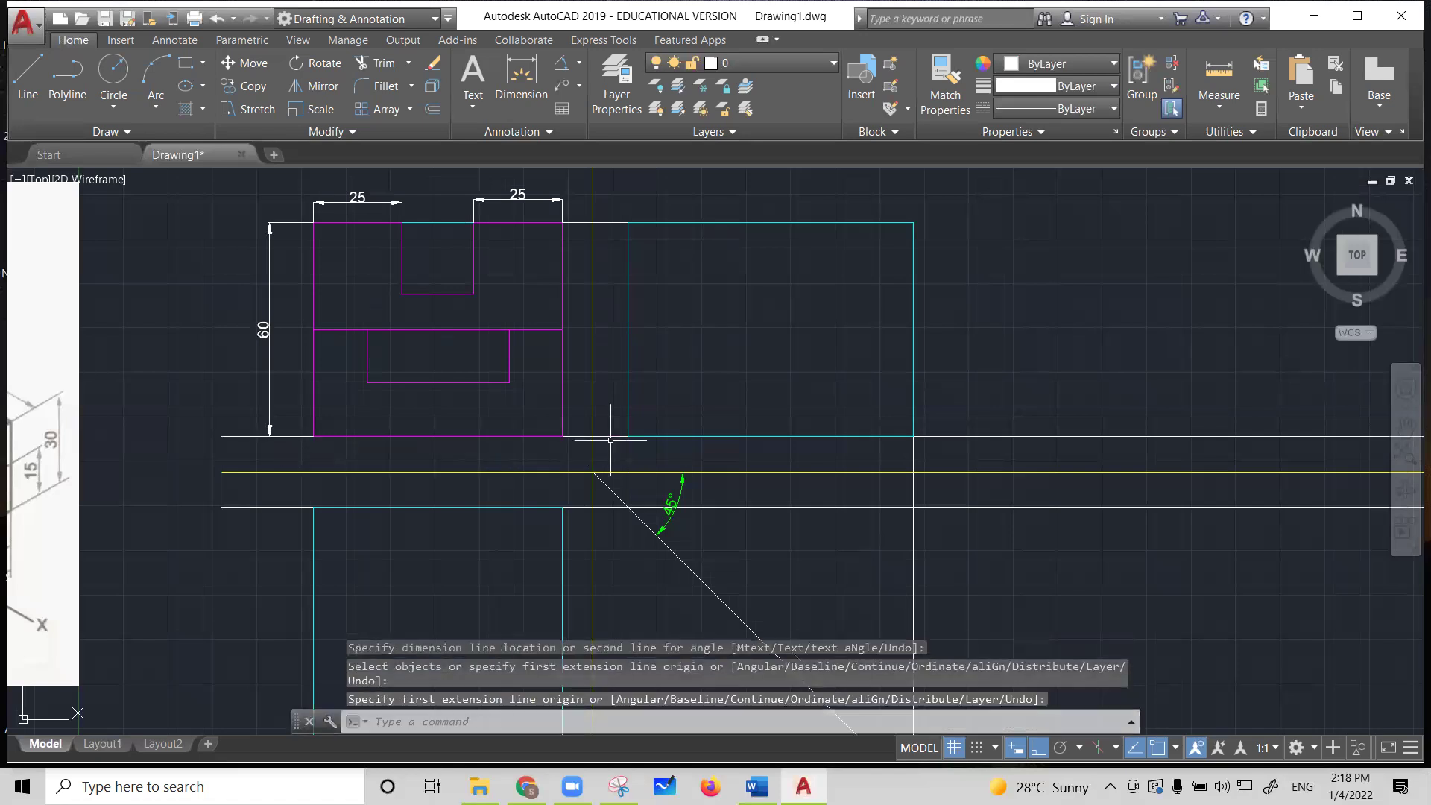
# Change the front view's two top width dimensions and its overall height dimension to green
pyautogui.scroll(-2, 610, 440)
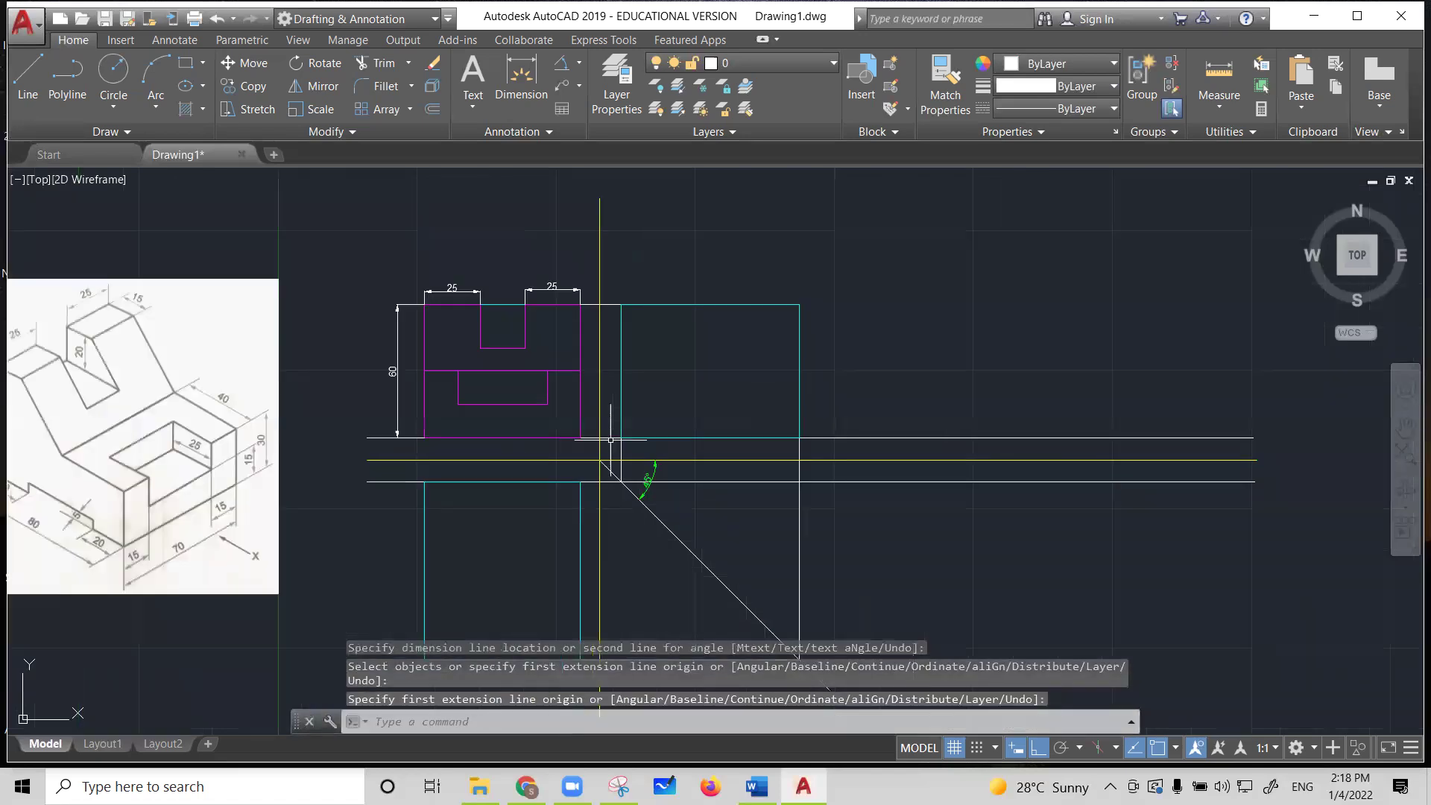
pyautogui.click(444, 290)
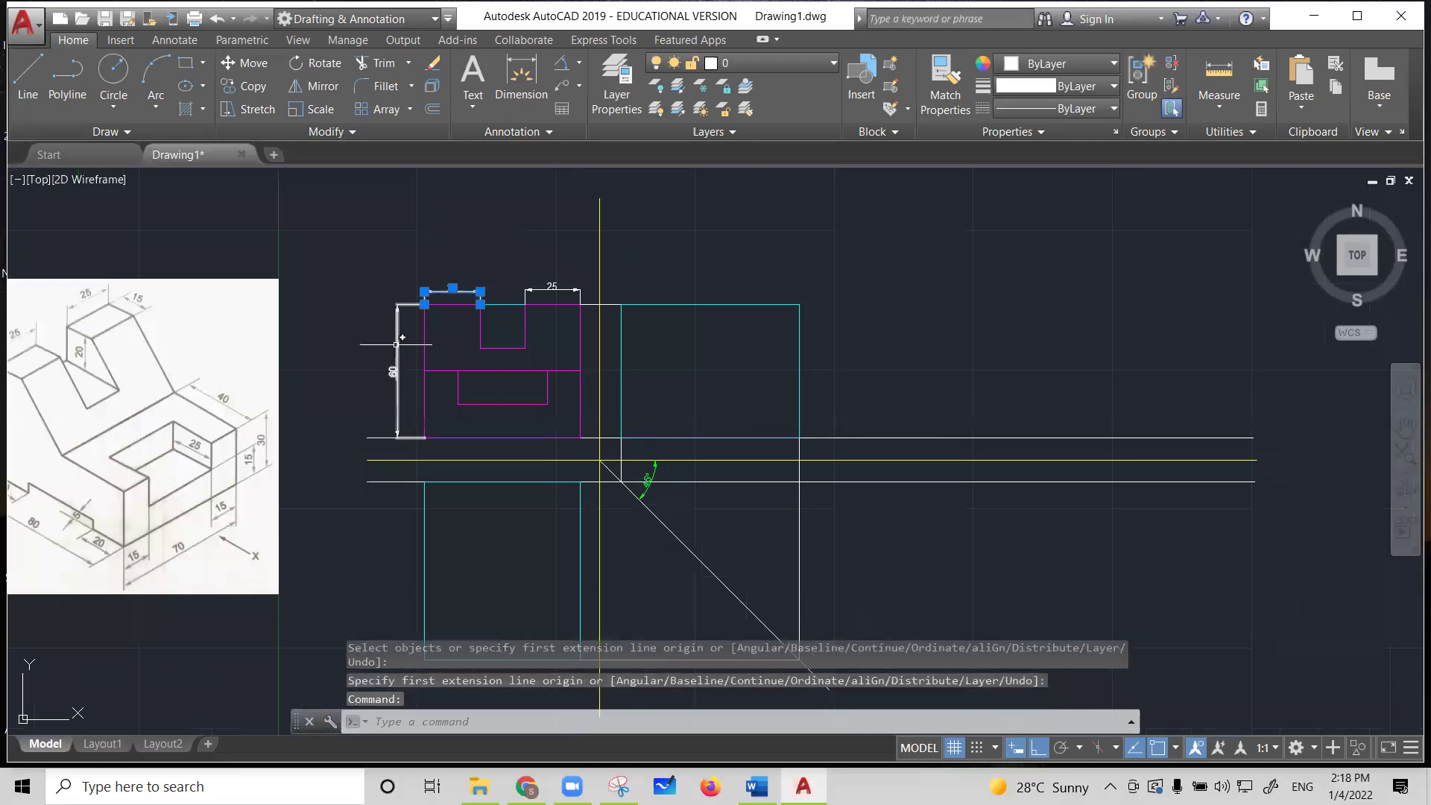
pyautogui.click(397, 344)
pyautogui.click(553, 290)
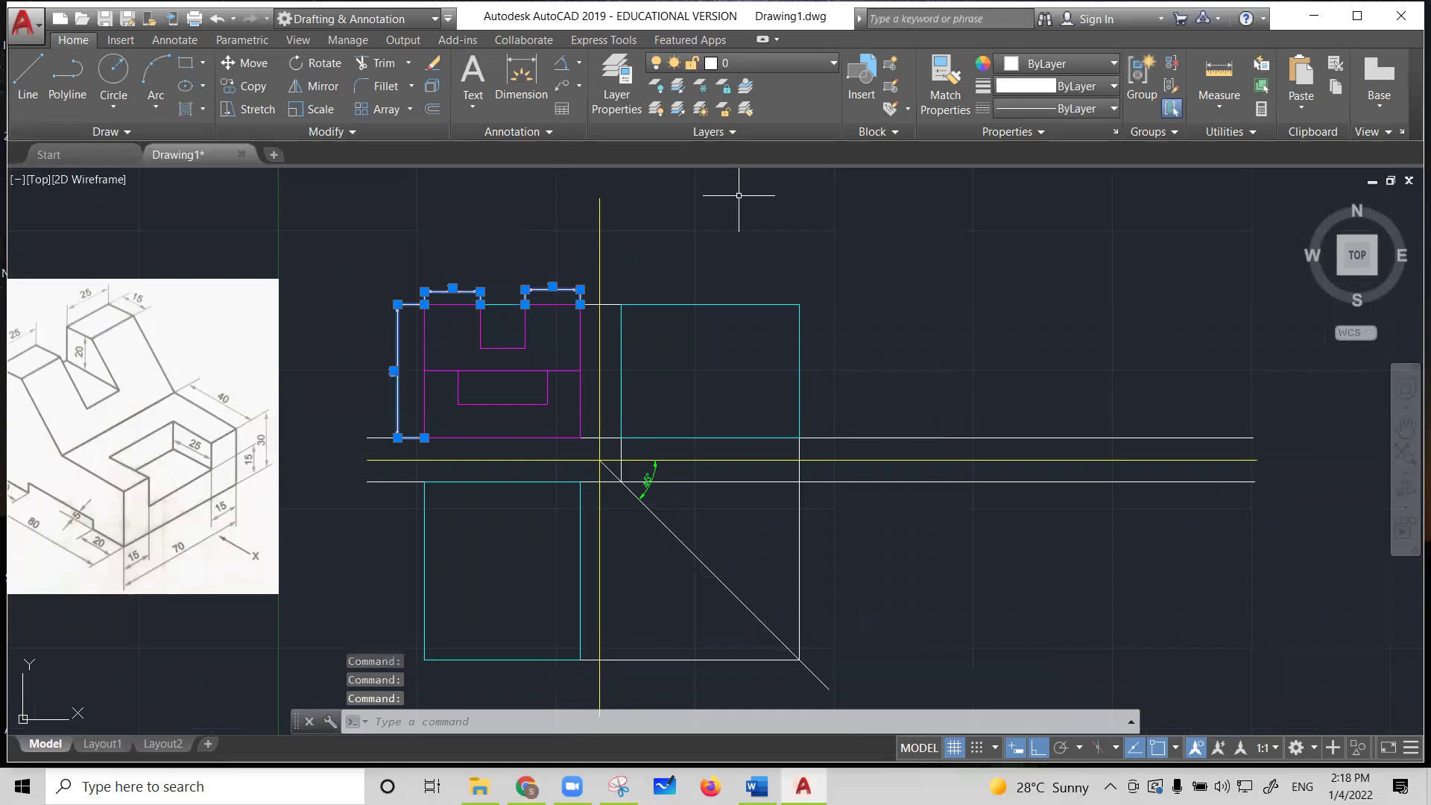
pyautogui.click(1055, 64)
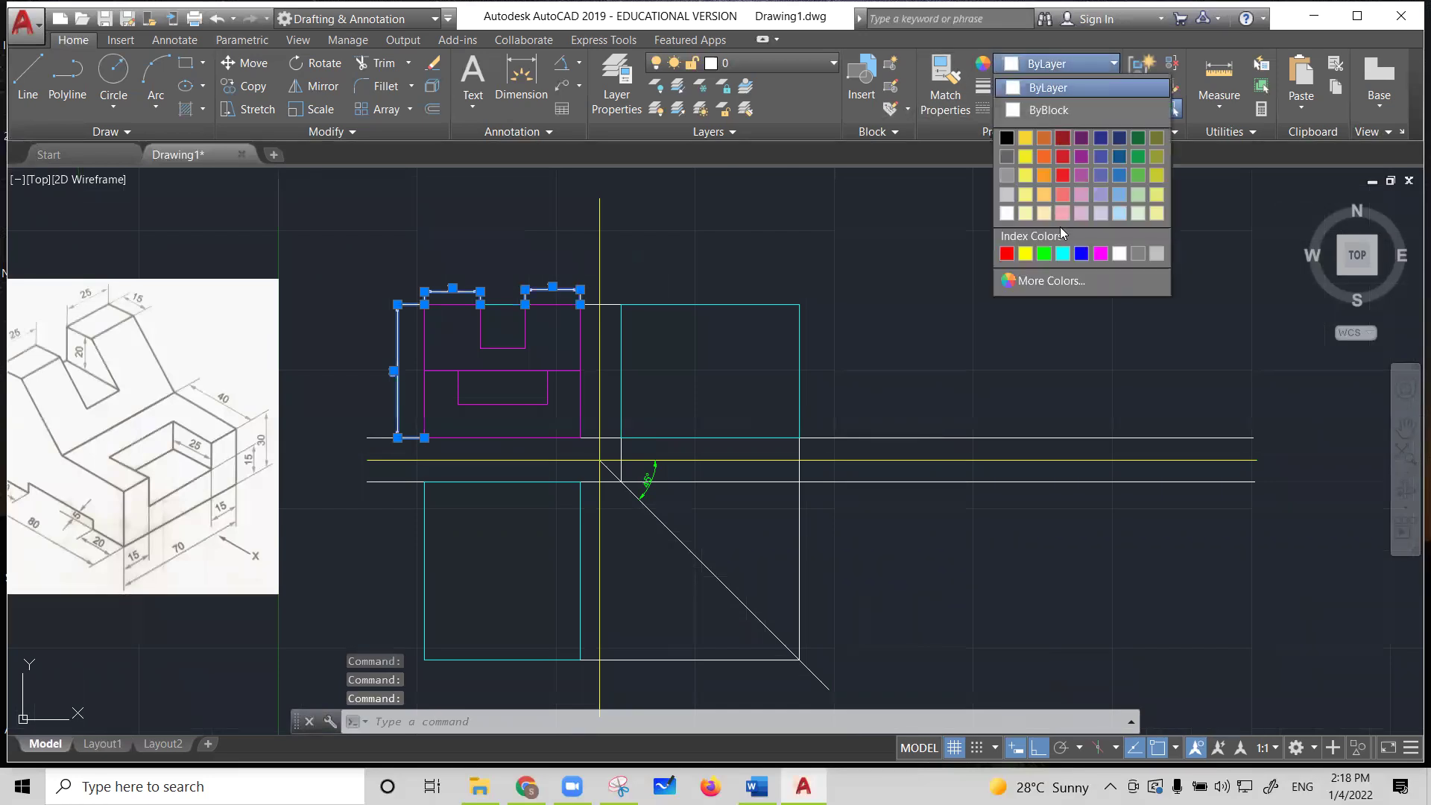
pyautogui.click(1044, 254)
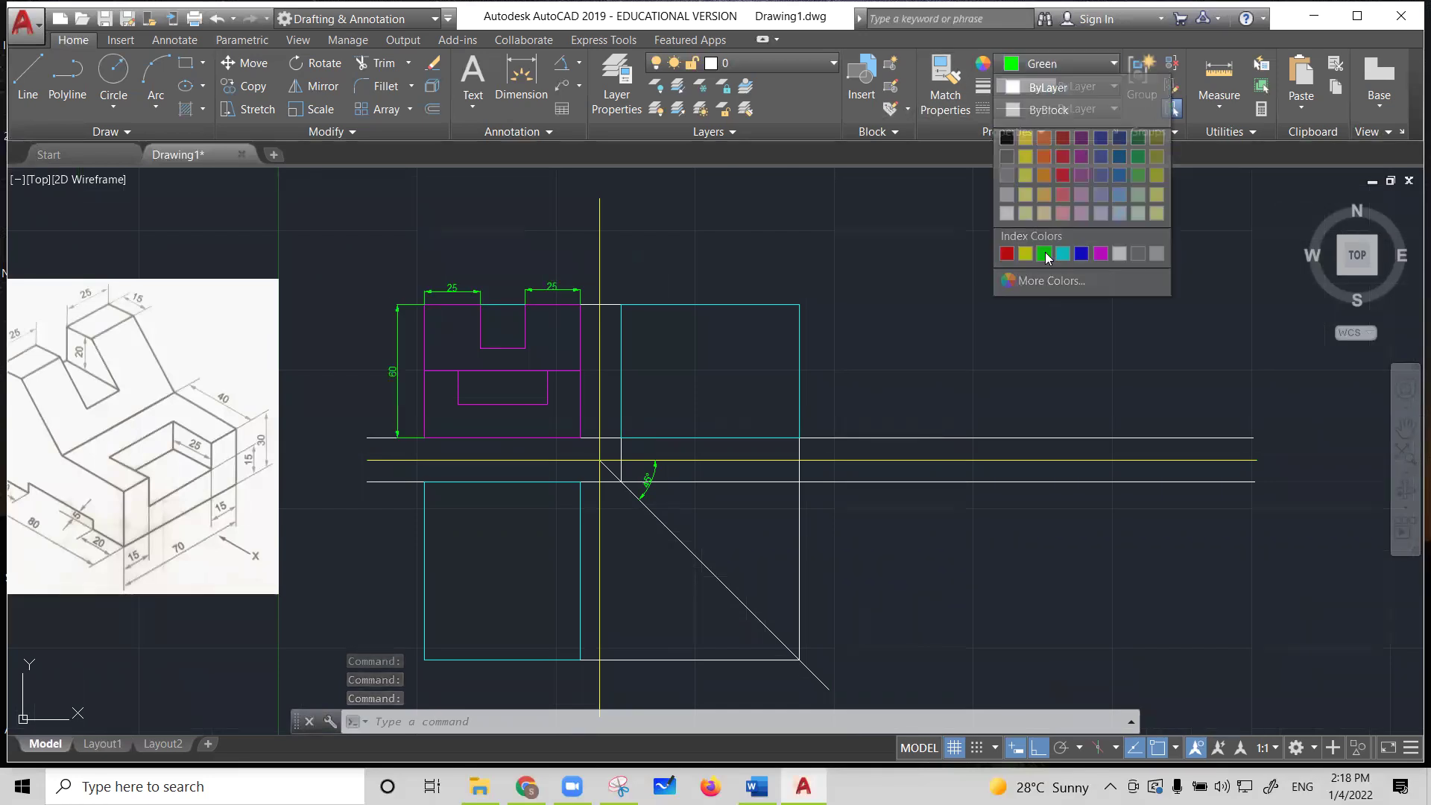
pyautogui.click(734, 523)
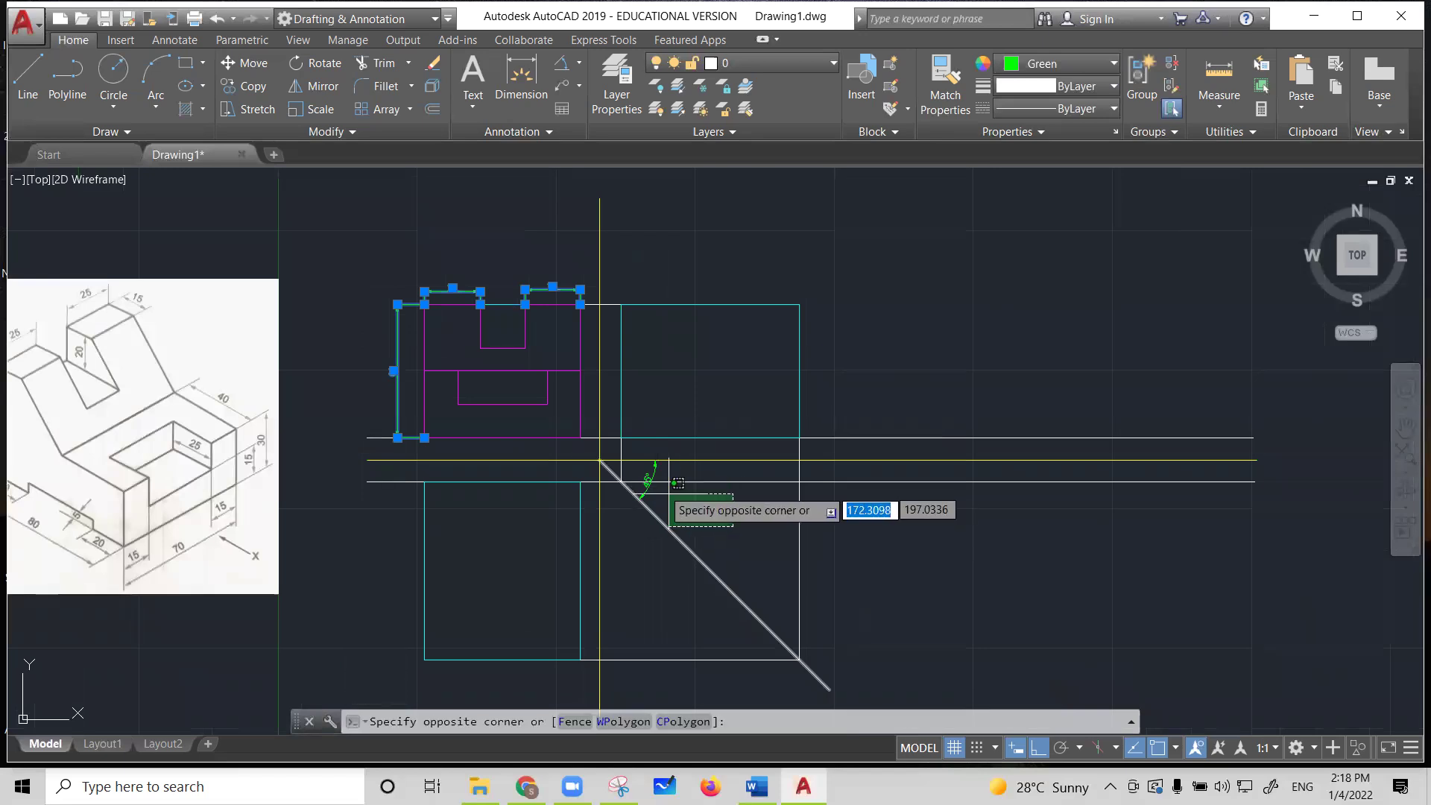
pyautogui.click(744, 511)
pyautogui.press('Escape')
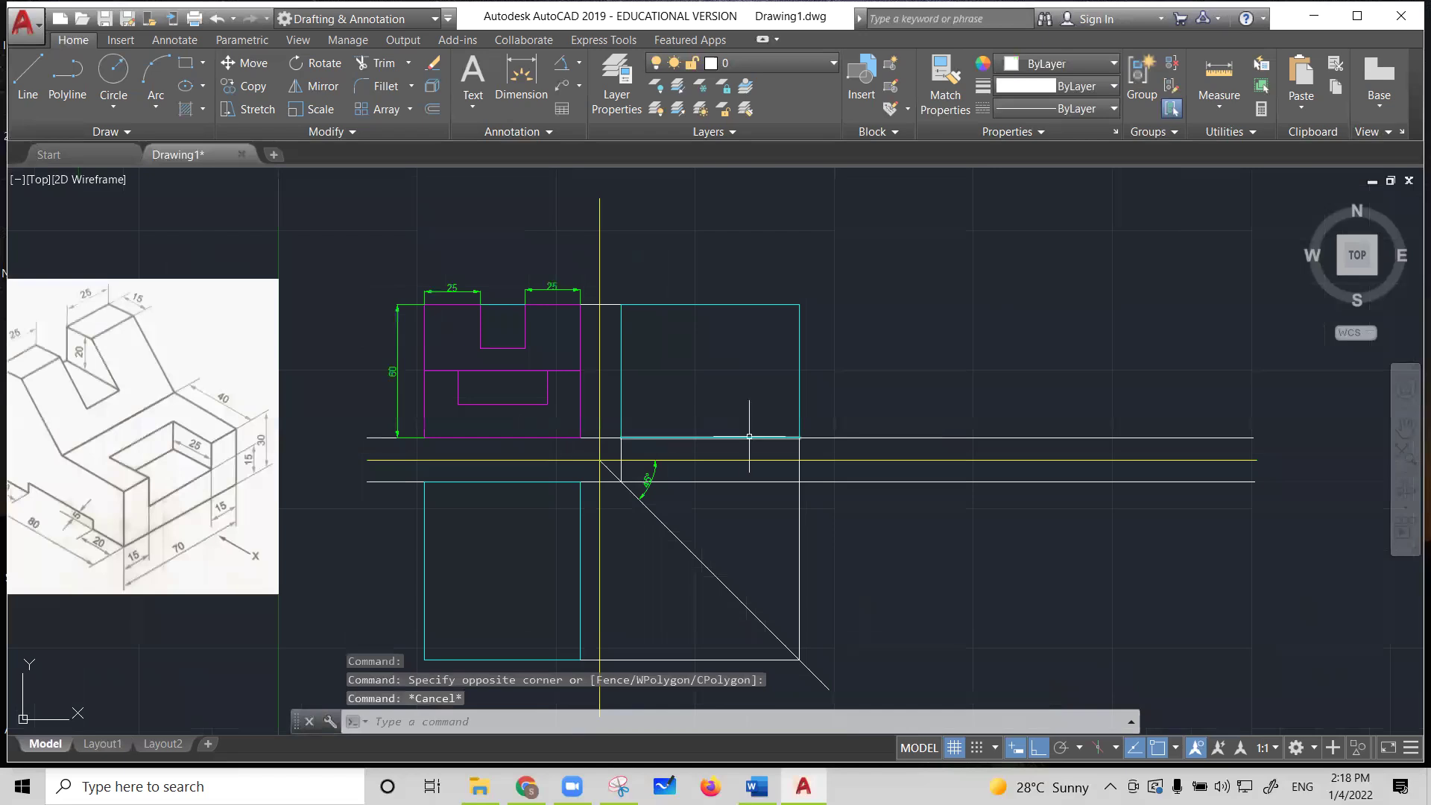
# Examine the isometric picture's surfaces visible from above and match them to the edges in the front view
pyautogui.click(1404, 431)
pyautogui.moveTo(916, 418); pyautogui.dragTo(1033, 395)
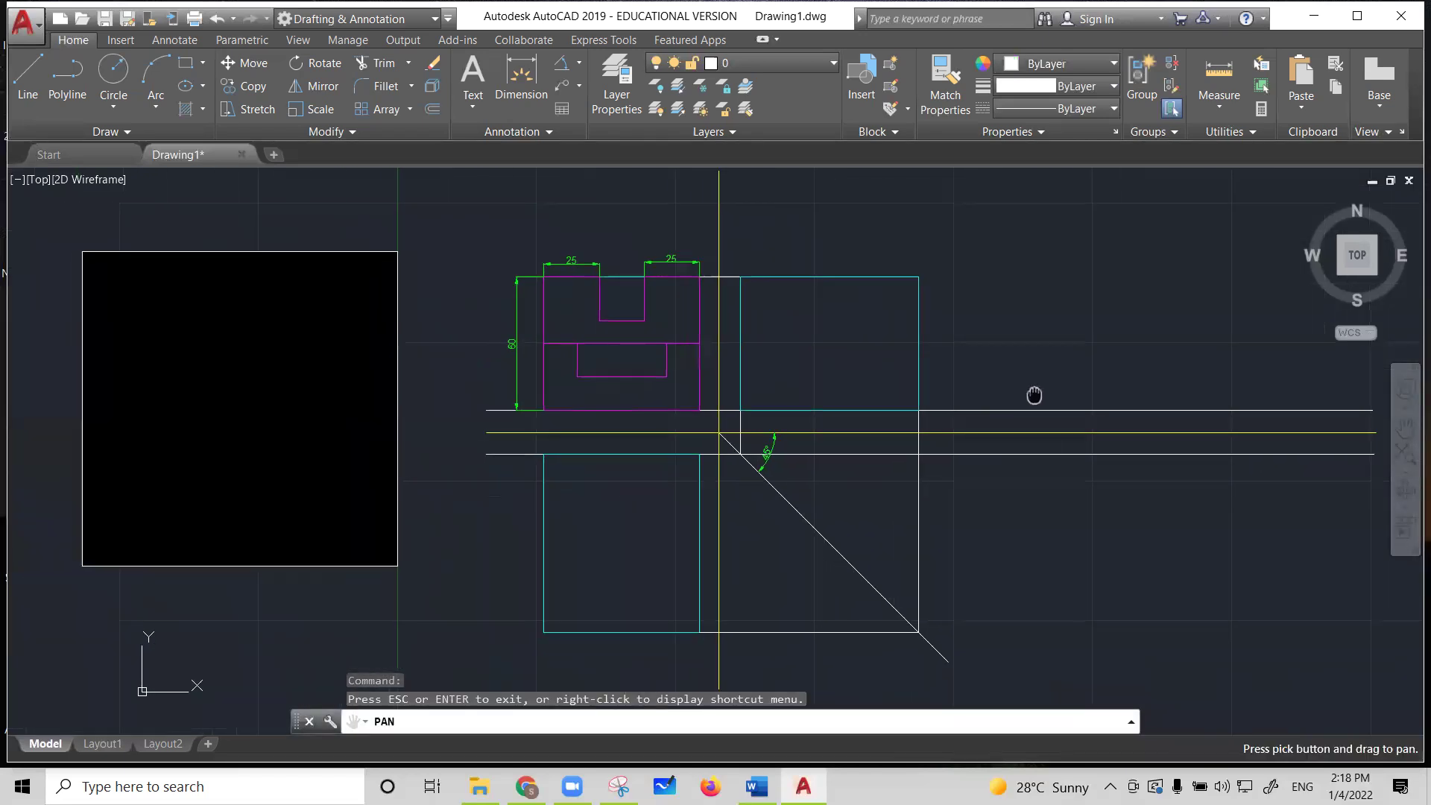
pyautogui.press('Escape')
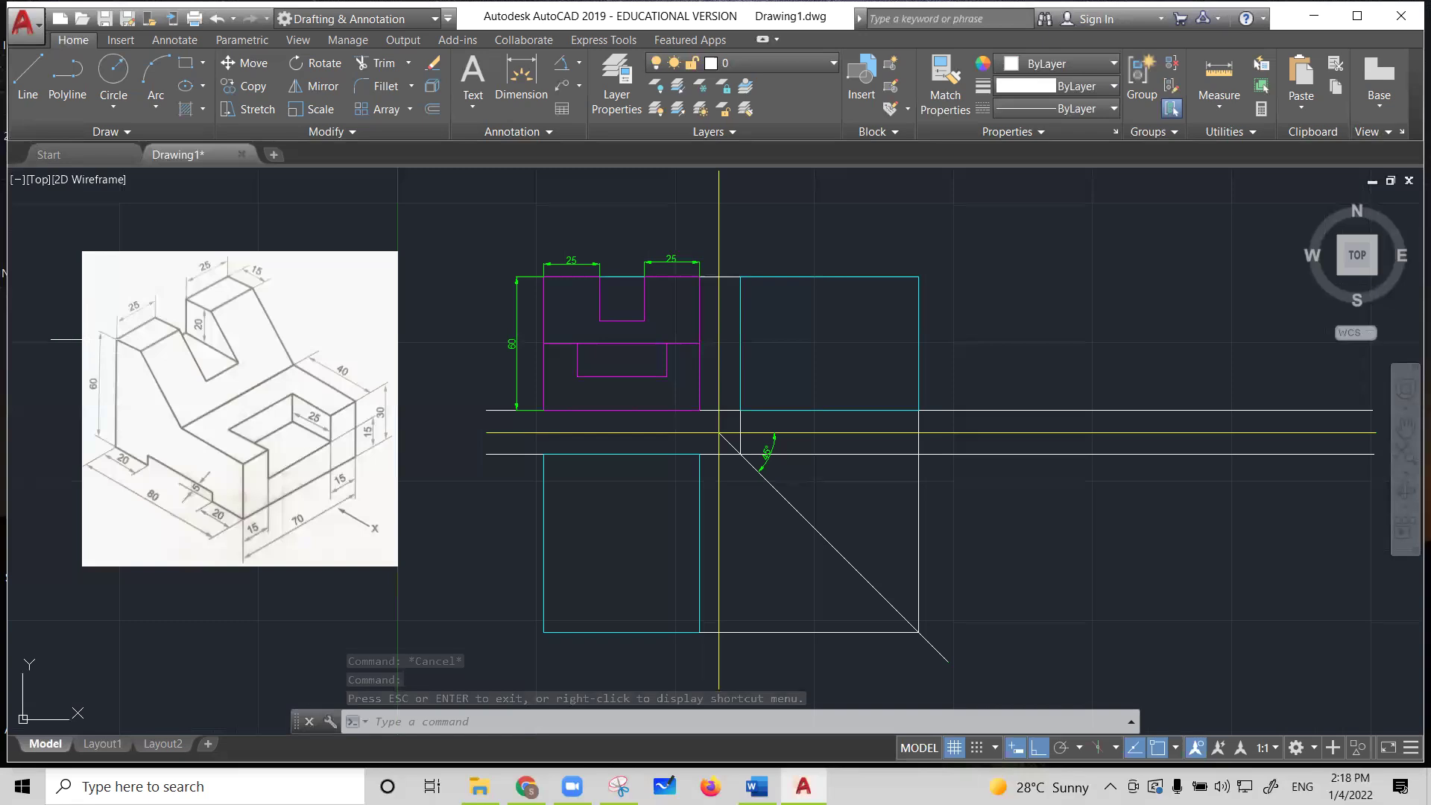
pyautogui.click(28, 75)
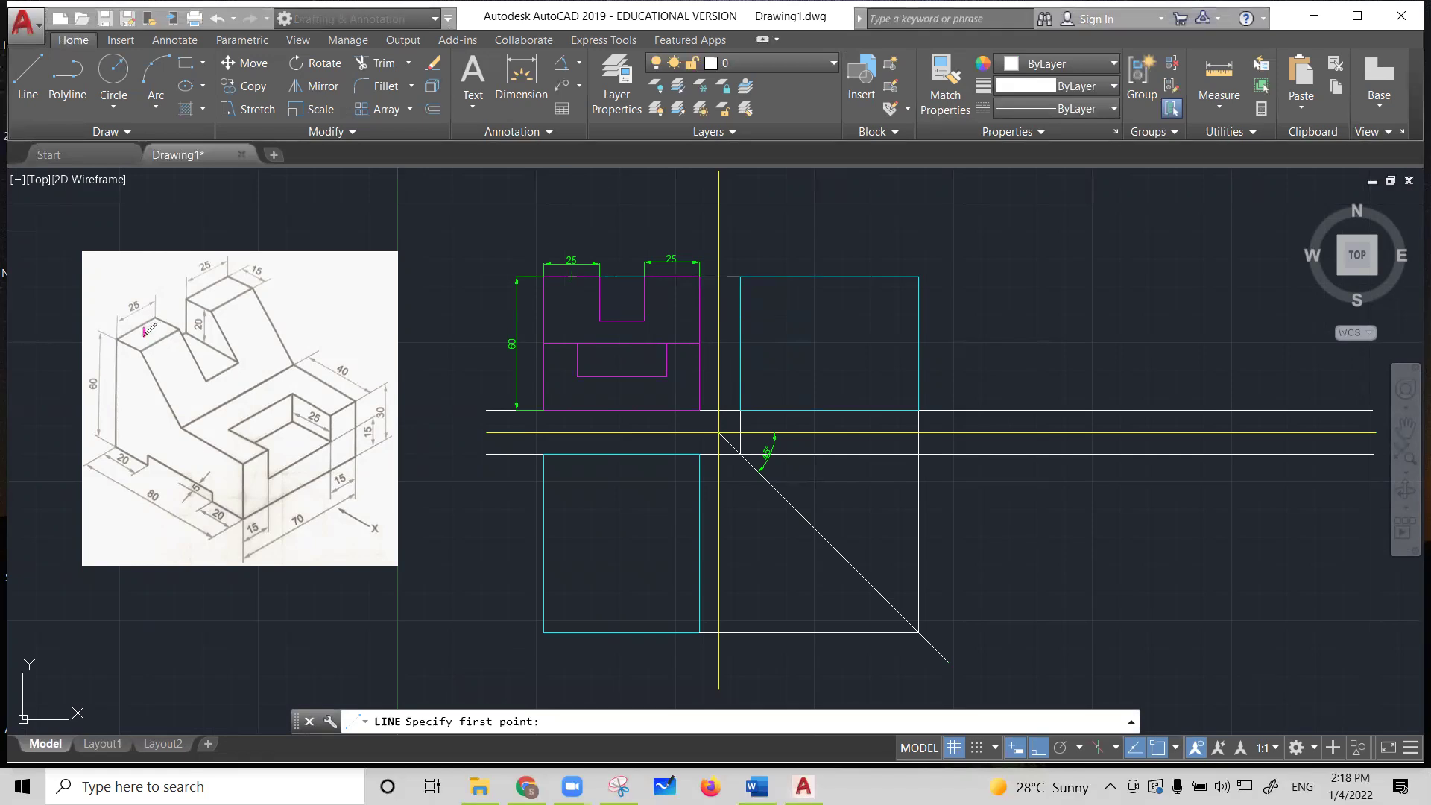
pyautogui.moveTo(197, 347); pyautogui.dragTo(212, 355)
pyautogui.moveTo(215, 289); pyautogui.dragTo(258, 362)
pyautogui.moveTo(234, 410)
pyautogui.mouseDown()
pyautogui.moveTo(283, 445)
pyautogui.moveTo(279, 431)
pyautogui.mouseUp()
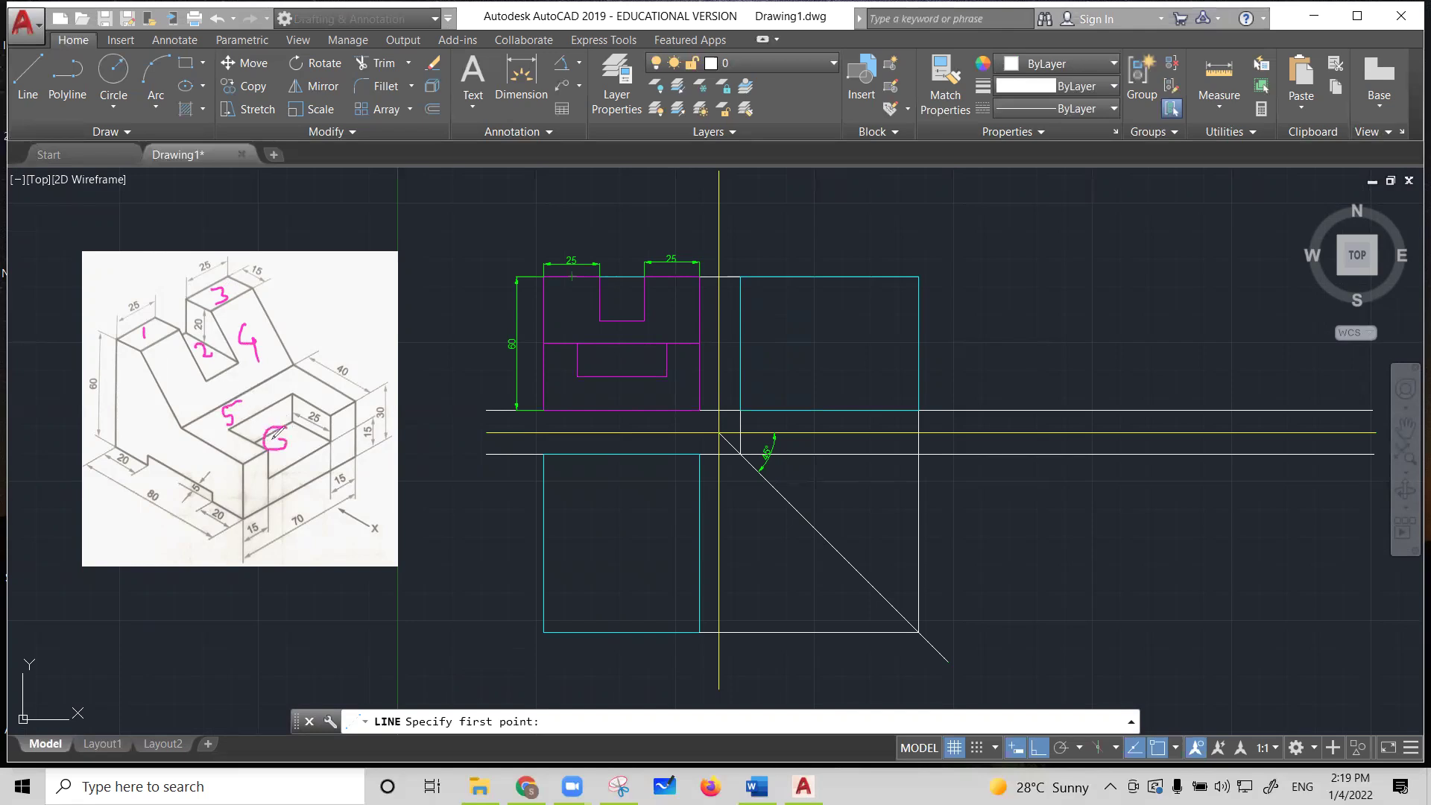
pyautogui.moveTo(172, 246)
pyautogui.mouseDown()
pyautogui.moveTo(168, 291)
pyautogui.moveTo(182, 261)
pyautogui.mouseUp()
pyautogui.click(160, 267)
pyautogui.moveTo(158, 332); pyautogui.dragTo(171, 336)
pyautogui.moveTo(566, 273); pyautogui.dragTo(567, 285)
pyautogui.moveTo(613, 375); pyautogui.dragTo(613, 383)
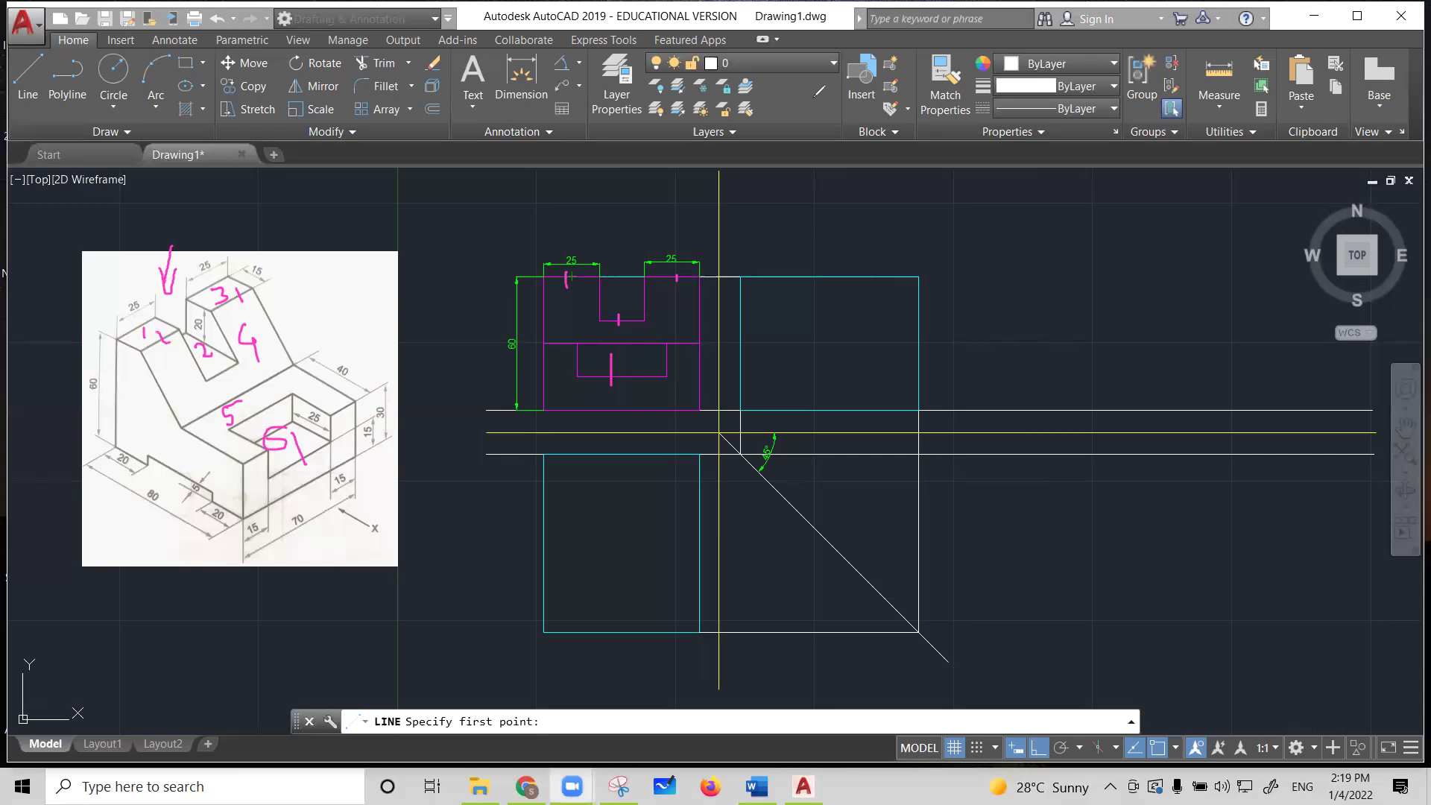
pyautogui.click(815, 97)
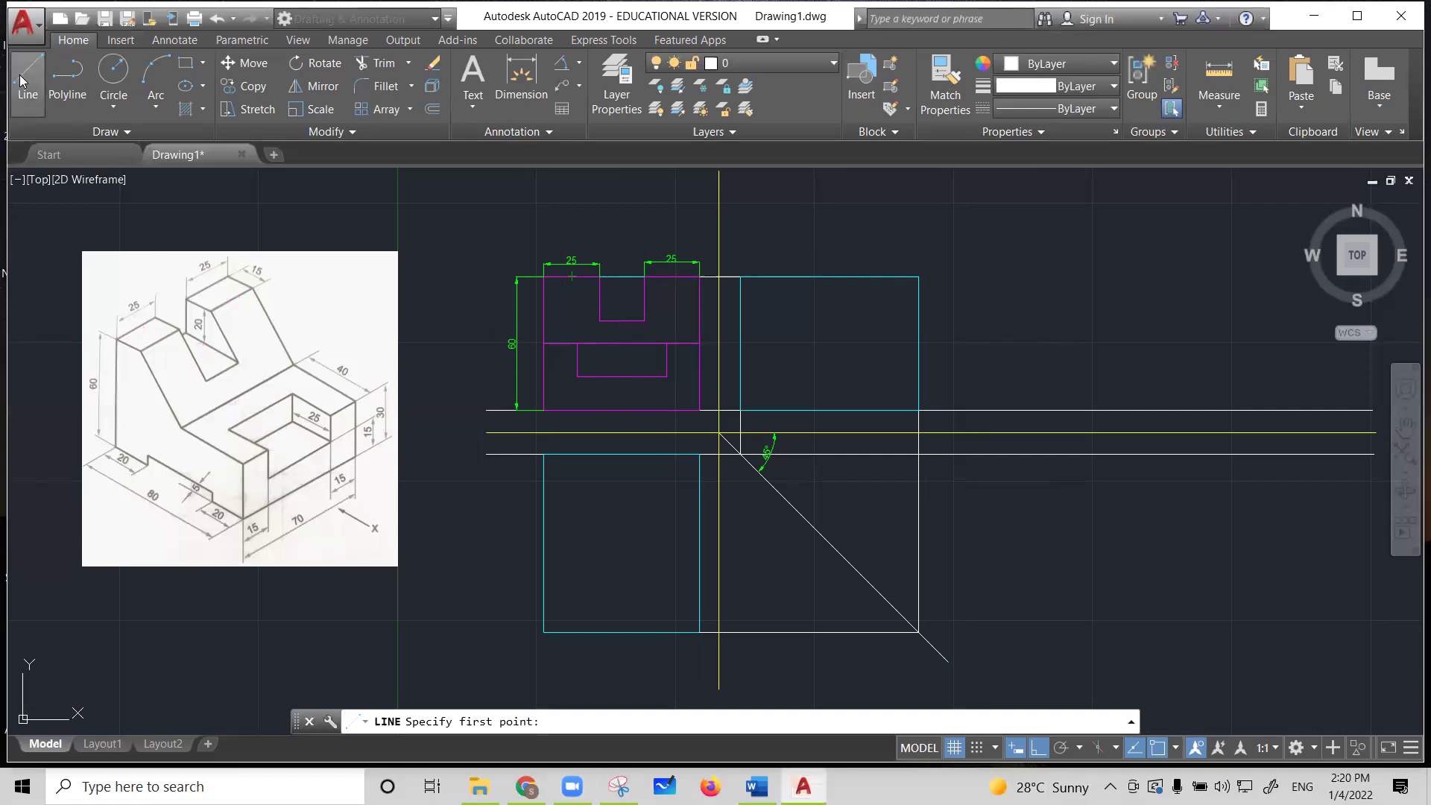
# Draw lines from the top view's upper left corner 25 to the right, 15 down and back to the left edge
pyautogui.click(544, 454)
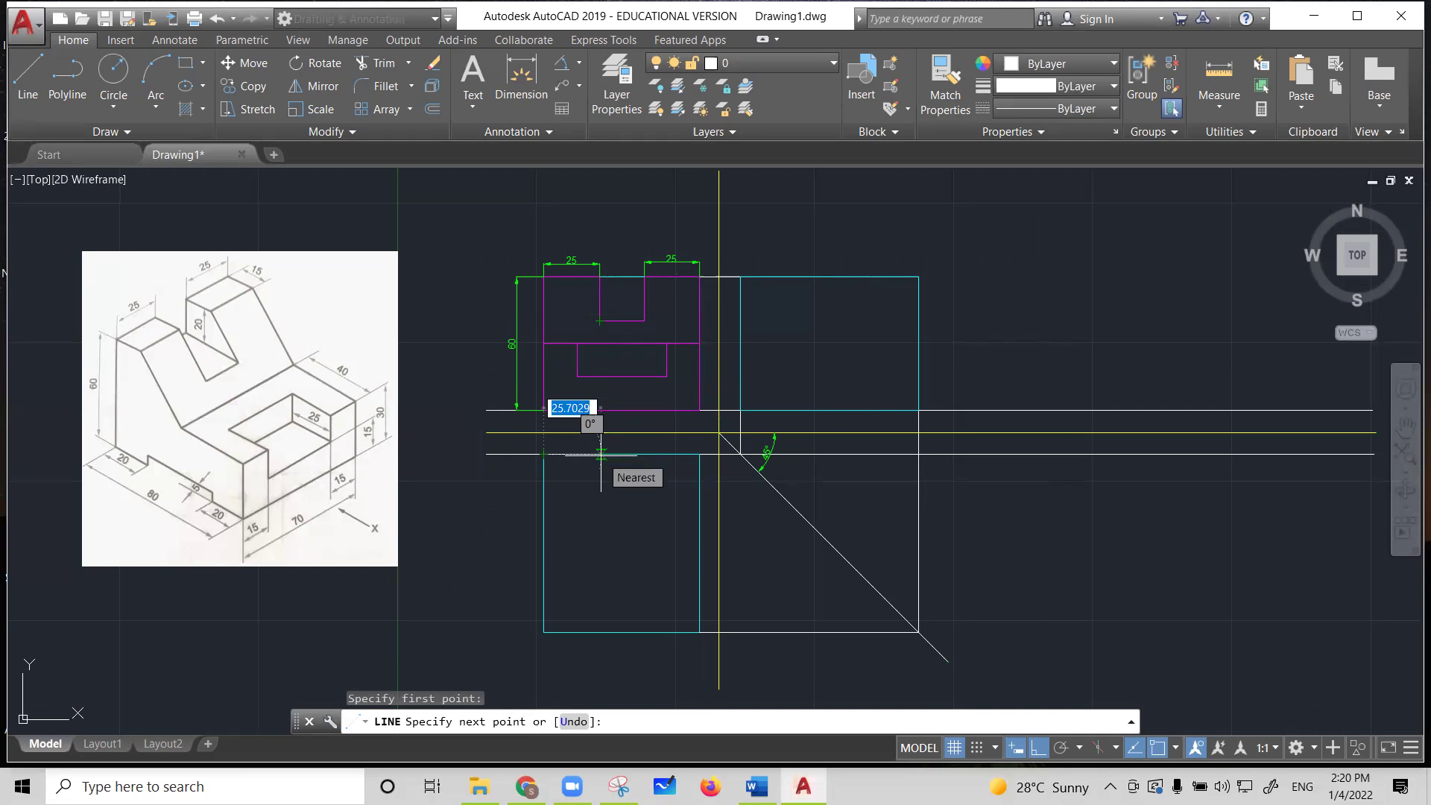
pyautogui.write('25')
pyautogui.press('Return')
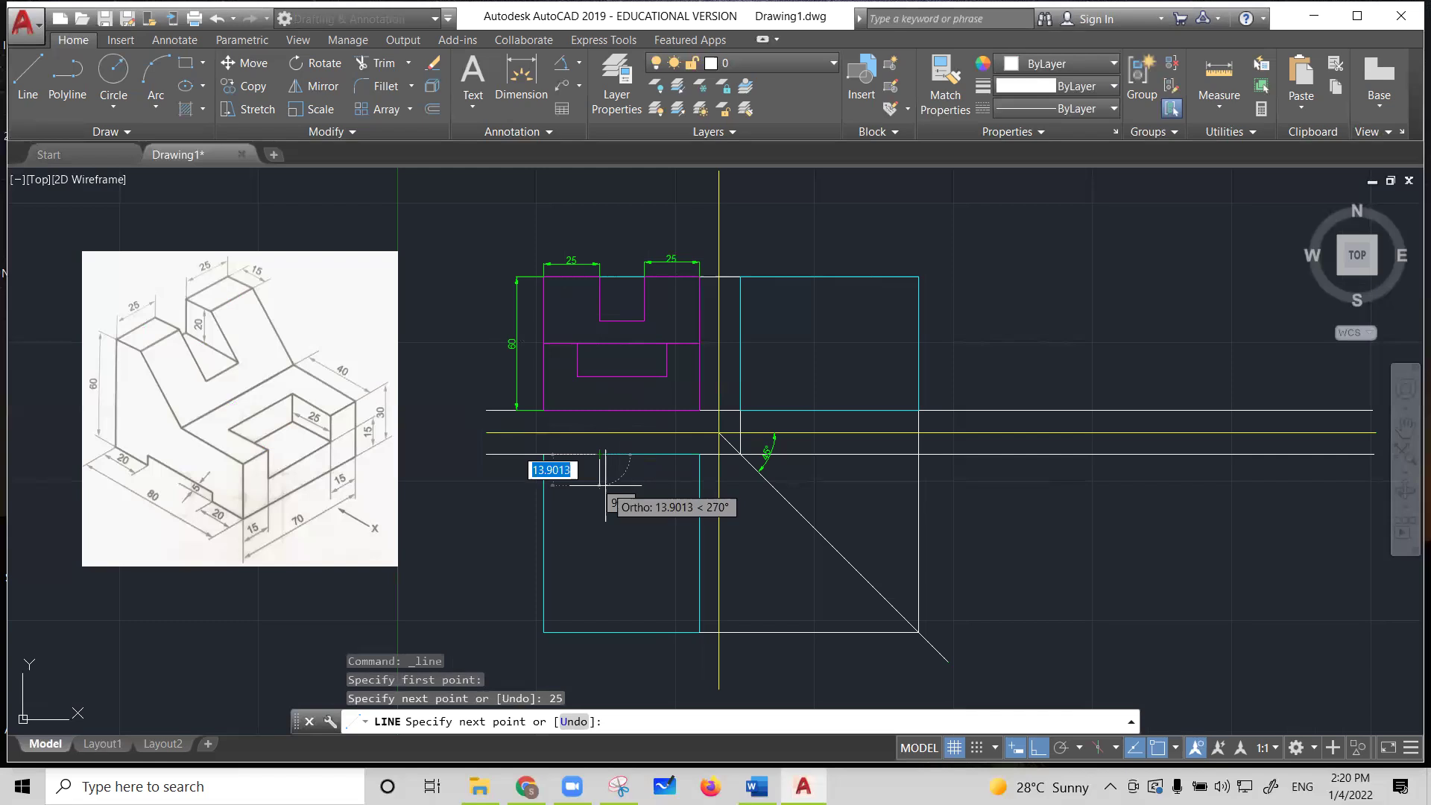
pyautogui.write('15')
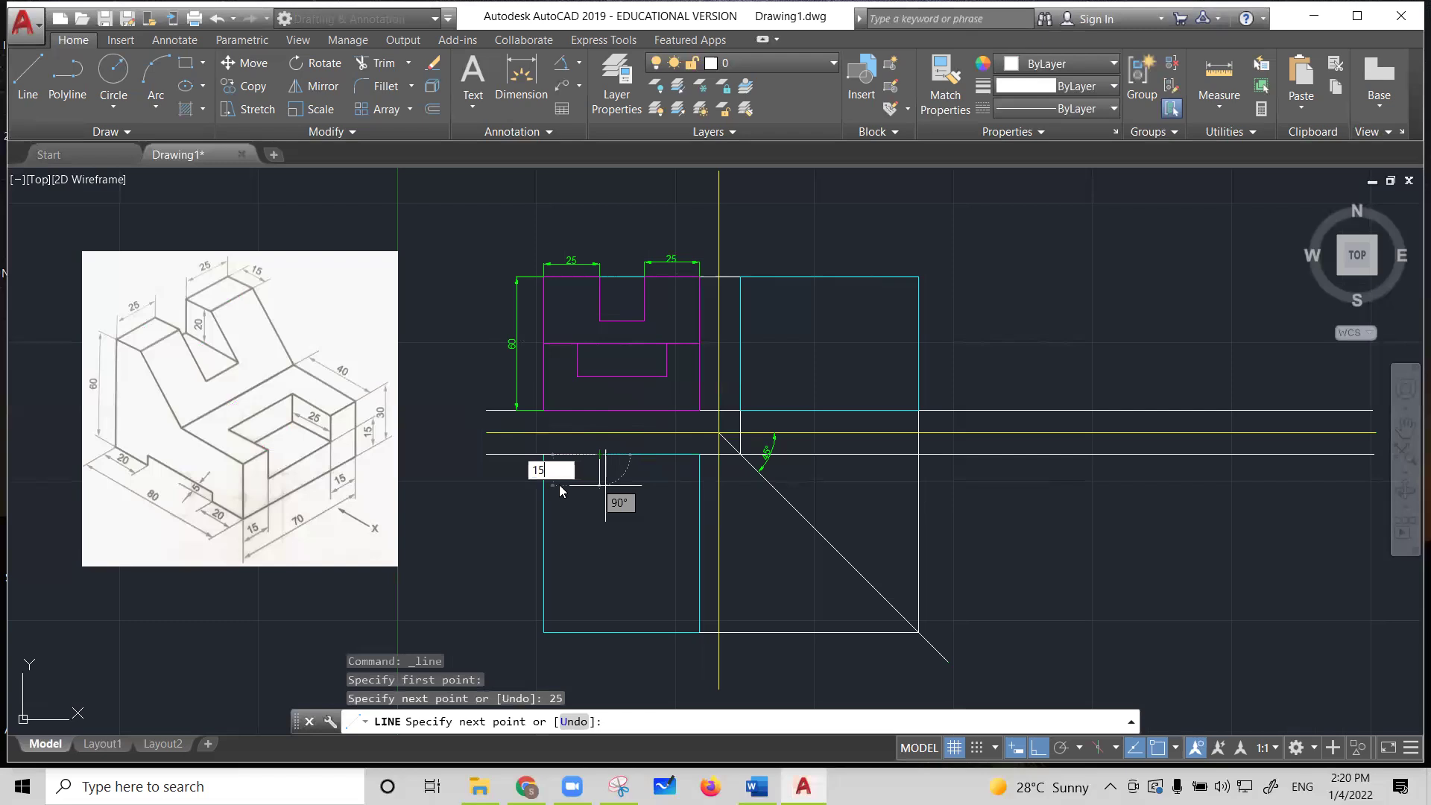
pyautogui.press('Return')
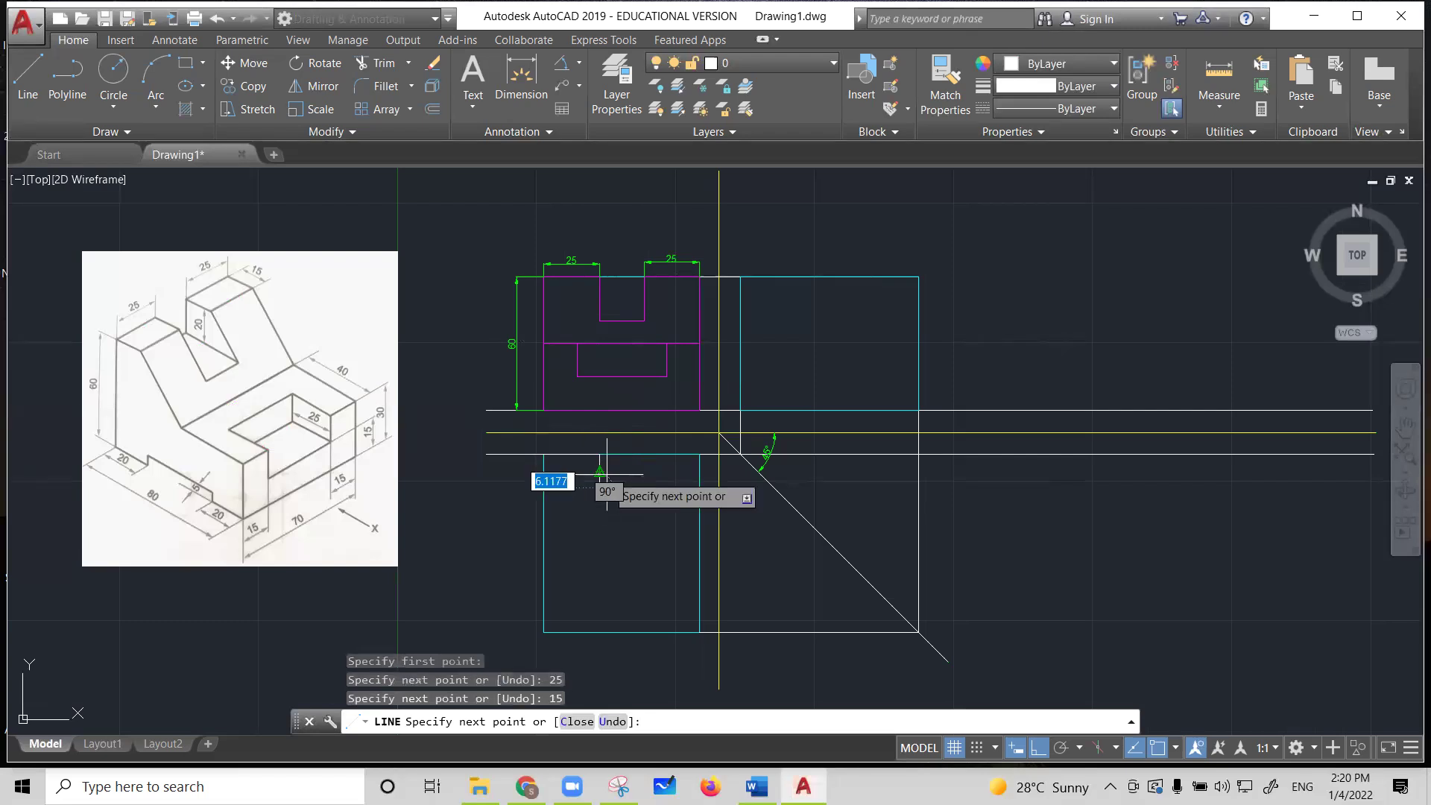
pyautogui.click(543, 487)
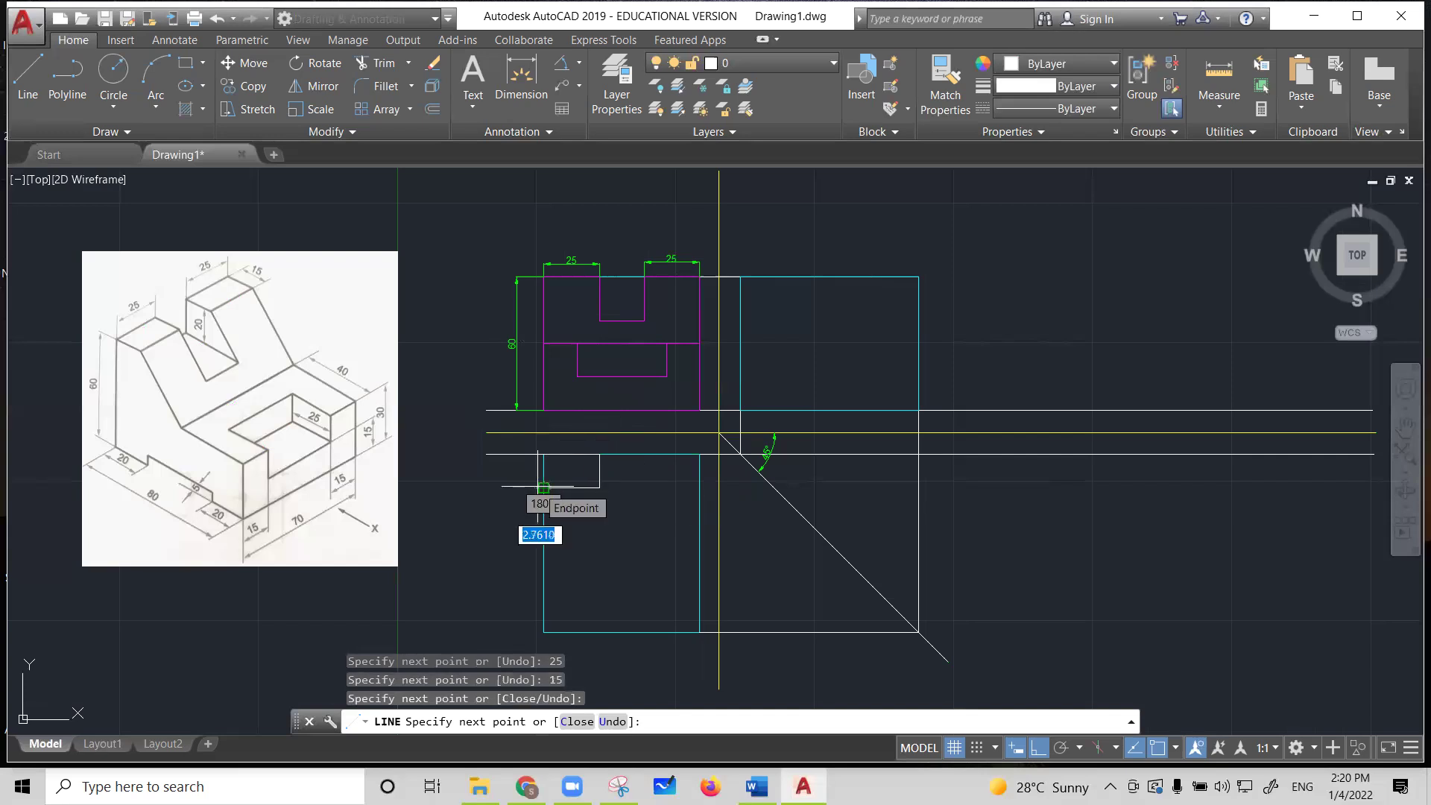
pyautogui.press('Escape')
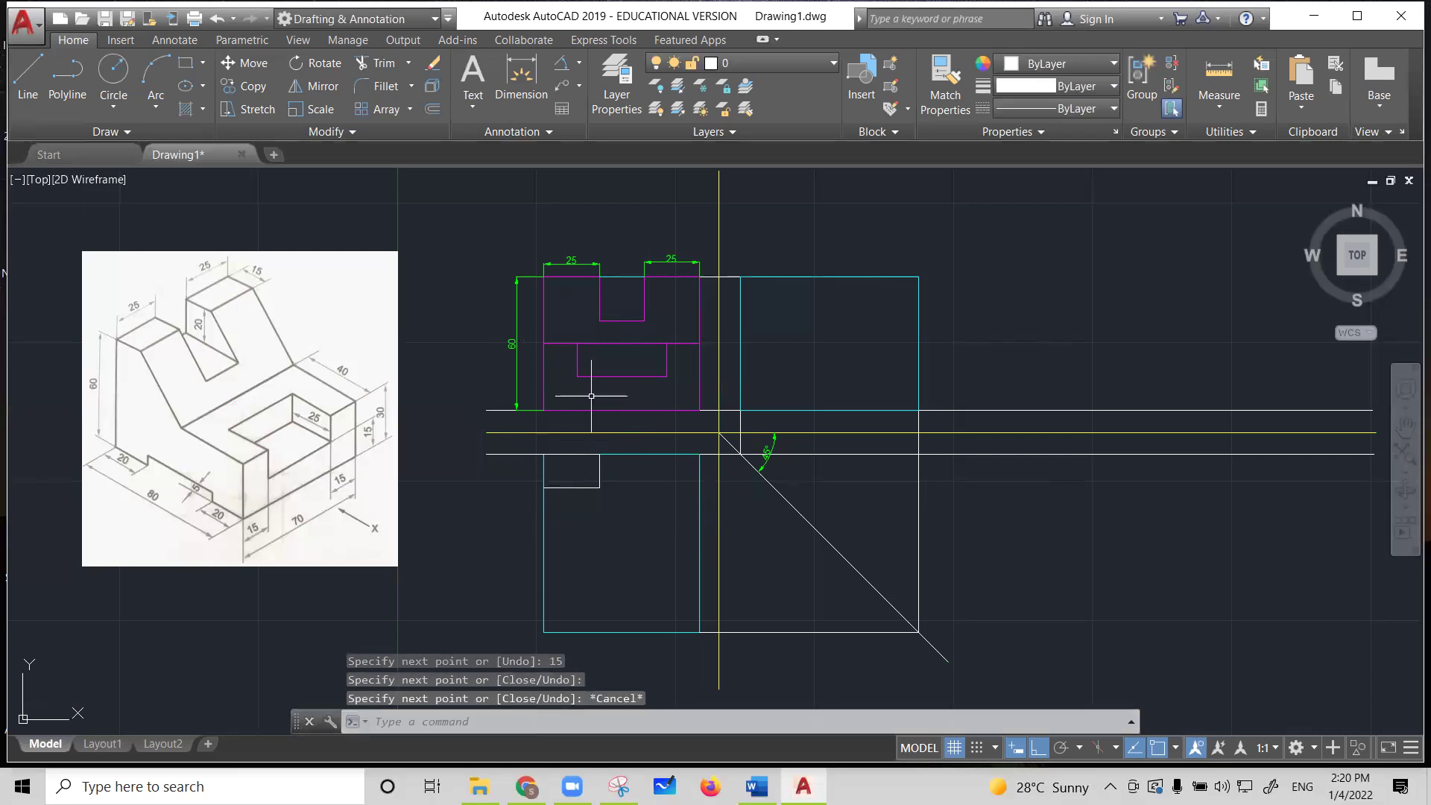
# Draw lines from the top view's upper right corner 25 to the left, 15 down and back to the right edge
pyautogui.click(27, 78)
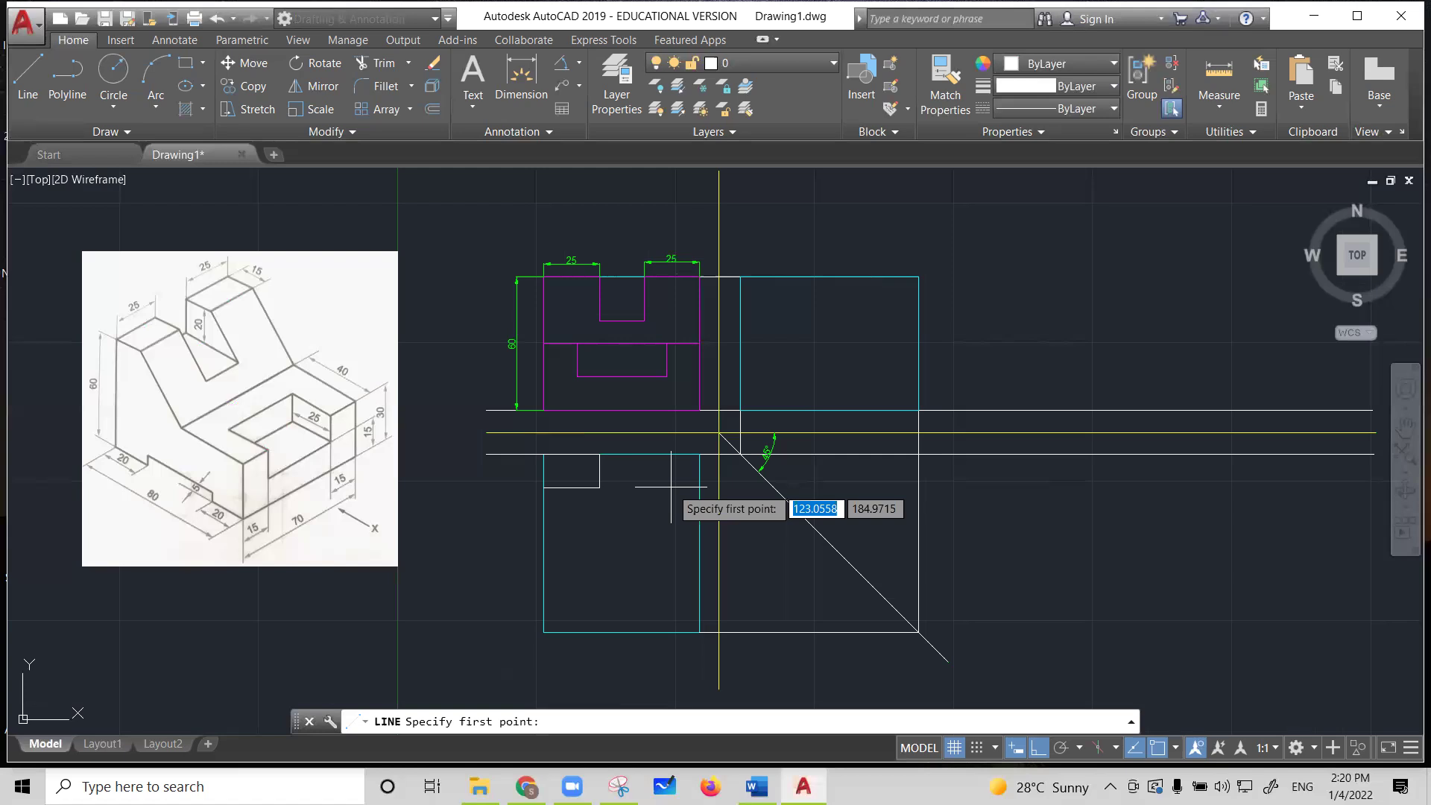
pyautogui.click(699, 454)
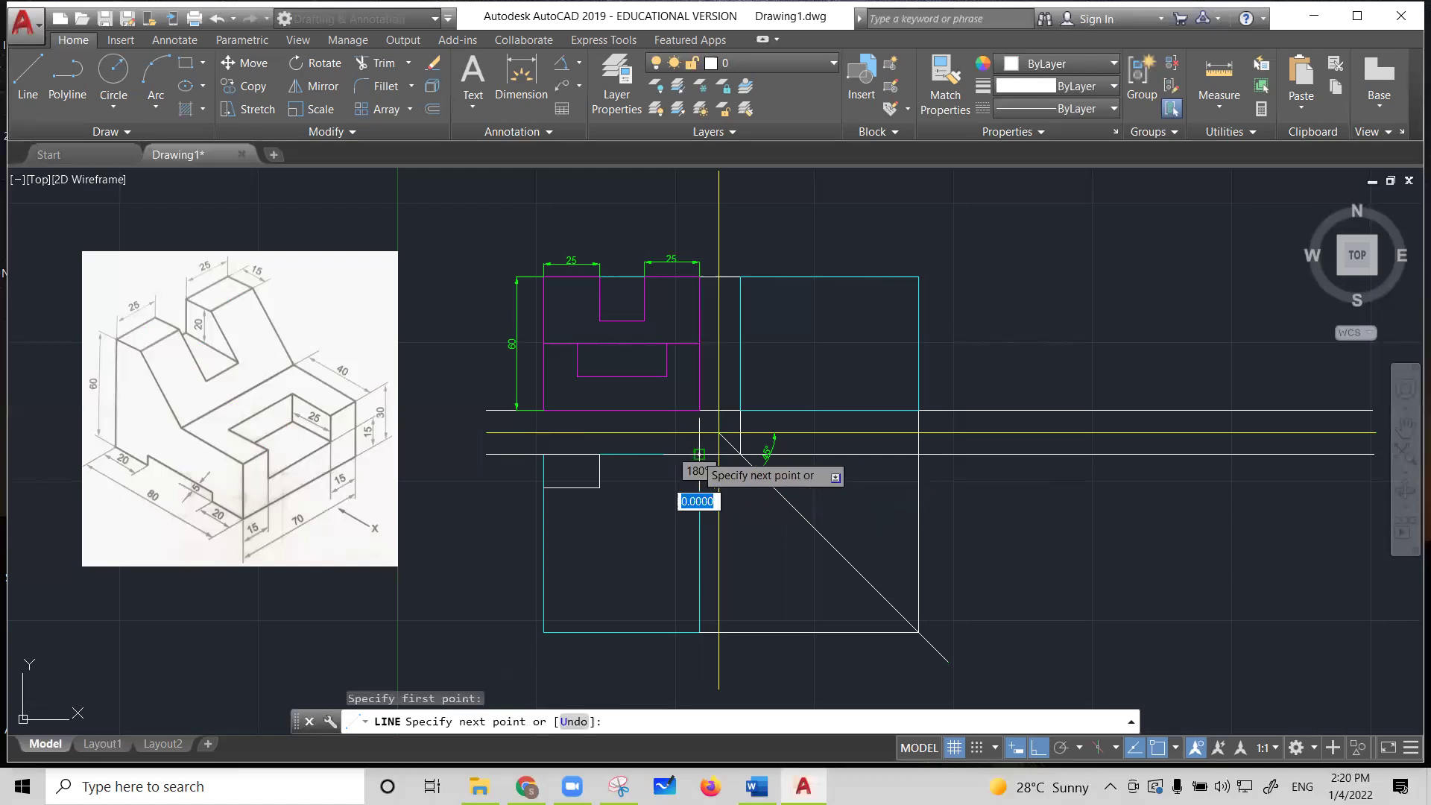
pyautogui.write('25')
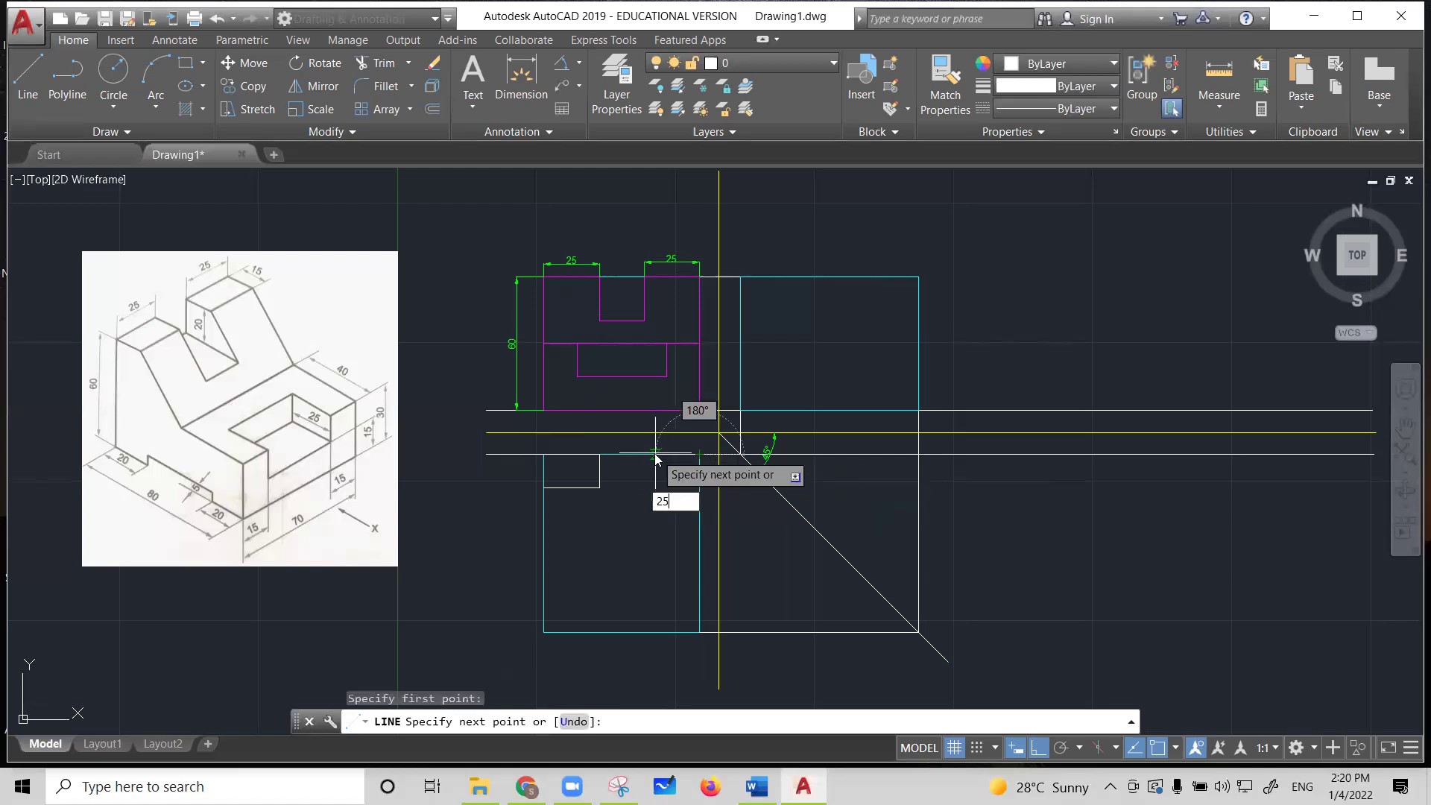
pyautogui.press('Return')
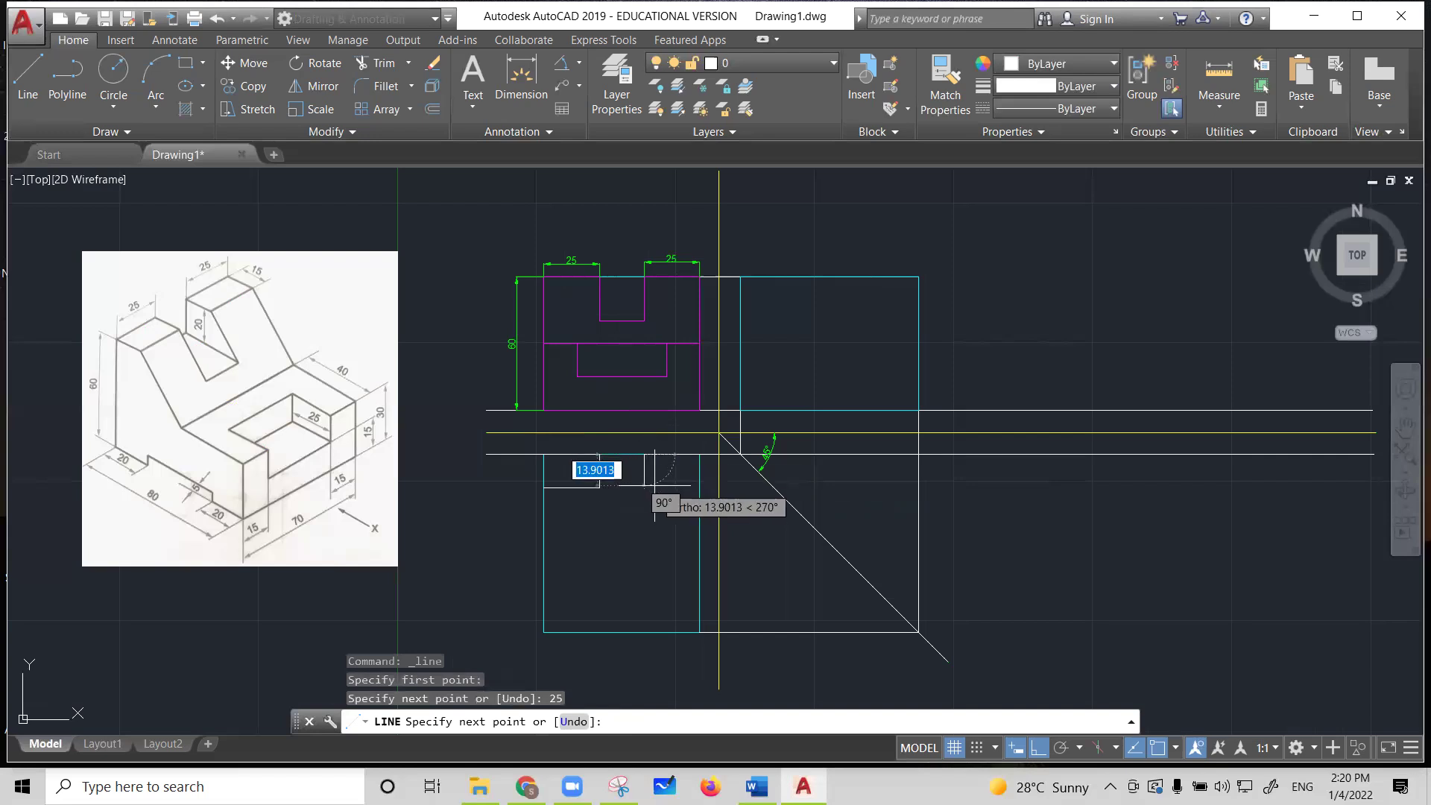
pyautogui.write('15')
pyautogui.press('Return')
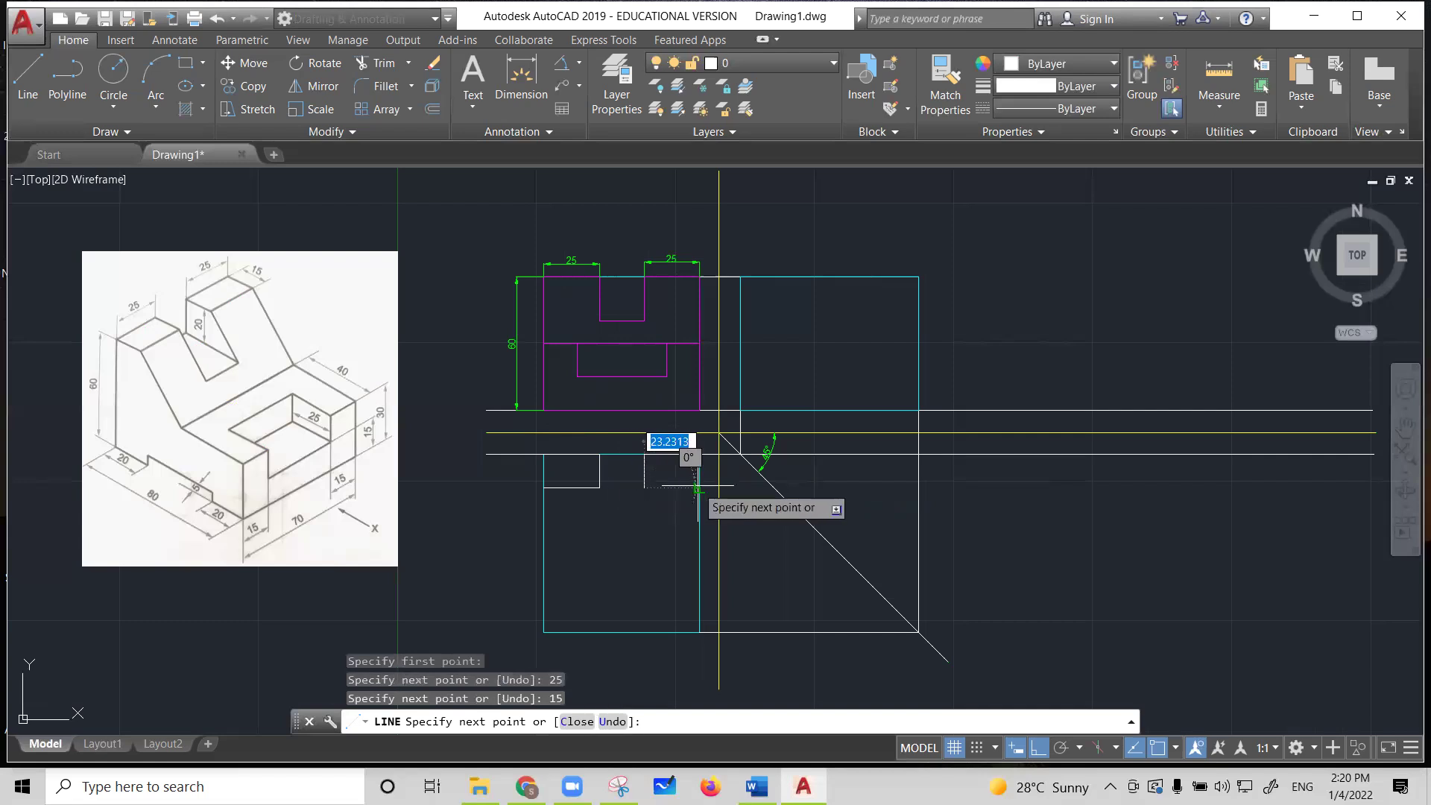
pyautogui.click(699, 488)
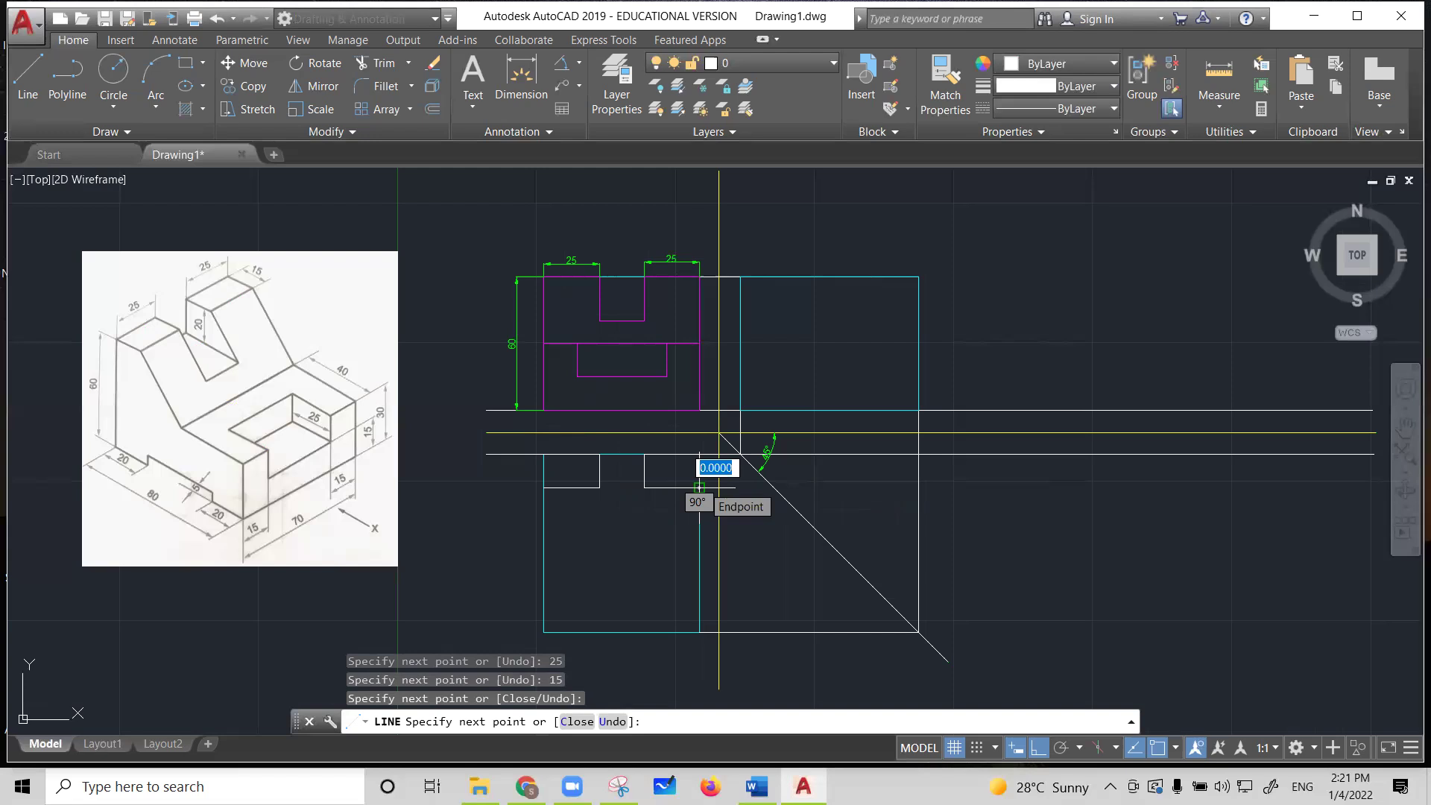
# Draw the top view's front recess from the lower left corner: lines 15 right, 25 up, 40 right, down to the lower edge and back left
pyautogui.click(37, 76)
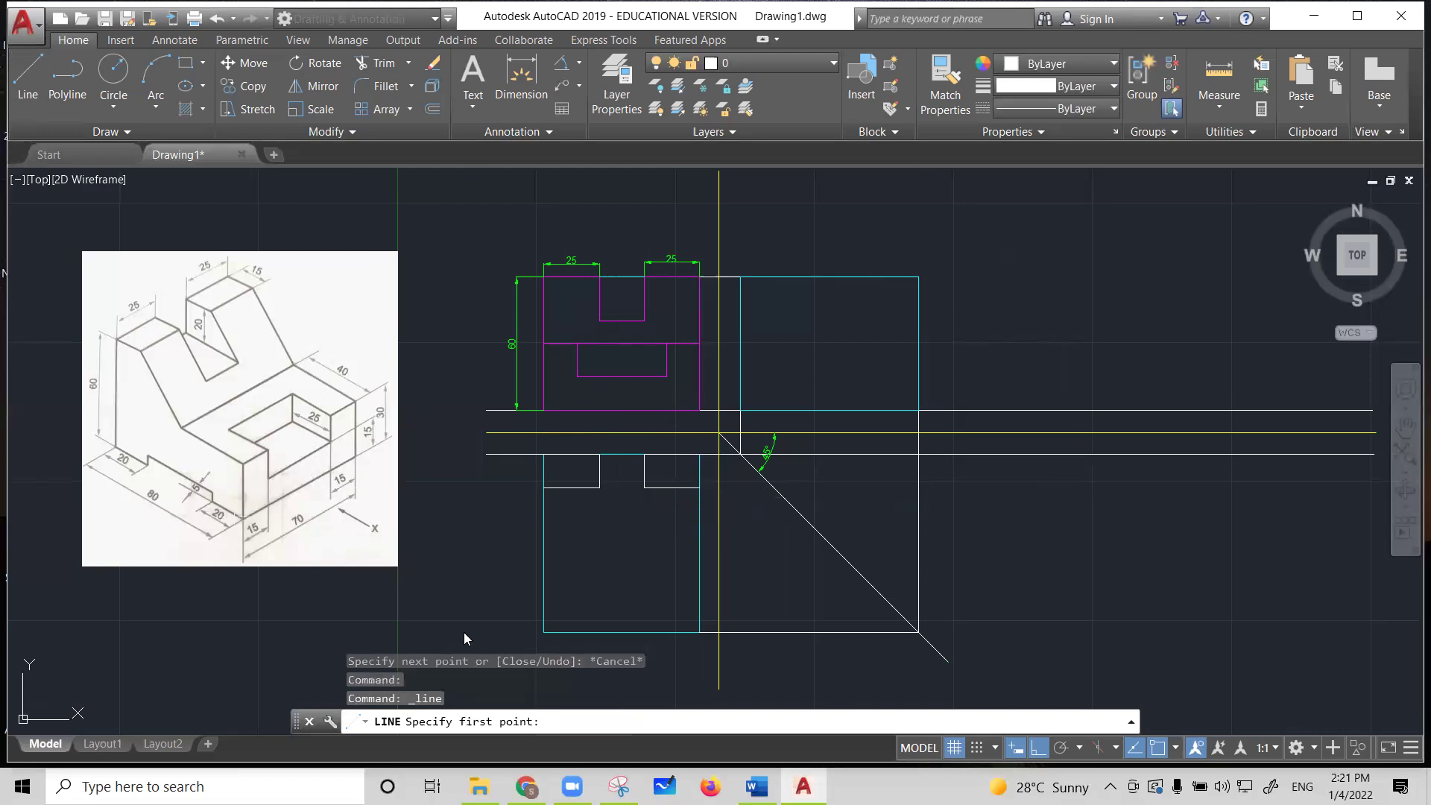
pyautogui.click(543, 632)
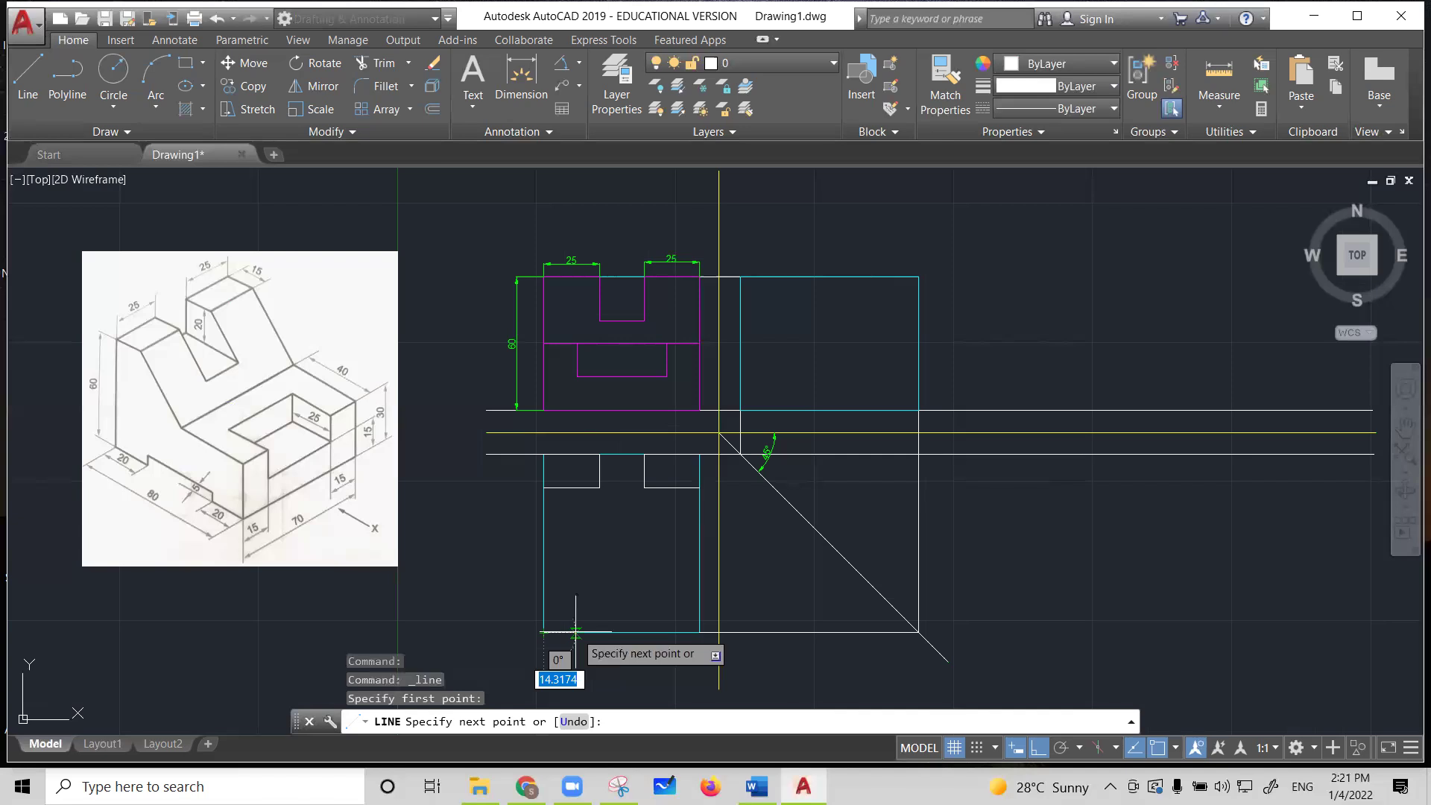
pyautogui.write('15')
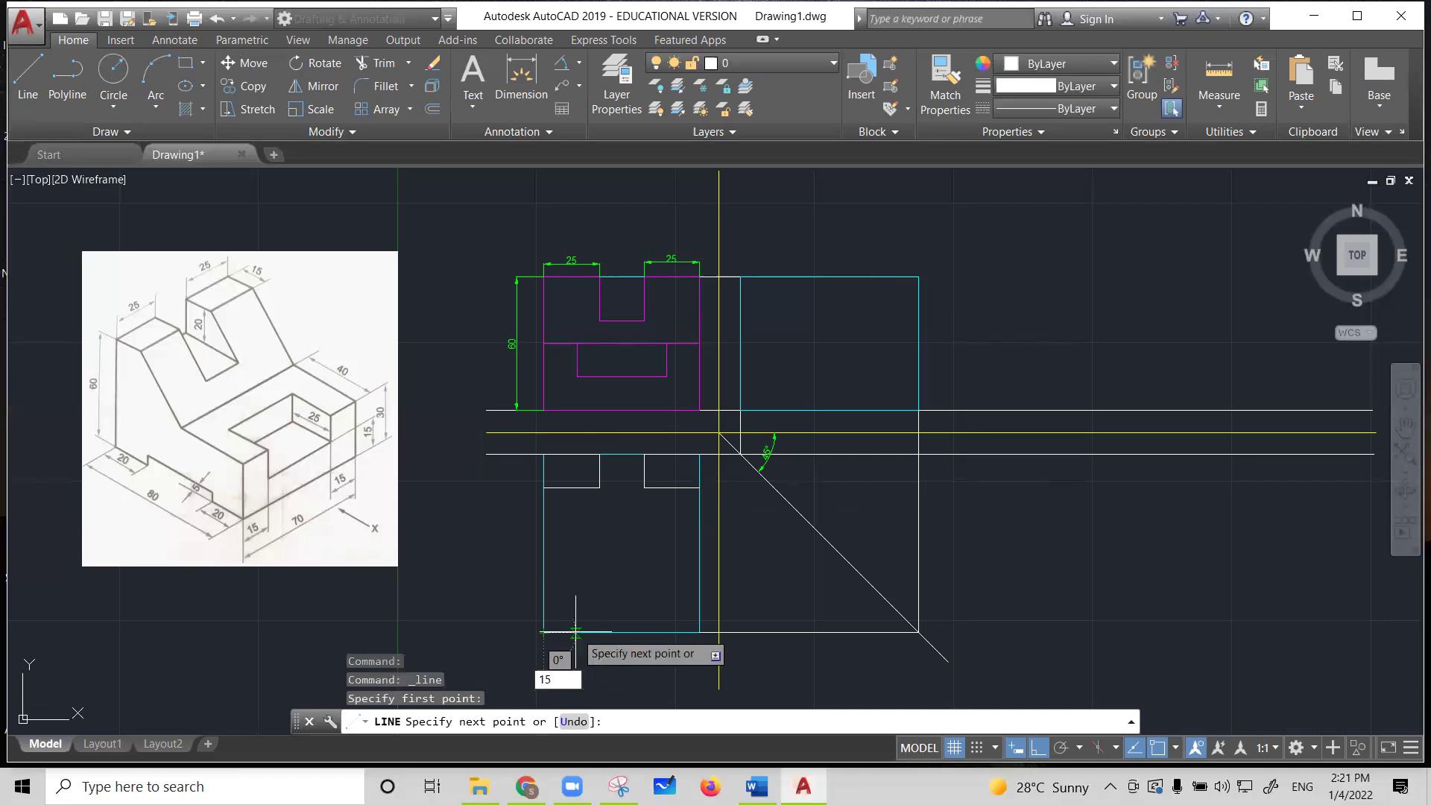
pyautogui.press('Return')
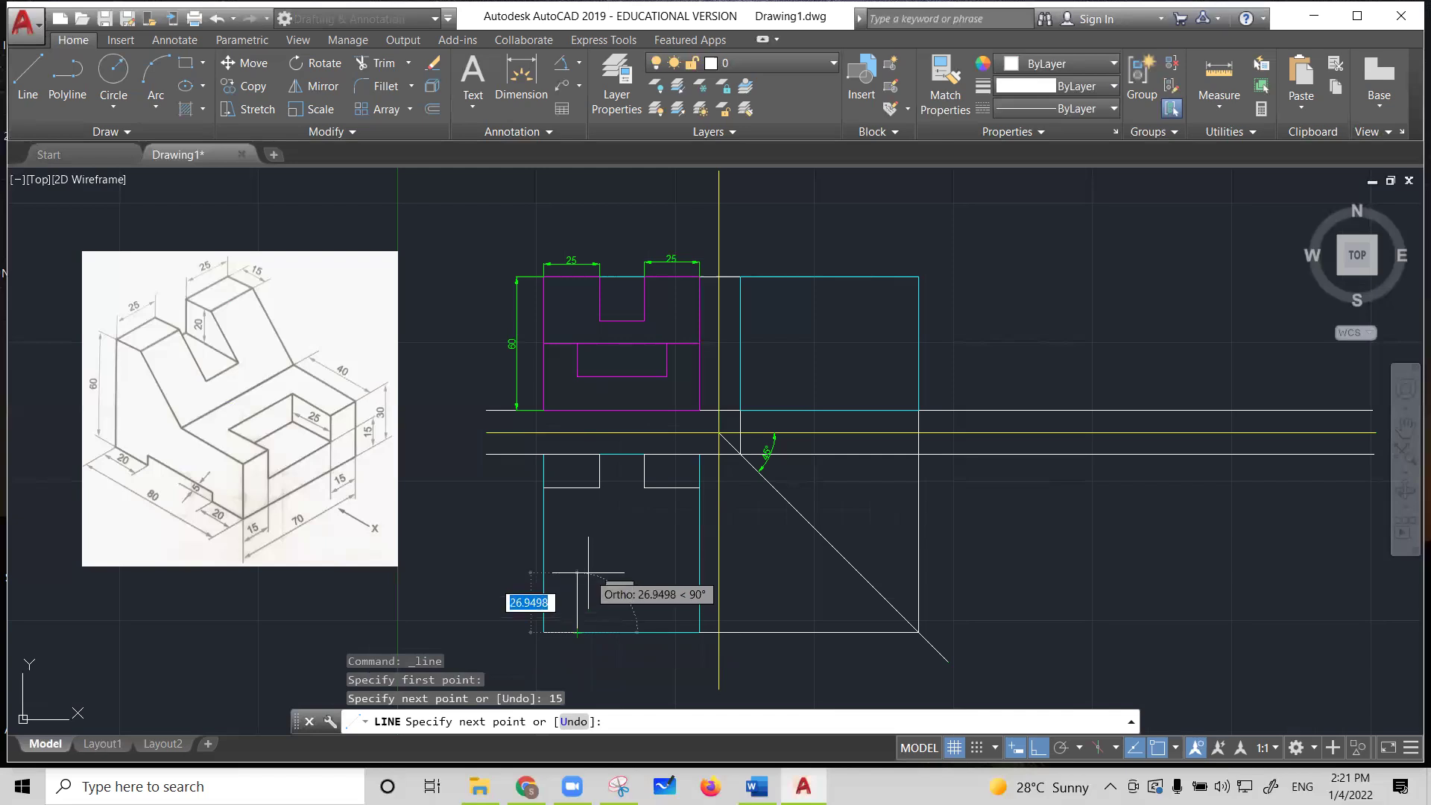
pyautogui.write('25')
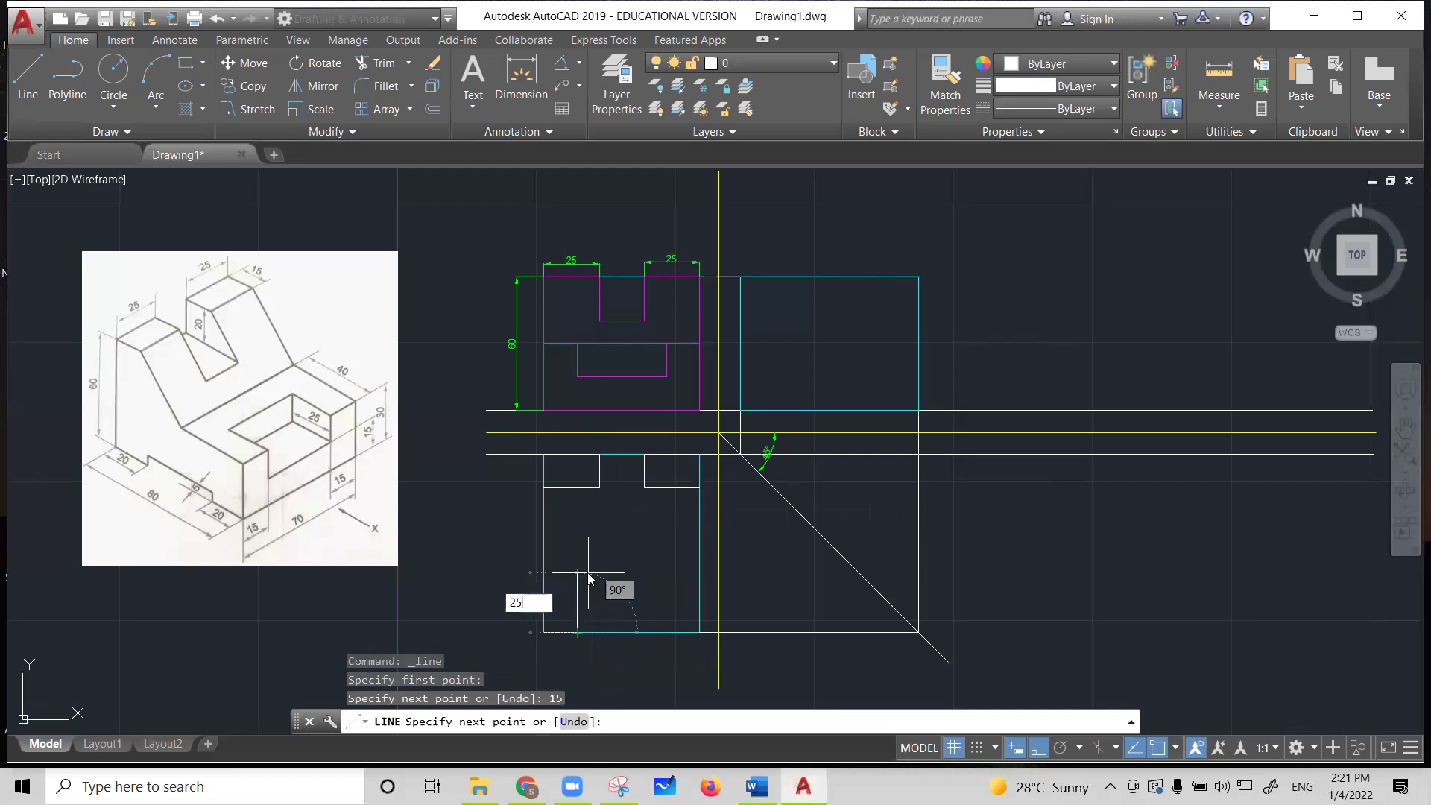
pyautogui.press('Return')
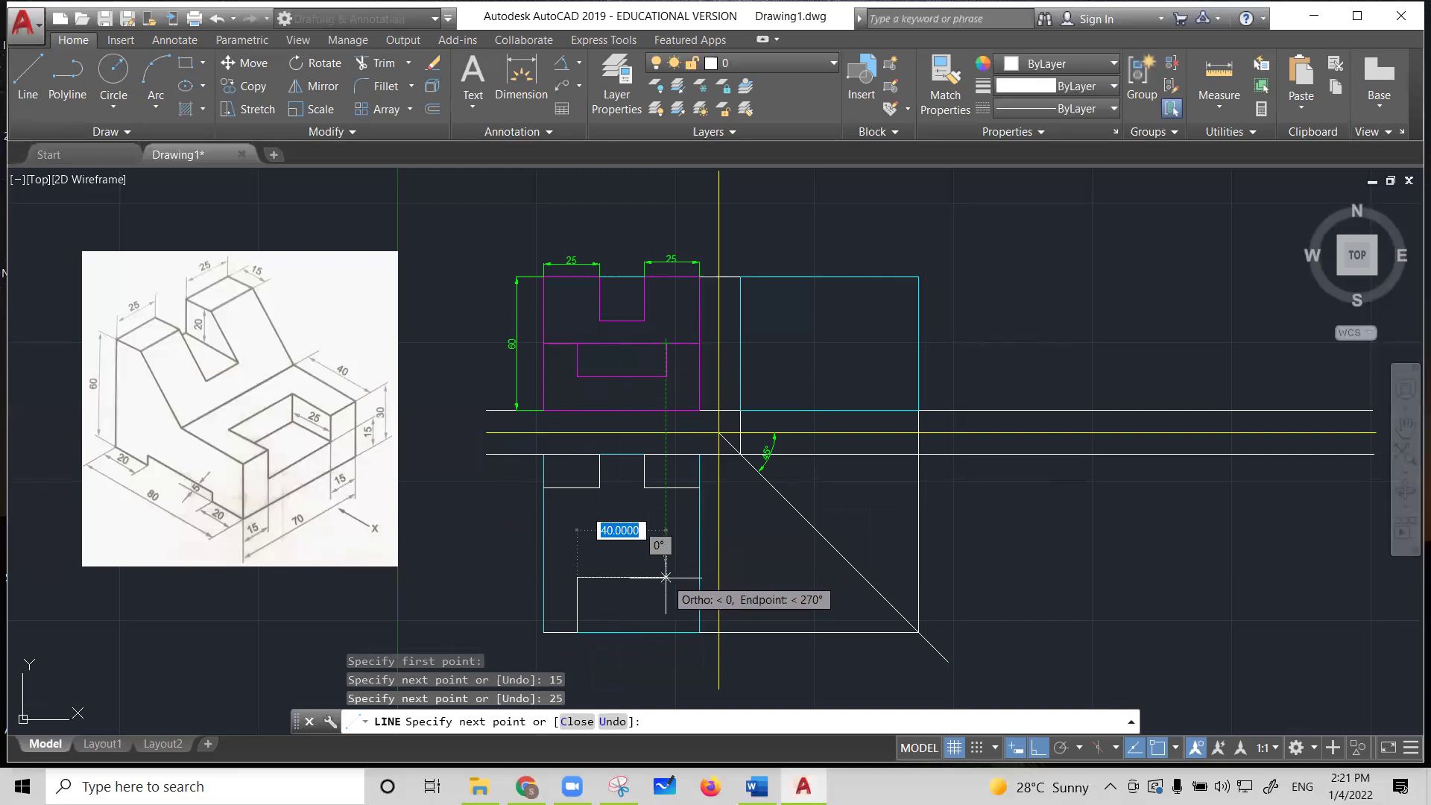
pyautogui.click(666, 577)
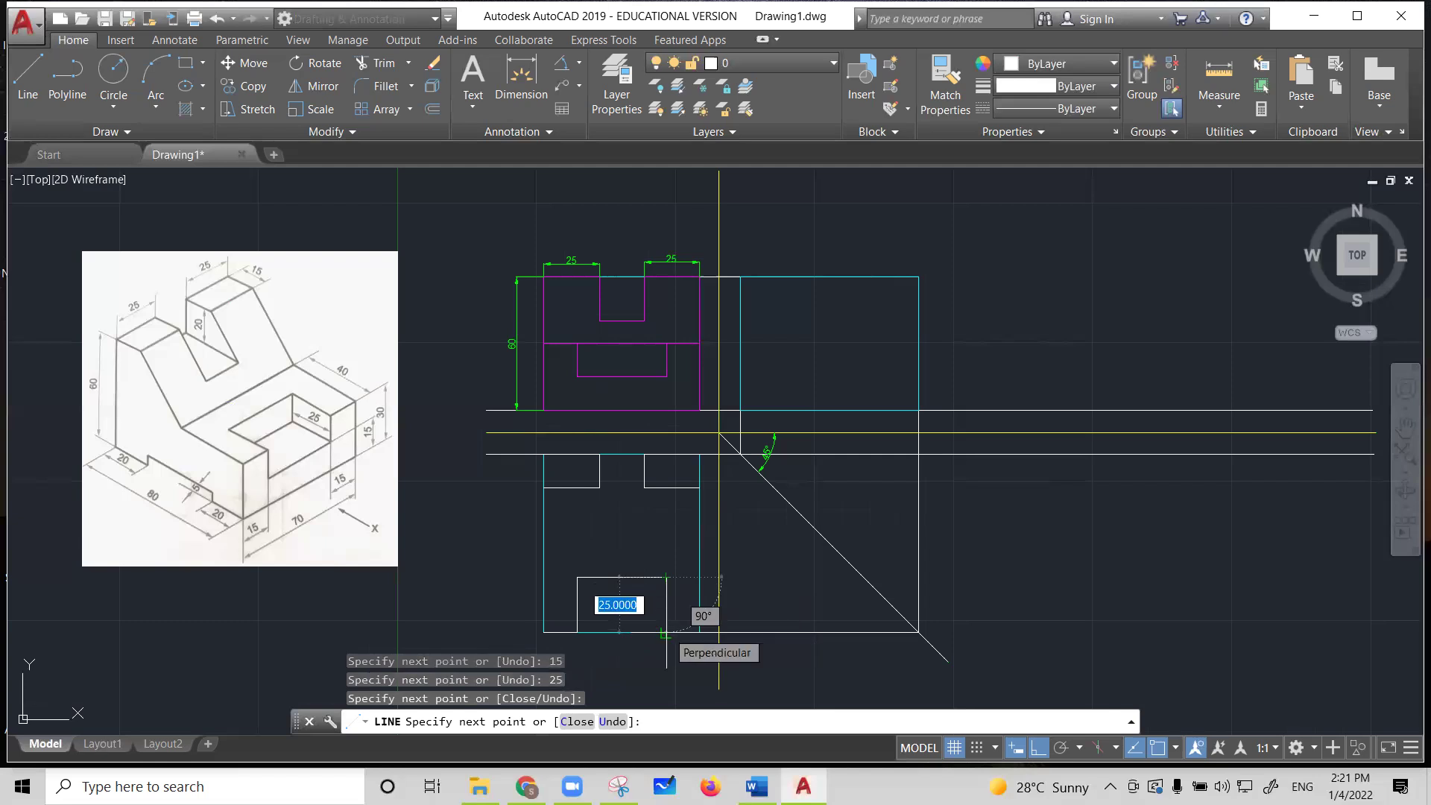
pyautogui.click(666, 632)
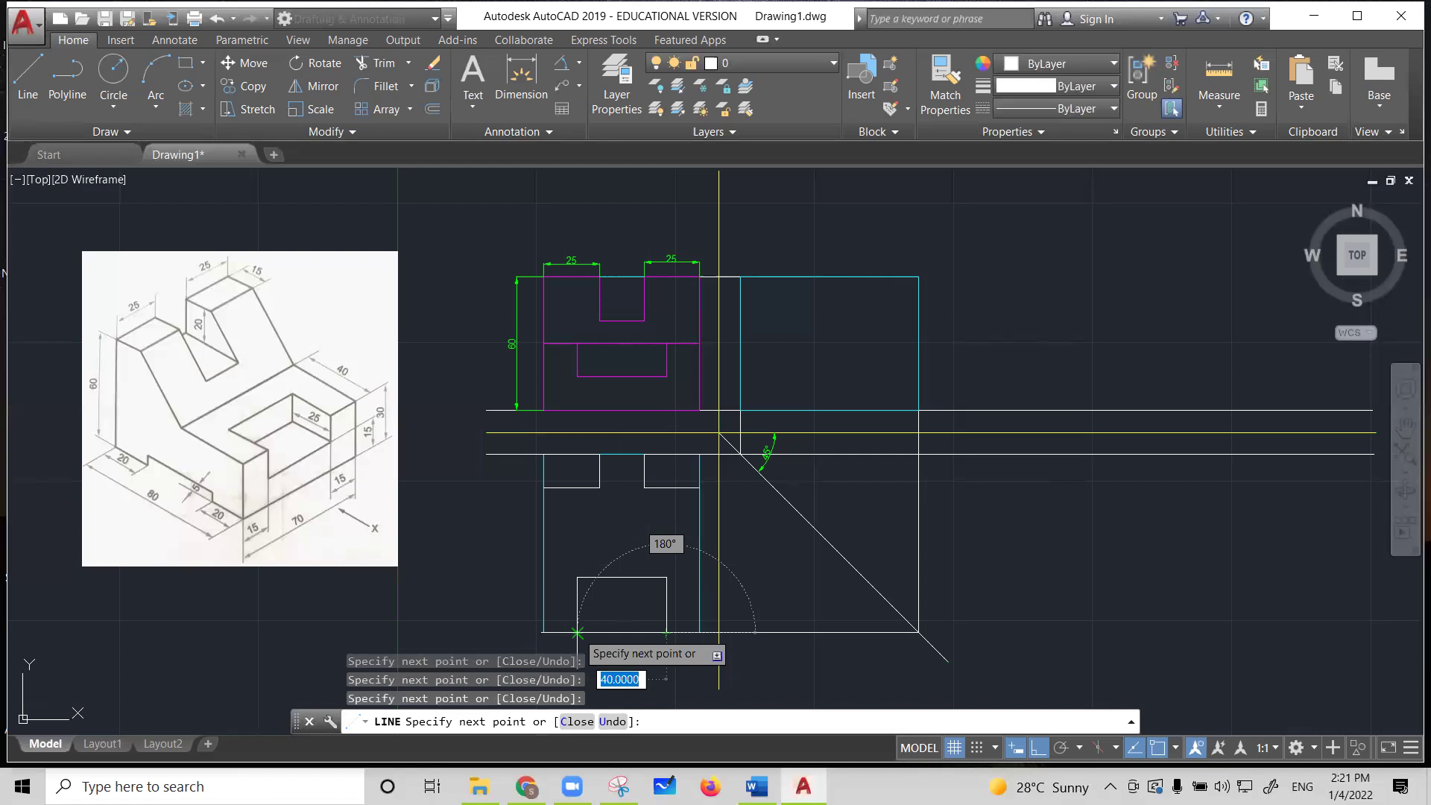
pyautogui.click(577, 632)
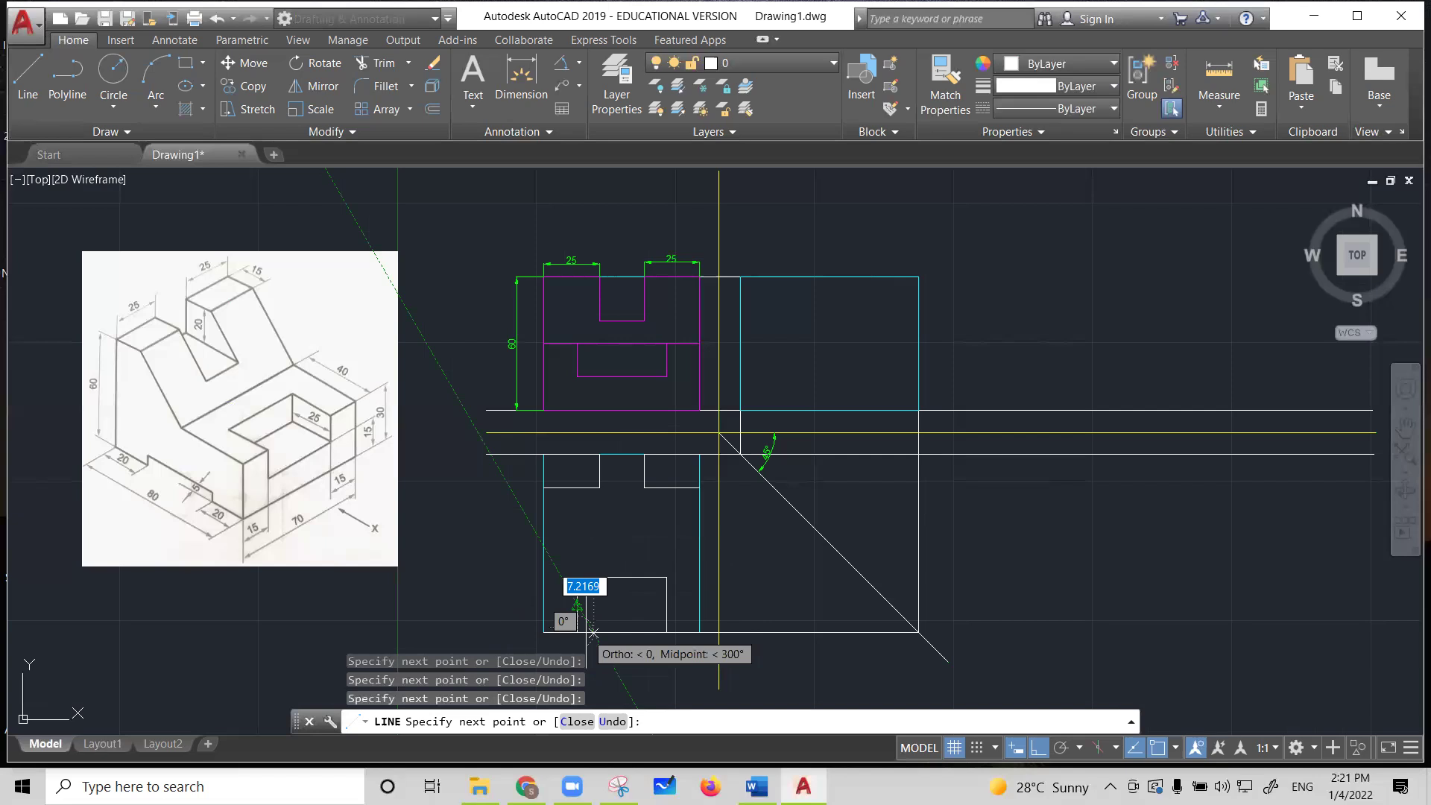
pyautogui.press('Escape')
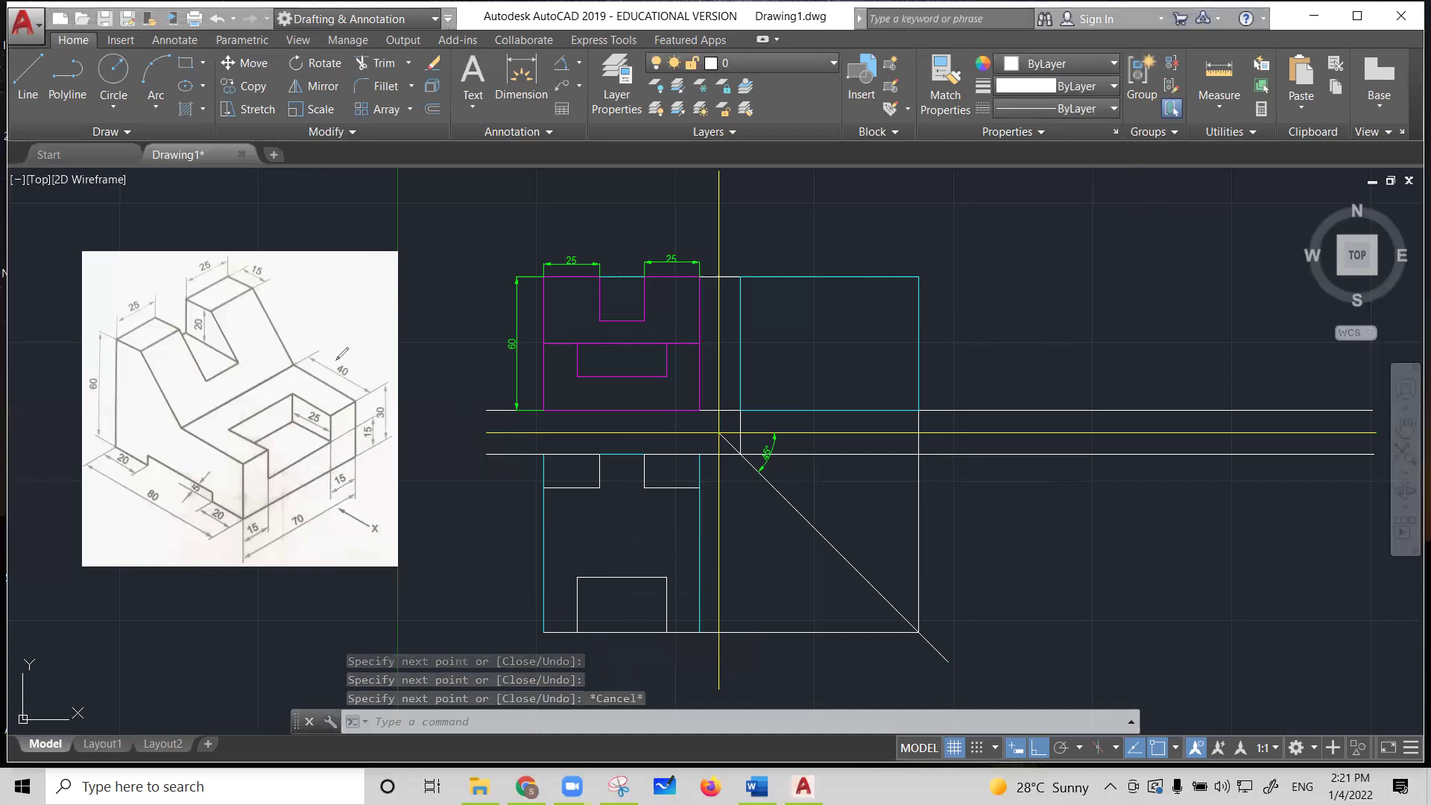
pyautogui.moveTo(343, 357); pyautogui.dragTo(320, 377)
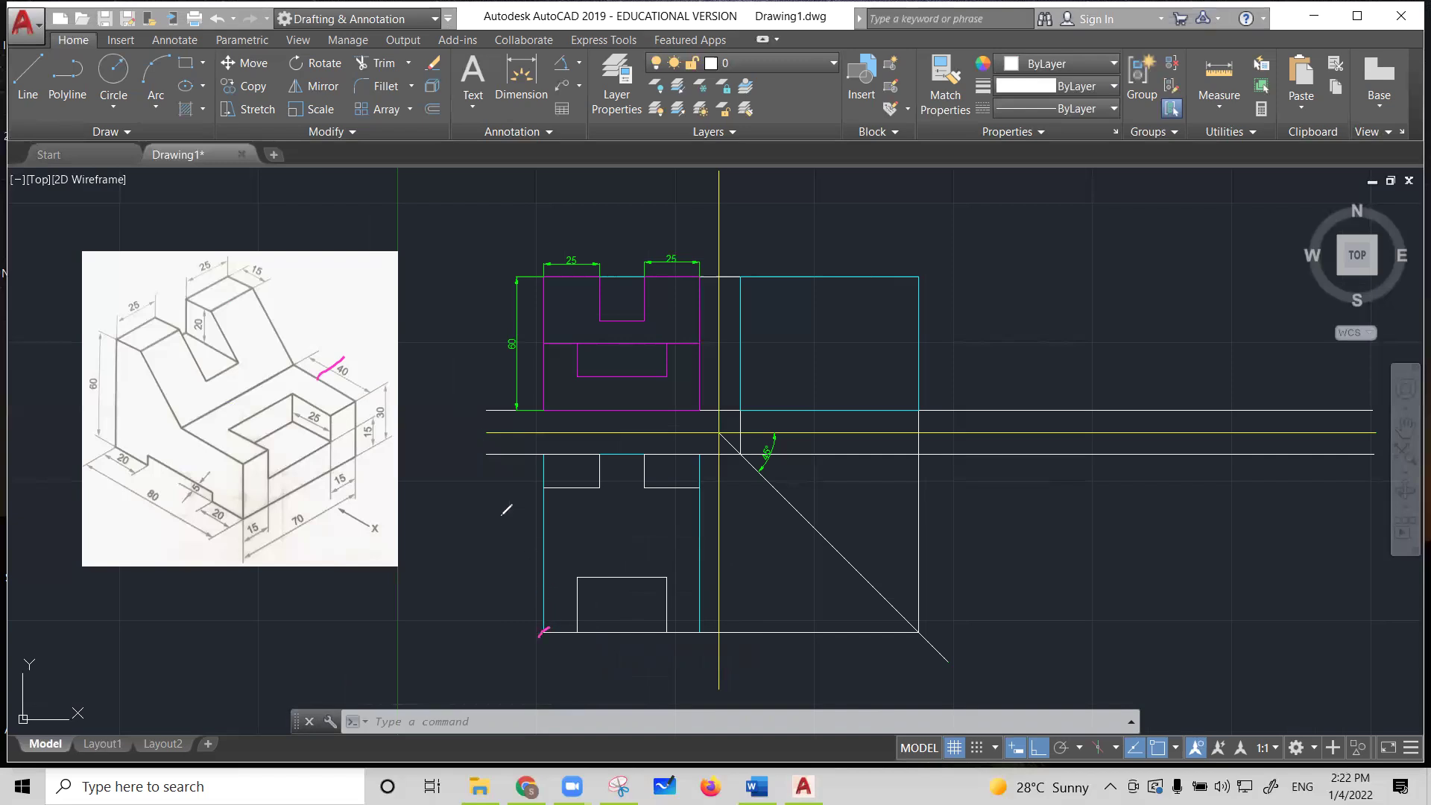
pyautogui.moveTo(225, 392); pyautogui.dragTo(239, 400)
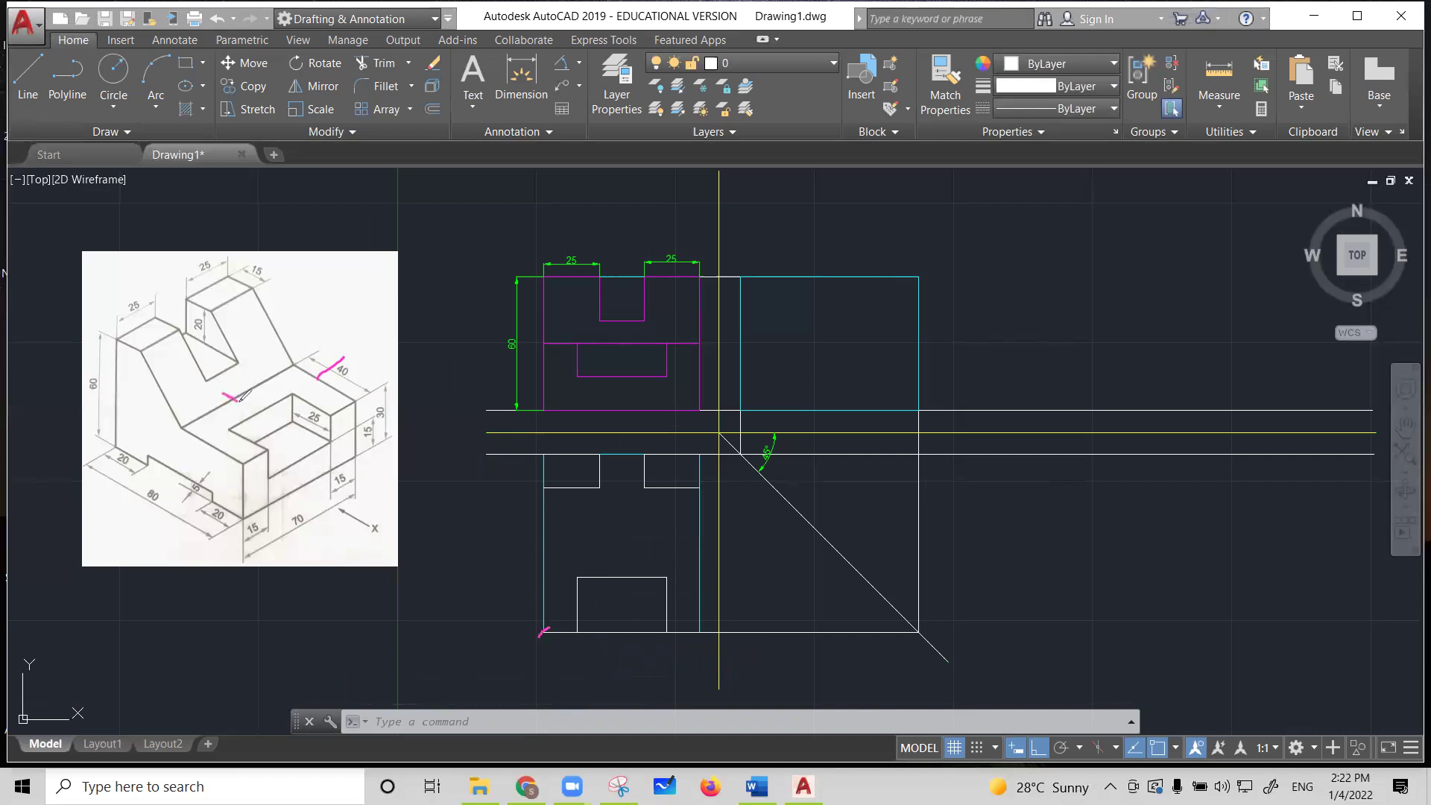
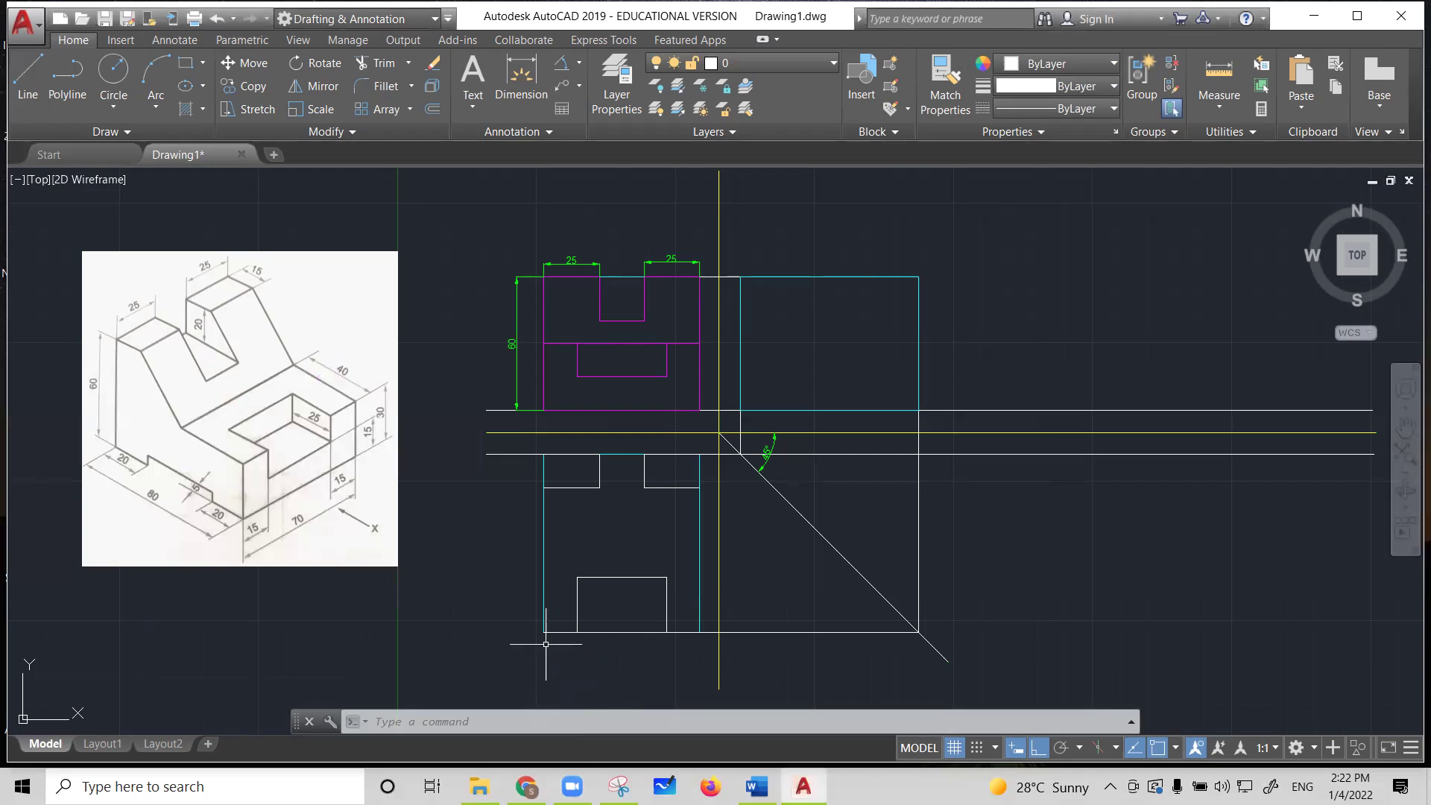
# Draw lines from the top view's lower left corner 40 up the left edge and straight across to the right edge
pyautogui.click(27, 74)
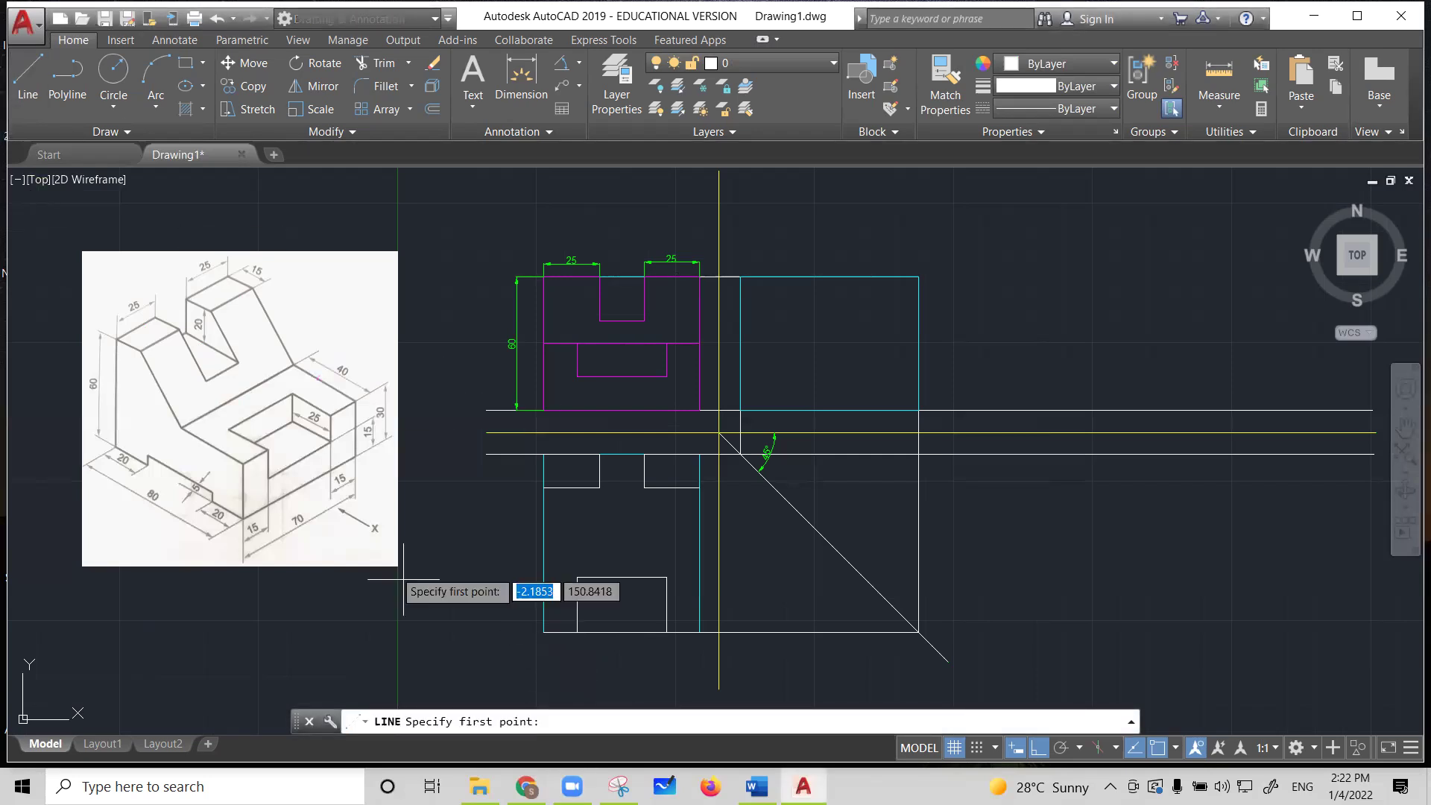
pyautogui.click(543, 632)
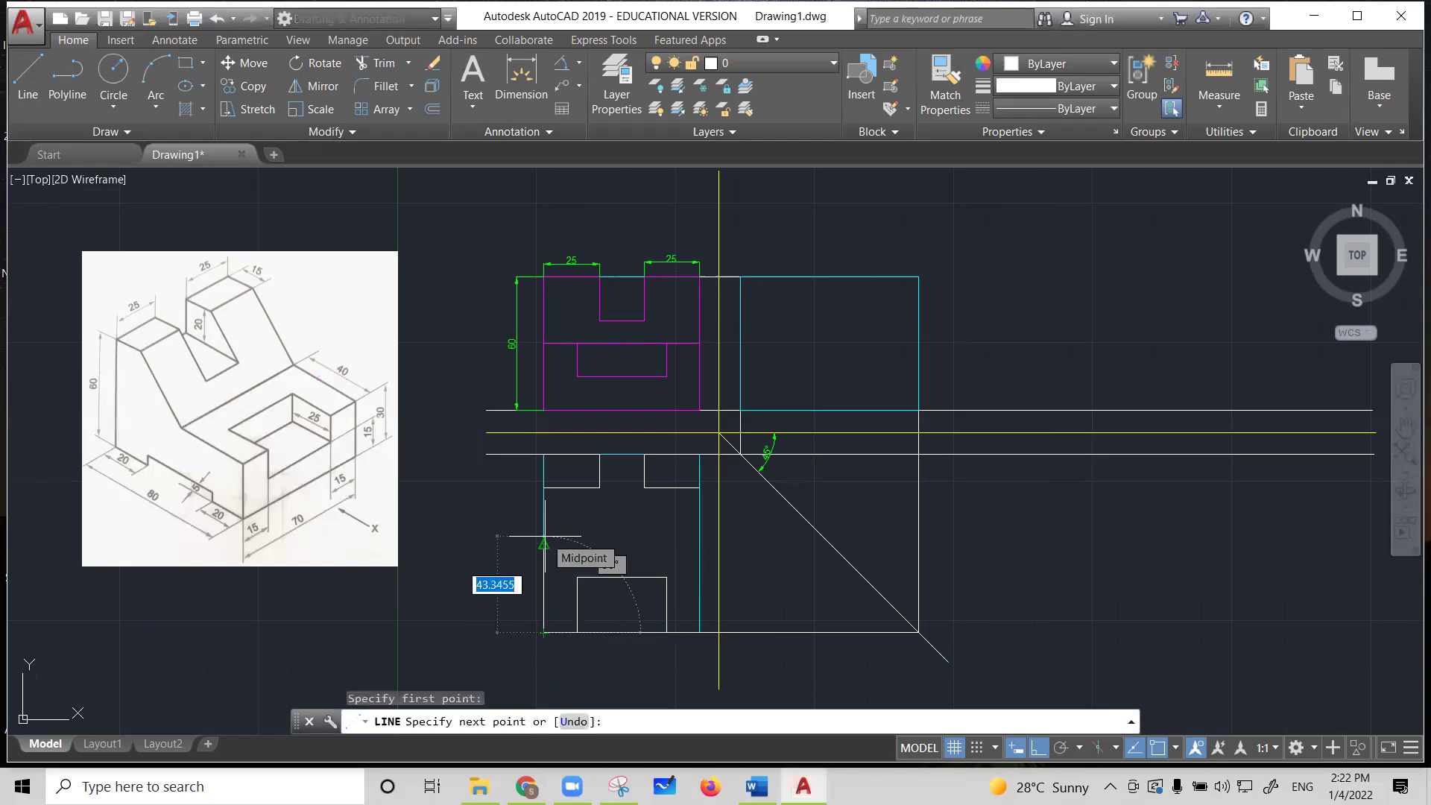
pyautogui.write('40')
pyautogui.press('Return')
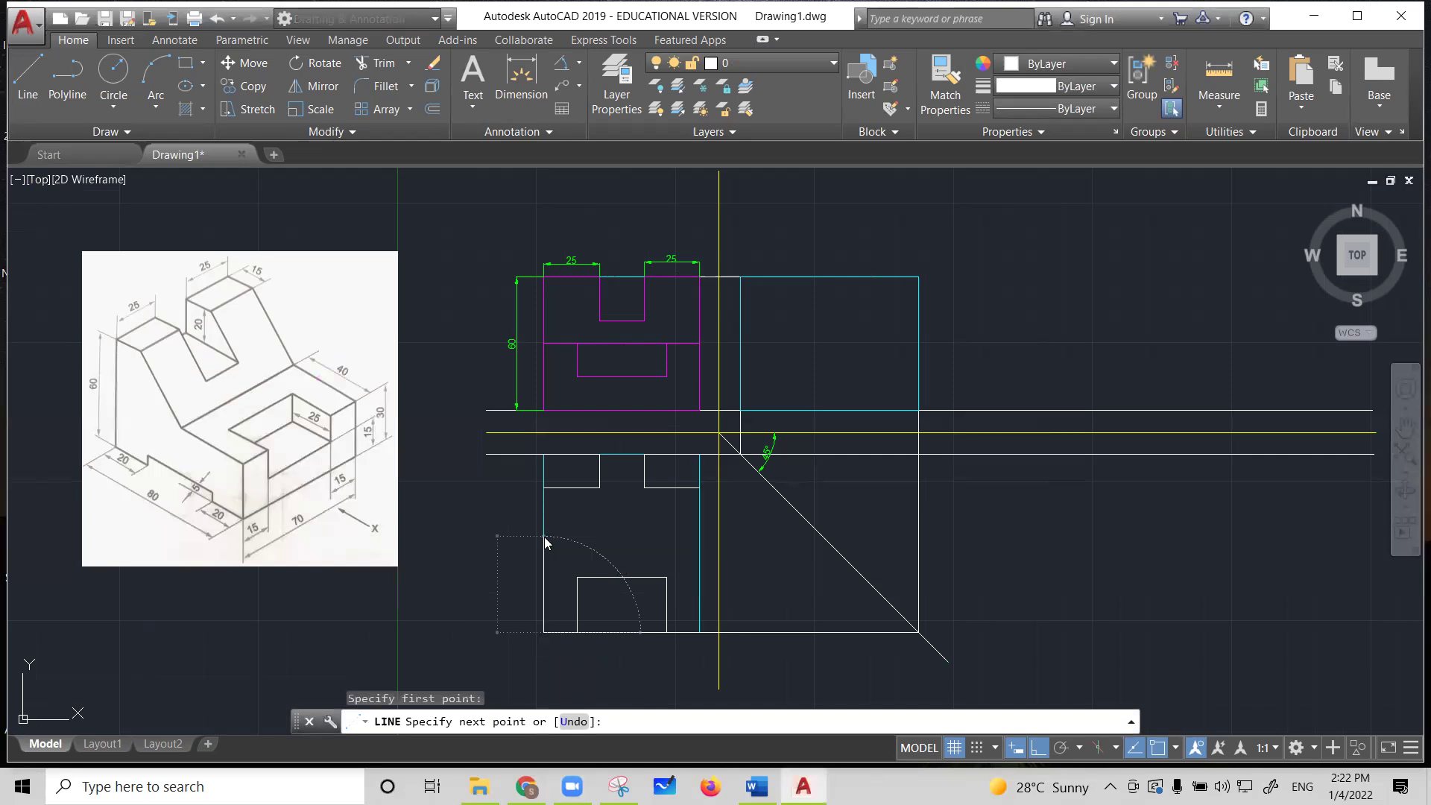
pyautogui.click(699, 544)
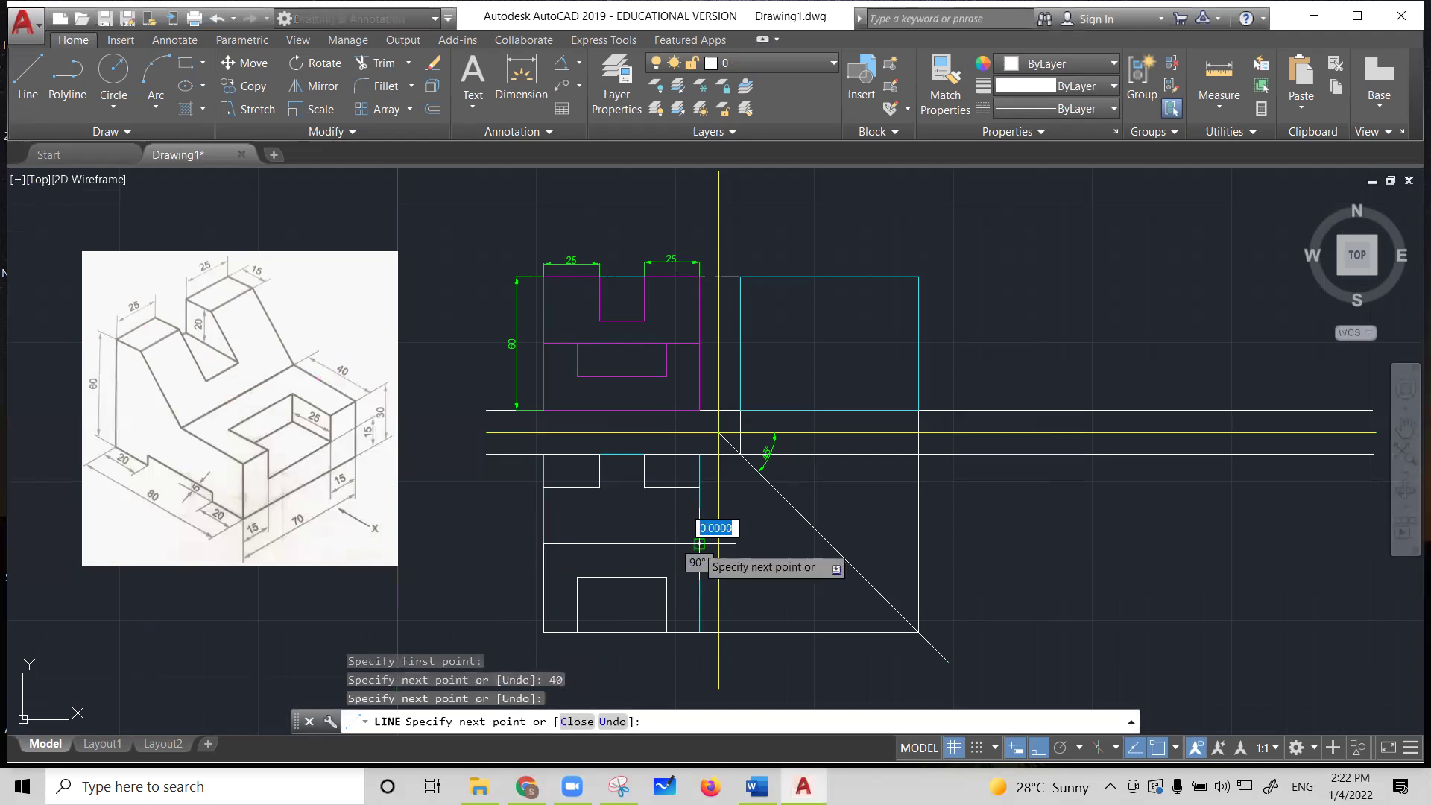
# Continue the line over the top view's outline: down to the lower right corner, up the right edge, across the upper edge and down the left
pyautogui.click(699, 630)
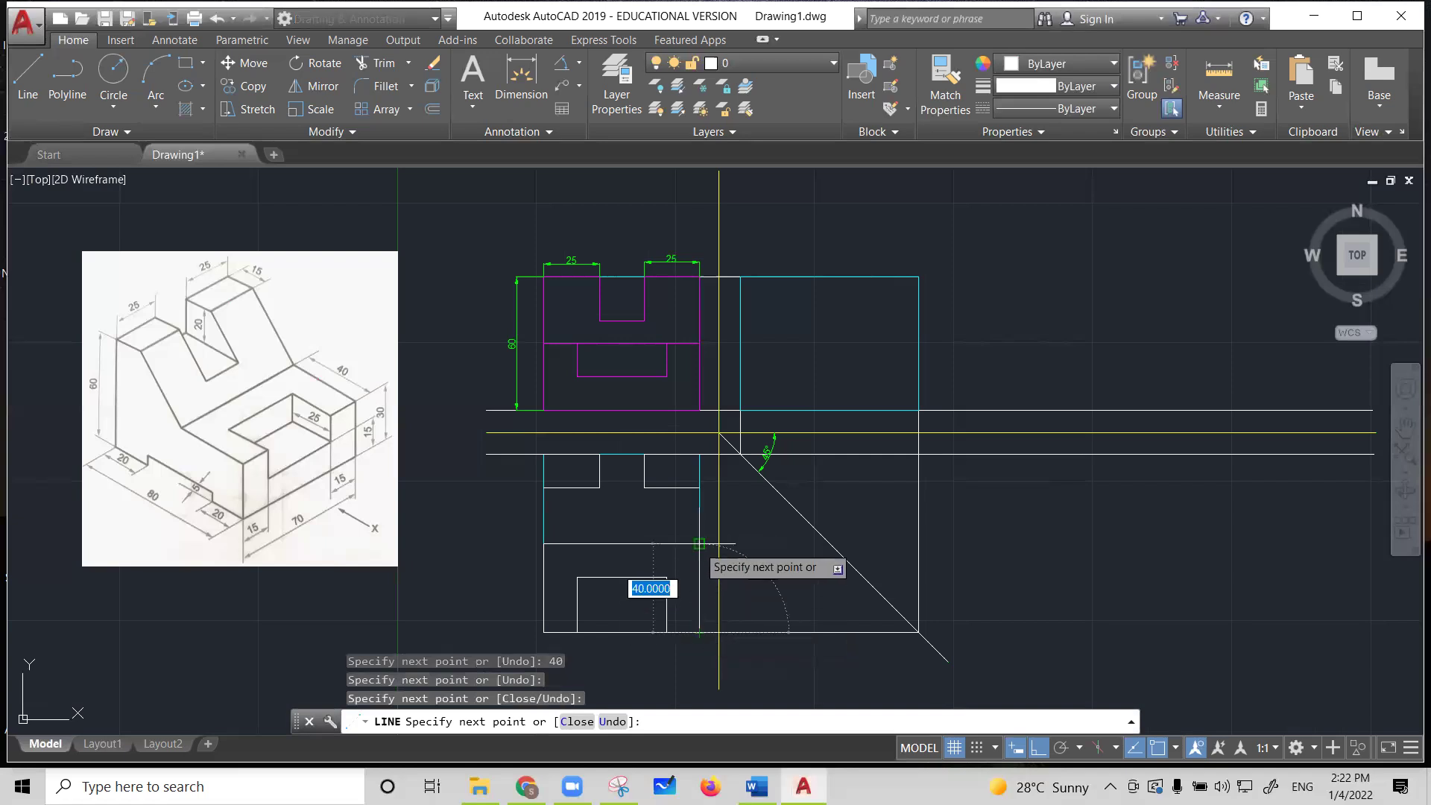
pyautogui.click(699, 460)
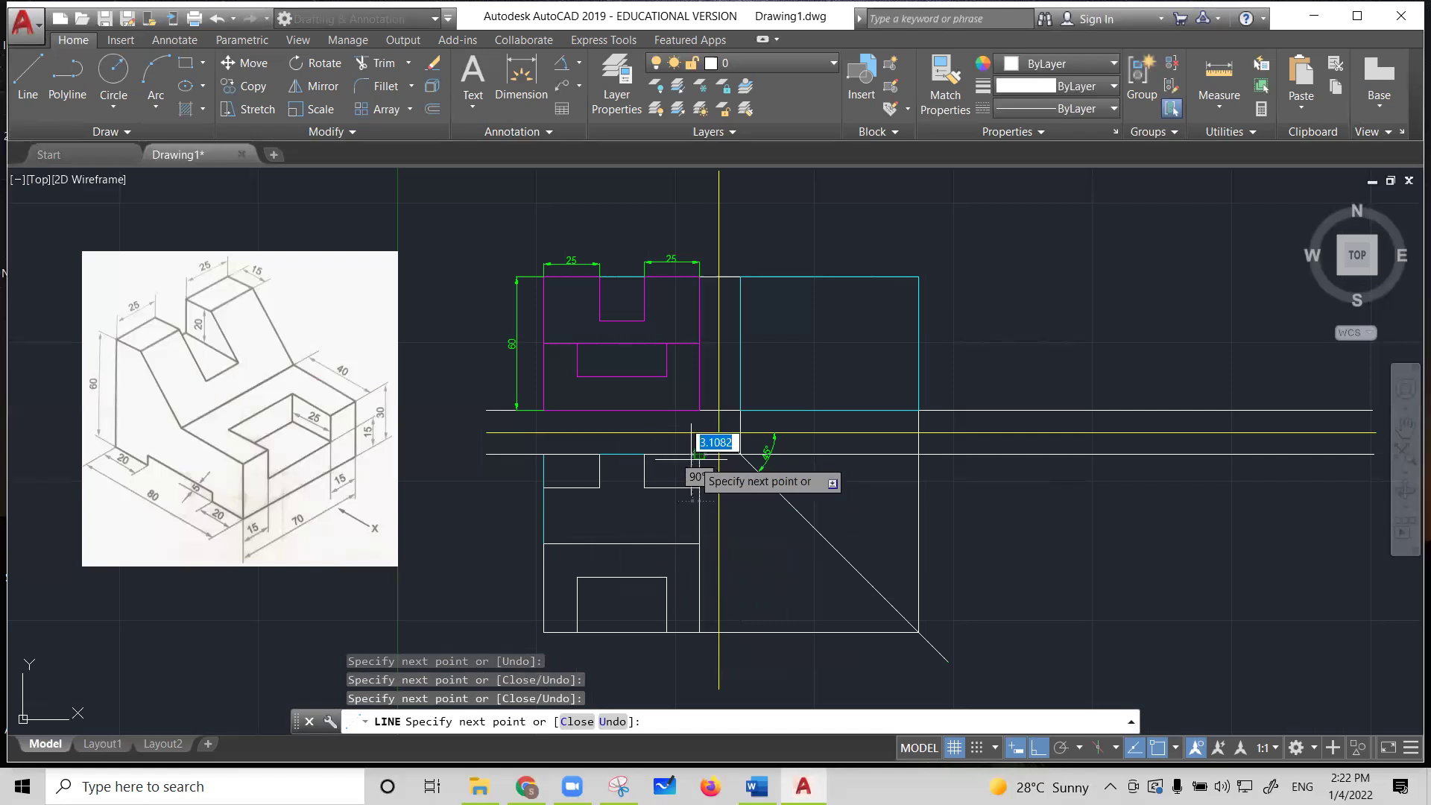
pyautogui.click(543, 453)
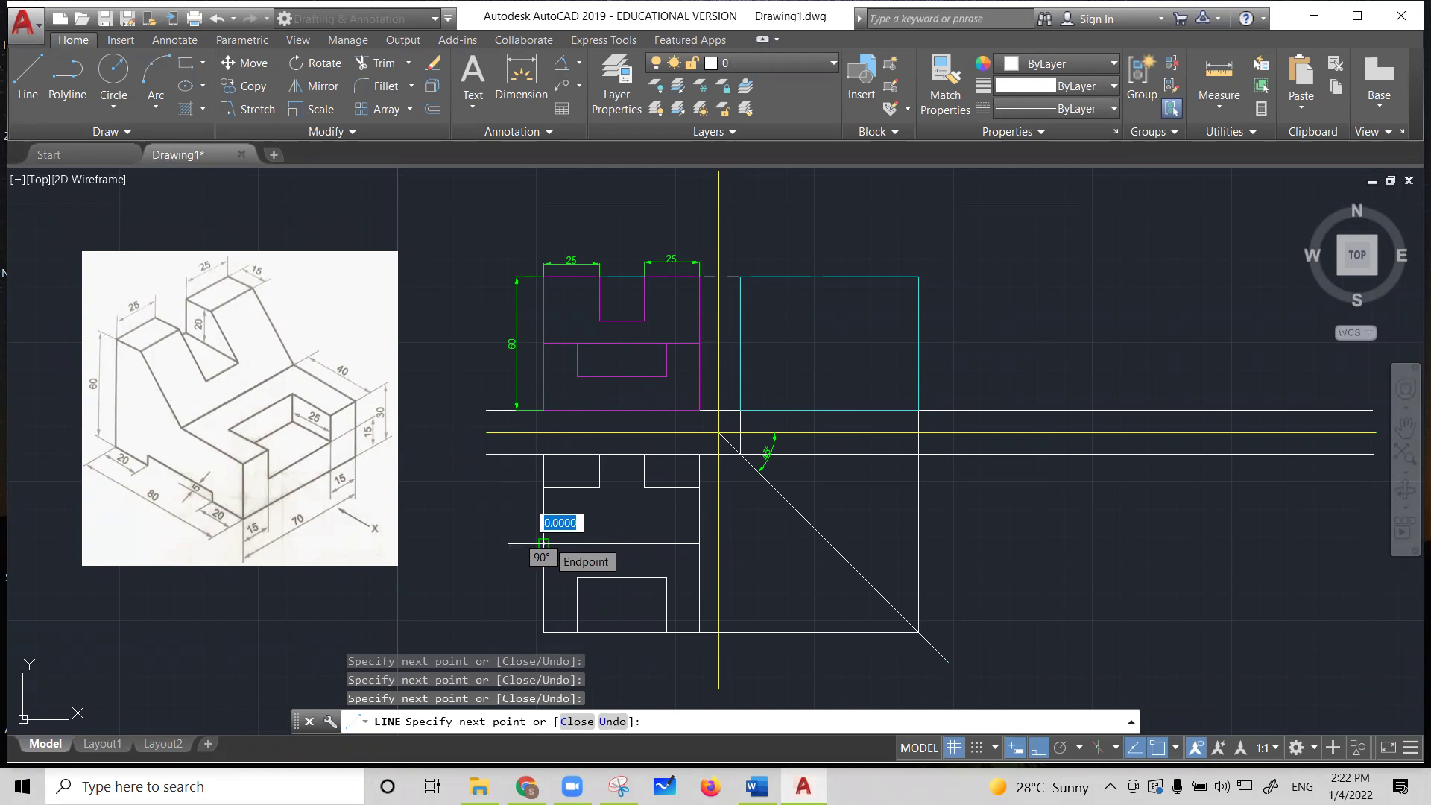
pyautogui.press('Escape')
# Change the top view's side and upper edges, both upper corner rectangles, the horizontal line across and the recess rectangle to magenta
pyautogui.click(544, 571)
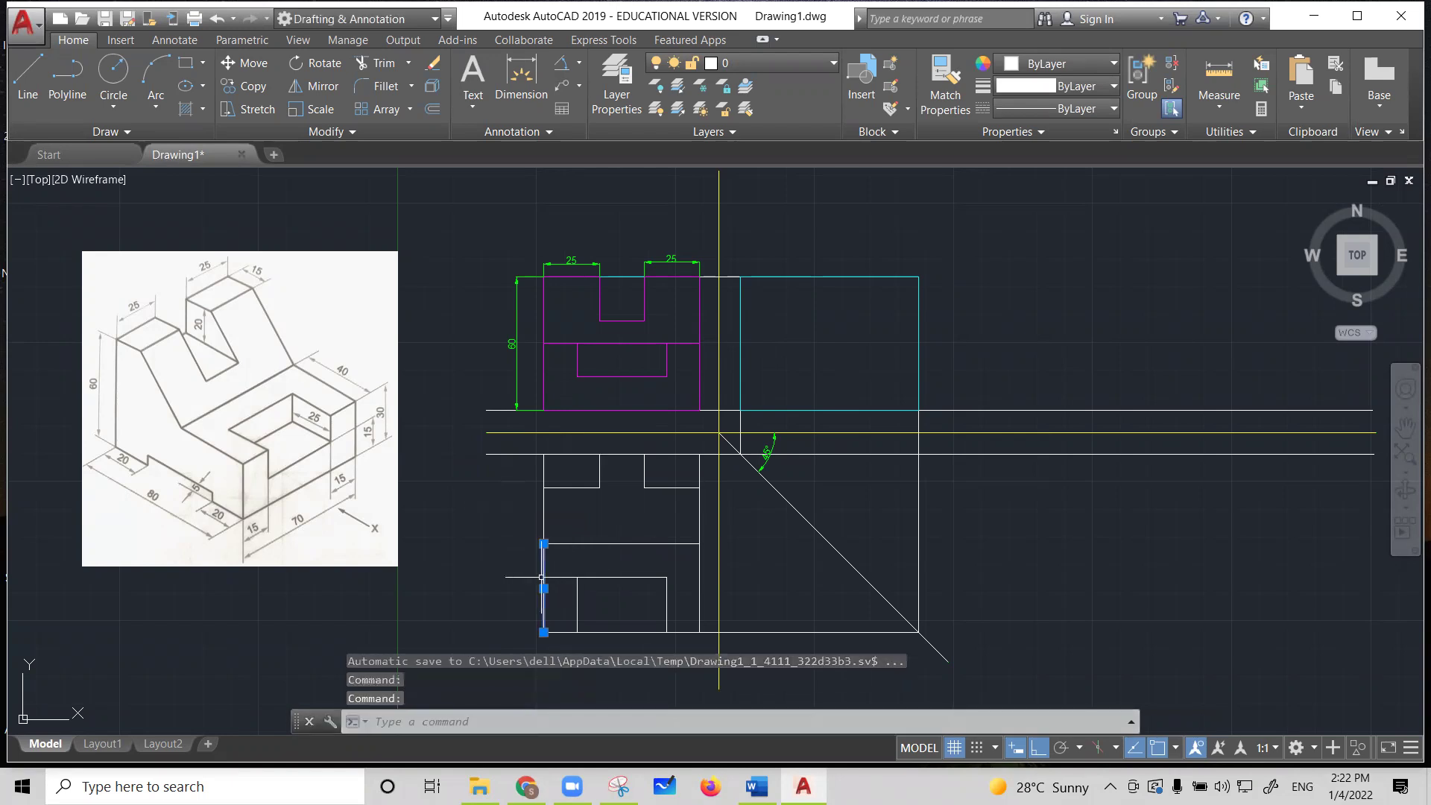
pyautogui.click(545, 514)
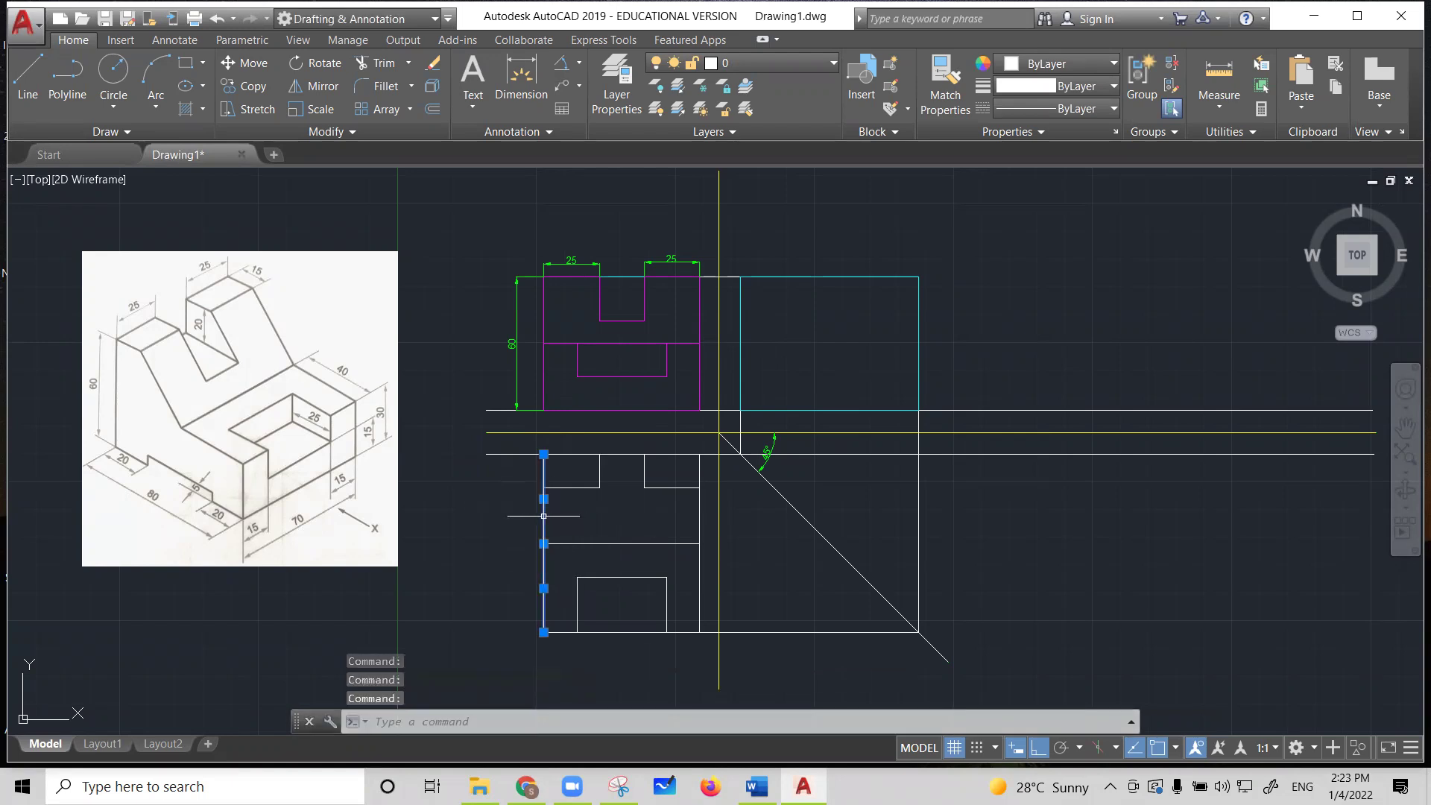
pyautogui.click(568, 488)
pyautogui.click(600, 468)
pyautogui.click(613, 454)
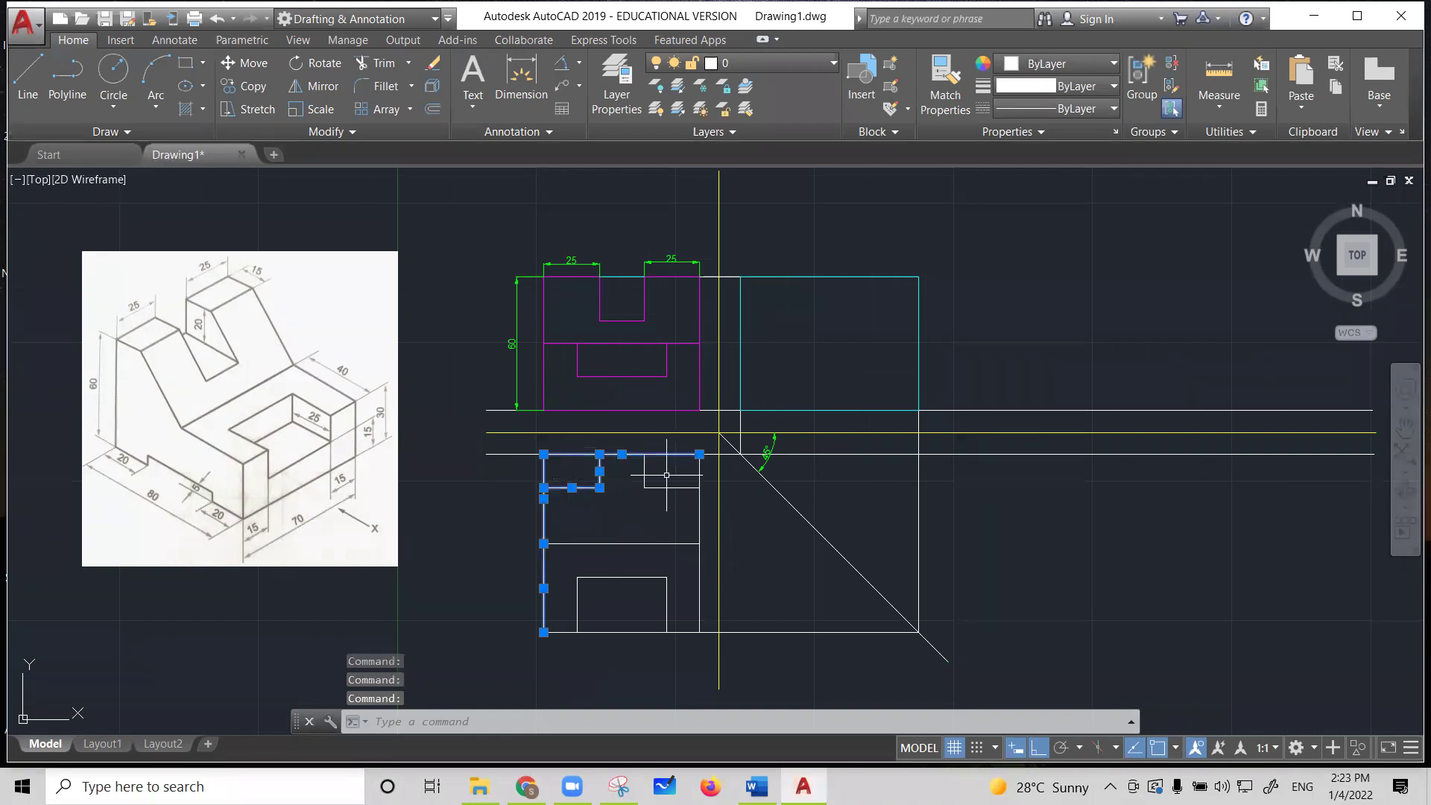
pyautogui.click(645, 469)
pyautogui.click(675, 487)
pyautogui.click(700, 503)
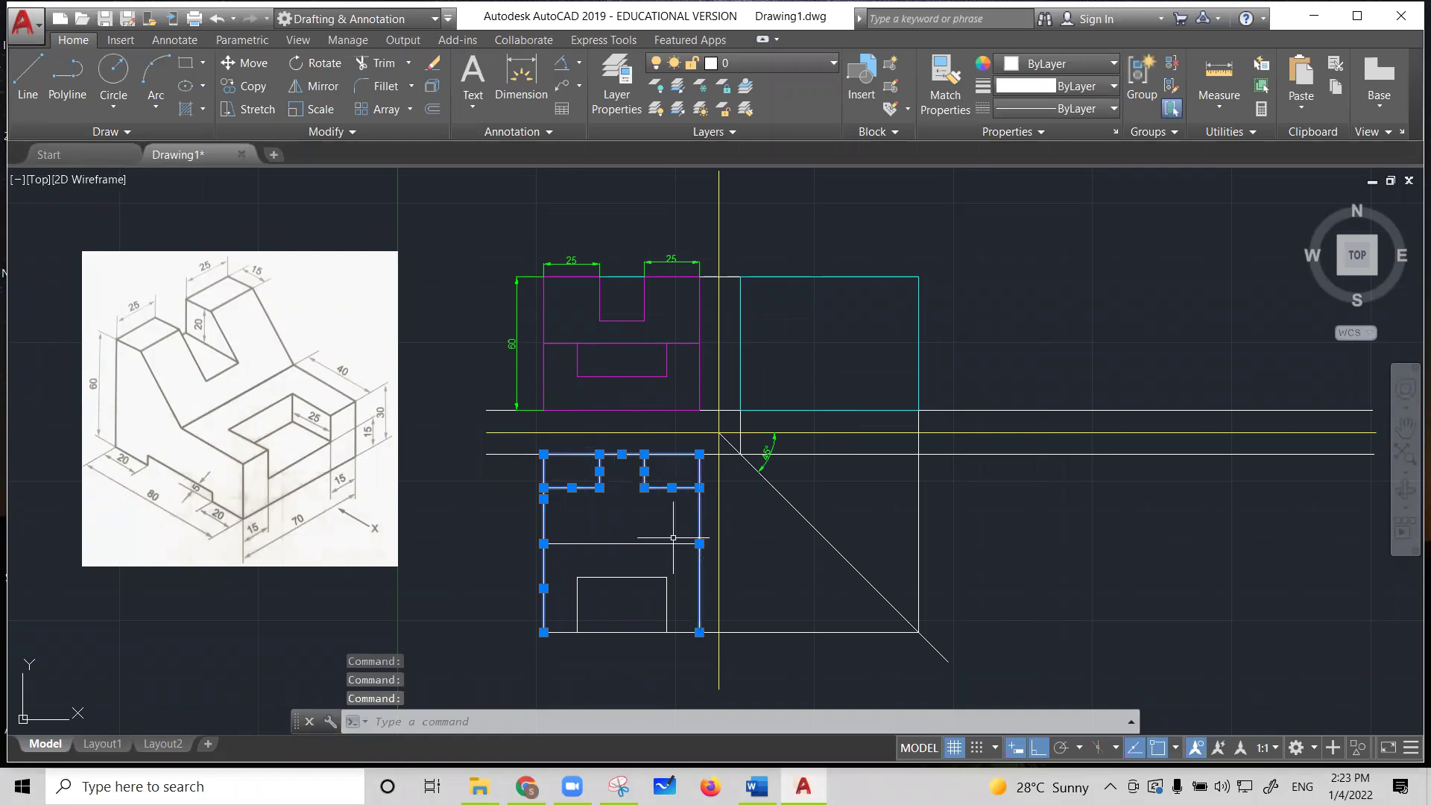
pyautogui.click(669, 543)
pyautogui.click(629, 577)
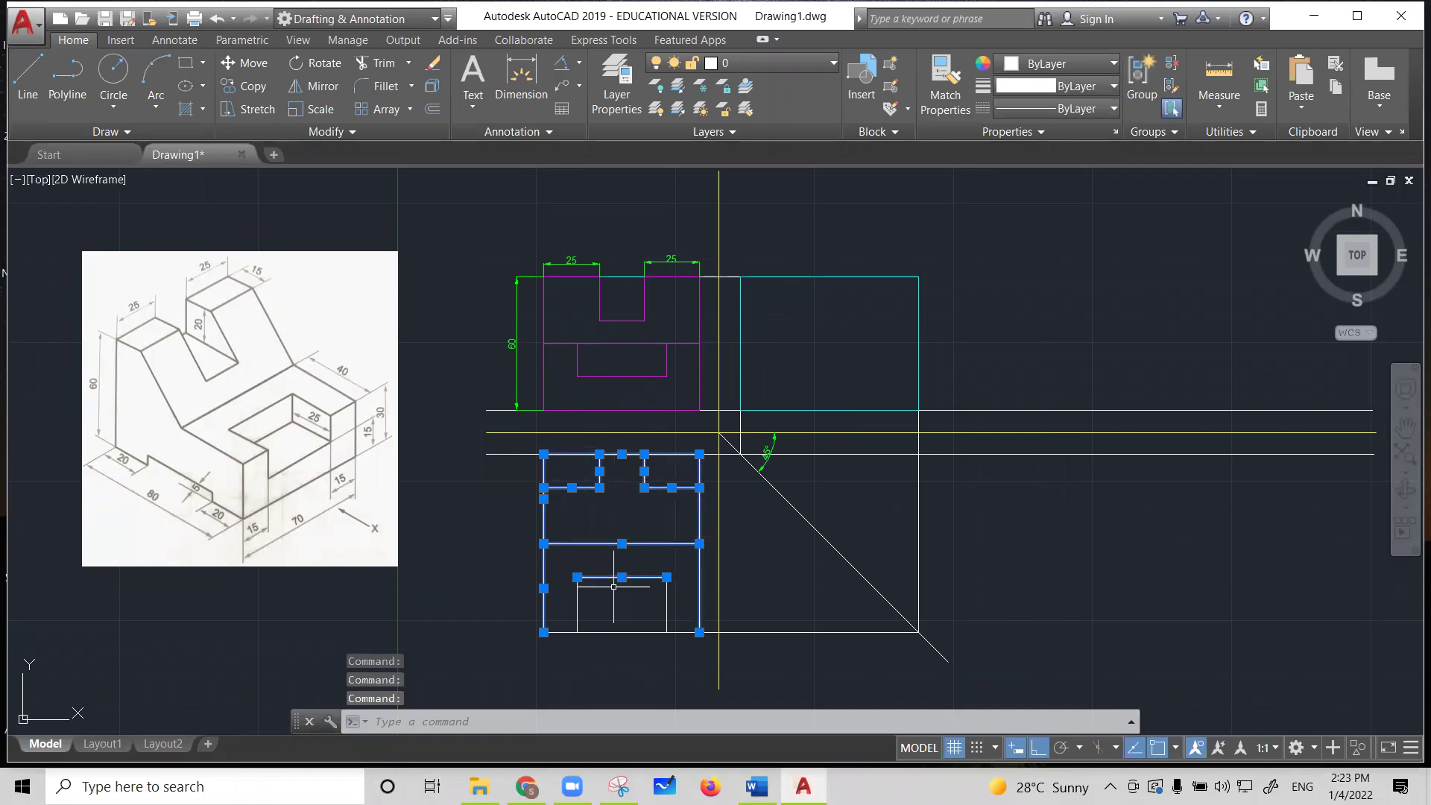
pyautogui.click(578, 605)
pyautogui.click(667, 604)
pyautogui.click(633, 632)
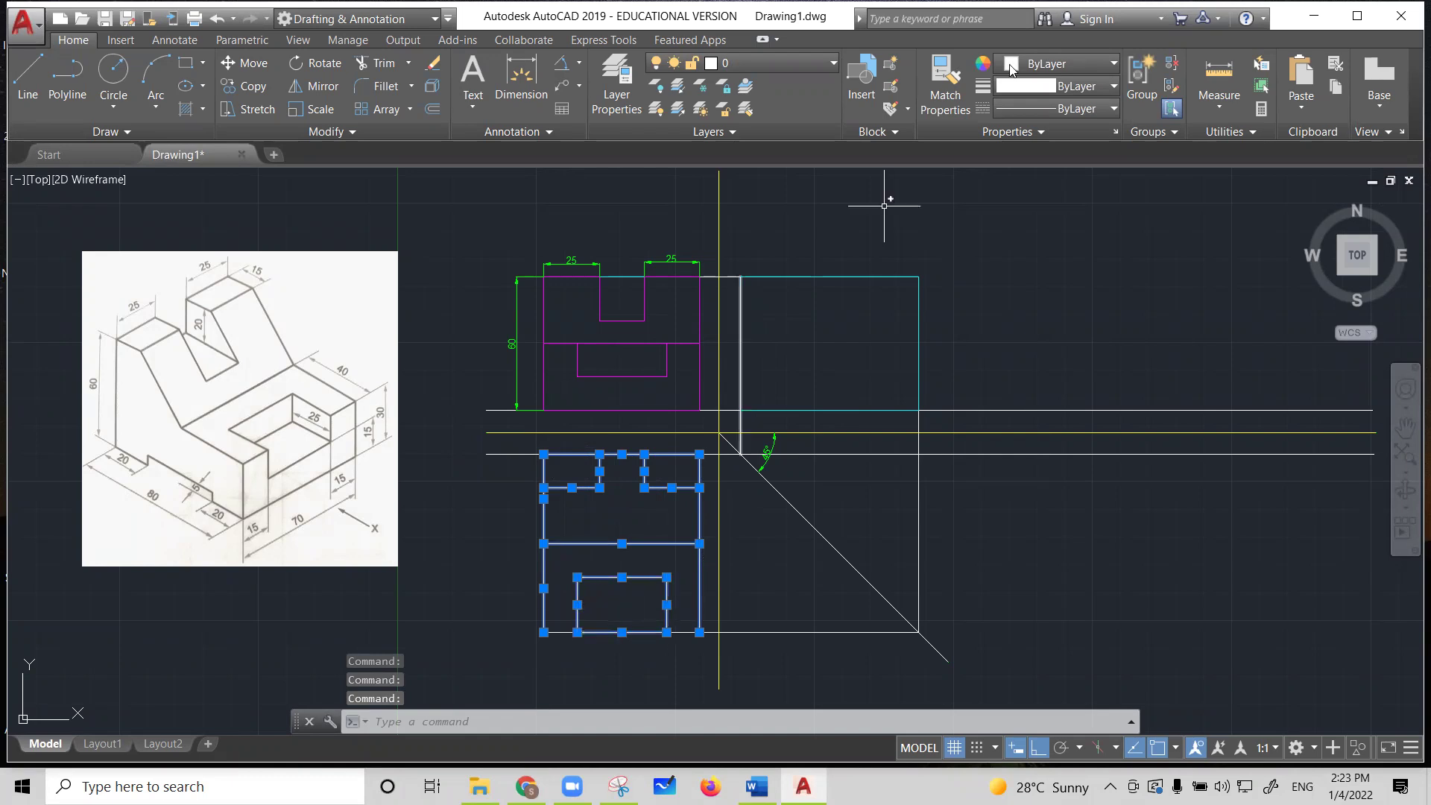
pyautogui.click(1083, 63)
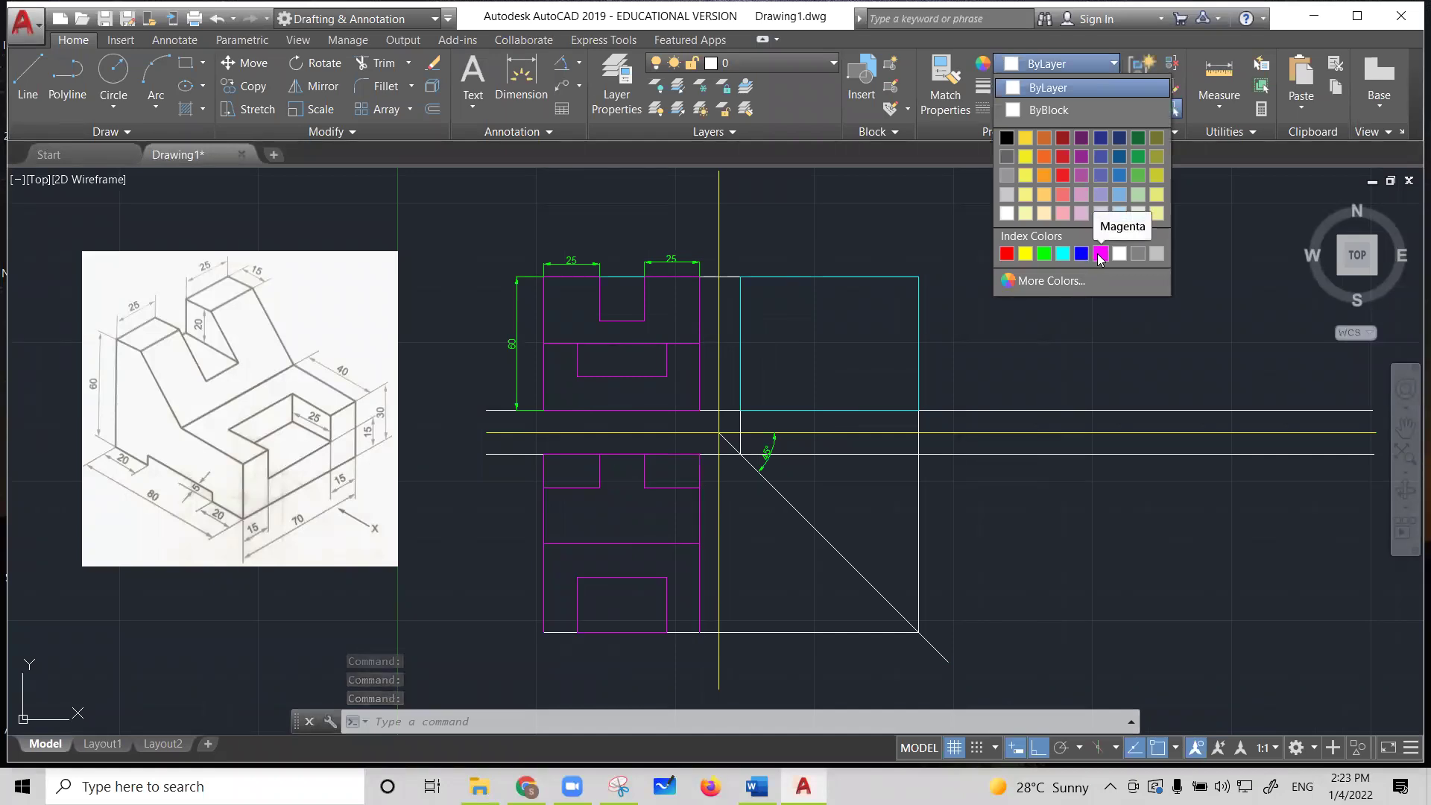
pyautogui.click(1101, 254)
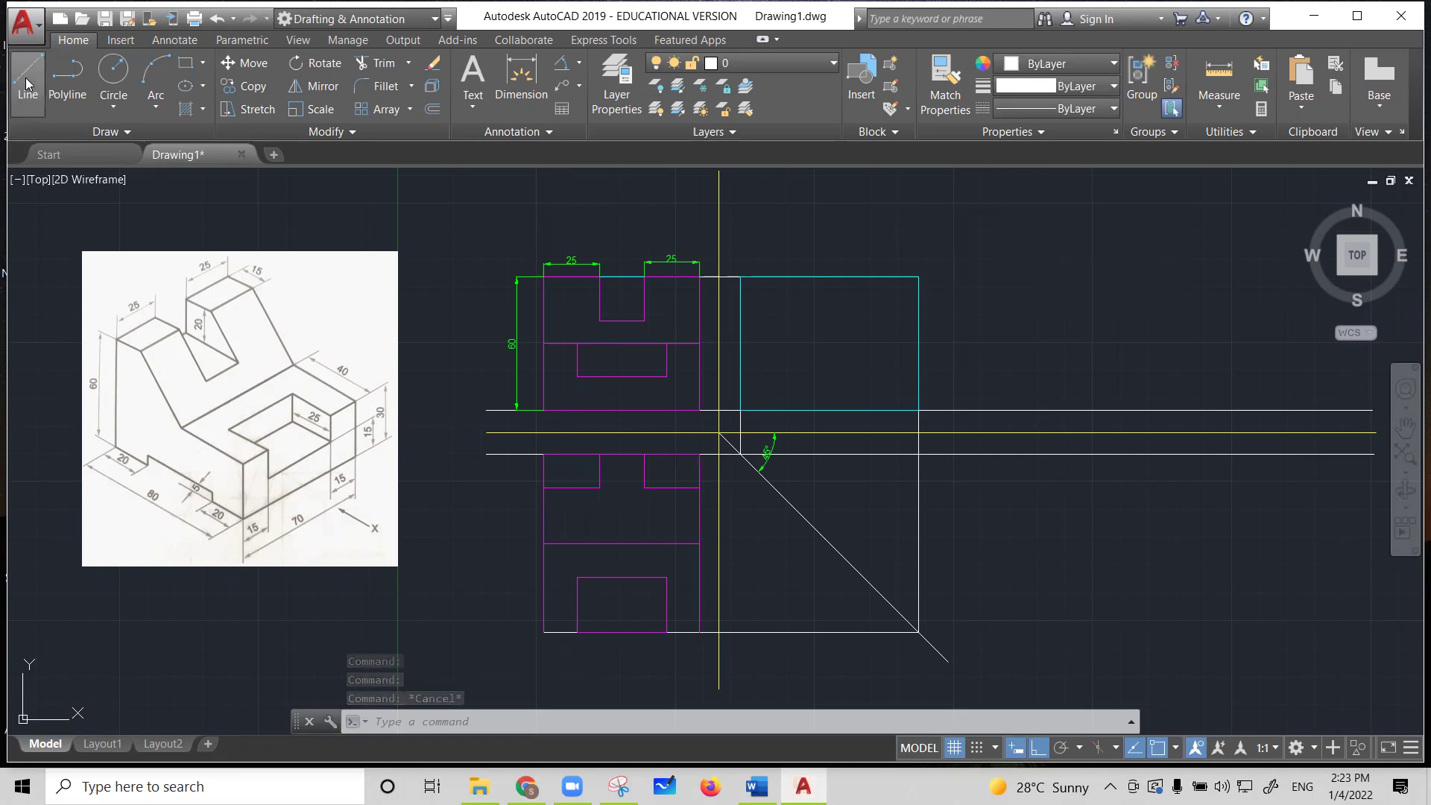
# Draw lines along the top view's lower edge from the lower left corner to the recess and on to the lower right corner
pyautogui.click(27, 83)
pyautogui.click(549, 634)
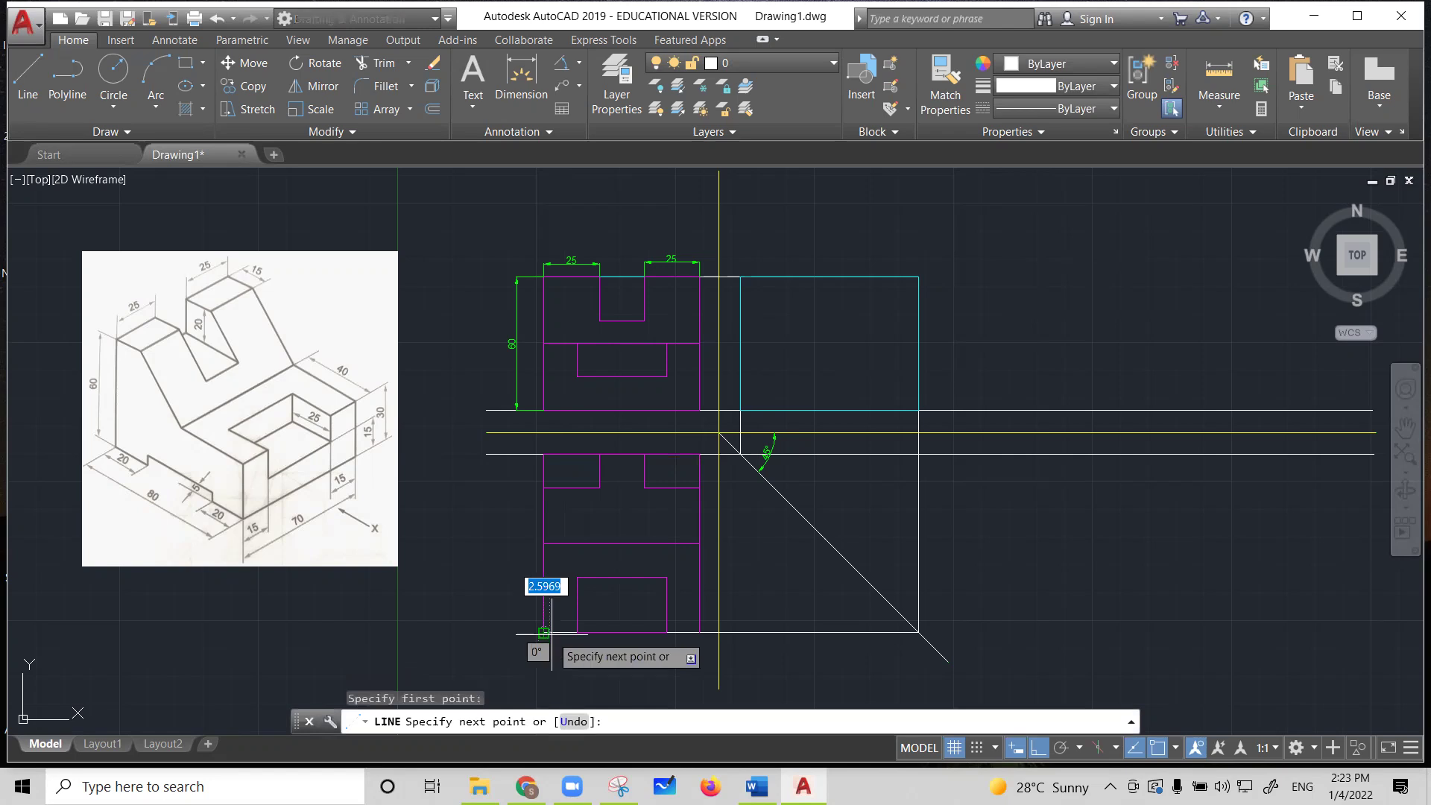
pyautogui.click(577, 632)
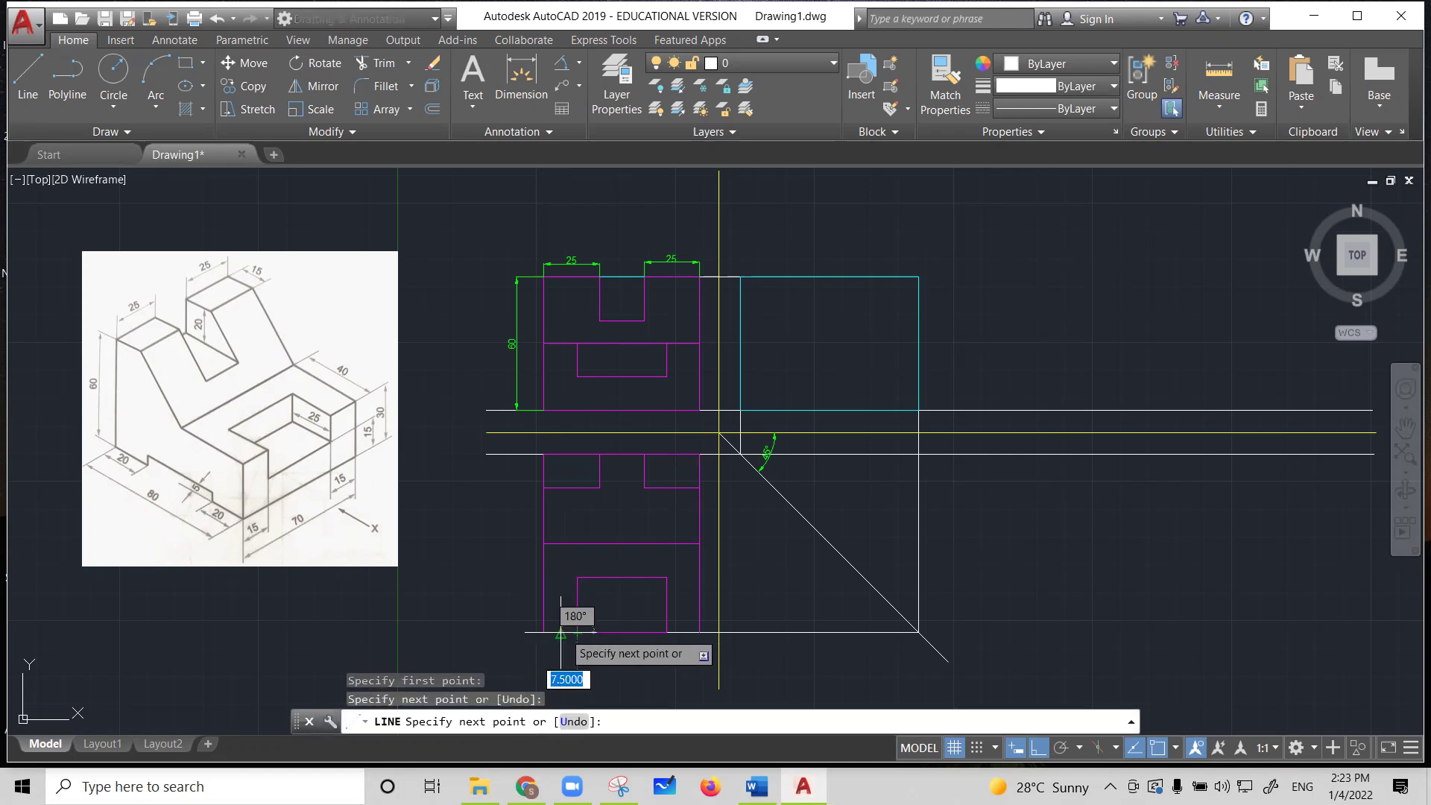
pyautogui.click(699, 632)
pyautogui.press('Escape')
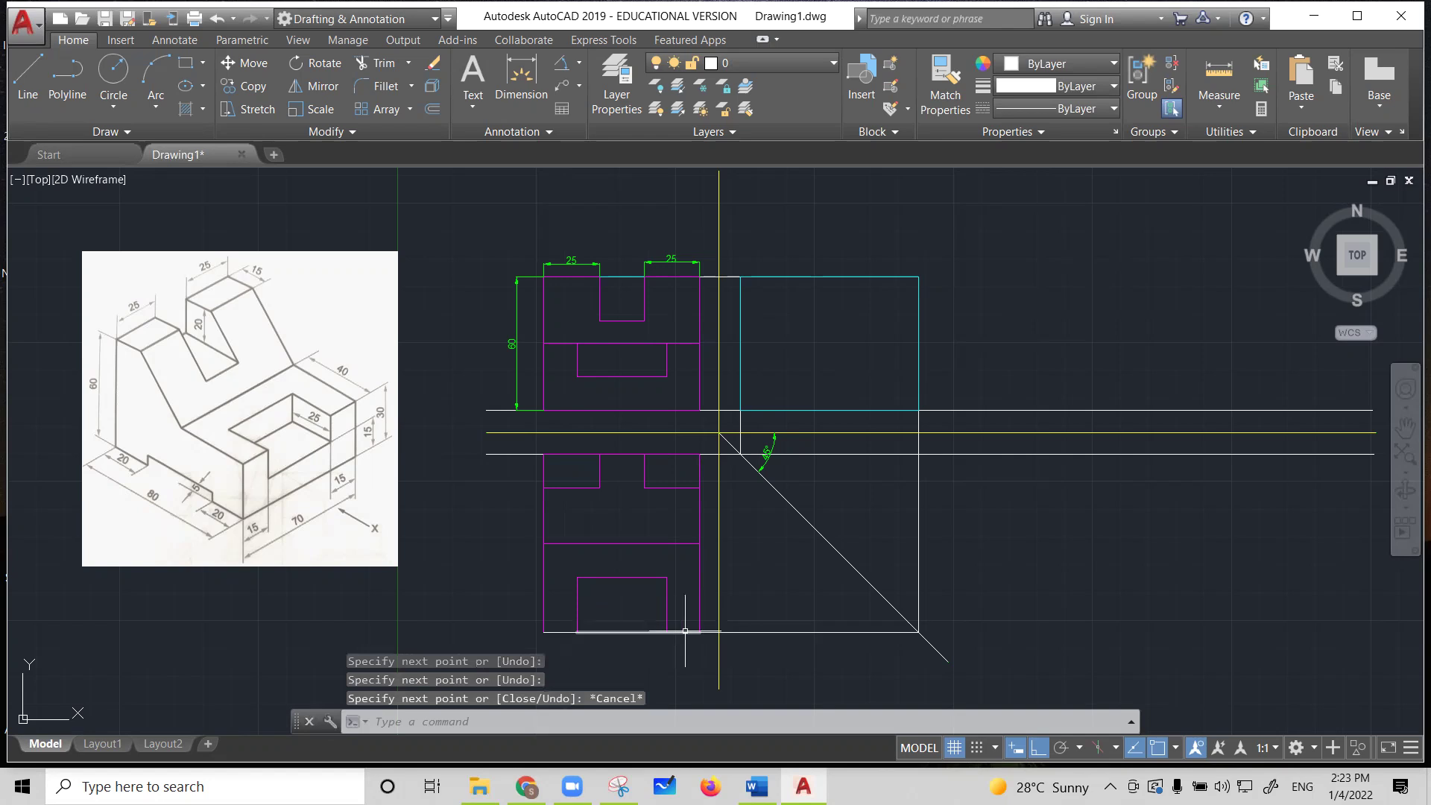
# Change the two lines along the top view's lower edge to magenta
pyautogui.click(646, 632)
pyautogui.click(561, 632)
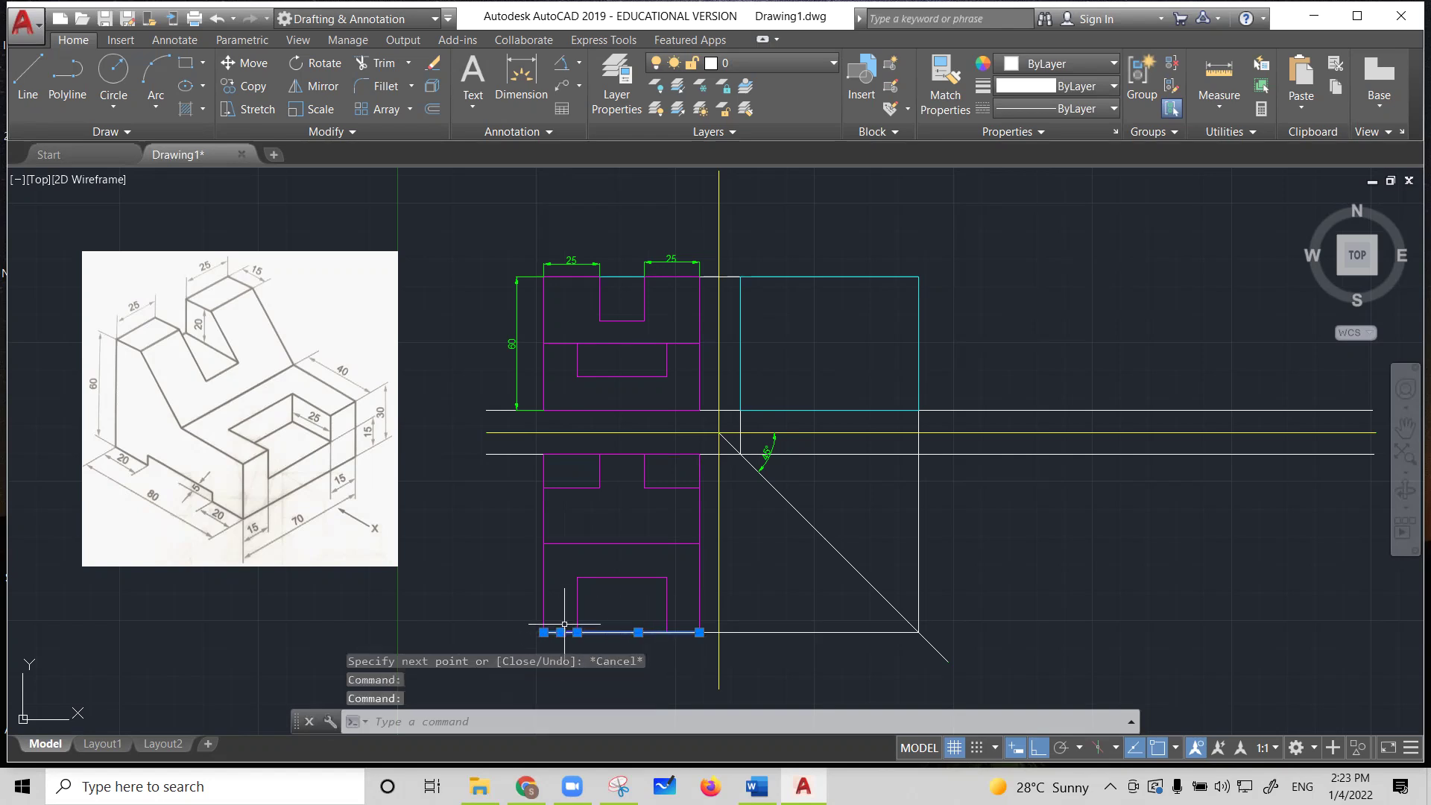
pyautogui.click(1068, 66)
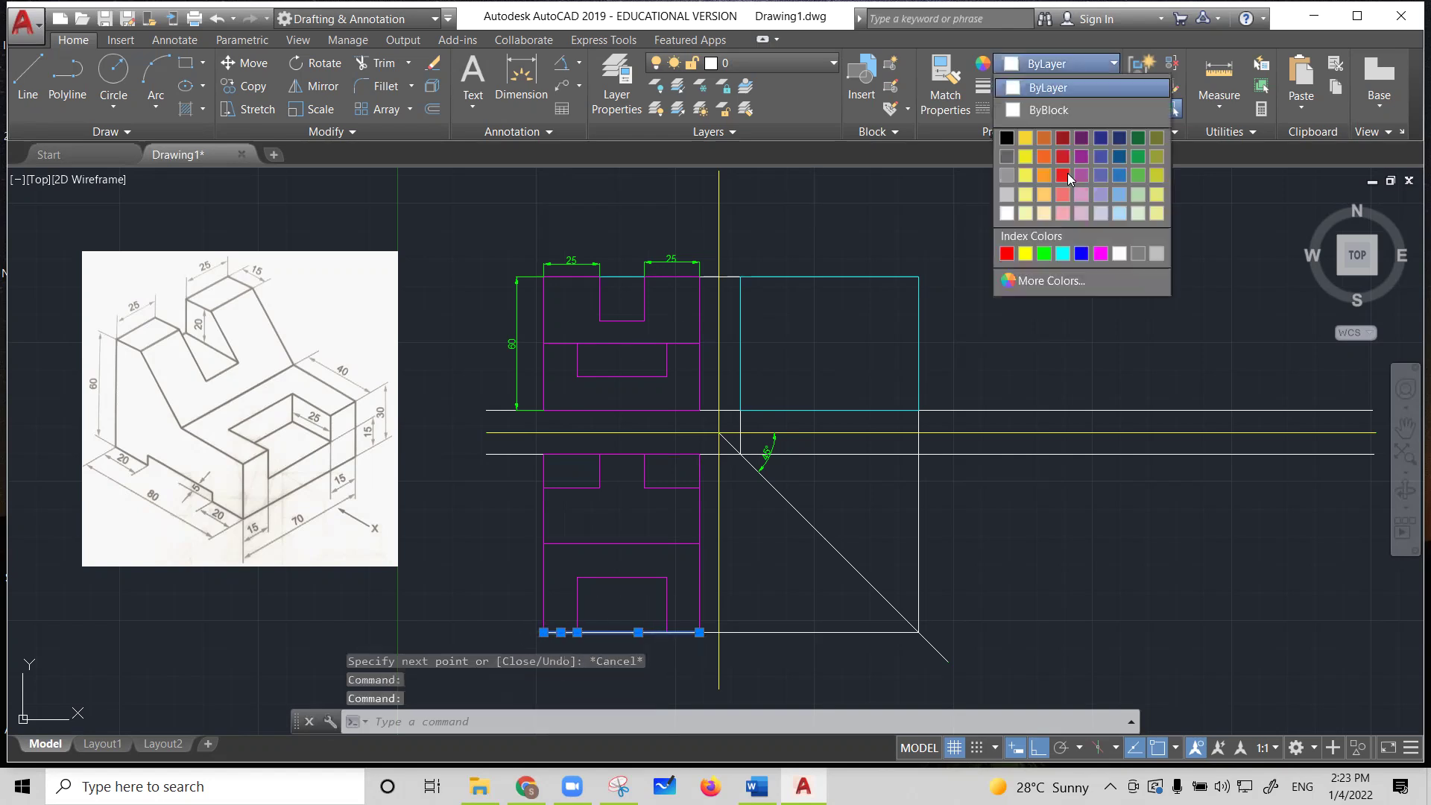
pyautogui.click(1100, 254)
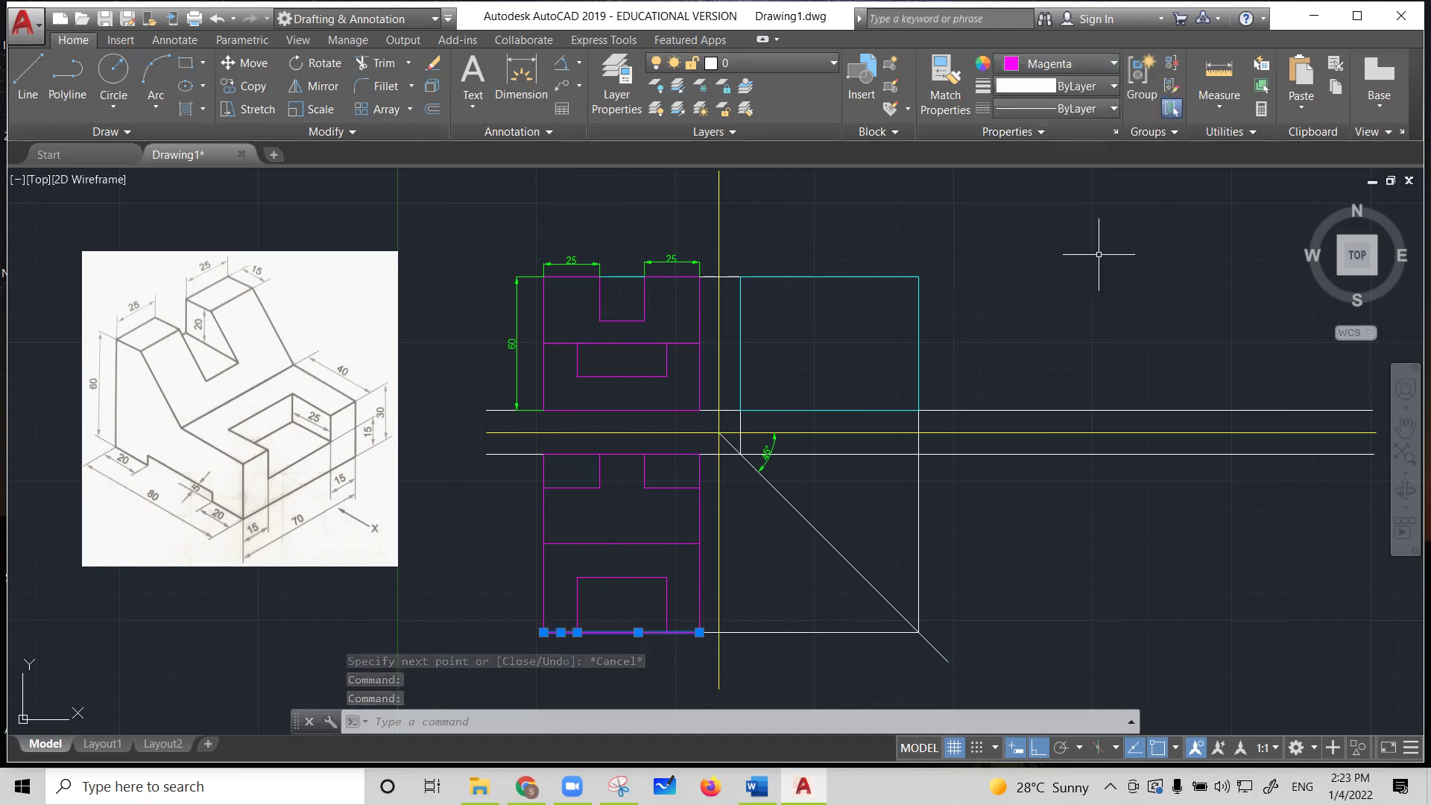
pyautogui.press('Escape')
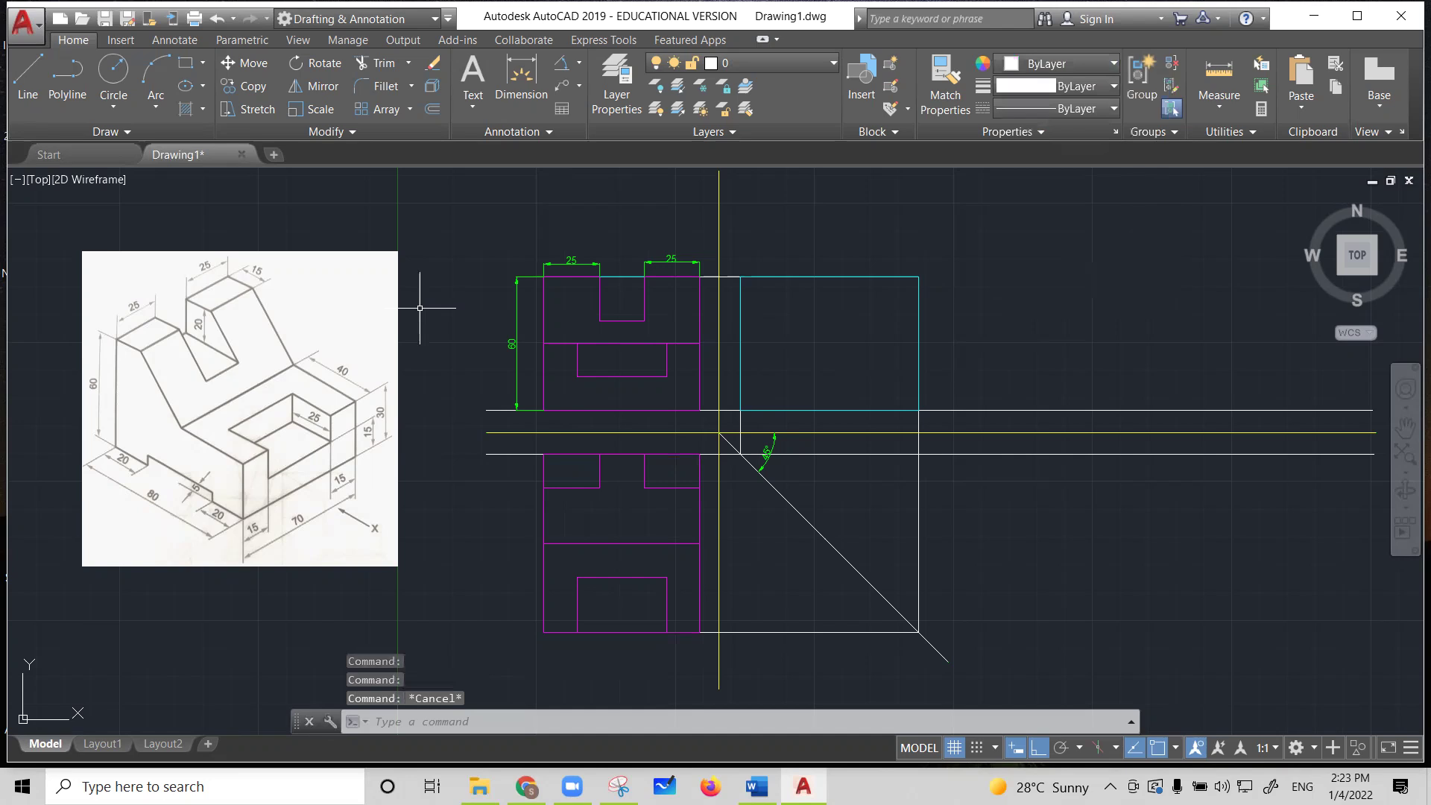
pyautogui.click(22, 78)
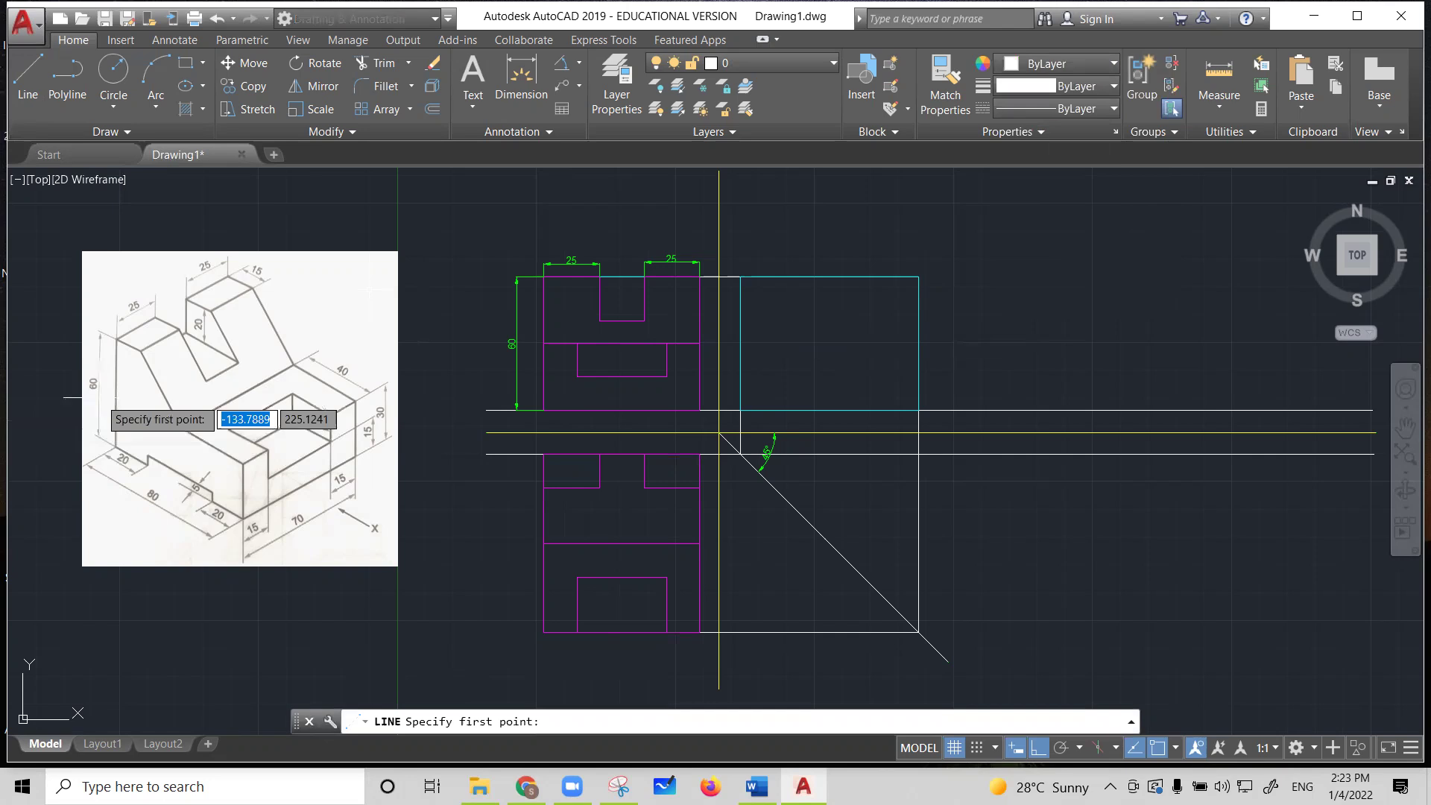
pyautogui.press('Escape')
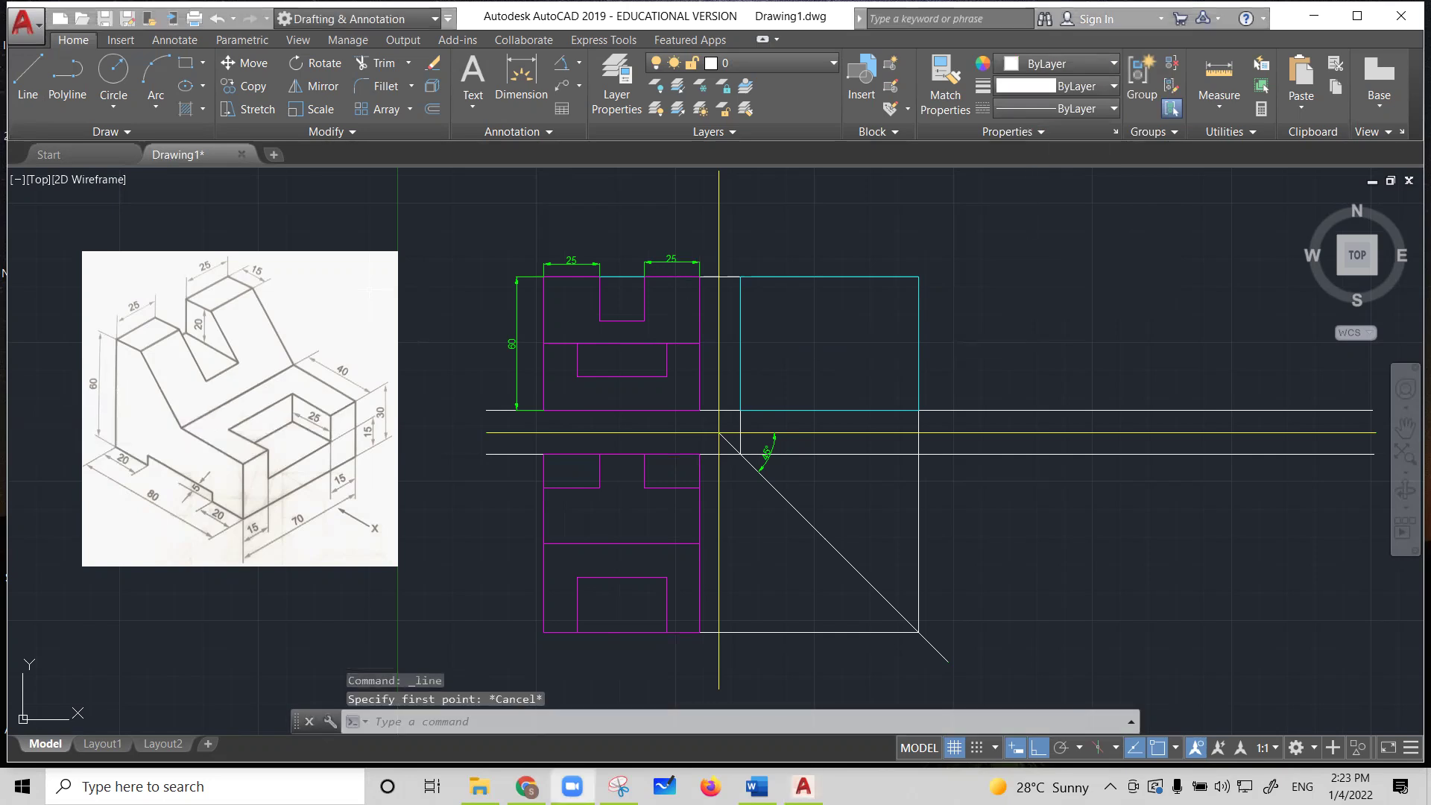
pyautogui.moveTo(106, 396); pyautogui.dragTo(133, 388)
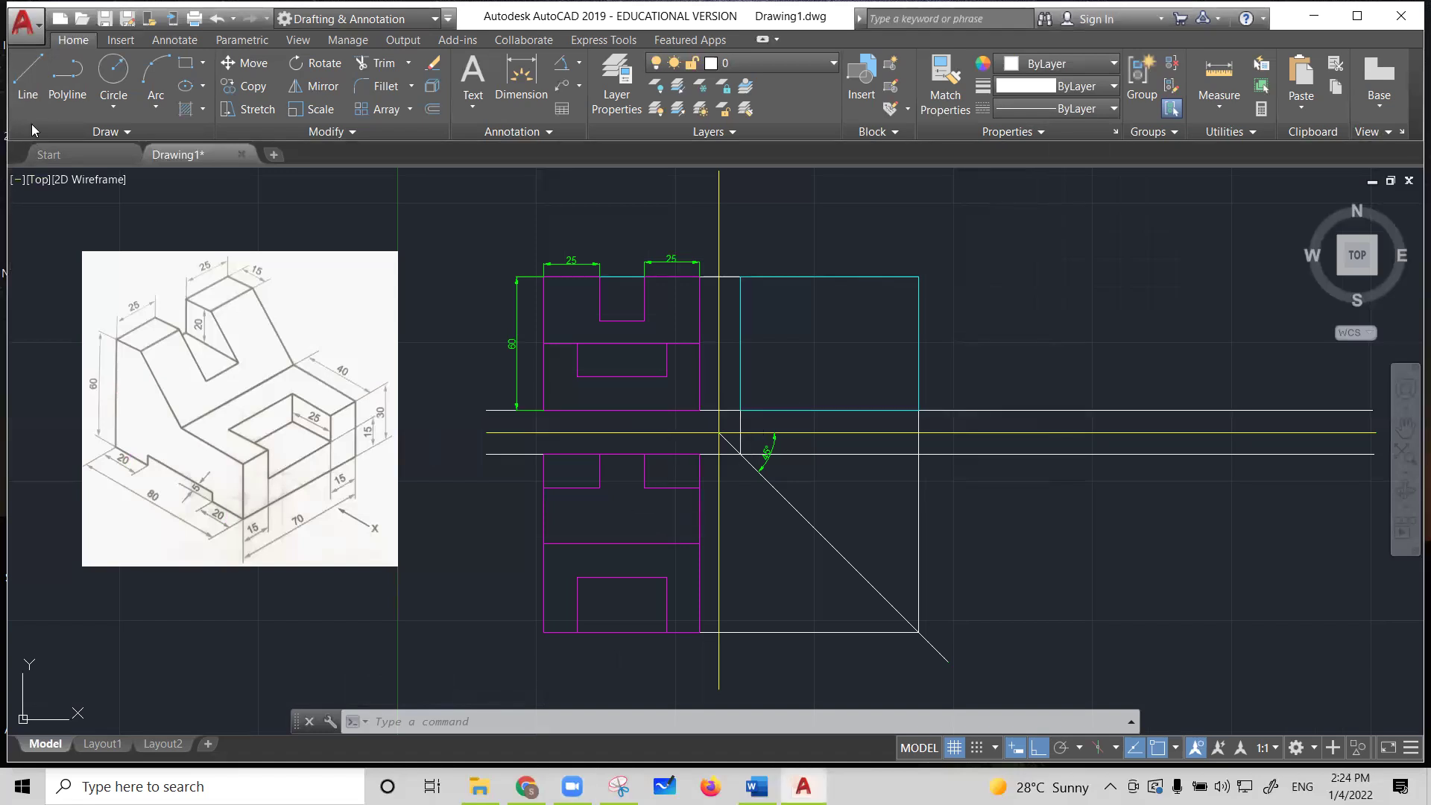
# Draw horizontal projection lines past the 45° line from the top view's right edge, level with the corner rectangle's lower edge and the full-width line
pyautogui.click(28, 75)
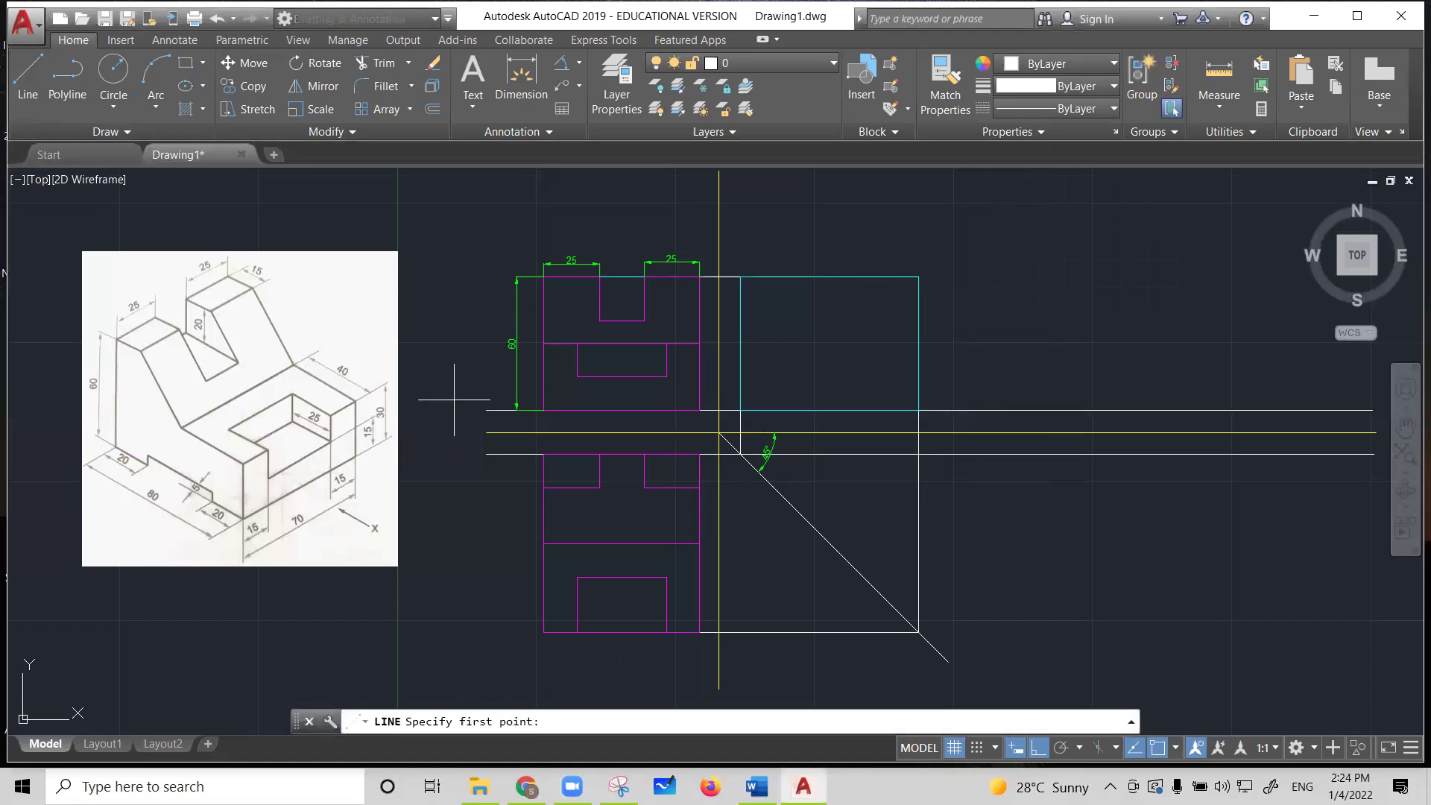
pyautogui.click(699, 488)
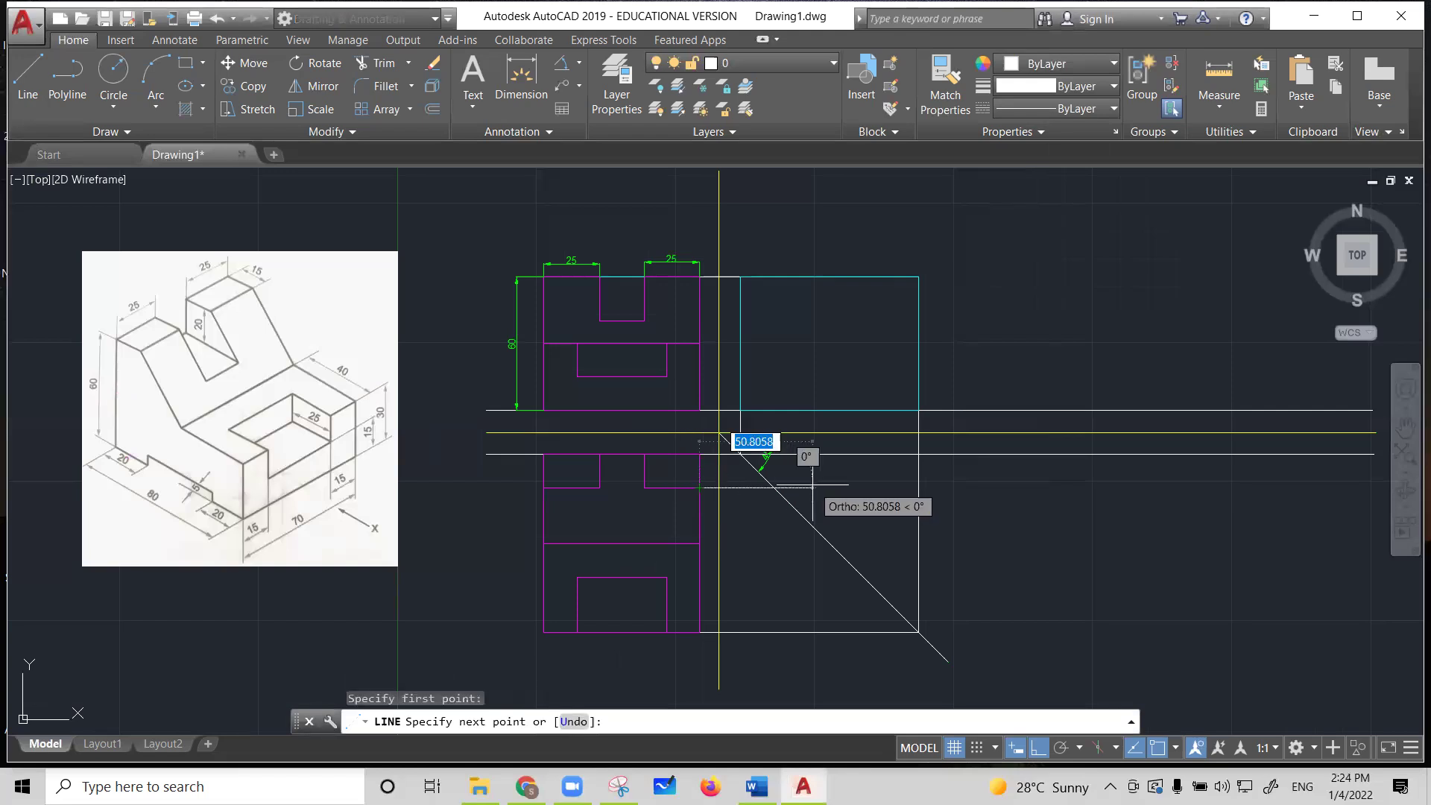
pyautogui.click(812, 488)
pyautogui.press('Return')
pyautogui.press('Return')
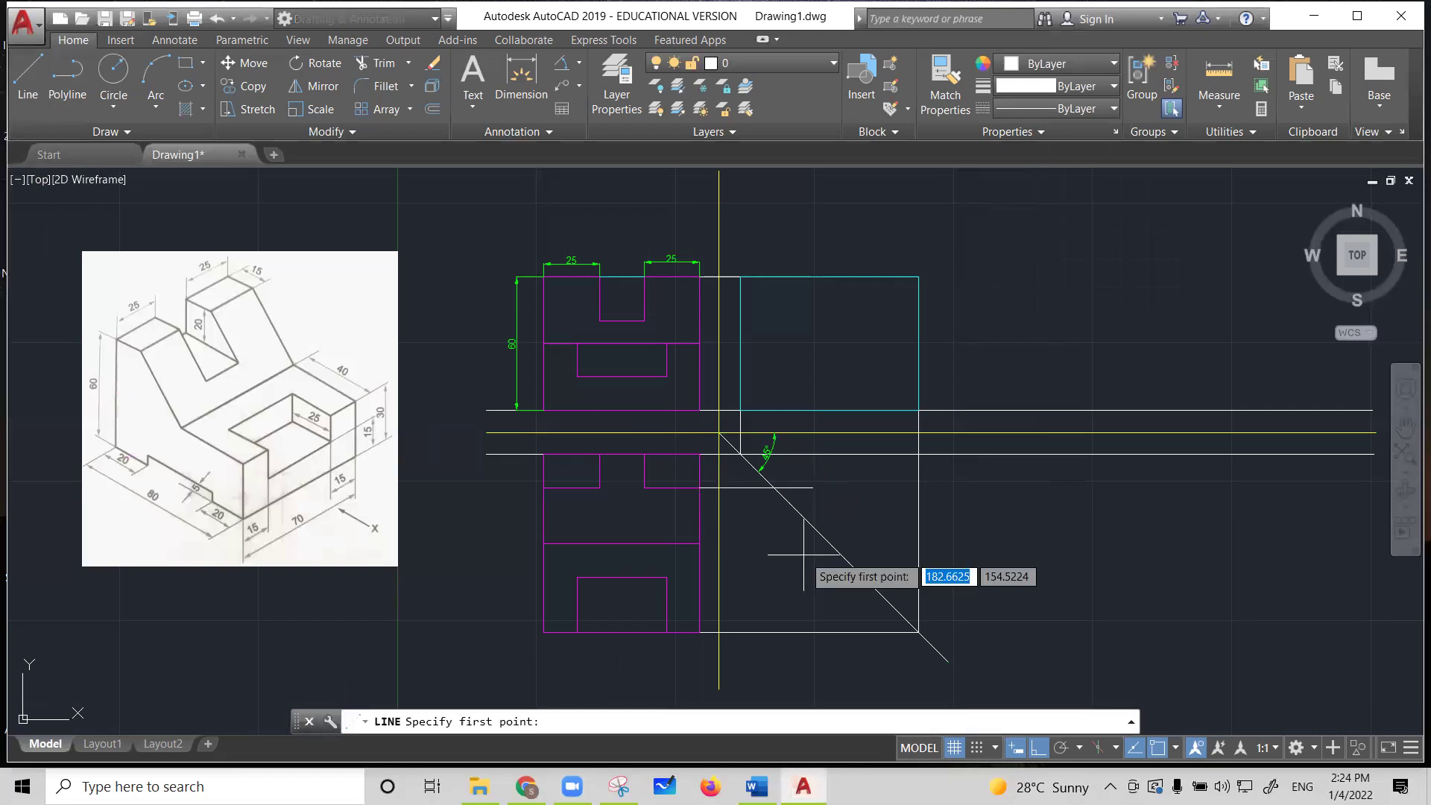
pyautogui.click(700, 543)
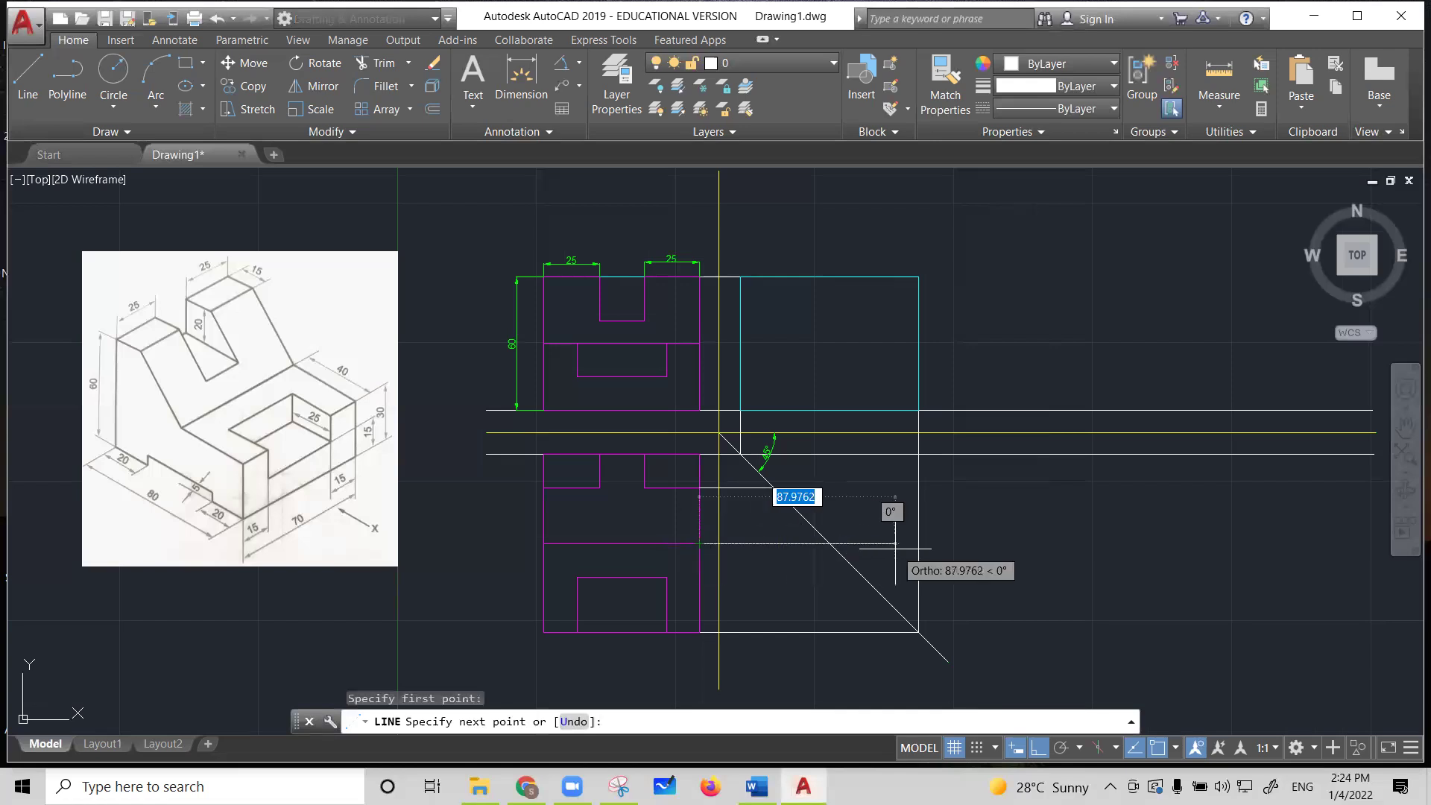
pyautogui.press('Escape')
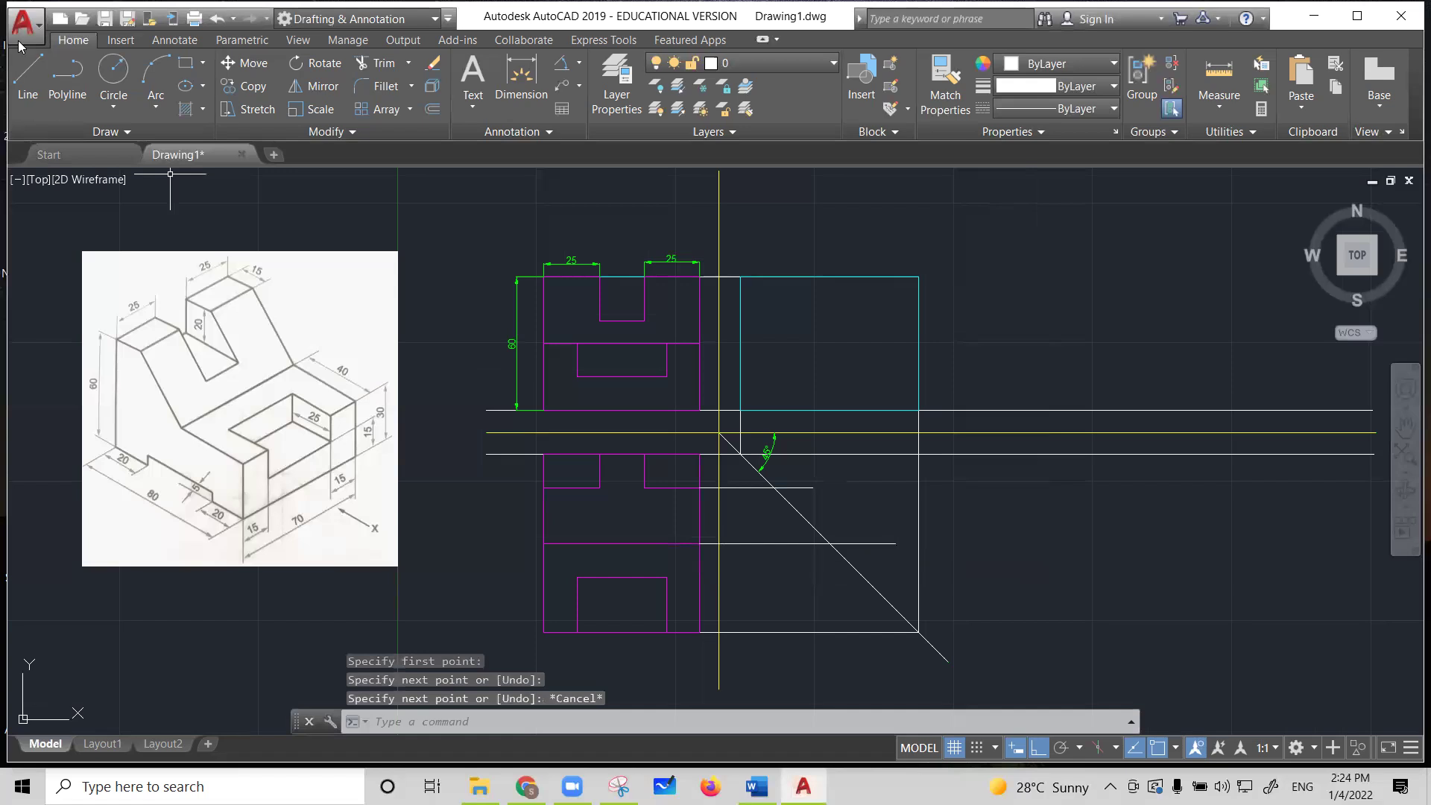
pyautogui.click(26, 76)
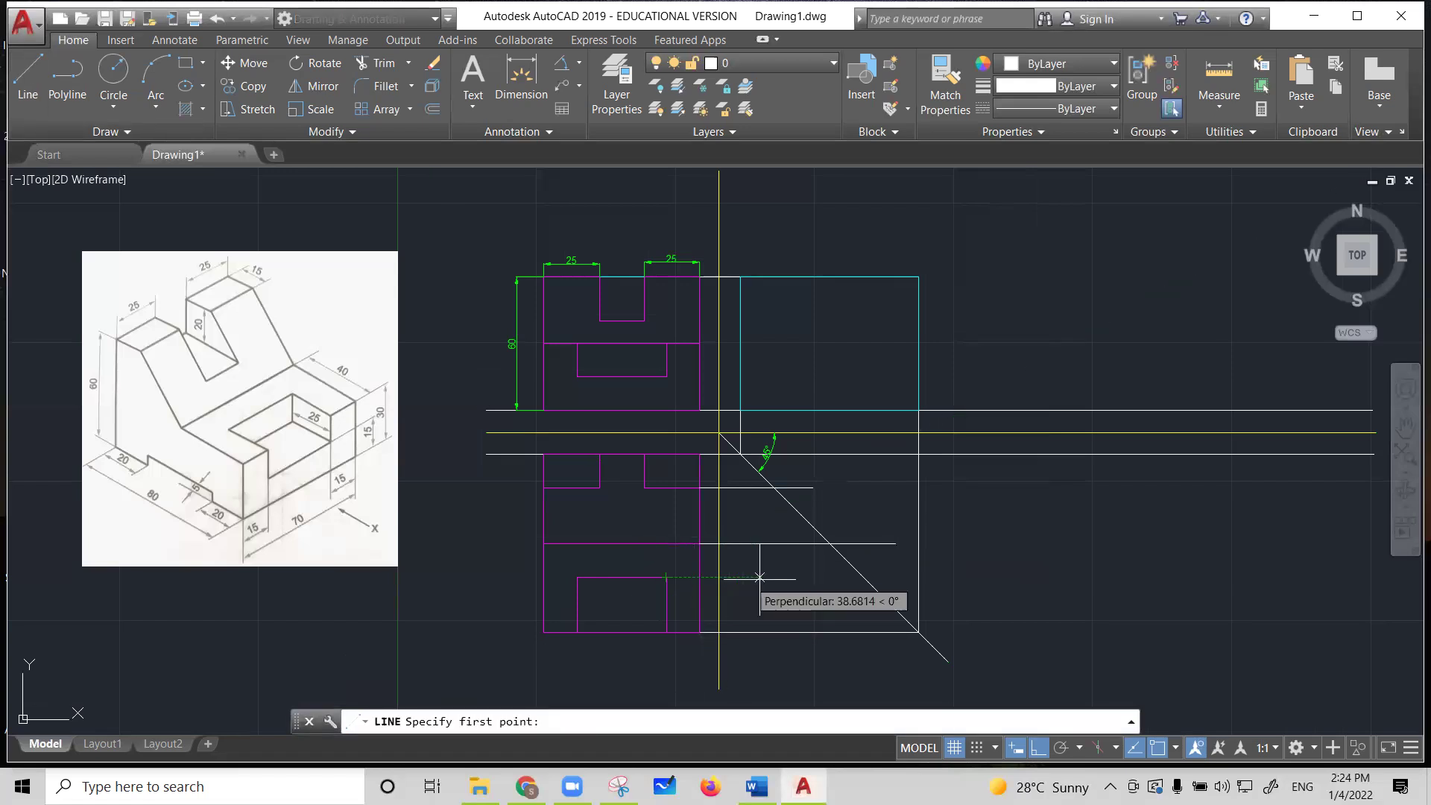
pyautogui.click(871, 578)
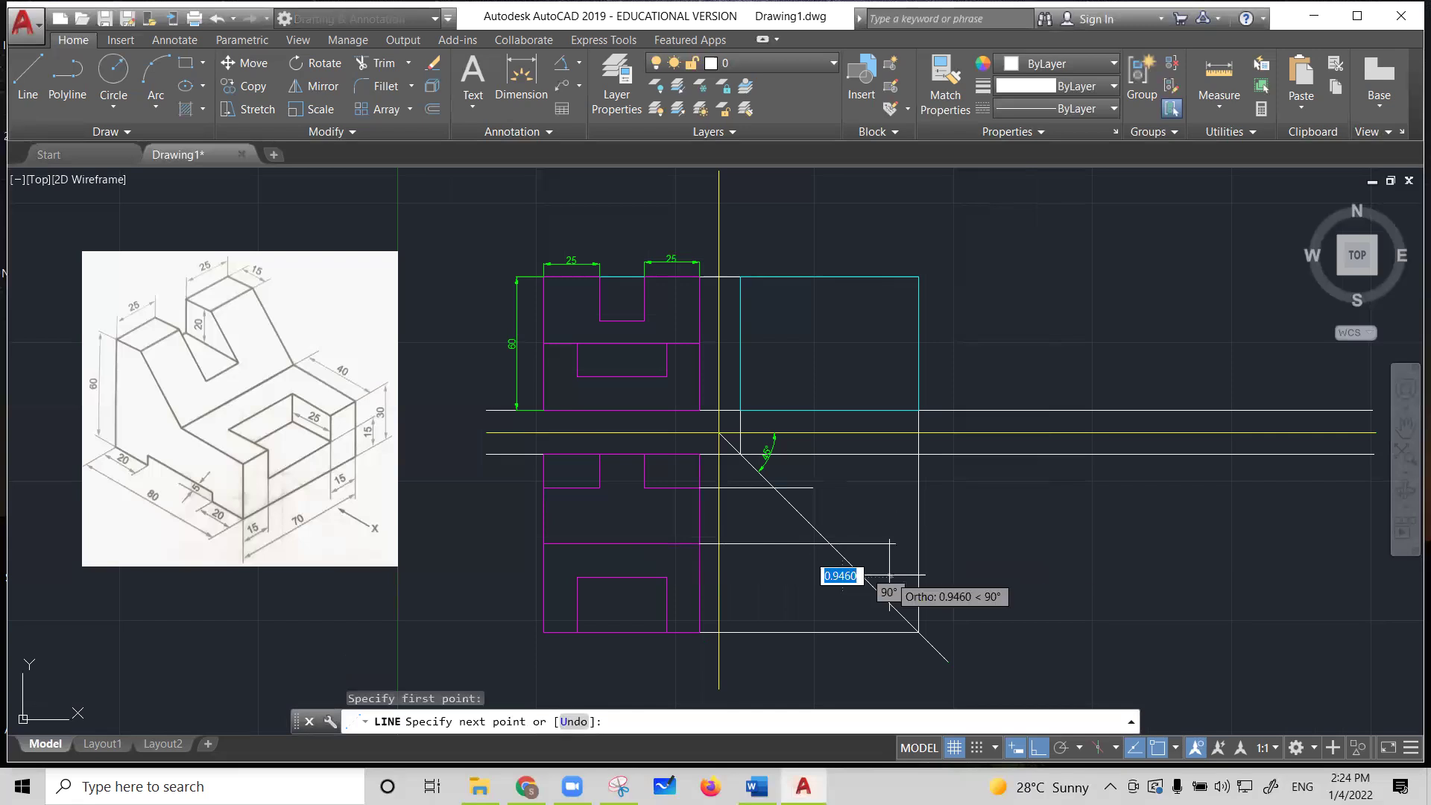
pyautogui.press('Escape')
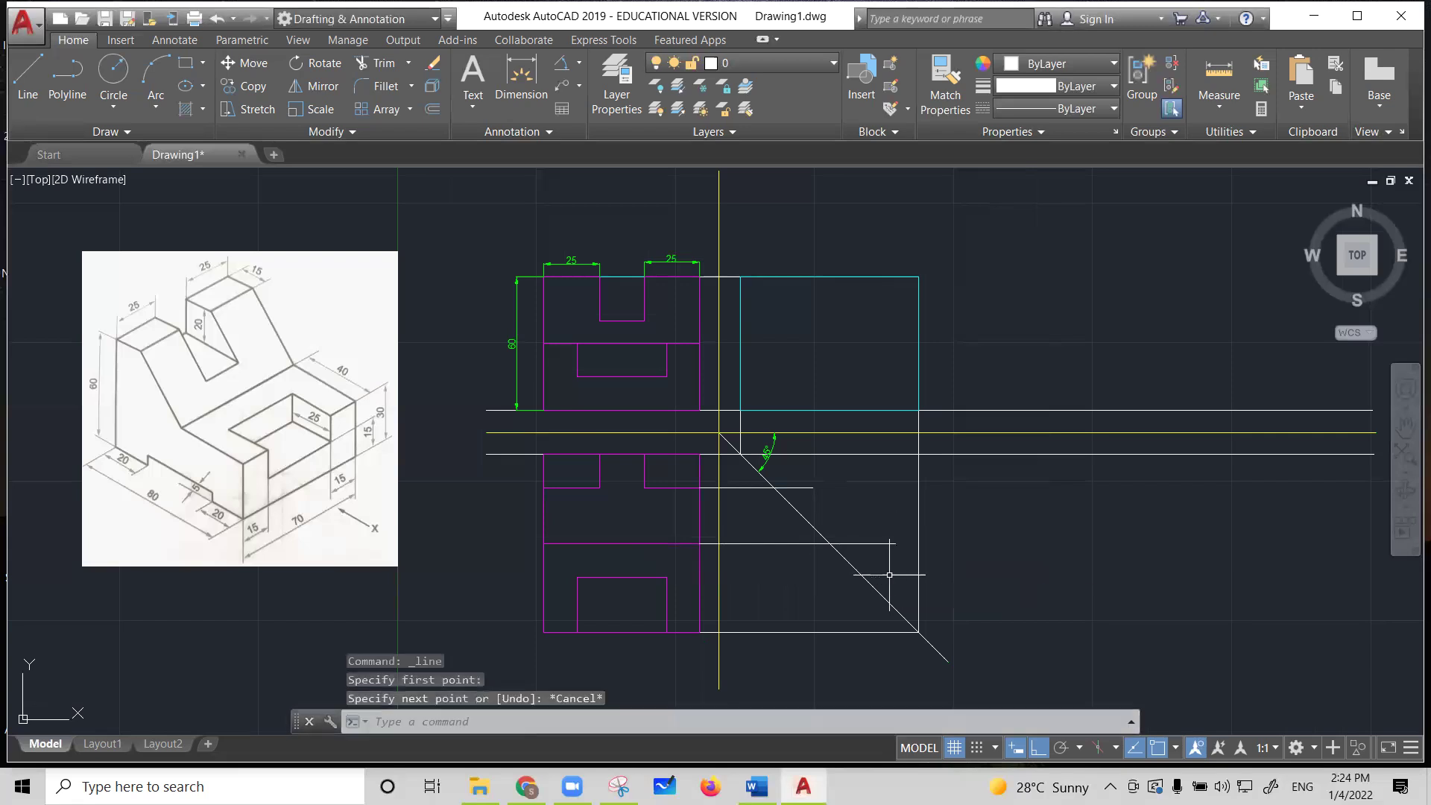
# Draw a horizontal projection line from the upper right corner of the top view's recess past the 45° line
pyautogui.click(44, 109)
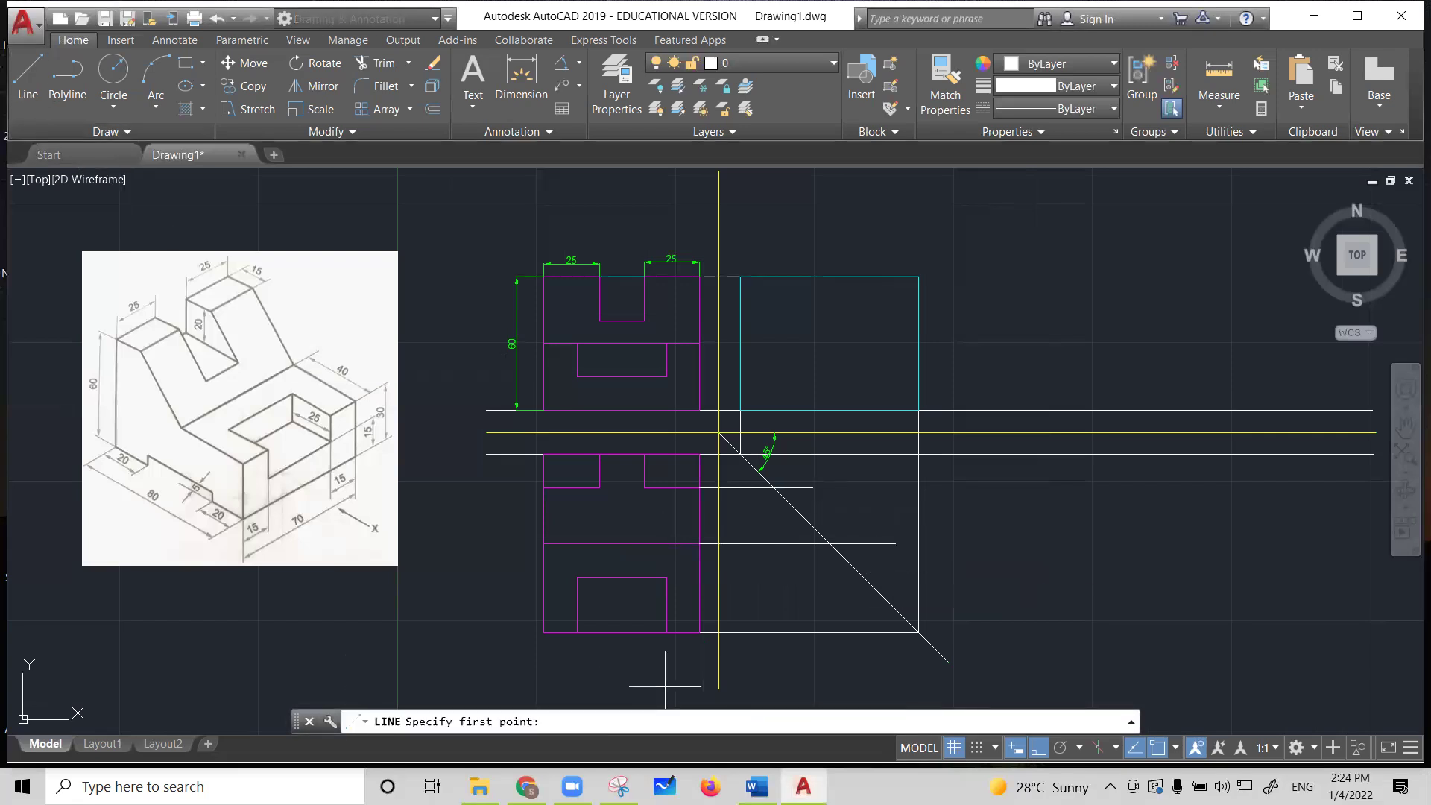
pyautogui.click(666, 577)
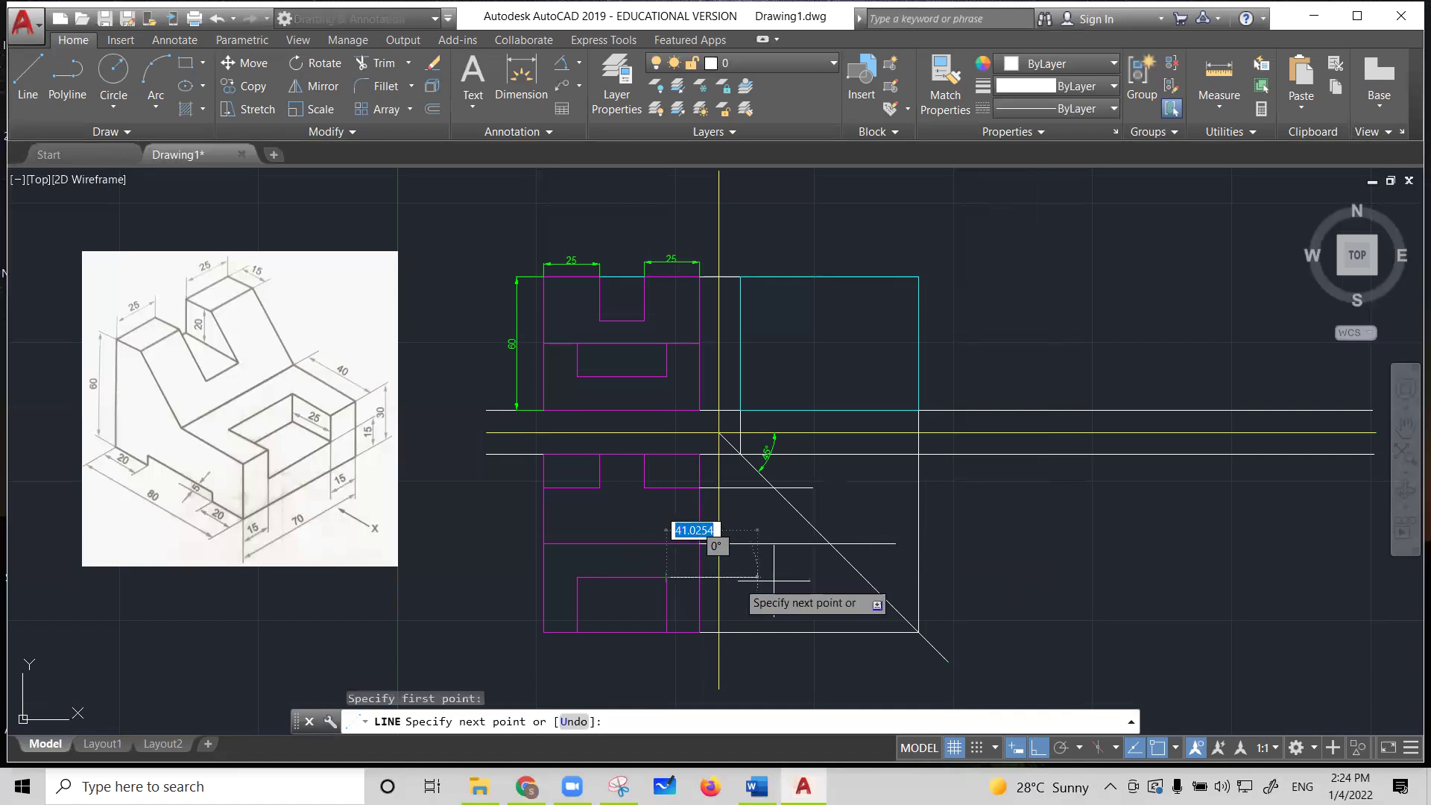
pyautogui.click(890, 578)
pyautogui.press('Escape')
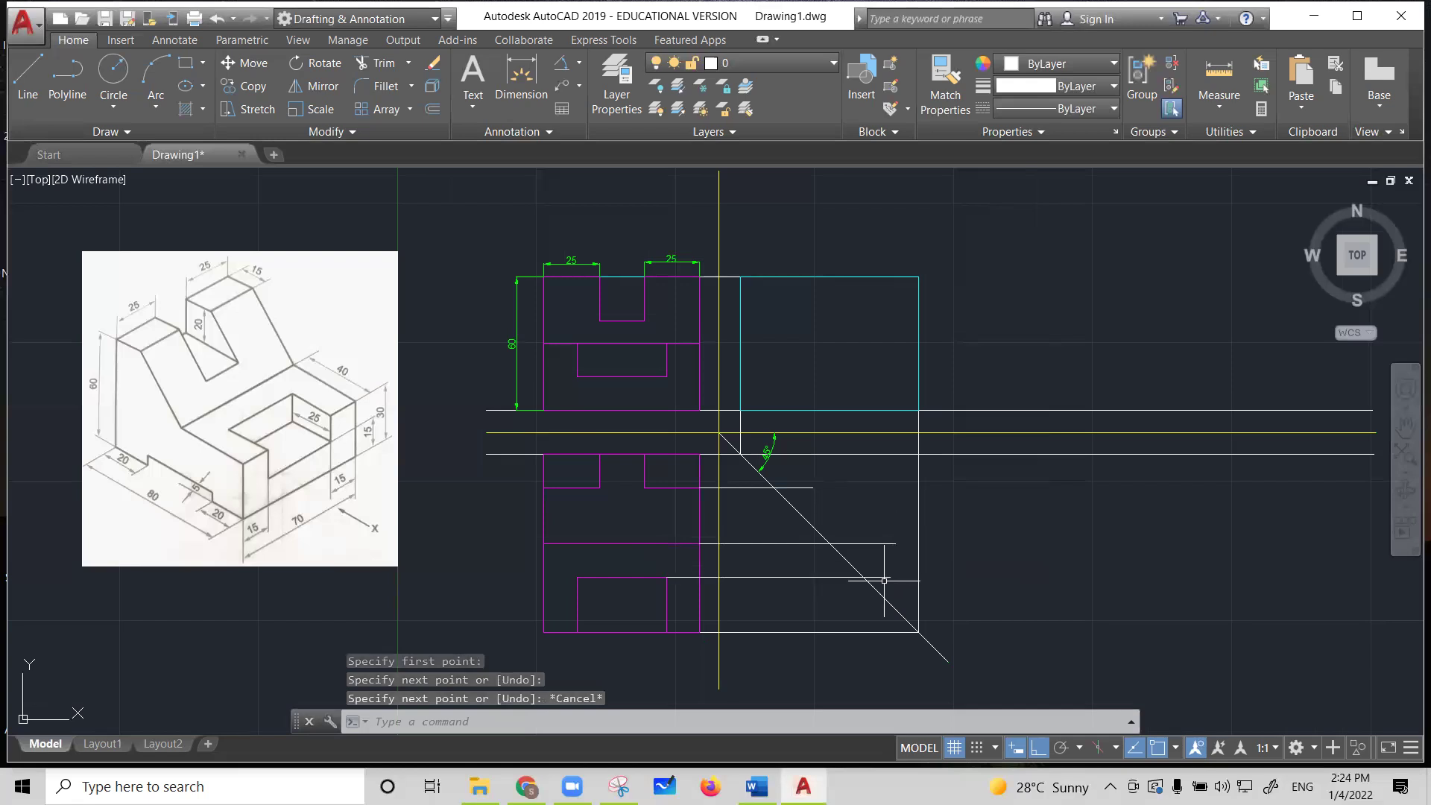
# Draw vertical projection lines from the three new intersections on the 45° line up to the upper edge of the cyan side-view box
pyautogui.click(28, 78)
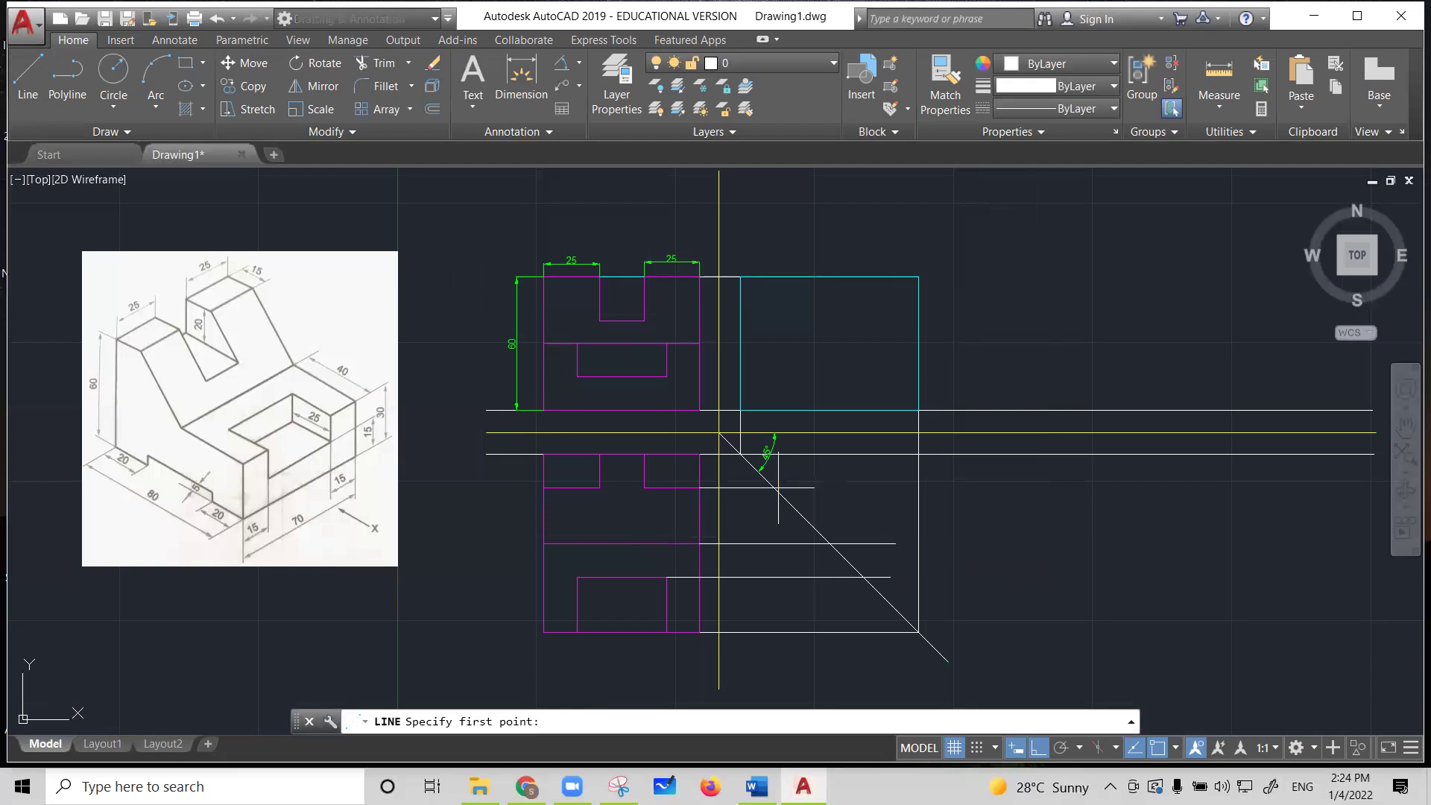
pyautogui.click(774, 487)
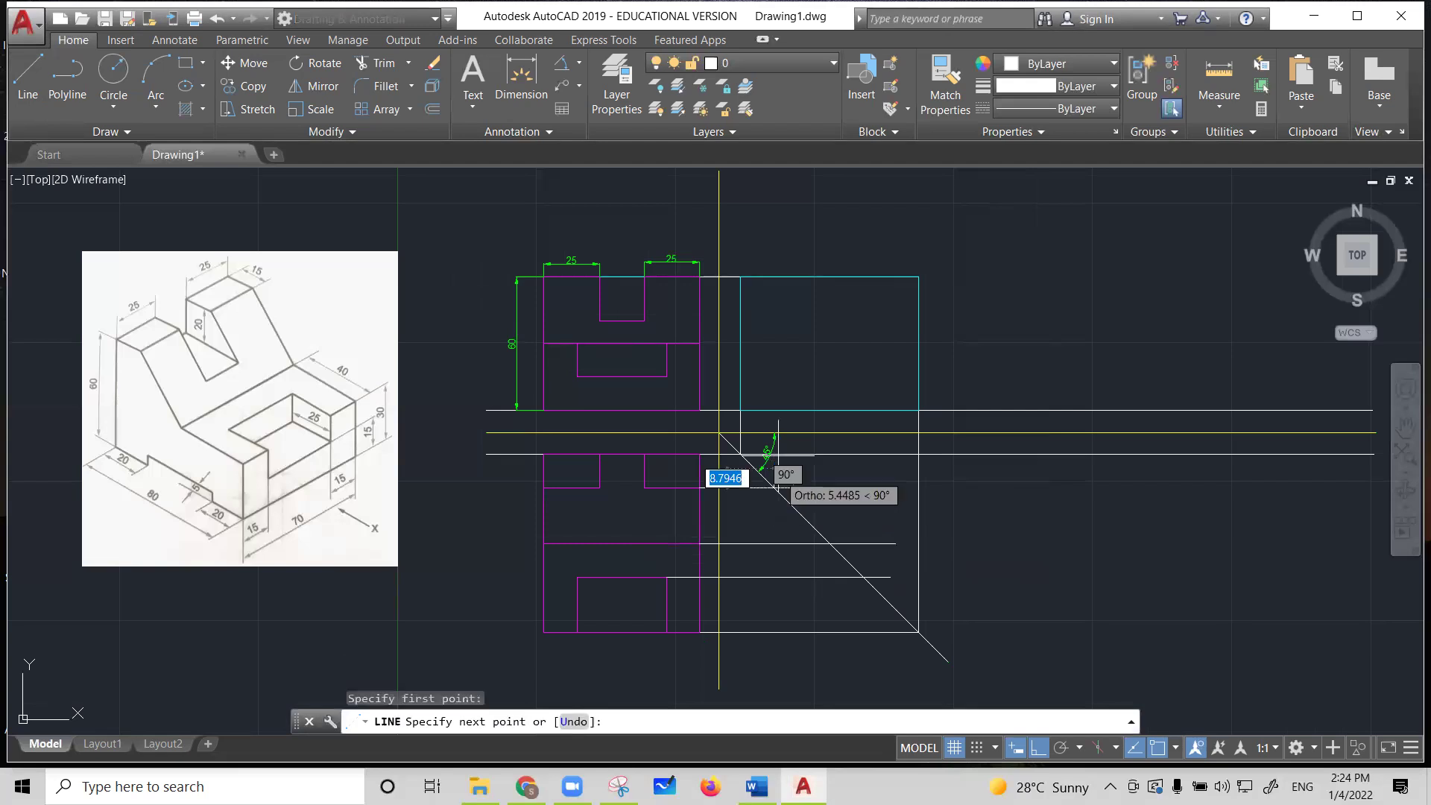
pyautogui.click(774, 276)
pyautogui.press('Return')
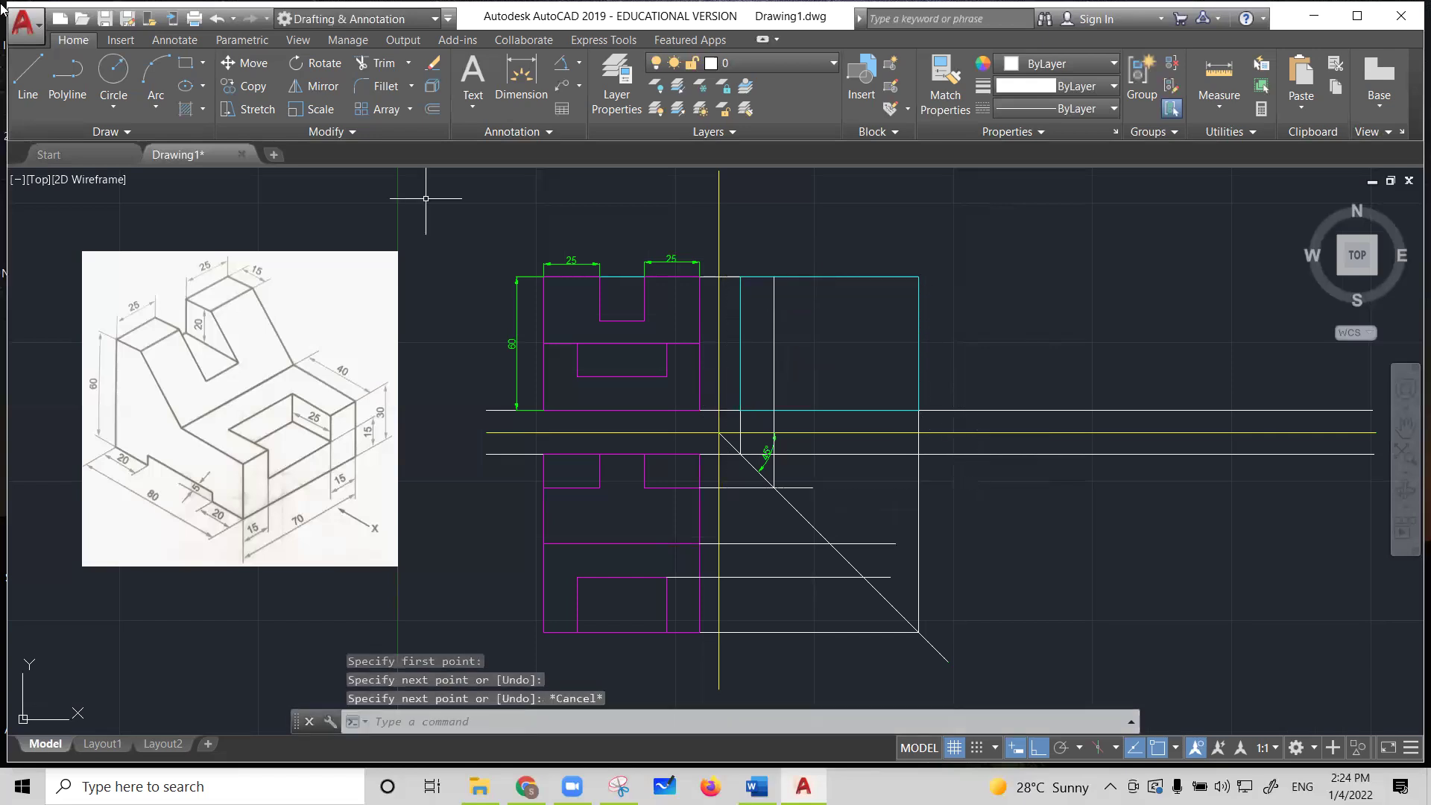
pyautogui.press('Return')
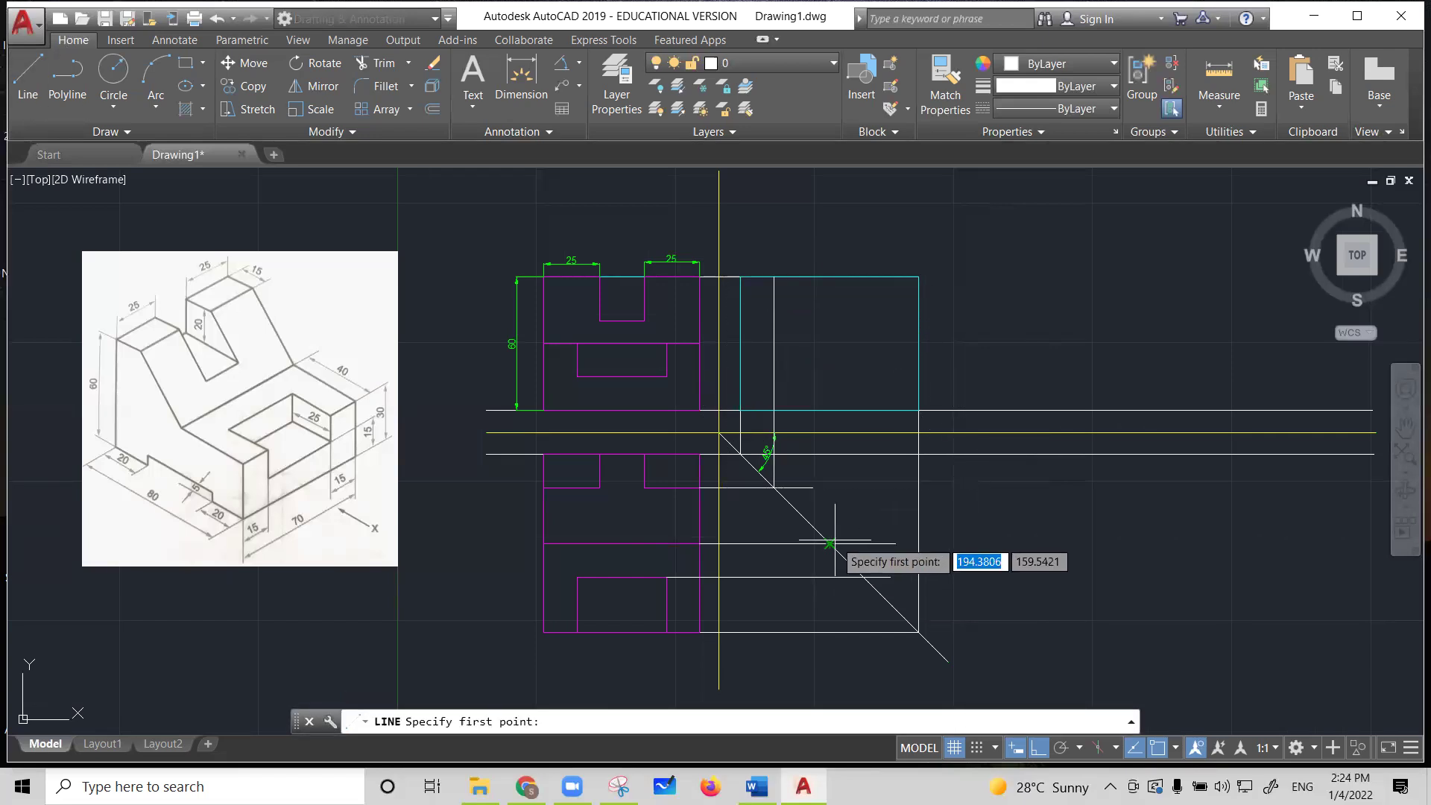
pyautogui.click(829, 543)
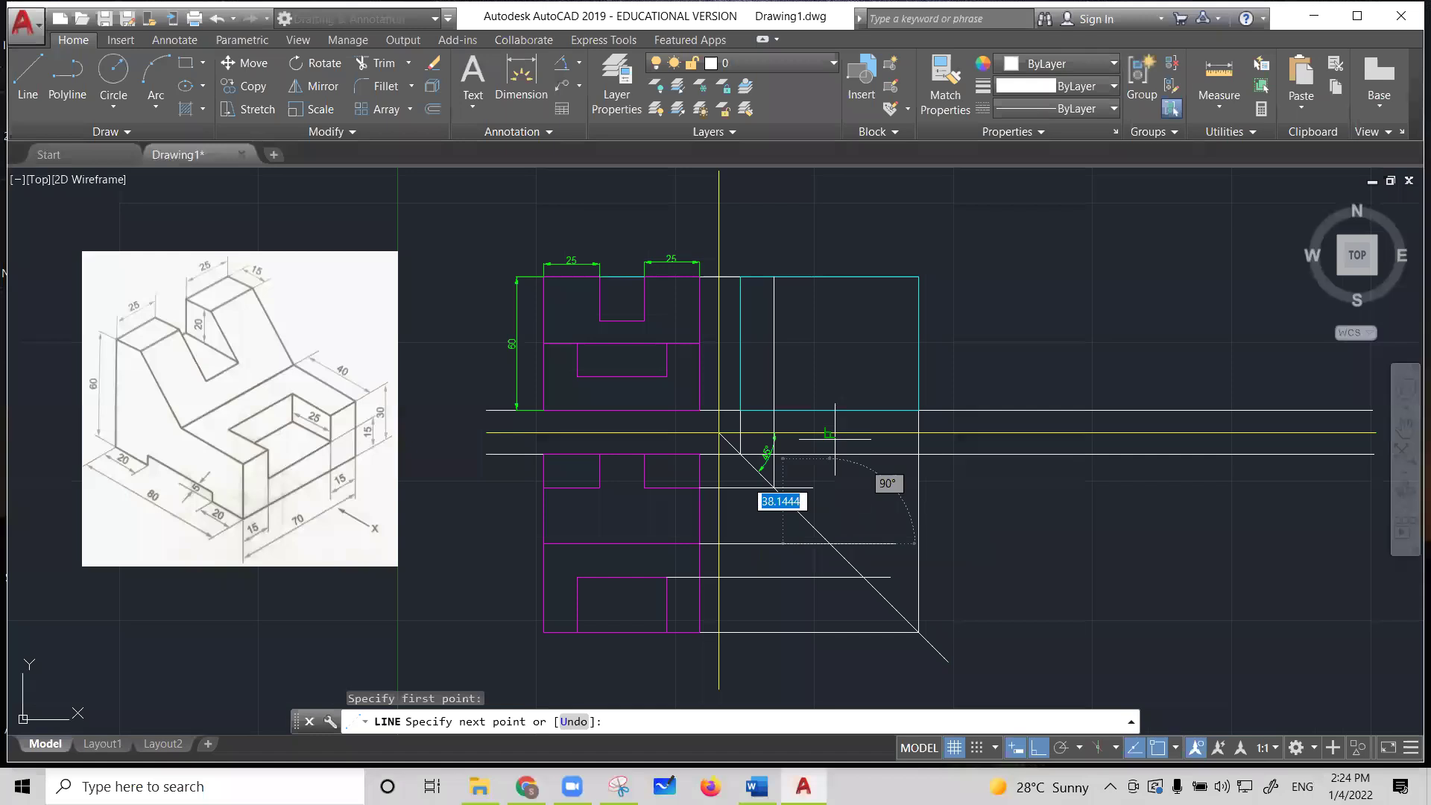
pyautogui.click(829, 276)
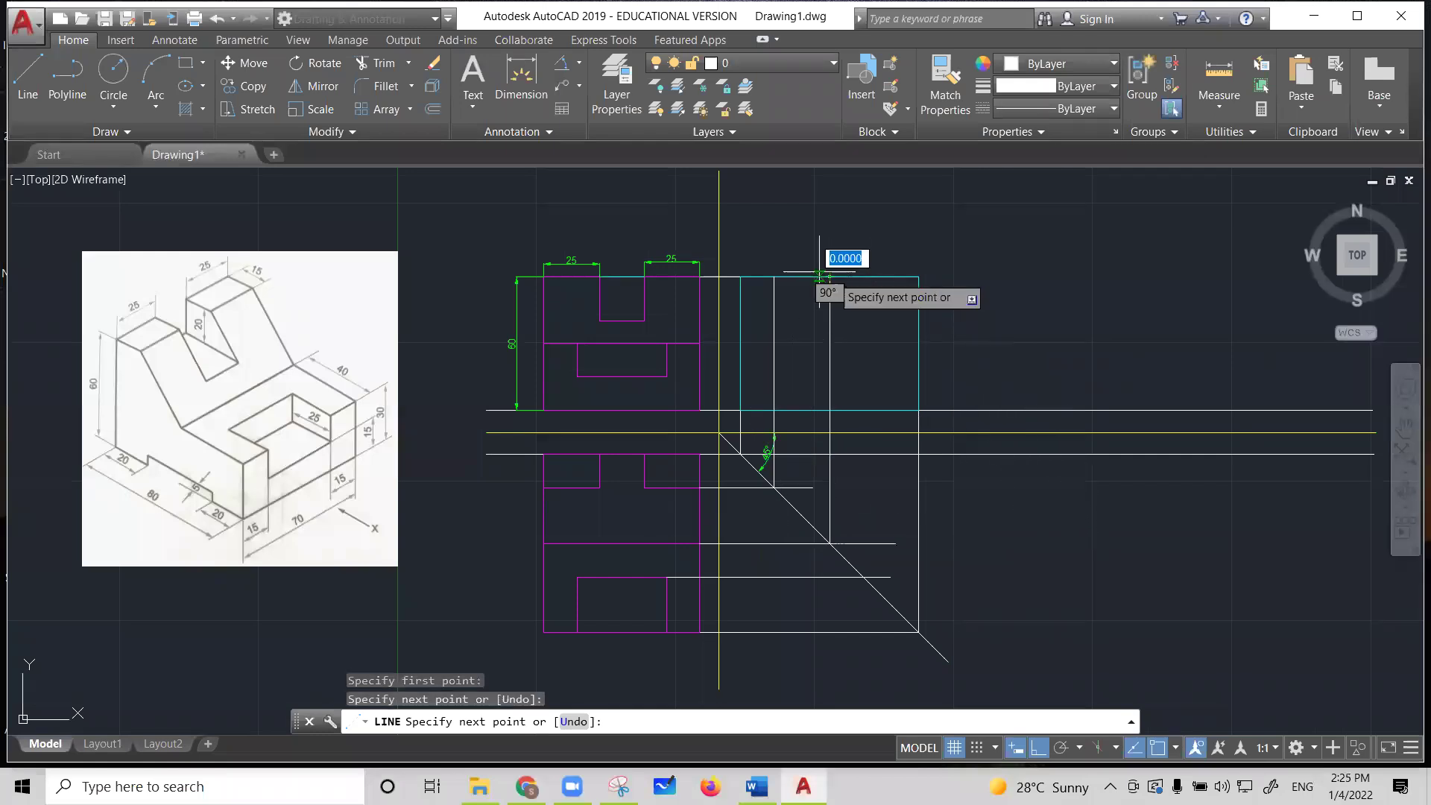
pyautogui.press('Return')
pyautogui.press('Return')
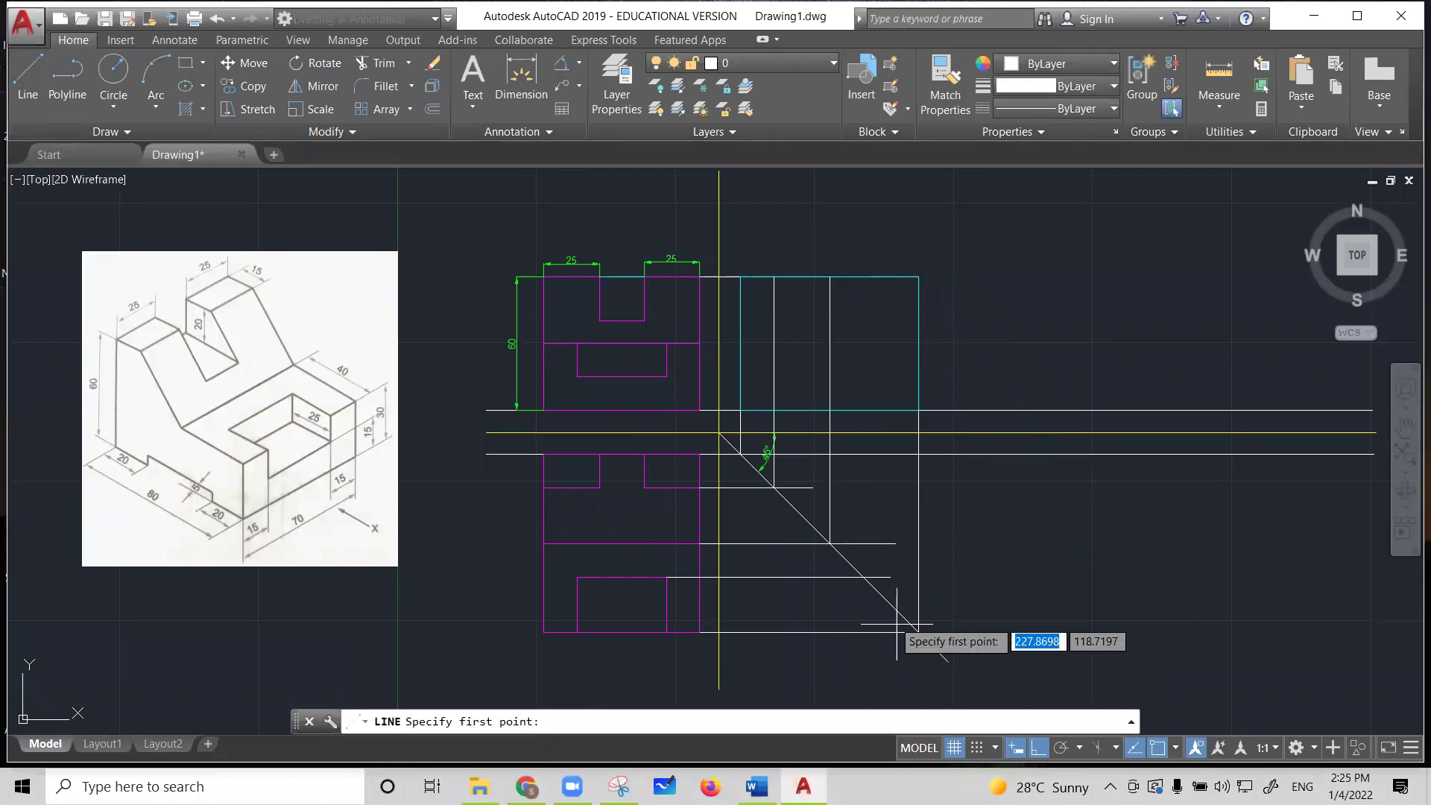
pyautogui.click(863, 576)
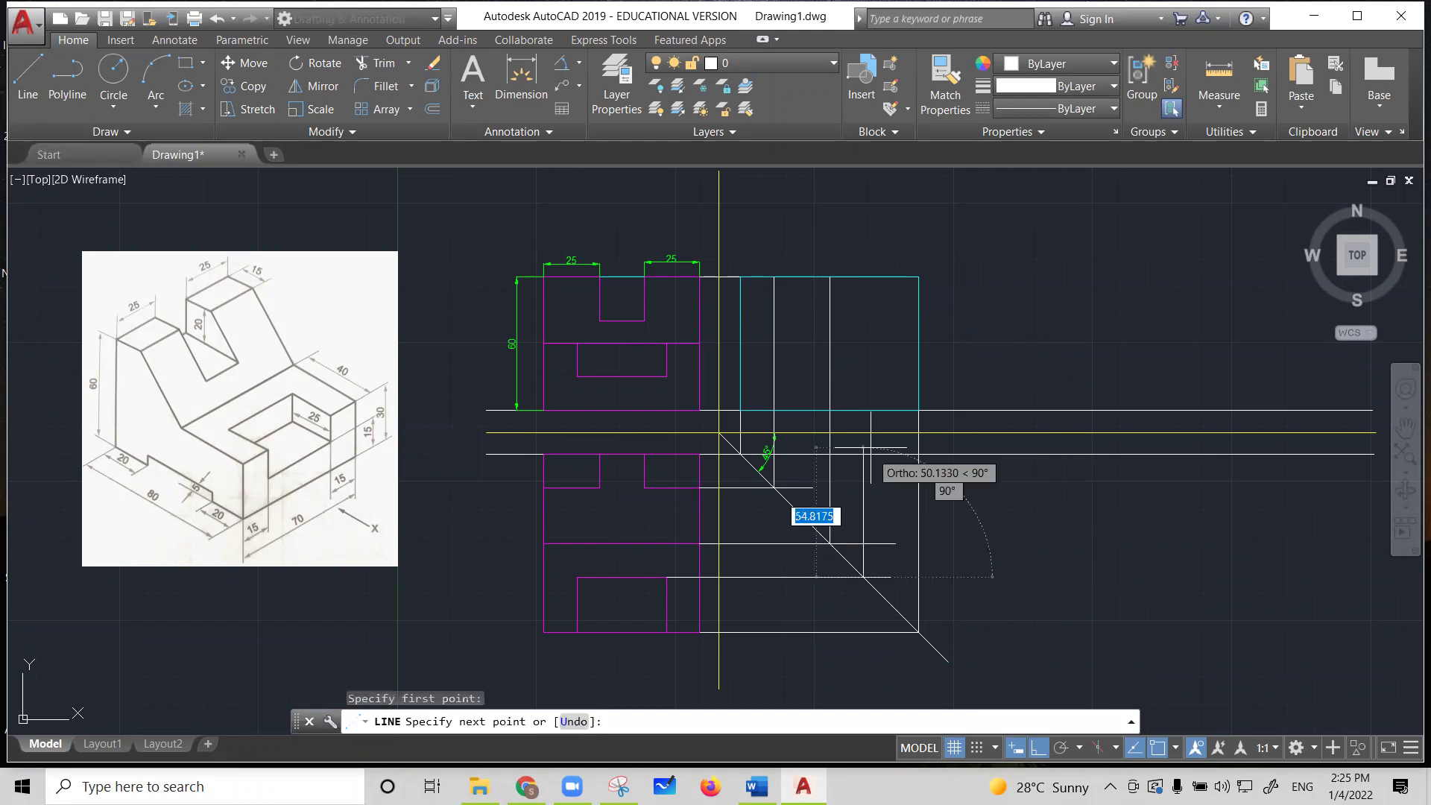
pyautogui.click(863, 275)
pyautogui.press('Escape')
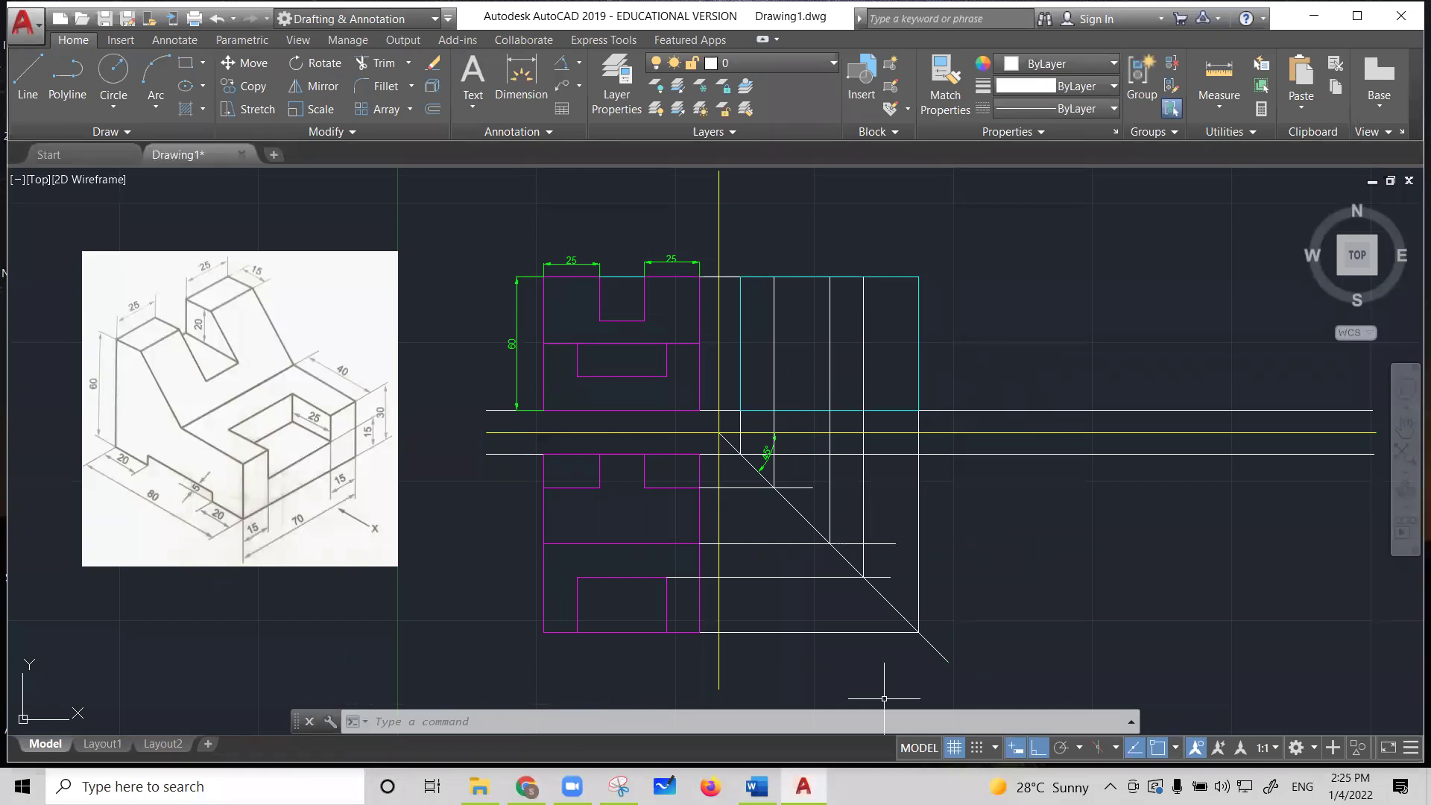
# Draw a line down the side view's left edge from its upper left corner, continuing 20 to the right along the base
pyautogui.click(28, 79)
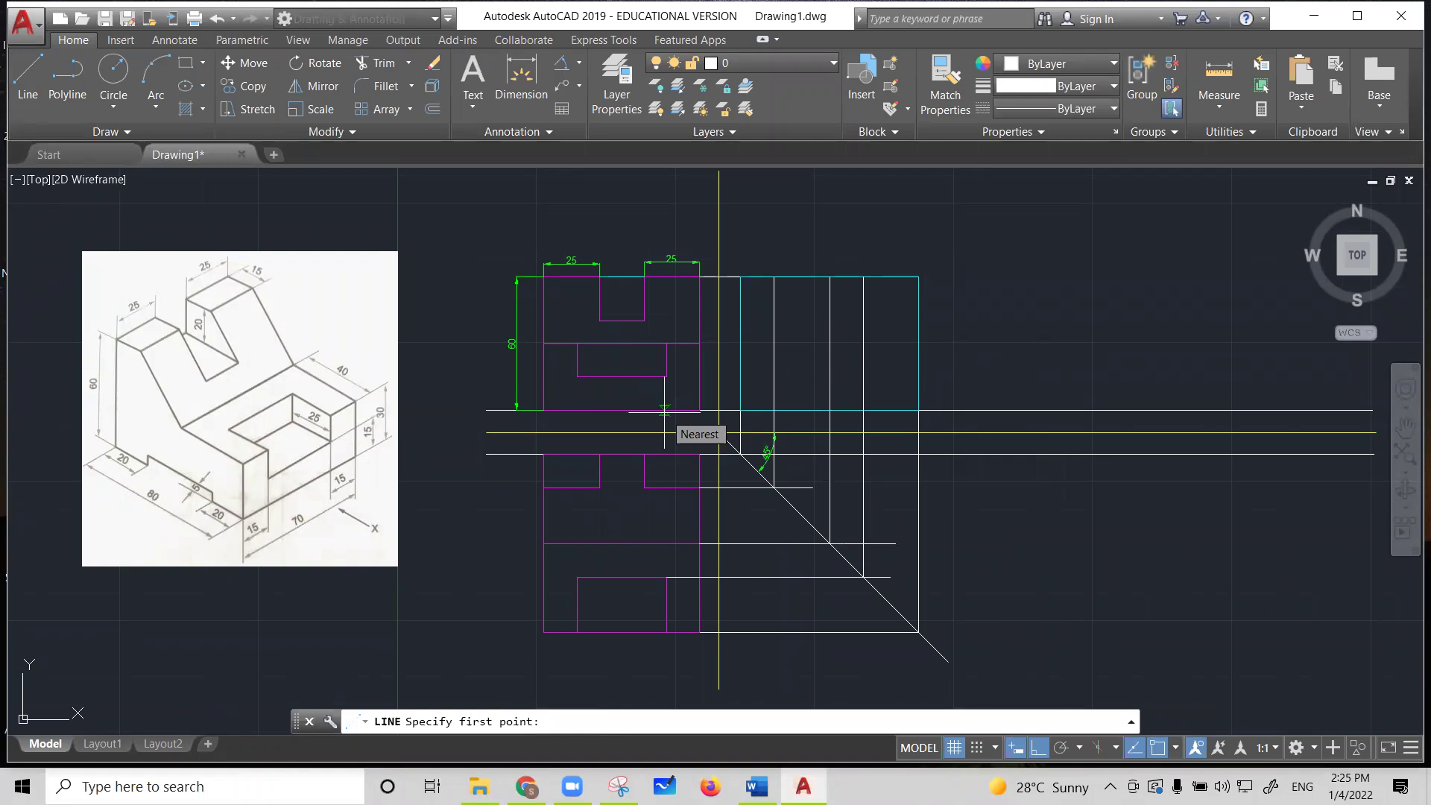
pyautogui.click(24, 81)
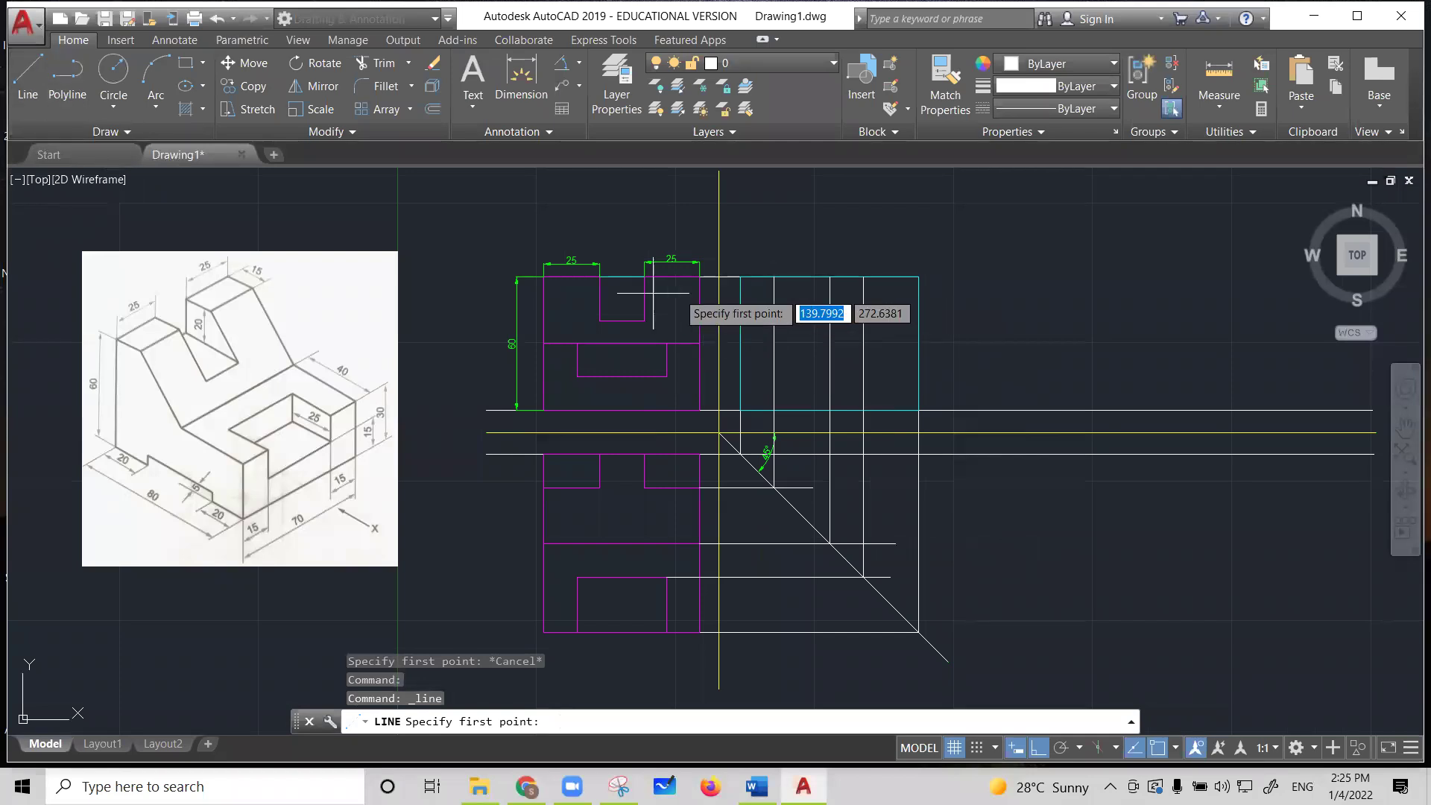
pyautogui.click(739, 276)
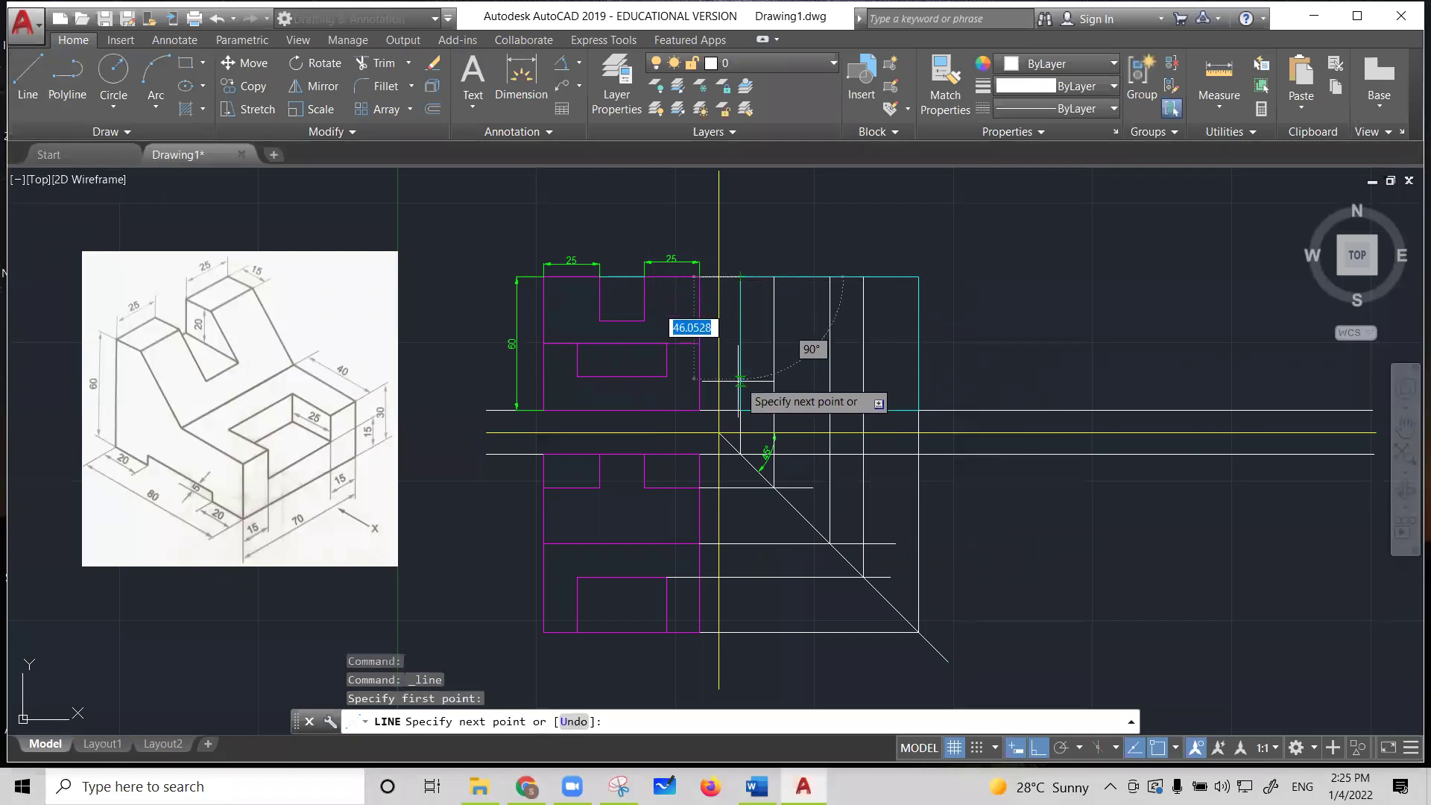
pyautogui.click(740, 410)
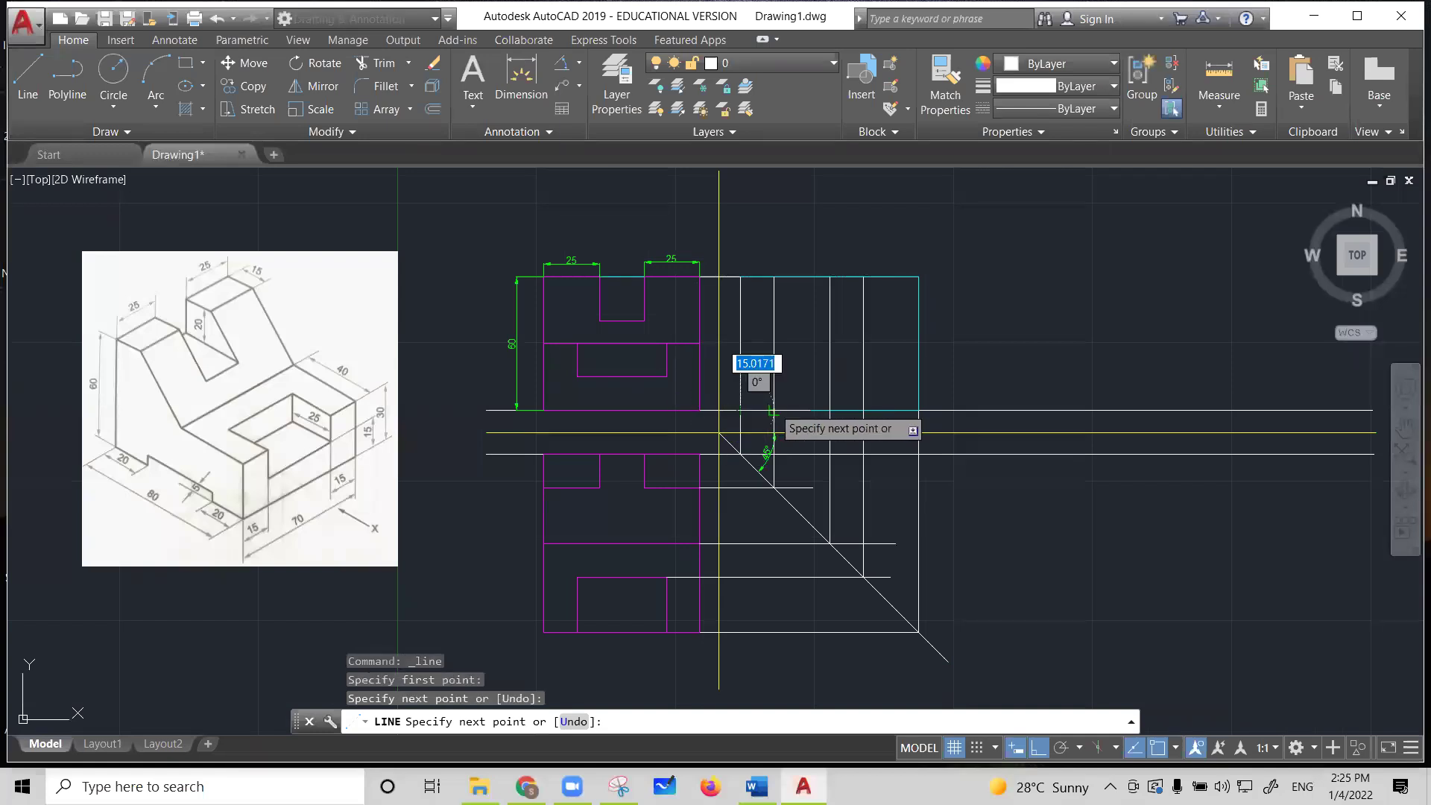
pyautogui.write('20')
pyautogui.press('Return')
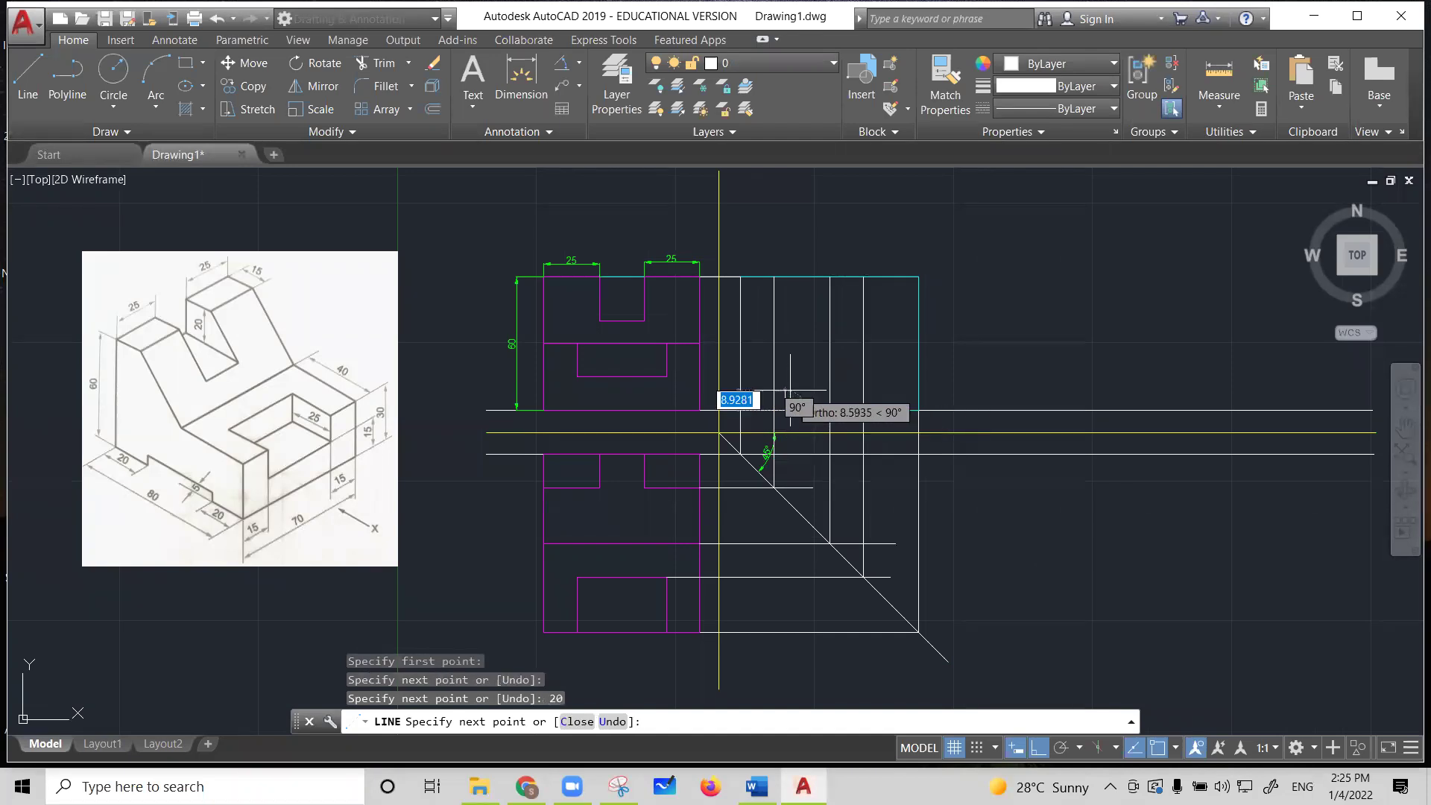
# Continue the side view's base line 5 up, 40 to the right, back down to the base and on to the lower right corner
pyautogui.write('5')
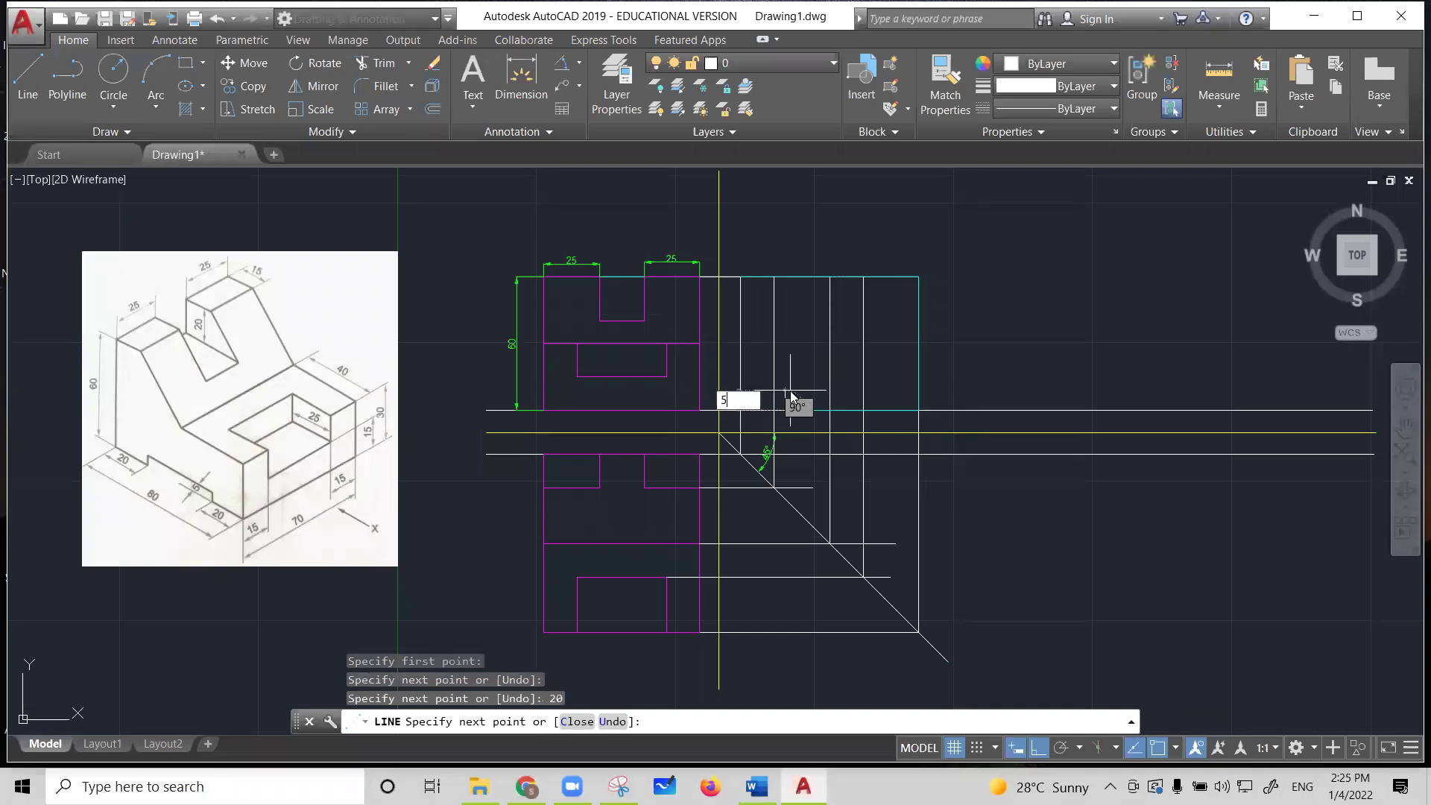
pyautogui.press('Return')
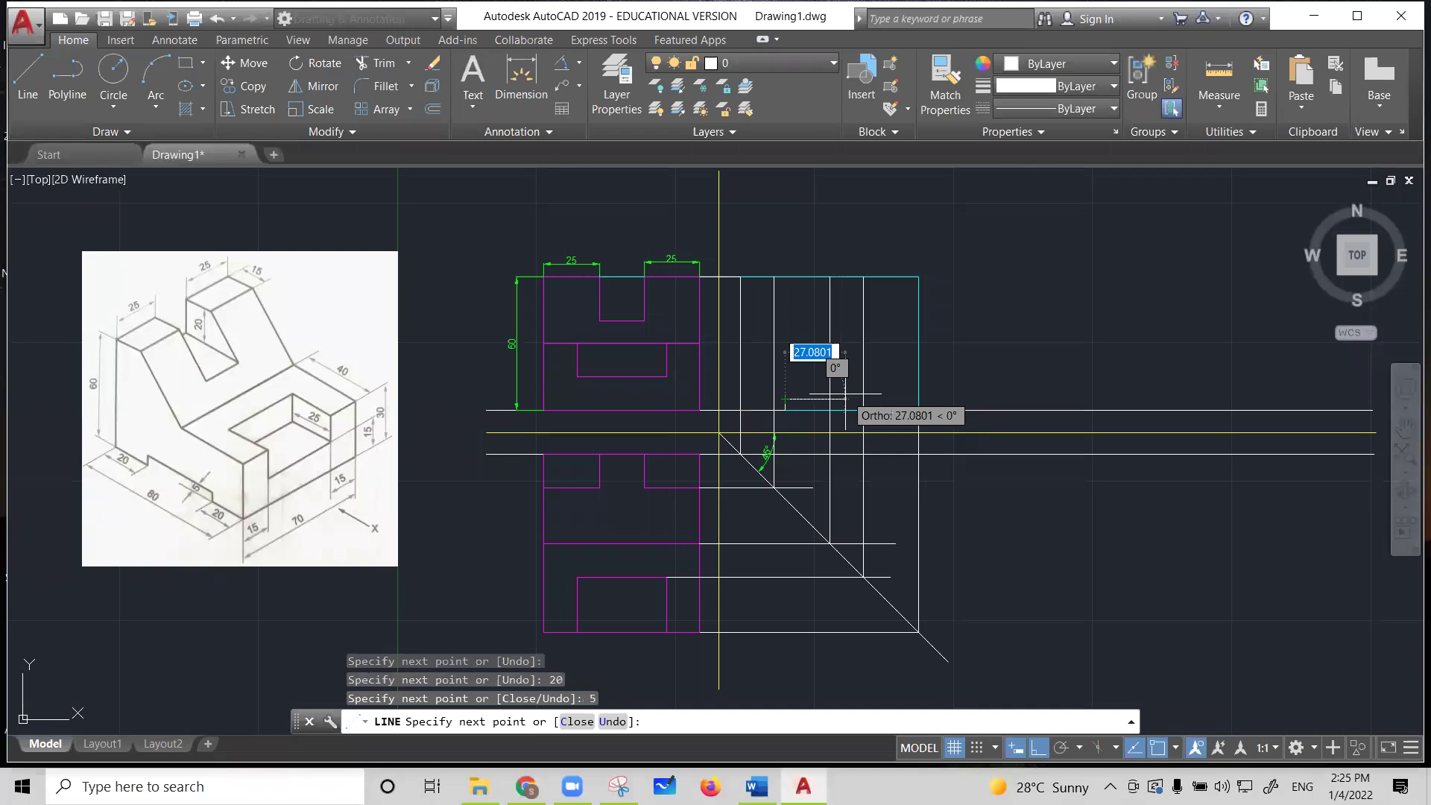
pyautogui.write('40')
pyautogui.press('Return')
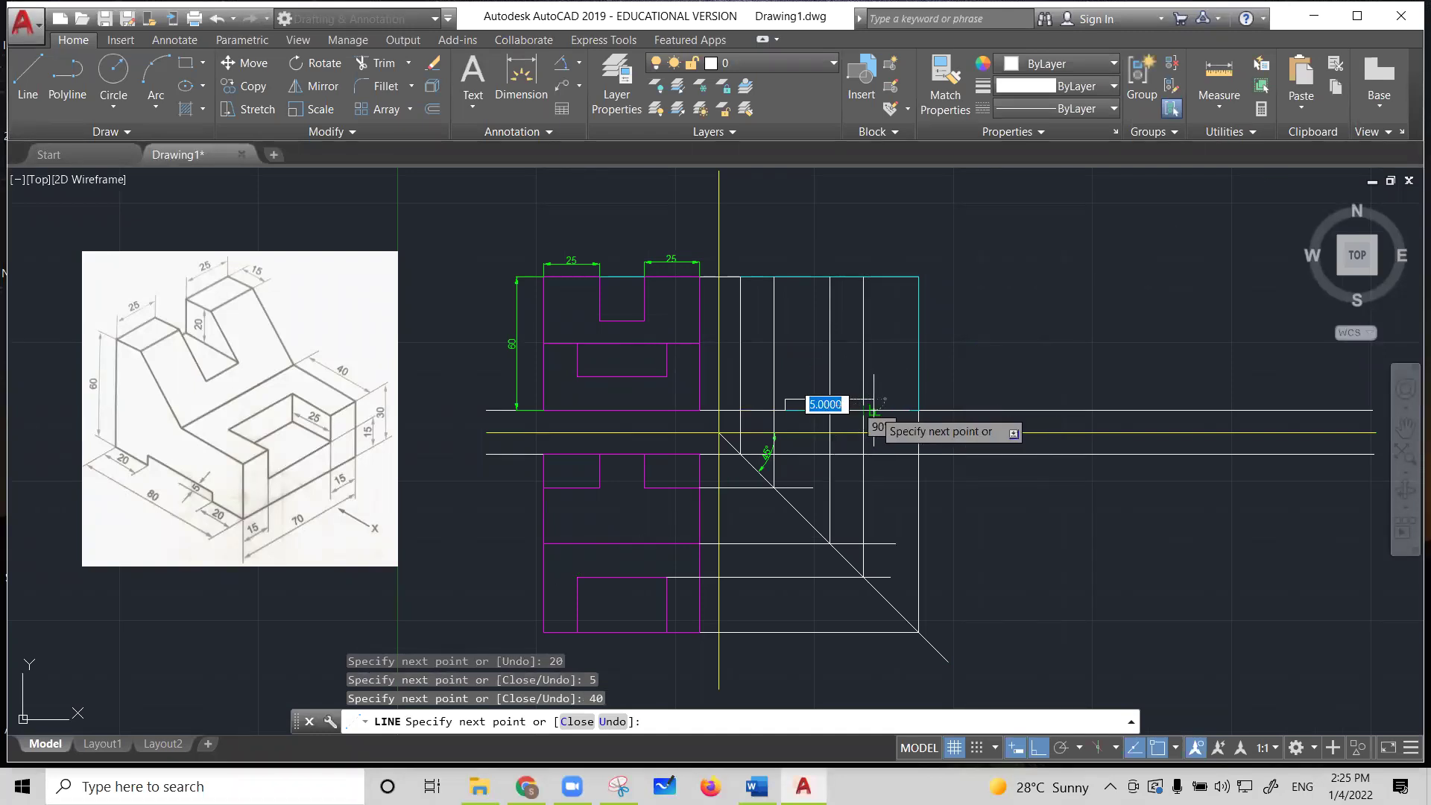
pyautogui.click(874, 410)
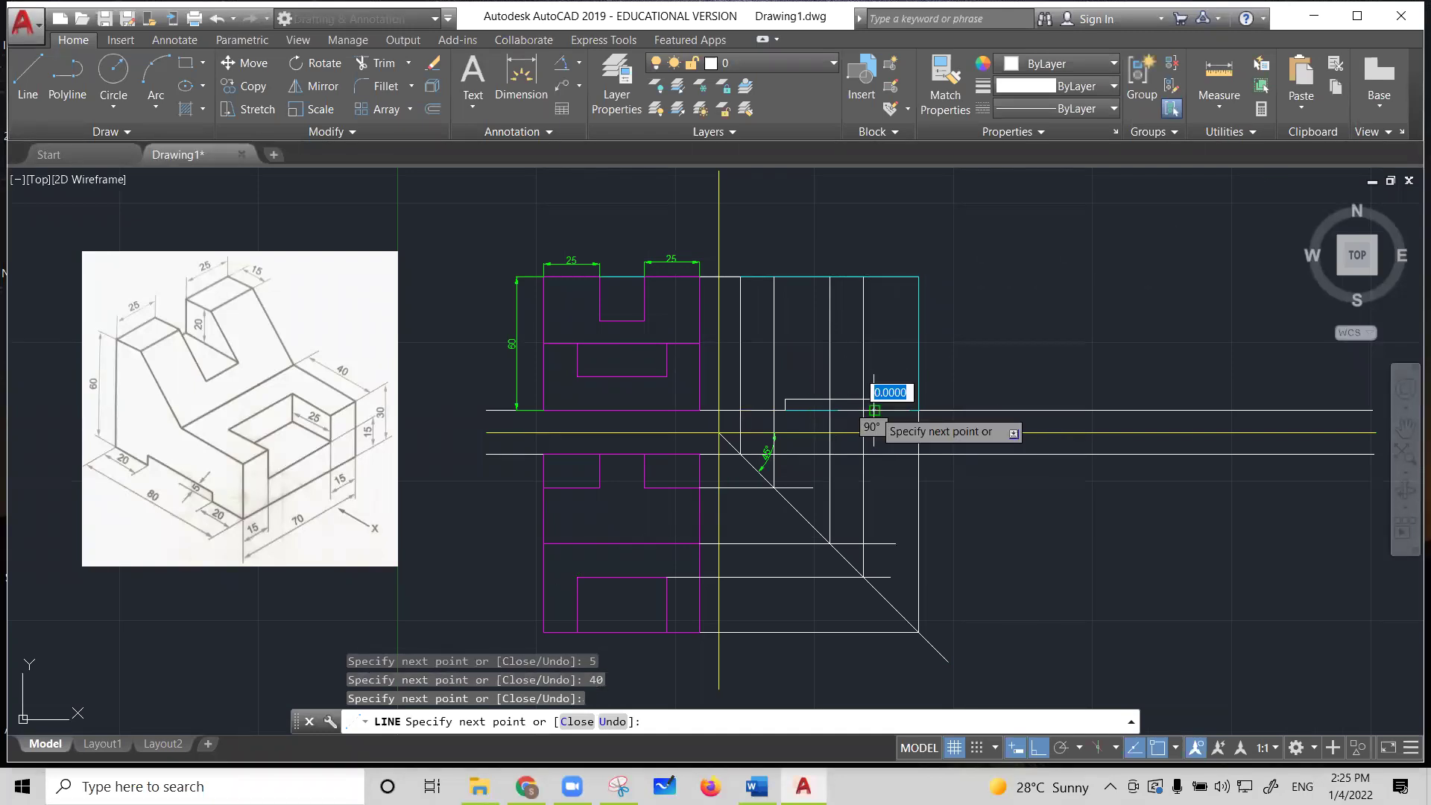
pyautogui.click(919, 410)
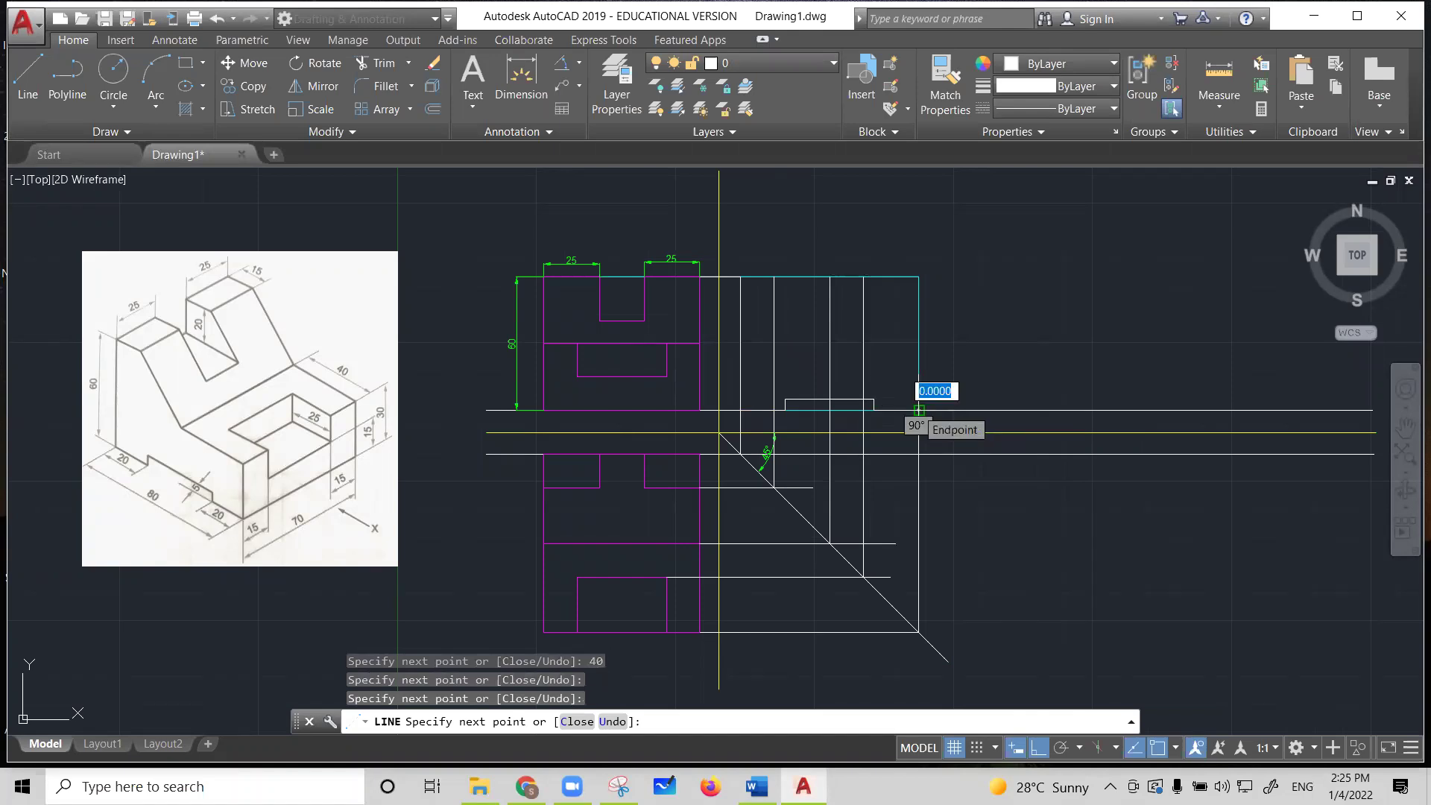
pyautogui.press('Escape')
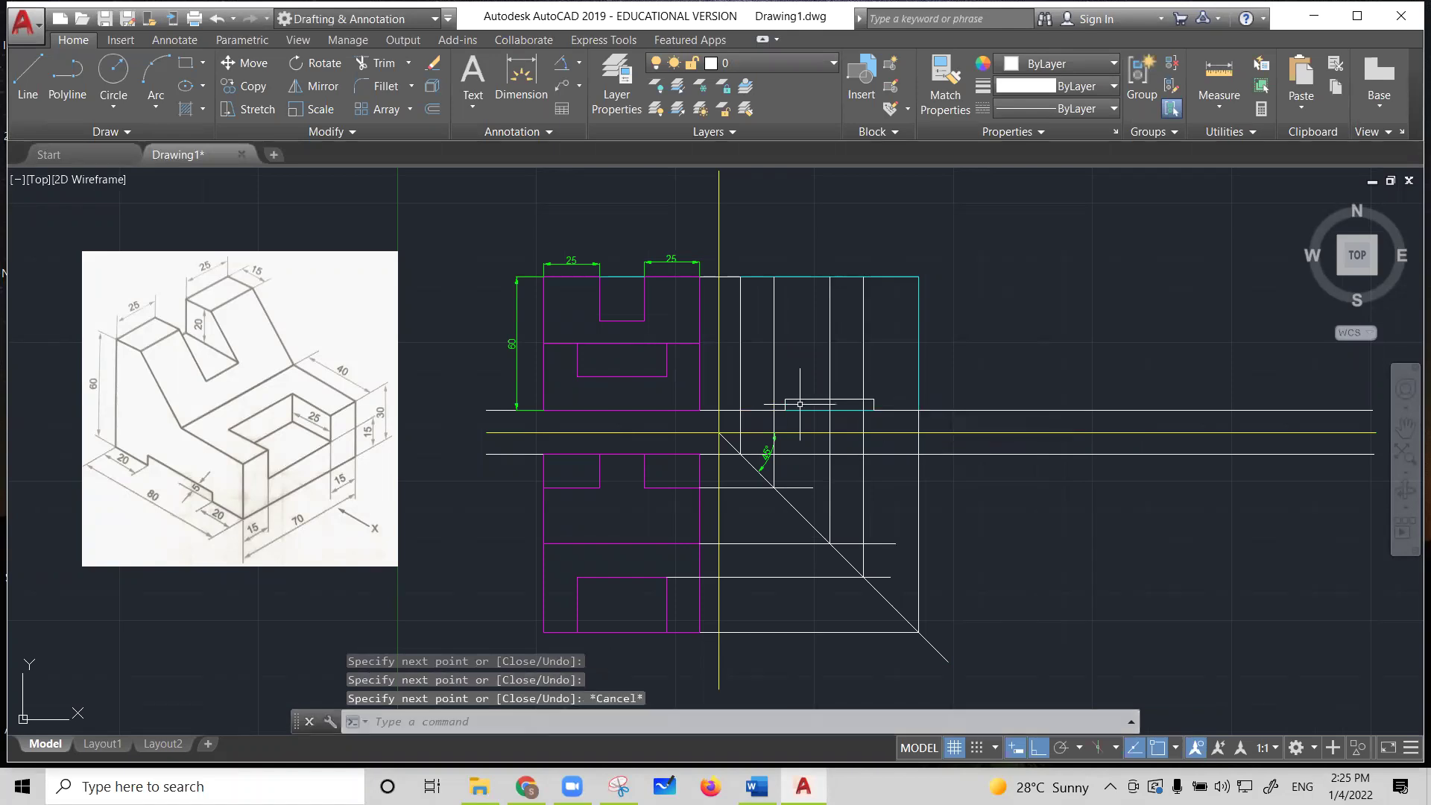
pyautogui.click(753, 409)
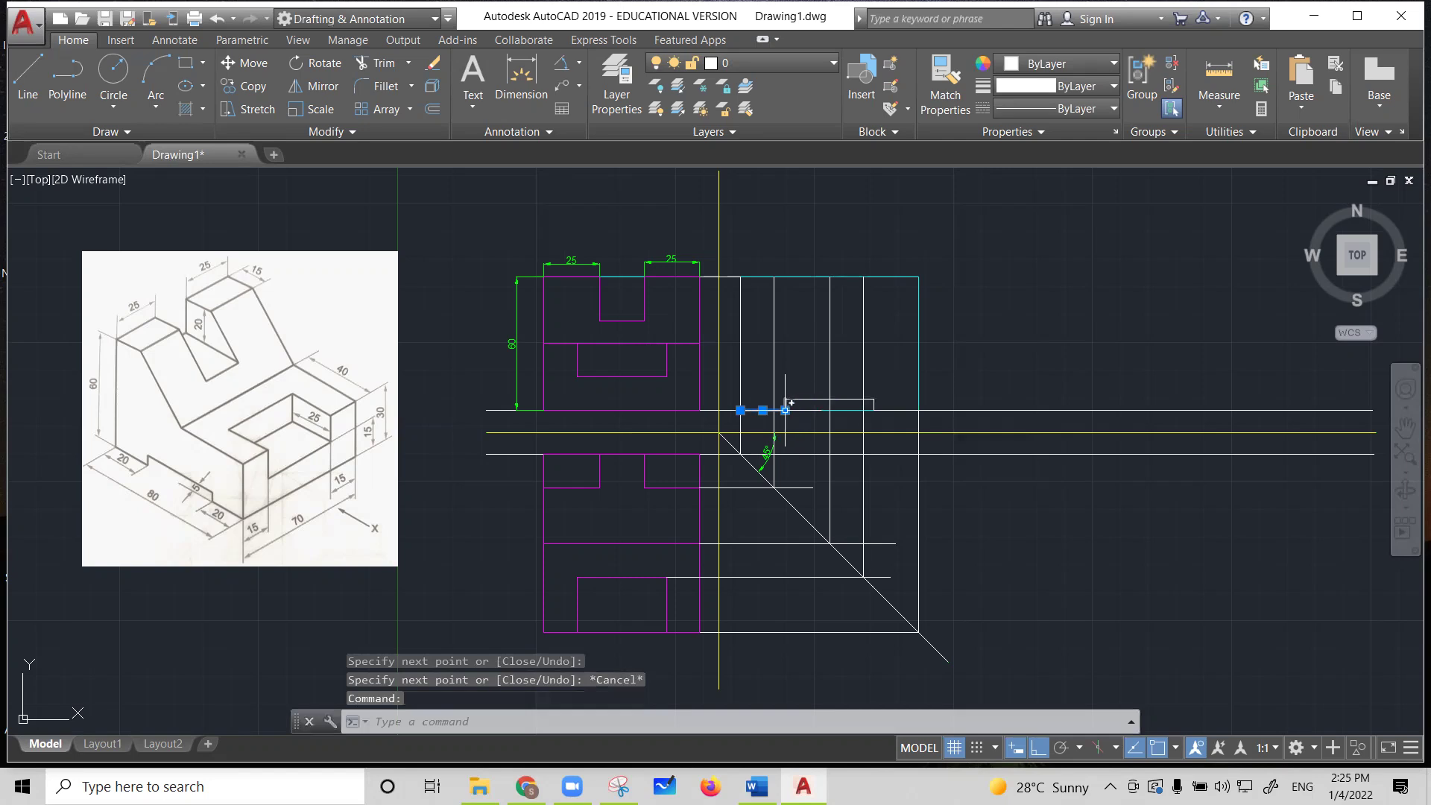
pyautogui.click(784, 403)
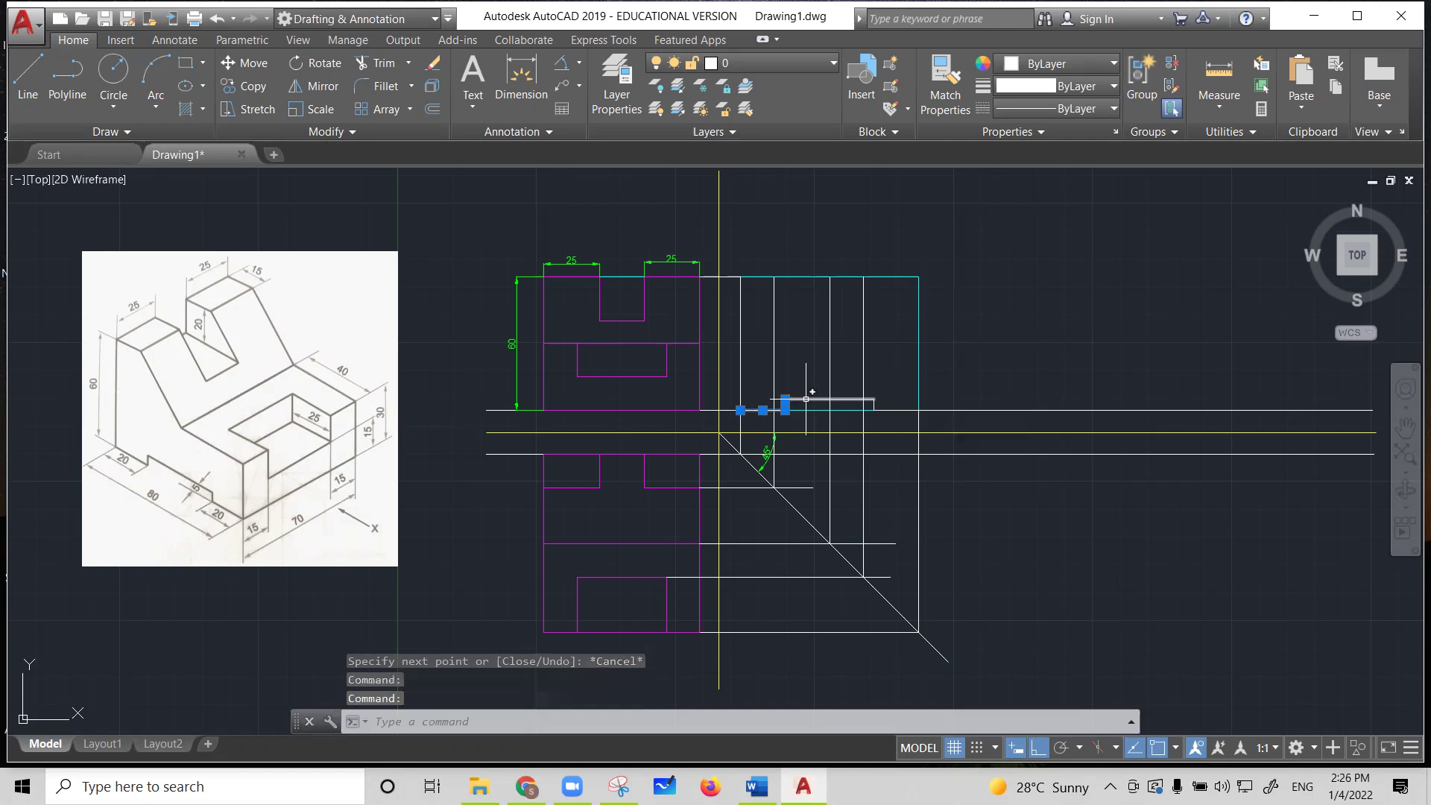
pyautogui.click(806, 399)
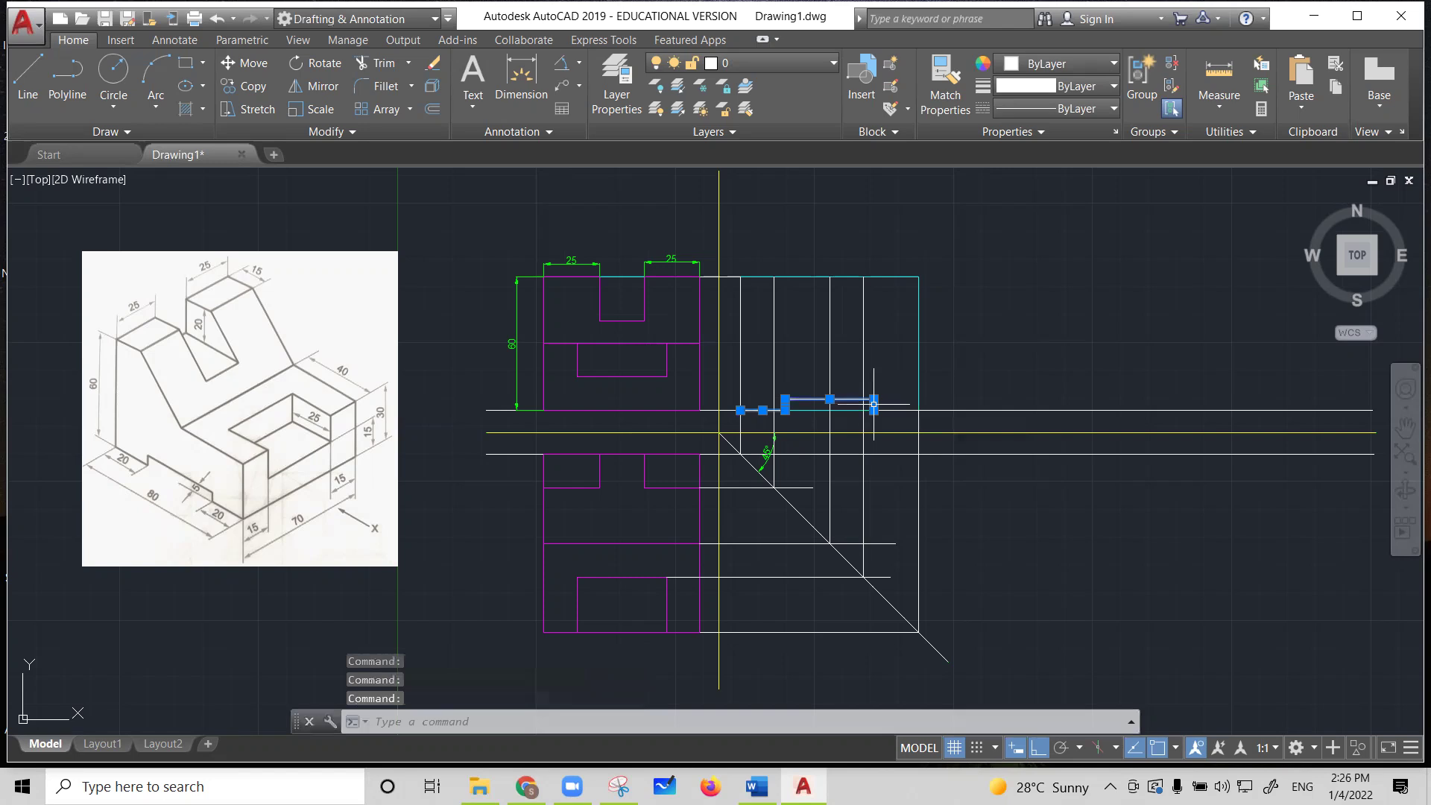
pyautogui.click(774, 381)
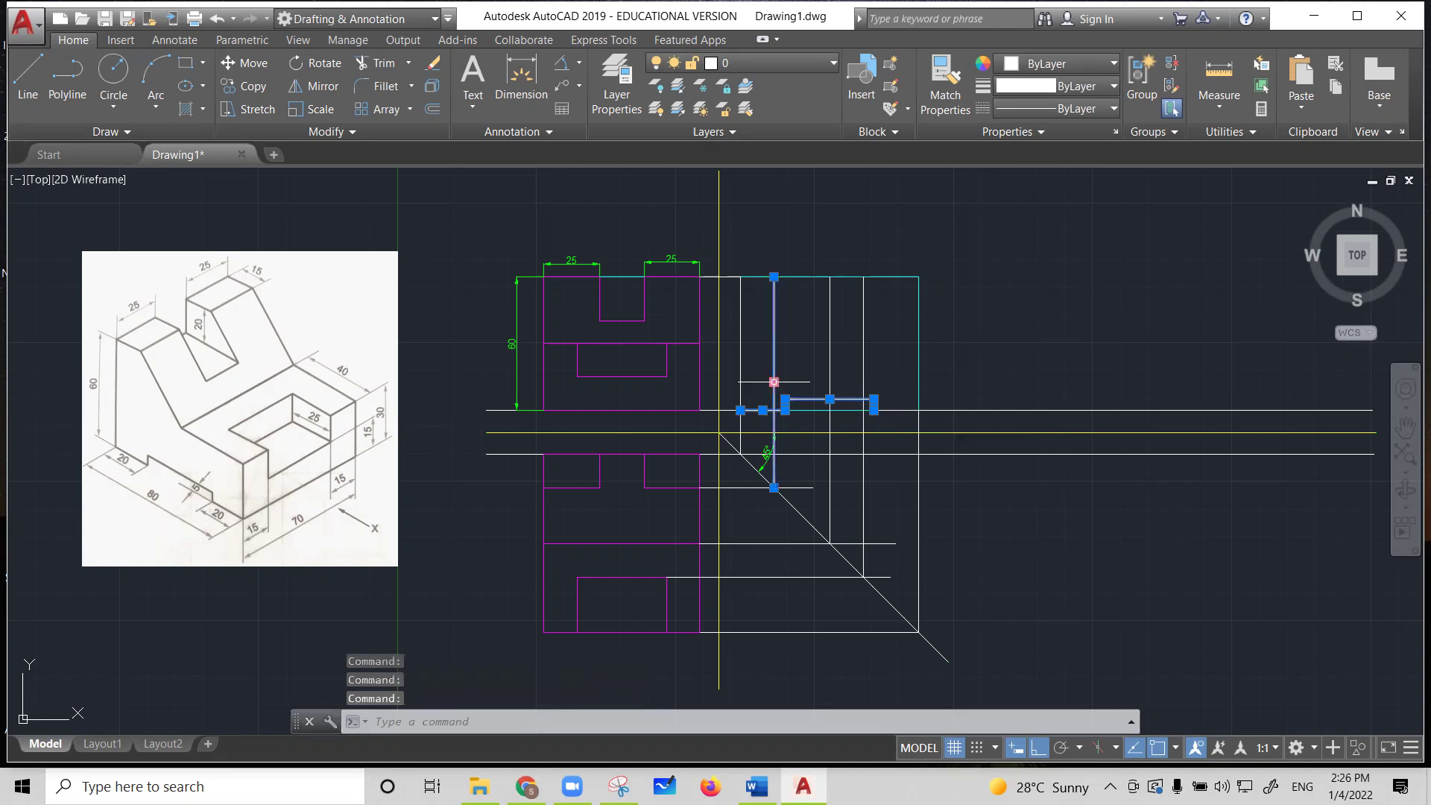
pyautogui.press('Escape')
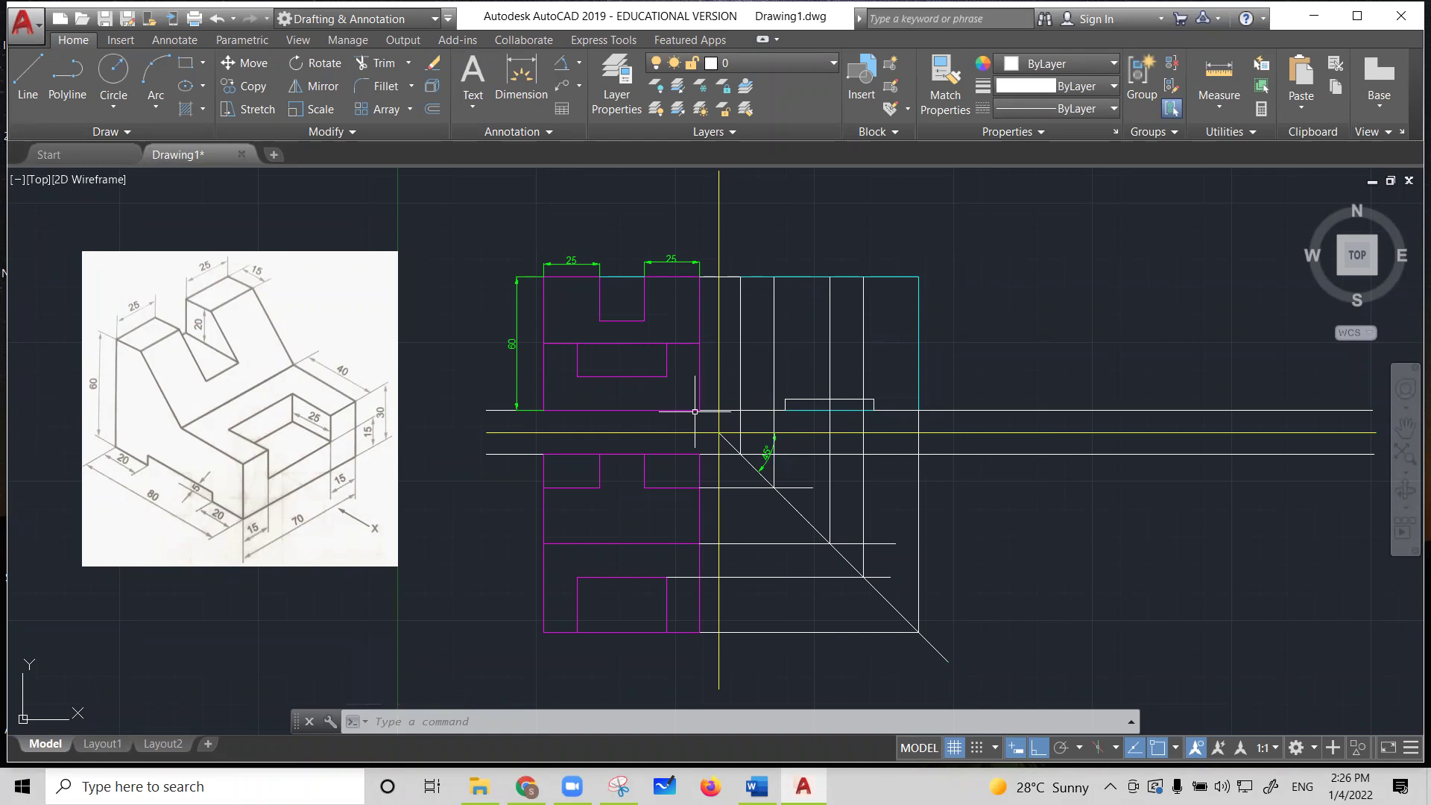
# Recolour the side view's left edge and its stepped base outline magenta
pyautogui.click(739, 328)
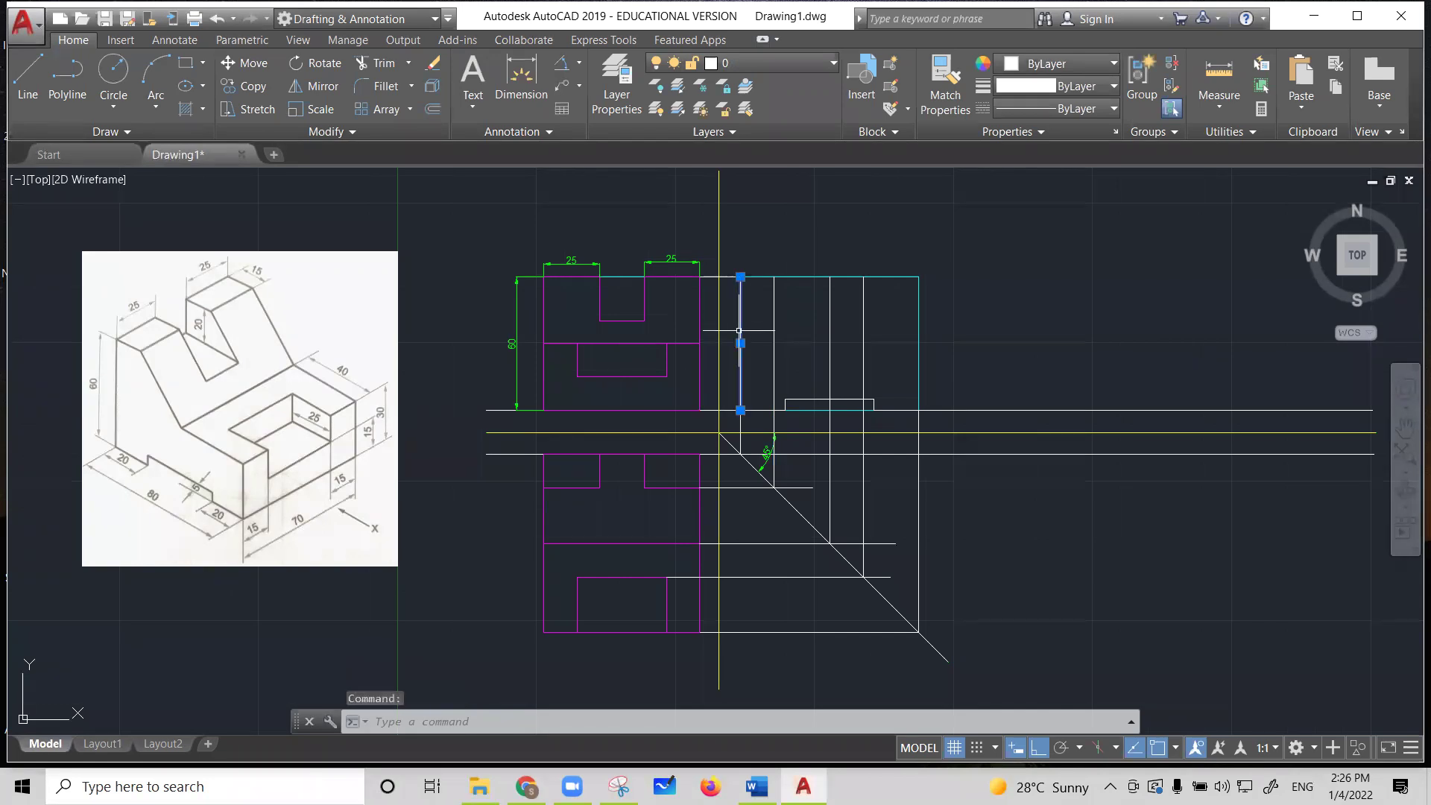
pyautogui.click(767, 410)
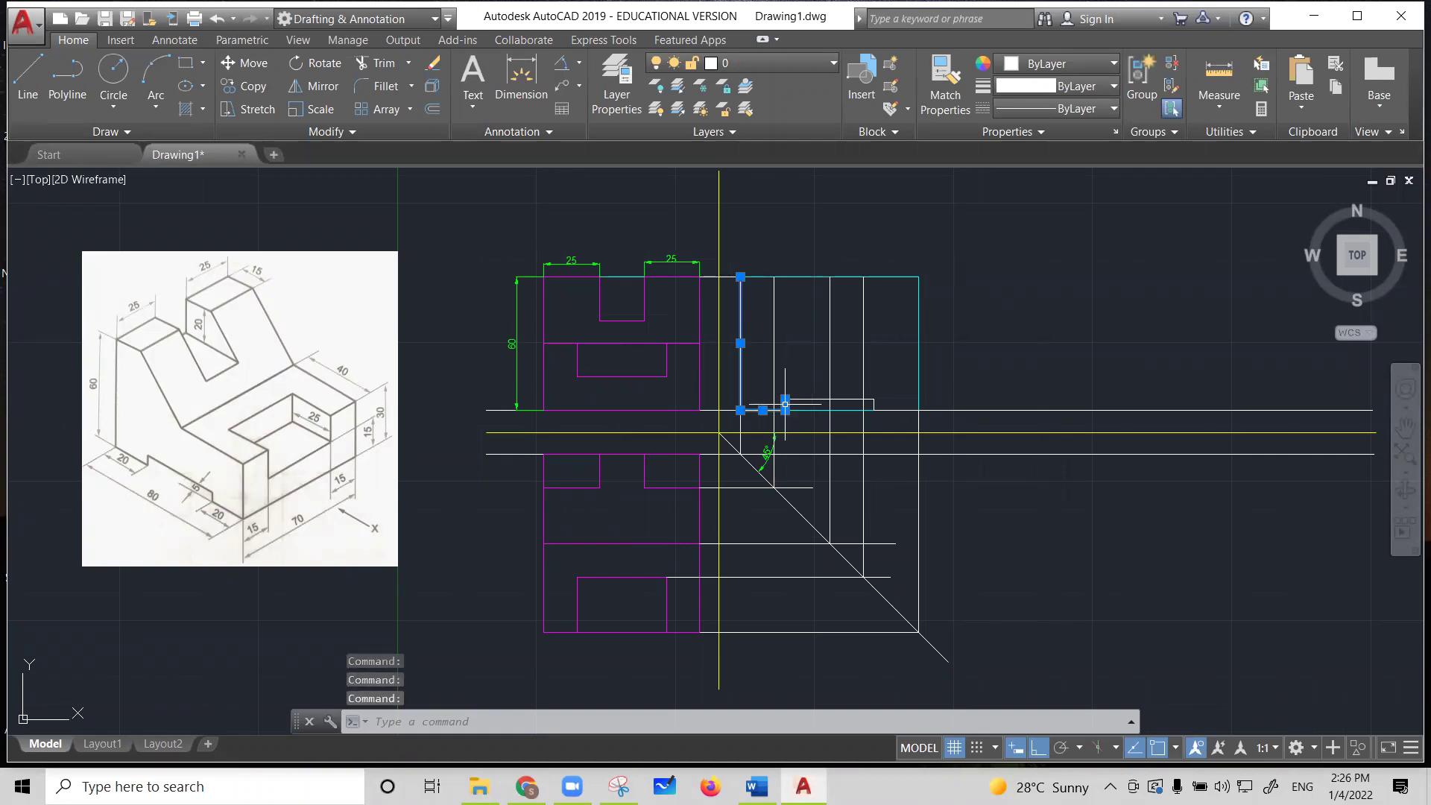
pyautogui.click(801, 402)
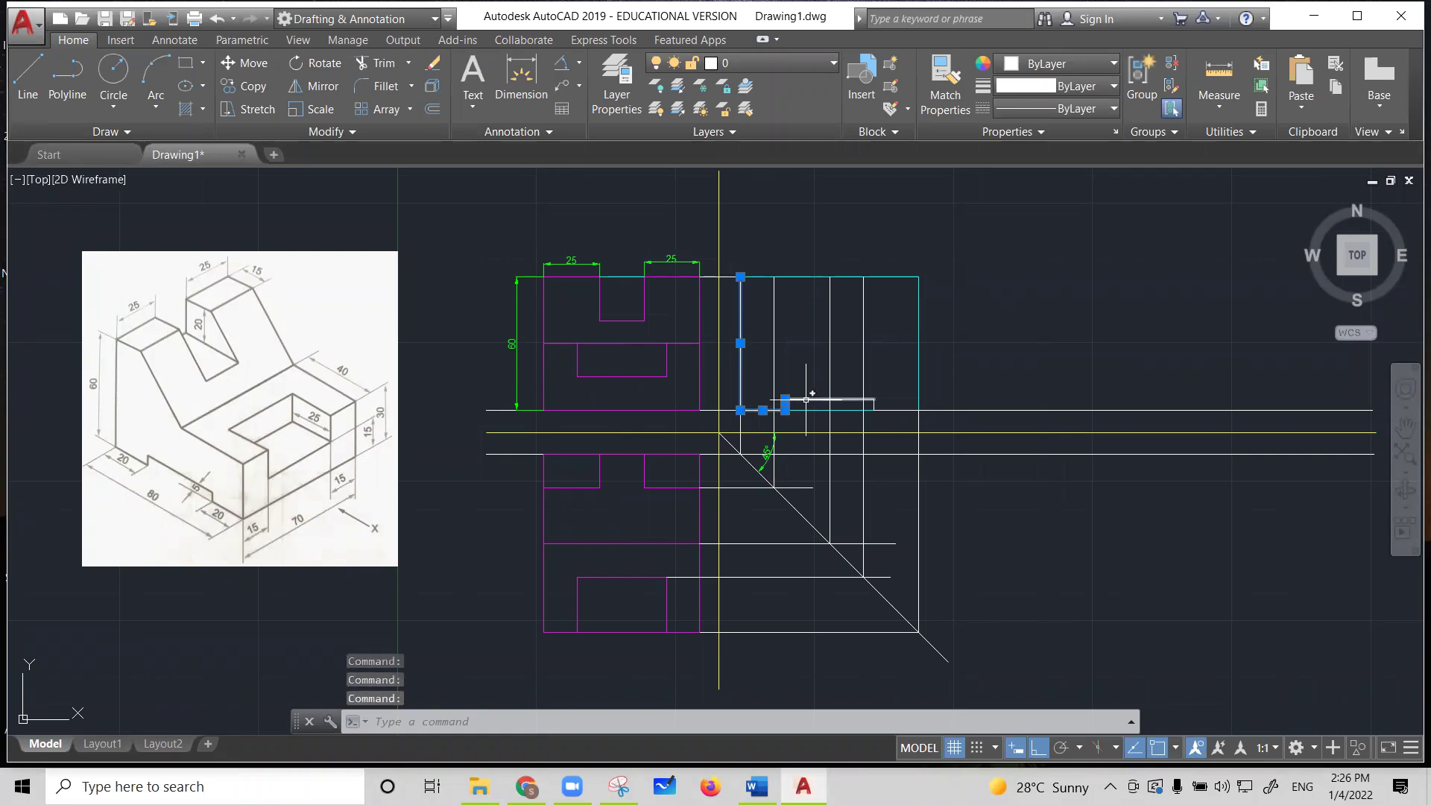
pyautogui.click(896, 410)
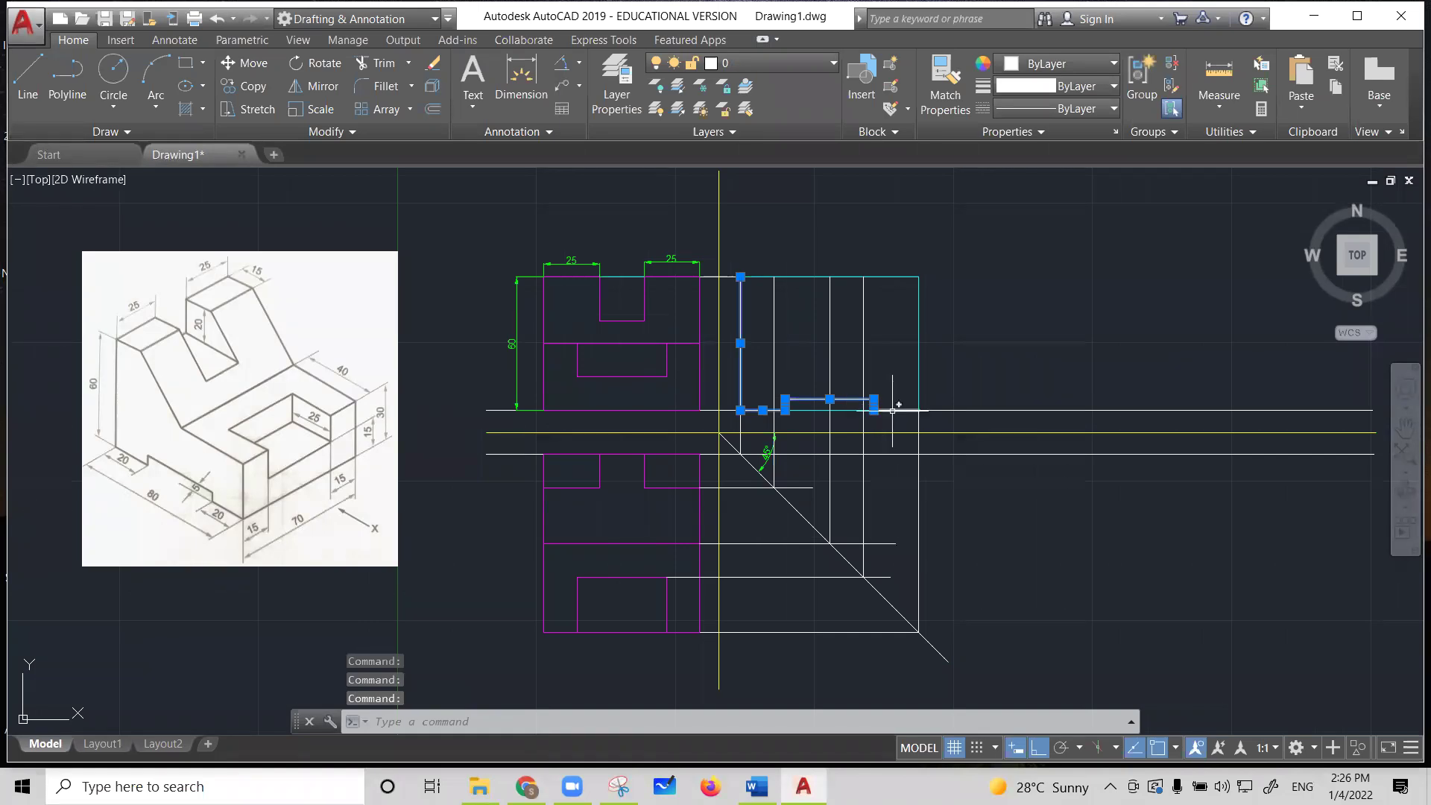
pyautogui.click(1091, 63)
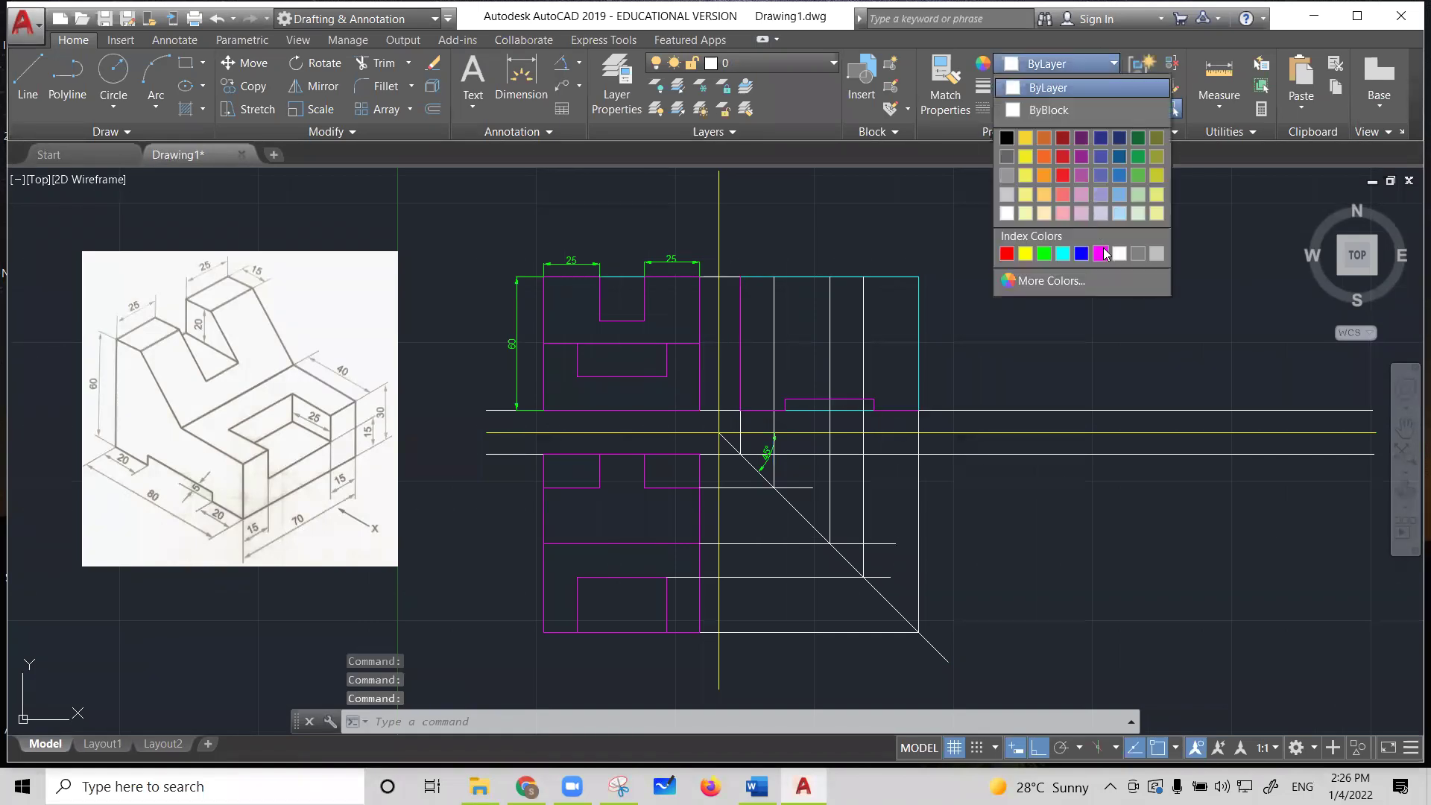
pyautogui.click(1100, 254)
pyautogui.press('Escape')
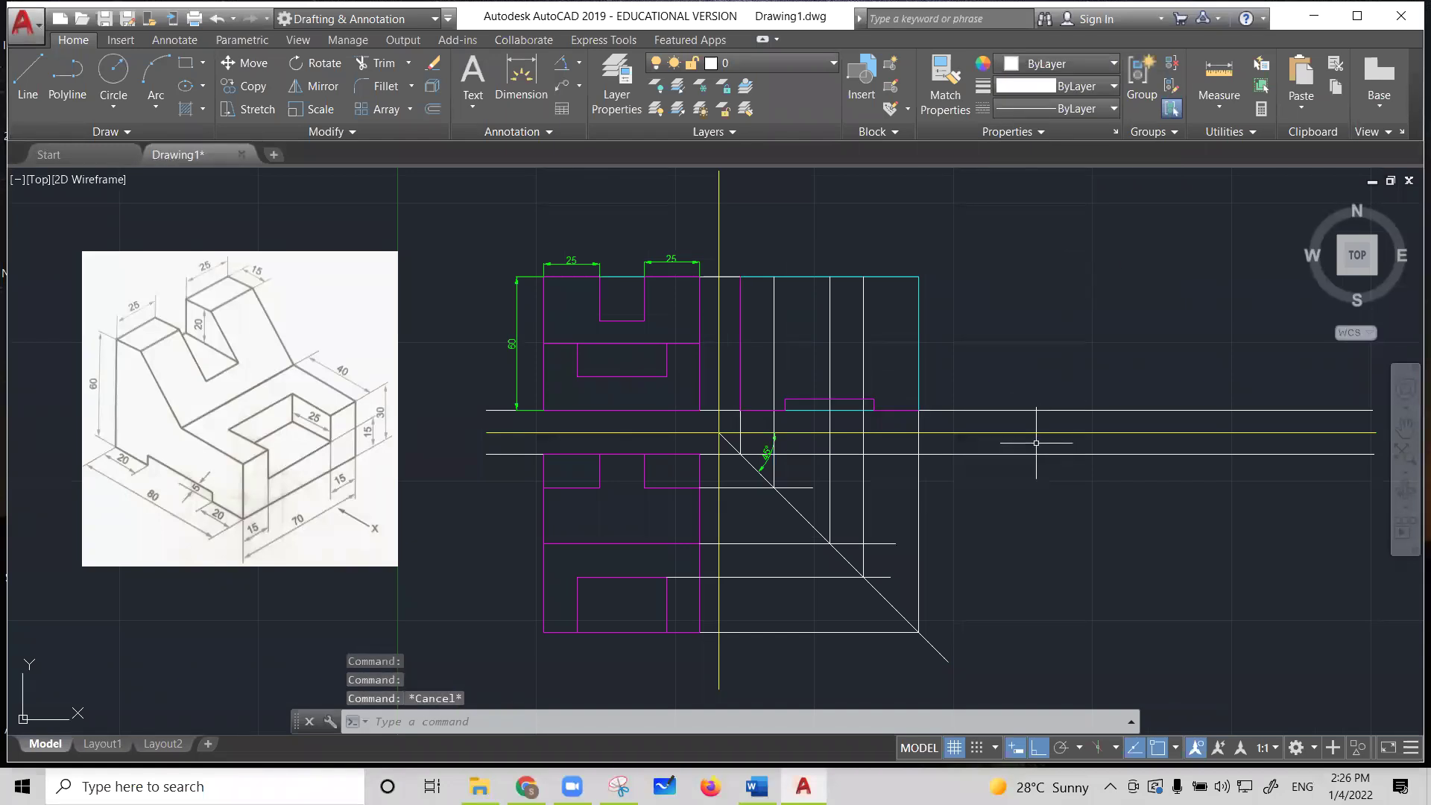
# Draw the side view's top edge, about 15 long, from its upper left corner to the first vertical projection line
pyautogui.click(27, 74)
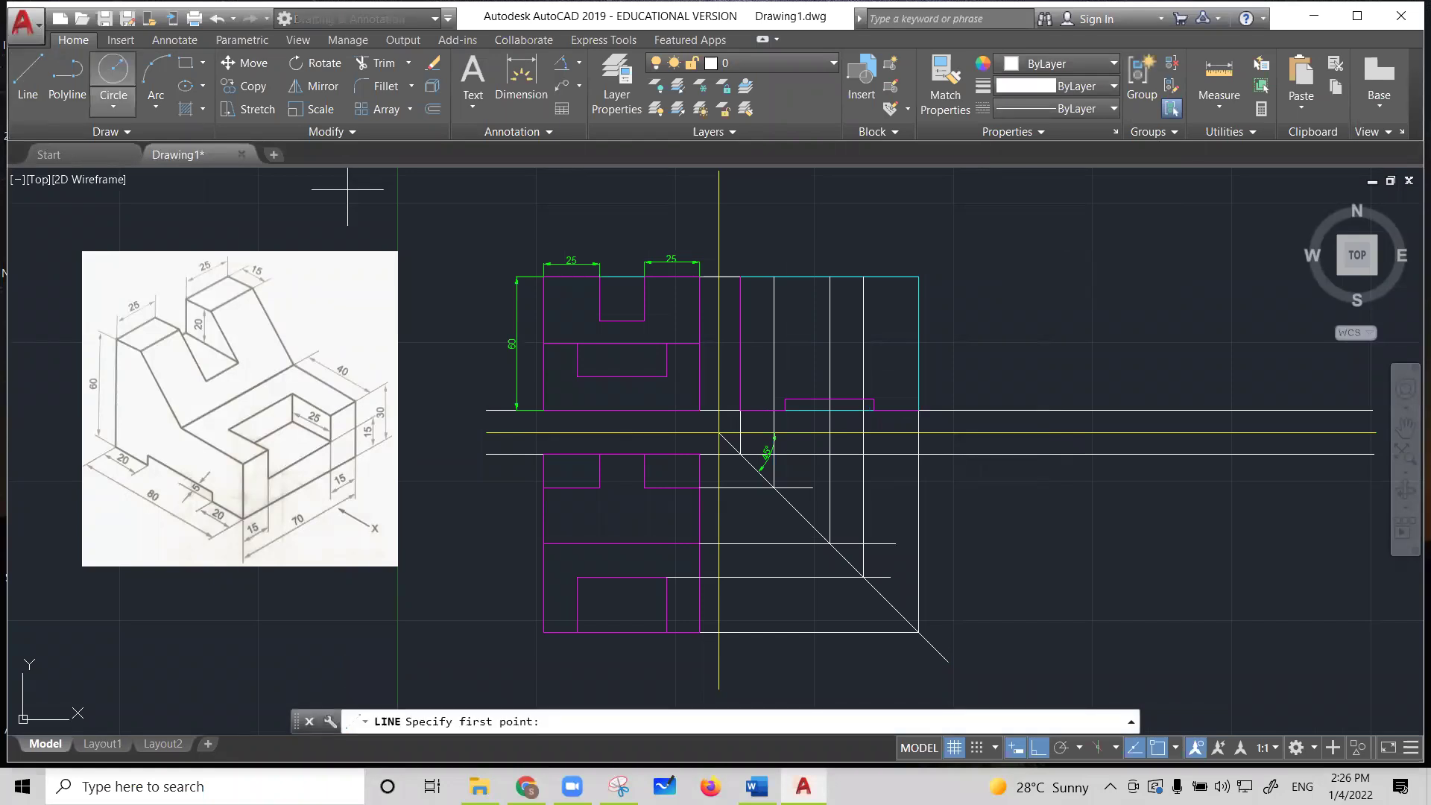
pyautogui.click(740, 277)
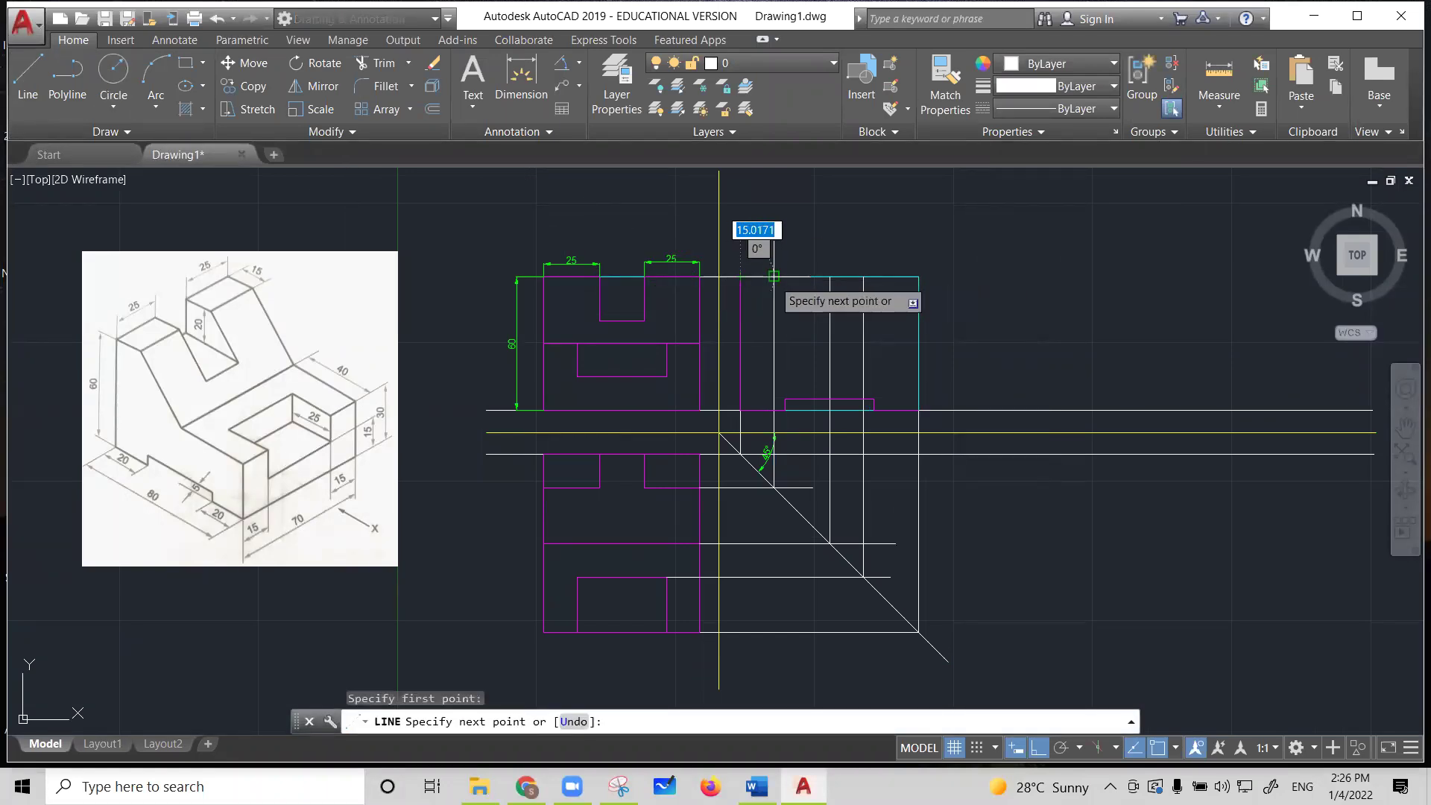
pyautogui.click(774, 278)
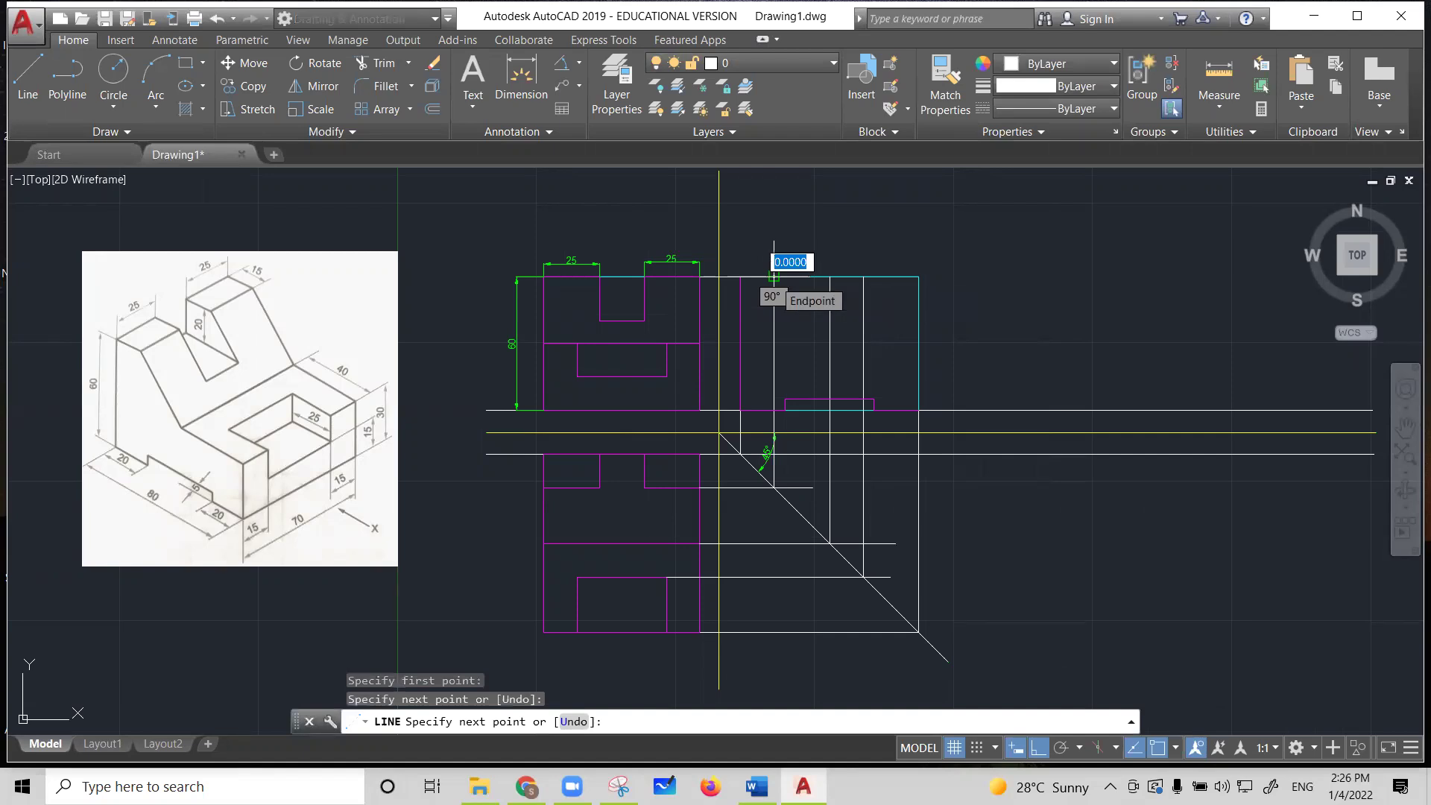
pyautogui.press('Escape')
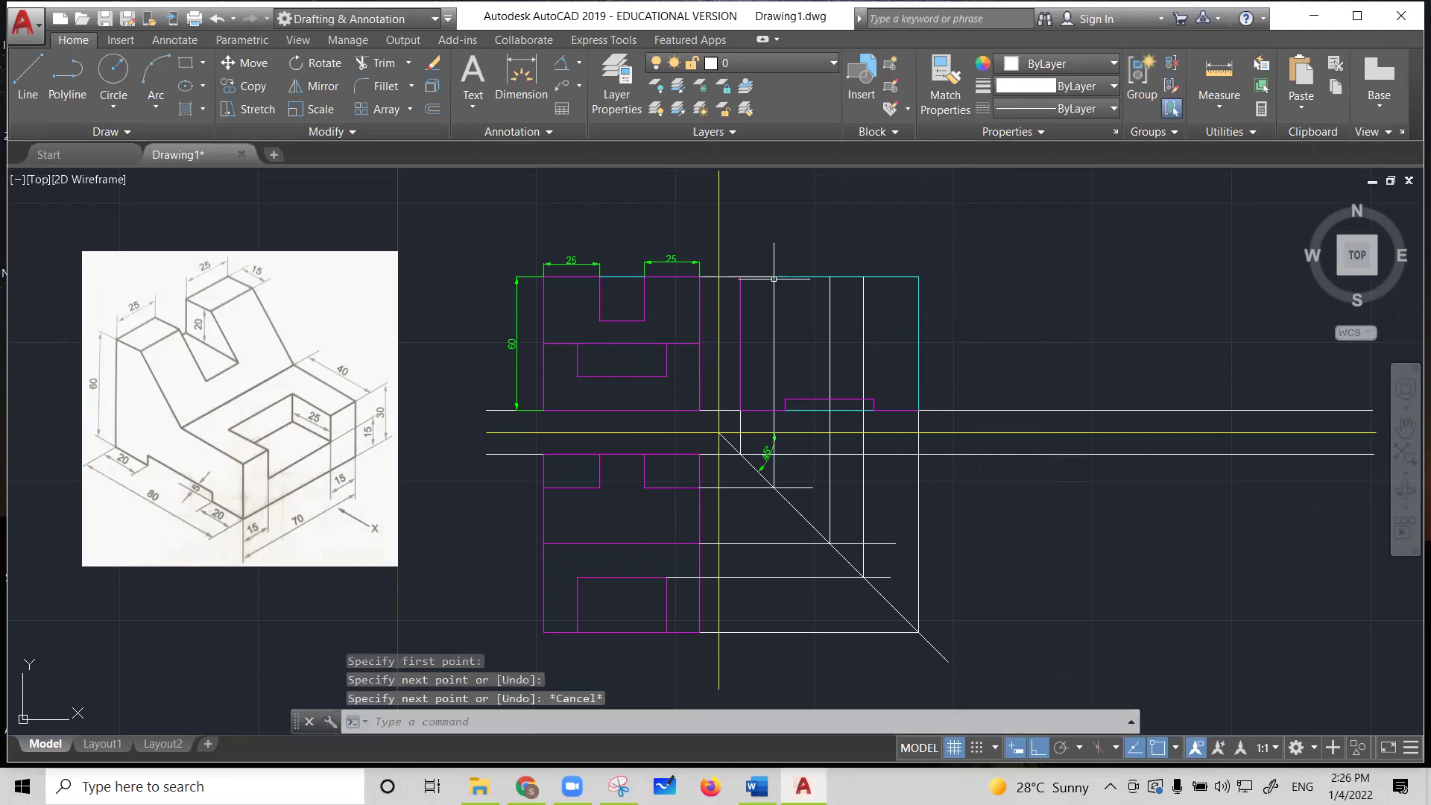
# Draw horizontal projection lines from the front view's middle edge, notch bottom and lower rectangle's base across to the side view's right edge
pyautogui.click(28, 74)
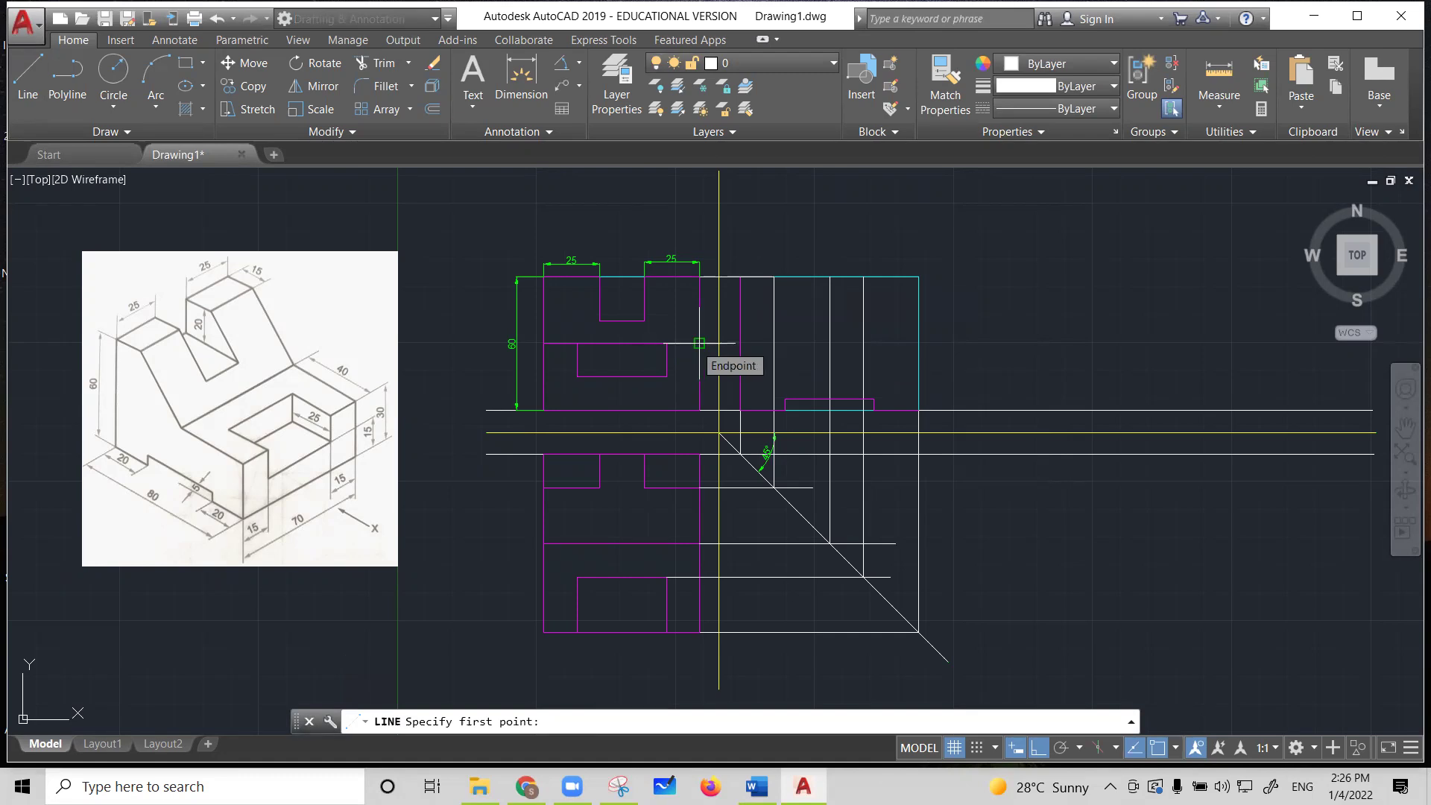
pyautogui.click(700, 343)
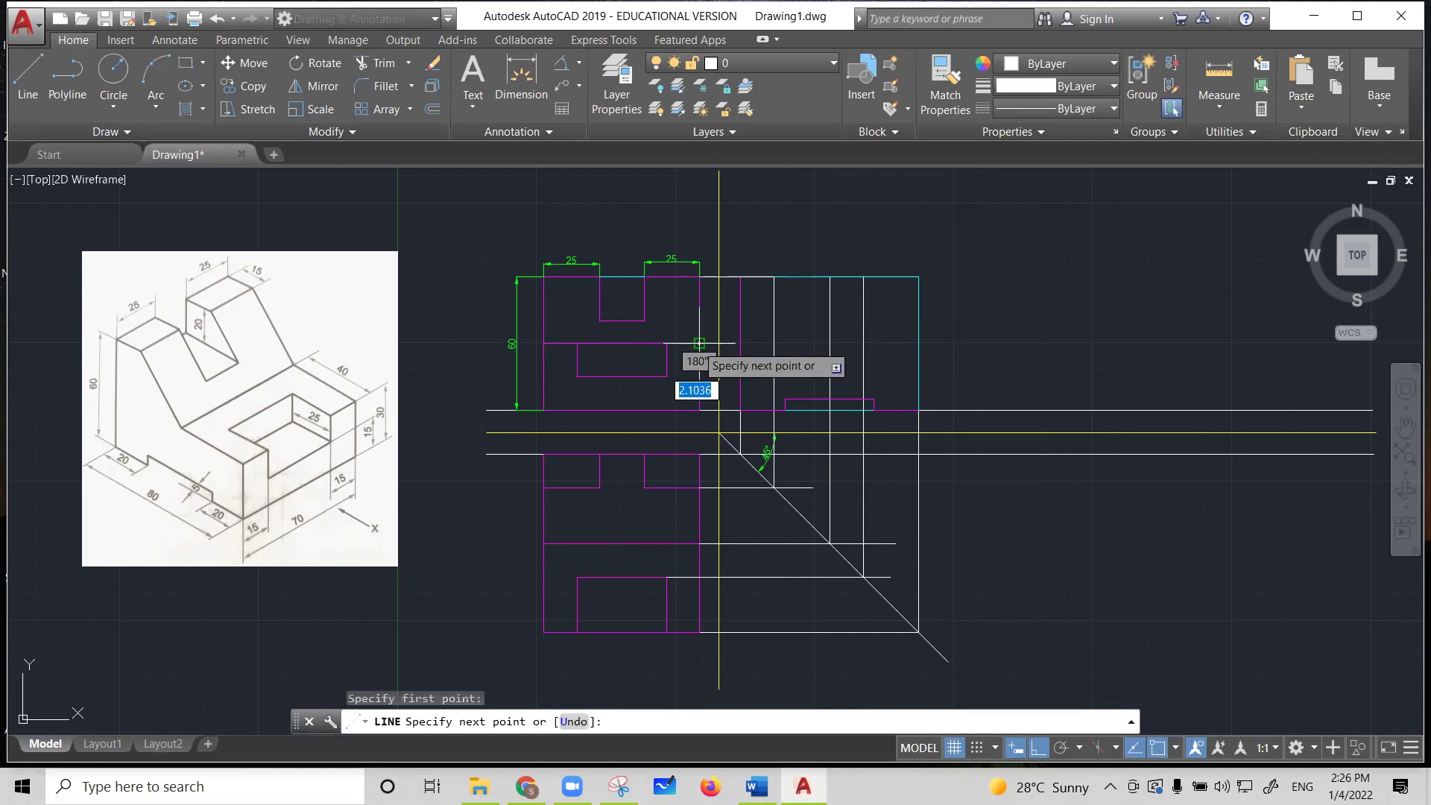
pyautogui.click(919, 343)
pyautogui.press('Escape')
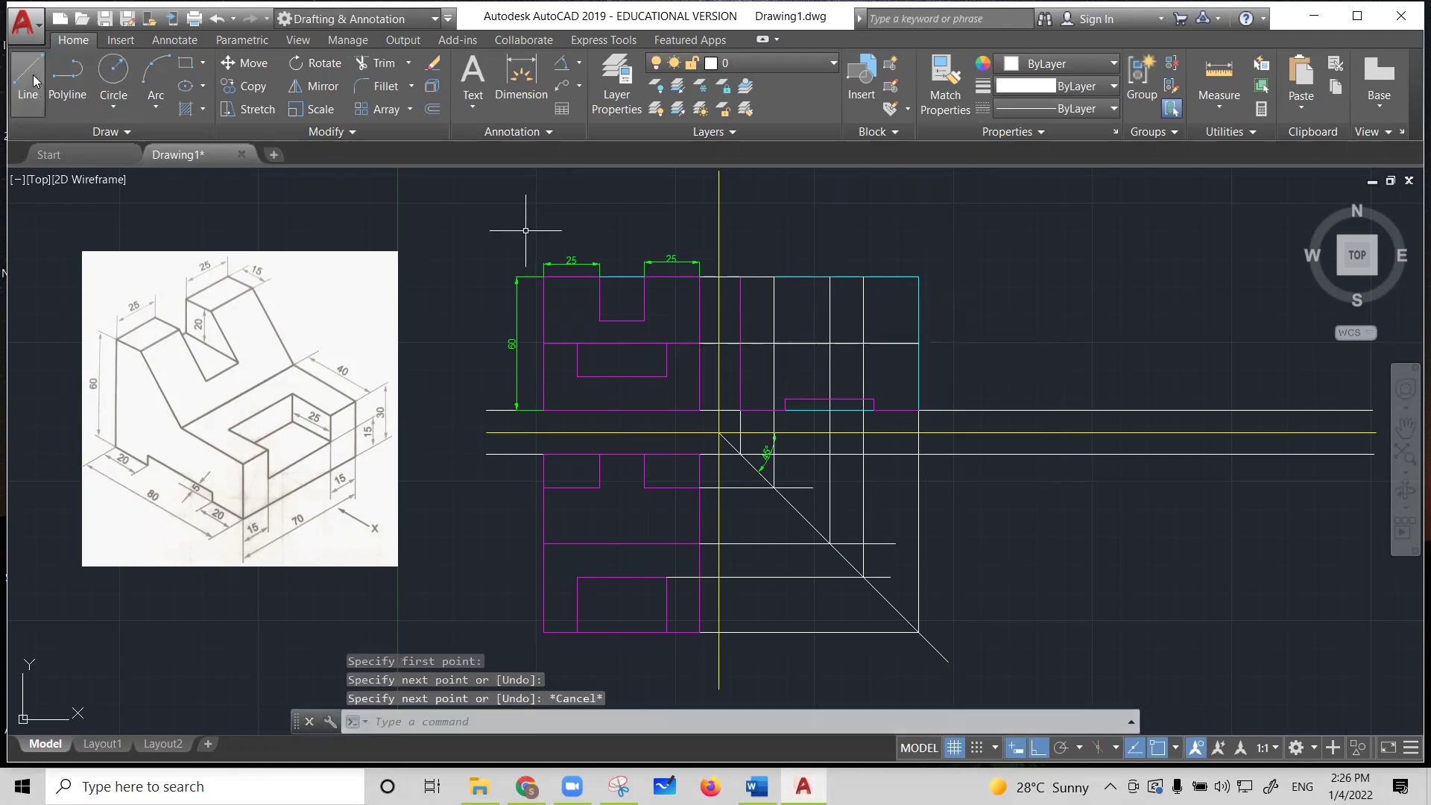
pyautogui.click(29, 75)
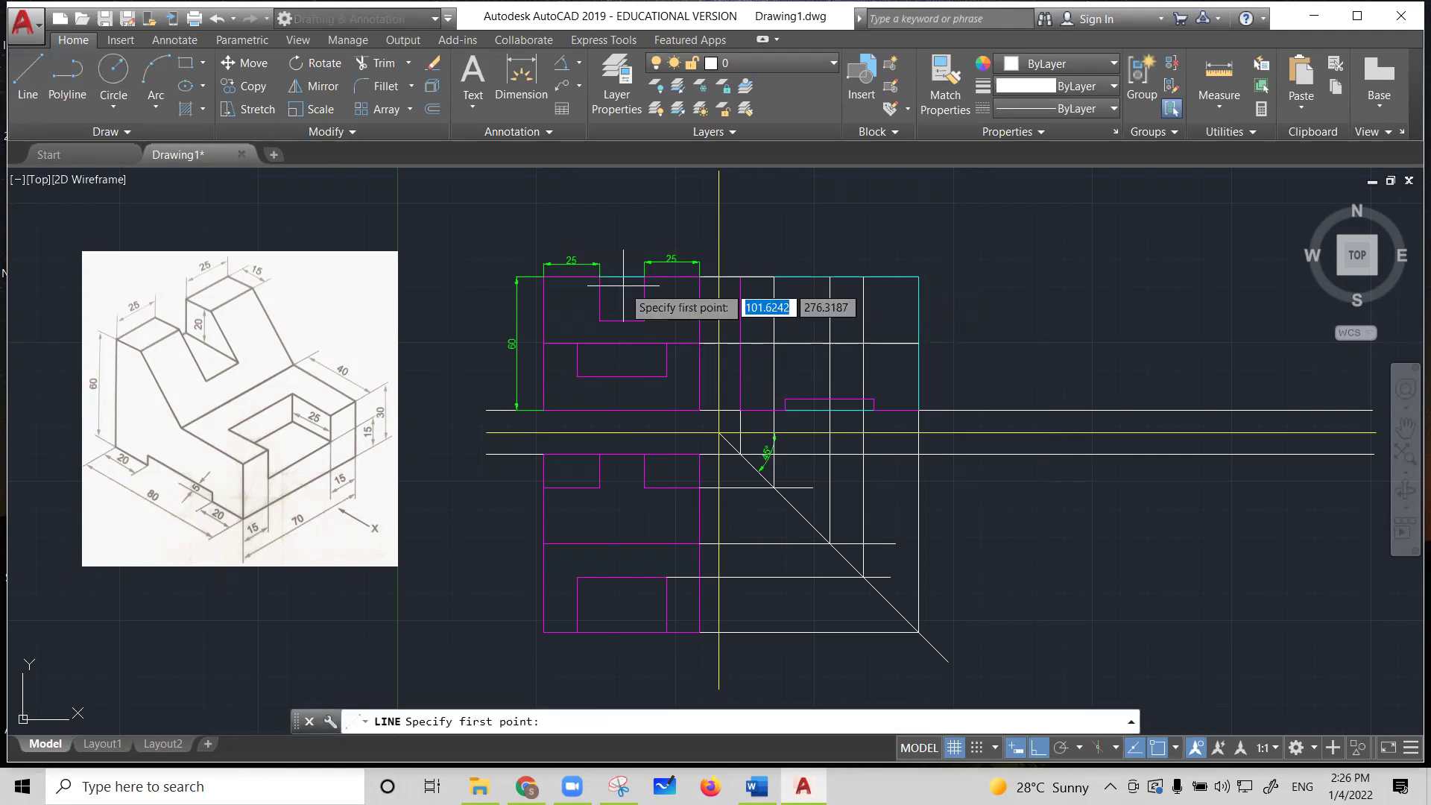
pyautogui.click(645, 321)
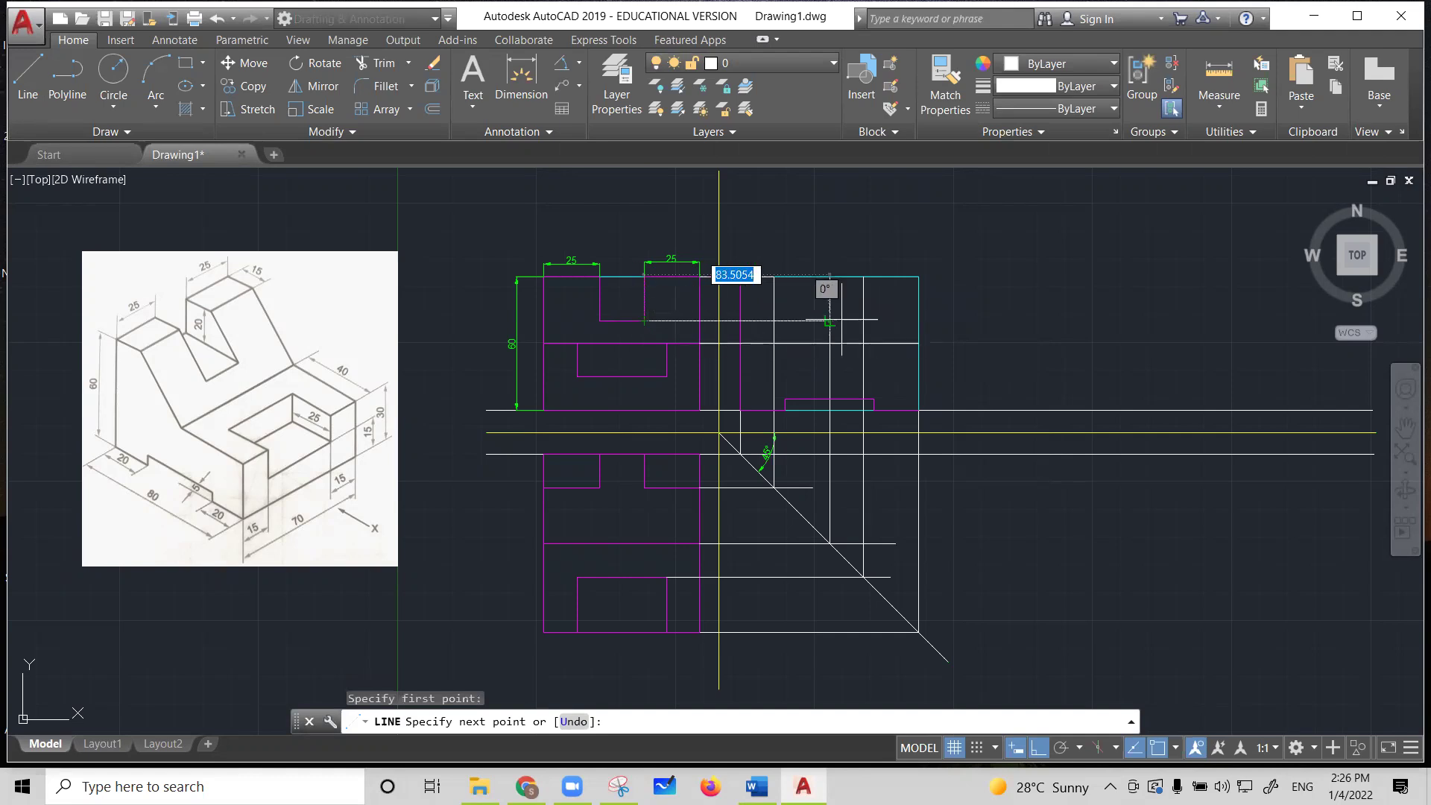
pyautogui.click(918, 321)
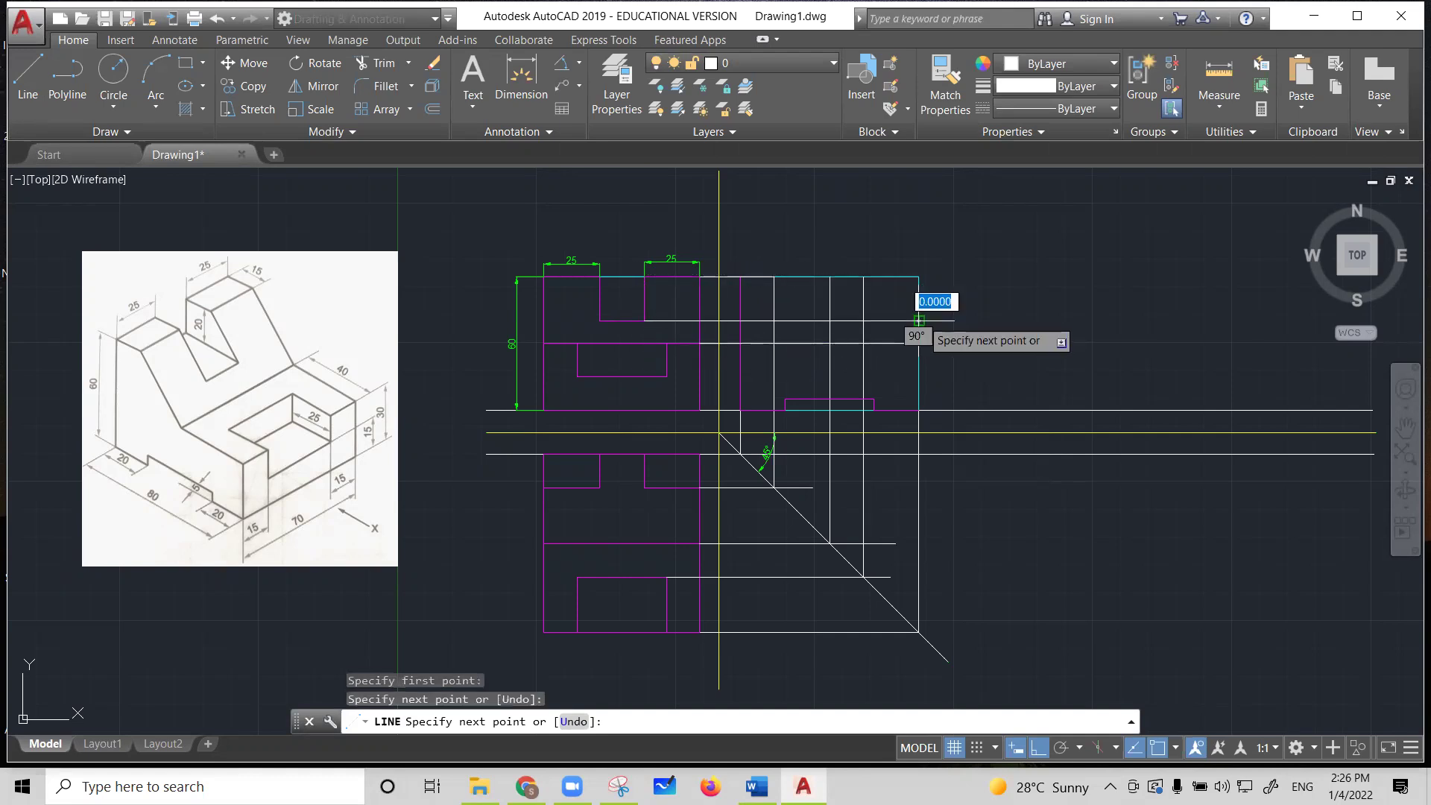
pyautogui.press('Escape')
pyautogui.click(28, 75)
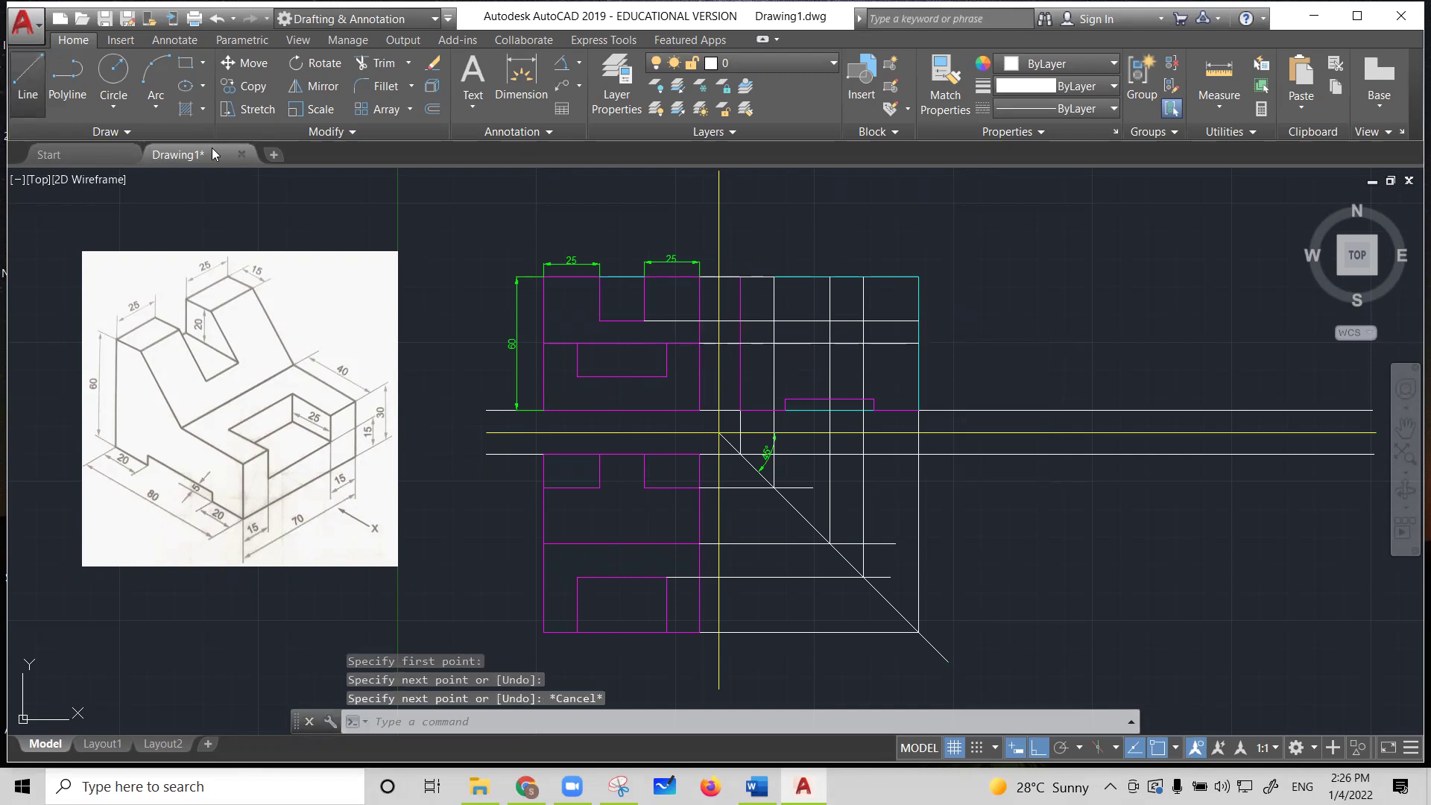
pyautogui.click(666, 377)
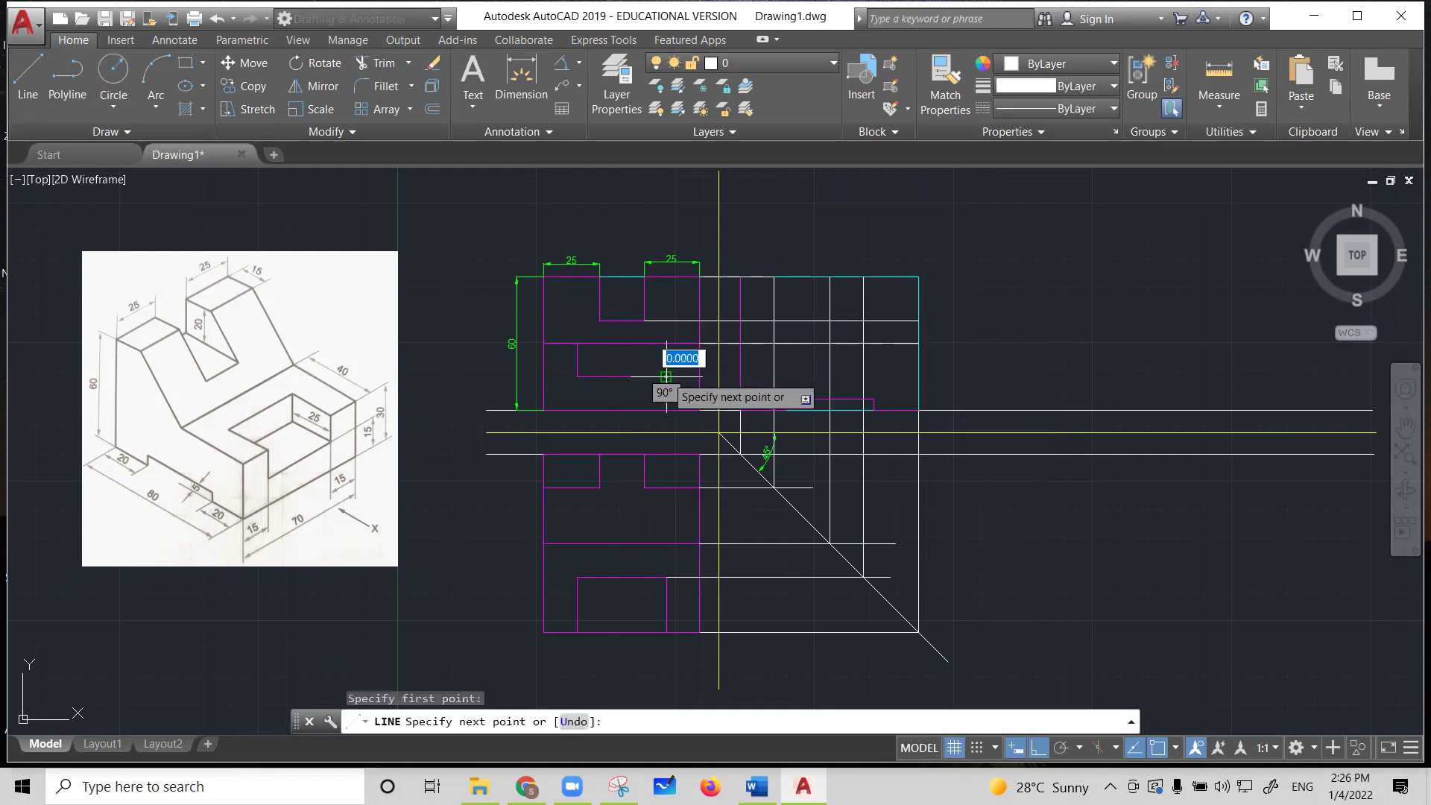
pyautogui.click(915, 376)
pyautogui.press('Escape')
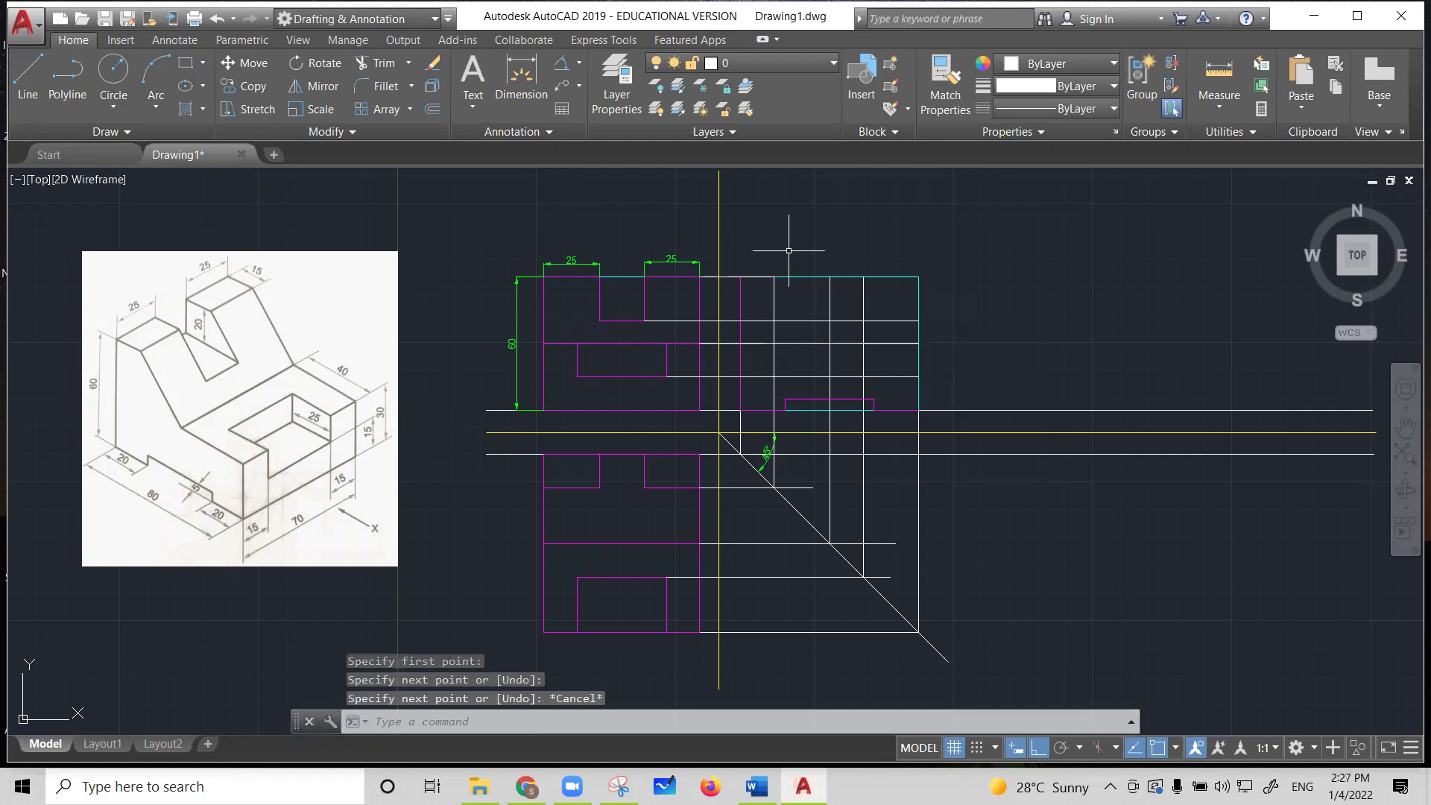
# With Ortho off for the slope, draw the side view's top edge and sloping edge down to where the second vertical meets the middle-edge projection
pyautogui.click(24, 84)
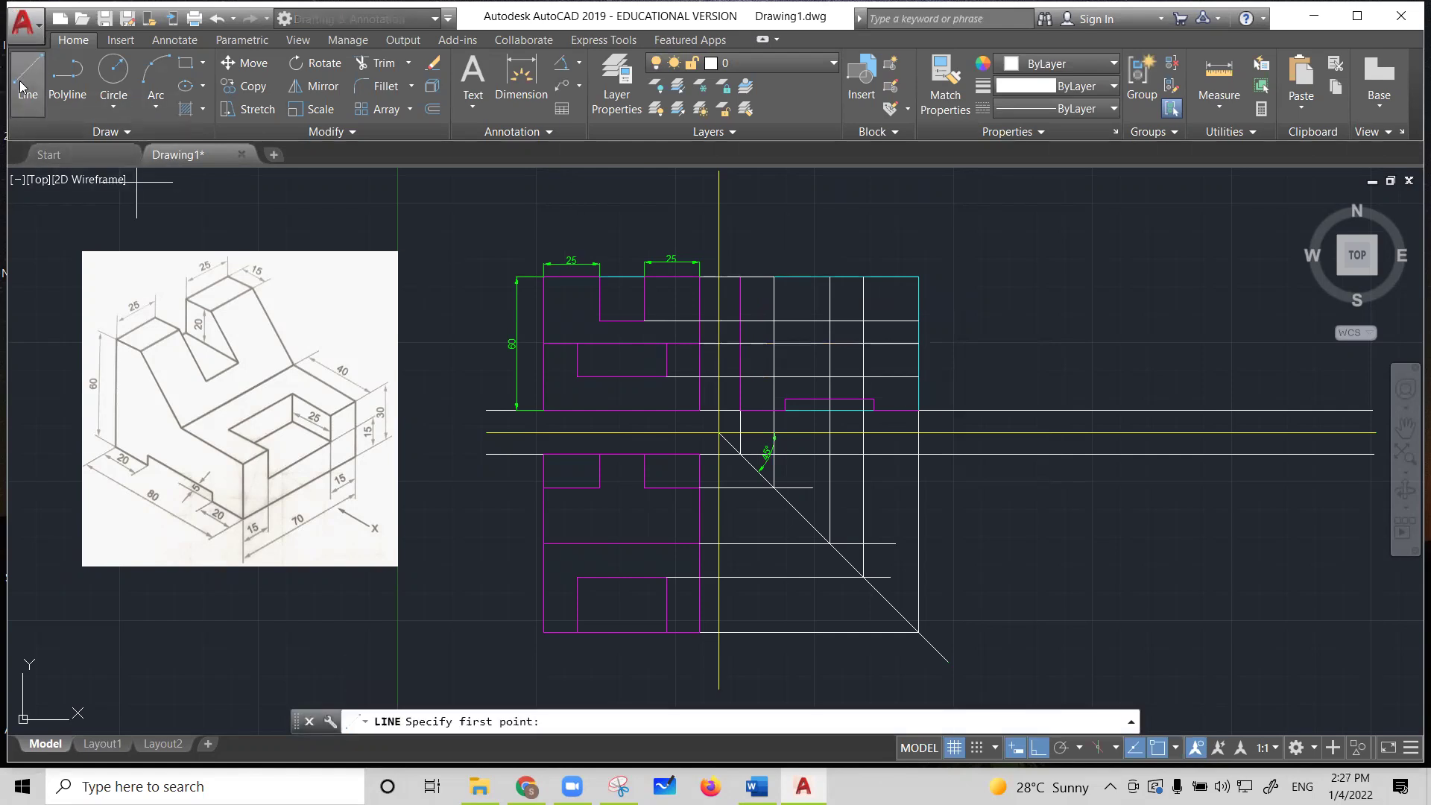
pyautogui.click(740, 276)
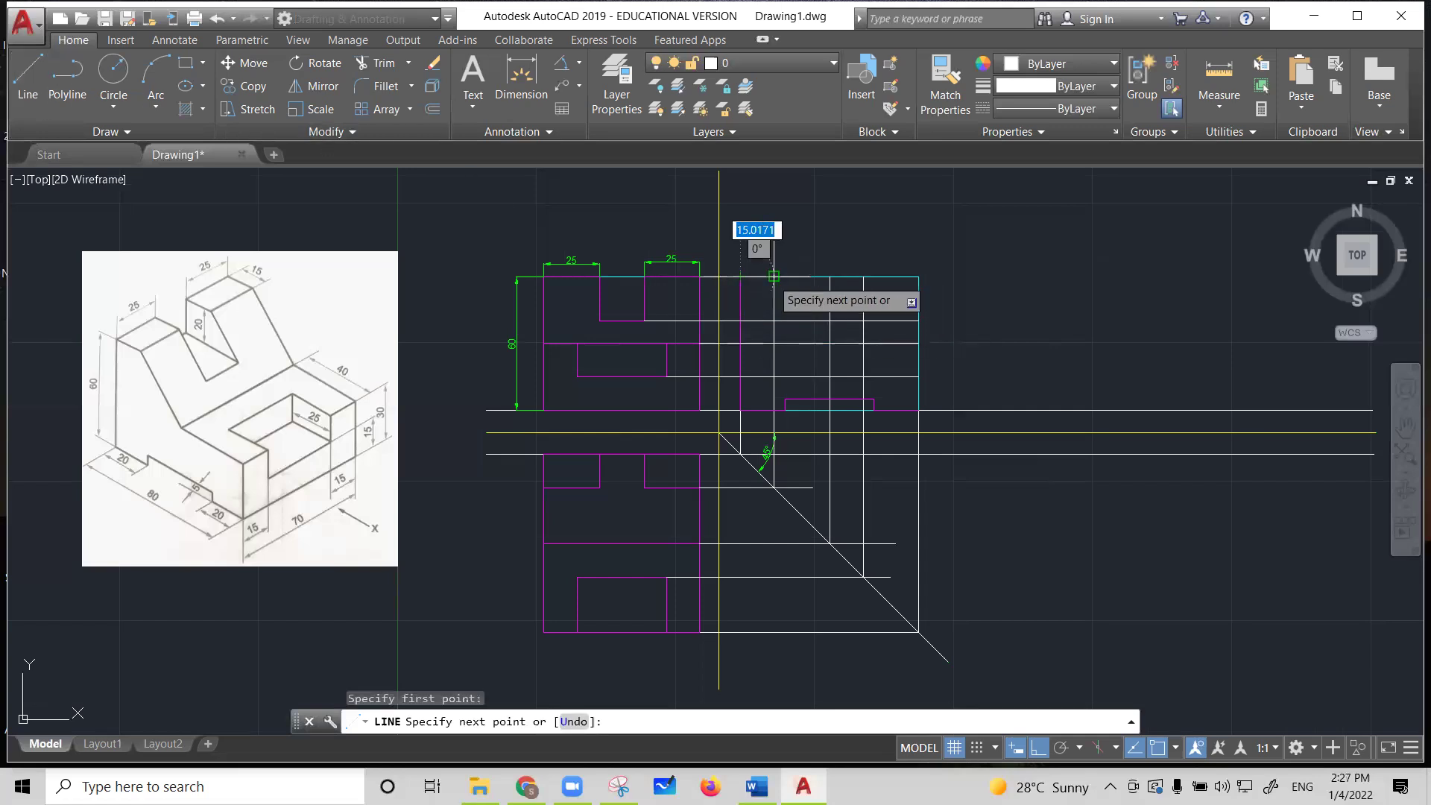
pyautogui.click(773, 276)
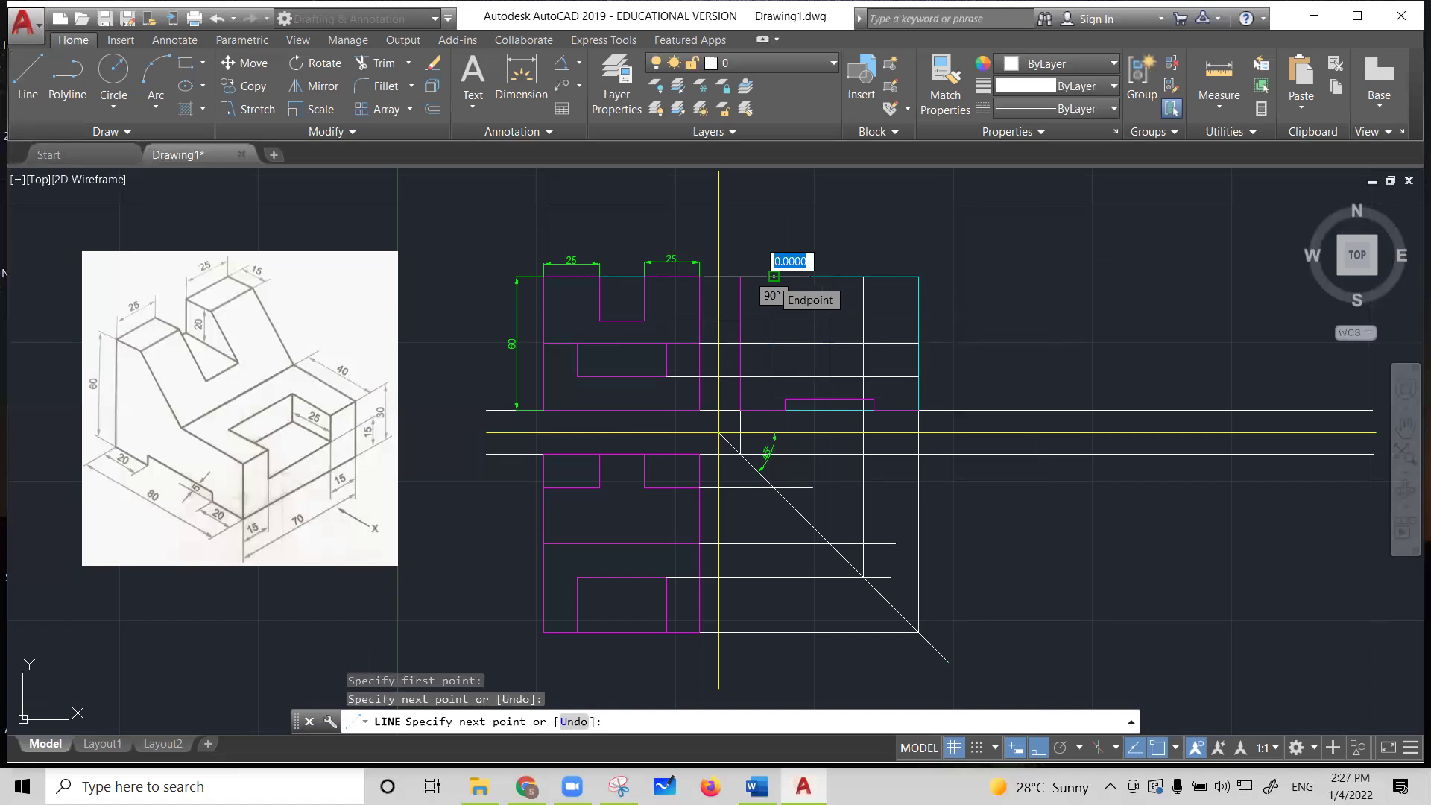
pyautogui.click(1040, 749)
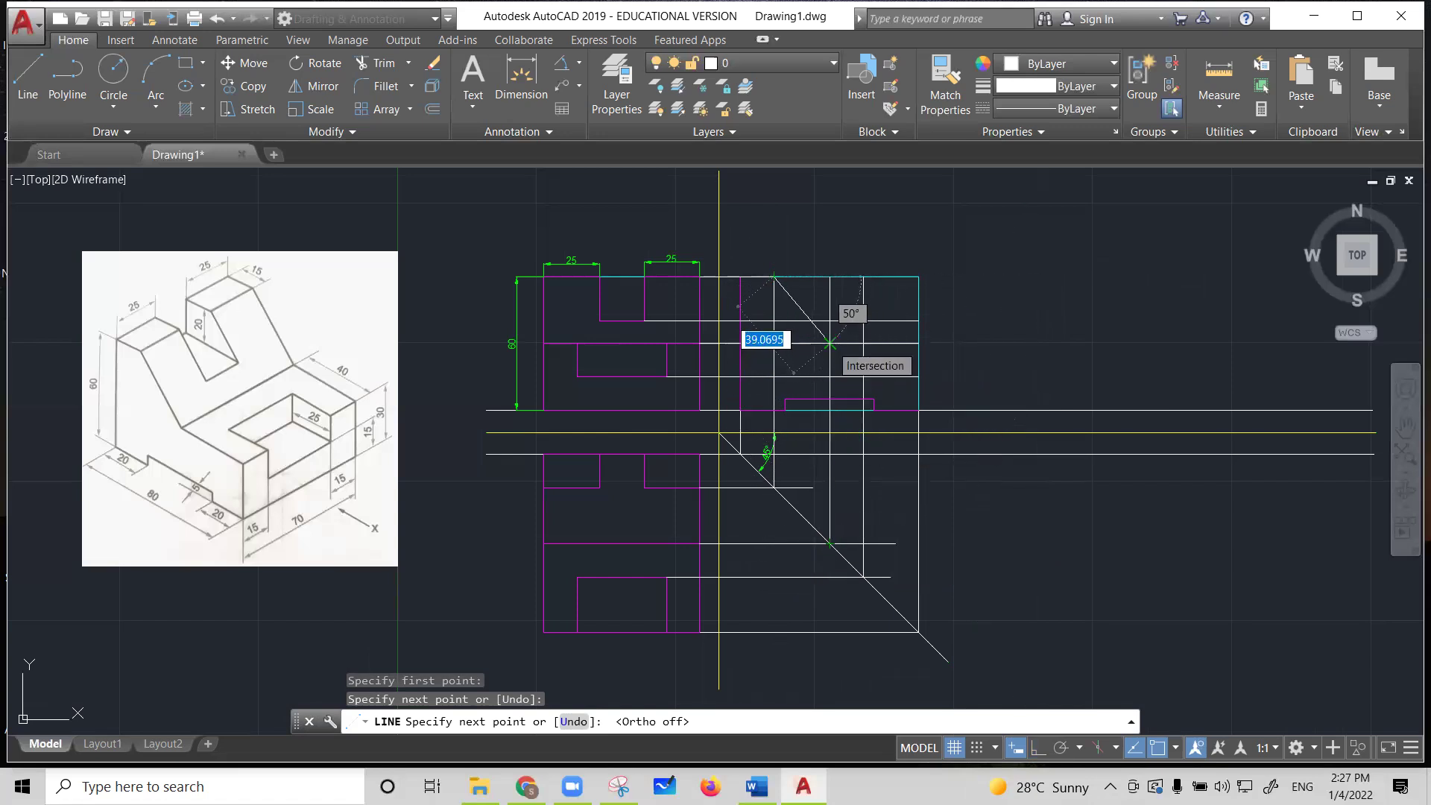
pyautogui.click(830, 343)
pyautogui.press('Escape')
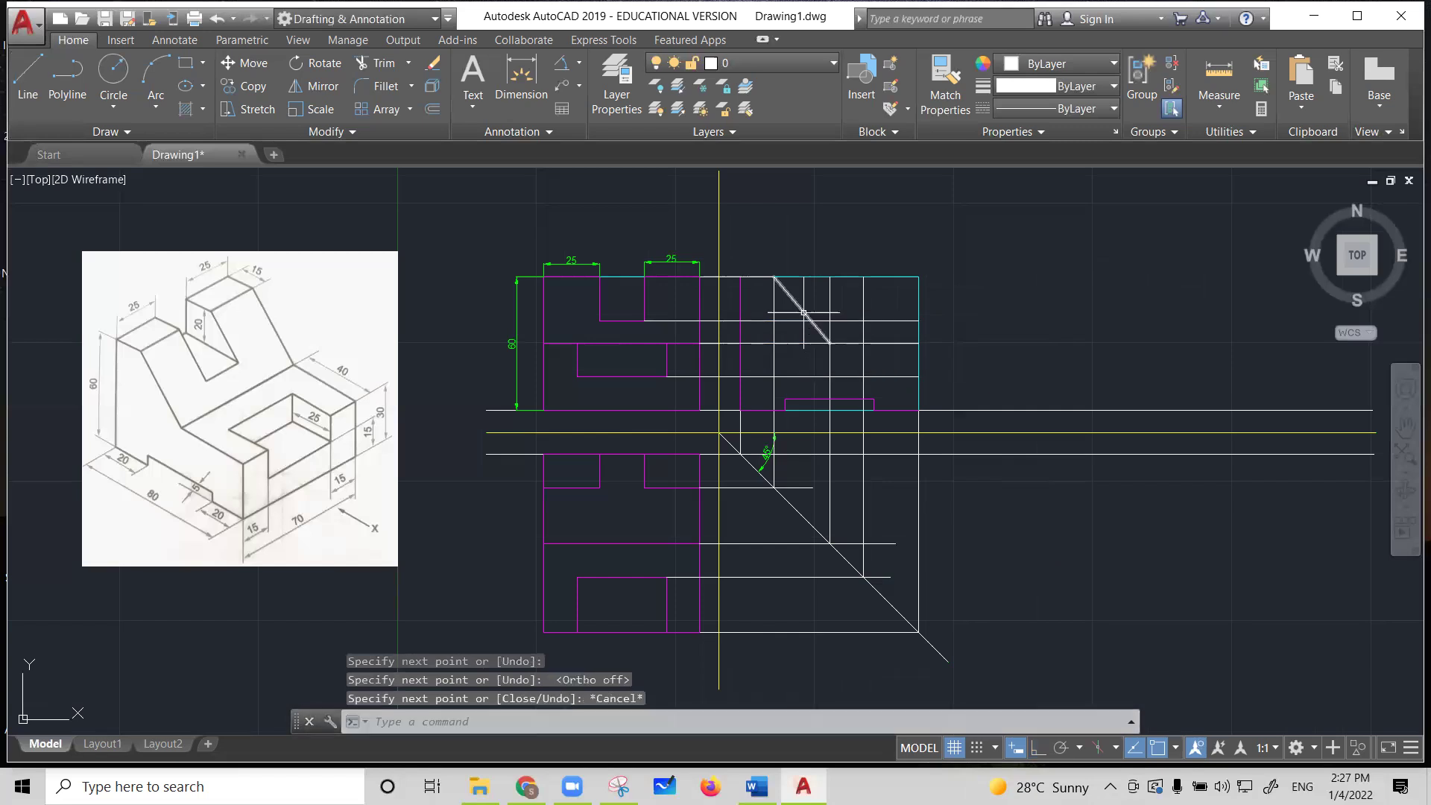
# Recolour the side view's sloping line and short top edge magenta
pyautogui.click(803, 310)
pyautogui.click(754, 277)
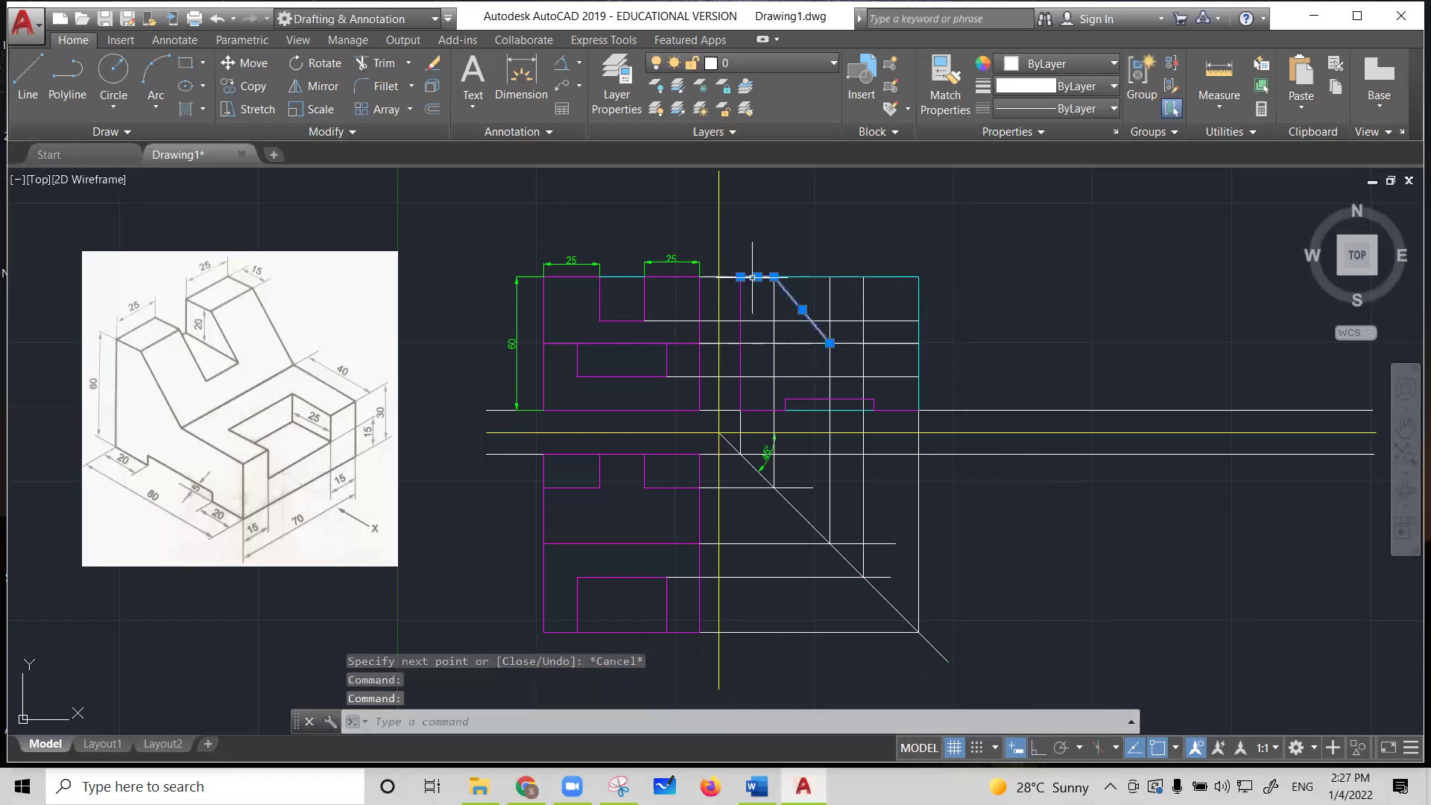
pyautogui.click(1036, 66)
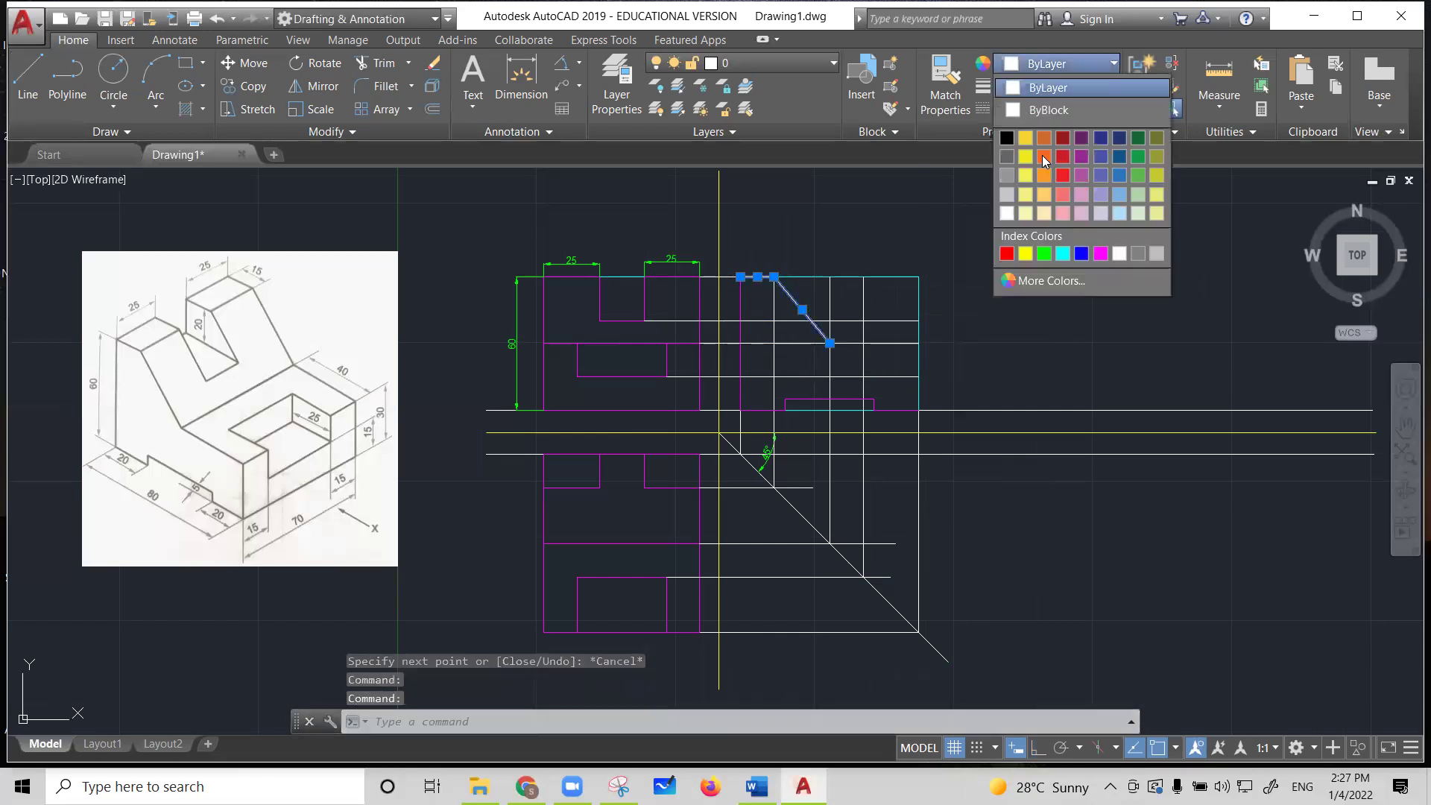
pyautogui.click(1100, 254)
pyautogui.press('Escape')
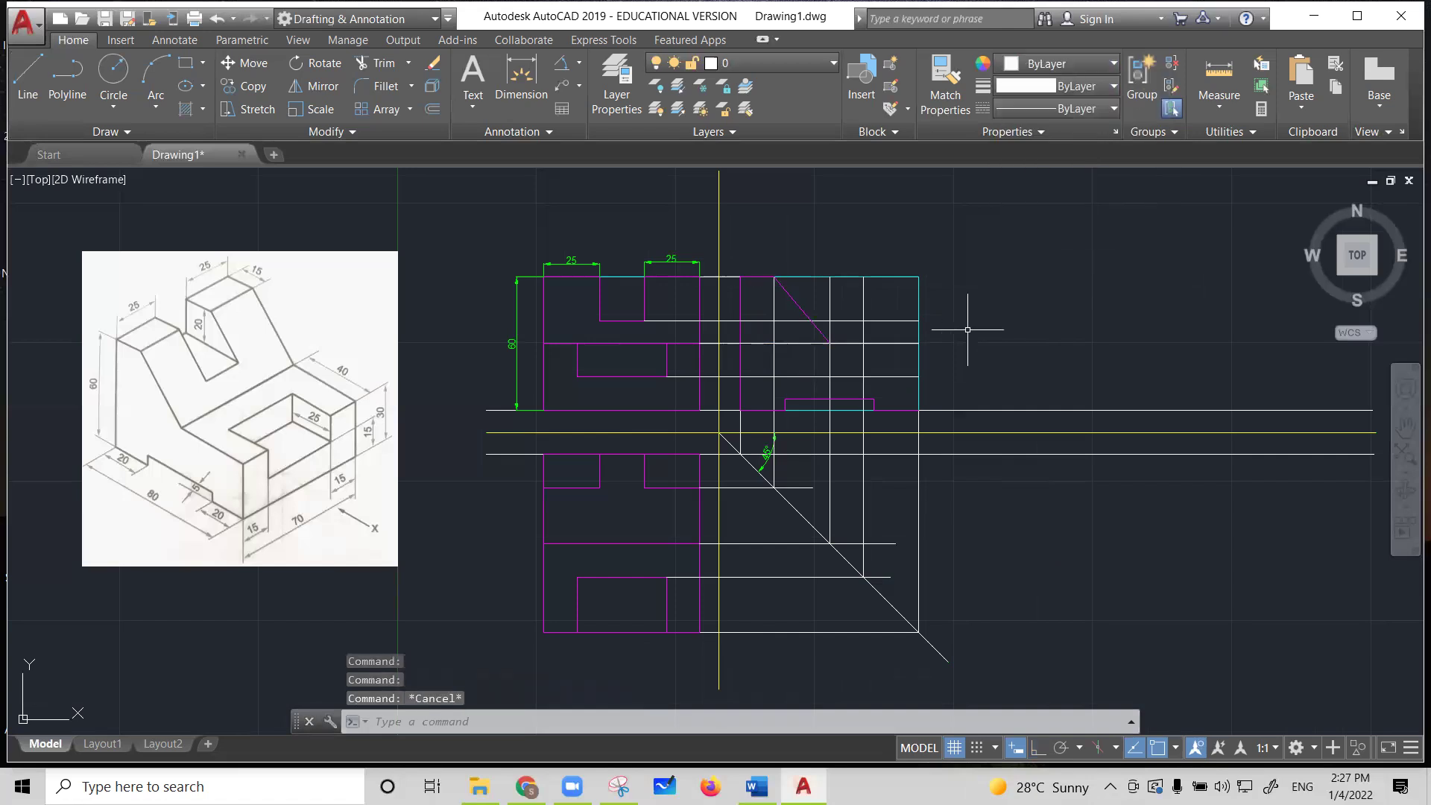
# Draw connected lines in the side view from the slope's lower end across to the right edge and down to the base
pyautogui.click(27, 74)
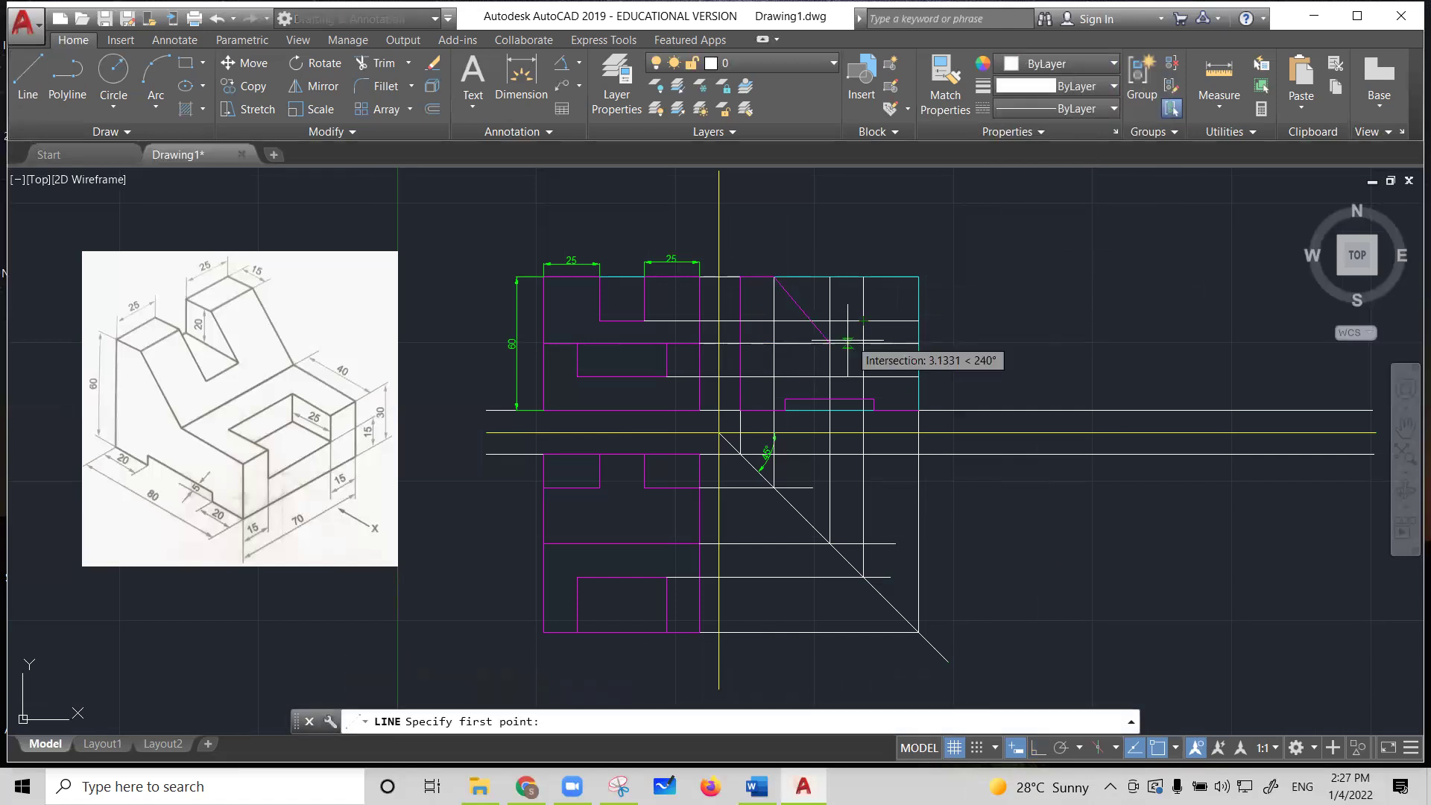
pyautogui.click(919, 344)
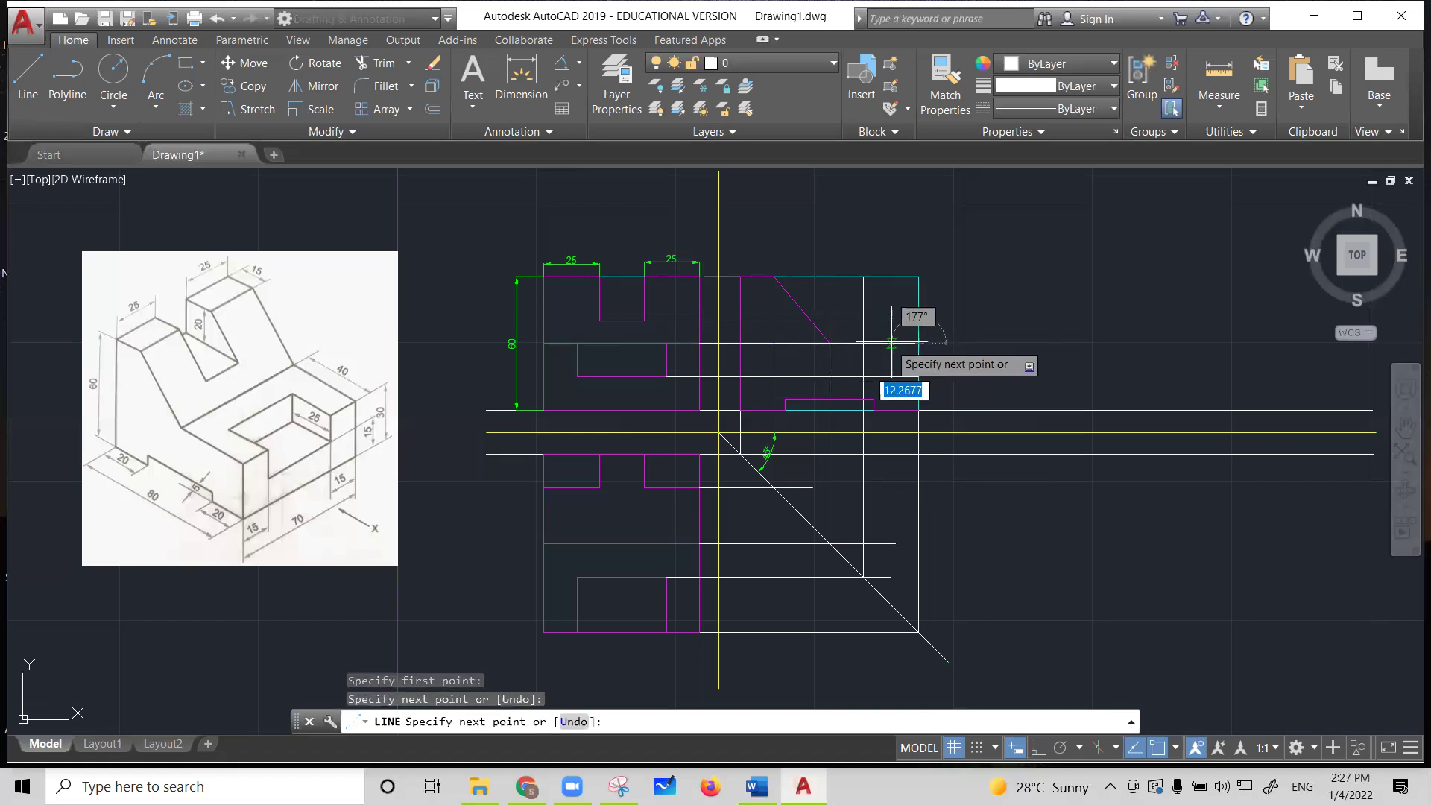
pyautogui.click(918, 409)
pyautogui.press('Escape')
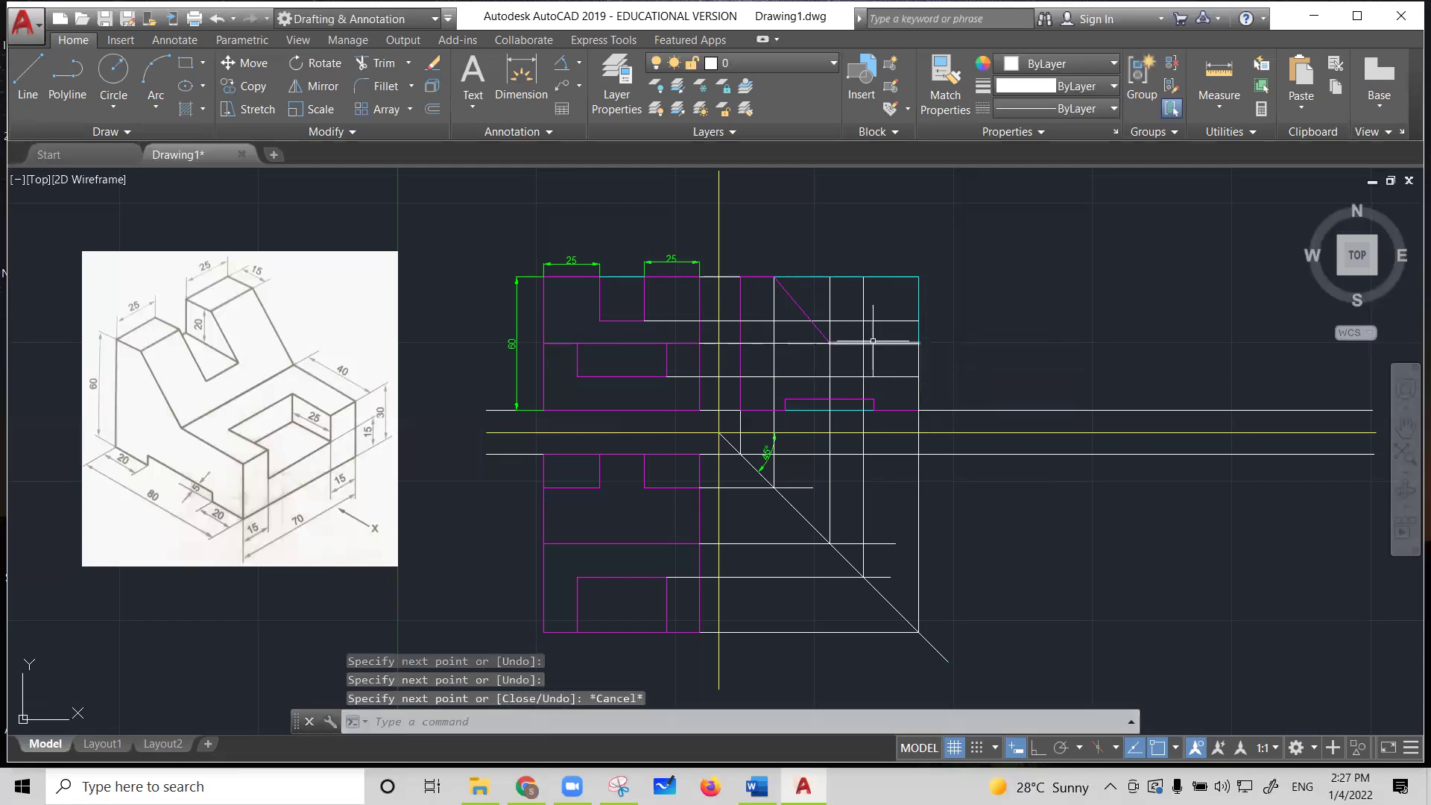
# Change the color of the side view's new horizontal and vertical edges to magenta
pyautogui.click(873, 343)
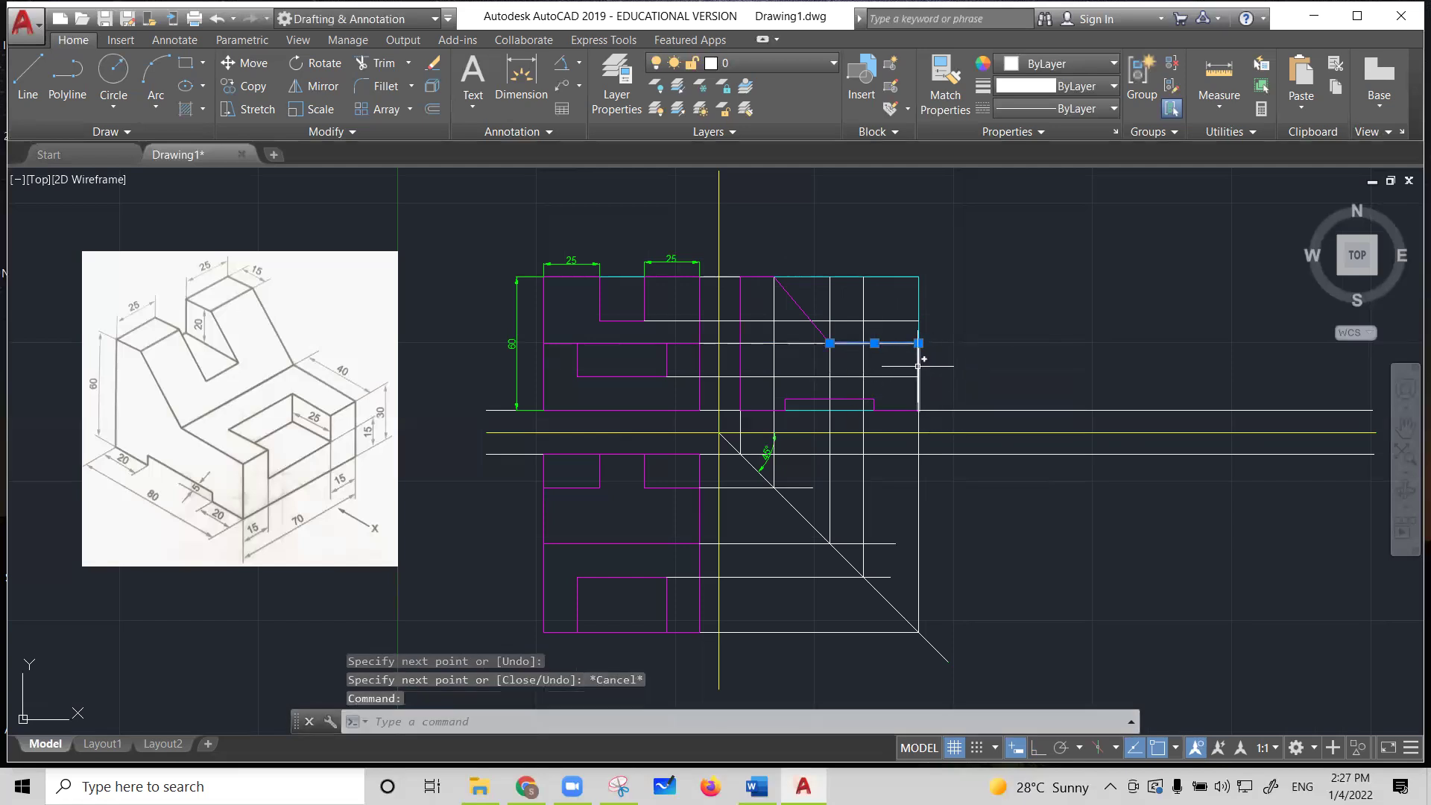
pyautogui.click(918, 366)
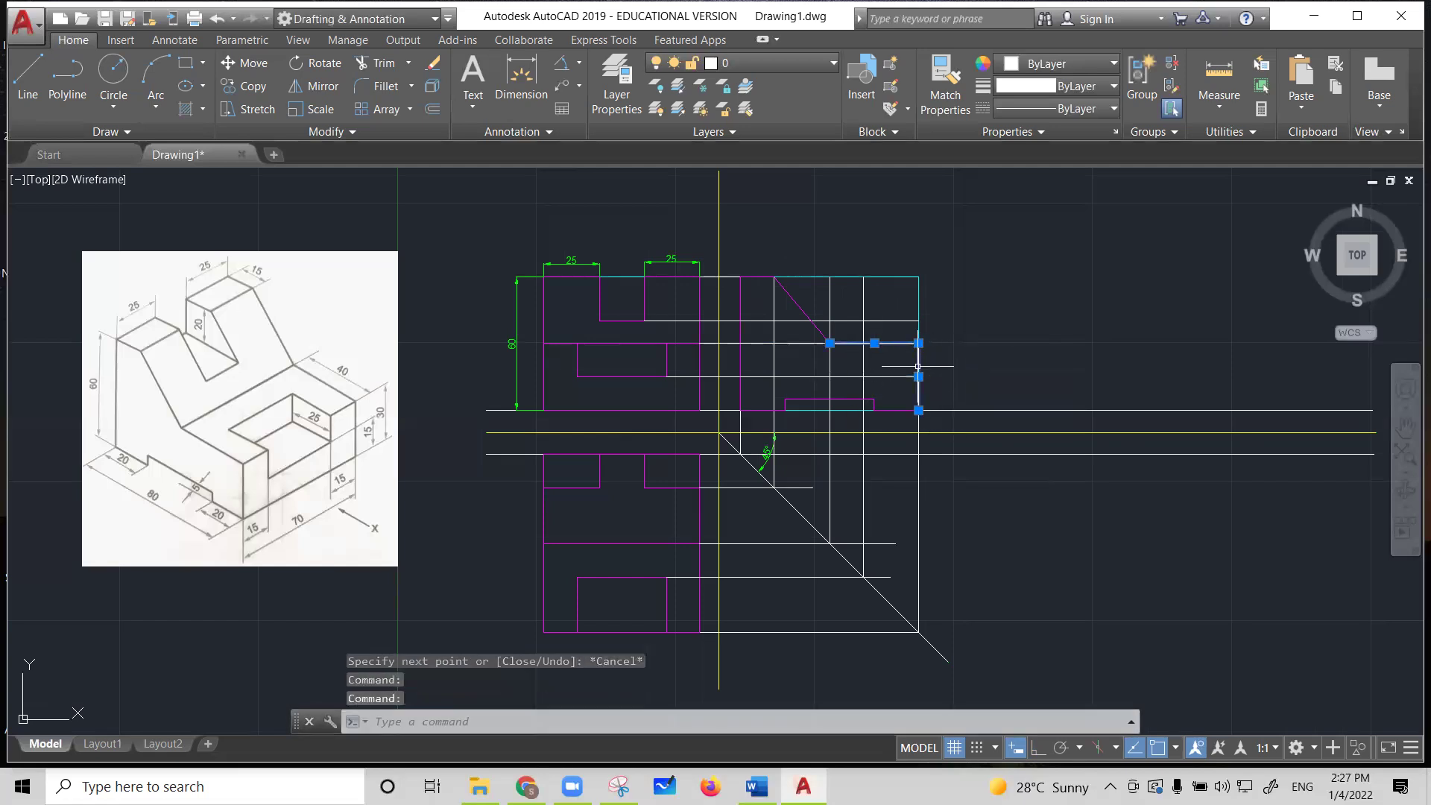
pyautogui.click(1084, 65)
pyautogui.click(1101, 254)
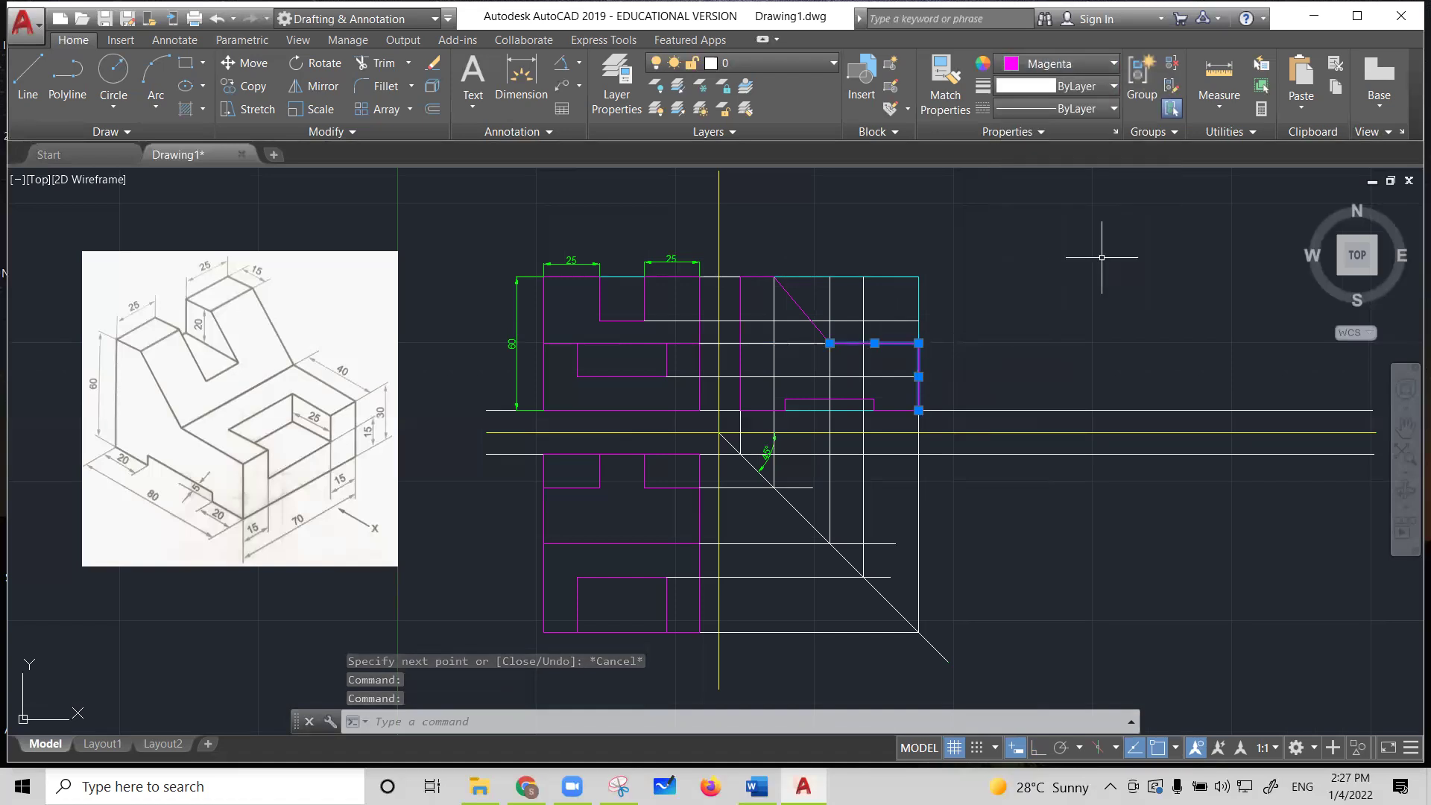
pyautogui.press('Escape')
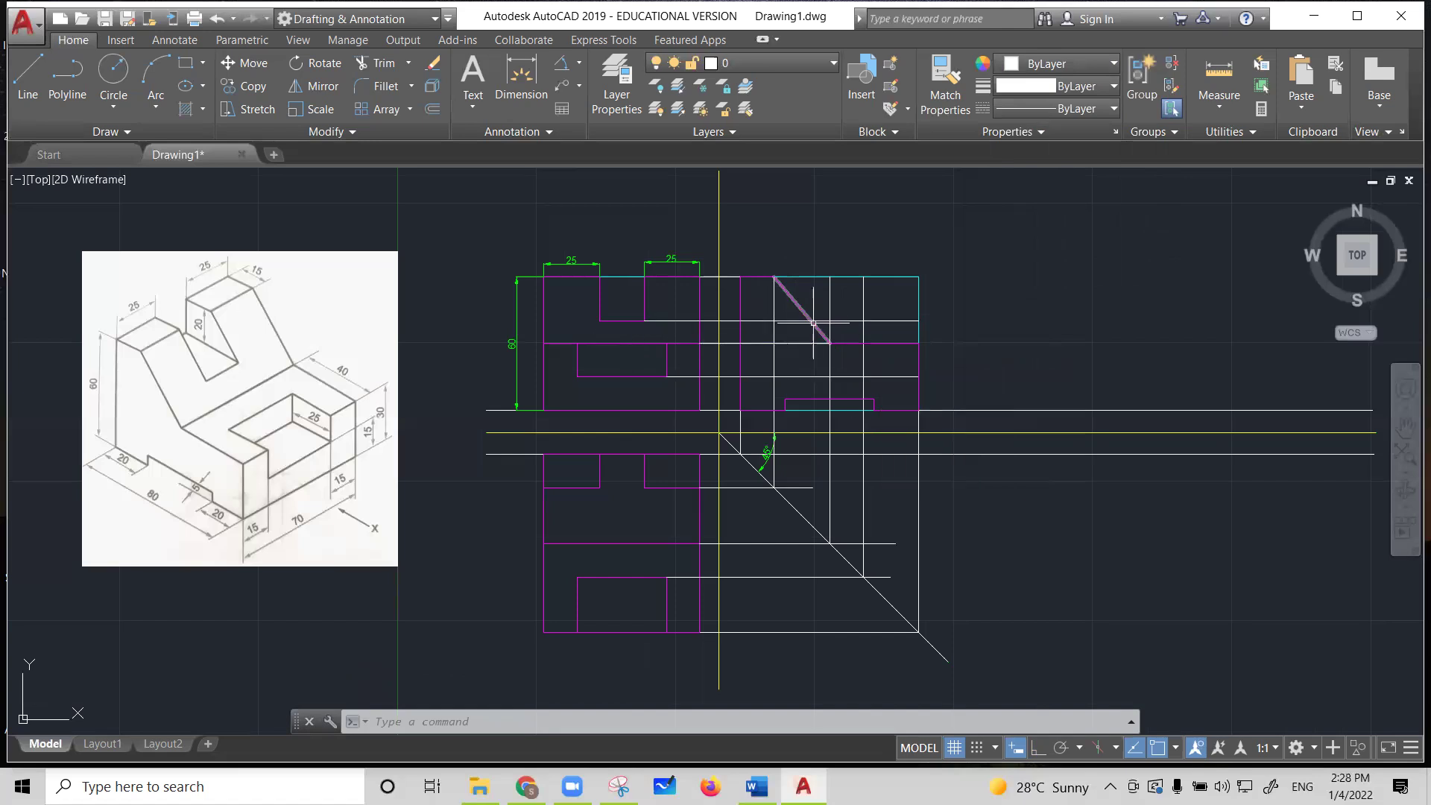
# Try to project the intersection of the slope and notch-floor line down to the 45° line with Ortho on, and undo it
pyautogui.click(30, 83)
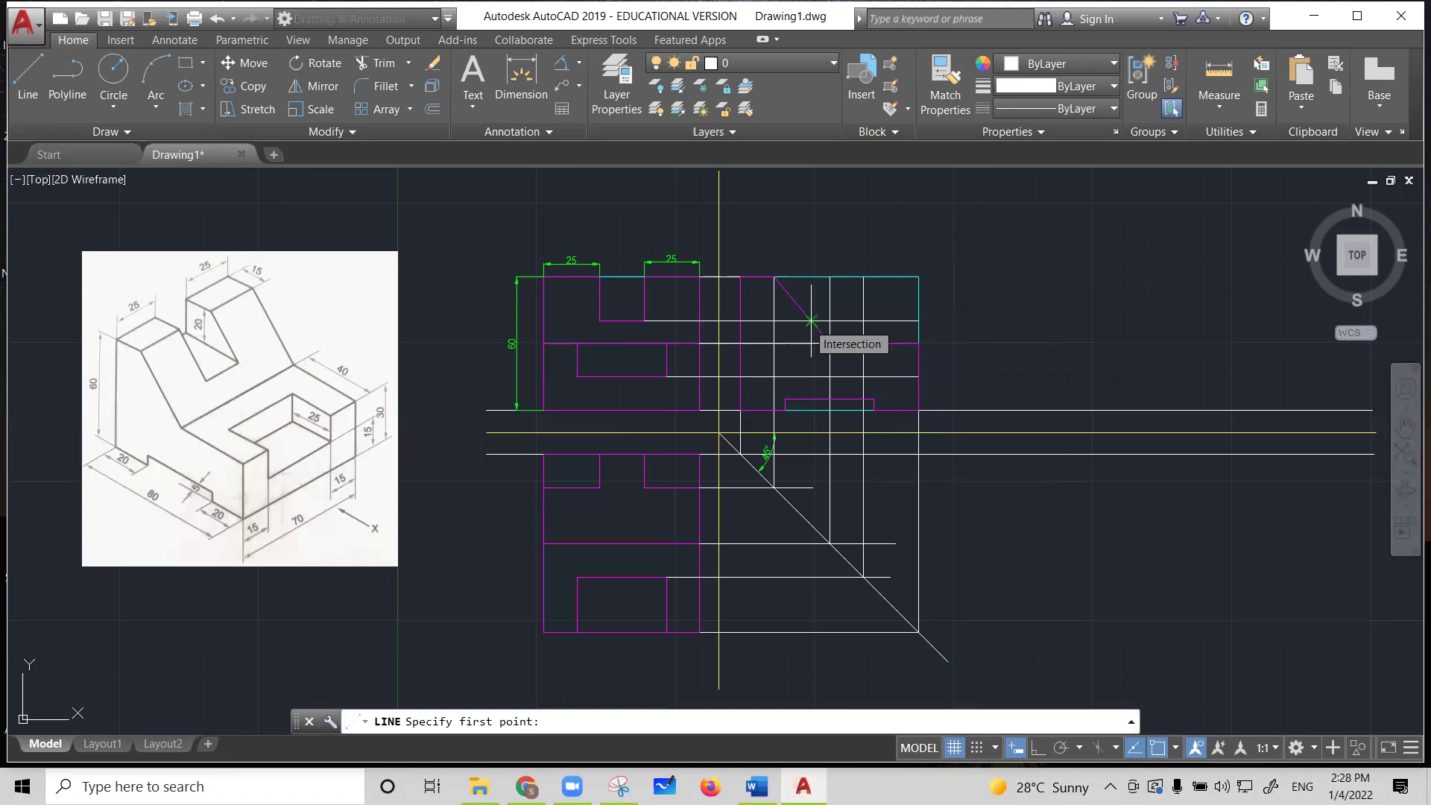
pyautogui.click(811, 321)
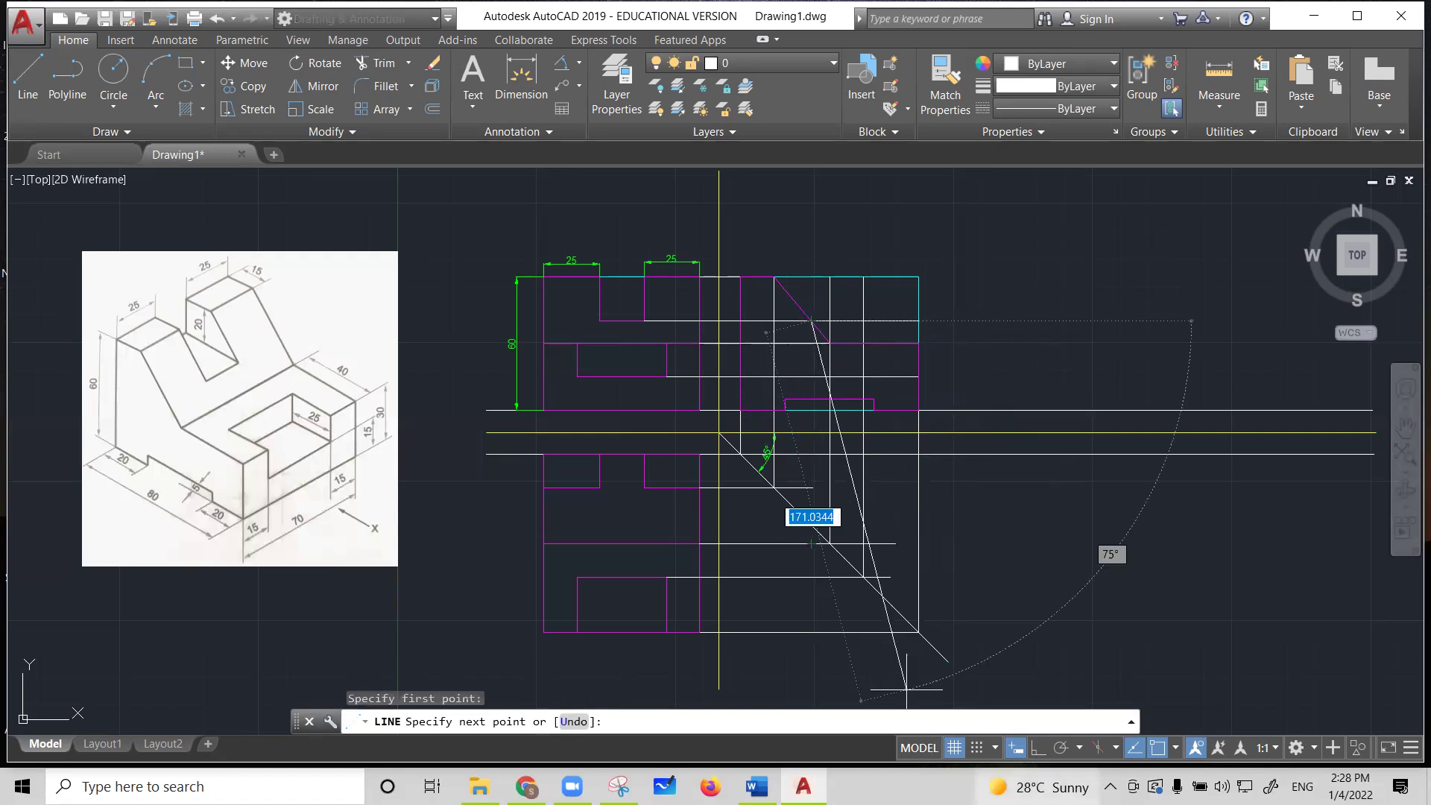
pyautogui.click(1038, 747)
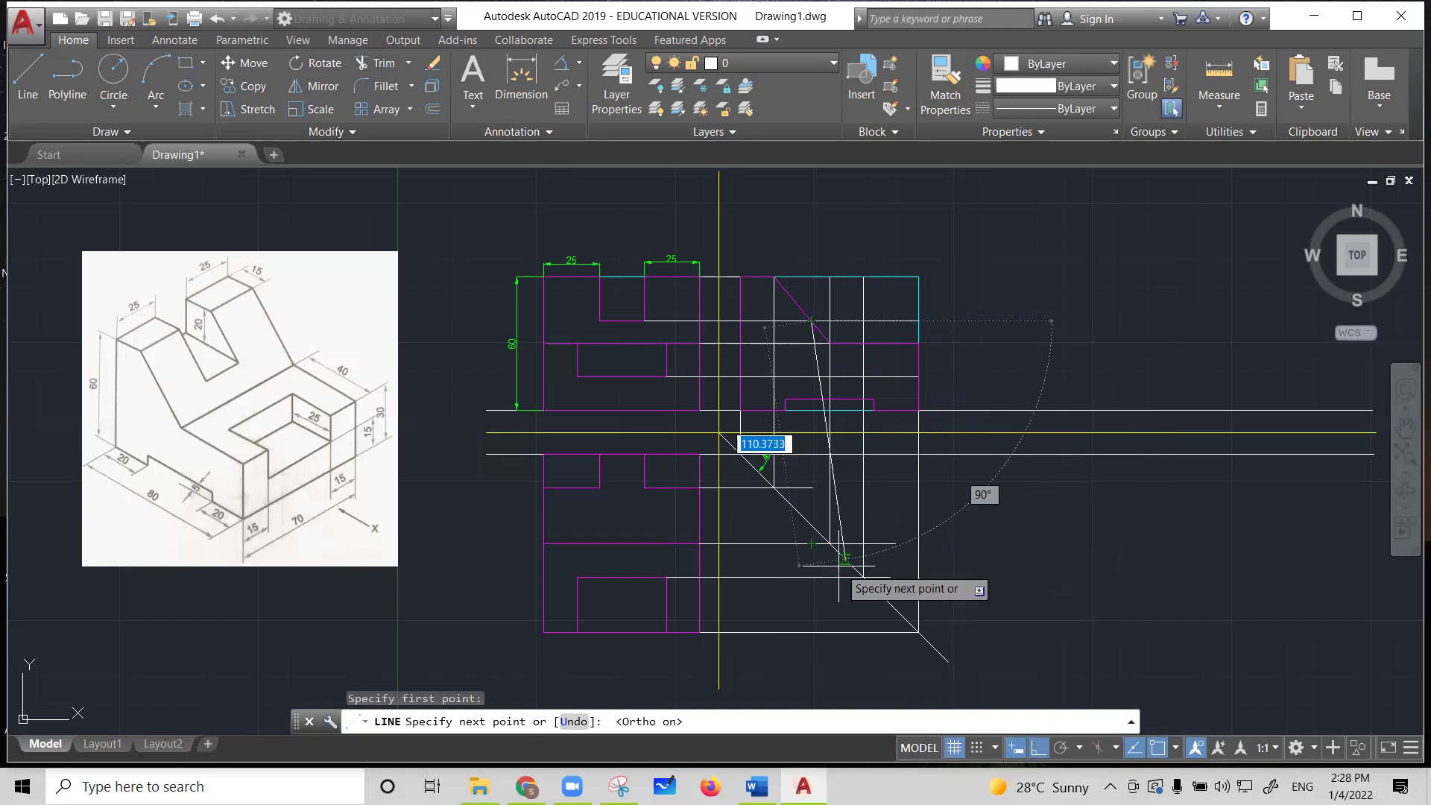
pyautogui.click(812, 529)
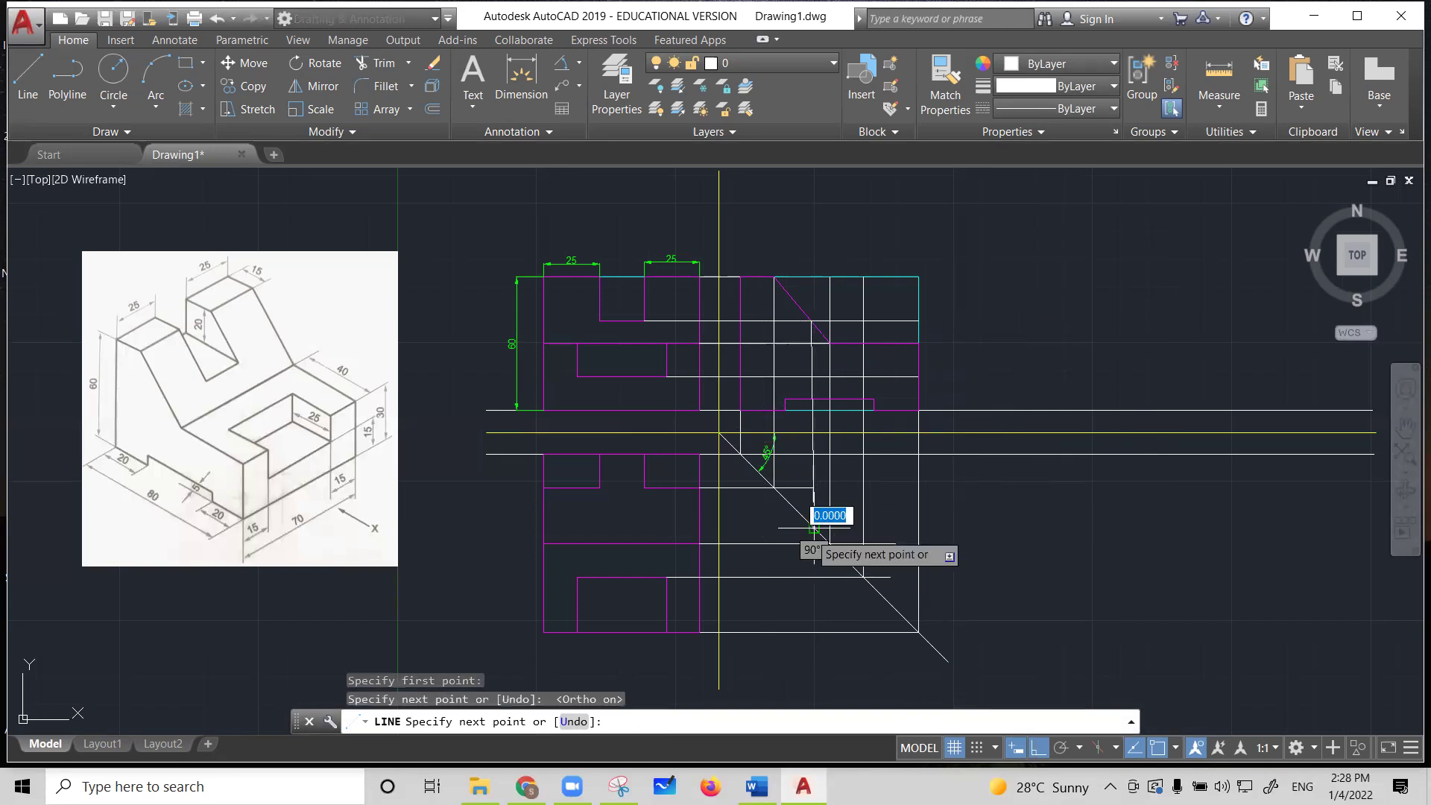
pyautogui.press('Escape')
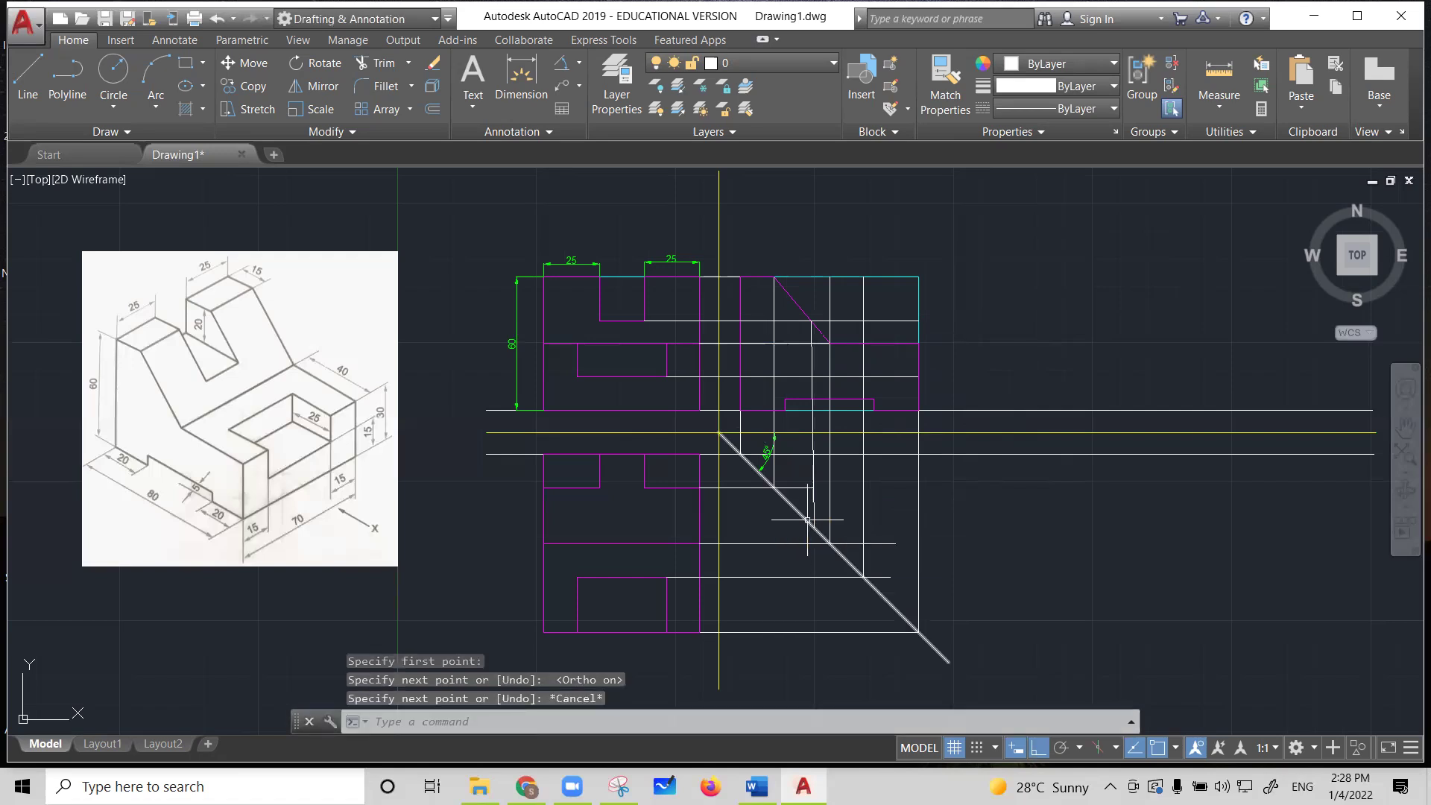
pyautogui.click(216, 21)
# Draw a vertical projection line from the slope and notch-floor intersection in the side view down past the 45° line
pyautogui.click(28, 75)
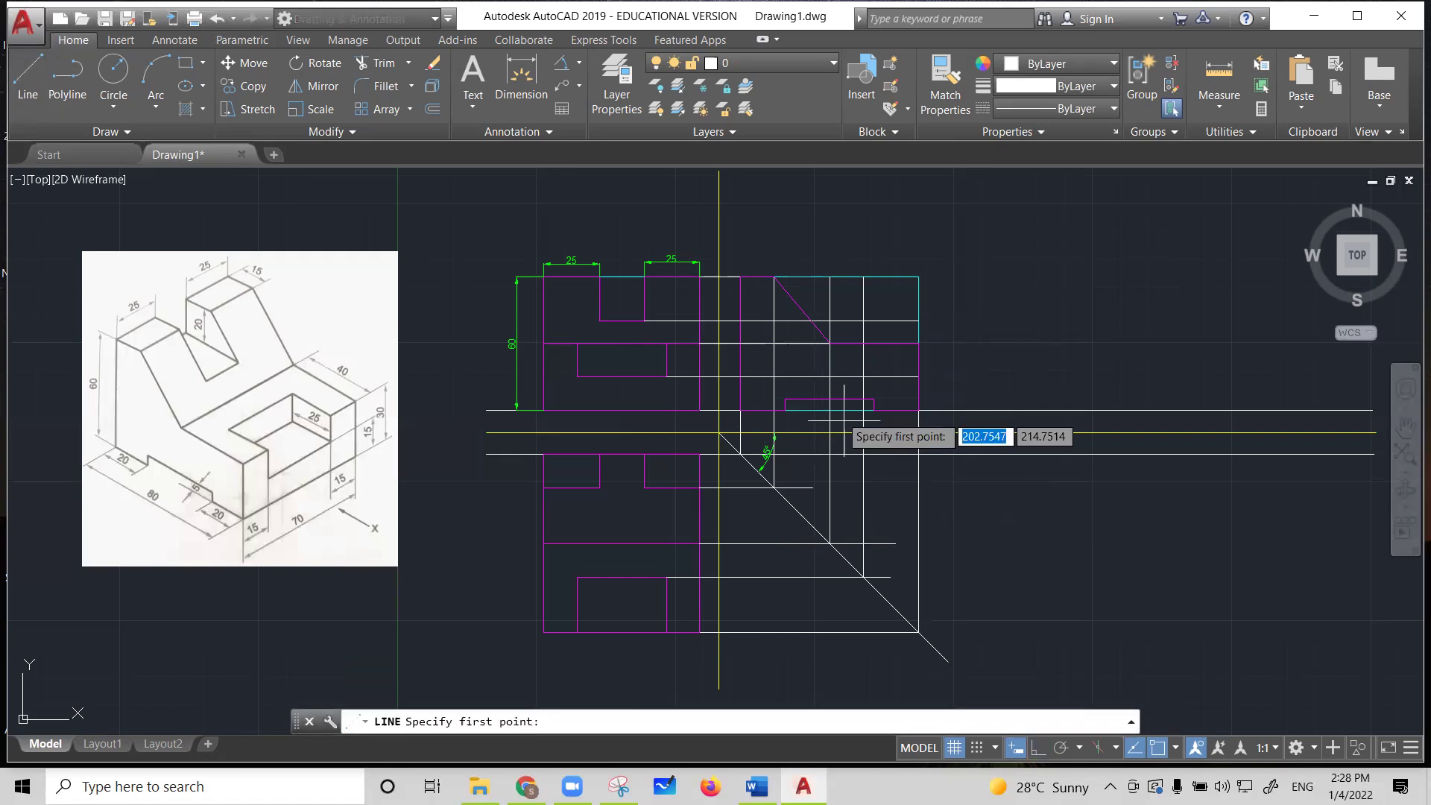
pyautogui.click(811, 321)
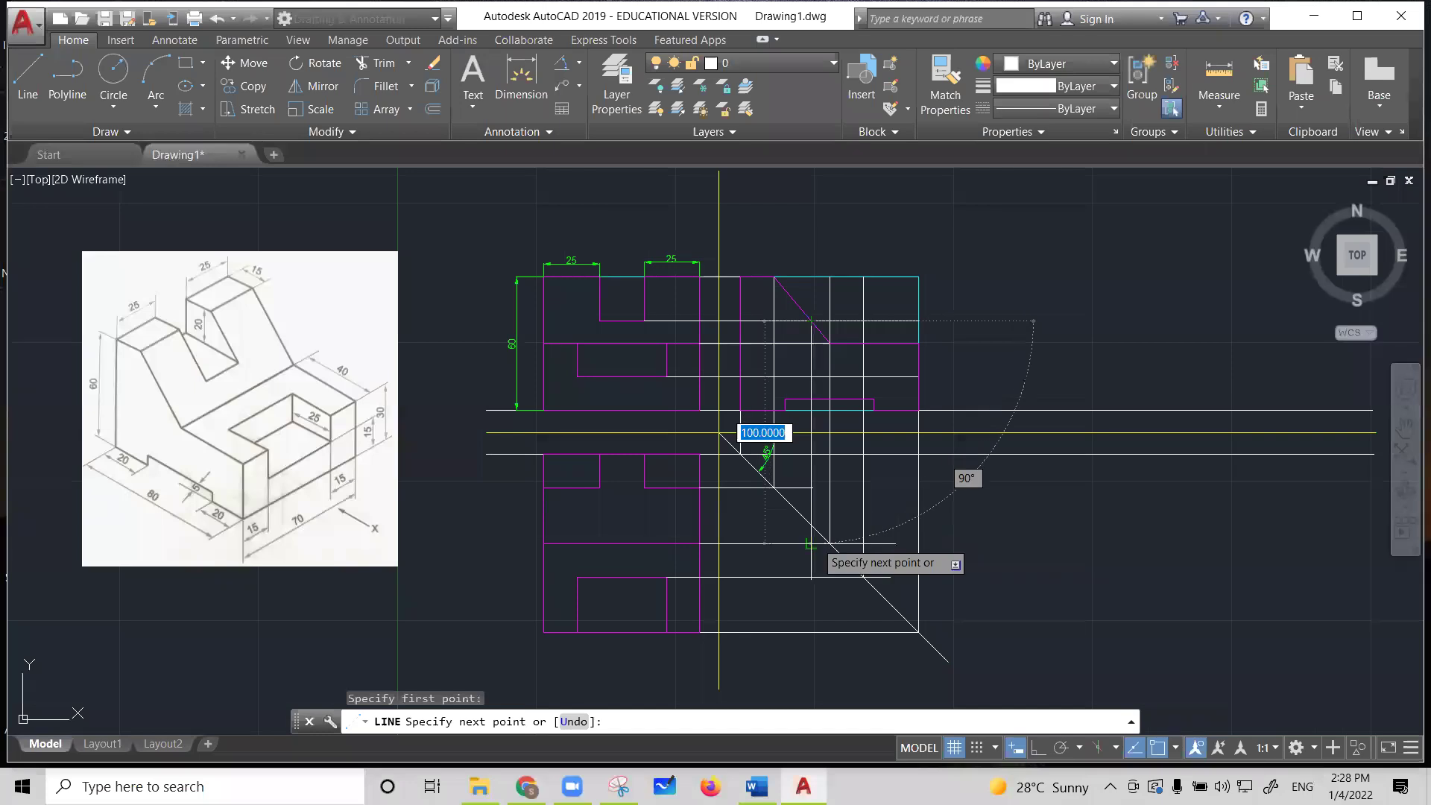
pyautogui.click(811, 545)
pyautogui.press('Escape')
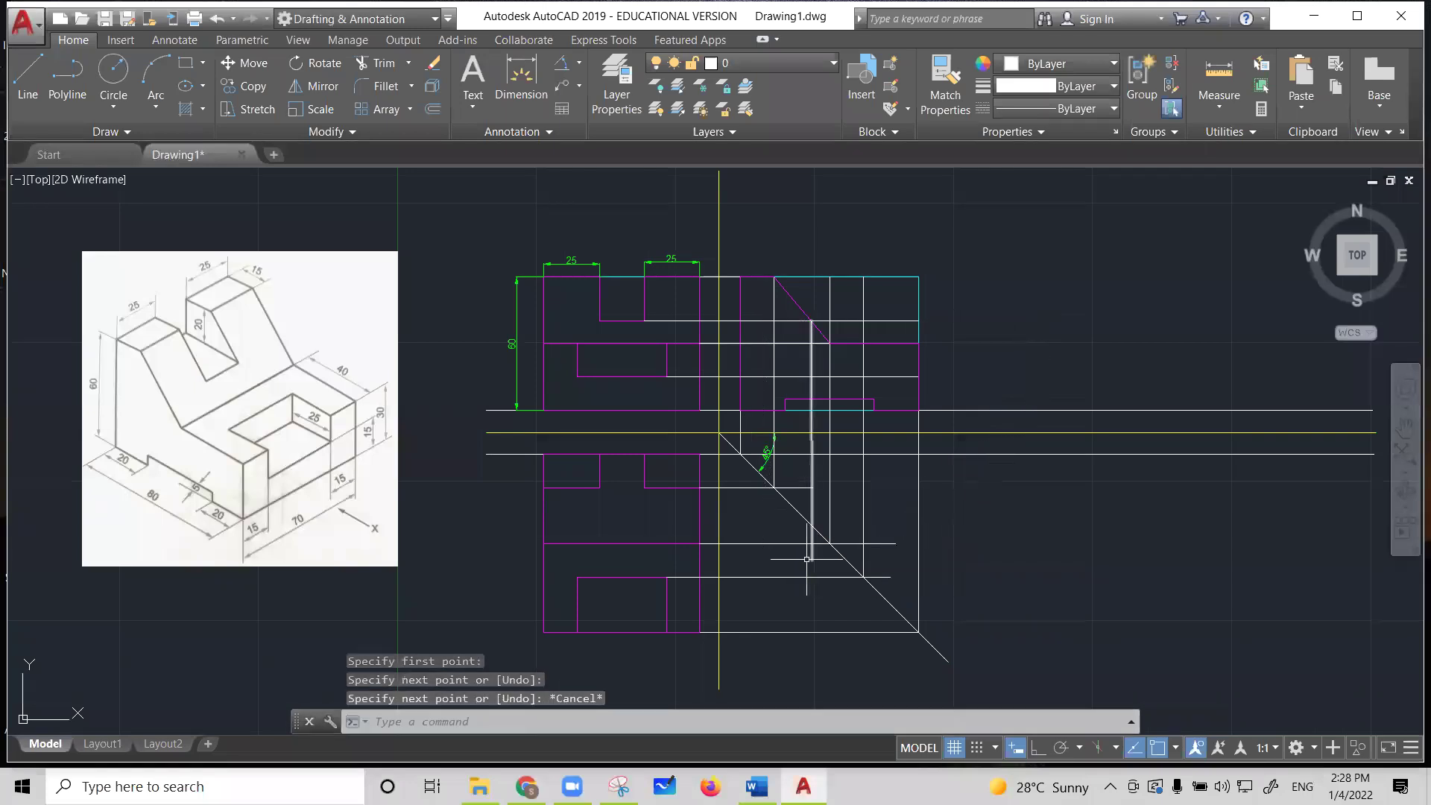
pyautogui.press('space')
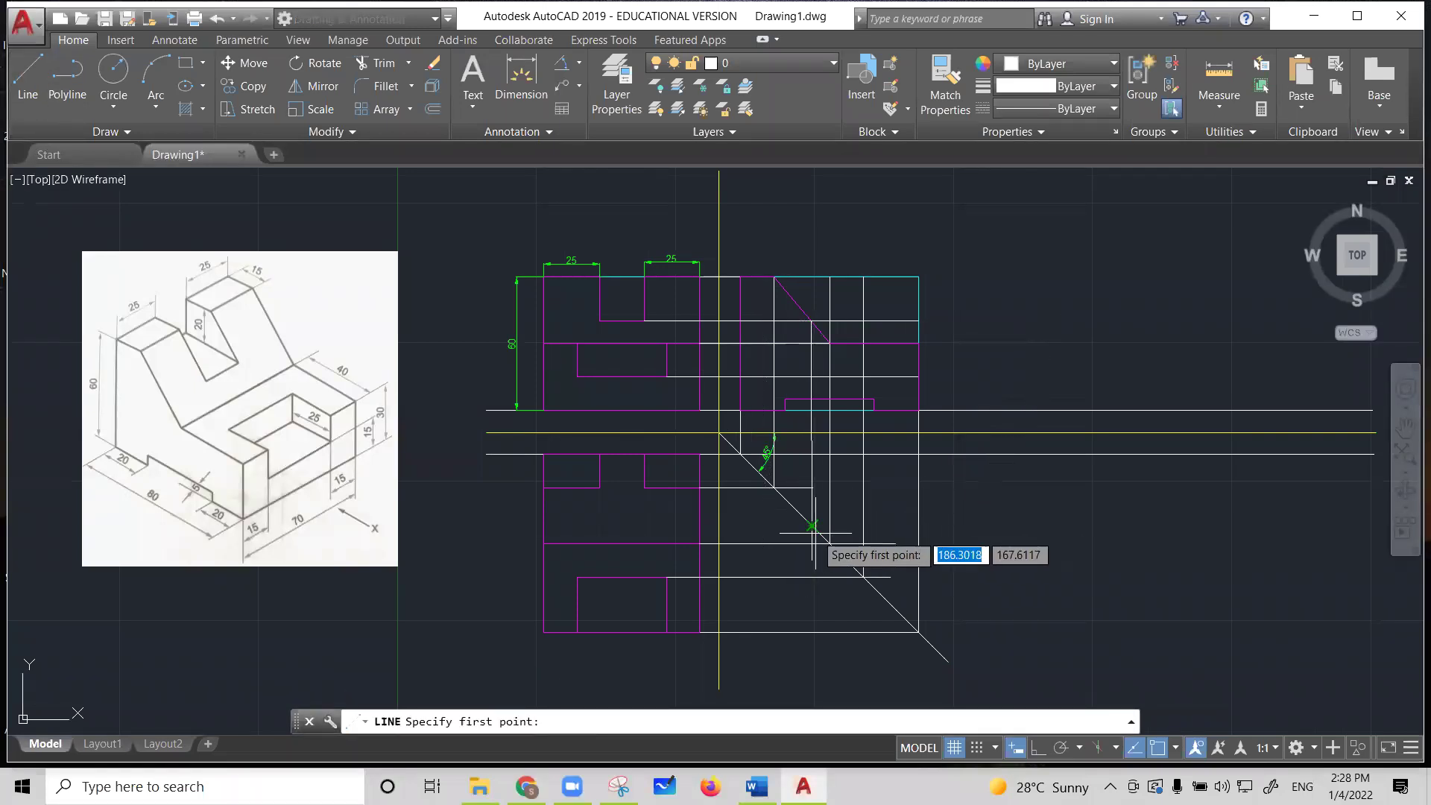
pyautogui.click(812, 528)
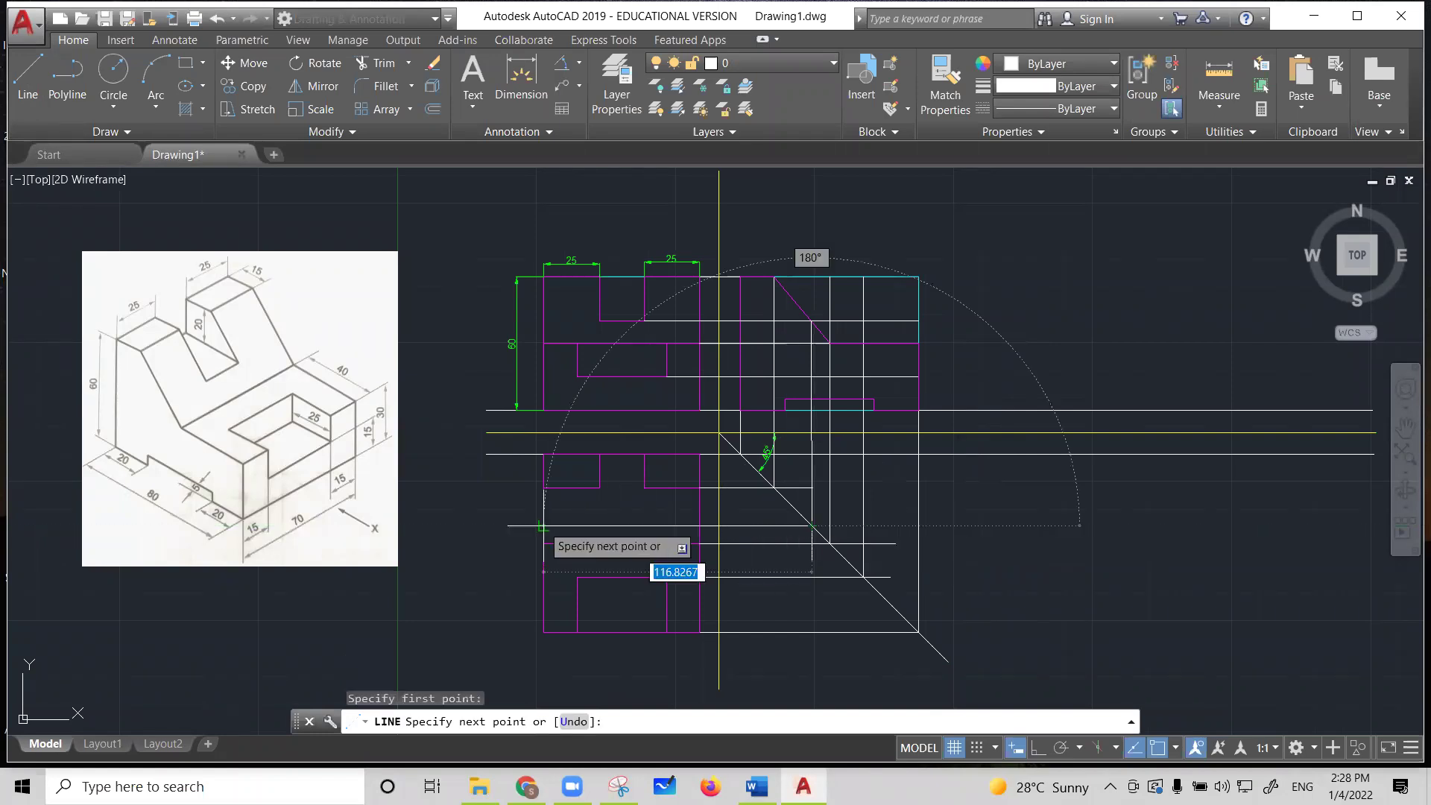
pyautogui.click(521, 527)
pyautogui.press('Escape')
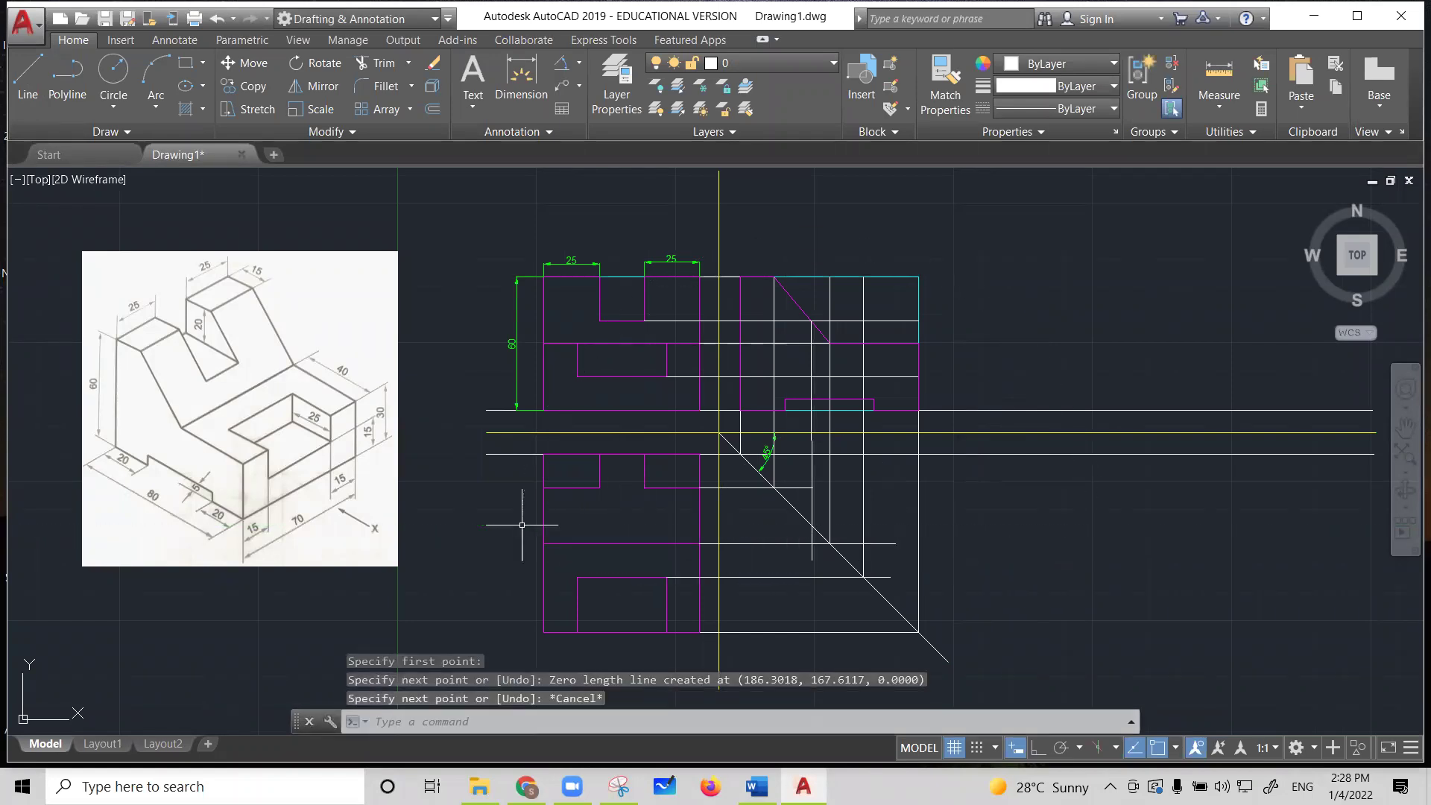
pyautogui.click(28, 81)
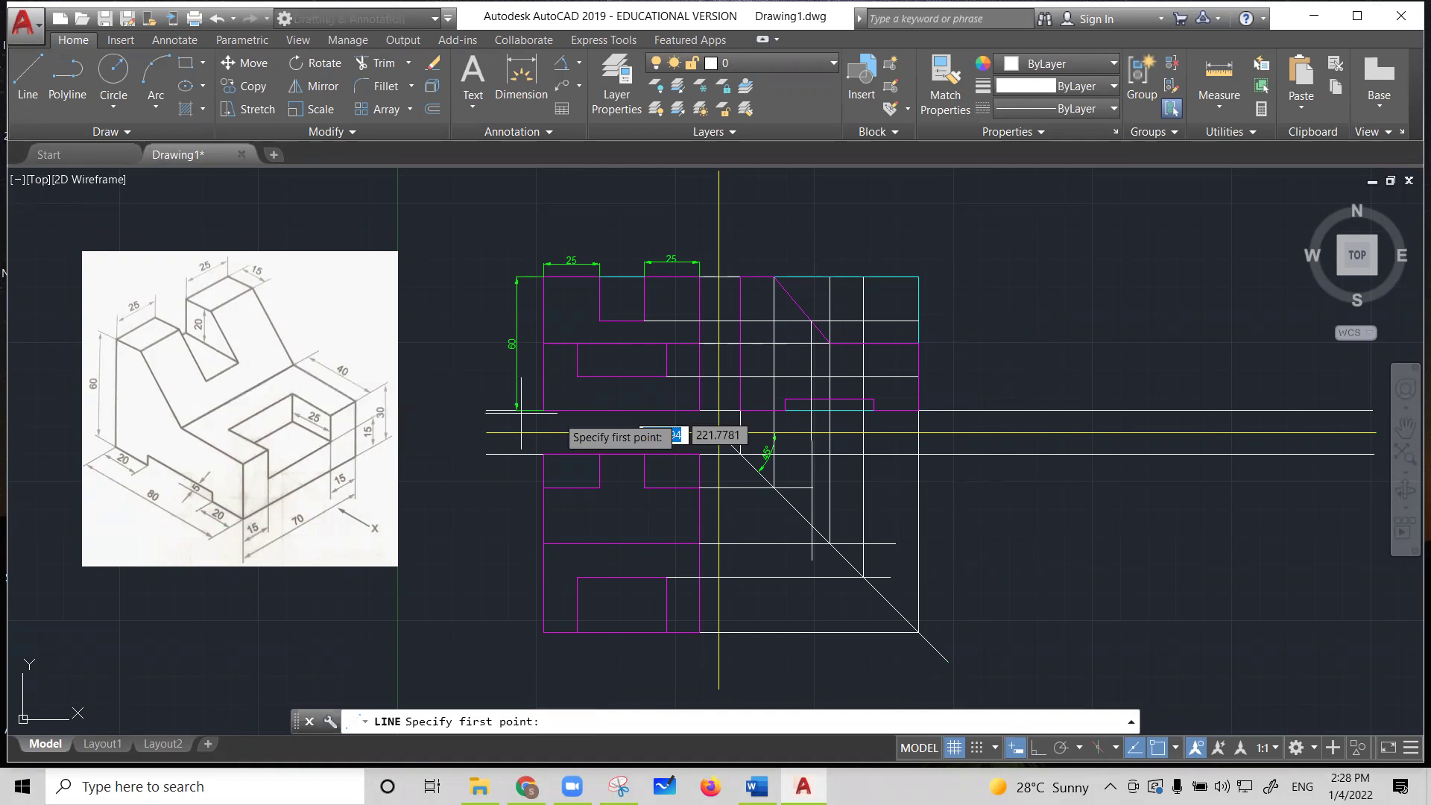
# Draw a horizontal line from the new projector's intersection with the 45° line to the left edge of the top view
pyautogui.click(26, 81)
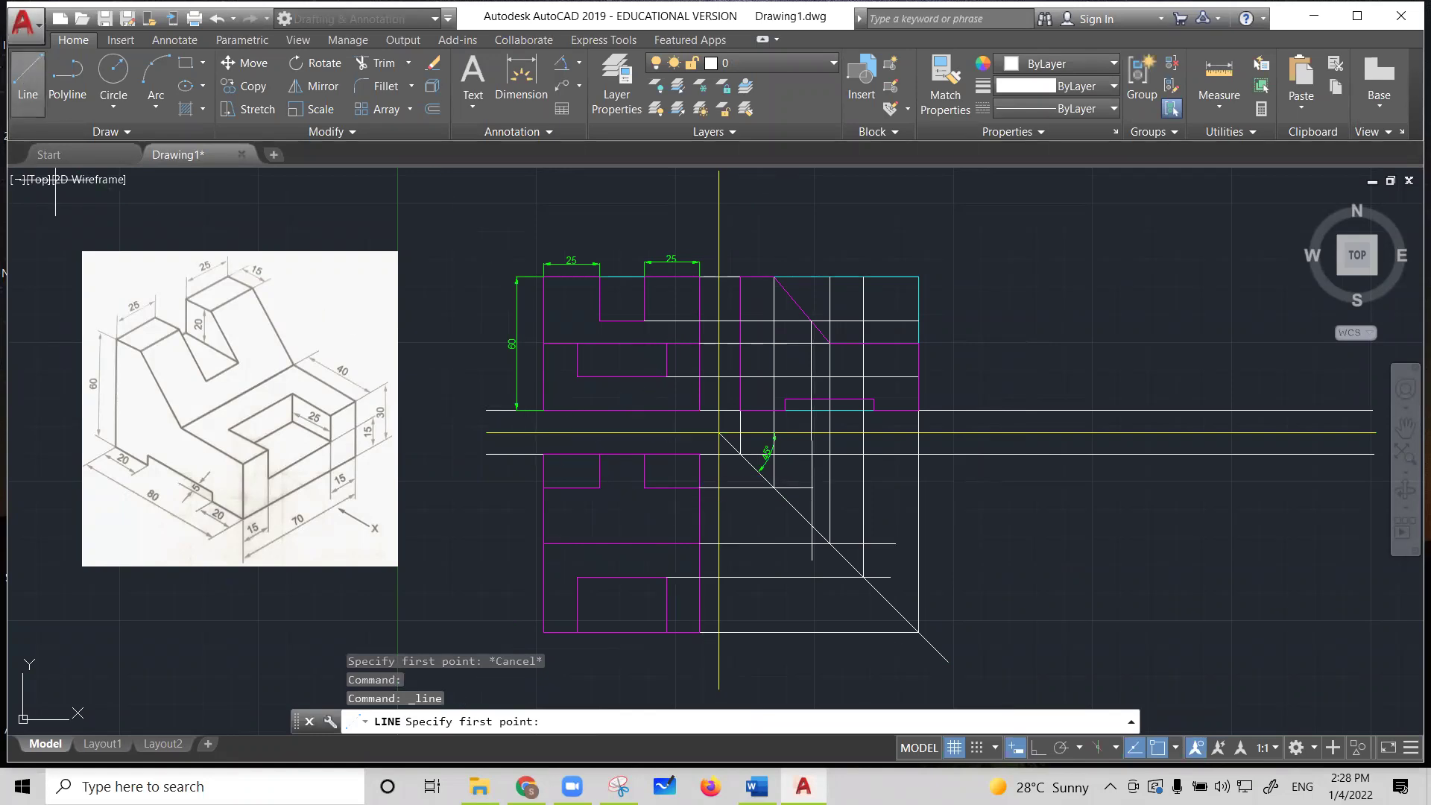
pyautogui.click(812, 526)
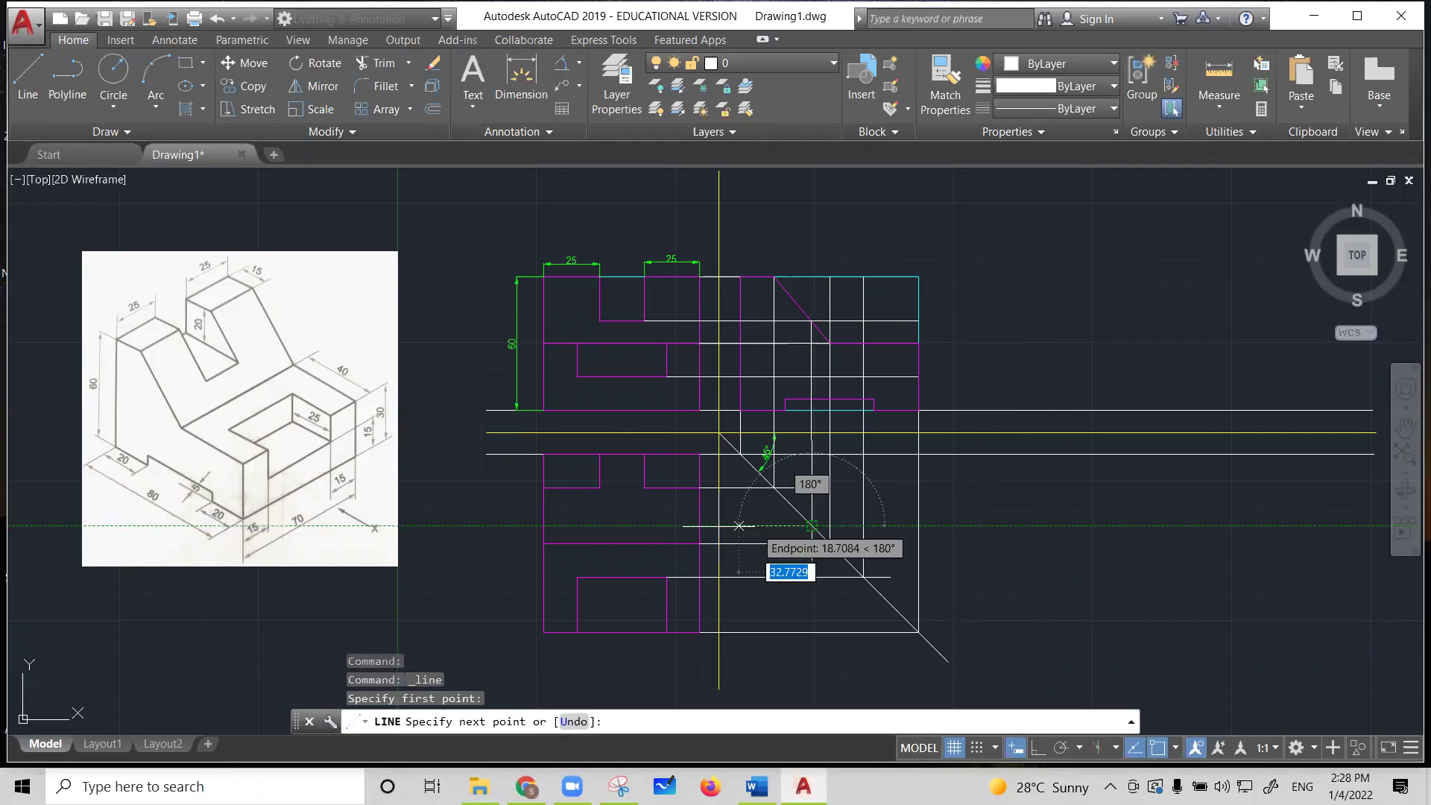
pyautogui.click(544, 525)
pyautogui.press('Escape')
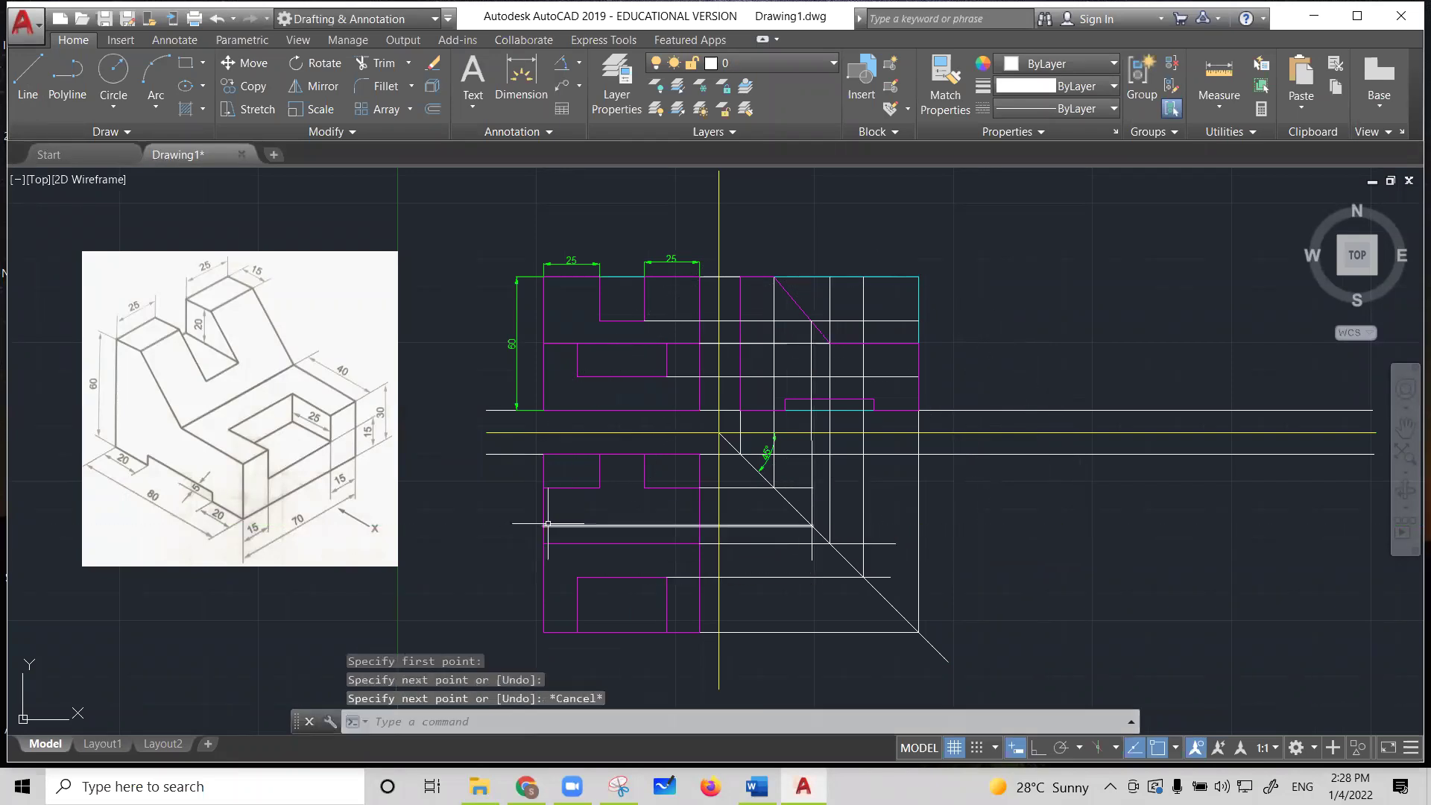
# Try to outline the notch extension in the top view down to the projected line and back up, and undo the lines
pyautogui.click(16, 80)
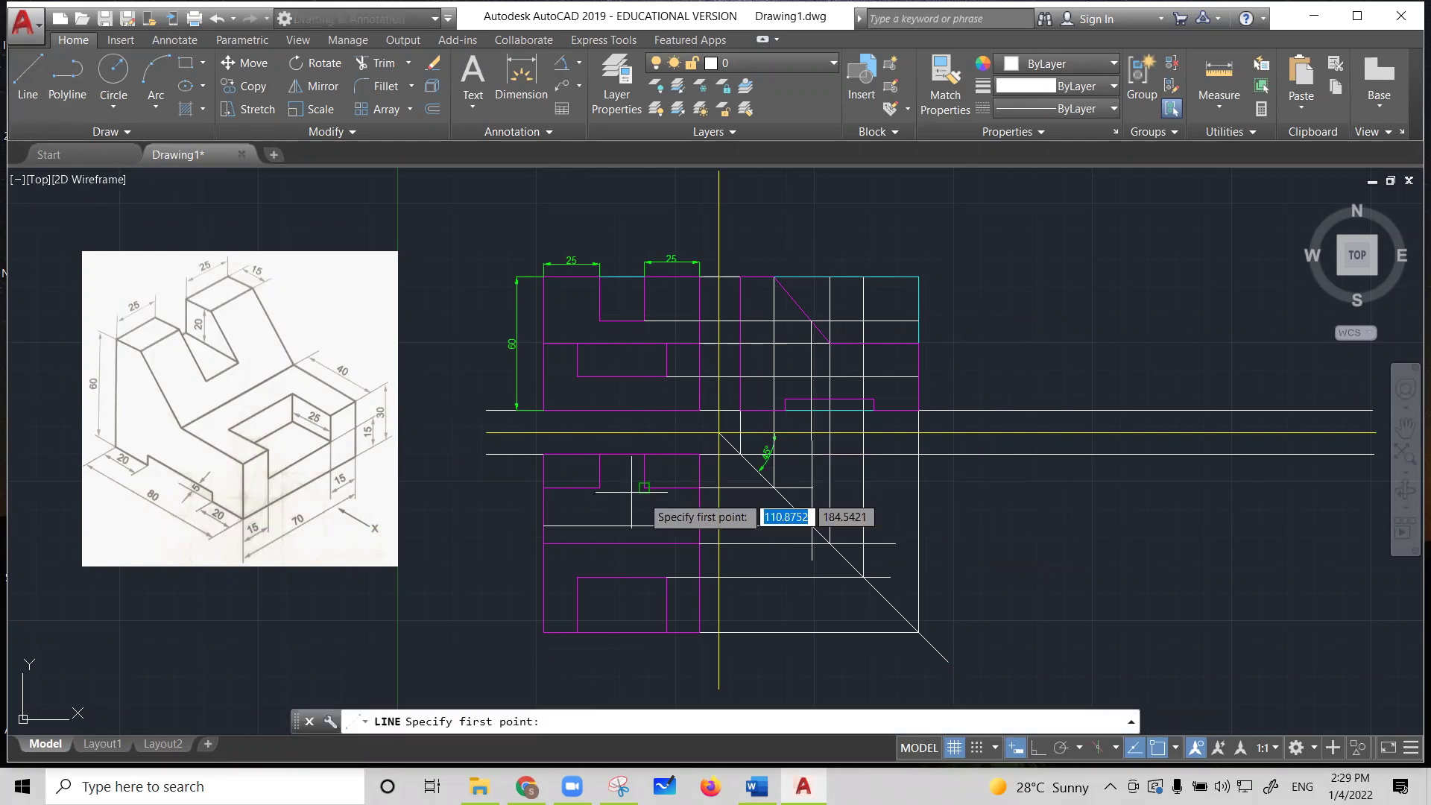
pyautogui.click(603, 481)
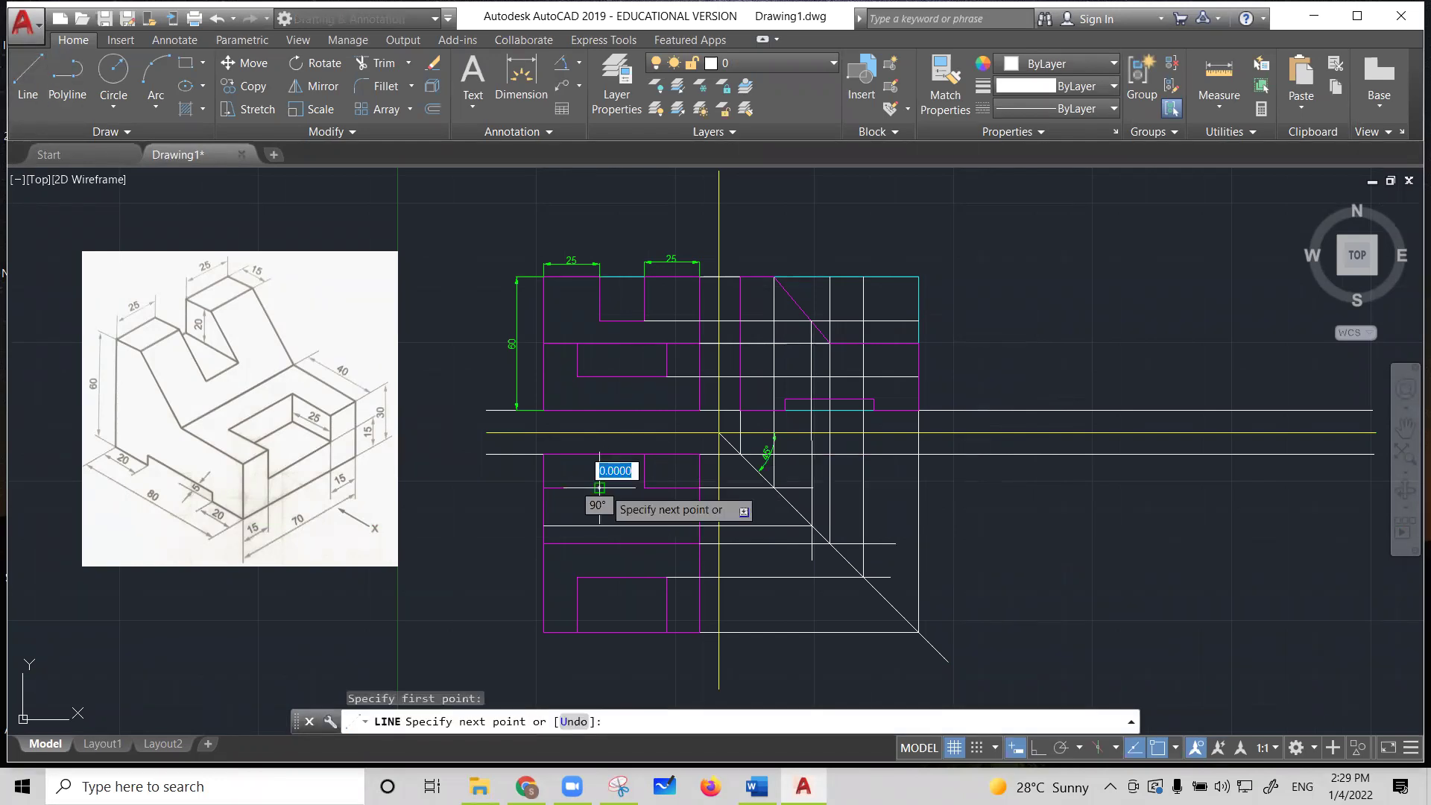
pyautogui.click(599, 526)
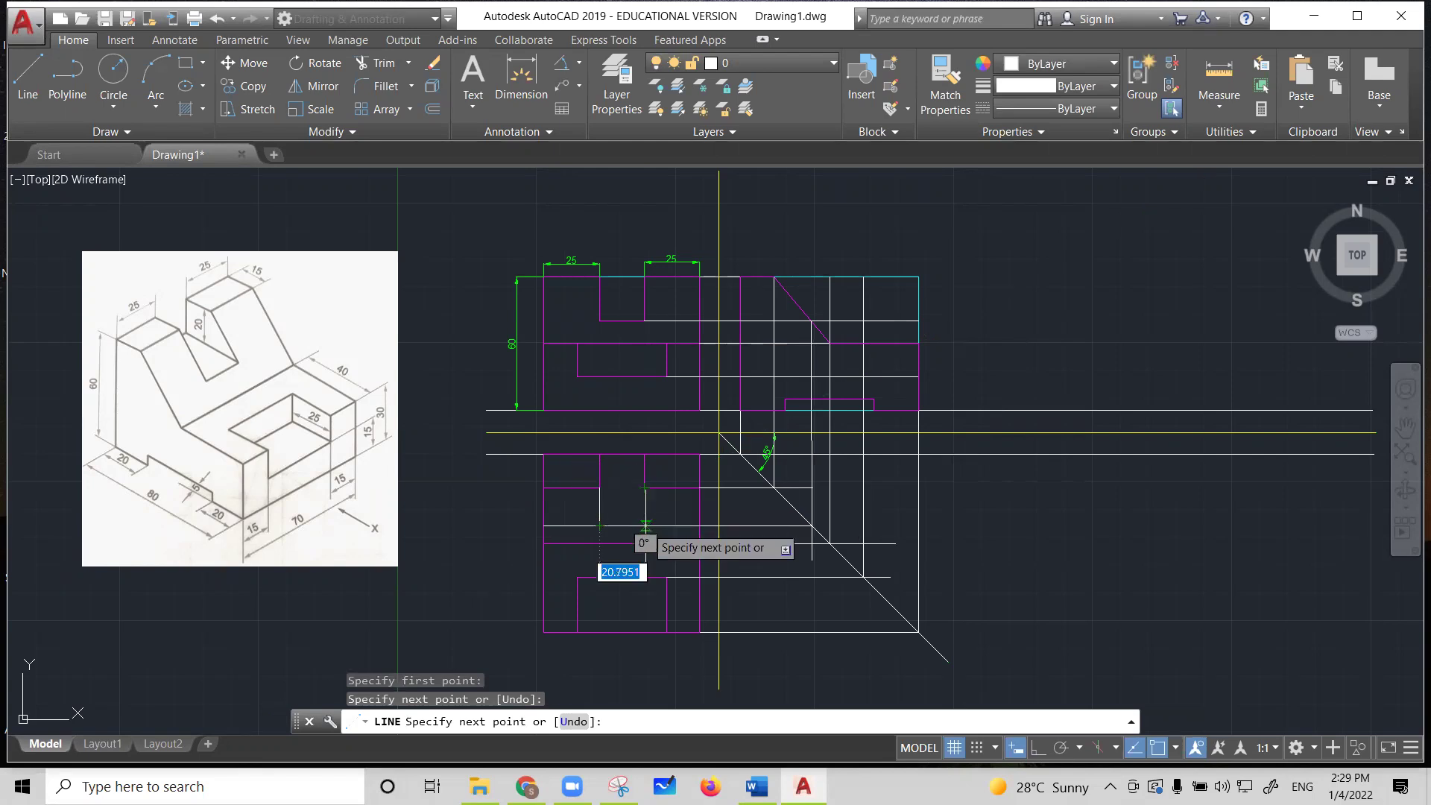
pyautogui.click(645, 526)
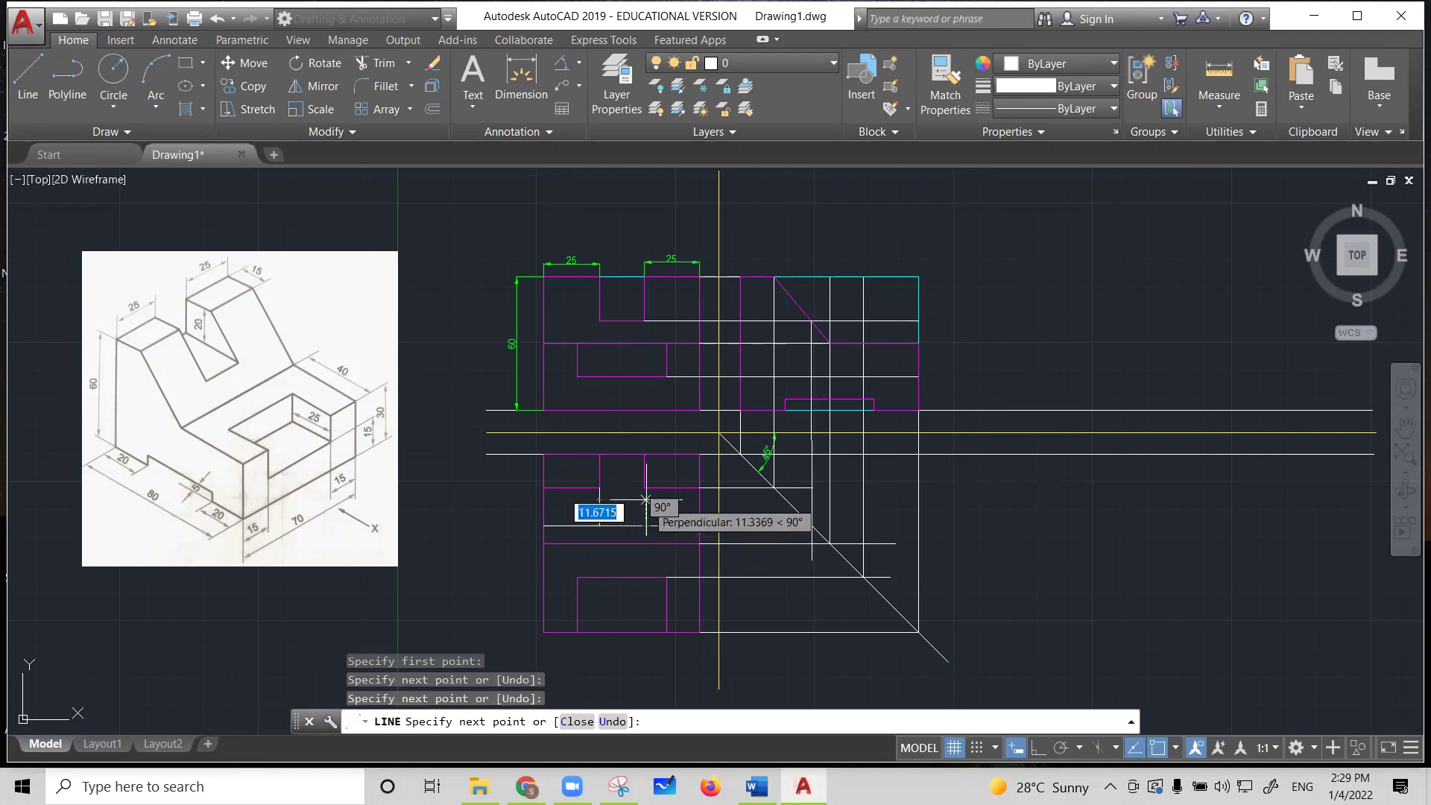
pyautogui.click(645, 488)
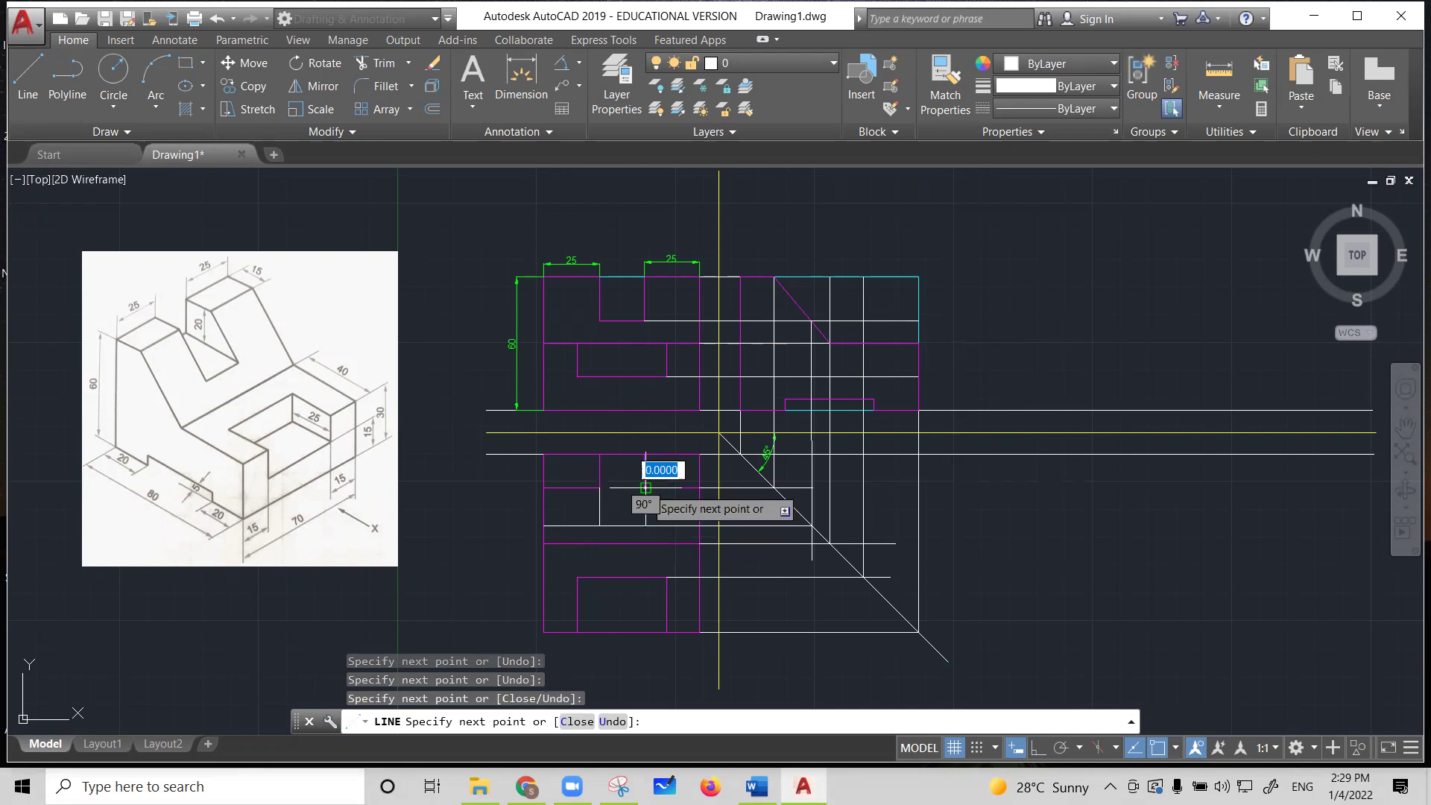
pyautogui.press('Escape')
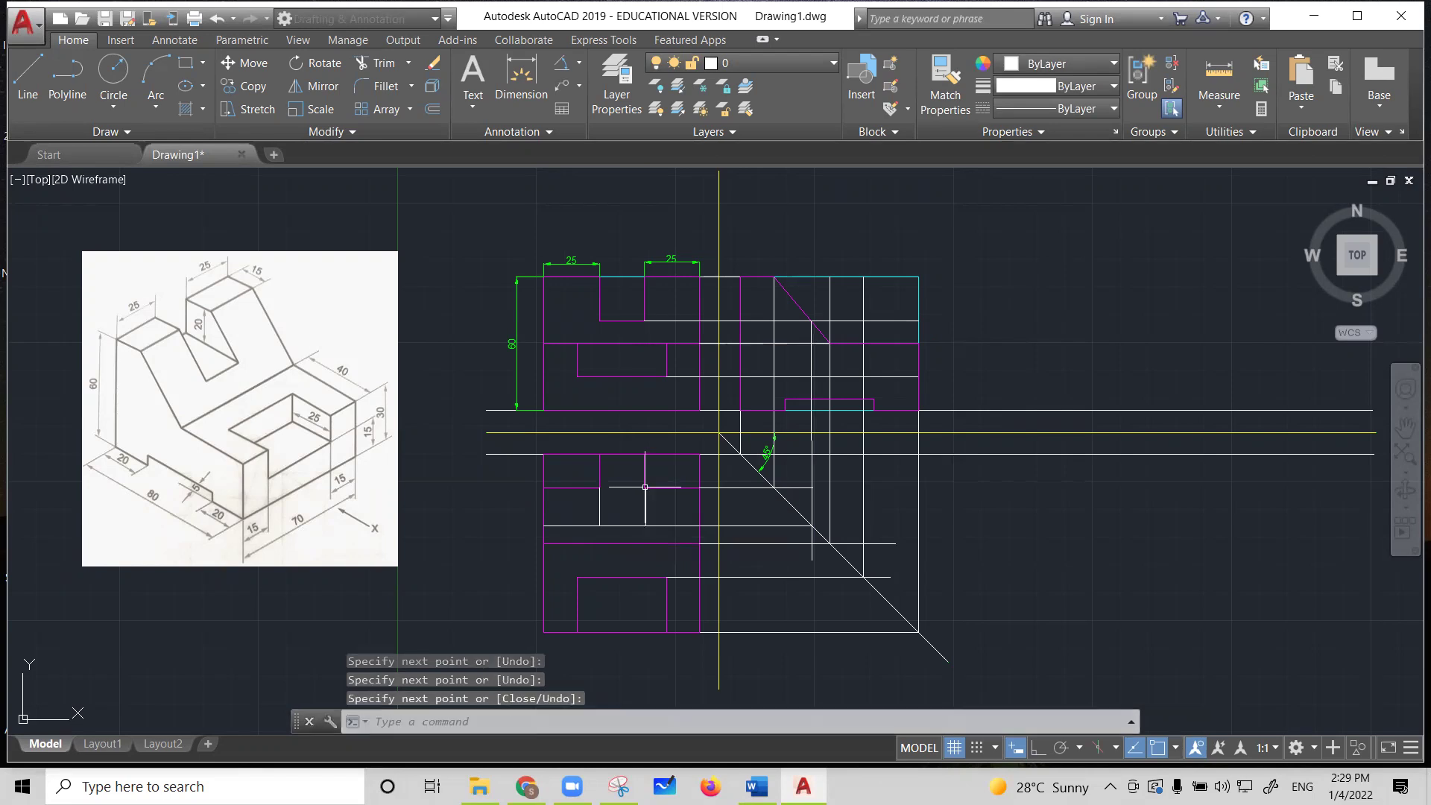
pyautogui.click(212, 21)
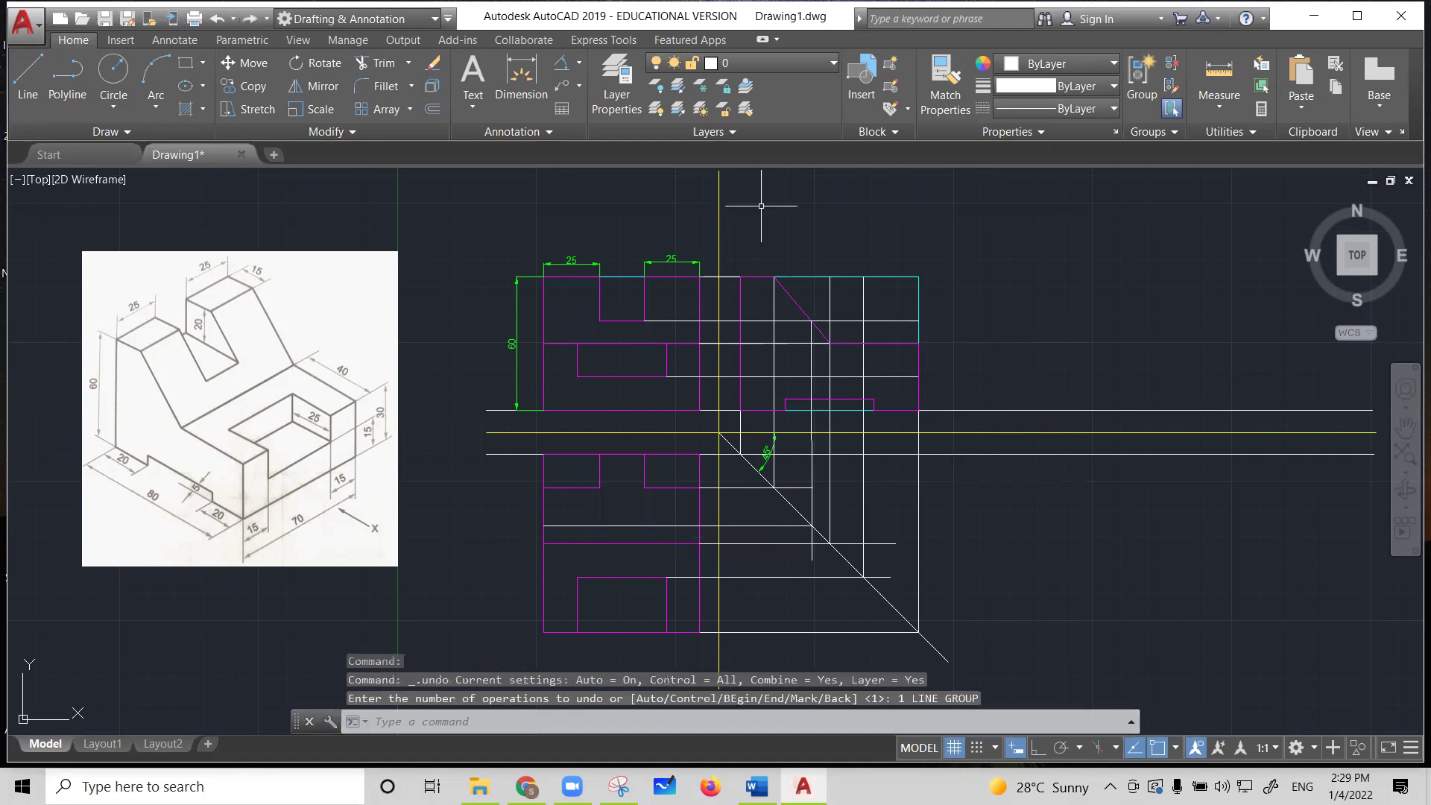
# With Ortho on, outline the top view's notch from the left block's corner down to the projected line, 20 across, and up to the right block's corner
pyautogui.click(27, 78)
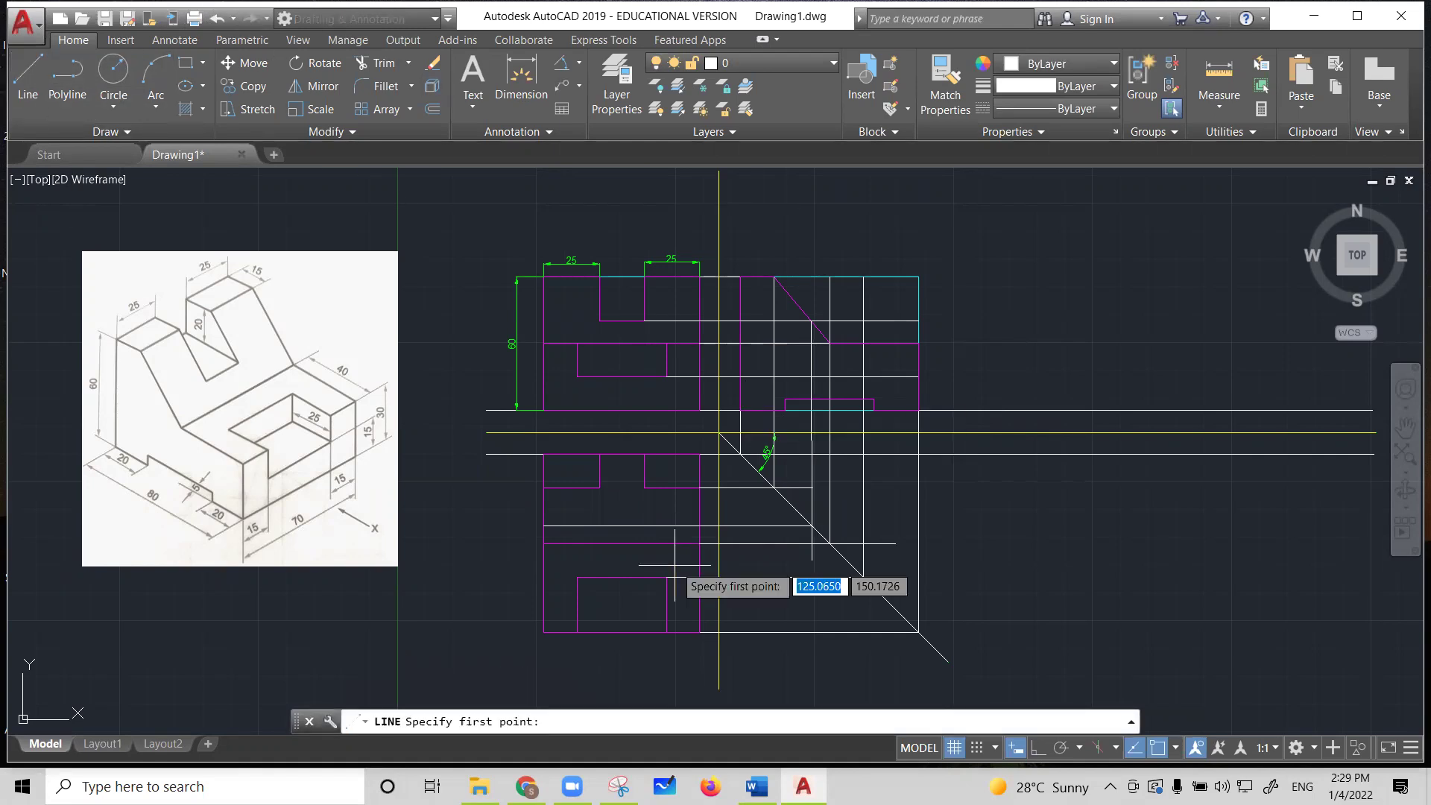
pyautogui.click(1043, 753)
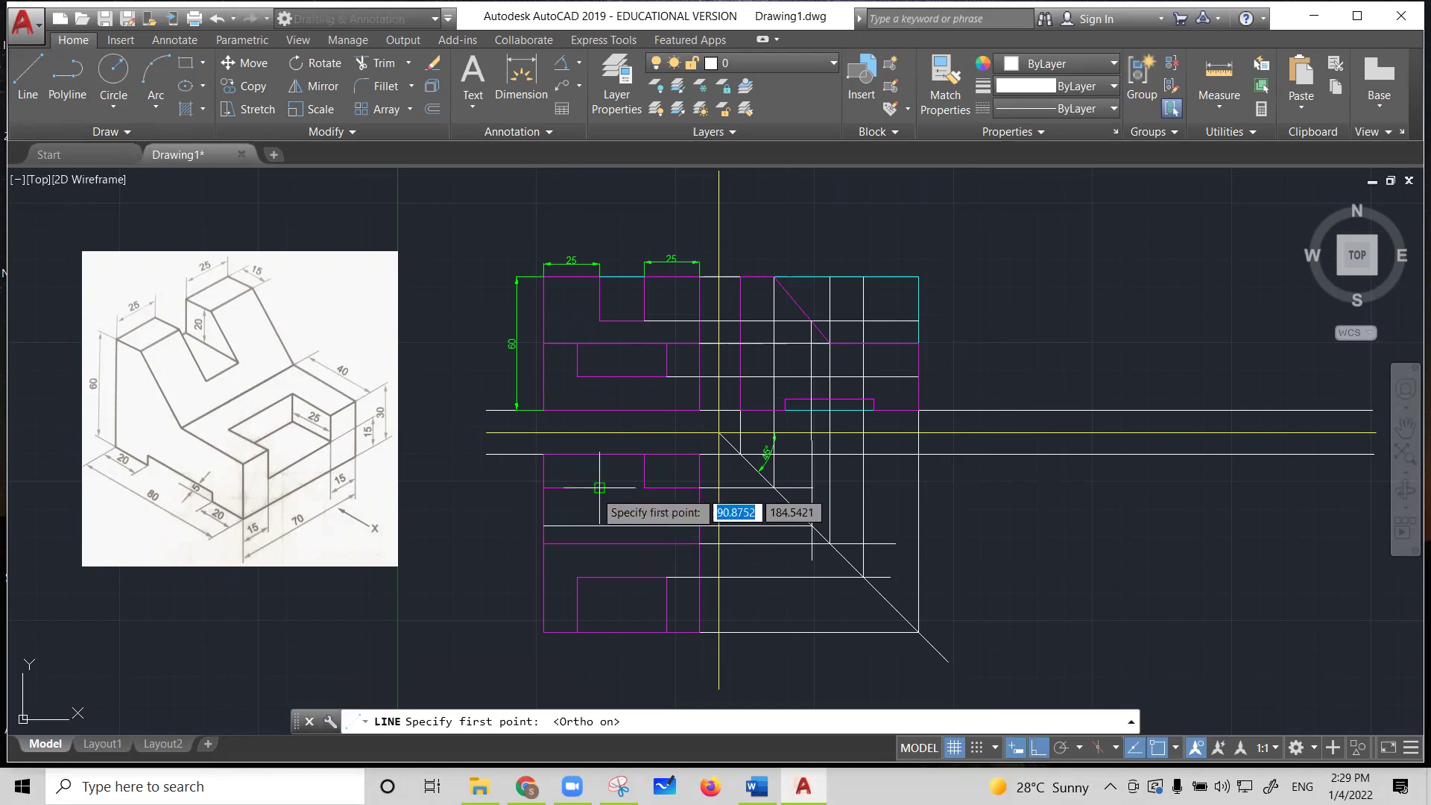
pyautogui.click(599, 526)
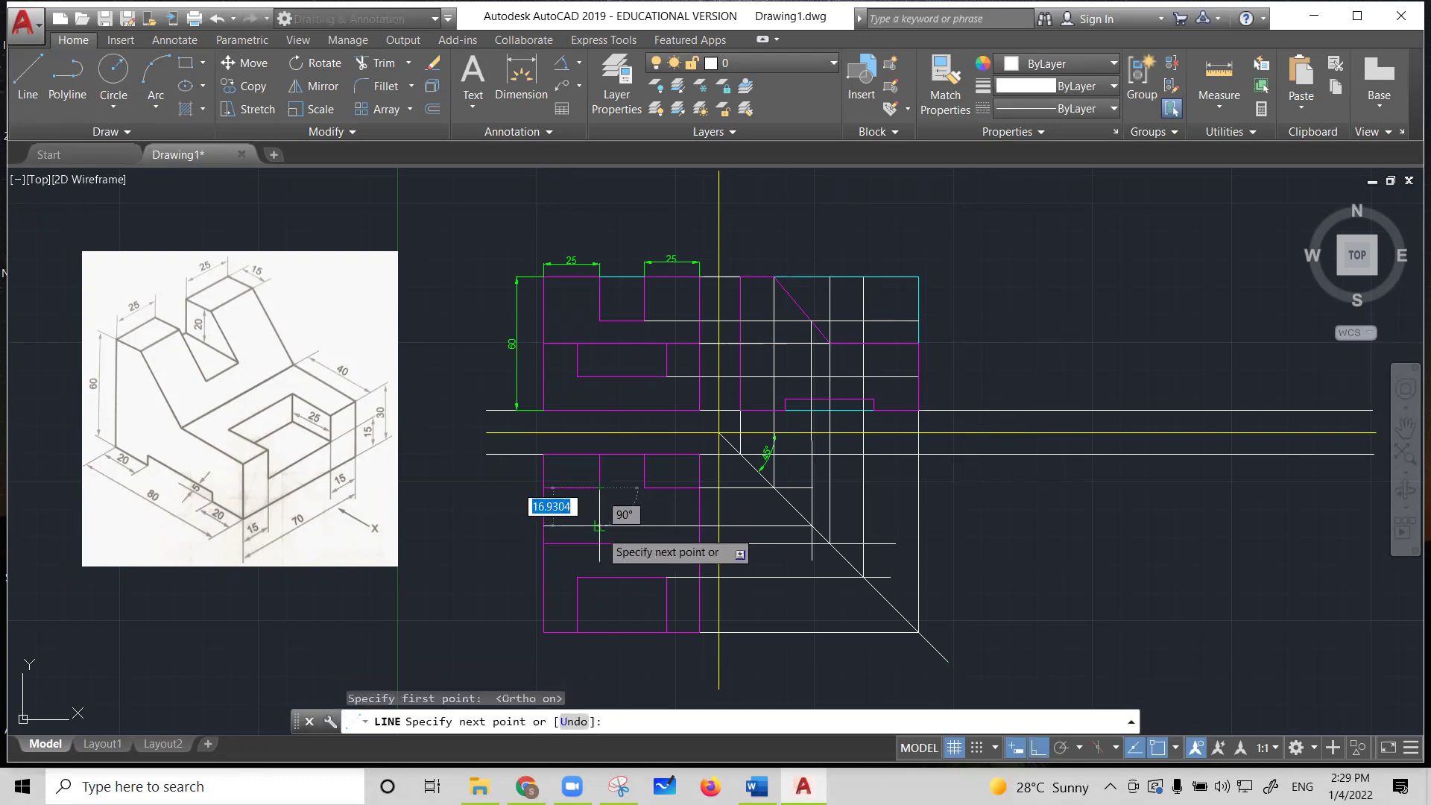
pyautogui.click(599, 525)
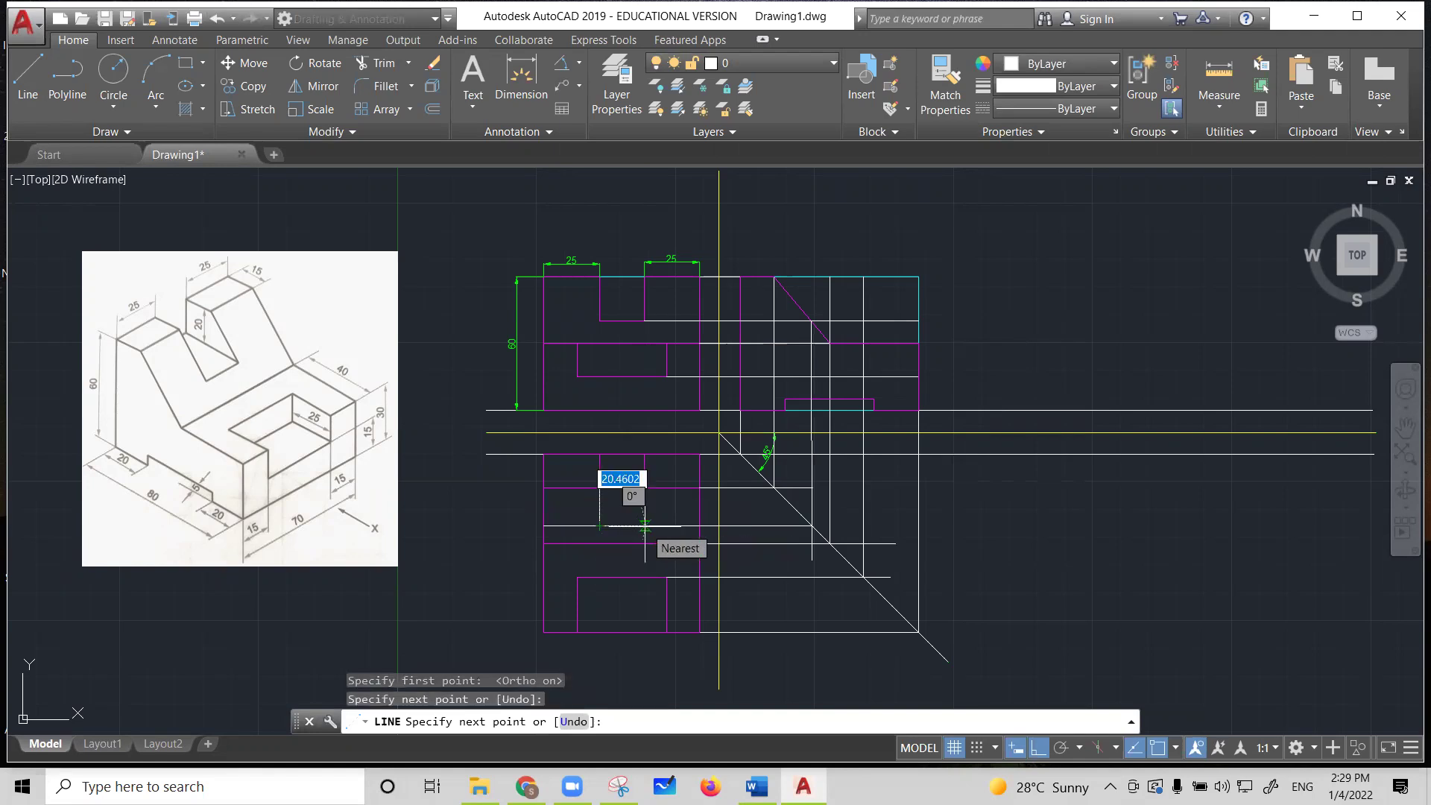
pyautogui.write('20')
pyautogui.press('Return')
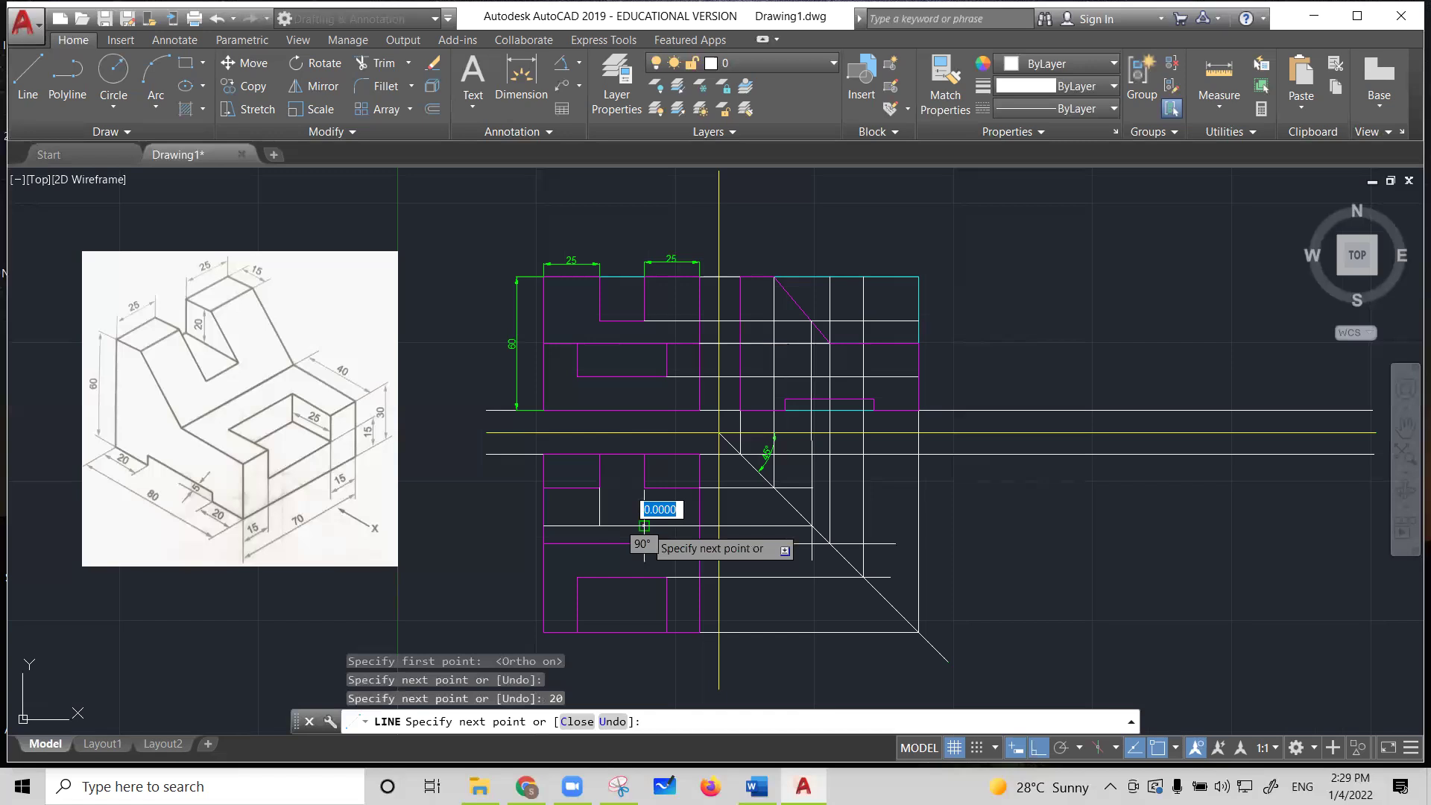
pyautogui.click(644, 488)
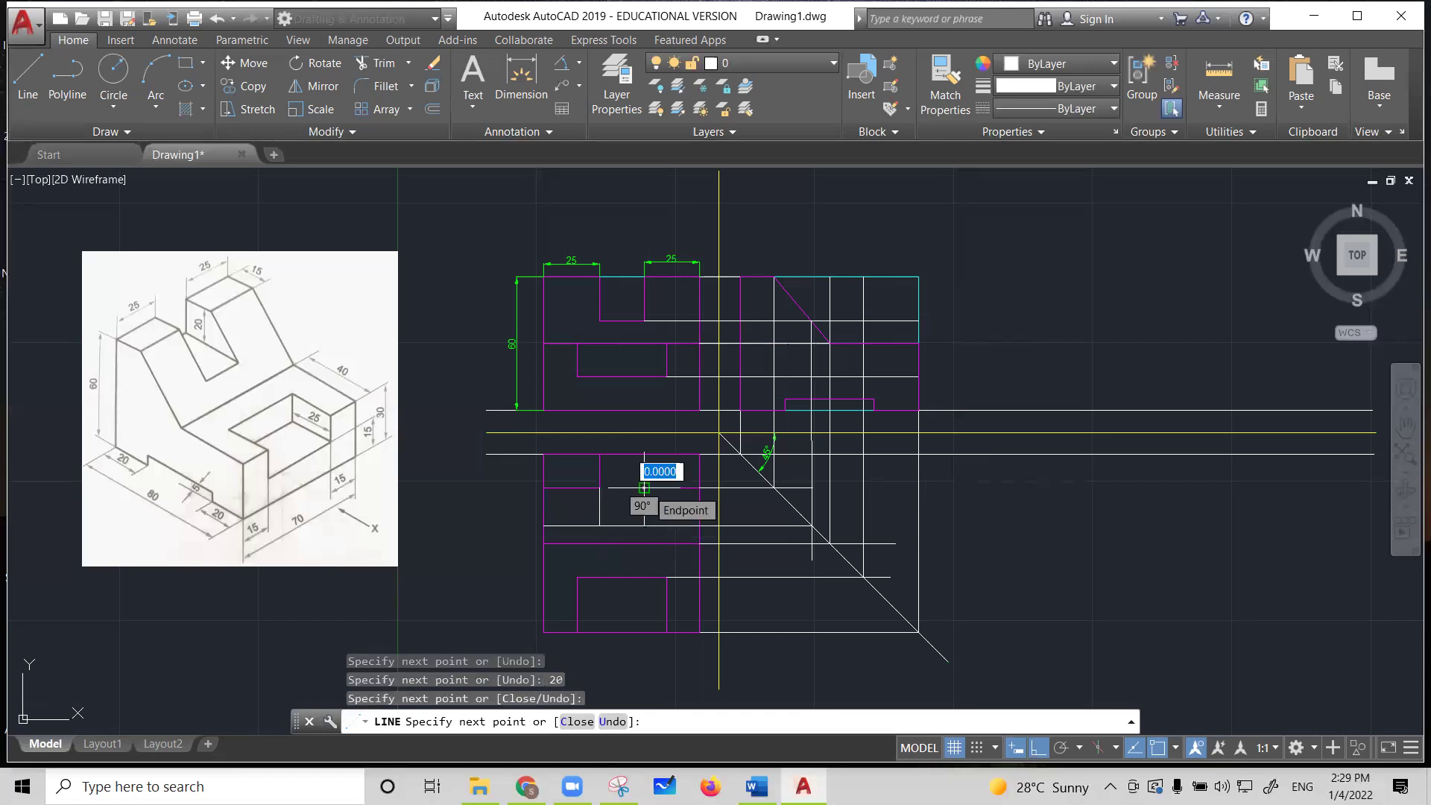
# Finish the notch outline in the top view and set its two vertical lines and bottom line to Magenta
pyautogui.press('Escape')
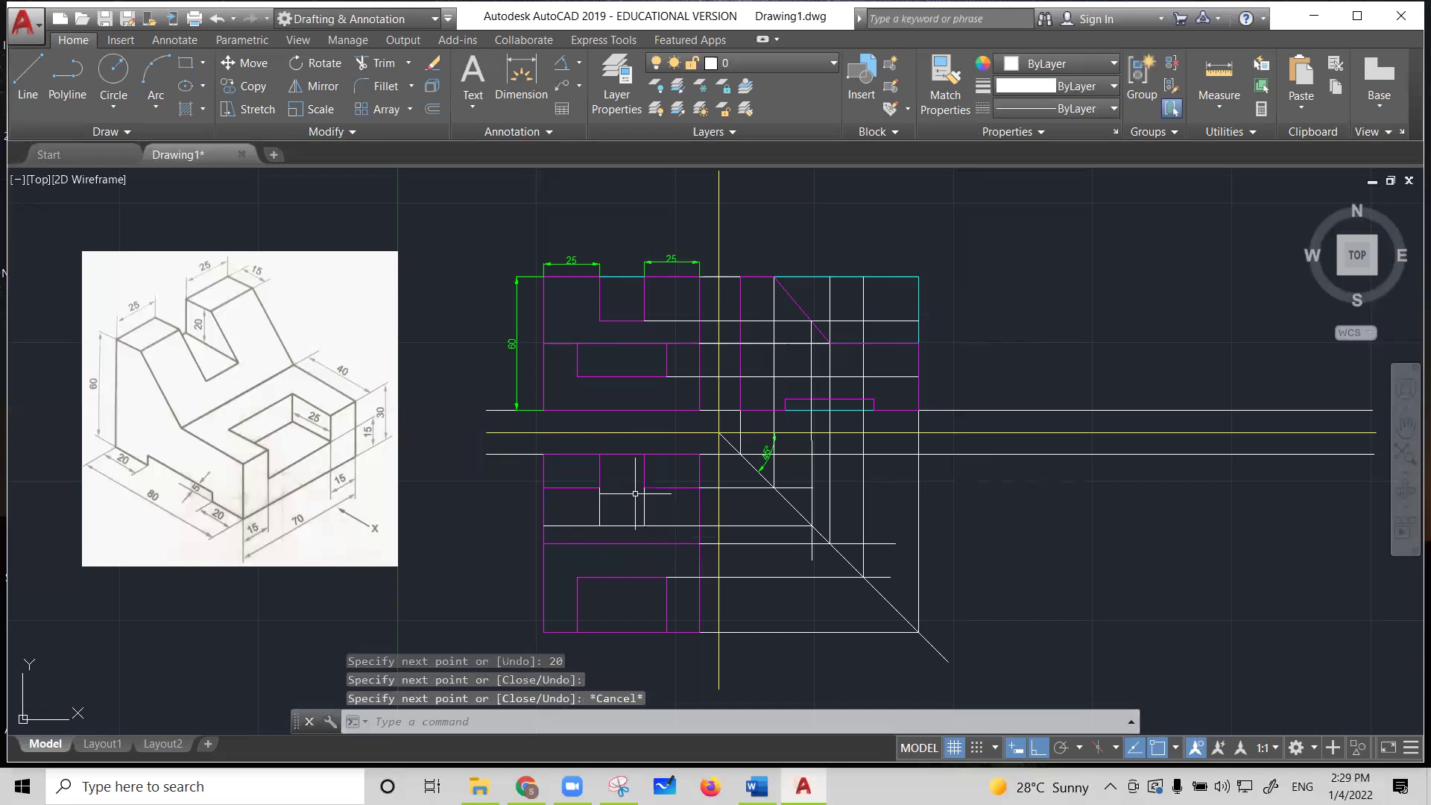
pyautogui.click(598, 505)
pyautogui.click(620, 525)
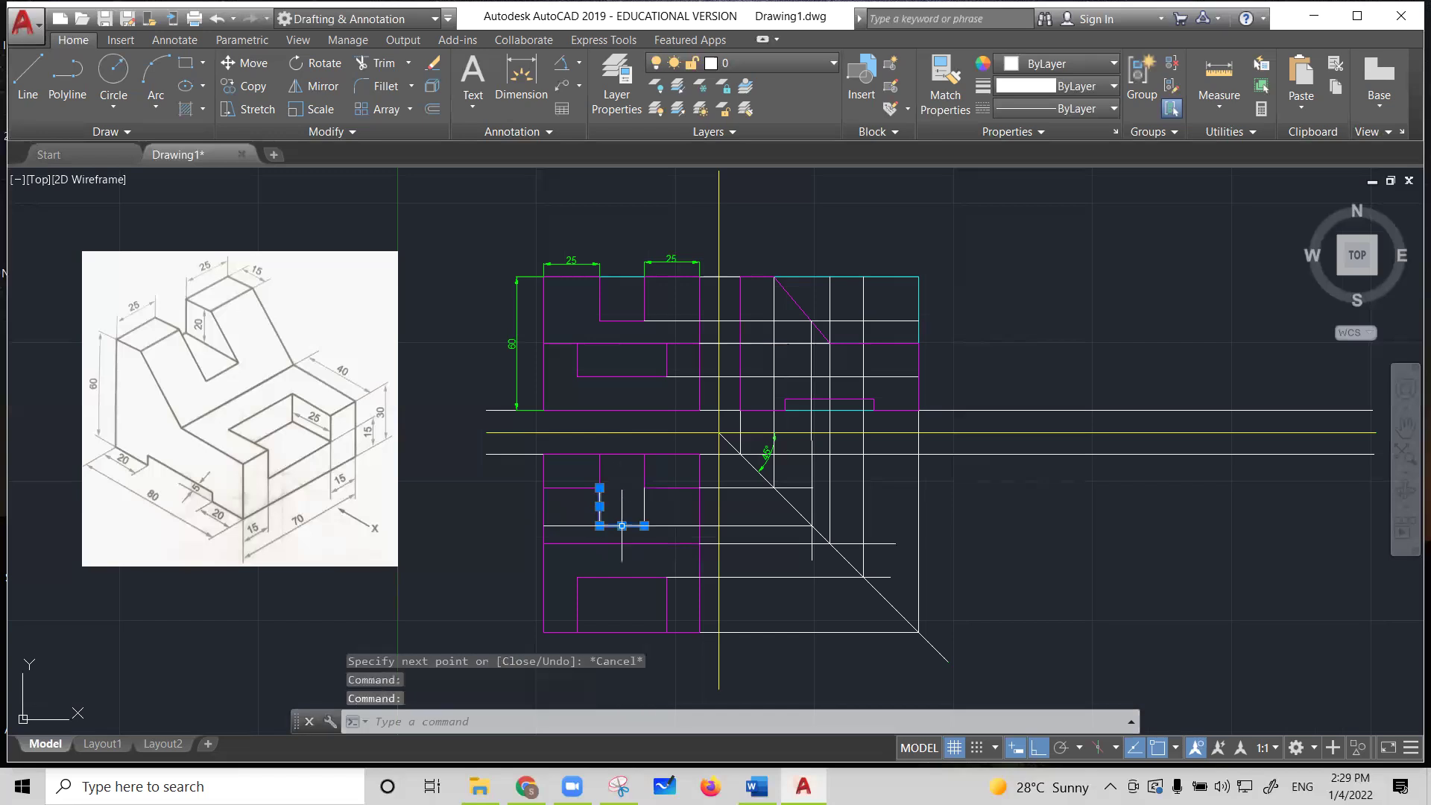
pyautogui.click(644, 506)
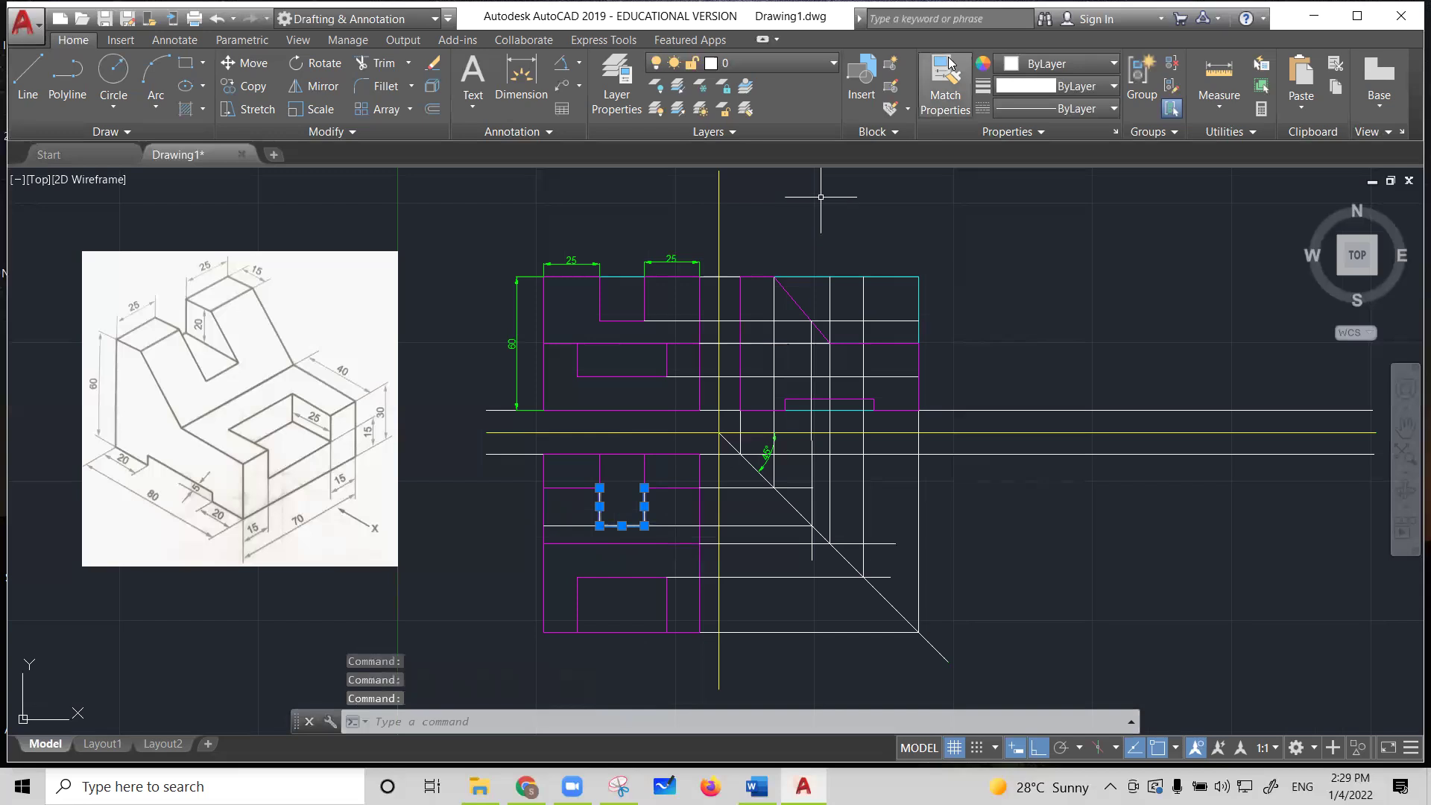
pyautogui.click(1067, 63)
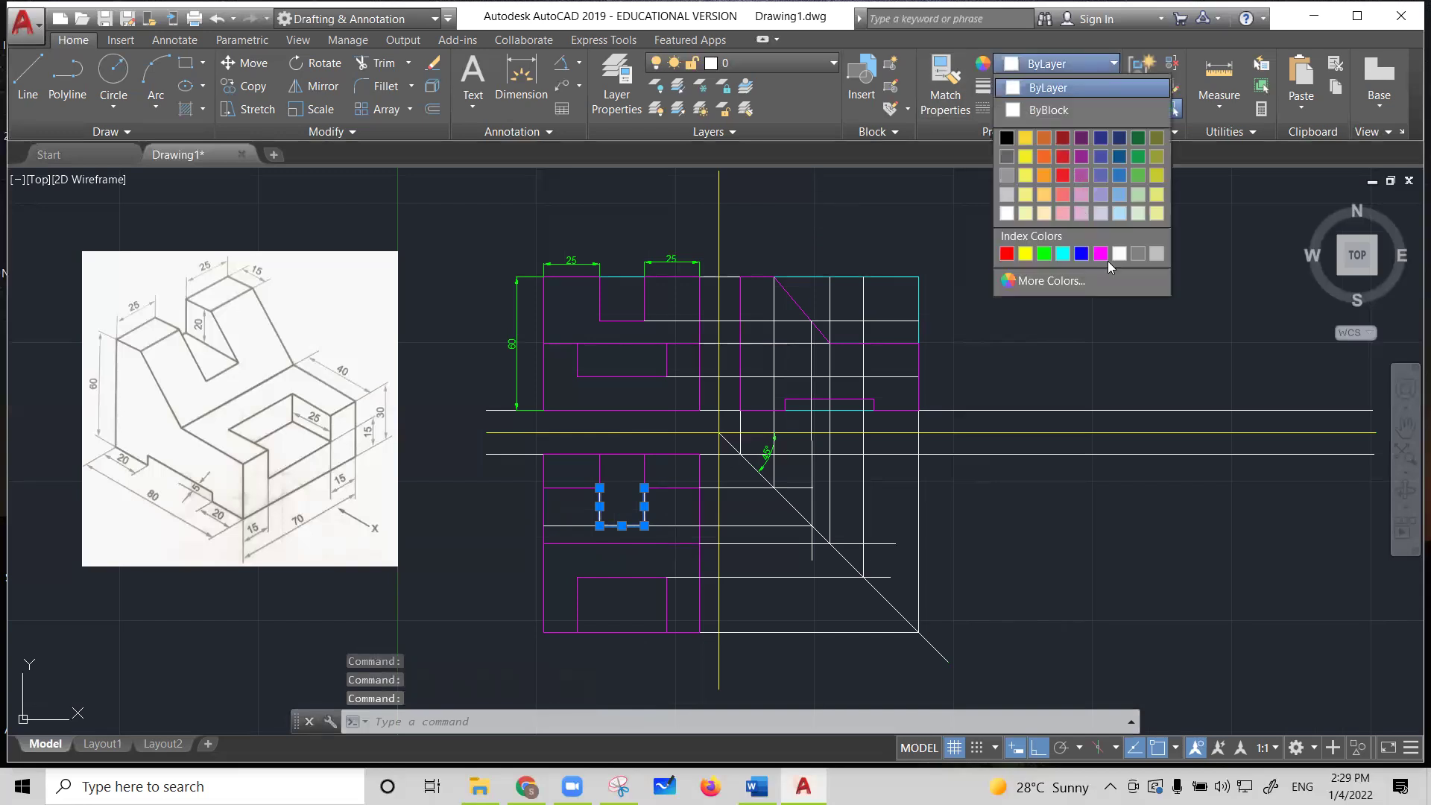
pyautogui.click(1100, 254)
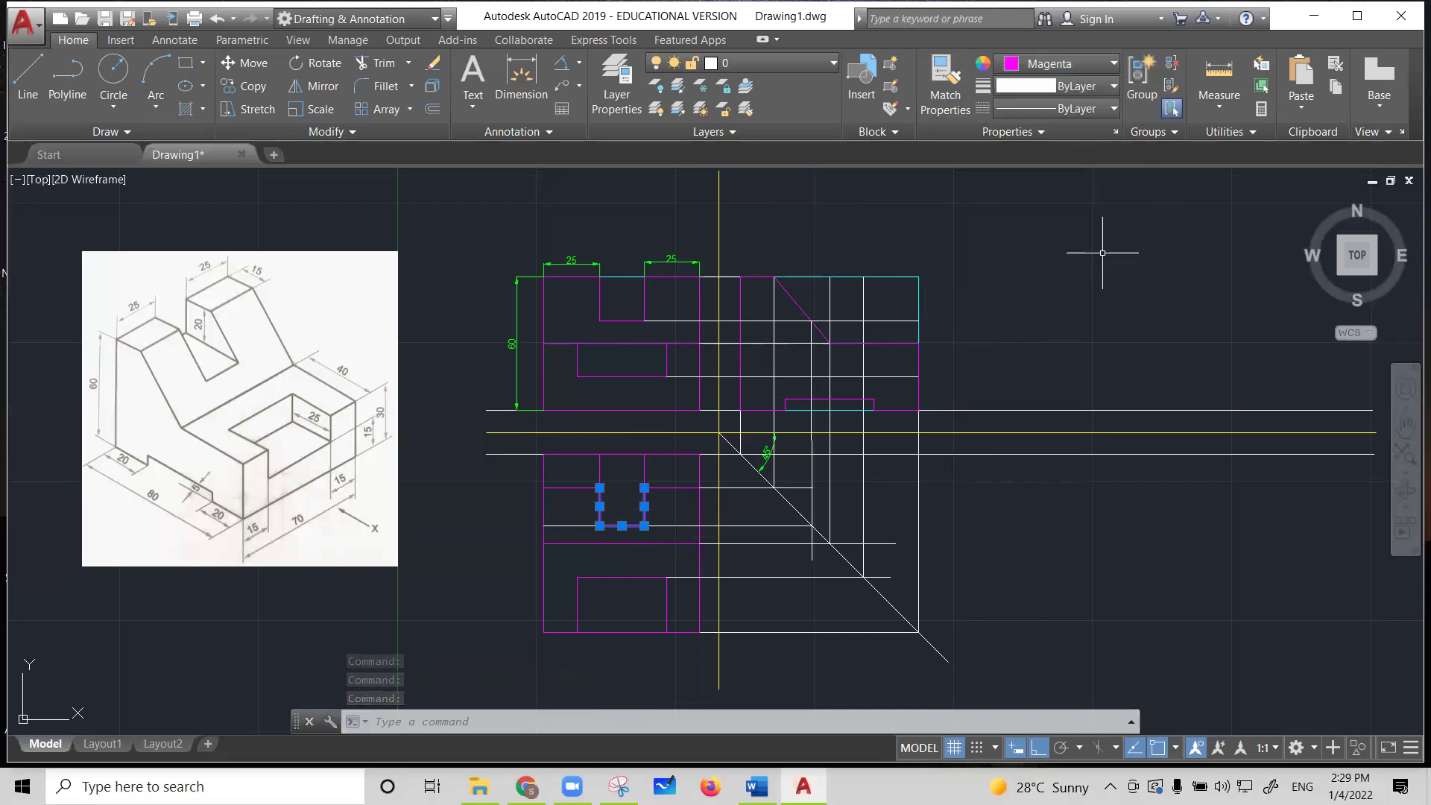
pyautogui.press('Escape')
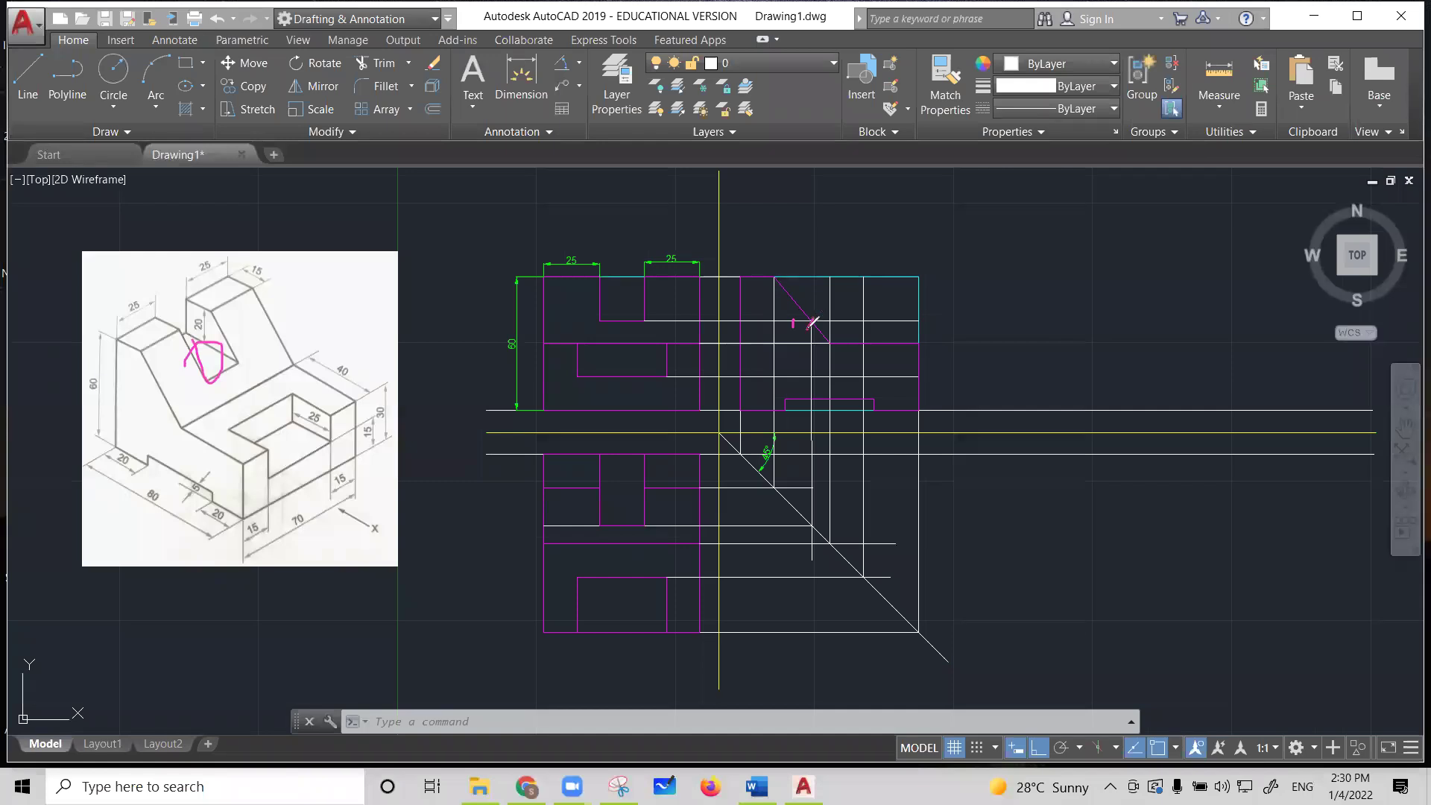
pyautogui.moveTo(165, 384); pyautogui.dragTo(142, 397)
pyautogui.click(858, 106)
pyautogui.moveTo(308, 501); pyautogui.dragTo(342, 542)
pyautogui.moveTo(170, 263); pyautogui.dragTo(172, 299)
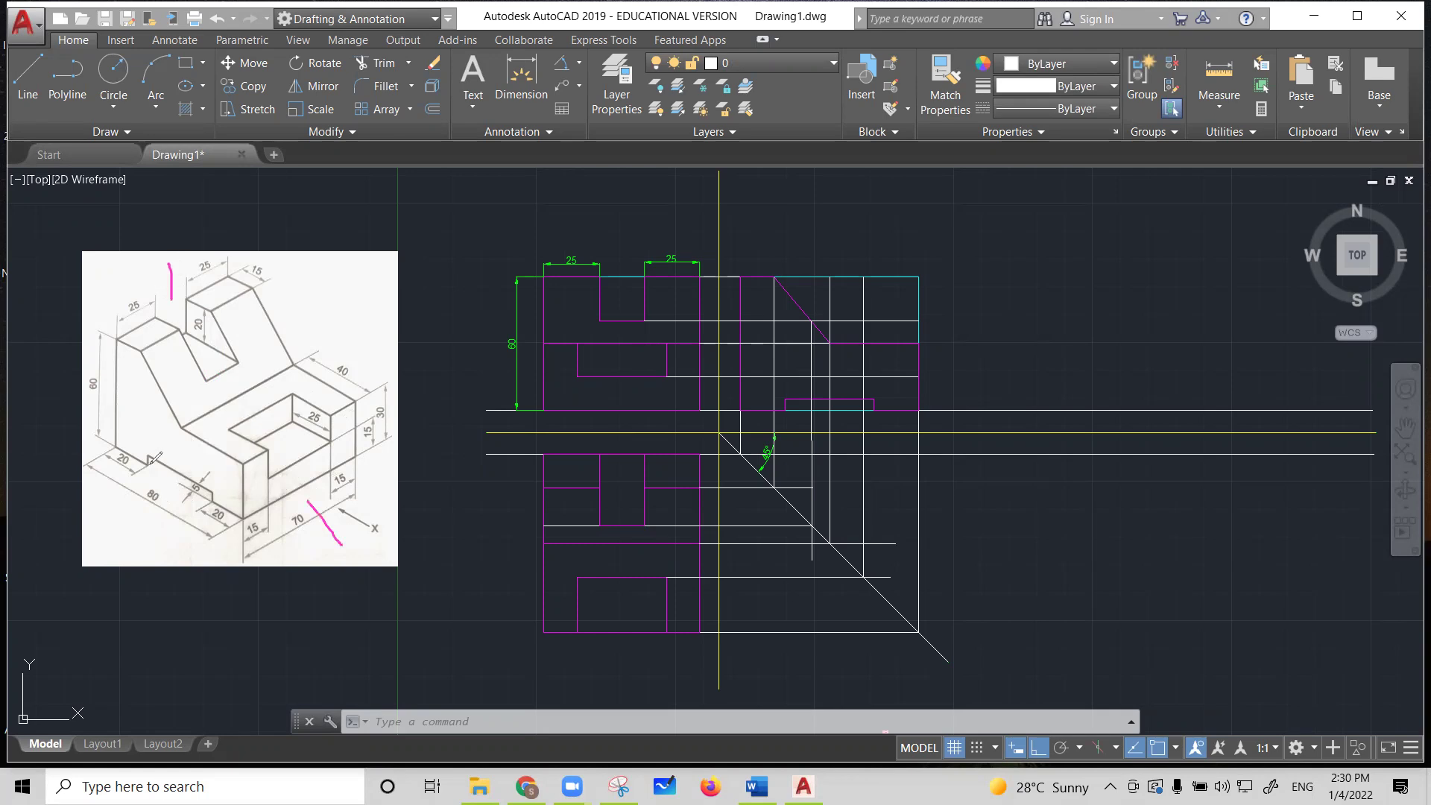
pyautogui.moveTo(169, 451)
pyautogui.mouseDown()
pyautogui.moveTo(169, 483)
pyautogui.moveTo(187, 477)
pyautogui.moveTo(173, 452)
pyautogui.mouseUp()
pyautogui.moveTo(148, 463); pyautogui.dragTo(311, 360)
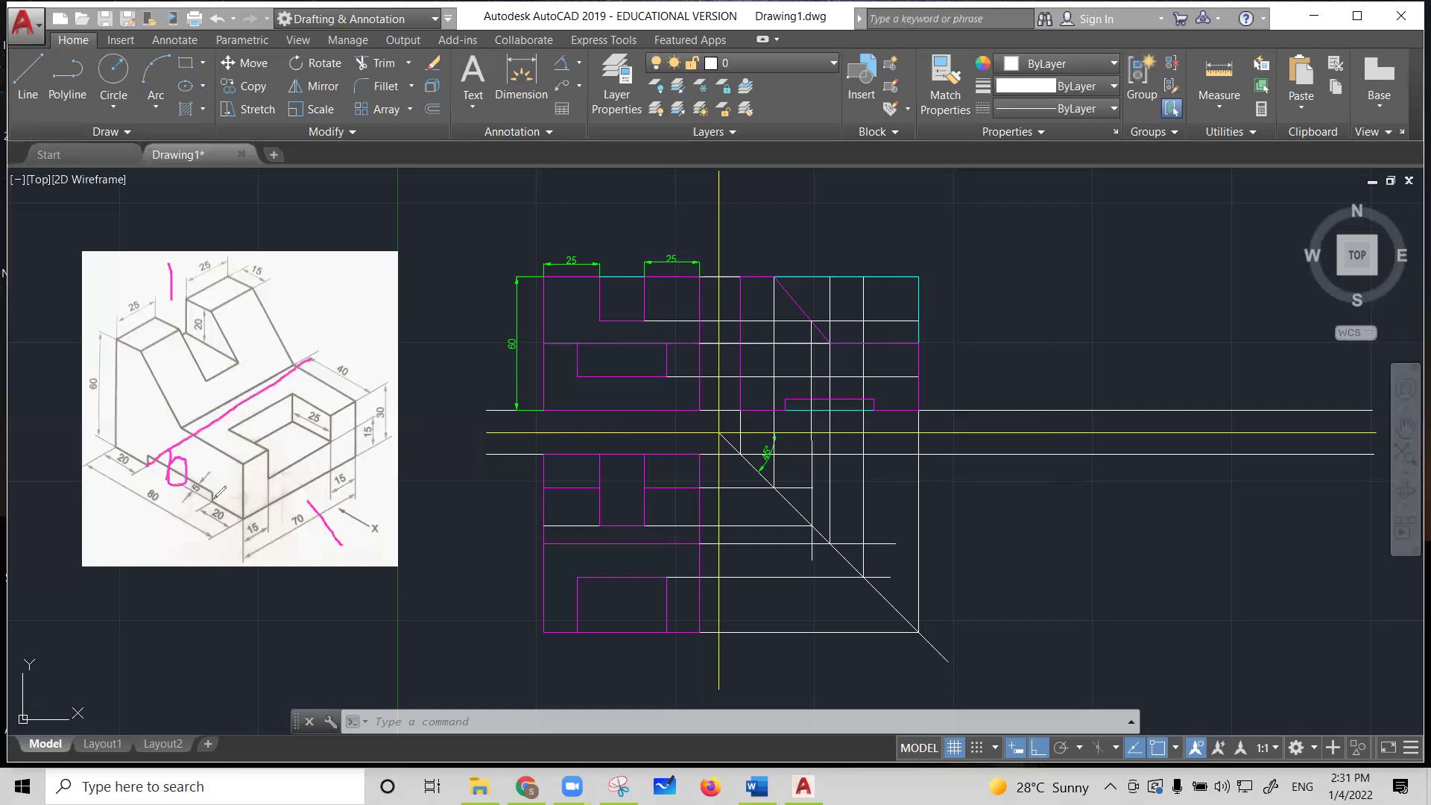
pyautogui.moveTo(215, 498); pyautogui.dragTo(374, 412)
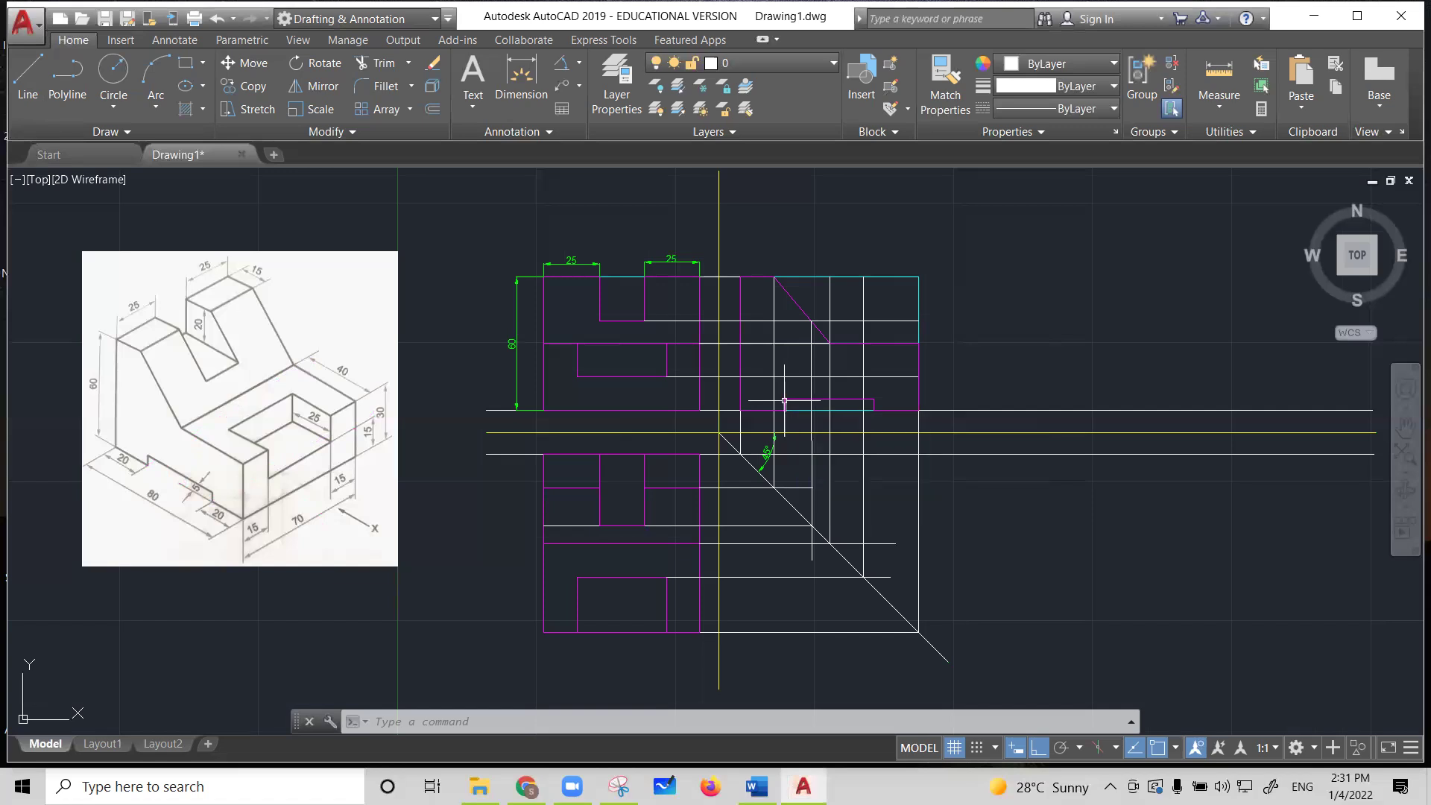
# Draw a horizontal projection line from the bottom groove's upper-left corner in the side view to the front view's left edge
pyautogui.click(26, 87)
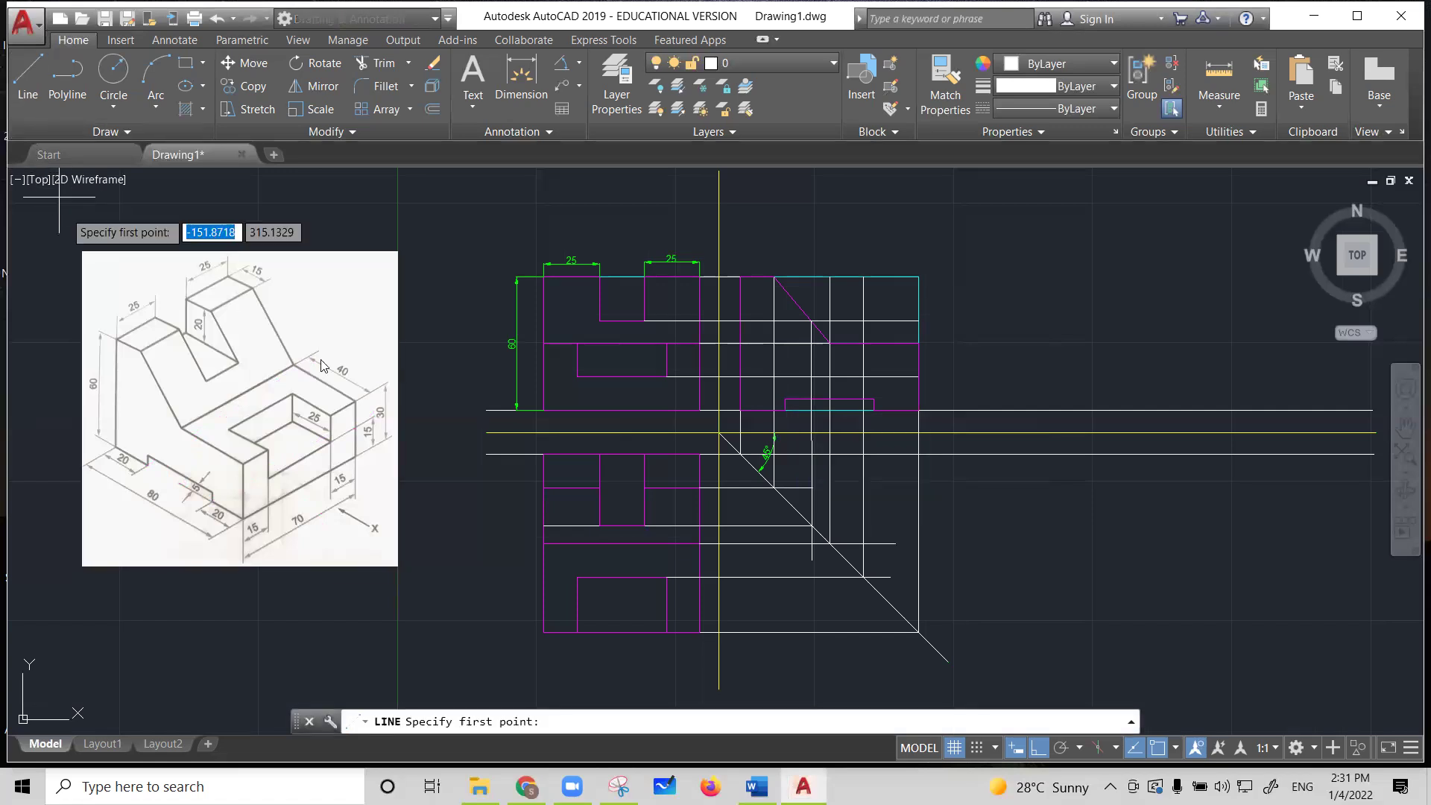
pyautogui.click(785, 400)
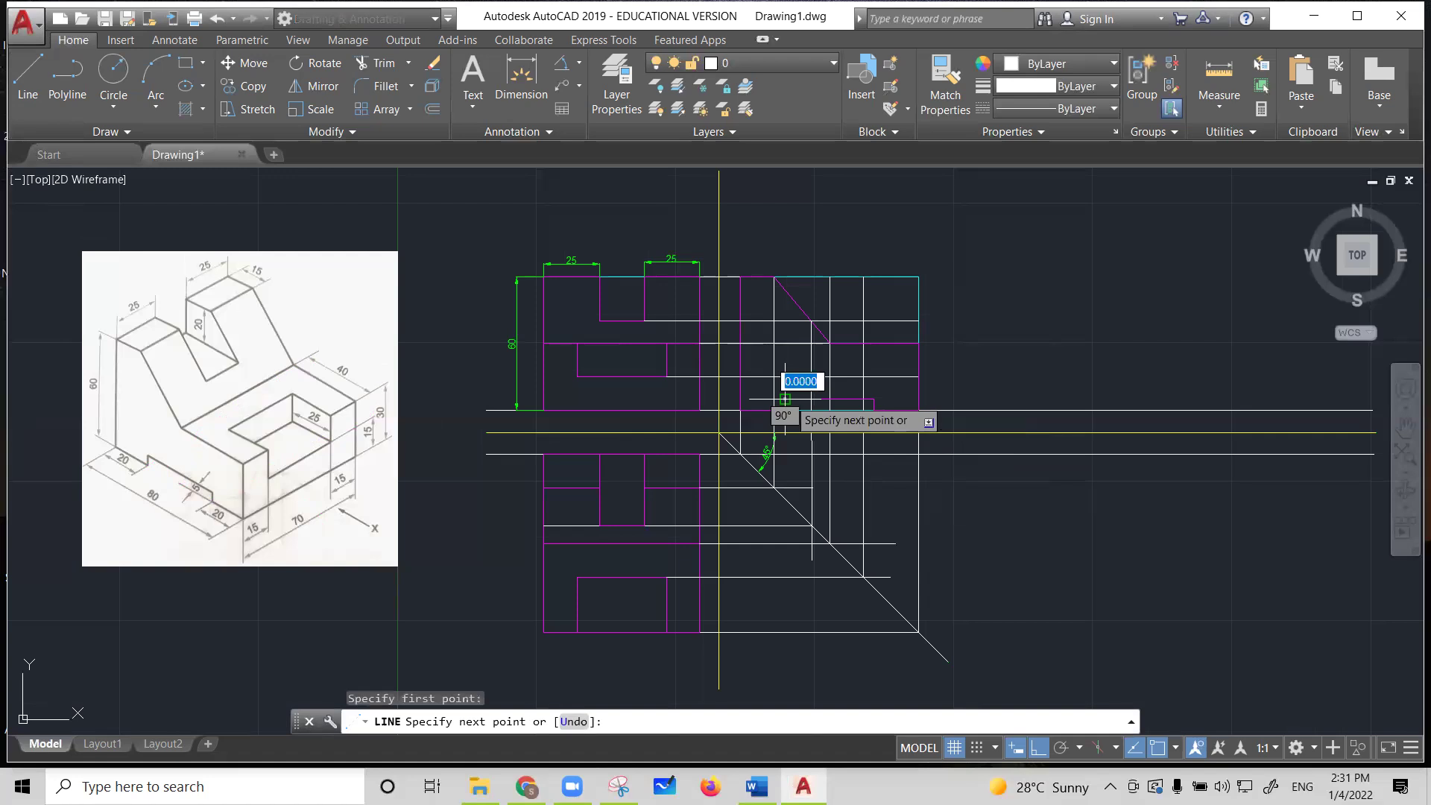
pyautogui.click(543, 399)
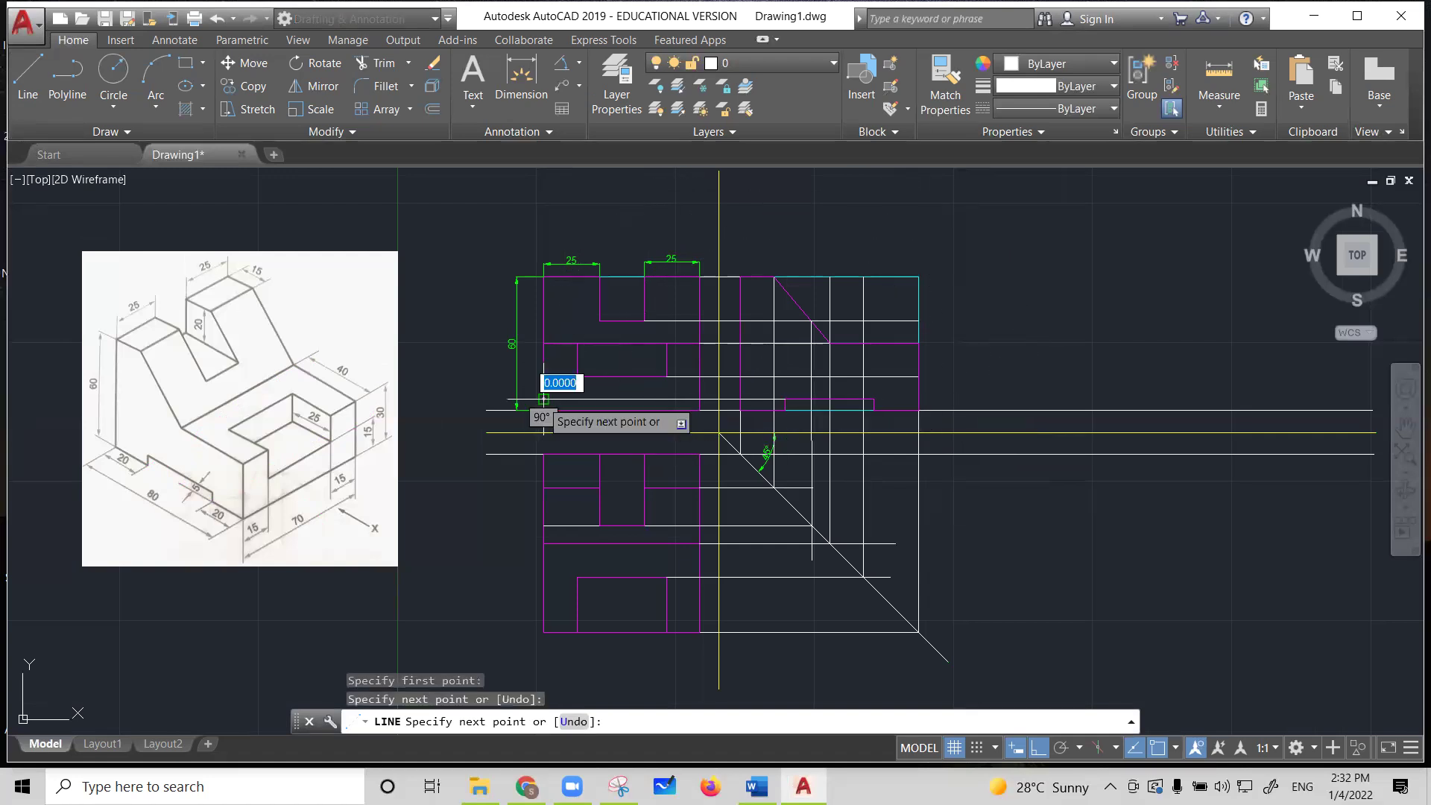
pyautogui.press('Escape')
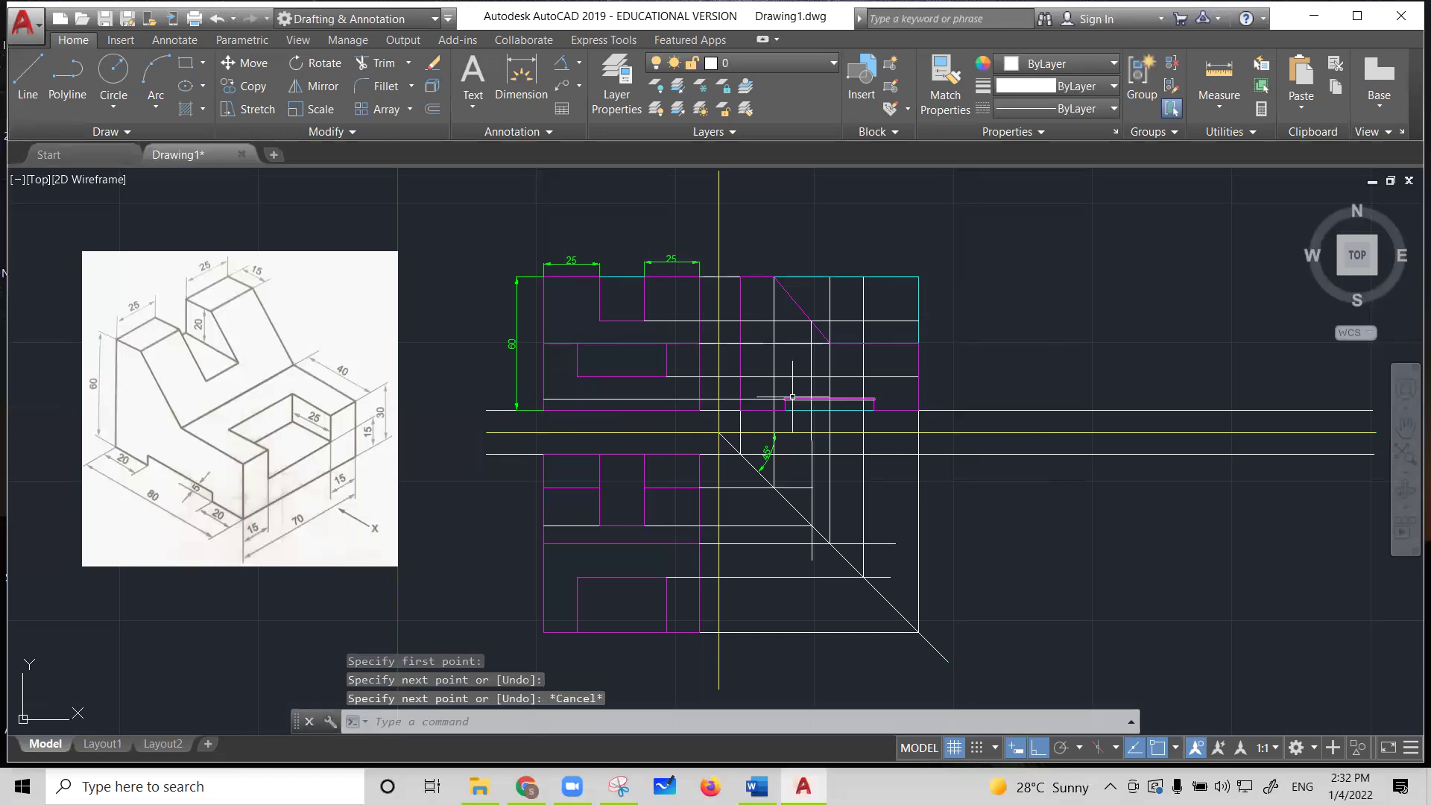
# Draw a separate horizontal line across the front view at the groove-top height, from its right edge to its left edge
pyautogui.click(22, 84)
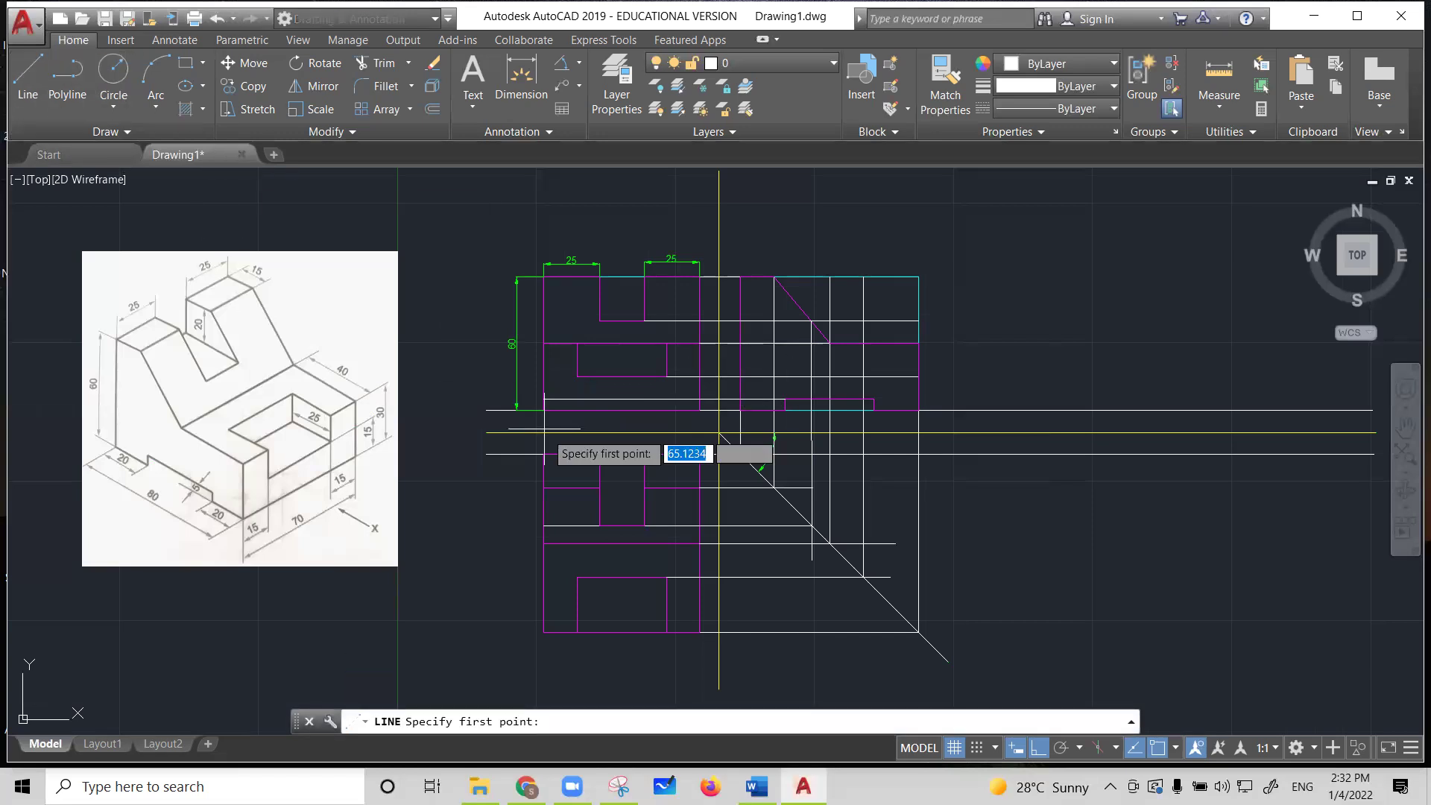
pyautogui.click(699, 400)
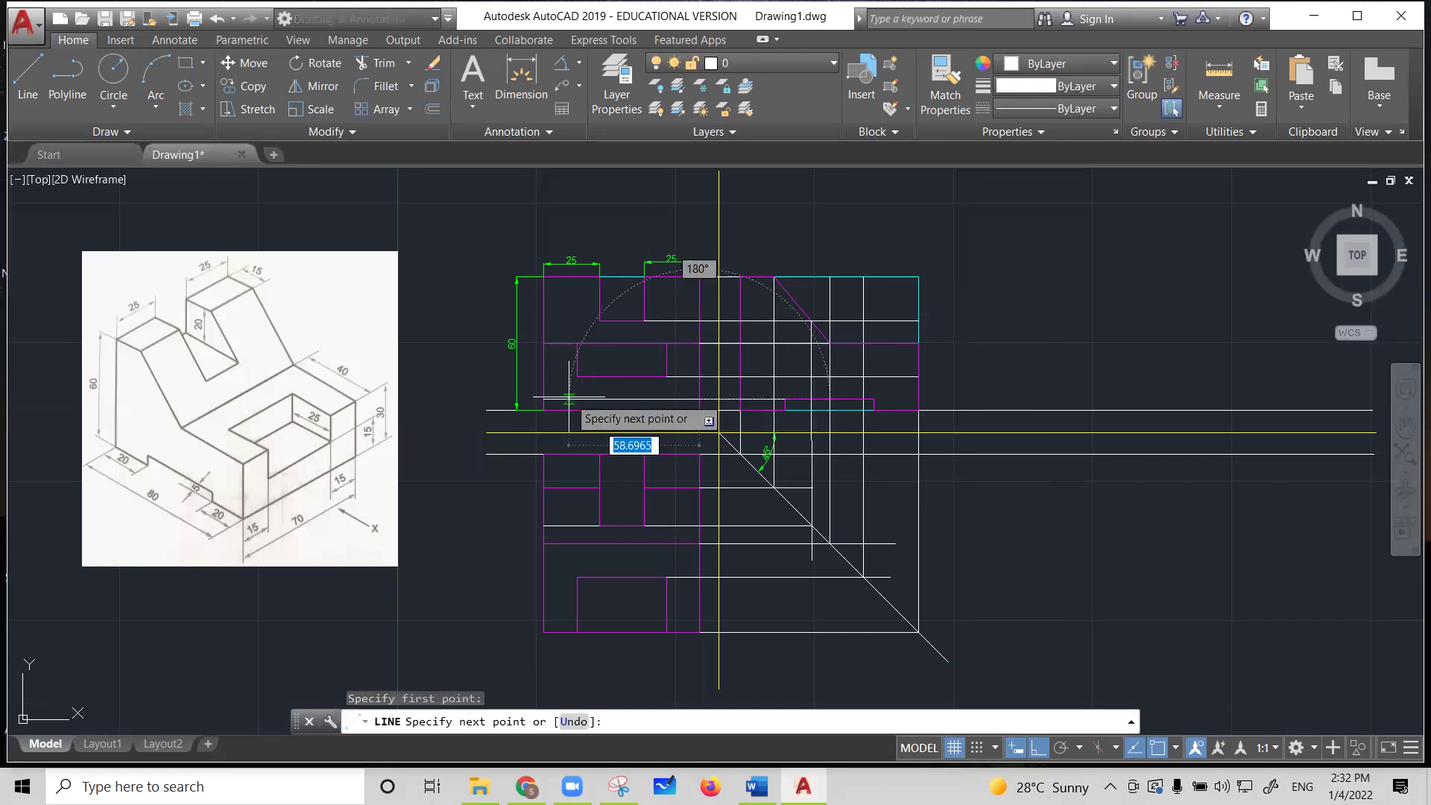
pyautogui.press('Escape')
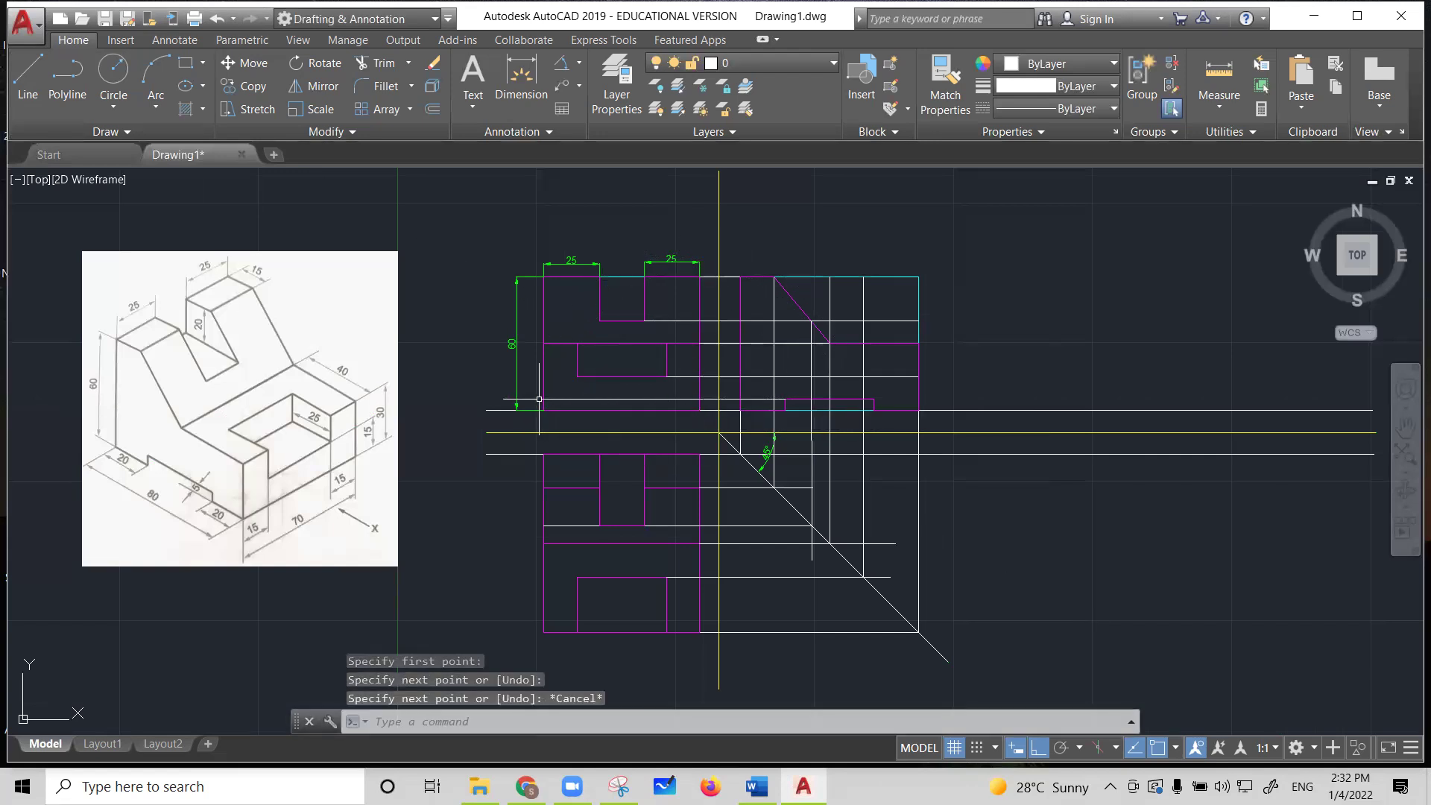
pyautogui.click(606, 398)
pyautogui.press('Escape')
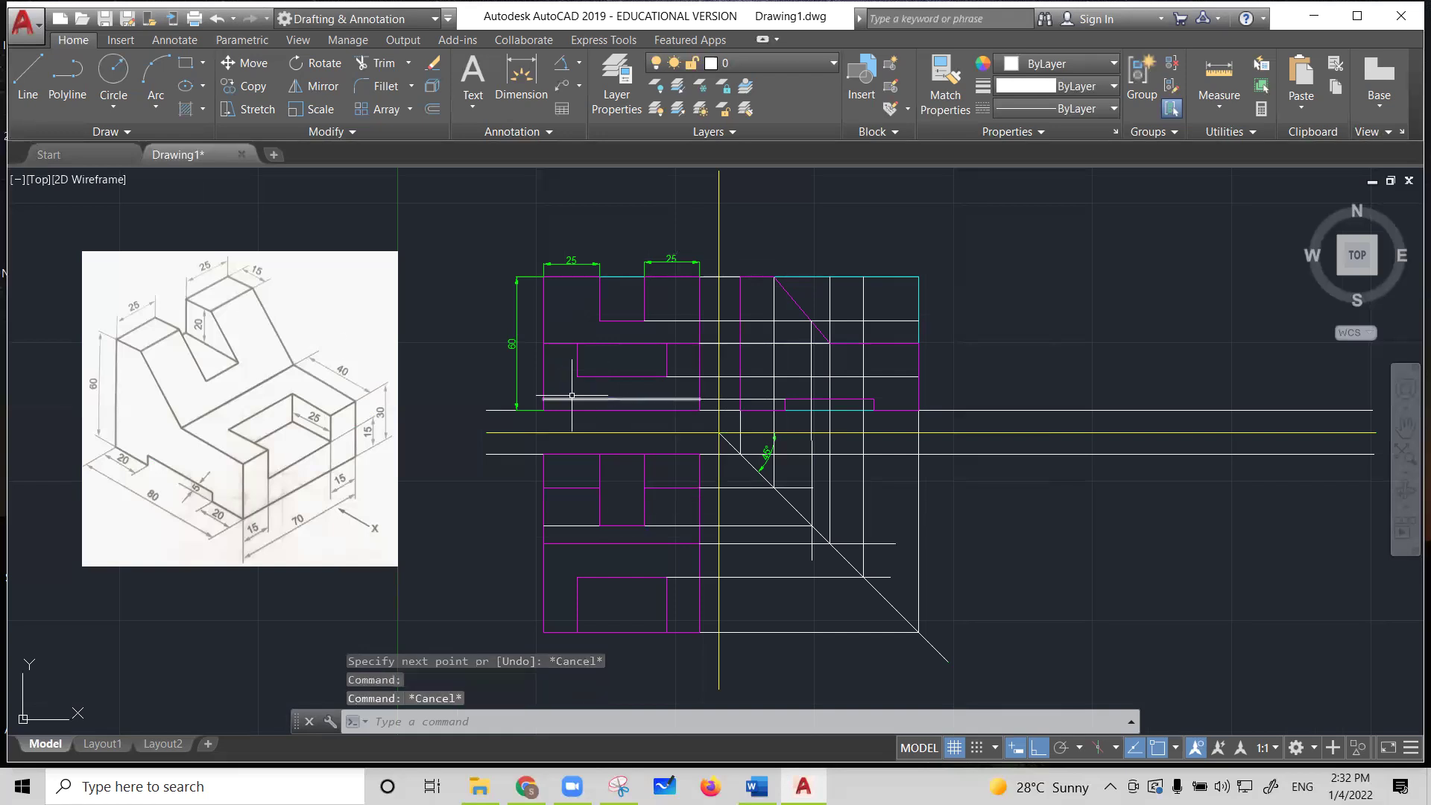
# Draw a vertical projection line from the groove's lower-left corner in the side view down past the 45° line
pyautogui.click(28, 81)
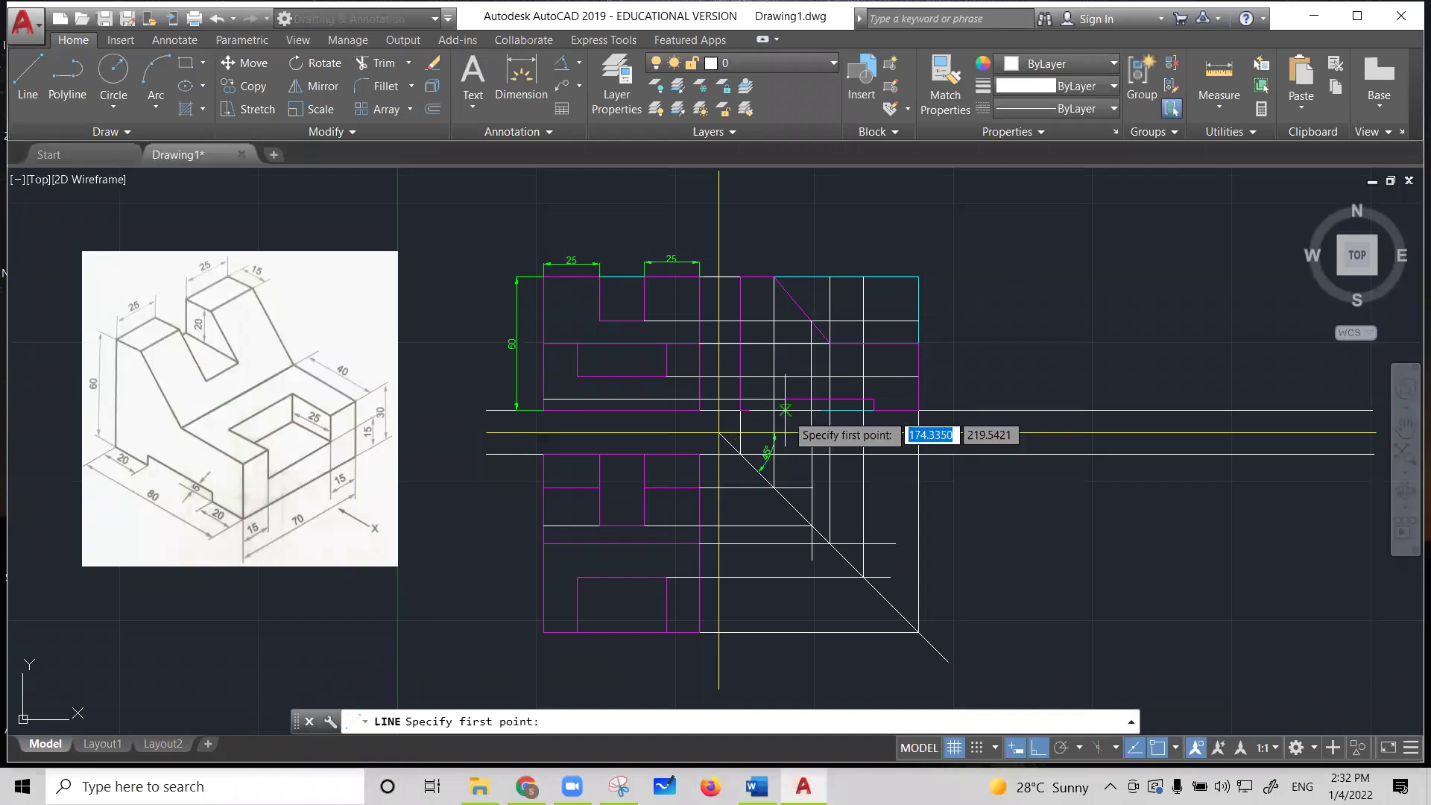
pyautogui.click(787, 432)
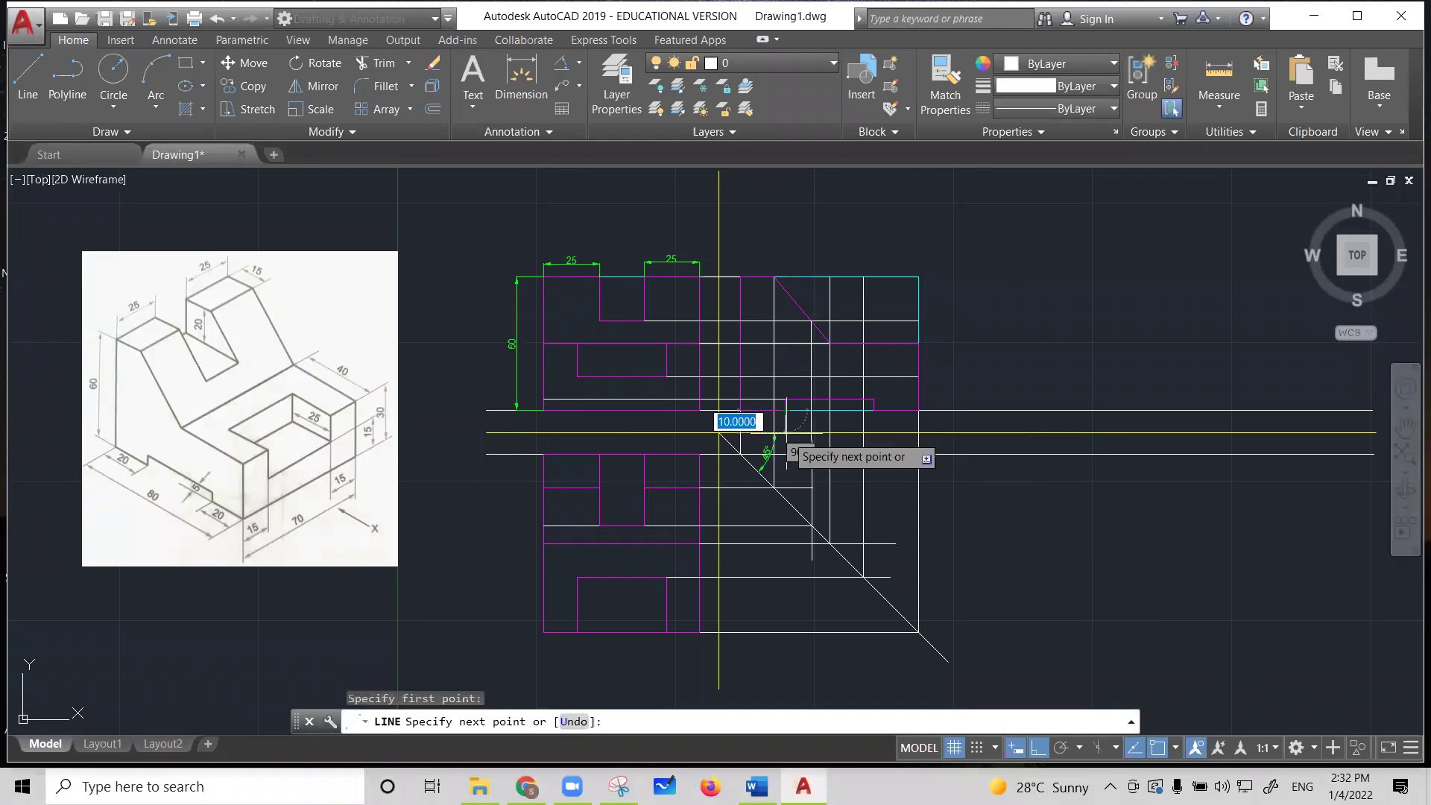
pyautogui.click(785, 526)
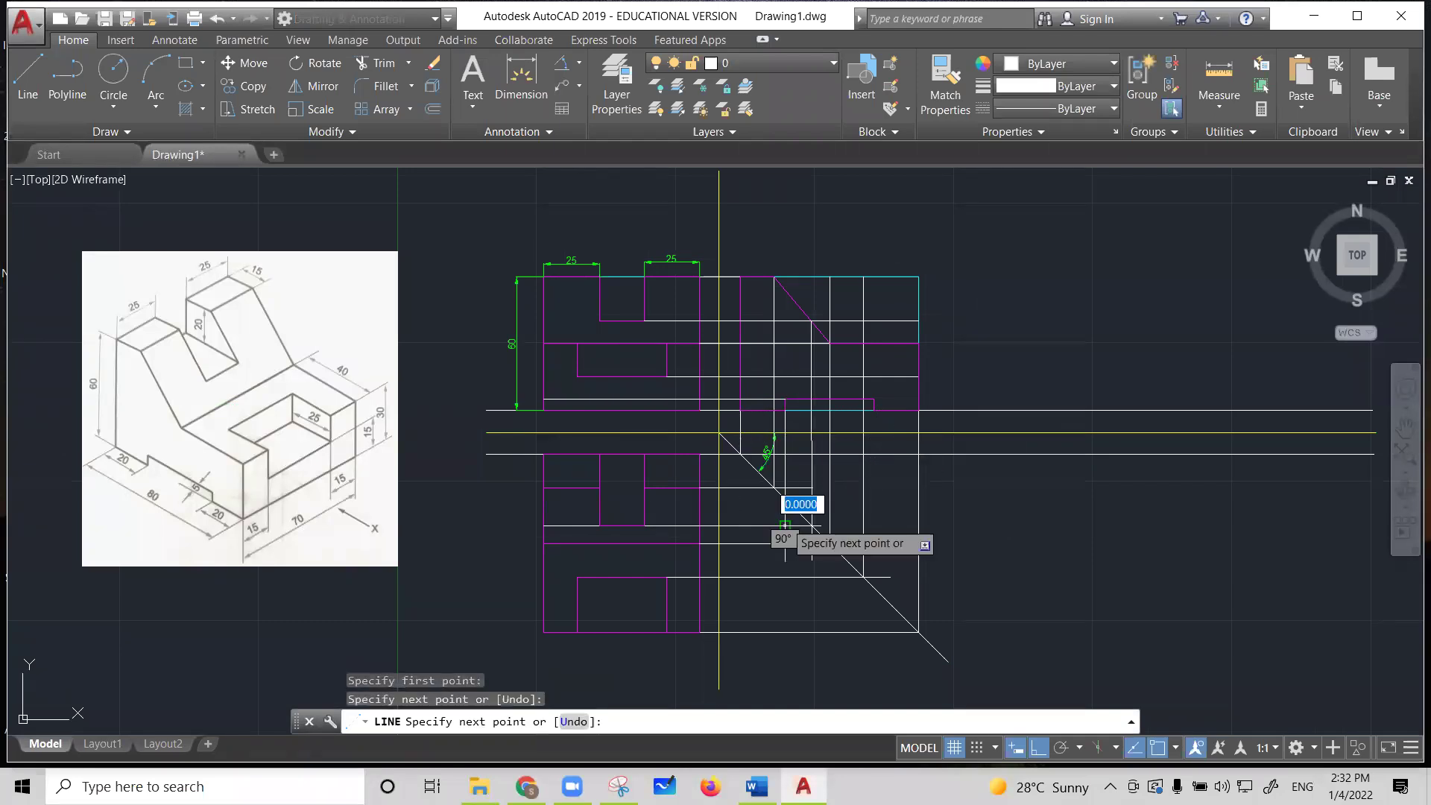
pyautogui.press('Escape')
# Try to draw a line from the groove's lower-right corner in the side view to the 45° line, and undo it
pyautogui.click(28, 74)
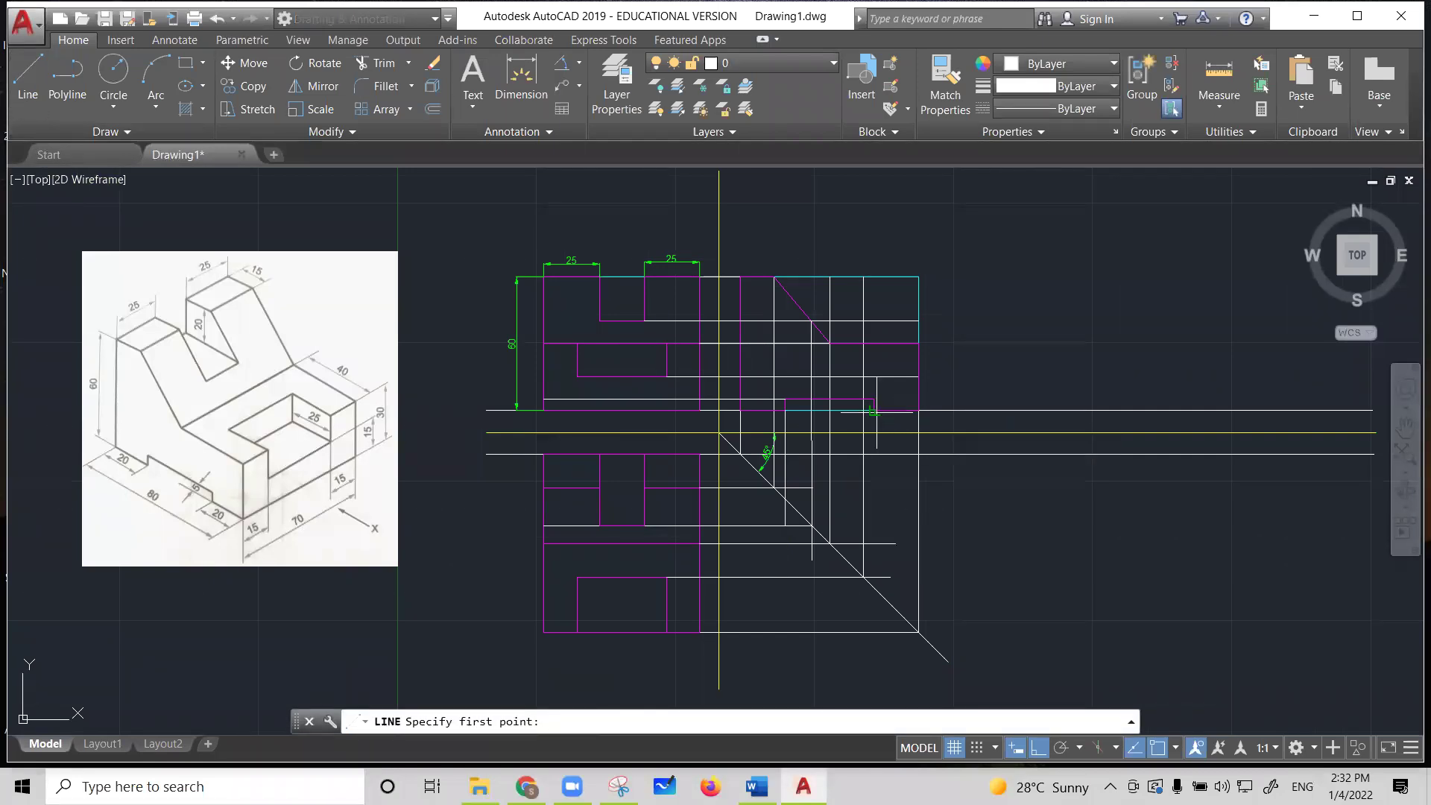
pyautogui.click(874, 409)
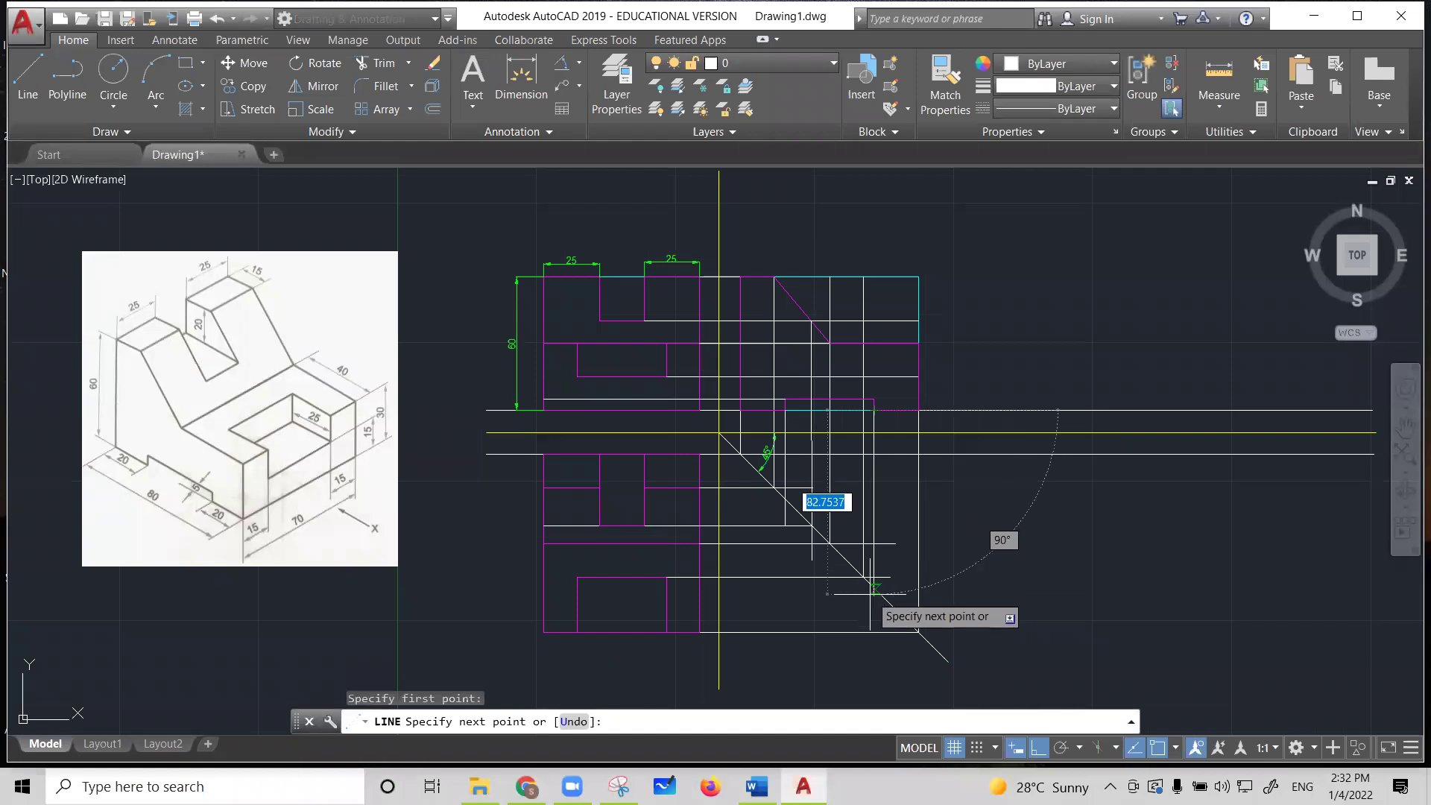
pyautogui.click(874, 588)
pyautogui.press('Escape')
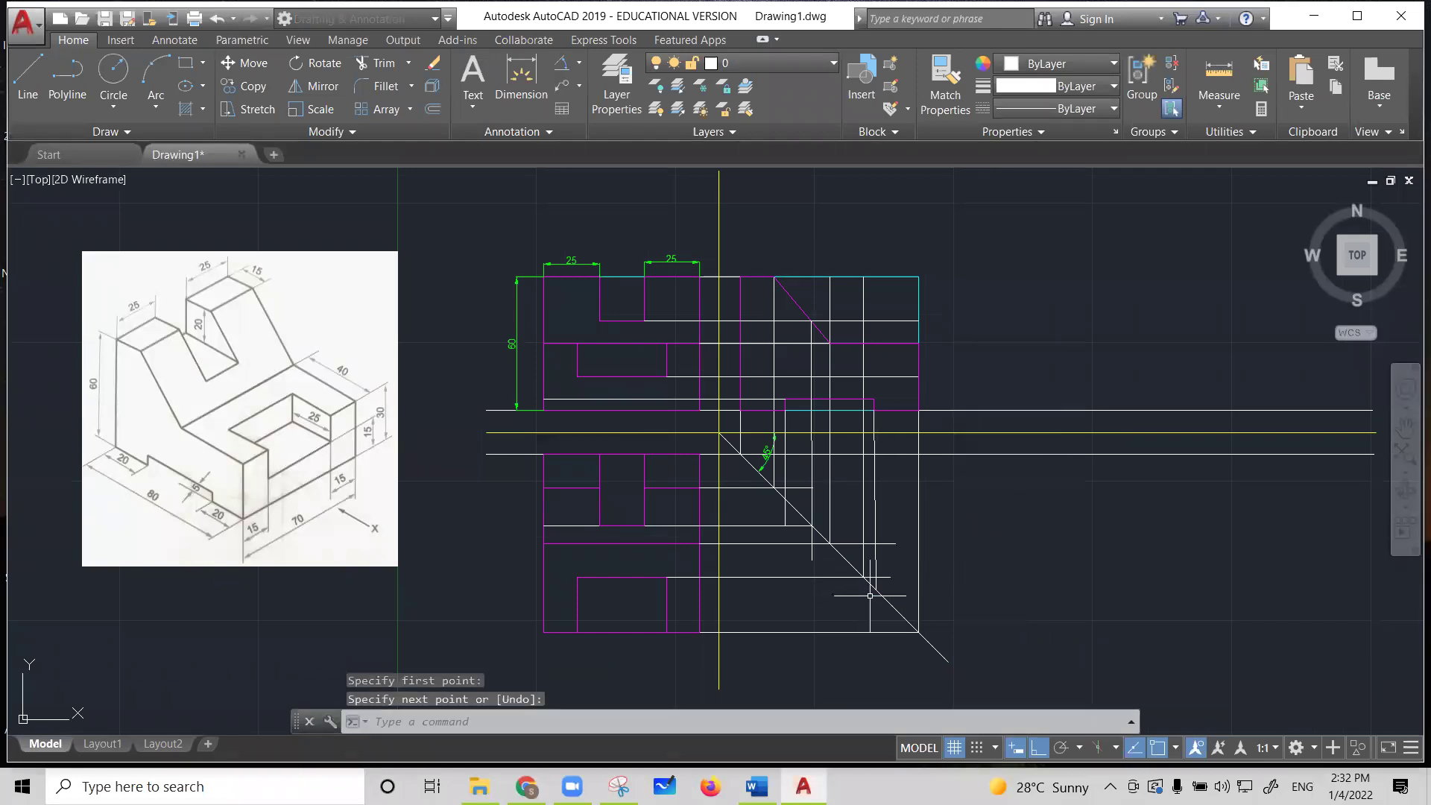
pyautogui.click(216, 18)
# Draw a vertical projection line from the groove's lower-right corner in the side view down past the 45° line
pyautogui.click(27, 75)
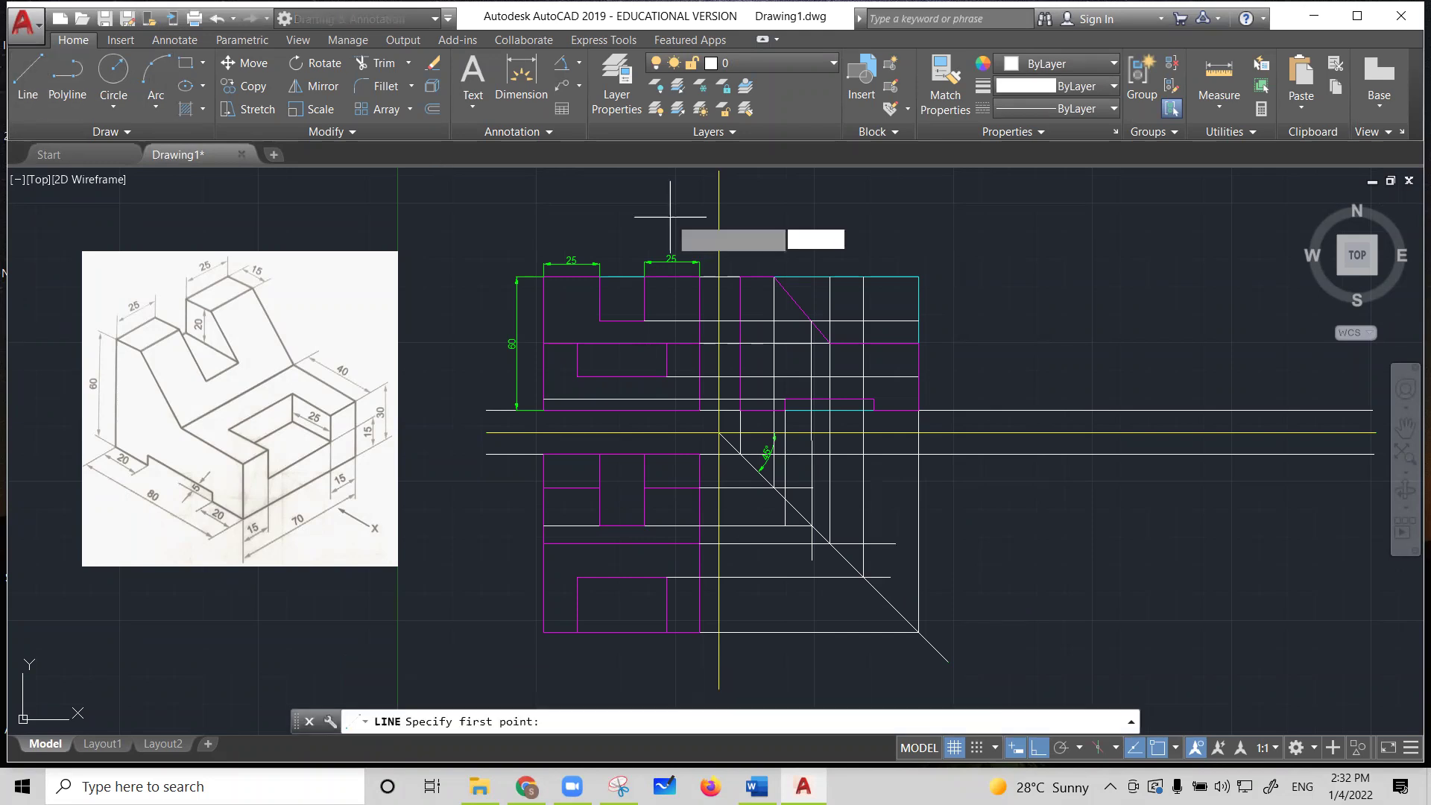
pyautogui.click(874, 410)
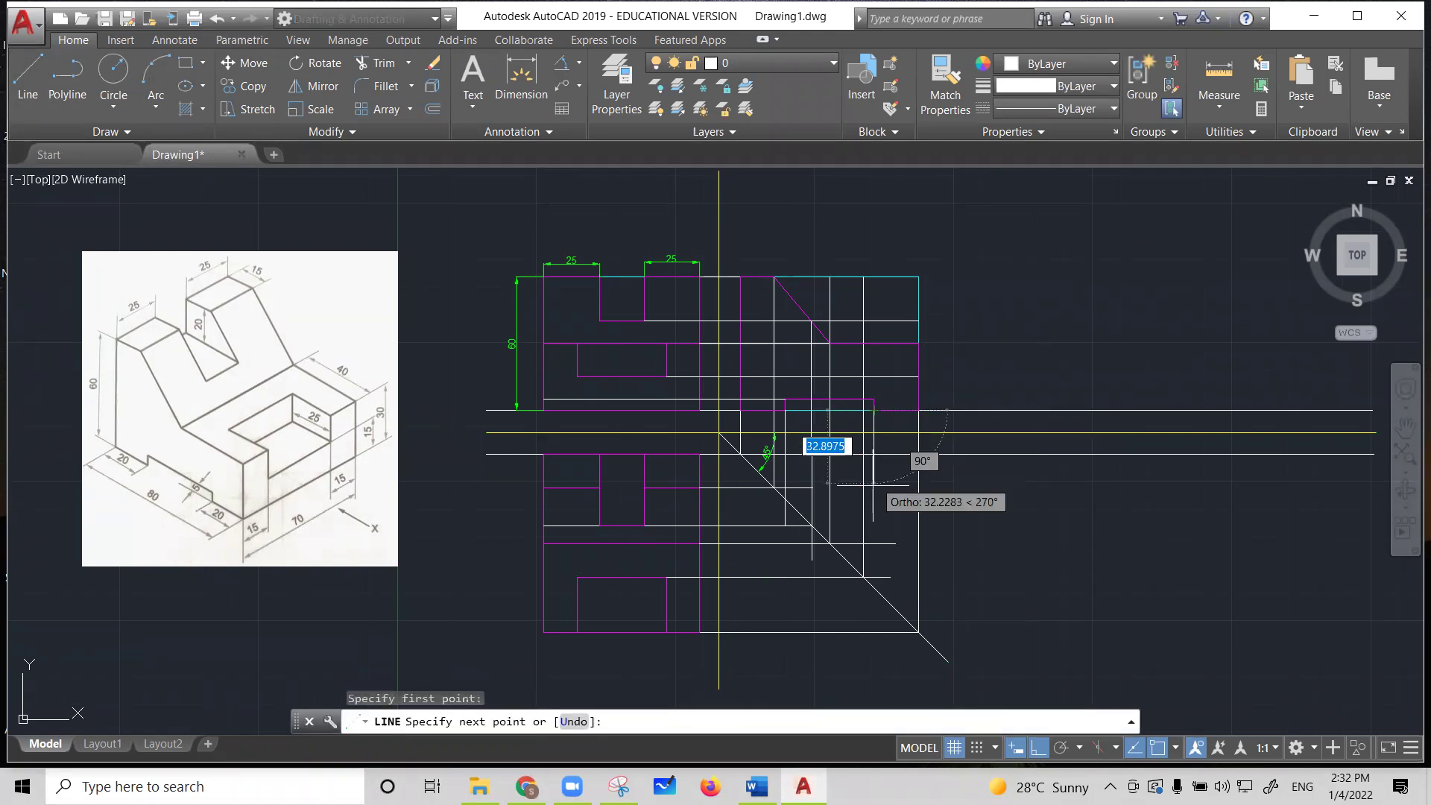
pyautogui.click(873, 625)
pyautogui.press('Escape')
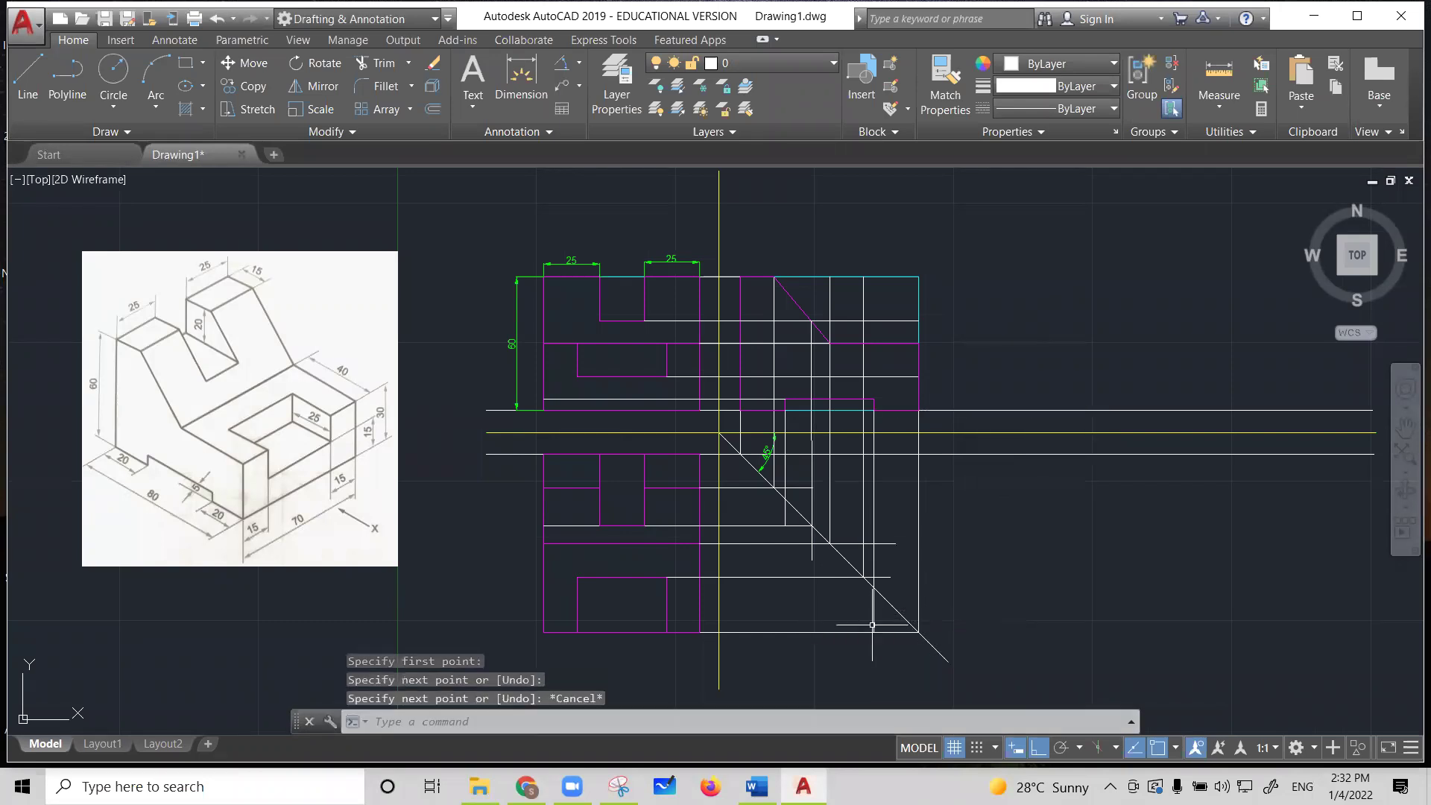
# Draw a horizontal line from the left groove projector's intersection with the 45° line to the top view's left edge
pyautogui.click(28, 74)
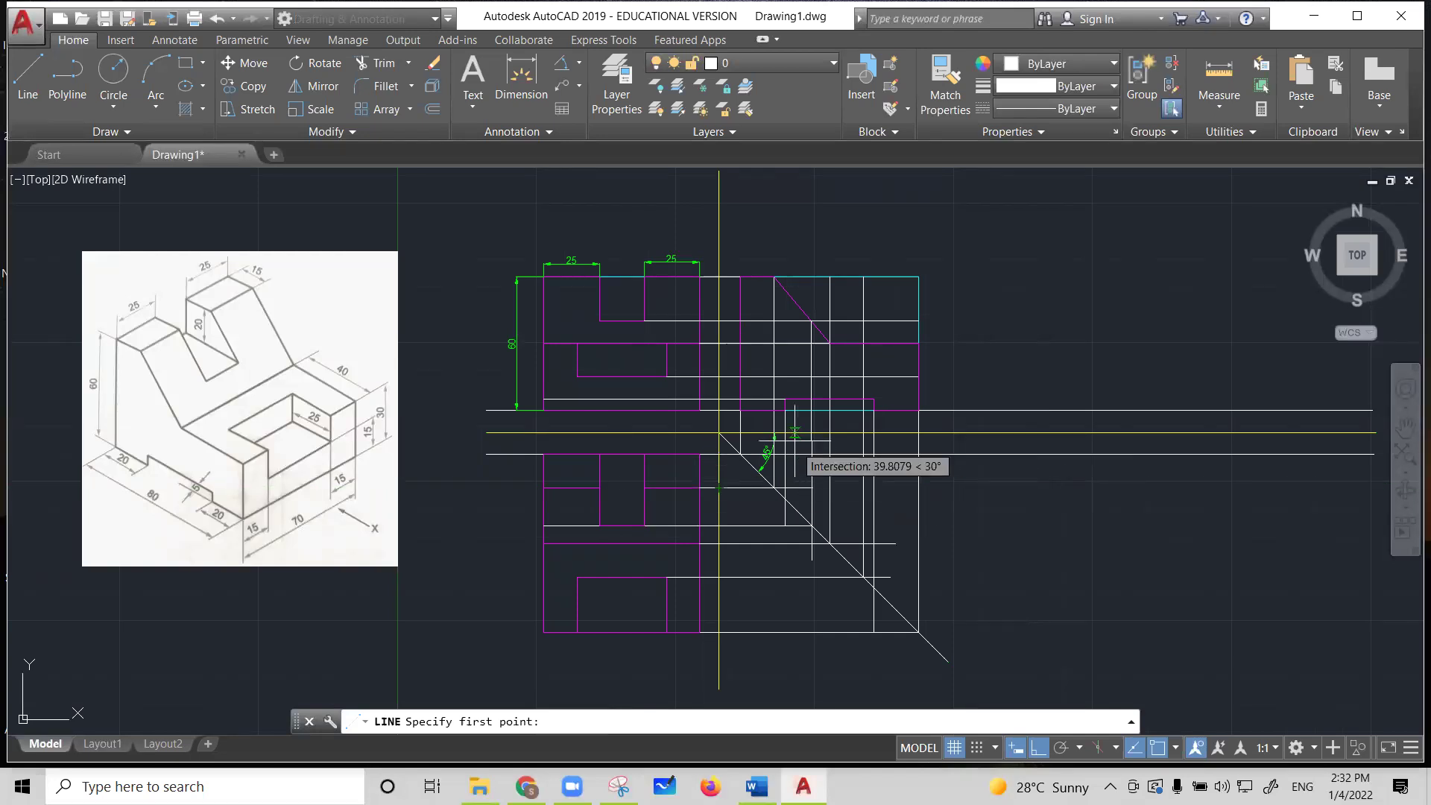
pyautogui.click(786, 497)
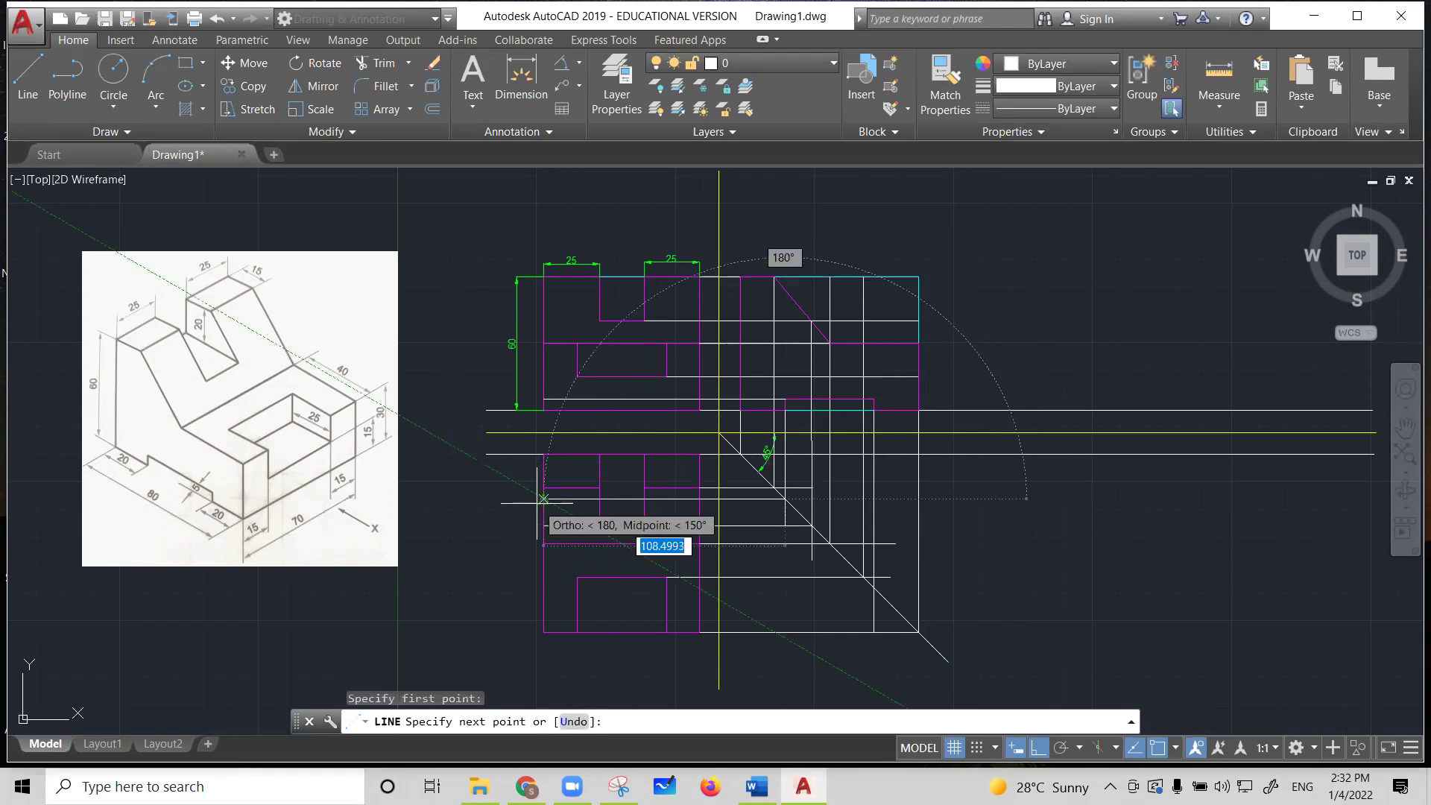
pyautogui.click(544, 497)
pyautogui.press('Escape')
# Try to draw a line from the right groove projector's intersection with the 45° line to the top view's left edge, and undo it
pyautogui.click(28, 75)
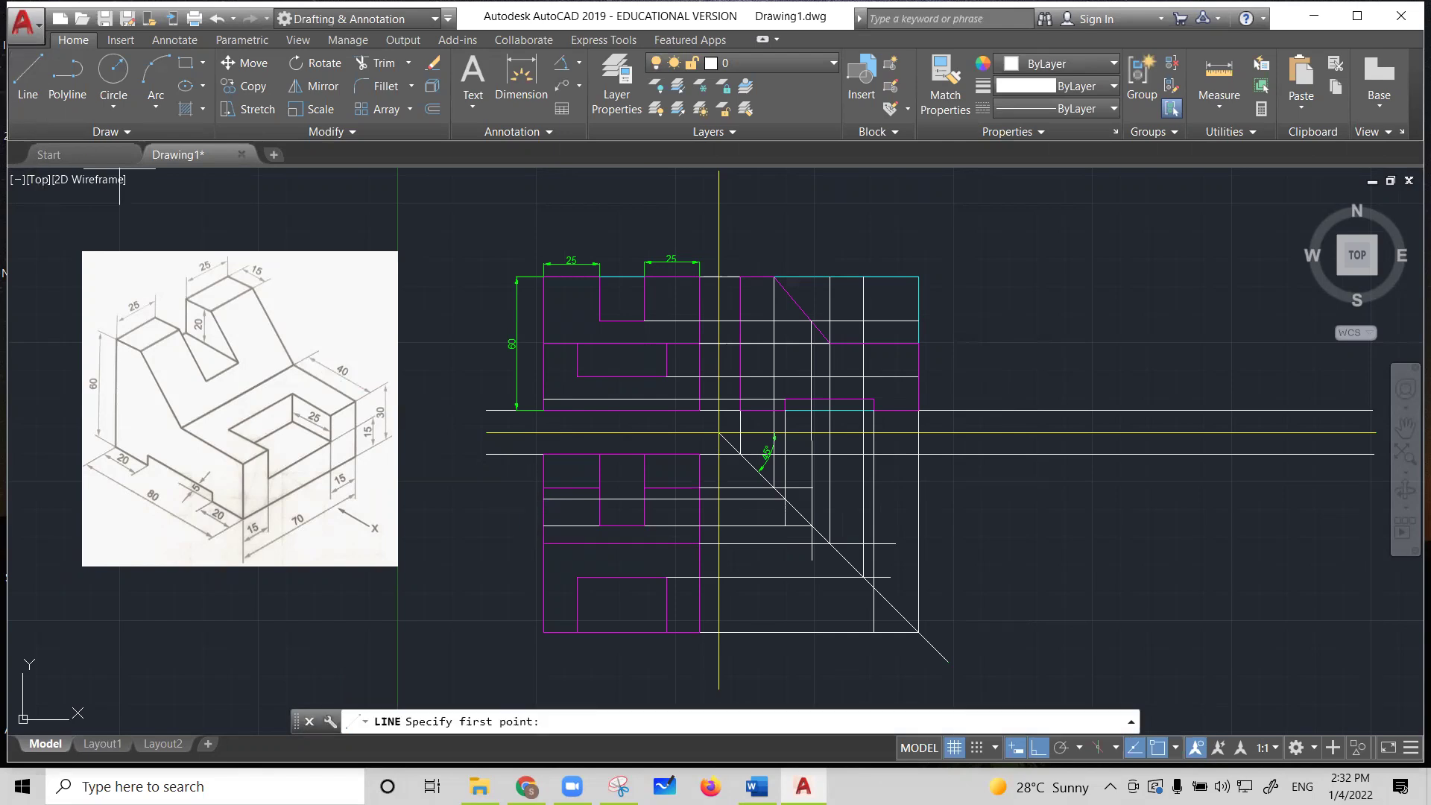
pyautogui.click(875, 588)
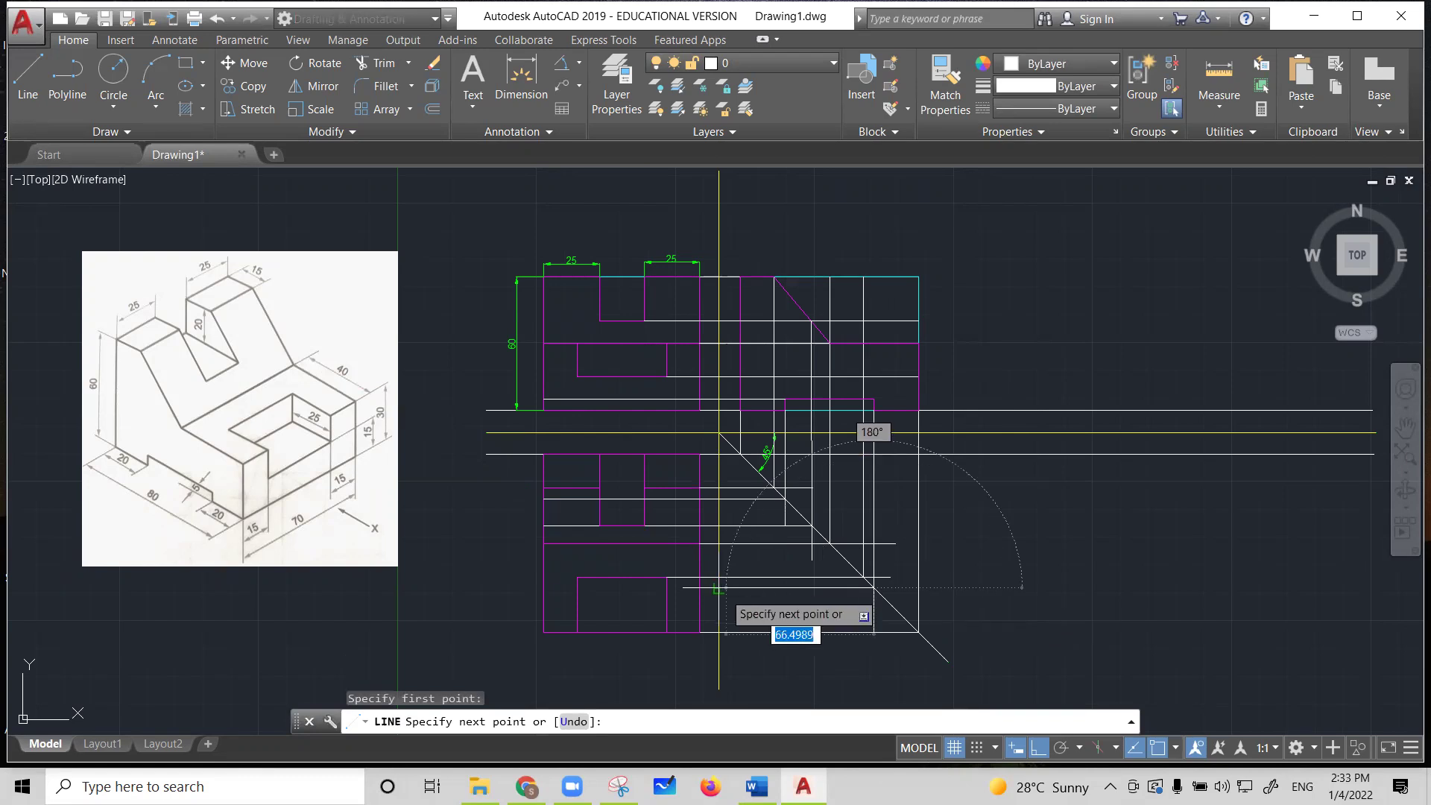
pyautogui.click(543, 600)
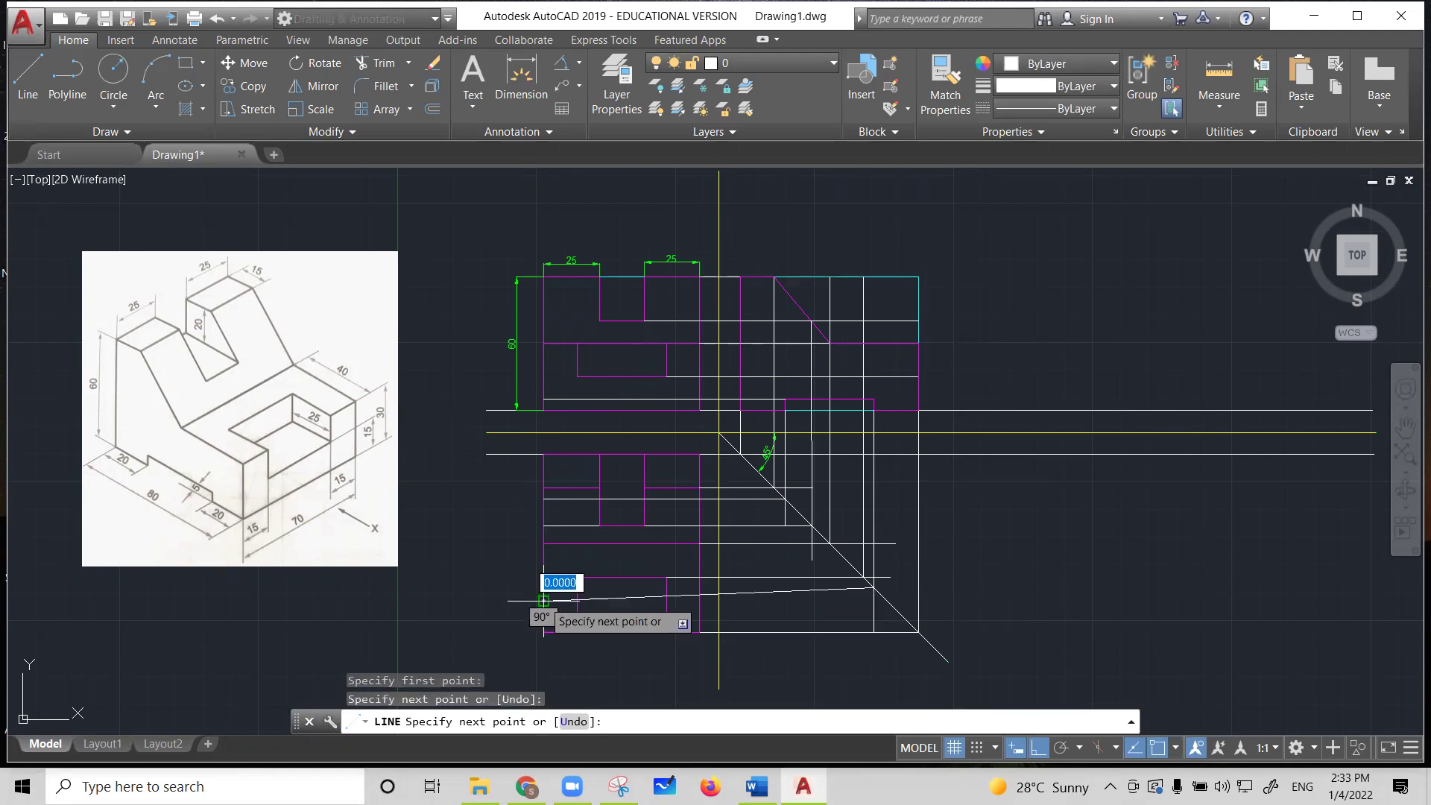
pyautogui.click(216, 19)
# Draw a horizontal line from the right groove projector's intersection with the 45° line to just beyond the top view's left edge
pyautogui.click(27, 74)
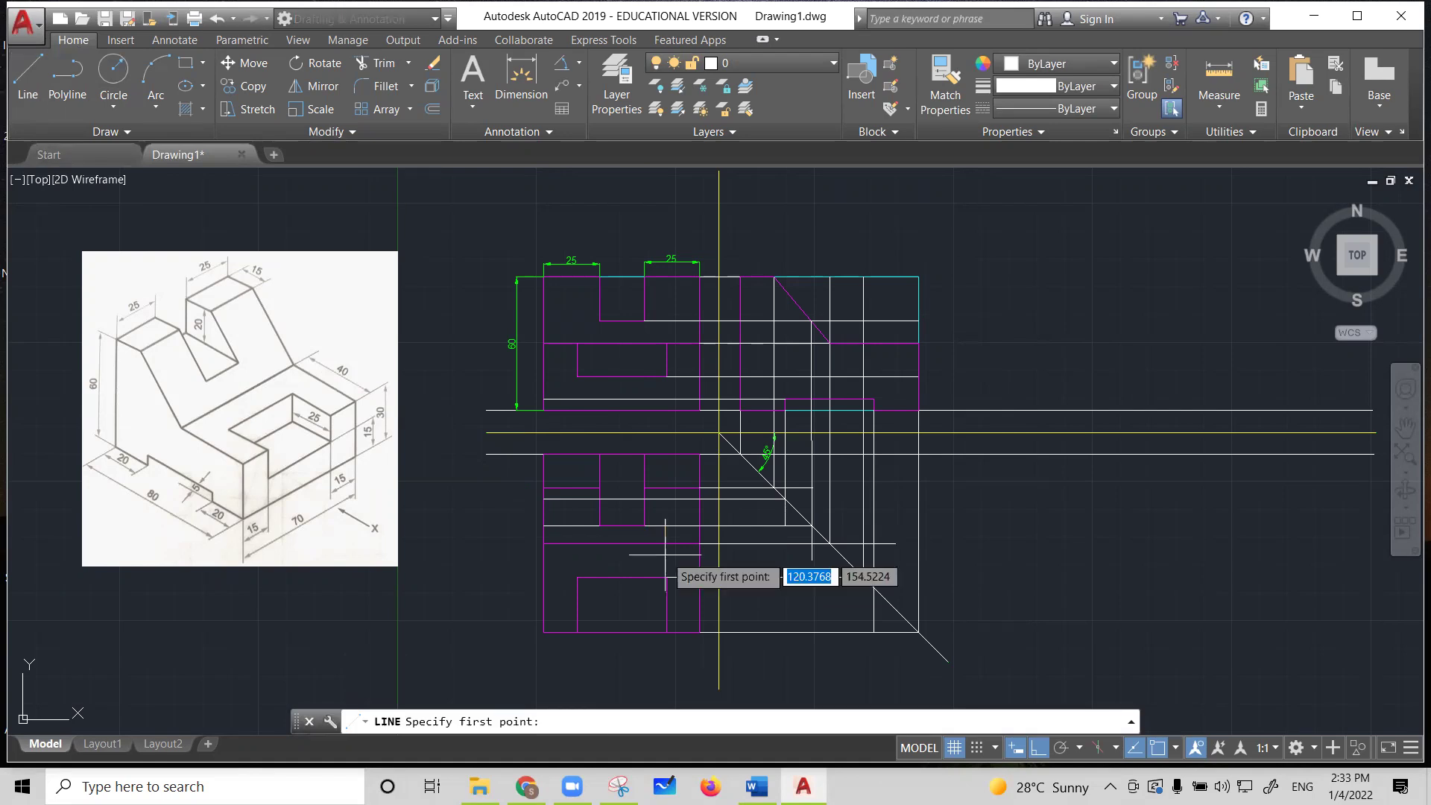
pyautogui.click(874, 588)
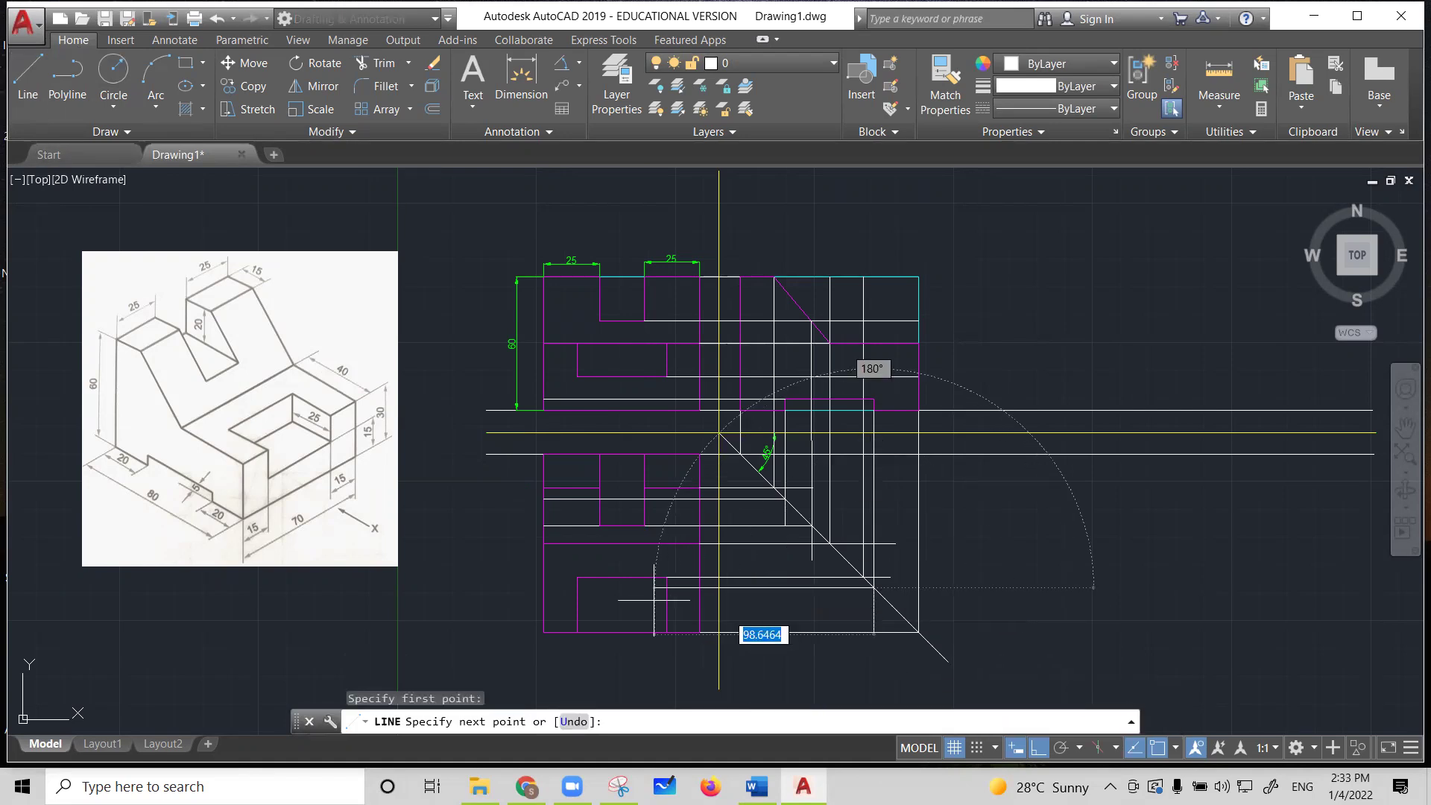
pyautogui.click(544, 589)
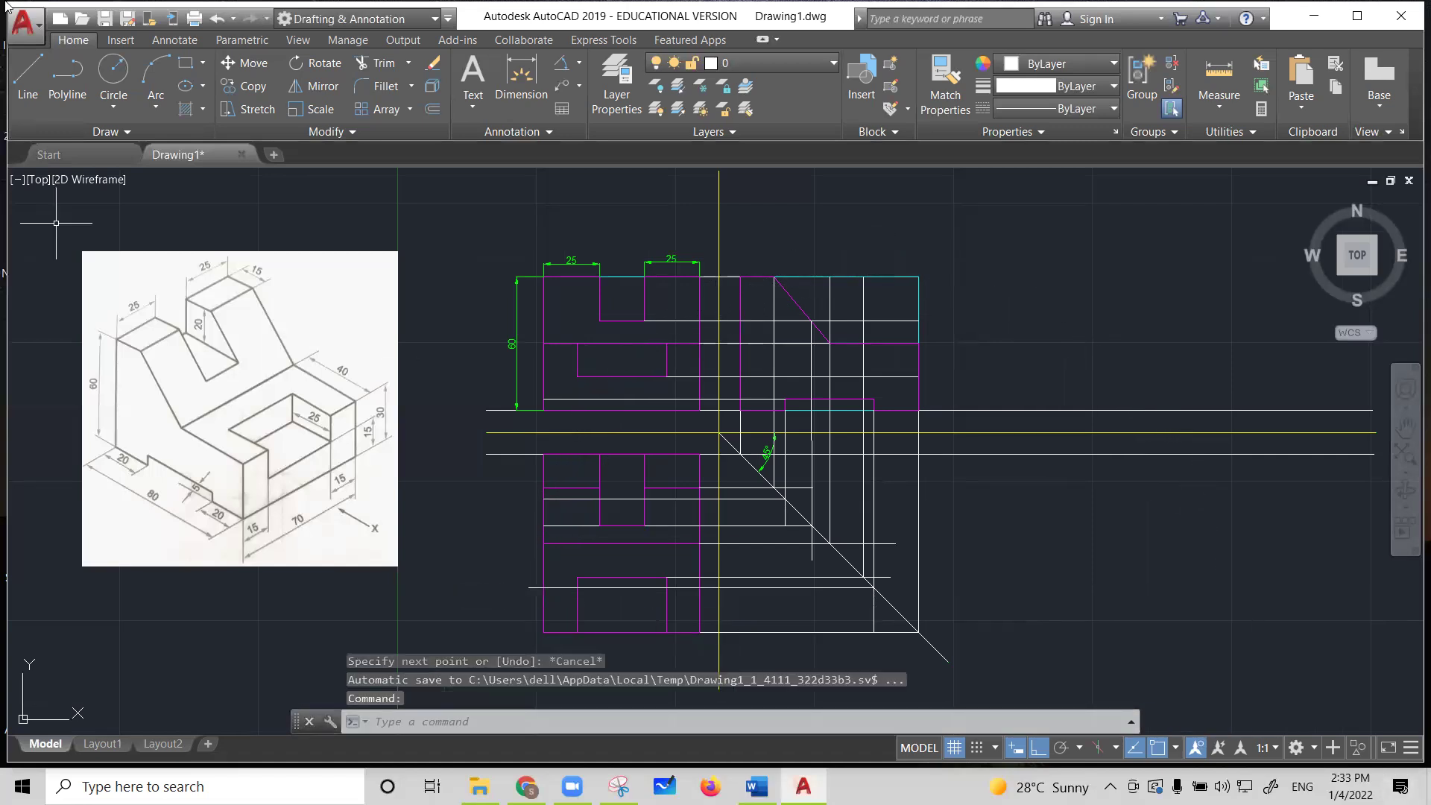
# Draw a horizontal line over the right groove corner's projector, from the yellow vertical axis to the top view's left edge
pyautogui.click(27, 74)
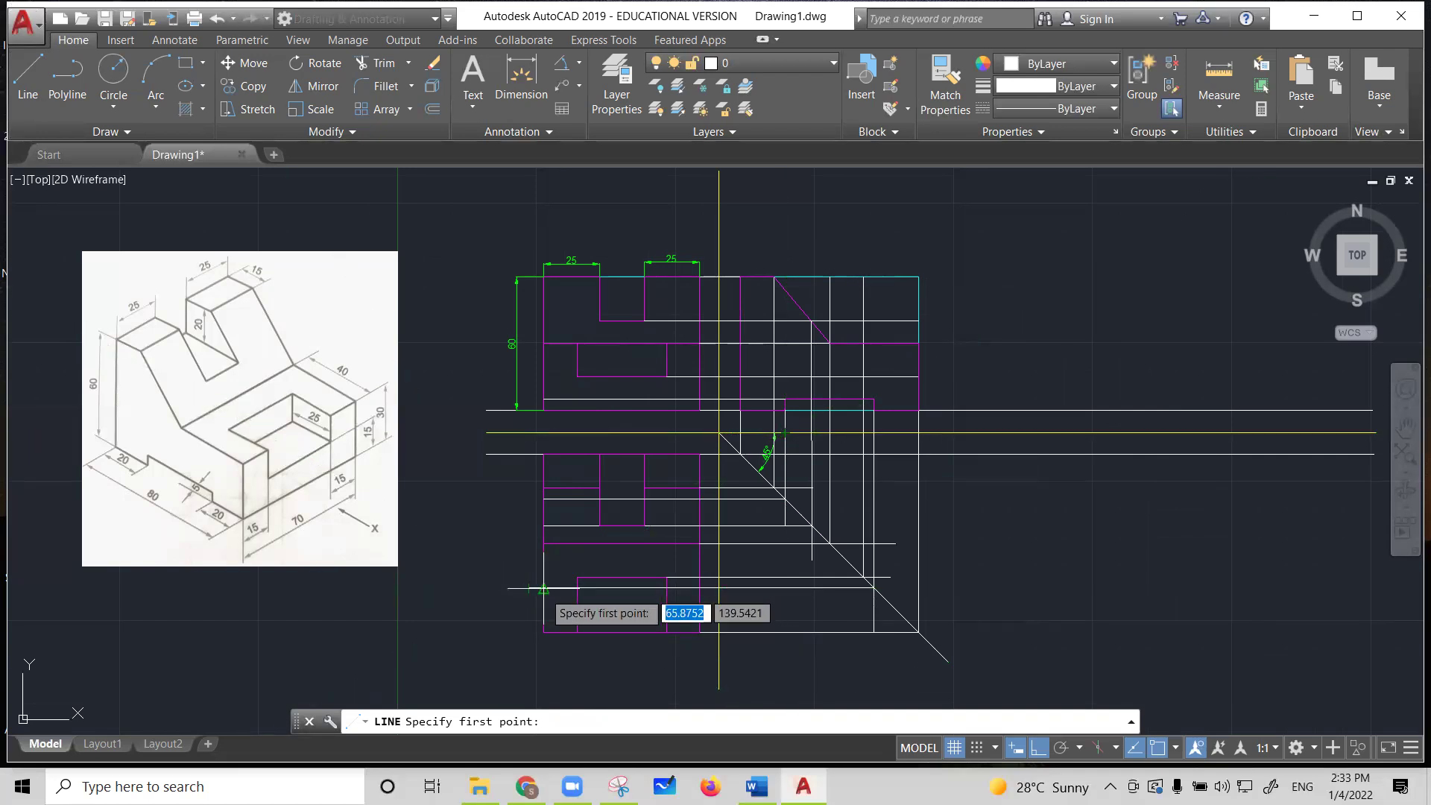
pyautogui.click(719, 588)
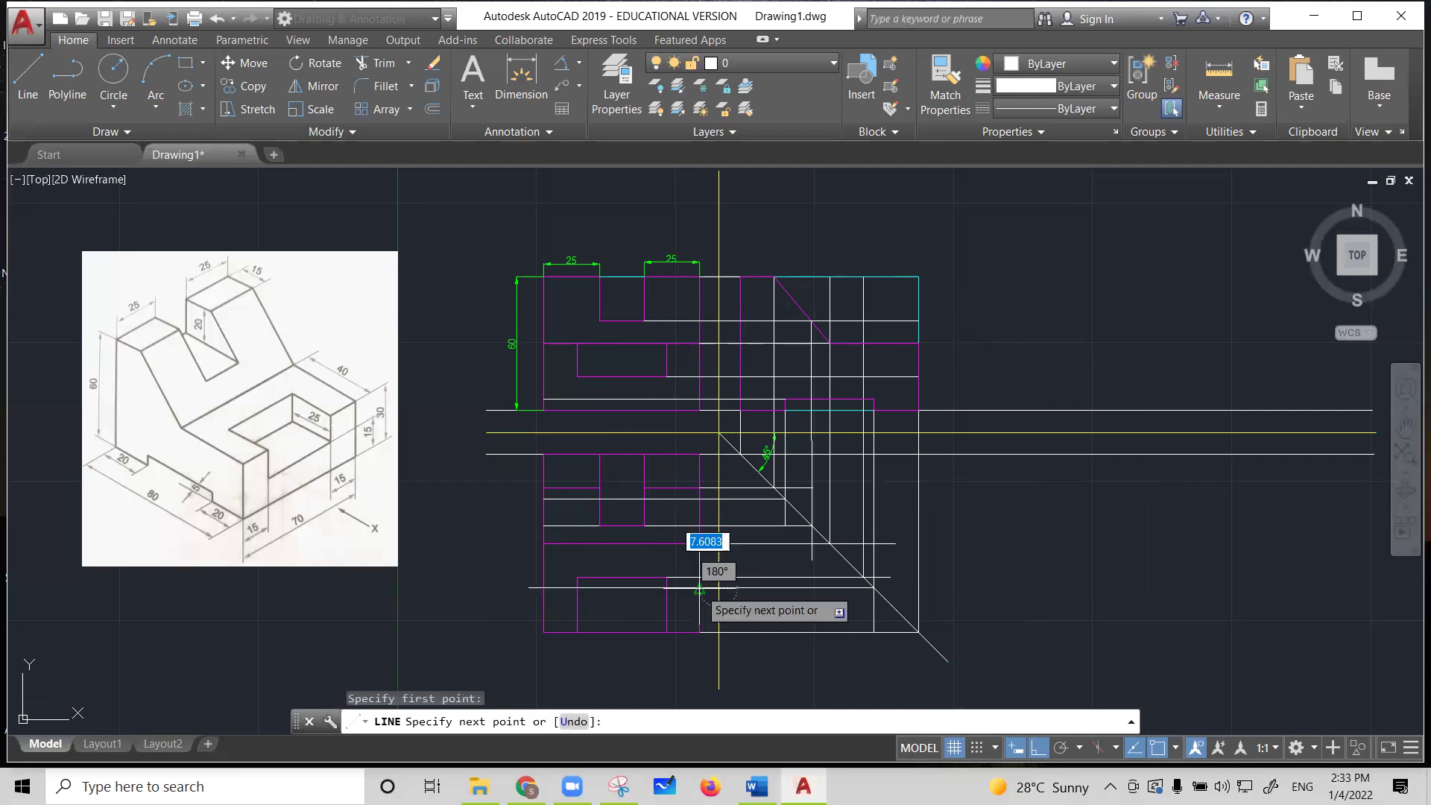
pyautogui.click(544, 588)
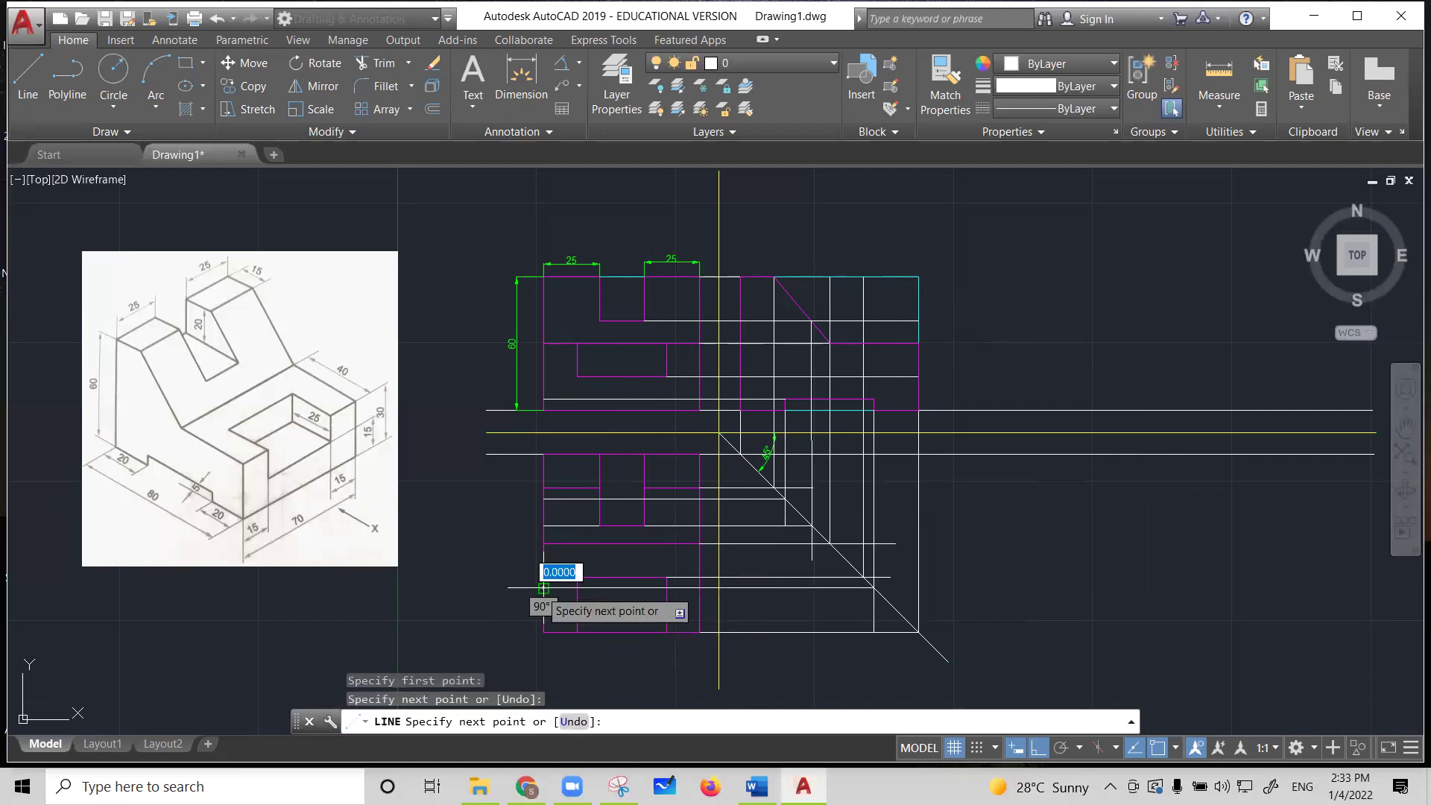
pyautogui.press('Escape')
# Draw a horizontal line over the left groove corner's projector, from the top view's right edge to its left edge
pyautogui.click(26, 82)
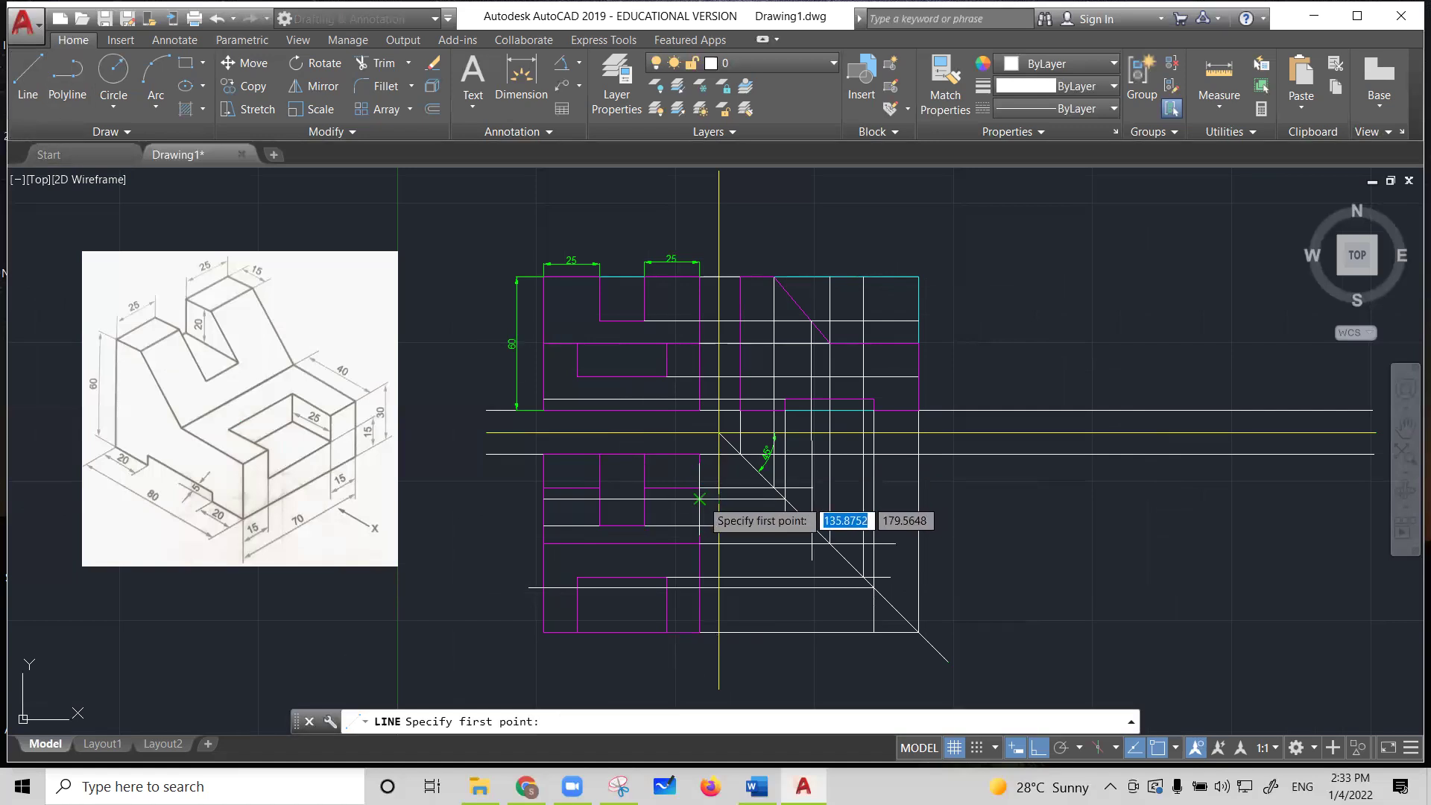
pyautogui.click(699, 499)
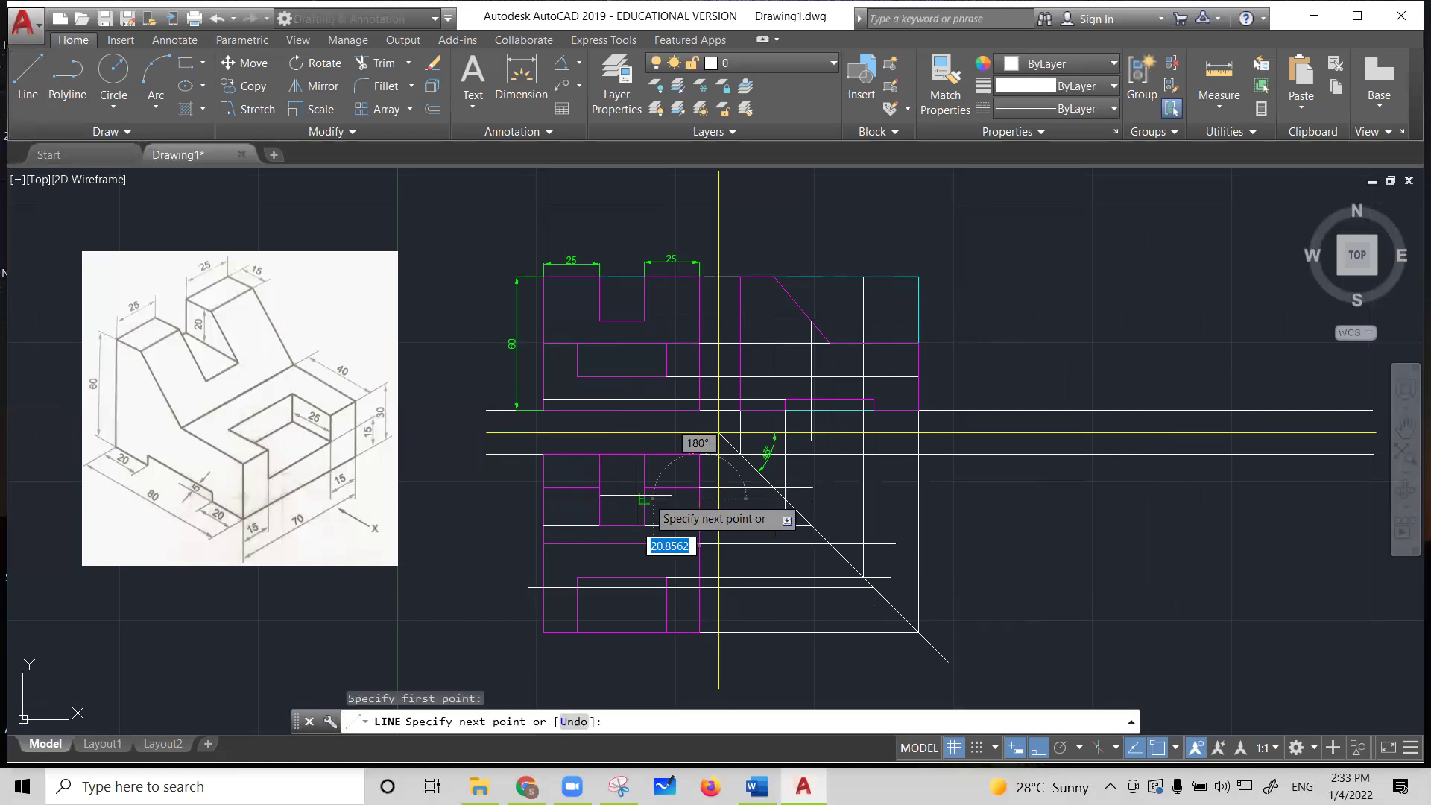
pyautogui.press('Return')
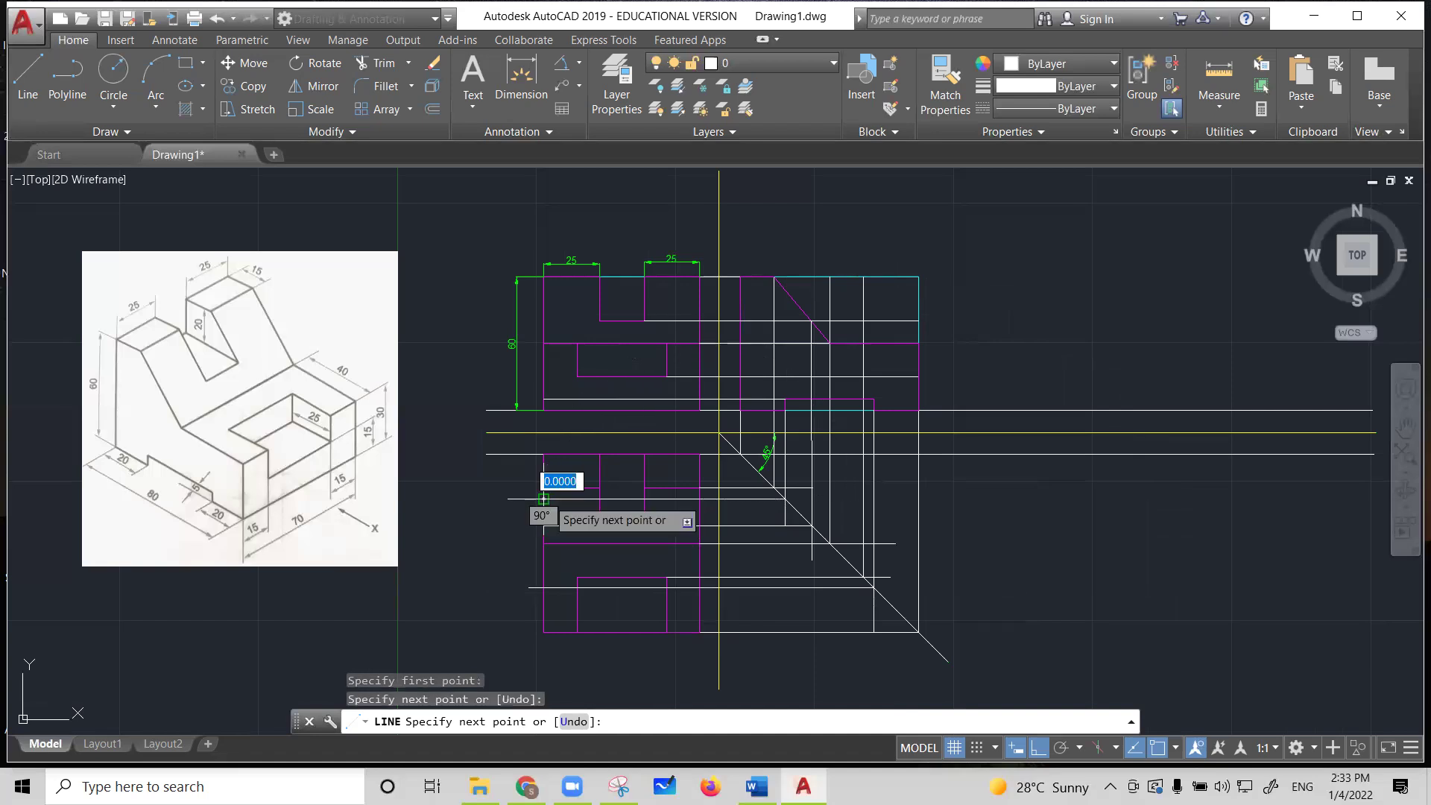
pyautogui.press('Escape')
# Try to redraw the lower groove line from the top view's right edge to its left edge, and undo it
pyautogui.click(27, 74)
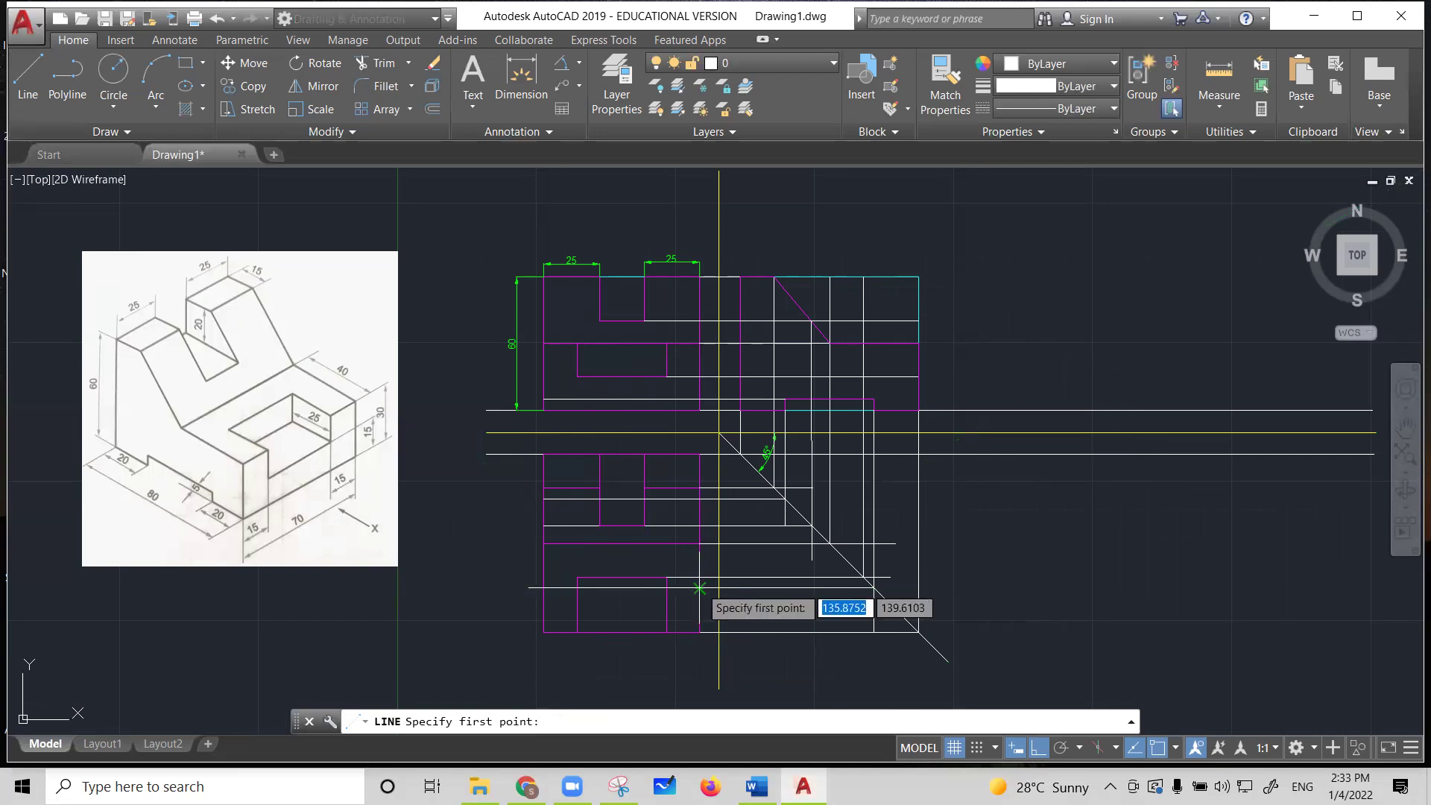
pyautogui.click(699, 588)
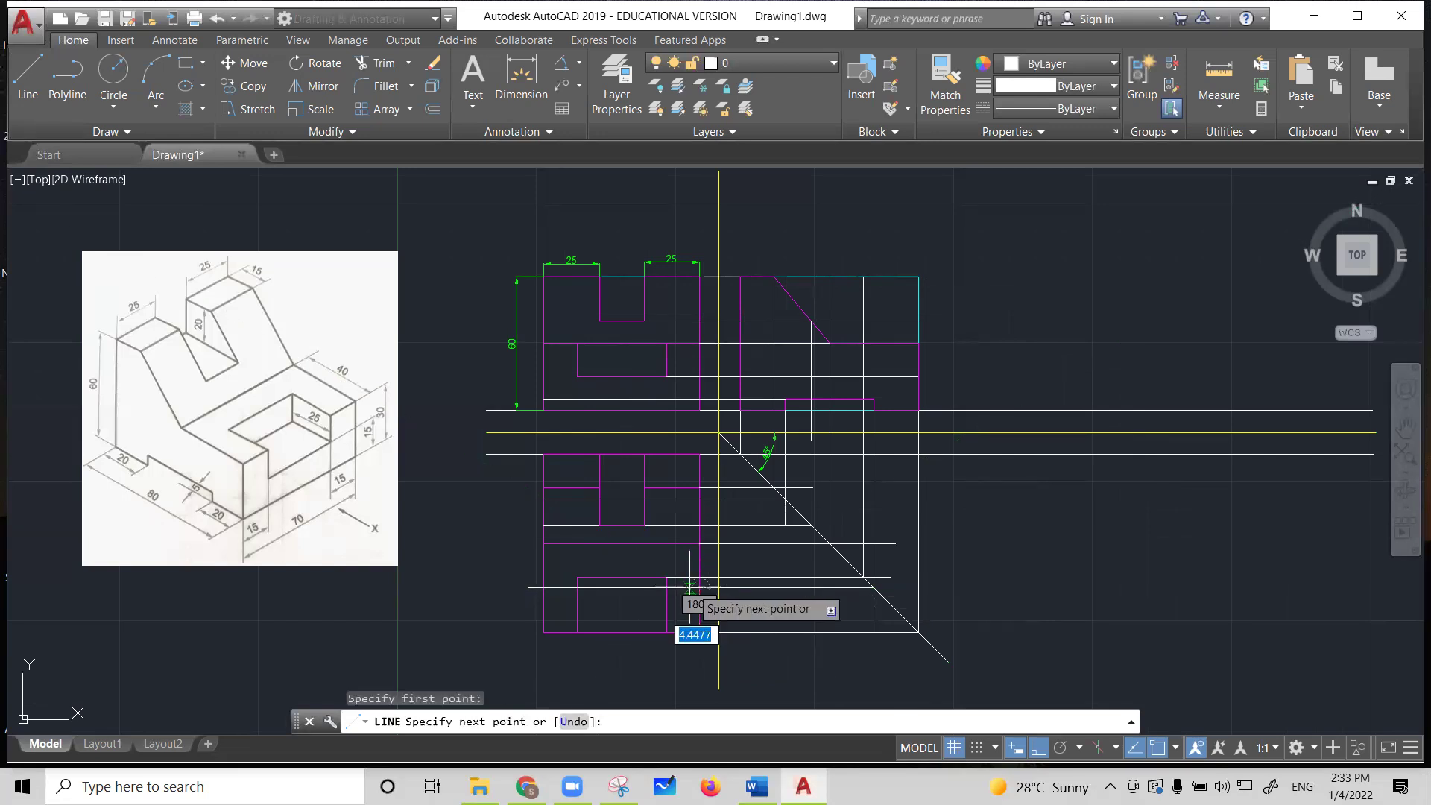
pyautogui.click(543, 588)
pyautogui.press('Escape')
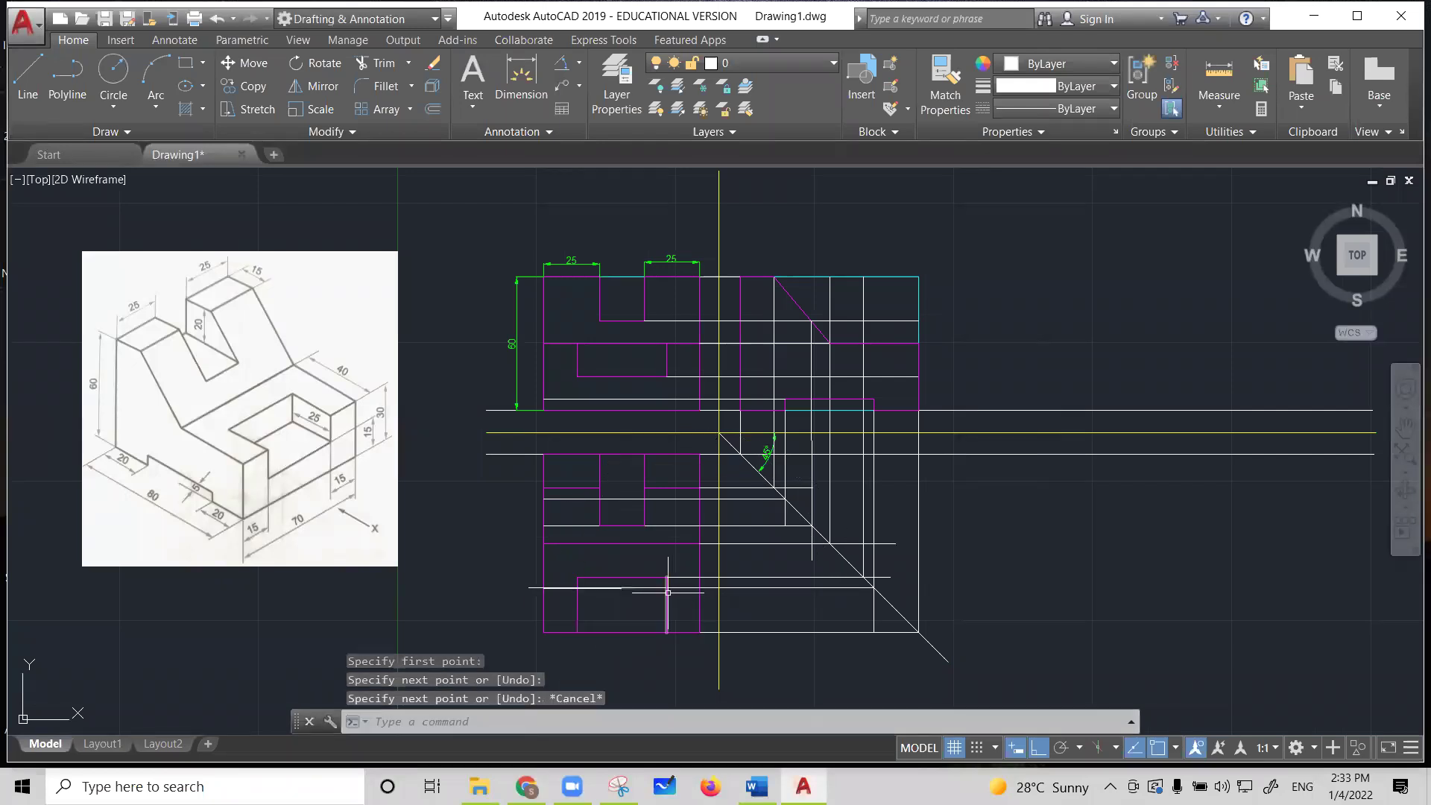
pyautogui.click(217, 23)
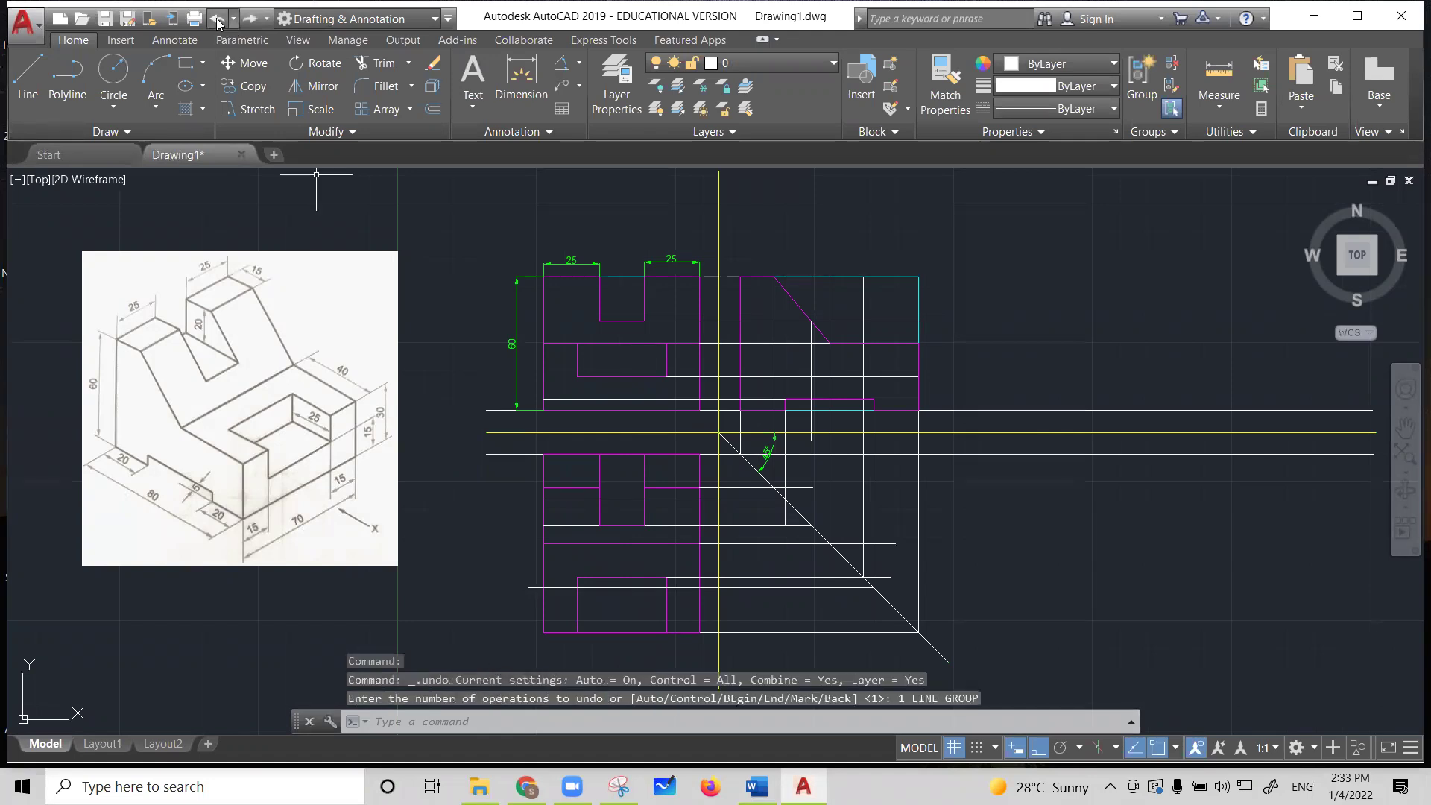
# Set the colour of the two groove lines in the top view and the groove line in the front view to magenta
pyautogui.click(637, 588)
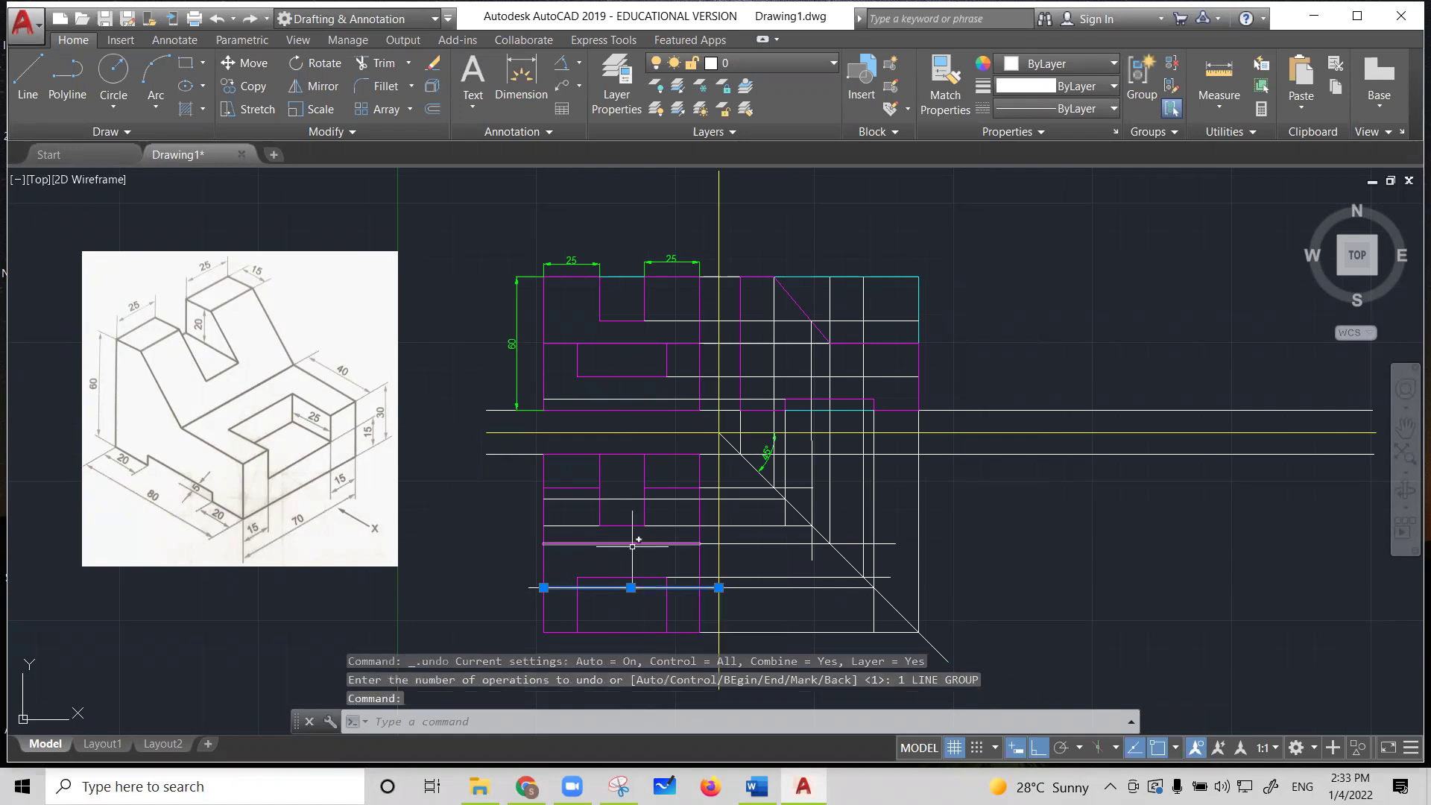
pyautogui.moveTo(632, 544)
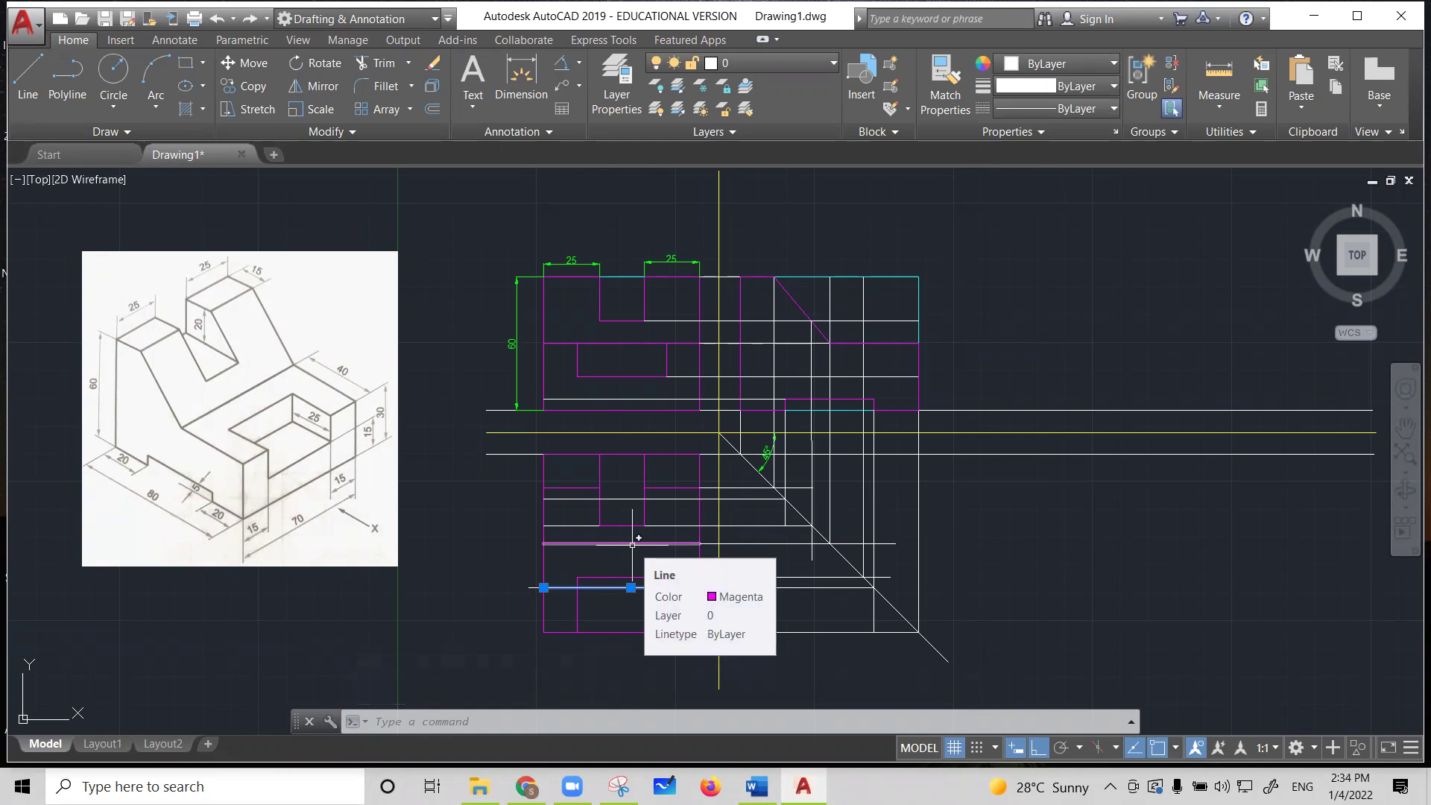
pyautogui.click(628, 498)
pyautogui.click(619, 399)
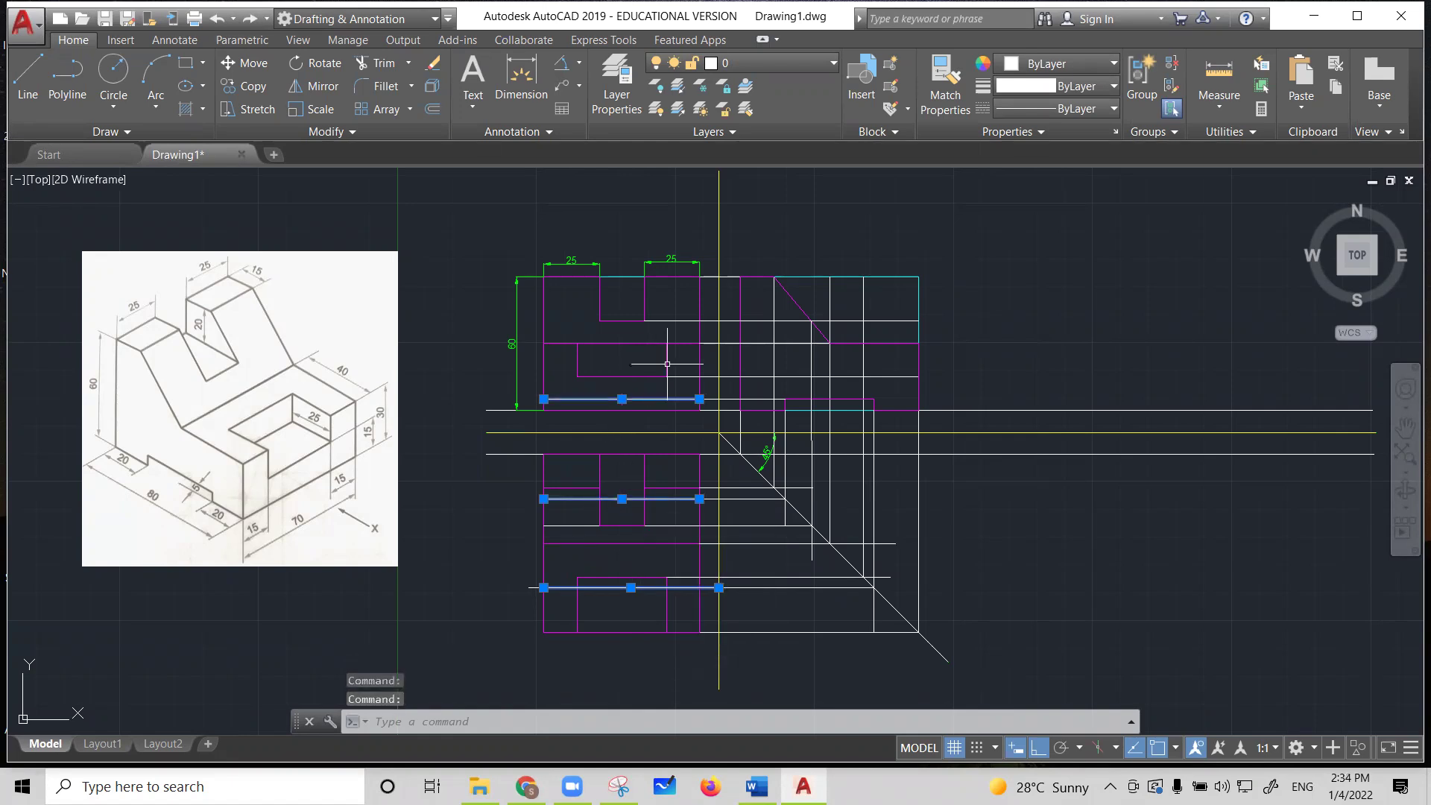
pyautogui.click(1058, 63)
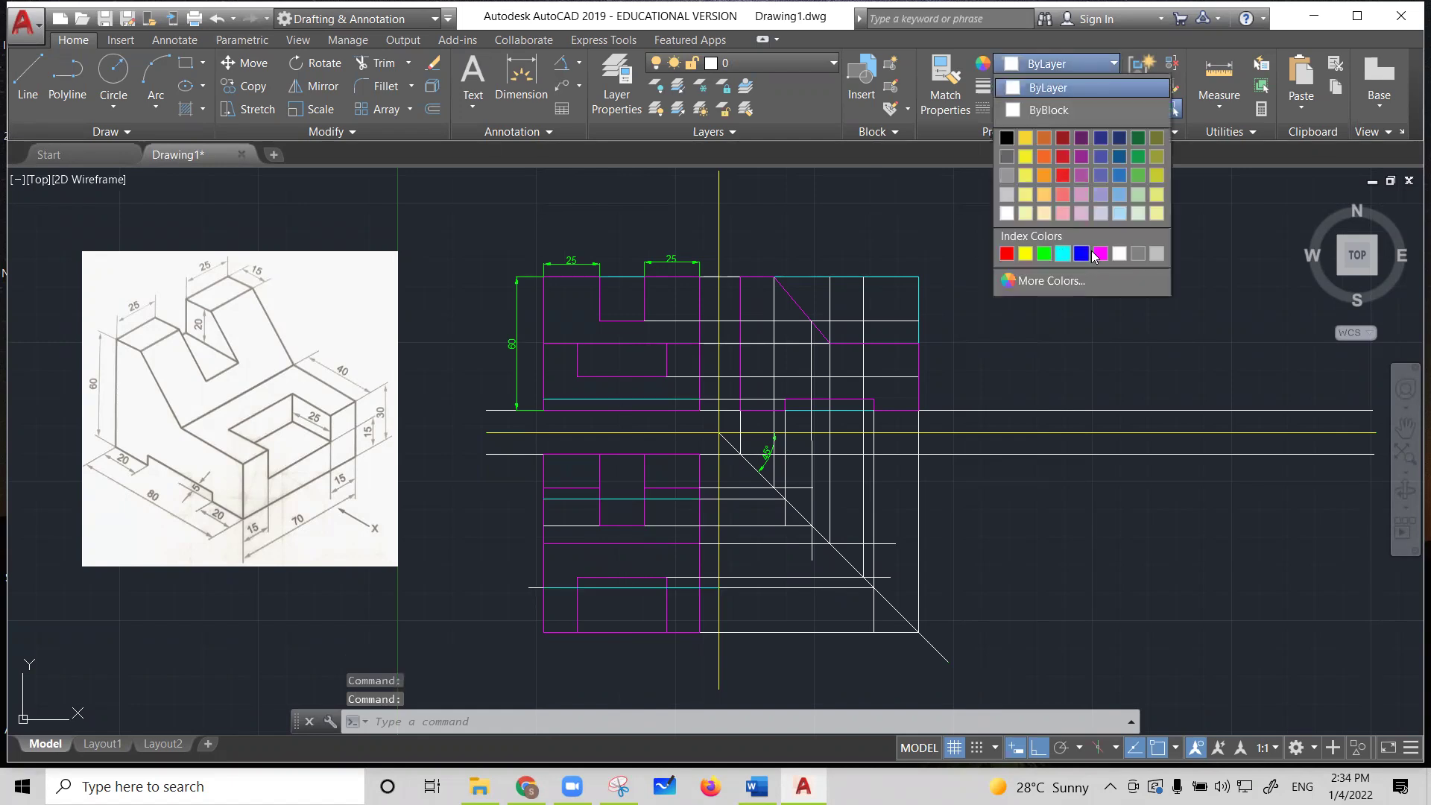
pyautogui.click(1100, 253)
pyautogui.press('Escape')
pyautogui.press('Escape')
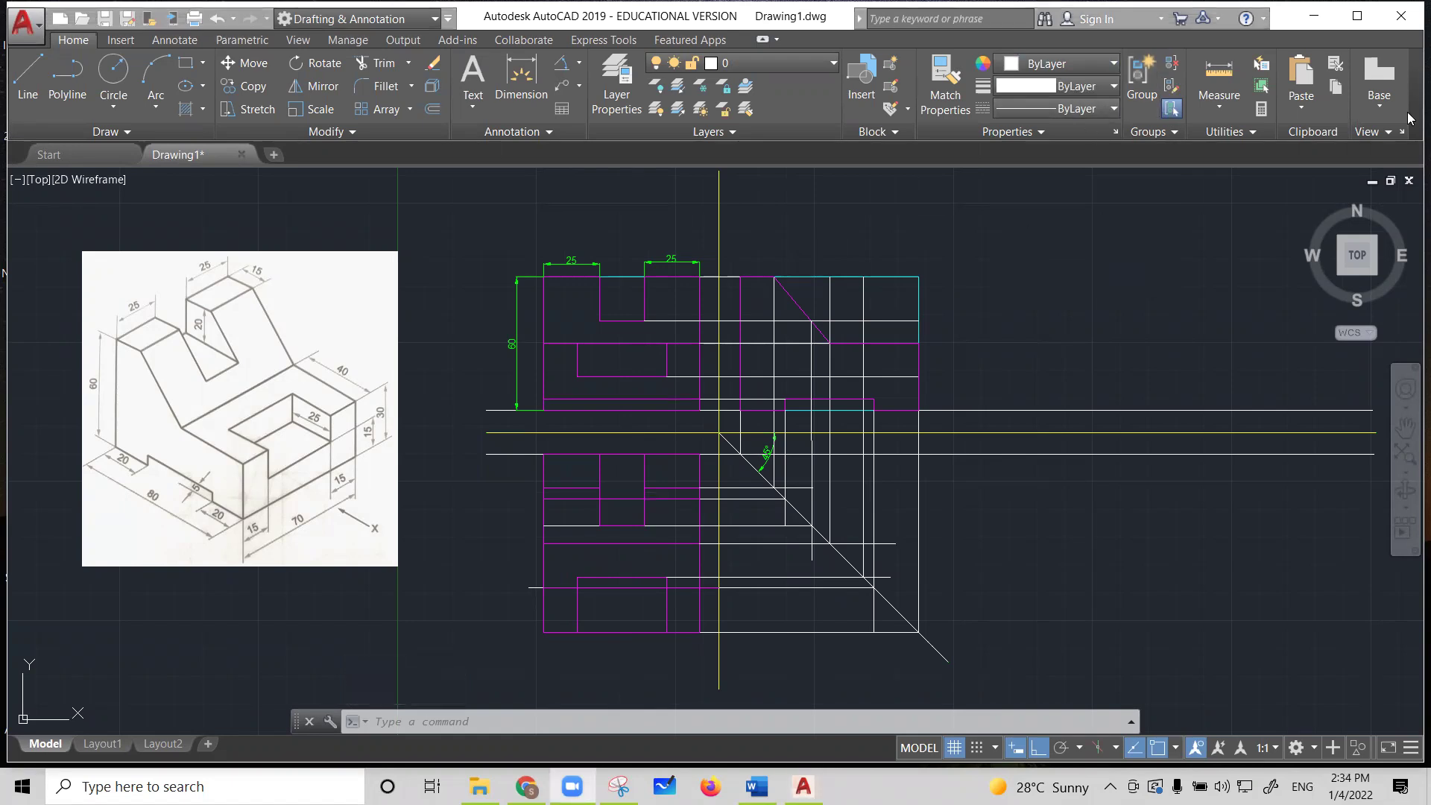
# Open the Linetype Manager's list of linetypes available to load
pyautogui.click(1112, 110)
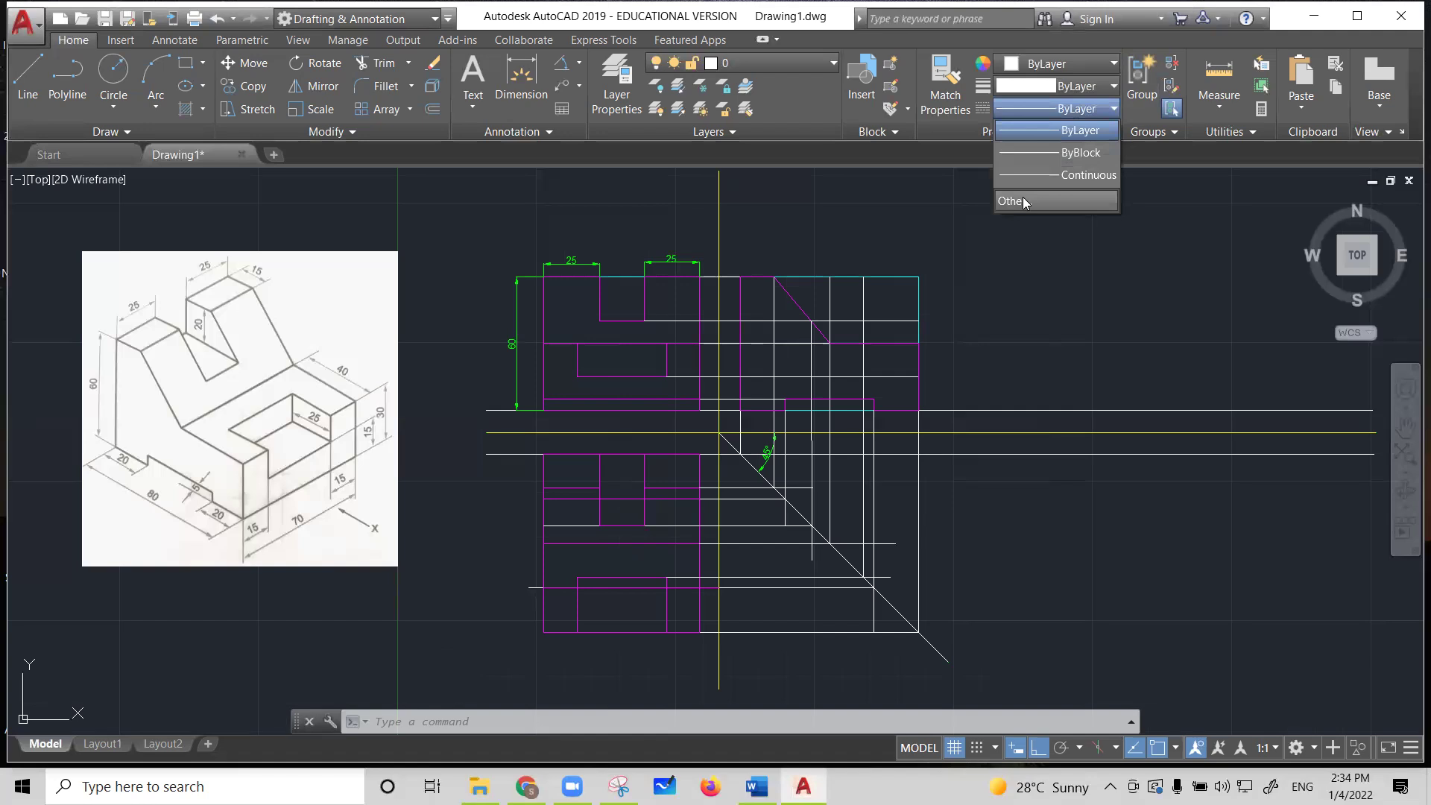
pyautogui.click(1023, 198)
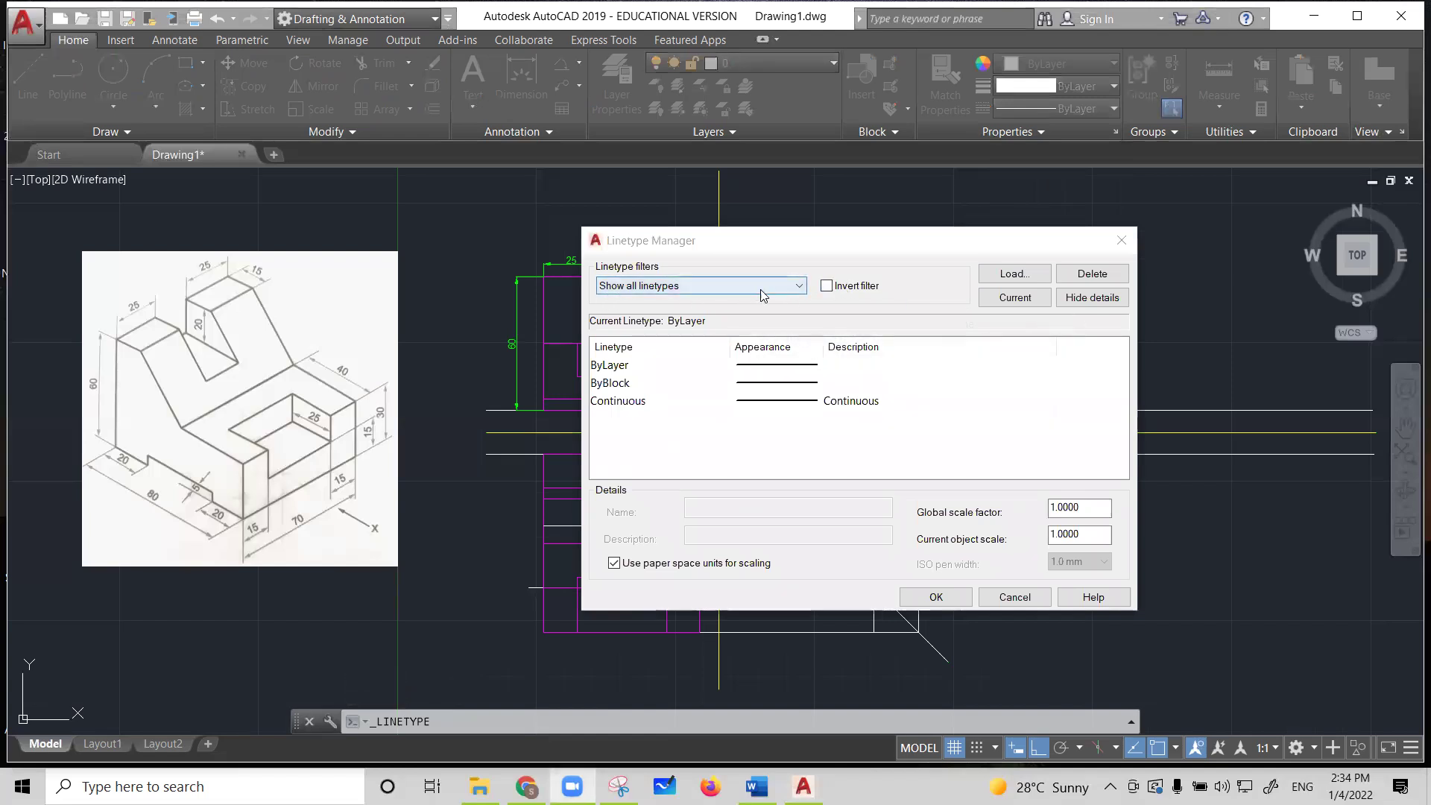
pyautogui.click(1013, 274)
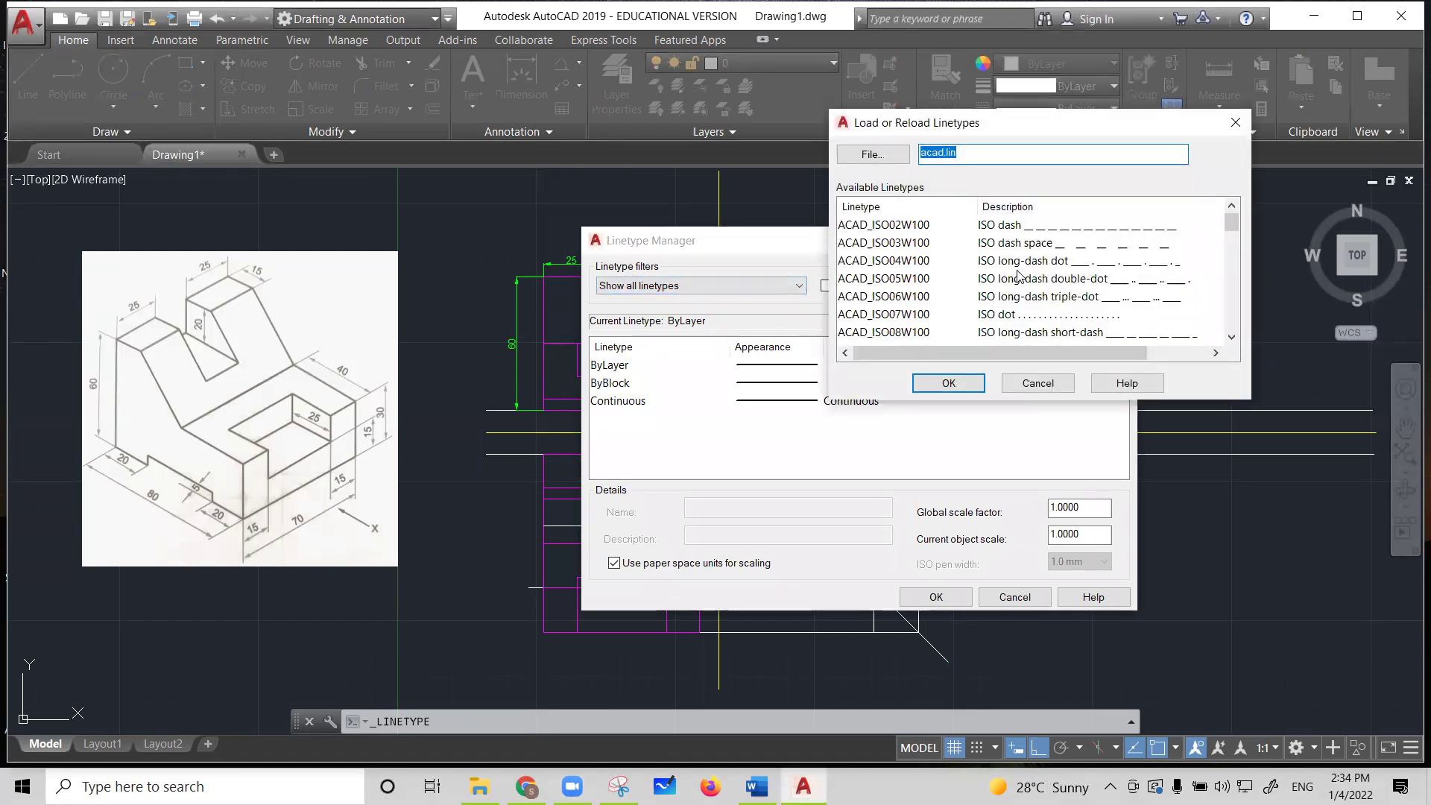
# Try selecting ACAD_ISO02W100 and ACAD_ISO03W100, and instead DASHED, DASHED2 and DASHEDX2, for loading
pyautogui.click(996, 225)
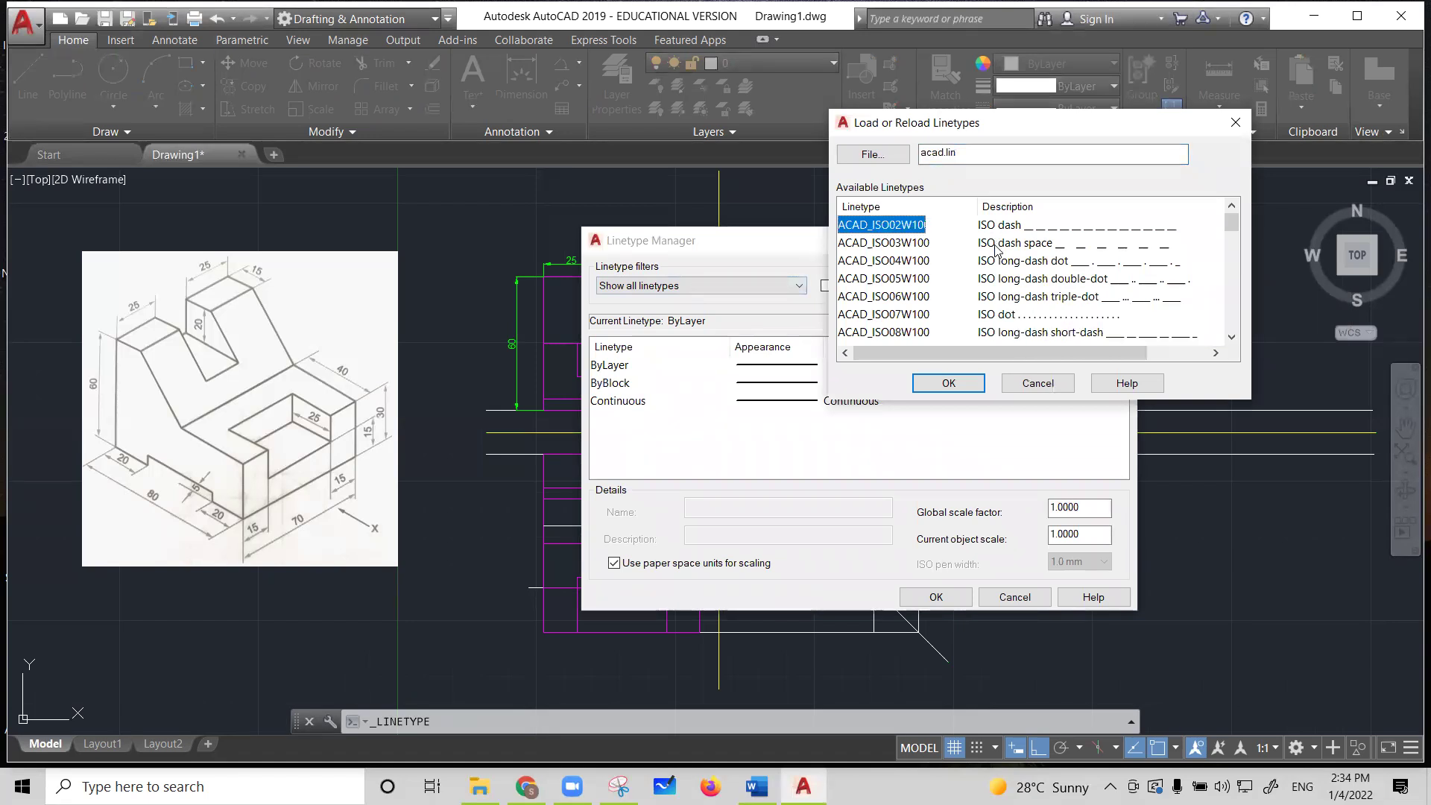
pyautogui.keyDown('ctrl'); pyautogui.click(996, 244); pyautogui.keyUp('ctrl')
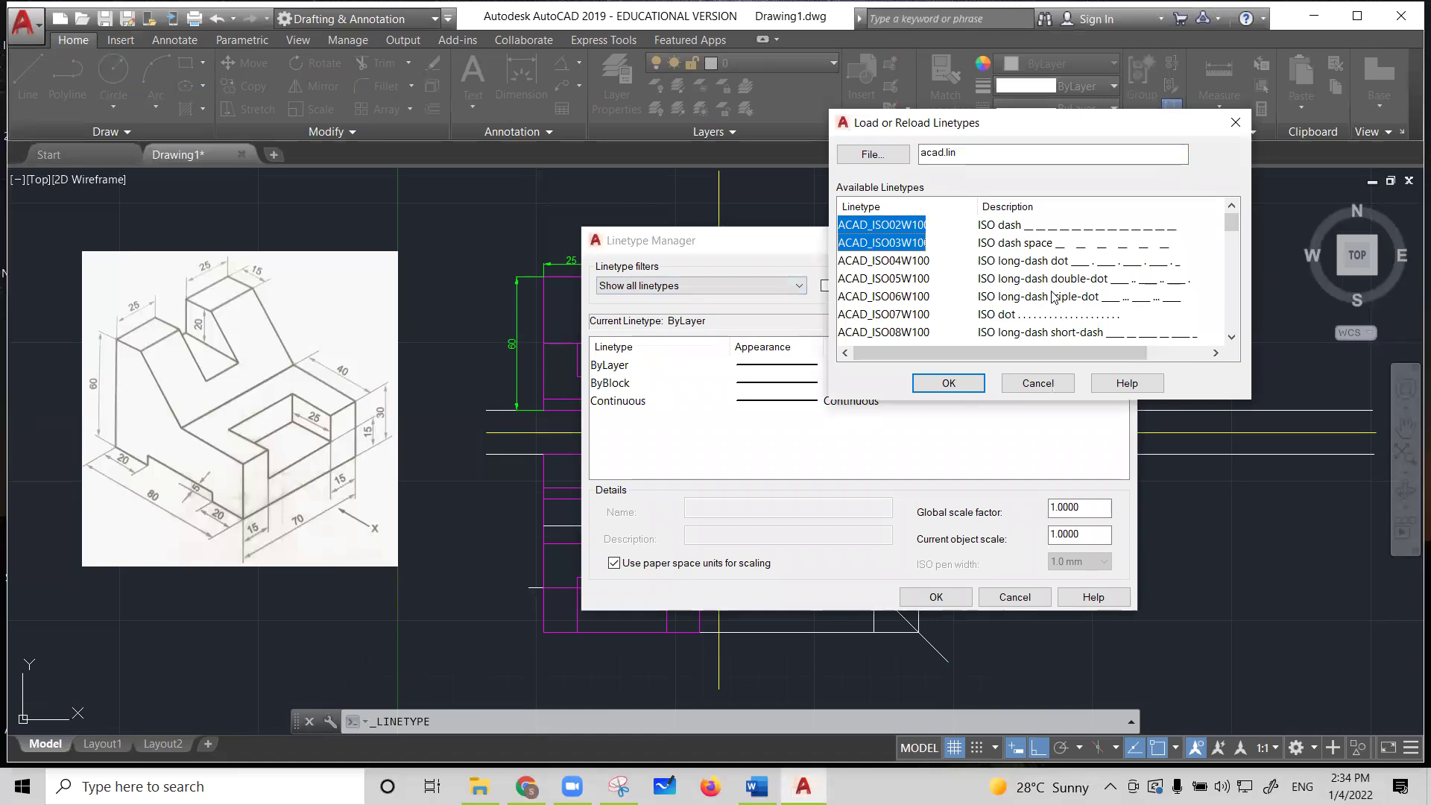
pyautogui.scroll(-2, 1006, 301)
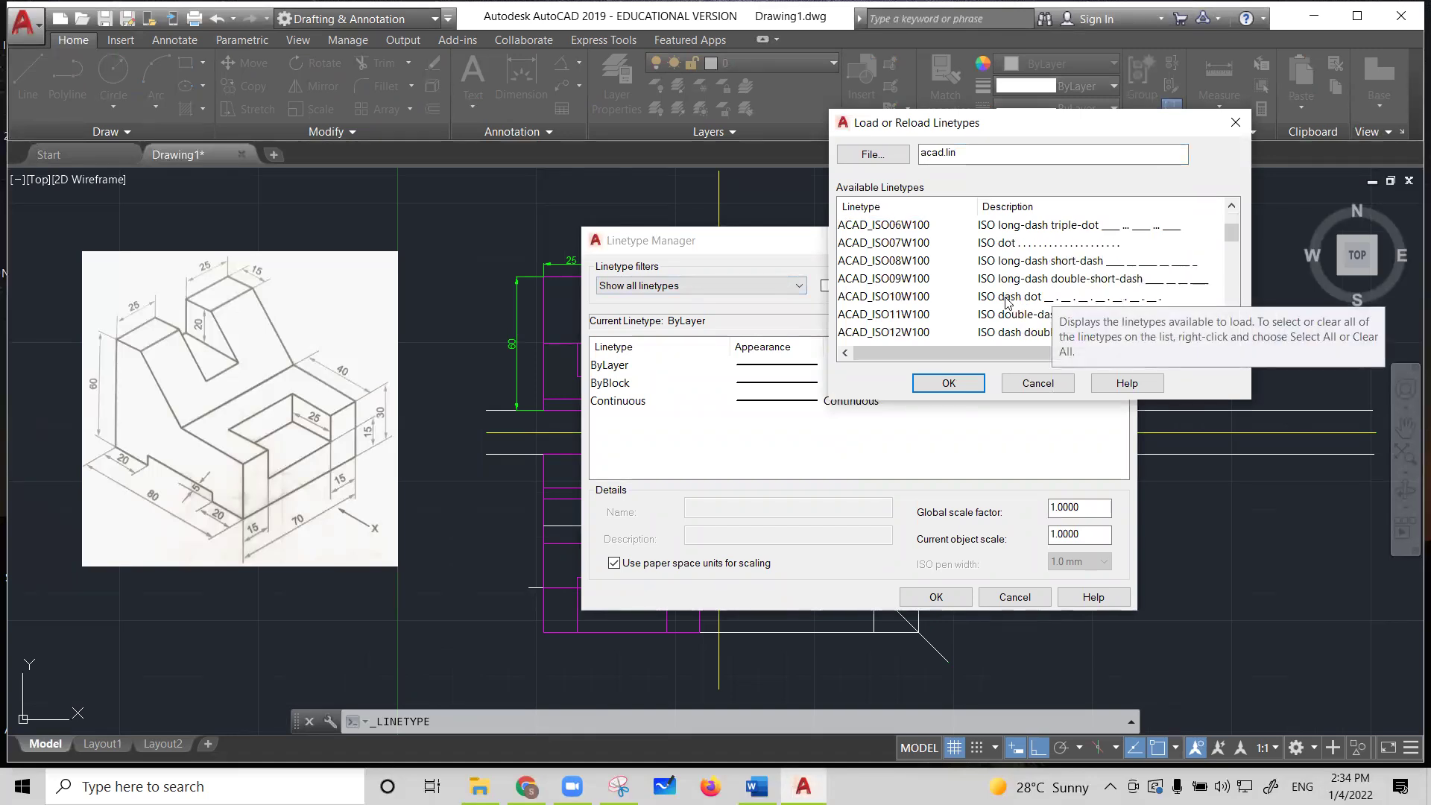
pyautogui.scroll(-3, 1006, 301)
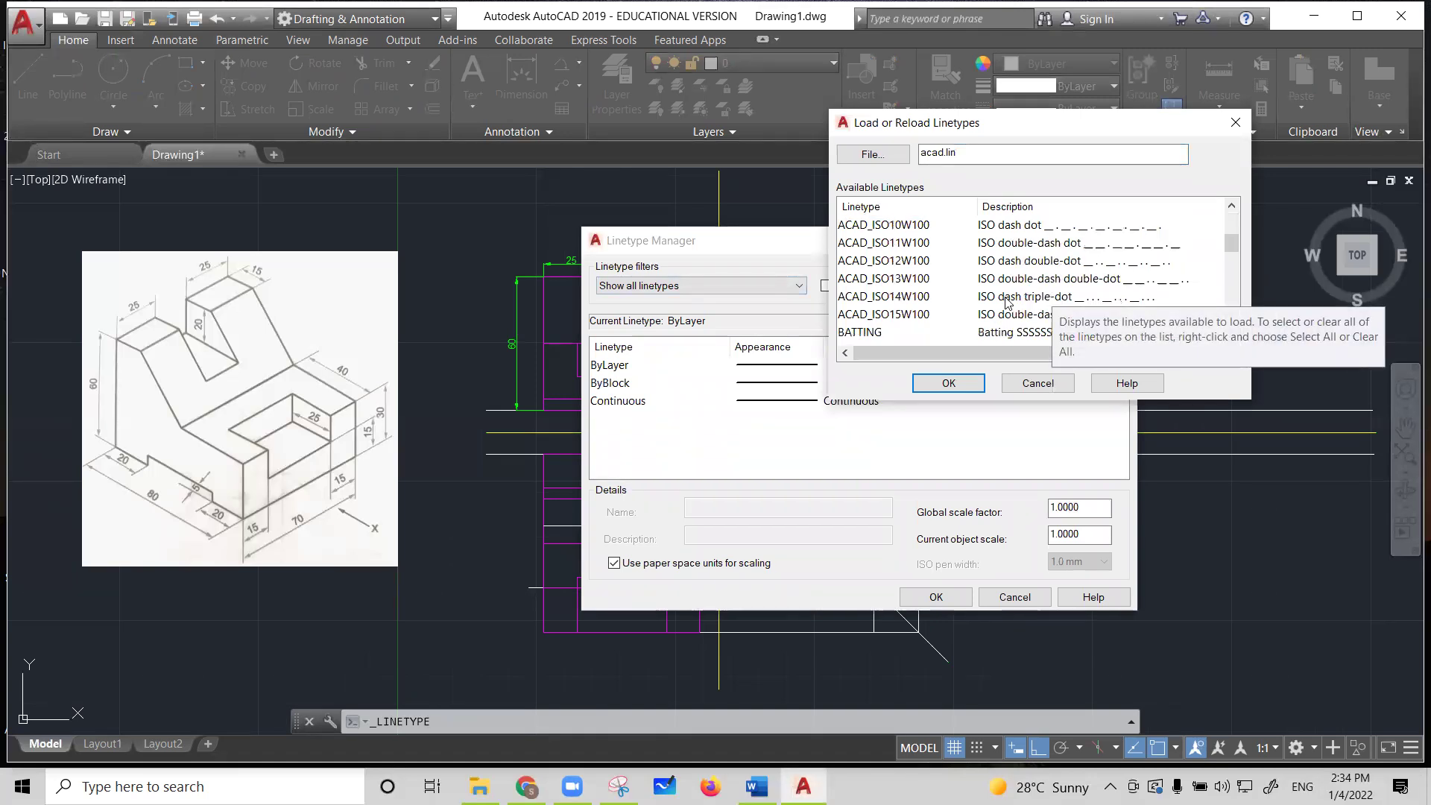
pyautogui.scroll(-1, 1006, 301)
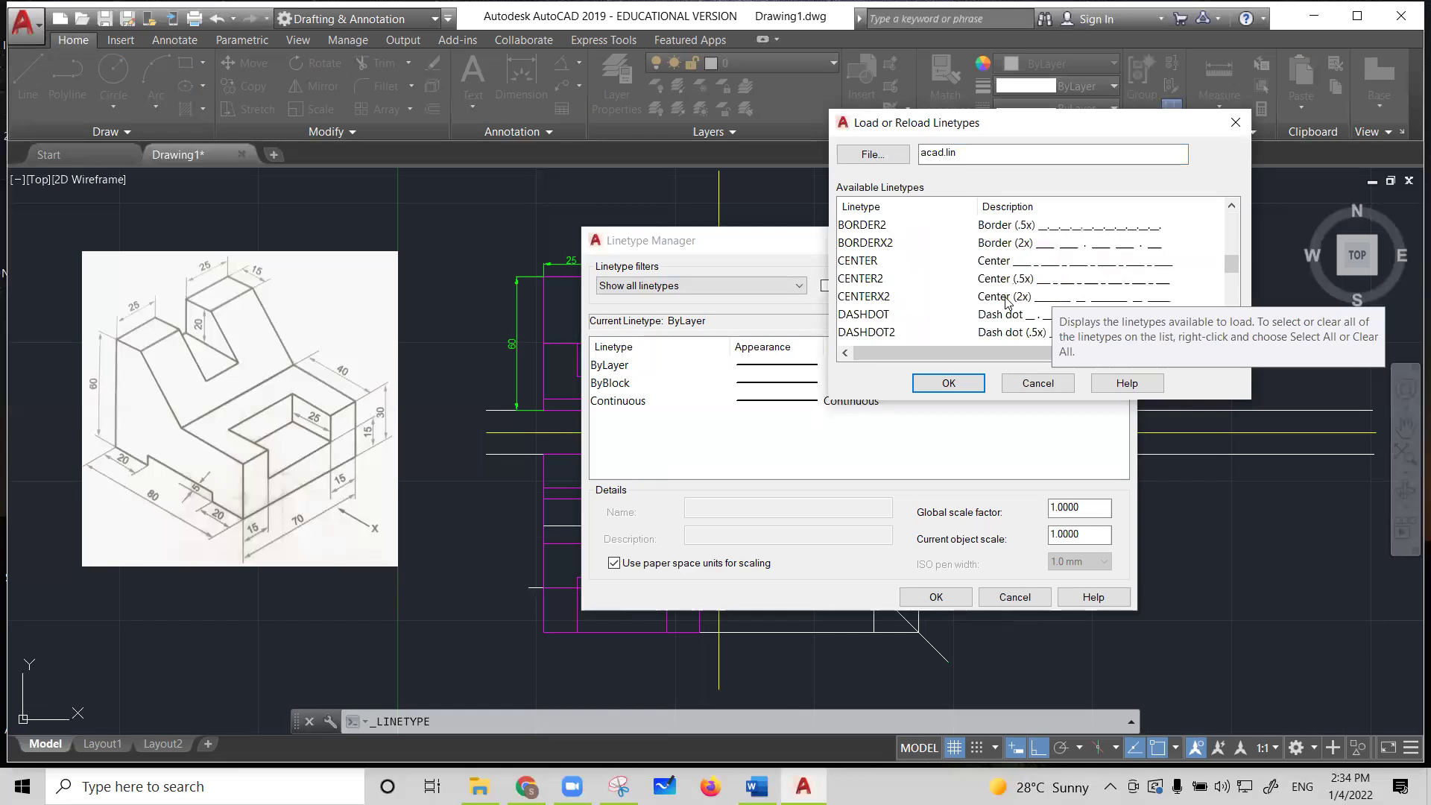
pyautogui.scroll(-1, 1006, 301)
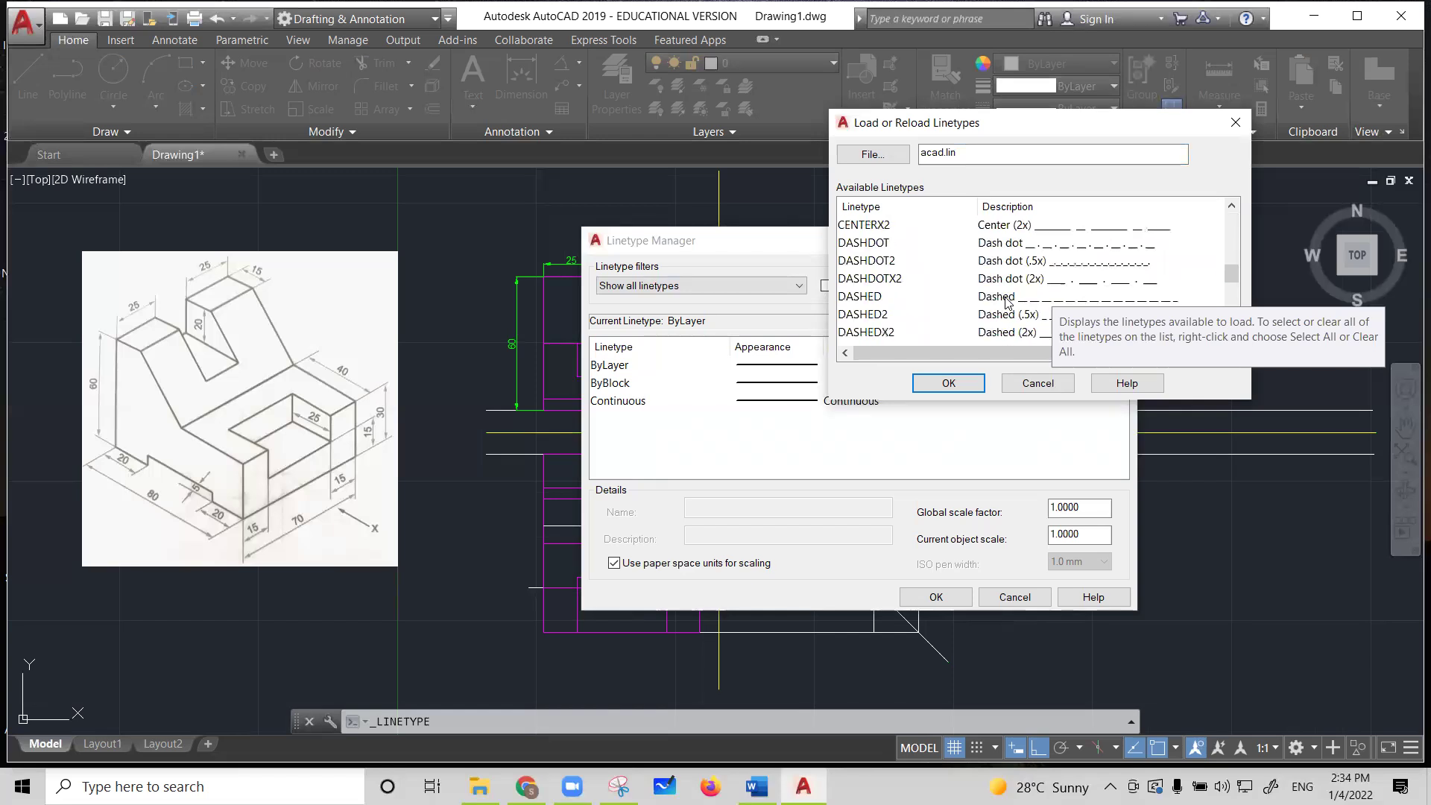
pyautogui.scroll(-1, 1006, 301)
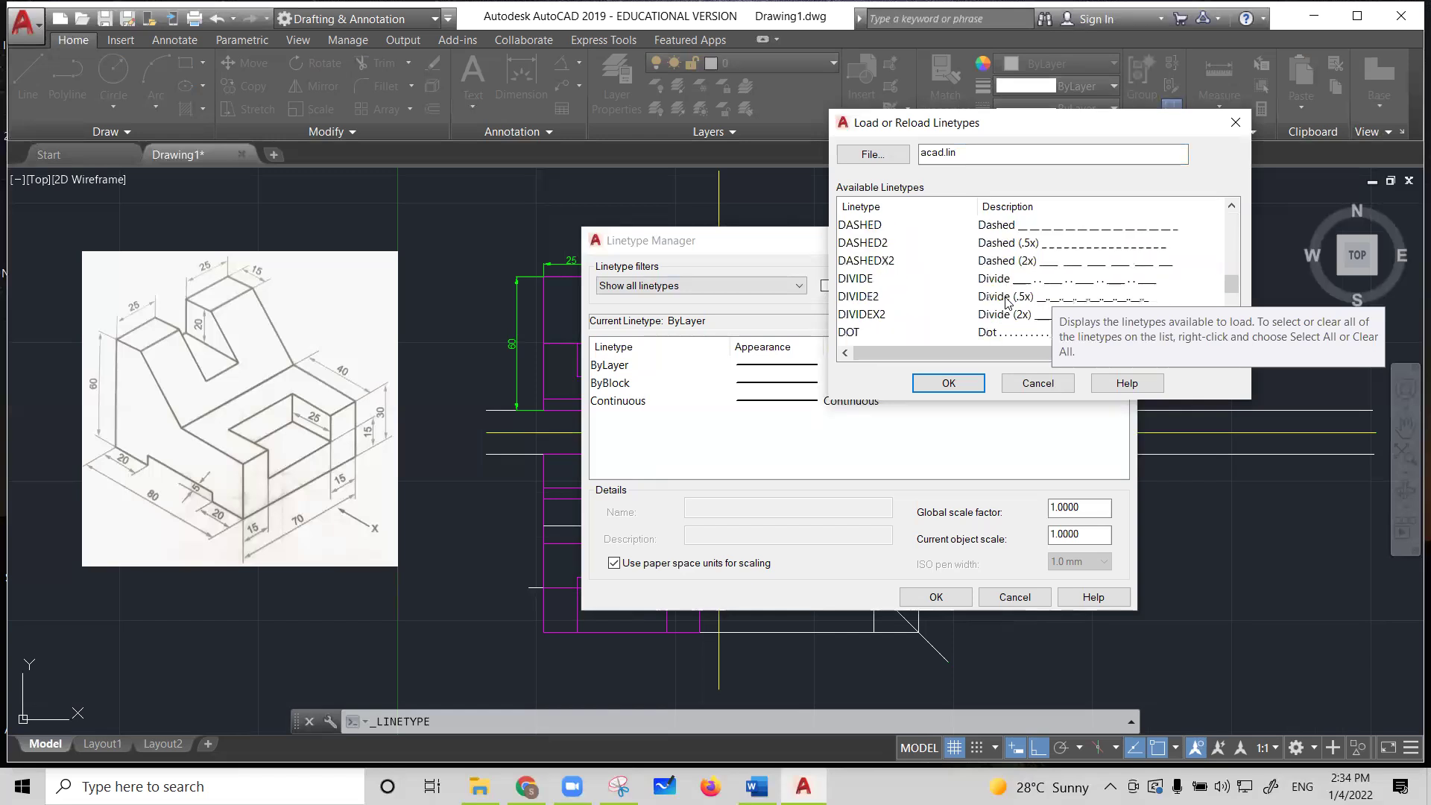
pyautogui.click(1000, 226)
pyautogui.keyDown('ctrl'); pyautogui.click(1000, 246); pyautogui.keyUp('ctrl')
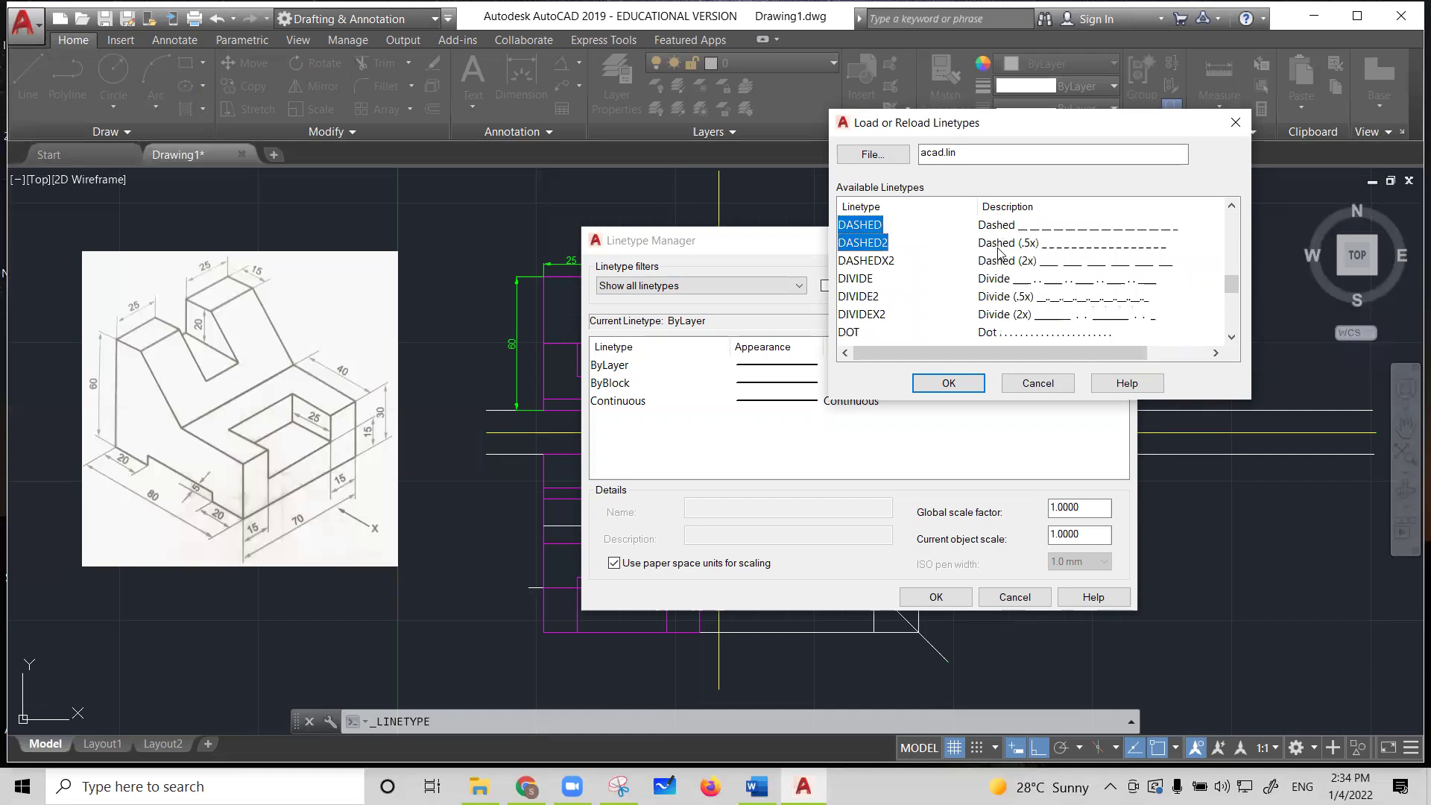
pyautogui.keyDown('ctrl'); pyautogui.click(992, 265); pyautogui.keyUp('ctrl')
# Try selecting HIDDEN and HIDDEN2, and instead DASHED and DASHED2, for loading
pyautogui.scroll(-4, 981, 304)
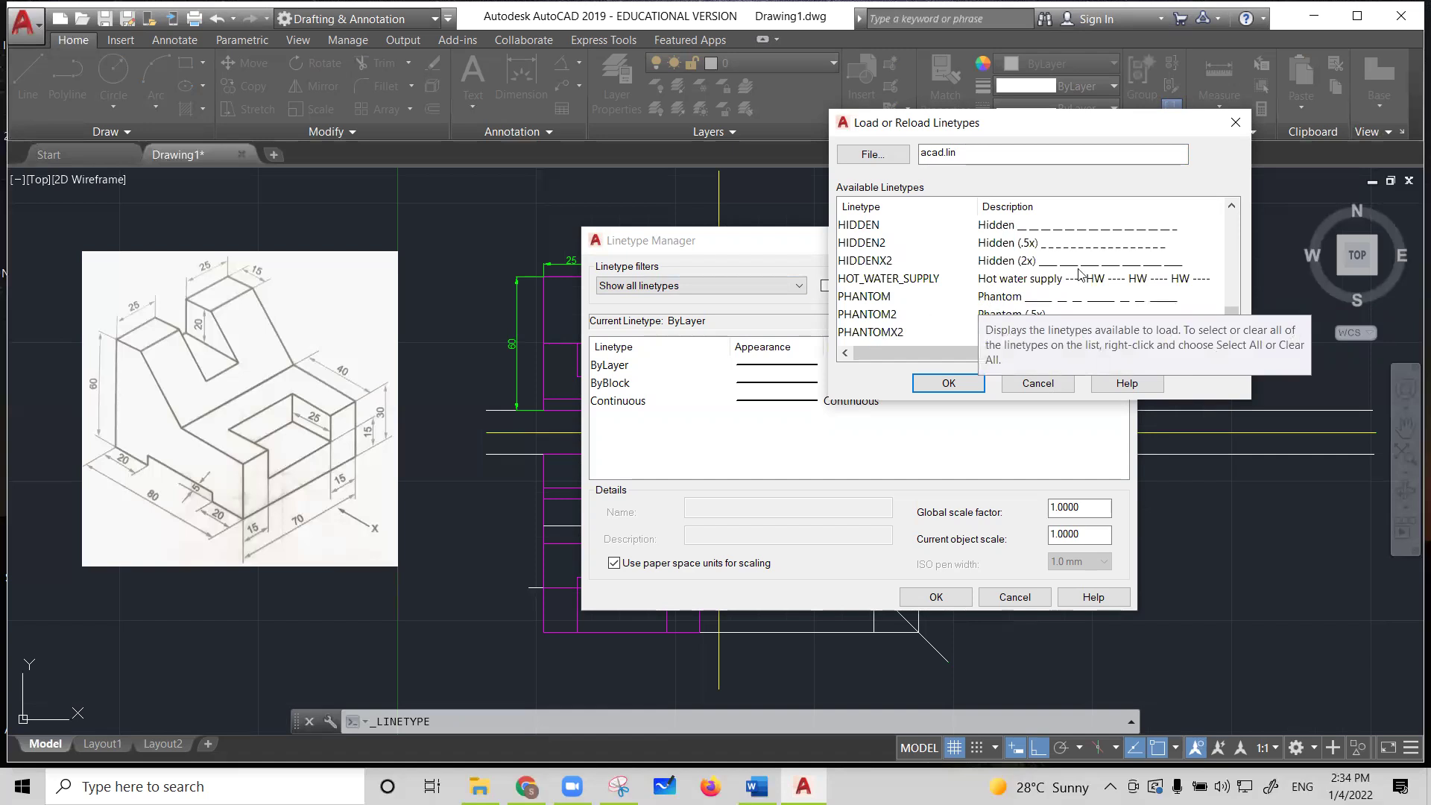
pyautogui.keyDown('ctrl'); pyautogui.click(1059, 229); pyautogui.keyUp('ctrl')
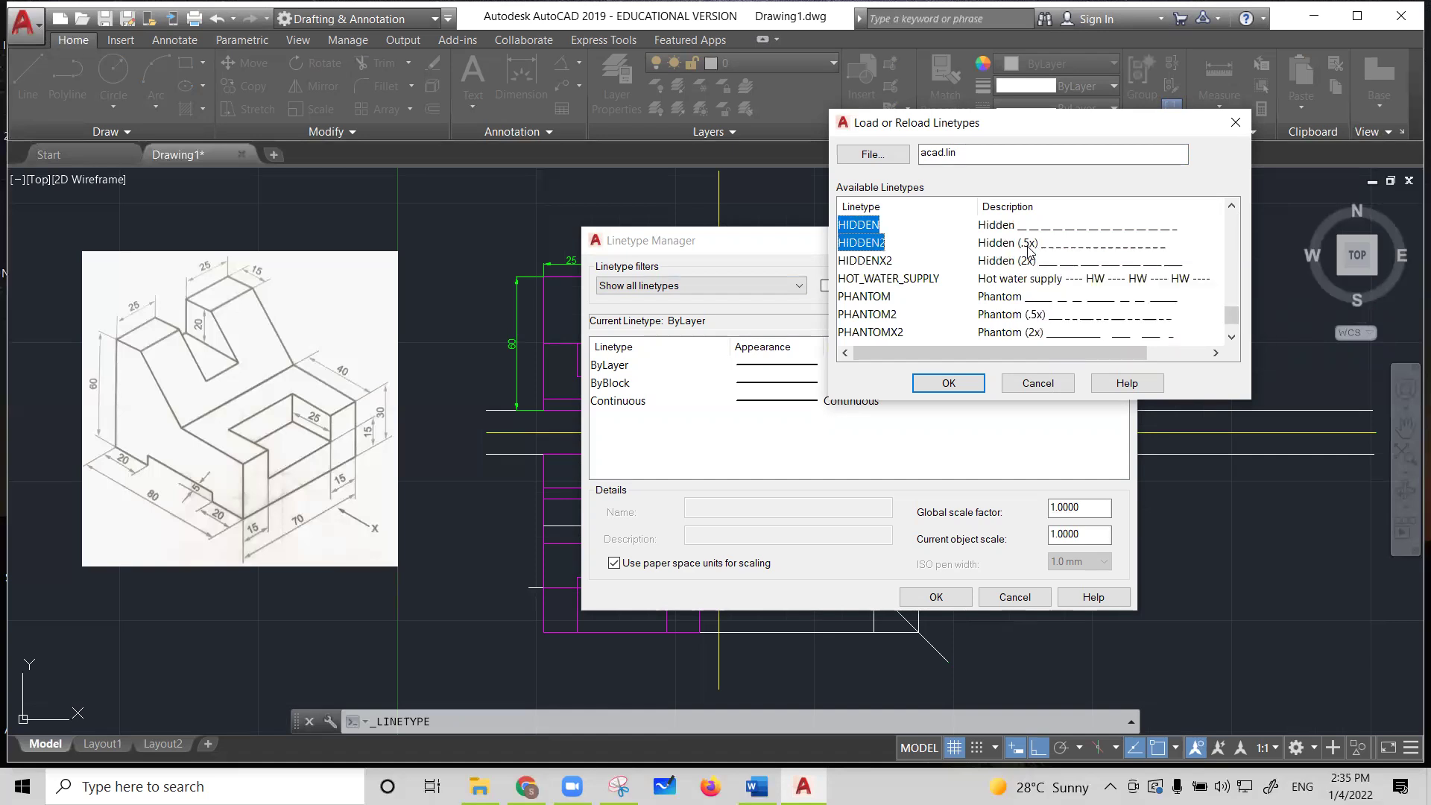
pyautogui.scroll(3, 1007, 256)
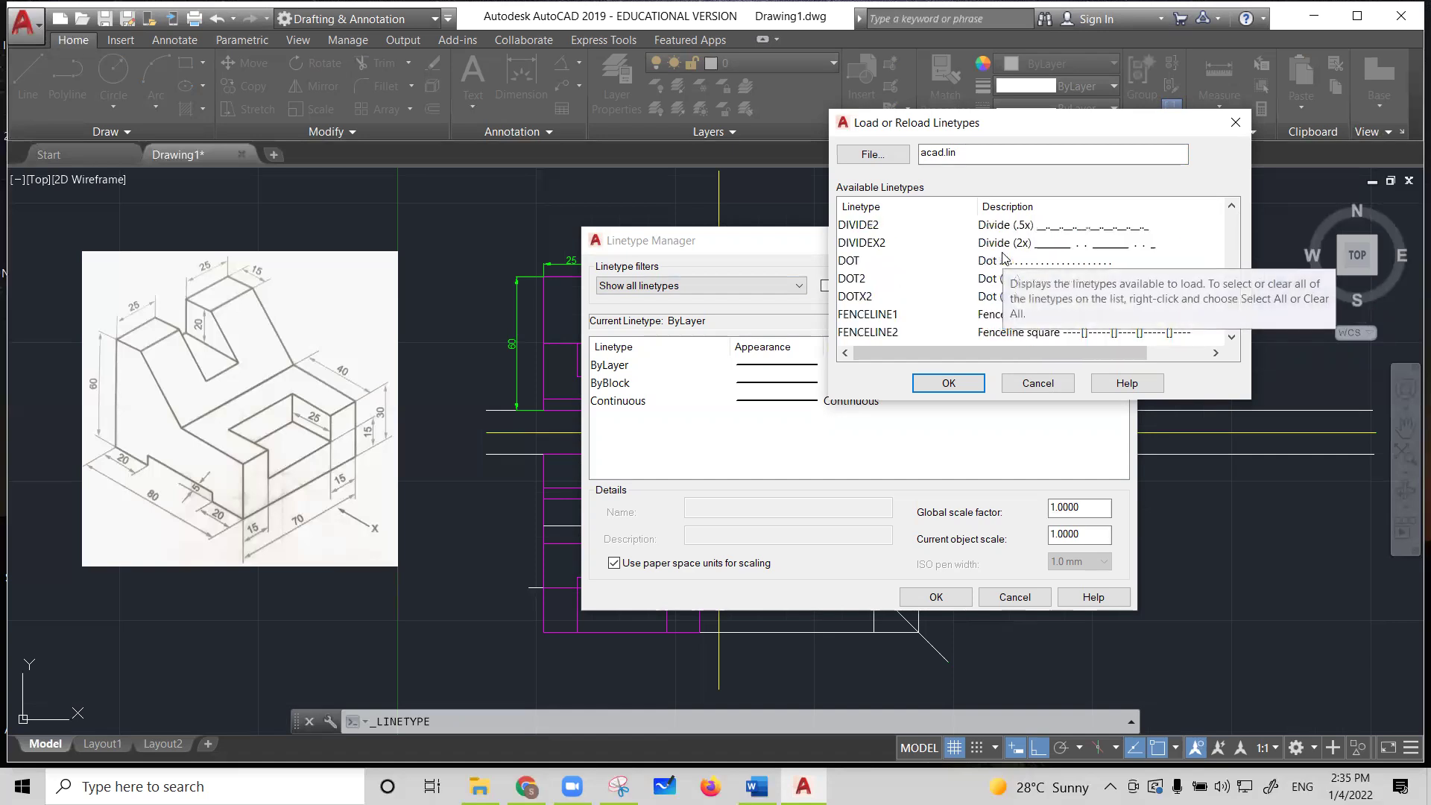
pyautogui.scroll(2, 978, 283)
pyautogui.scroll(2, 979, 283)
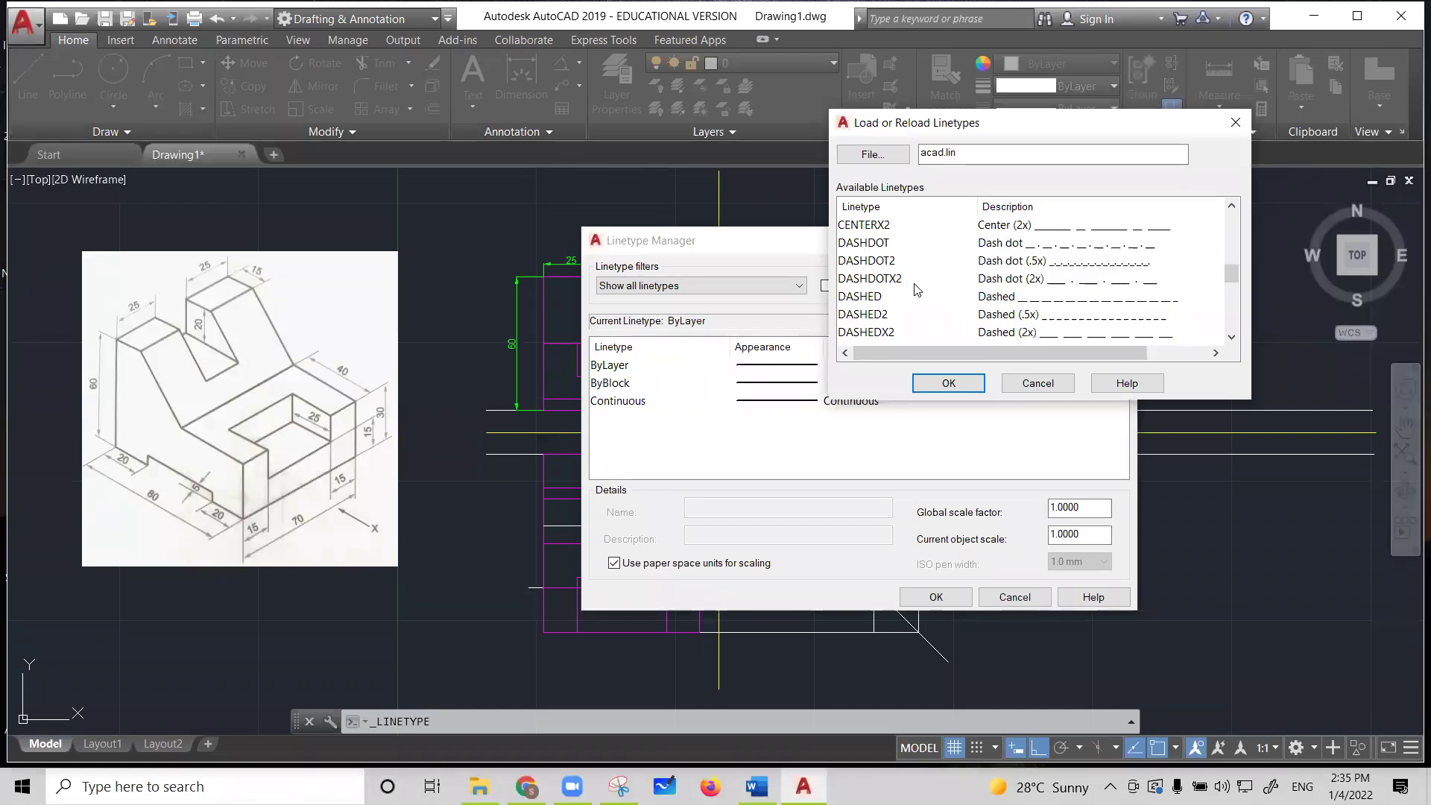
pyautogui.click(880, 298)
pyautogui.keyDown('ctrl'); pyautogui.click(878, 315); pyautogui.keyUp('ctrl')
pyautogui.scroll(3, 937, 297)
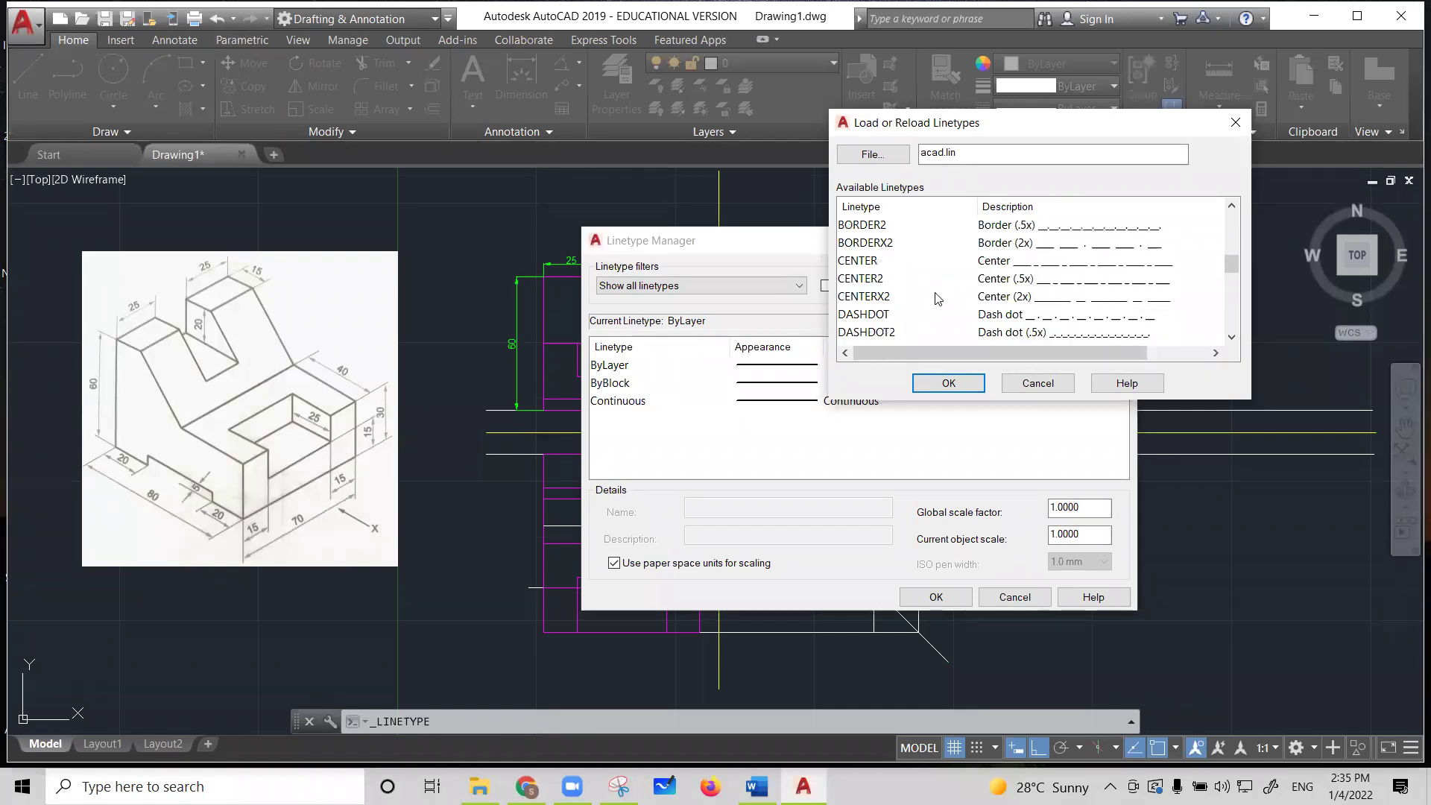
pyautogui.scroll(4, 938, 297)
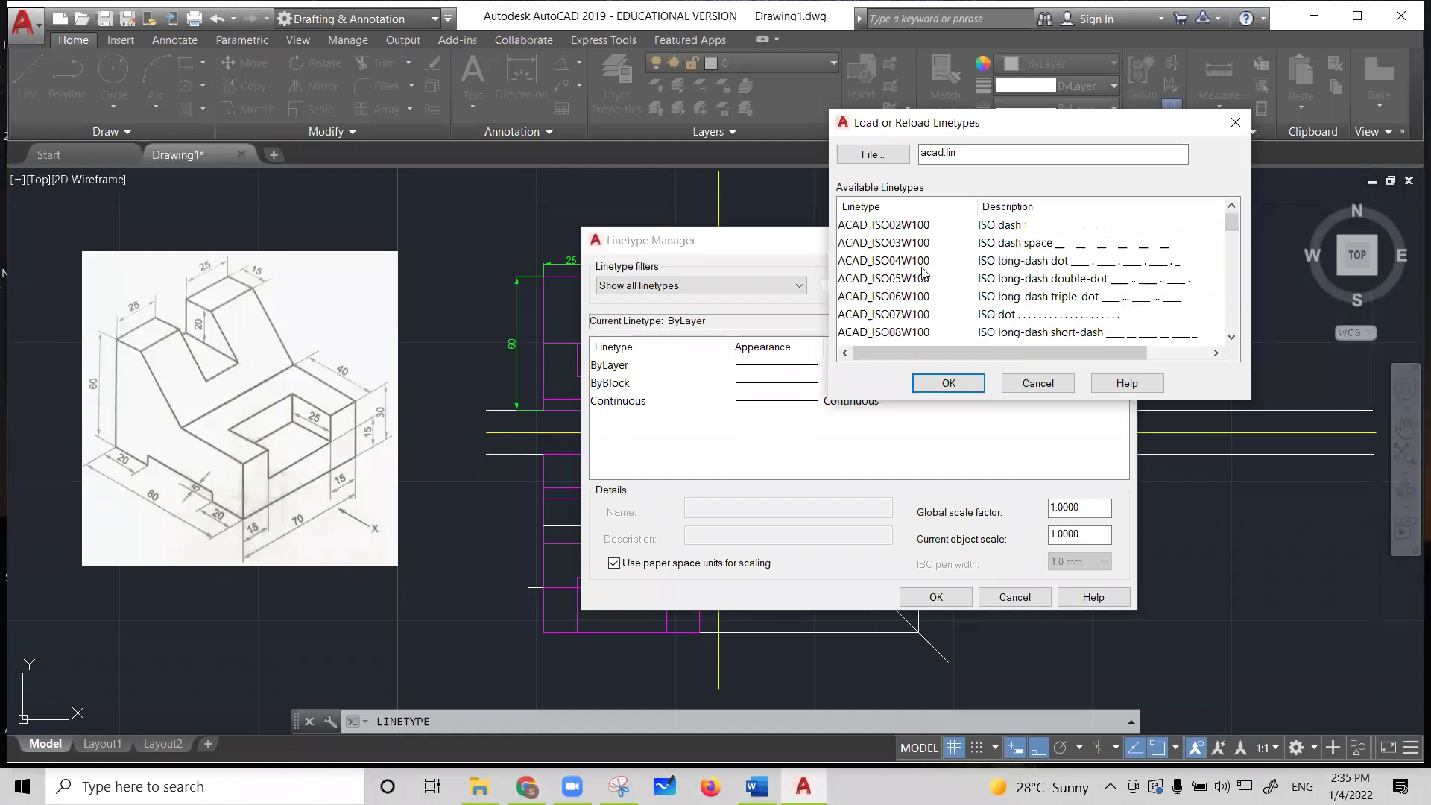
# Load the ACAD_ISO02W100 and ACAD_ISO03W100 dashed linetypes into the drawing and close the Linetype Manager
pyautogui.click(898, 231)
pyautogui.keyDown('shift'); pyautogui.click(898, 245); pyautogui.keyUp('shift')
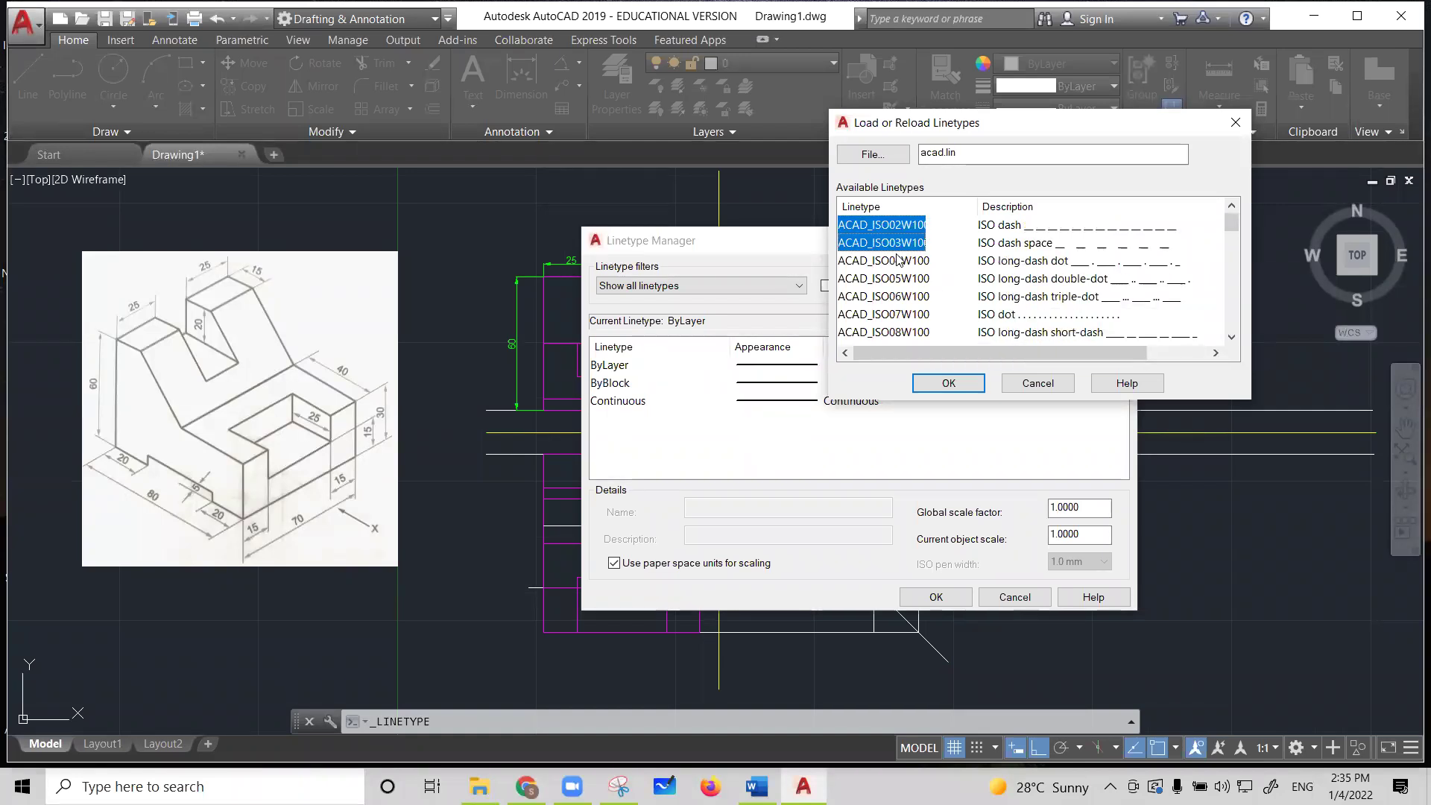
pyautogui.click(948, 384)
pyautogui.click(936, 597)
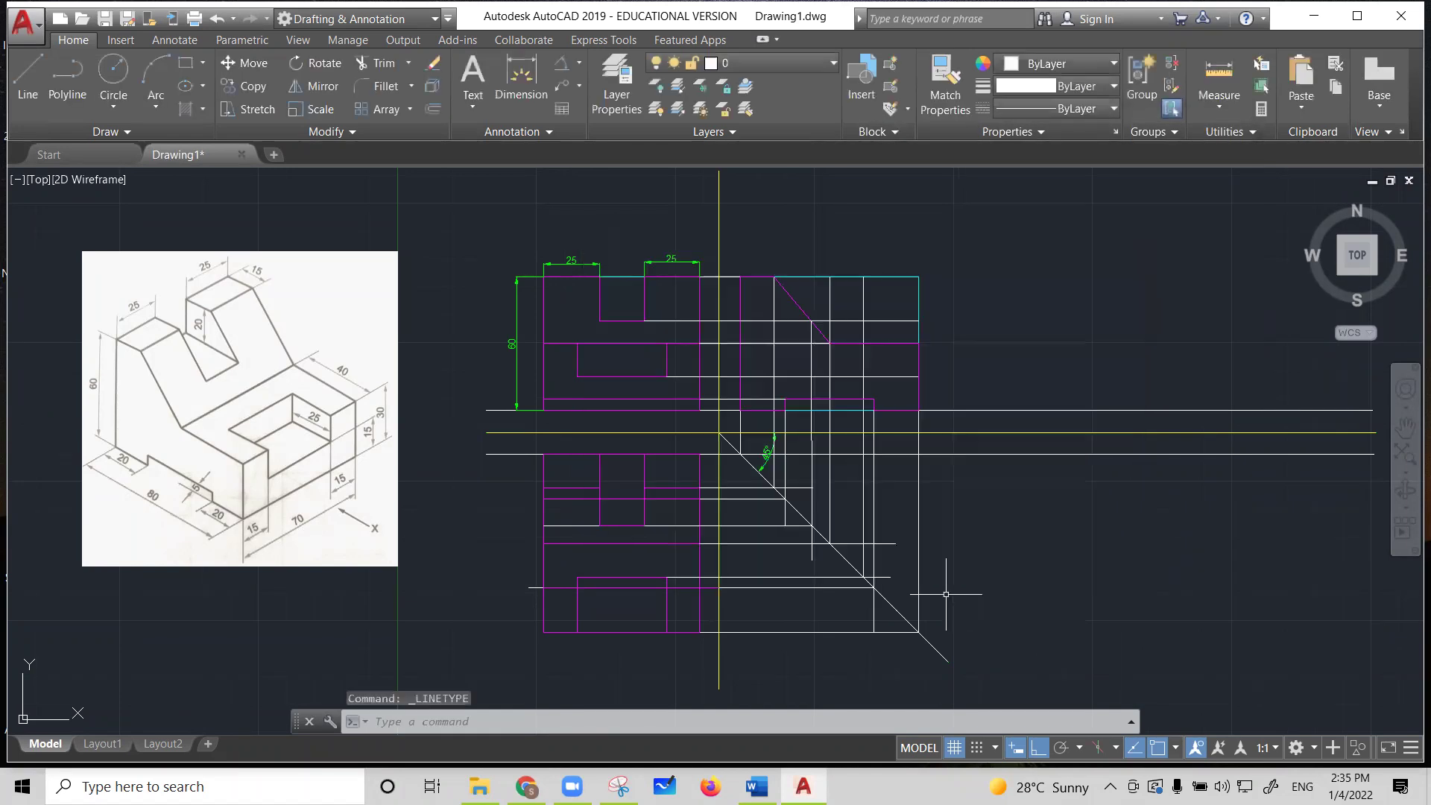
# Assign the DASHED linetype to the groove's three magenta hidden lines, one in the front view and two in the top view
pyautogui.click(618, 400)
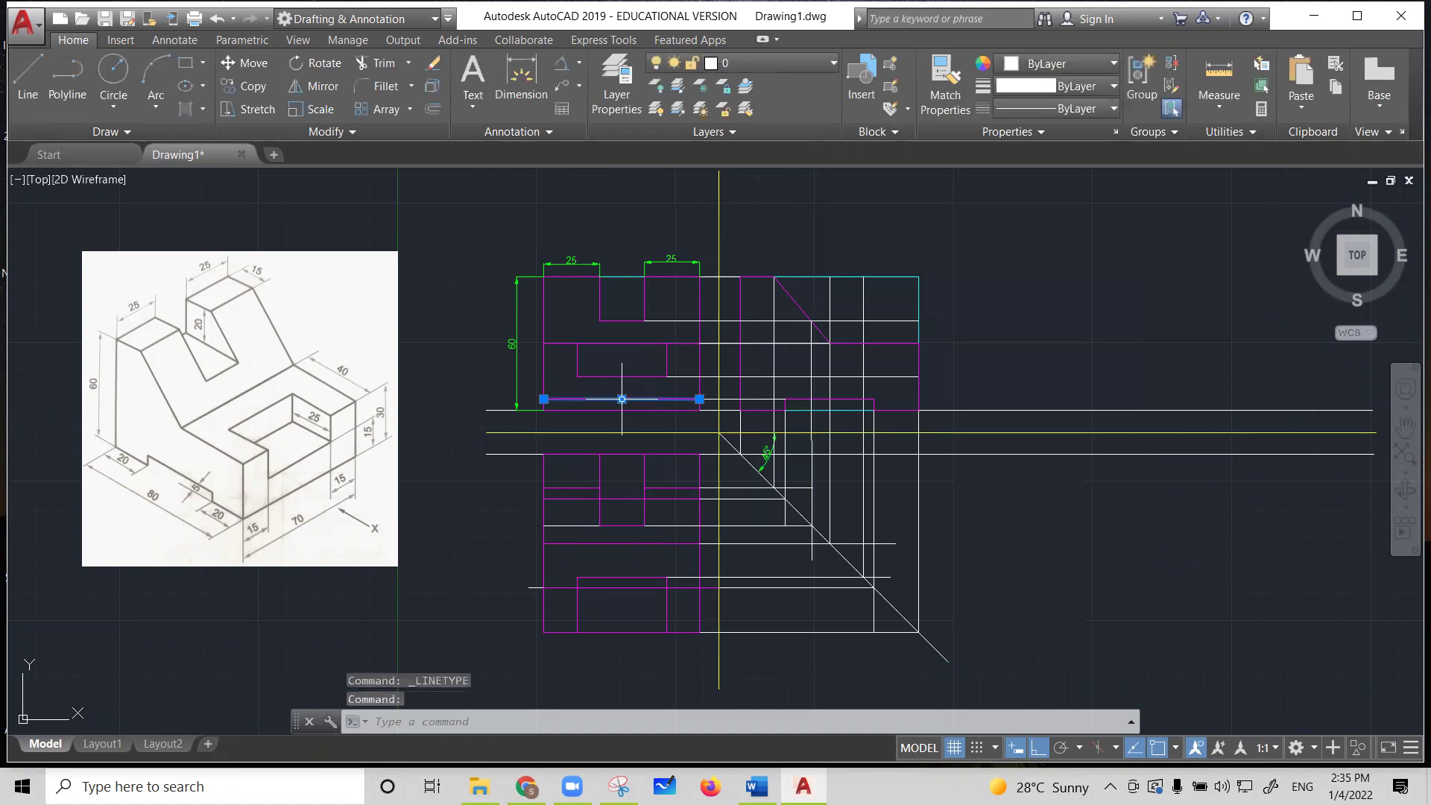
pyautogui.click(605, 499)
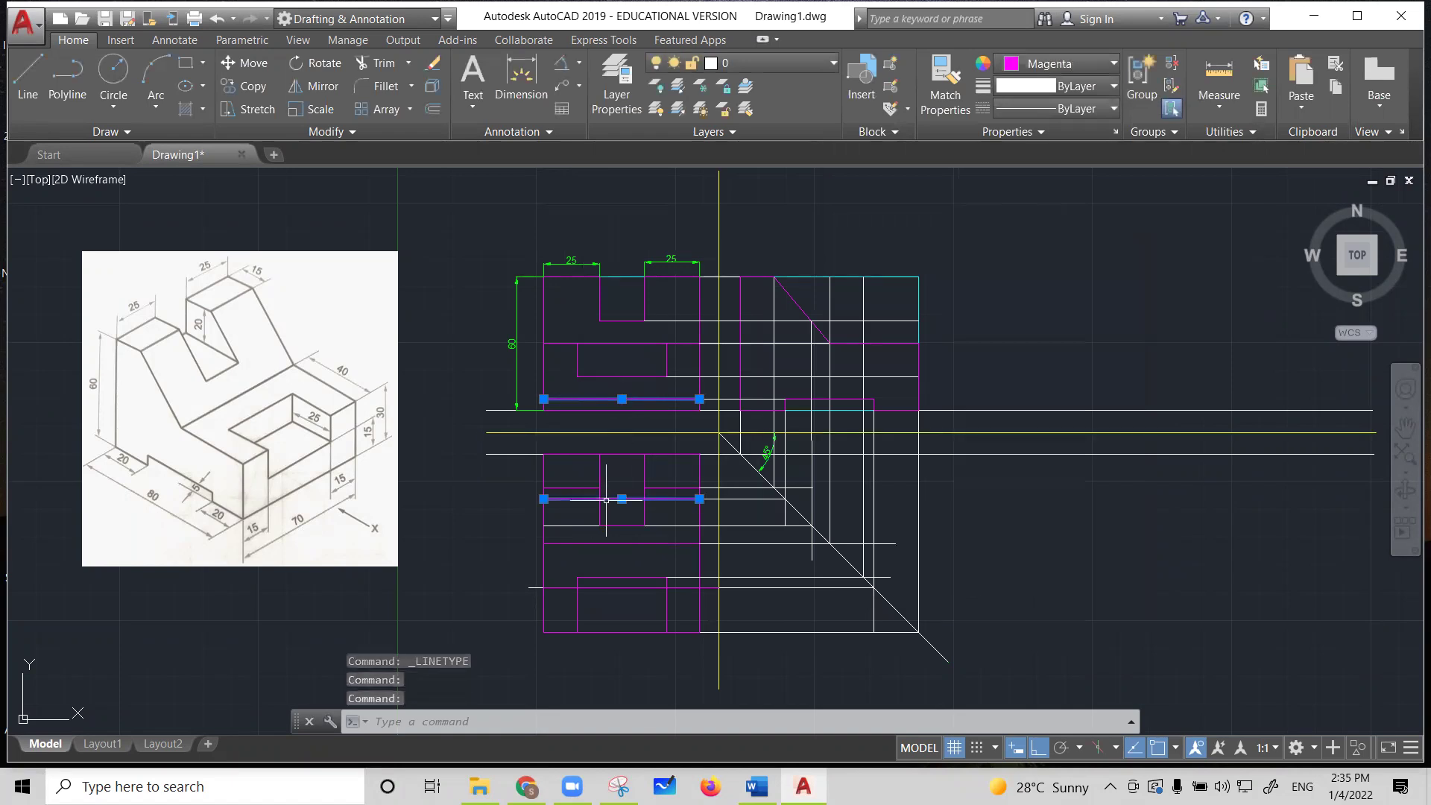
pyautogui.click(609, 588)
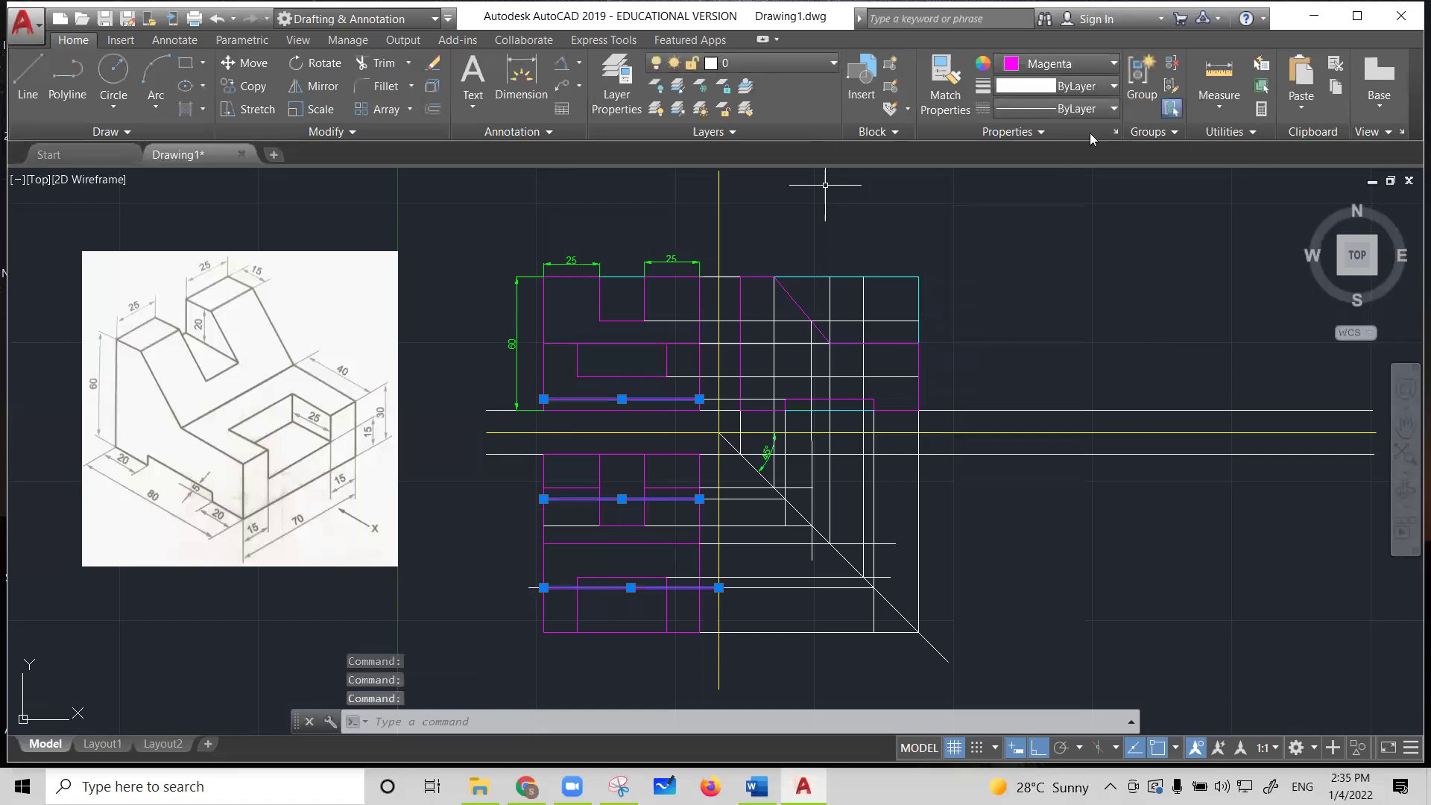
pyautogui.click(1115, 112)
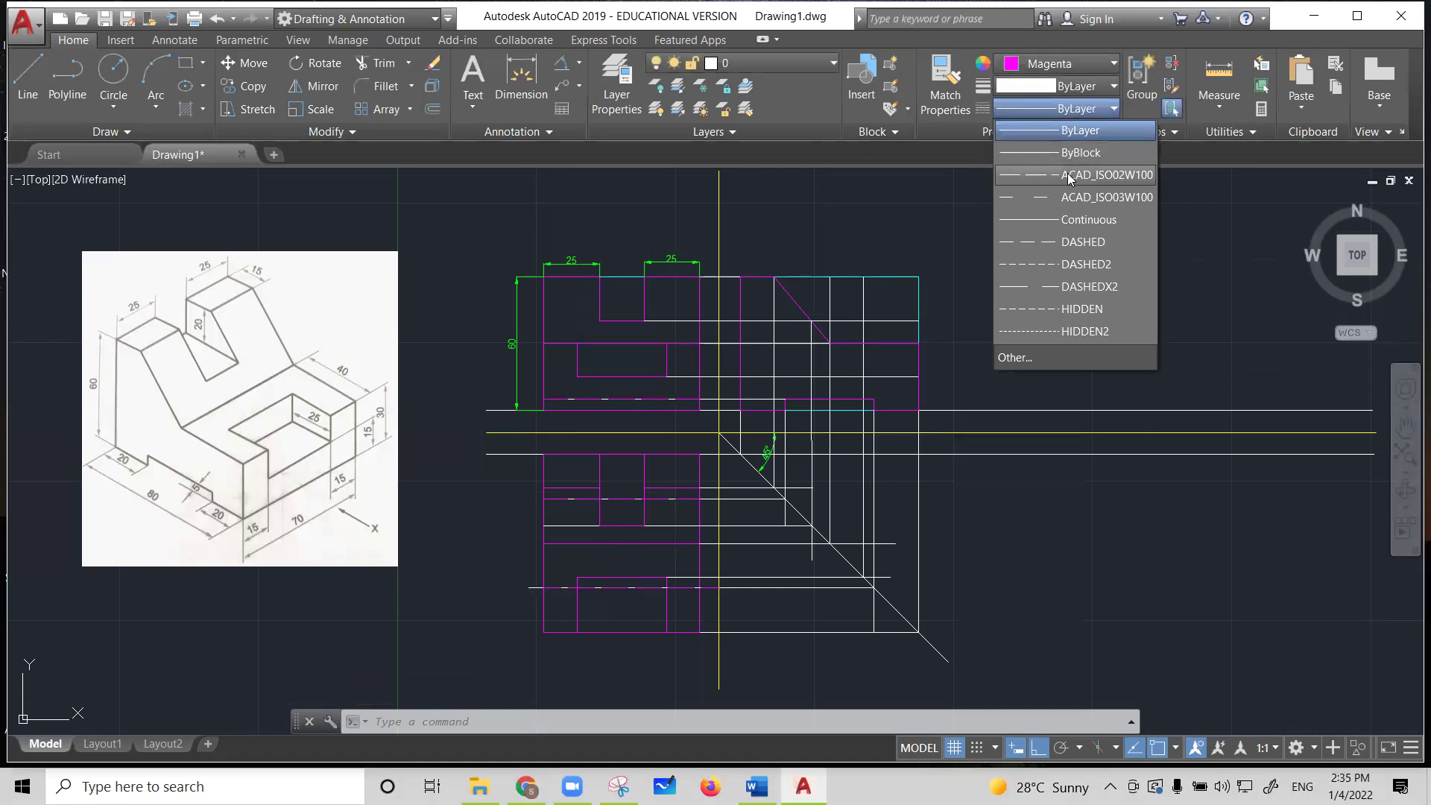
pyautogui.click(1038, 243)
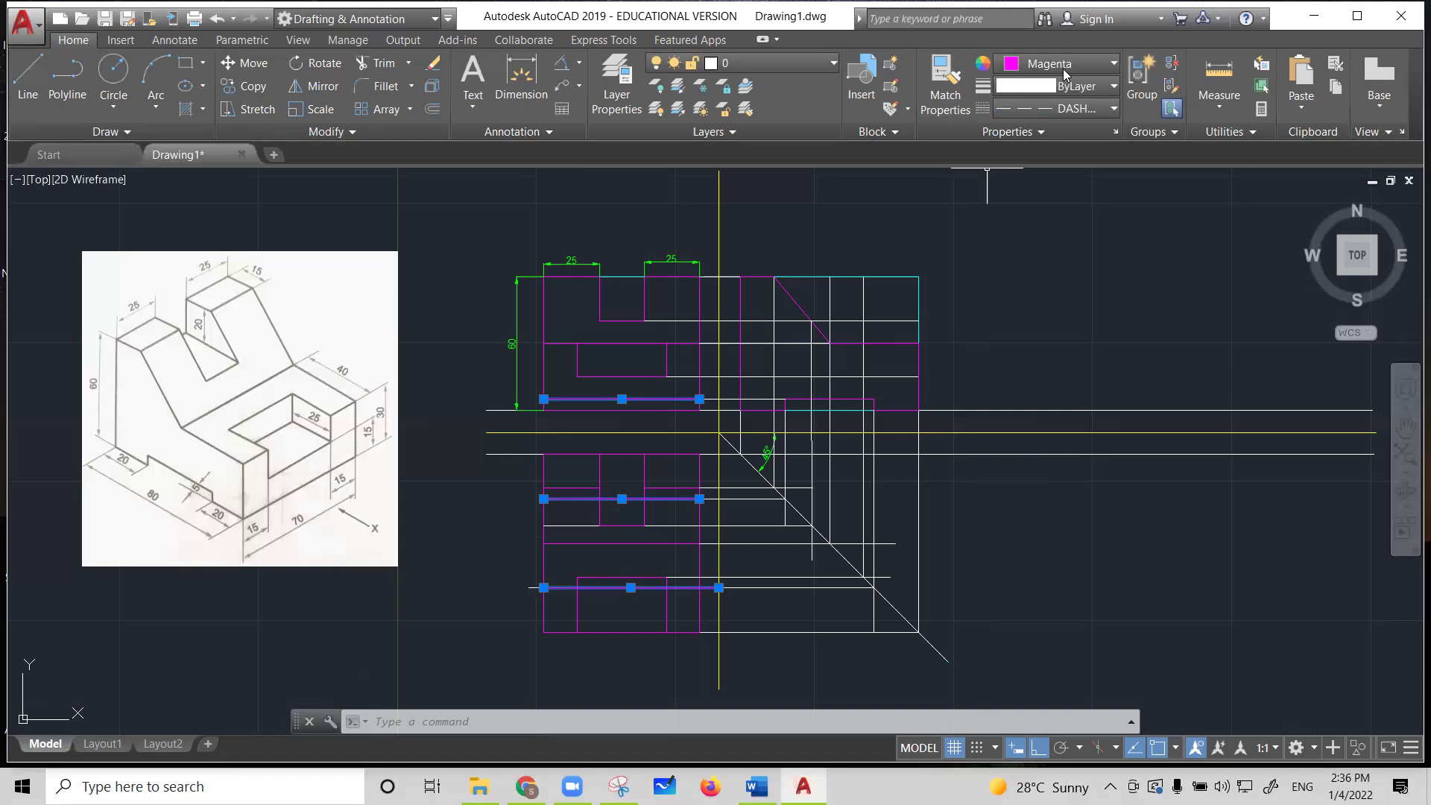
pyautogui.click(1076, 314)
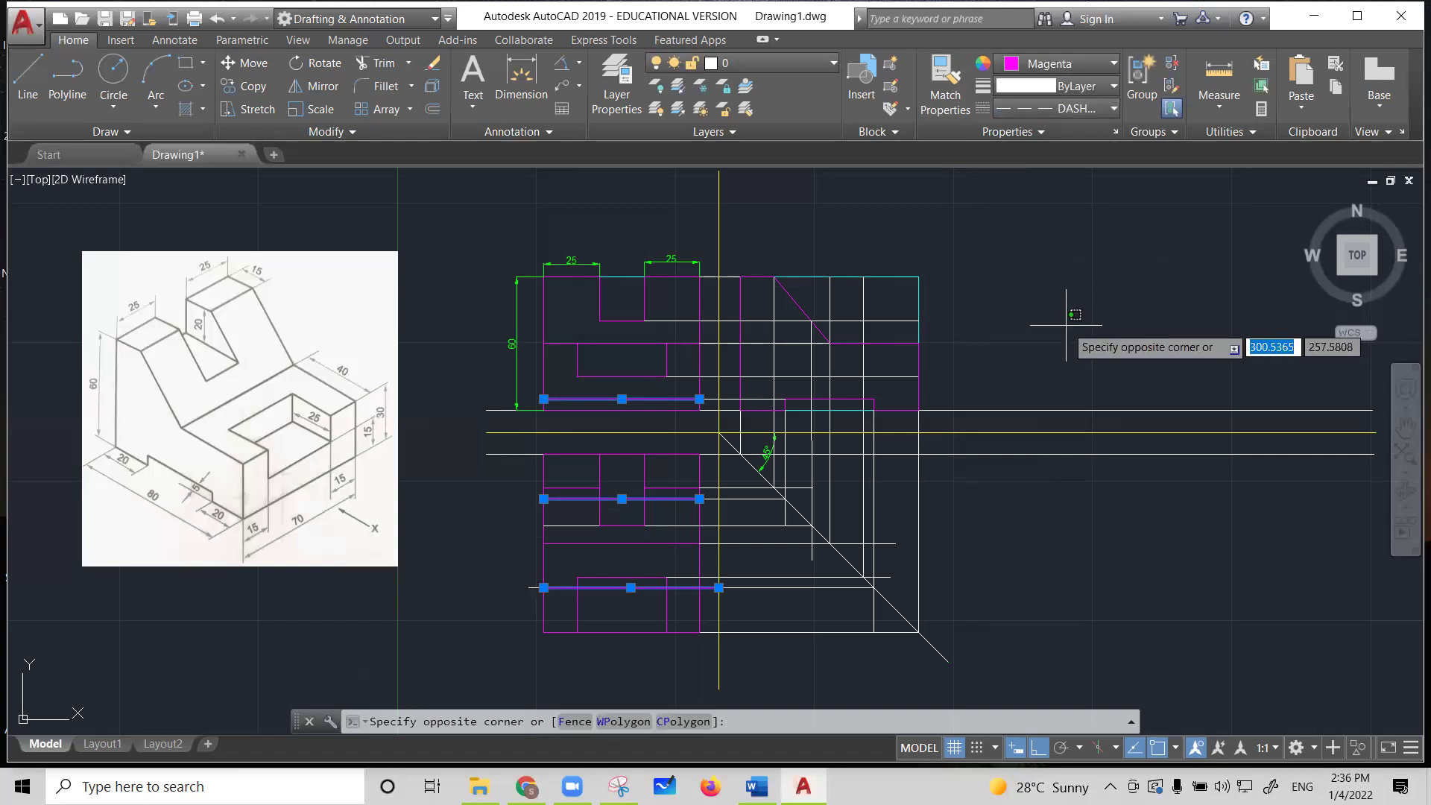
pyautogui.press('Escape')
pyautogui.press('Escape')
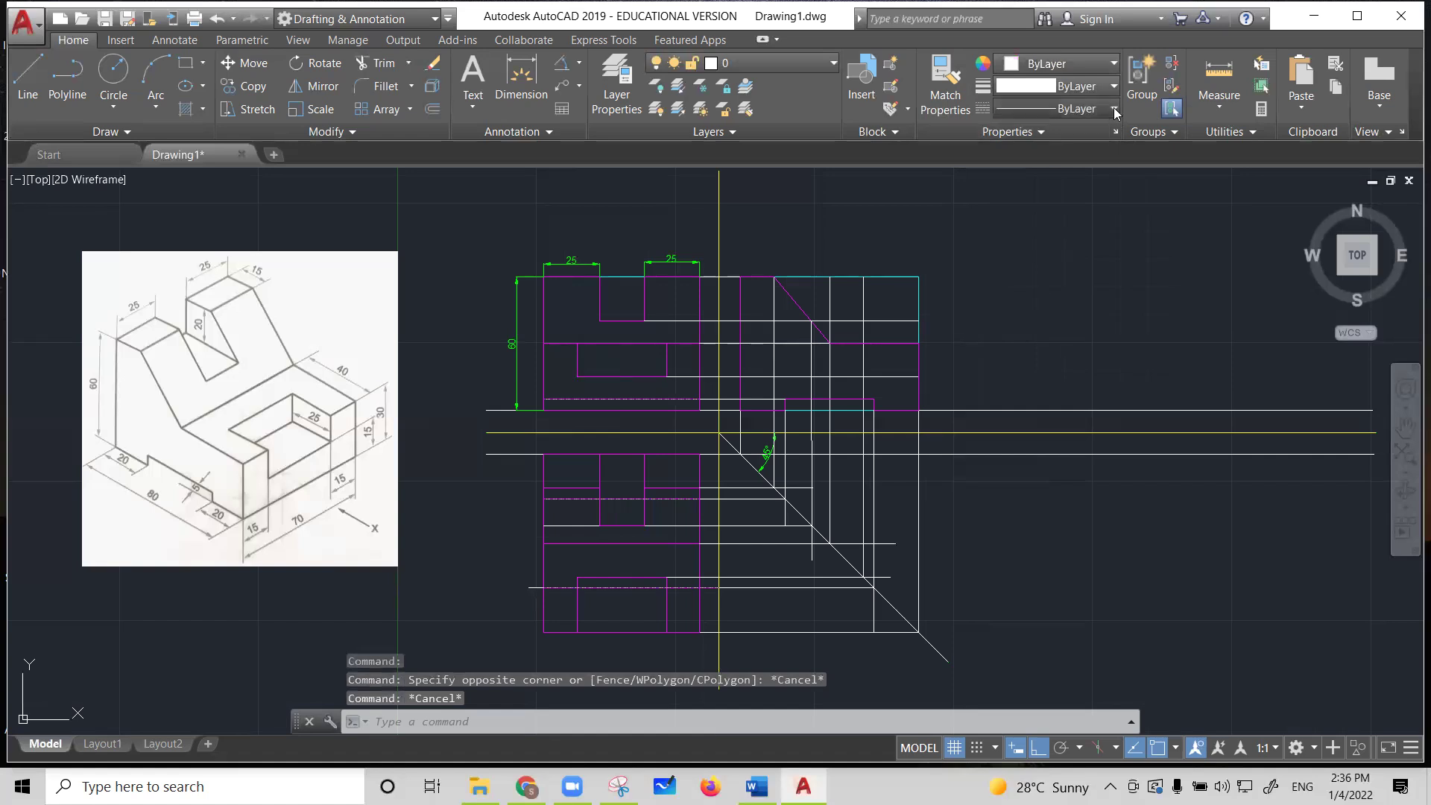
# Set the global linetype scale factor to 5 in the Linetype Manager
pyautogui.click(1114, 110)
pyautogui.click(1040, 356)
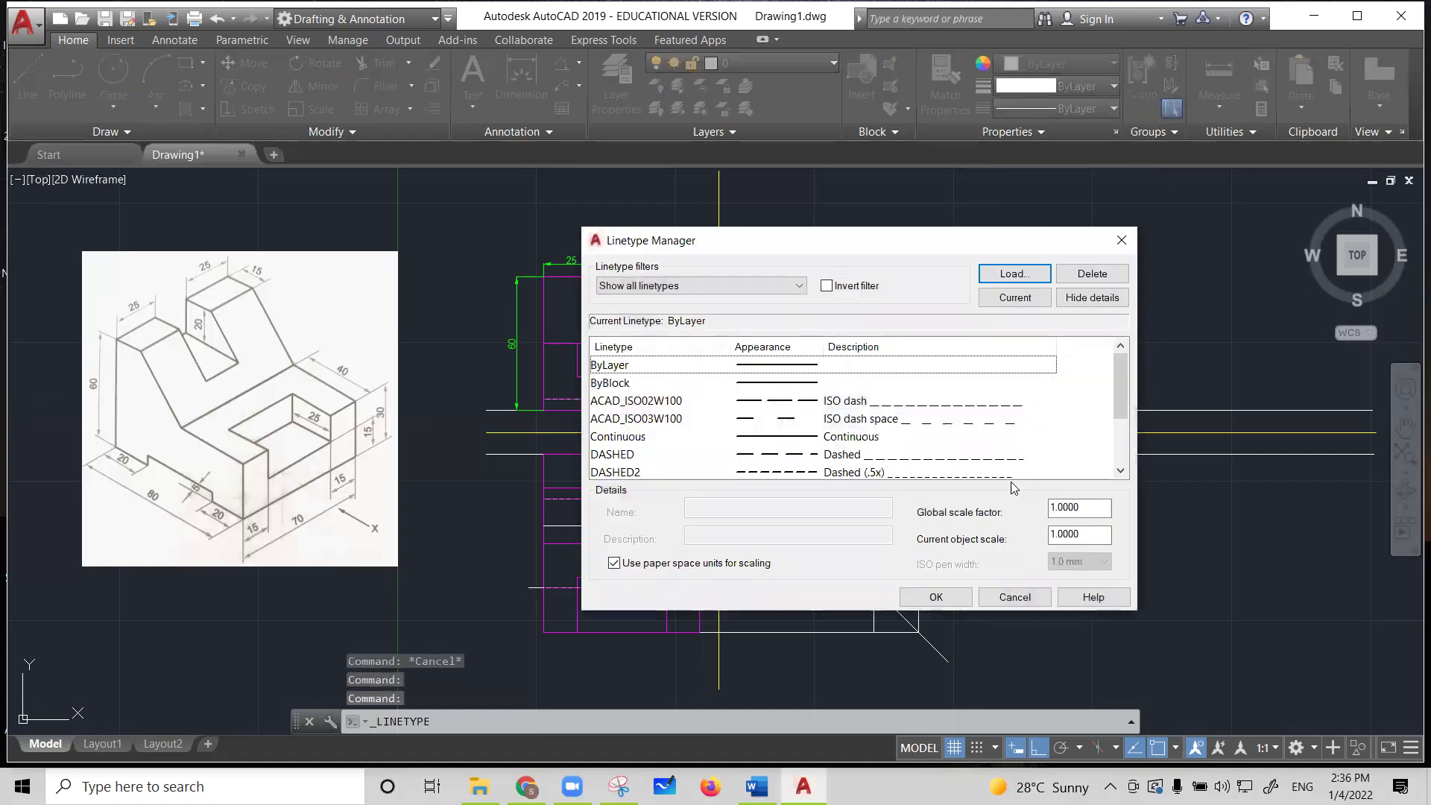
pyautogui.click(1054, 507)
pyautogui.moveTo(1055, 508); pyautogui.dragTo(1048, 508)
pyautogui.write('5')
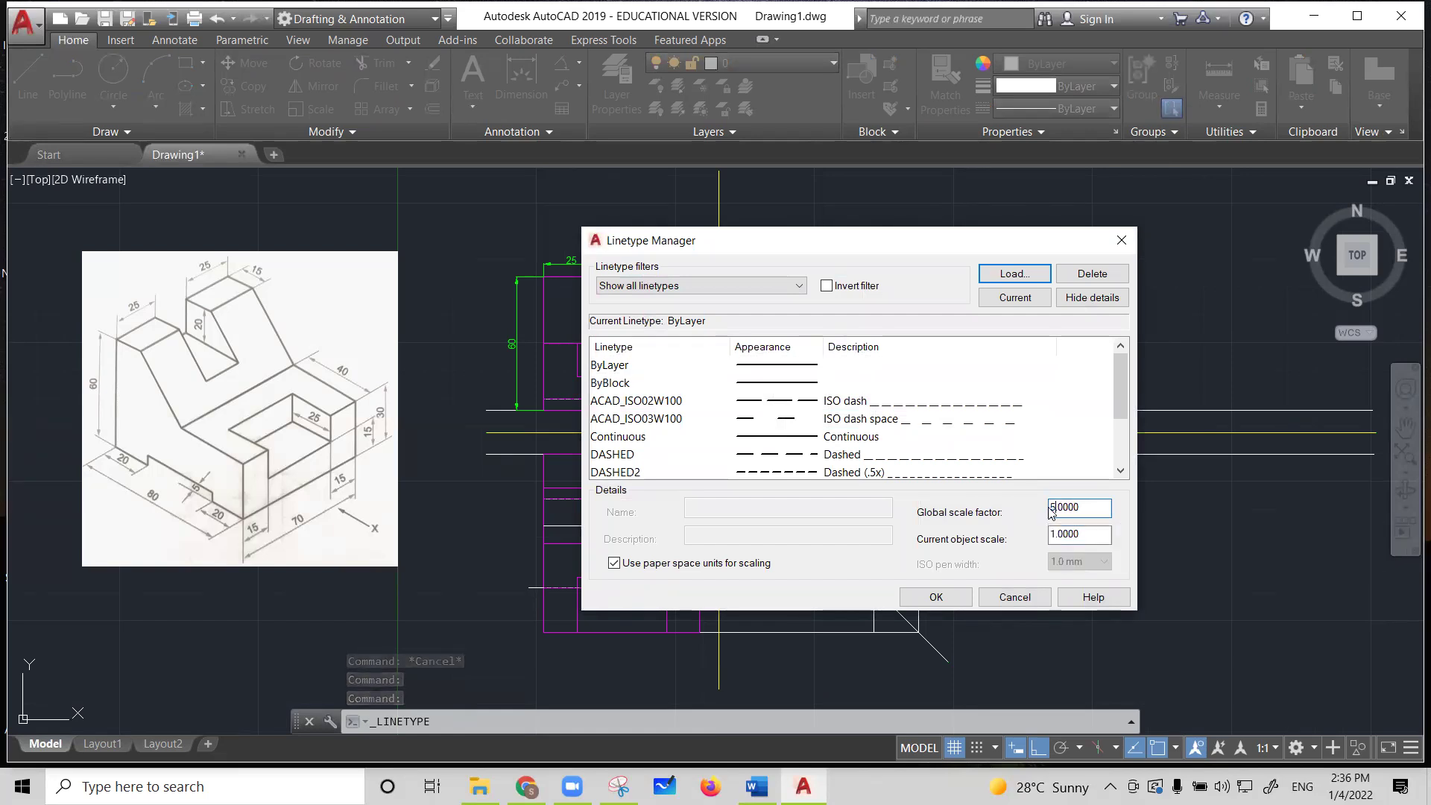
pyautogui.click(933, 598)
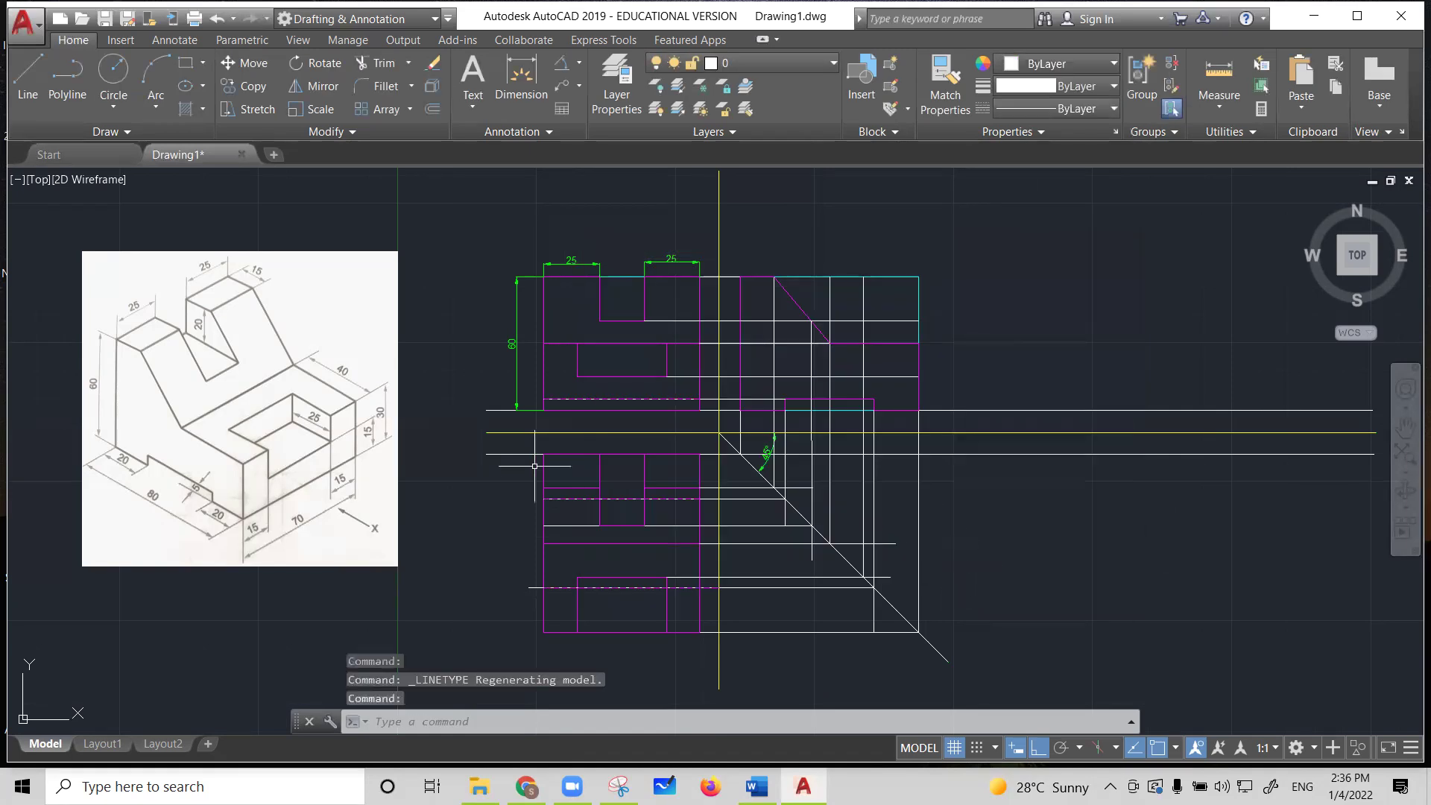
# Set the colour of the groove's three dashed lines to Magenta in the front and top views
pyautogui.click(621, 400)
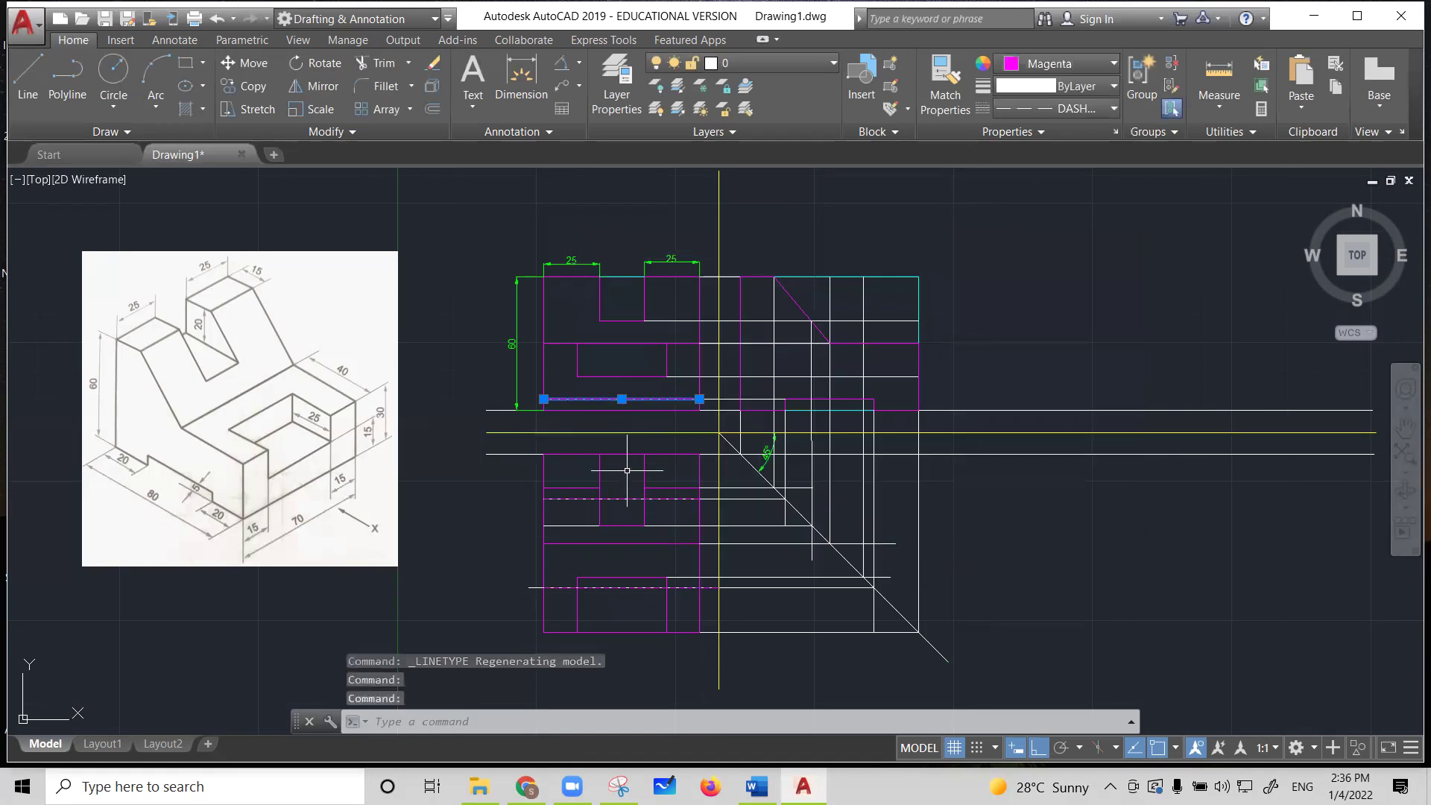
pyautogui.click(623, 498)
pyautogui.click(622, 588)
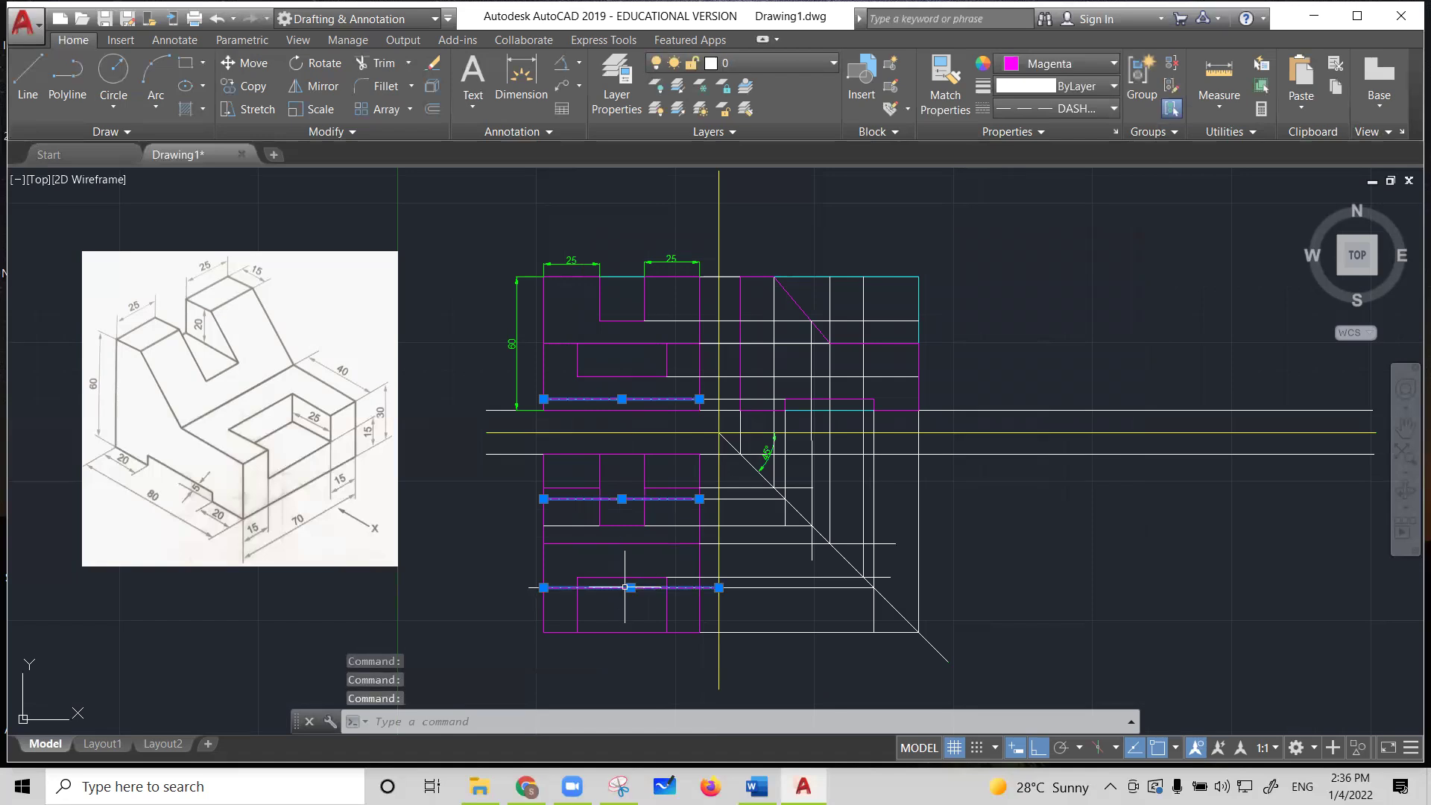
pyautogui.click(1111, 64)
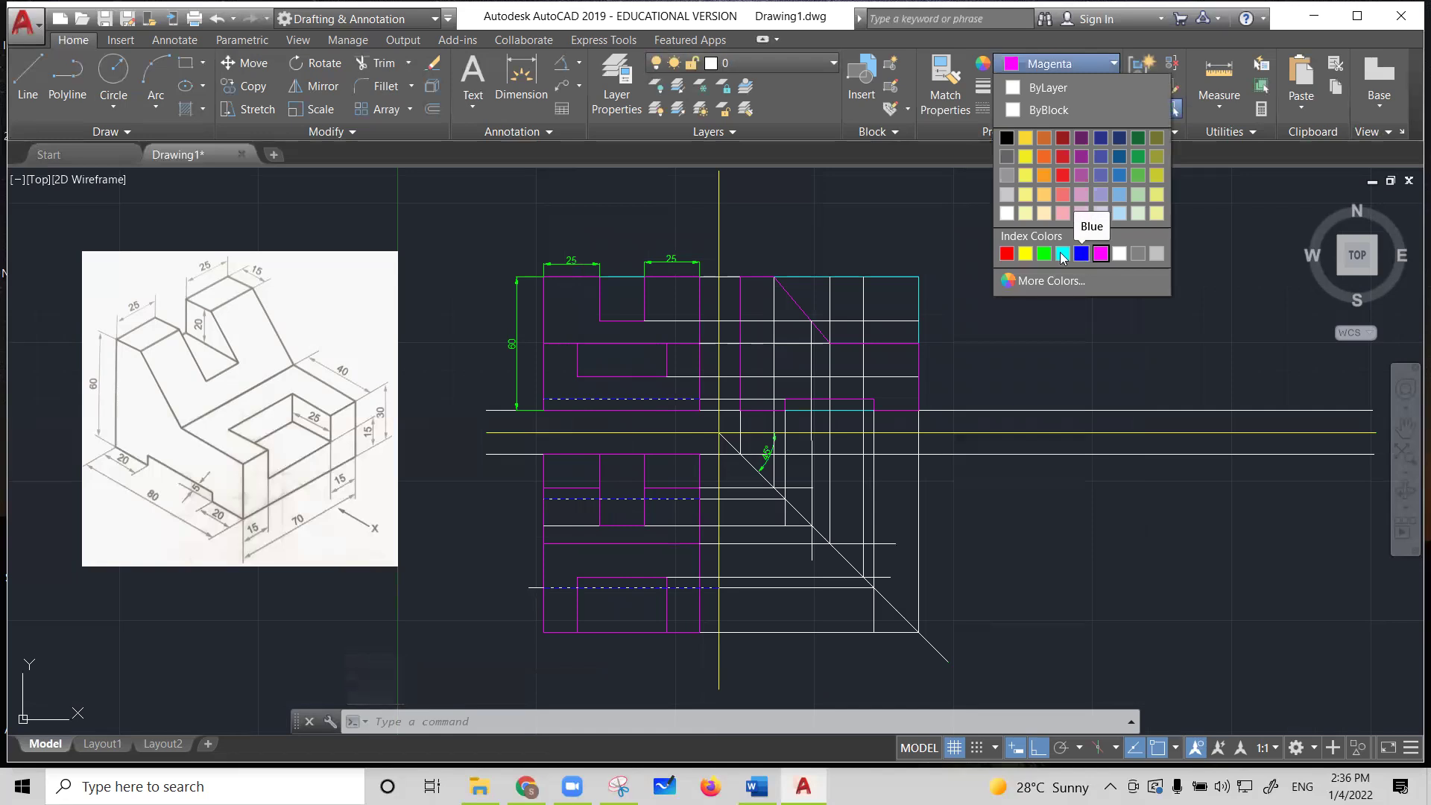
pyautogui.click(1101, 254)
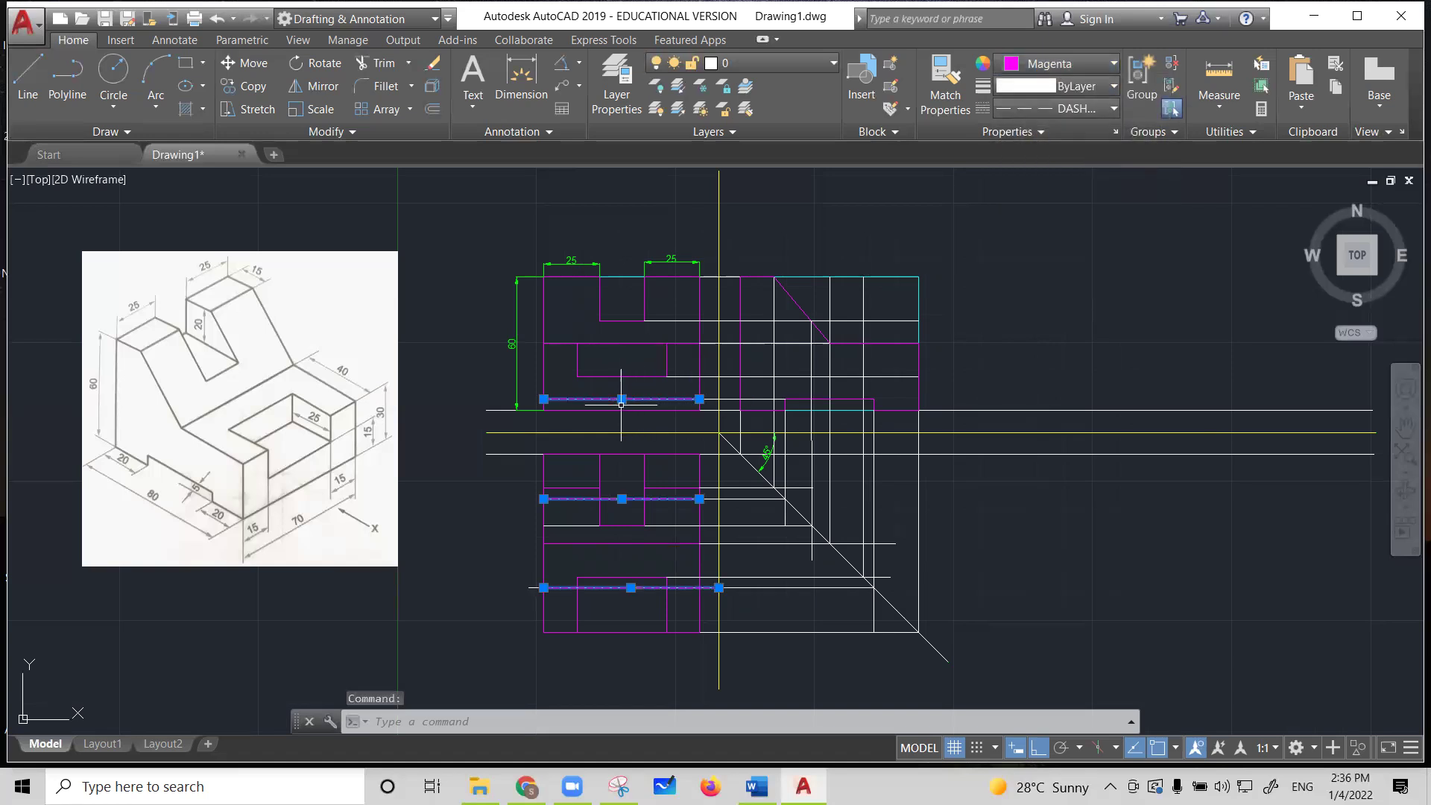
pyautogui.press('Escape')
# Recolour the groove's three dashed lines in the front and top views to white (255,255,255)
pyautogui.click(647, 400)
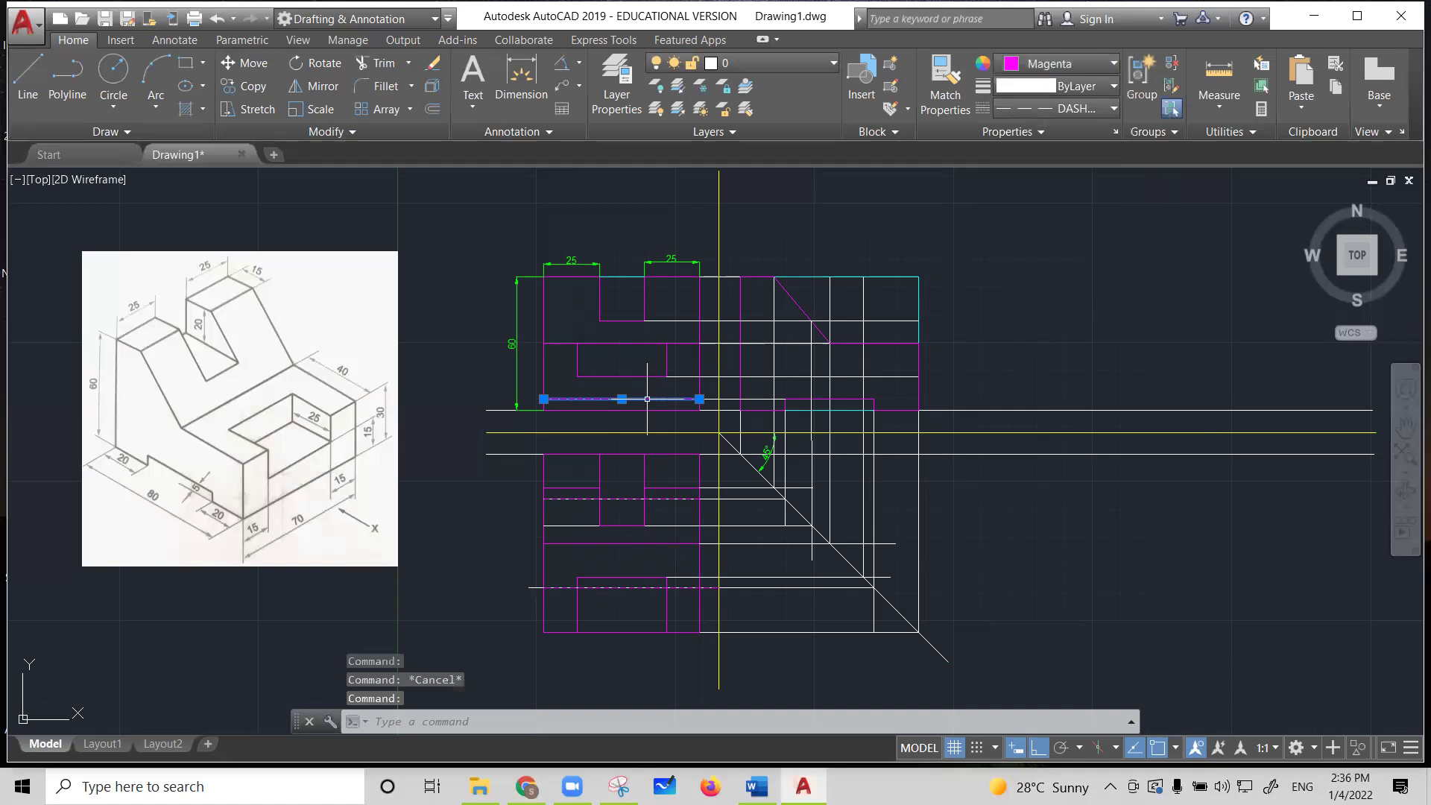
pyautogui.click(1087, 64)
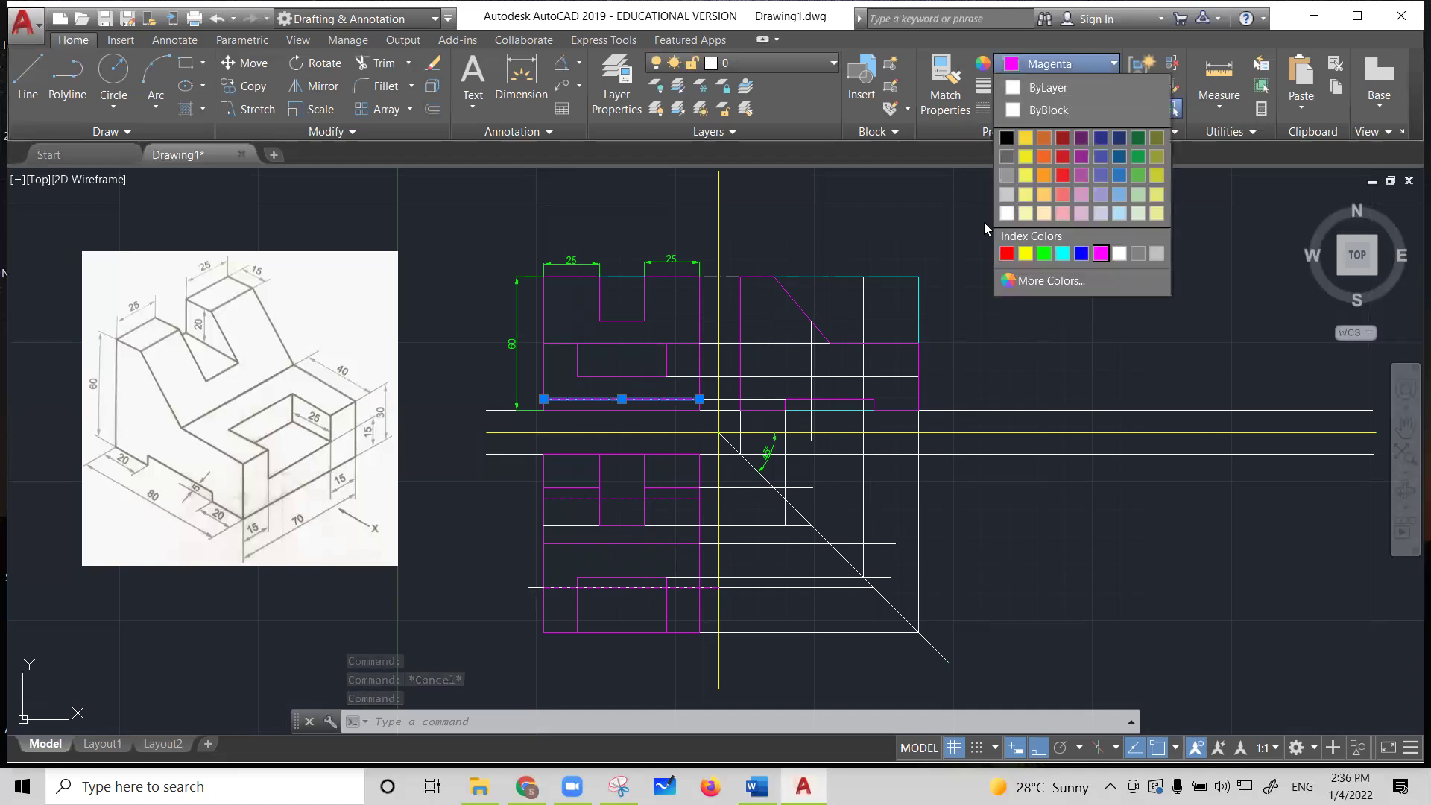
pyautogui.click(1007, 215)
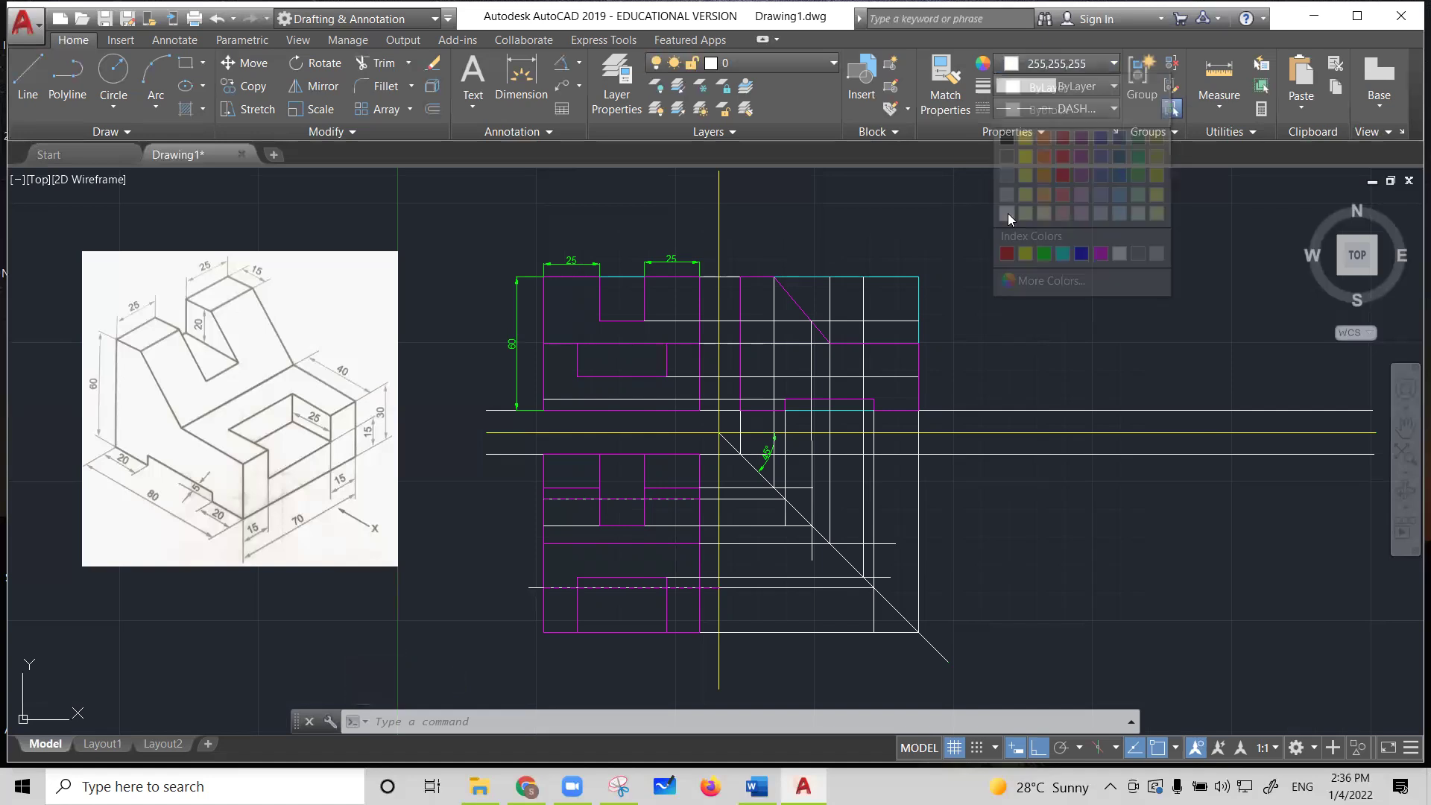
pyautogui.click(631, 588)
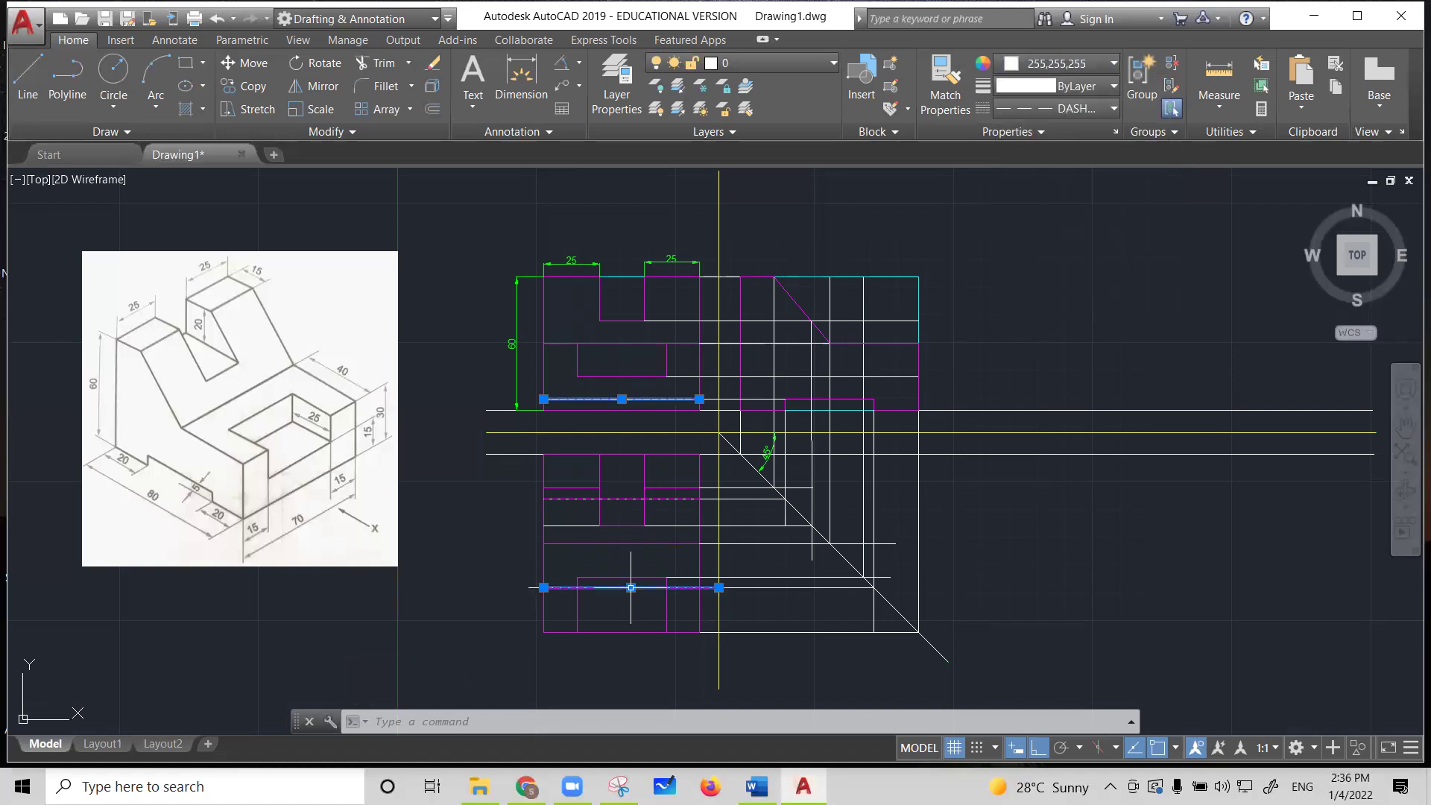
pyautogui.click(638, 499)
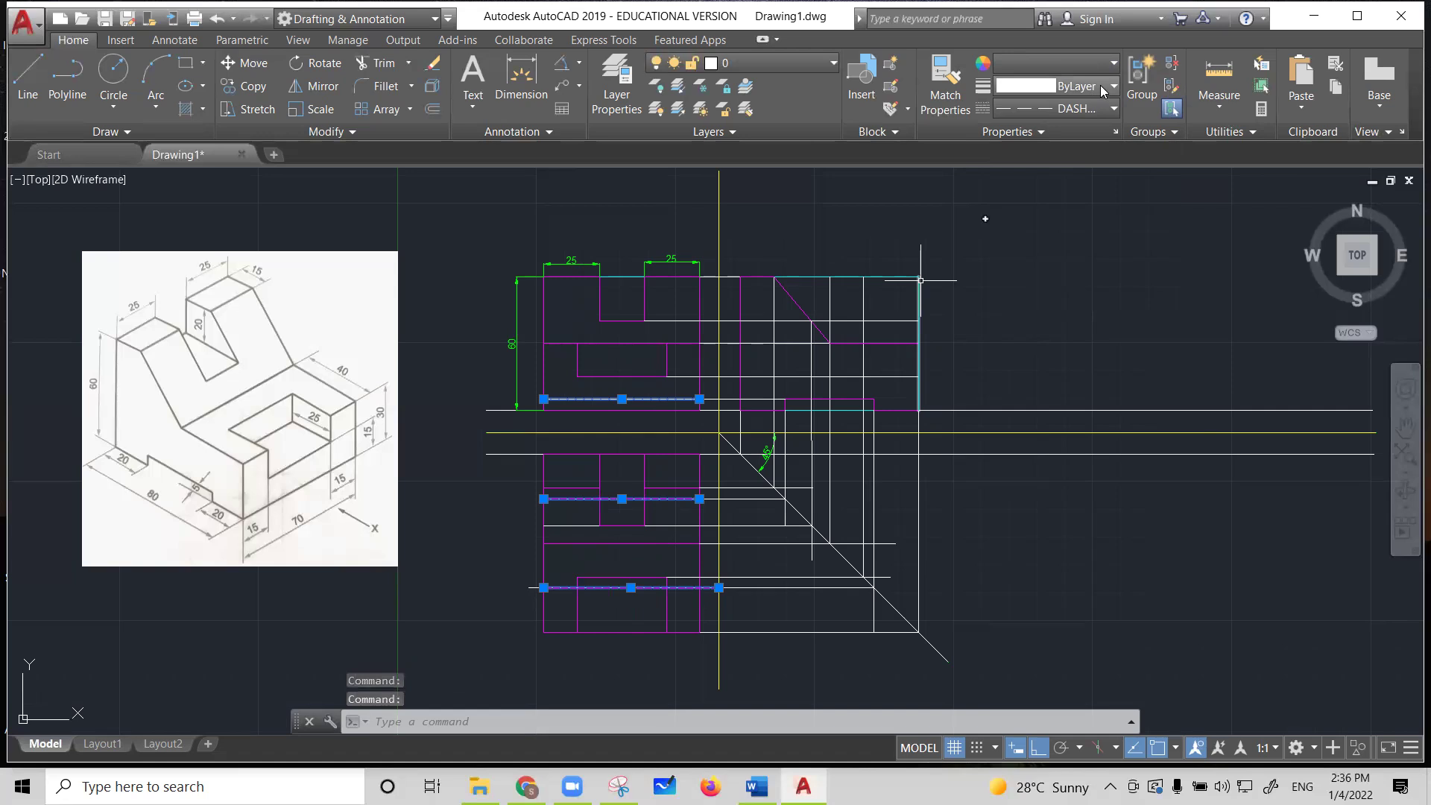
pyautogui.click(1073, 62)
pyautogui.click(1006, 213)
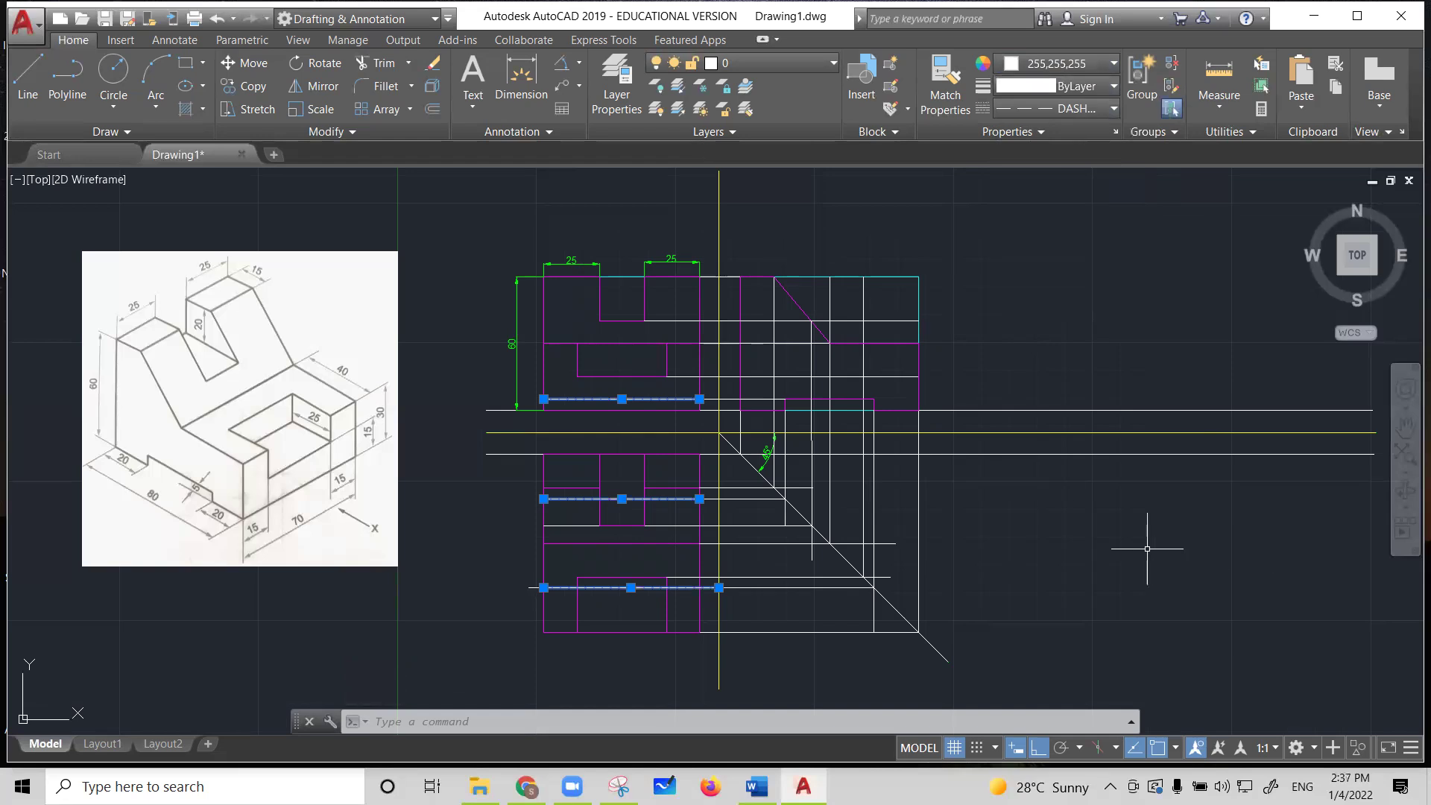
pyautogui.press('Escape')
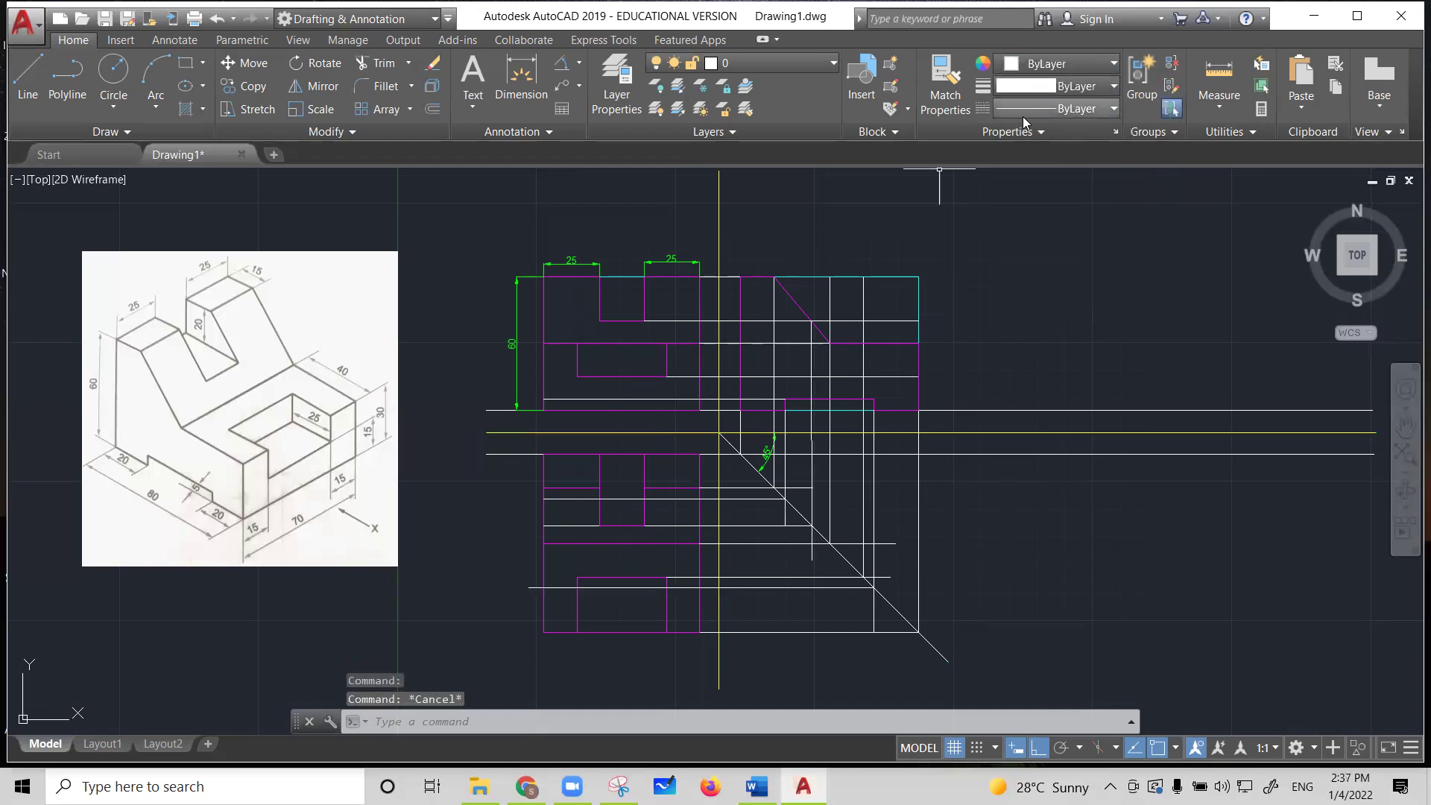
# Set the global linetype scale factor to 10 in the Linetype Manager
pyautogui.click(1096, 109)
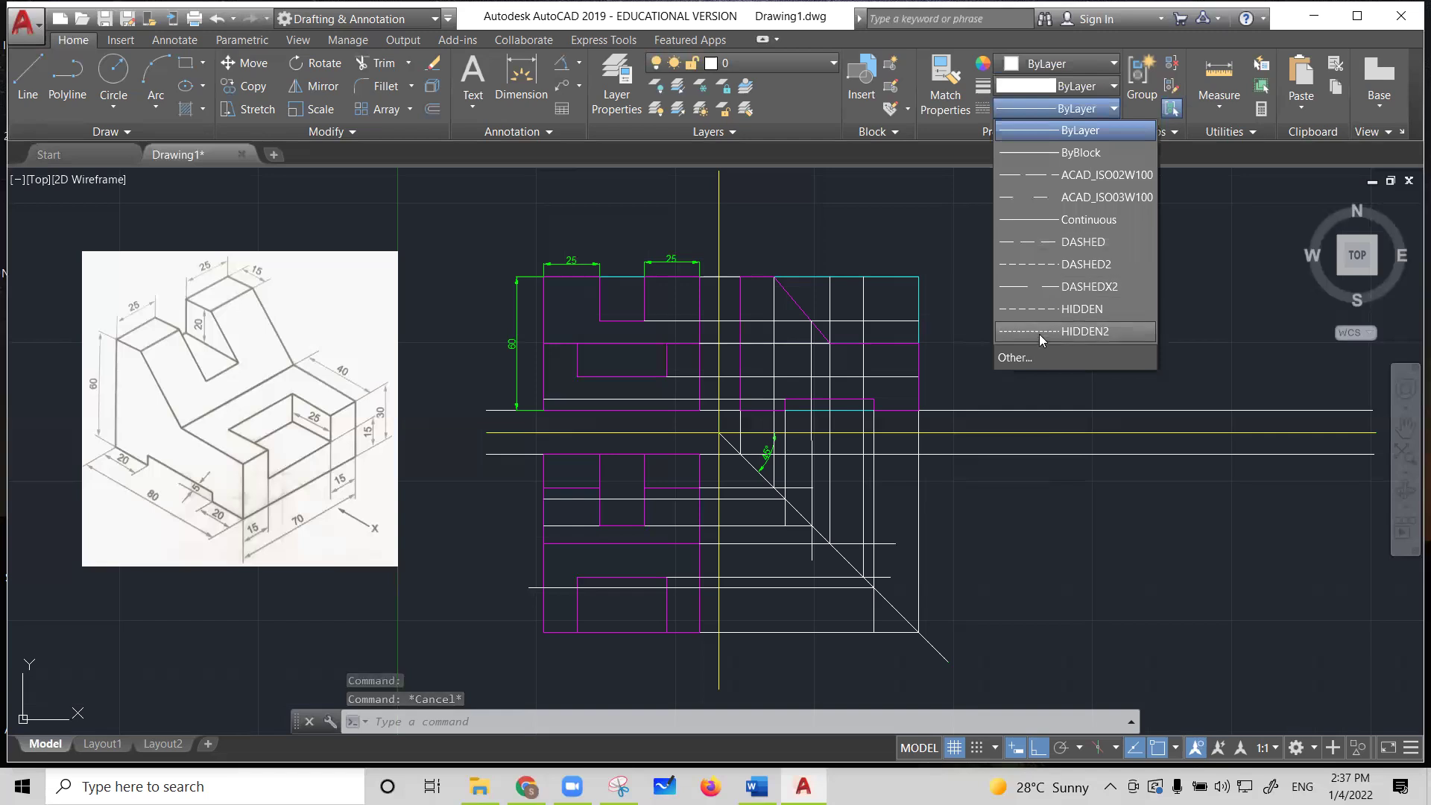
pyautogui.click(1023, 358)
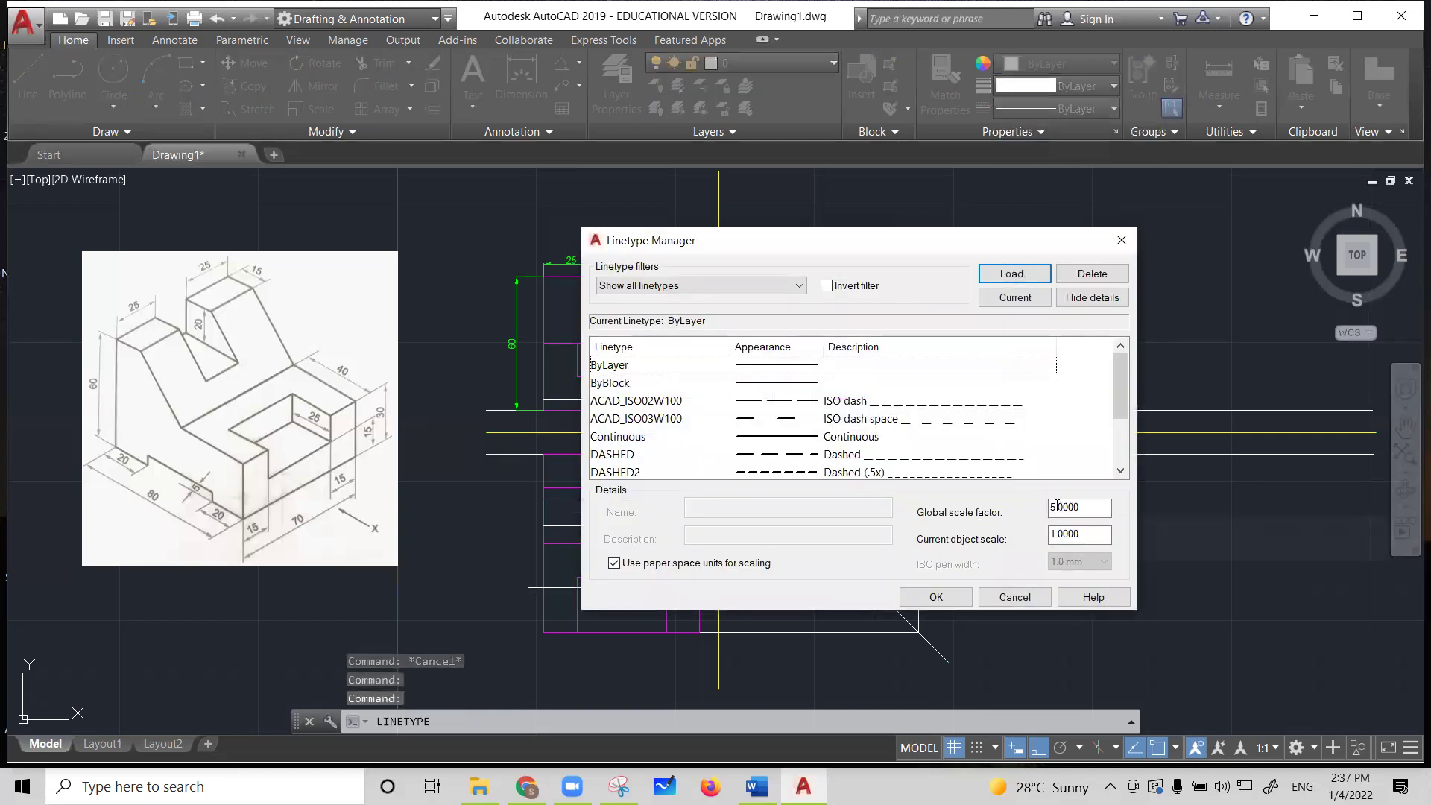
pyautogui.moveTo(1057, 506); pyautogui.dragTo(1050, 507)
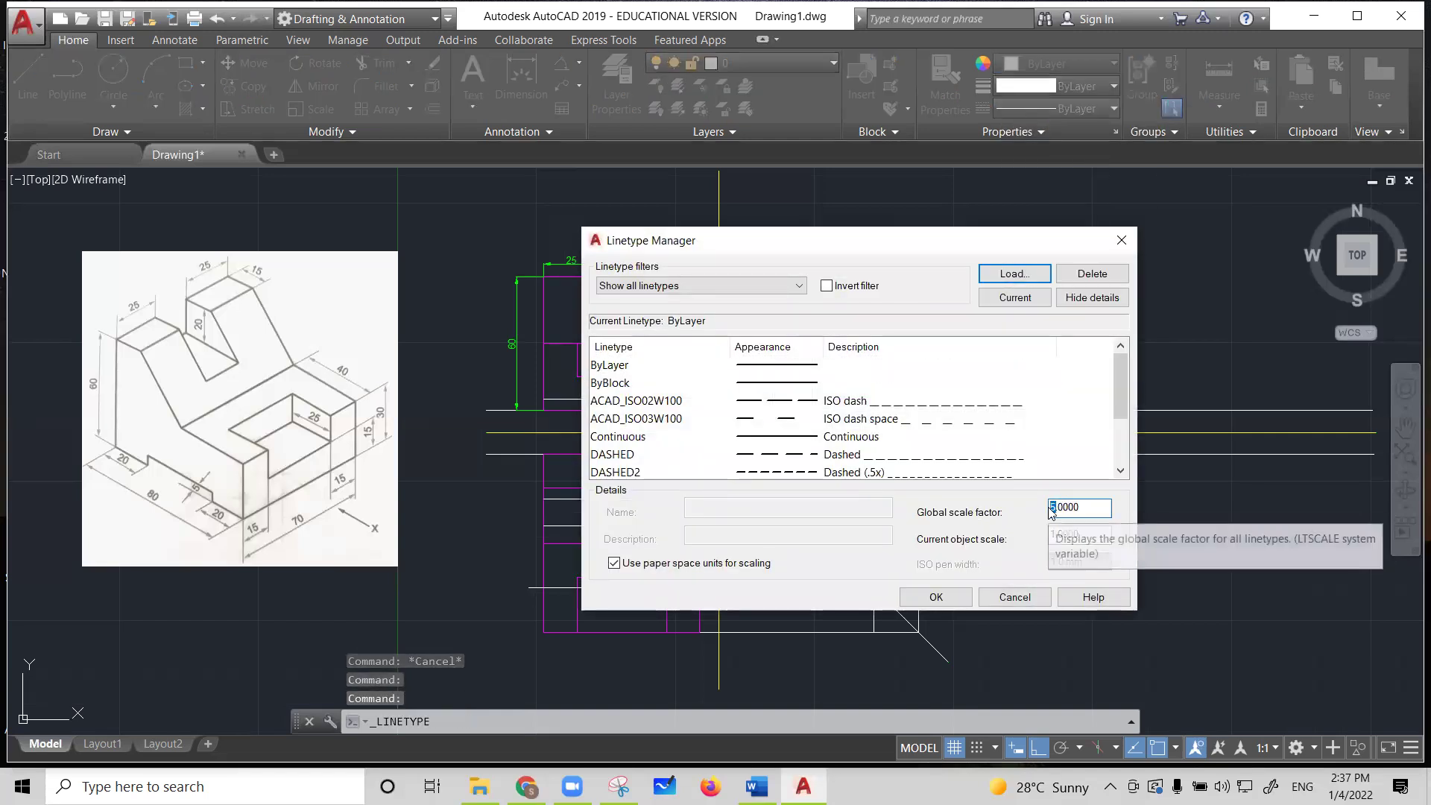
pyautogui.write('1')
pyautogui.press('Return')
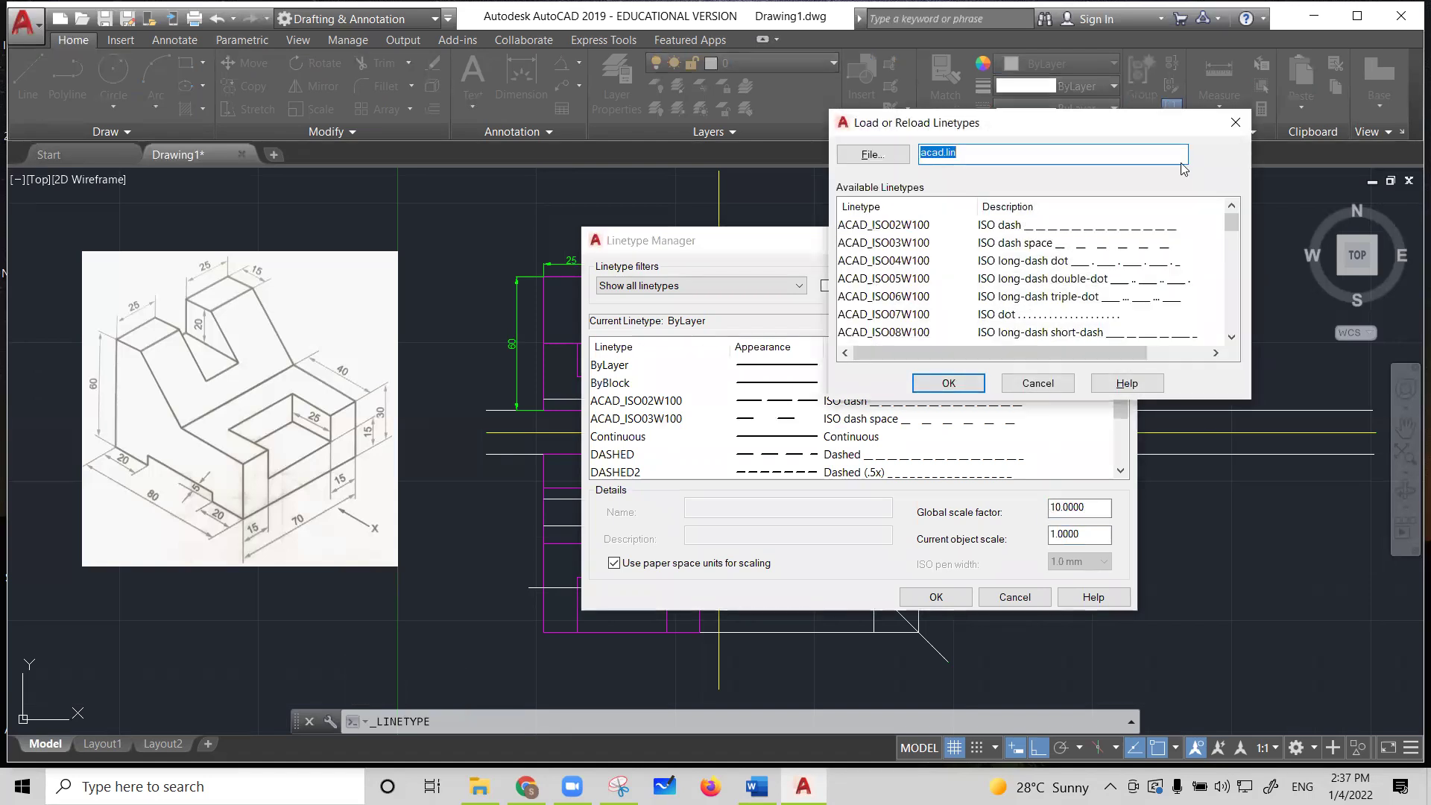
pyautogui.click(1235, 122)
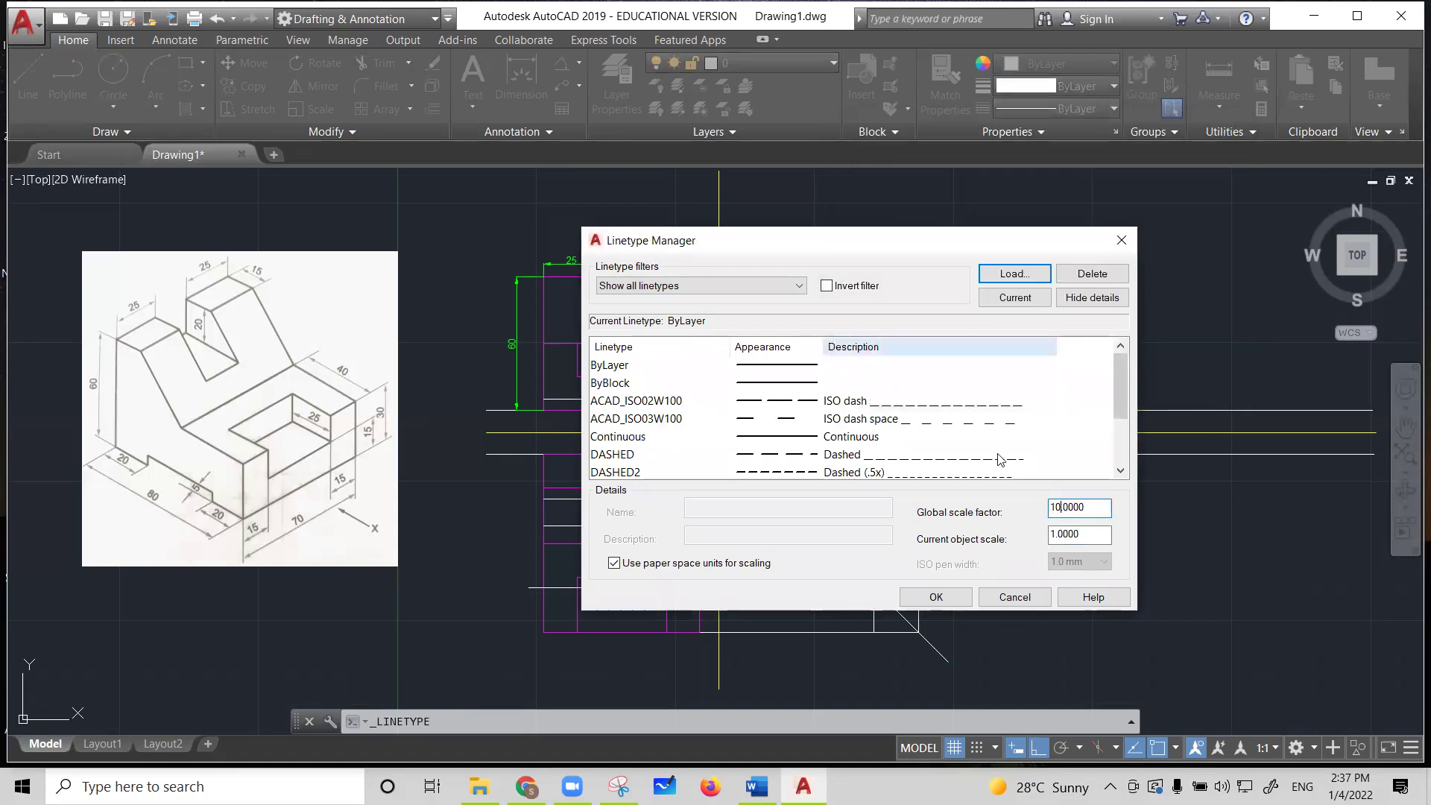
pyautogui.click(936, 597)
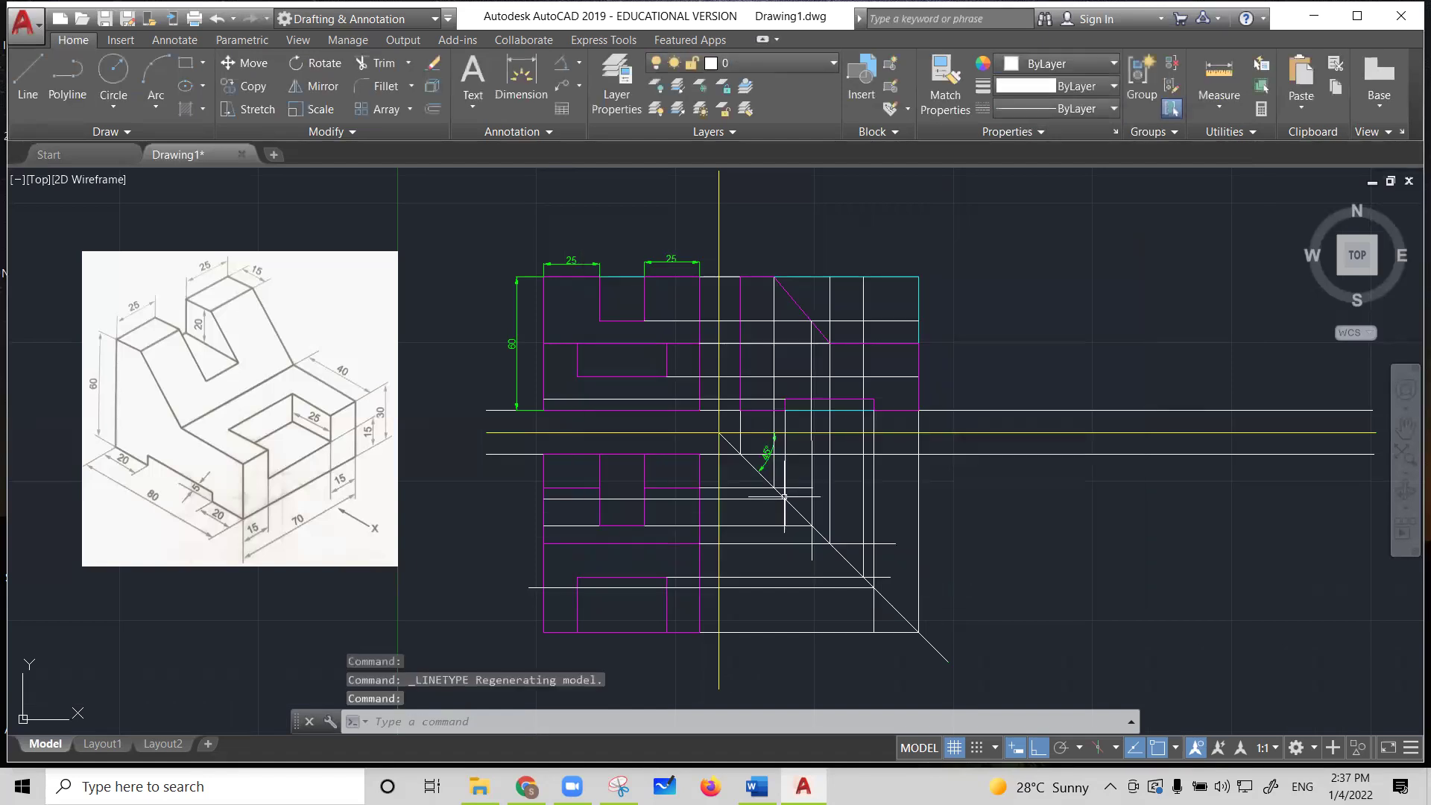
pyautogui.click(638, 400)
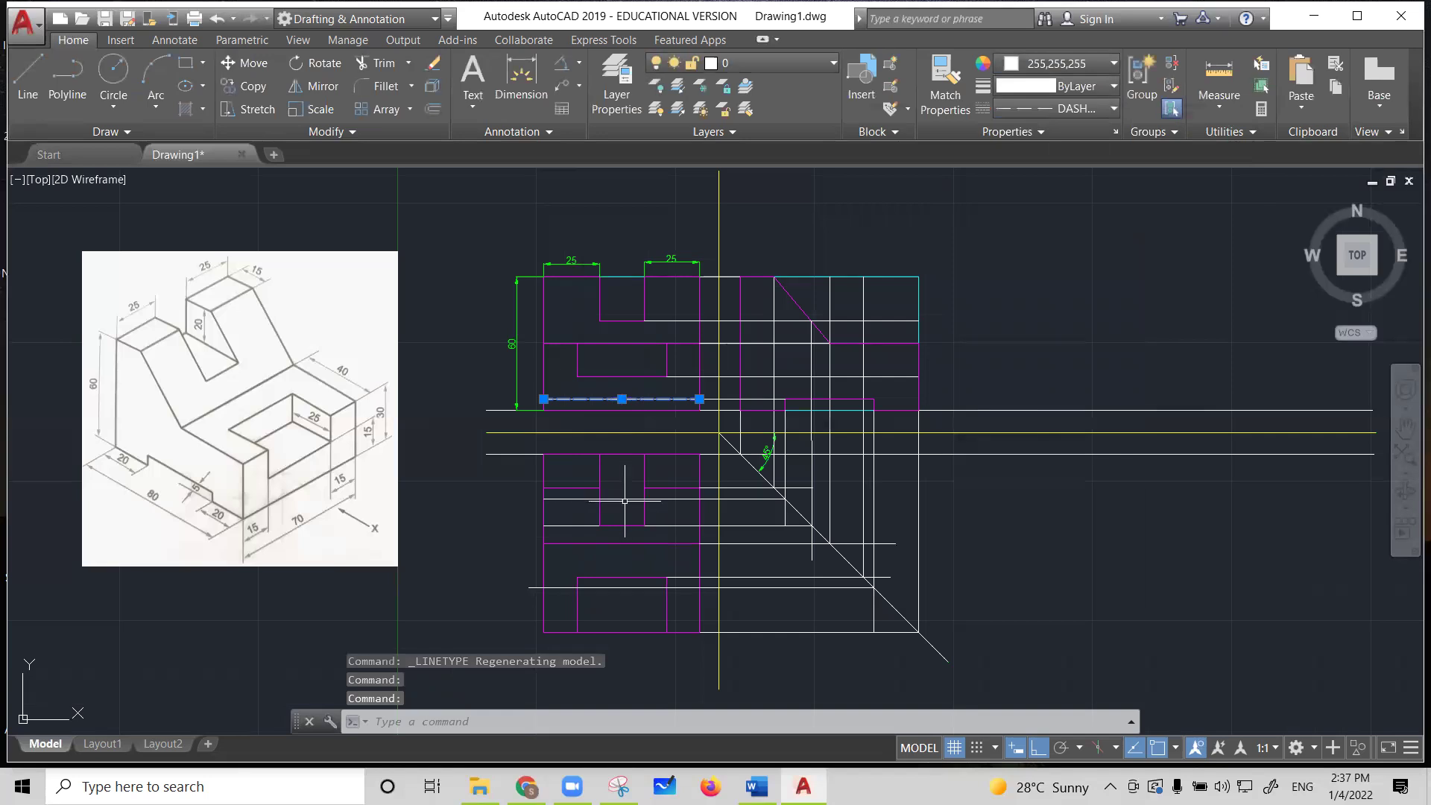
pyautogui.click(622, 498)
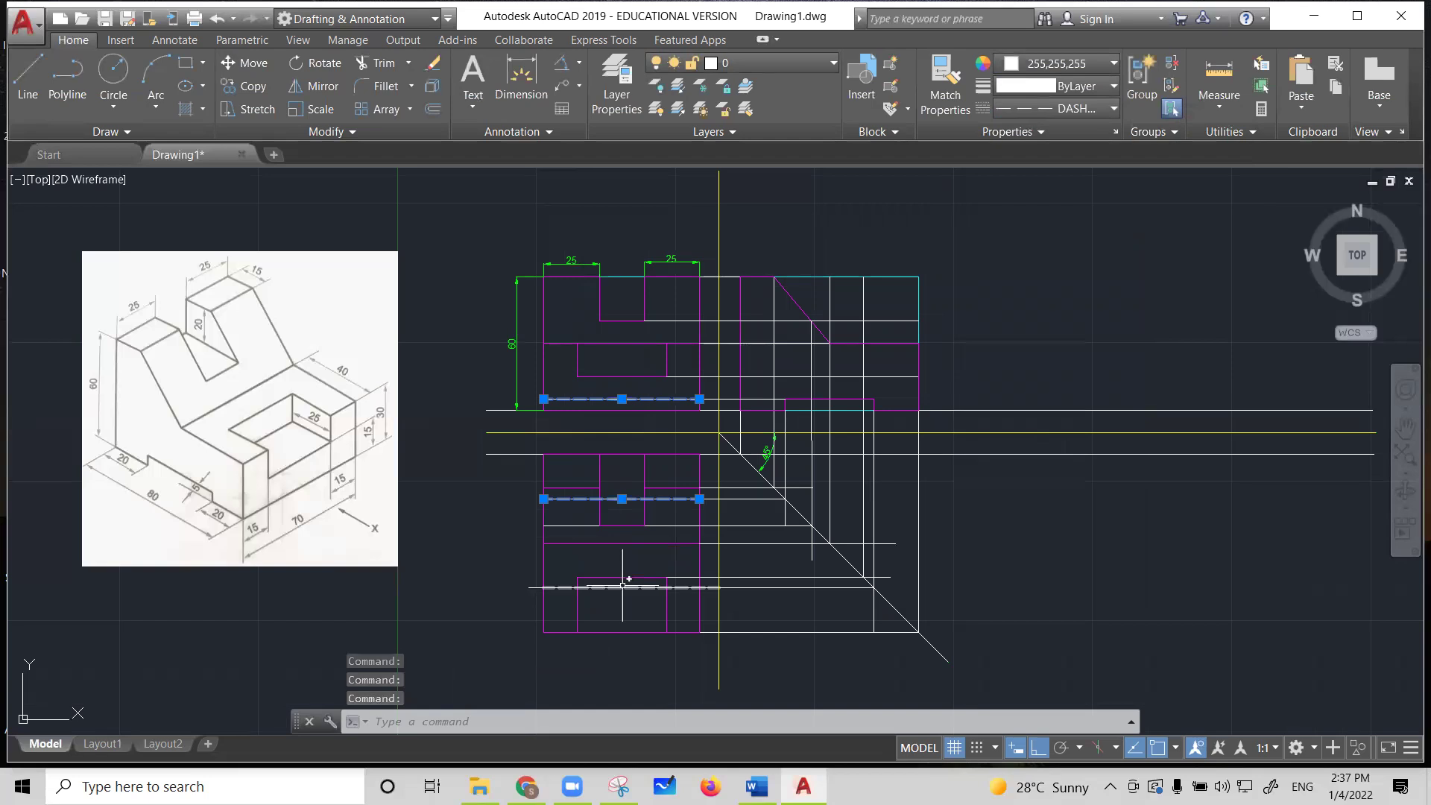
pyautogui.click(624, 587)
pyautogui.click(1082, 109)
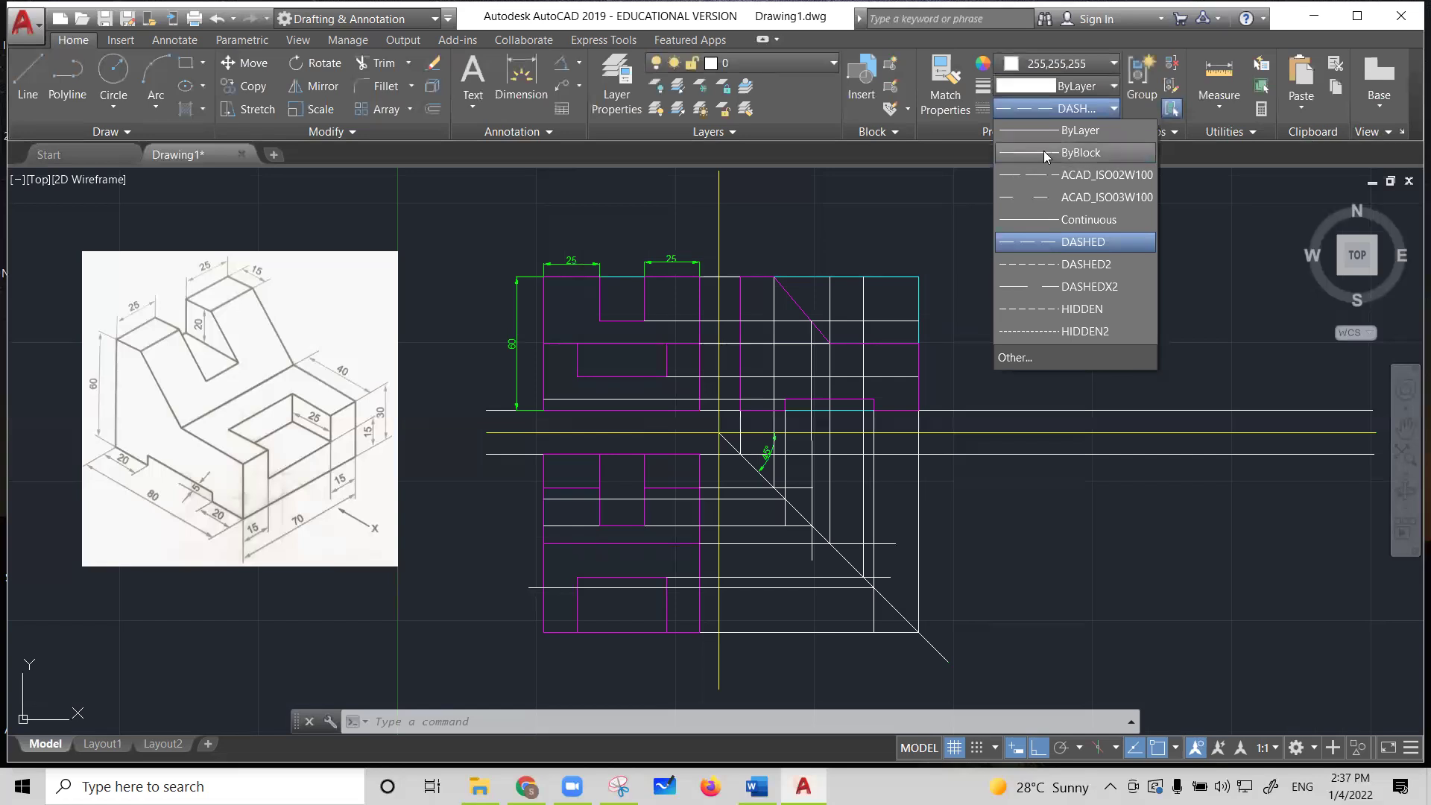
pyautogui.click(1046, 110)
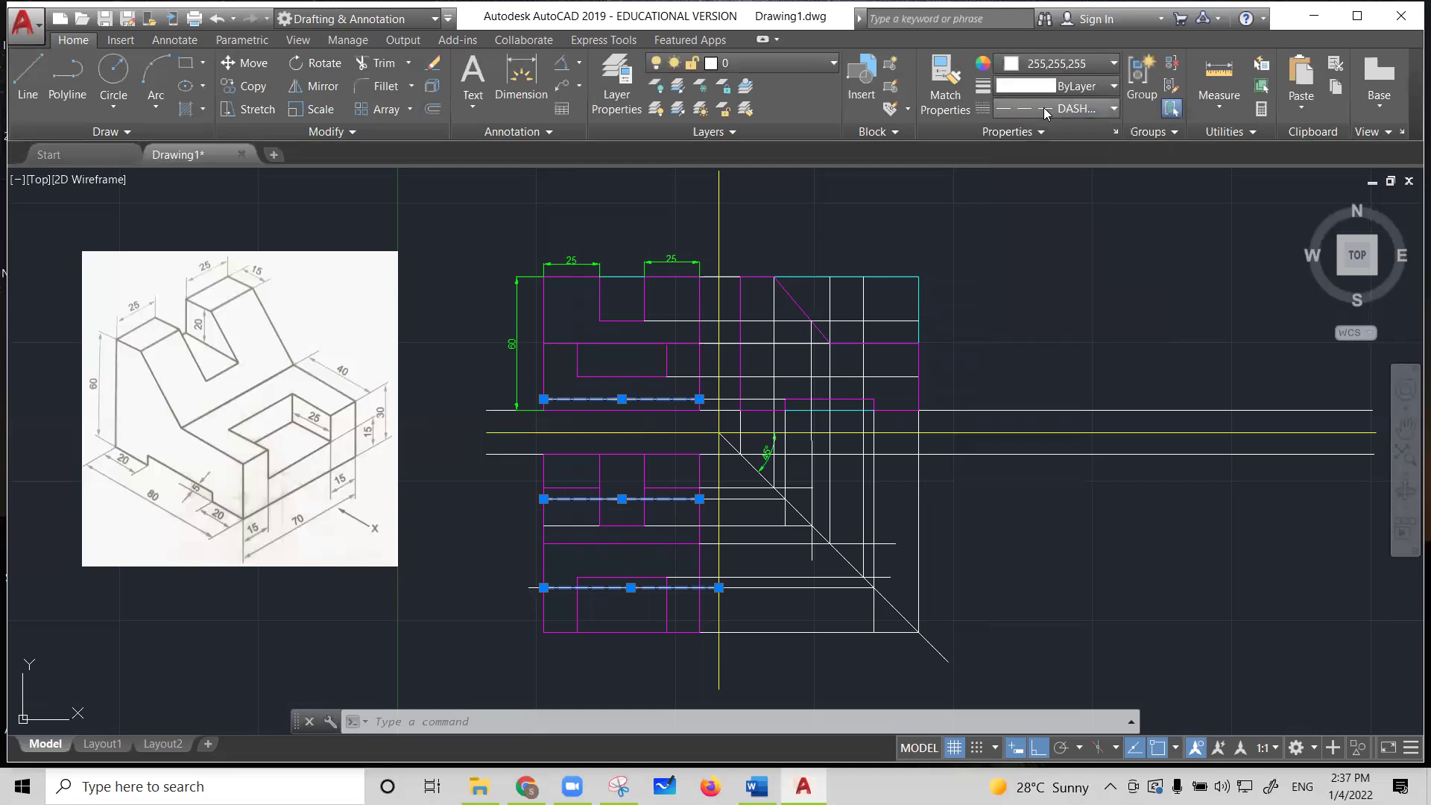
pyautogui.click(991, 375)
pyautogui.press('Escape')
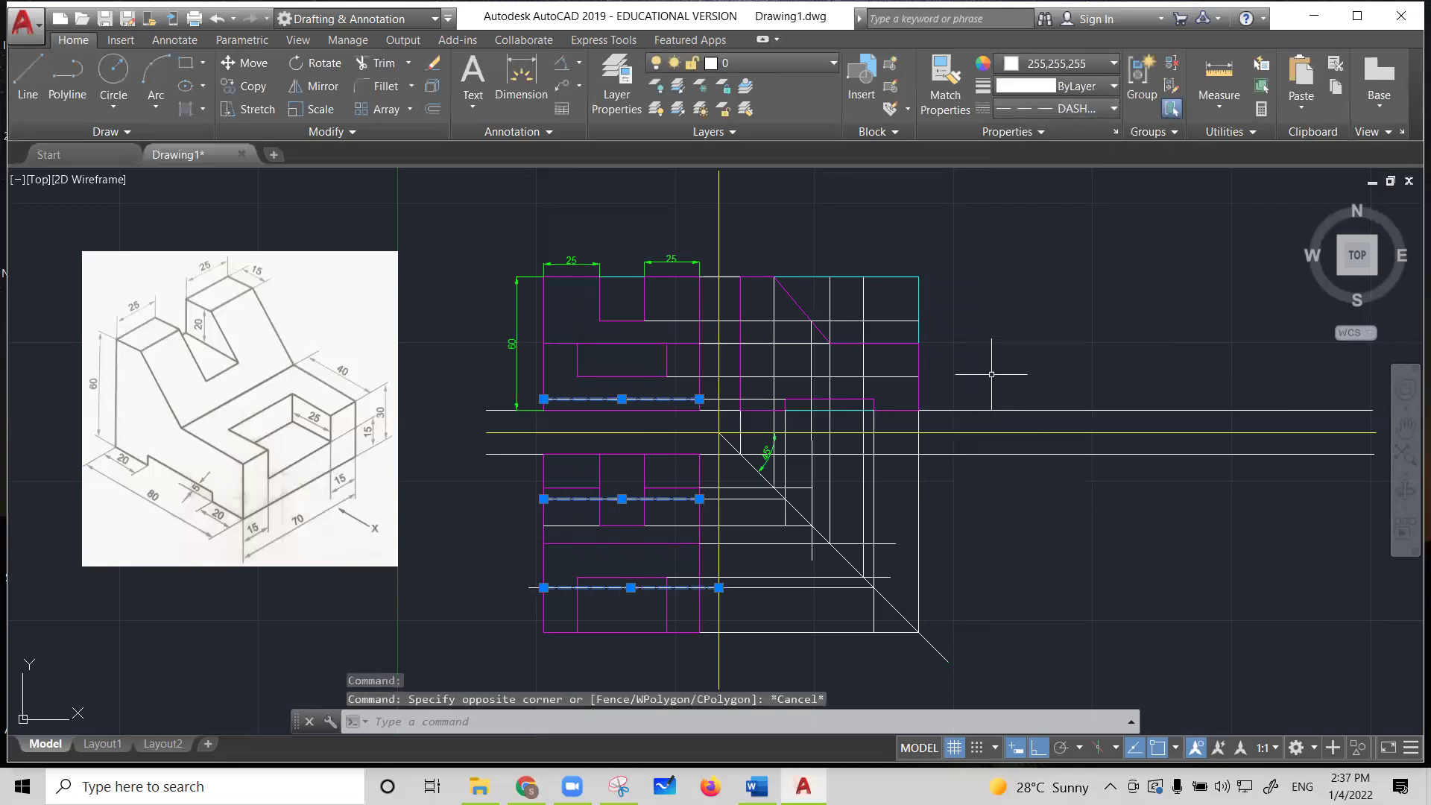
pyautogui.press('Escape')
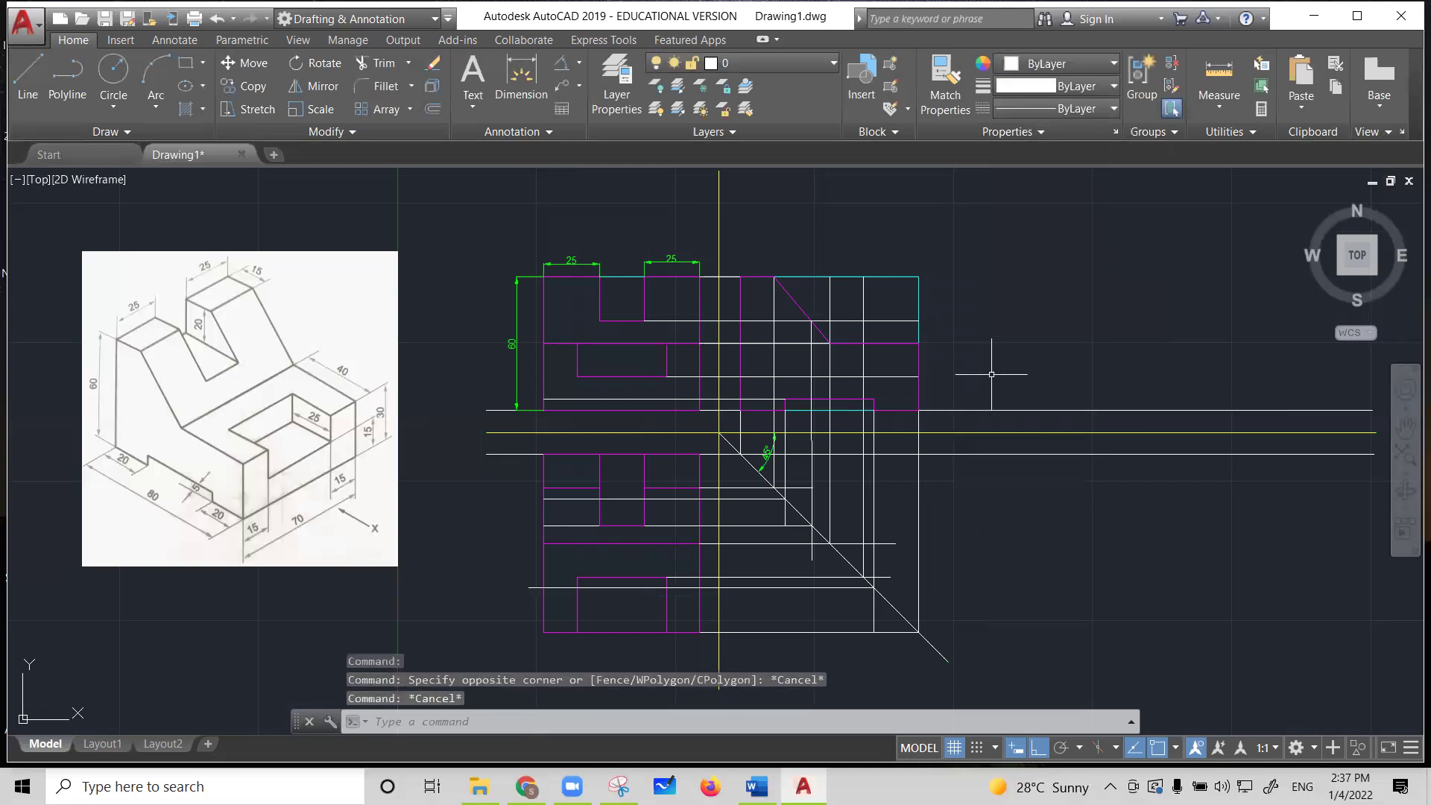
# Delete the groove's horizontal dashed line from the front view
pyautogui.click(613, 400)
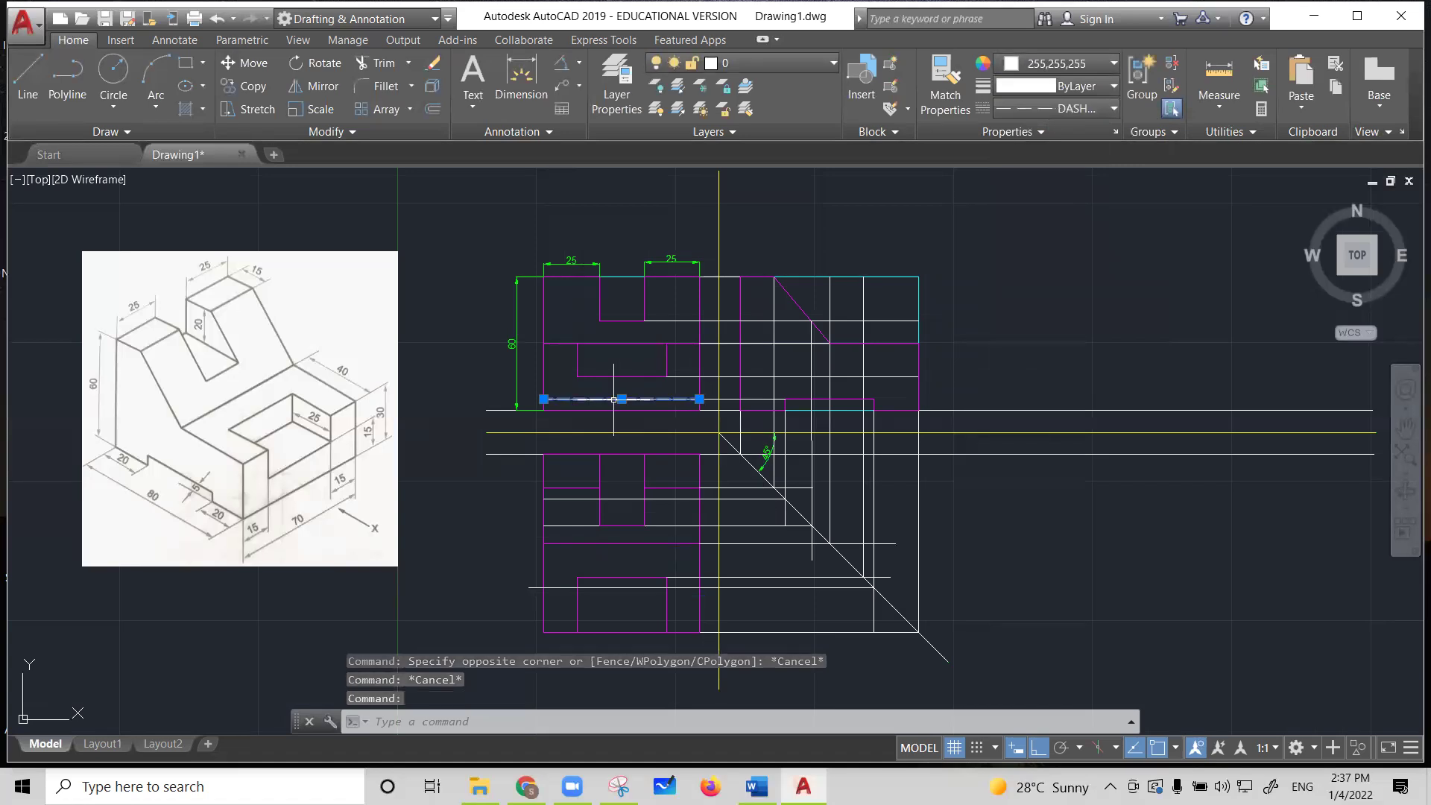
pyautogui.press('Delete')
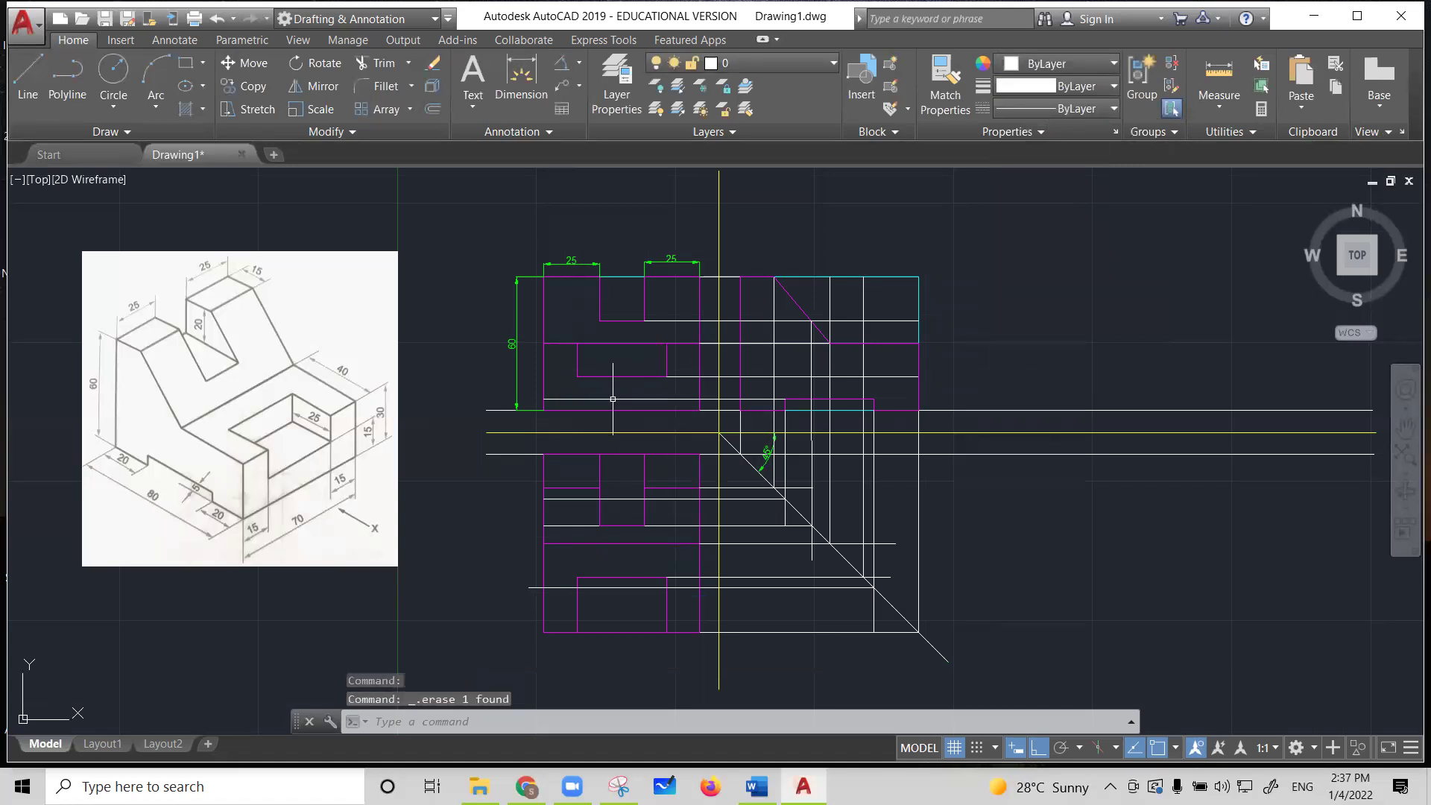
# Delete the remaining groove line near the front view's base and the magenta horizontal line across the middle of the top view
pyautogui.click(612, 400)
pyautogui.press('Delete')
pyautogui.click(621, 543)
pyautogui.press('Delete')
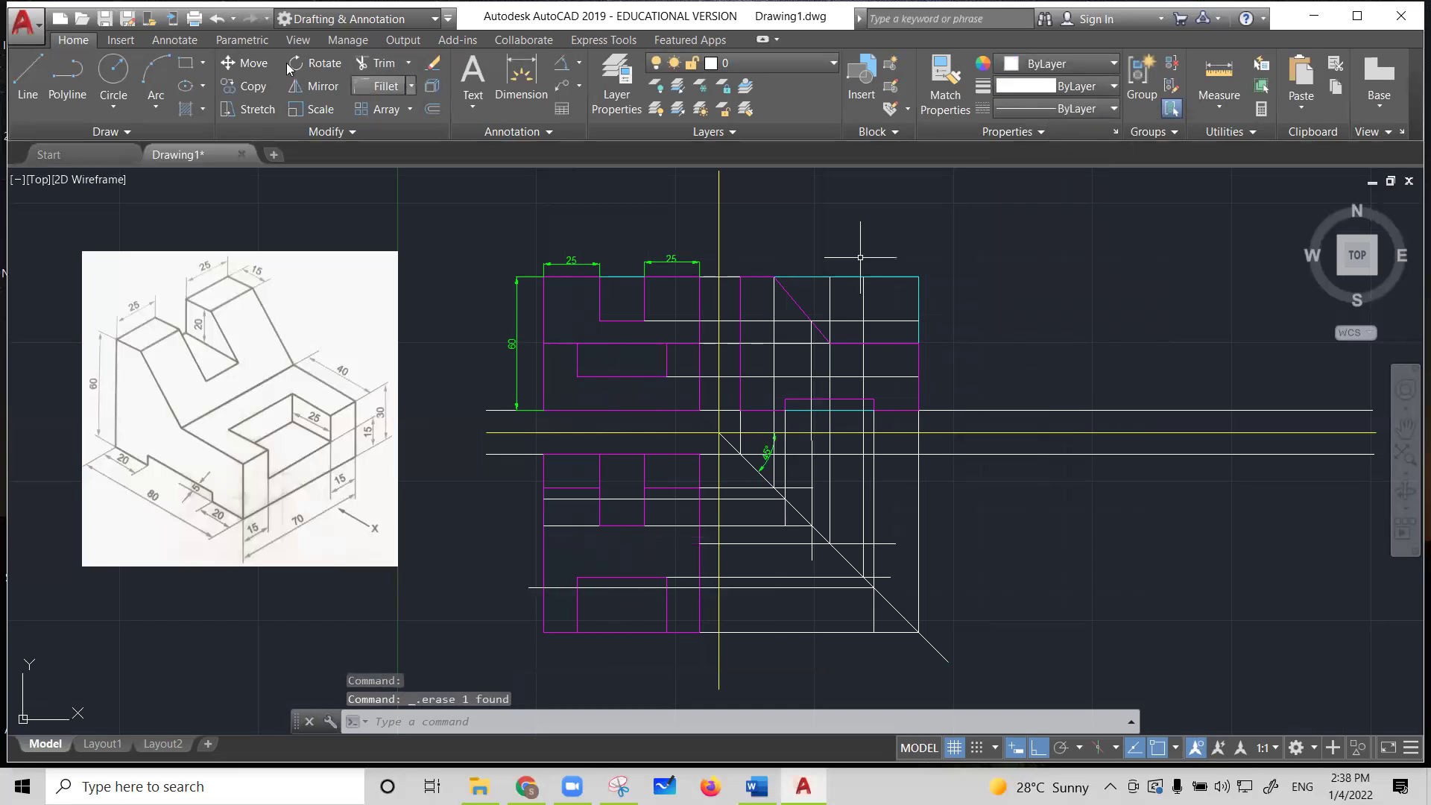
# Delete the dashed line and the line overlapping it at the groove's upper edge in the top view
pyautogui.click(23, 80)
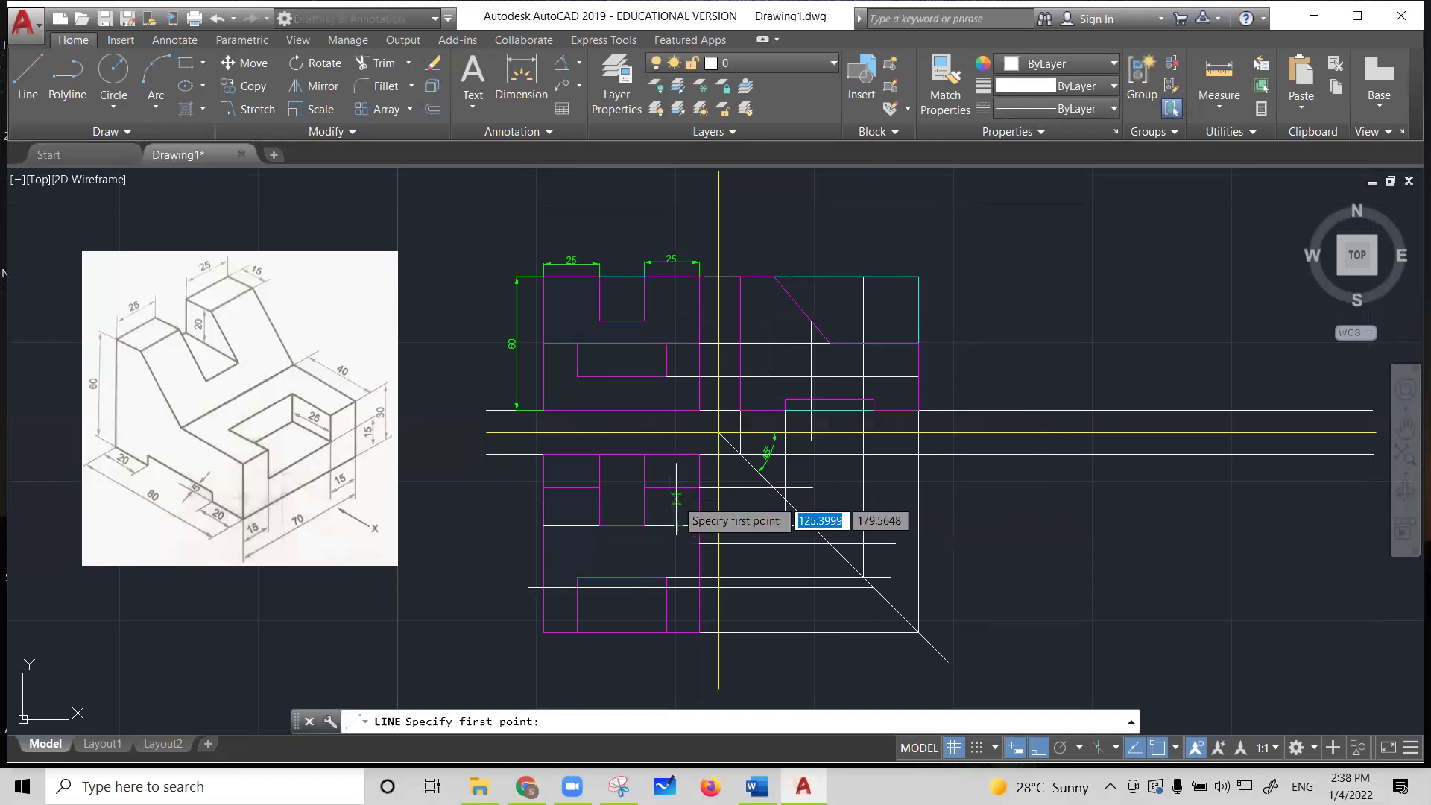
pyautogui.press('Escape')
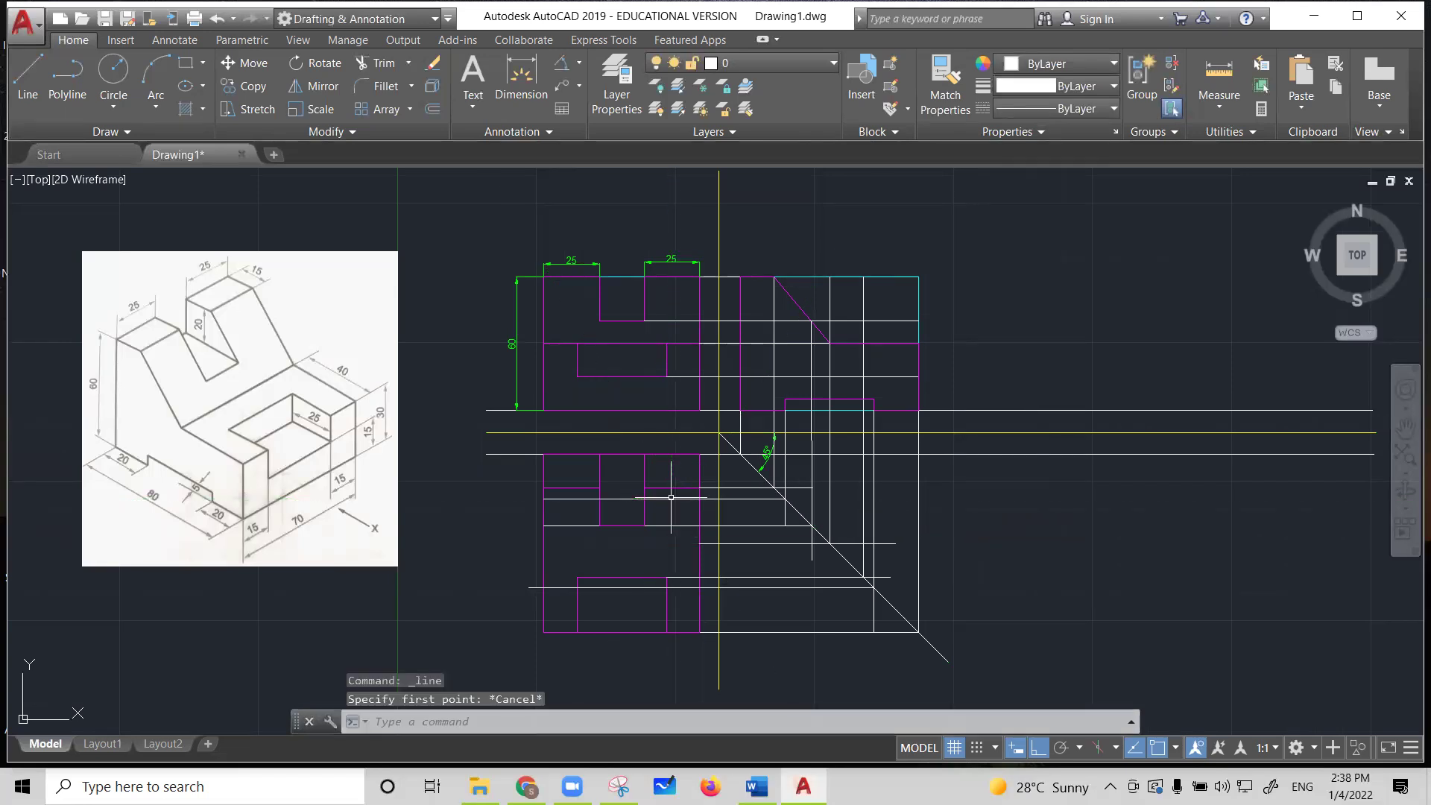
pyautogui.click(670, 498)
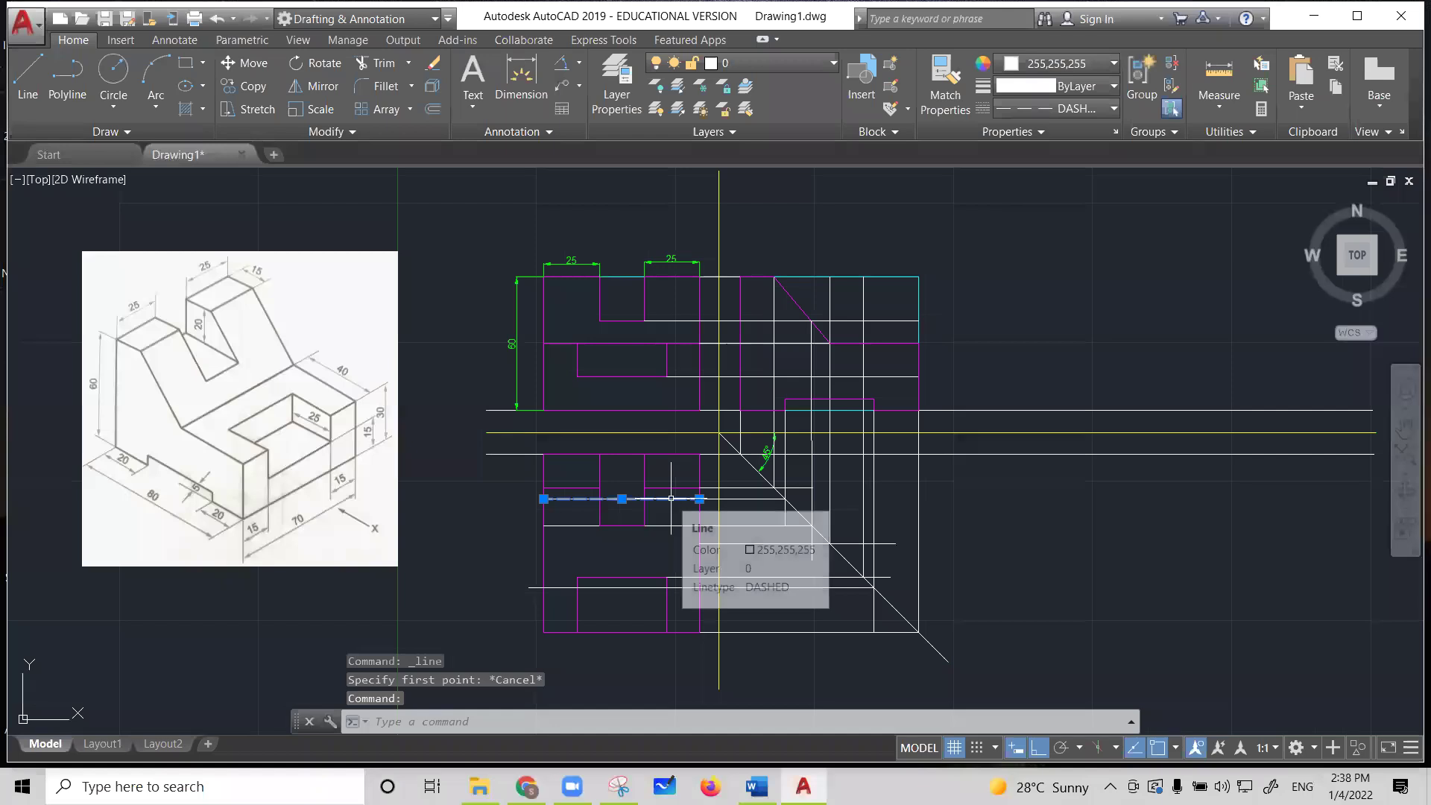
pyautogui.press('Delete')
pyautogui.click(664, 499)
pyautogui.press('Delete')
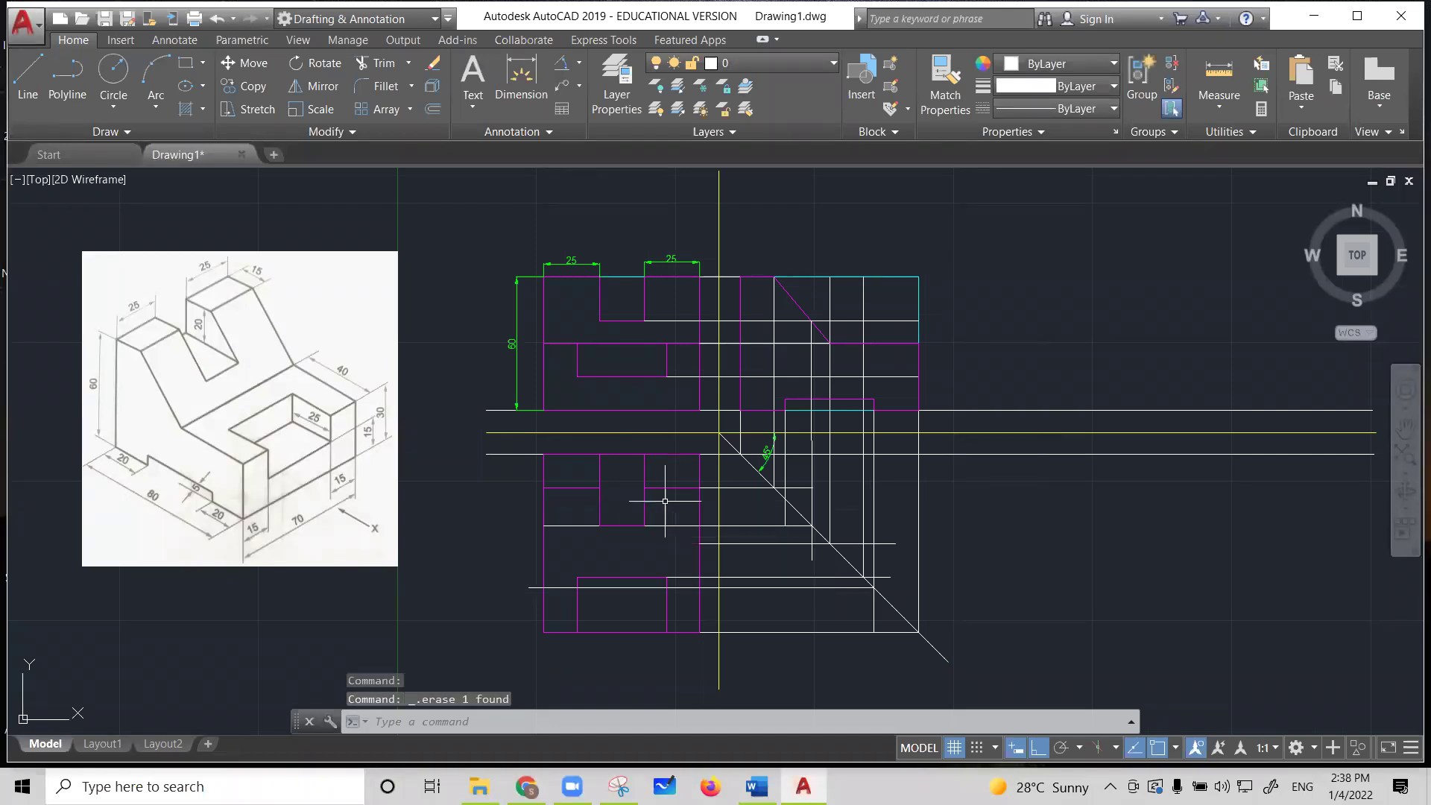
# Draw a horizontal line about 70 mm long across the top view at the groove's upper edge
pyautogui.click(24, 77)
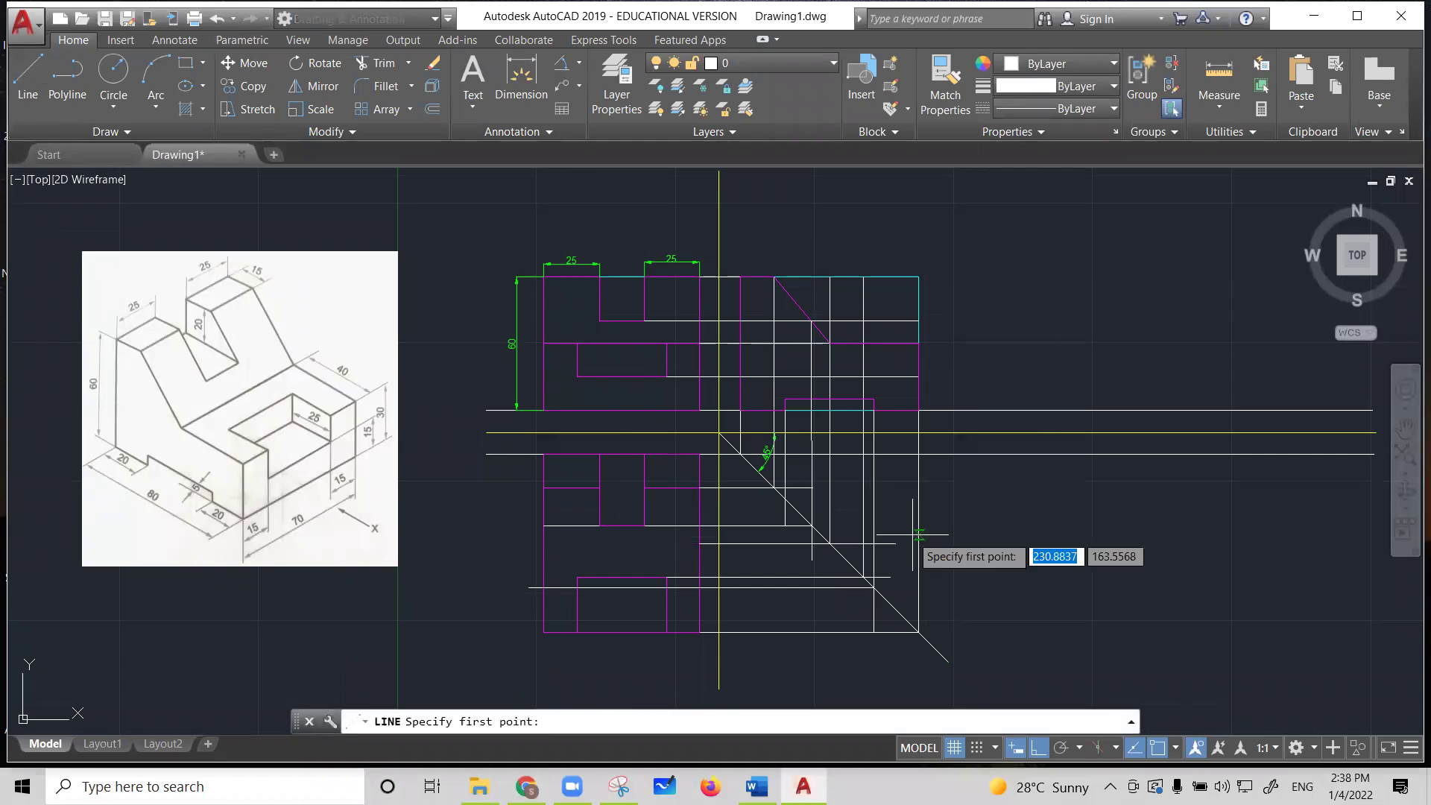
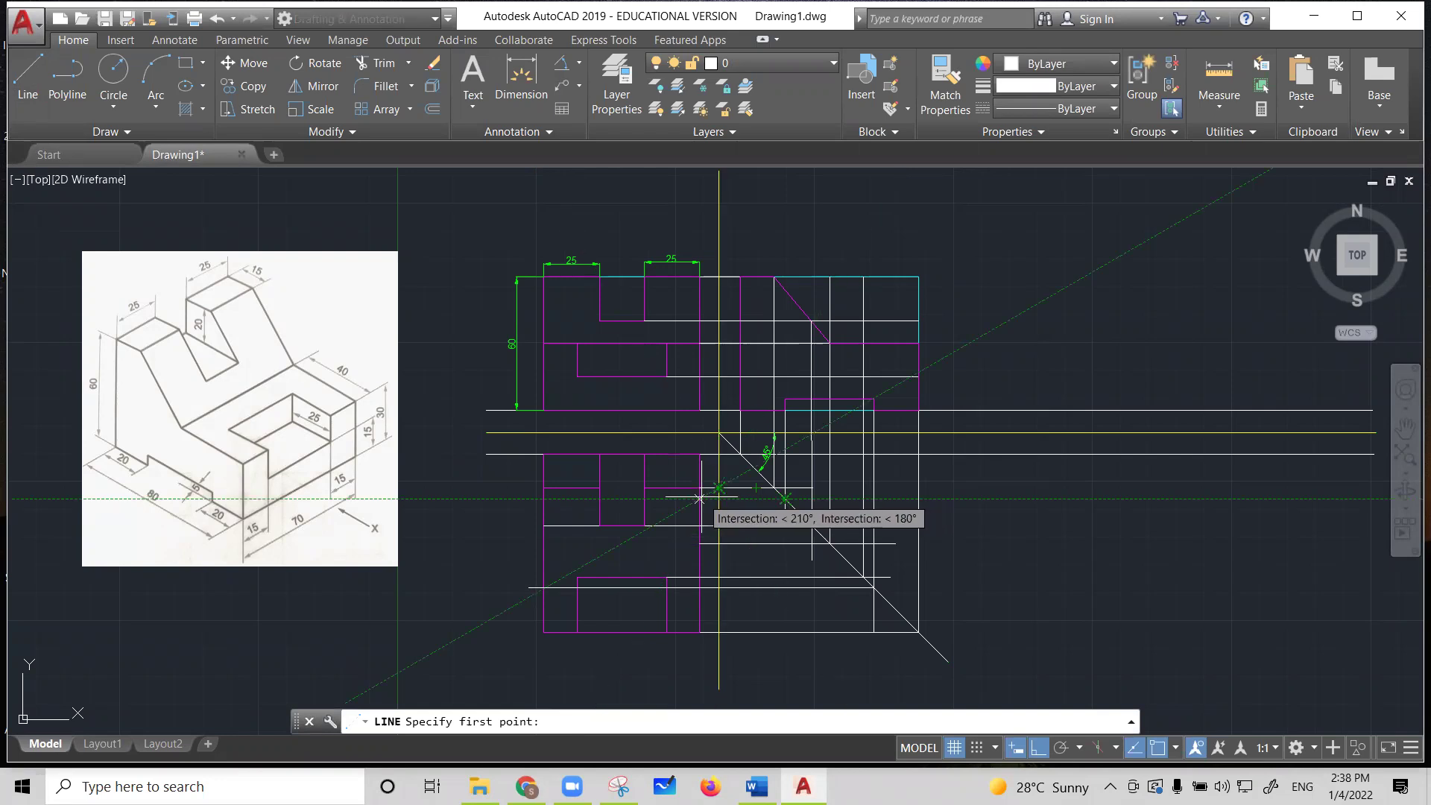
pyautogui.click(699, 498)
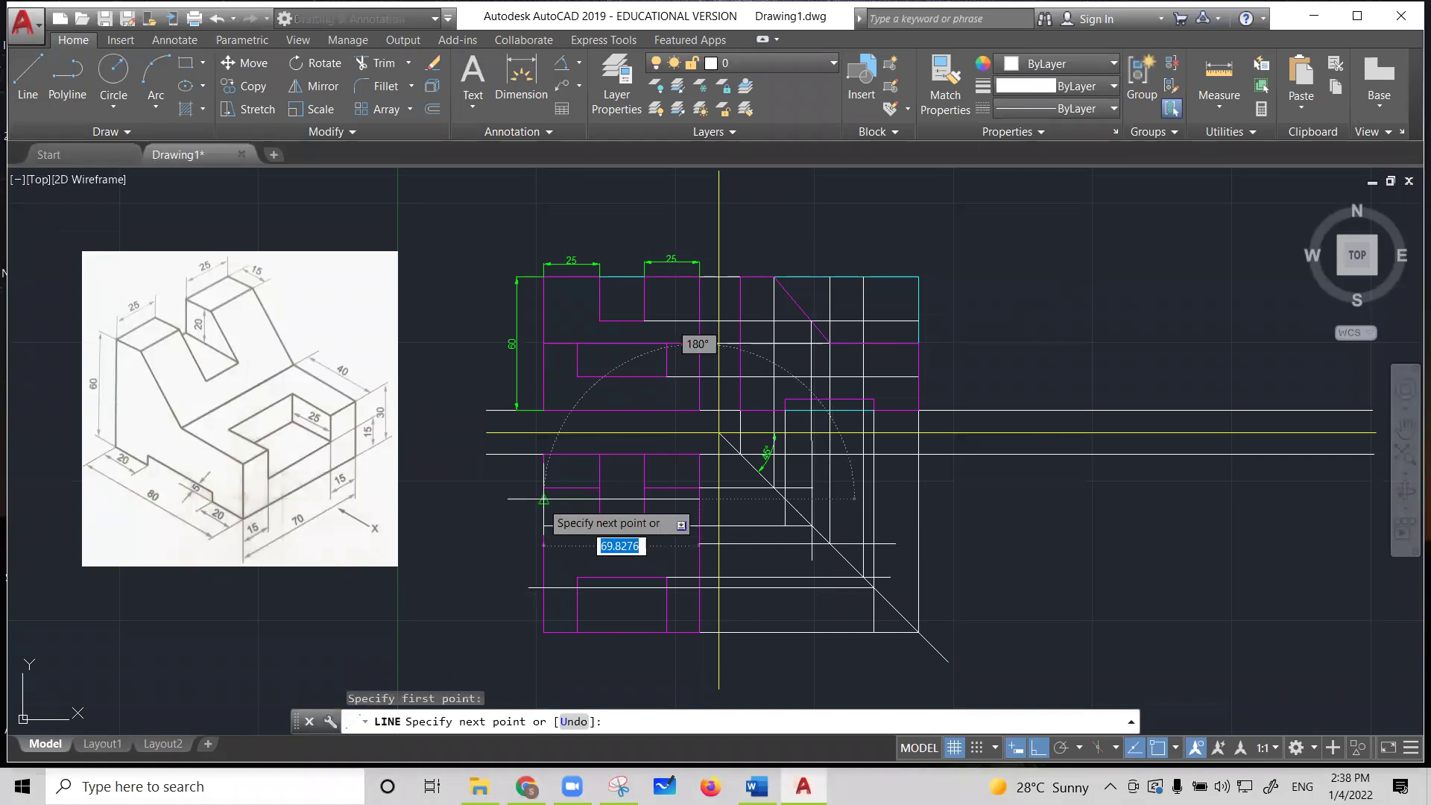
pyautogui.click(544, 498)
pyautogui.press('Return')
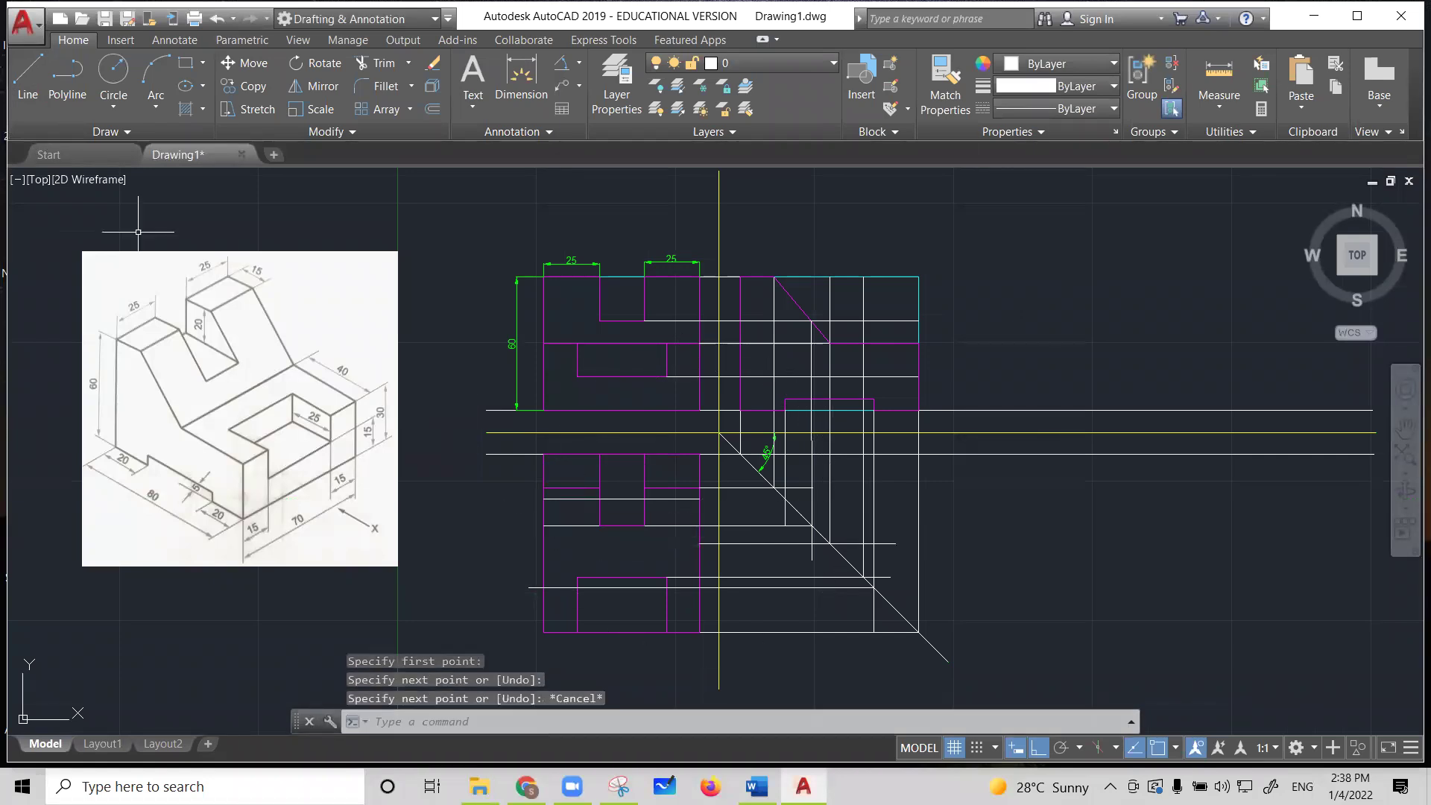
pyautogui.press('Return')
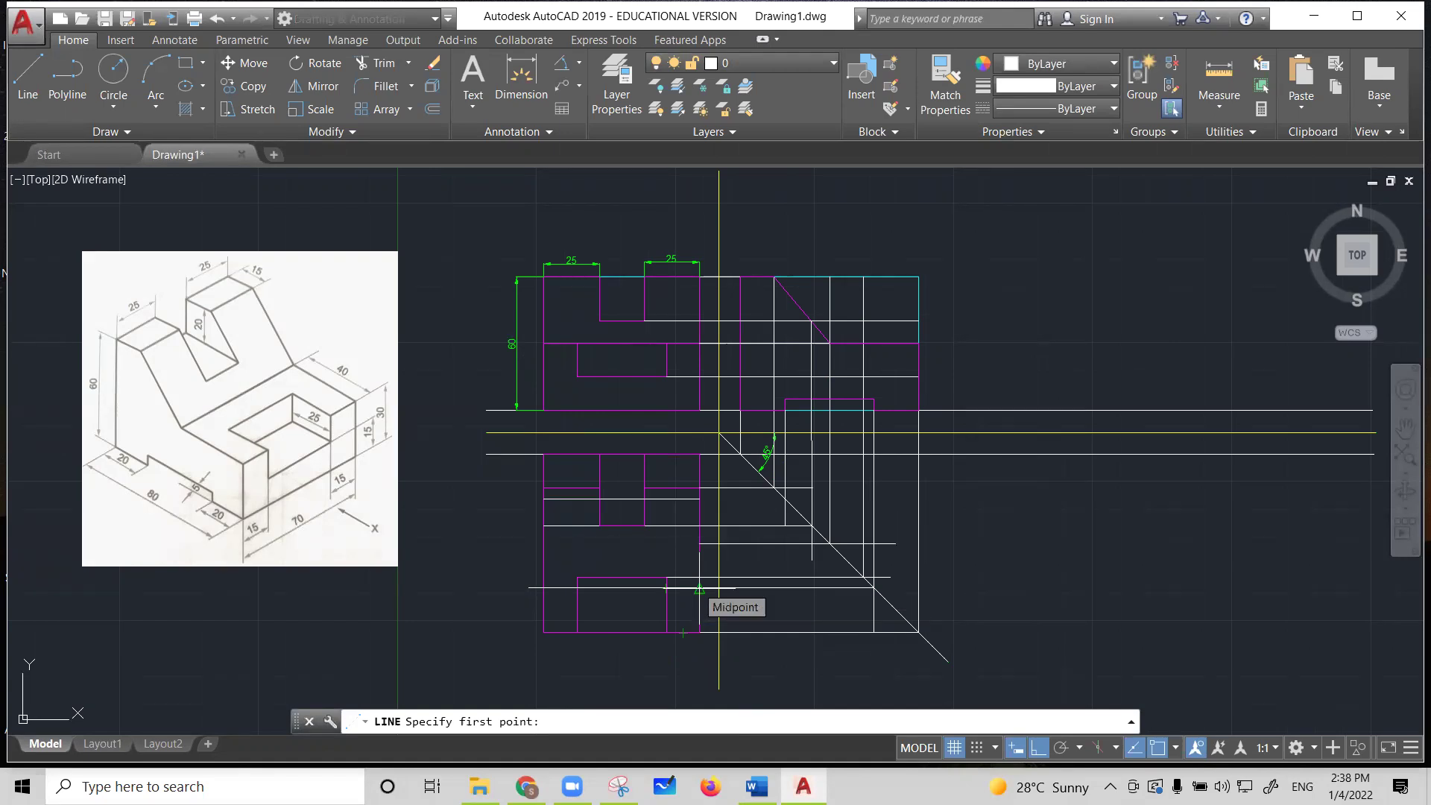
pyautogui.click(699, 588)
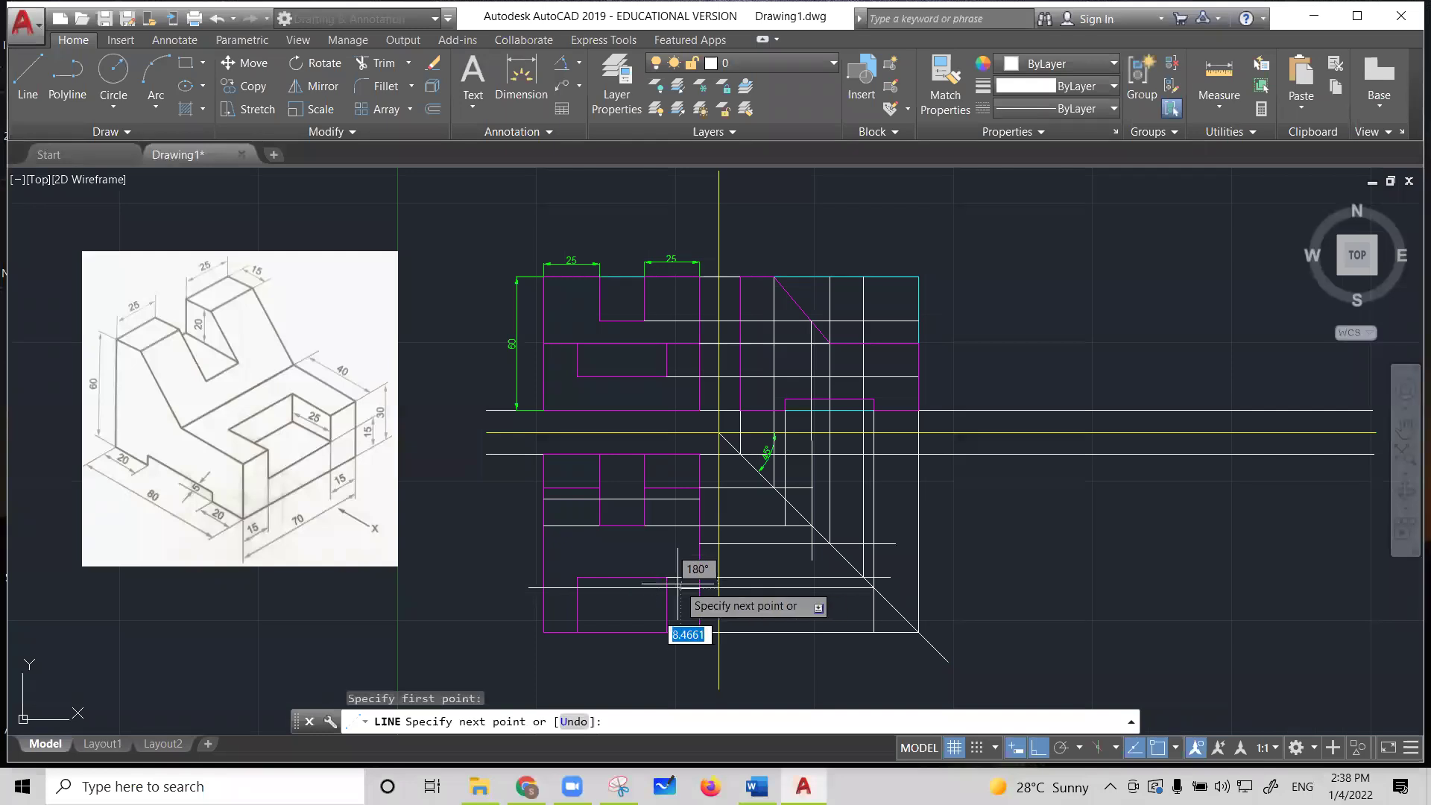
pyautogui.press('Escape')
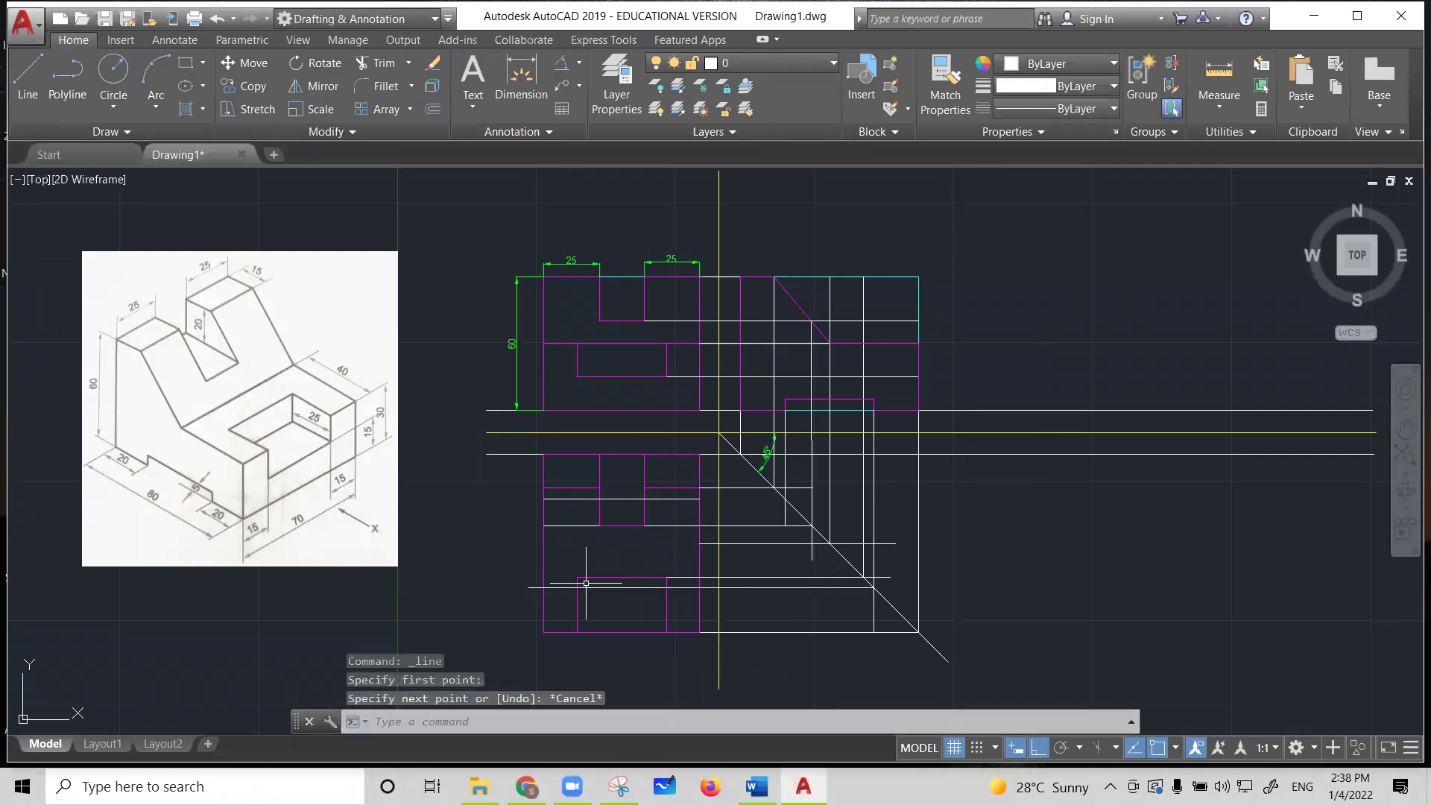
# Draw a 70 mm horizontal line across the front view at the height of the groove's top
pyautogui.click(18, 103)
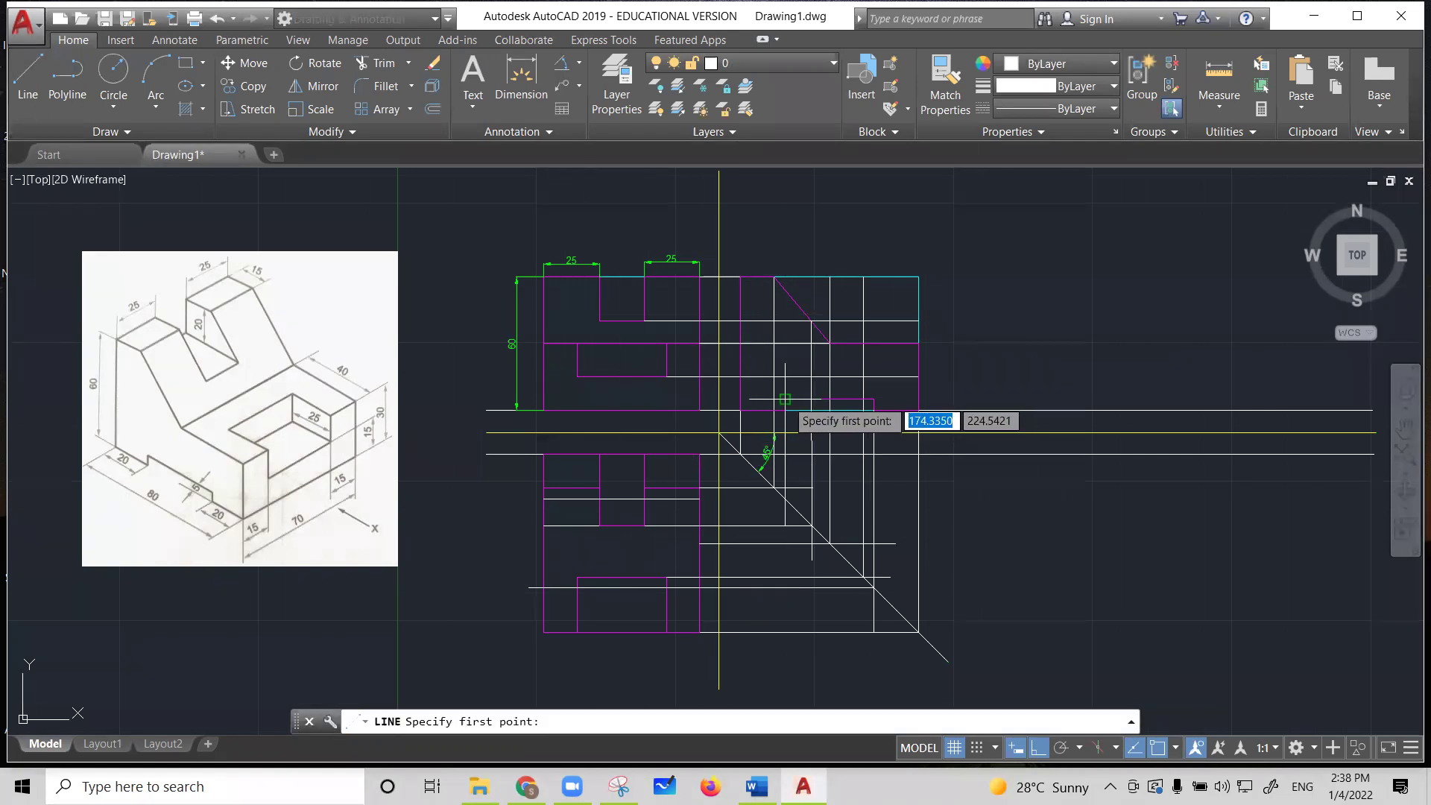
pyautogui.click(701, 398)
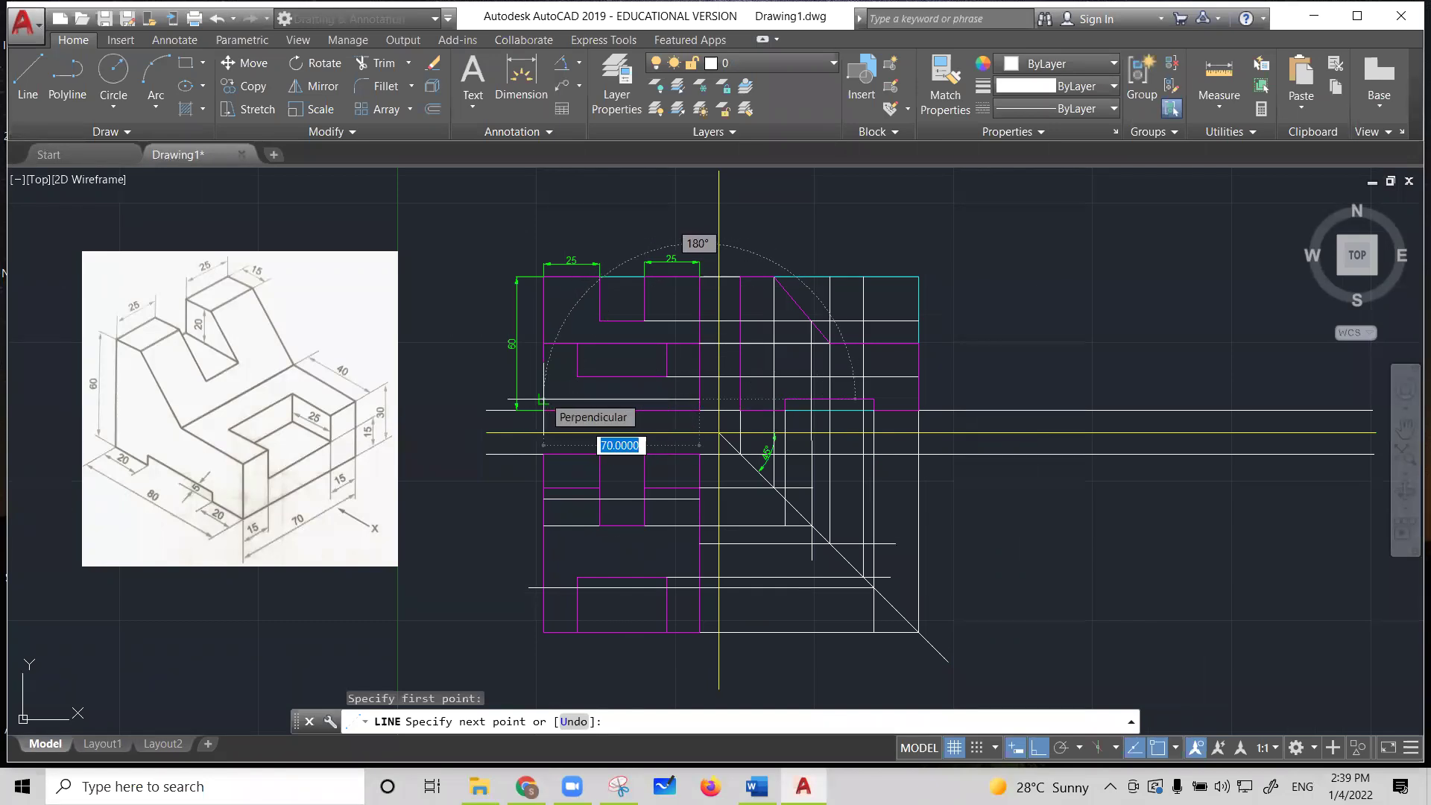
pyautogui.click(544, 399)
pyautogui.press('Escape')
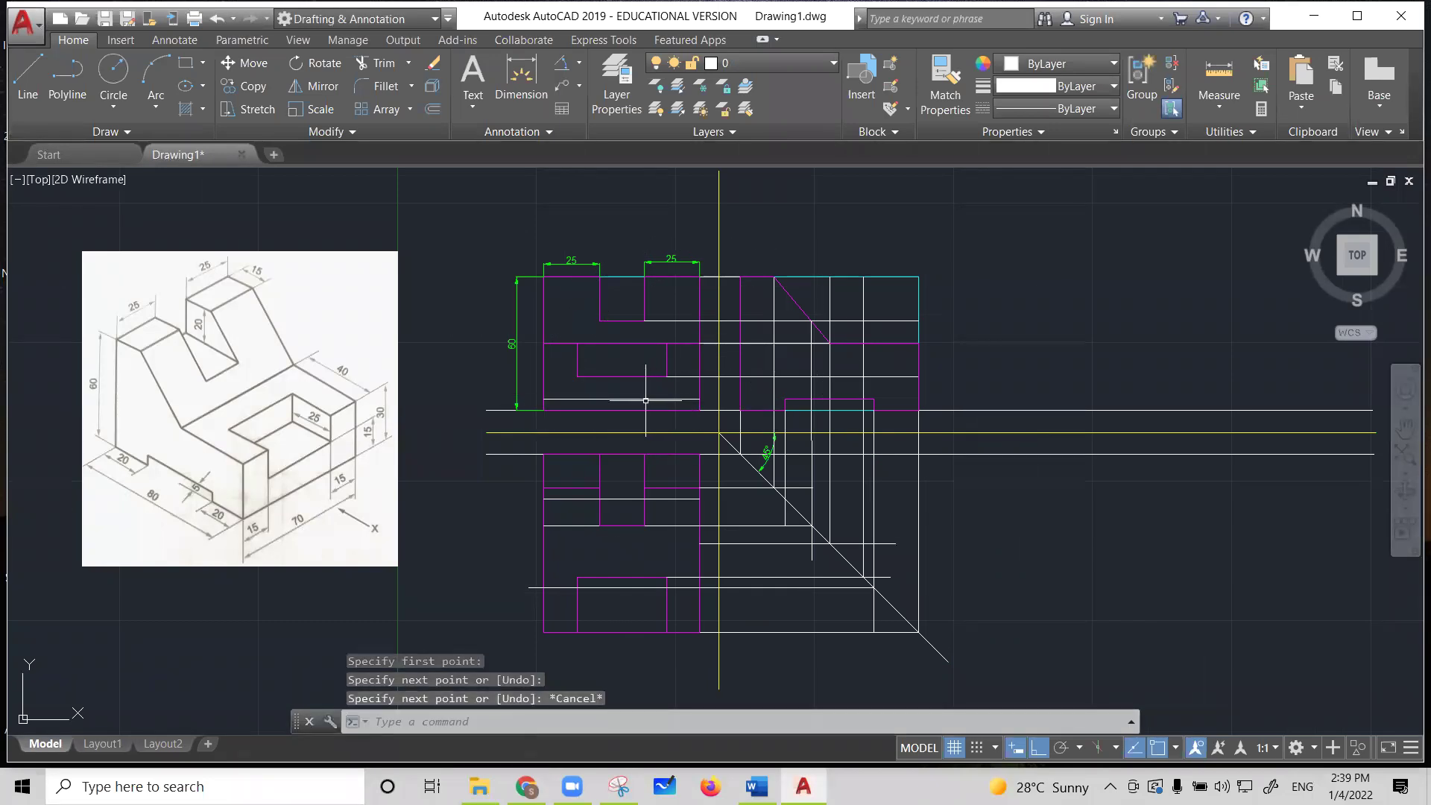
# Set the linetype of the new groove lines in the front and top views to DASHED
pyautogui.click(645, 400)
pyautogui.click(630, 499)
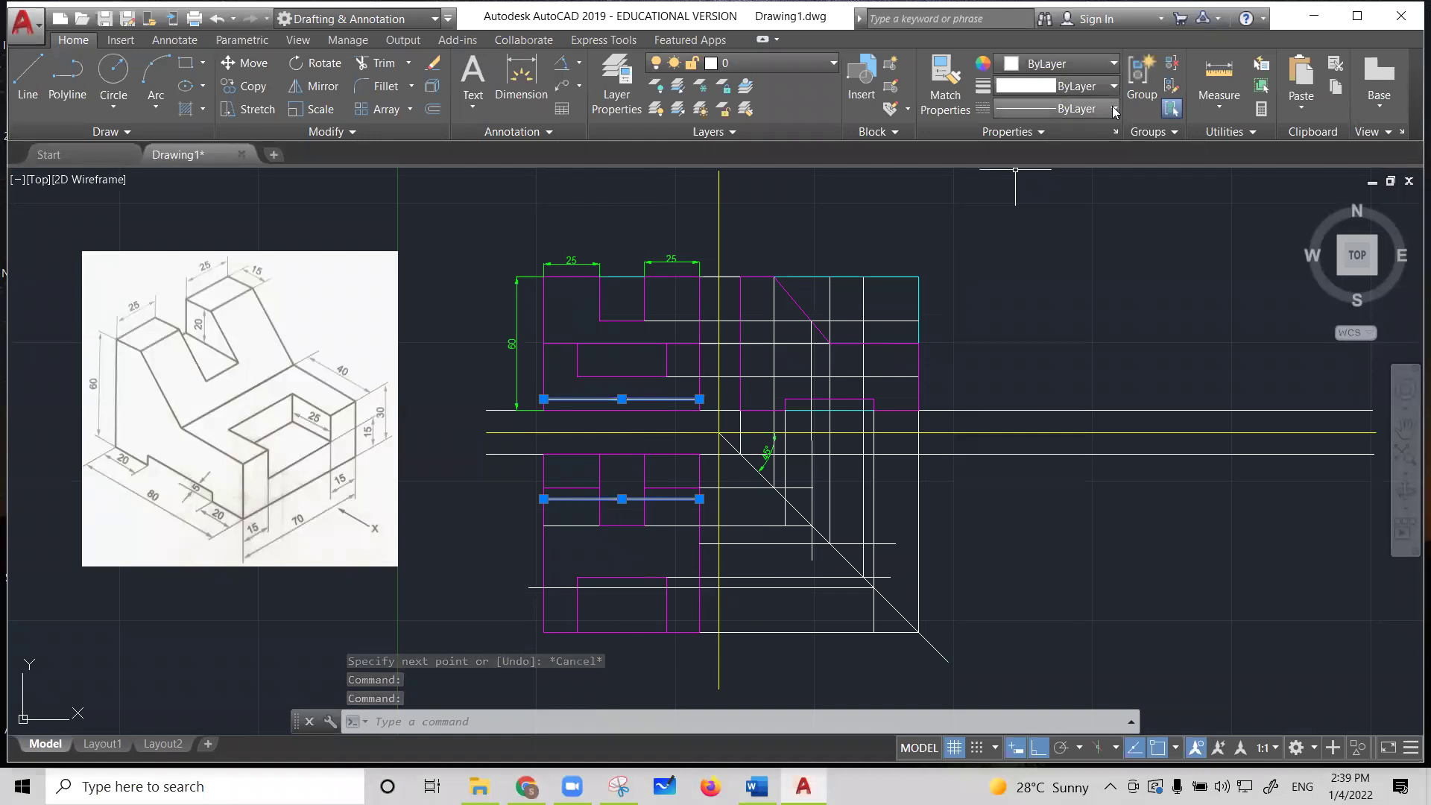
pyautogui.click(1090, 109)
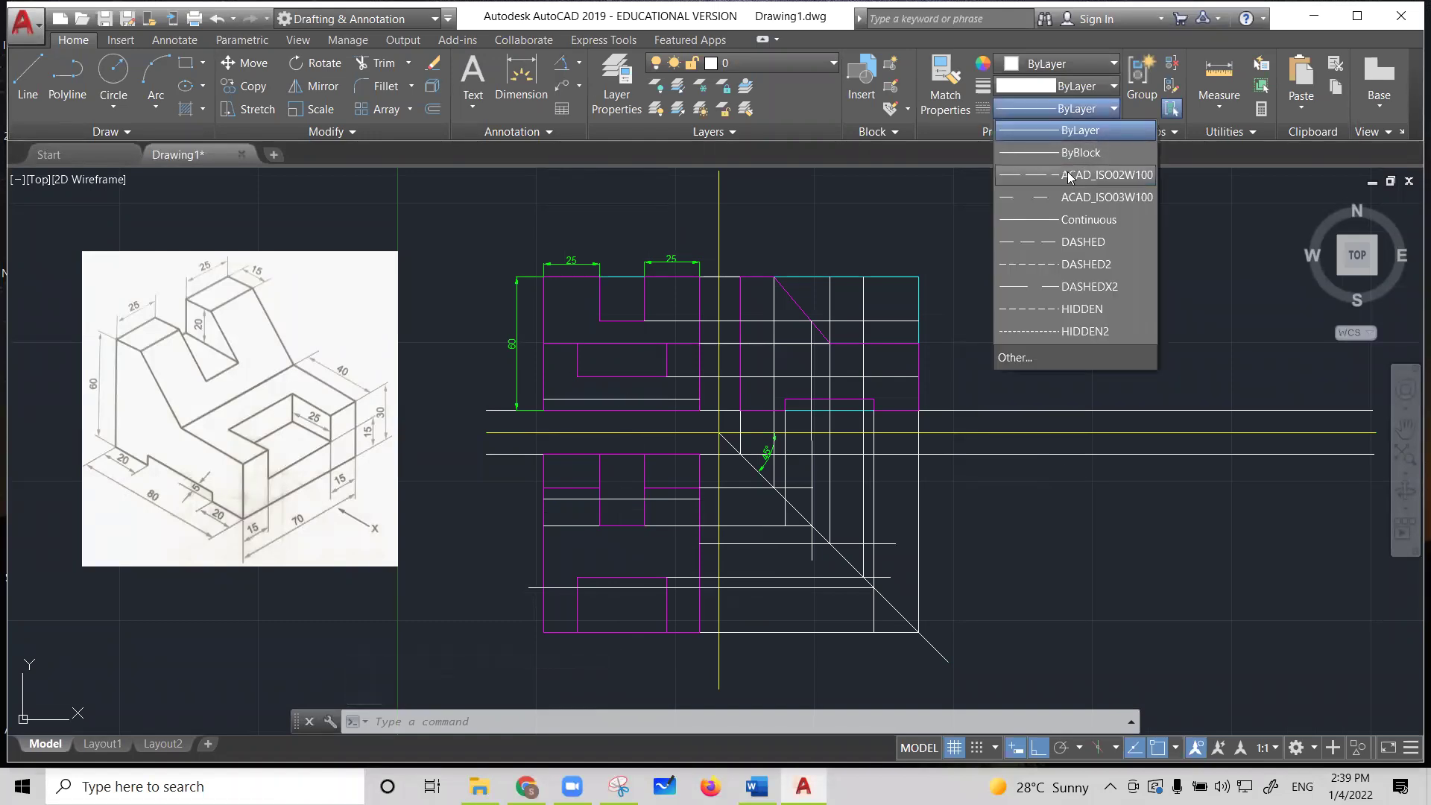
pyautogui.click(1049, 241)
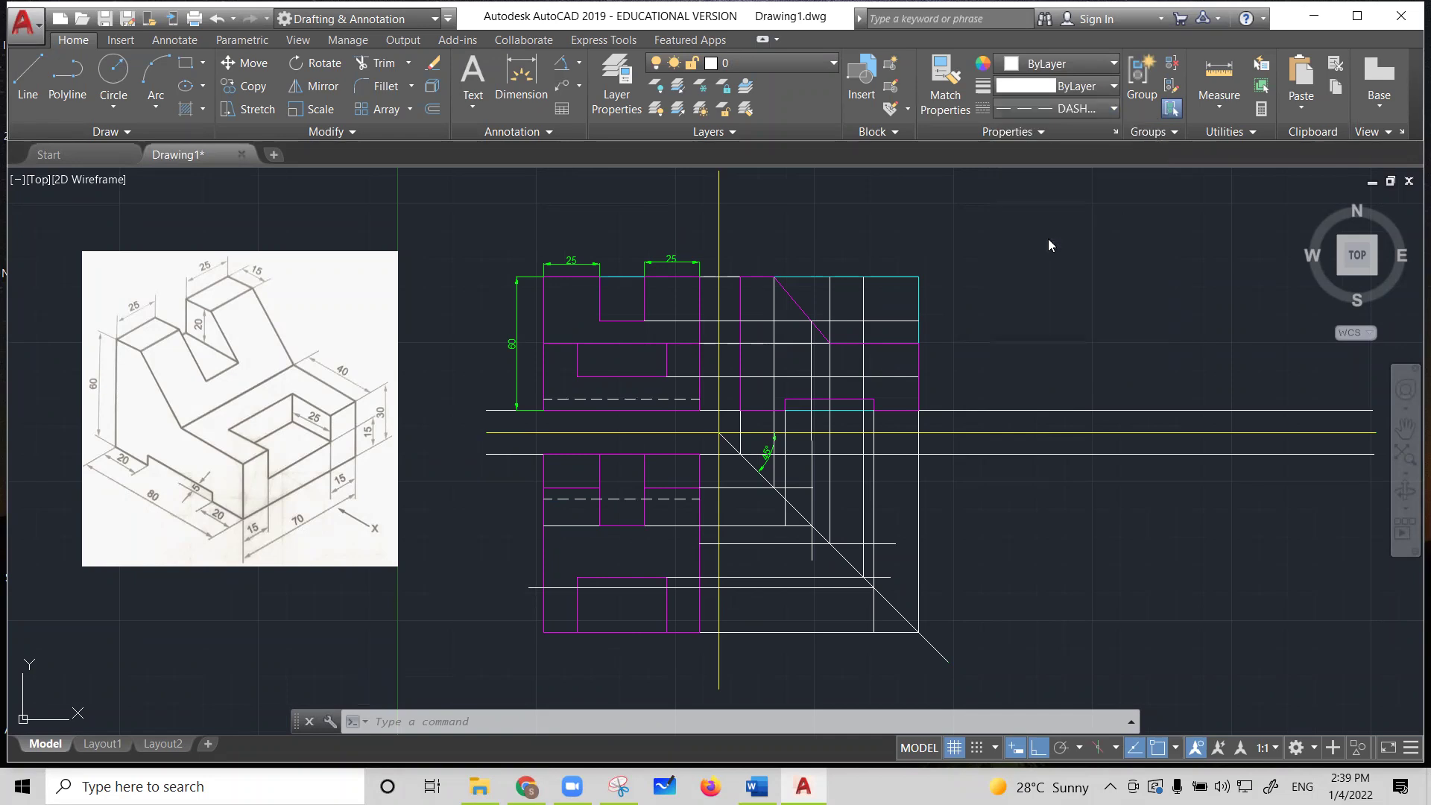
pyautogui.press('Escape')
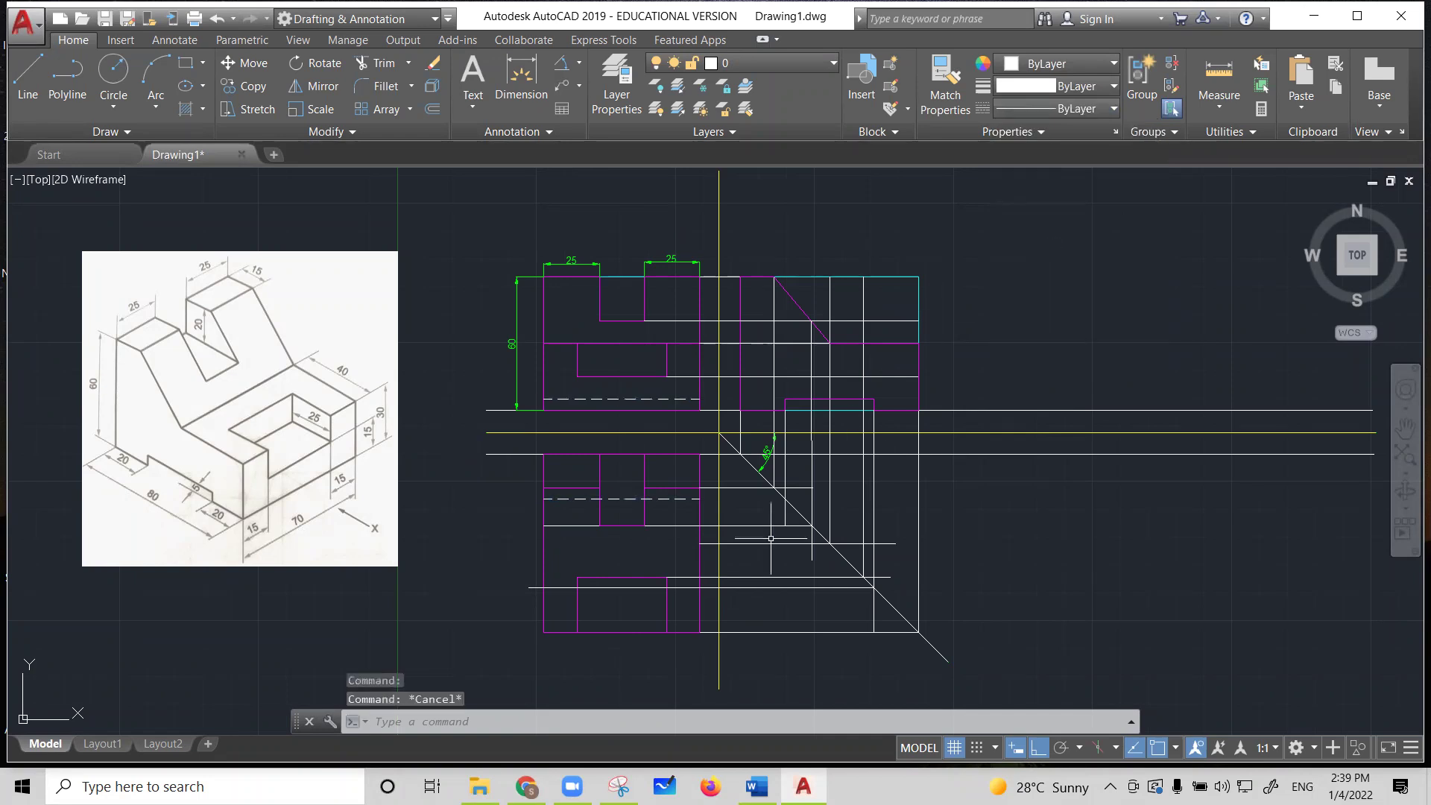
# Replace the projection line at the groove's lower edge in the top view with a line from the vertical axis to the view's left edge
pyautogui.click(673, 588)
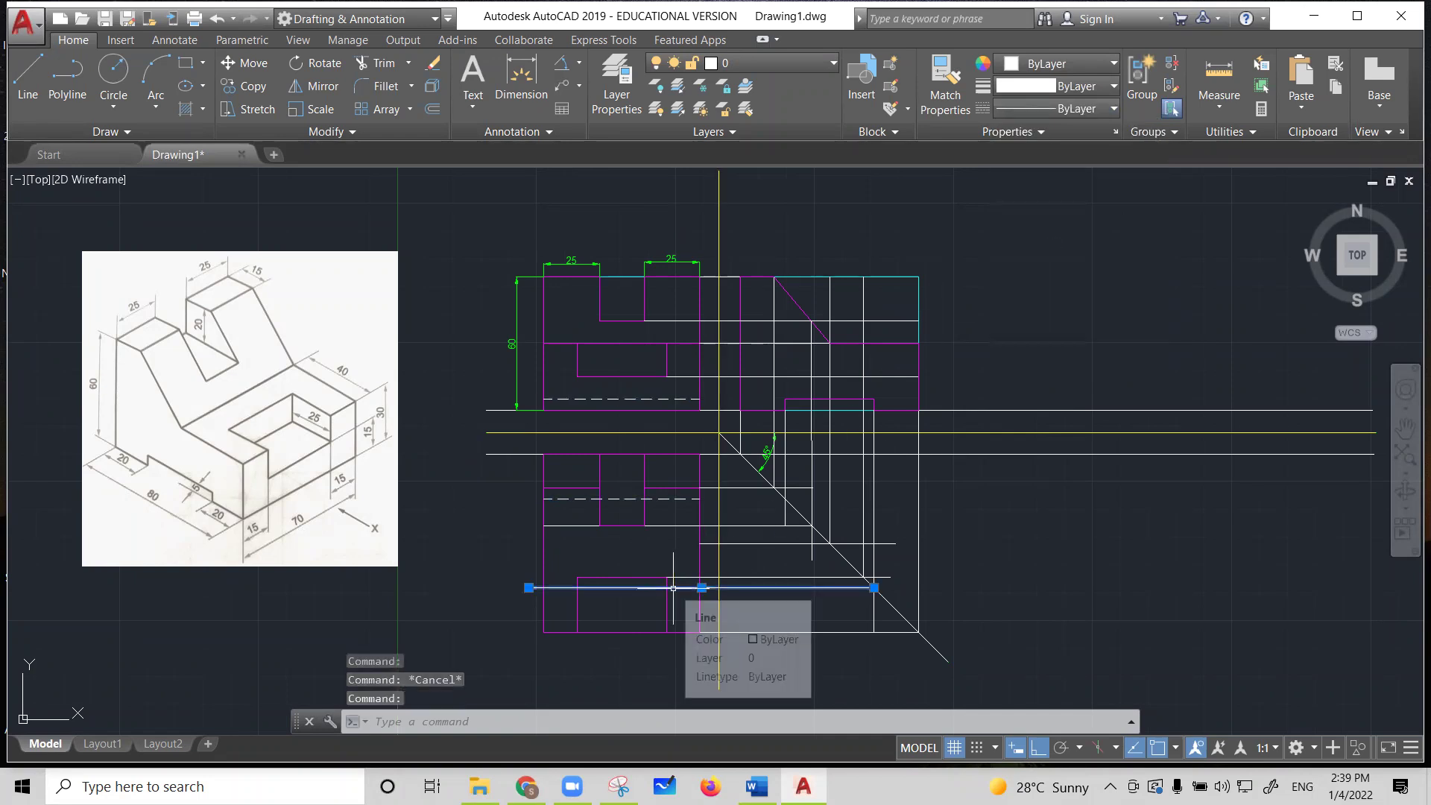
pyautogui.press('Delete')
pyautogui.click(23, 87)
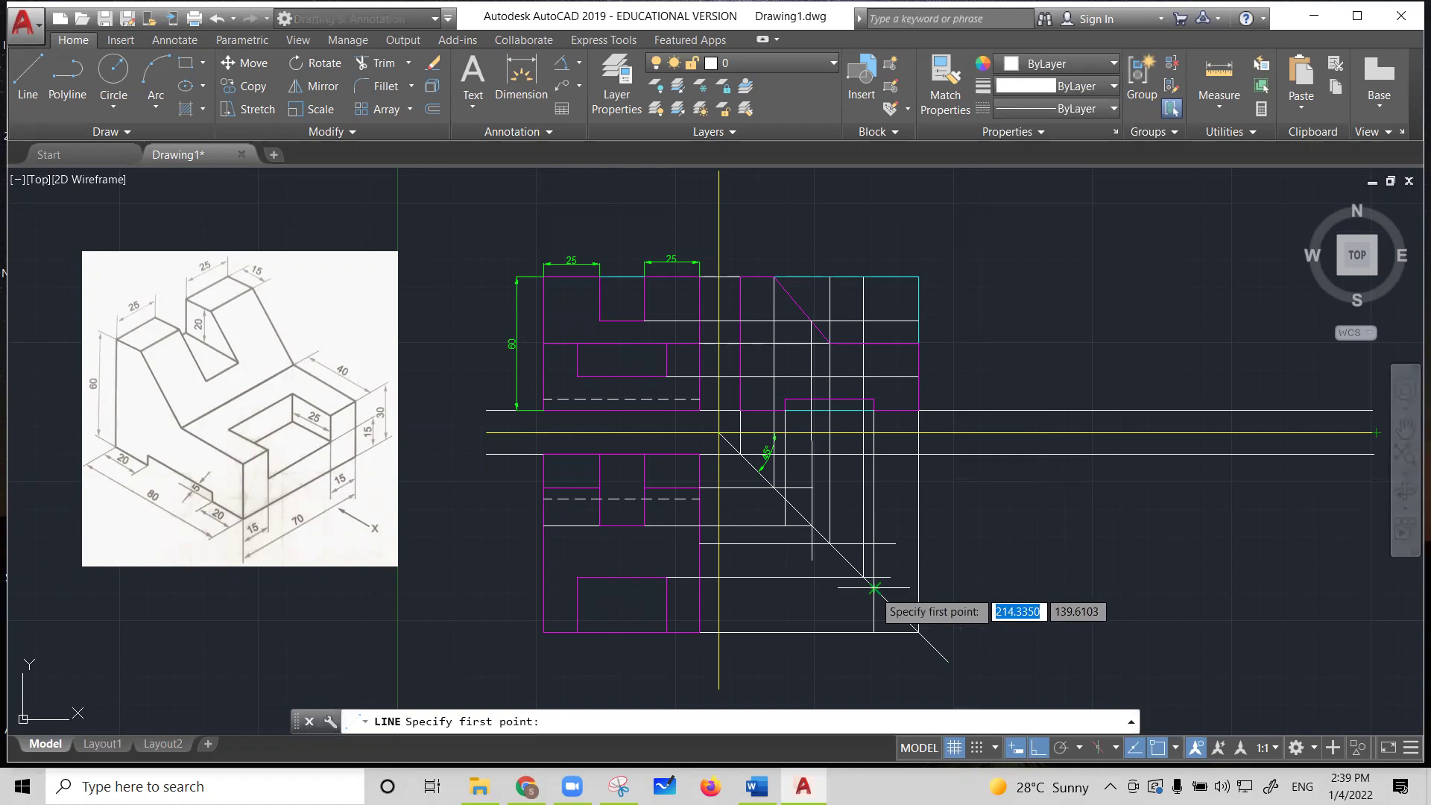
pyautogui.click(719, 588)
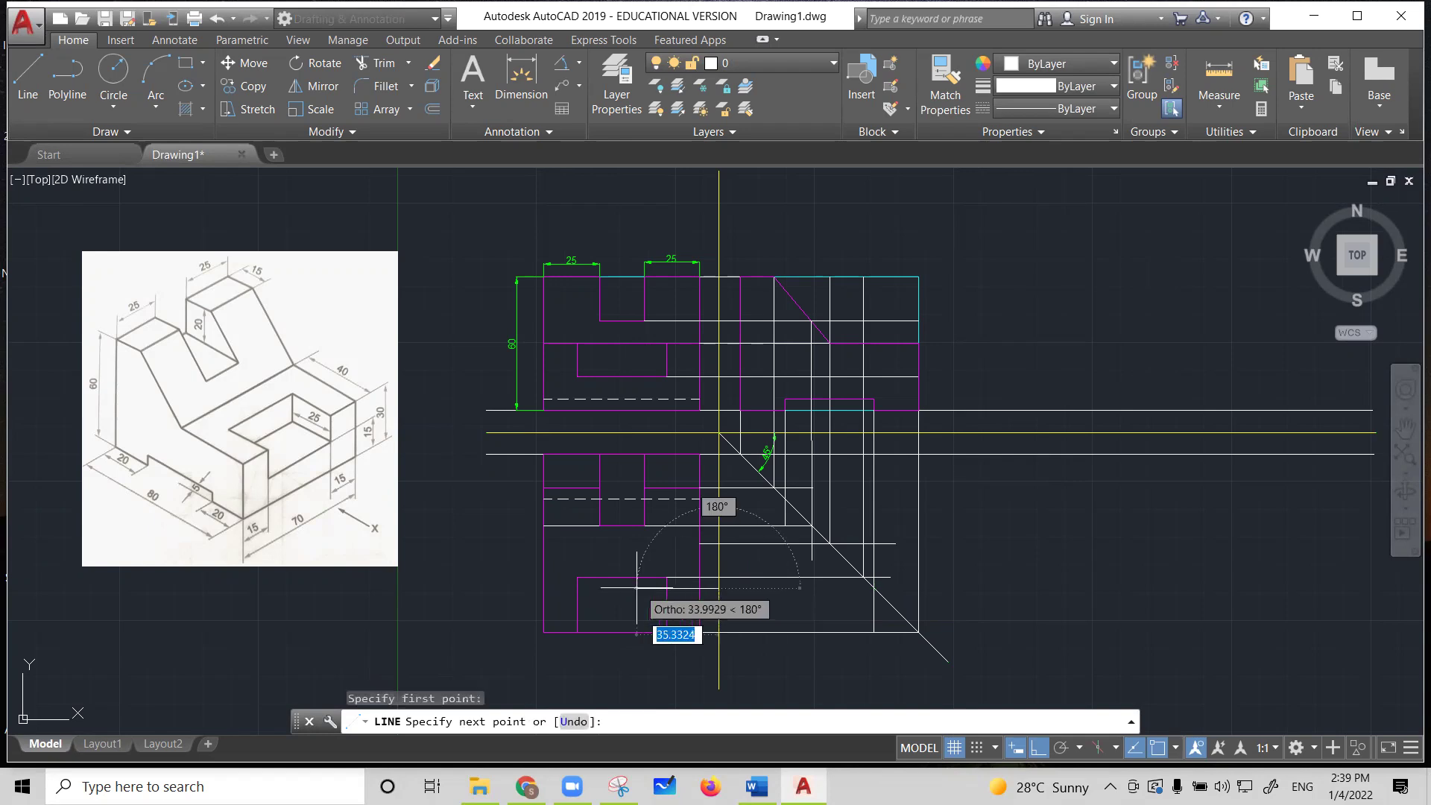
pyautogui.click(543, 588)
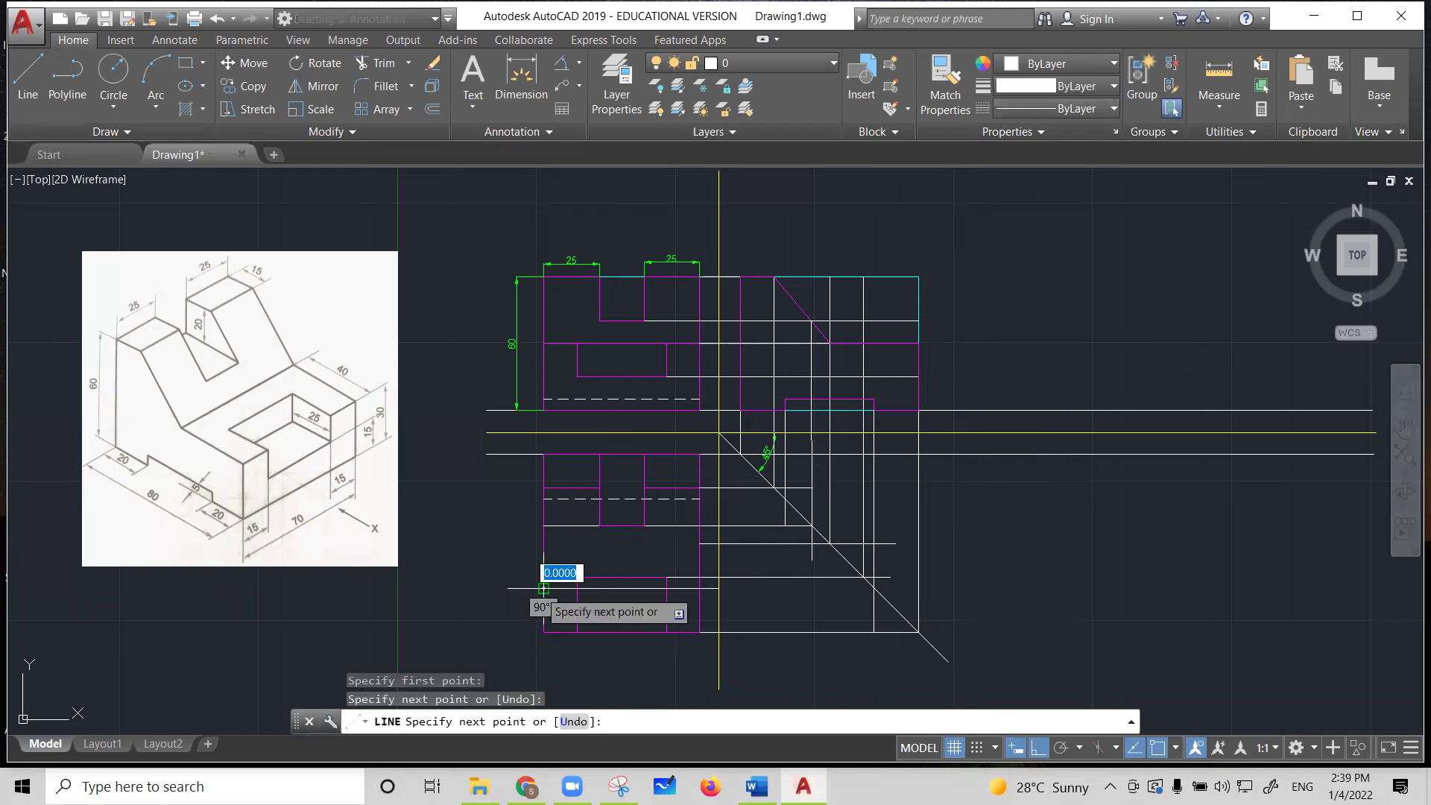
pyautogui.press('Escape')
# Set the linetype of the line at the groove's lower edge in the top view to DASHED
pyautogui.click(620, 588)
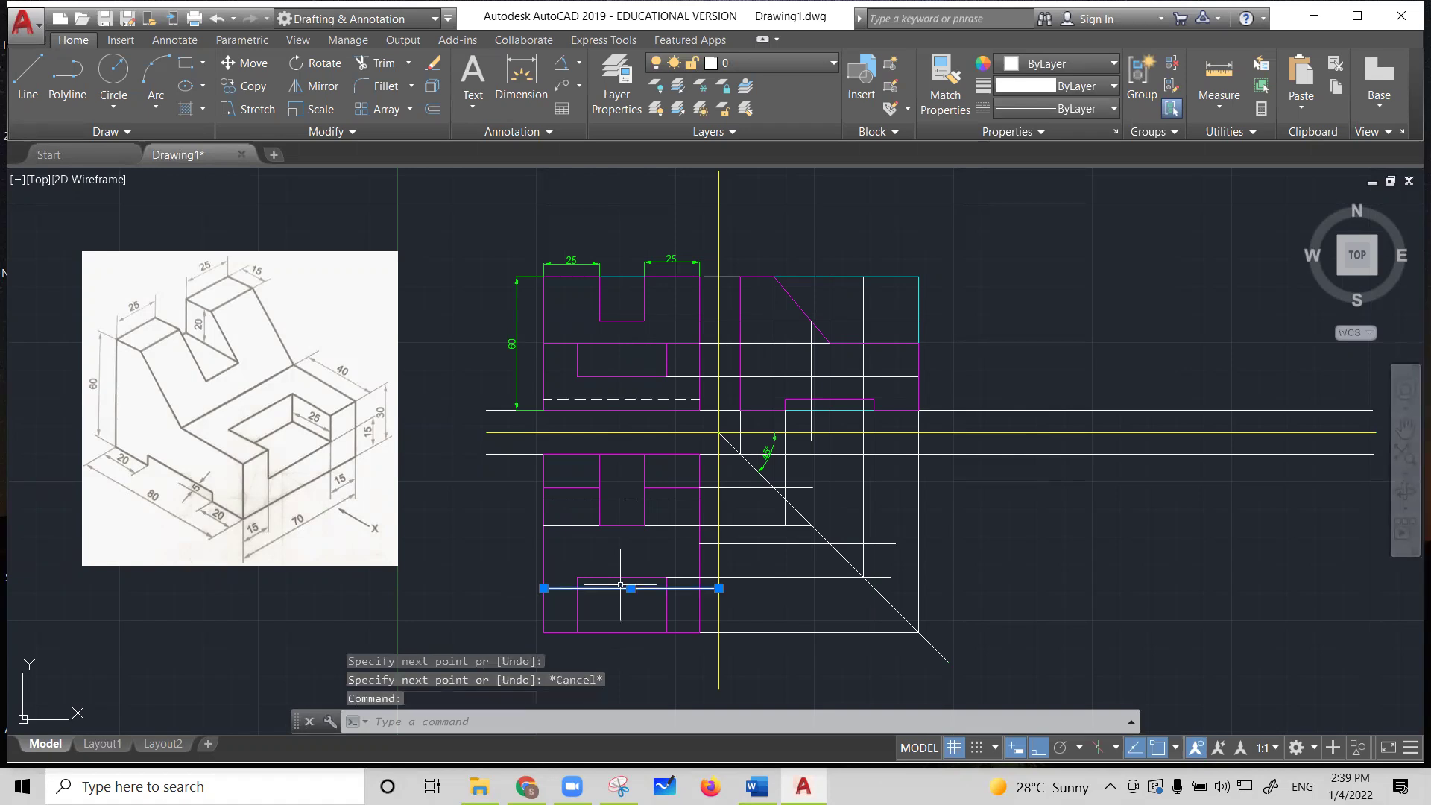
pyautogui.click(1095, 108)
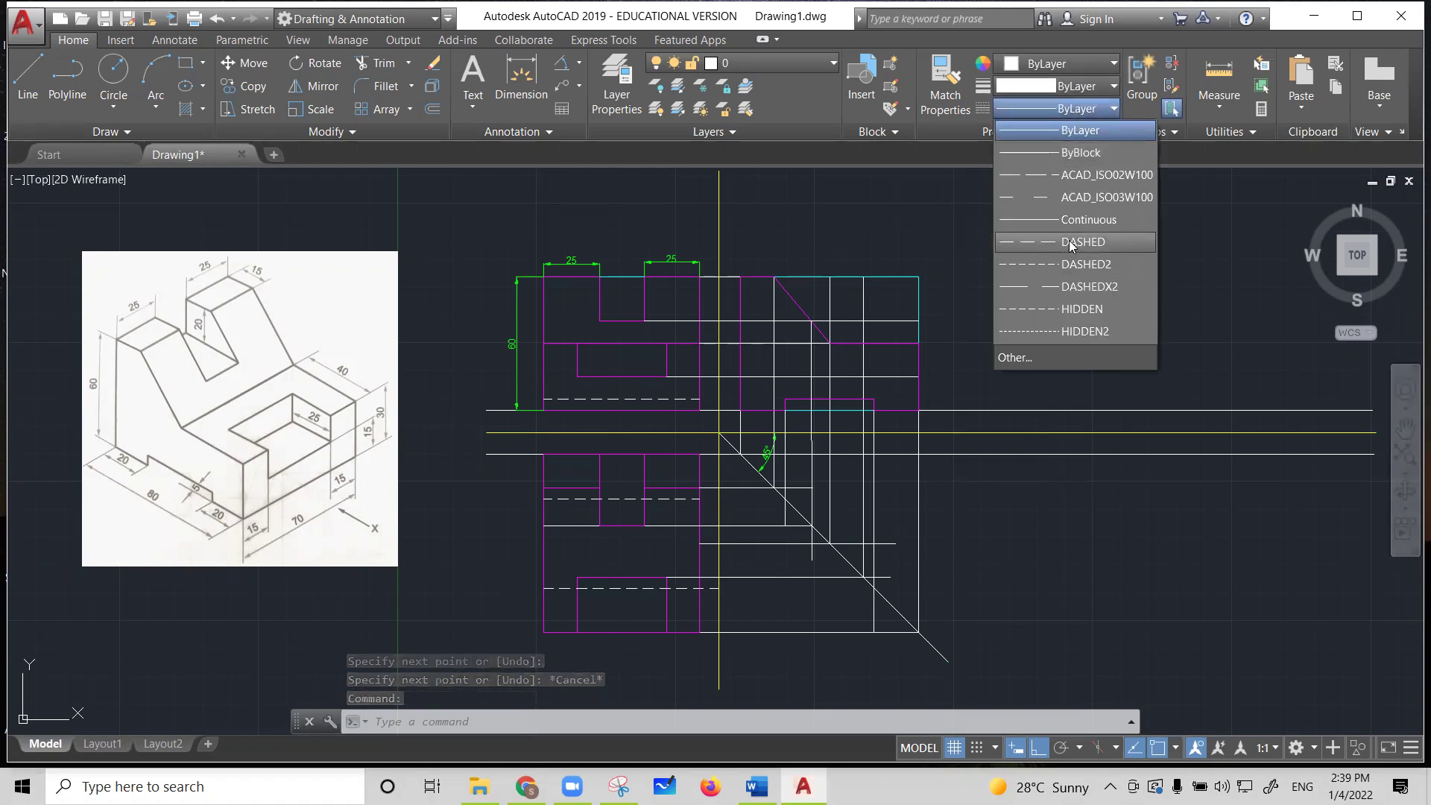
pyautogui.press('Escape')
pyautogui.press('Escape')
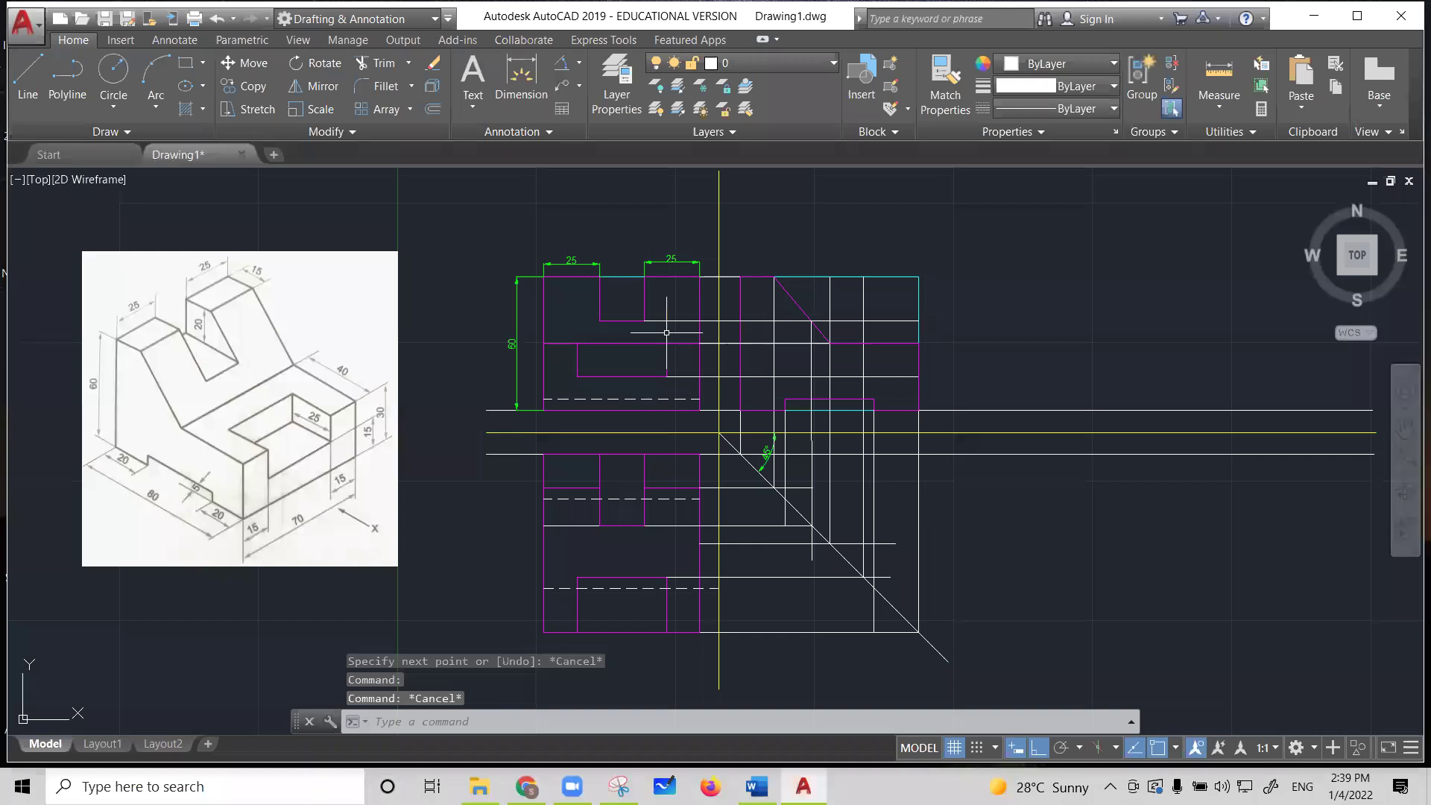
# Set the colour of the groove's three dashed lines in the front and top views to Magenta
pyautogui.click(607, 400)
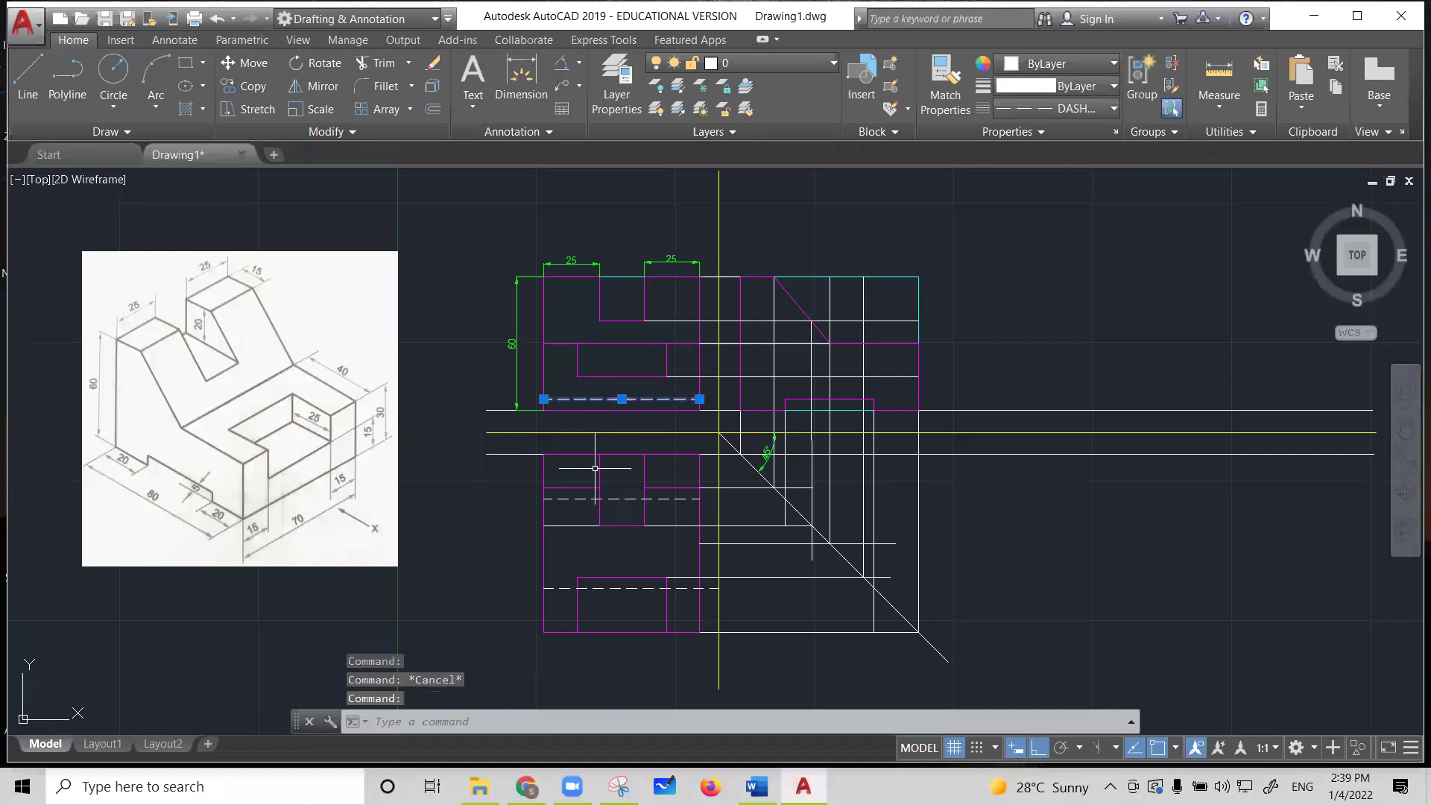
pyautogui.click(599, 499)
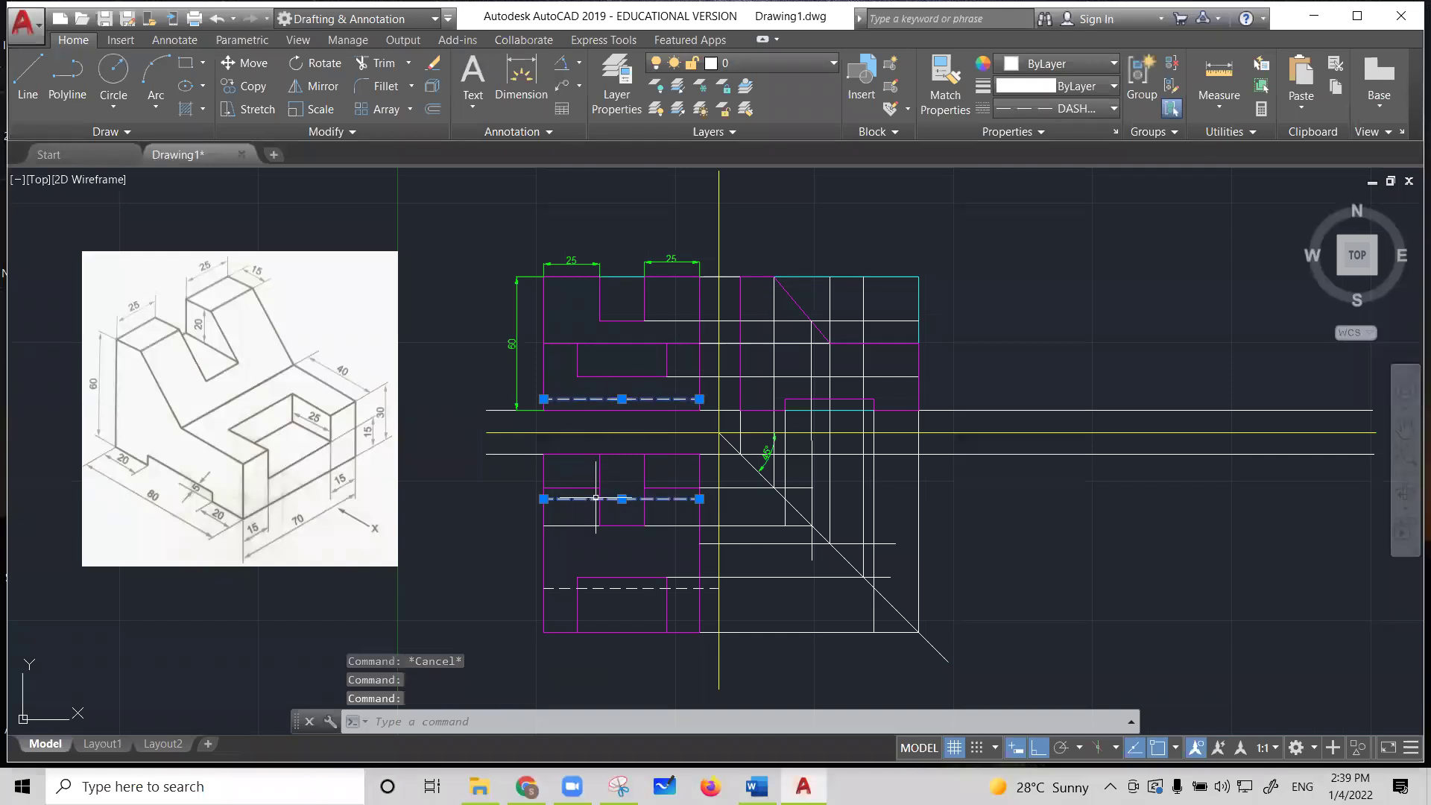
pyautogui.click(616, 588)
pyautogui.click(1082, 67)
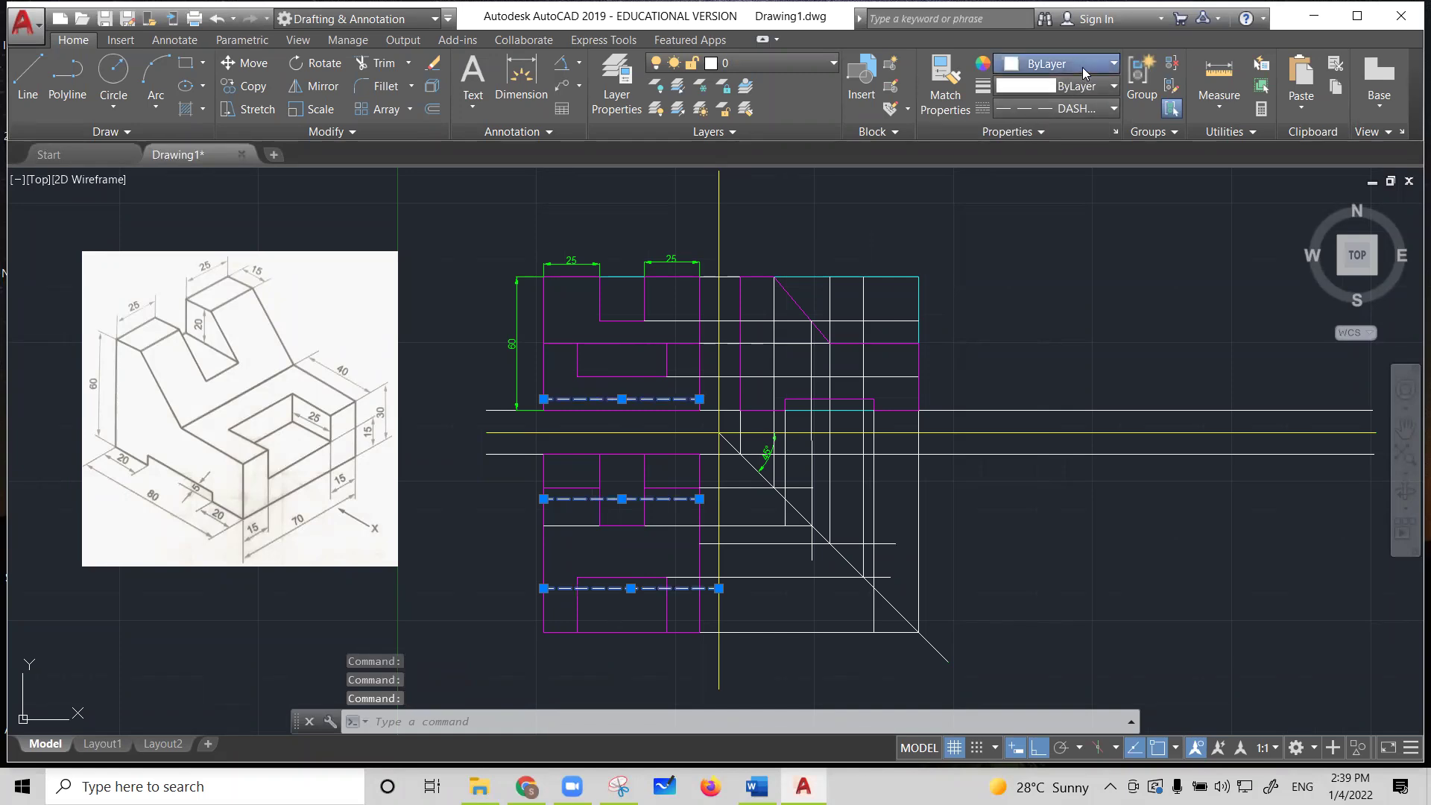
pyautogui.click(1102, 253)
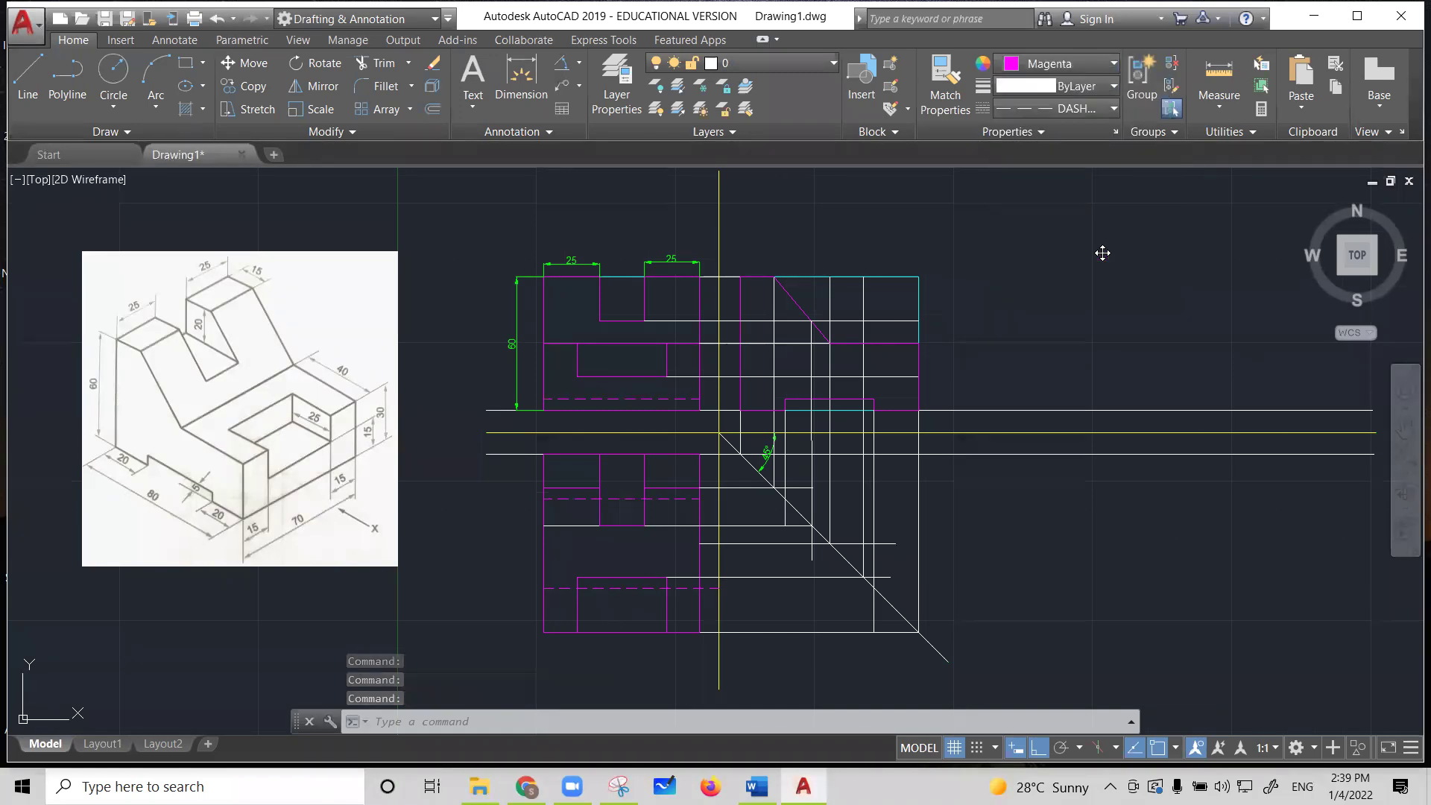
pyautogui.press('Escape')
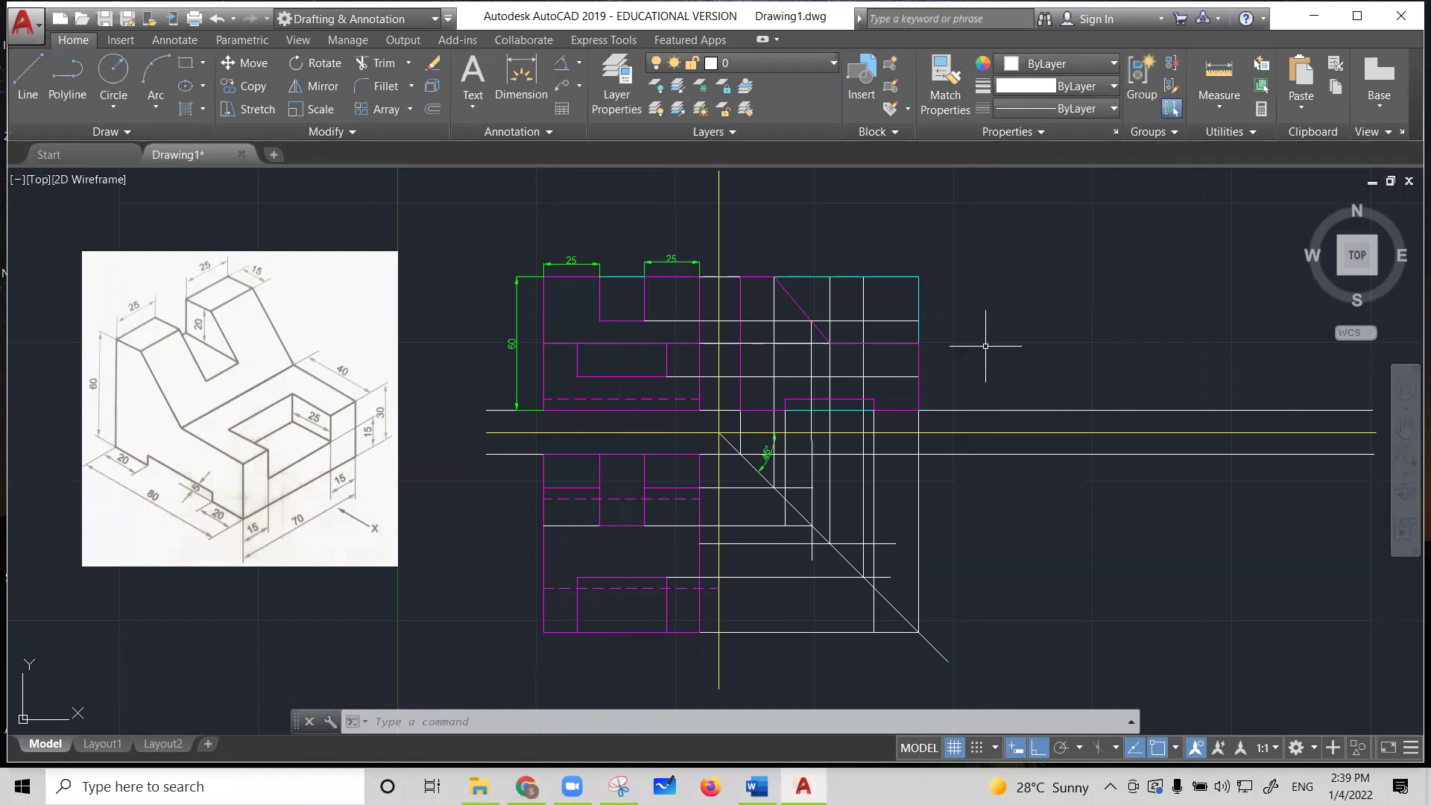
# Draw a short line at notch-base height in the side view, from the slope's upper vertical projection line to the slope, with DASHED linetype
pyautogui.click(22, 76)
pyautogui.click(774, 320)
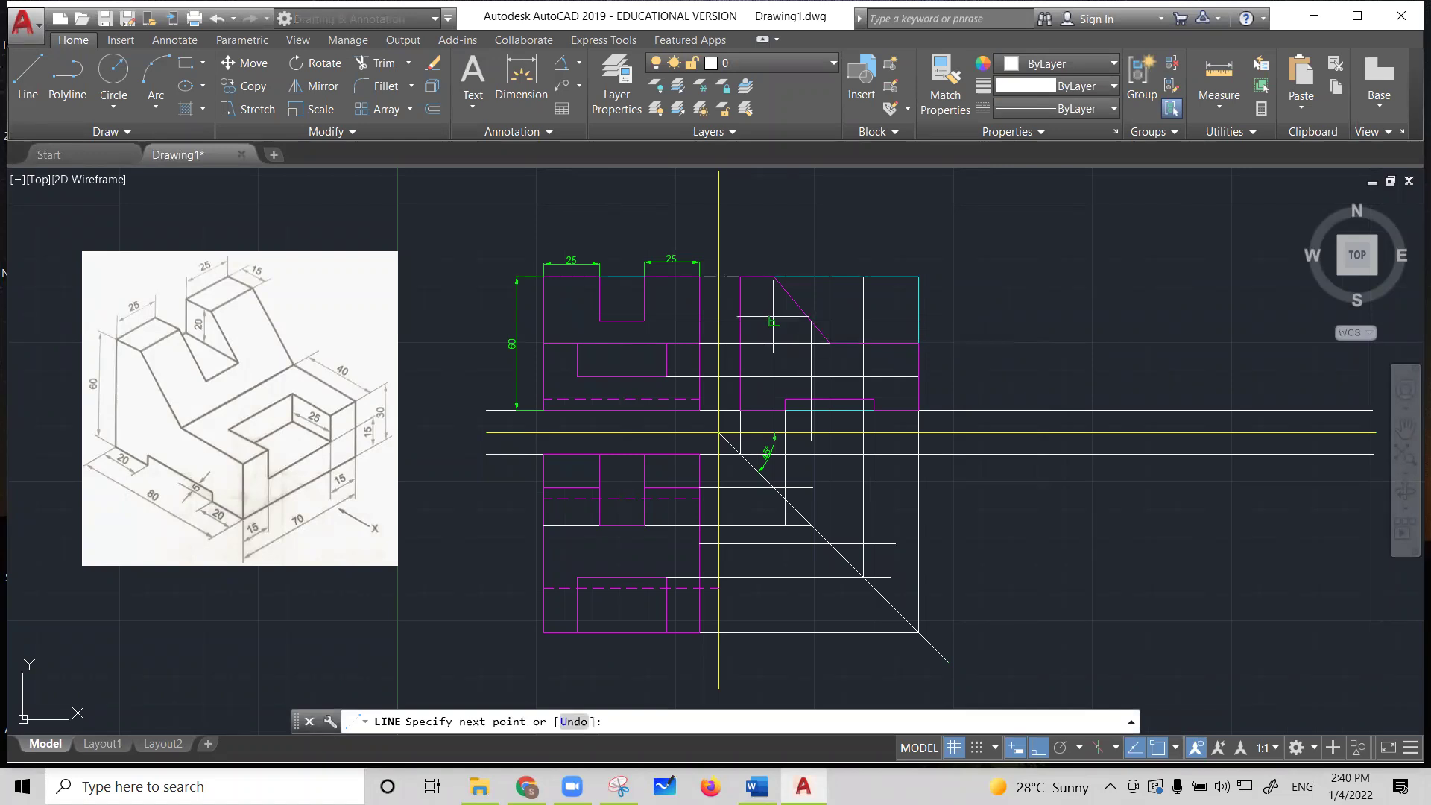
pyautogui.click(811, 320)
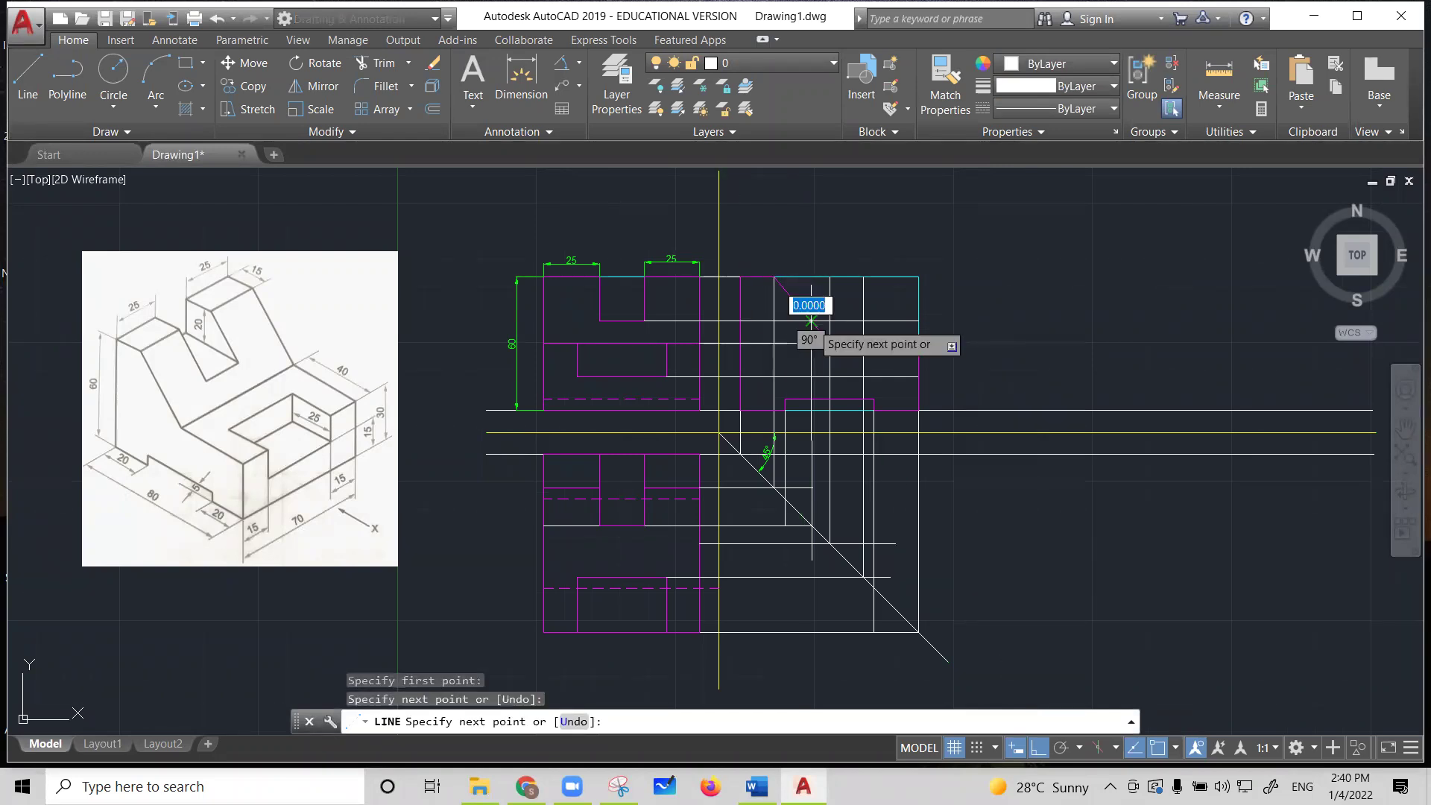
pyautogui.press('Escape')
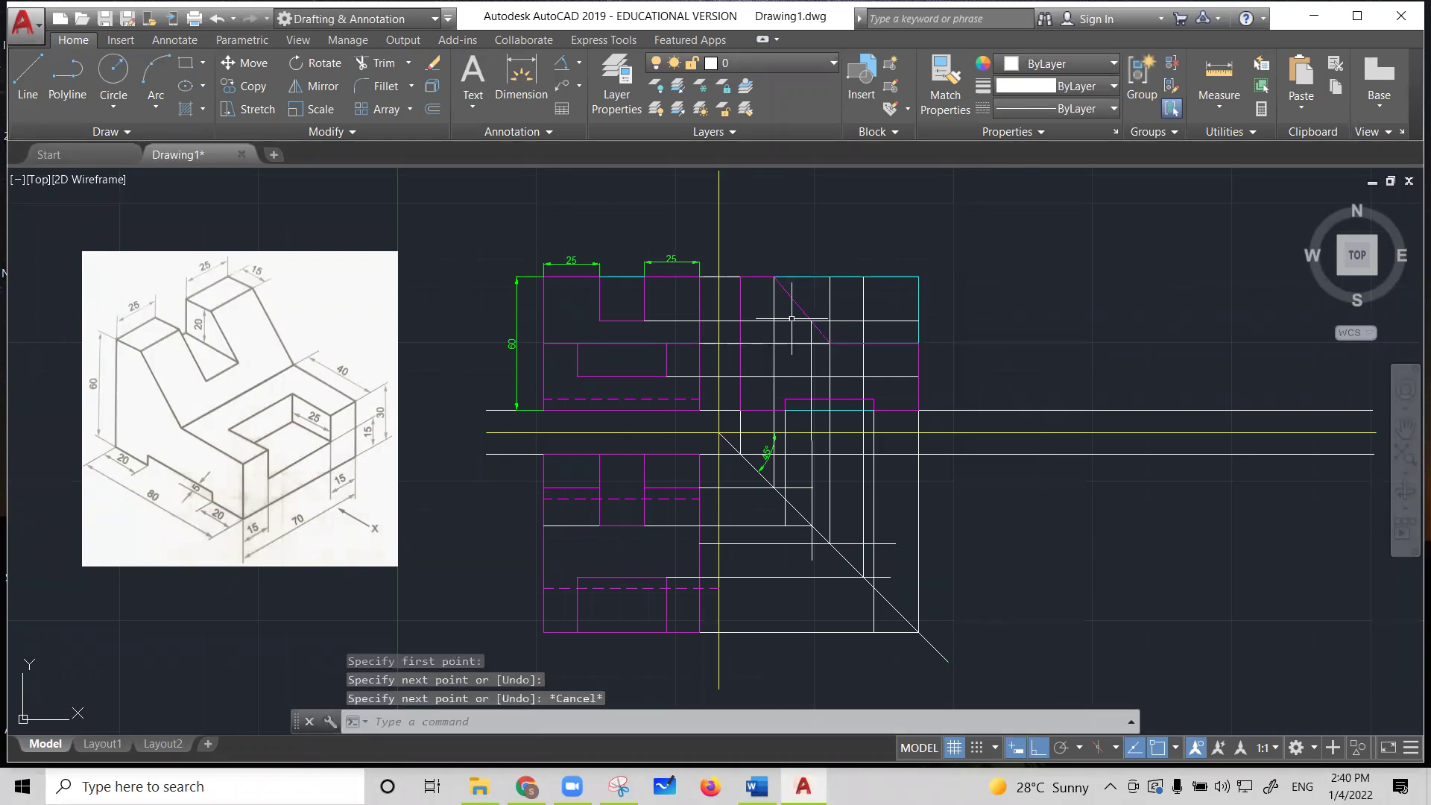
pyautogui.click(792, 320)
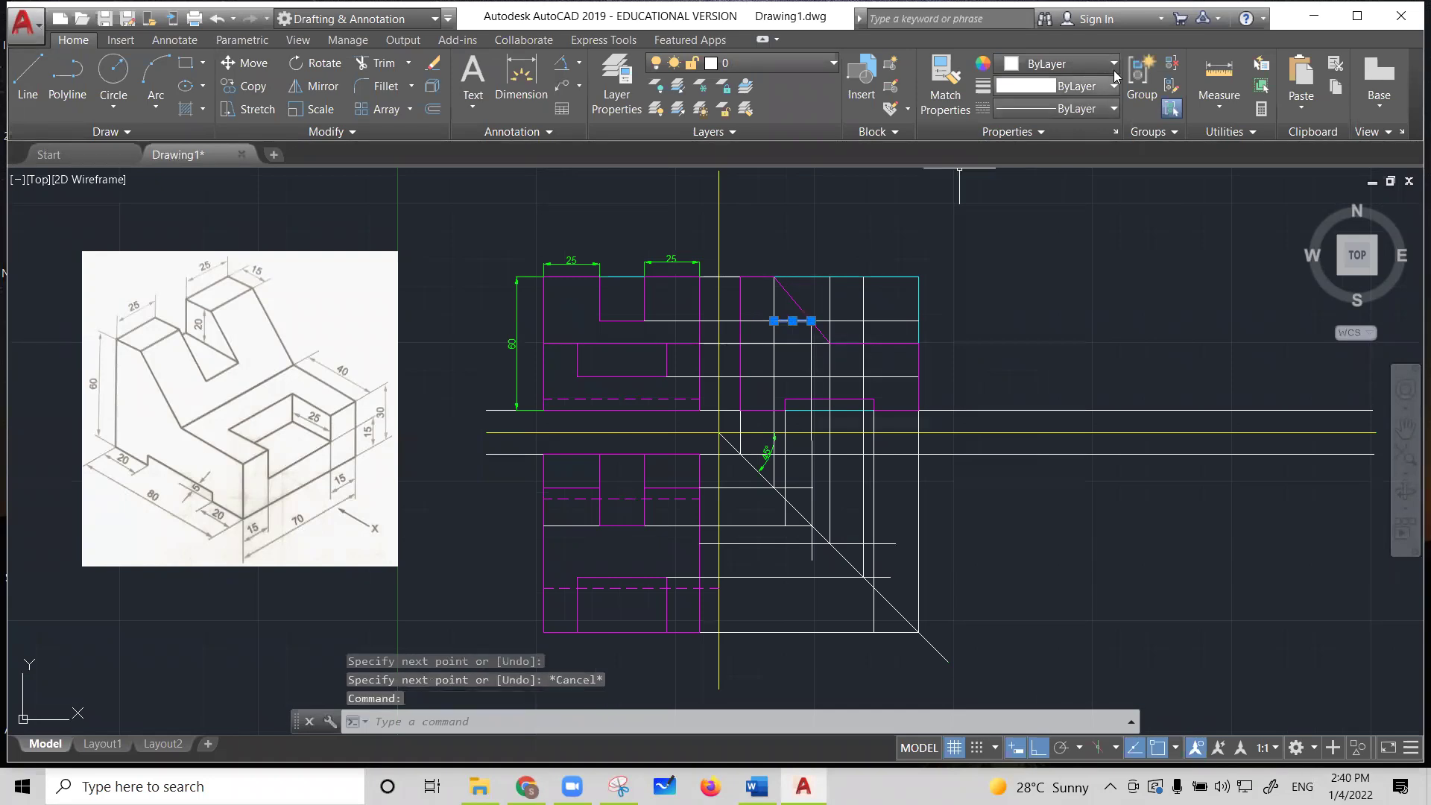
pyautogui.click(1114, 109)
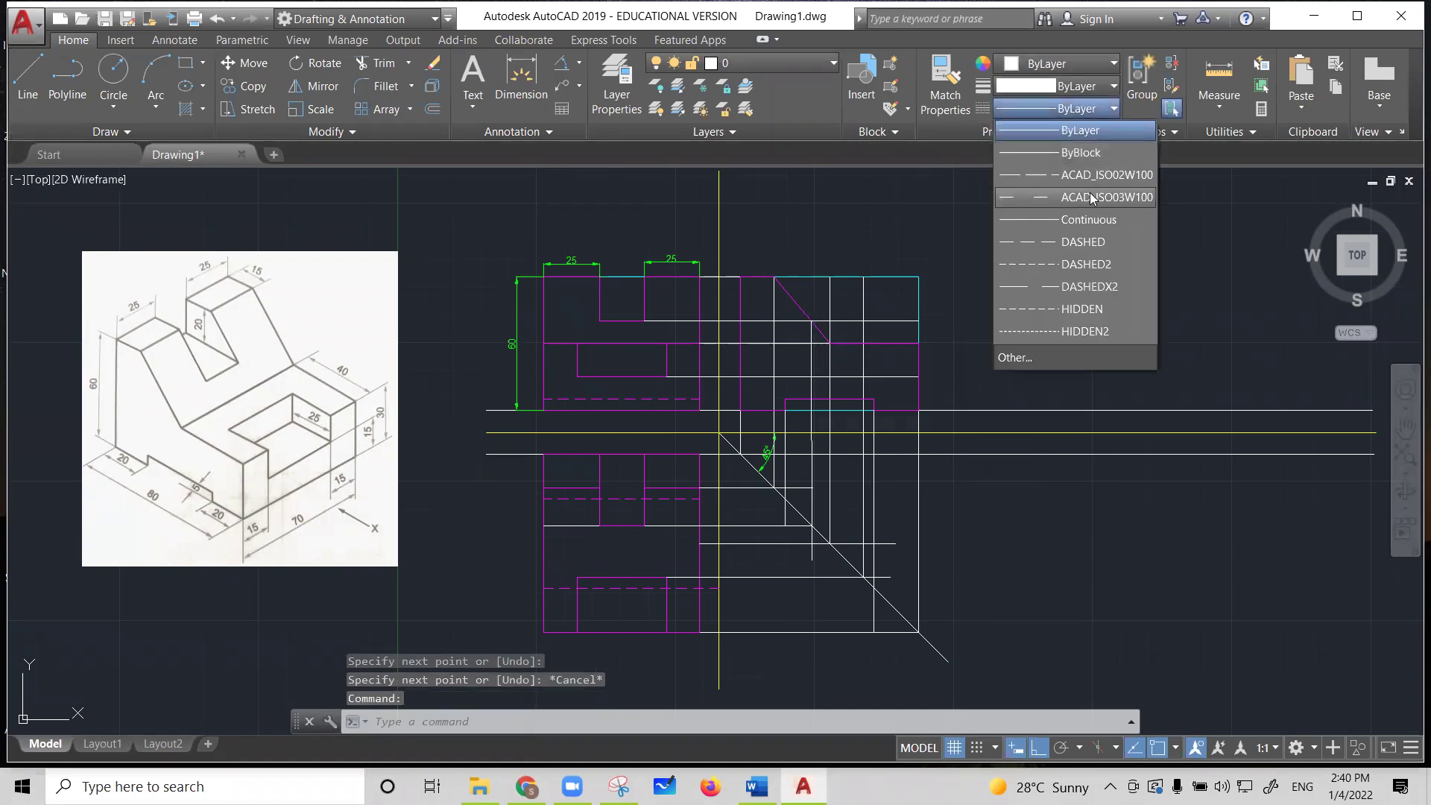
pyautogui.click(1083, 243)
pyautogui.press('Escape')
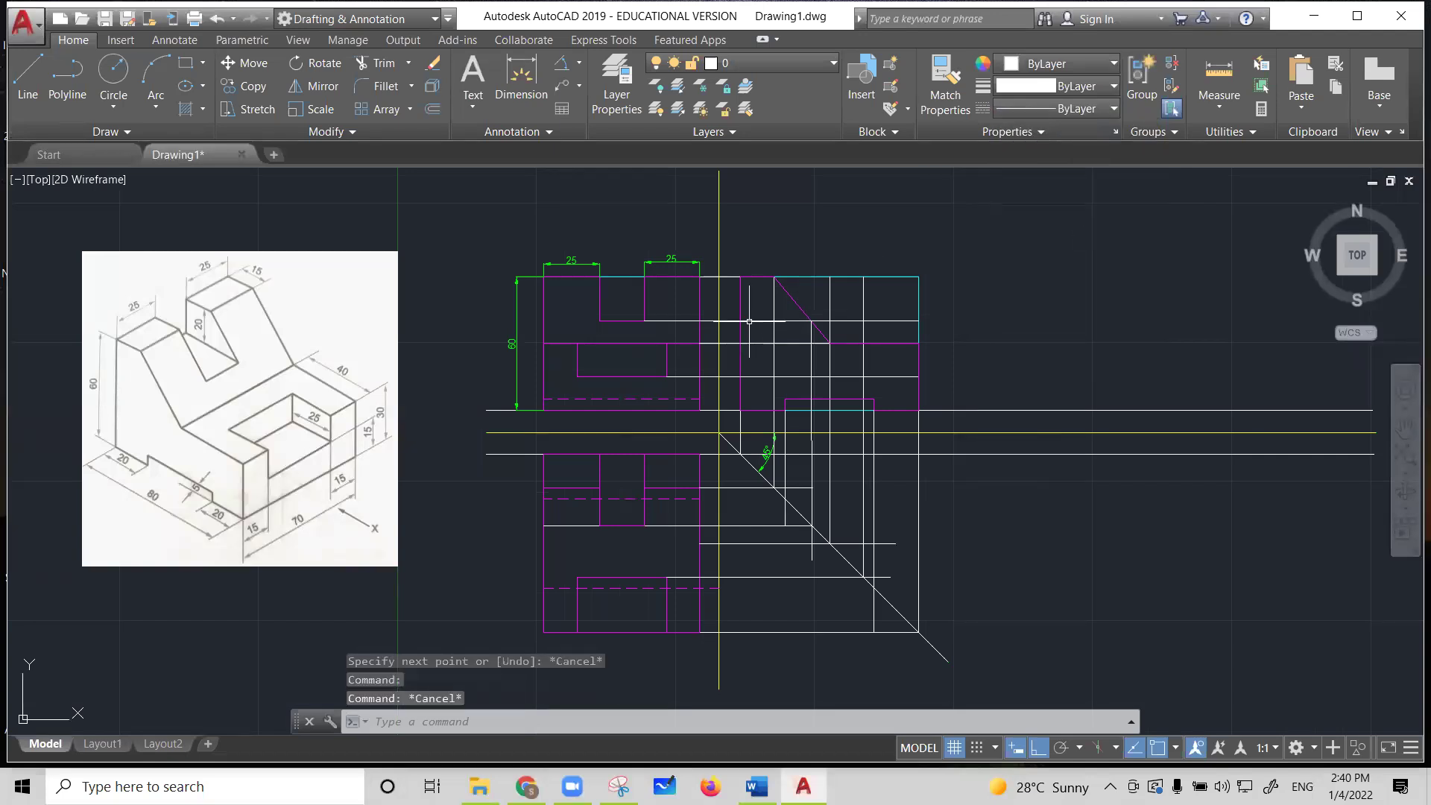
# Delete the long horizontal projection line running from the front view's notch base through the side view
pyautogui.click(748, 321)
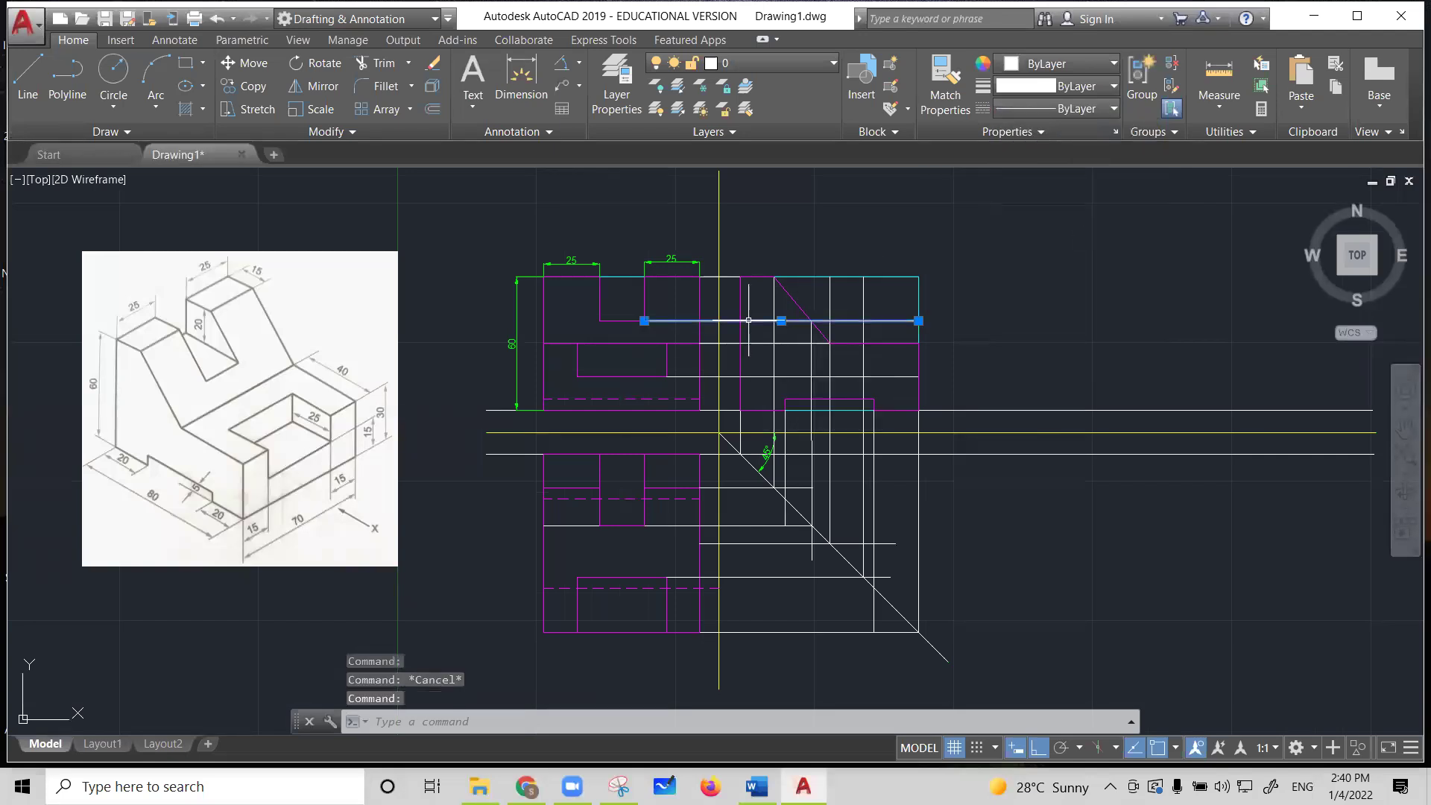
pyautogui.press('Delete')
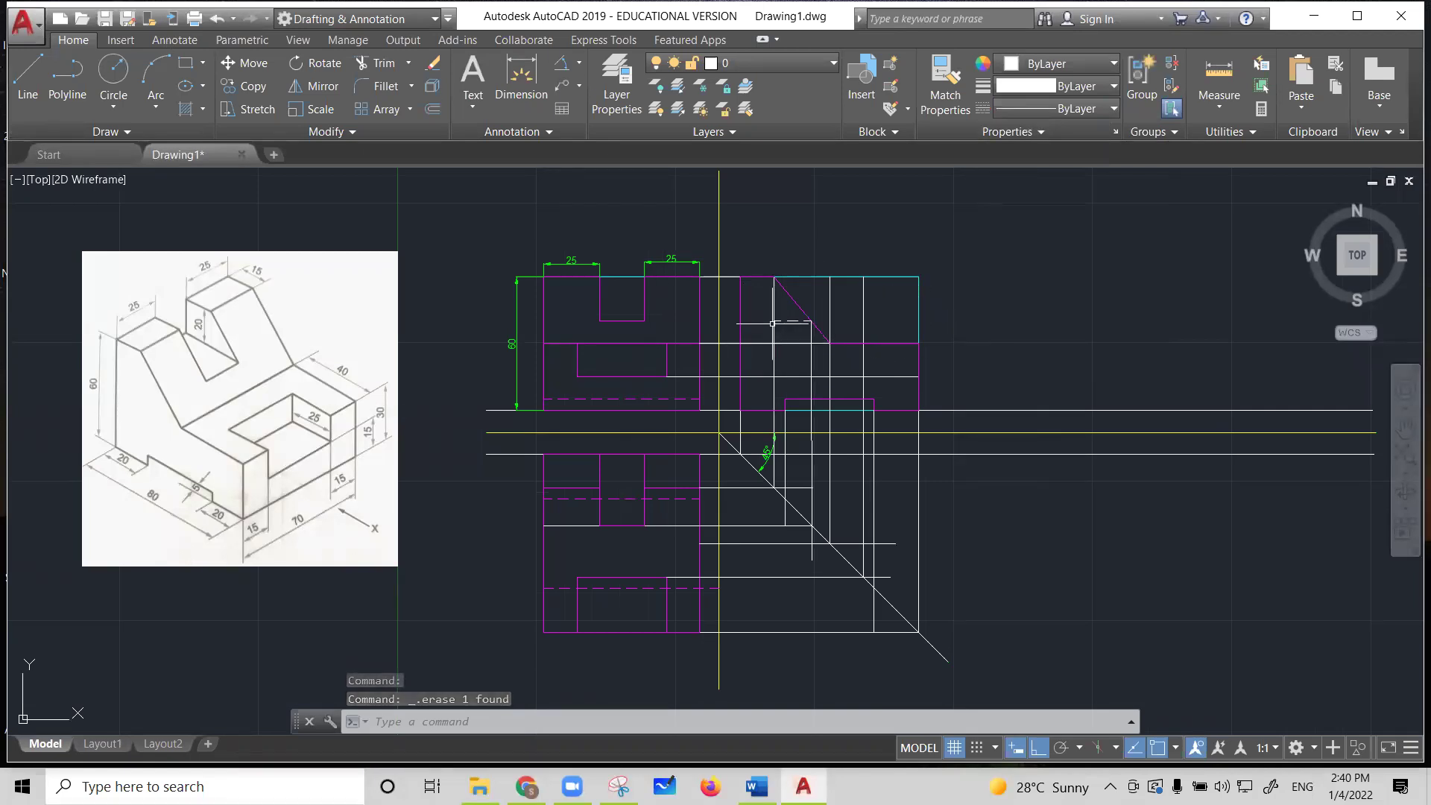
pyautogui.click(794, 321)
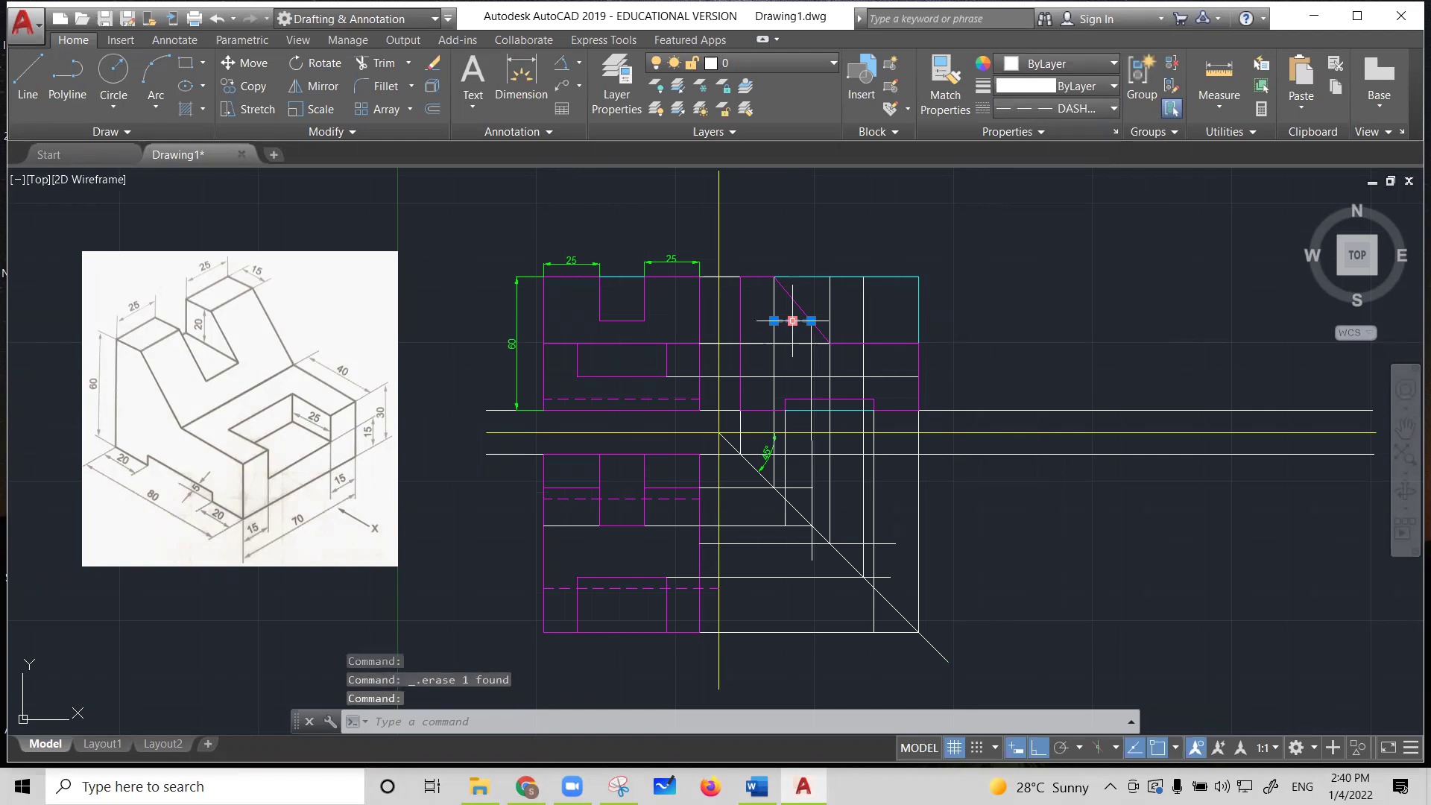
pyautogui.press('Escape')
# Draw a horizontal line at notch-base height in the side view, from the sloped edge to the view's left edge
pyautogui.click(28, 74)
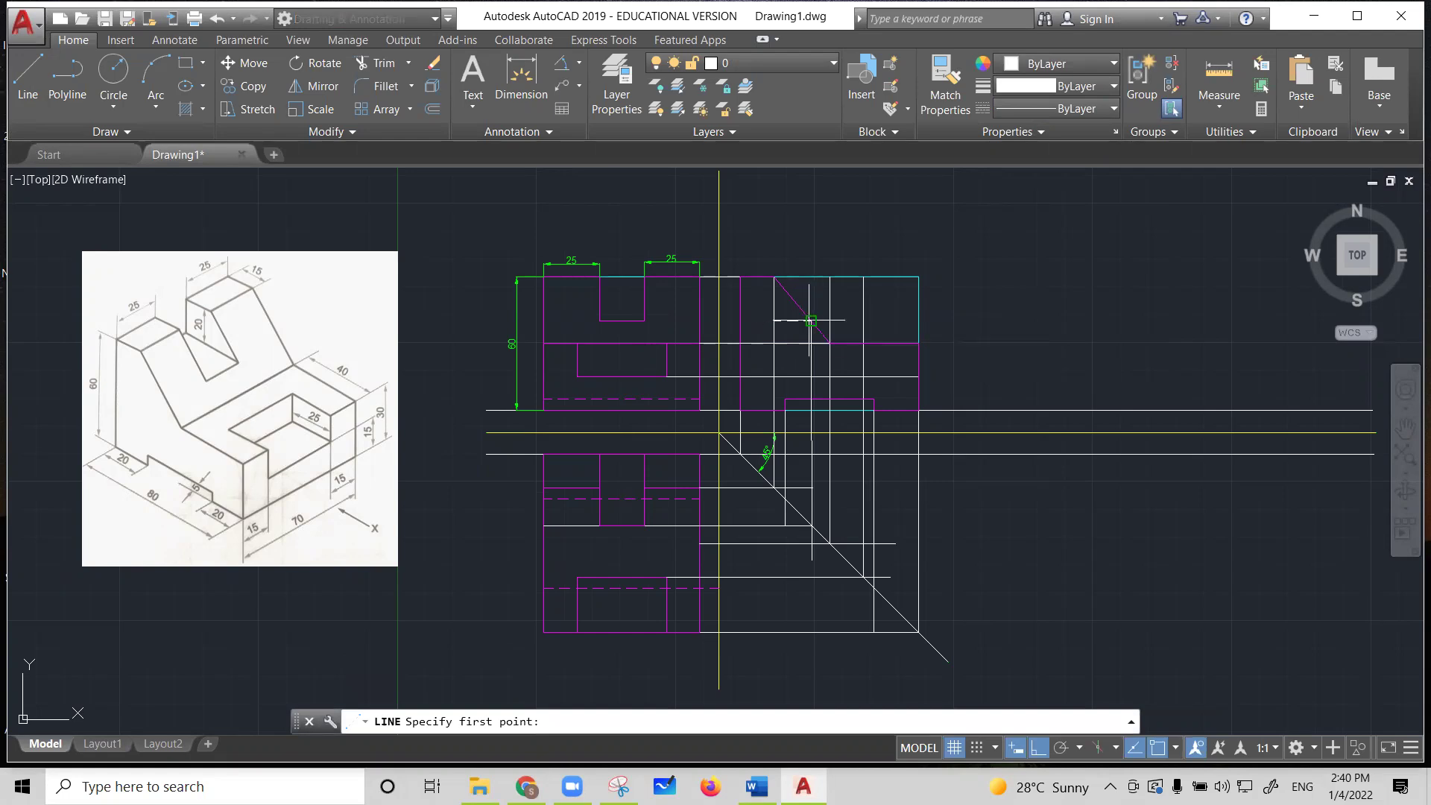
pyautogui.click(811, 321)
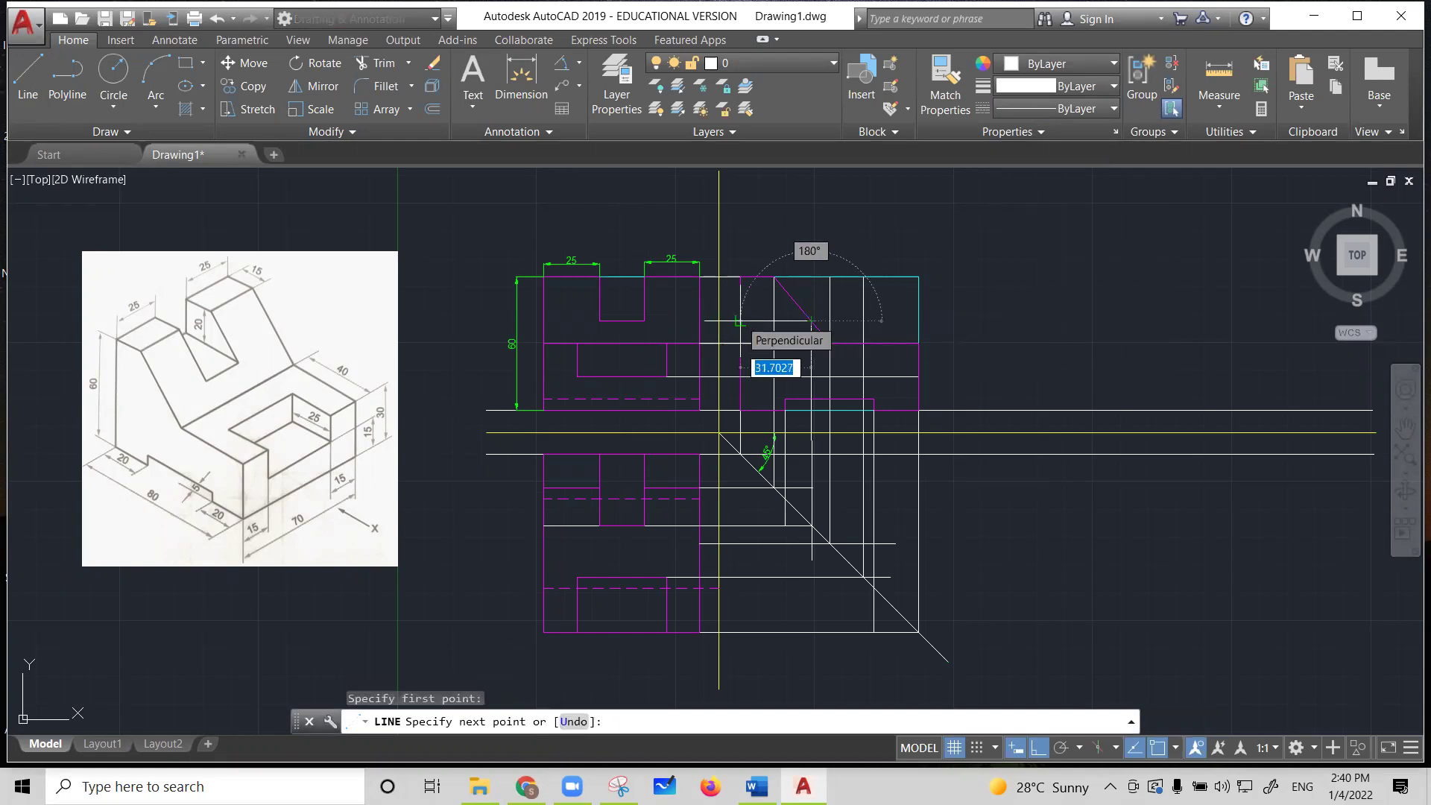
pyautogui.click(740, 320)
pyautogui.press('Escape')
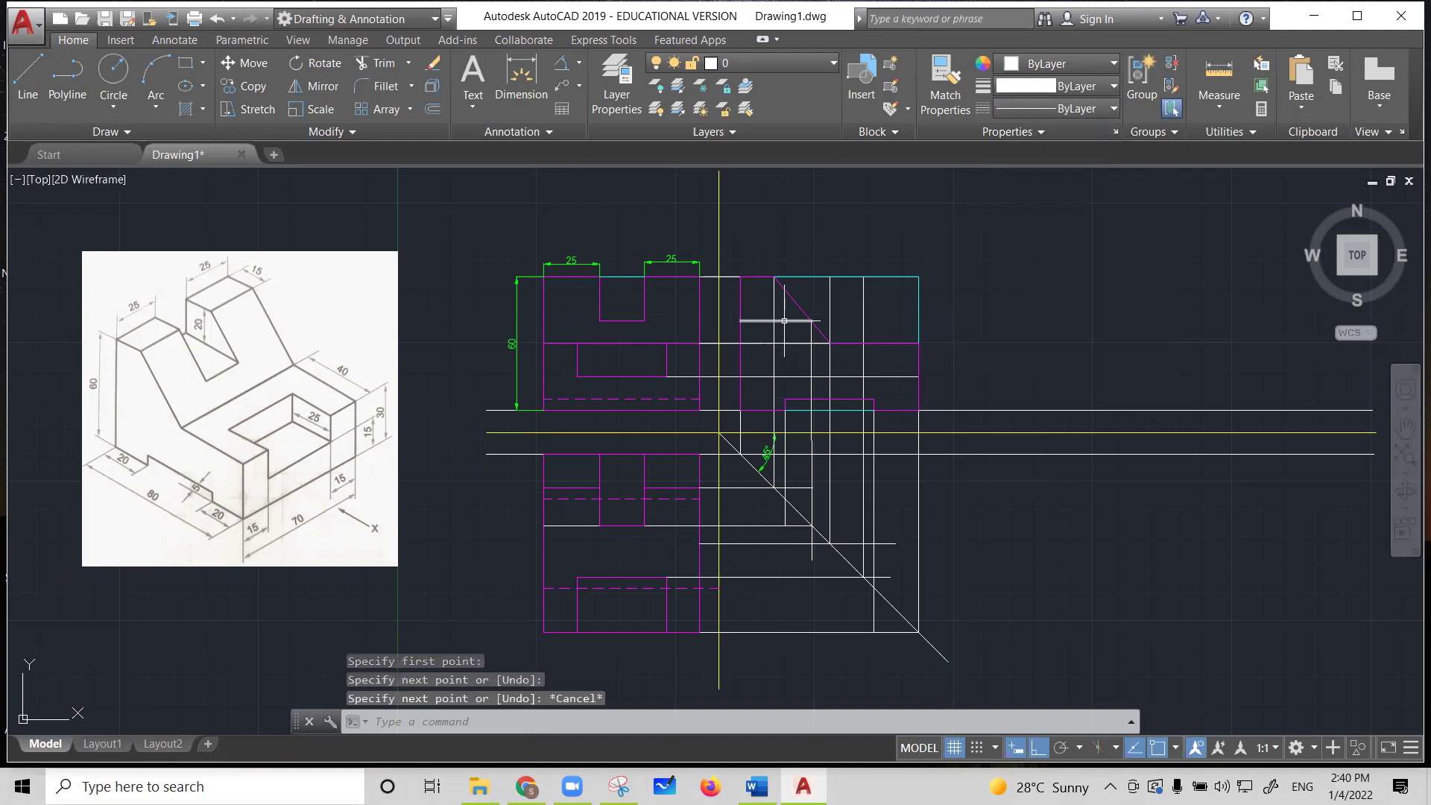
# Set the side view's notch-base line to the DASHED linetype and the colour Magenta
pyautogui.click(784, 321)
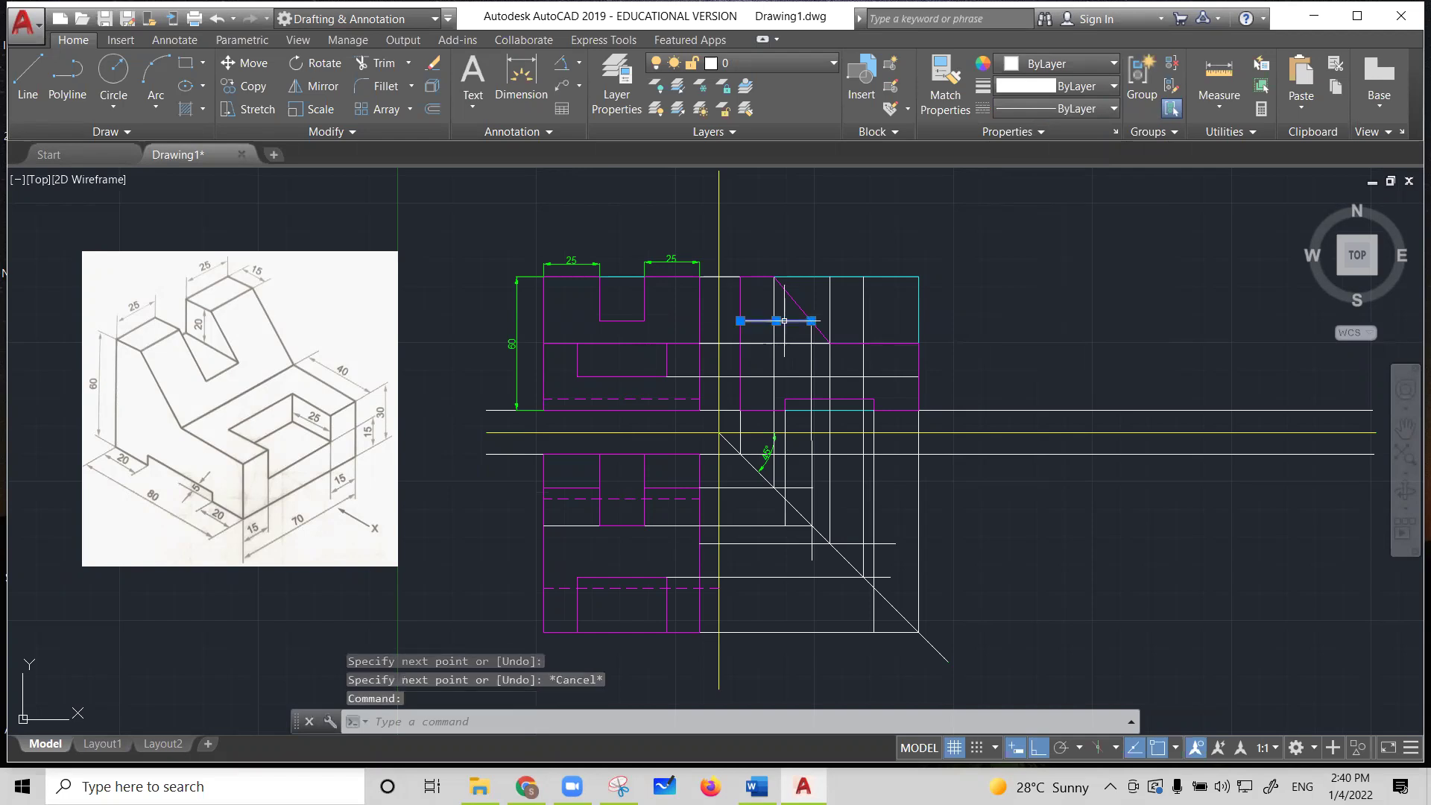
pyautogui.click(1089, 110)
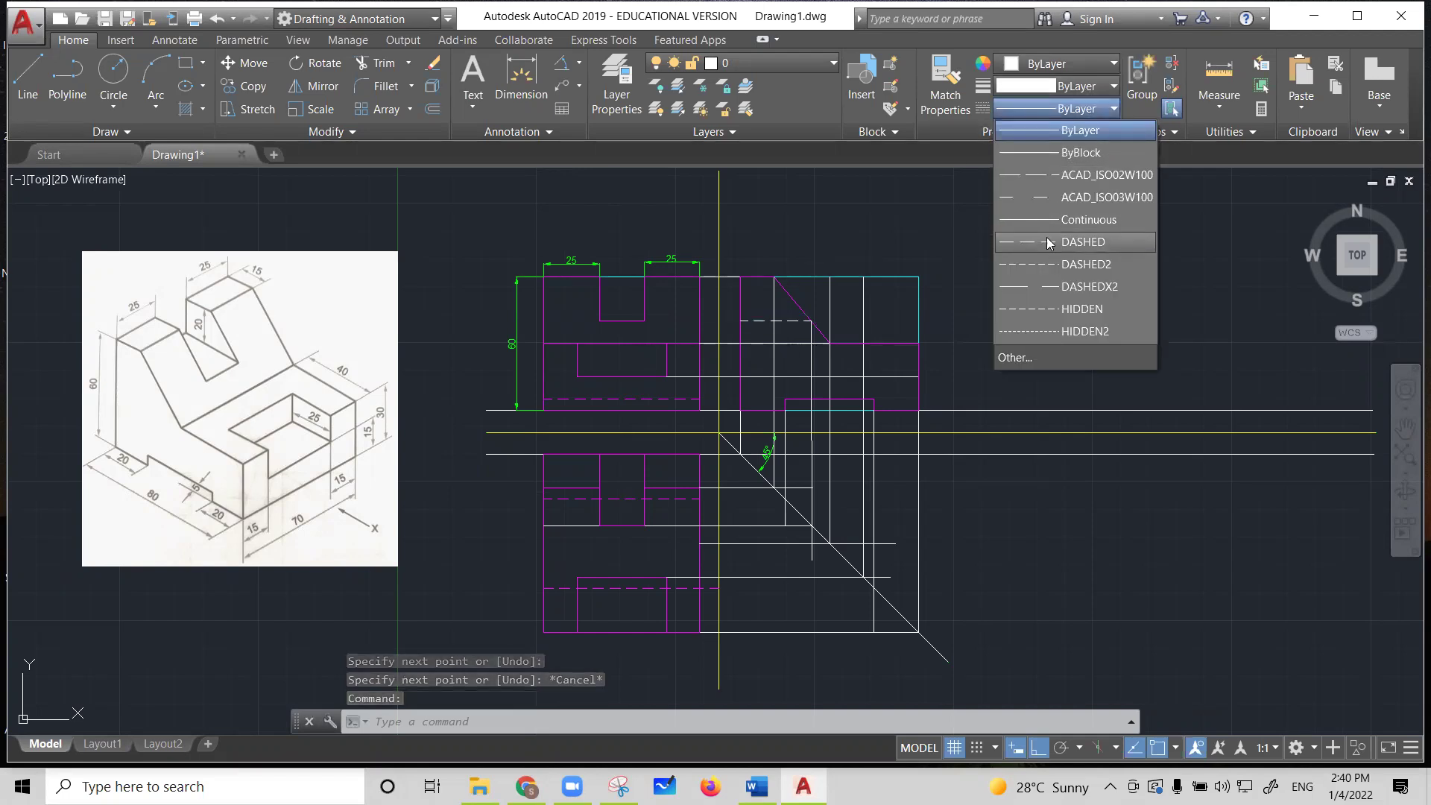
pyautogui.click(1046, 240)
pyautogui.press('Escape')
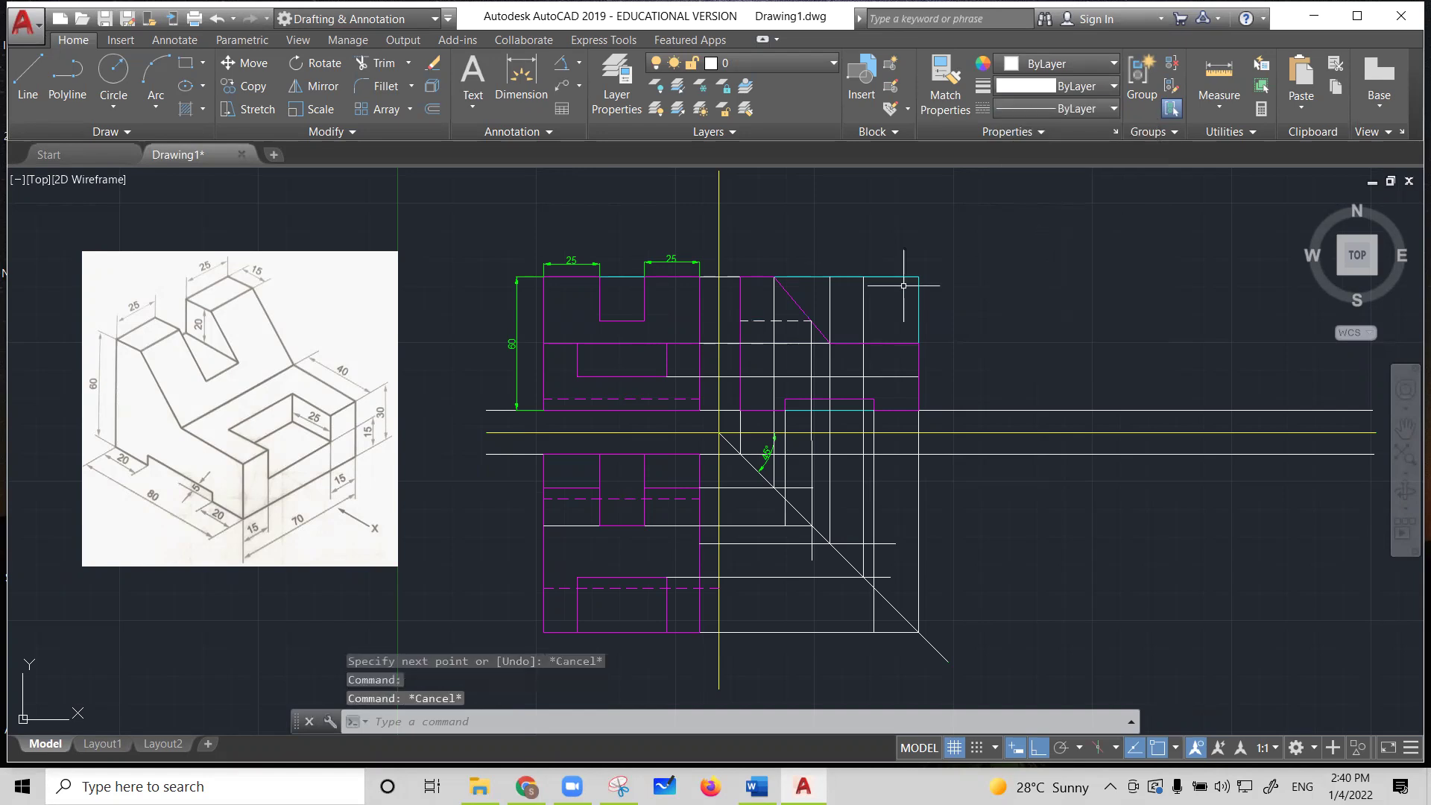
pyautogui.click(779, 321)
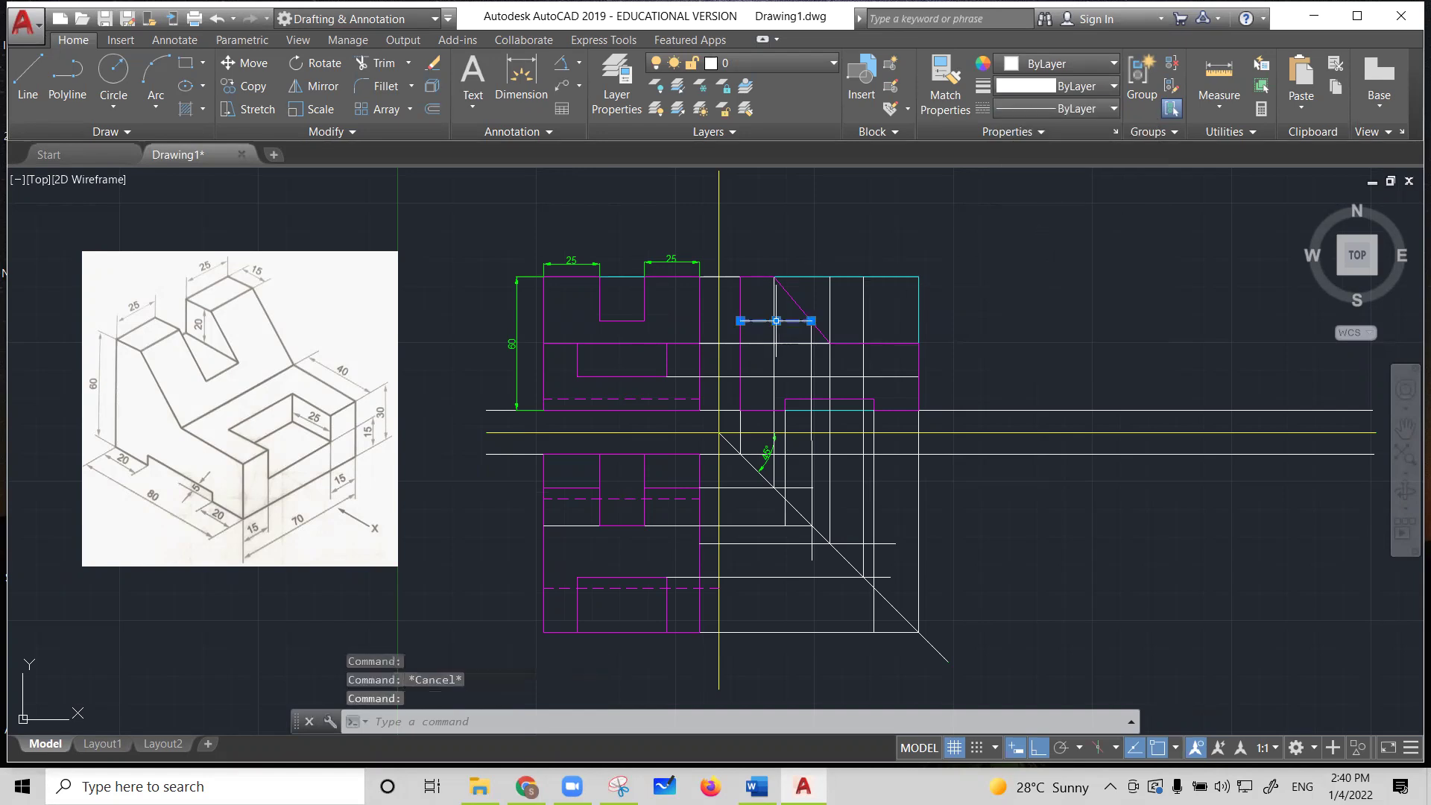
pyautogui.click(1076, 67)
pyautogui.click(1100, 254)
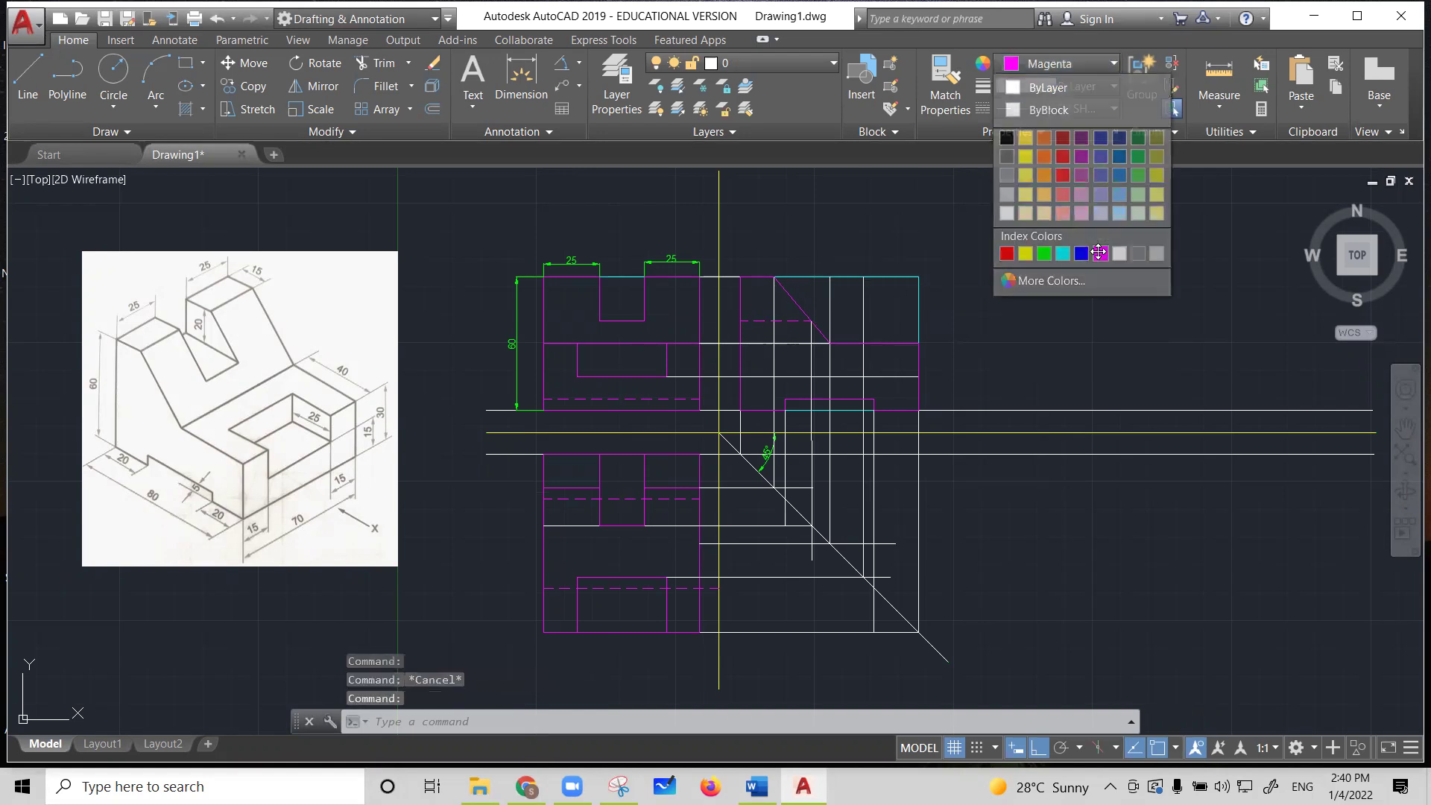
pyautogui.press('Escape')
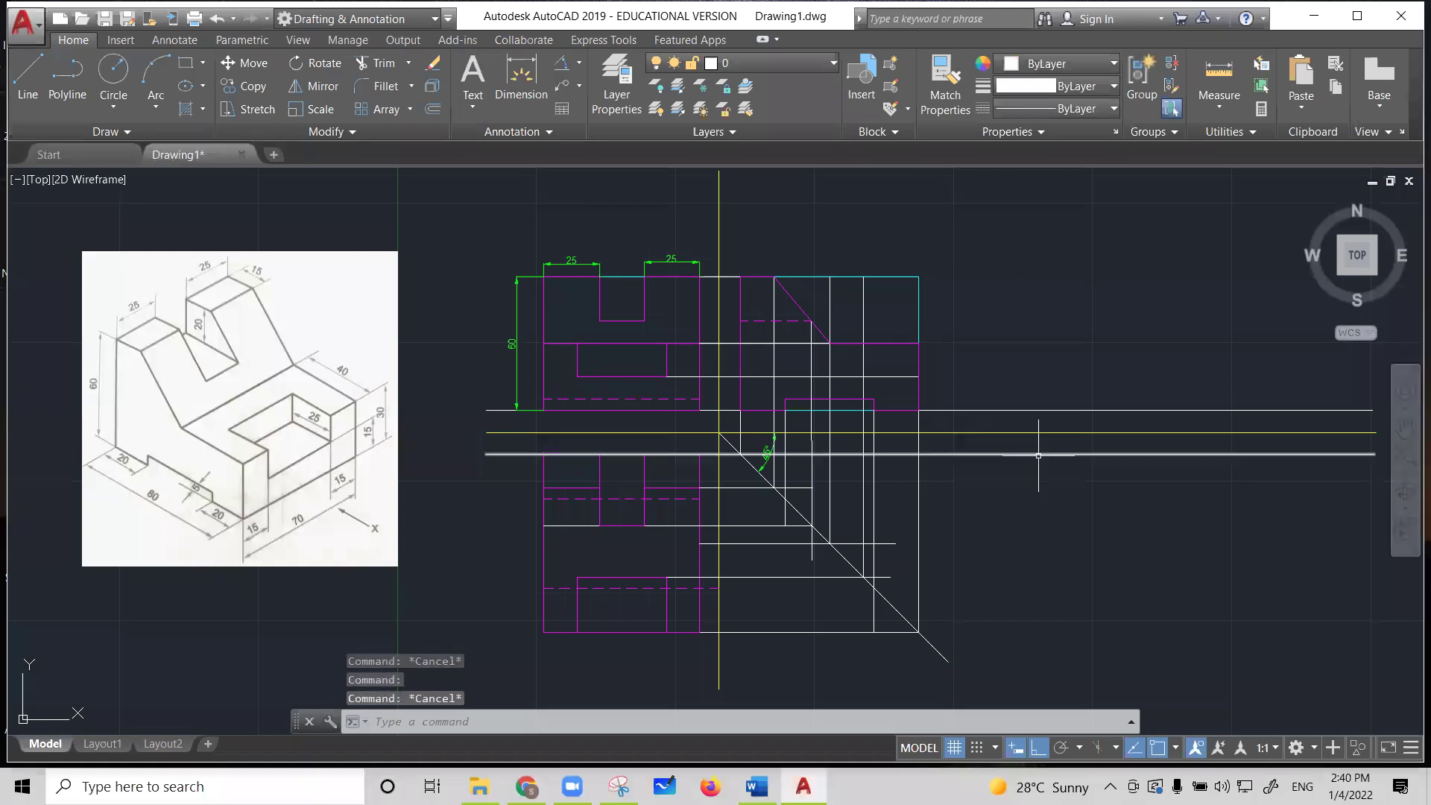
# Examine the three views up close, especially the top view and its projection lines to the 45° line
pyautogui.click(1405, 430)
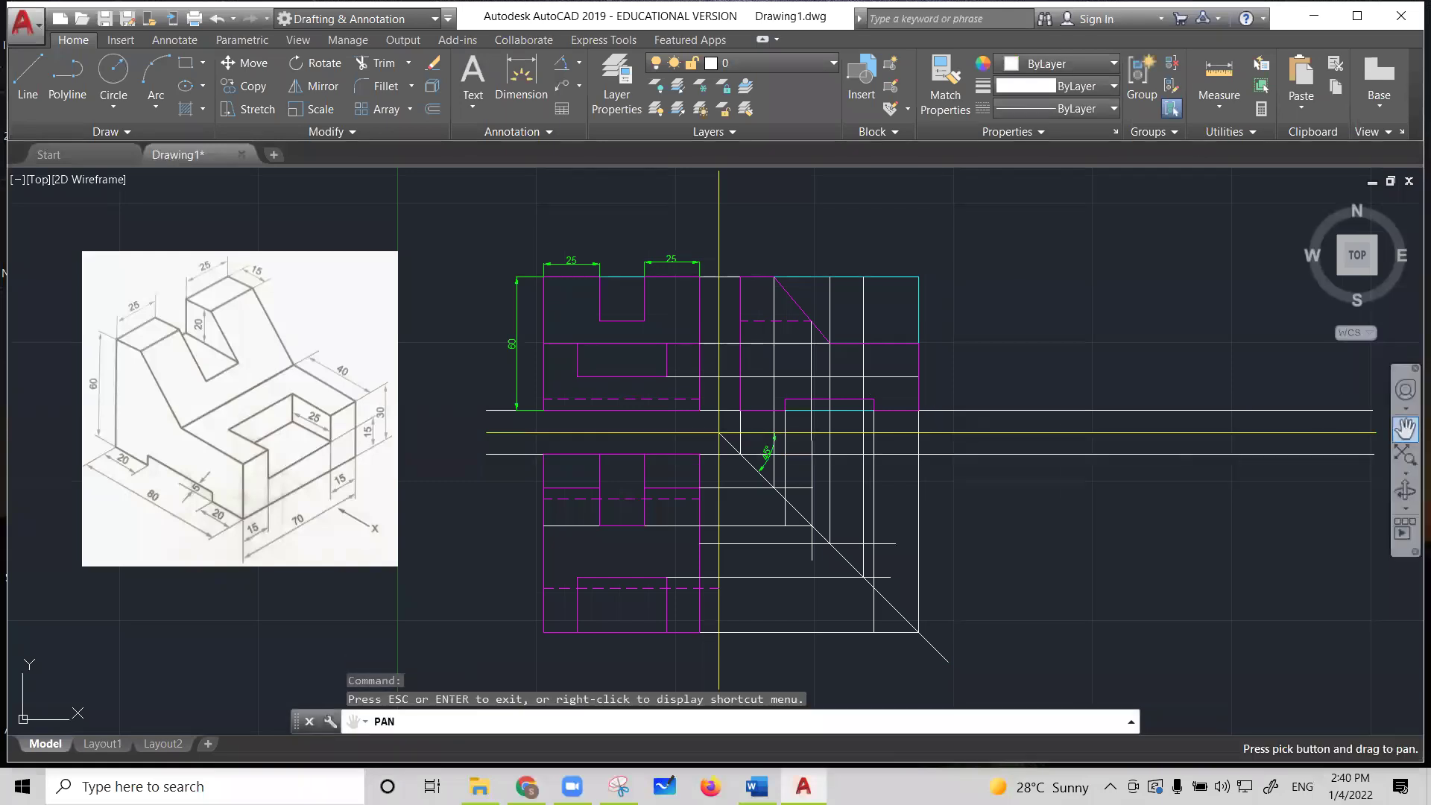
pyautogui.scroll(5, 1086, 448)
pyautogui.moveTo(508, 440)
pyautogui.mouseDown()
pyautogui.moveTo(562, 568)
pyautogui.moveTo(731, 668)
pyautogui.moveTo(972, 683)
pyautogui.moveTo(770, 658)
pyautogui.moveTo(741, 660)
pyautogui.moveTo(730, 691)
pyautogui.moveTo(751, 613)
pyautogui.moveTo(999, 328)
pyautogui.mouseUp()
pyautogui.moveTo(777, 518); pyautogui.dragTo(823, 391)
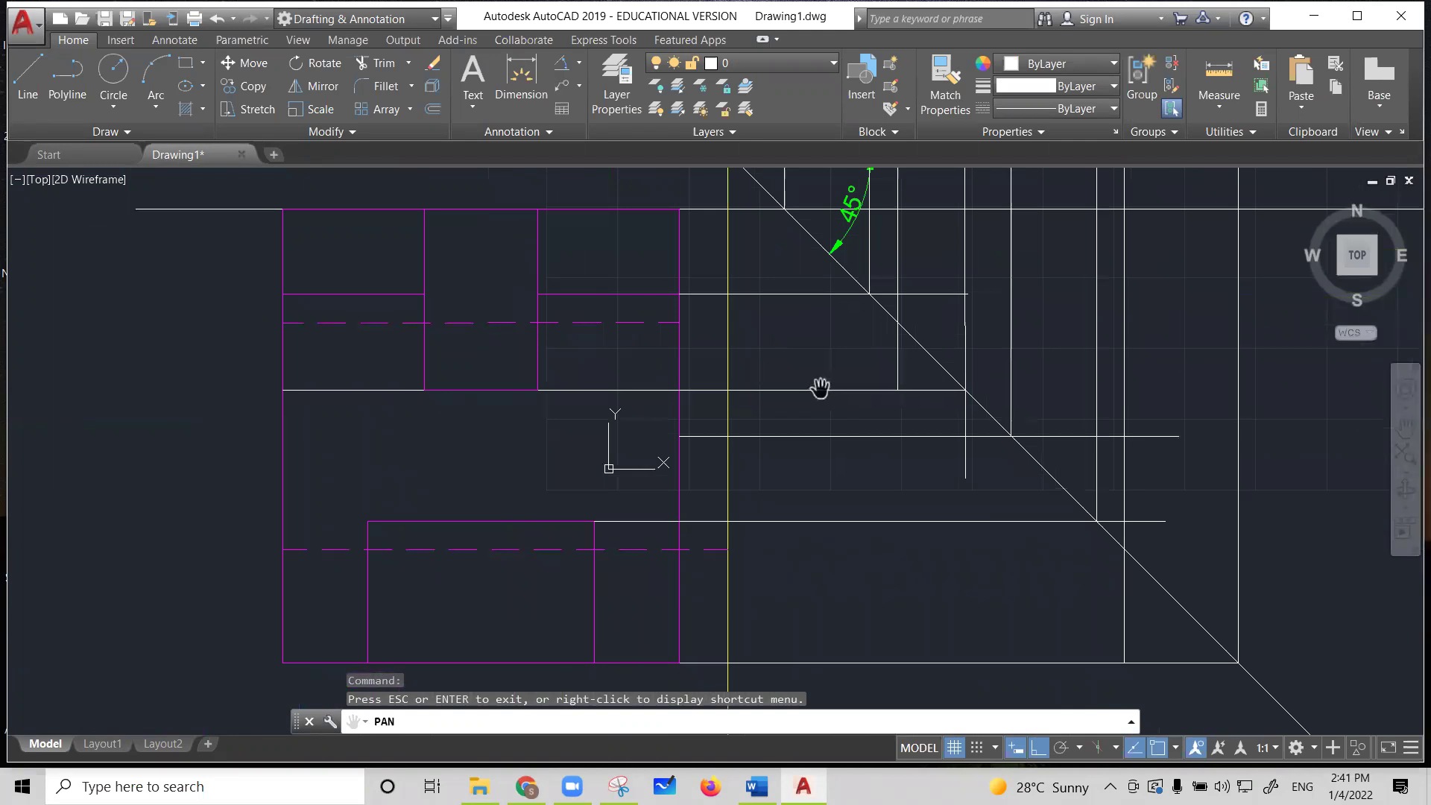
pyautogui.scroll(-2, 822, 390)
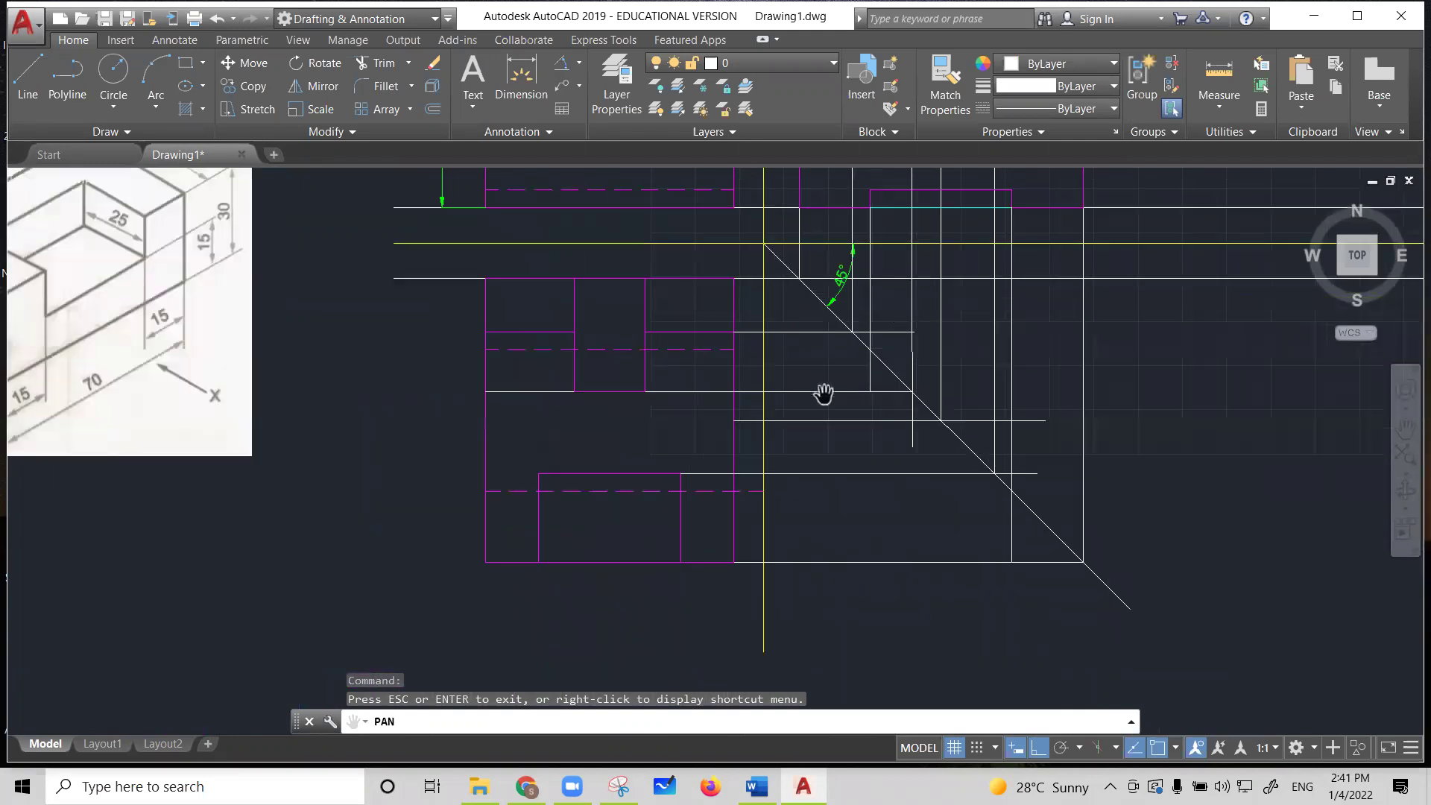
pyautogui.scroll(-2, 824, 393)
pyautogui.moveTo(1144, 406)
pyautogui.mouseDown()
pyautogui.moveTo(1083, 517)
pyautogui.moveTo(1082, 558)
pyautogui.mouseUp()
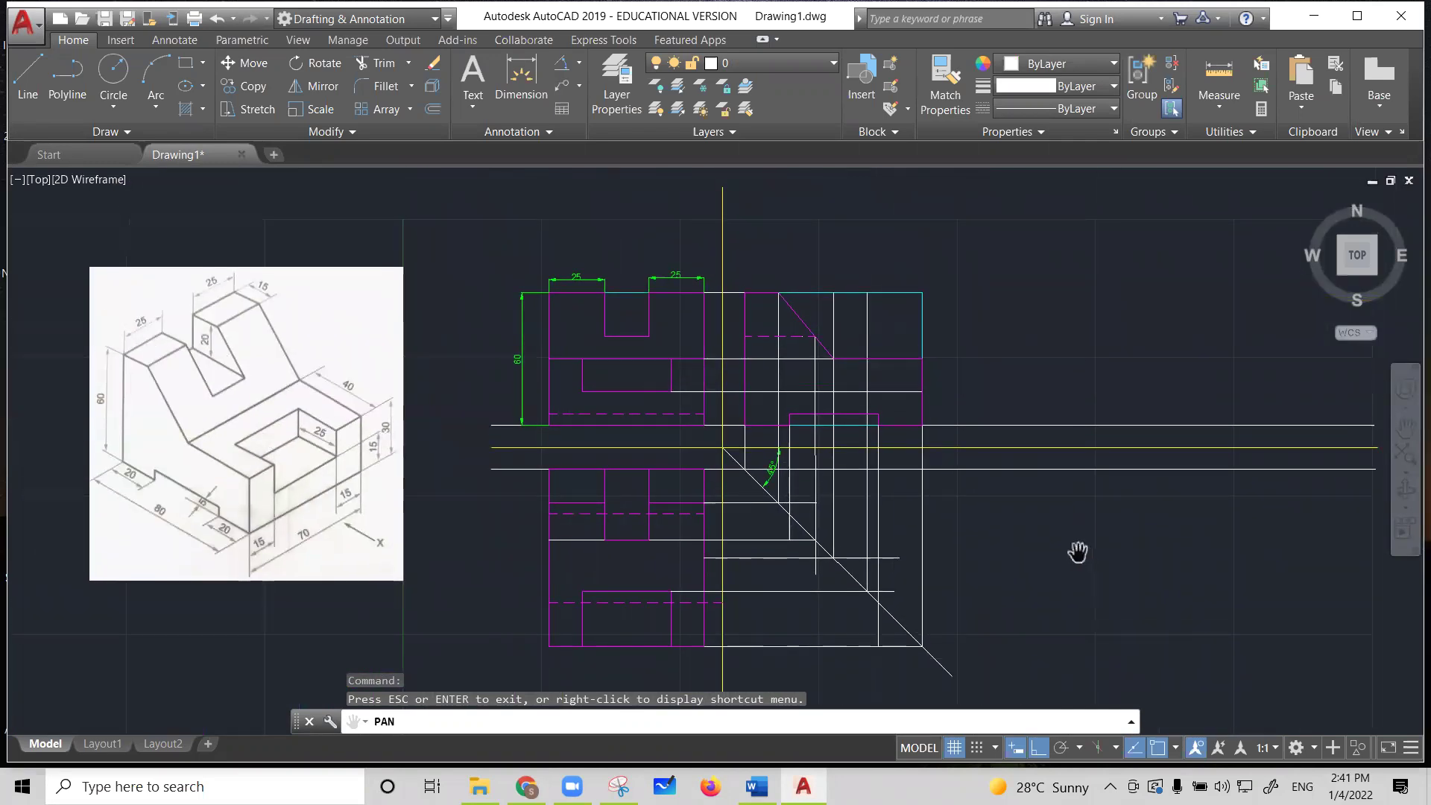
pyautogui.press('Escape')
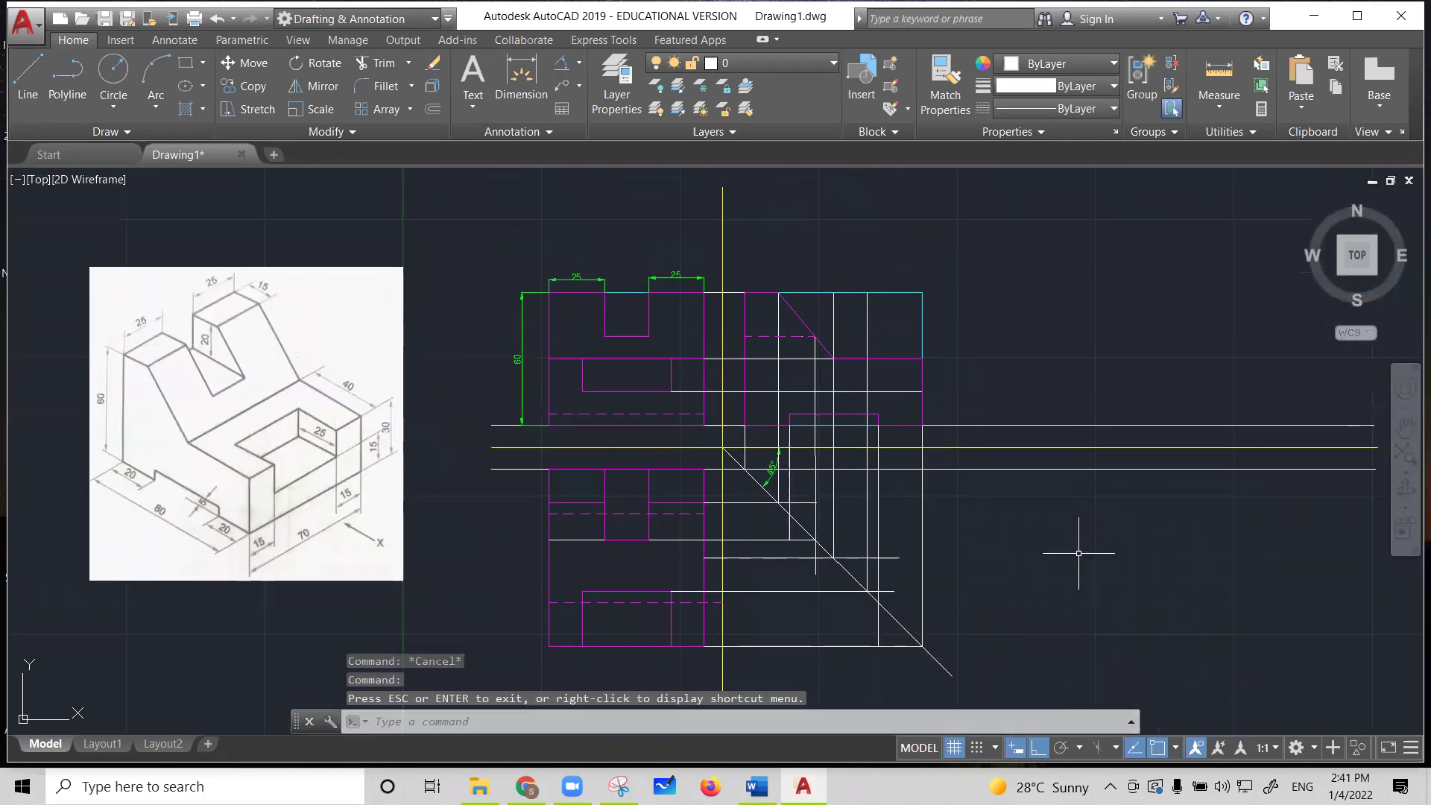
# Dimension the vertical distance from the top view's upper edge to the first solid line below it, left of the view
pyautogui.click(497, 79)
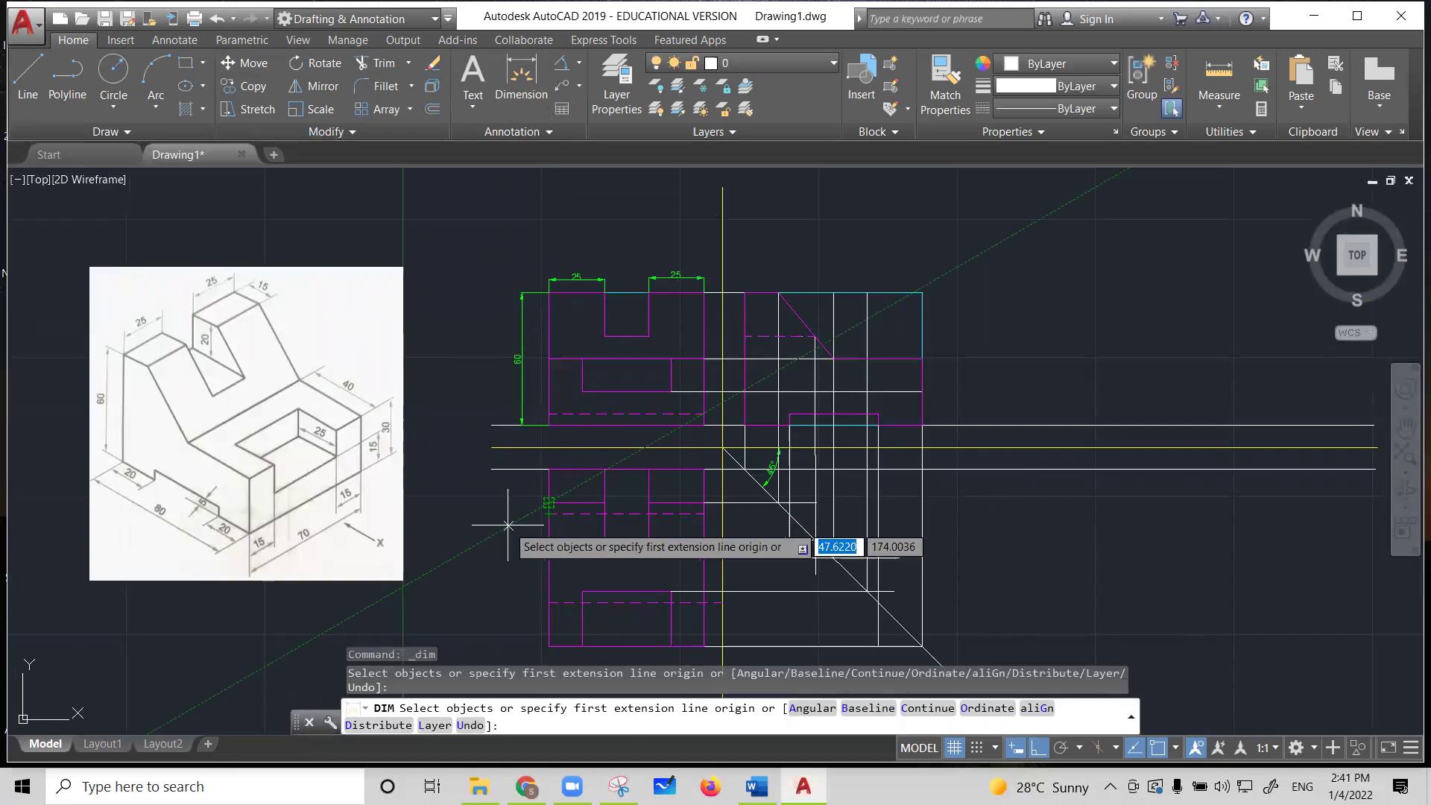
pyautogui.click(549, 502)
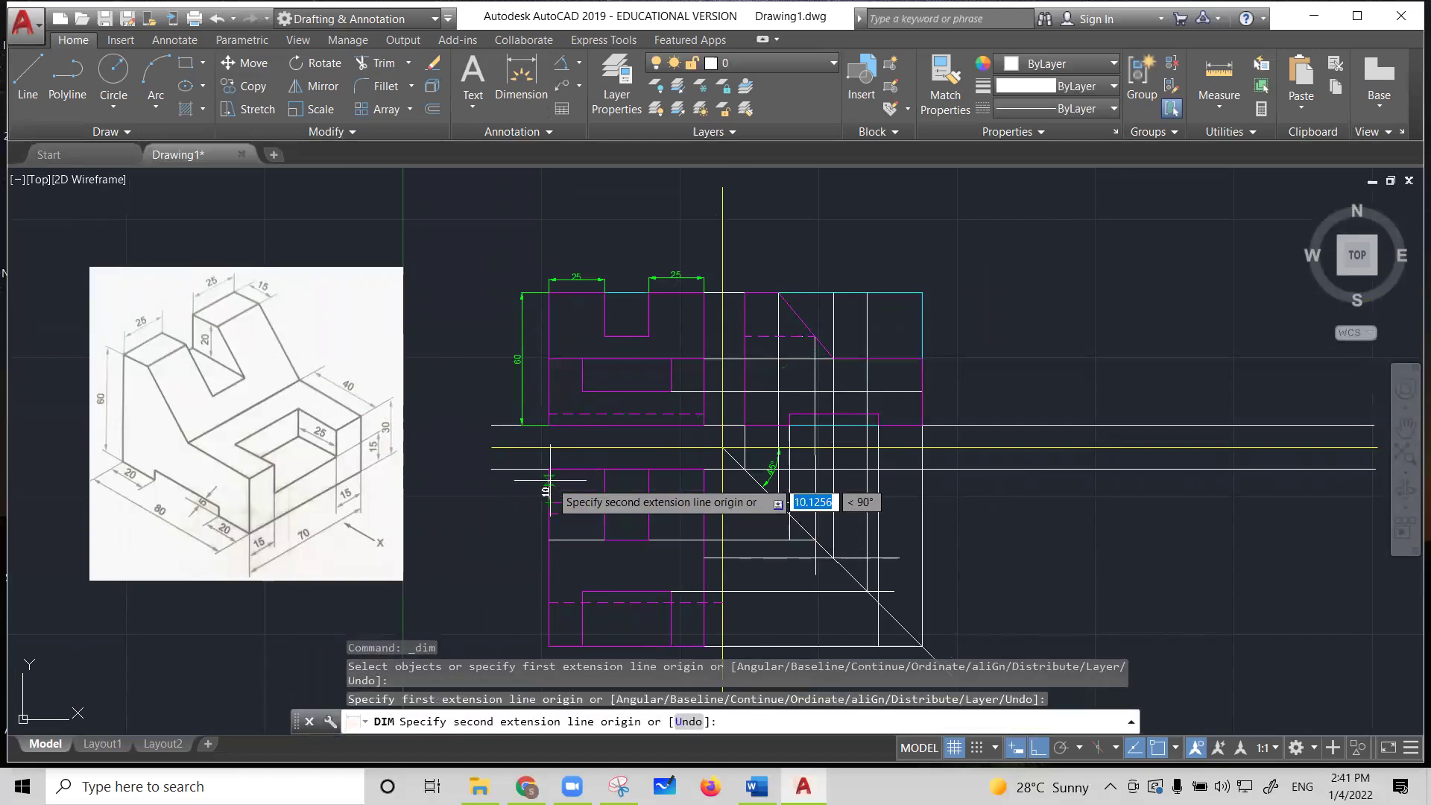
pyautogui.click(550, 469)
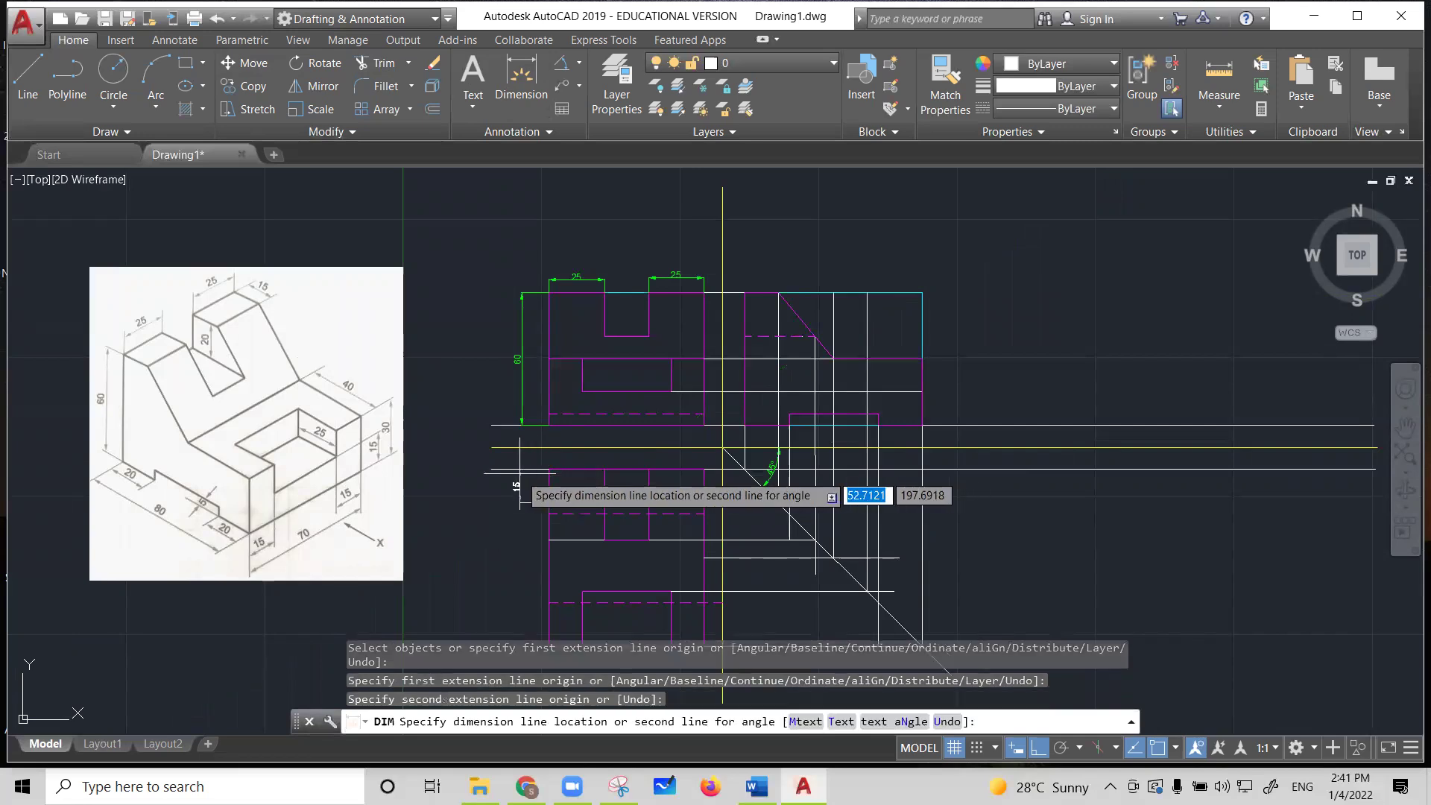
pyautogui.click(519, 473)
pyautogui.press('Escape')
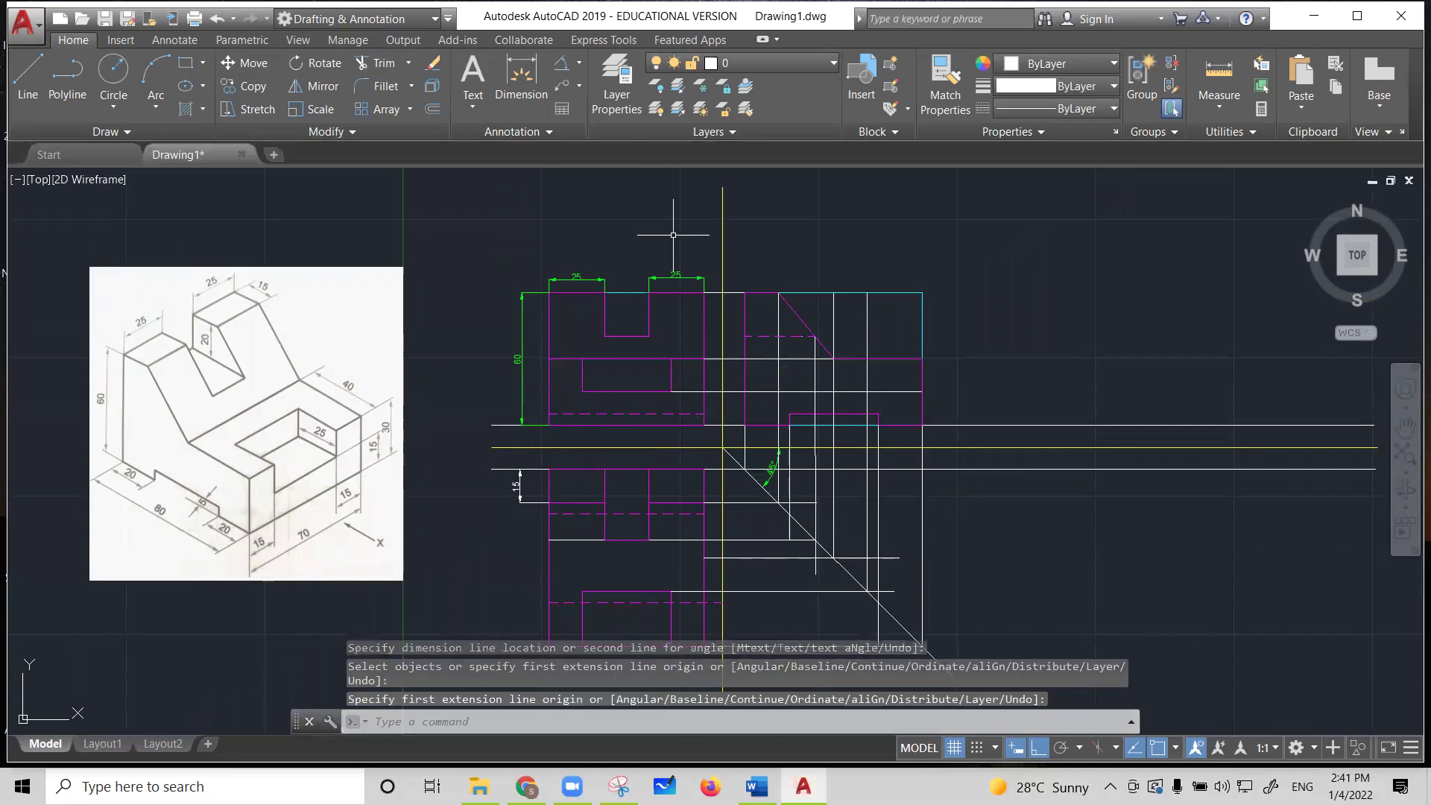
# Draw a horizontal line across the top view at the foot of the slope, from the right edge to the left edge
pyautogui.click(519, 68)
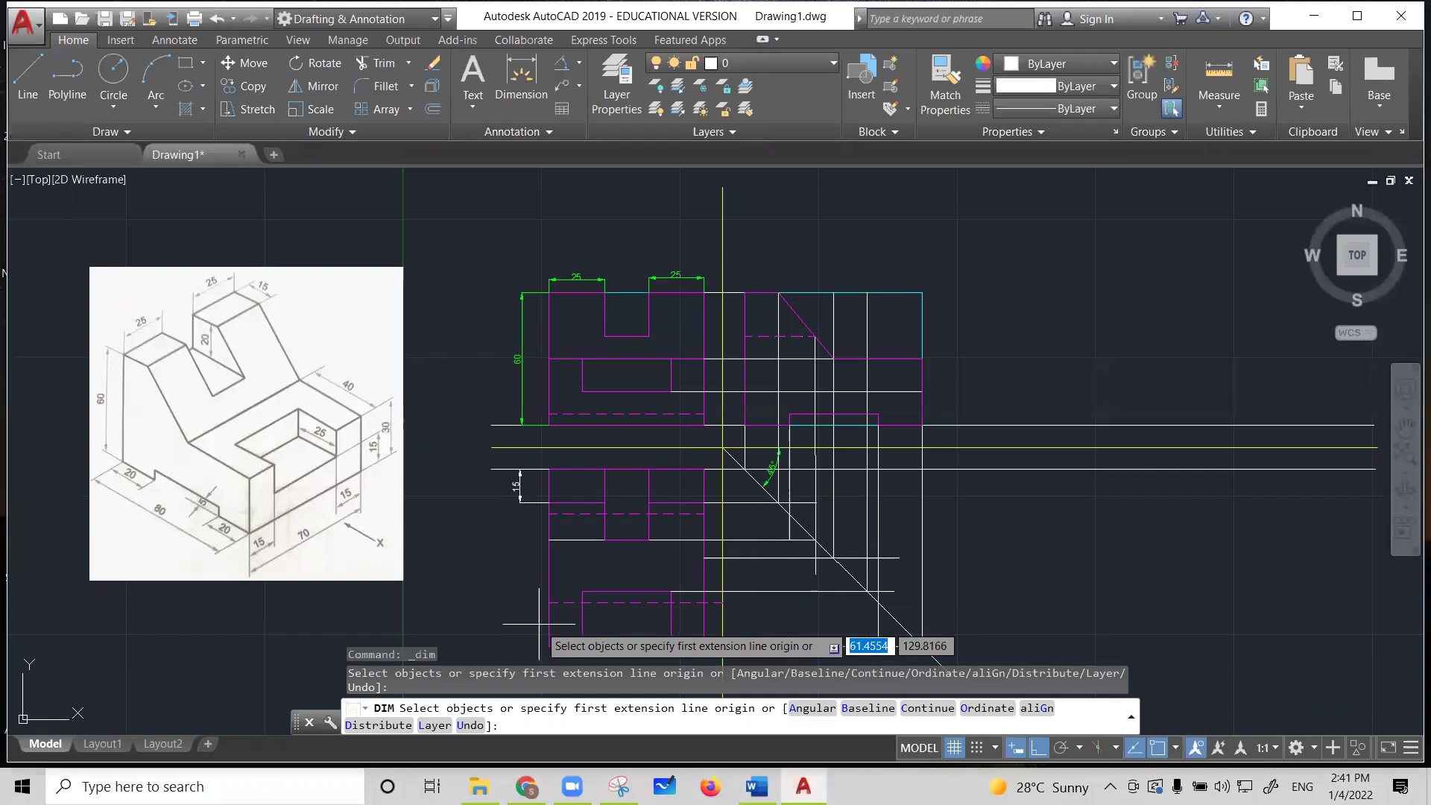
pyautogui.click(25, 78)
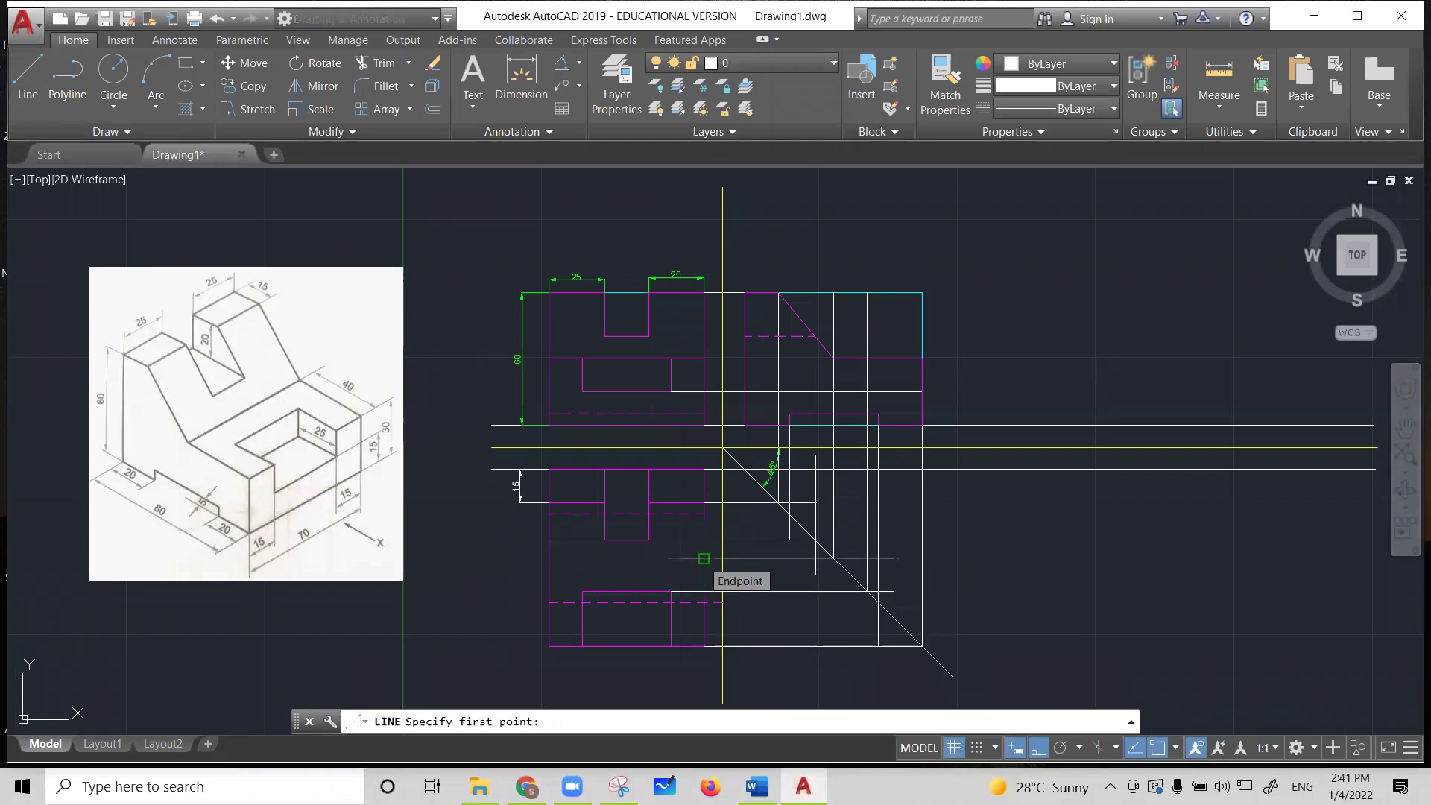
pyautogui.click(703, 558)
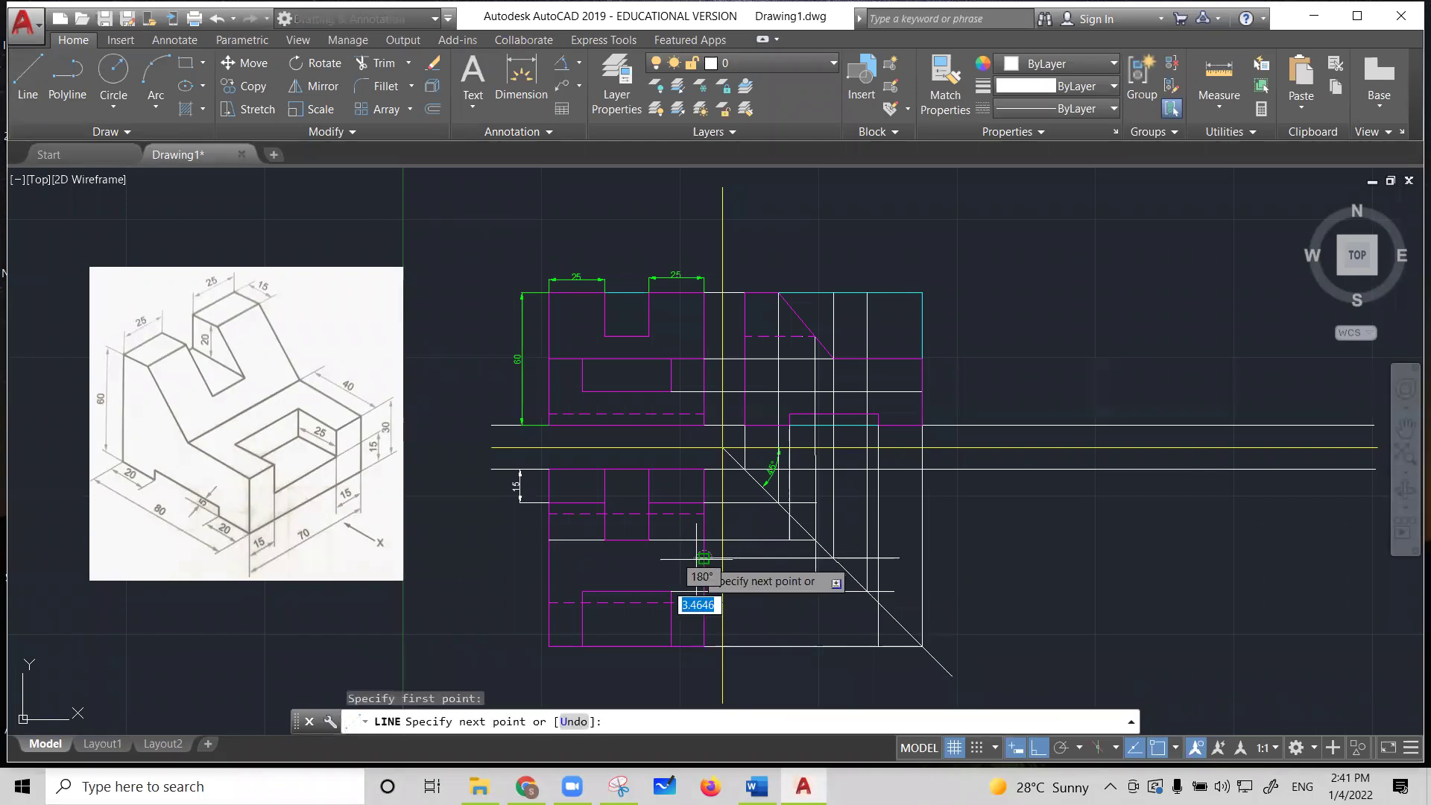
pyautogui.click(549, 559)
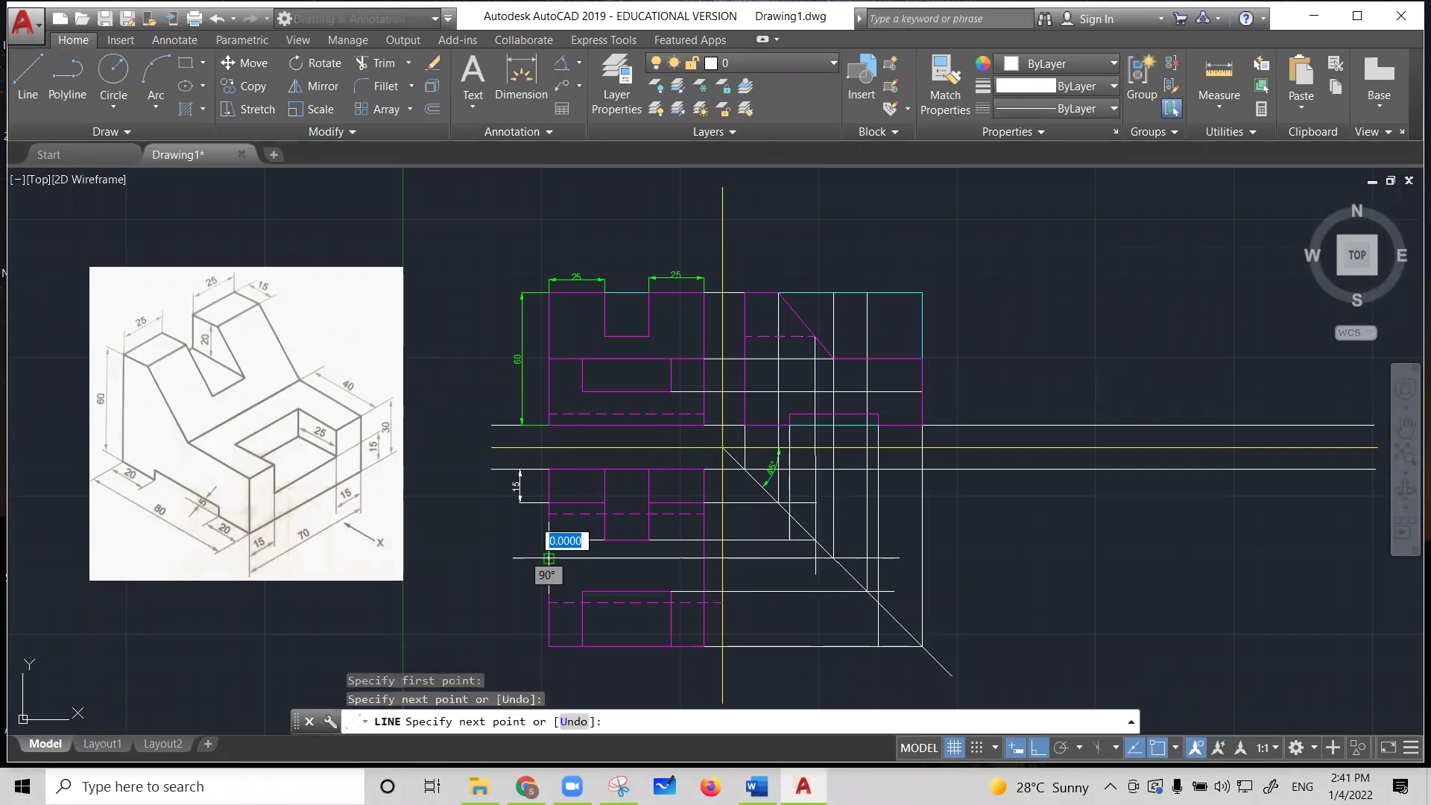
pyautogui.press('Escape')
# Set the colour of the line at the foot of the slope in the top view to Magenta
pyautogui.click(628, 558)
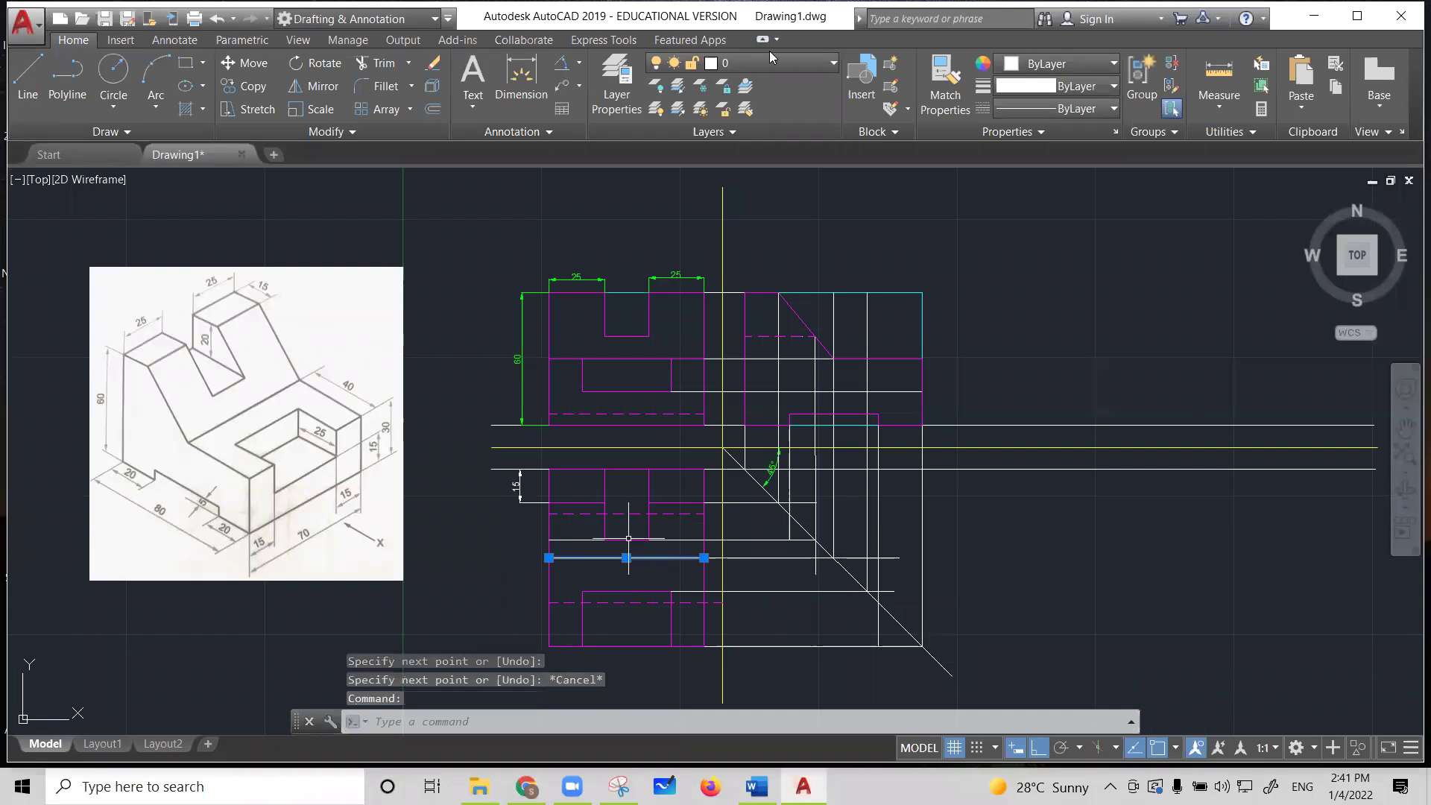
pyautogui.click(1037, 67)
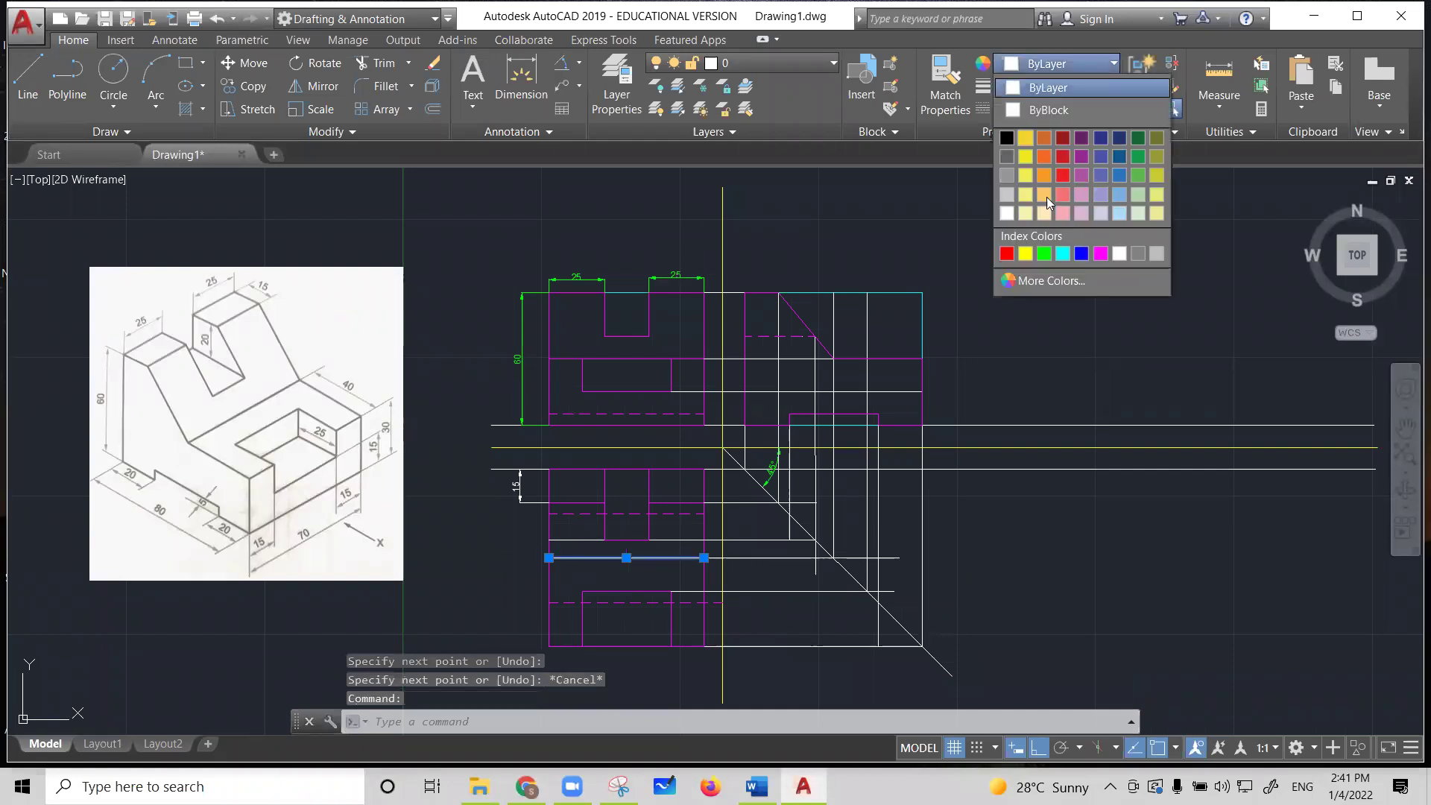
pyautogui.click(1100, 256)
pyautogui.press('Escape')
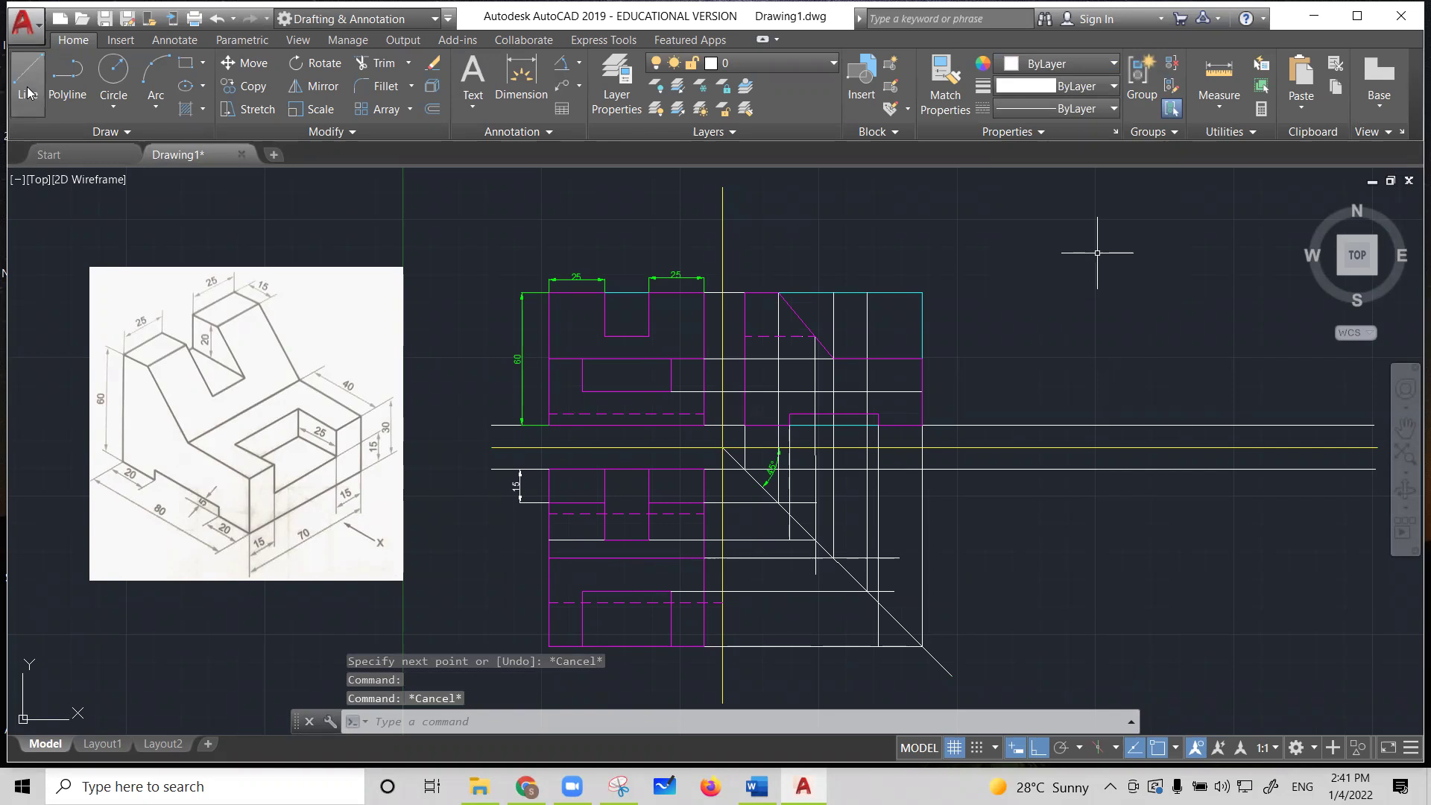
pyautogui.click(520, 73)
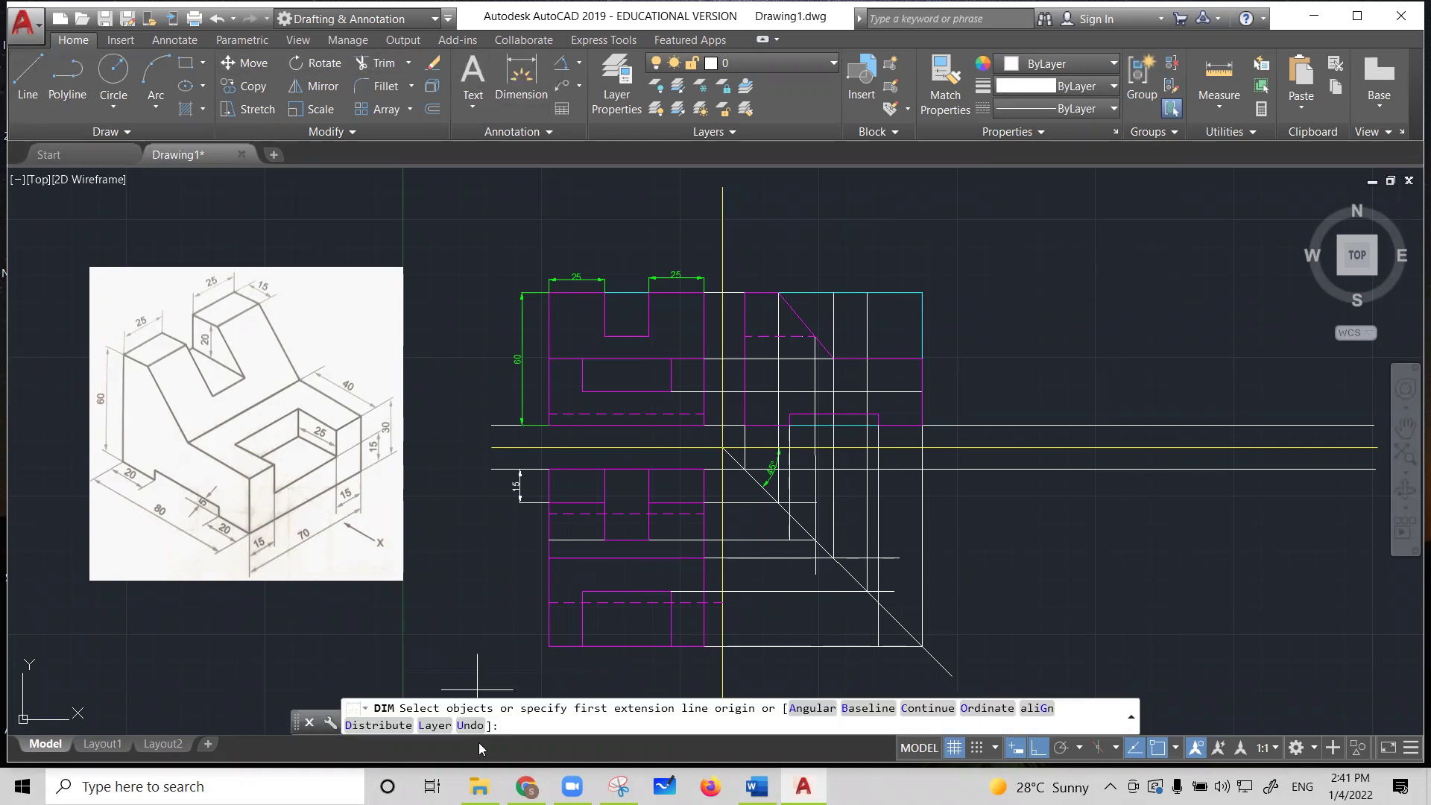
pyautogui.click(550, 645)
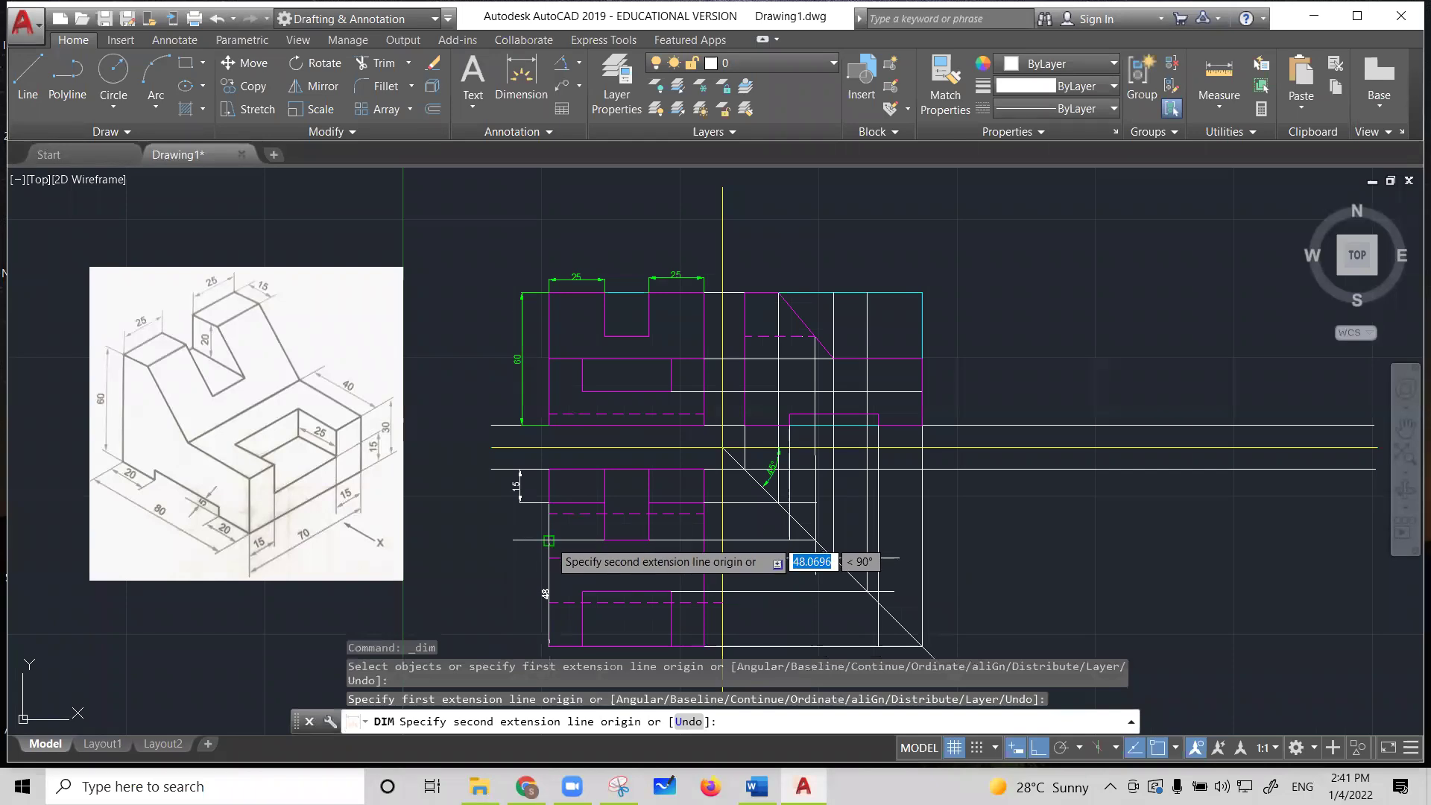
pyautogui.click(548, 540)
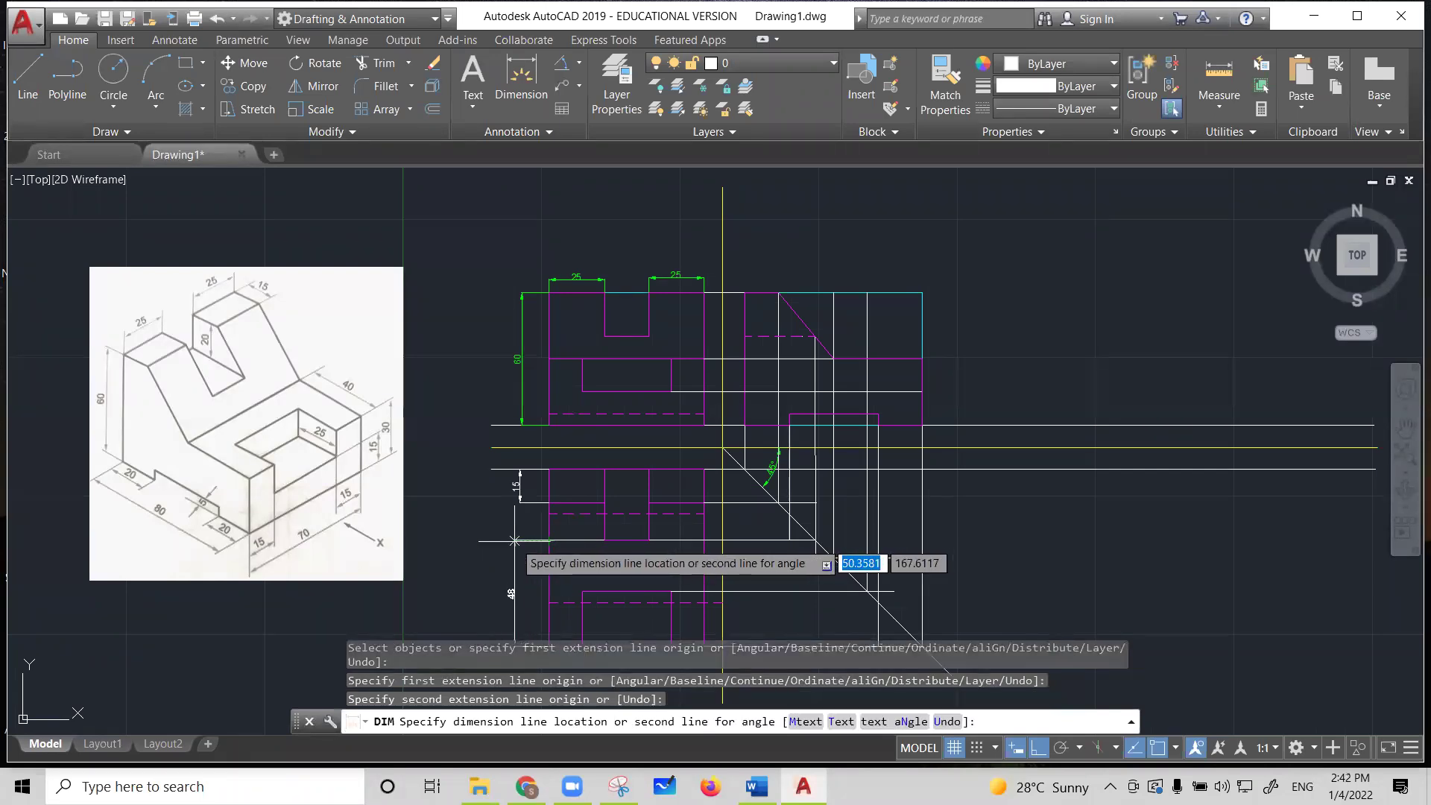
pyautogui.press('Escape')
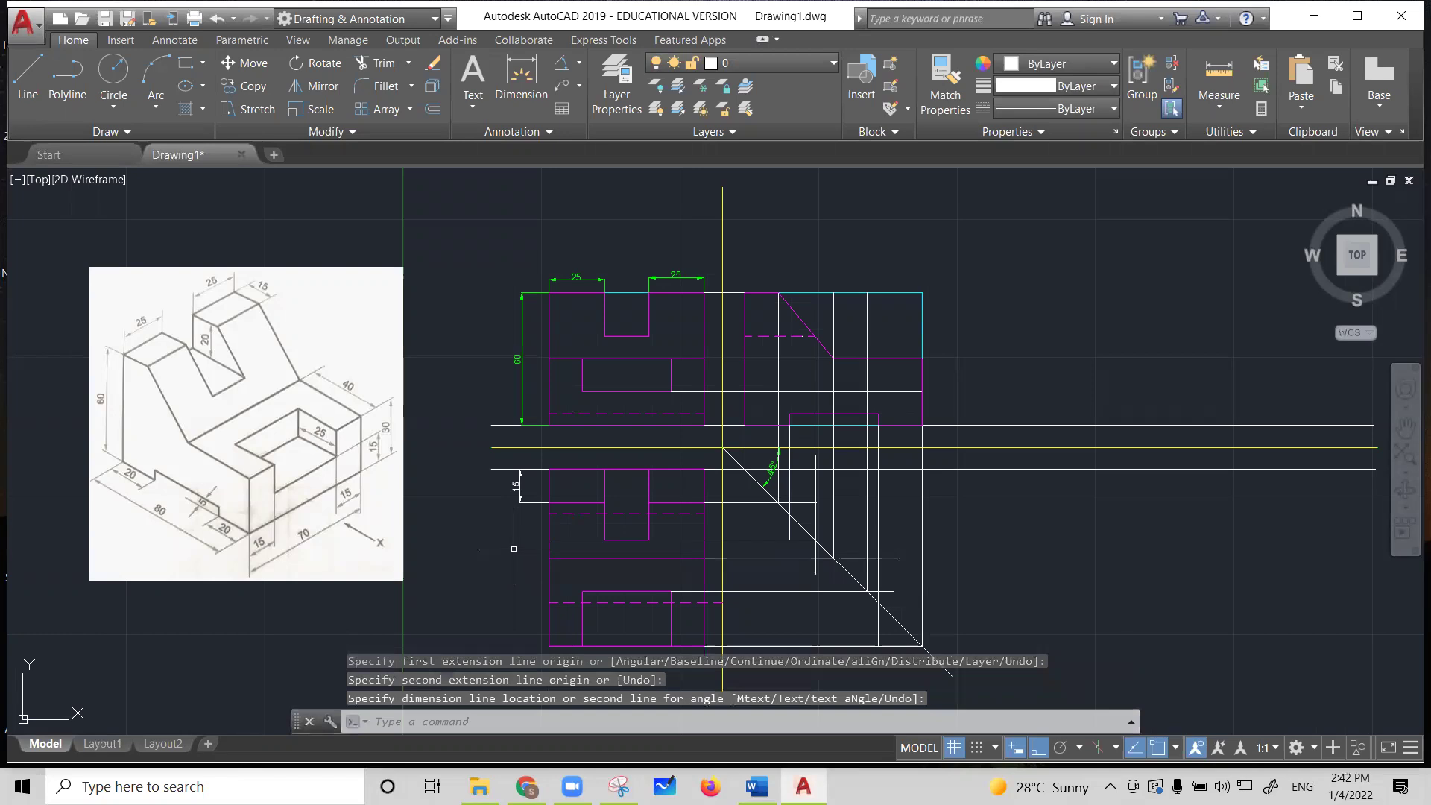
# Draw a 40-unit vertical line along the top view's left edge, from its lower-left corner up to the foot-of-slope line
pyautogui.click(28, 75)
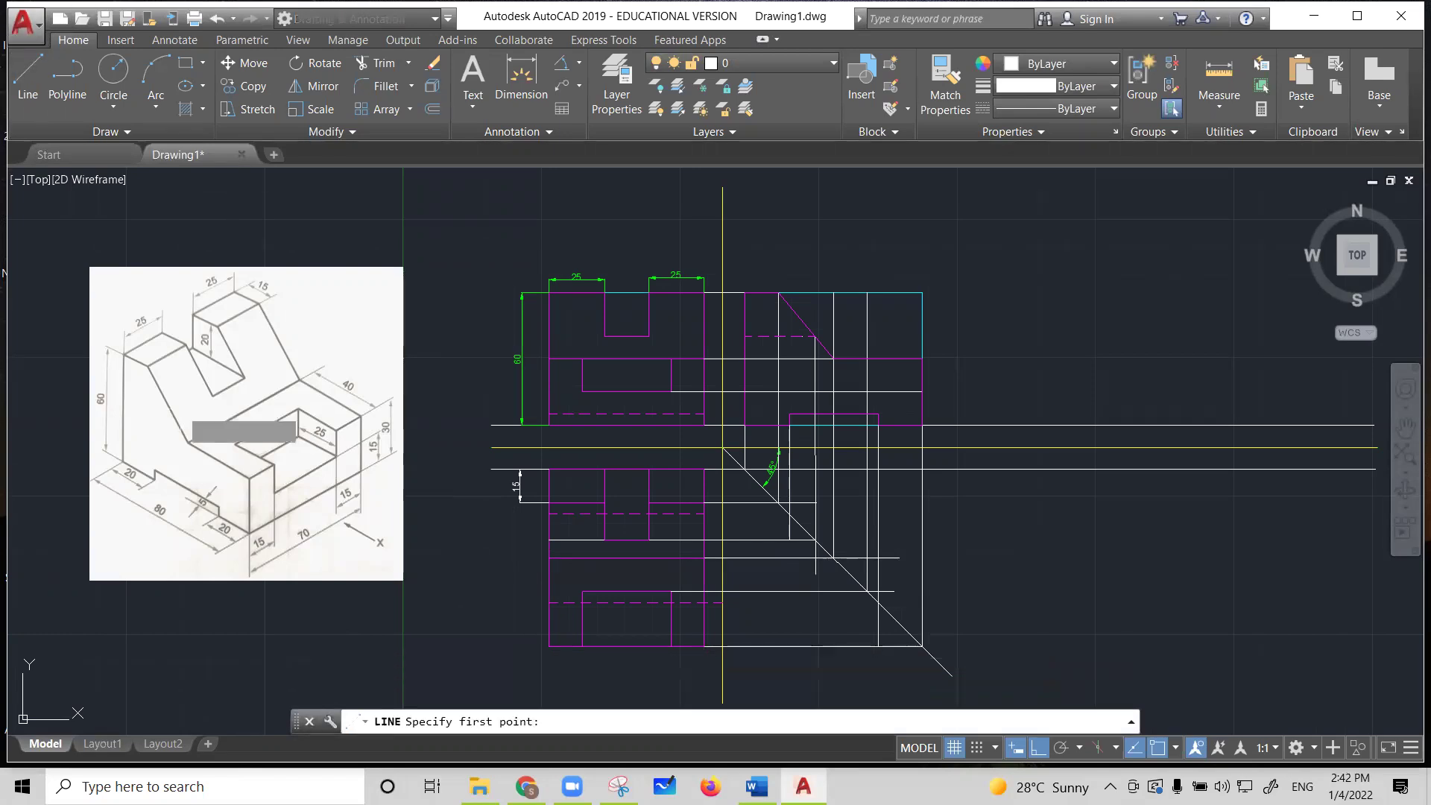
pyautogui.click(550, 644)
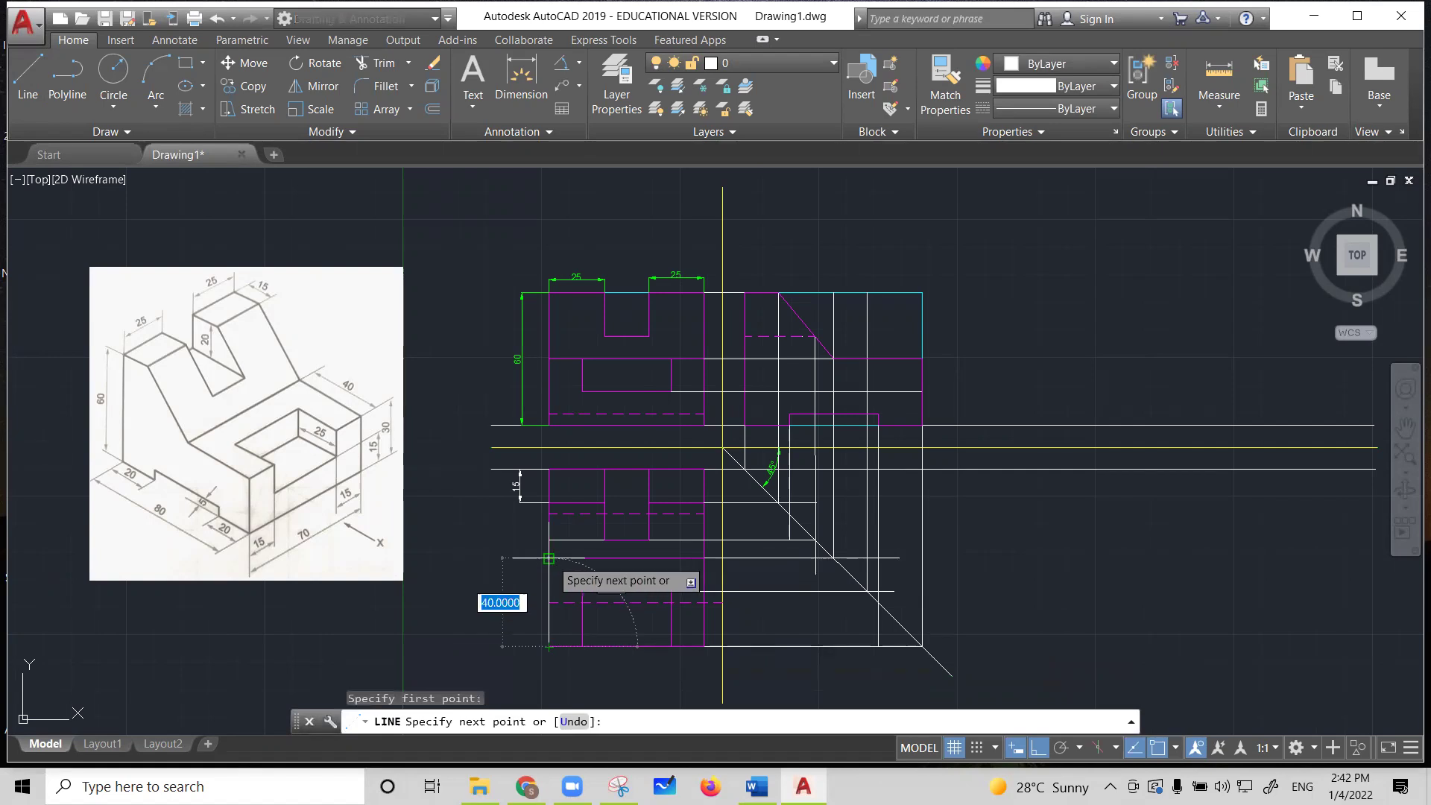
pyautogui.click(549, 558)
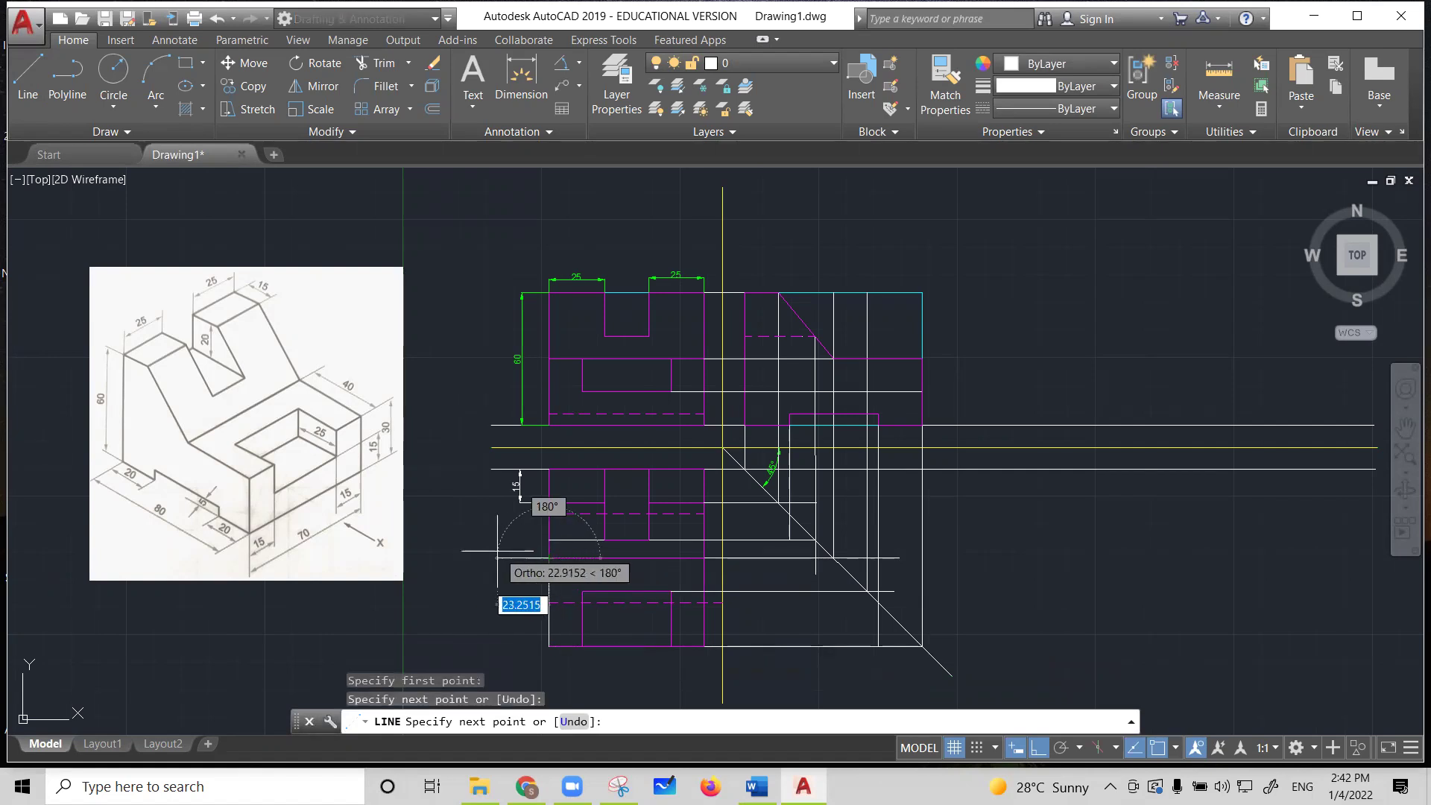
pyautogui.press('Escape')
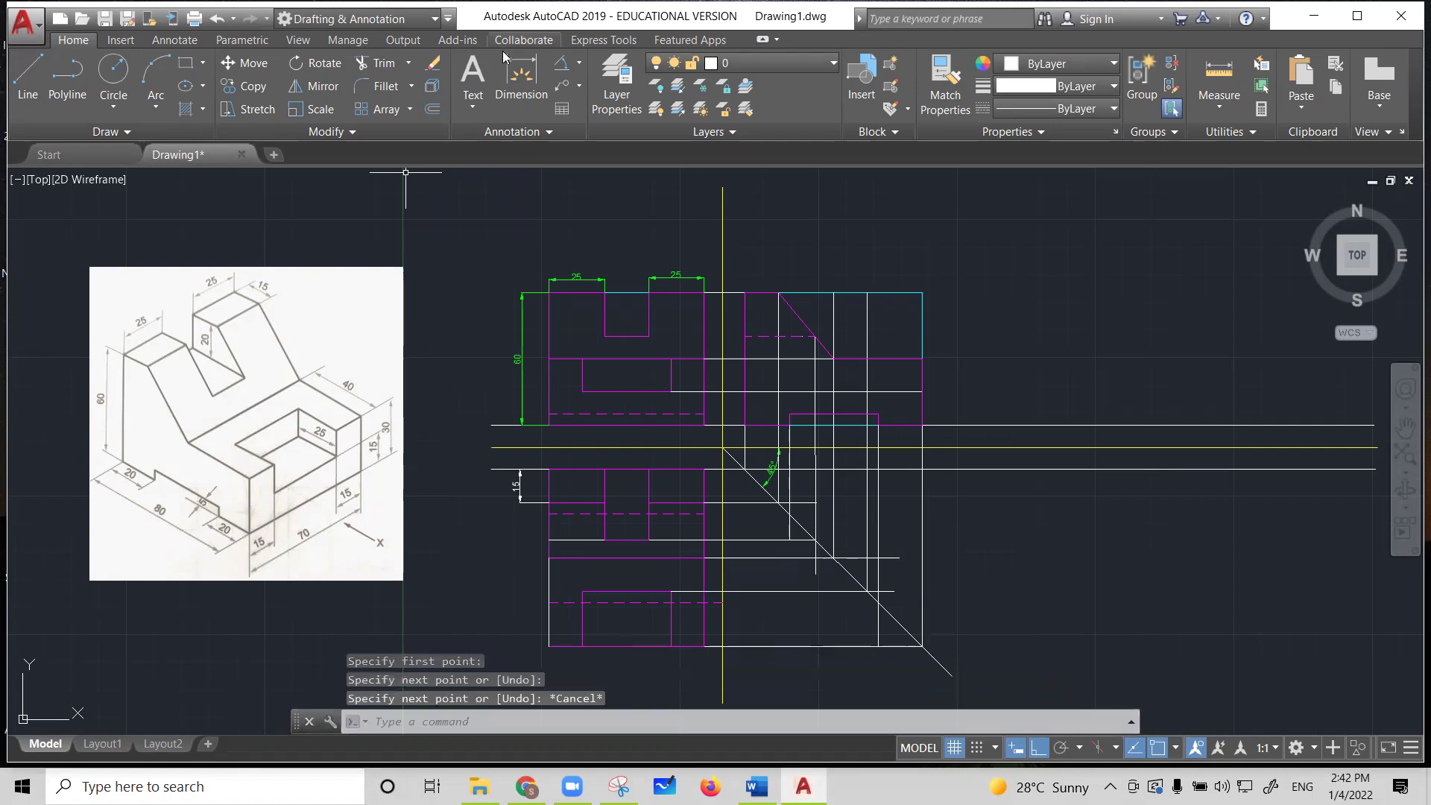
# Dimension the vertical distance from the top view's lower-left corner to the foot-of-slope line, placing it left of the view
pyautogui.click(521, 79)
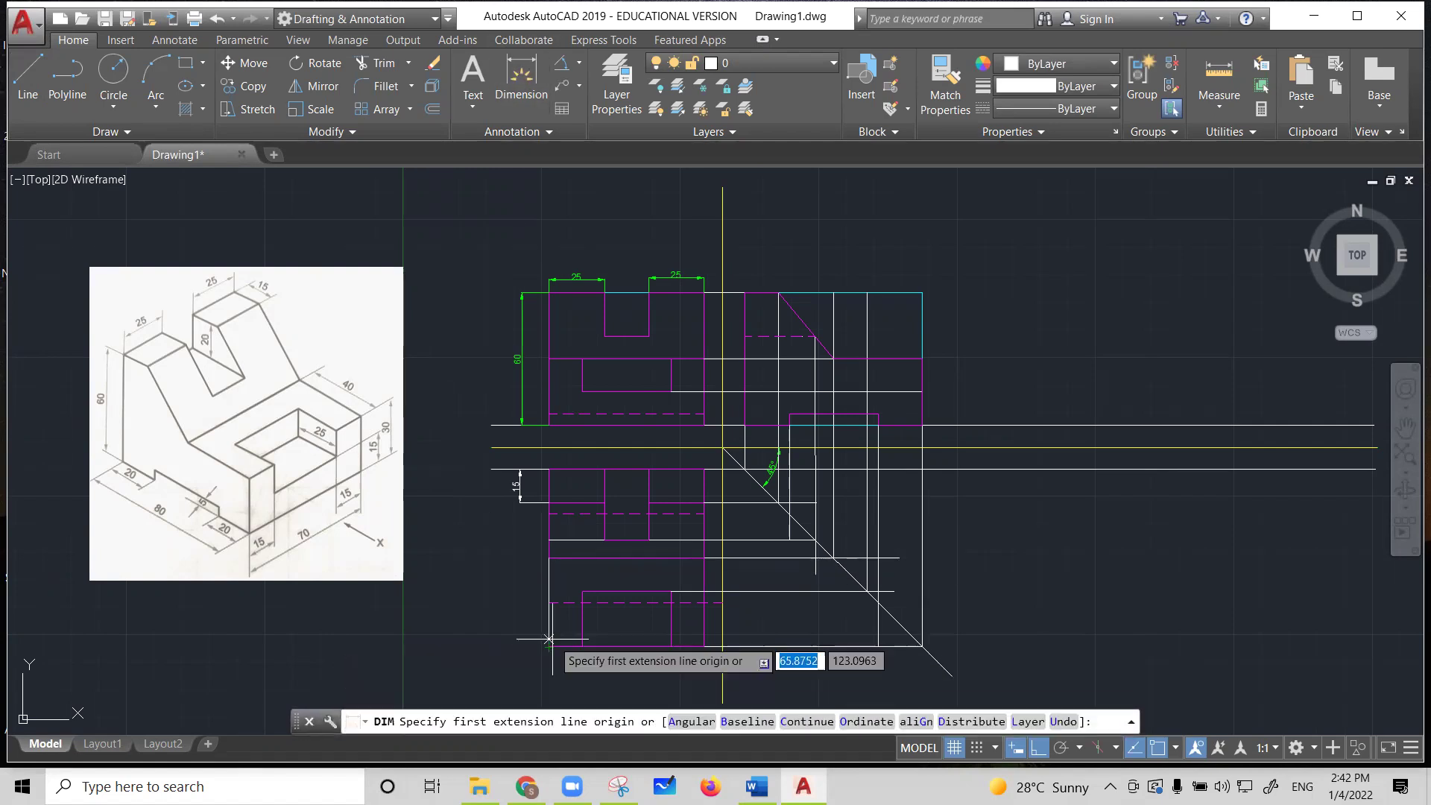
pyautogui.click(549, 645)
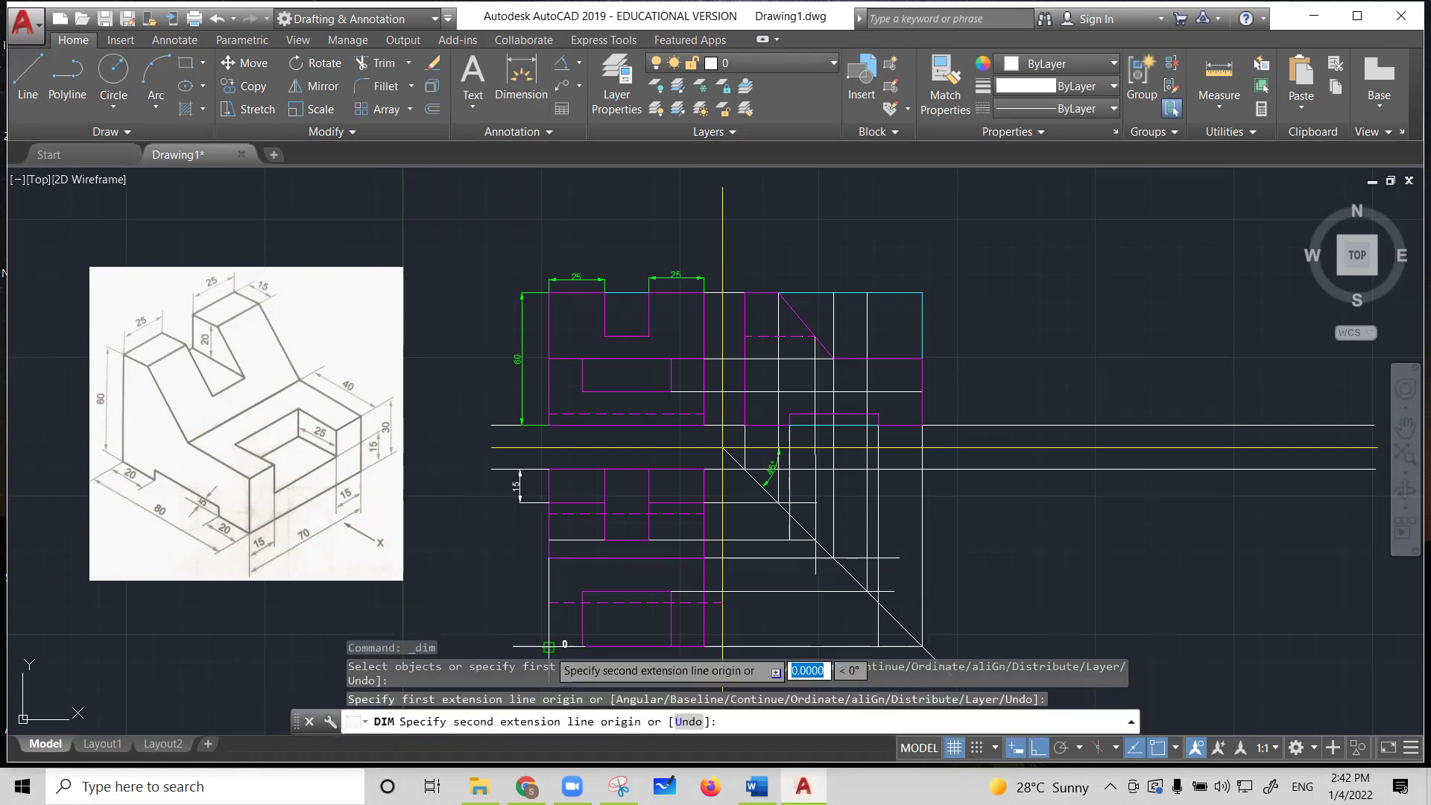
pyautogui.click(549, 558)
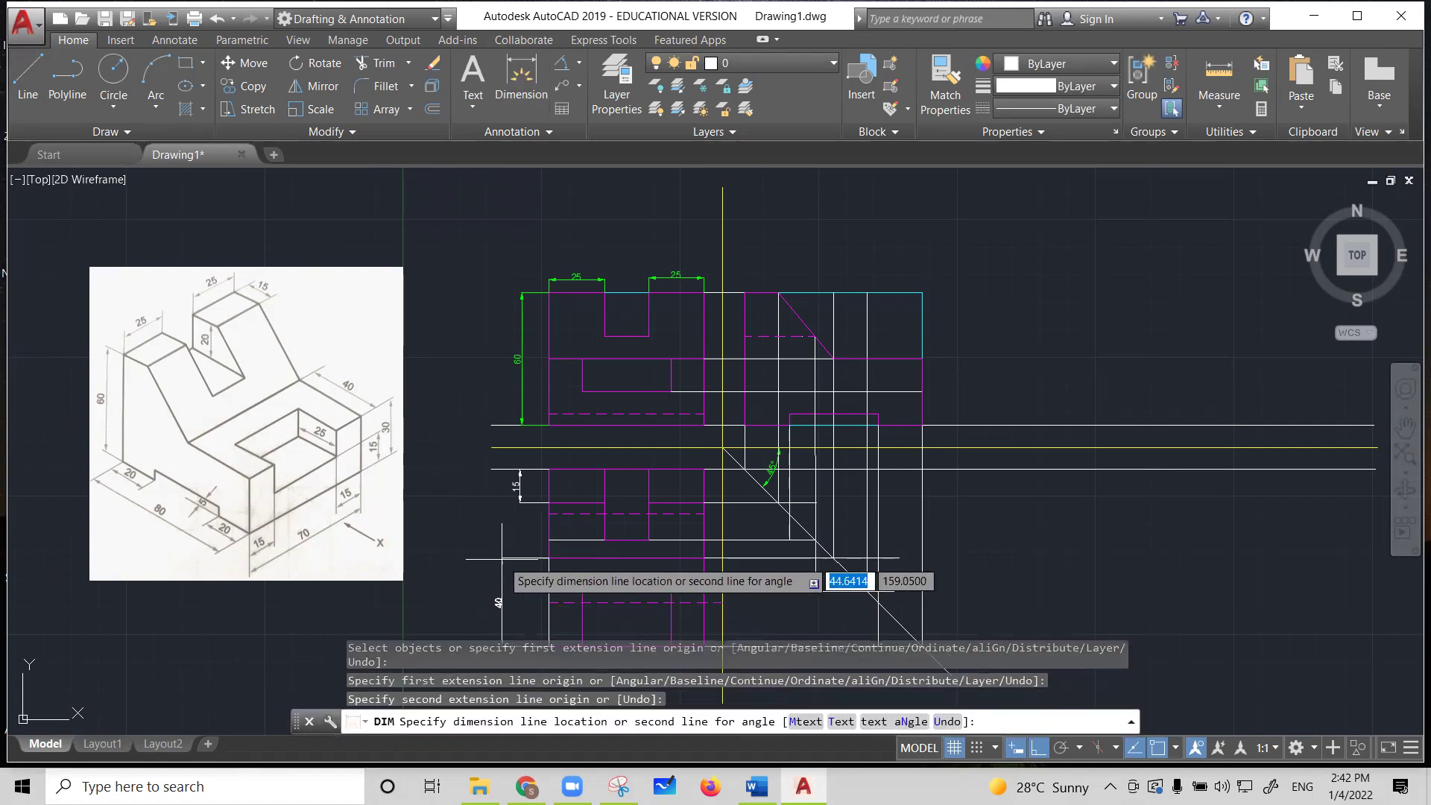
pyautogui.click(501, 558)
pyautogui.press('Return')
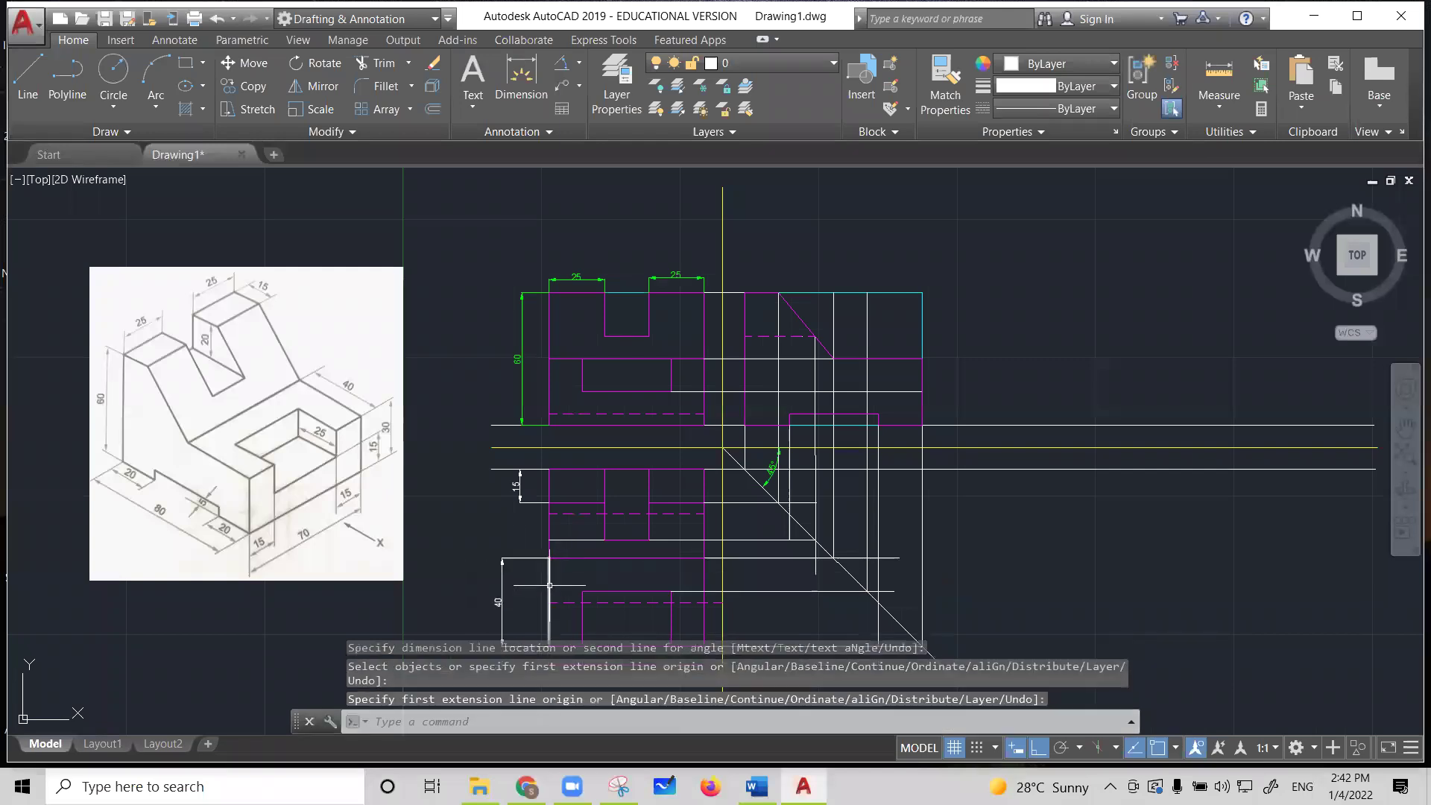
# Set the colour of the vertical line on the lower part of the top view's left edge to Magenta
pyautogui.click(550, 585)
pyautogui.click(1059, 63)
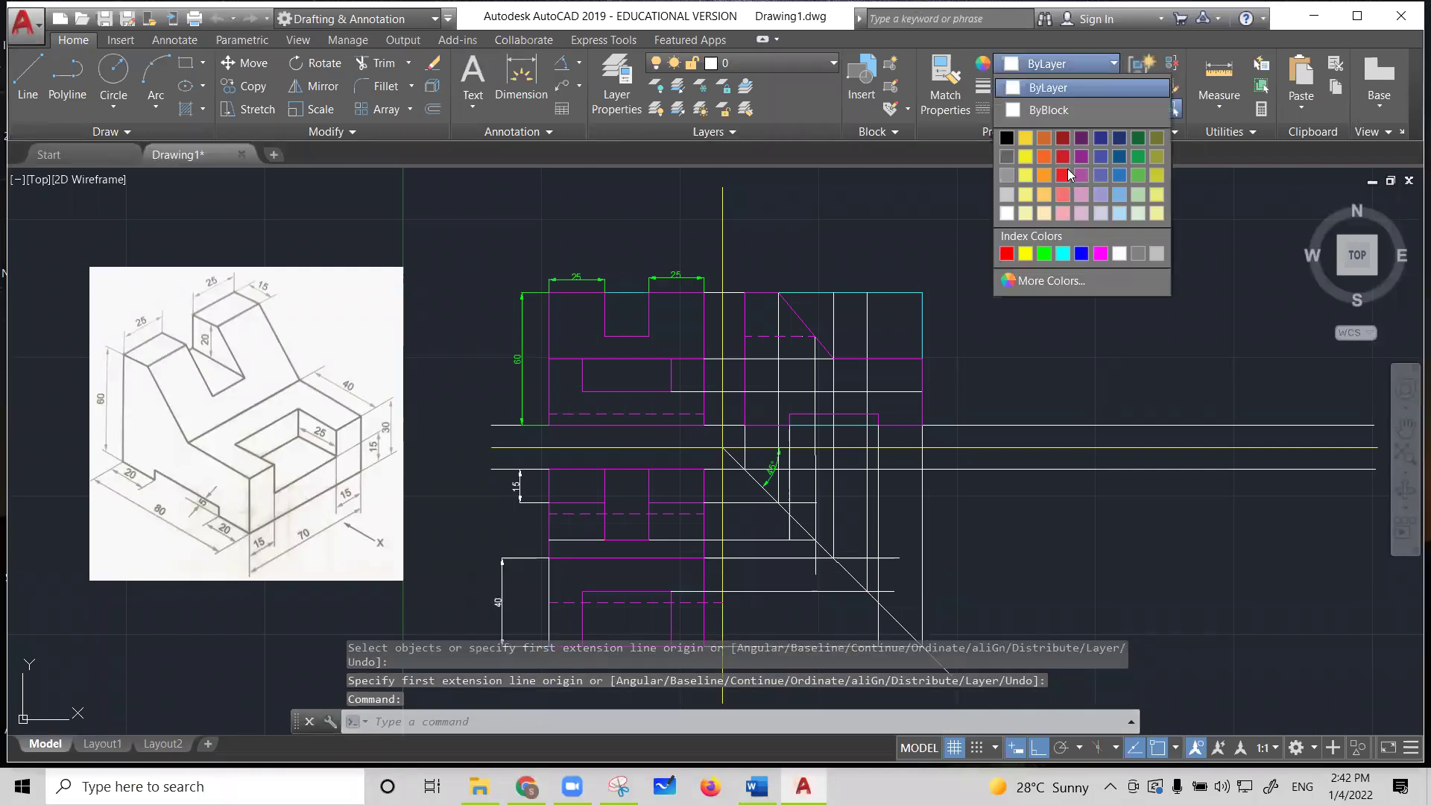
pyautogui.click(1099, 254)
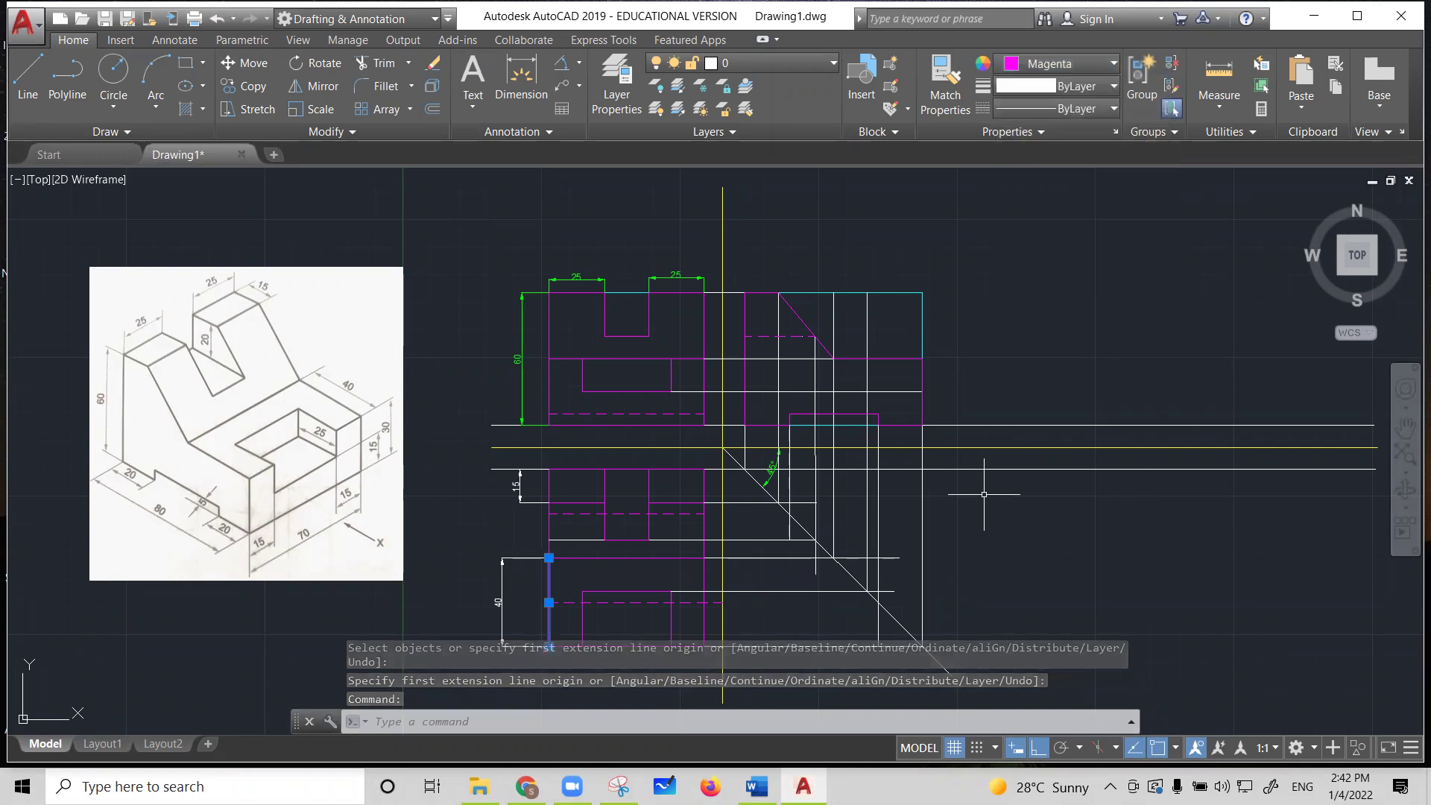
pyautogui.press('Escape')
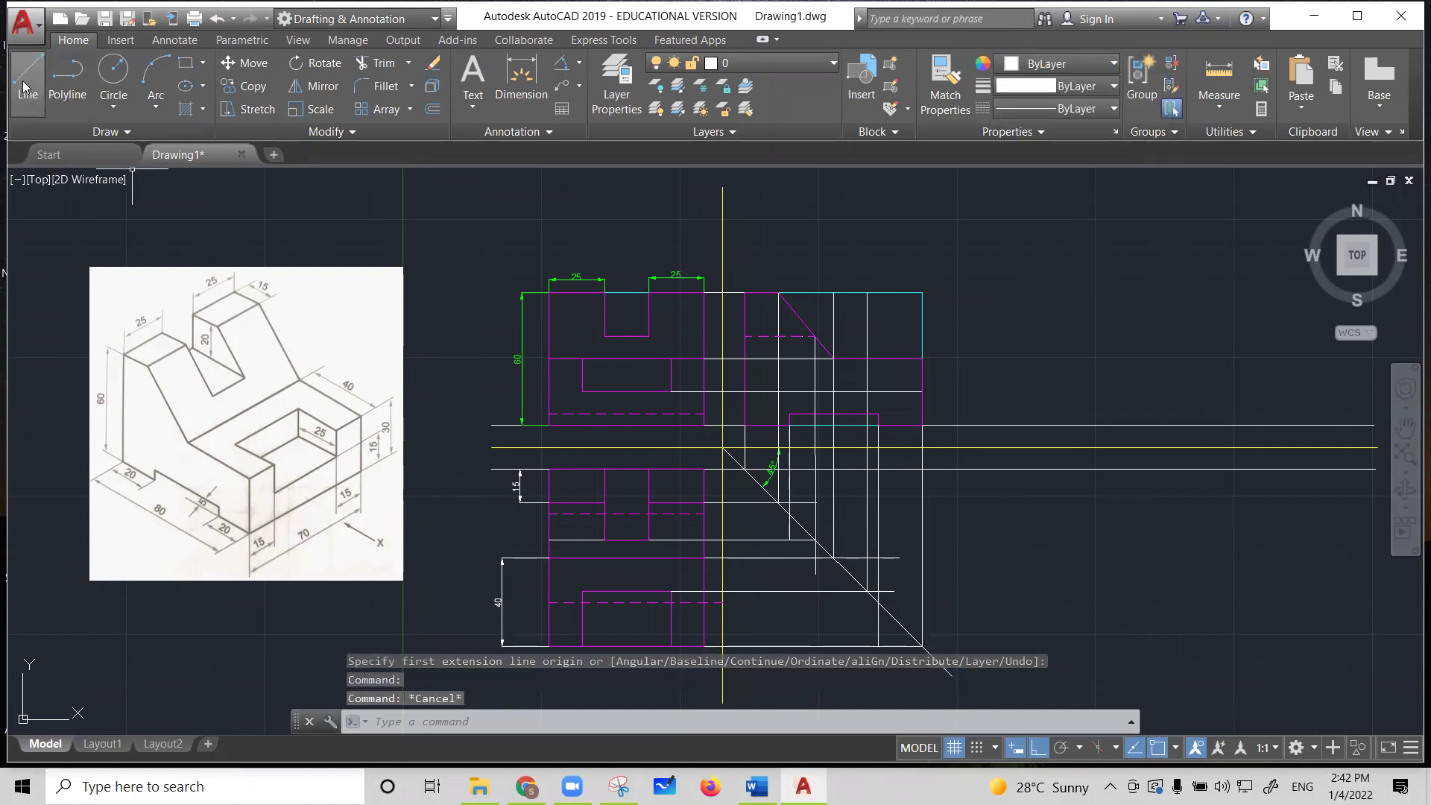
# Dimension the vertical depth of the rectangular pocket in the front view, placing it just right of the pocket
pyautogui.click(521, 82)
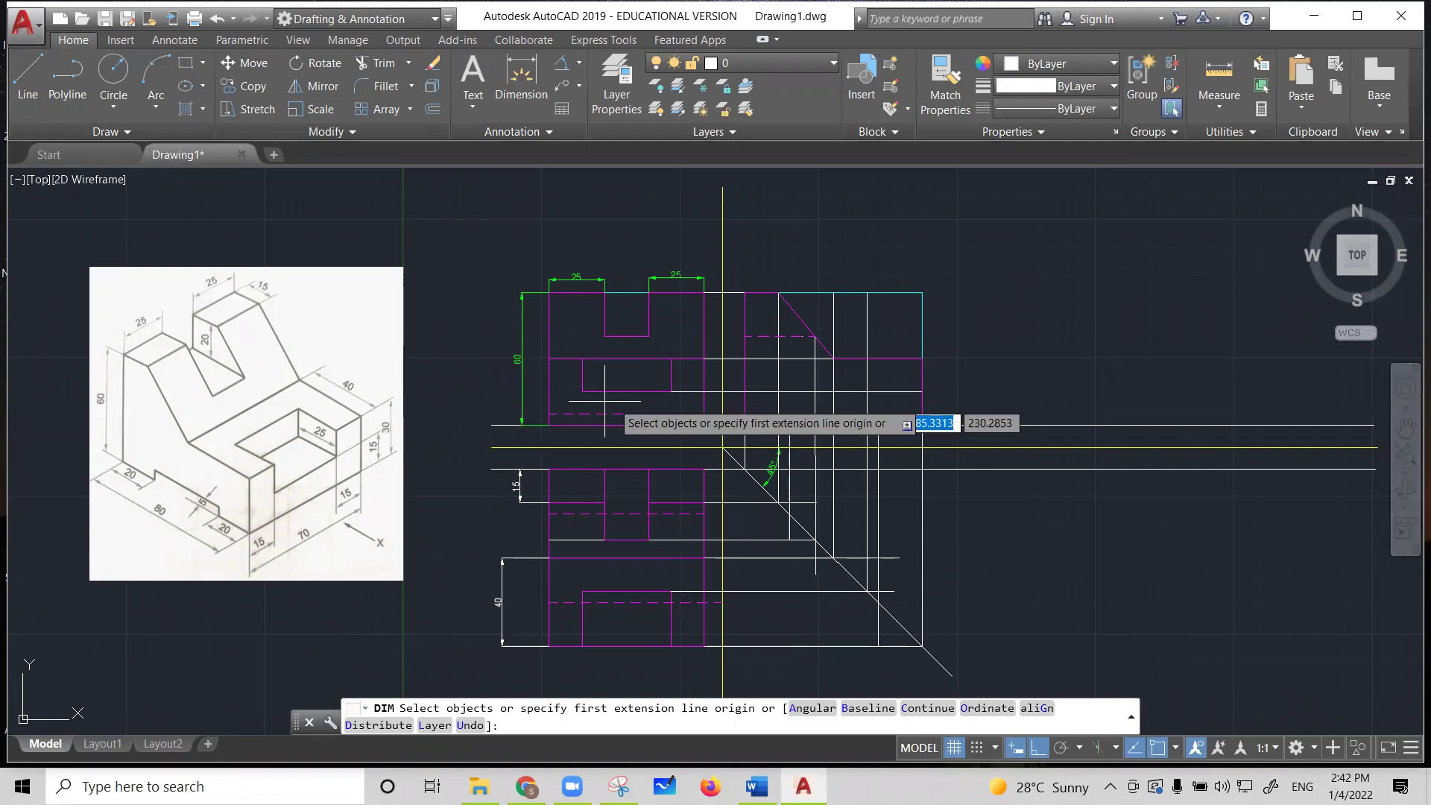
pyautogui.click(670, 390)
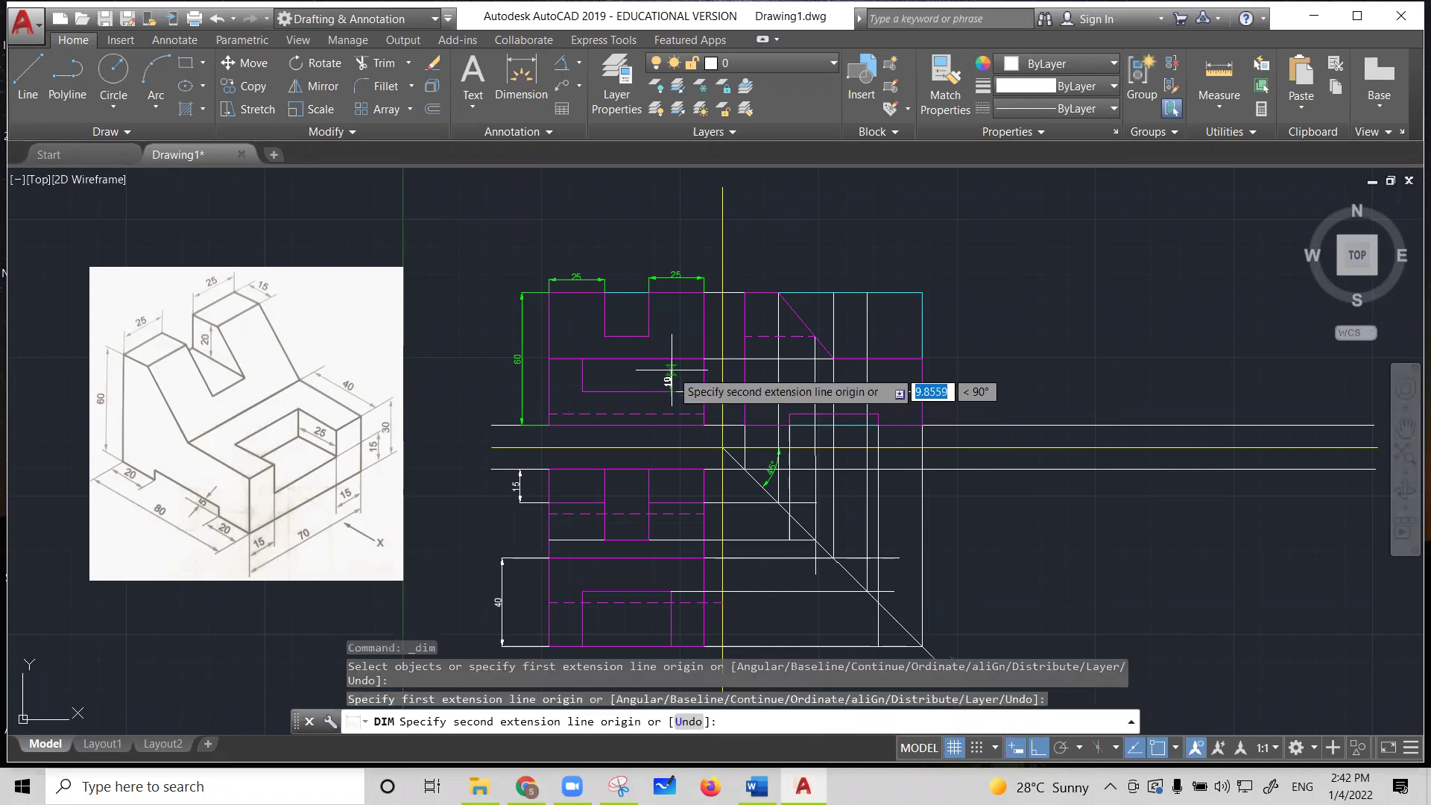
pyautogui.click(670, 359)
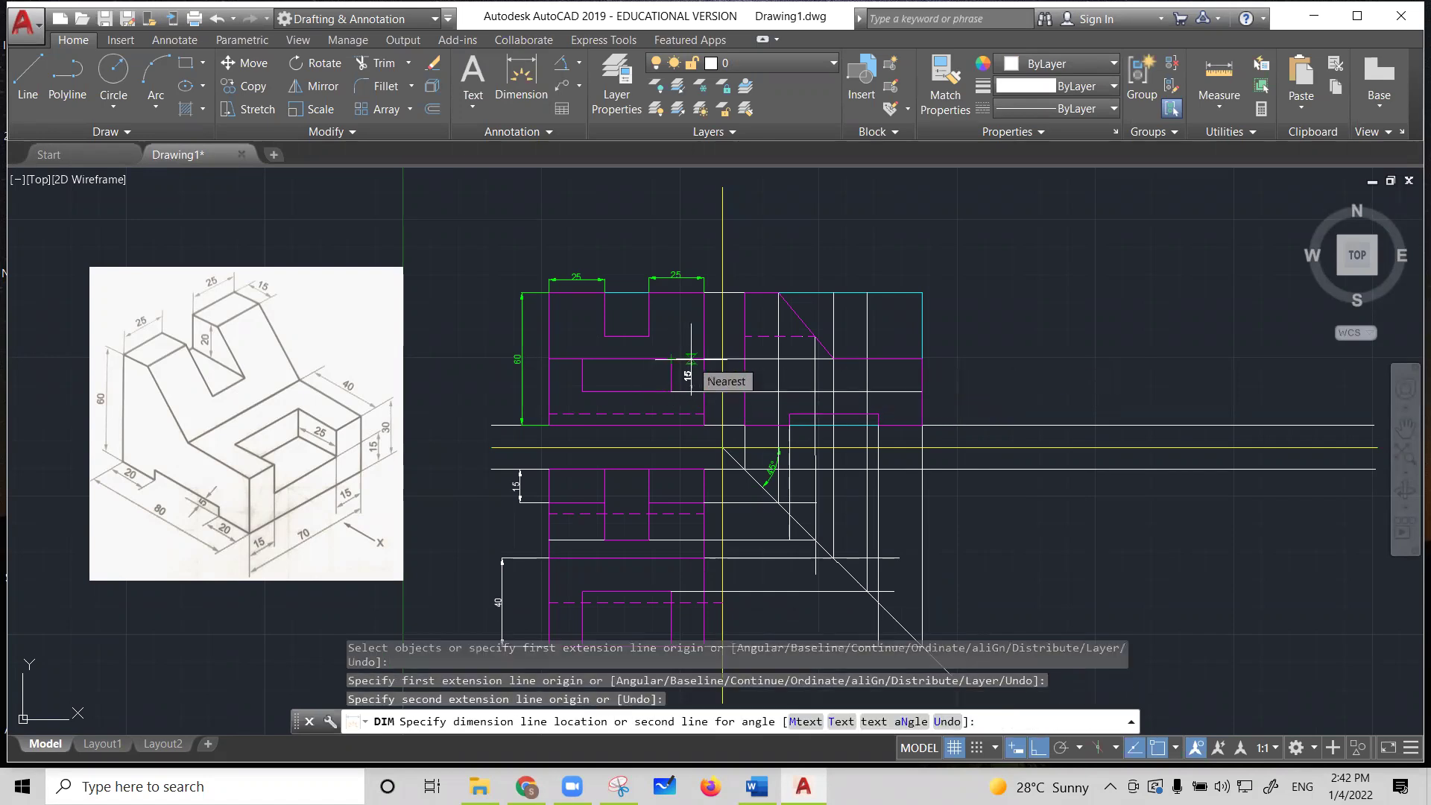
pyautogui.click(689, 373)
pyautogui.press('Return')
pyautogui.click(521, 74)
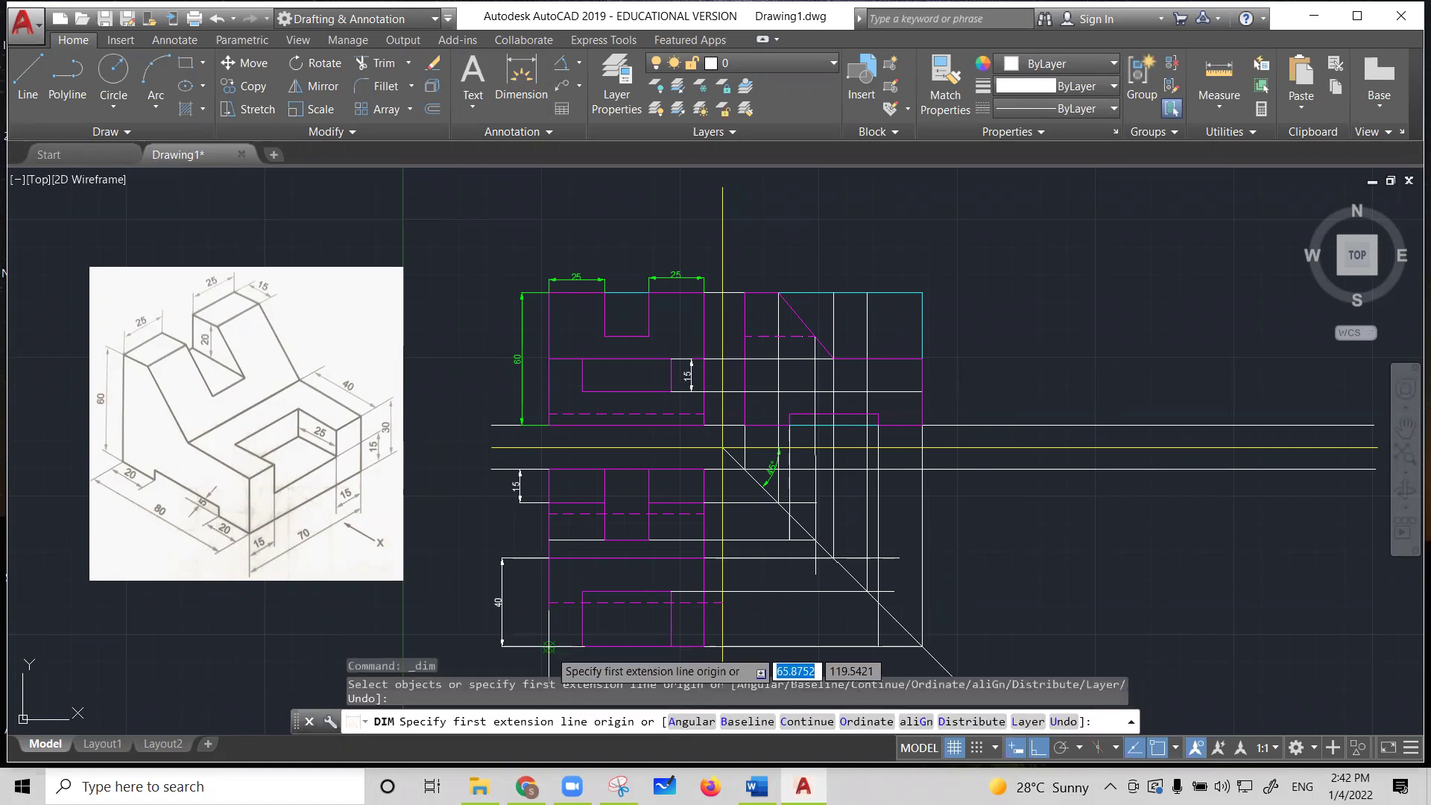
pyautogui.click(549, 646)
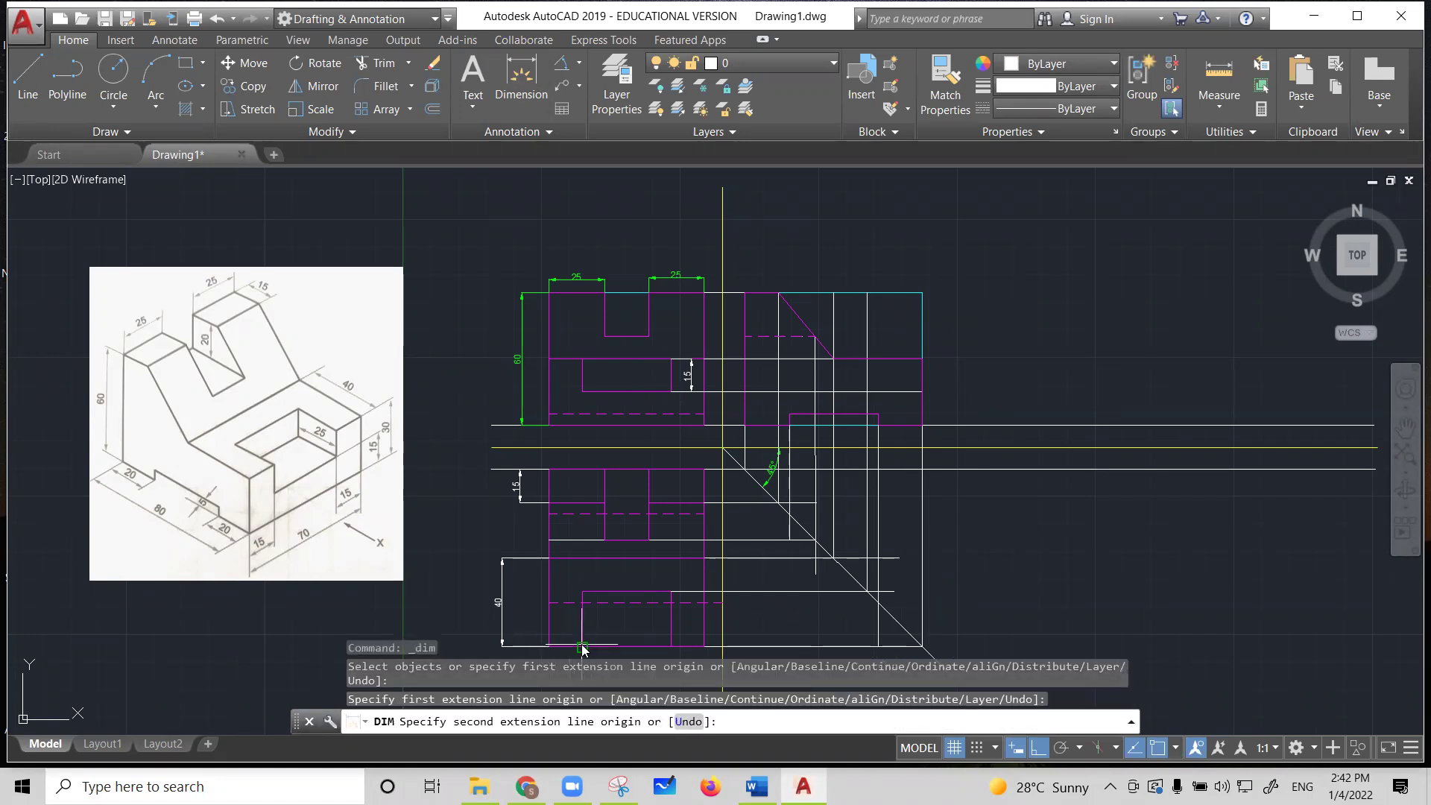
pyautogui.click(582, 646)
pyautogui.press('Escape')
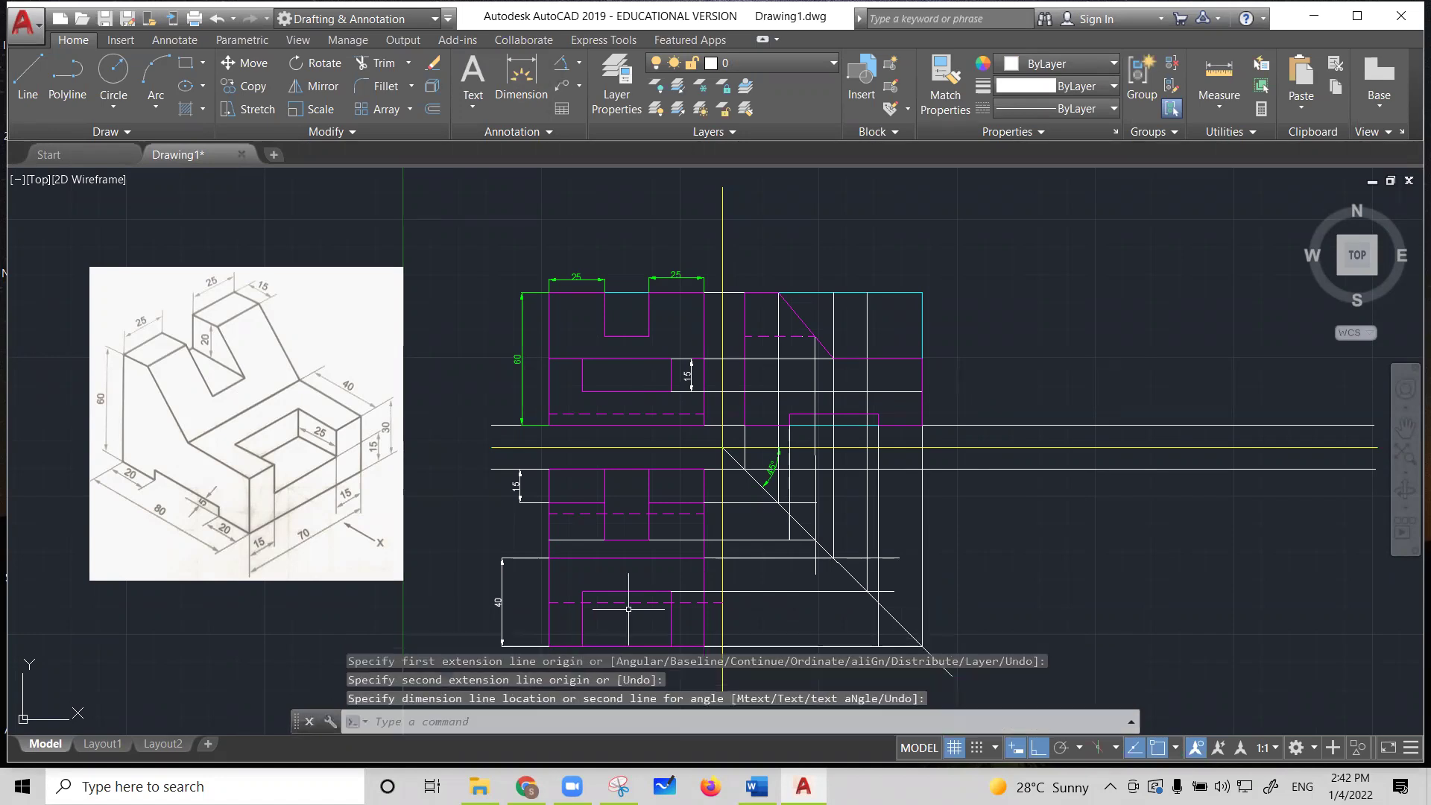
# Dimension the horizontal distance from the top view's left edge to the pocket's left side, placing it below the view
pyautogui.scroll(-2, 745, 542)
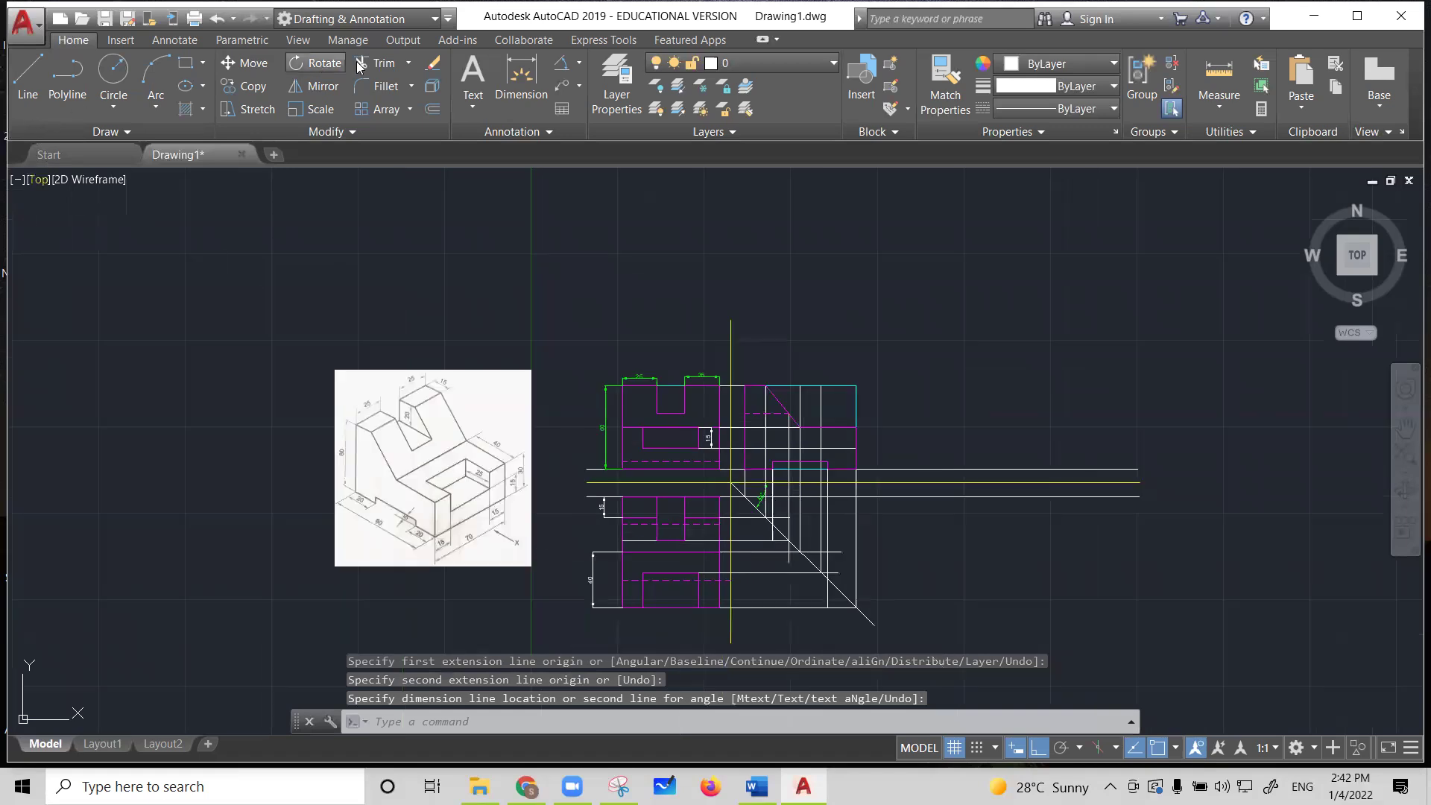
pyautogui.click(521, 78)
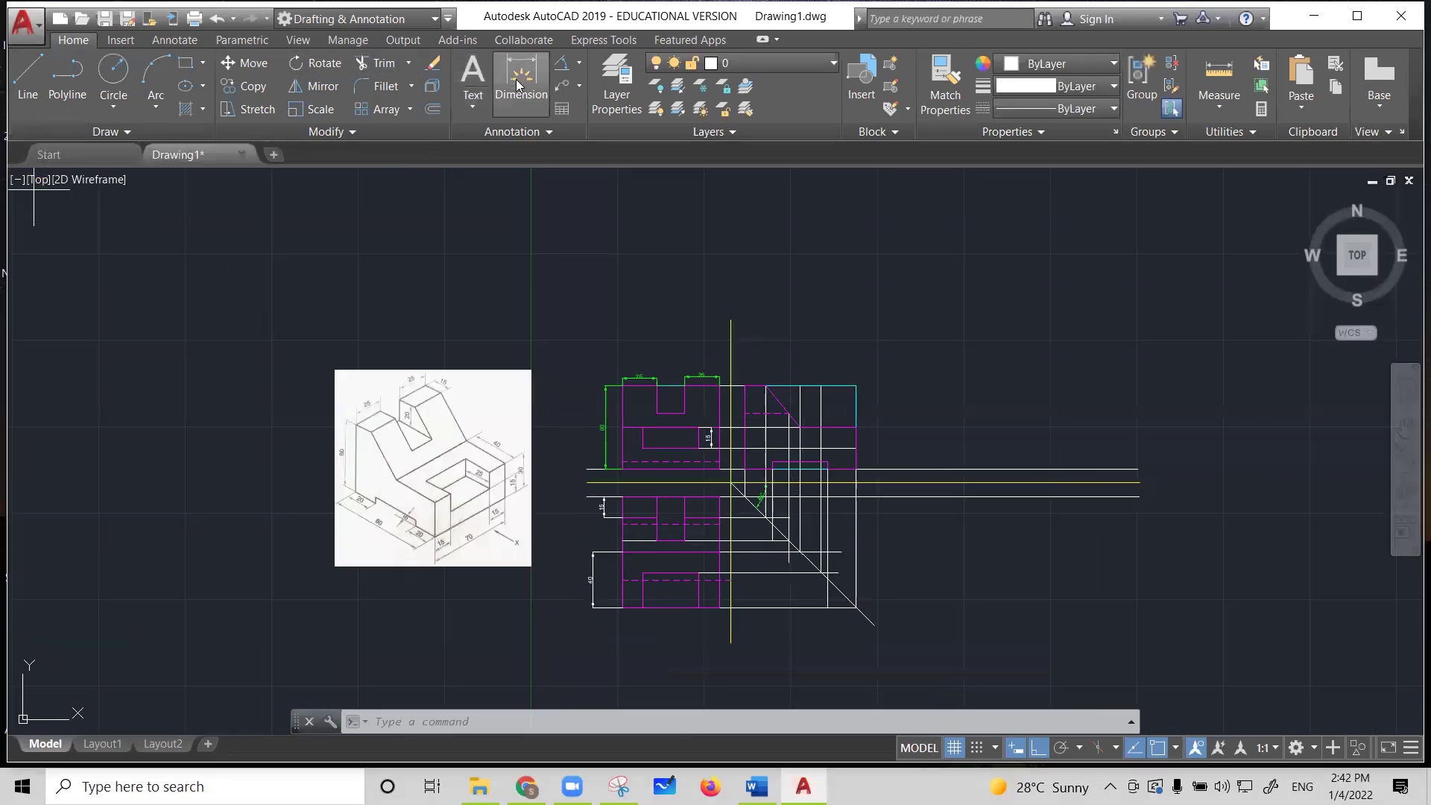
pyautogui.click(642, 607)
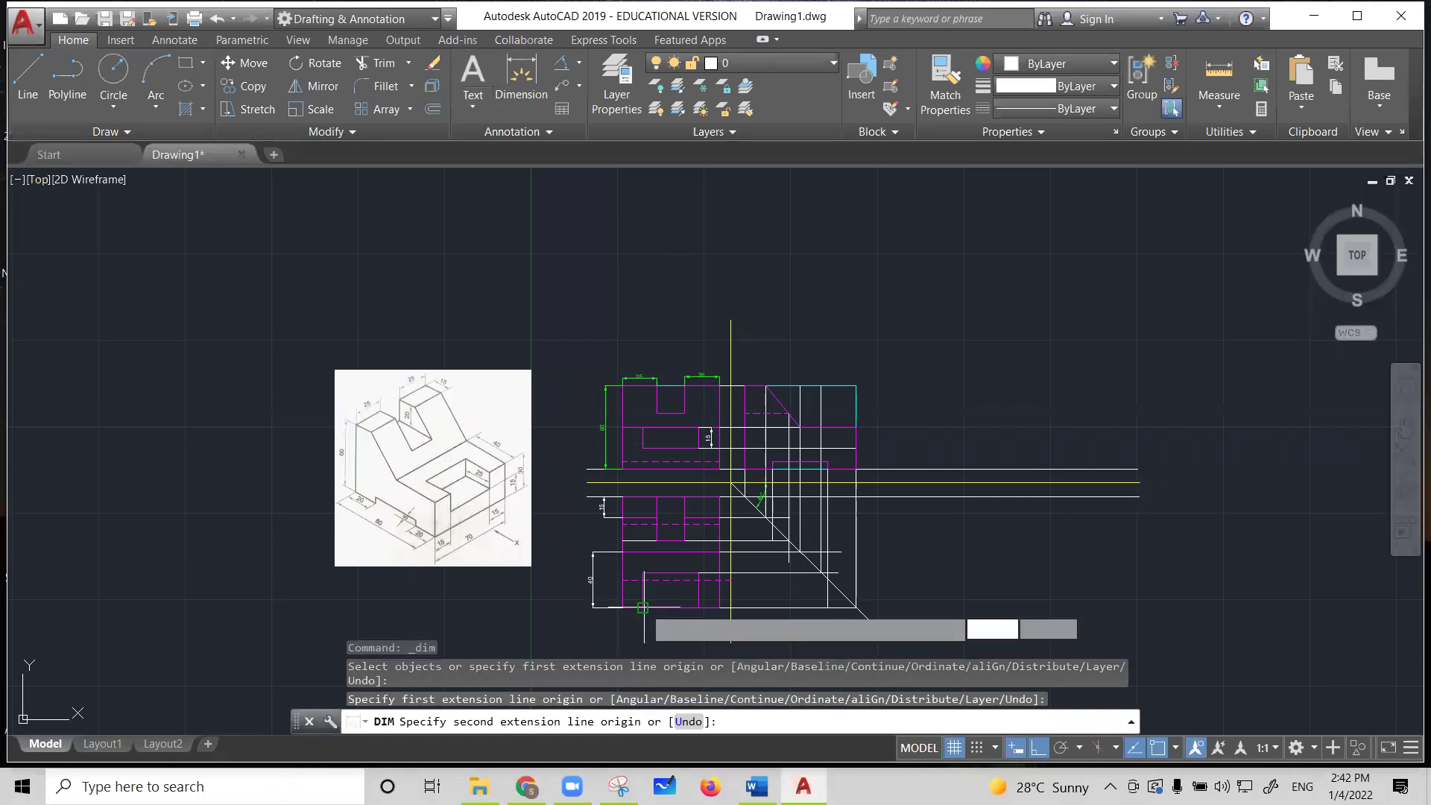
pyautogui.click(643, 607)
pyautogui.click(642, 620)
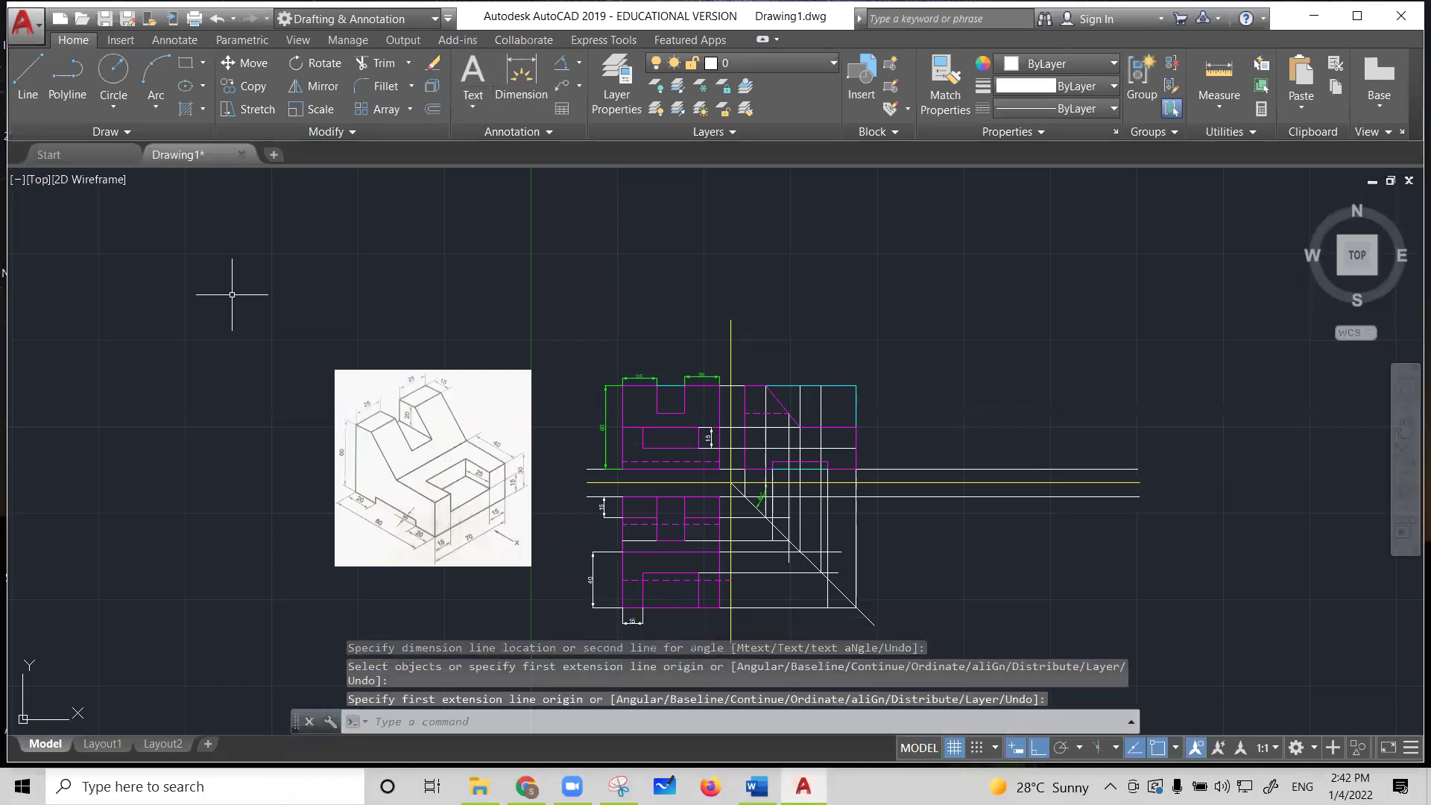
# Dimension the distance from the pocket's right side to the top view's right edge and the pocket's own width, both below the view
pyautogui.click(521, 76)
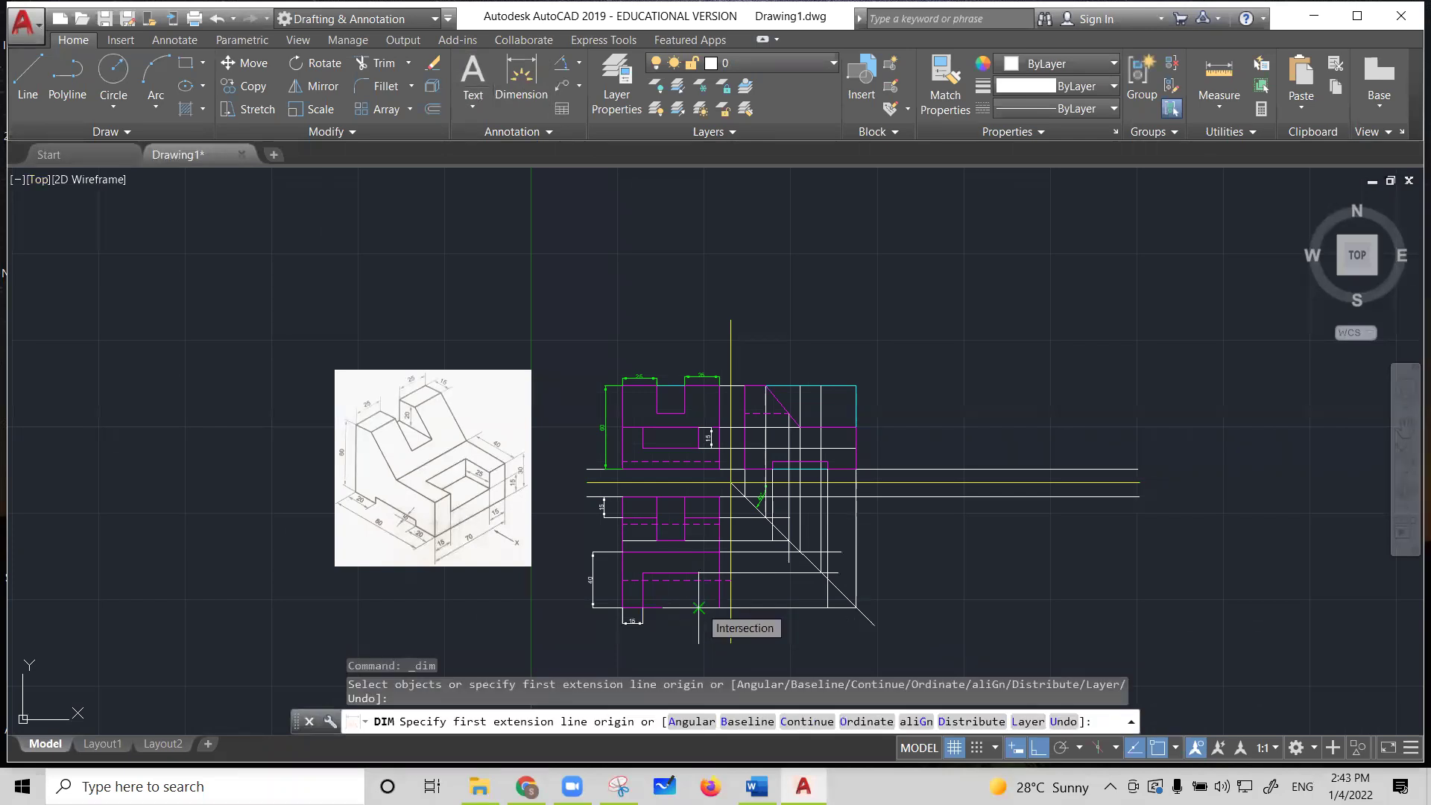
pyautogui.click(699, 608)
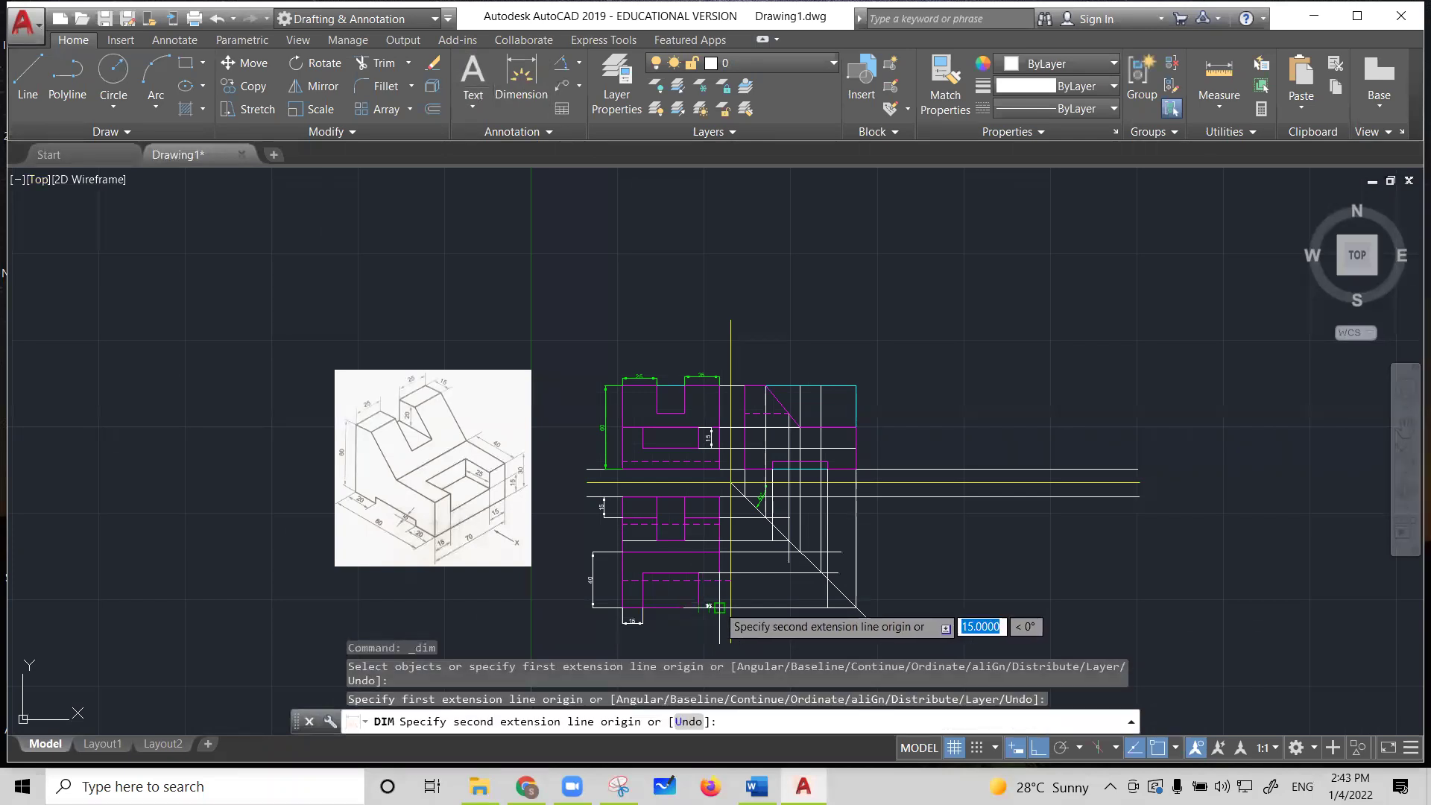
pyautogui.click(719, 607)
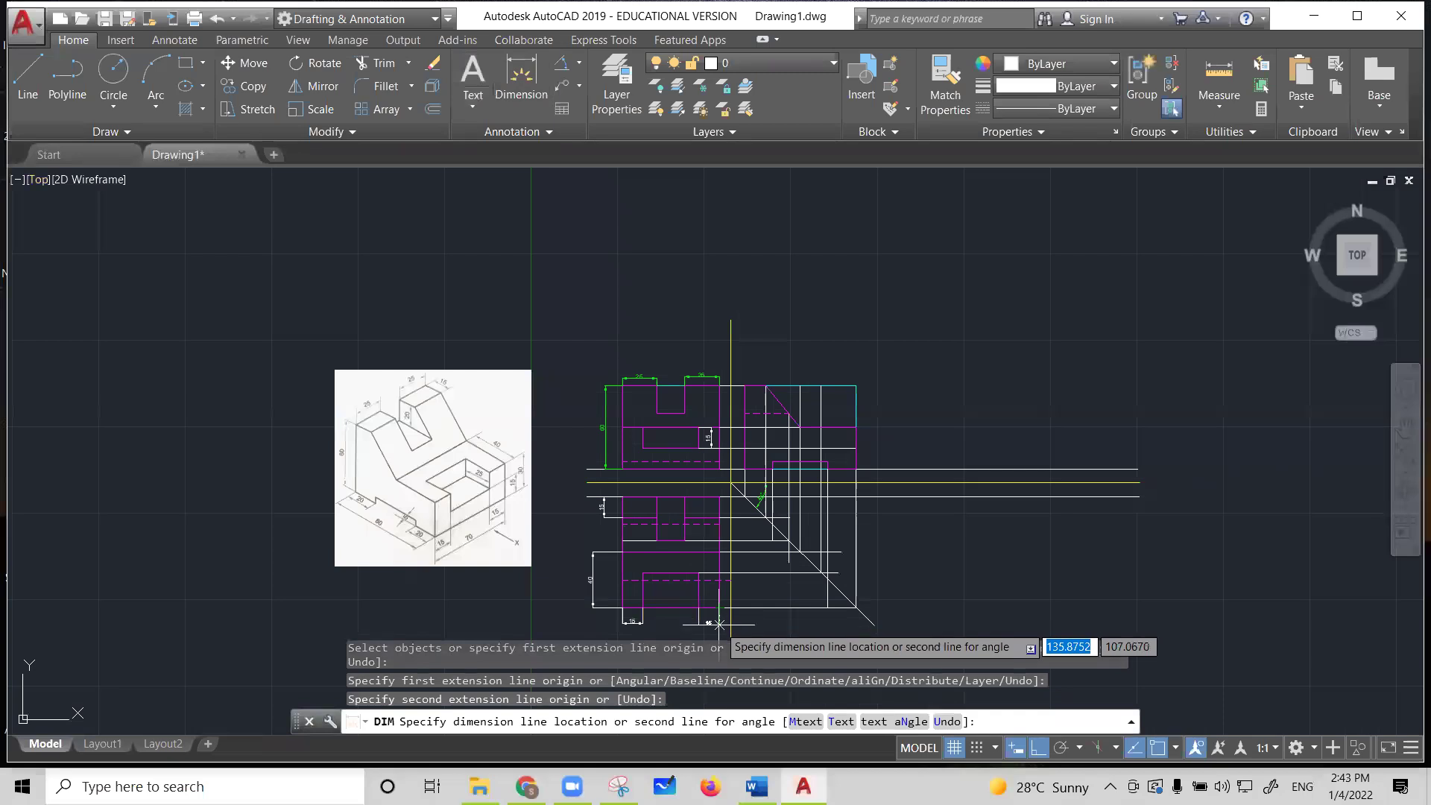
pyautogui.click(718, 623)
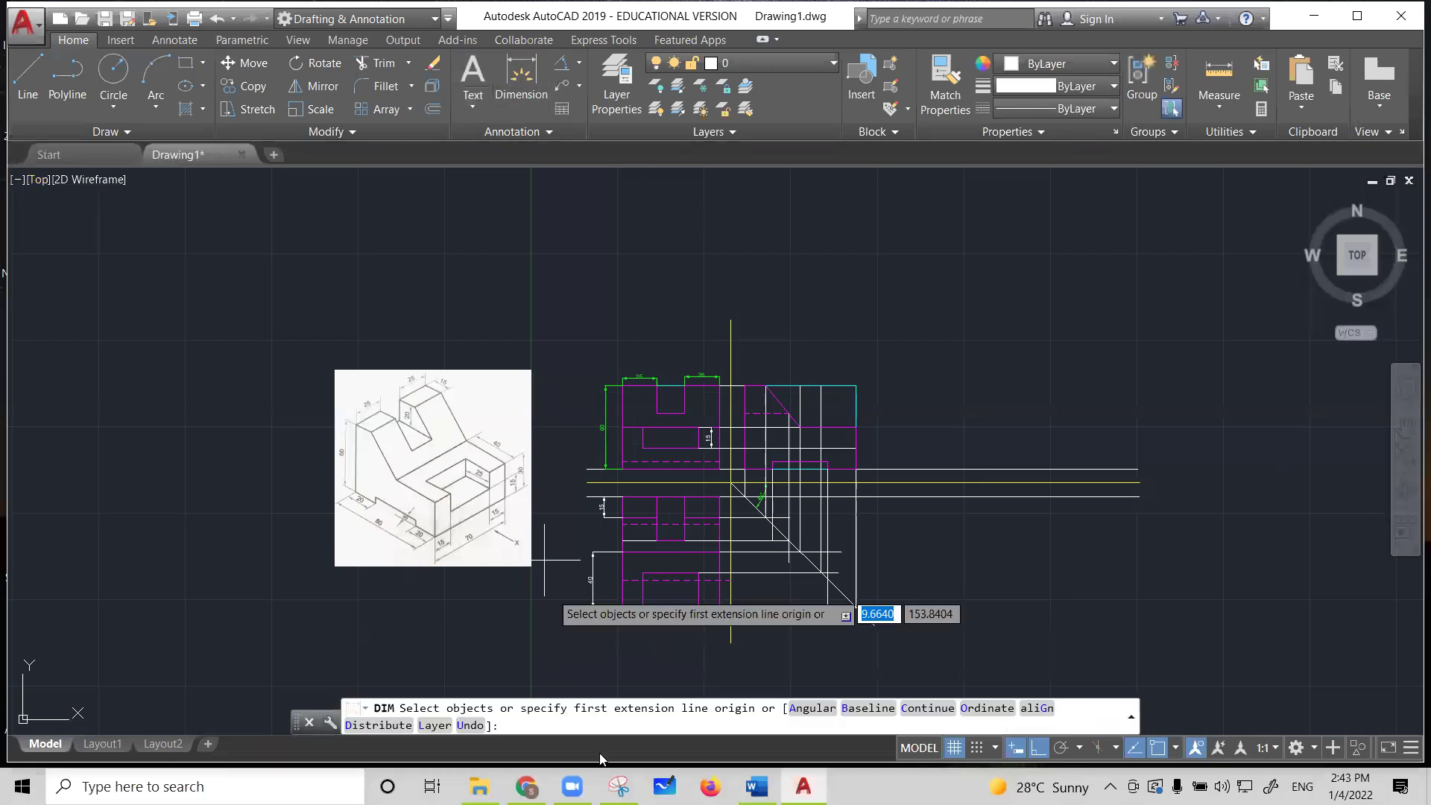
pyautogui.click(643, 607)
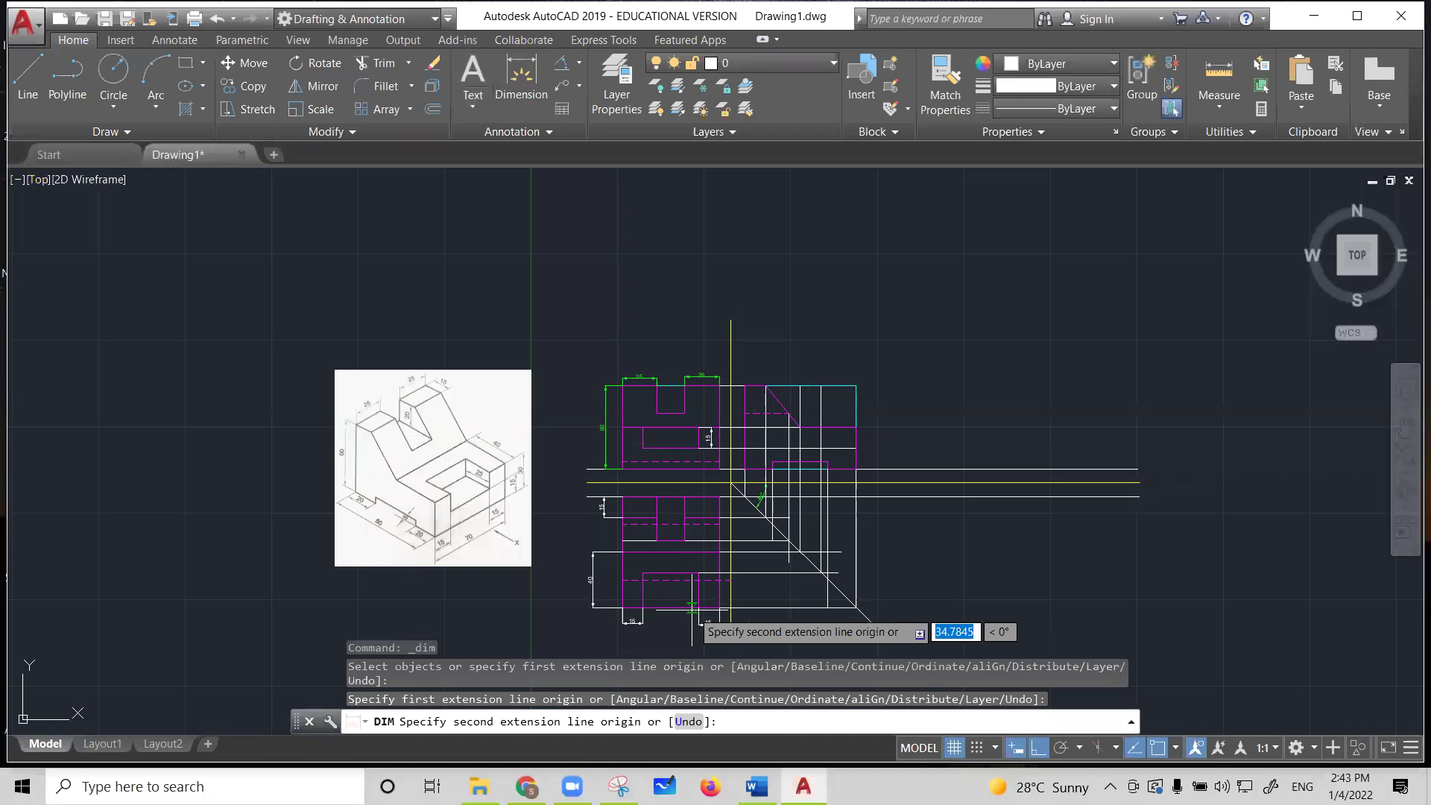
pyautogui.click(698, 607)
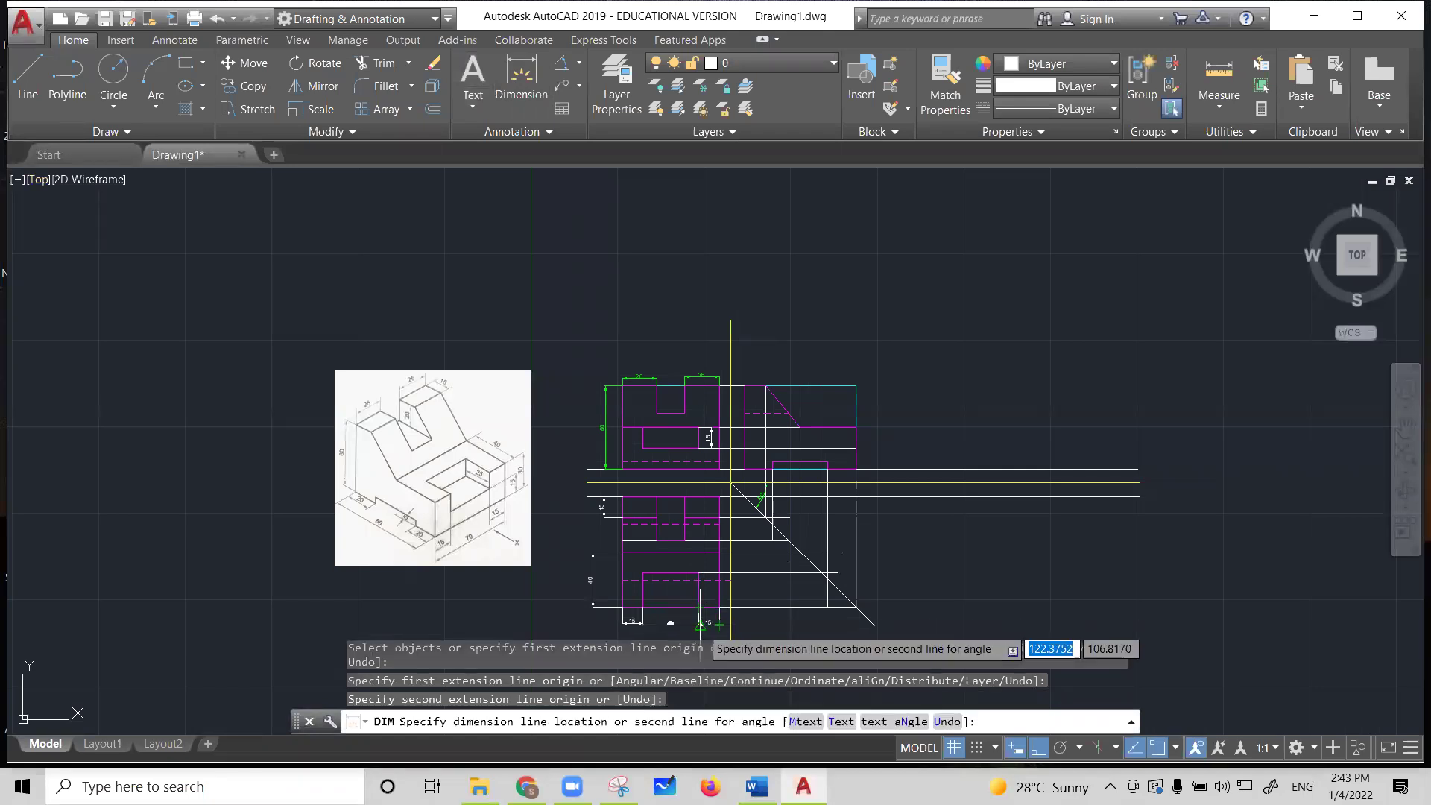
pyautogui.click(701, 623)
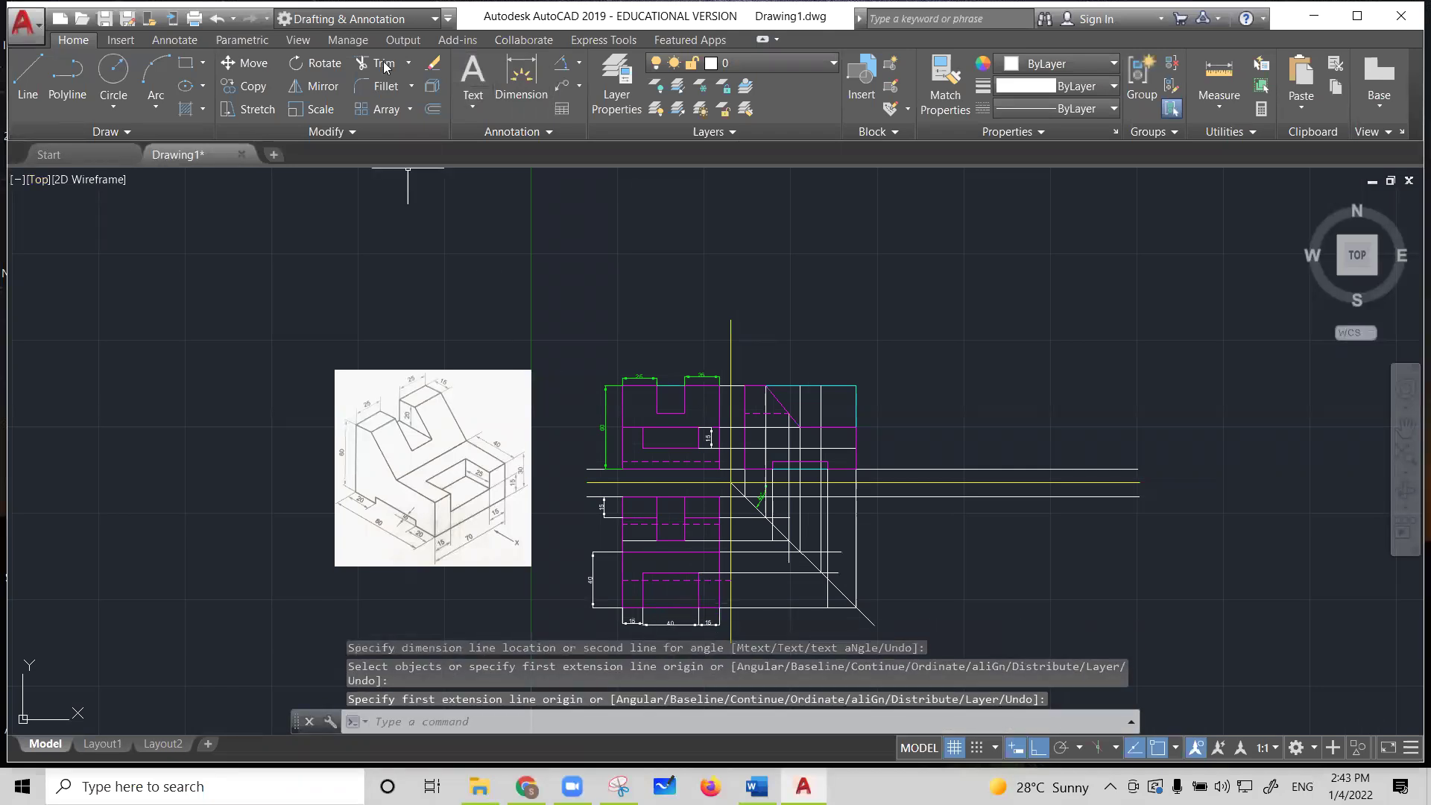
# Dimension the vertical length of the pocket's left side in the top view, placing it left of the view
pyautogui.click(517, 78)
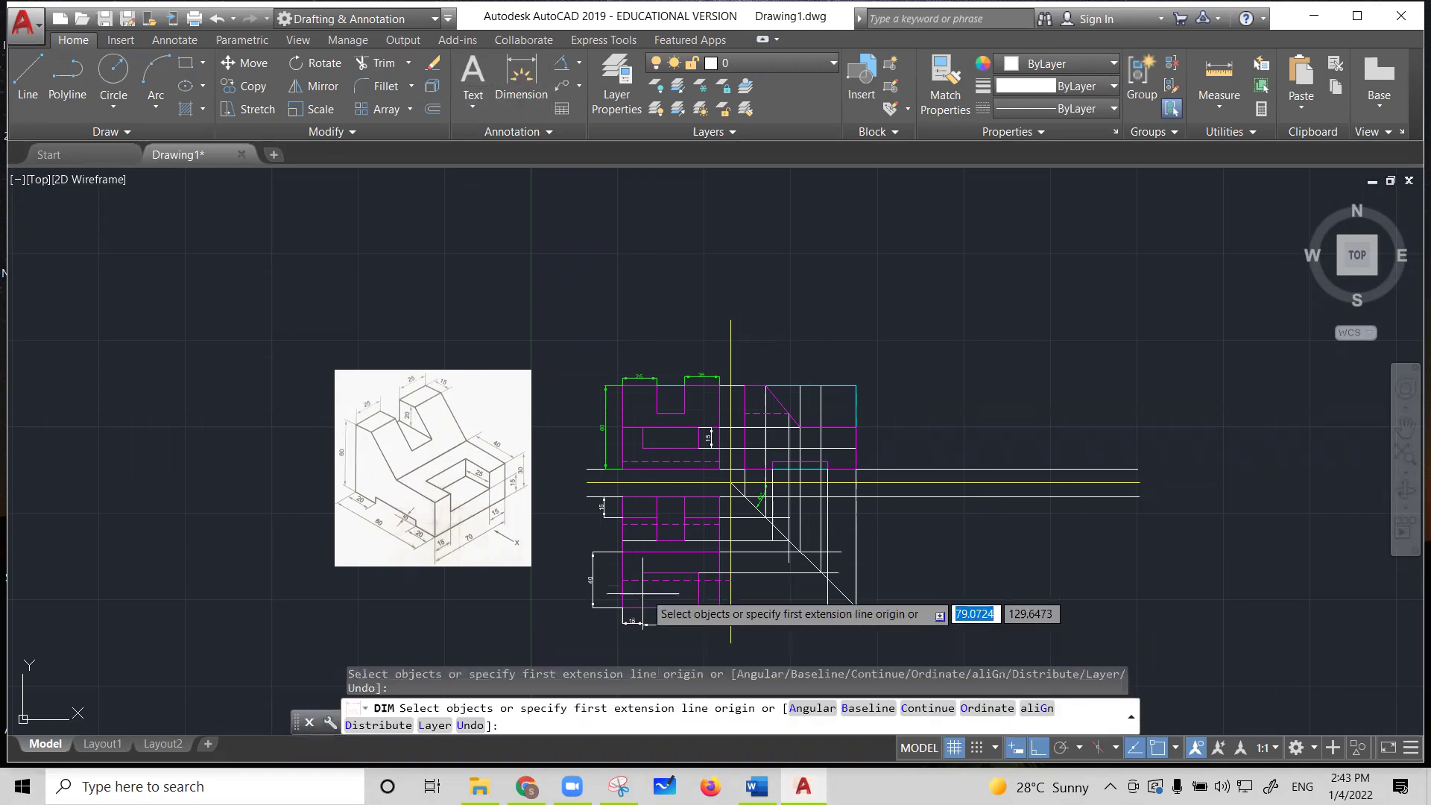
pyautogui.click(642, 574)
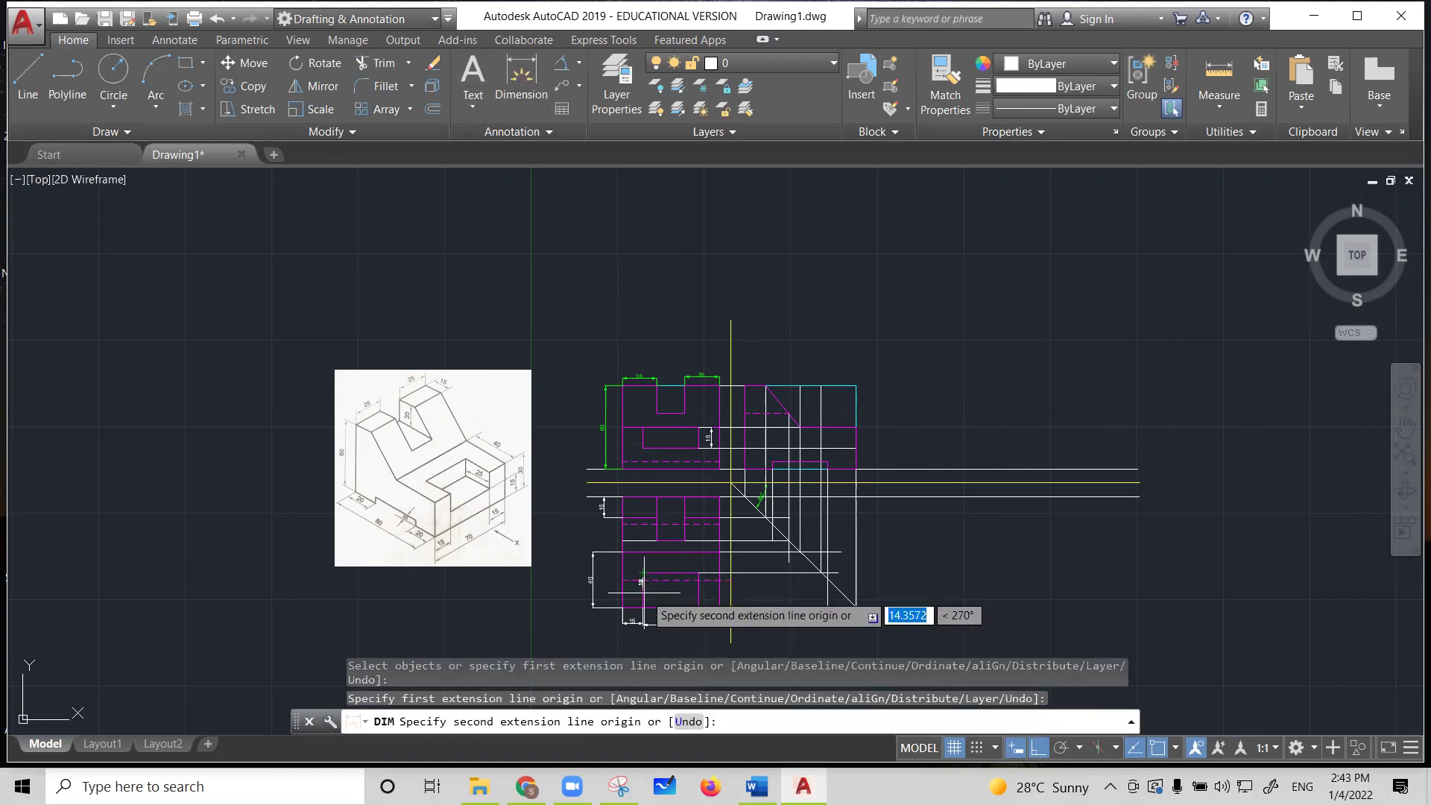
pyautogui.click(642, 606)
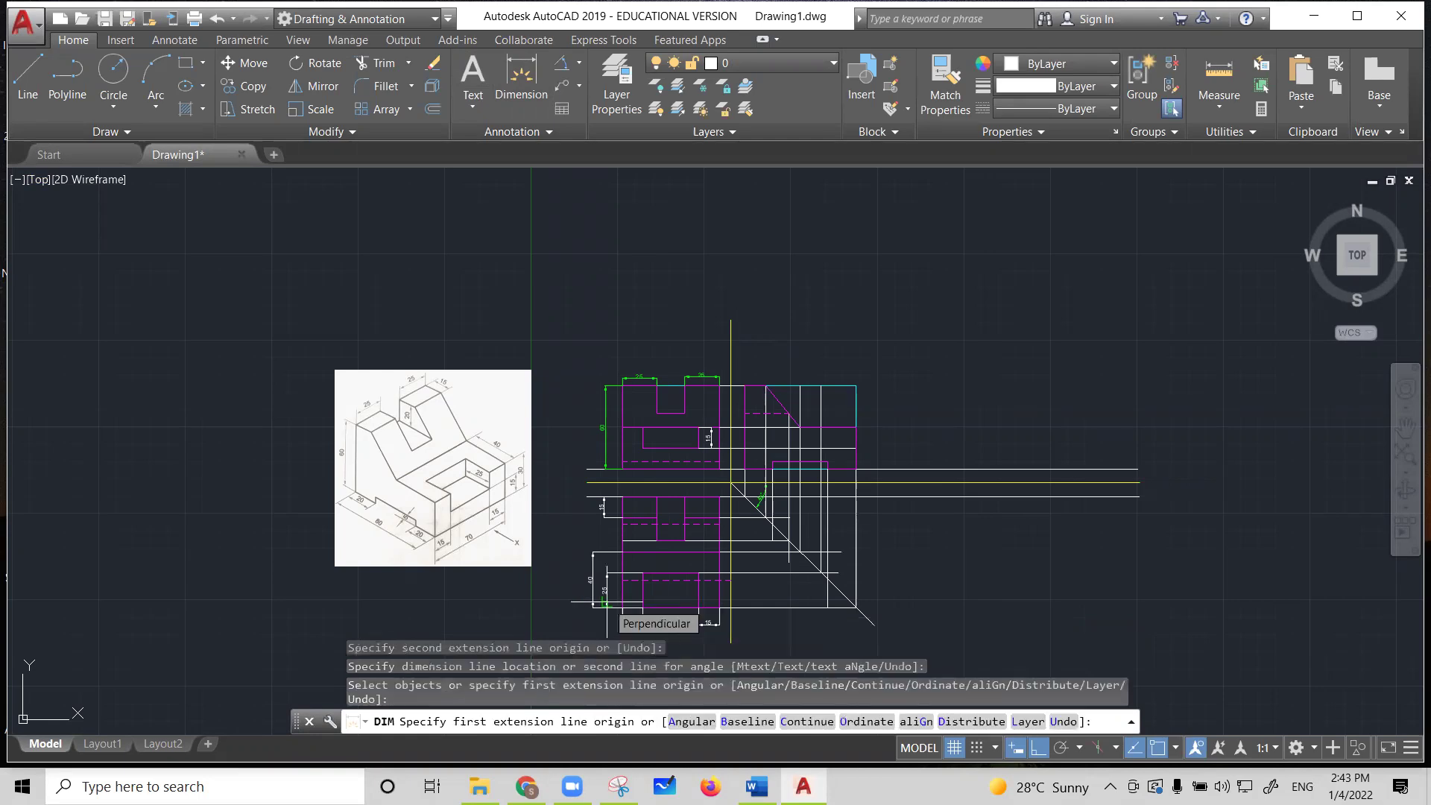
# Finish dimensioning and change the color of the six dimensions left of and below the top view to green
pyautogui.press('Return')
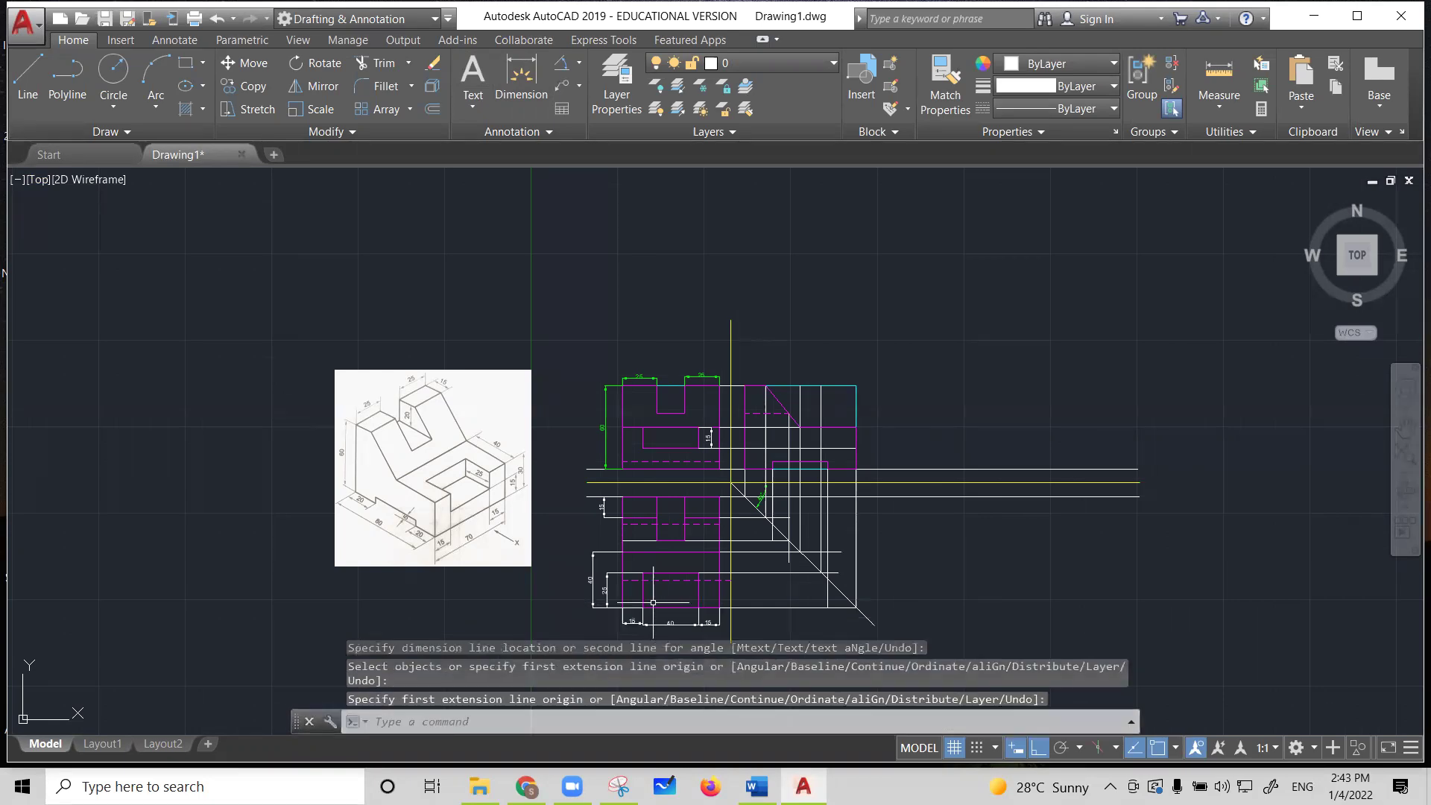
pyautogui.click(611, 573)
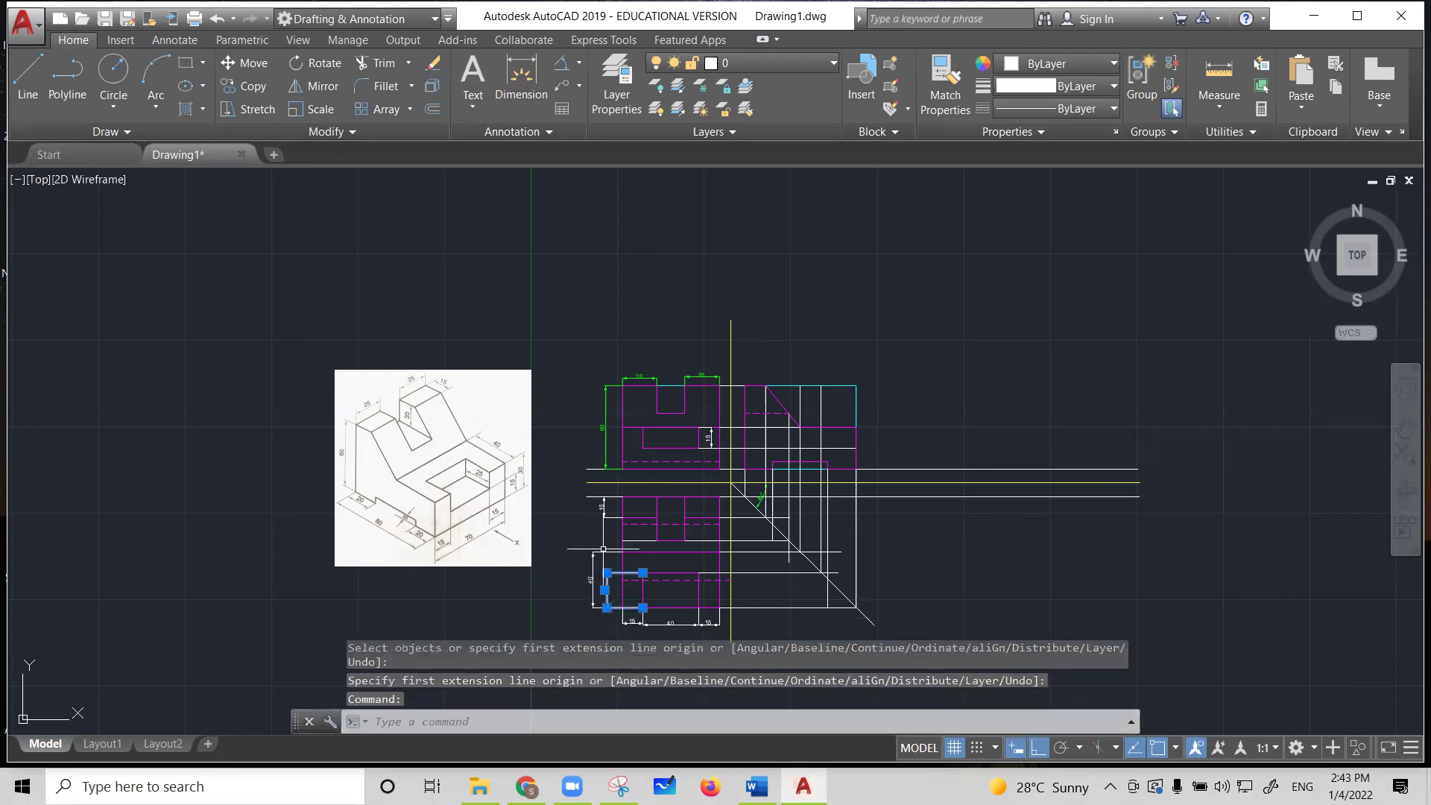
pyautogui.click(603, 550)
pyautogui.click(603, 506)
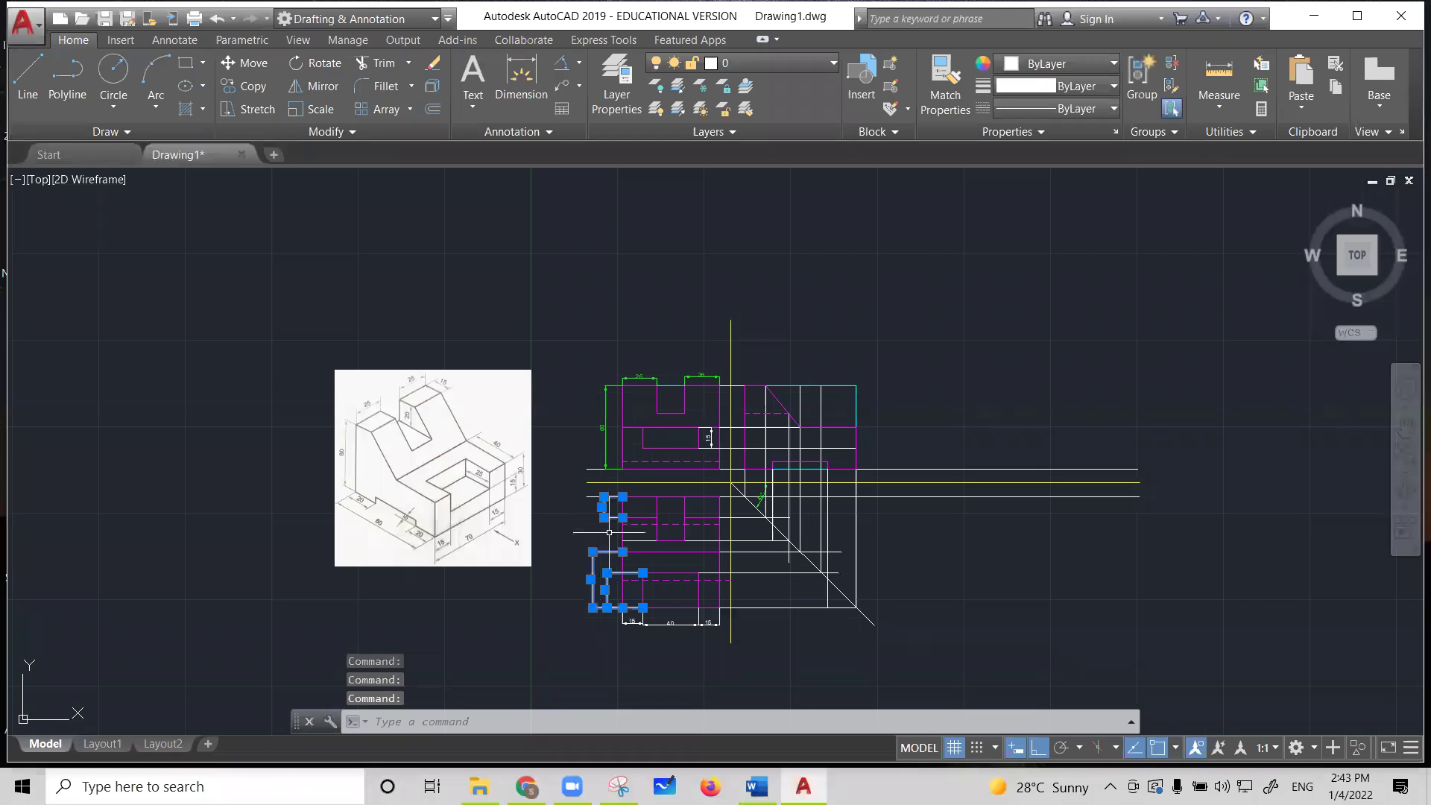
pyautogui.click(632, 621)
pyautogui.click(664, 627)
pyautogui.click(708, 623)
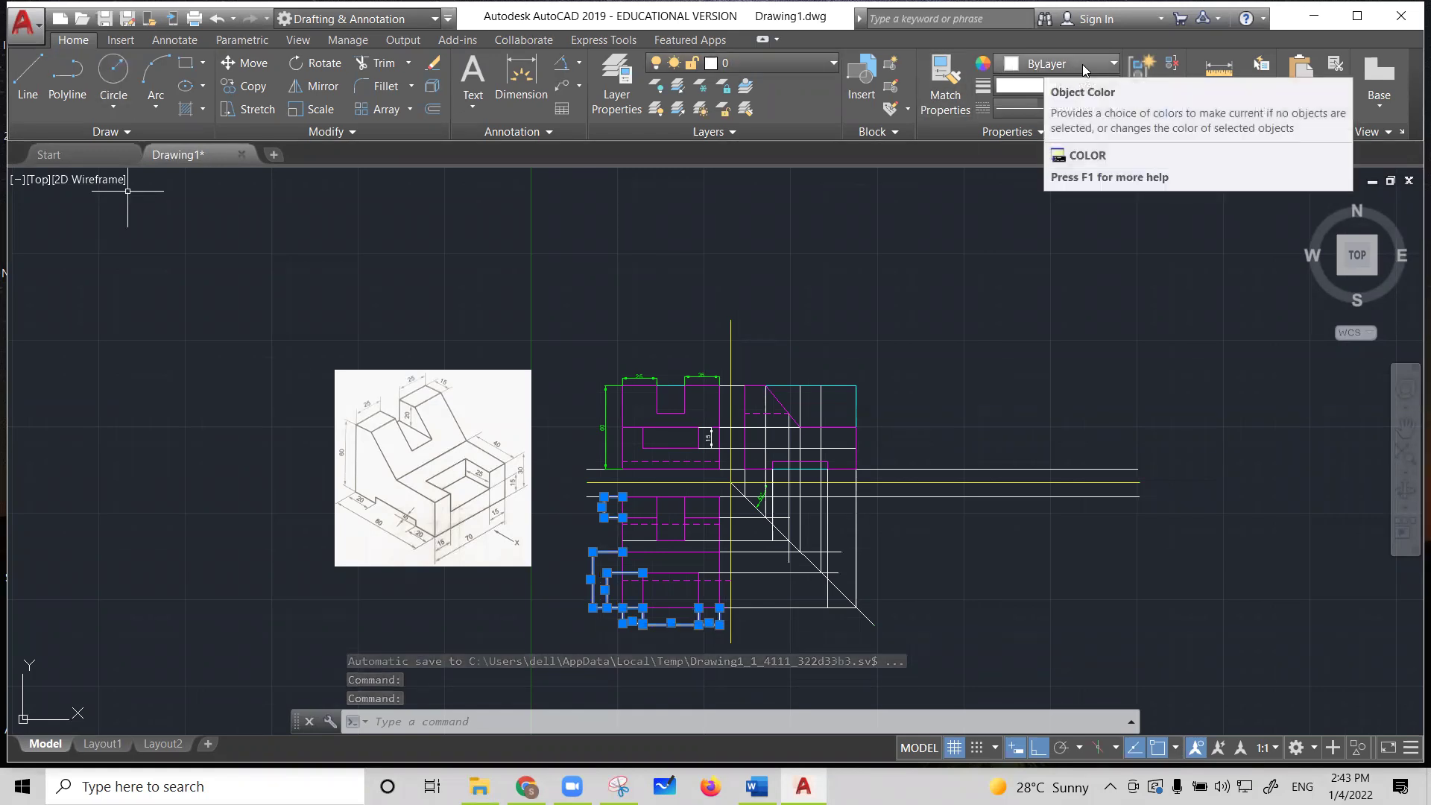
pyautogui.click(1051, 66)
pyautogui.click(1045, 254)
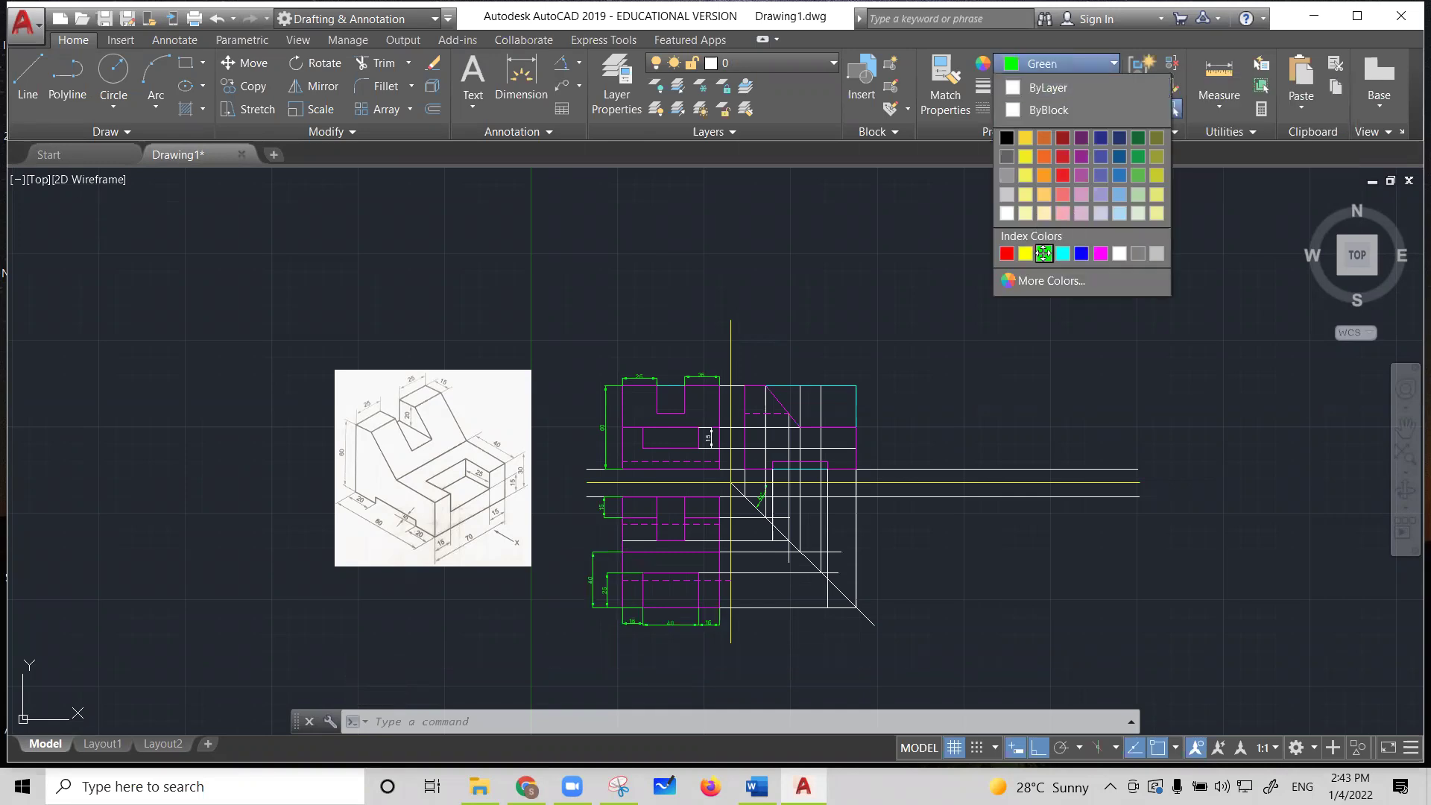
pyautogui.press('Escape')
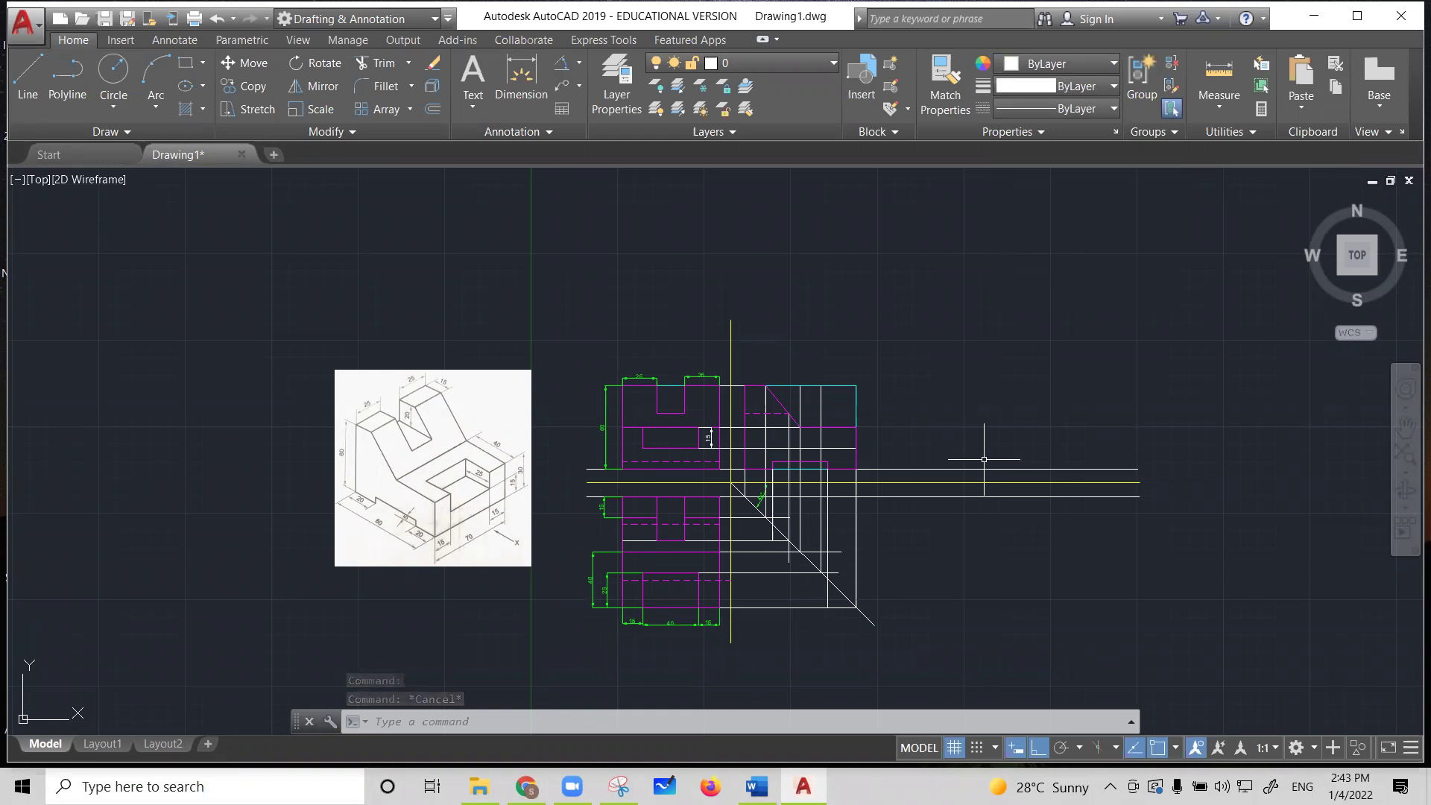
# Dimension the vertical height of the shallow bottom slot in the side view, placing it to the right of the view
pyautogui.click(521, 78)
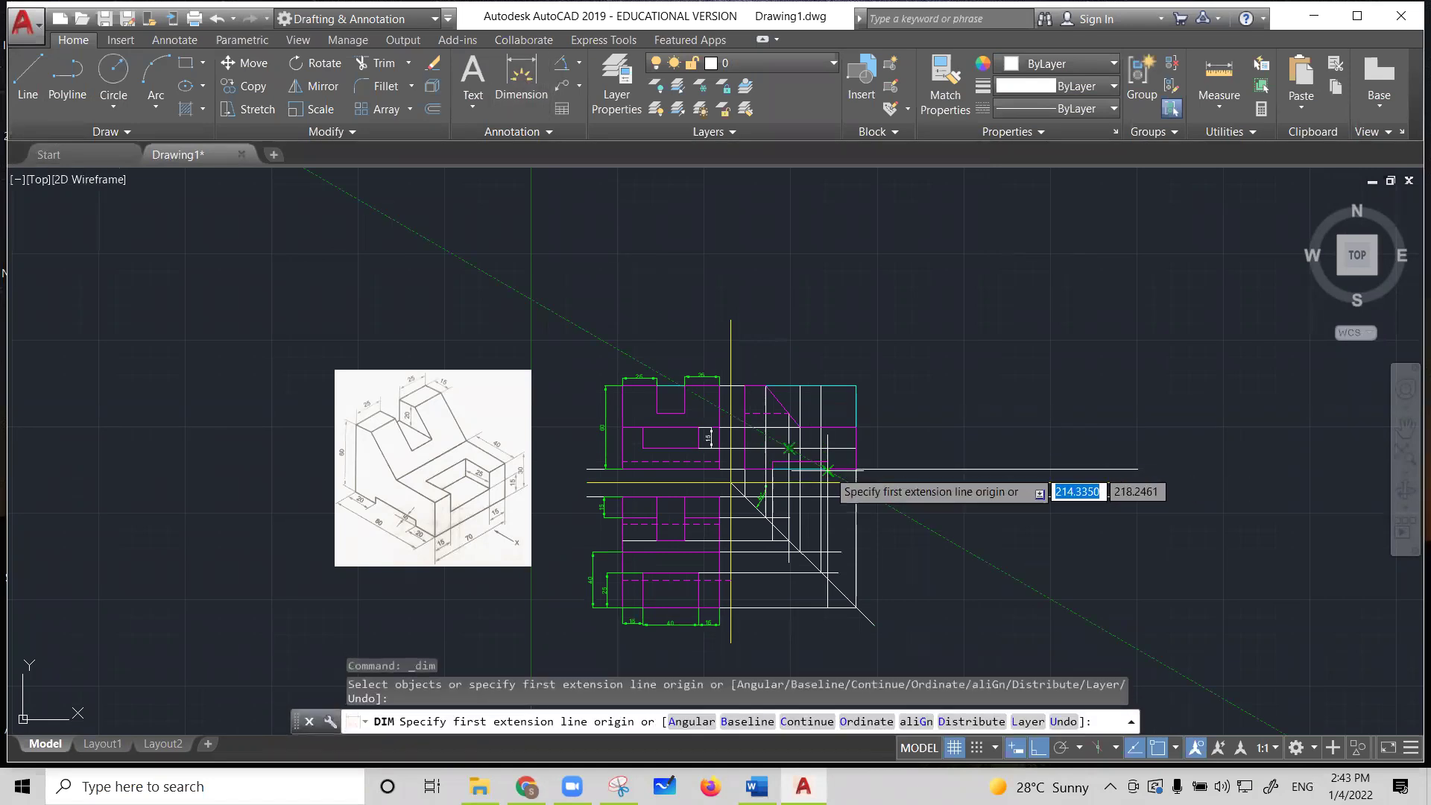
pyautogui.click(827, 468)
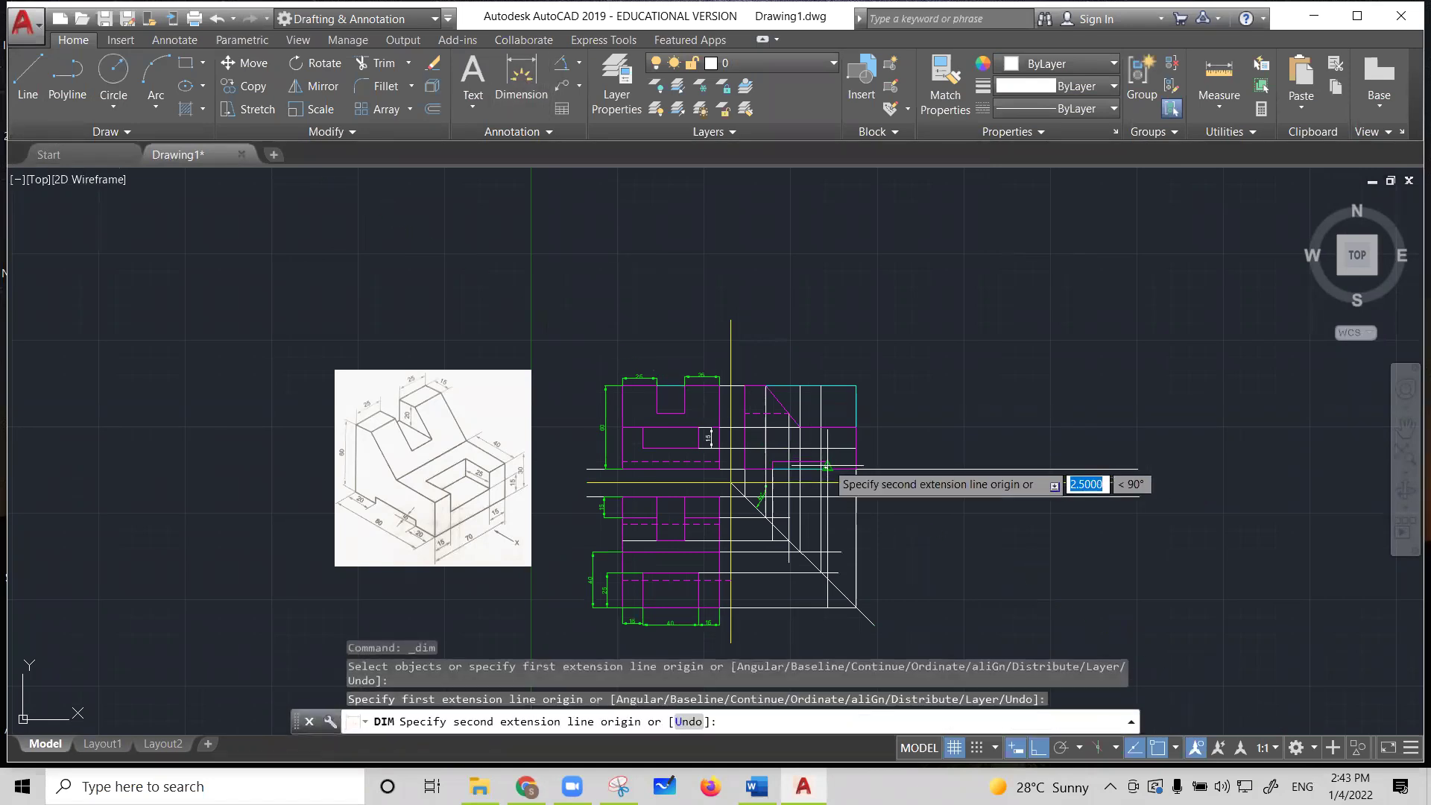
pyautogui.click(827, 460)
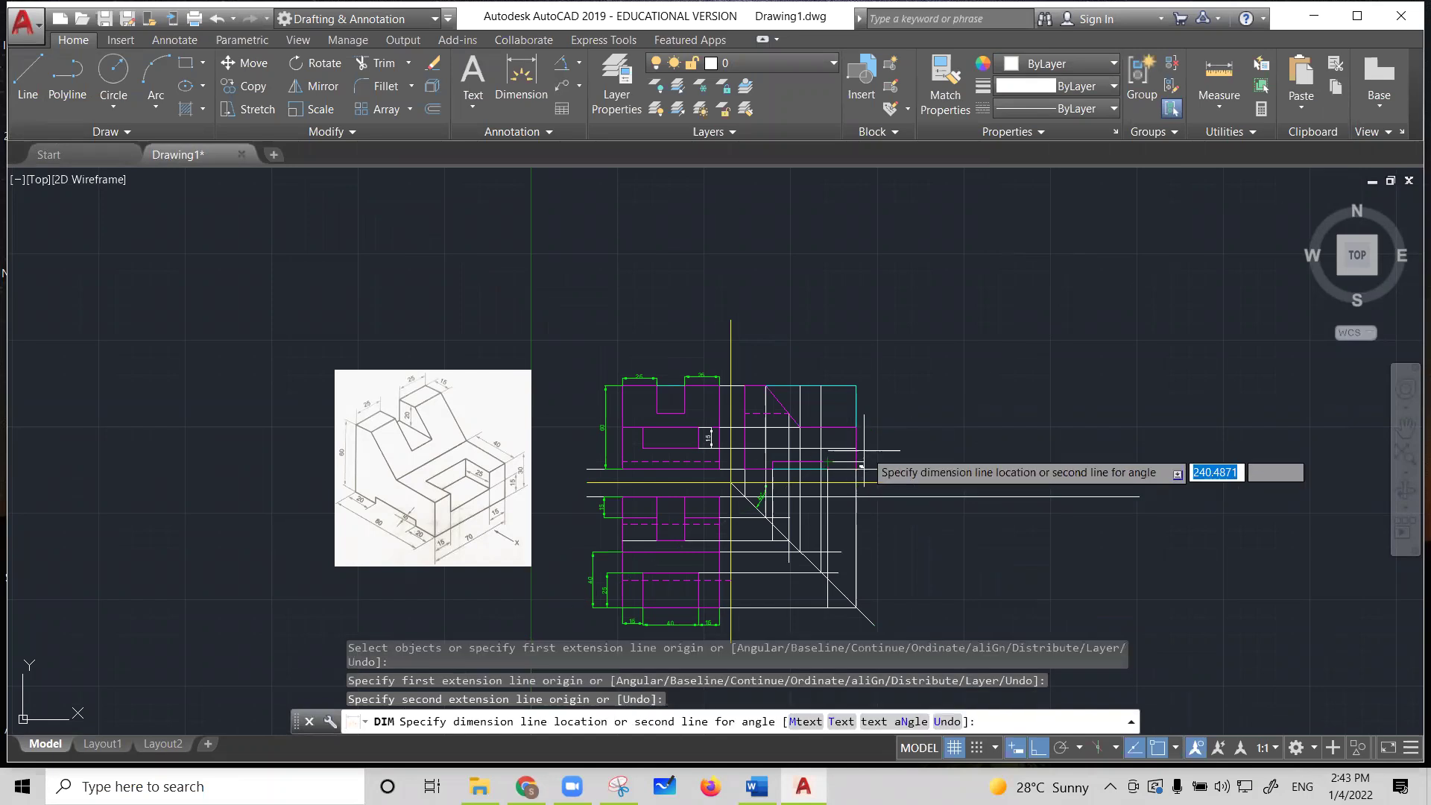
pyautogui.click(906, 447)
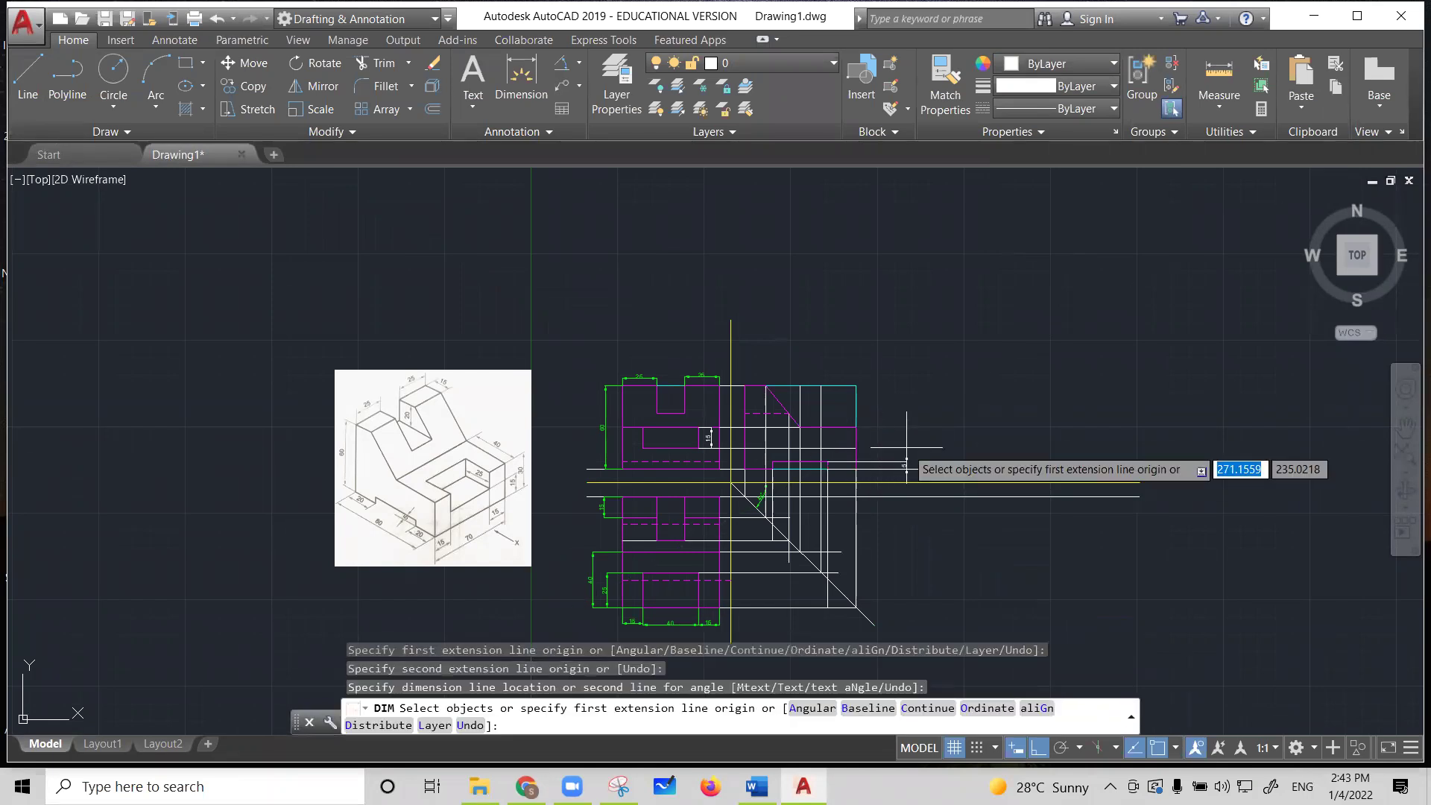
pyautogui.press('Return')
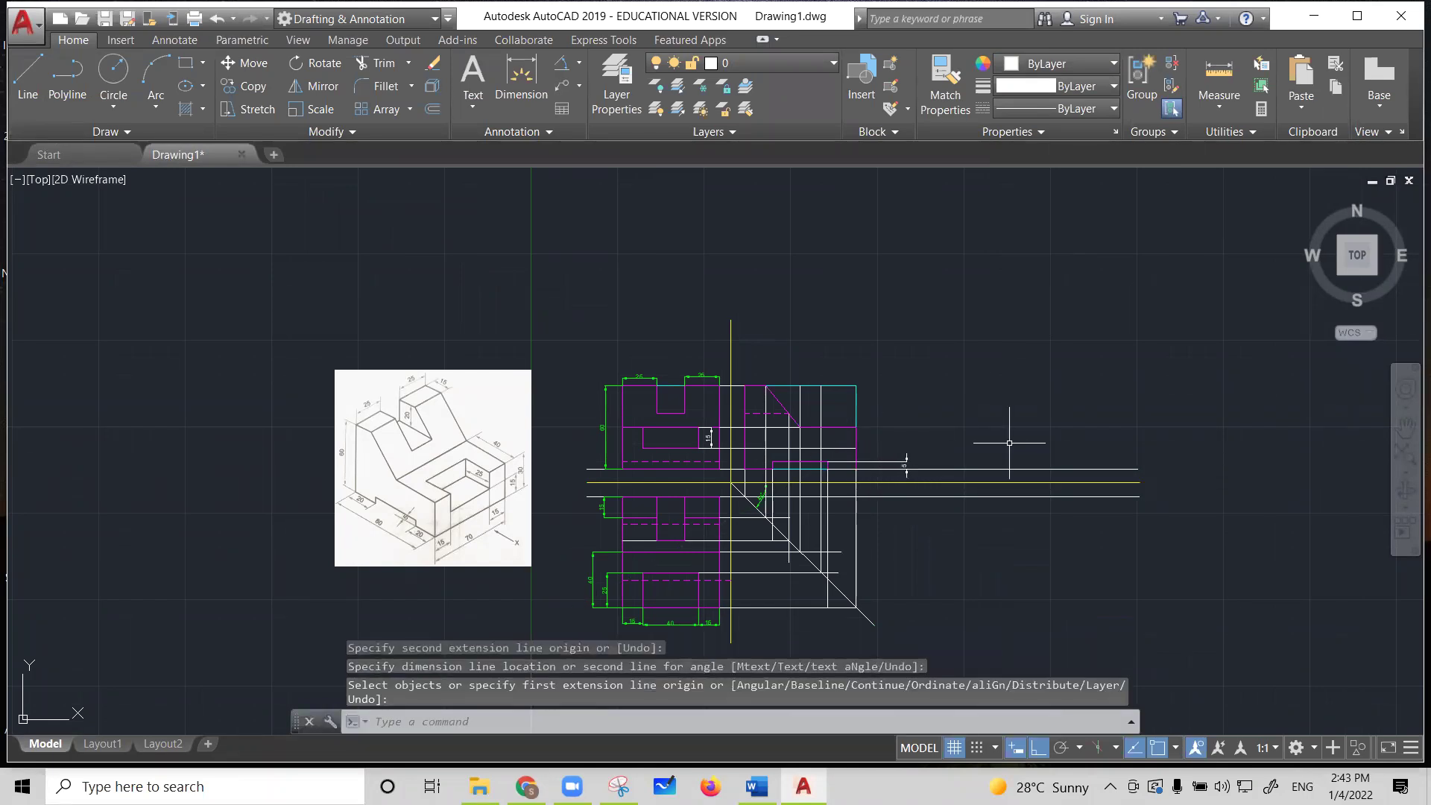
# Change the color of the side view's slot height dimension to green
pyautogui.click(882, 463)
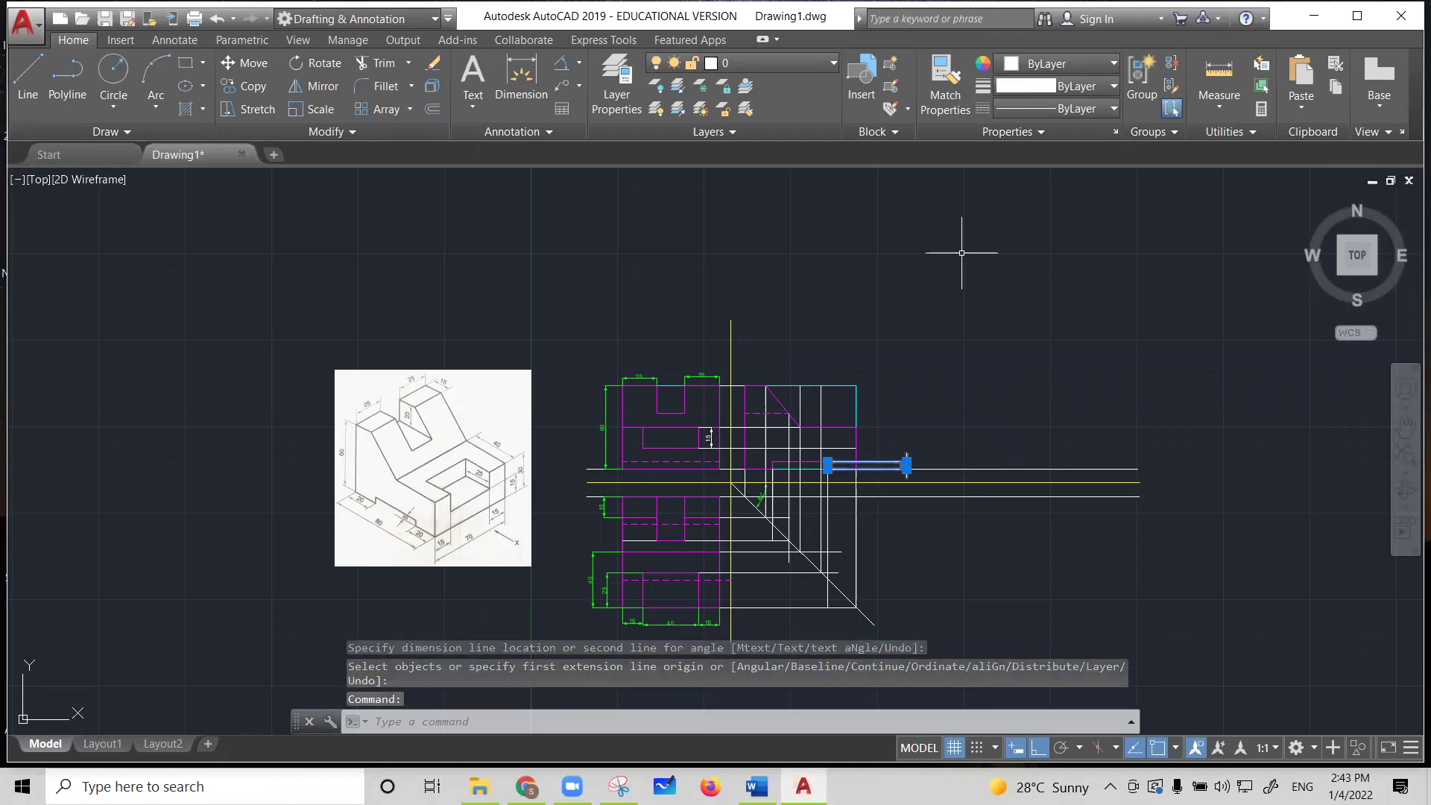
pyautogui.click(1088, 64)
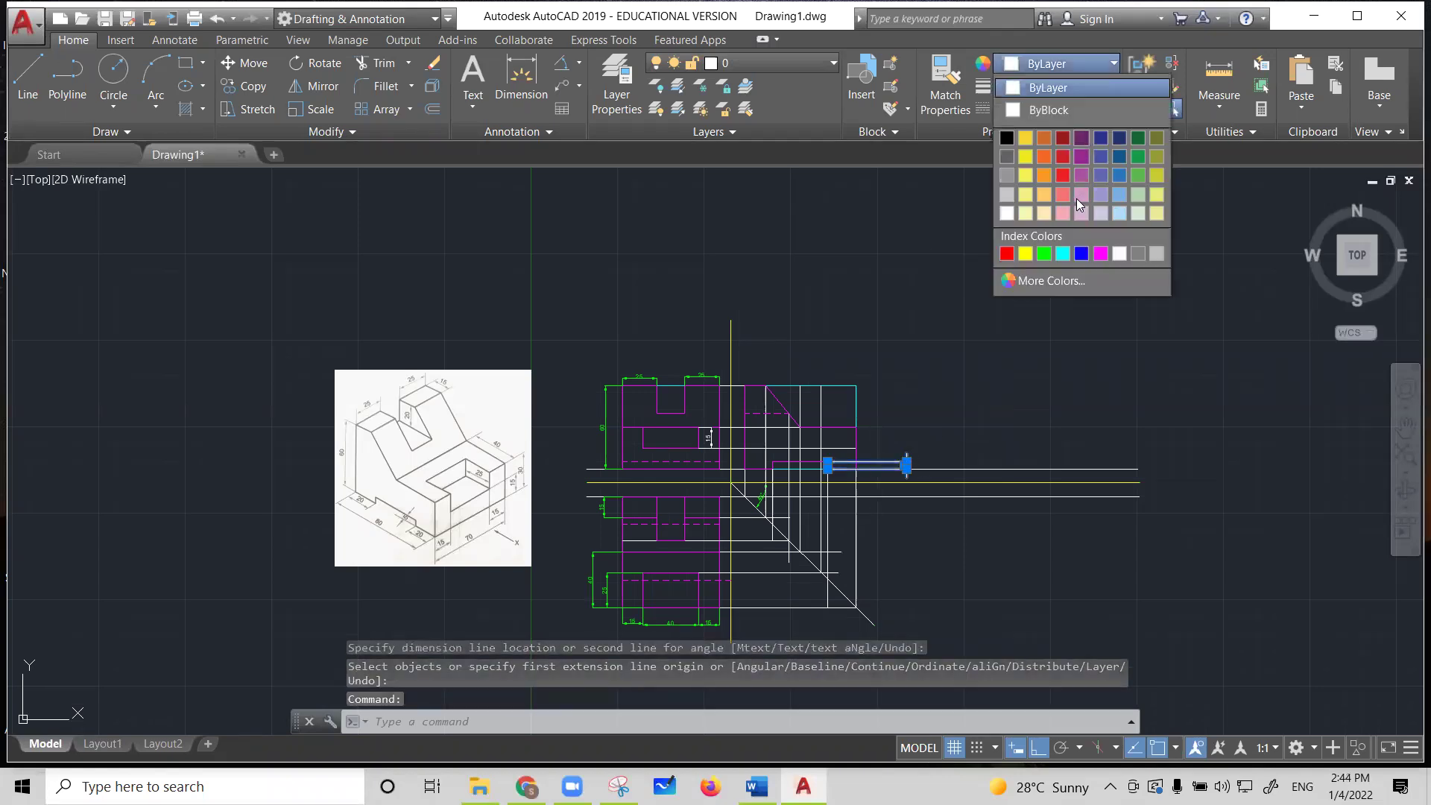
pyautogui.click(1044, 254)
pyautogui.press('Escape')
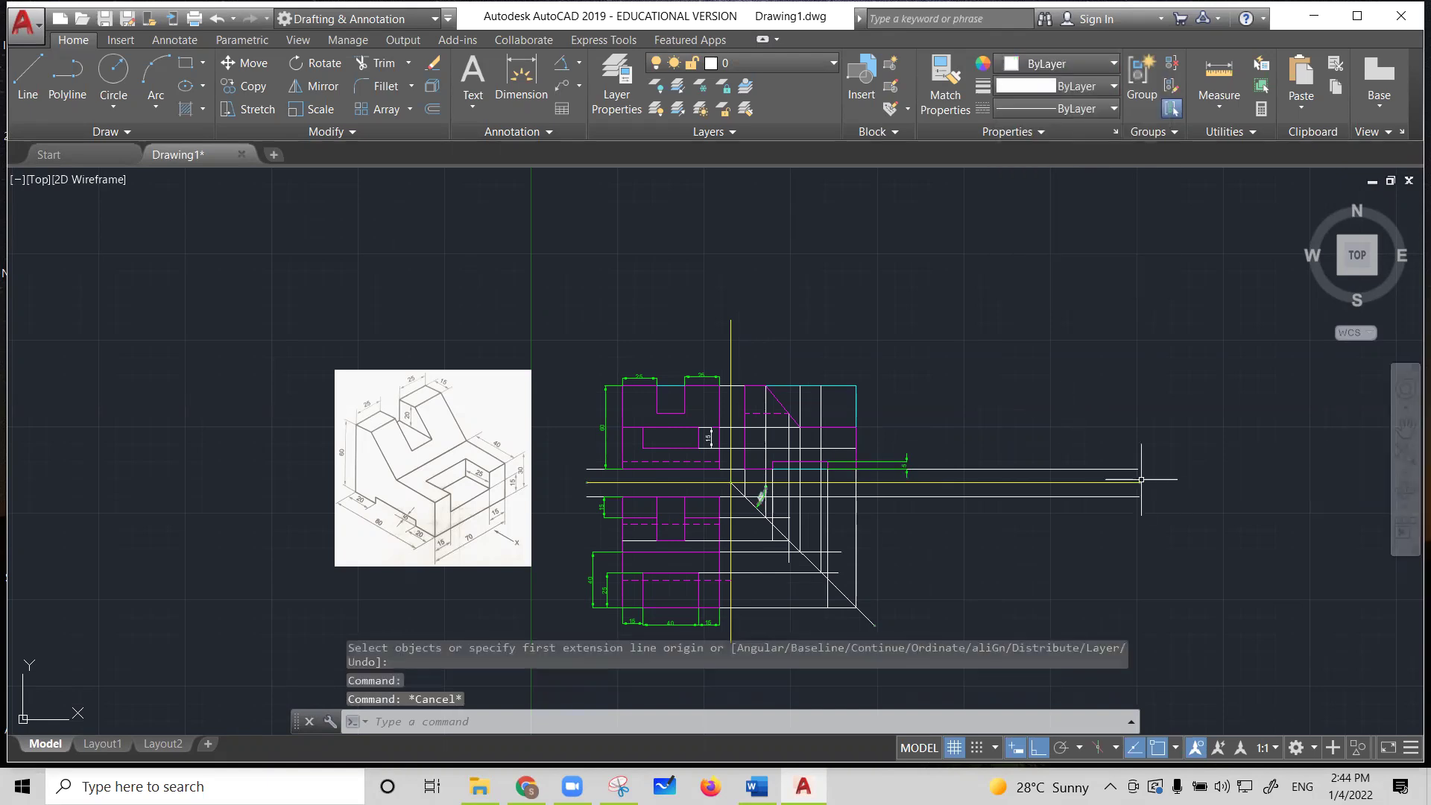
# Create a multiline text frame above the front view, starting just past the pictorial image's upper right corner
pyautogui.scroll(2, 1134, 474)
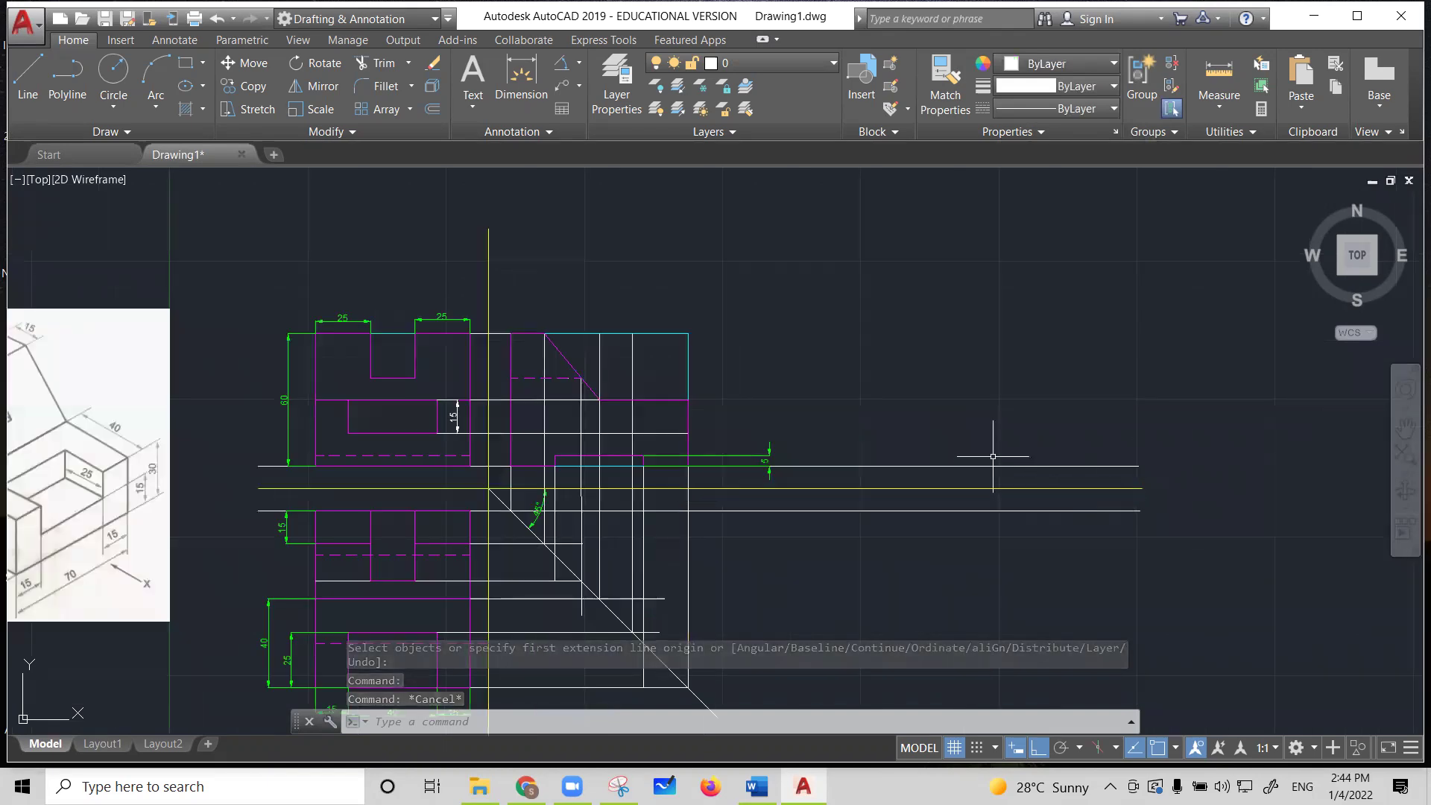
pyautogui.scroll(2, 994, 456)
pyautogui.click(1406, 429)
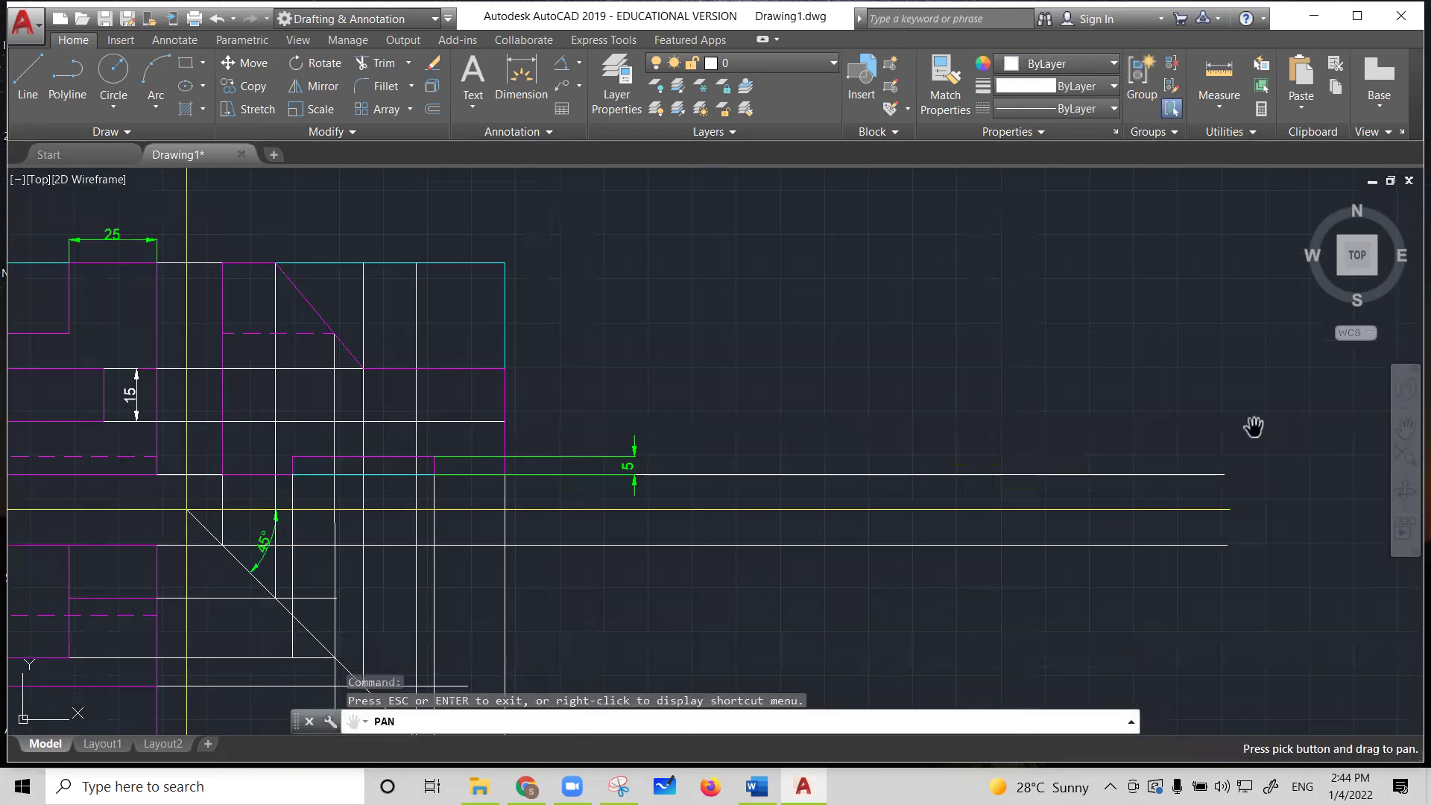
pyautogui.moveTo(798, 422); pyautogui.dragTo(1103, 355)
pyautogui.scroll(-3, 1134, 355)
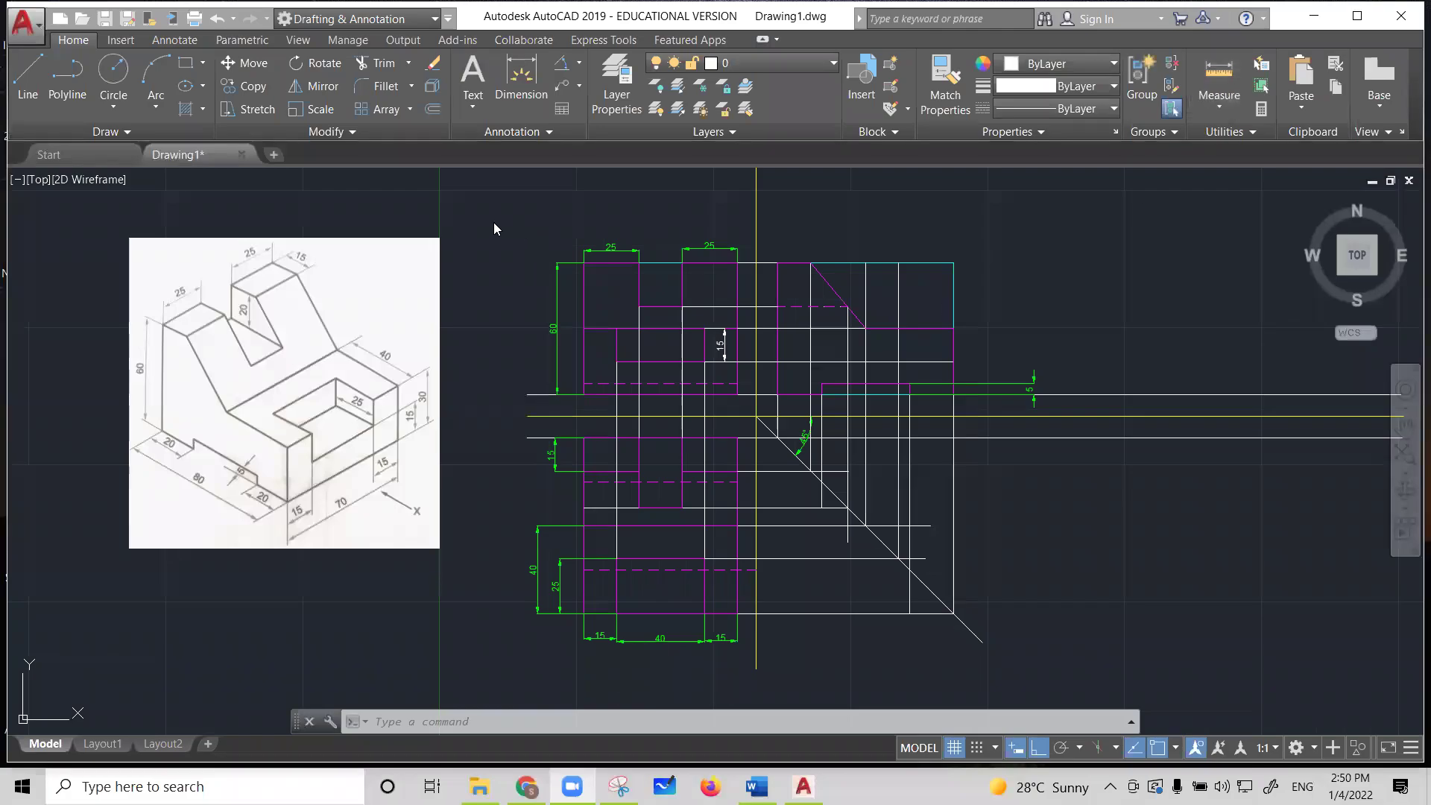
pyautogui.click(471, 81)
pyautogui.click(476, 105)
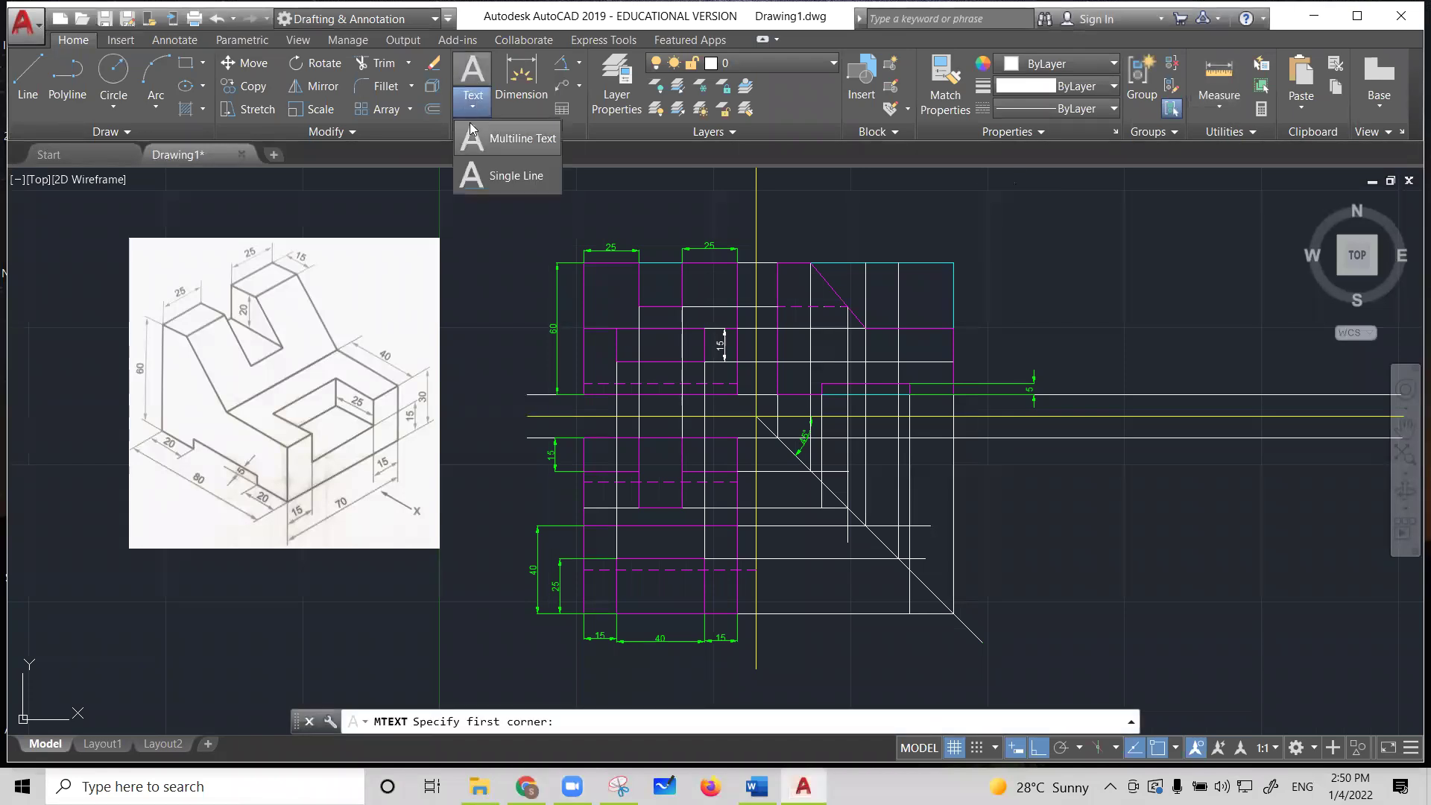
pyautogui.click(494, 146)
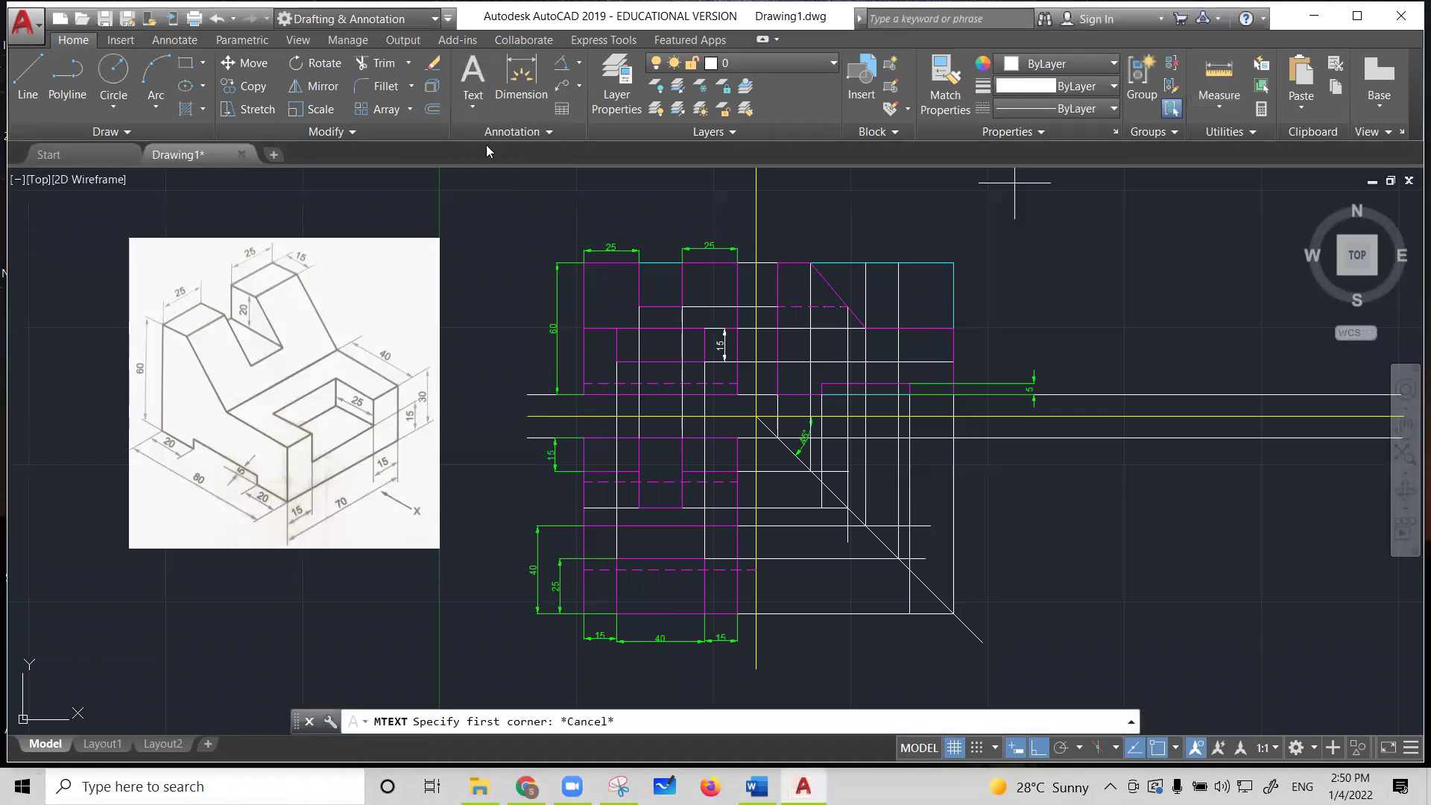
pyautogui.click(445, 187)
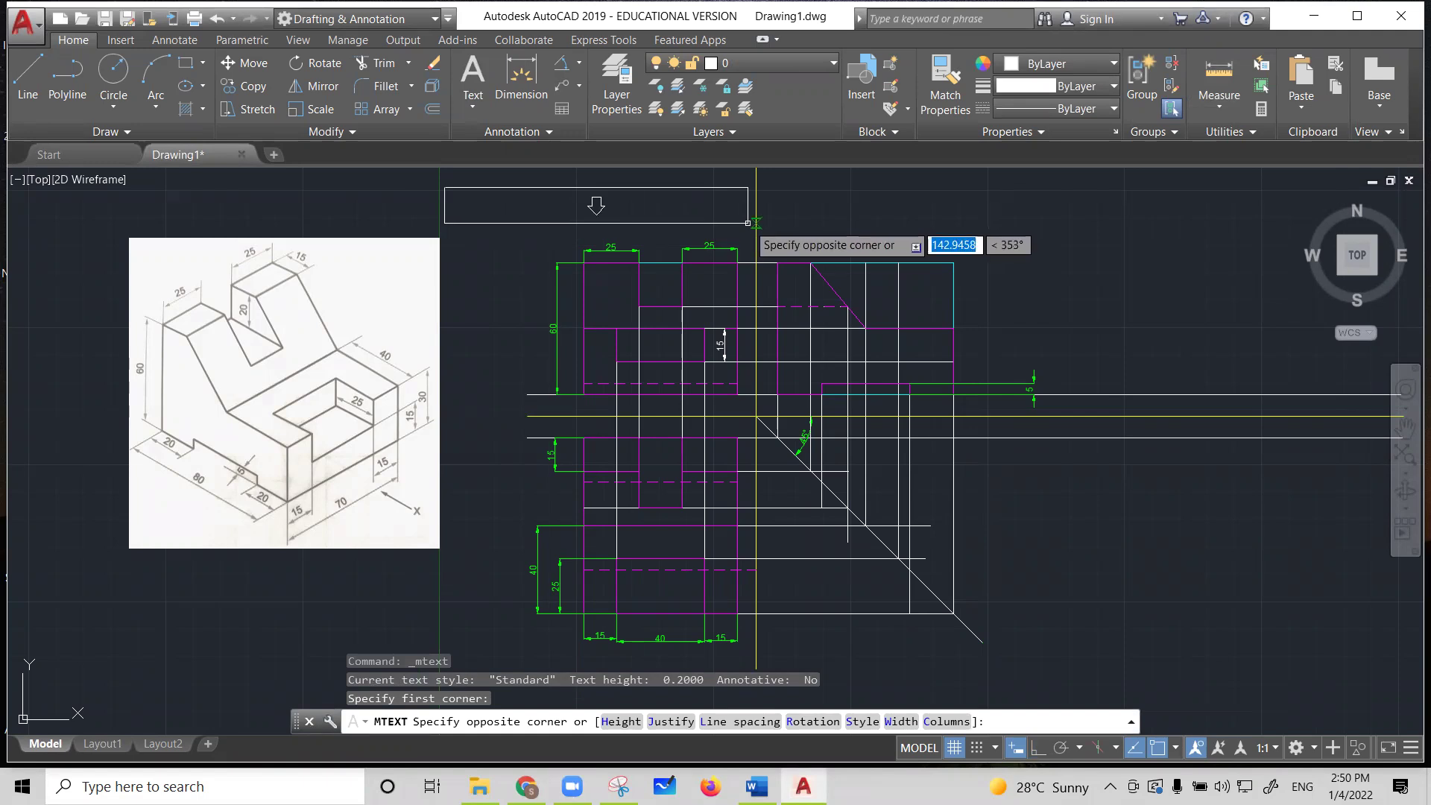
pyautogui.click(748, 222)
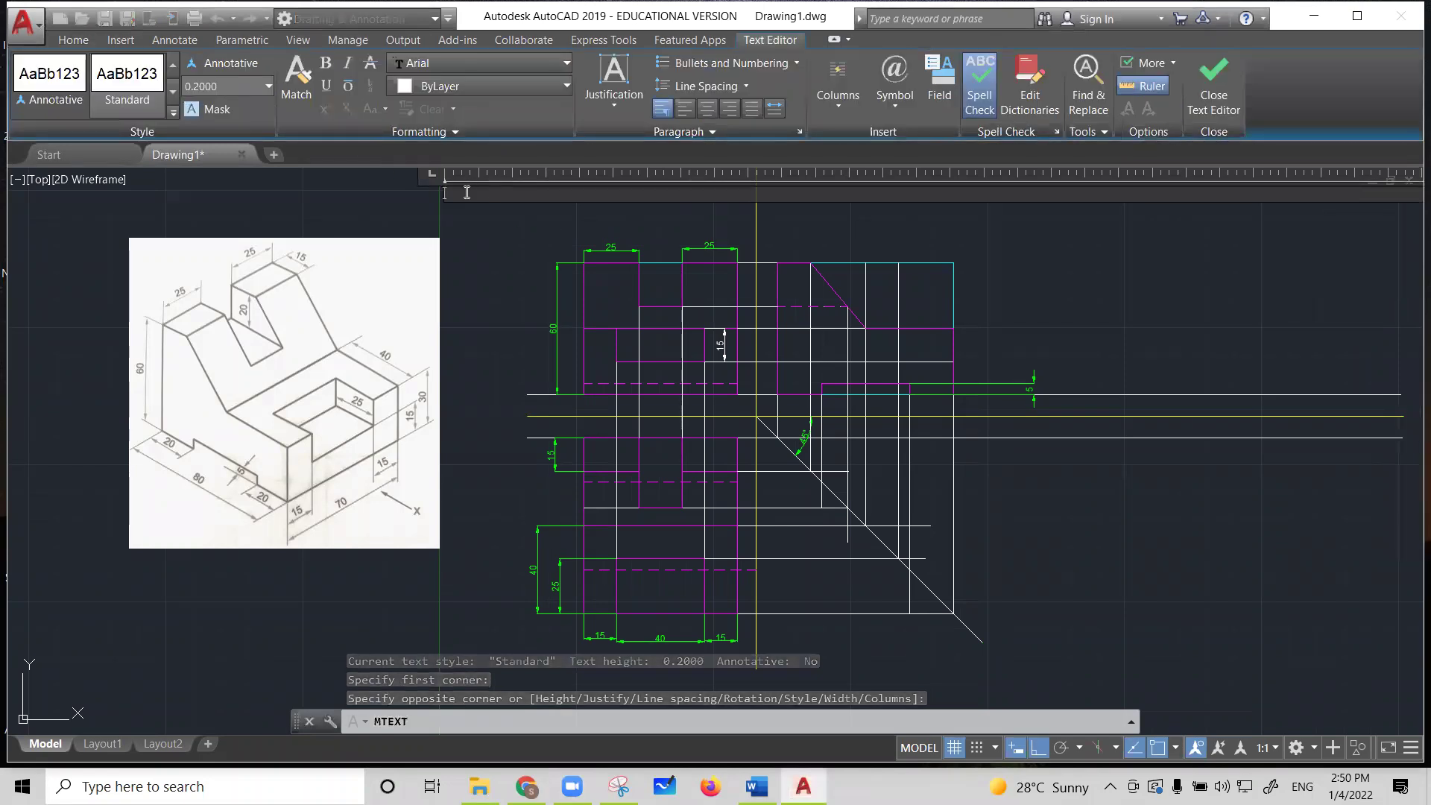
# Enter the heading lines "Sheet No. 2" and "Topic: Orthographic Projections", followed by a blank line
pyautogui.write('Sheet No')
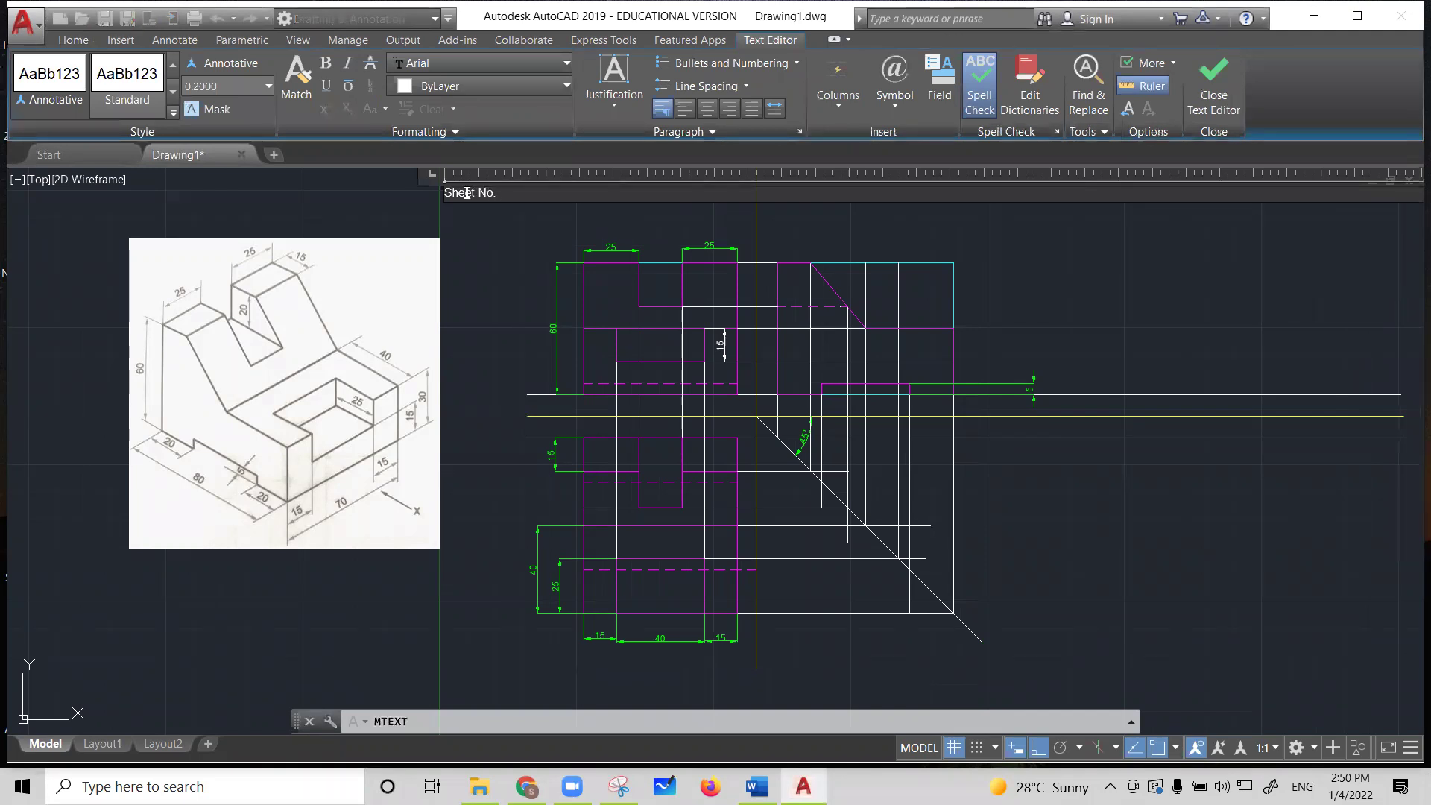
pyautogui.write('. 2')
pyautogui.press('Return')
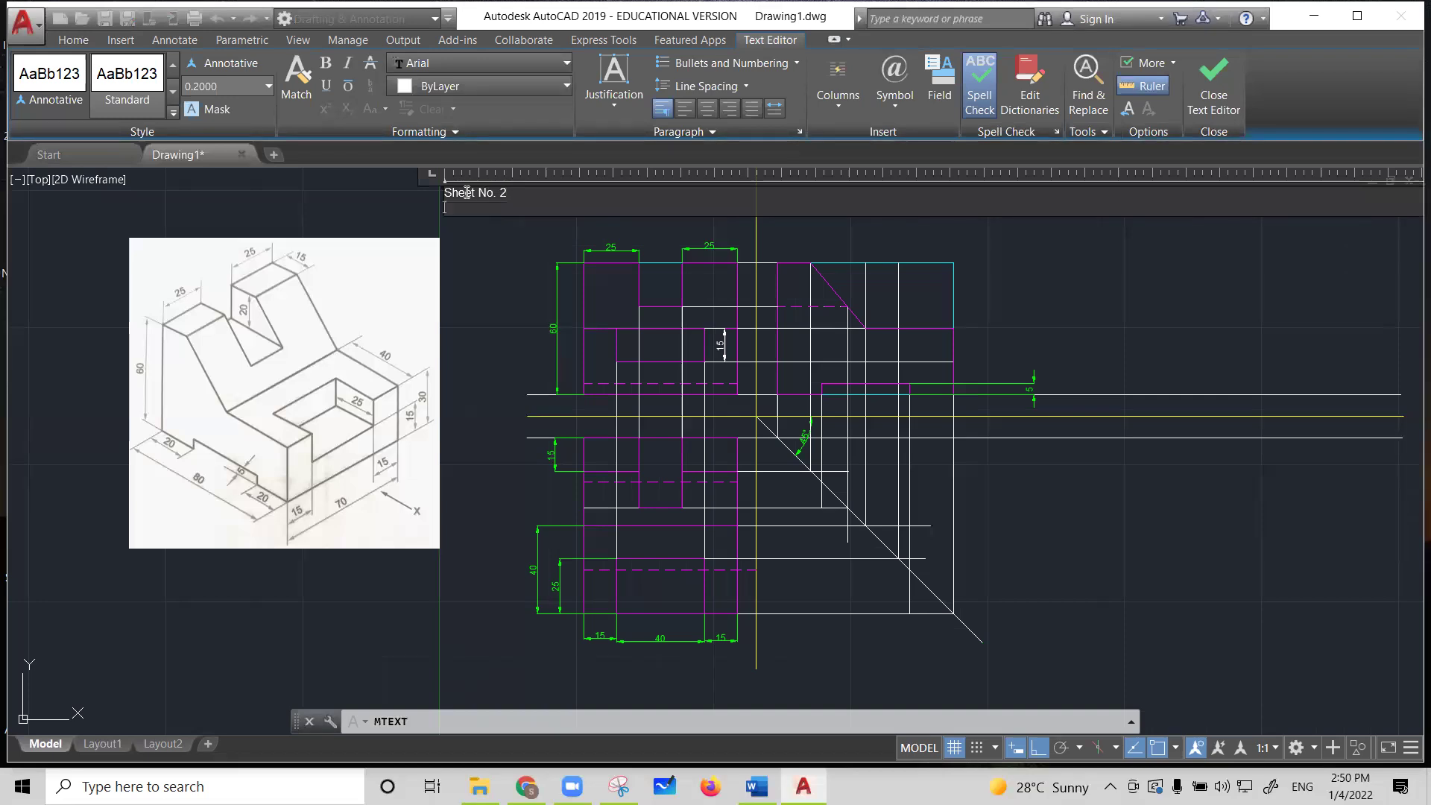
pyautogui.write('Topic: Orthographic')
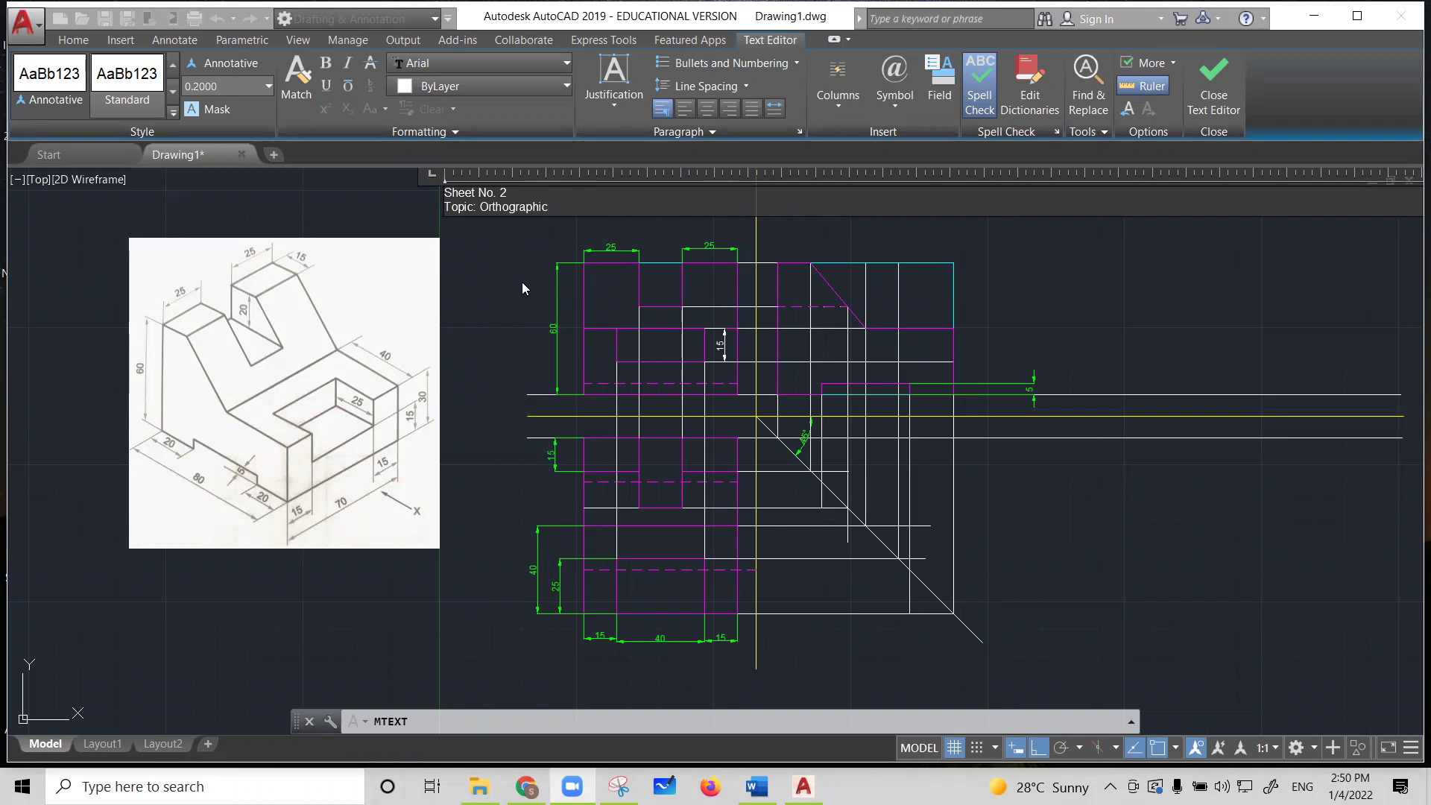
pyautogui.write('Project')
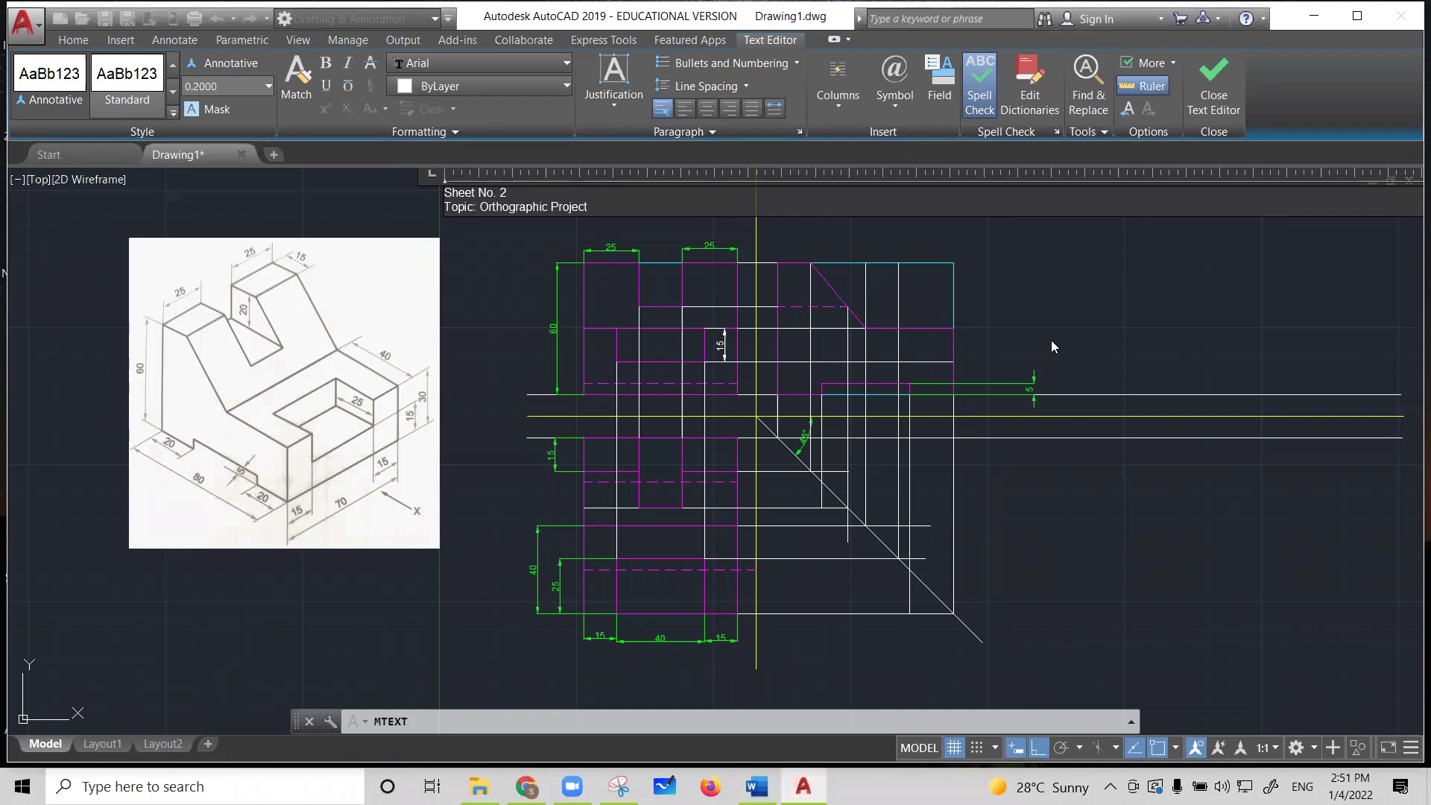
pyautogui.write('ions')
pyautogui.press('Return')
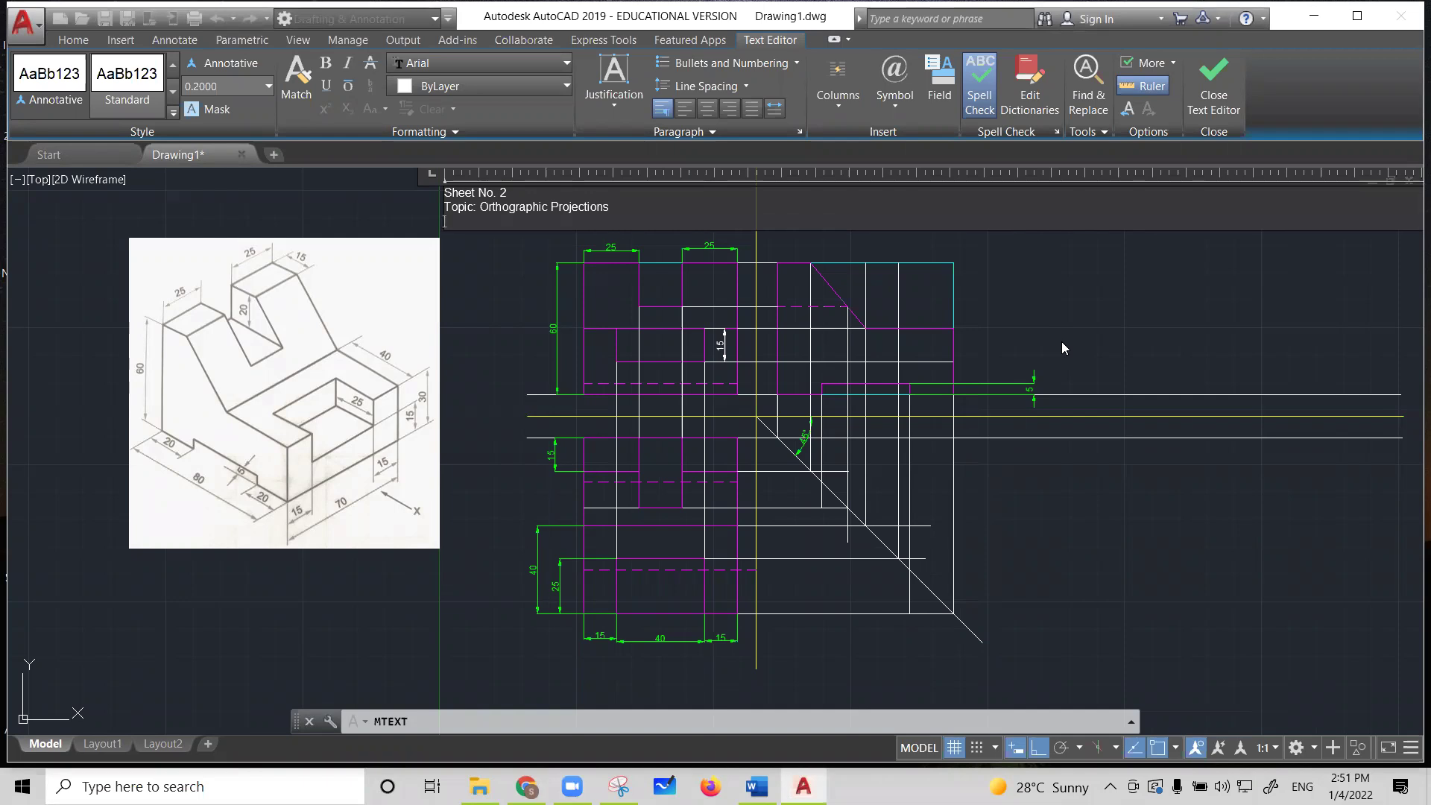
pyautogui.press('Return')
# Add the line "Problem no. 1: Draw FV [n the direction of Arrow - x], TV and SV for the pictorial view shown in figure."
pyautogui.write('Probl')
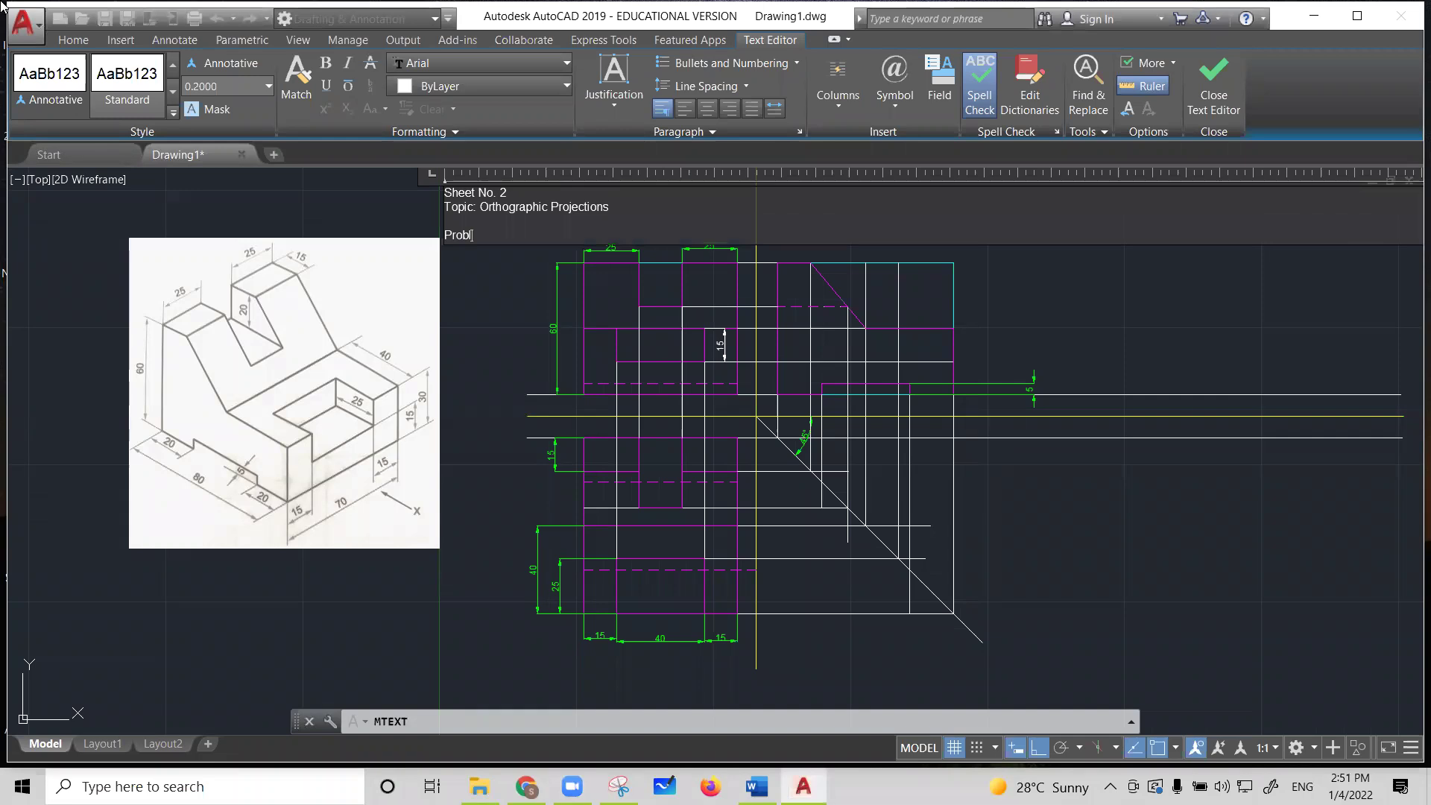
pyautogui.write('em no. 1: Draw FV in the direction of')
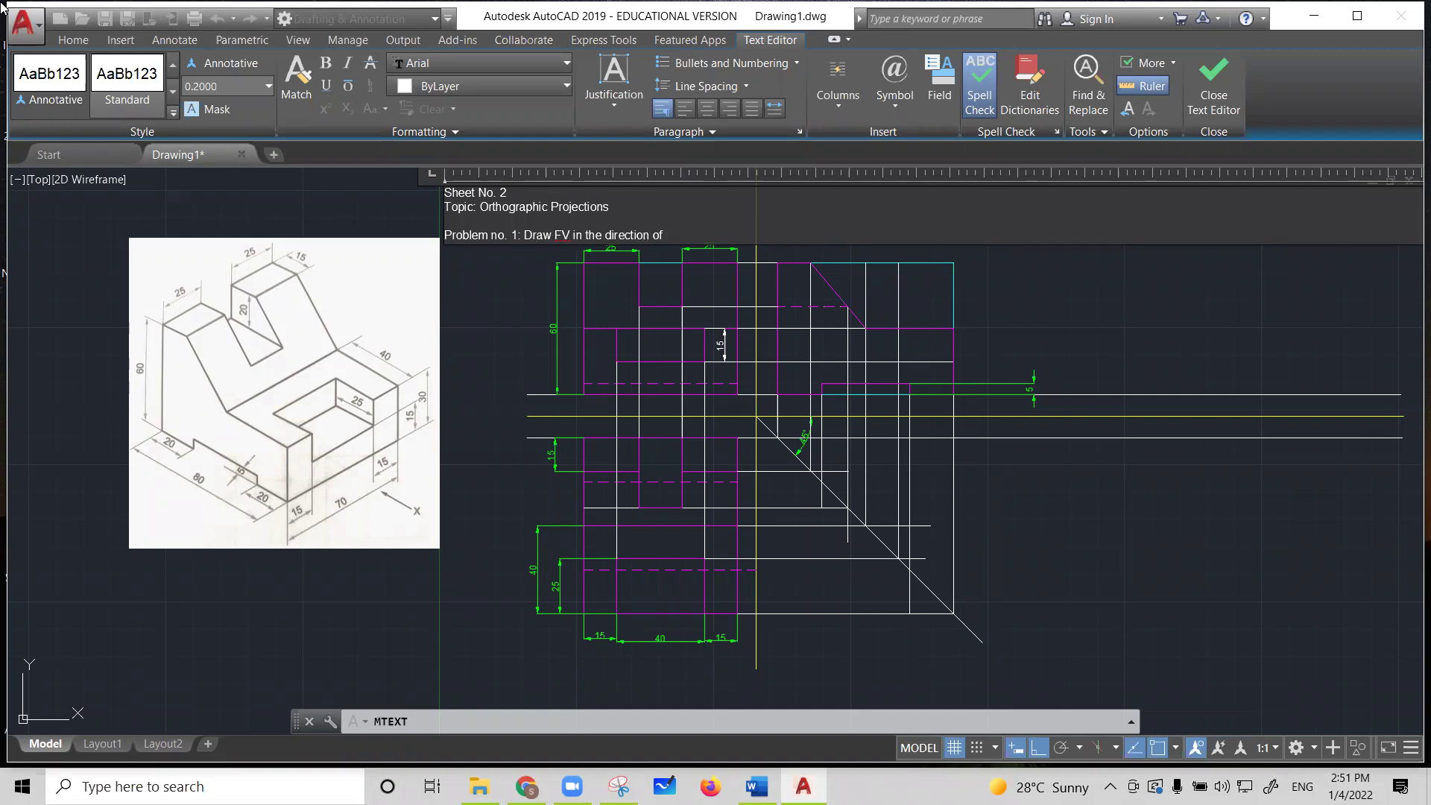
pyautogui.write(' Arrow -')
pyautogui.click(583, 236)
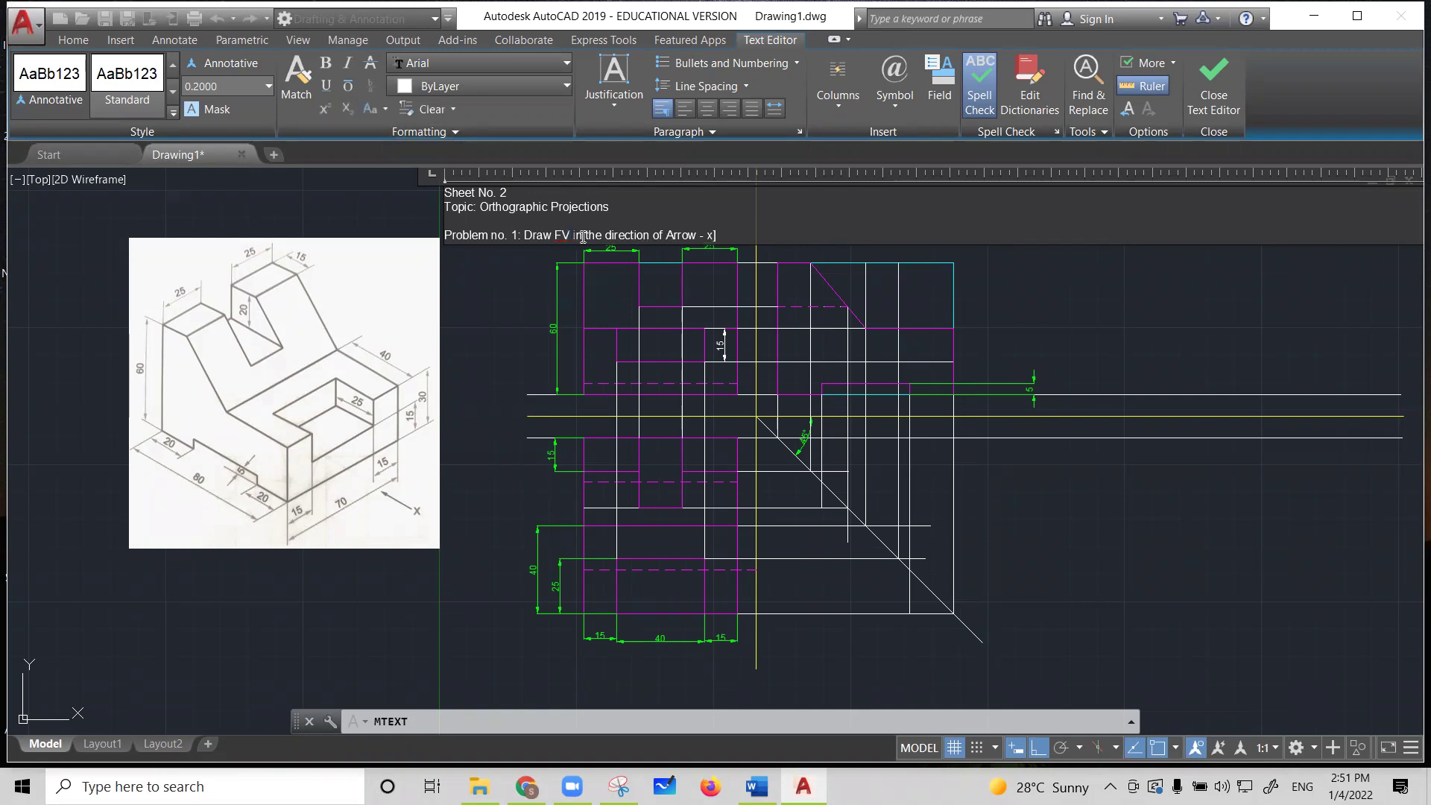
pyautogui.write('[n the direction of Arrow - x], ')
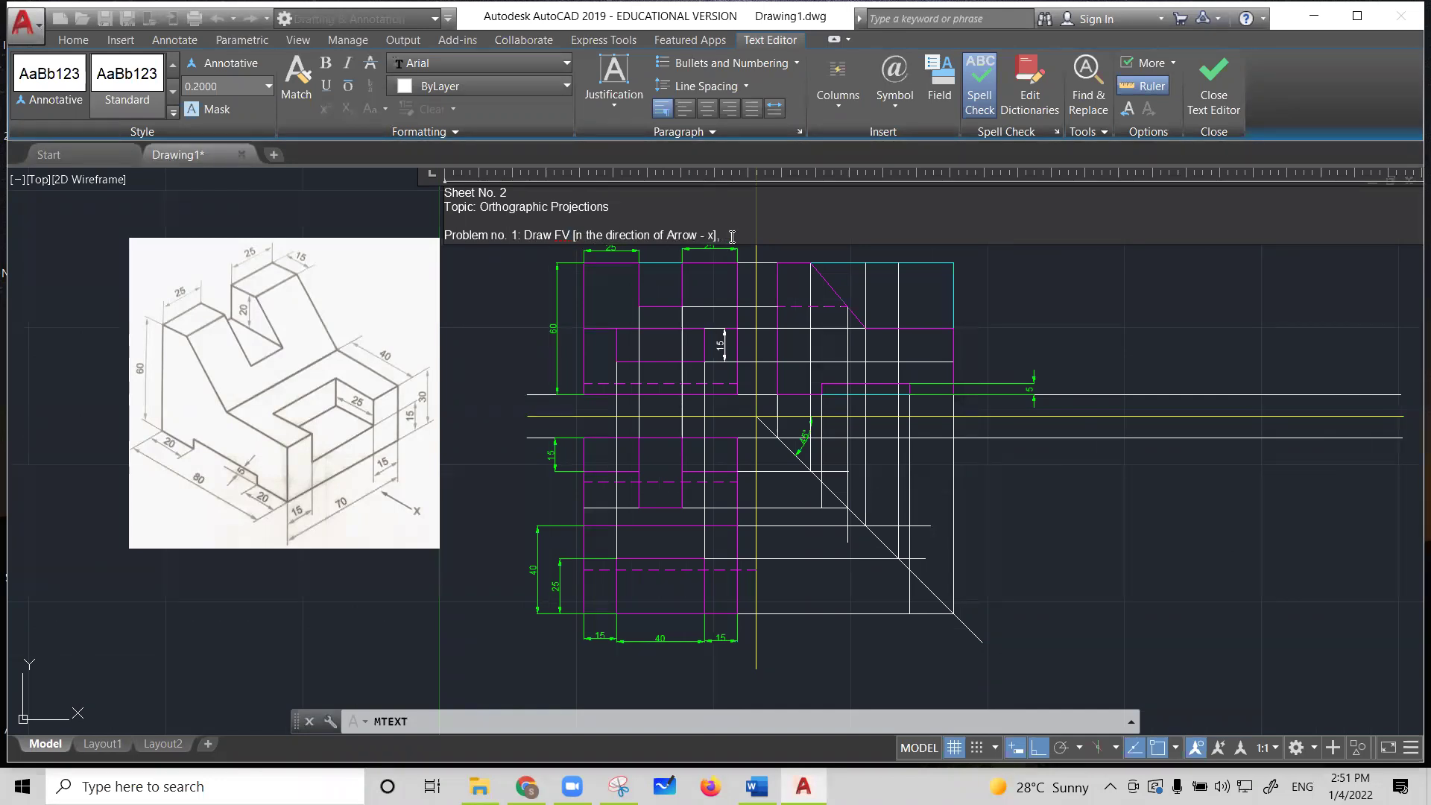
pyautogui.write('TV and SV for the pic')
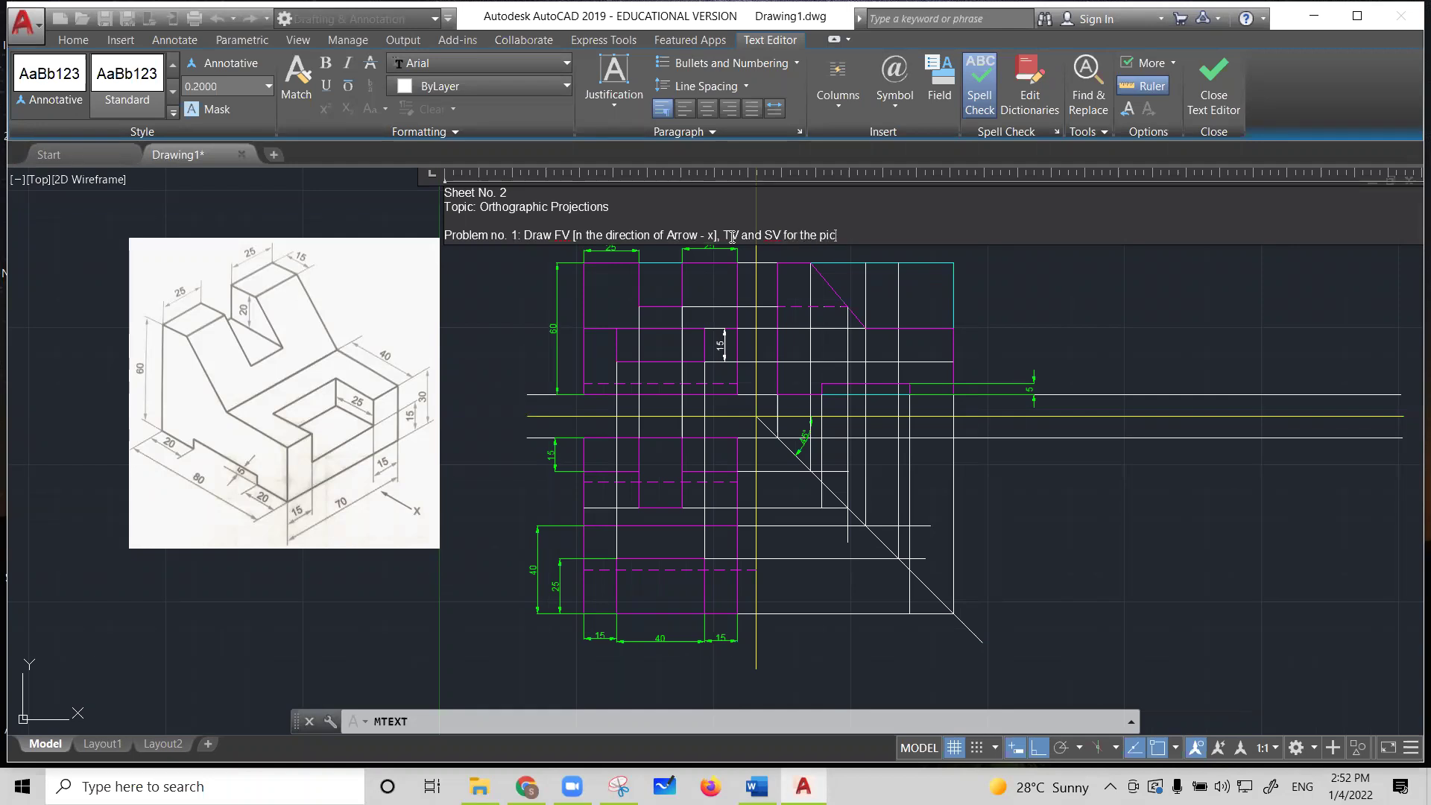
pyautogui.write('torial view shown in f')
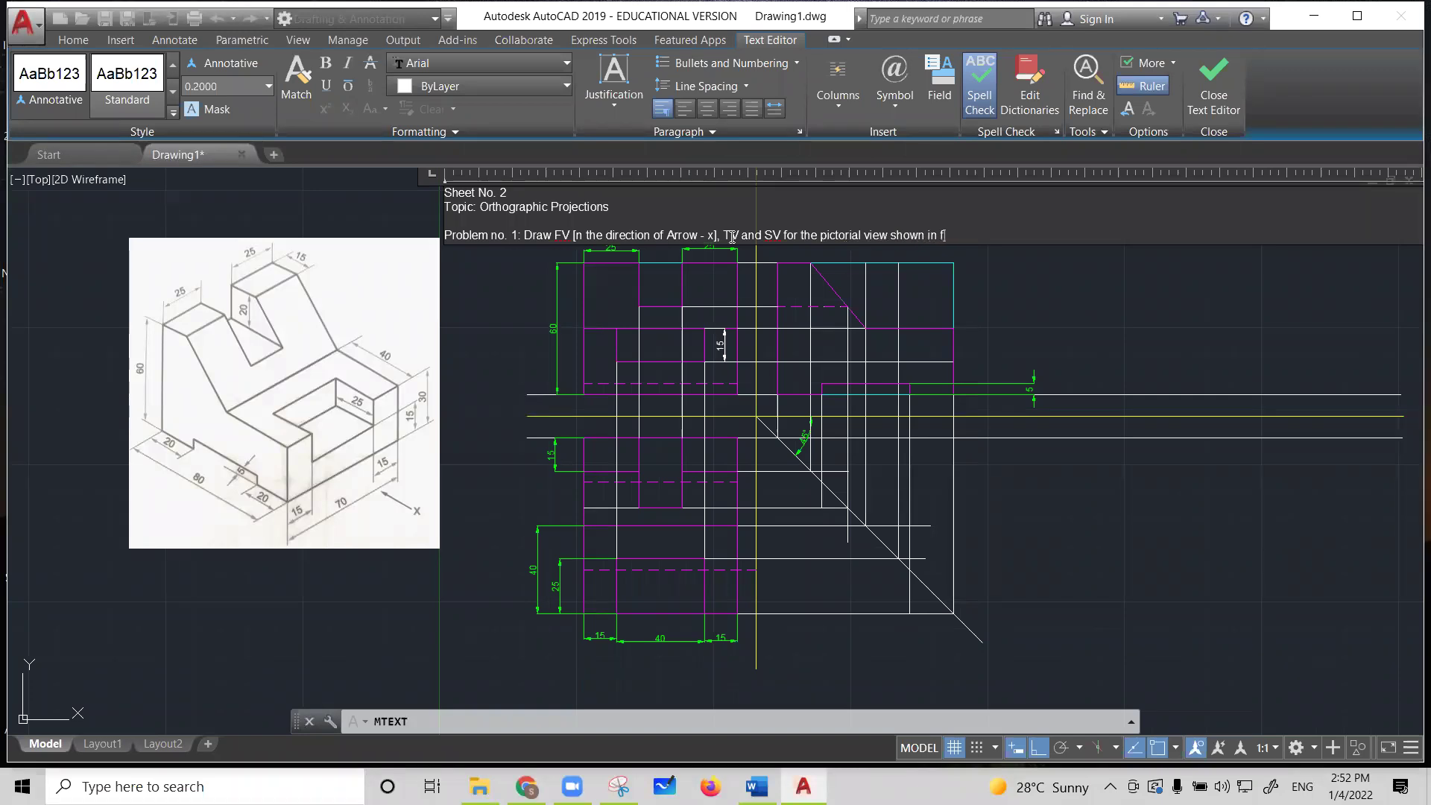
pyautogui.write('igure.')
# Try to set the text height of all the title and problem statement lines to 10 and close the text editor
pyautogui.moveTo(682, 232); pyautogui.dragTo(445, 190)
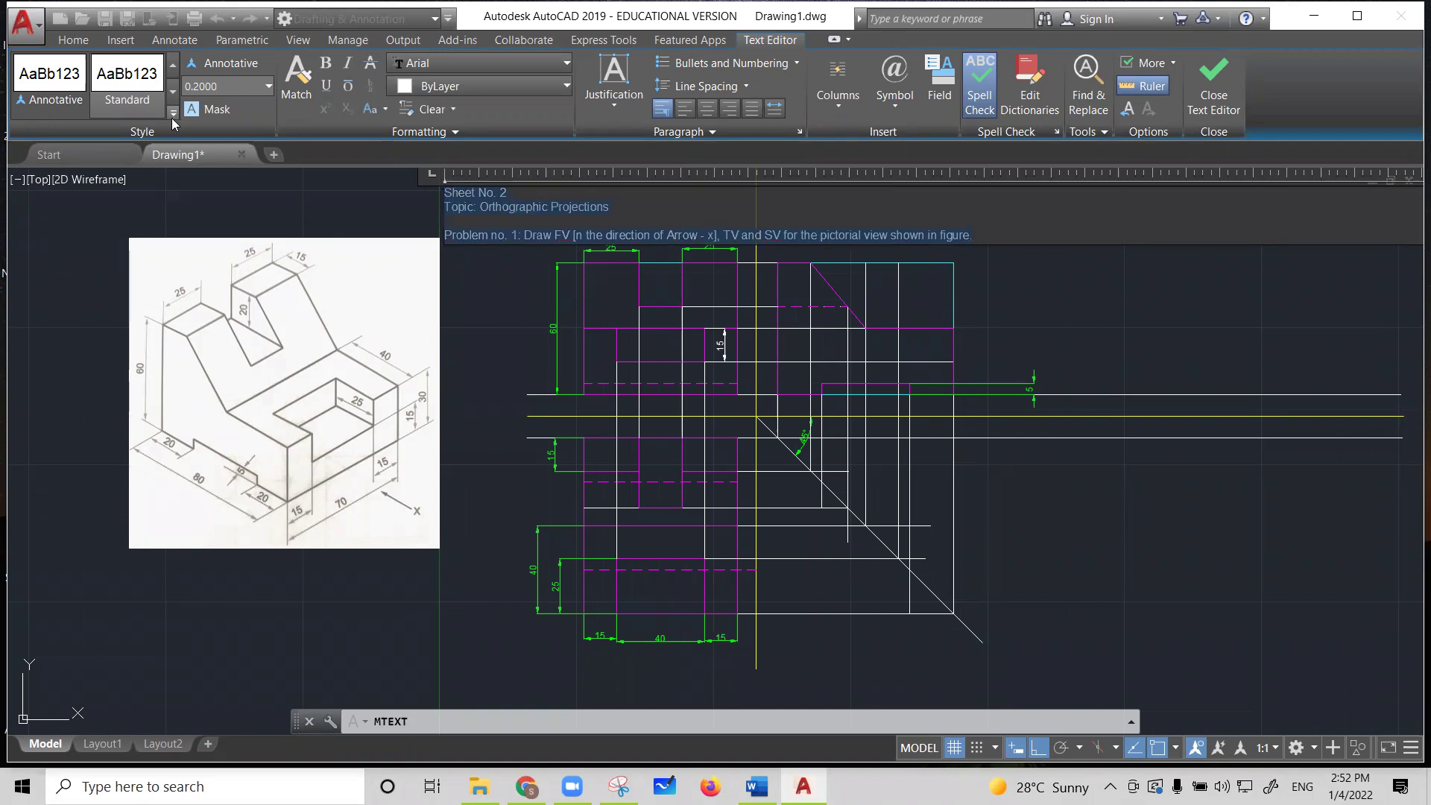
pyautogui.click(266, 86)
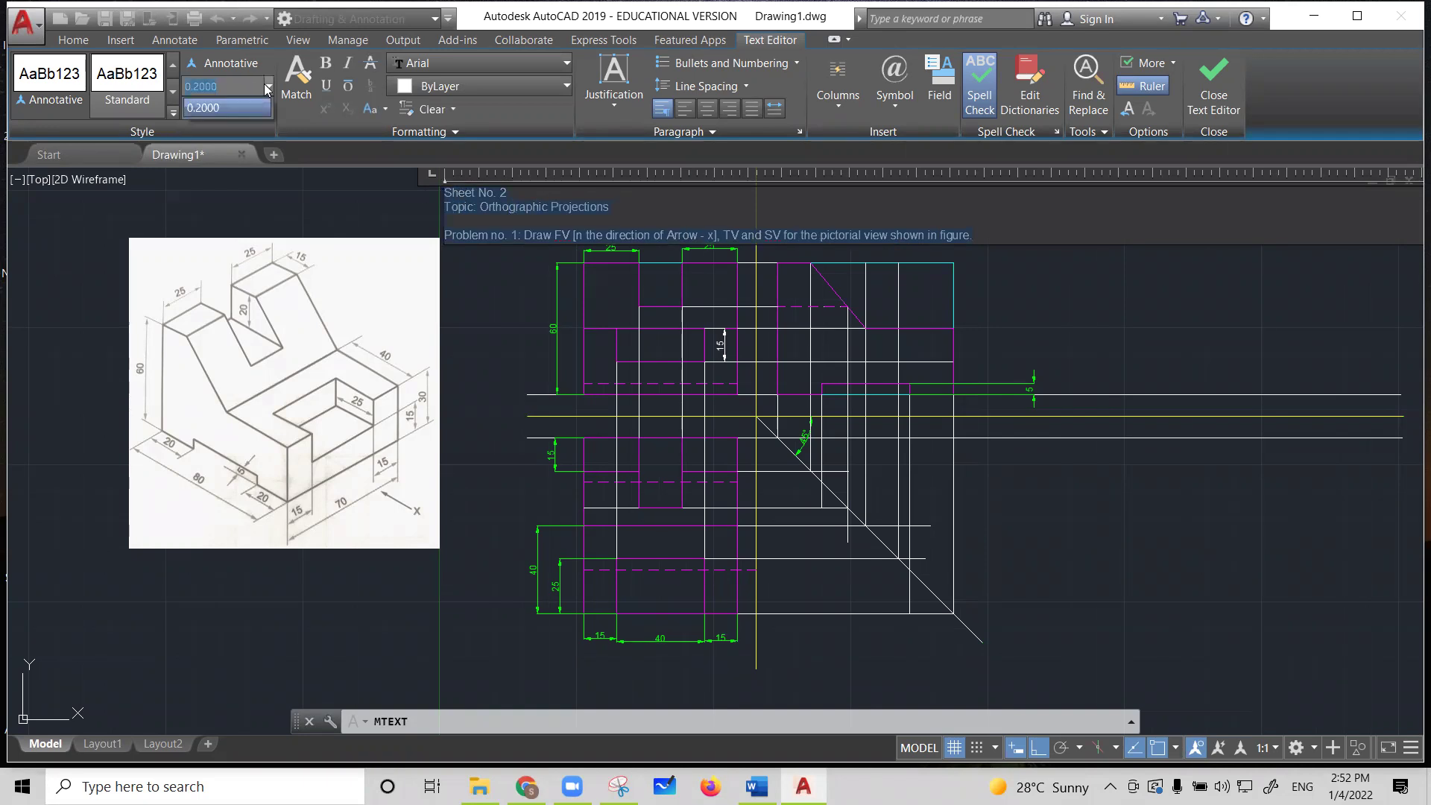
pyautogui.write('10')
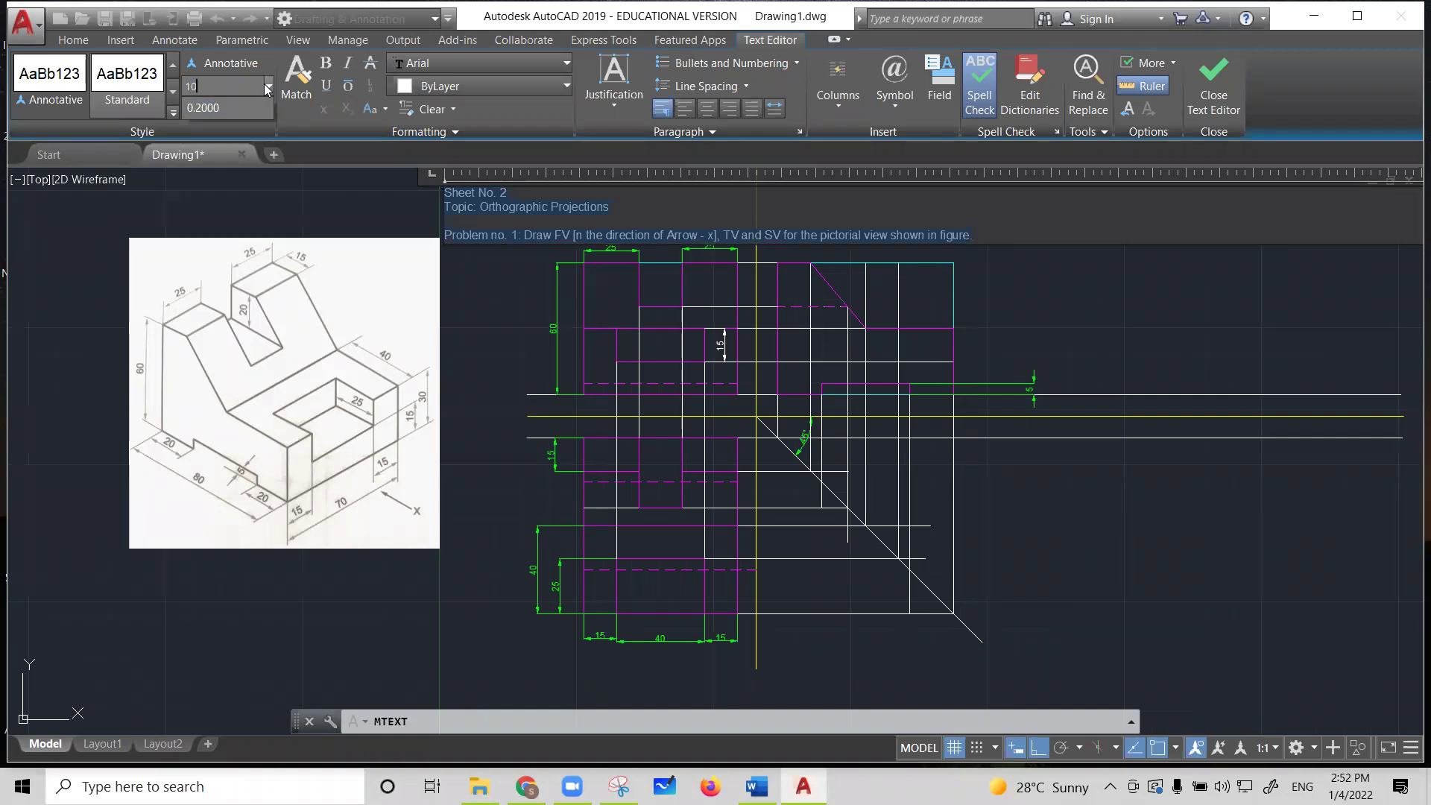
pyautogui.press('Return')
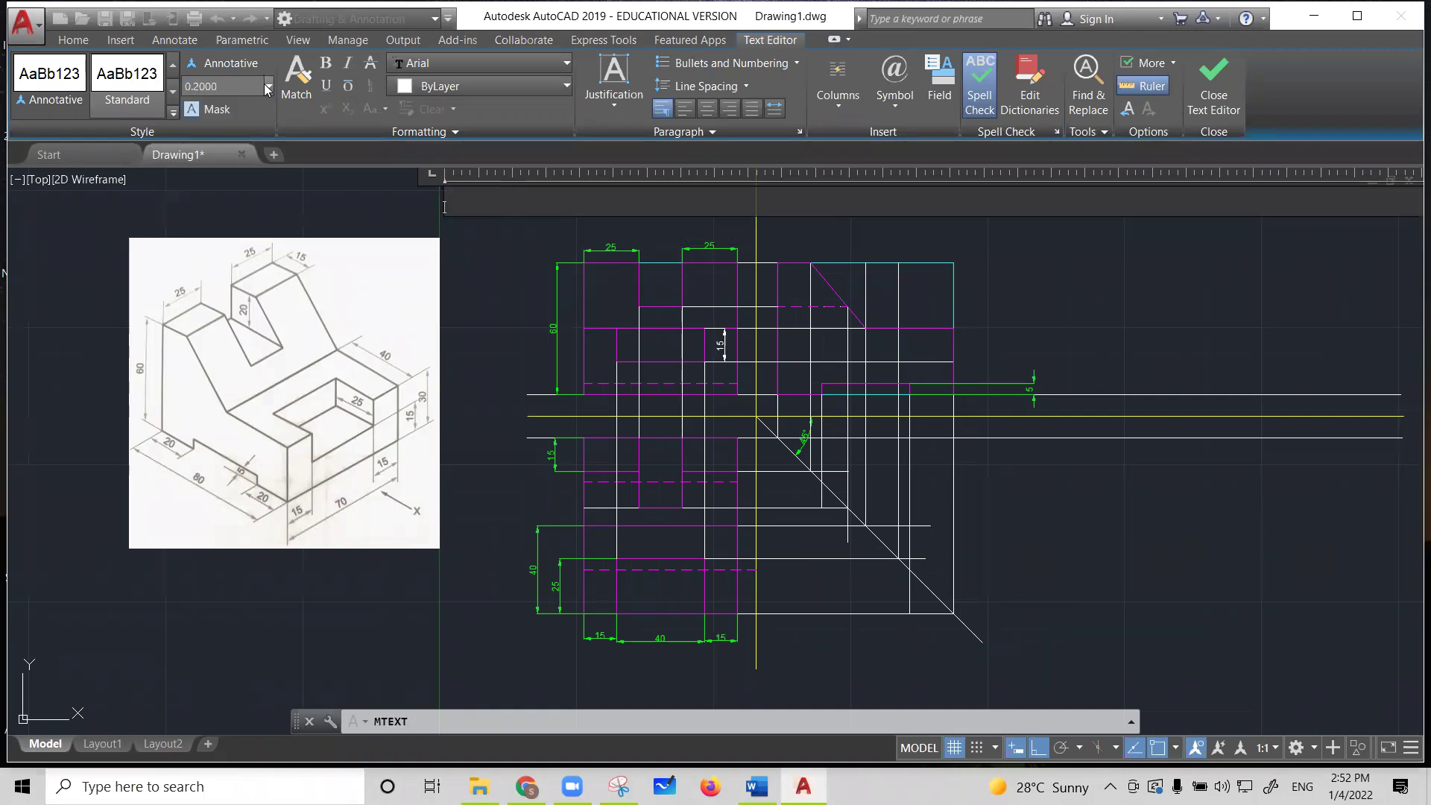
pyautogui.click(482, 241)
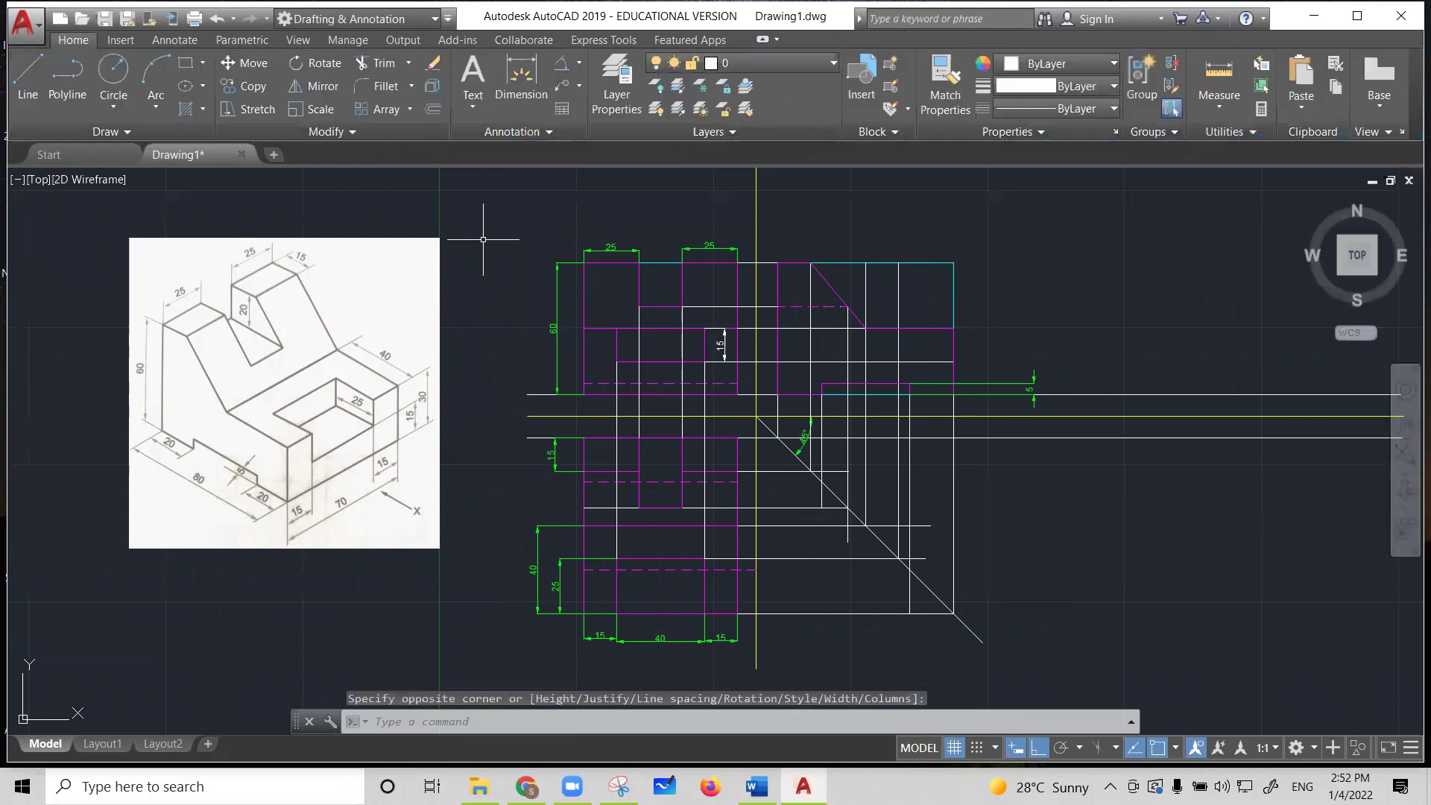
# Undo the creation of the multiline title and problem statement text
pyautogui.scroll(4, 494, 241)
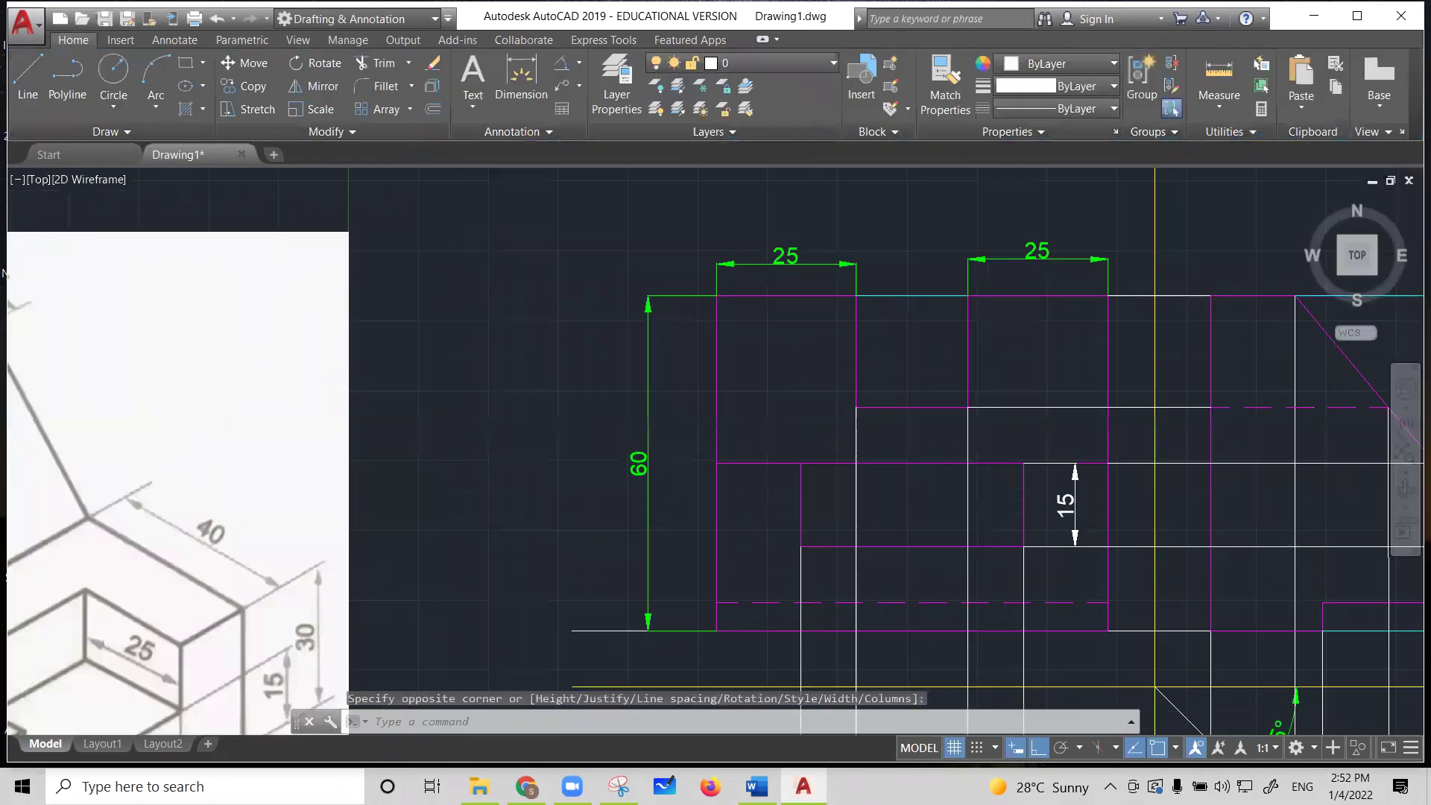
pyautogui.scroll(-6, 495, 236)
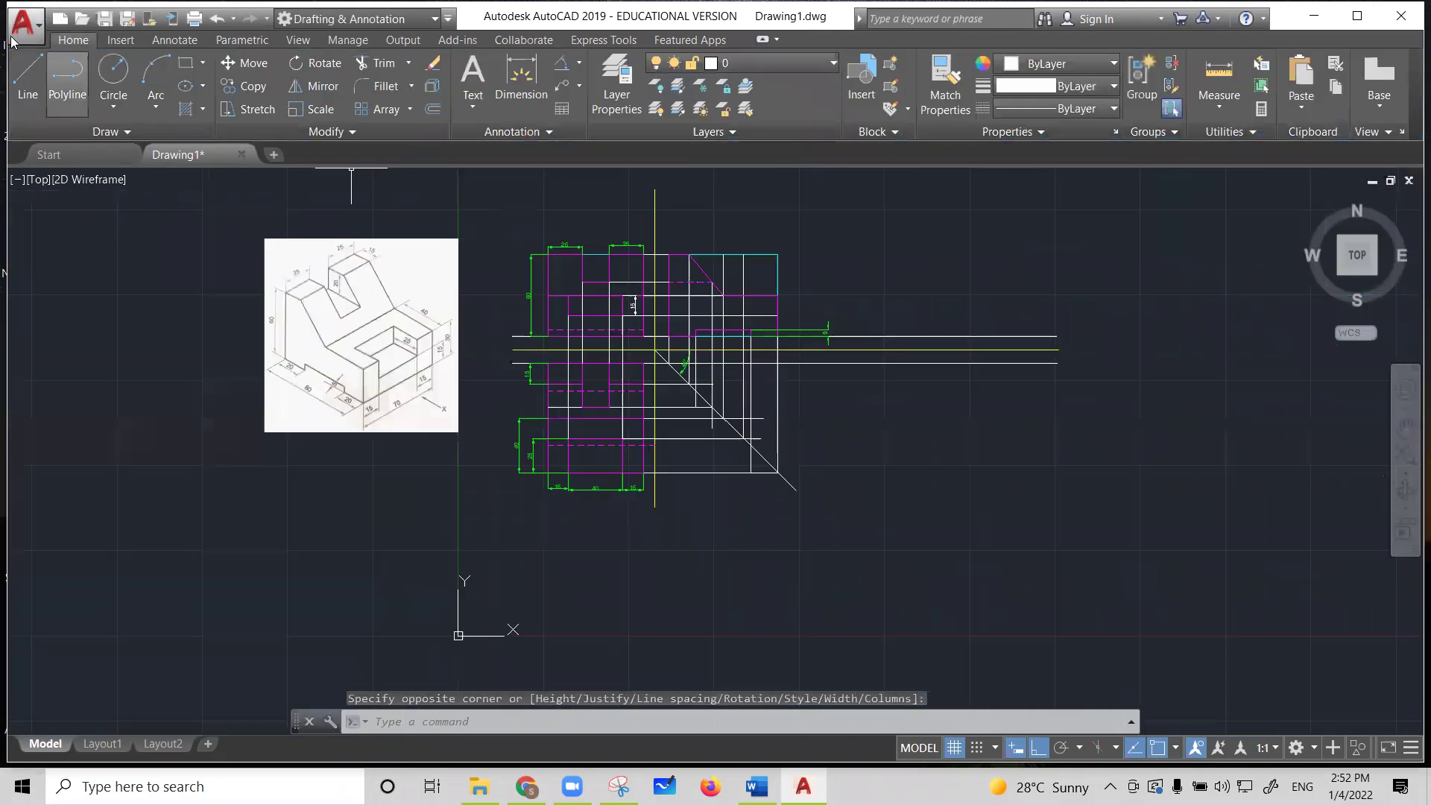
pyautogui.click(211, 21)
pyautogui.click(214, 23)
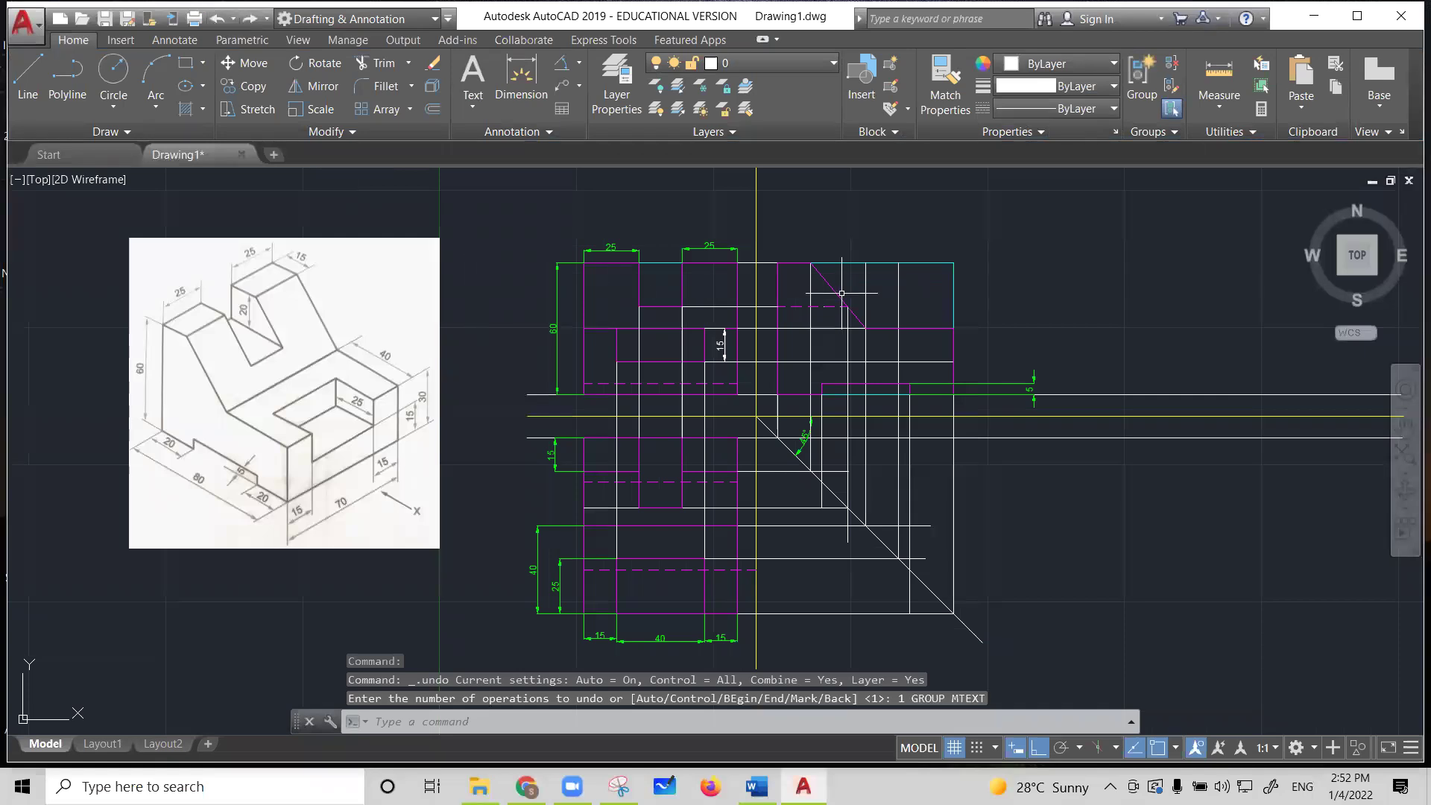
# Undo the recent view changes and the last drawn line, and redo the line
pyautogui.scroll(5, 842, 290)
pyautogui.scroll(-7, 844, 288)
pyautogui.scroll(-3, 844, 289)
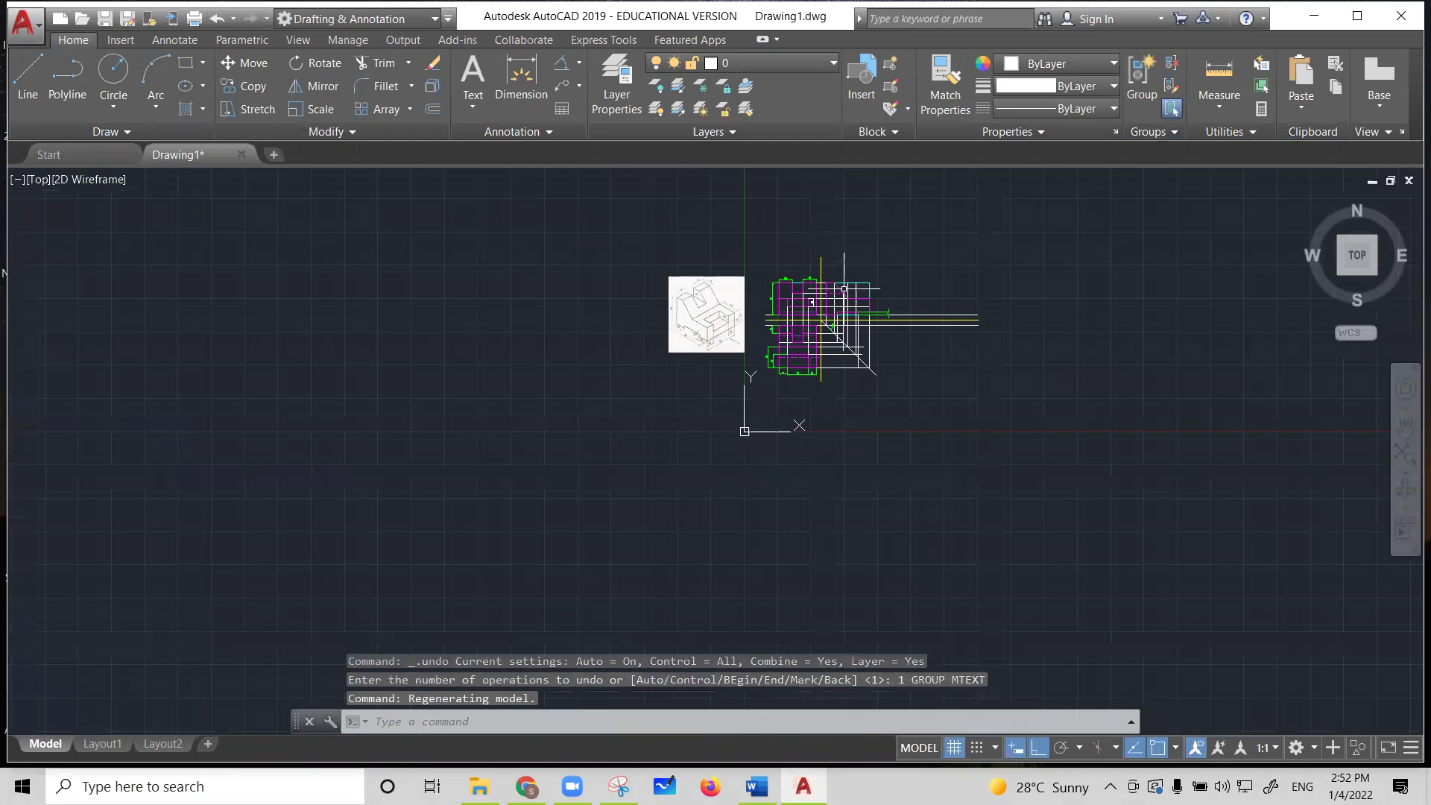
pyautogui.scroll(5, 844, 289)
pyautogui.scroll(3, 843, 288)
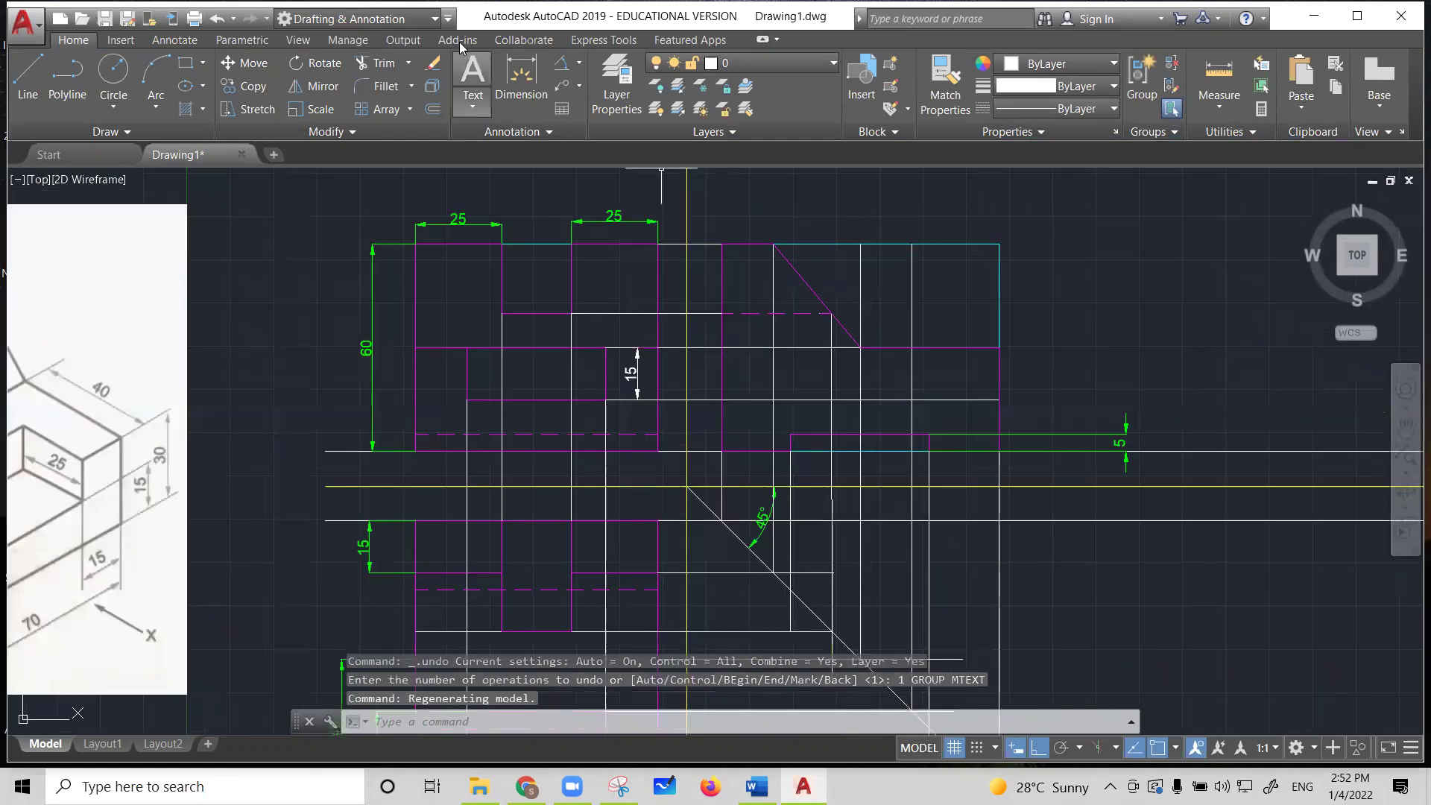
pyautogui.click(216, 24)
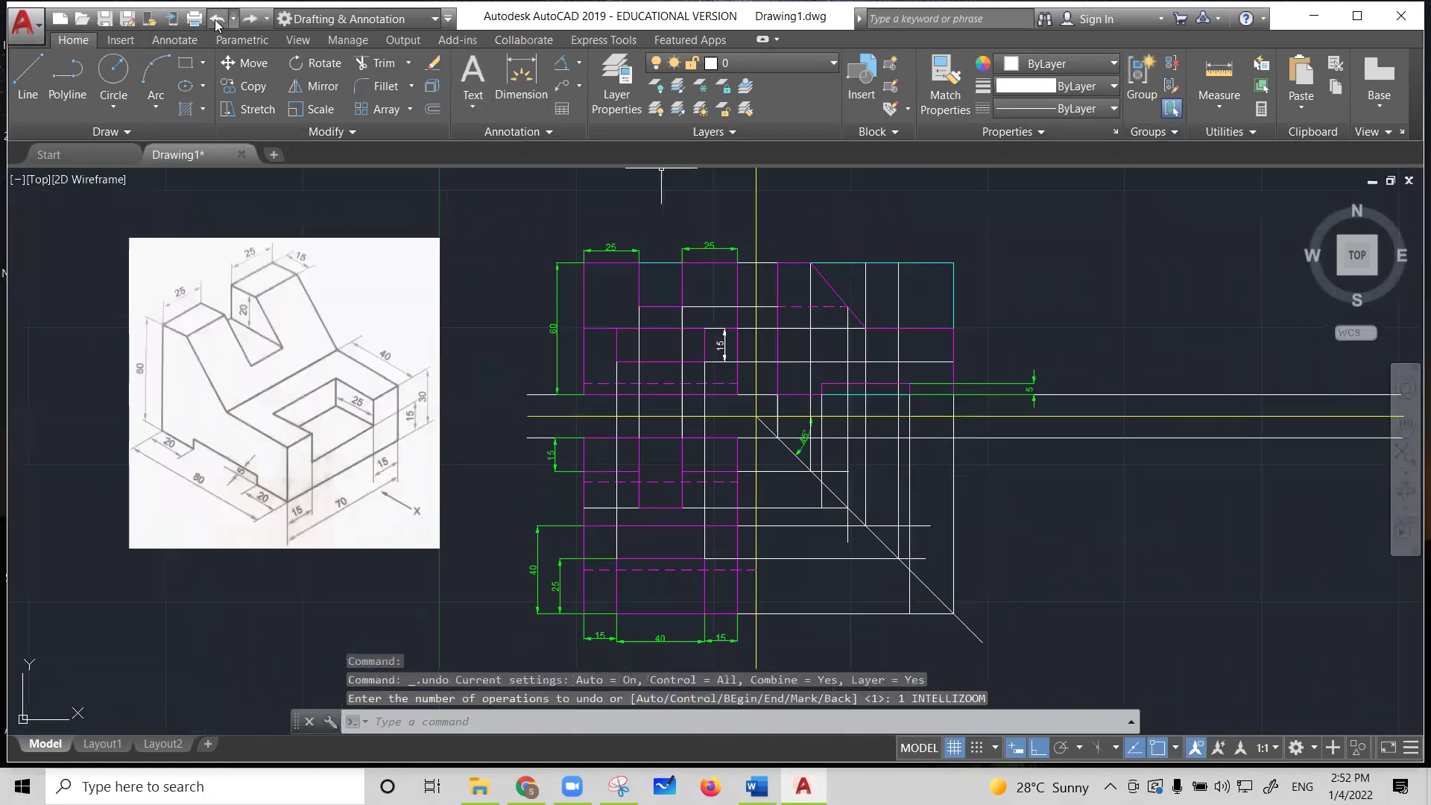
pyautogui.click(217, 24)
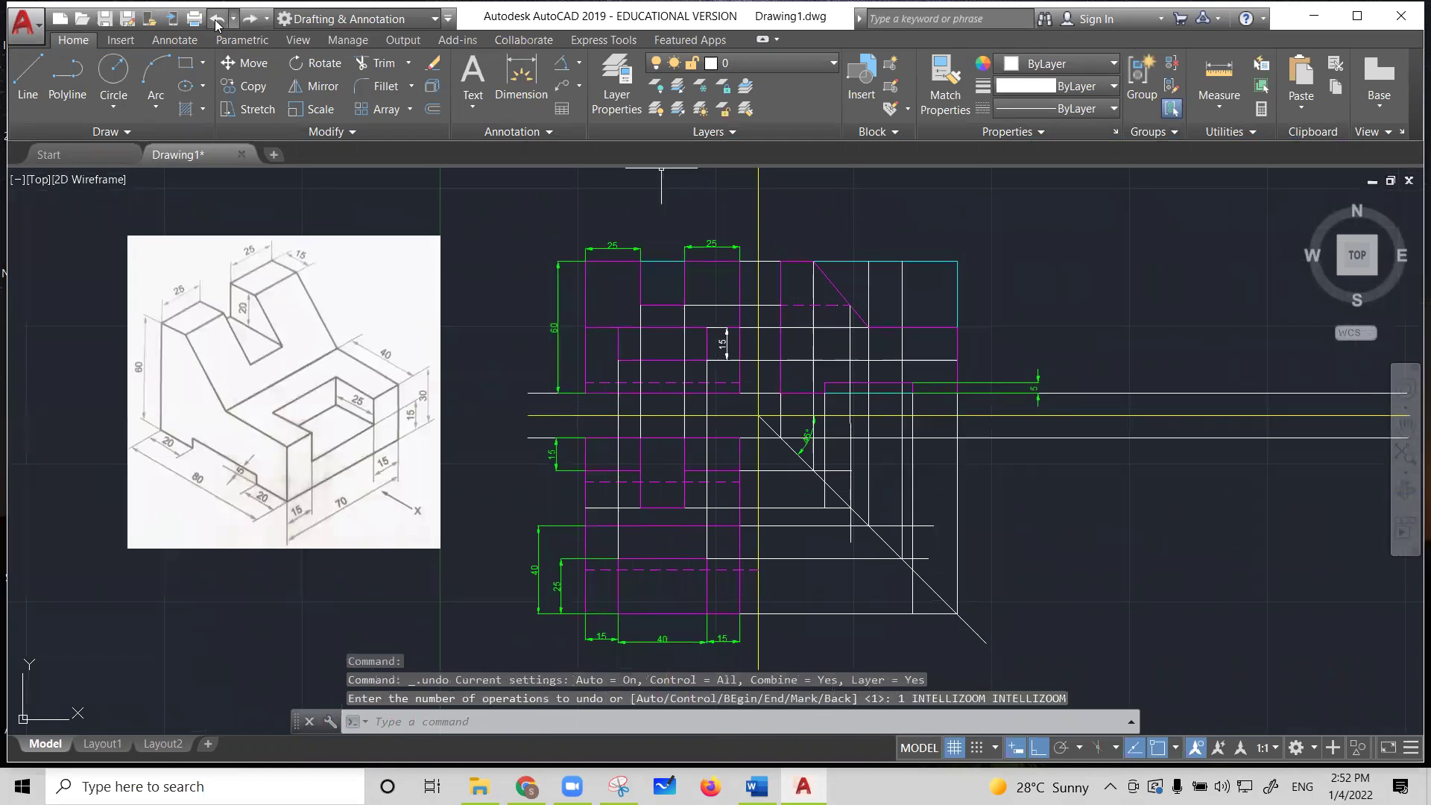
pyautogui.click(216, 24)
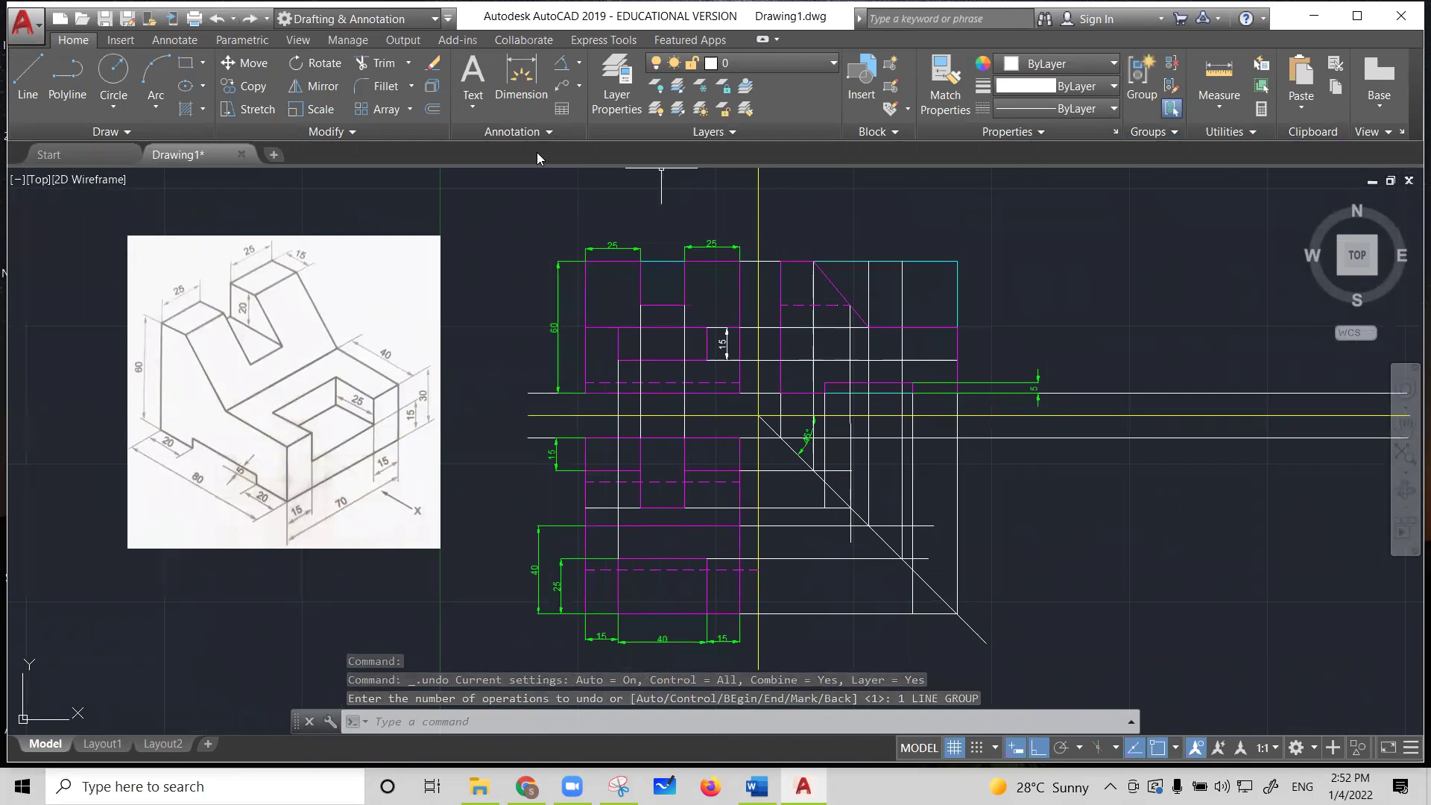
pyautogui.click(250, 22)
pyautogui.click(251, 23)
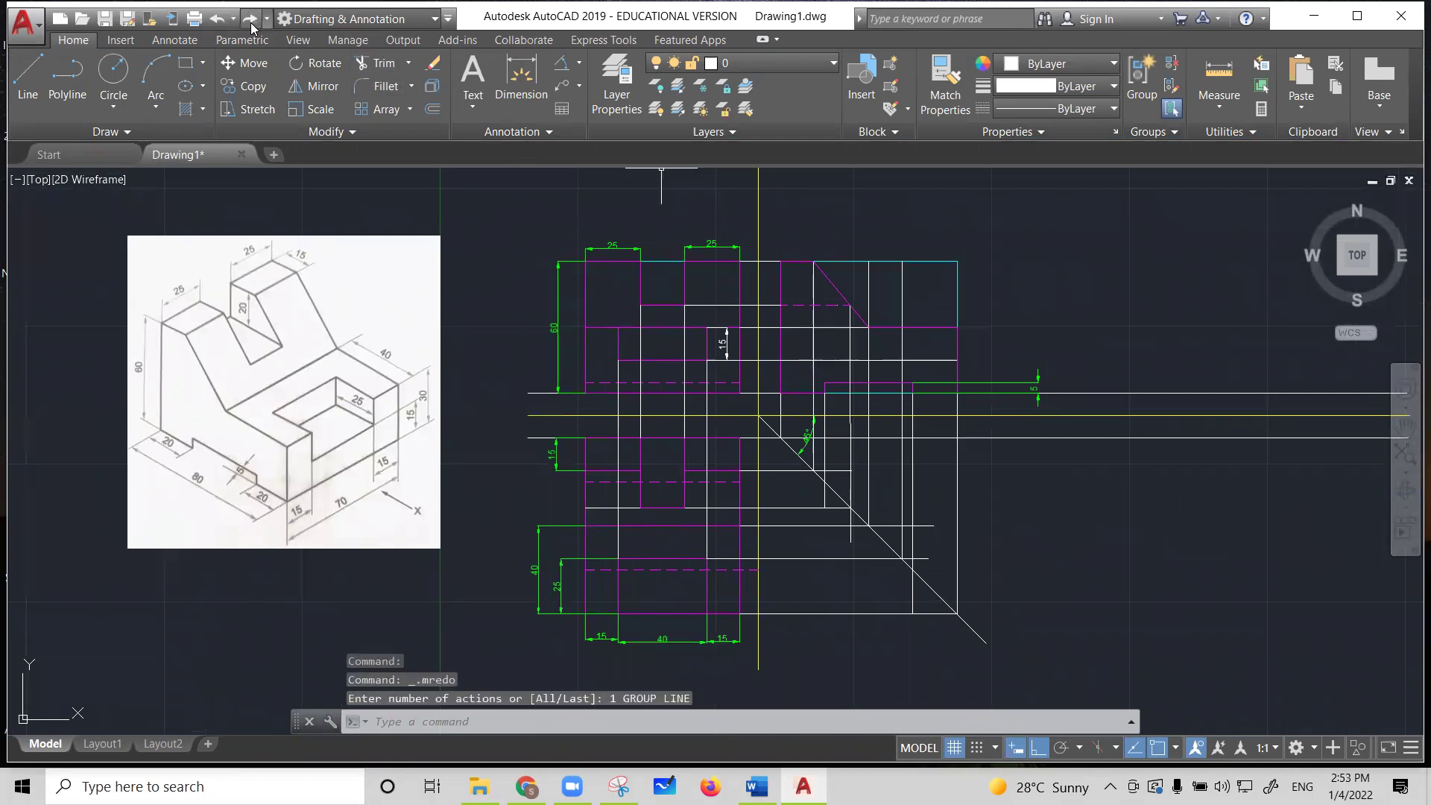
# Create a new multiline text frame in the empty space above the front view, just past the pictorial image's upper right corner
pyautogui.click(1405, 427)
pyautogui.moveTo(1161, 314); pyautogui.dragTo(1157, 407)
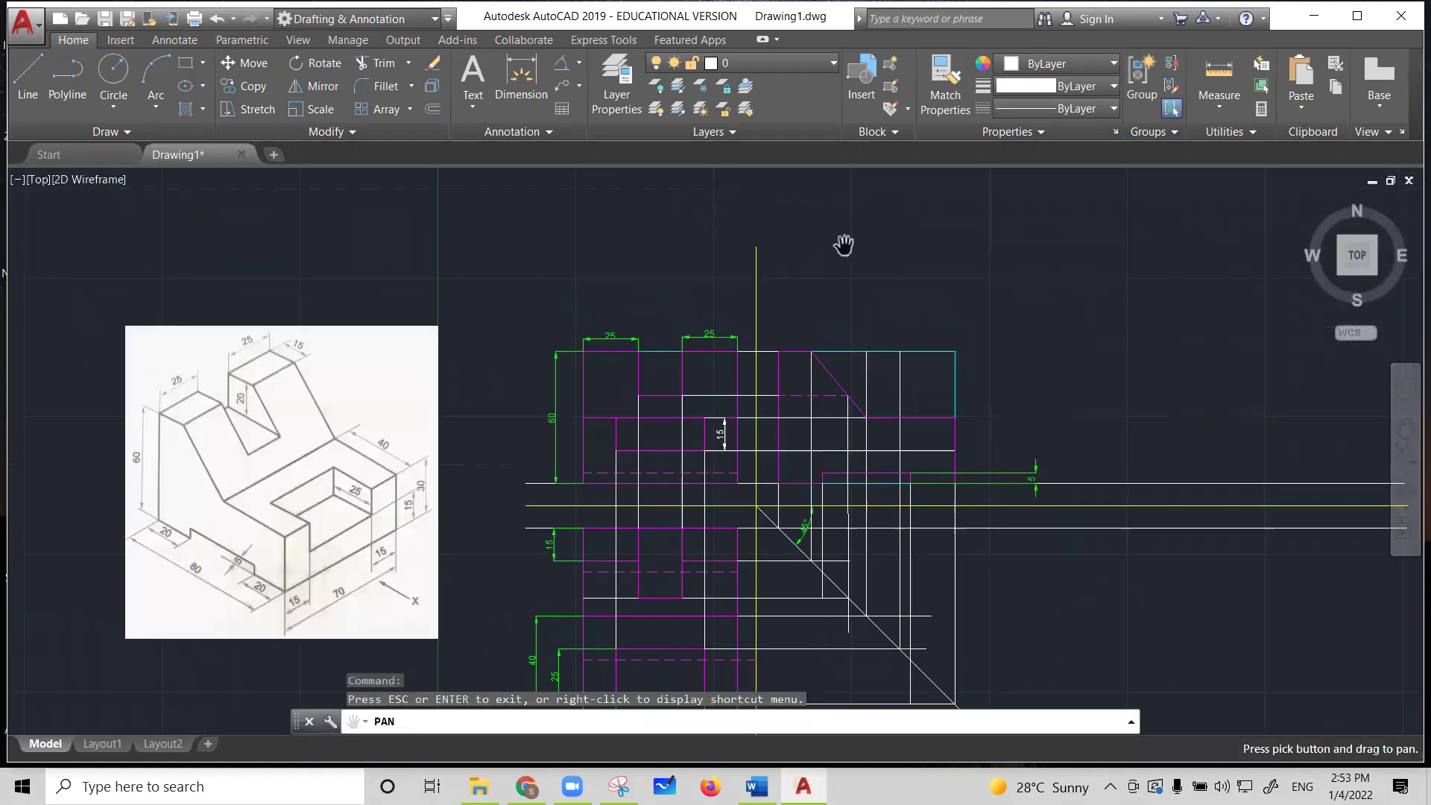
pyautogui.press('Escape')
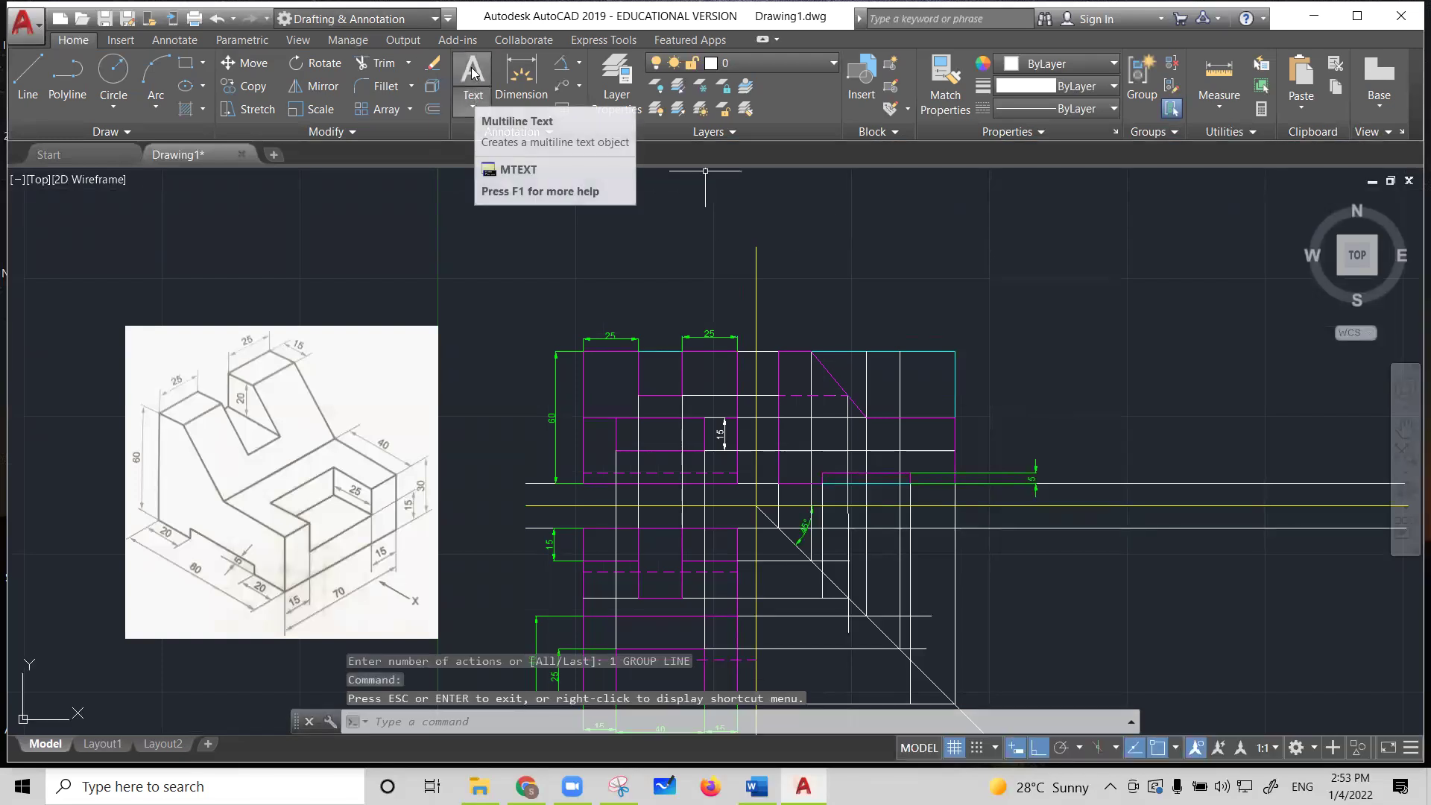
pyautogui.click(474, 97)
pyautogui.click(481, 99)
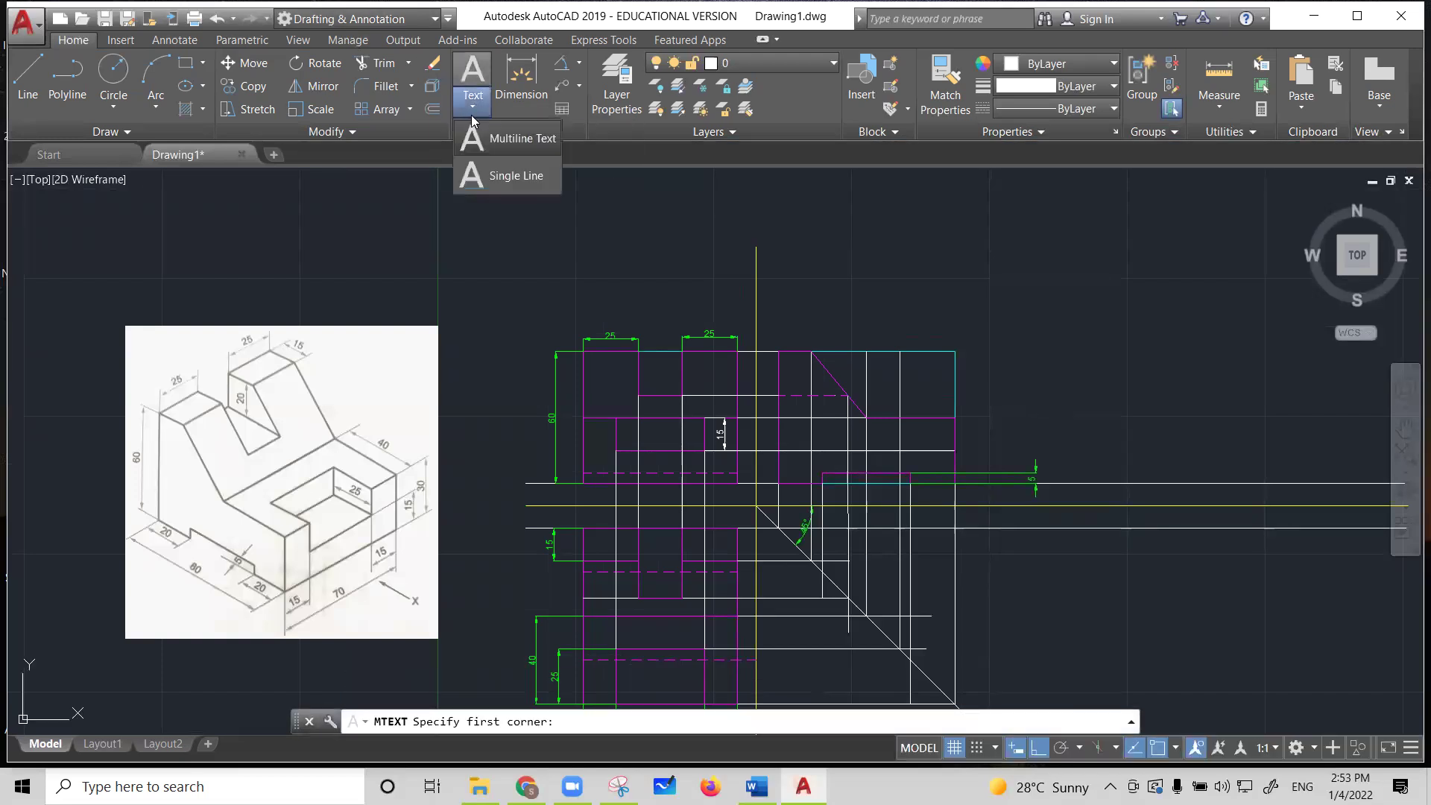
pyautogui.click(514, 135)
pyautogui.click(474, 199)
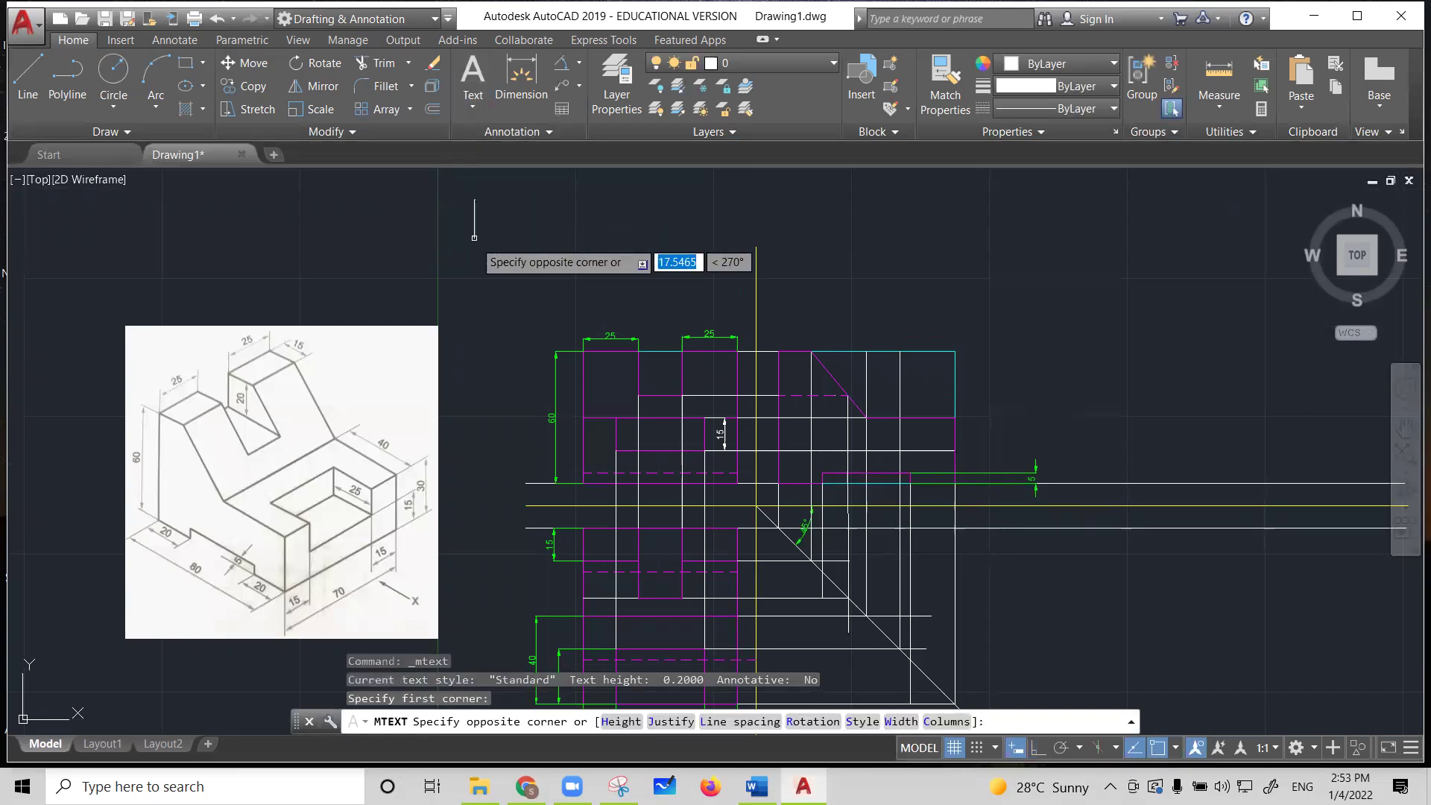
pyautogui.click(697, 255)
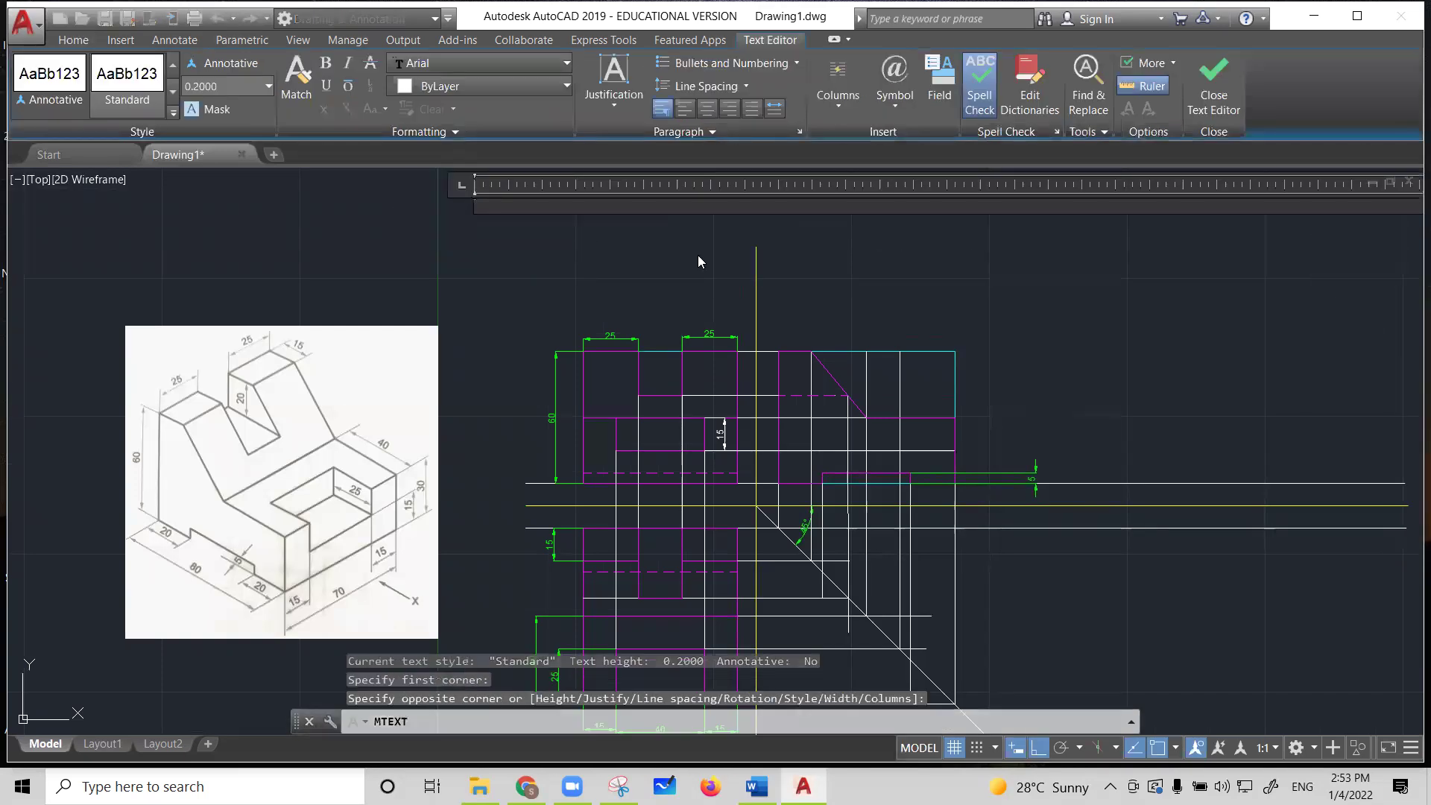
# Enter the three lines "Topic:", "Sheet no." and "Problem no." and finish the text
pyautogui.write('Topice')
pyautogui.press('BackSpace')
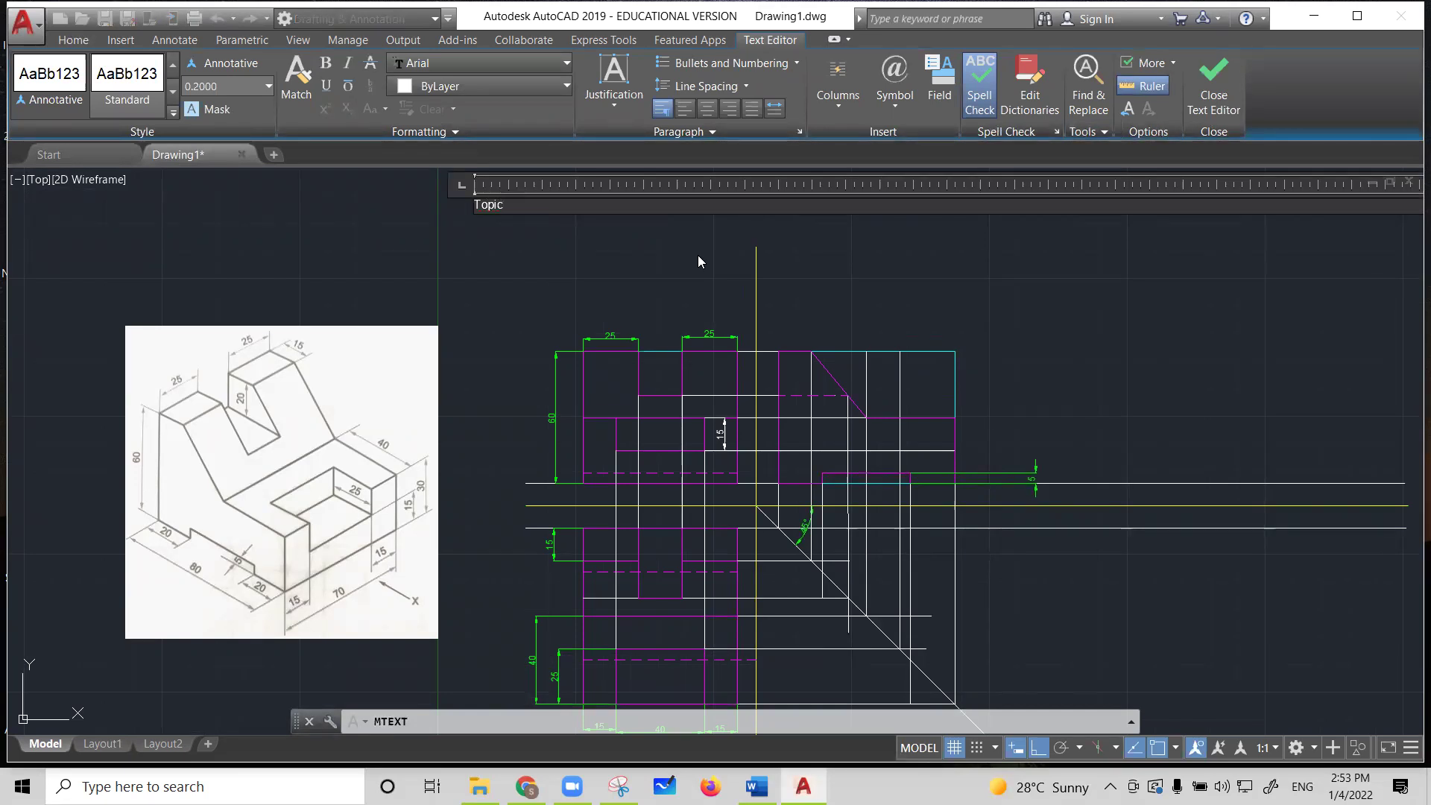
pyautogui.write(':')
pyautogui.press('Return')
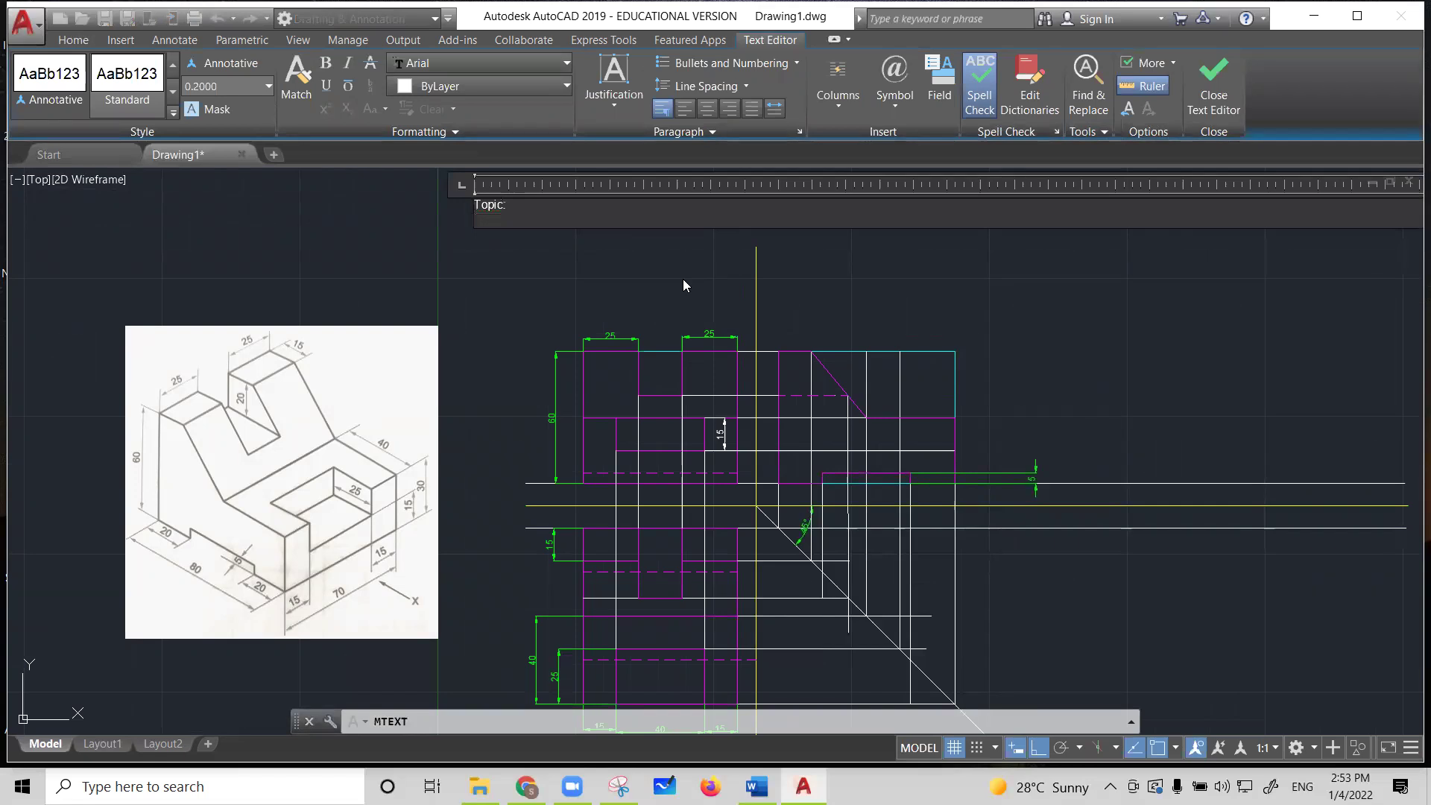
pyautogui.write('Sheet no.')
pyautogui.press('Return')
pyautogui.write('Pr')
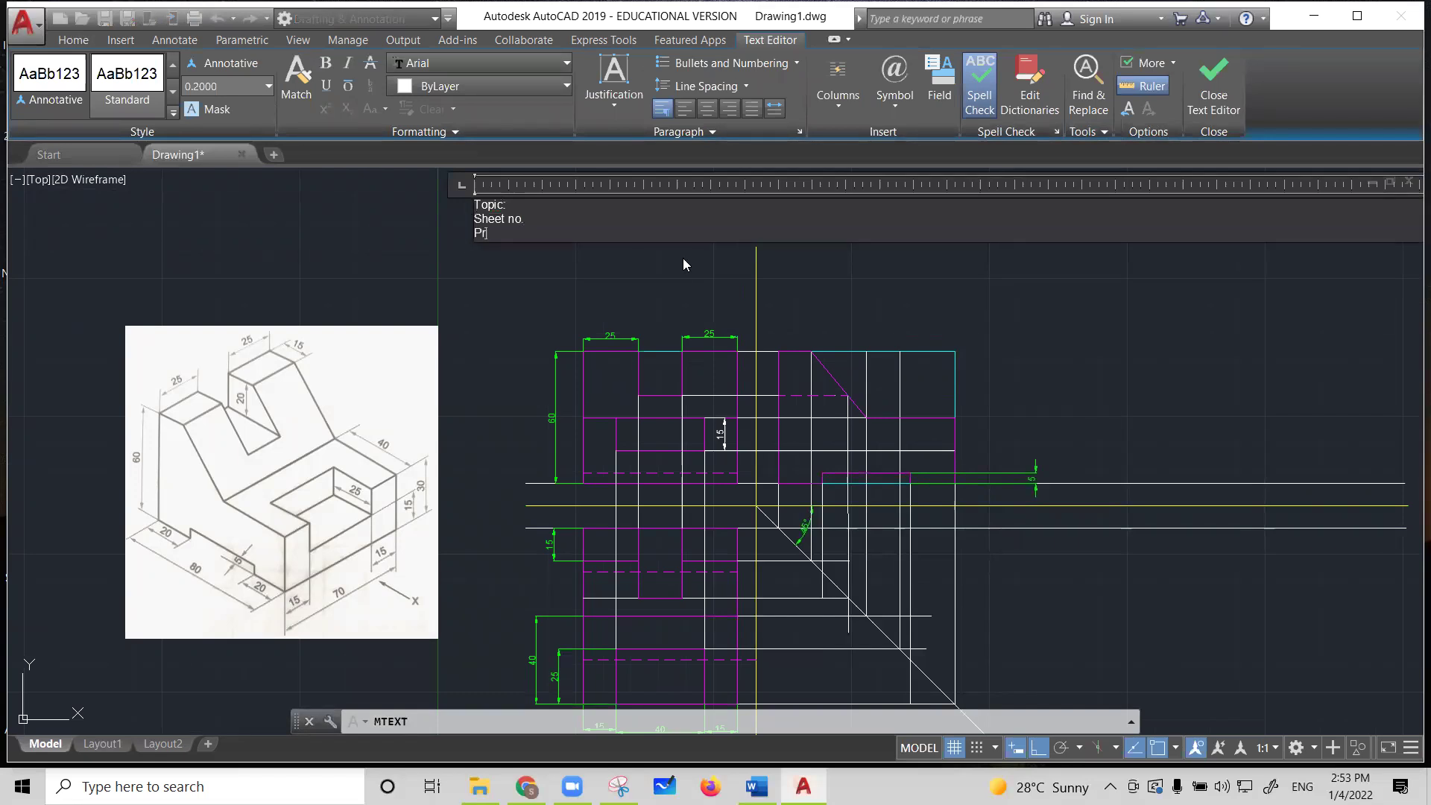
pyautogui.write('oblem no.')
pyautogui.click(551, 271)
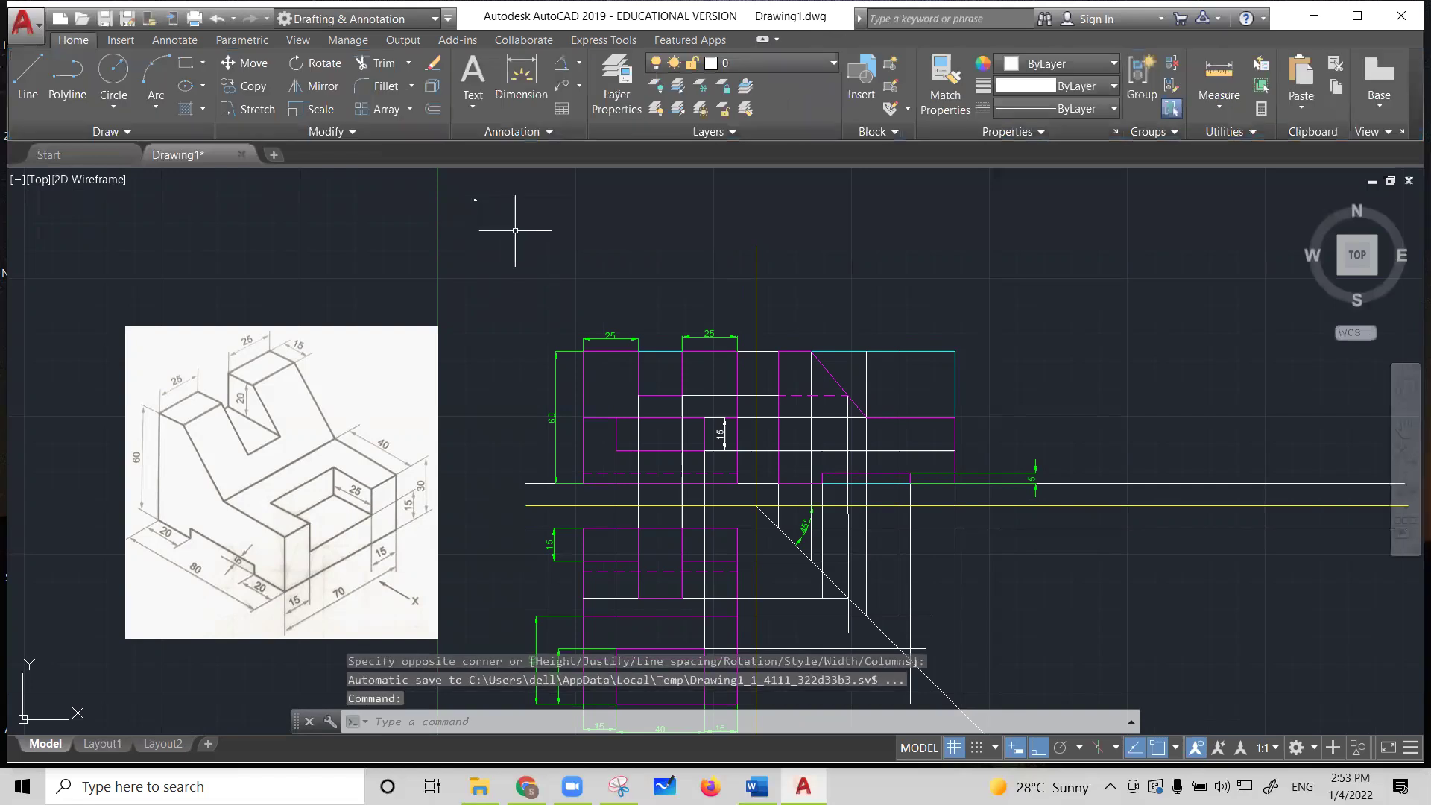
# Scale the new title text block by a factor of 12 about its lower-left corner
pyautogui.scroll(6, 515, 230)
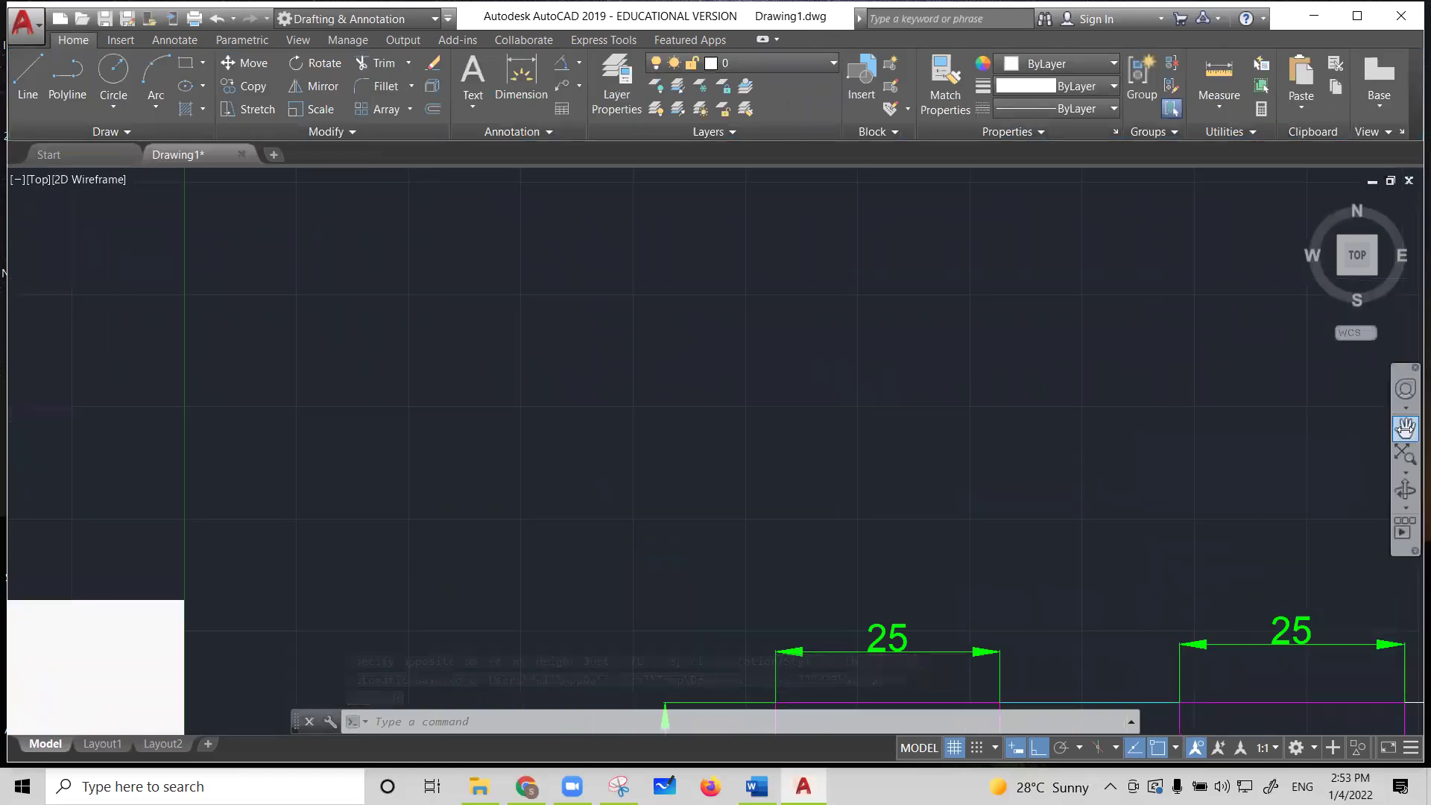
pyautogui.click(1406, 427)
pyautogui.moveTo(584, 383); pyautogui.dragTo(674, 515)
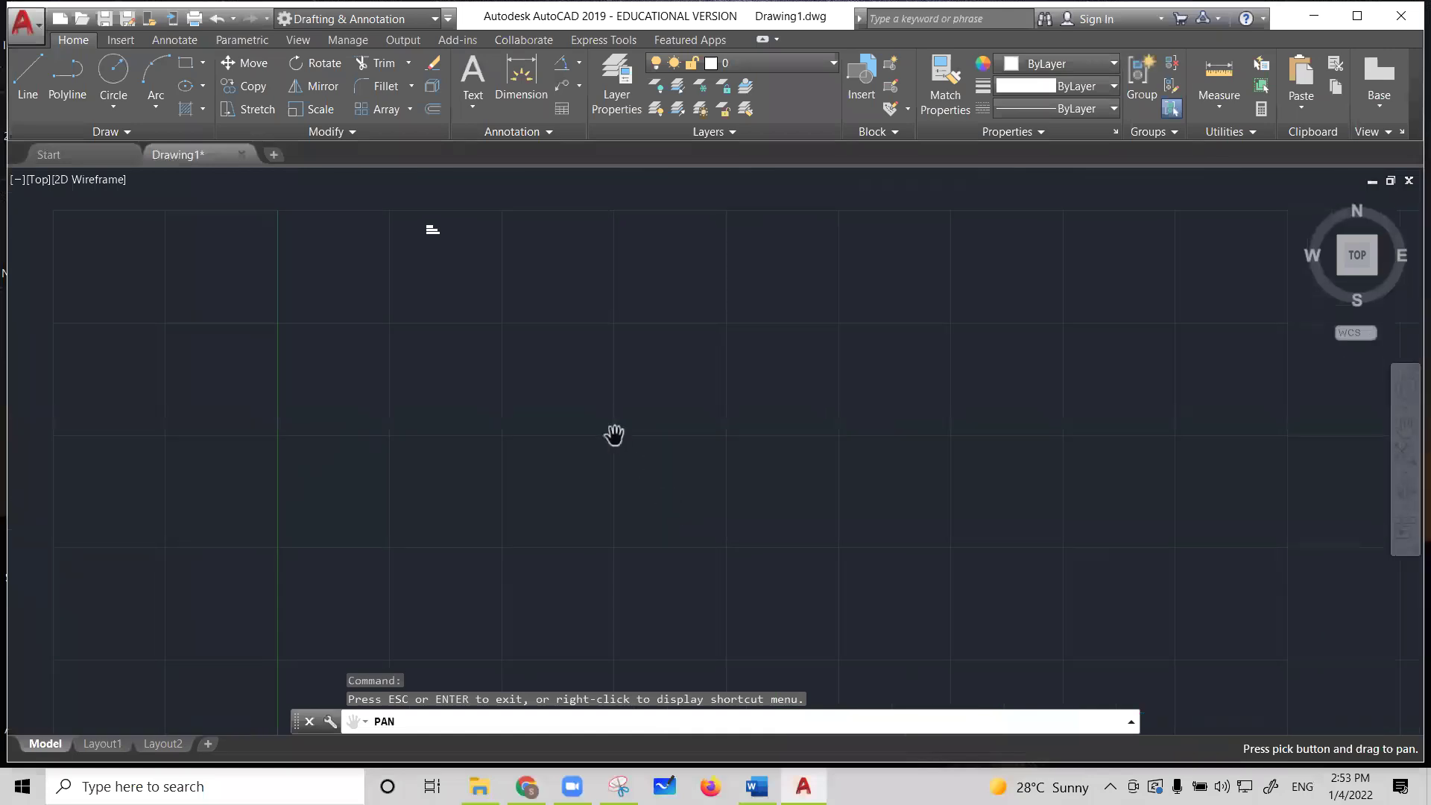
pyautogui.press('Escape')
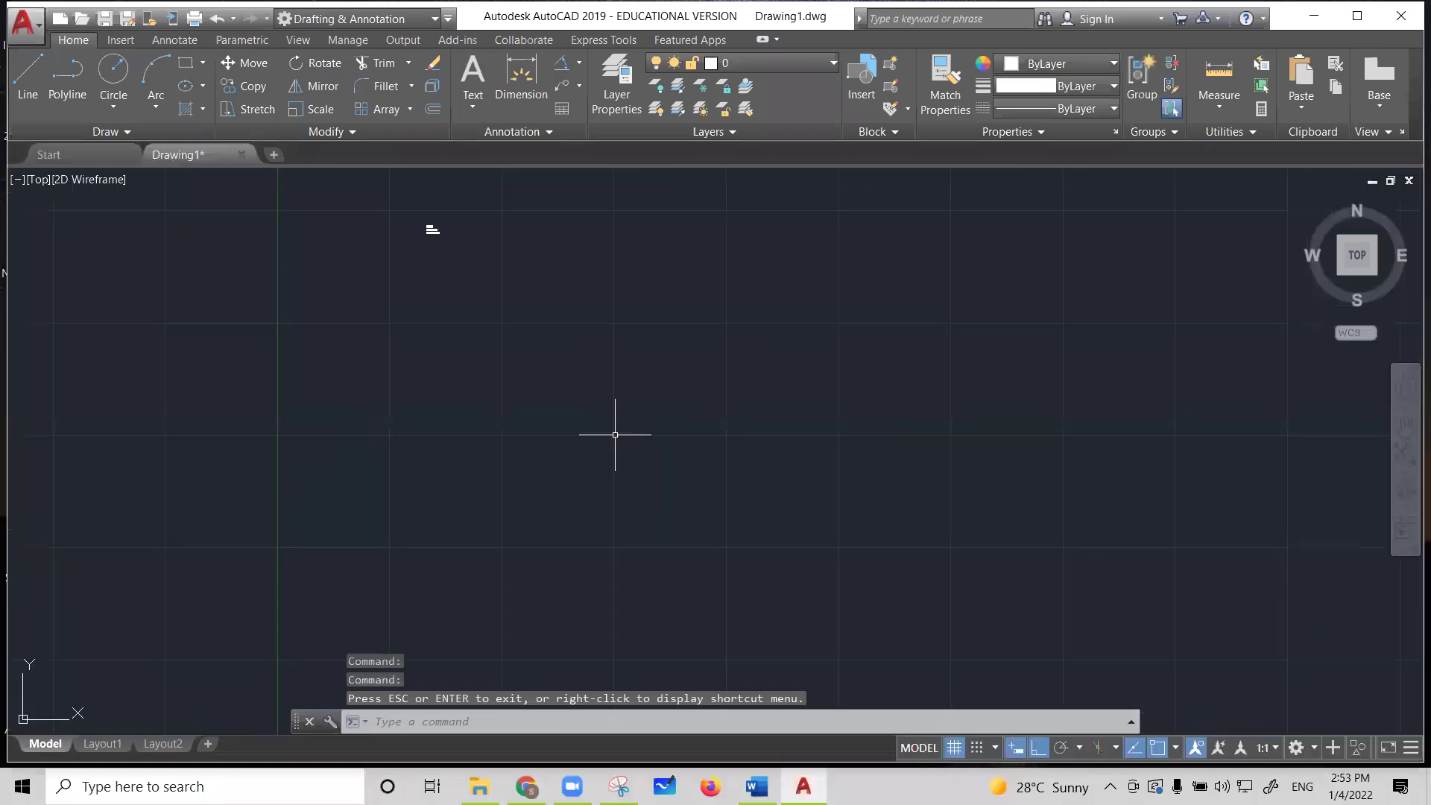
pyautogui.click(303, 109)
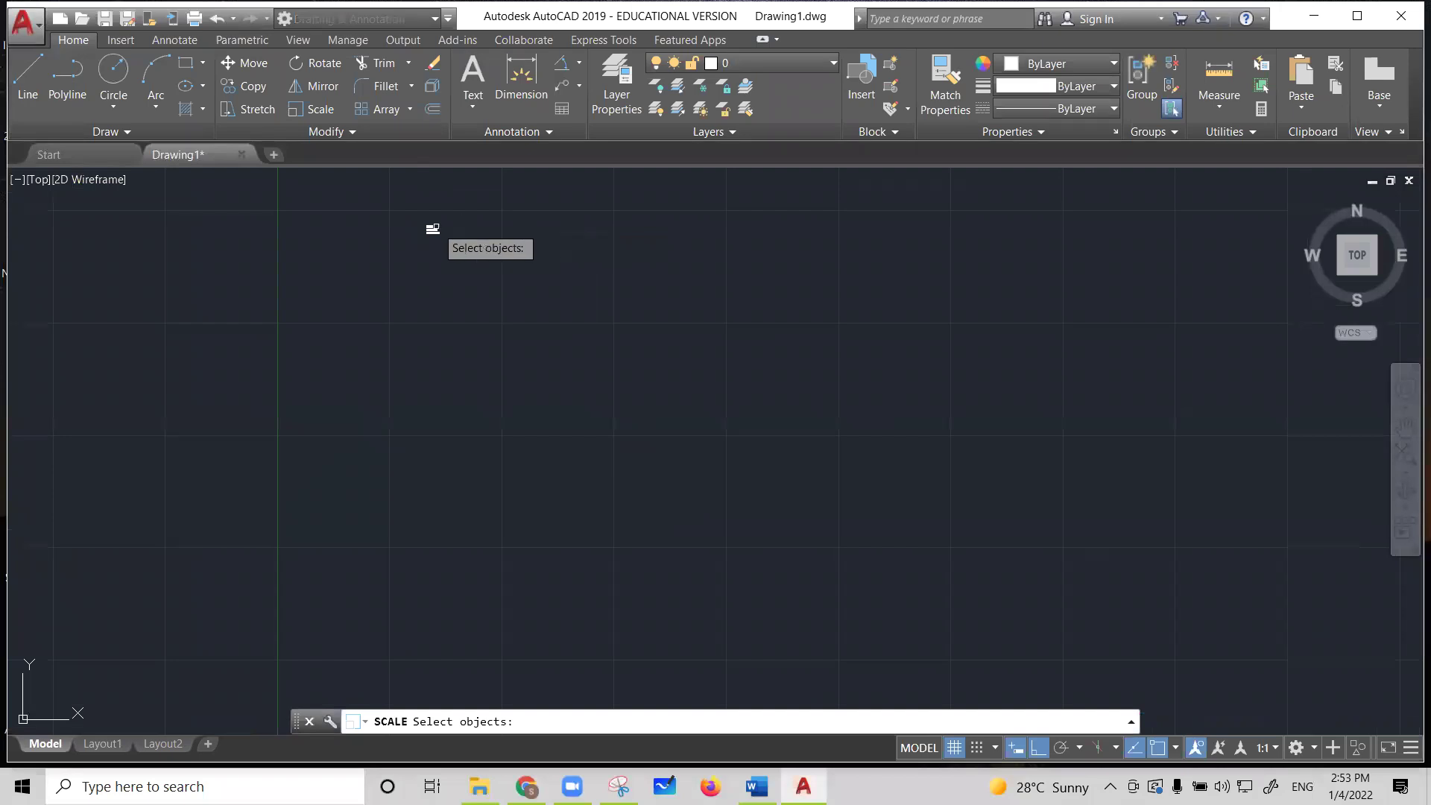
pyautogui.click(432, 230)
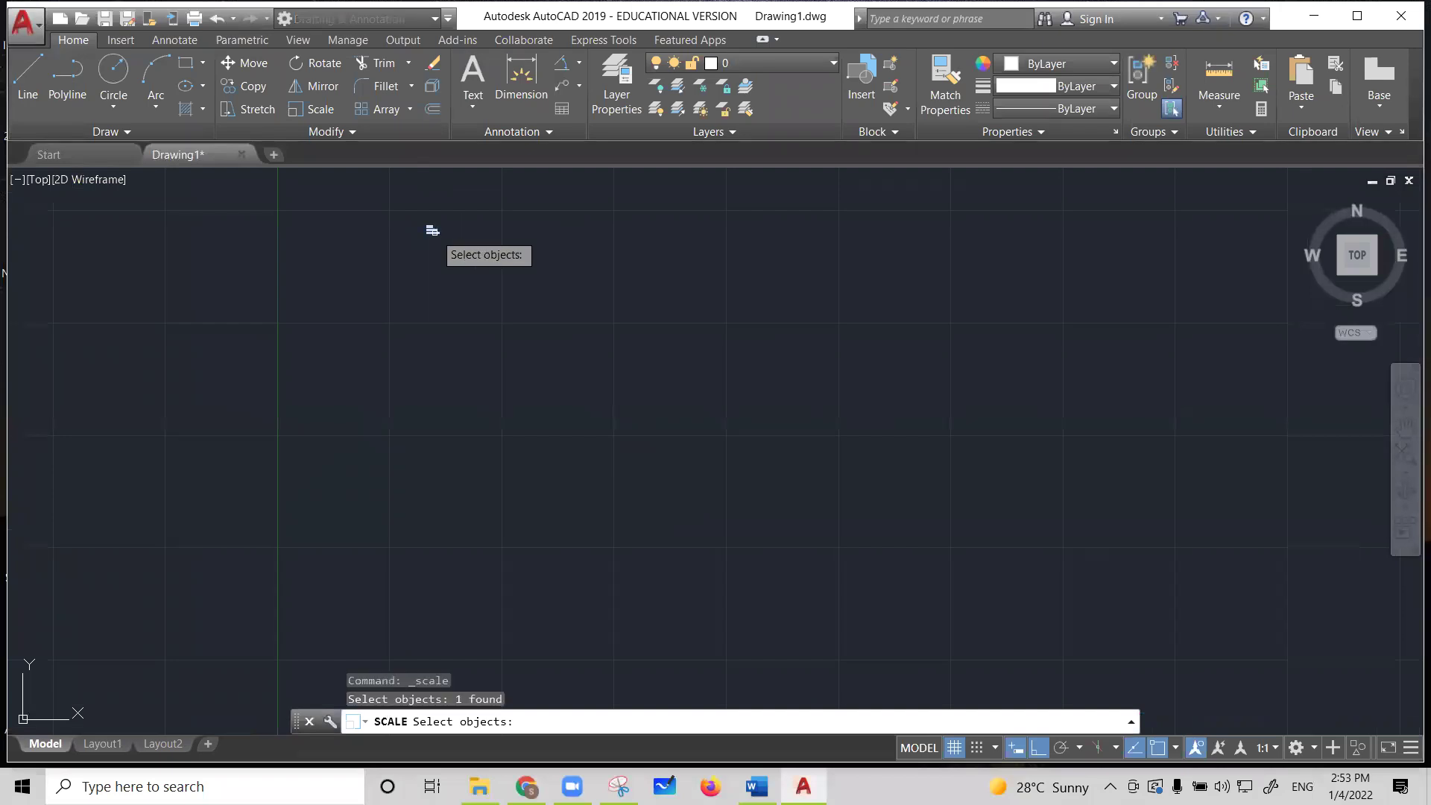
pyautogui.press('Return')
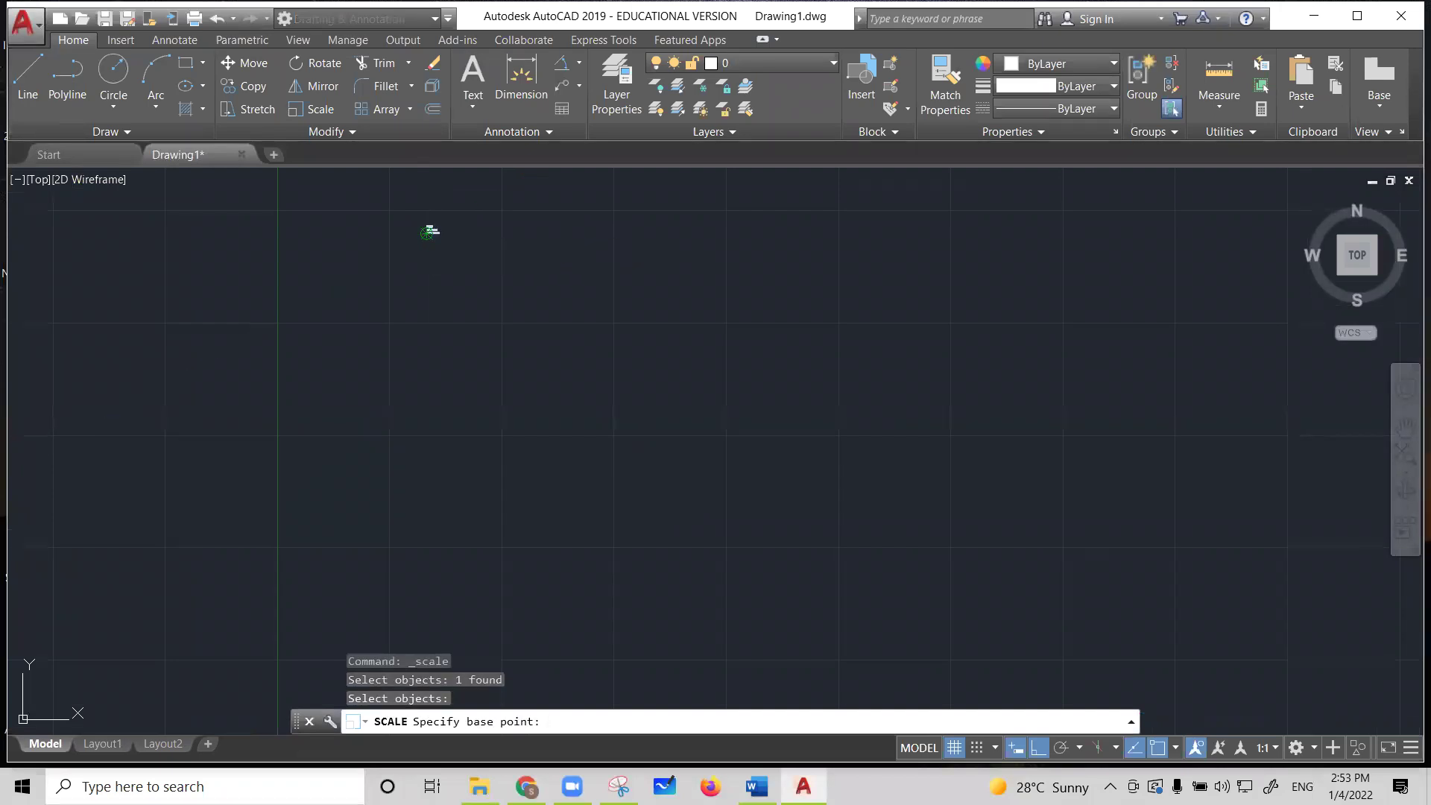
pyautogui.click(430, 232)
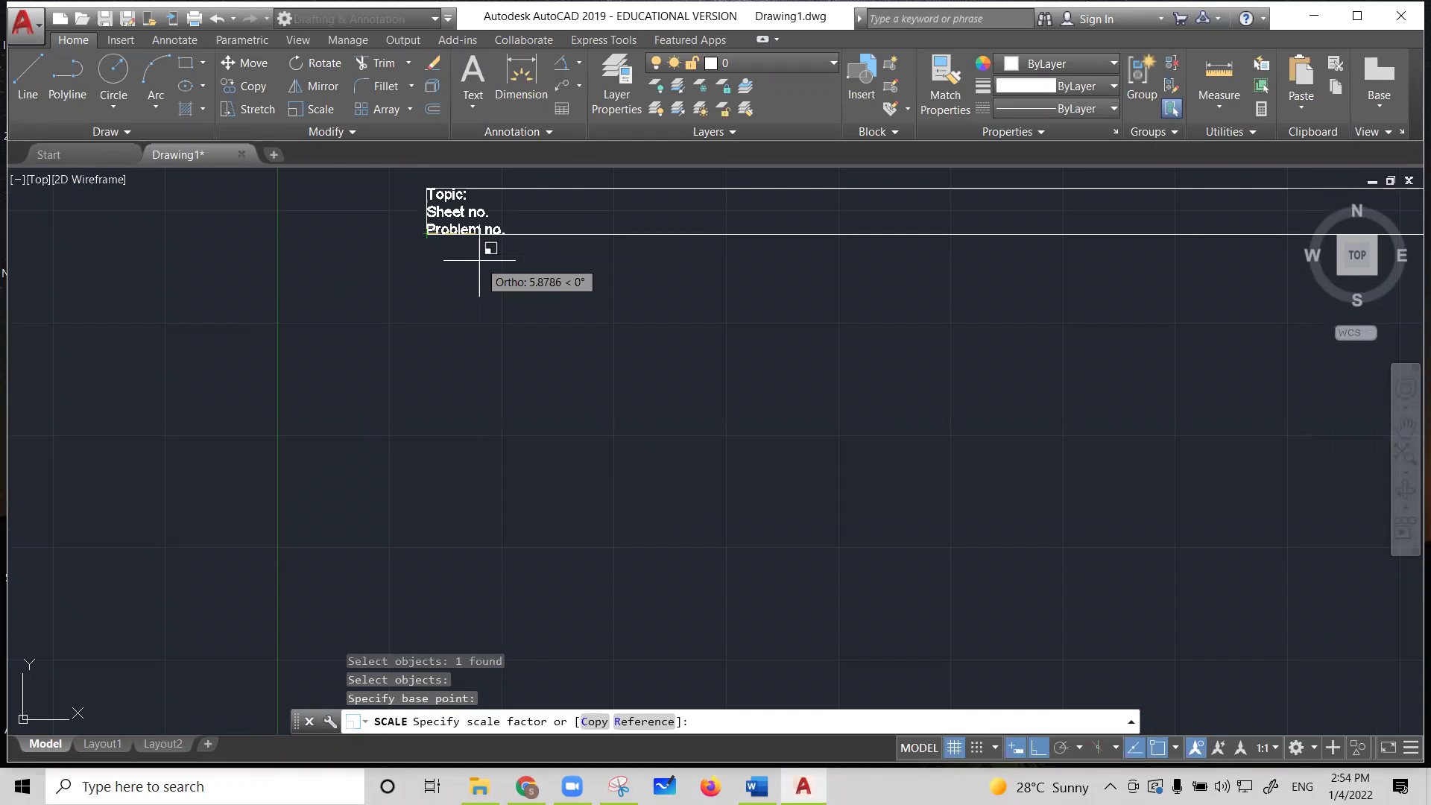
pyautogui.write('12')
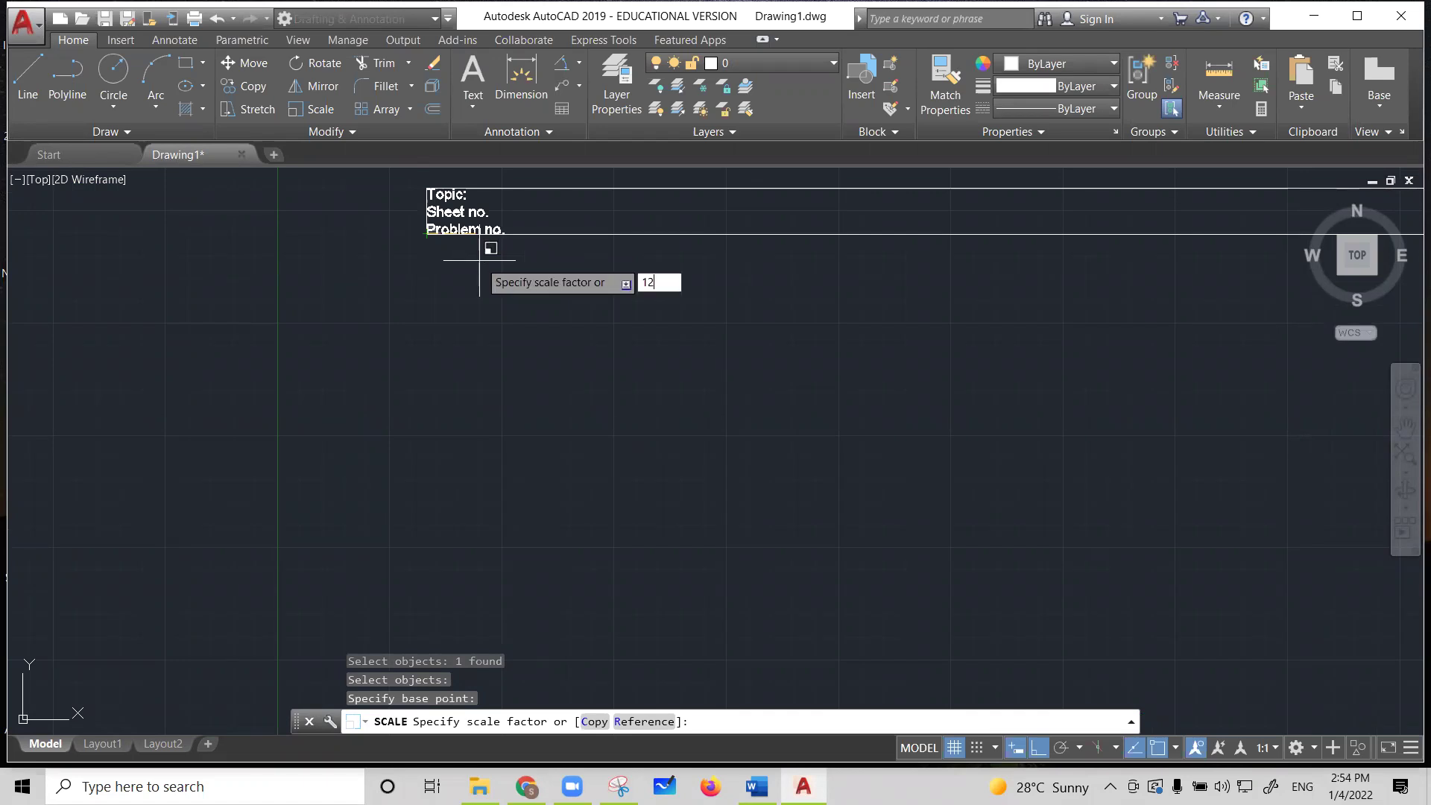
pyautogui.press('Return')
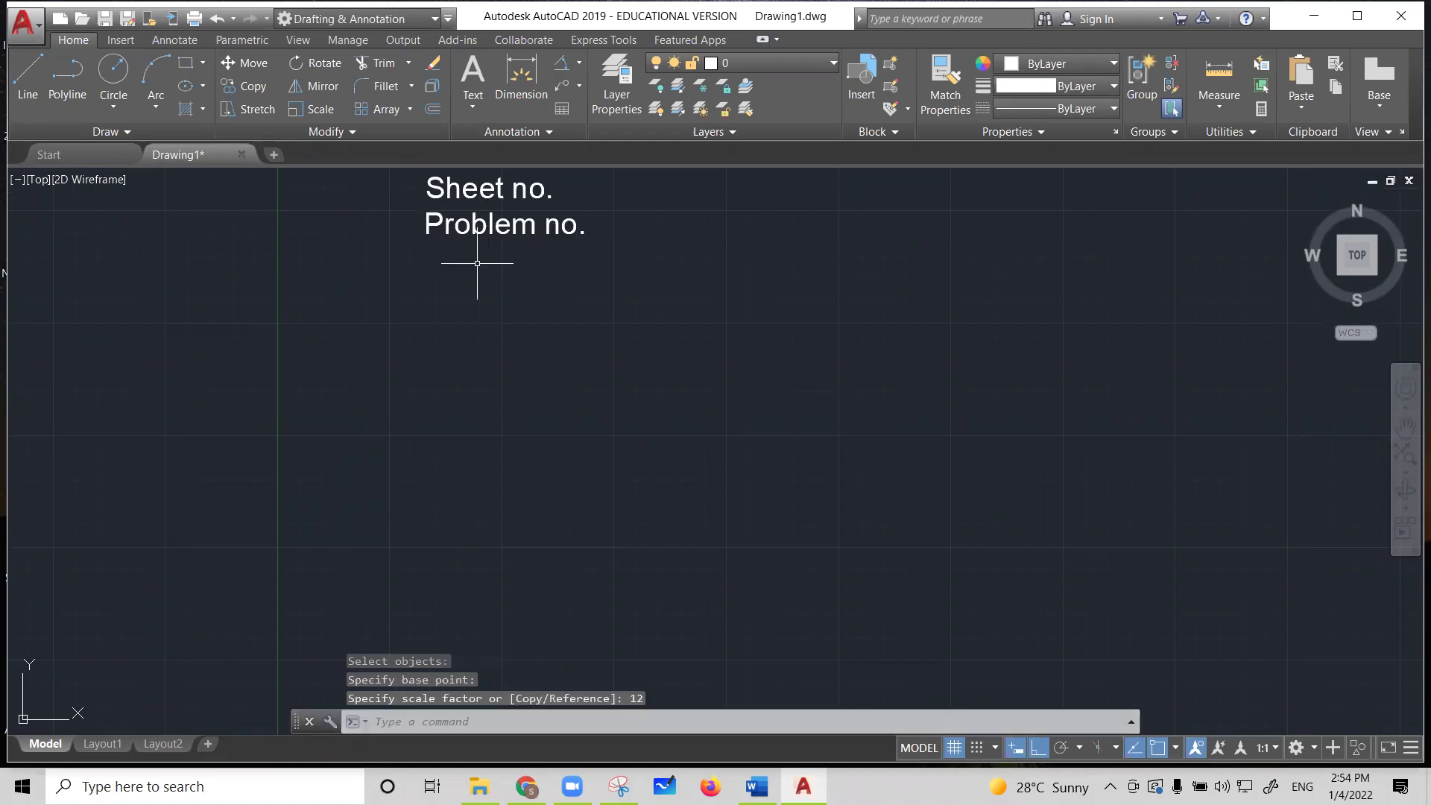
# Scale the three-line title text block by a factor of 2 about its lower-left node
pyautogui.scroll(-5, 495, 281)
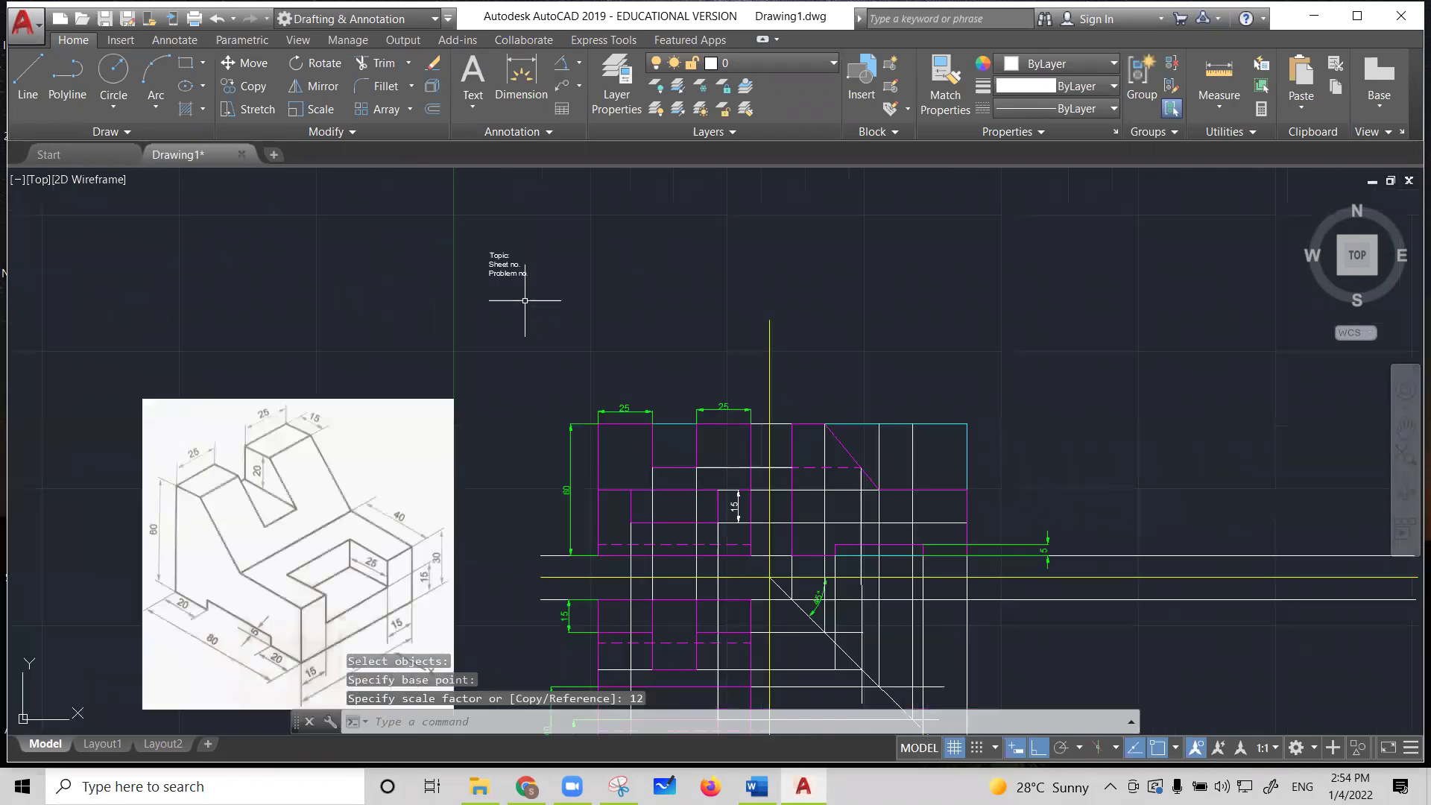
pyautogui.scroll(-2, 521, 298)
pyautogui.scroll(2, 552, 318)
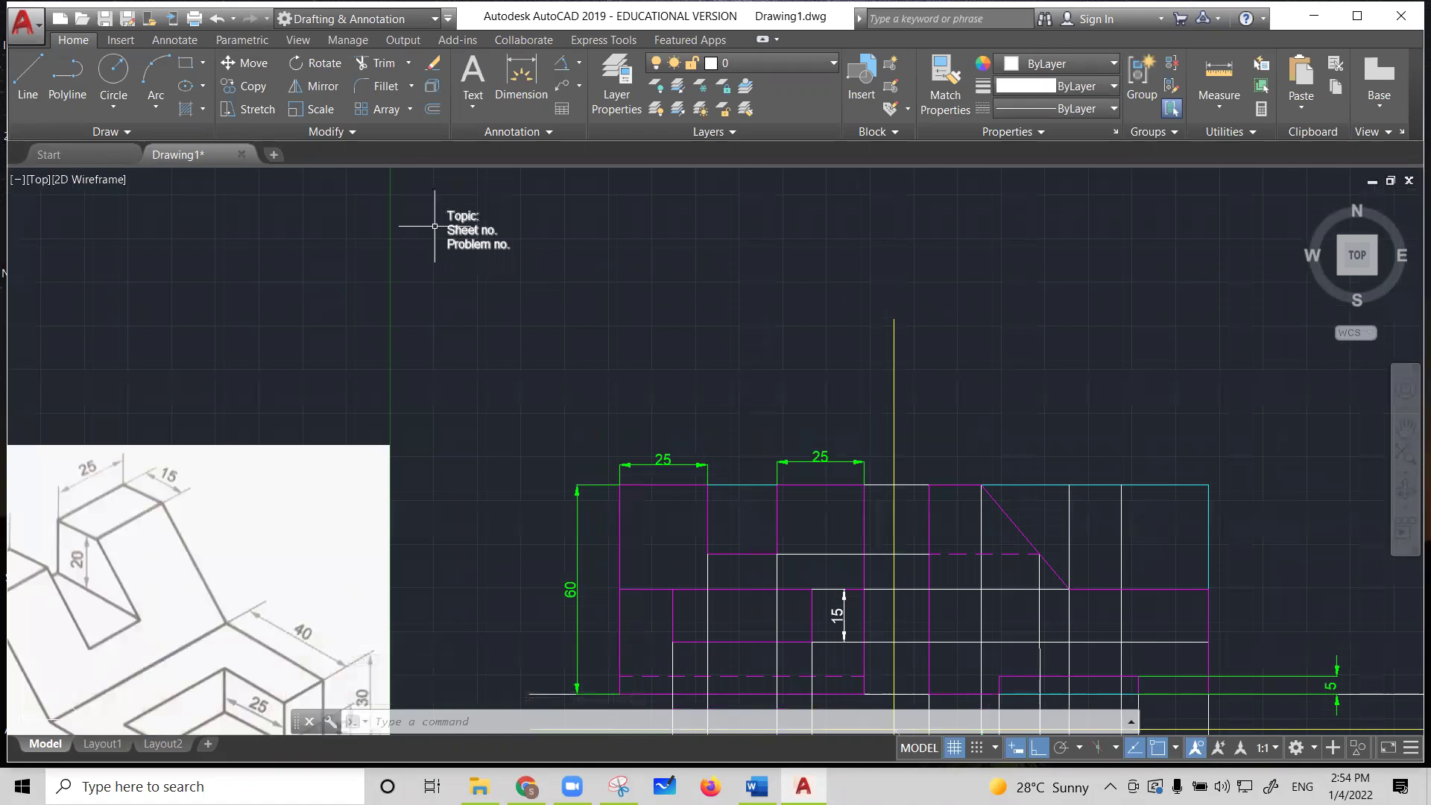
pyautogui.click(470, 232)
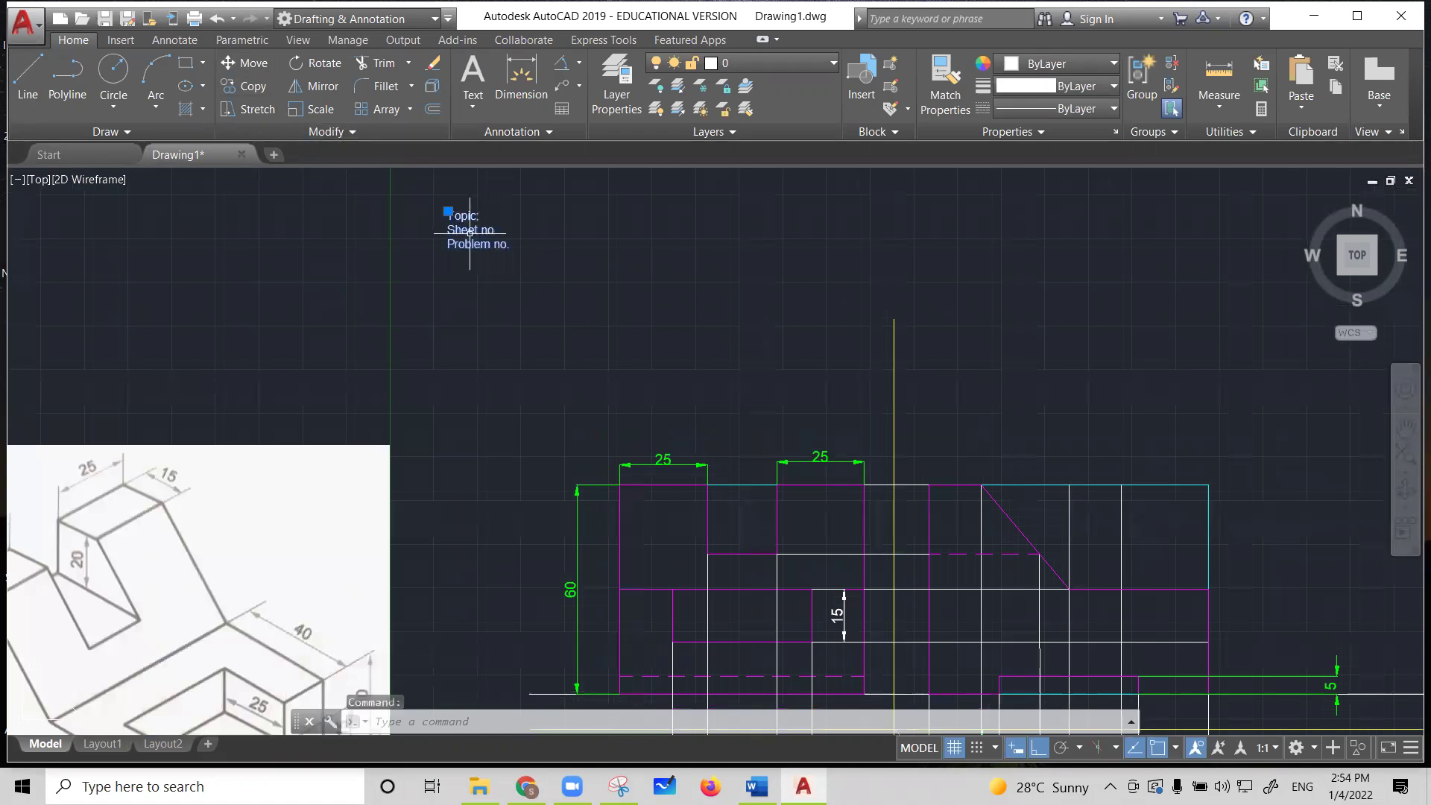
pyautogui.click(313, 109)
pyautogui.click(470, 231)
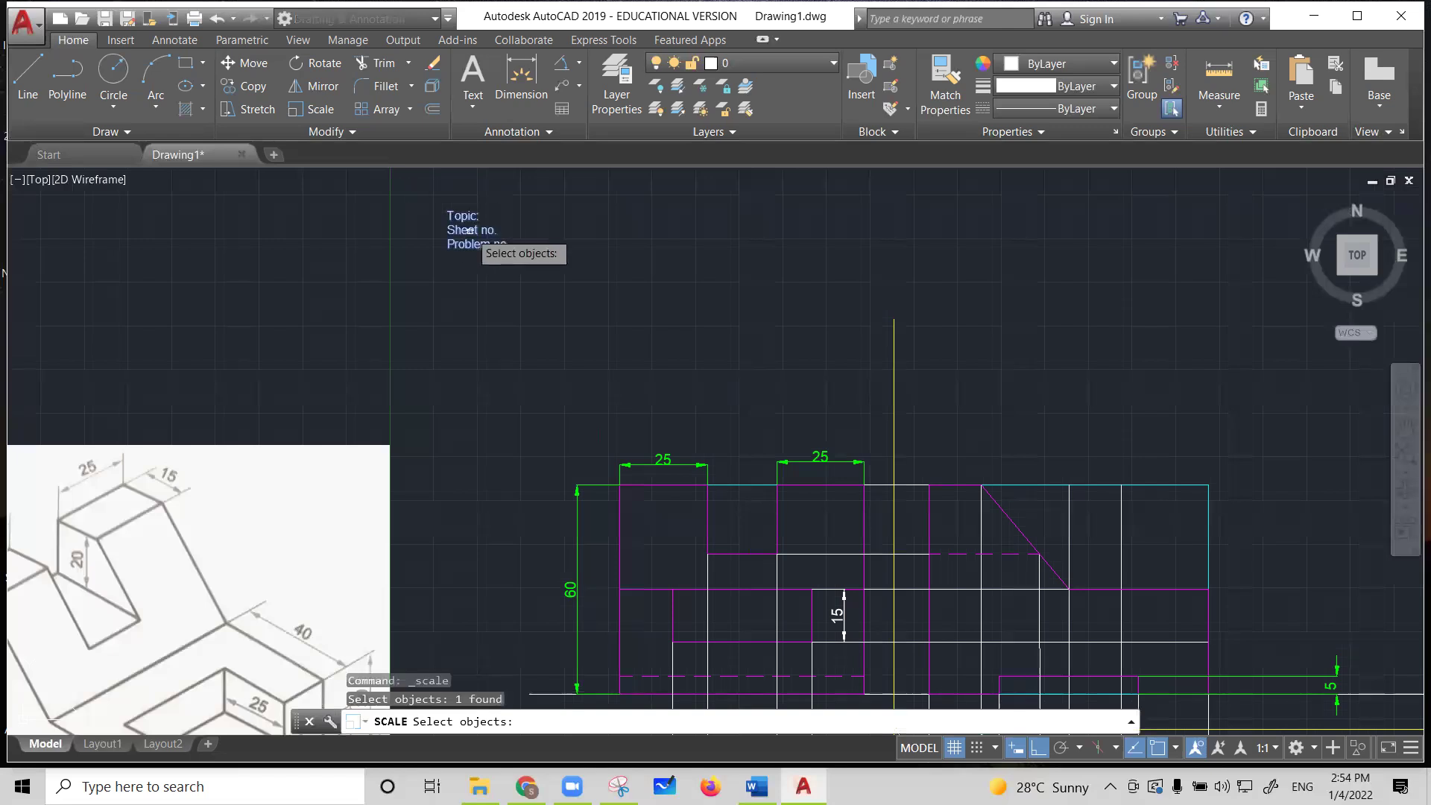
pyautogui.press('Return')
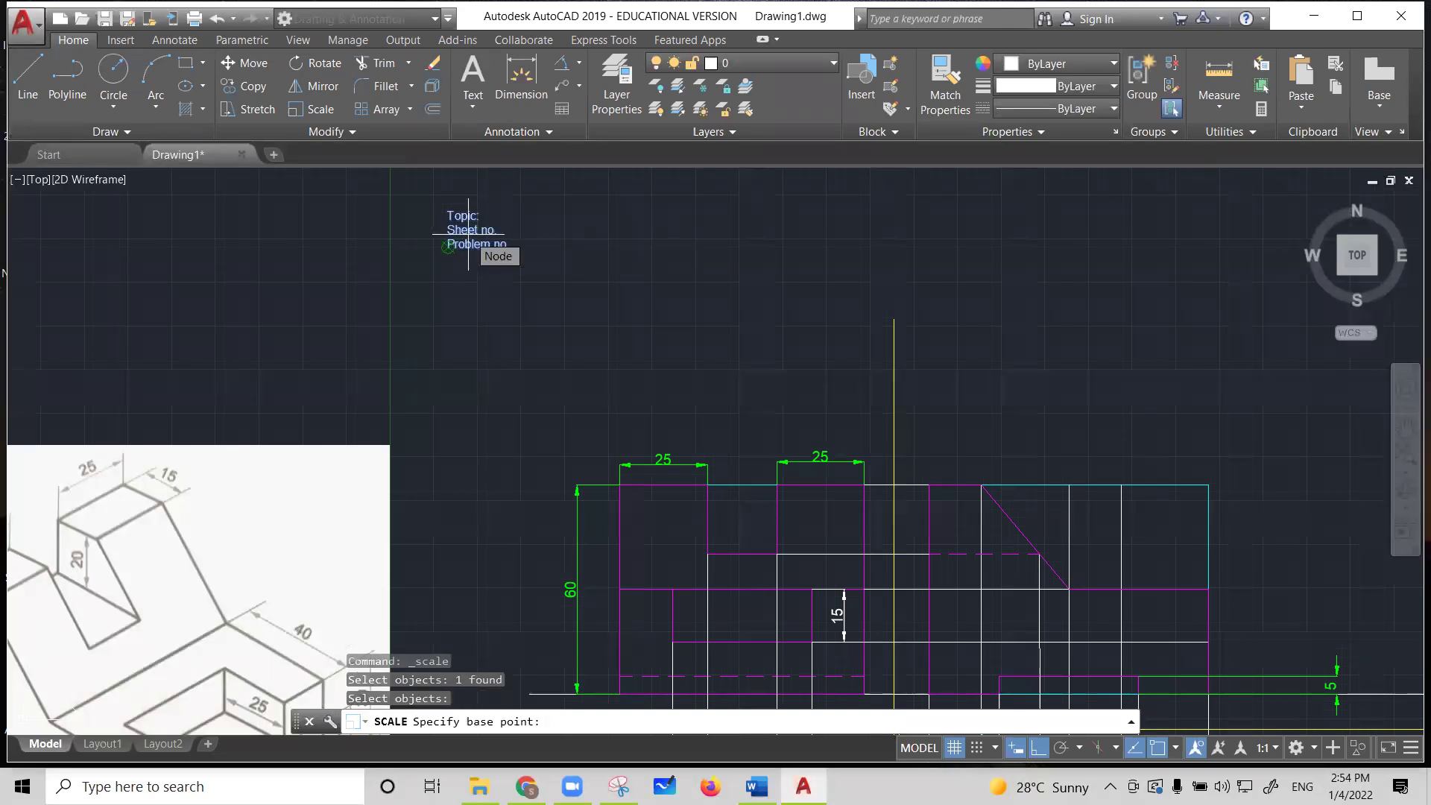
pyautogui.click(448, 247)
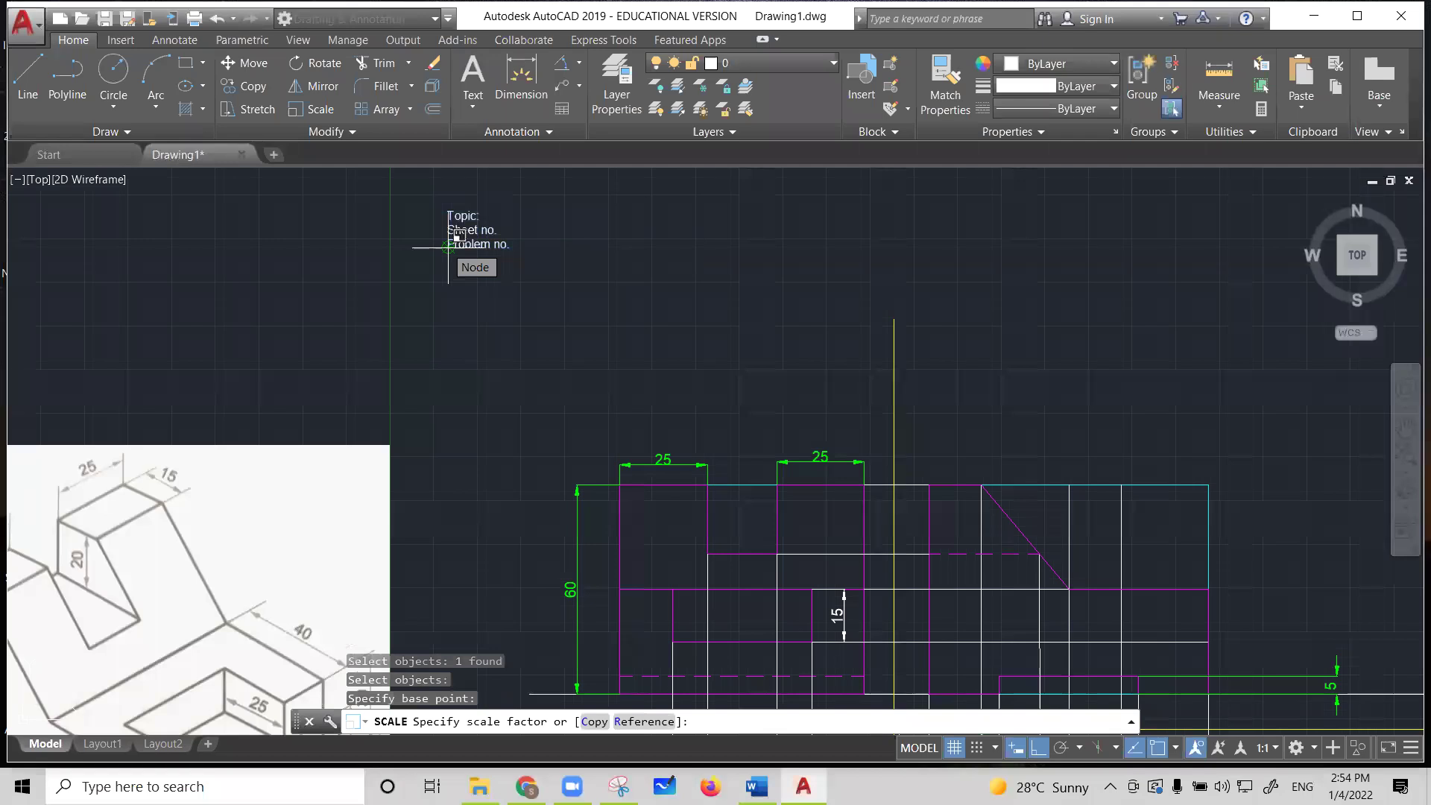
pyautogui.write('2')
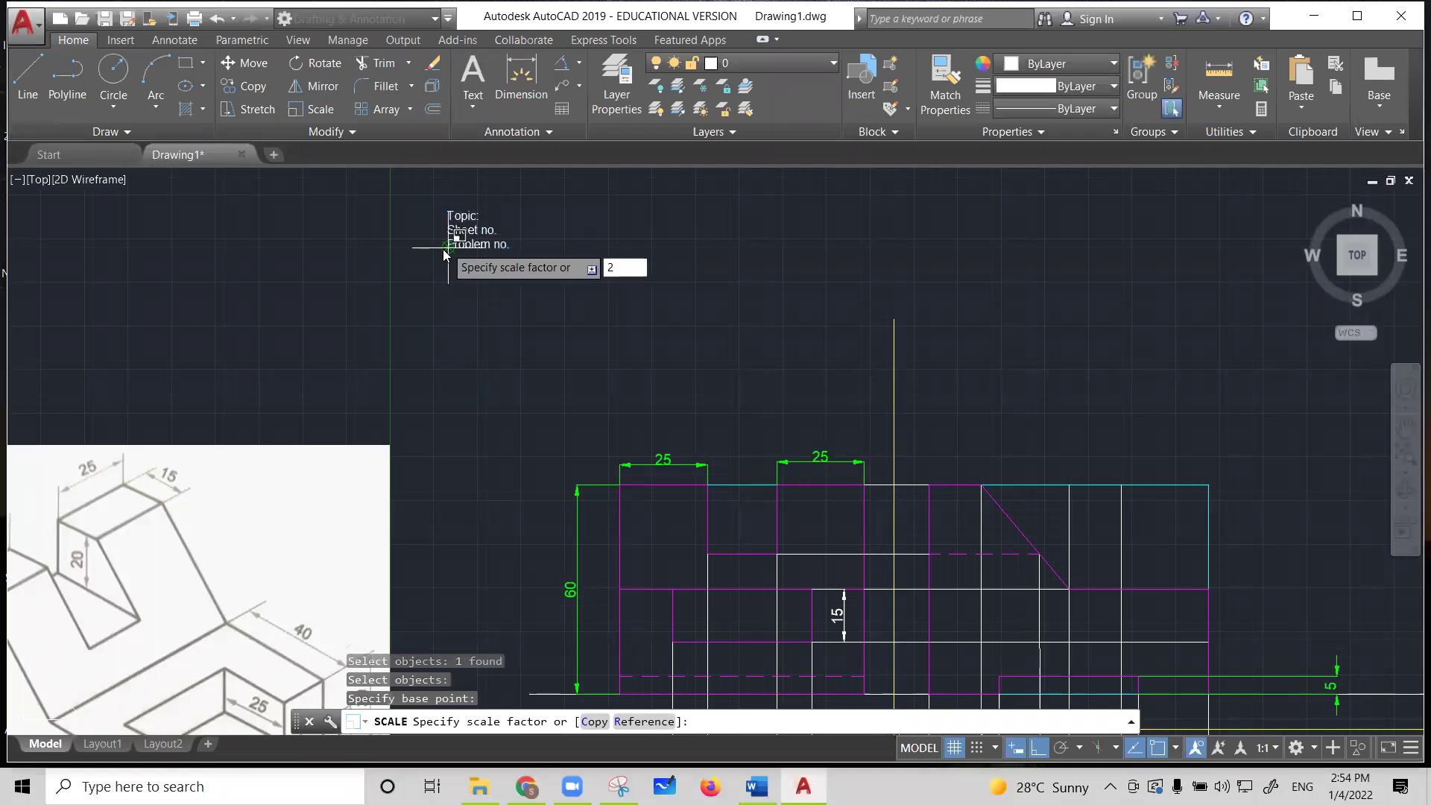
pyautogui.press('Return')
pyautogui.scroll(-4, 716, 410)
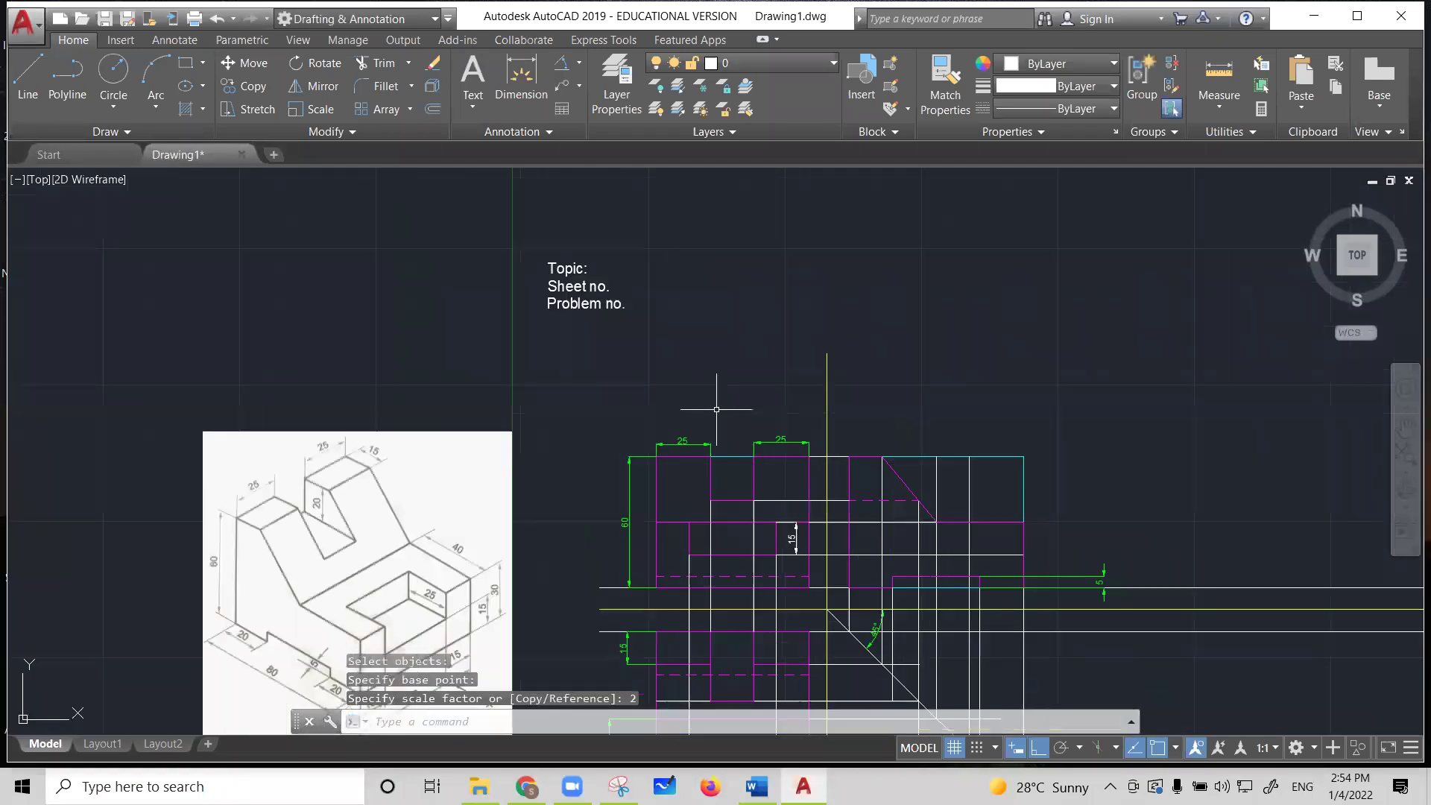
pyautogui.scroll(4, 667, 399)
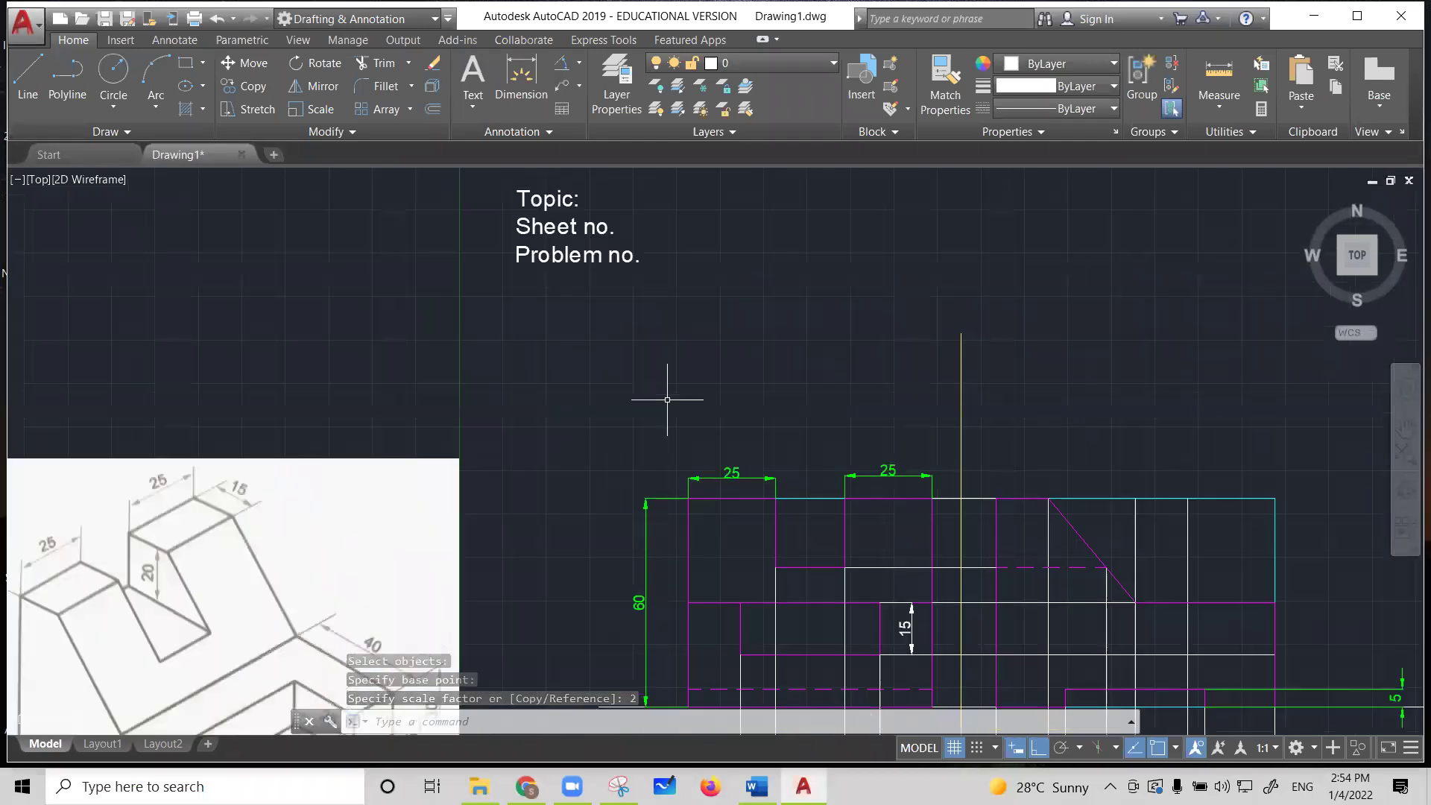
# Move the title text block straight down, closer to the top edge of the front view
pyautogui.click(246, 67)
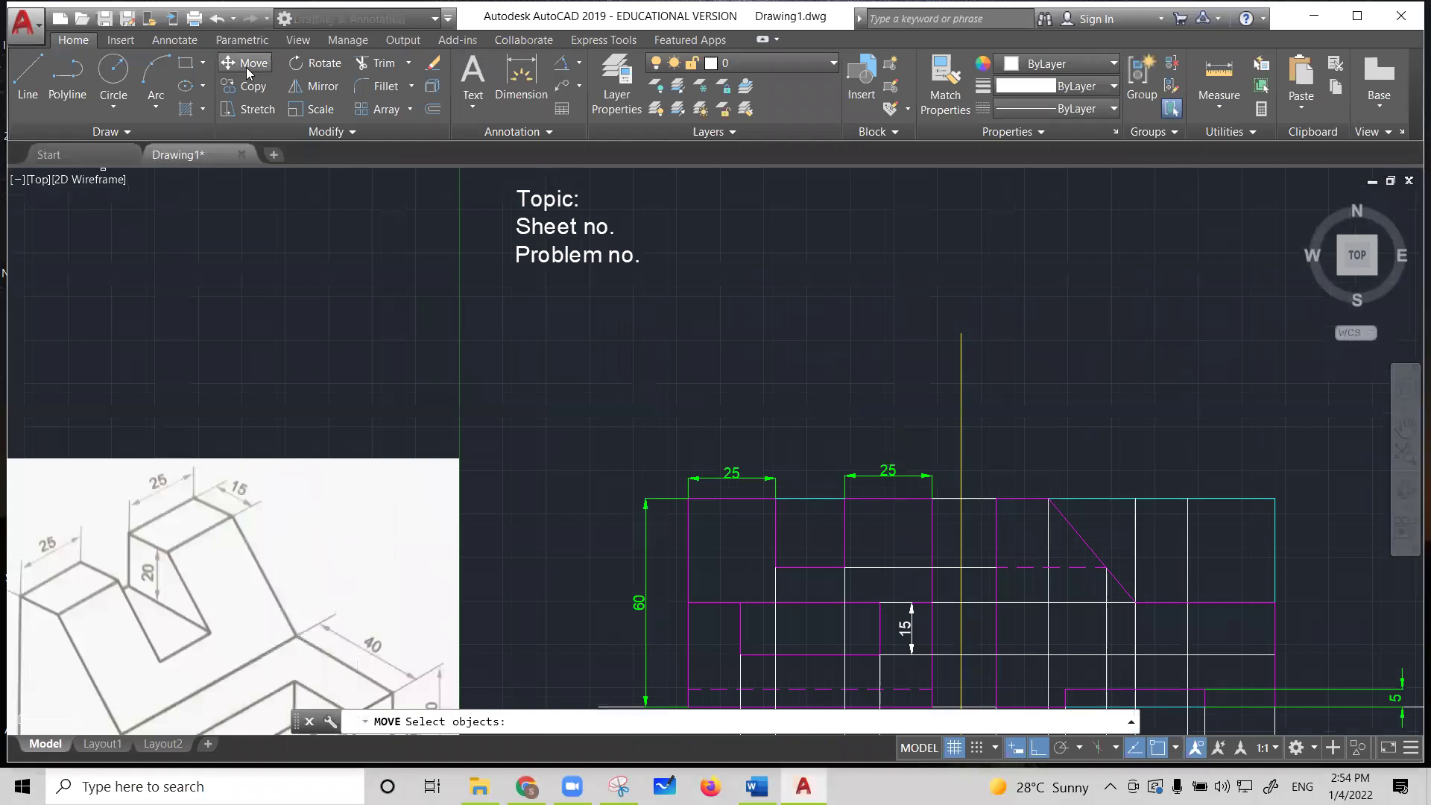
pyautogui.press('Return')
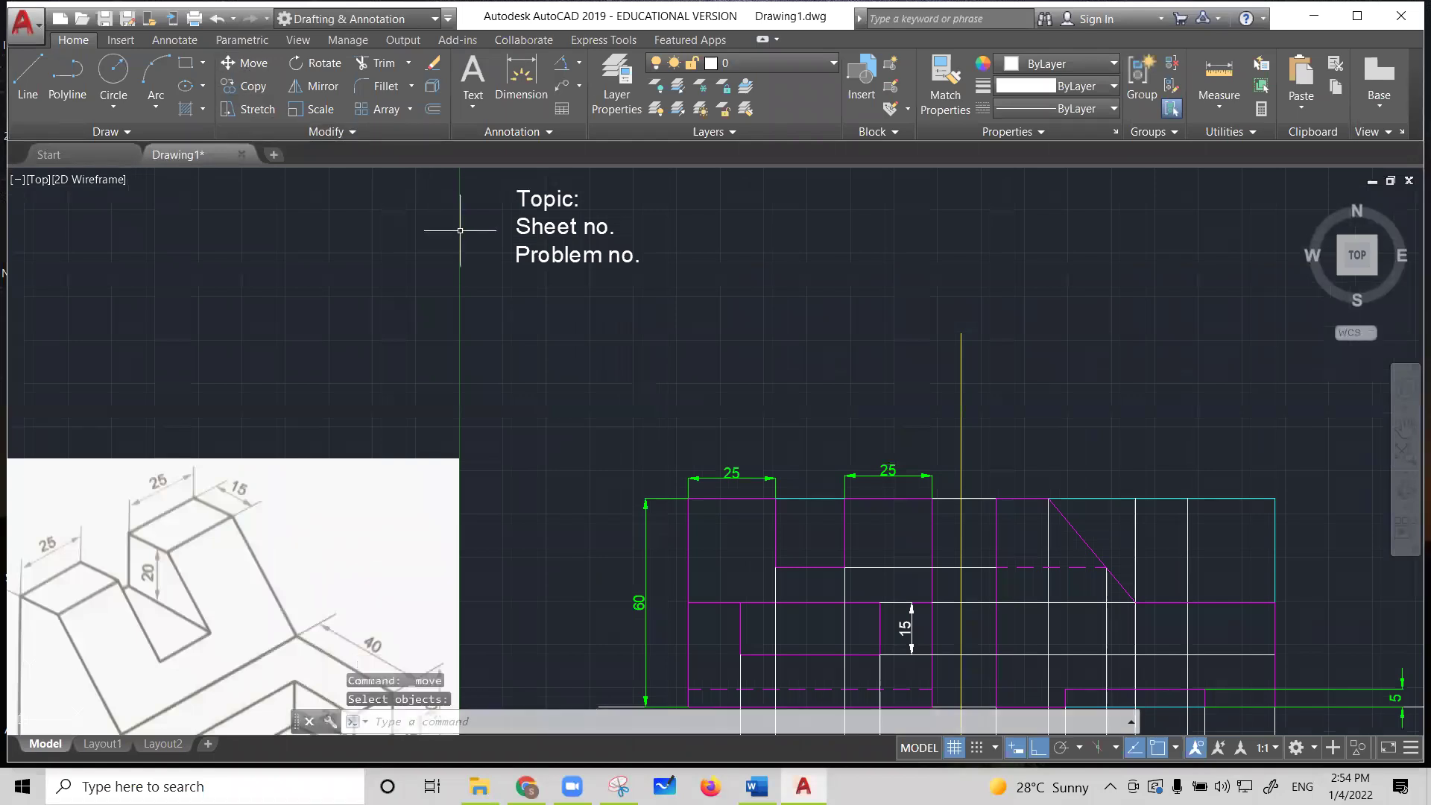
pyautogui.click(247, 64)
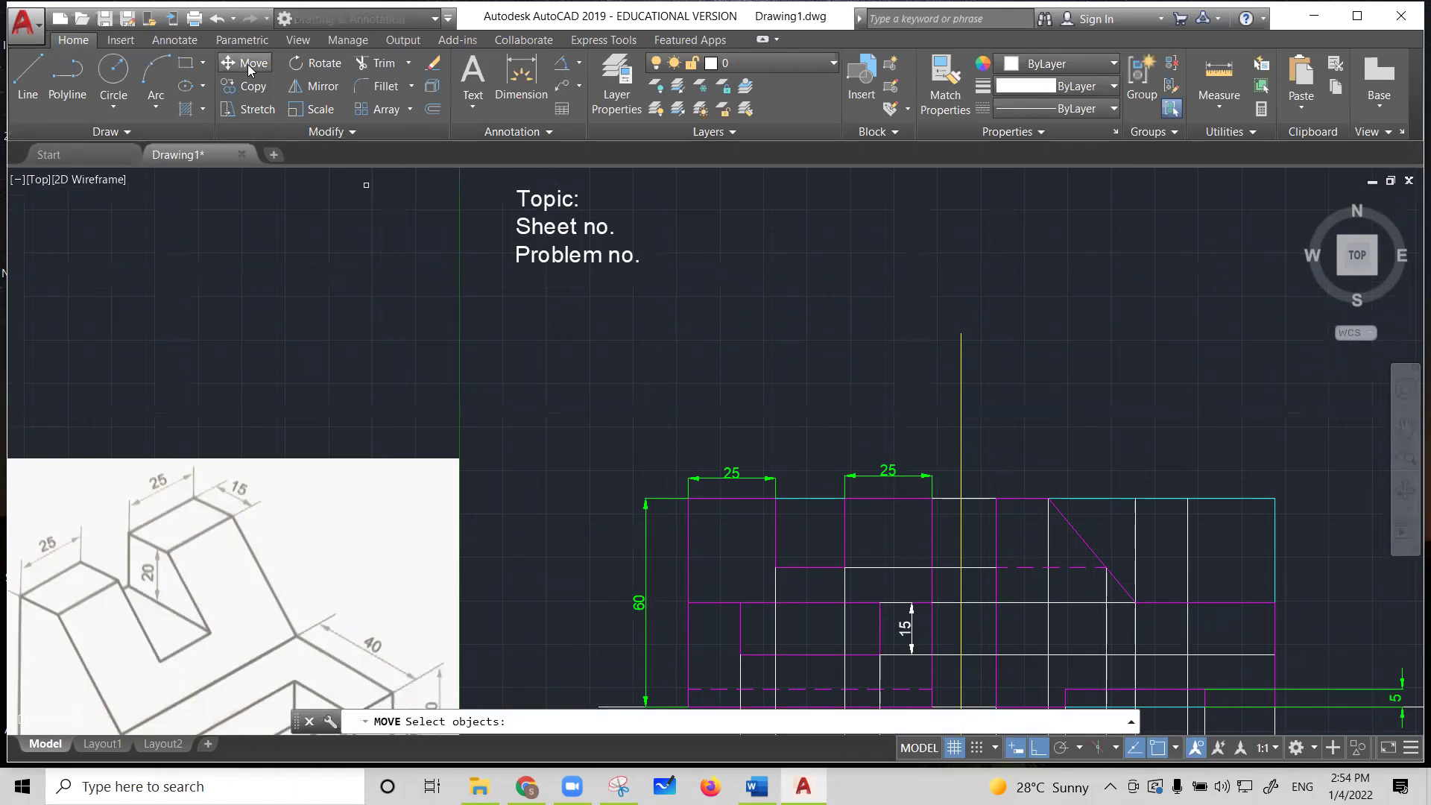
pyautogui.click(555, 223)
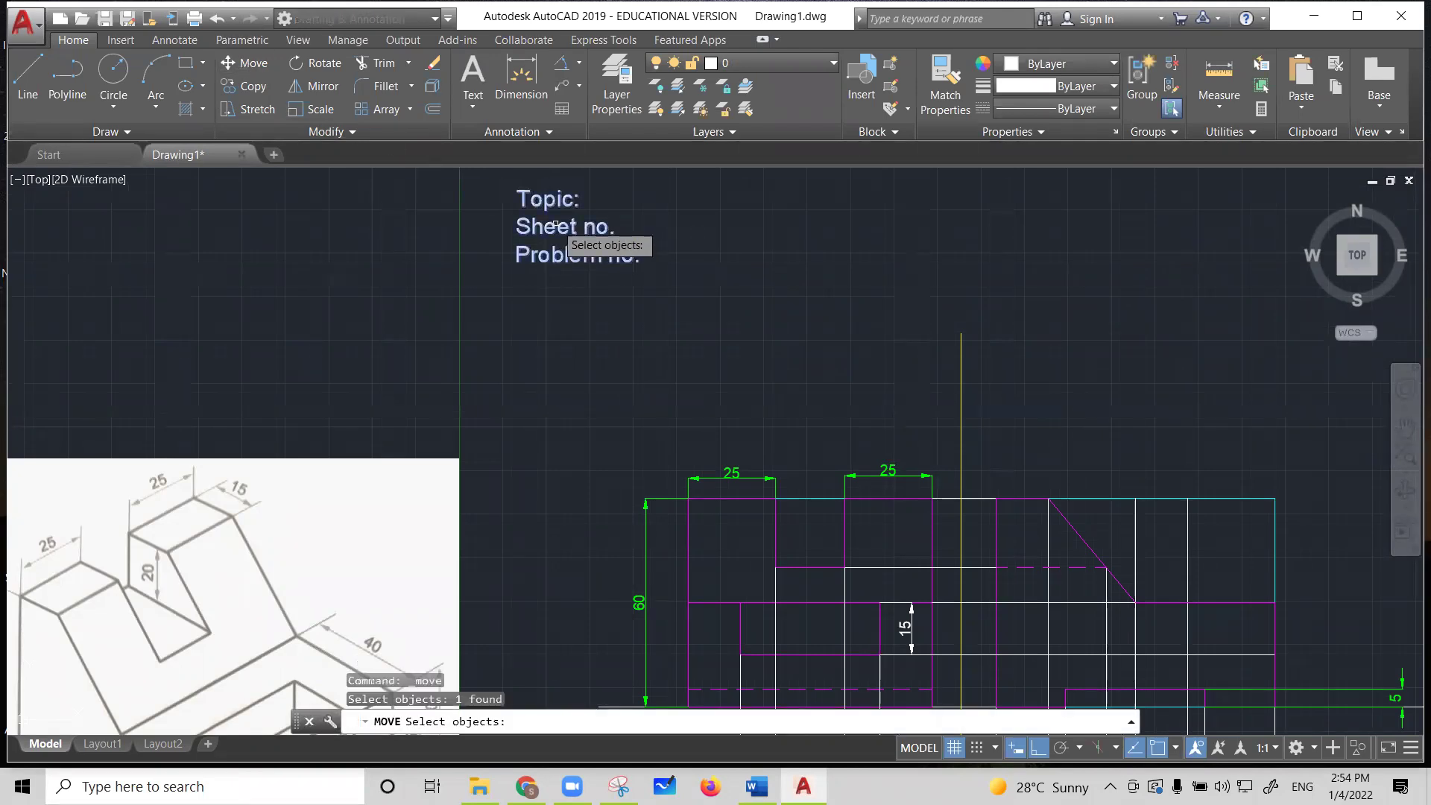
pyautogui.press('Return')
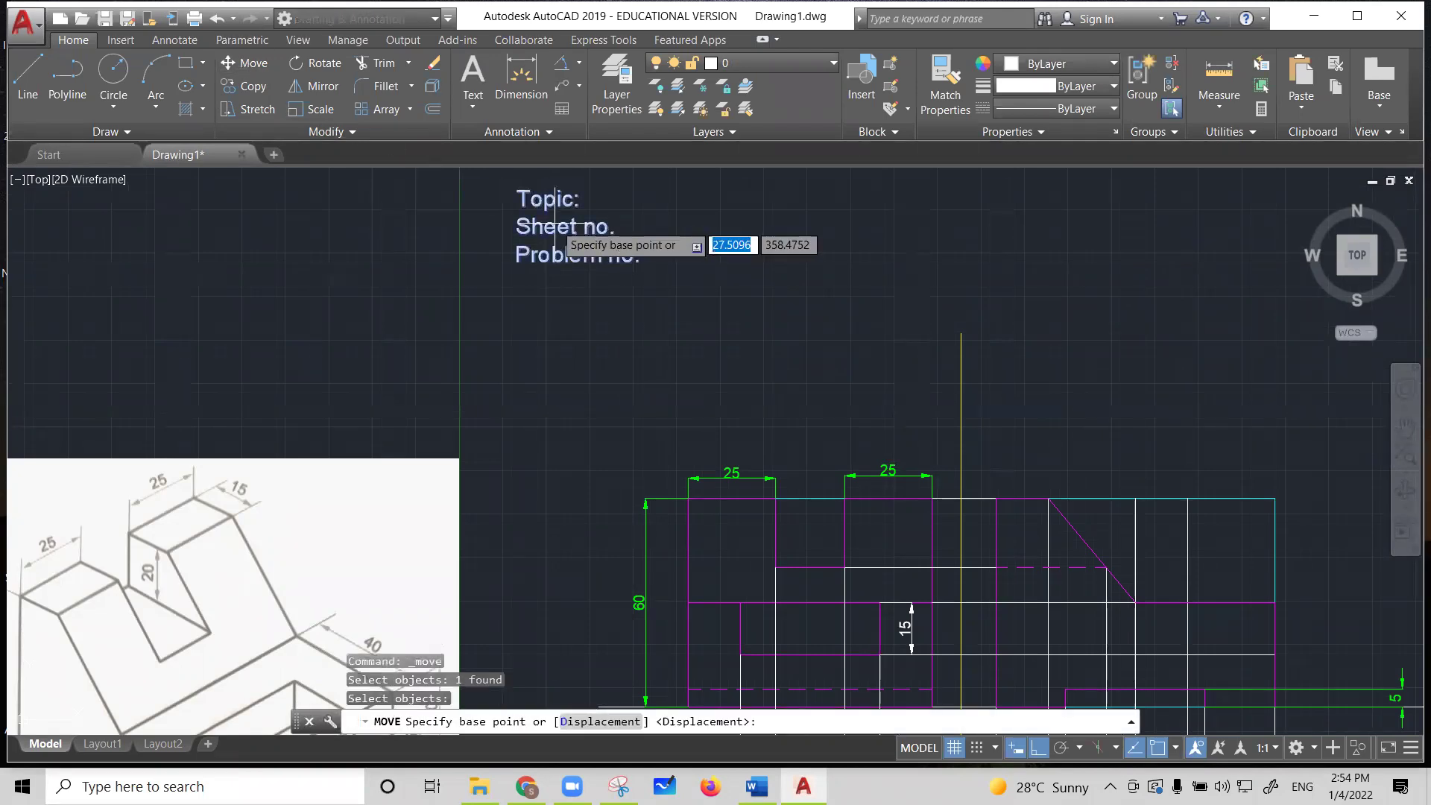
pyautogui.click(521, 264)
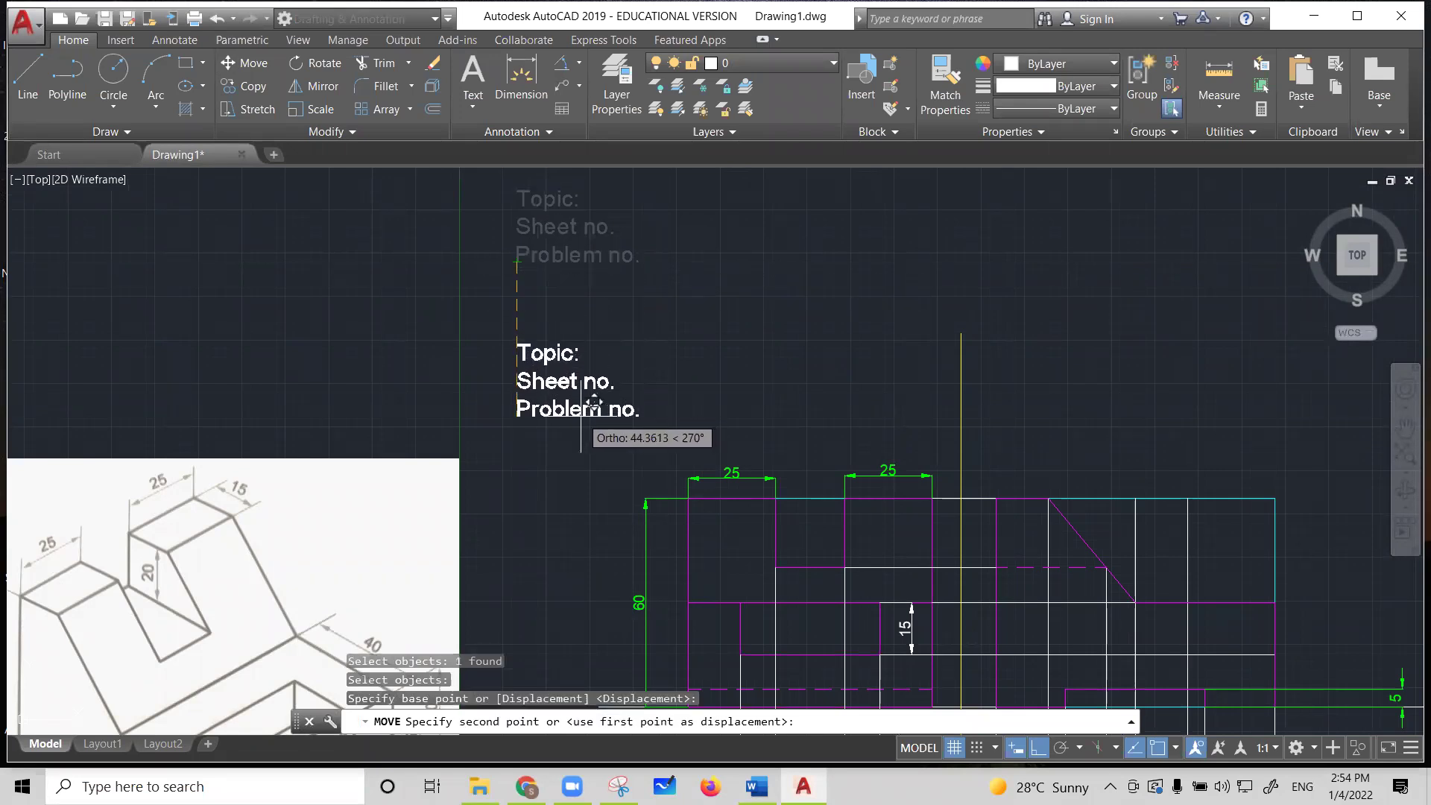
pyautogui.click(632, 395)
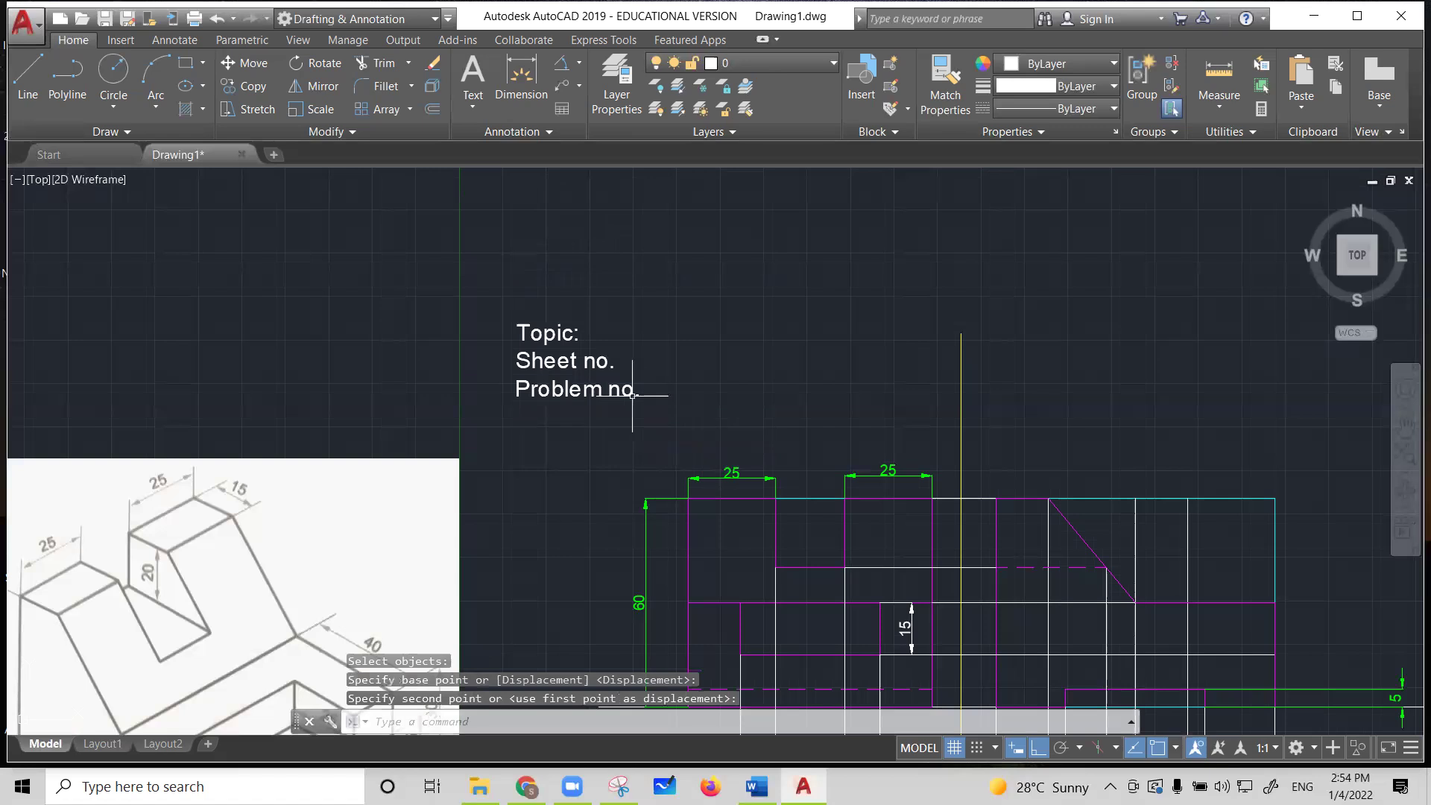
pyautogui.press('Escape')
# Change the color of the title text block to magenta and deselect it
pyautogui.click(624, 388)
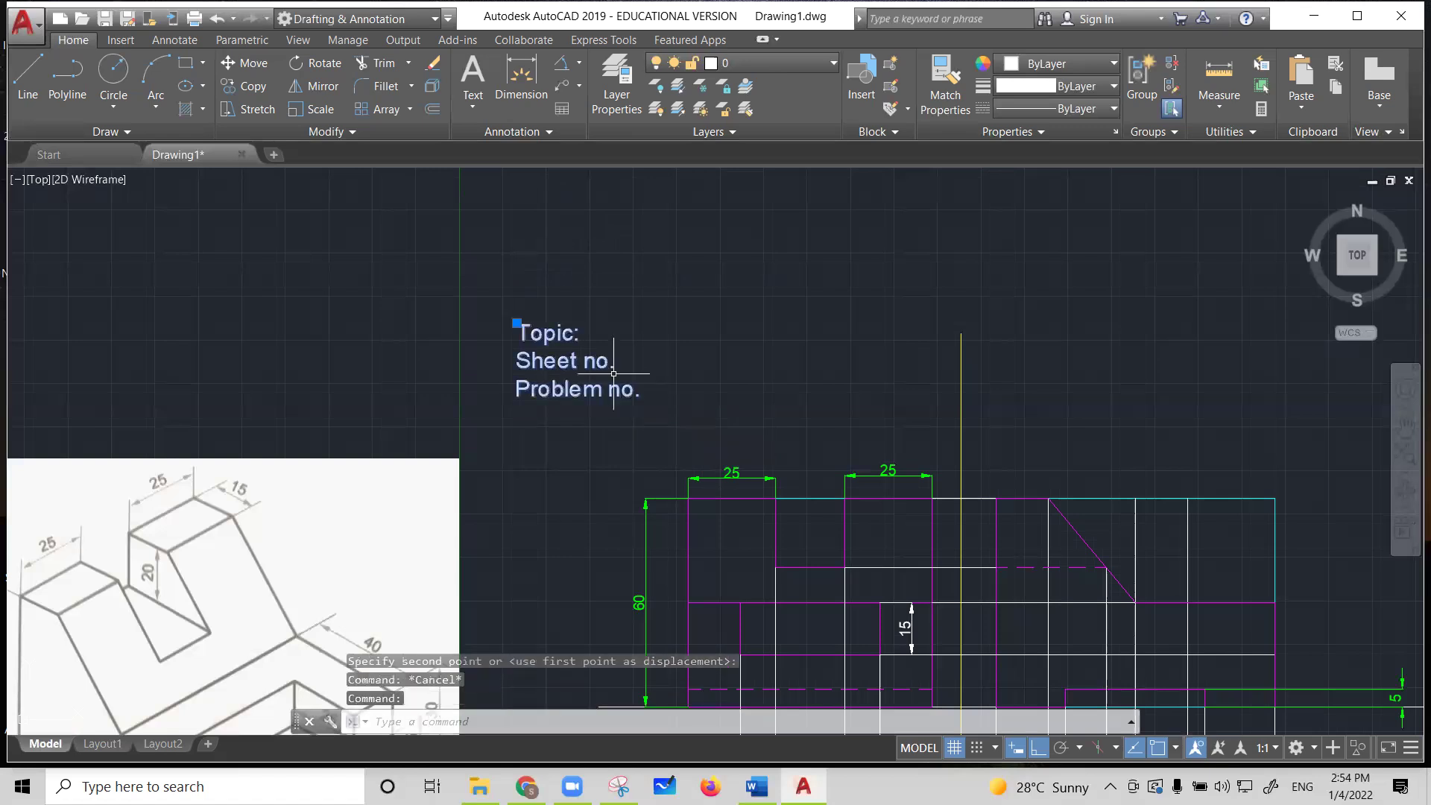
pyautogui.click(1102, 65)
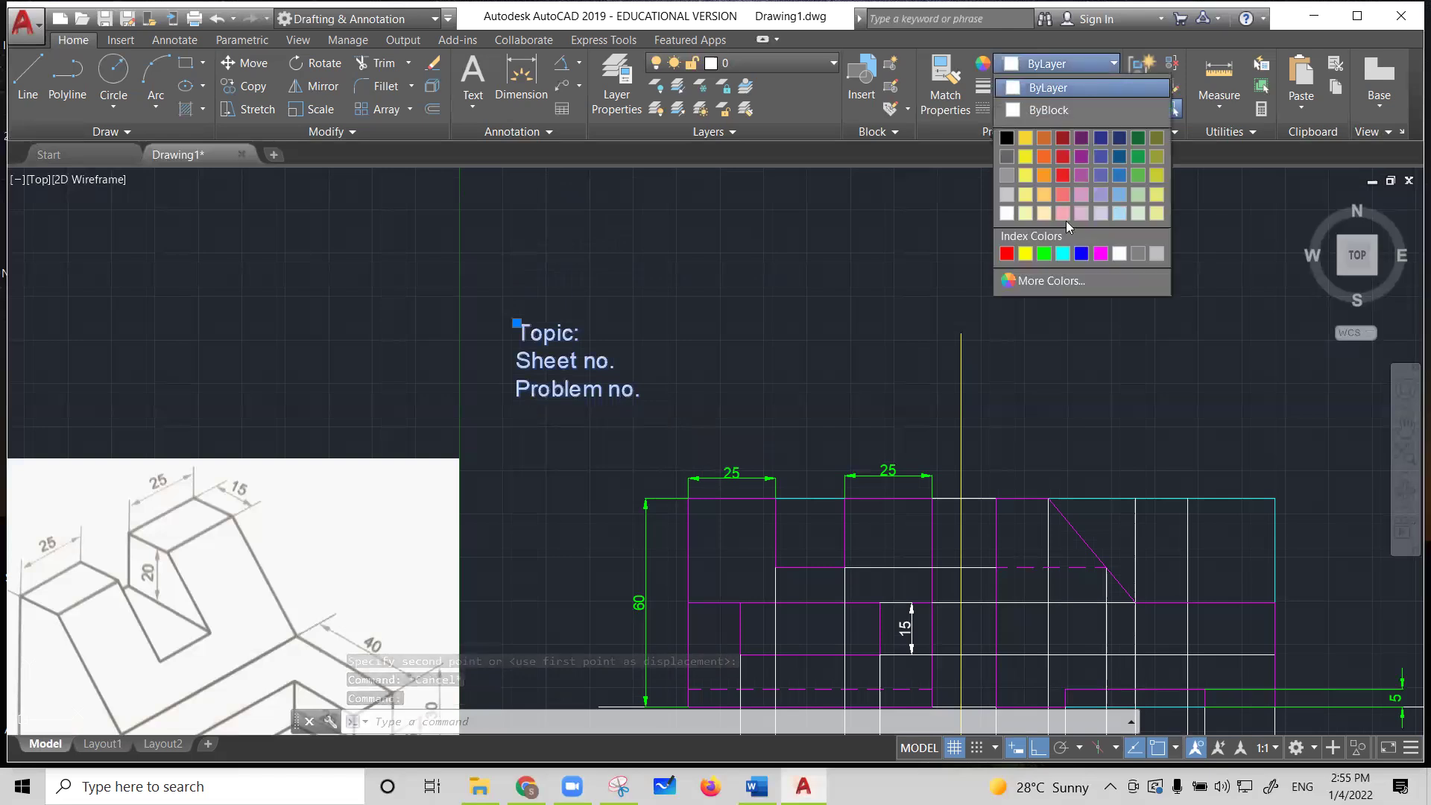
pyautogui.click(1100, 254)
pyautogui.press('Escape')
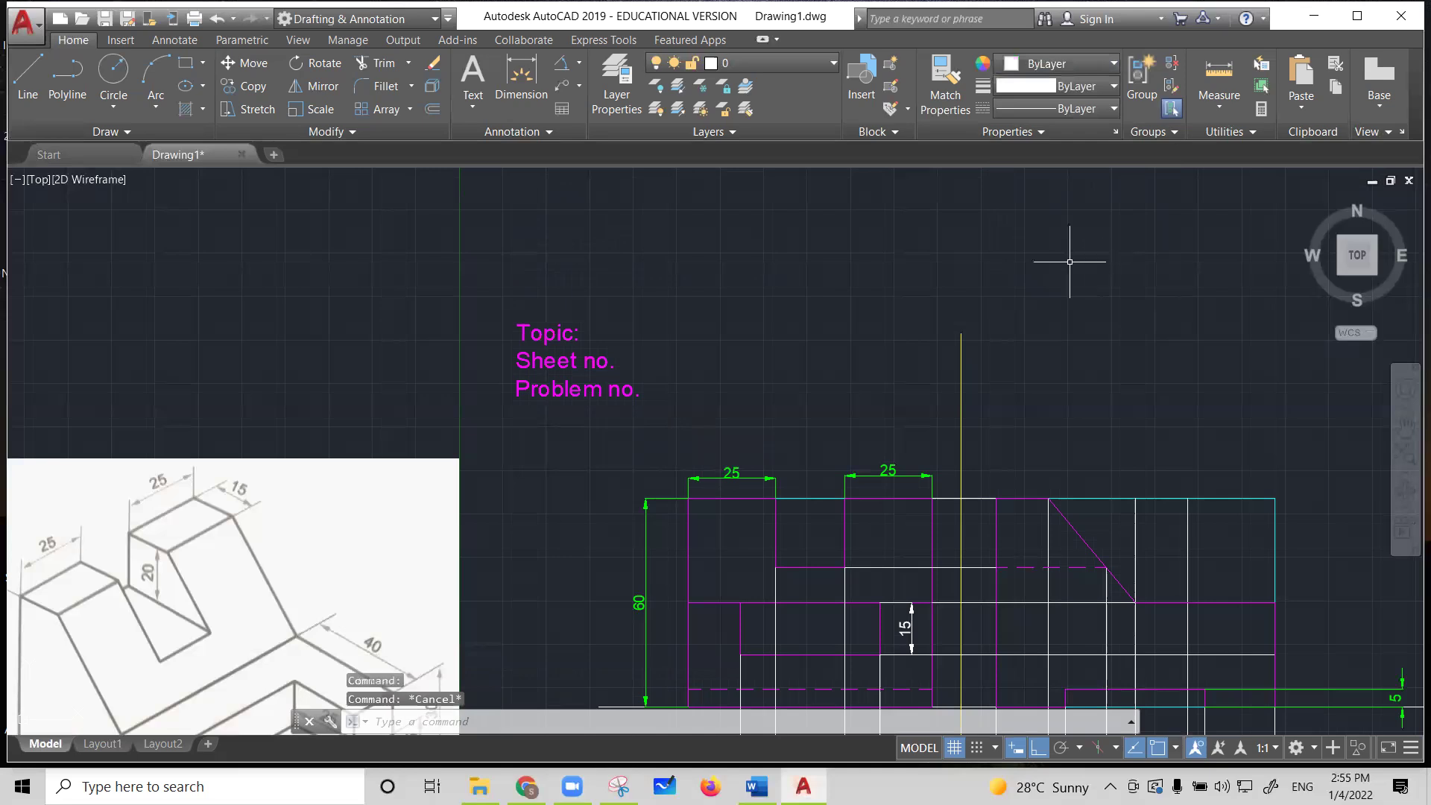
# Edit the title text, adding "Orthographic Projections" after "Topic:" and 2 as the sheet number
pyautogui.scroll(-2, 839, 364)
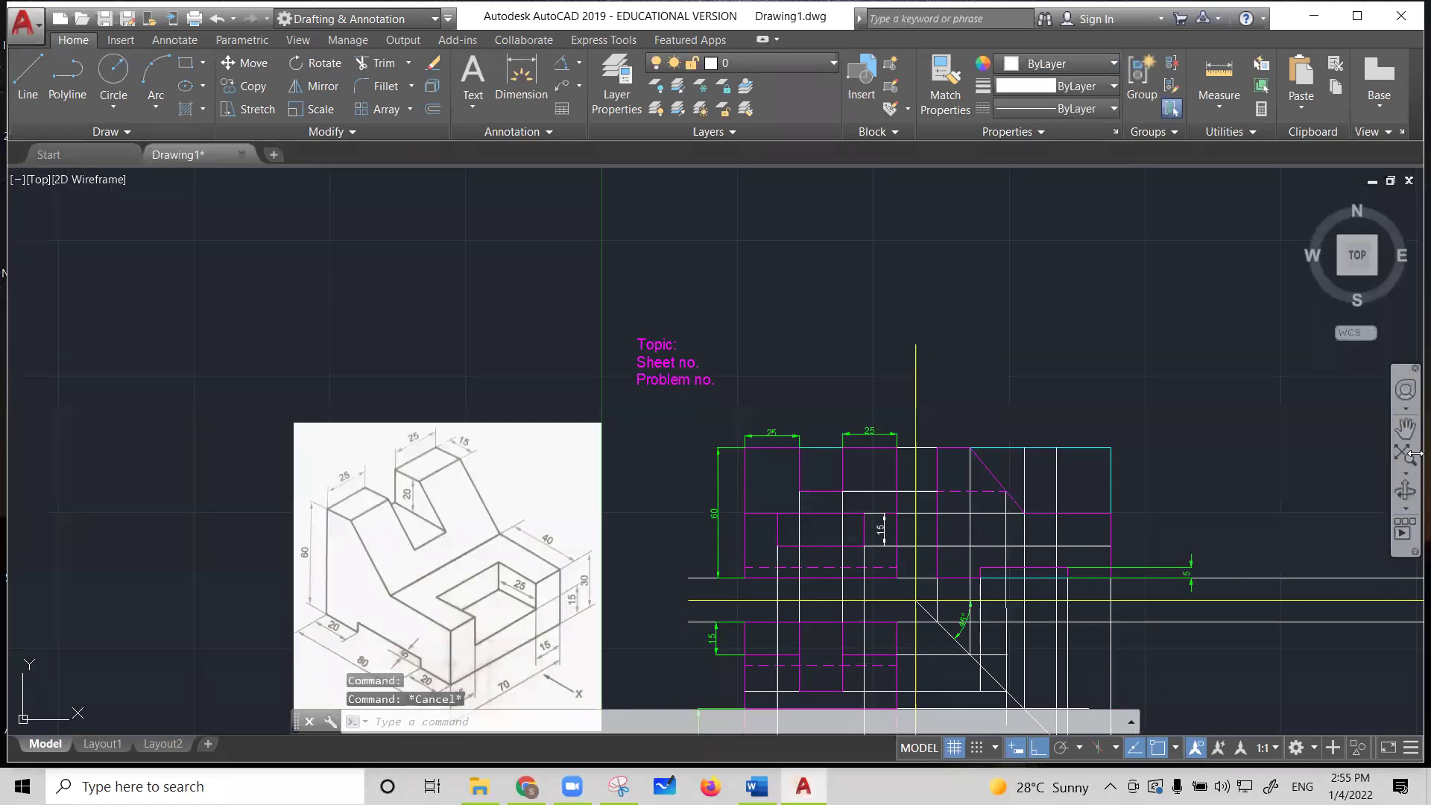
pyautogui.click(1404, 428)
pyautogui.moveTo(1159, 463)
pyautogui.mouseDown()
pyautogui.moveTo(1025, 410)
pyautogui.moveTo(902, 332)
pyautogui.mouseUp()
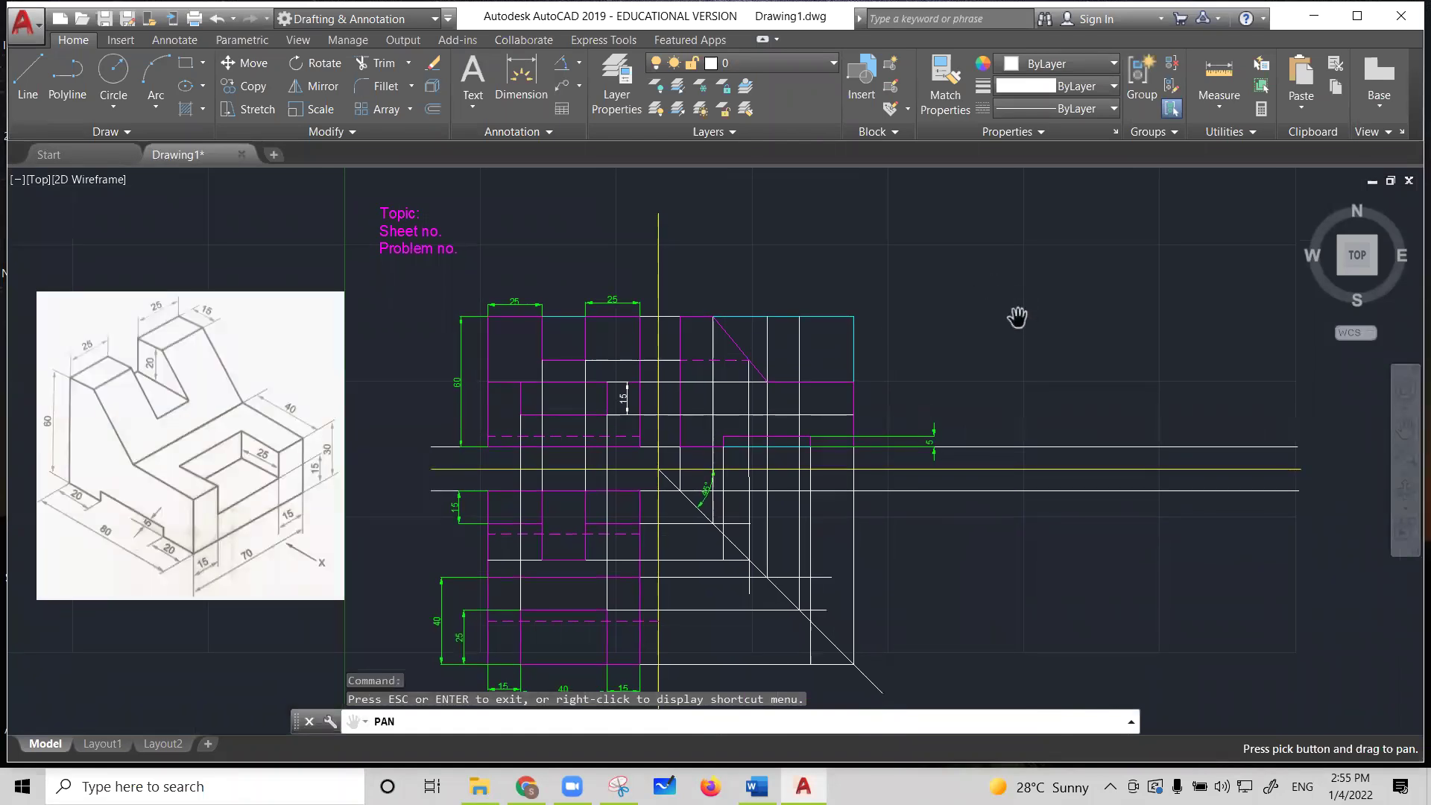
pyautogui.press('Escape')
pyautogui.press('Escape')
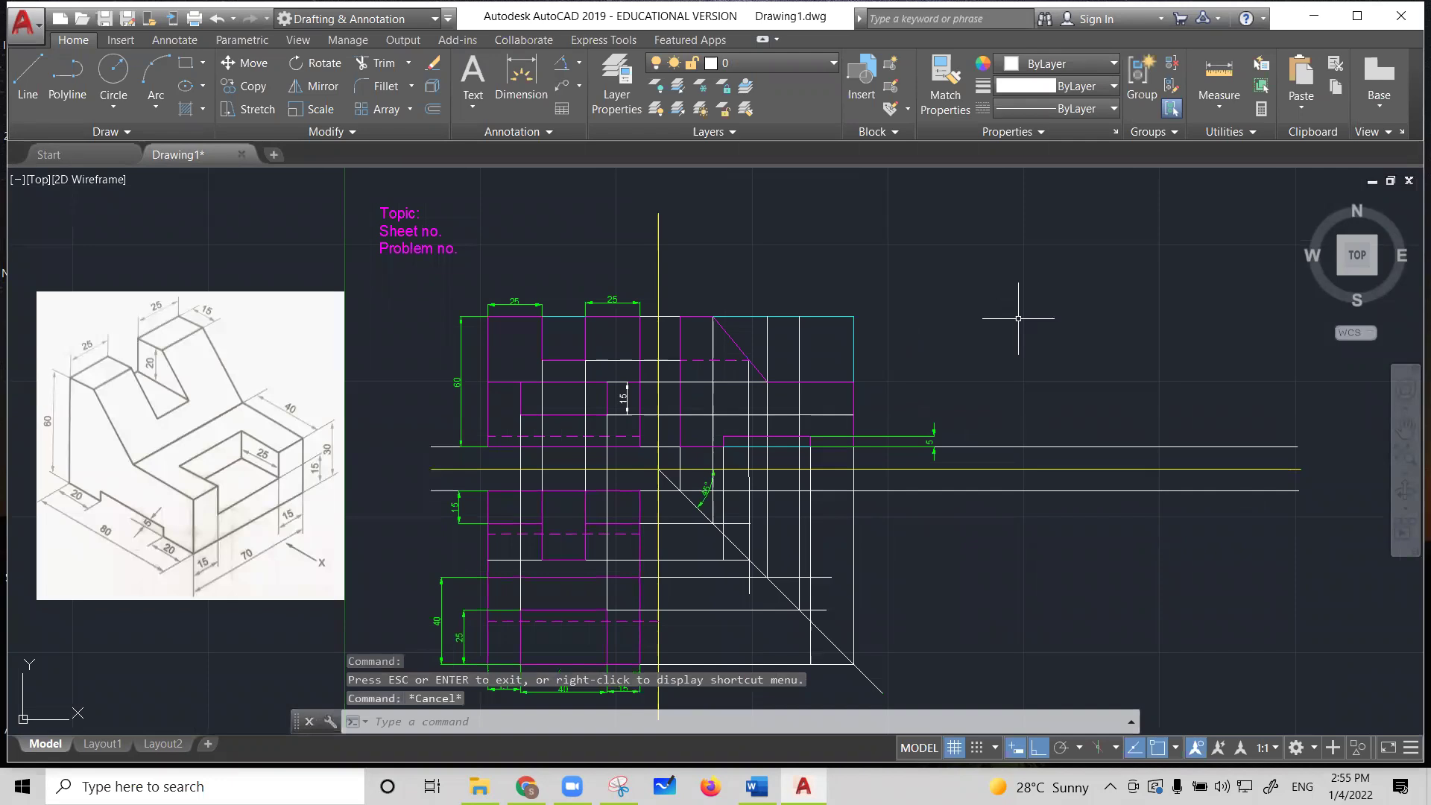
pyautogui.doubleClick(392, 227)
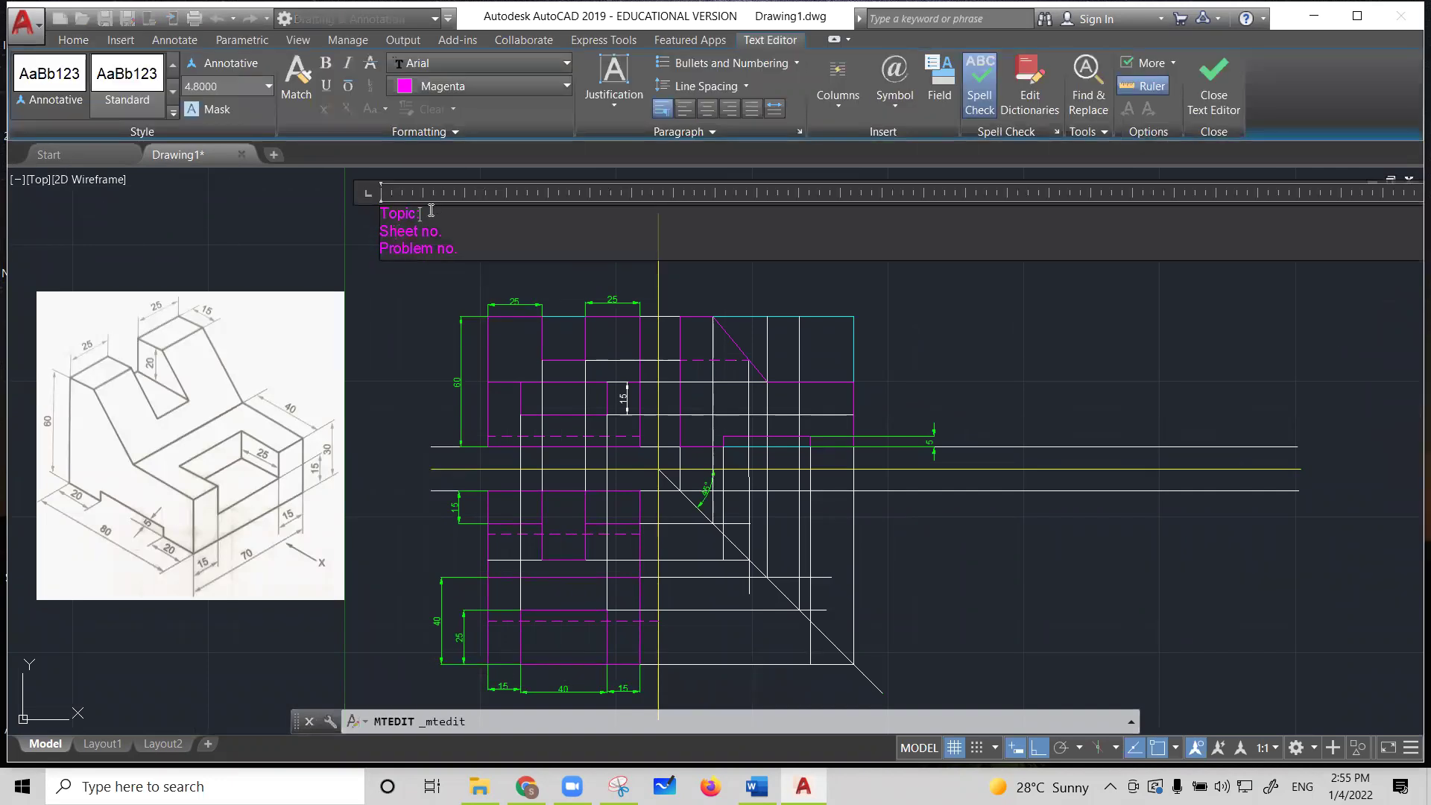
pyautogui.write('Orthographic Projections')
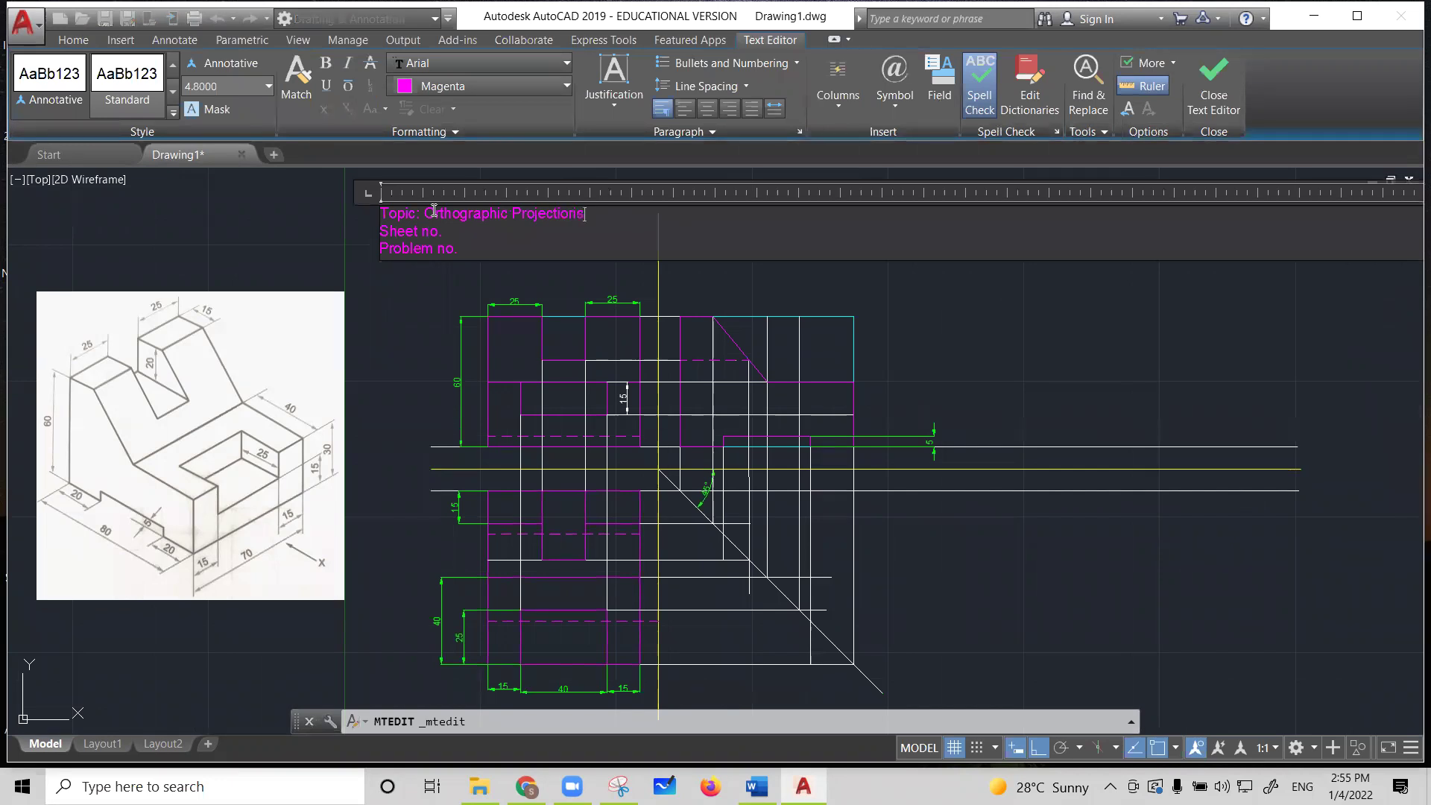
pyautogui.click(461, 233)
pyautogui.write('2')
# Complete the third title line as "Problem no. : Draw FV [in the direction of X], TV and SV for the pictorial view shown in figure"
pyautogui.write('Draw')
pyautogui.write('F')
pyautogui.write('V')
pyautogui.write(' [in the')
pyautogui.write(' direc')
pyautogui.write('tion ')
pyautogui.write('of')
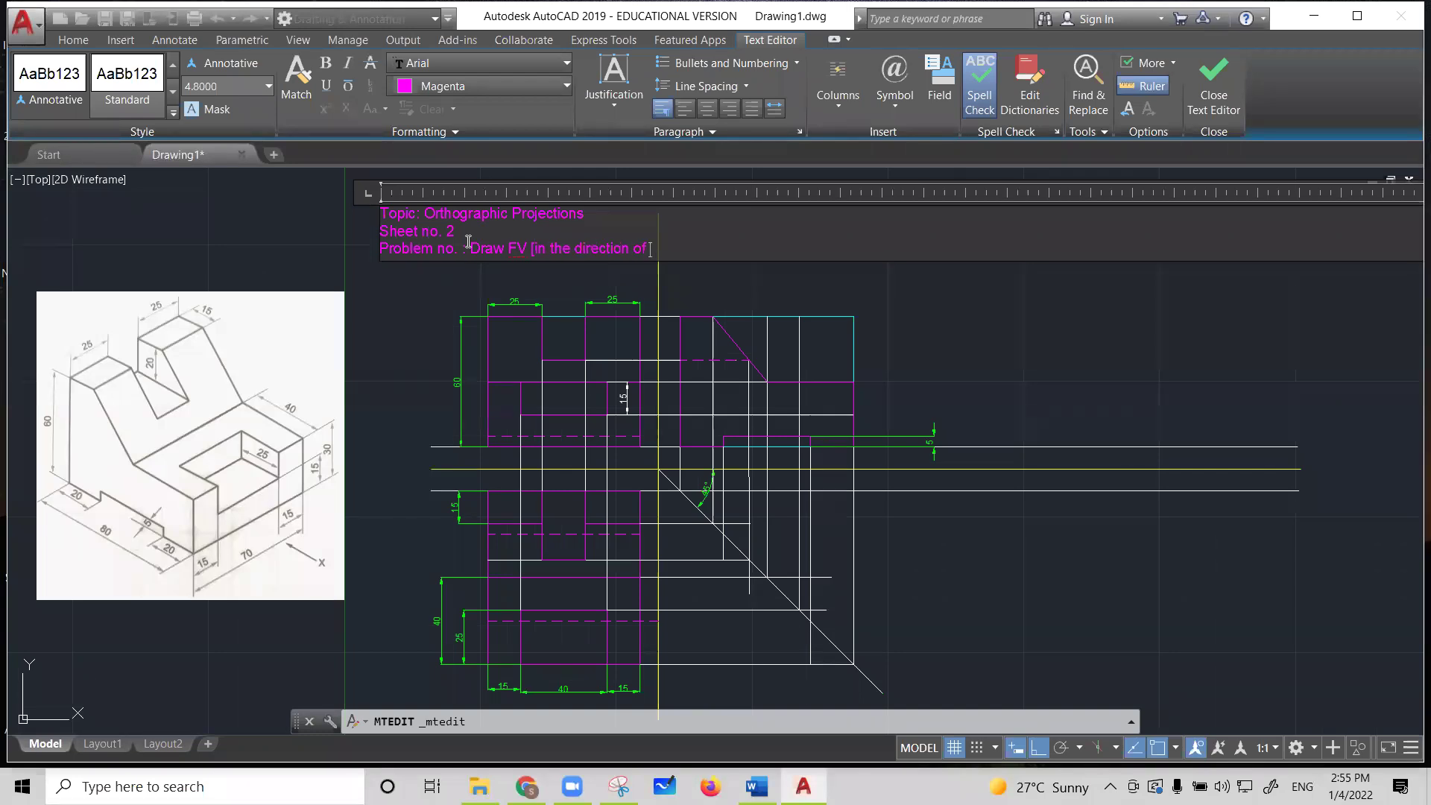
pyautogui.write(' X')
pyautogui.write('].')
pyautogui.write(' TV and')
pyautogui.write(' SV')
pyautogui.write(' for')
pyautogui.write(' the')
pyautogui.write(' pic')
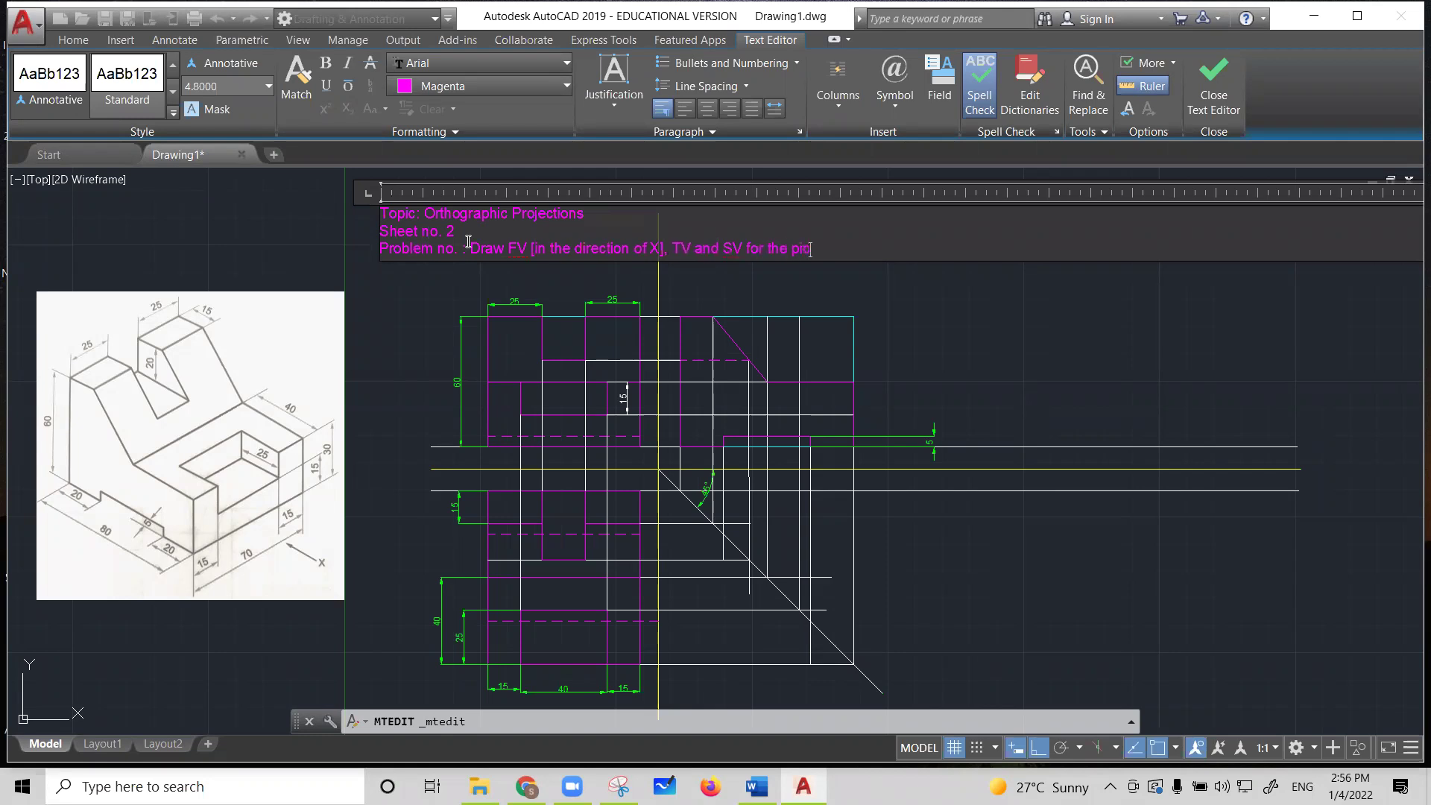
pyautogui.write('torial')
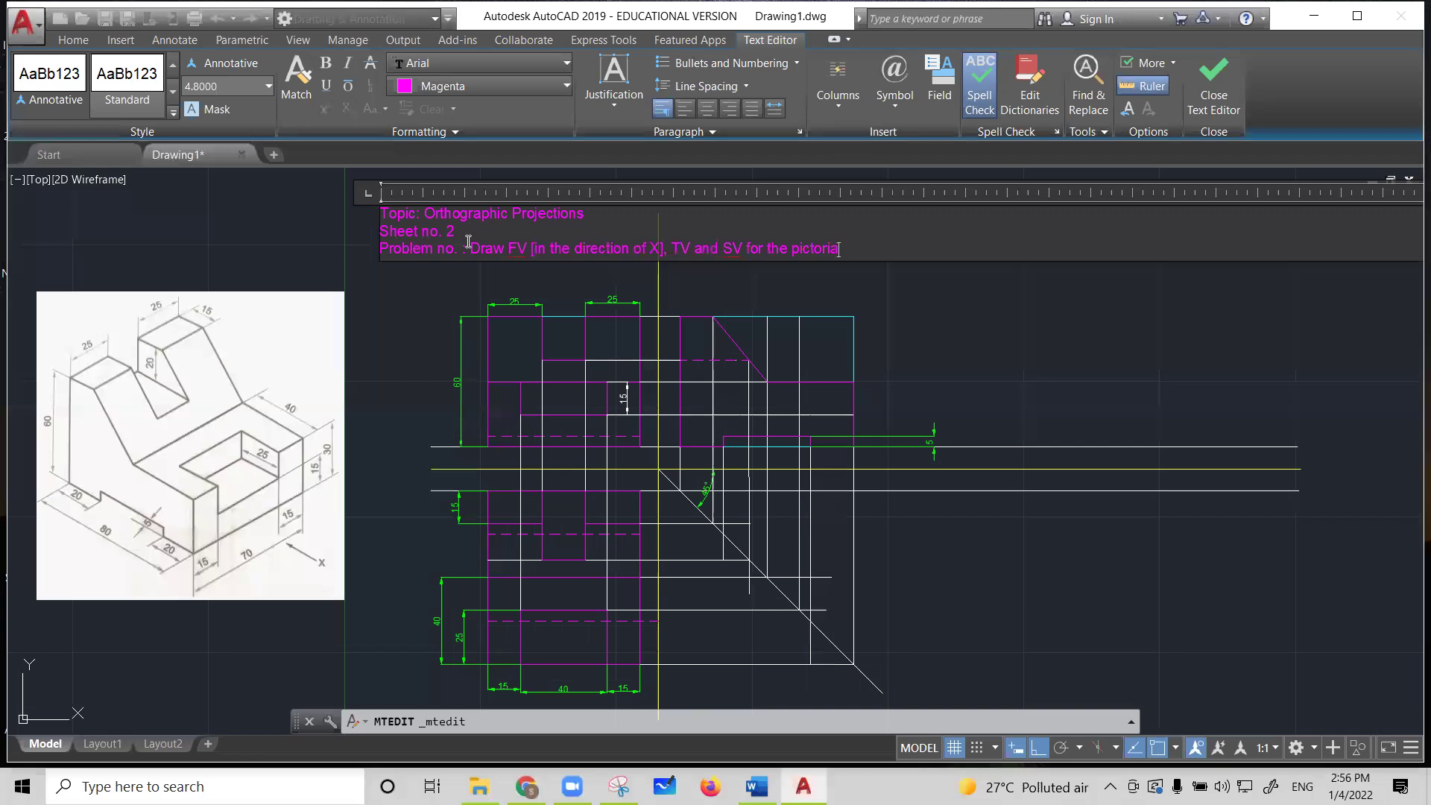
pyautogui.write(' view shown in figure')
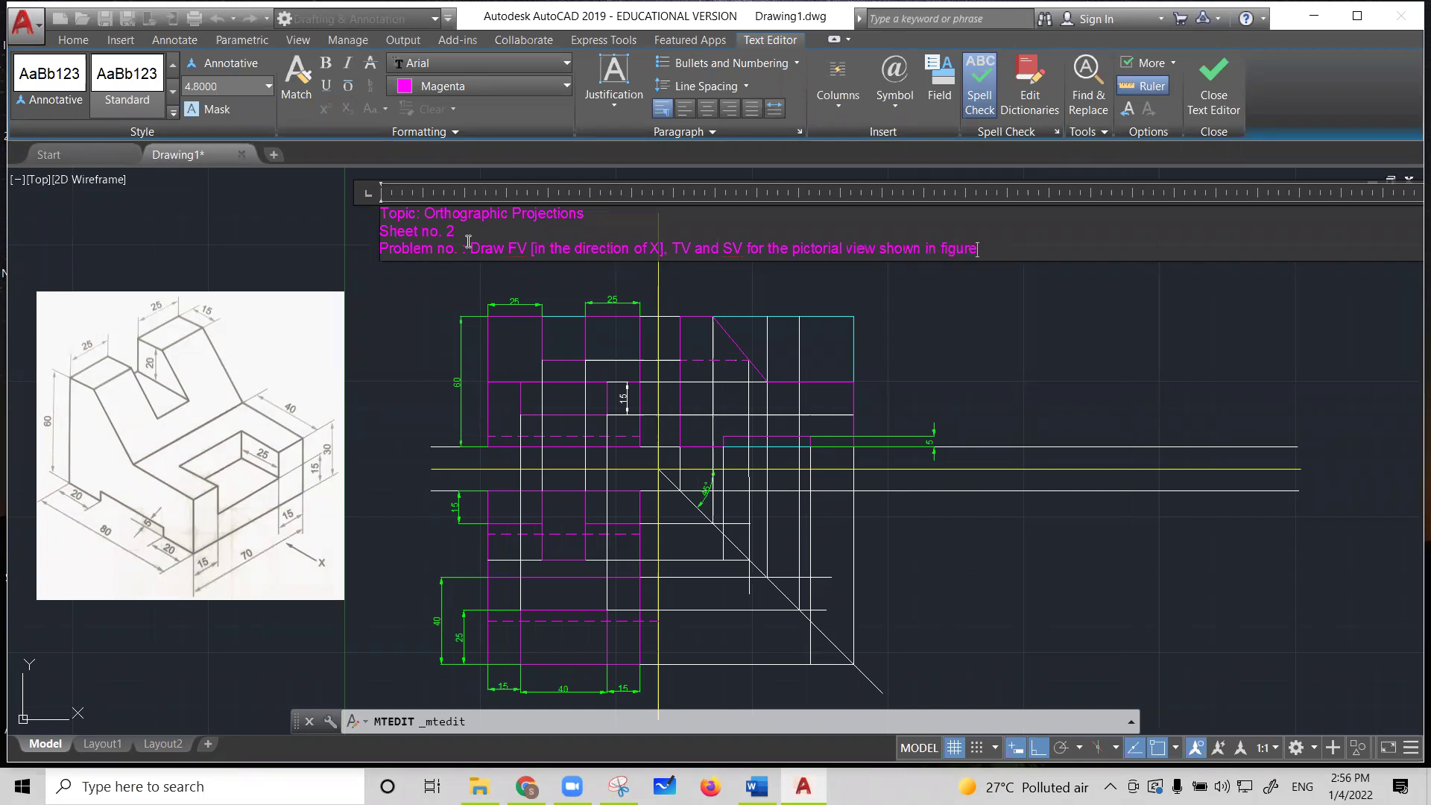
pyautogui.click(411, 297)
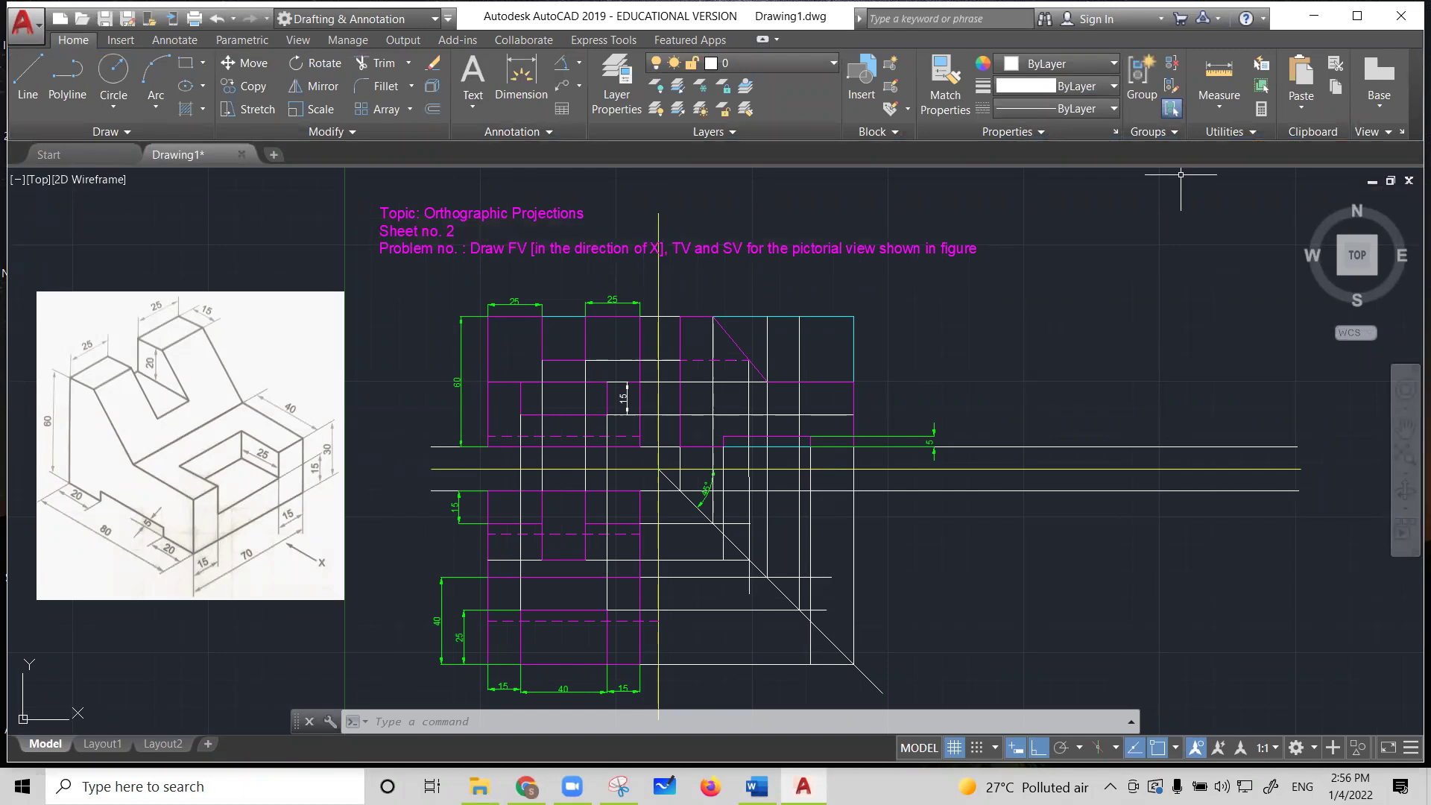
# Reopen the title text, insert problem number 1, add a hyphen after the colon to read "Problem no. 1 :-", and finish editing
pyautogui.doubleClick(538, 249)
pyautogui.click(462, 248)
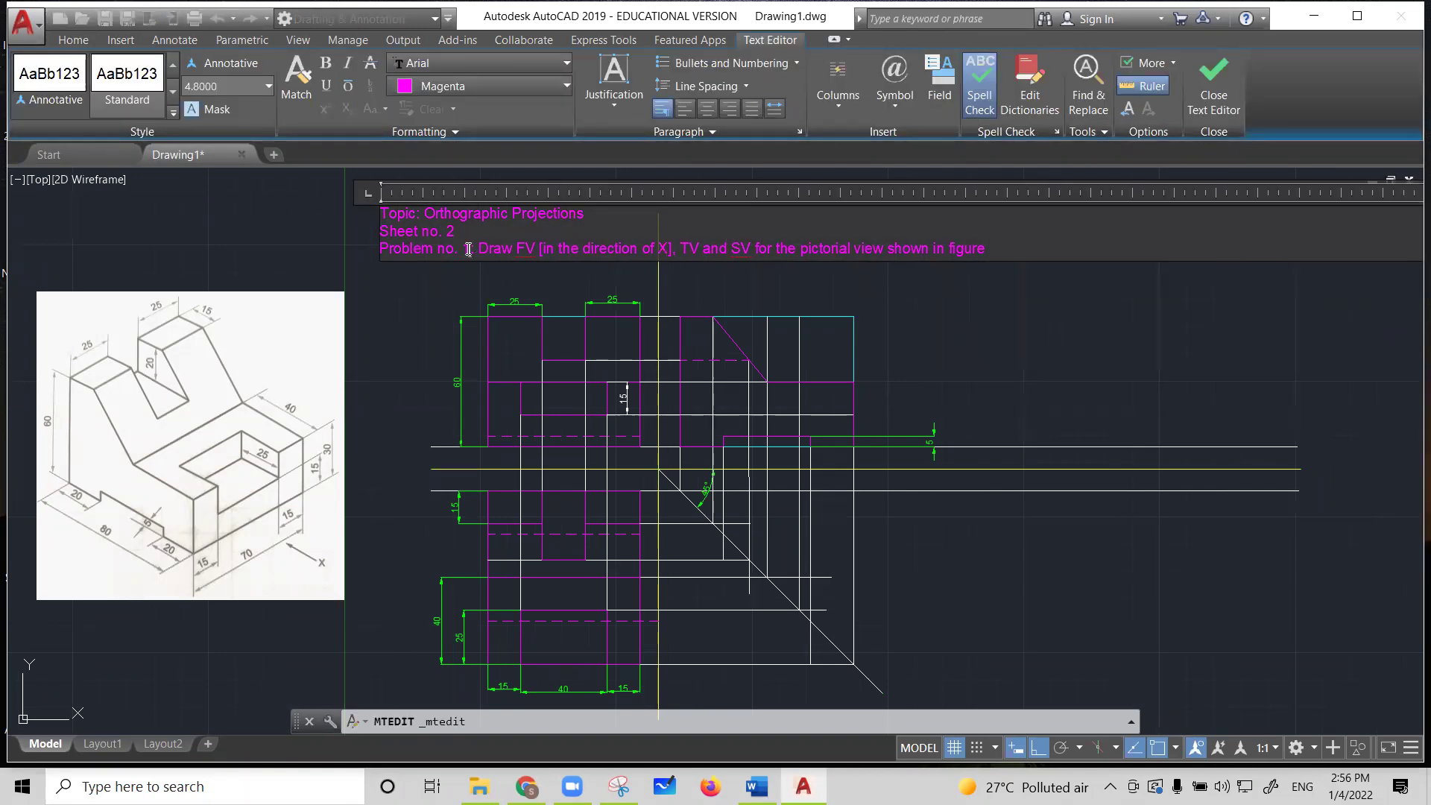
pyautogui.write('1')
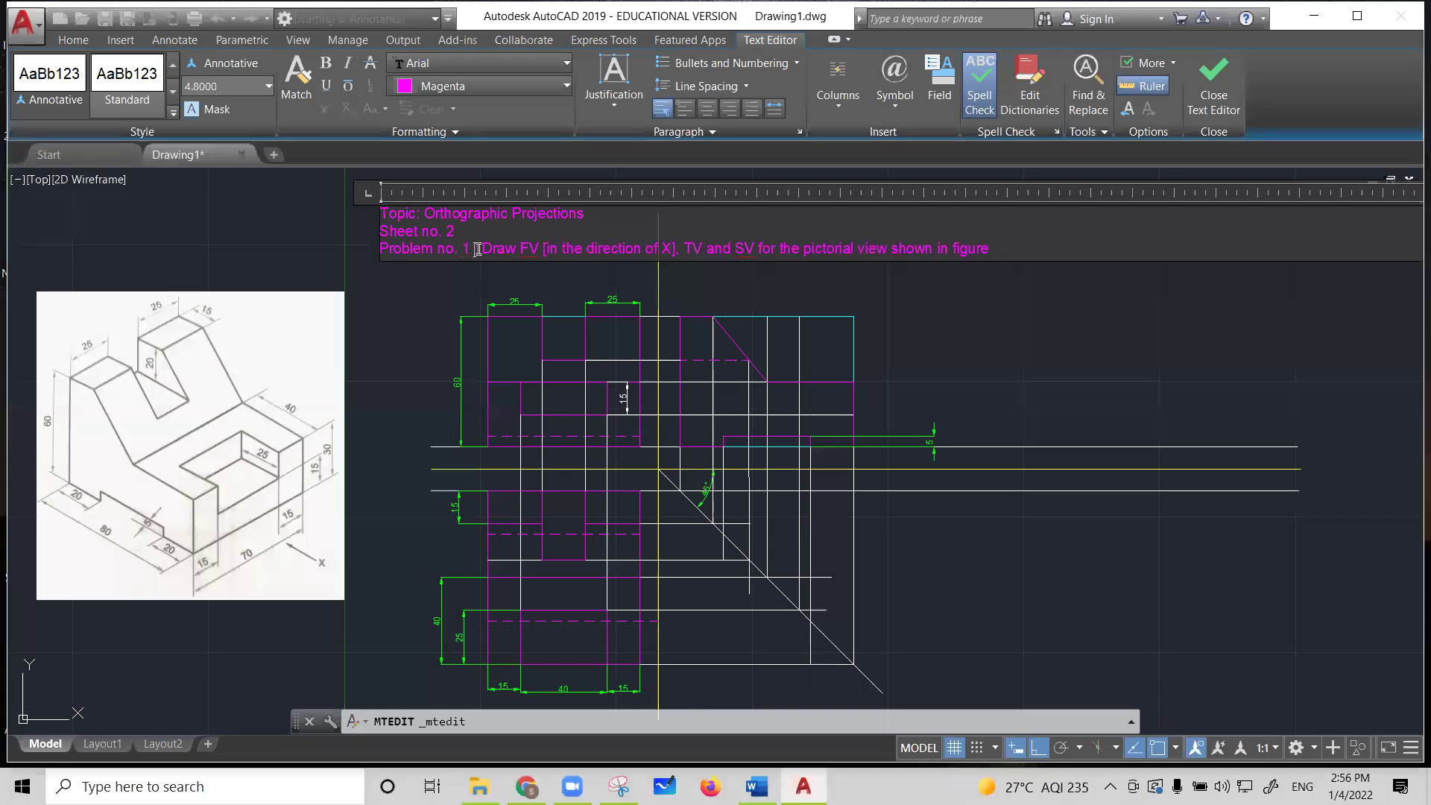
pyautogui.moveTo(480, 249); pyautogui.dragTo(483, 254)
pyautogui.write('-')
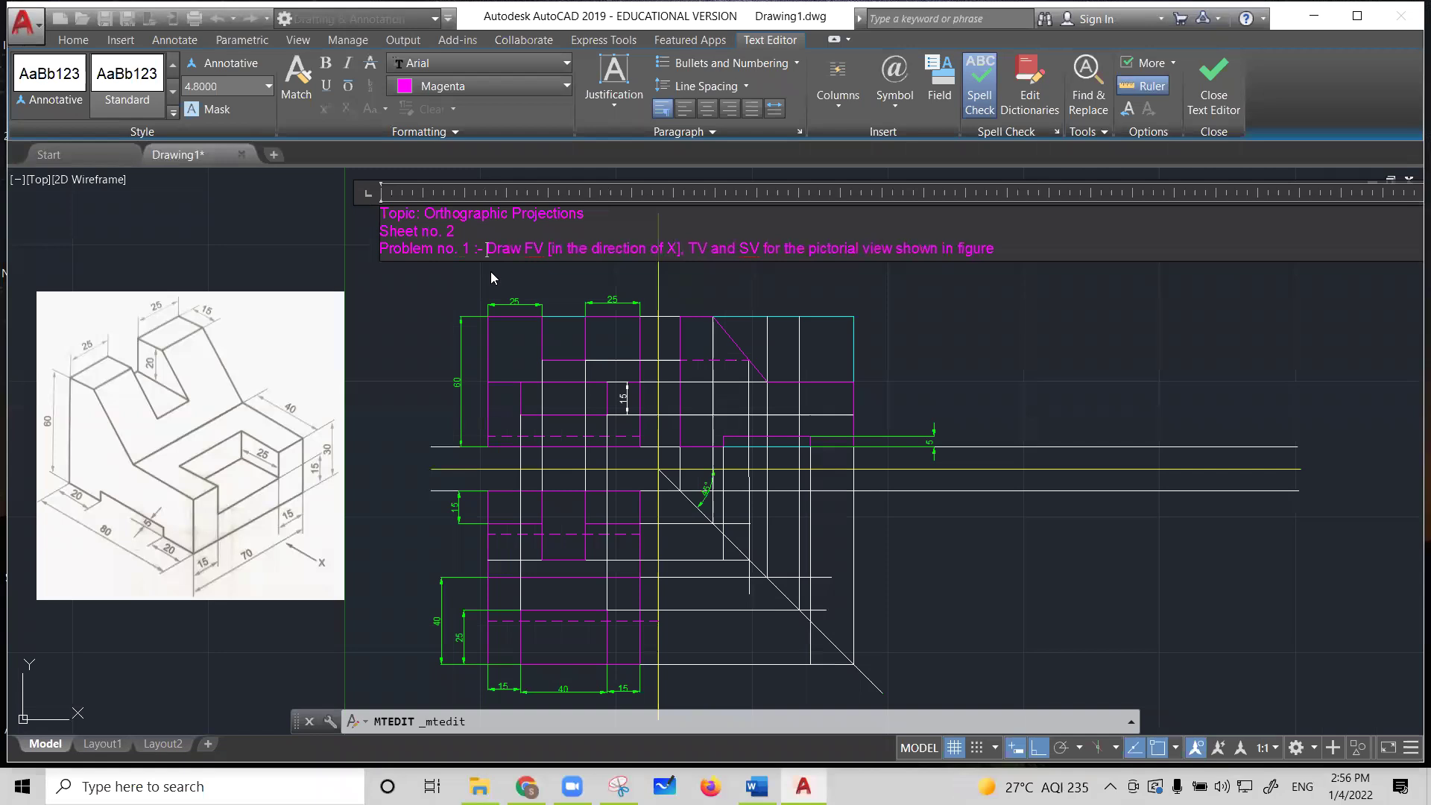
pyautogui.click(325, 244)
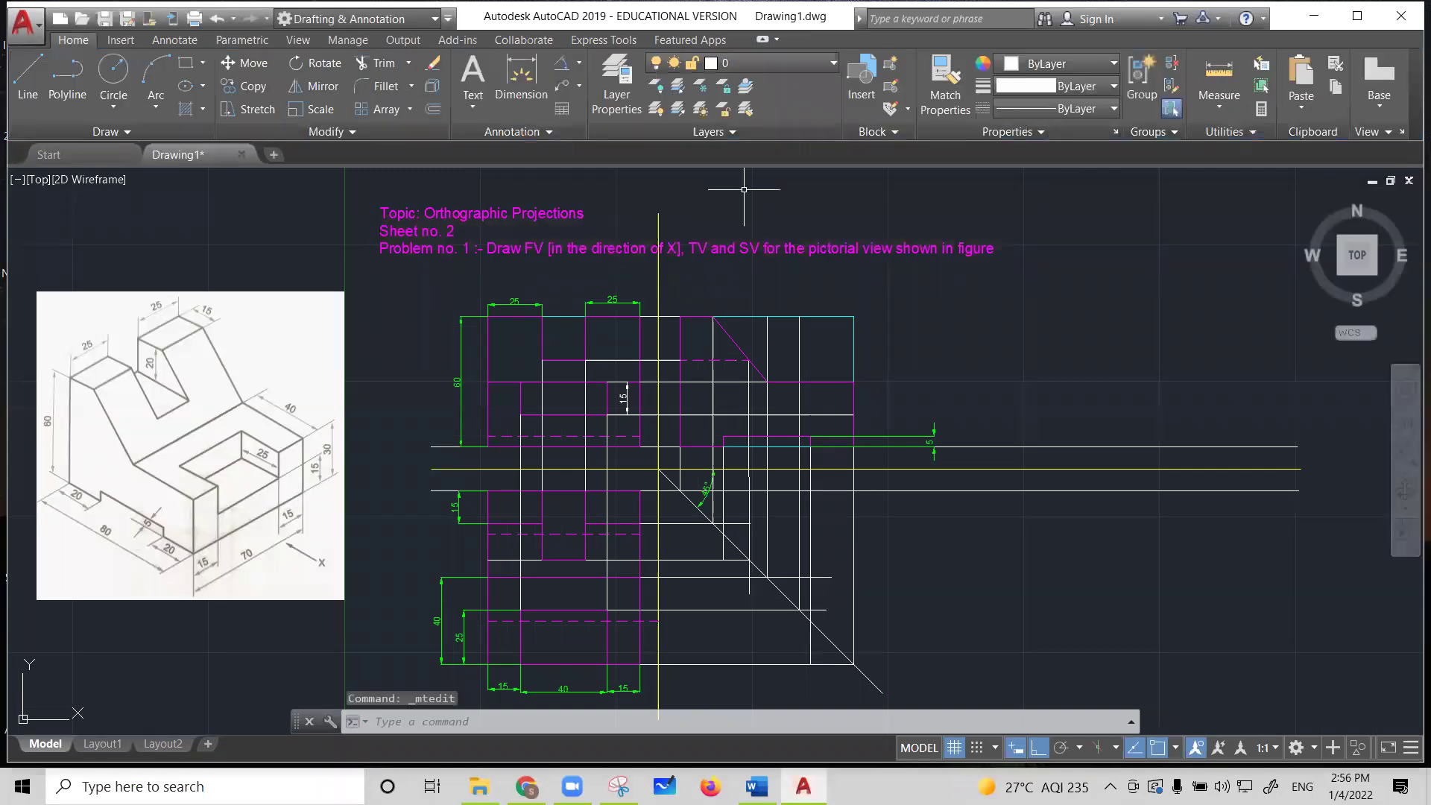